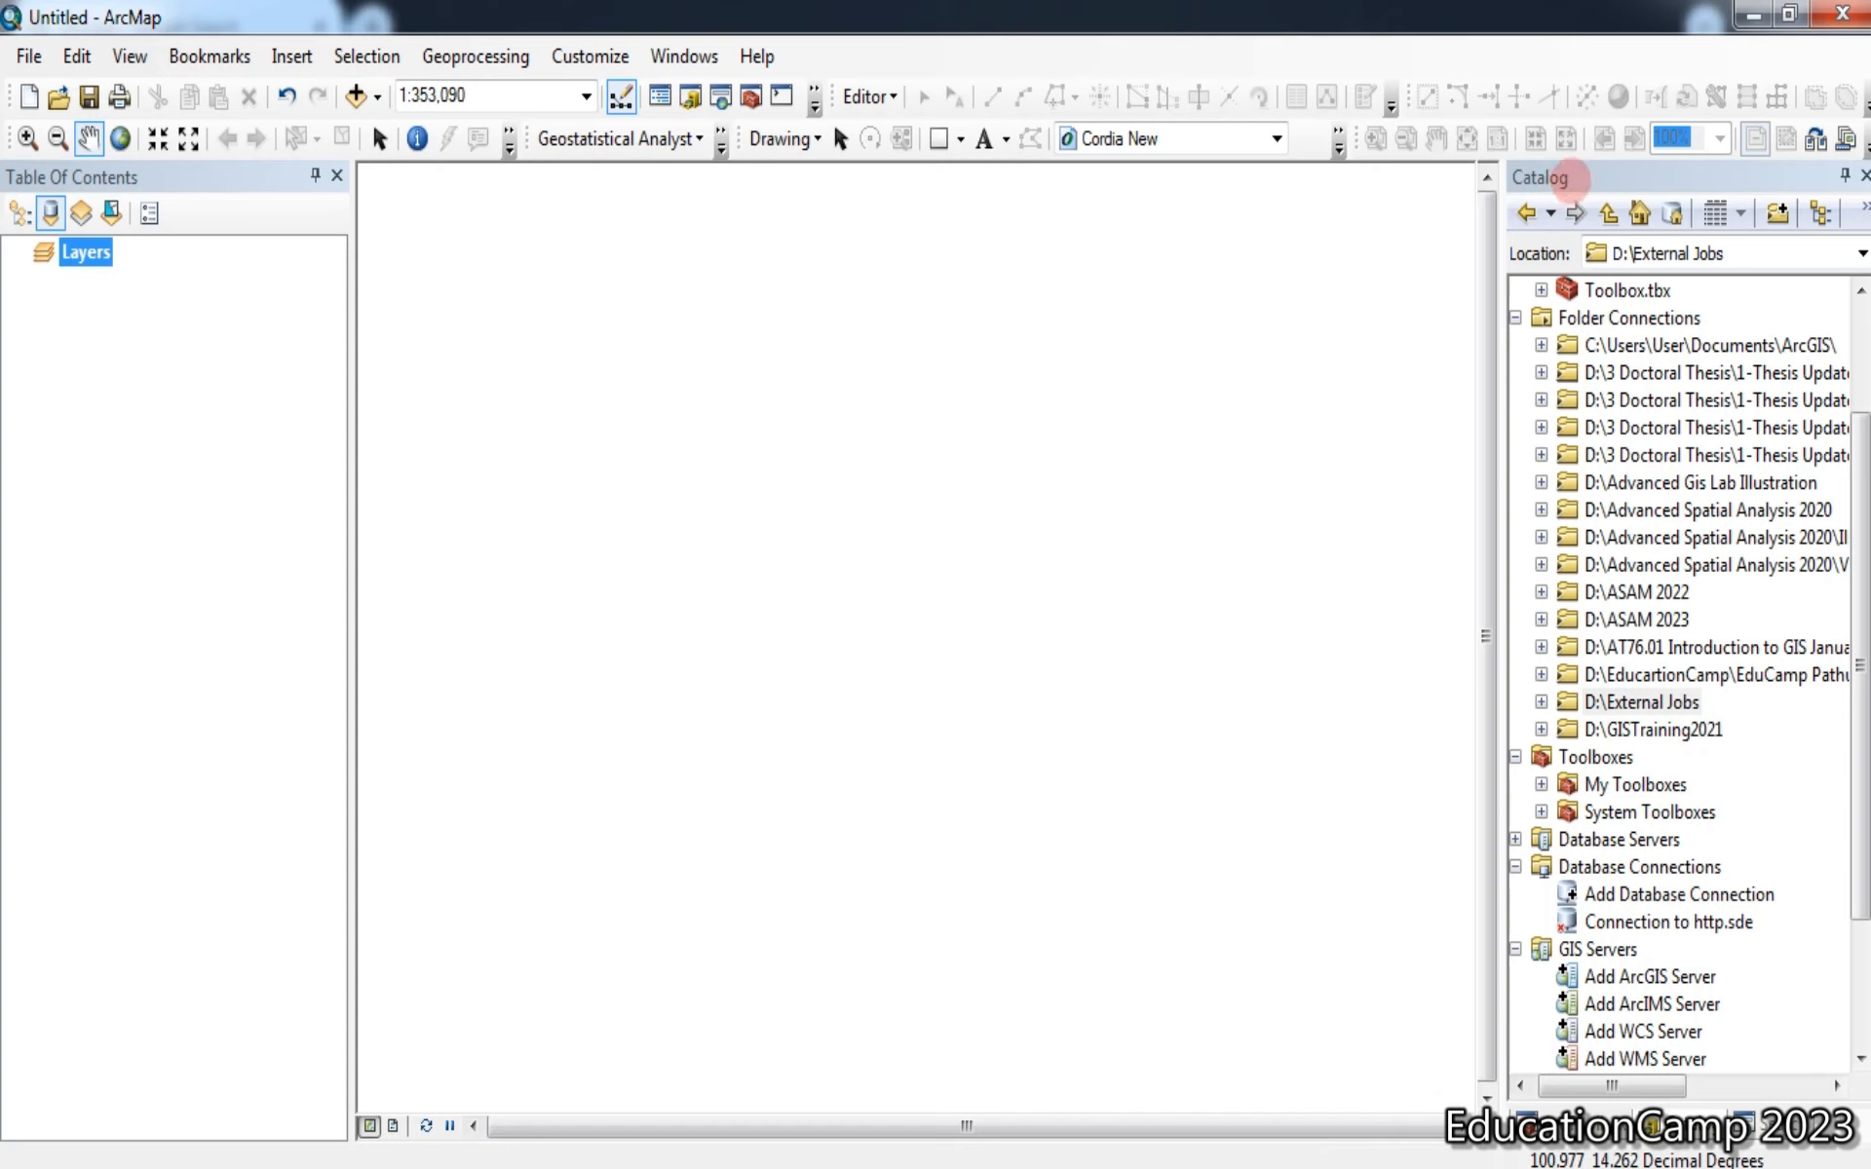
left_click(684, 55)
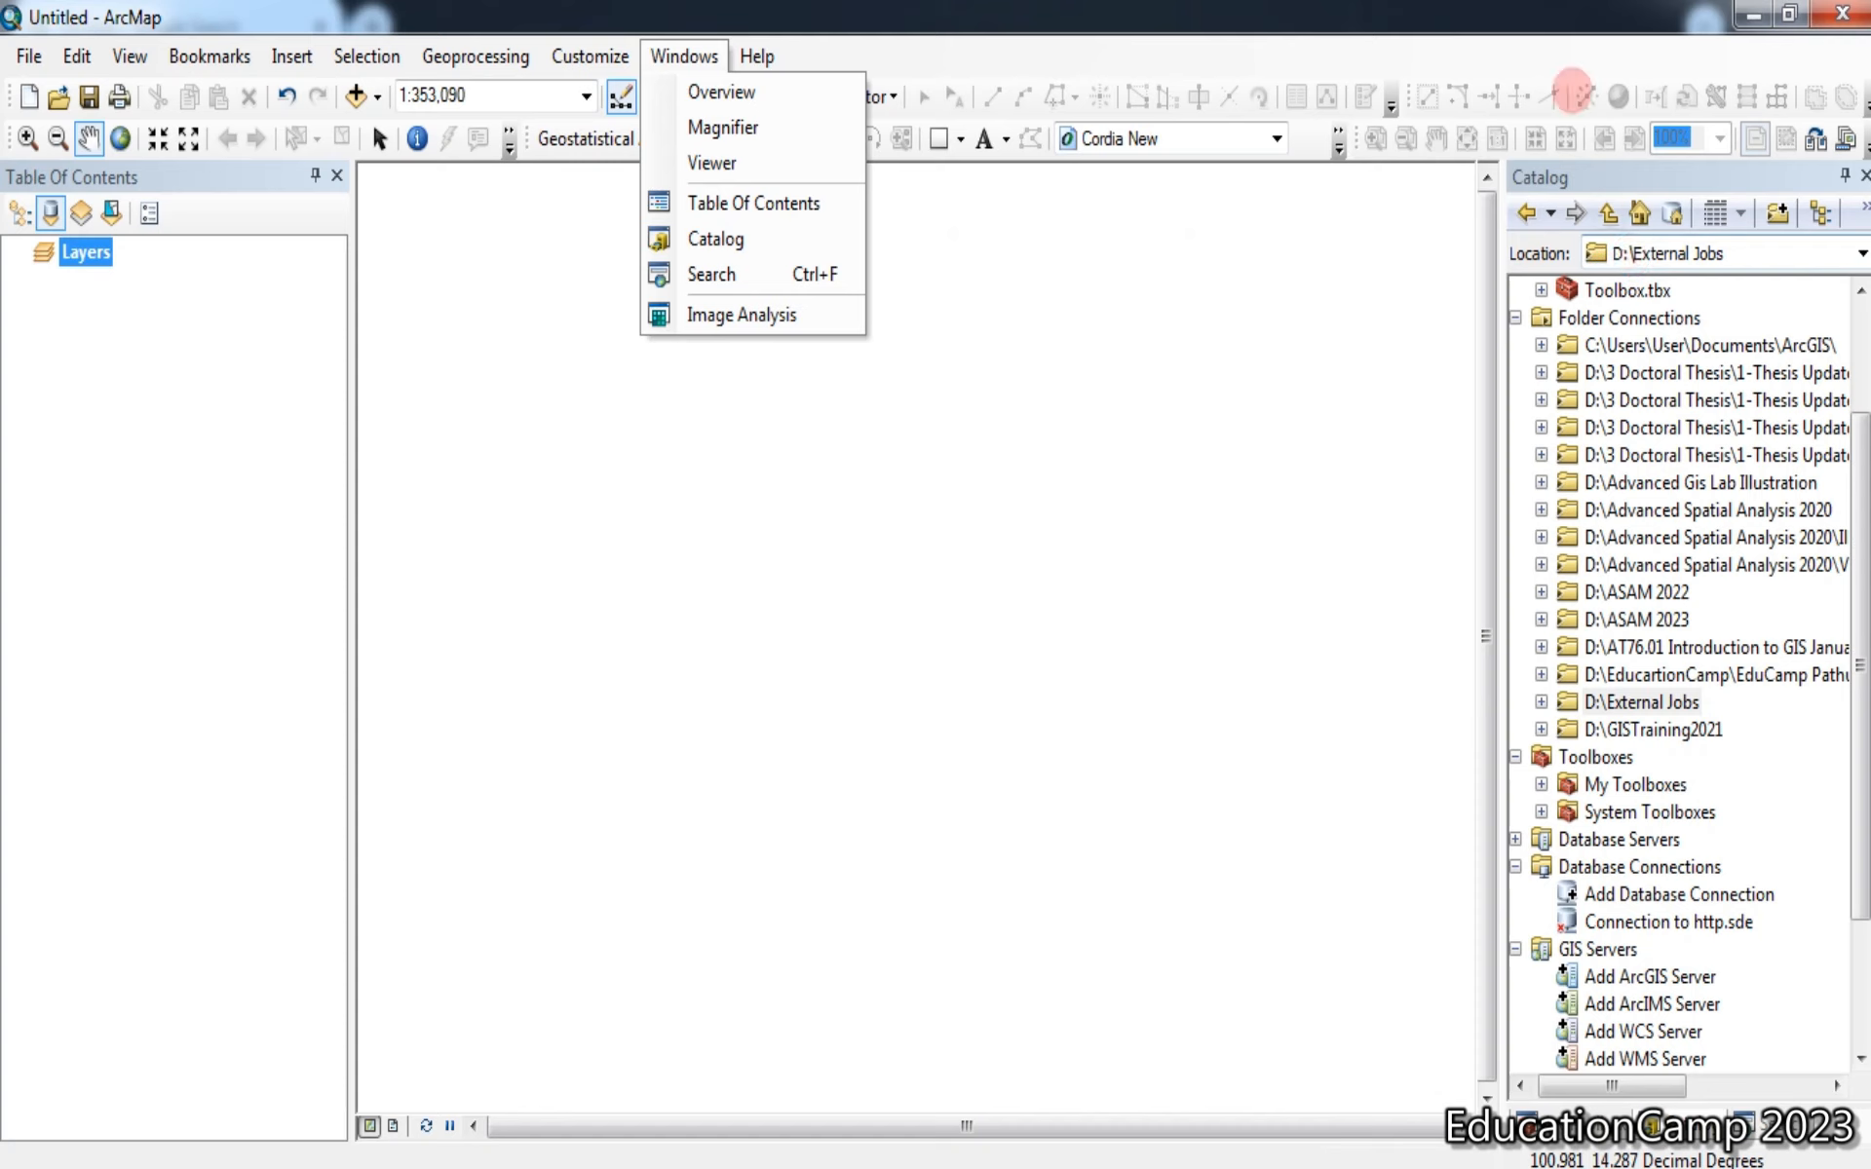
left_click(1560, 31)
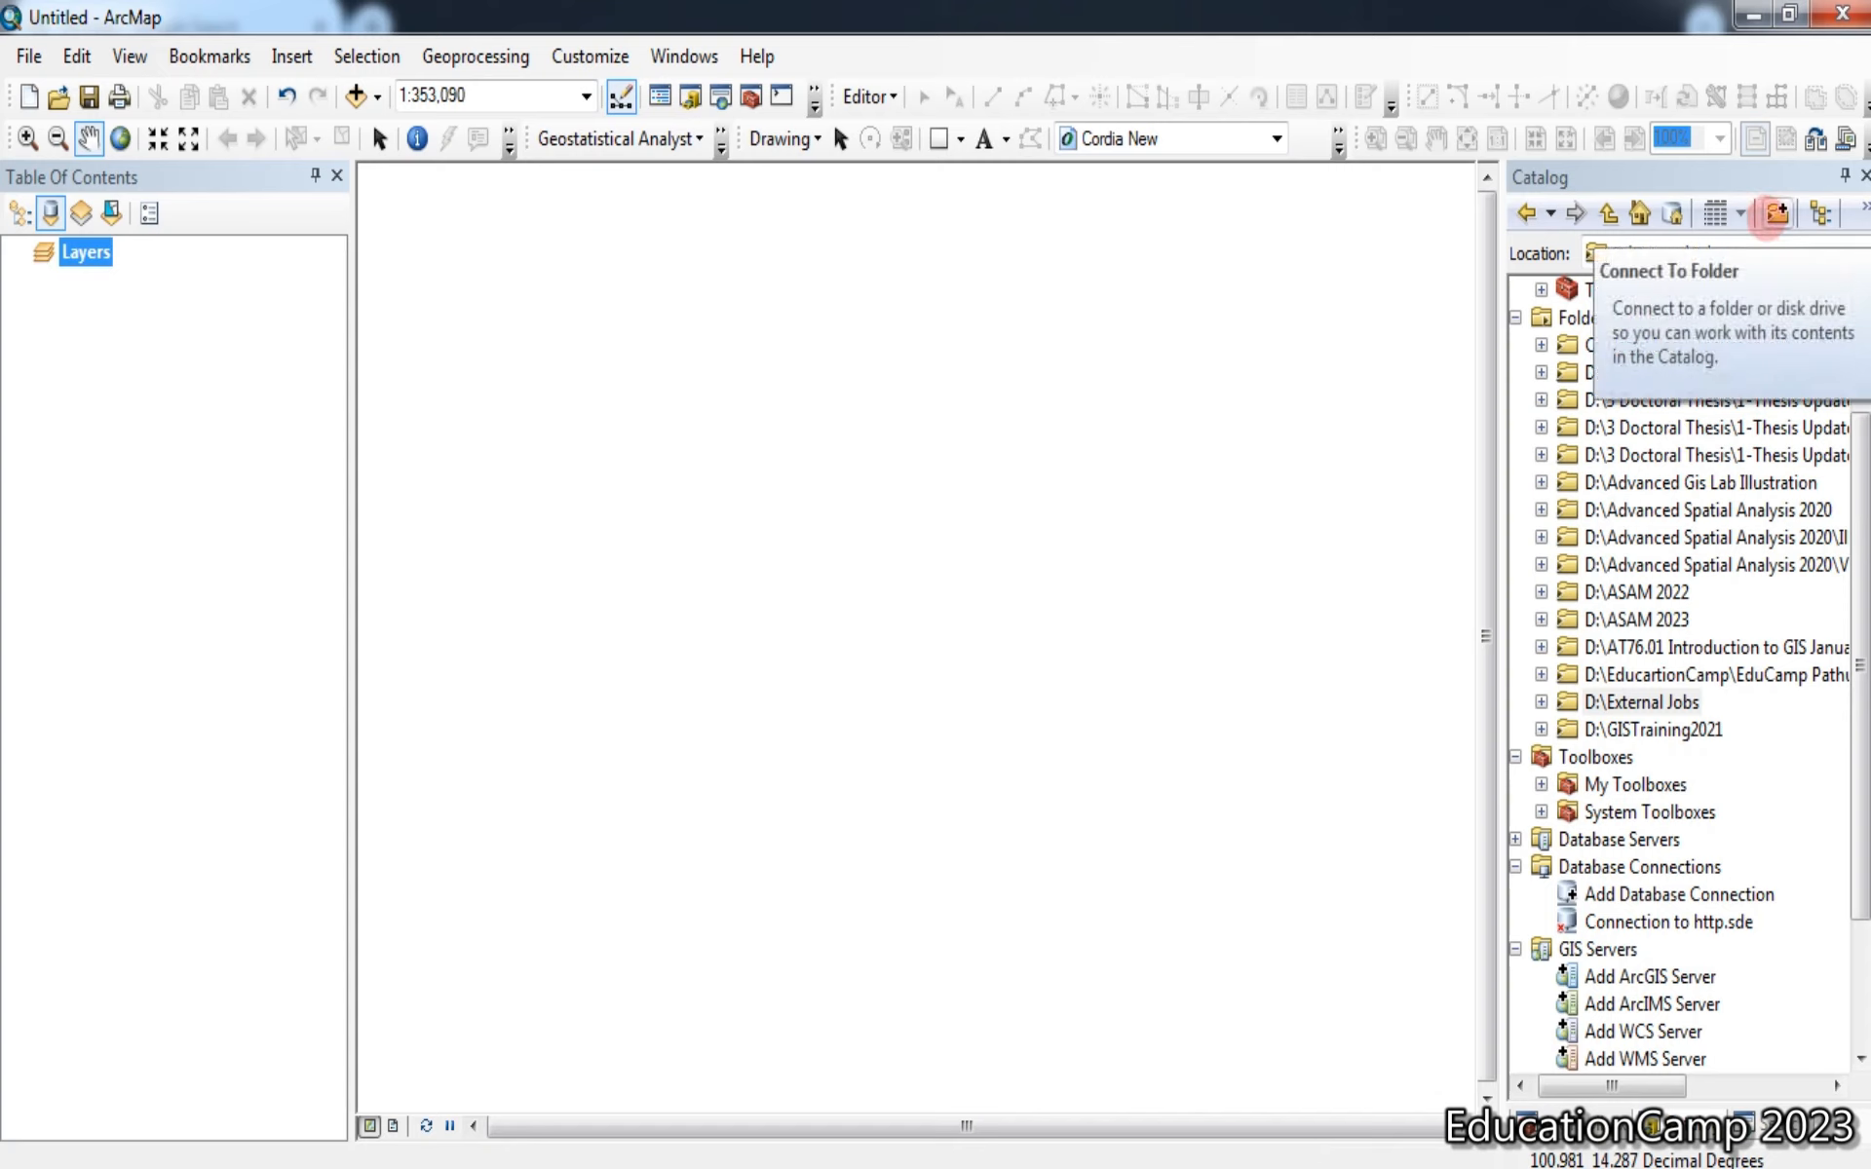
Add a folder connection to D:\EducartionCamp\Educationcamp July 2023
left_click(1776, 214)
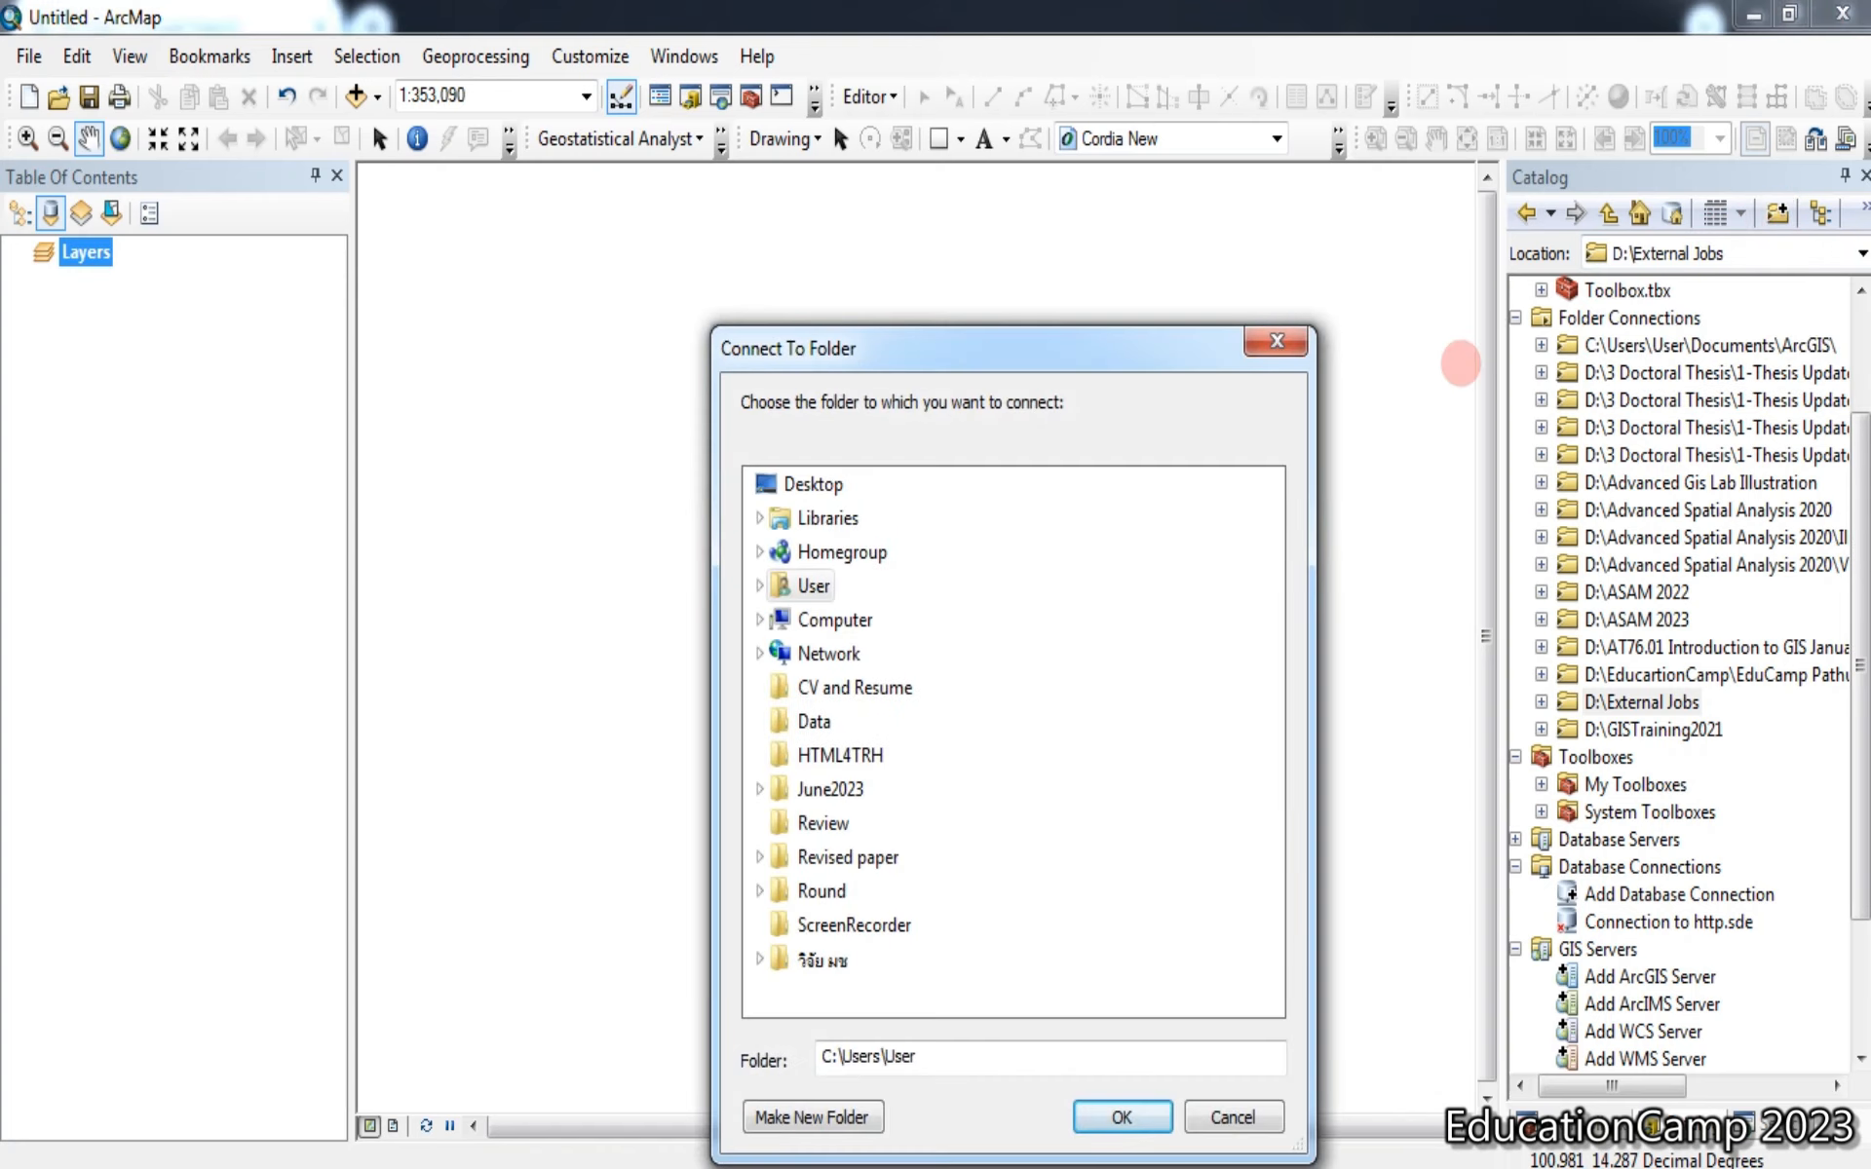
left_click(855, 688)
left_click_drag(1031, 354, 1052, 214)
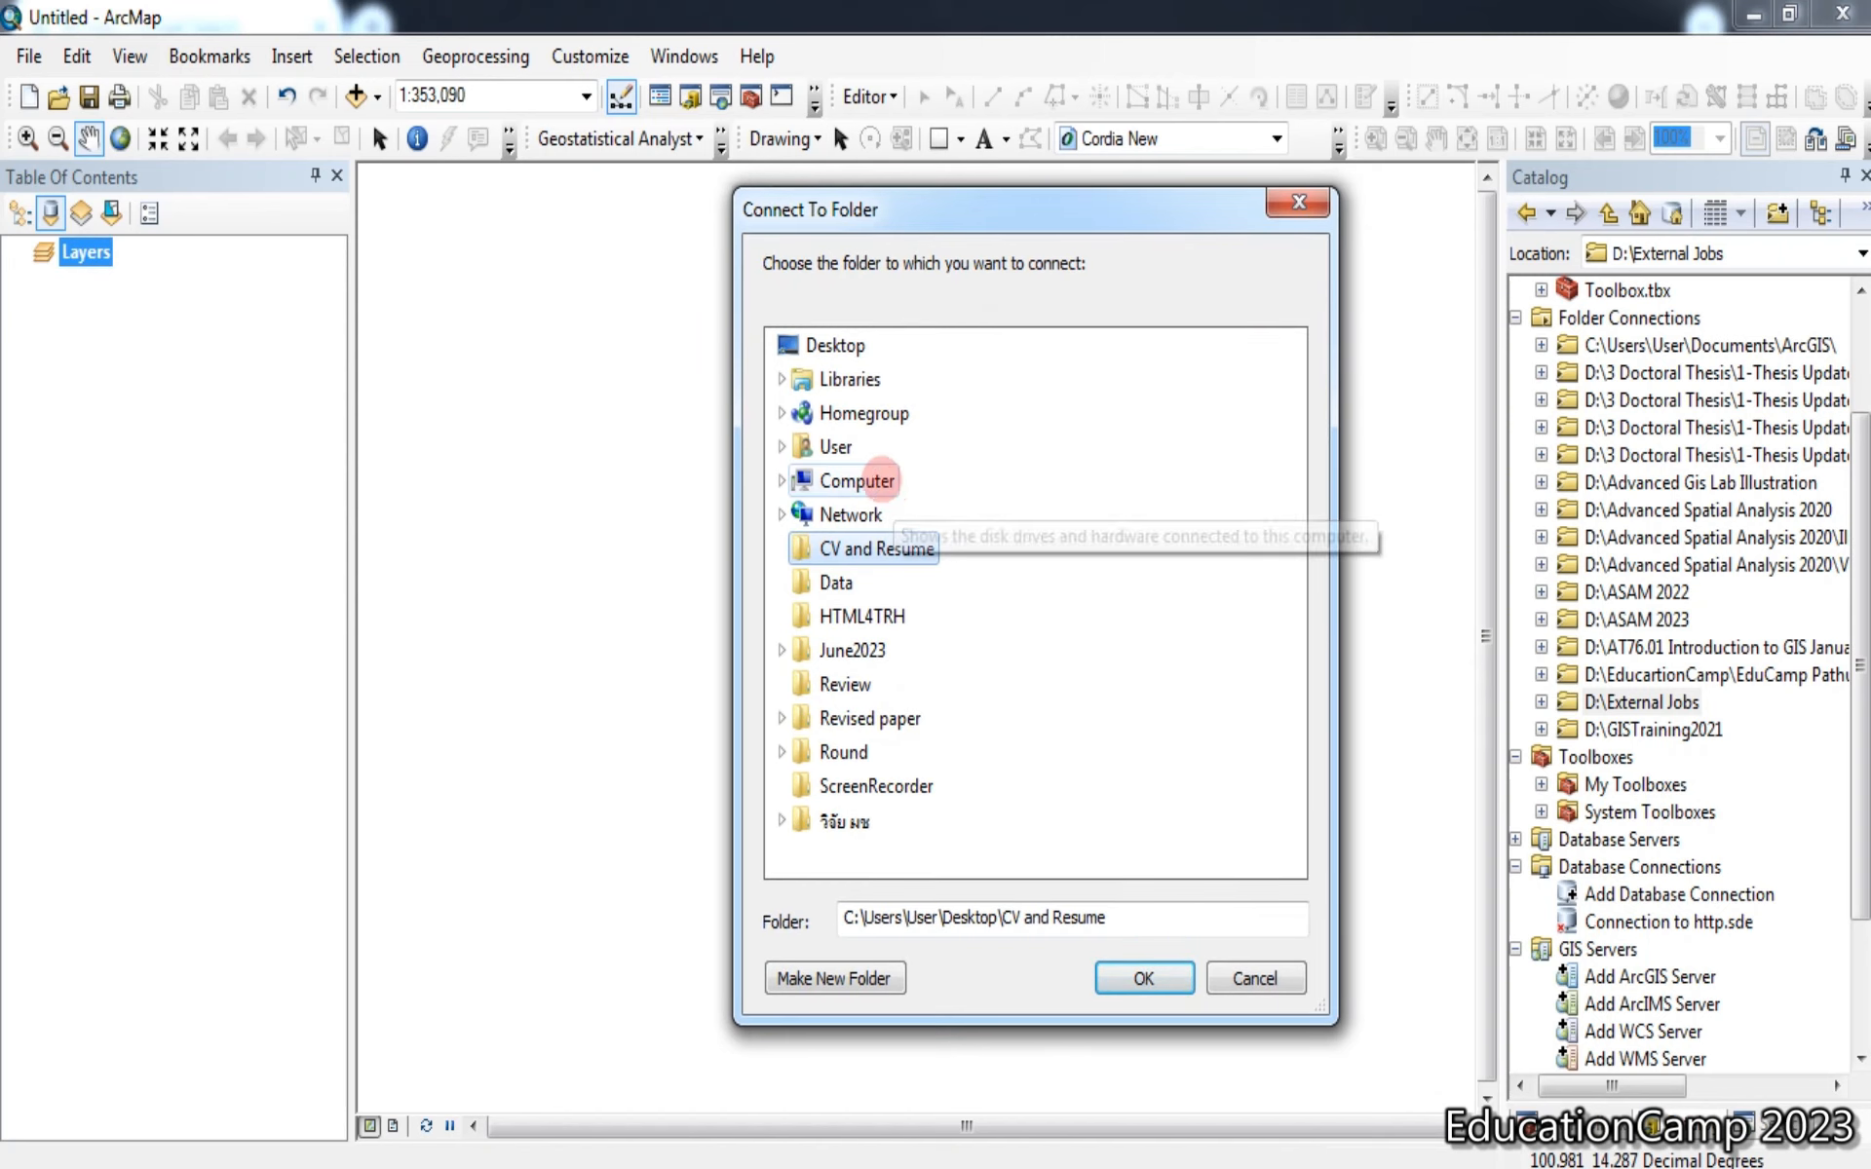
left_click(879, 480)
double_click(875, 480)
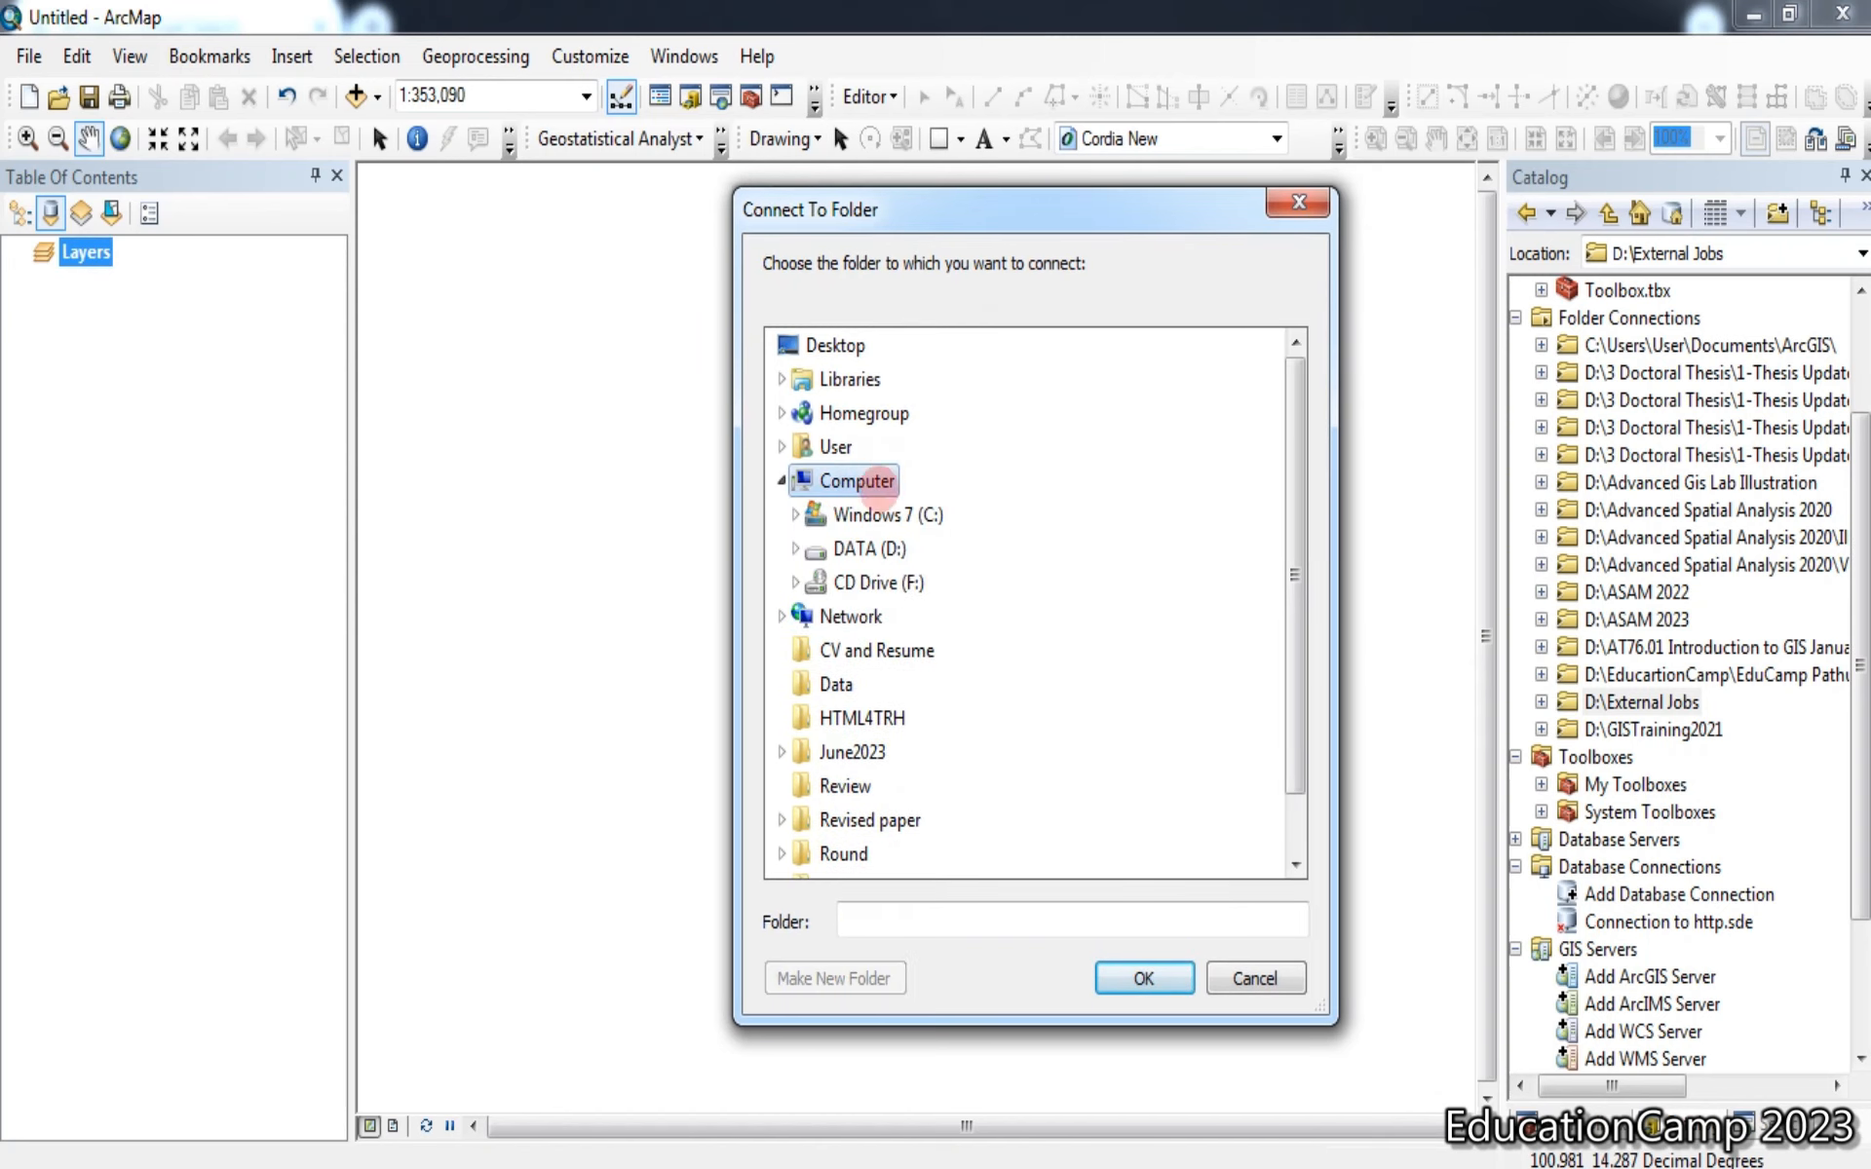
double_click(870, 549)
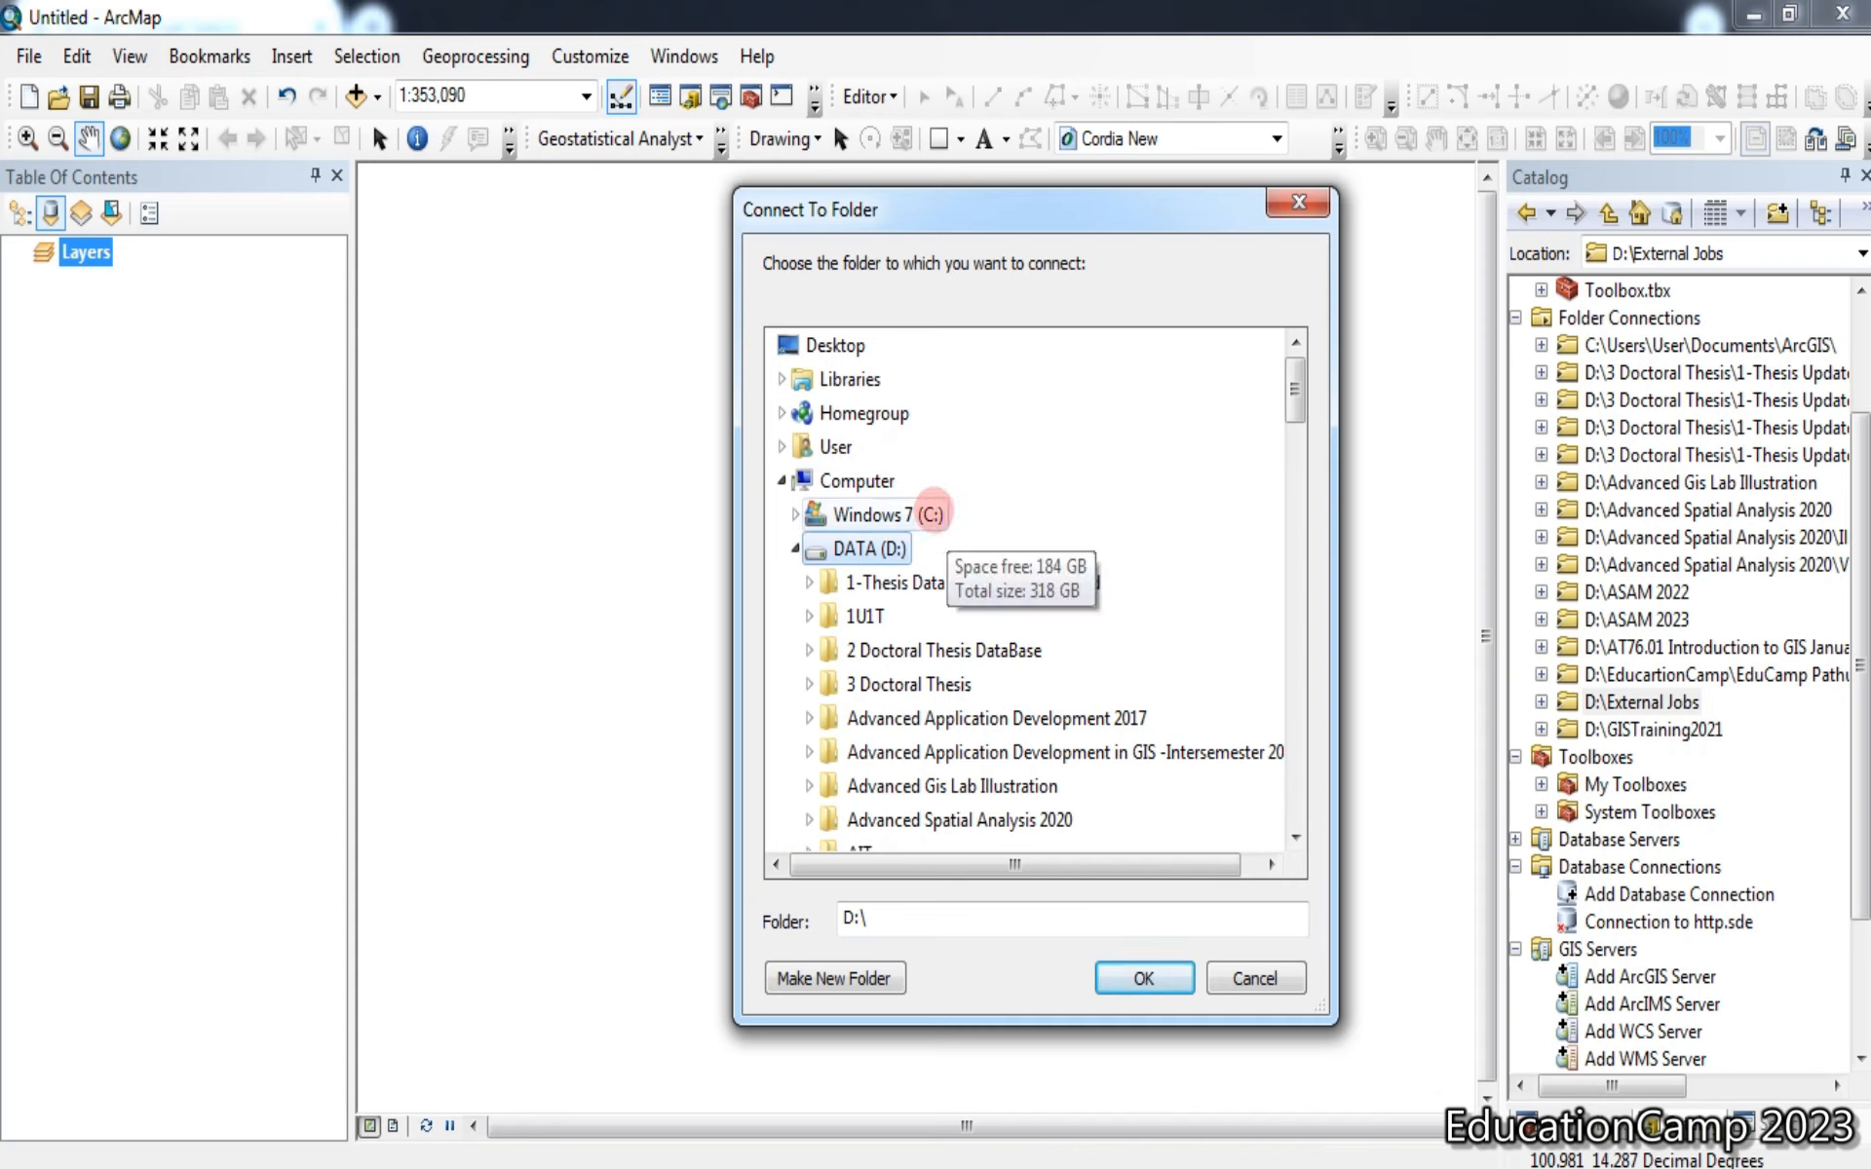
left_click_drag(1291, 408, 1302, 510)
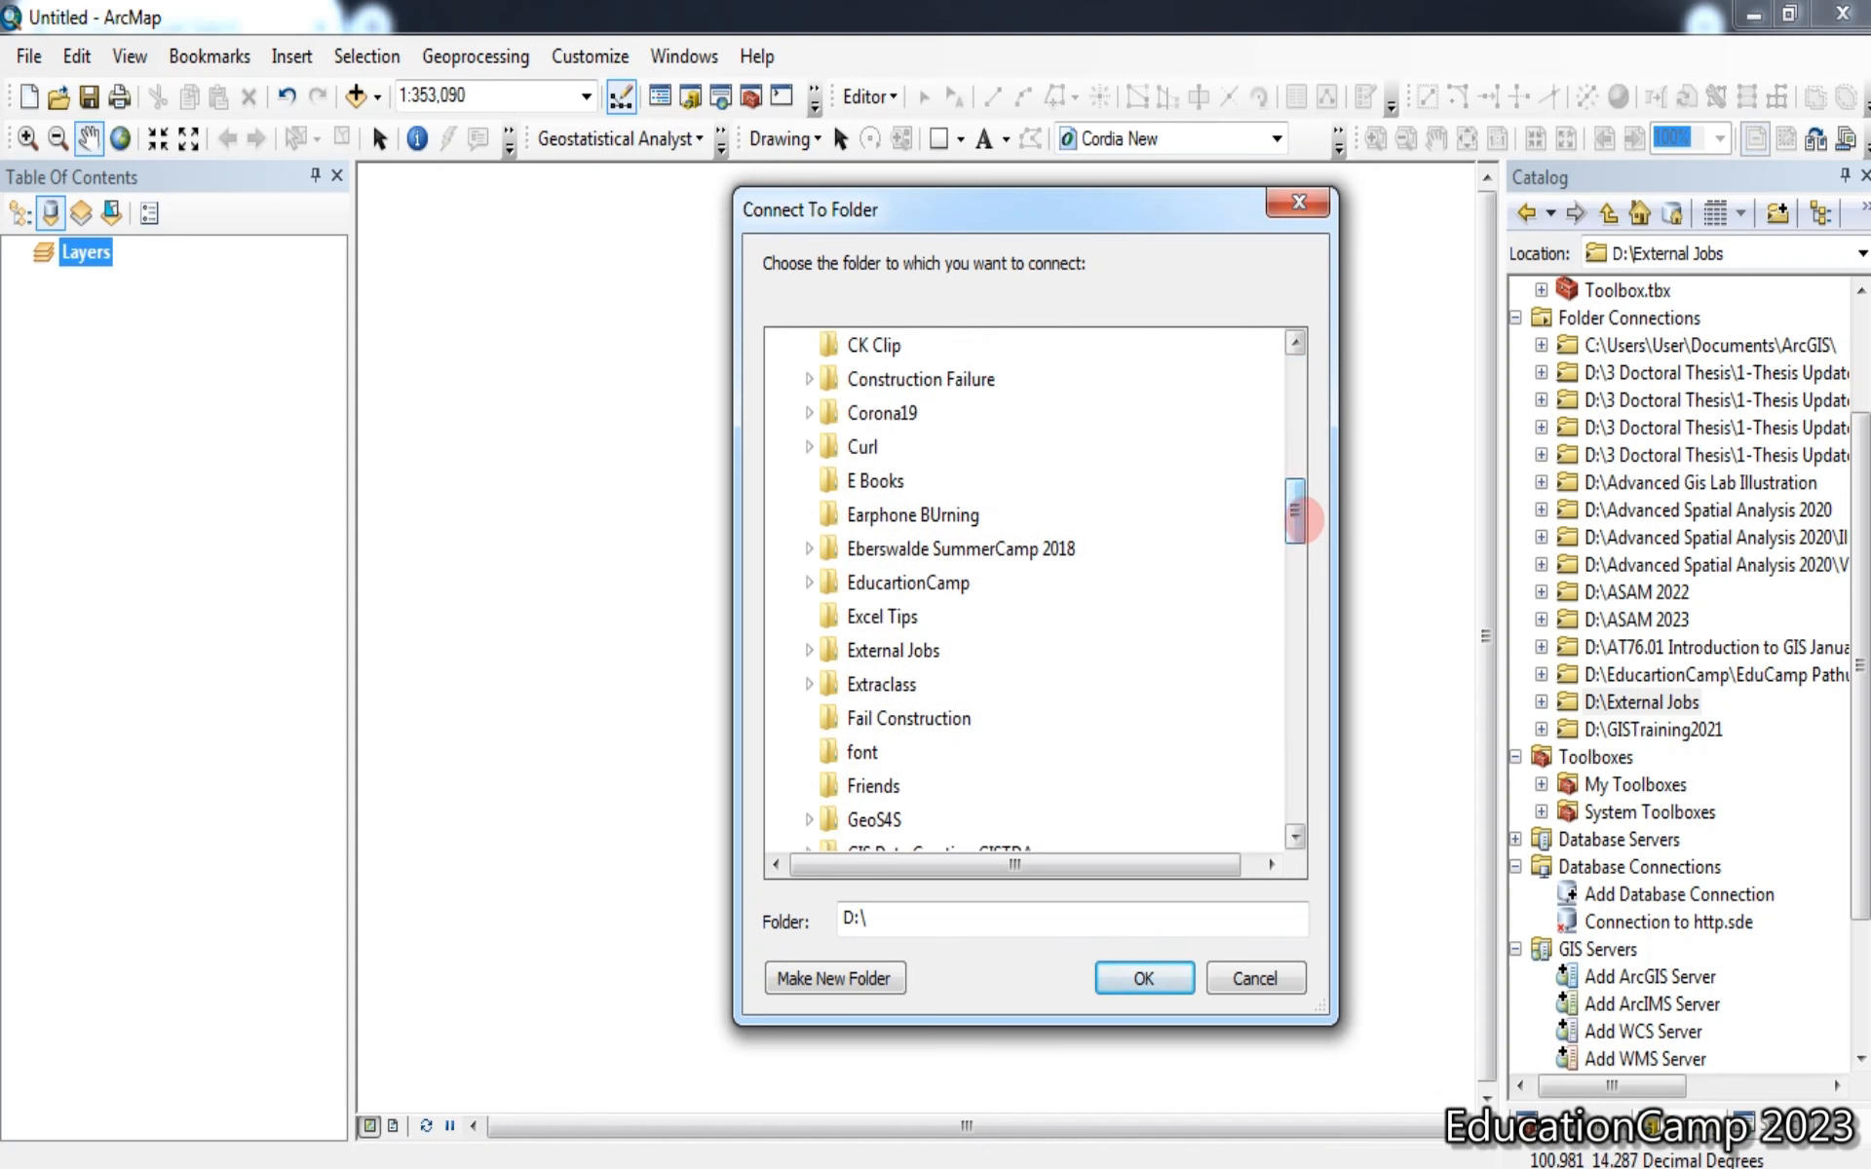
left_click(808, 581)
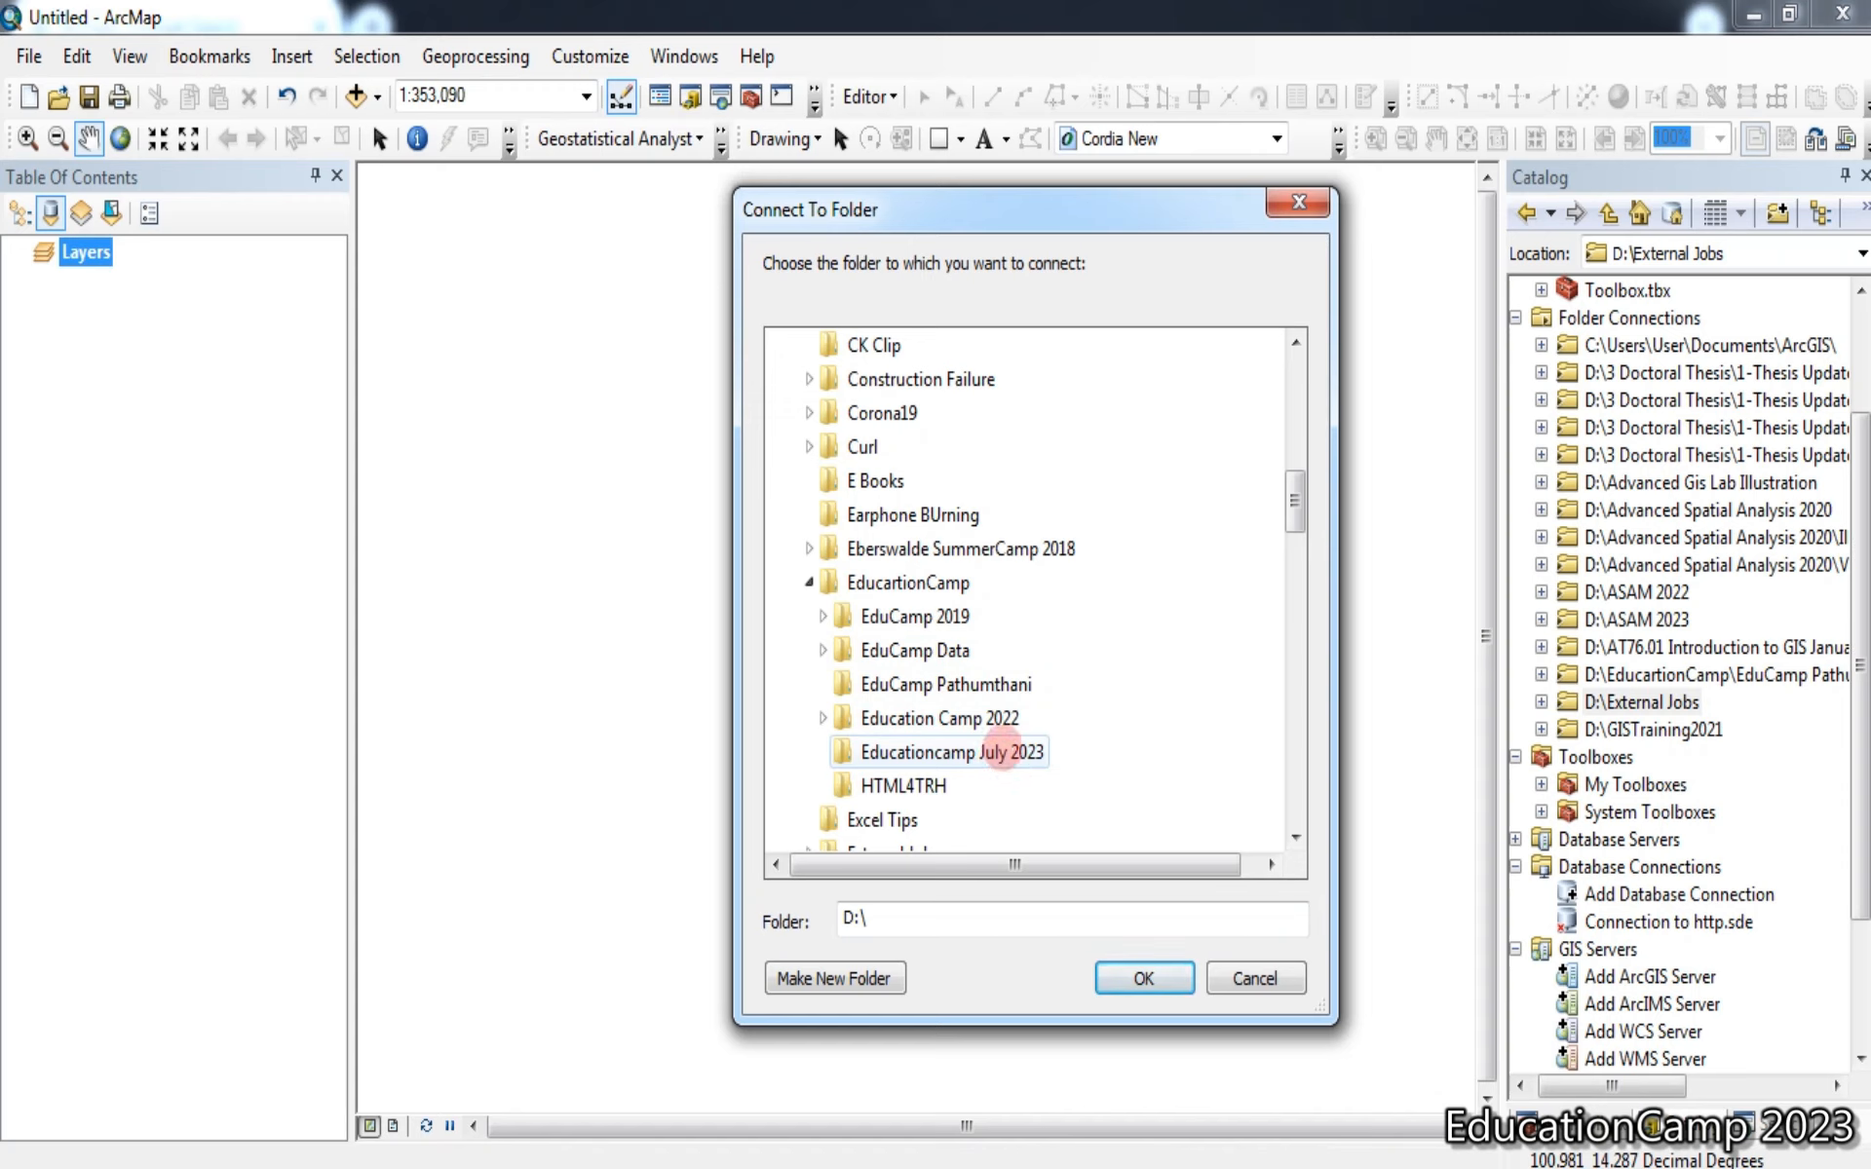
left_click(1003, 753)
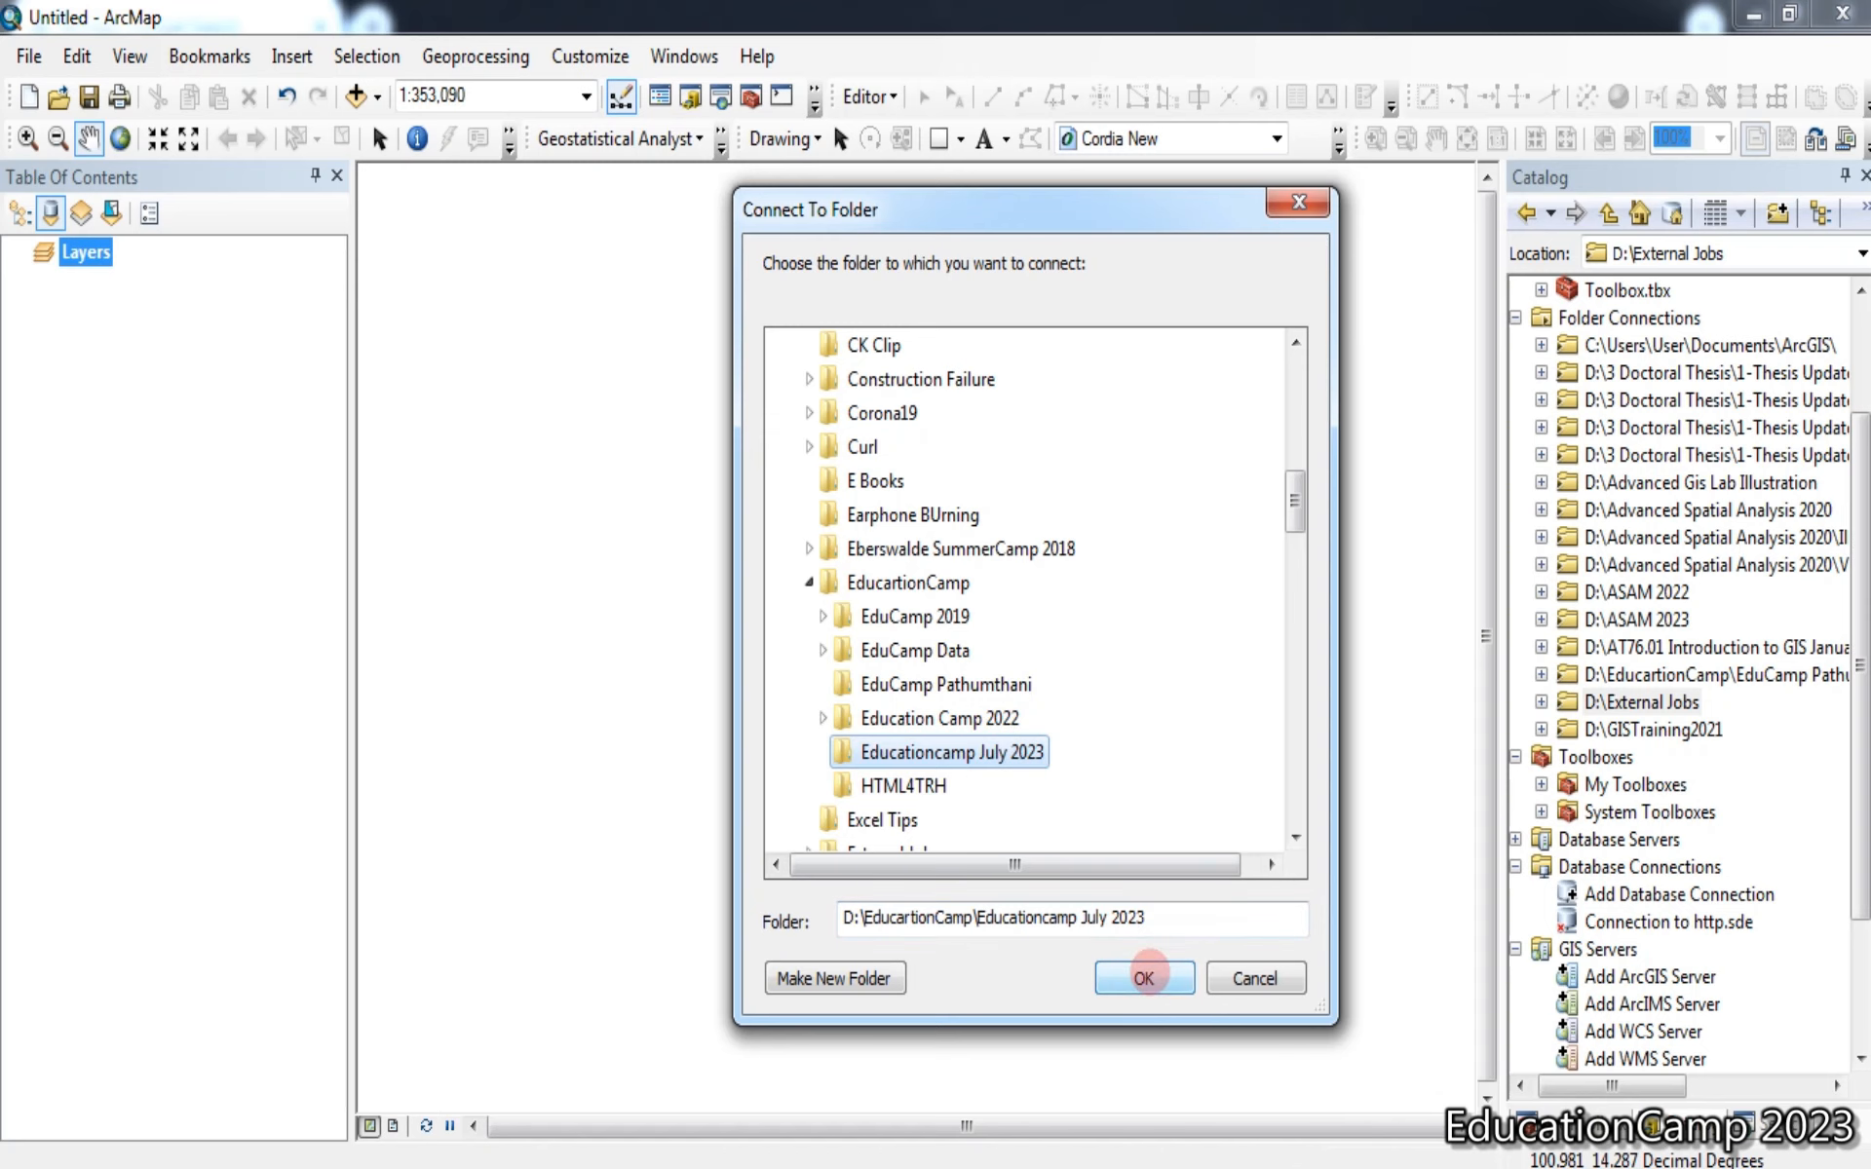
left_click(1144, 977)
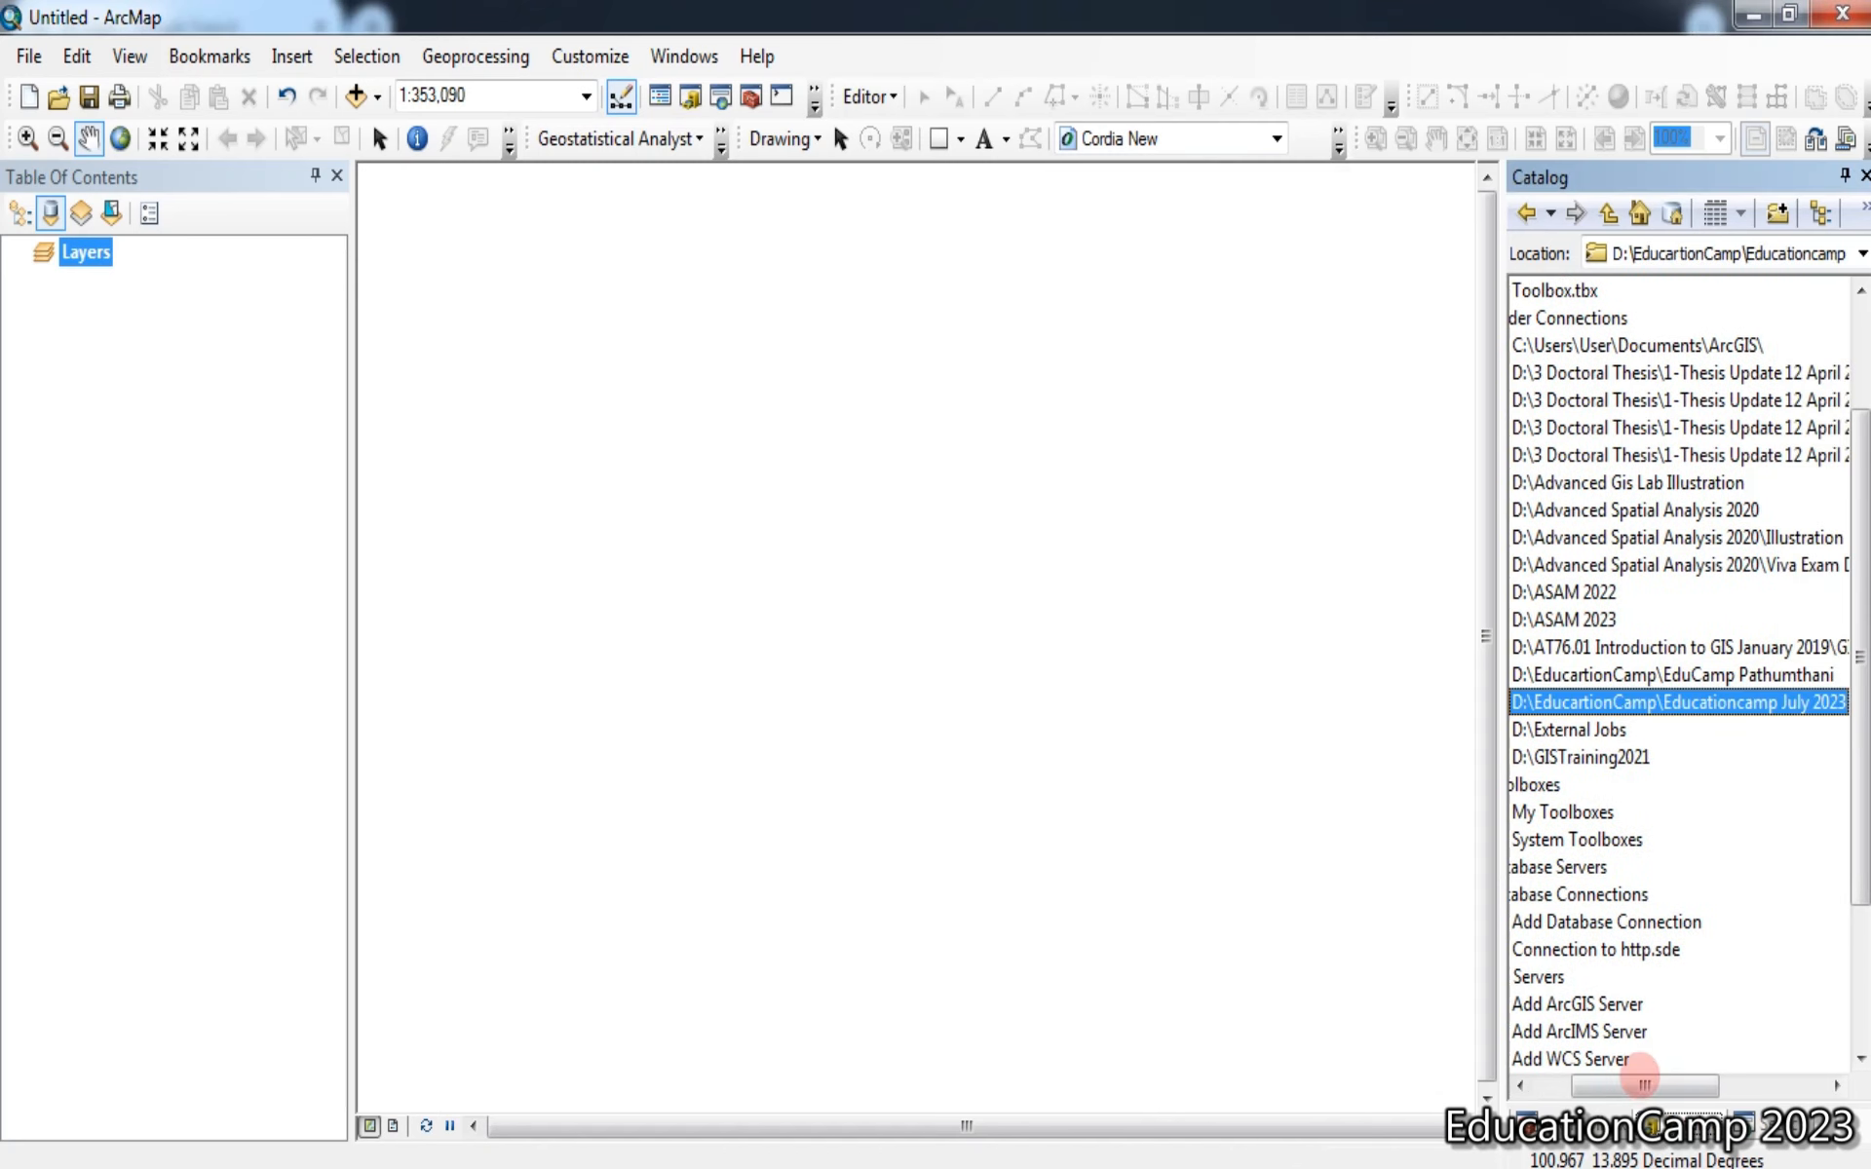
Expand the newly connected Educationcamp July 2023 folder in the Catalog and select PathumDistricts.shp
left_click_drag(1643, 1085, 1606, 1085)
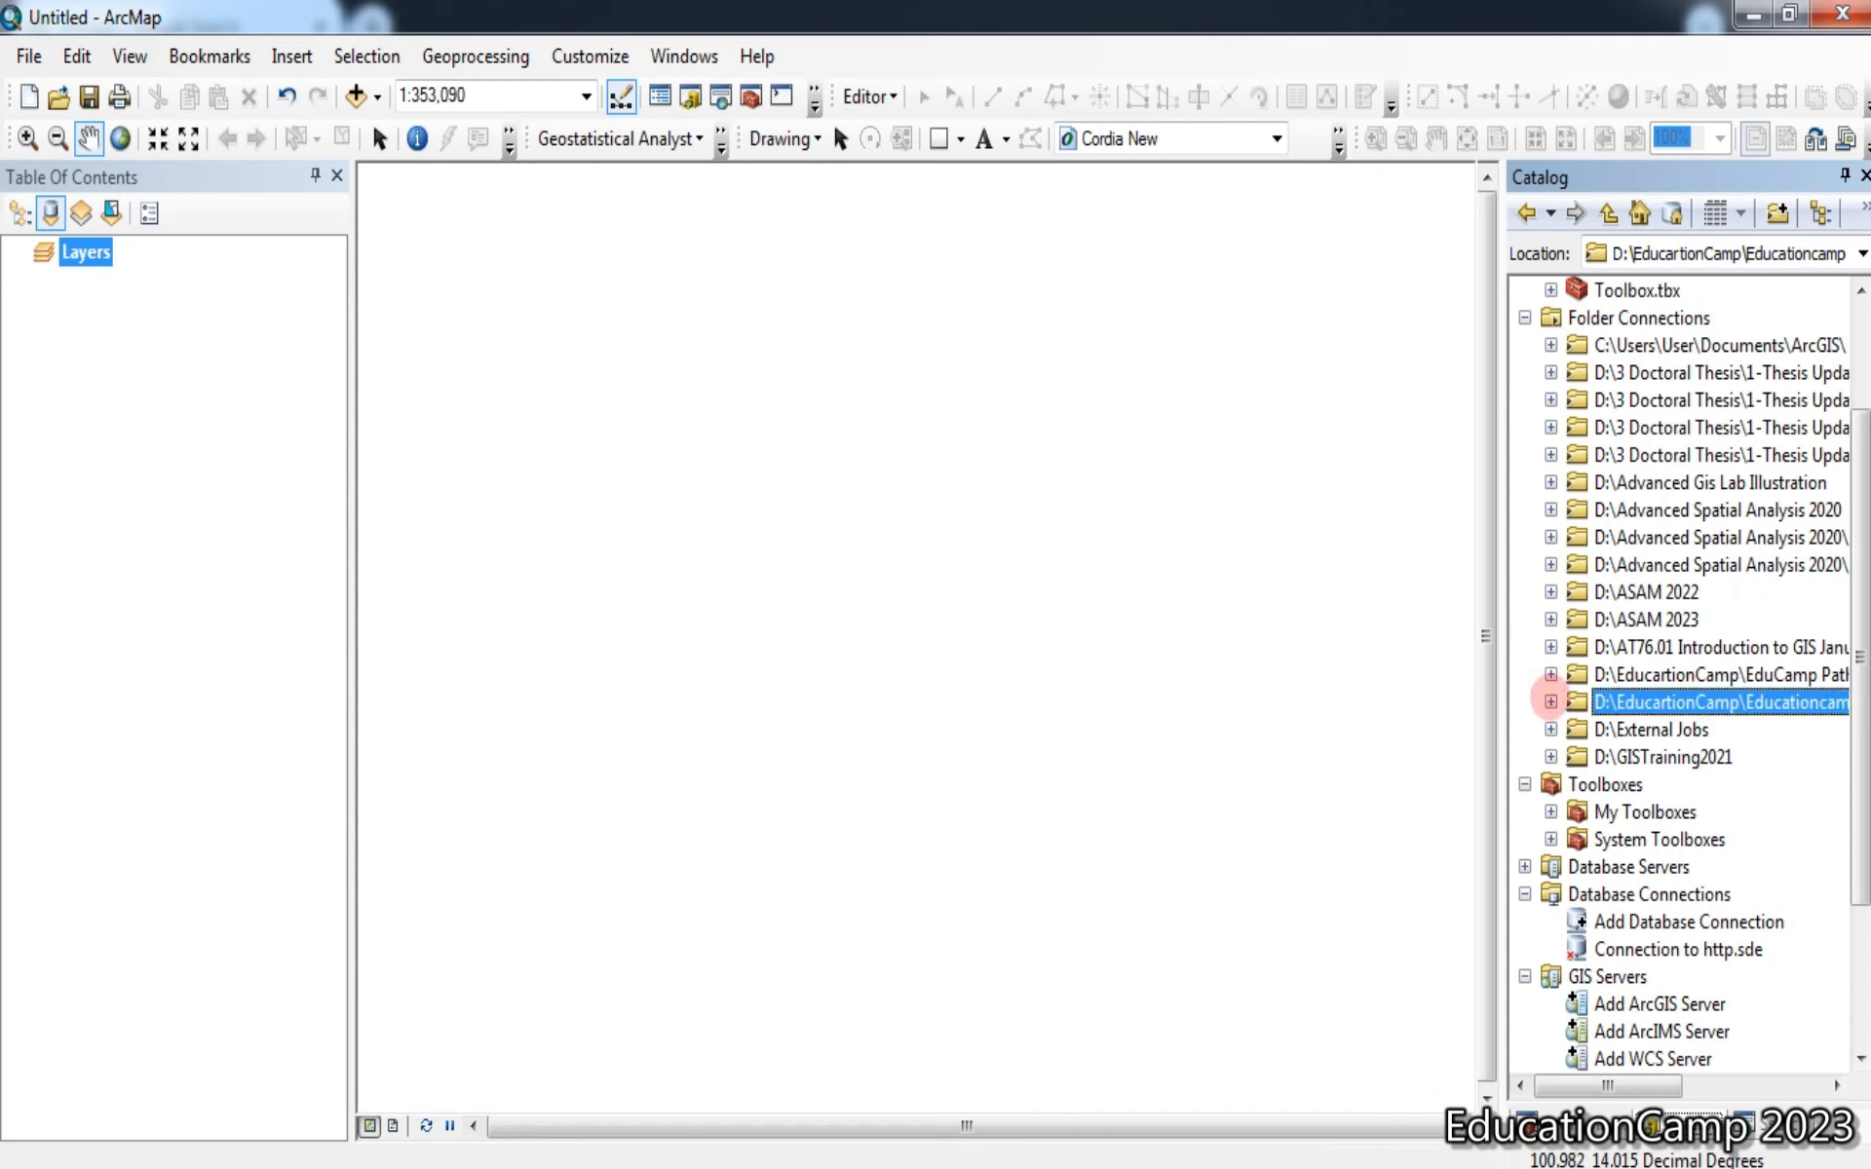
left_click(1551, 702)
left_click_drag(1647, 1085, 1607, 1085)
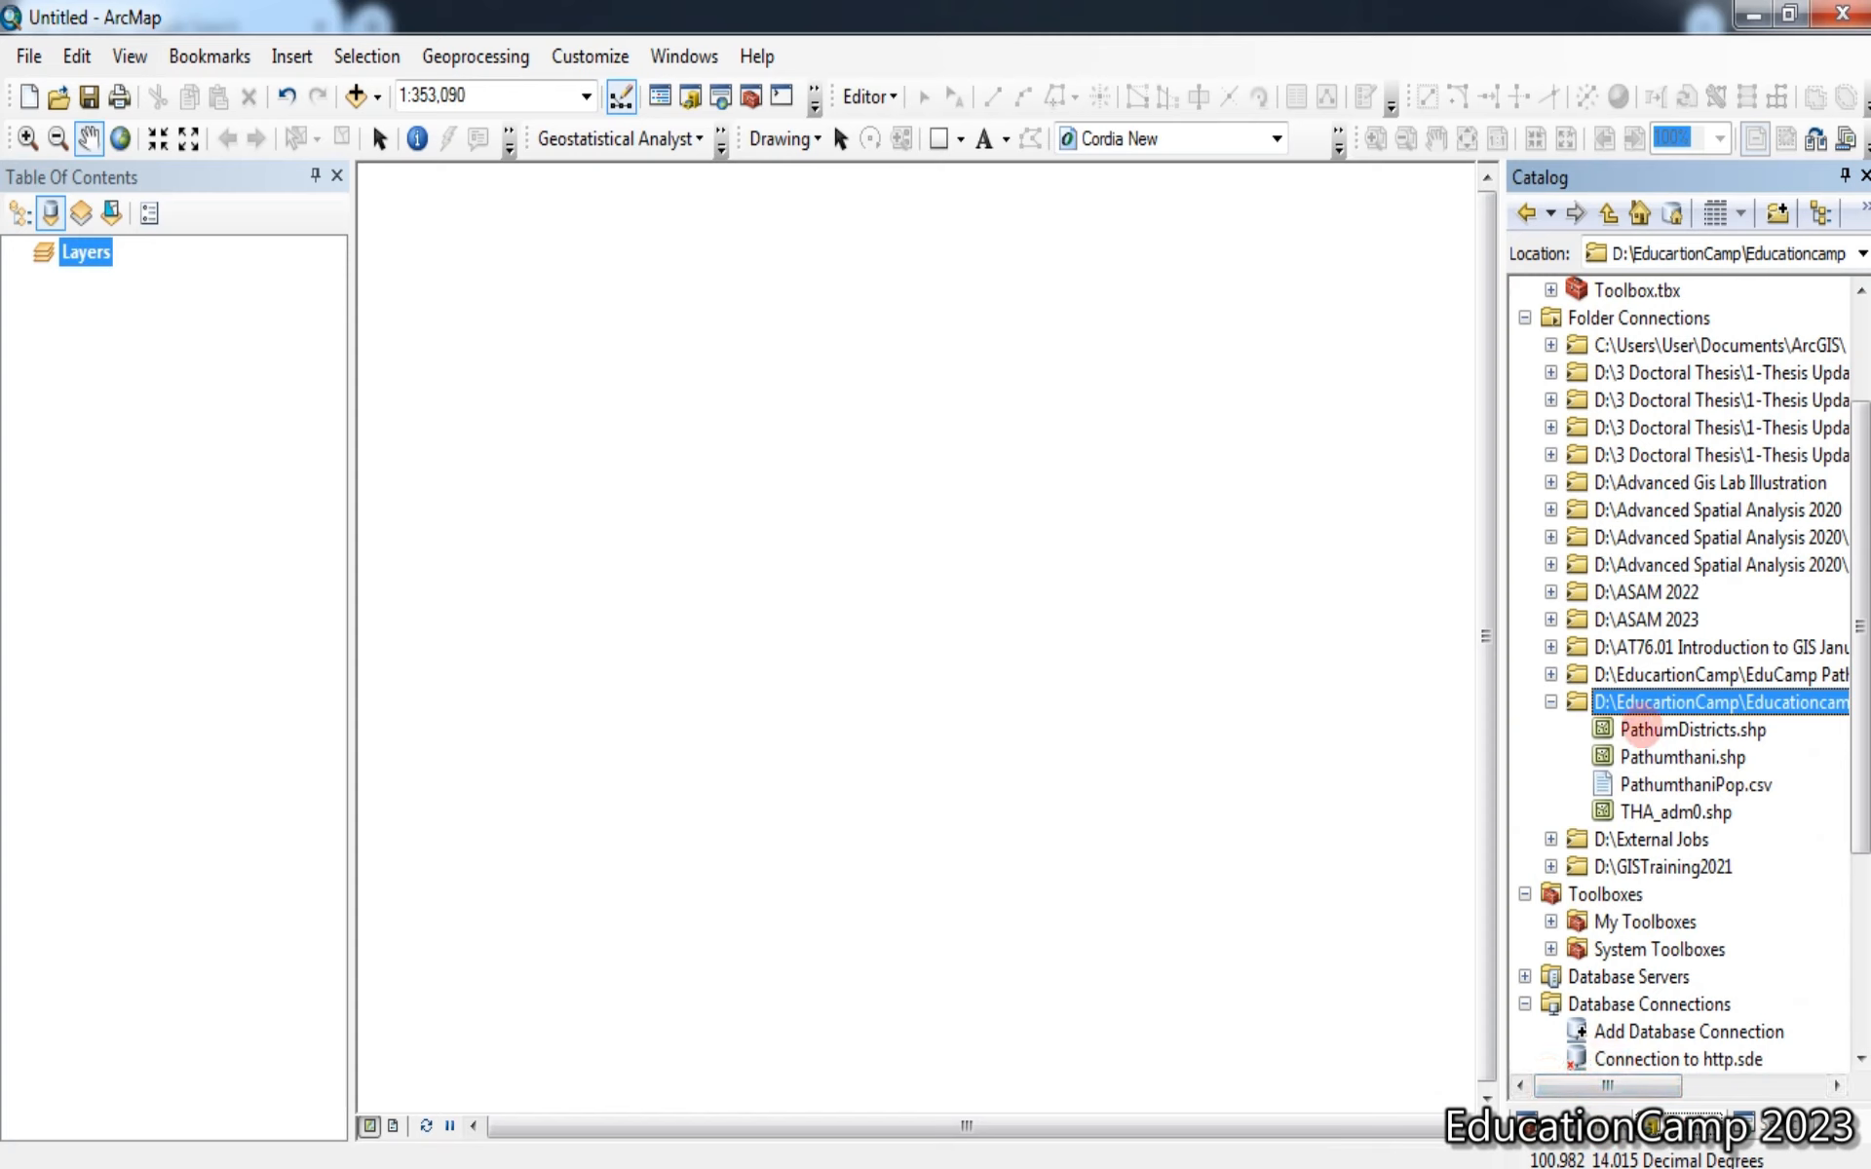
left_click(1647, 730)
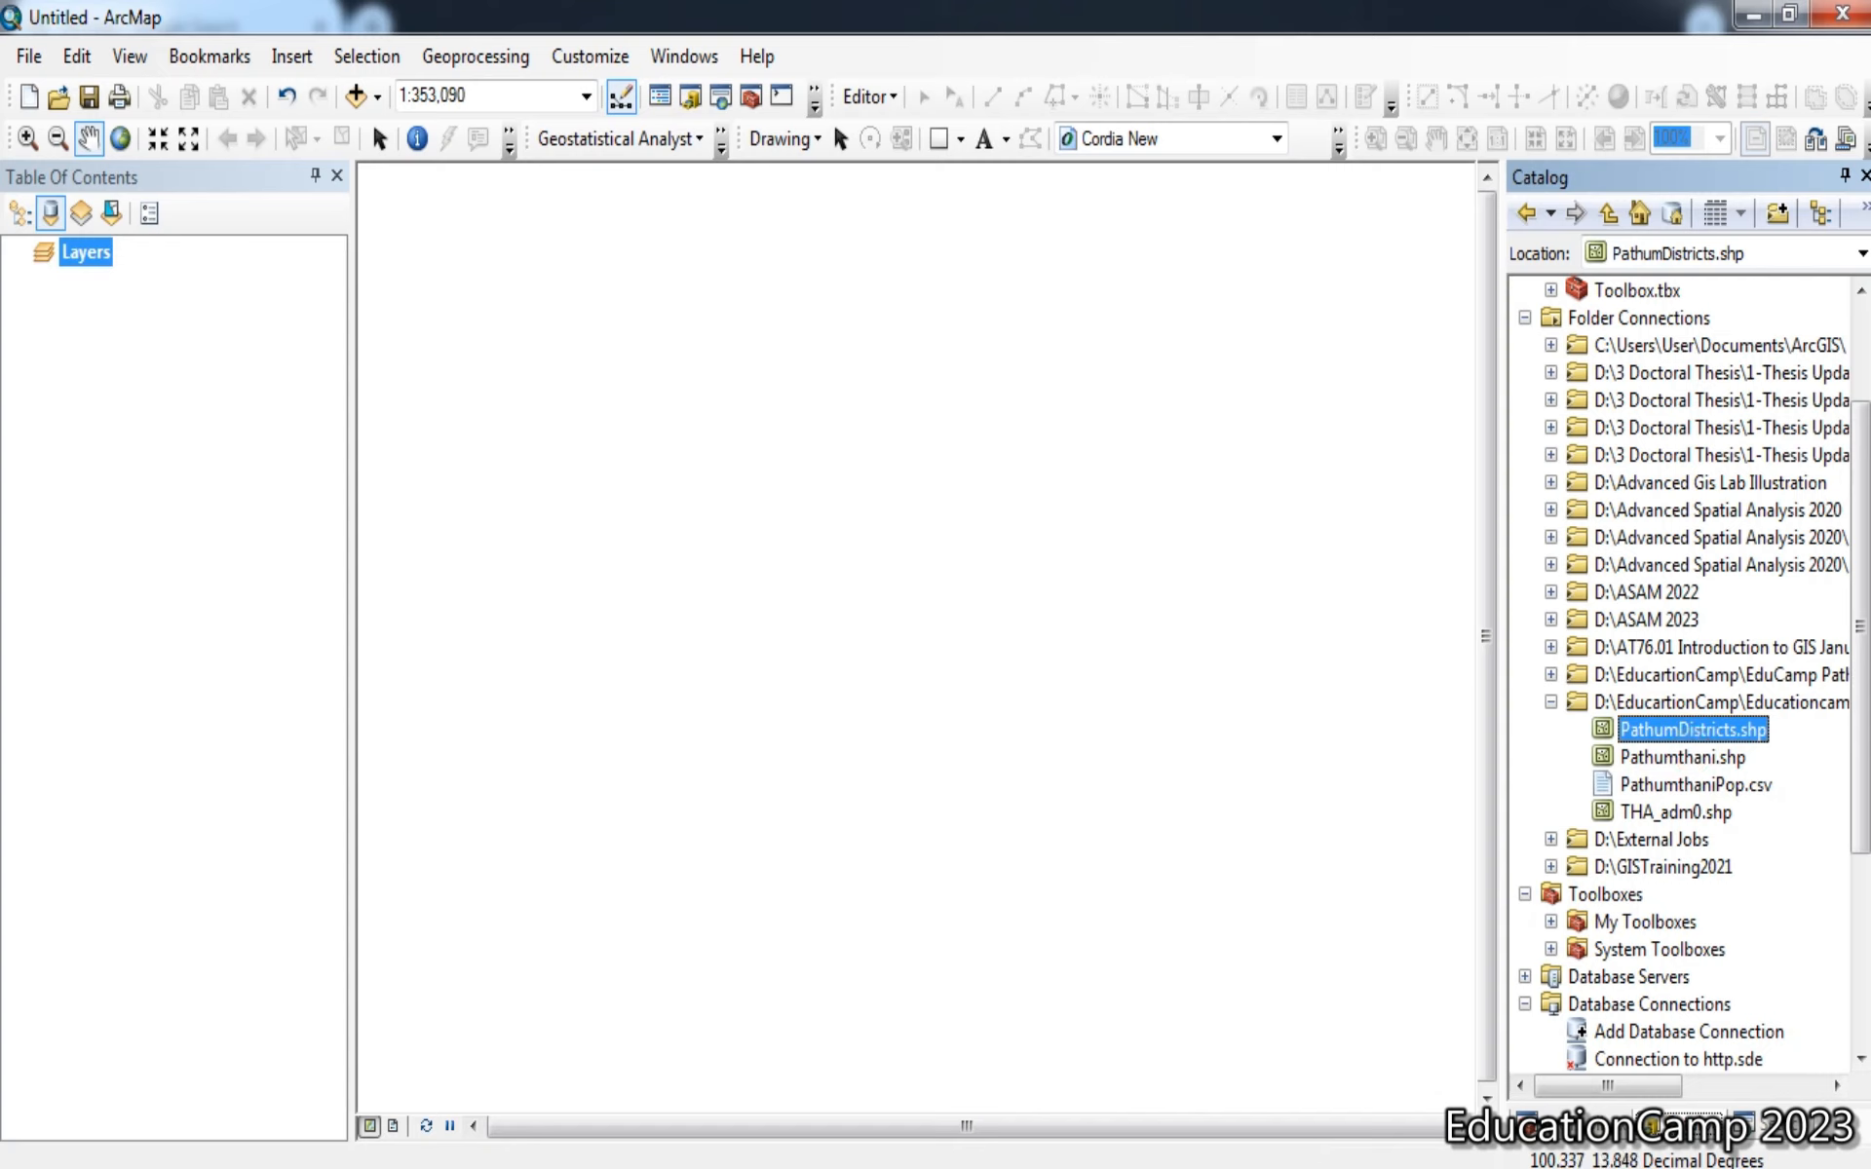
Switch to Windows Explorer and open the folder D:\EducartionCamp\Educationcamp July 2023
left_click(384, 1167)
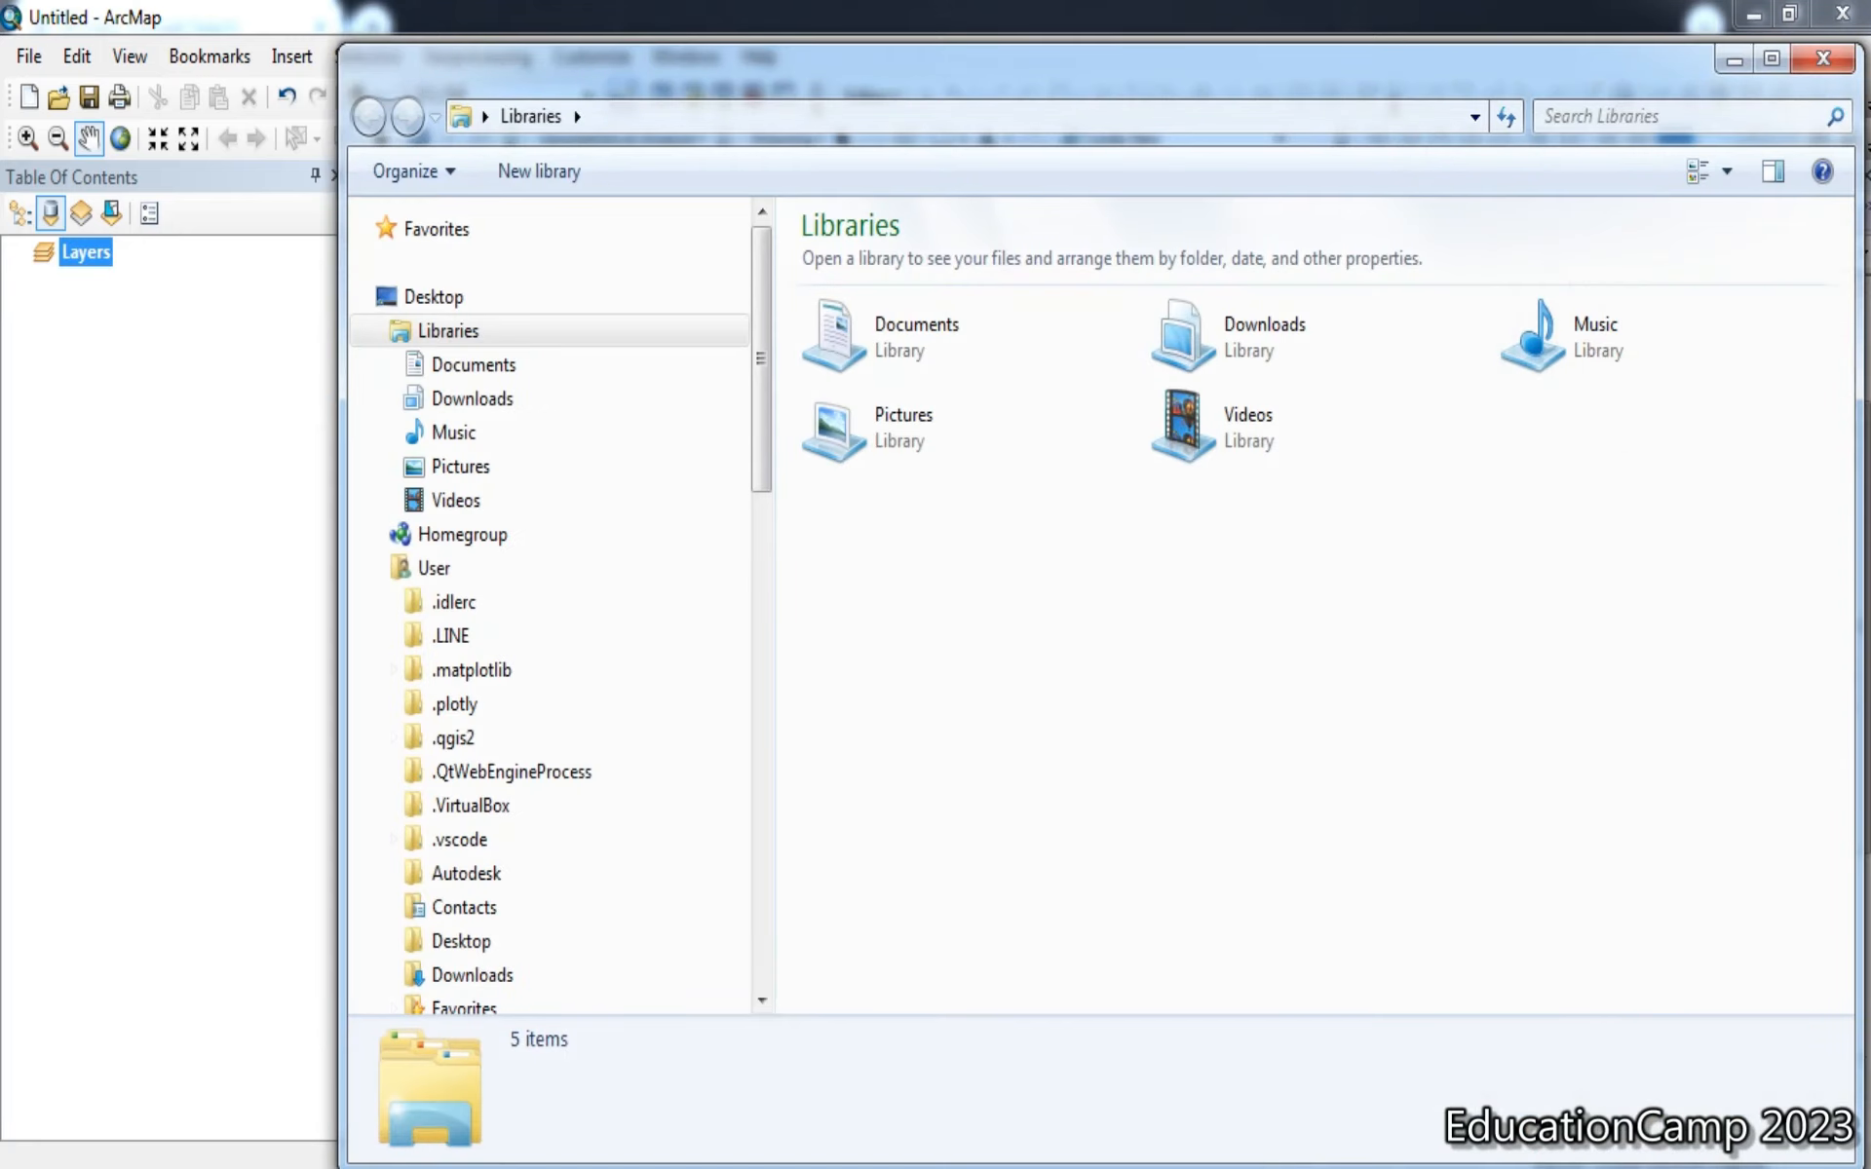
left_click_drag(757, 364, 758, 710)
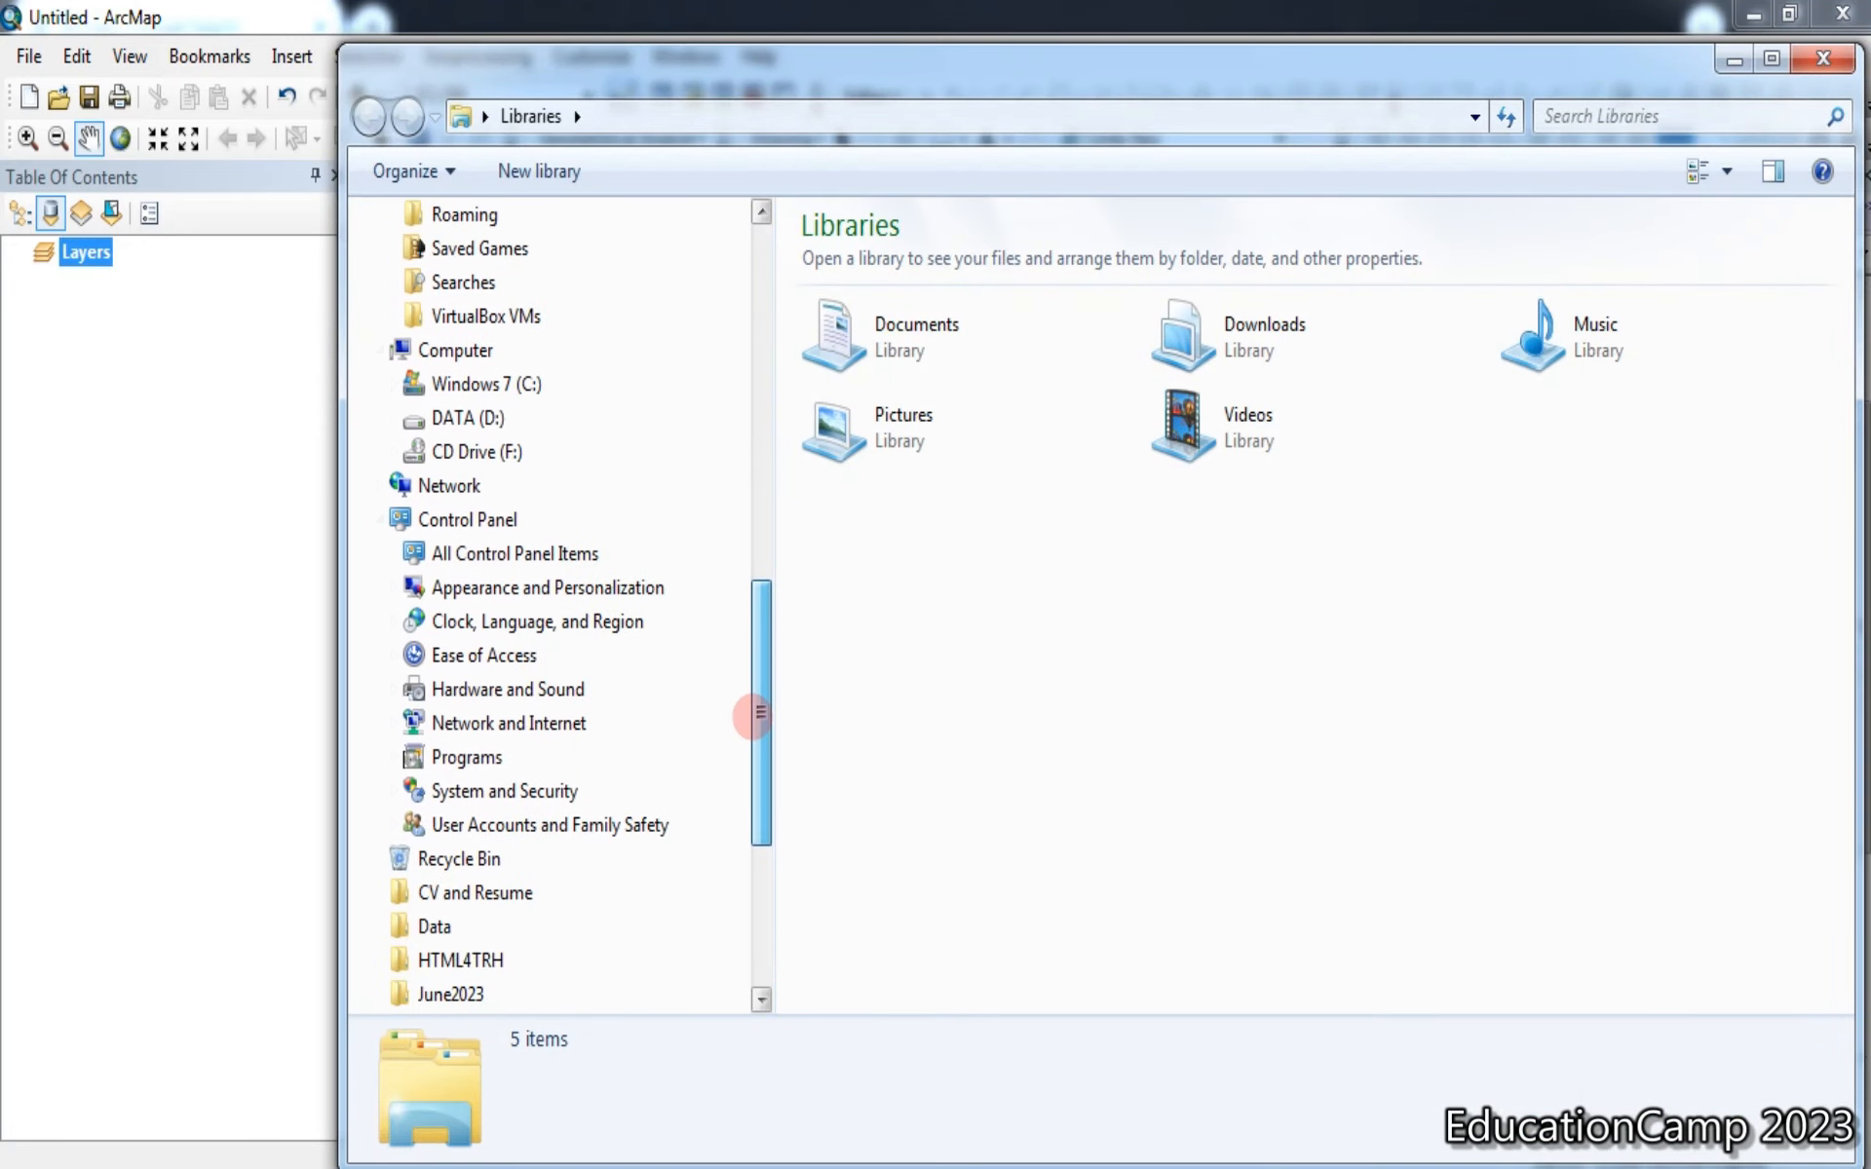
left_click(466, 419)
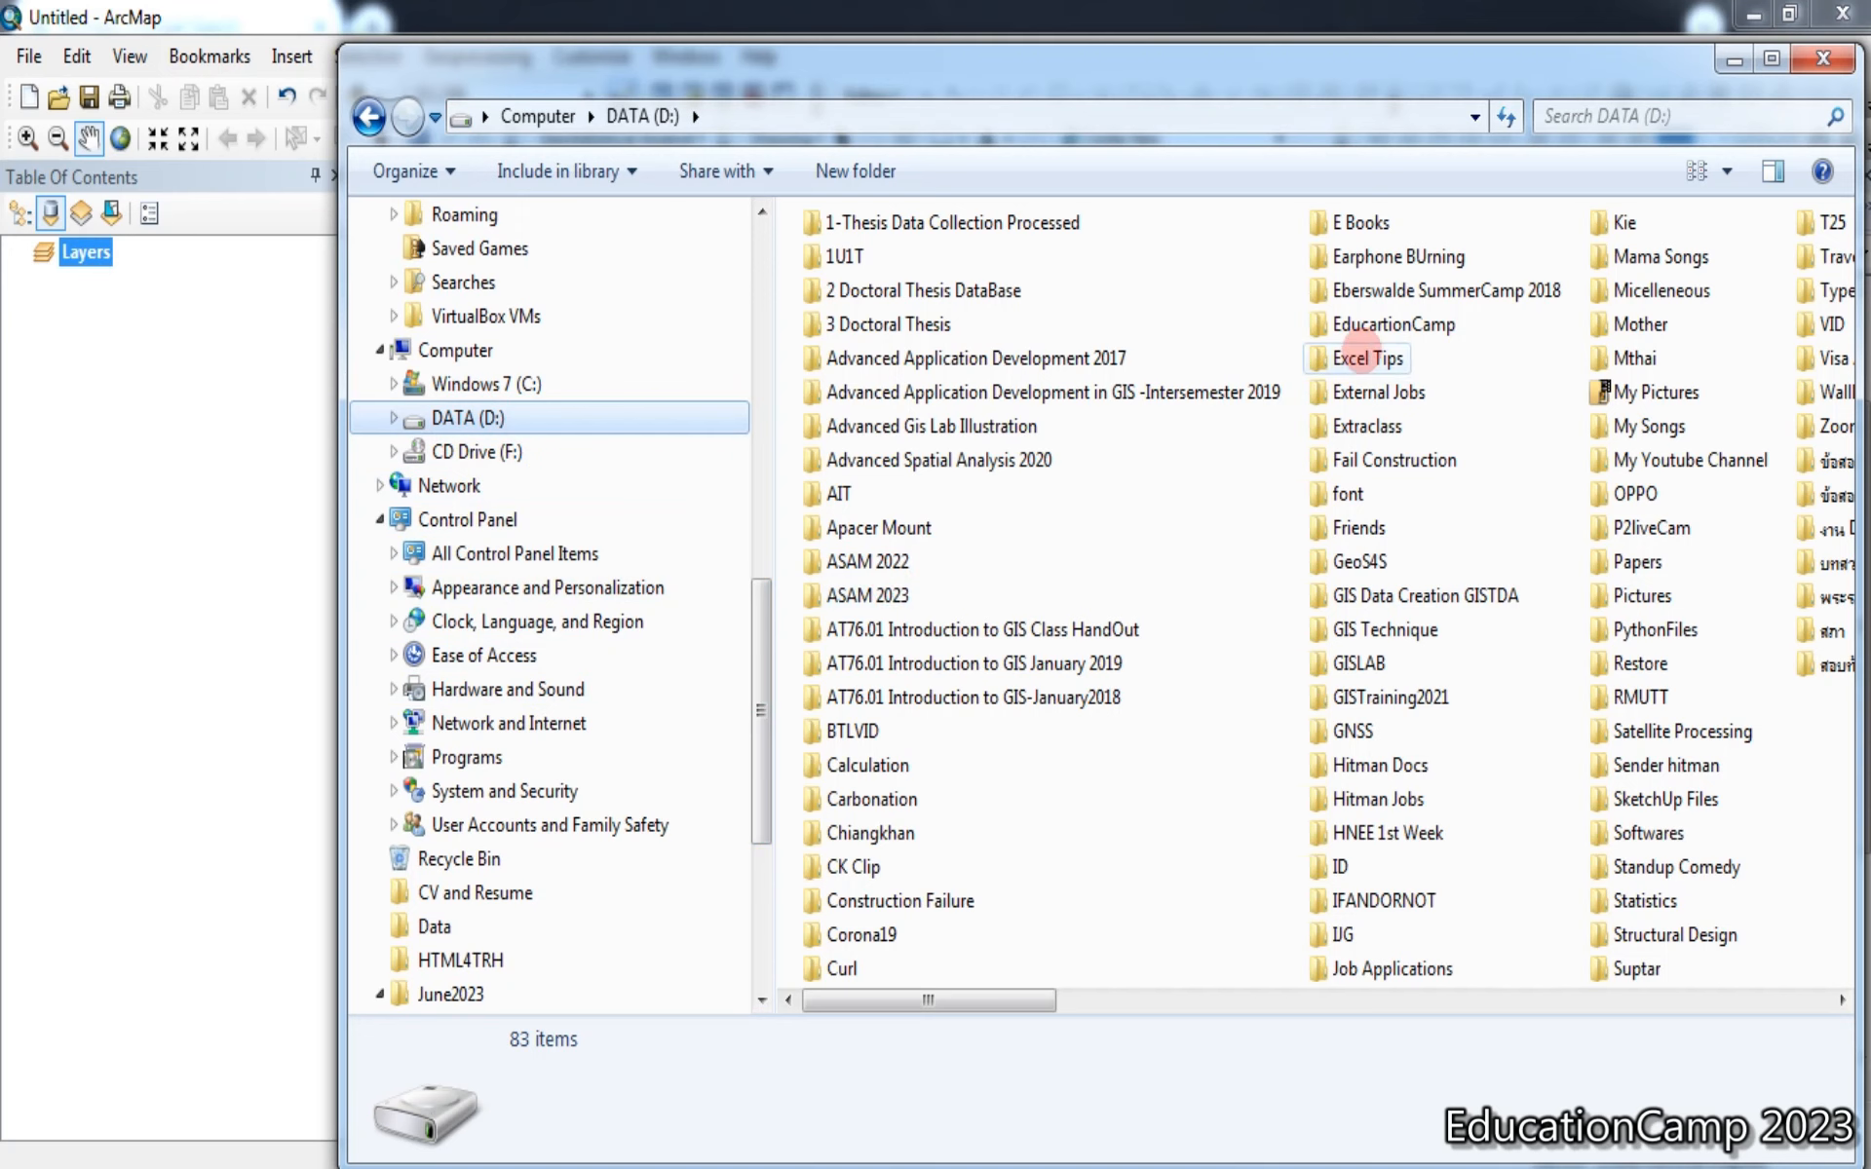
double_click(1374, 325)
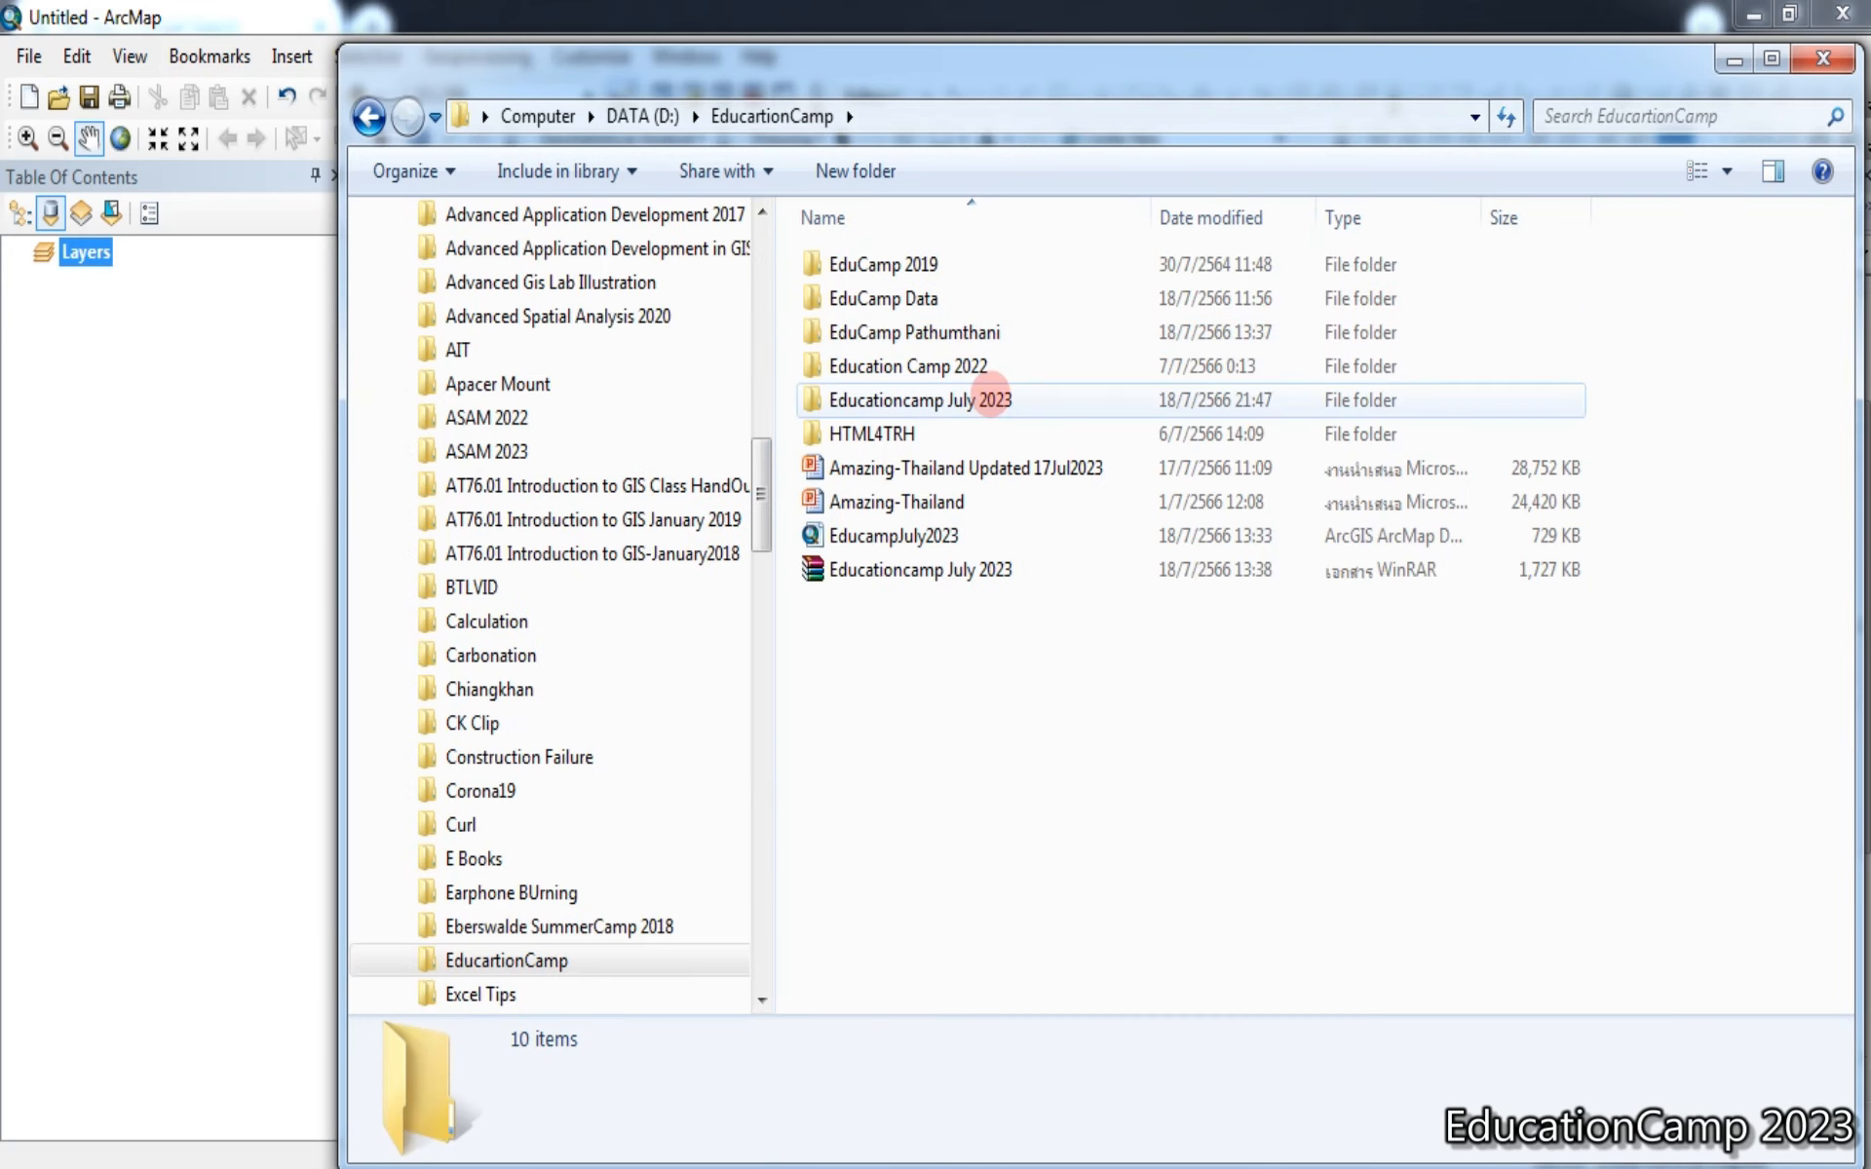
double_click(992, 400)
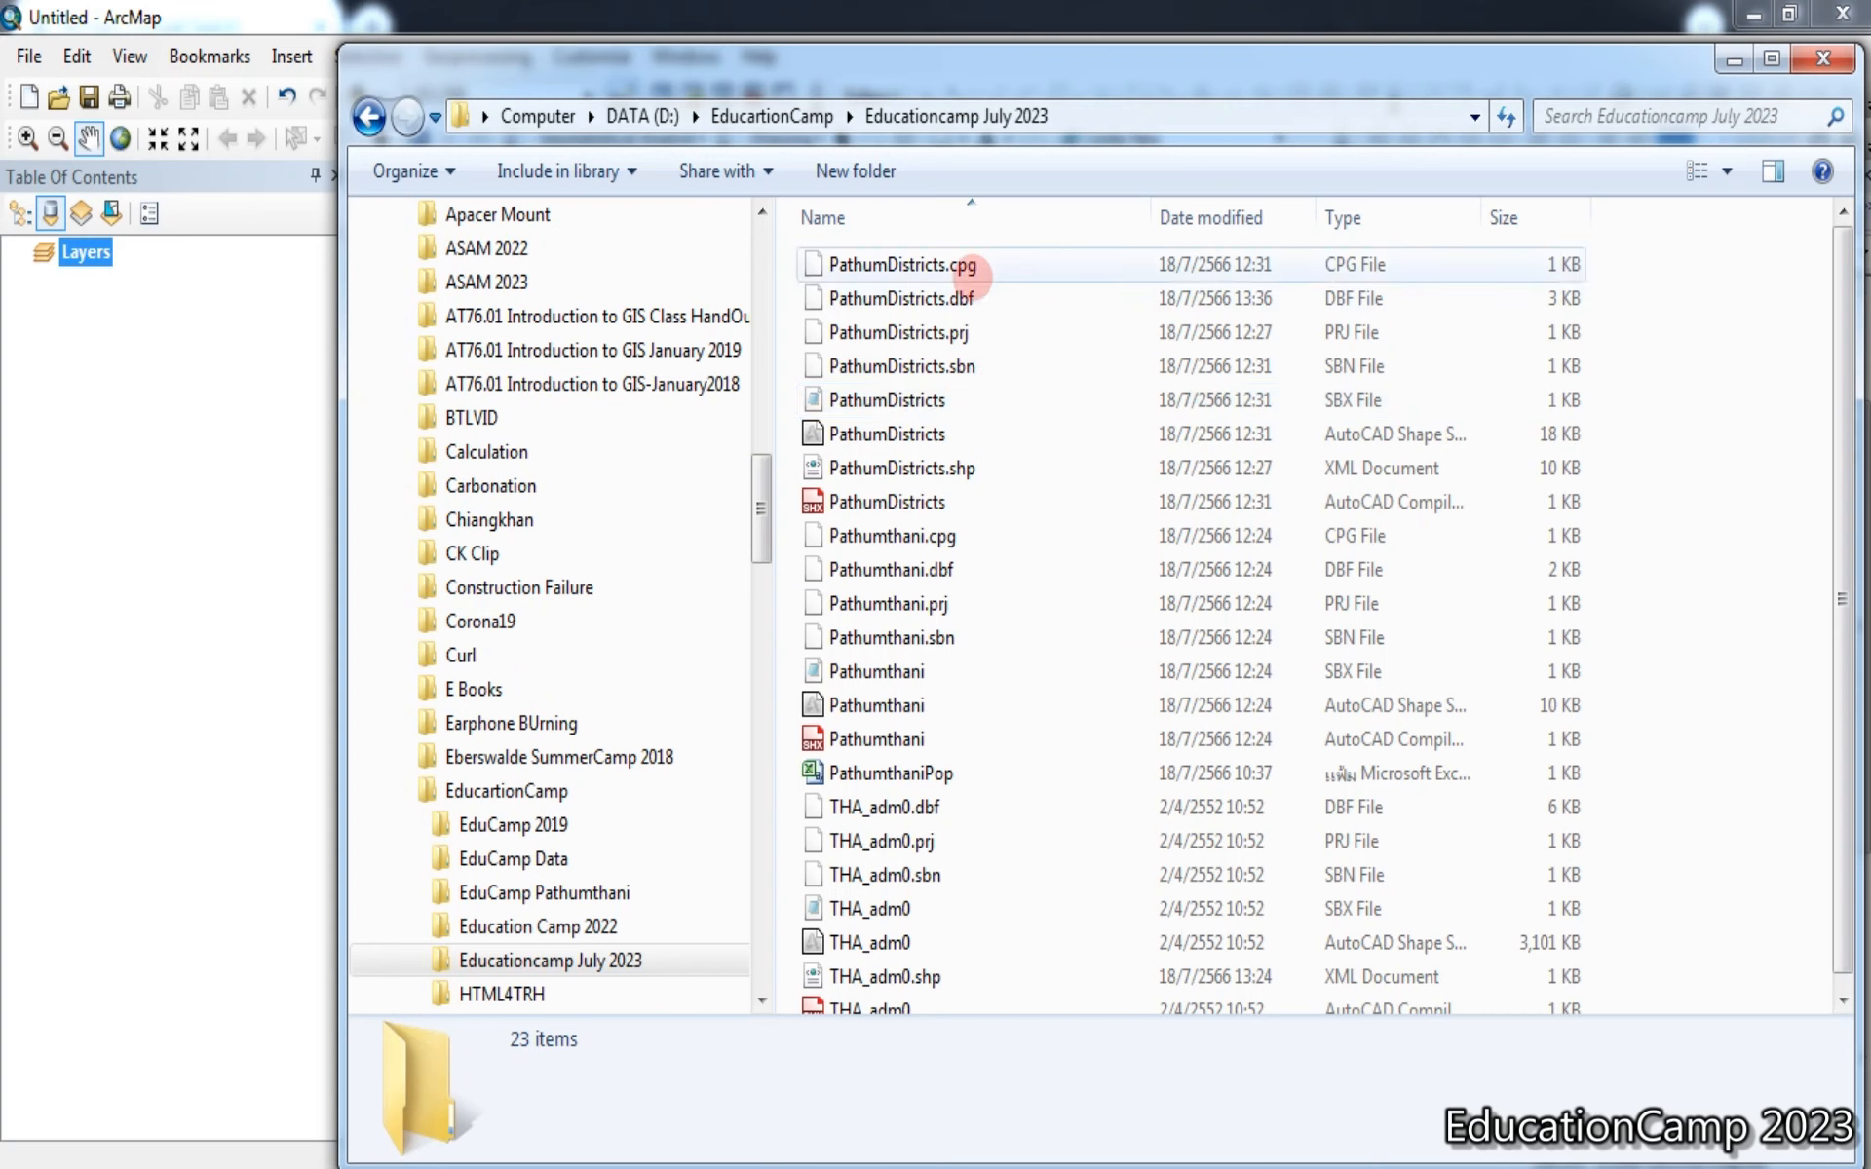
Select all PathumDistricts component files to examine what makes up the shapefile, and return to ArcMap by closing the folder window
left_click(967, 265)
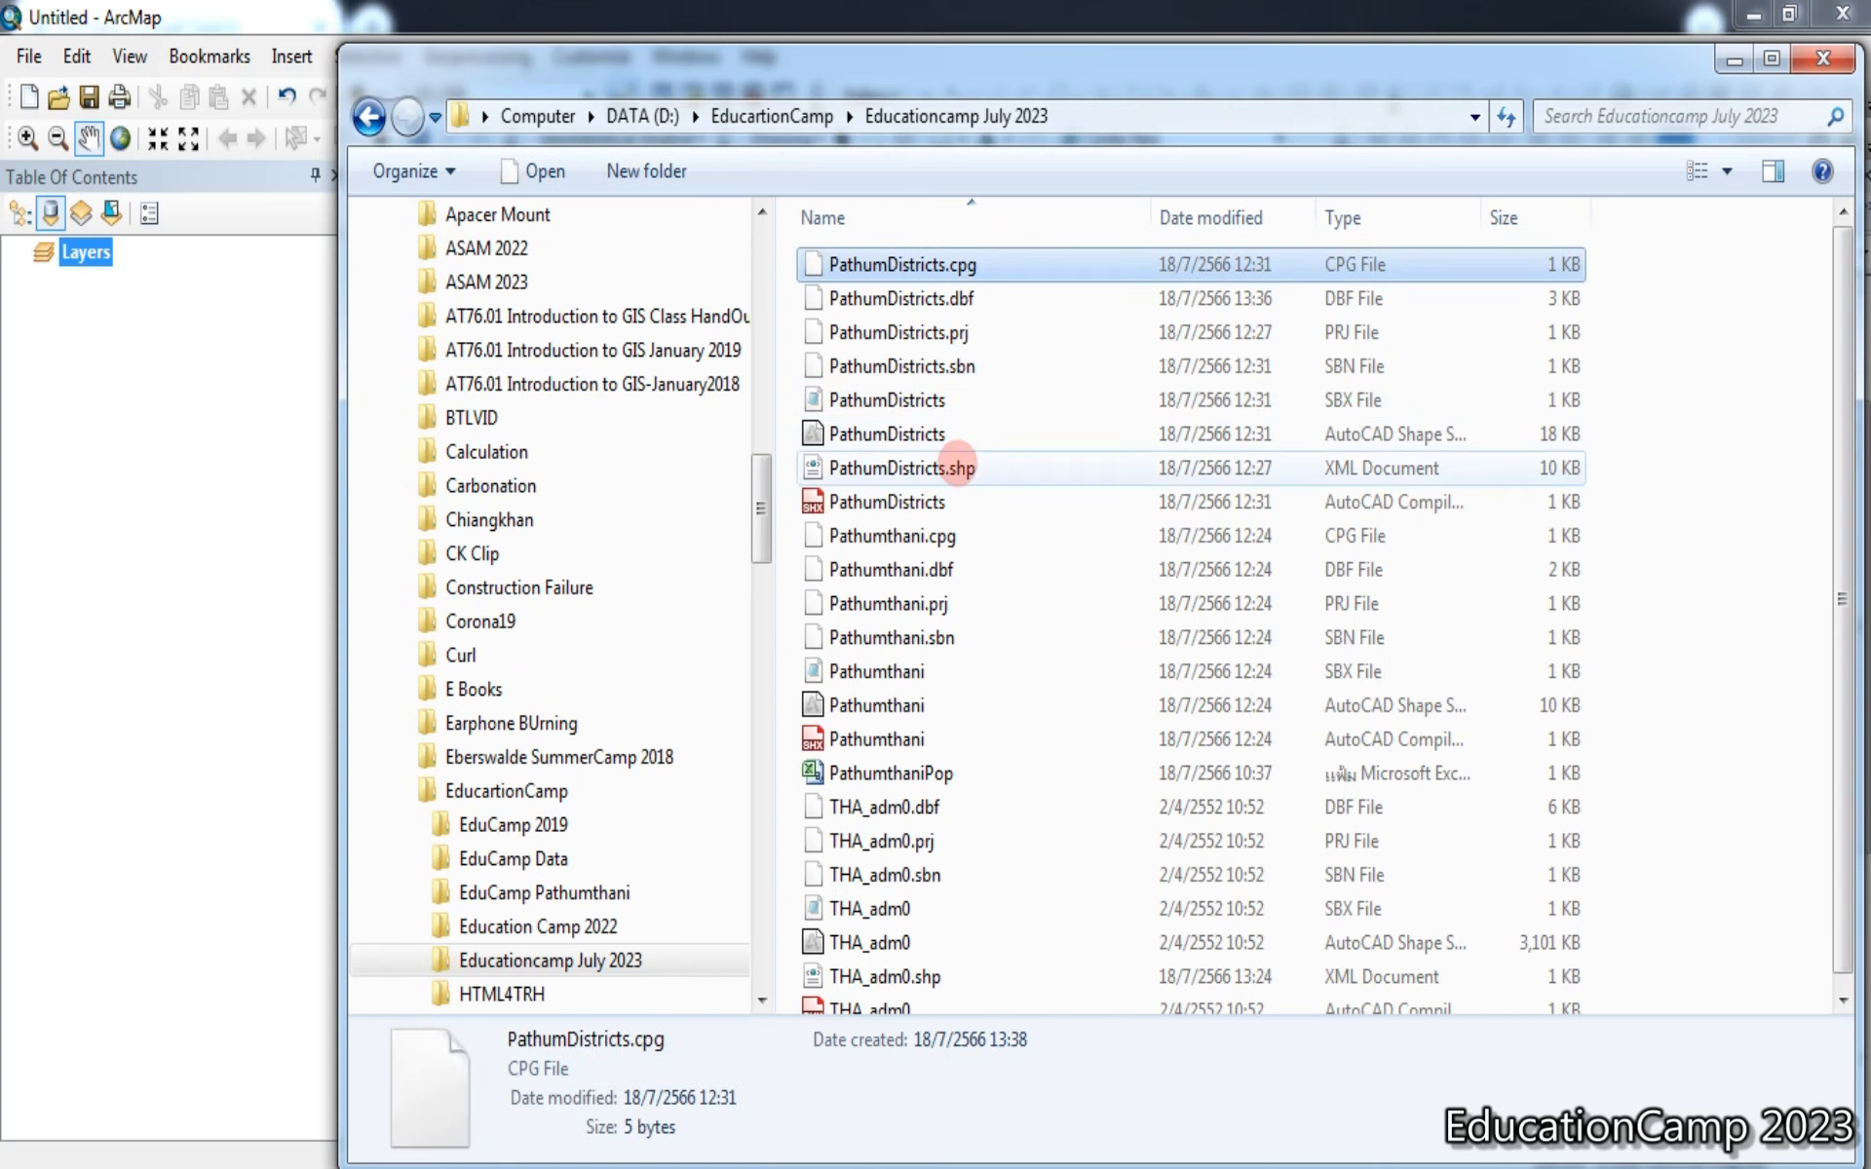
left_click(975, 464, "shift")
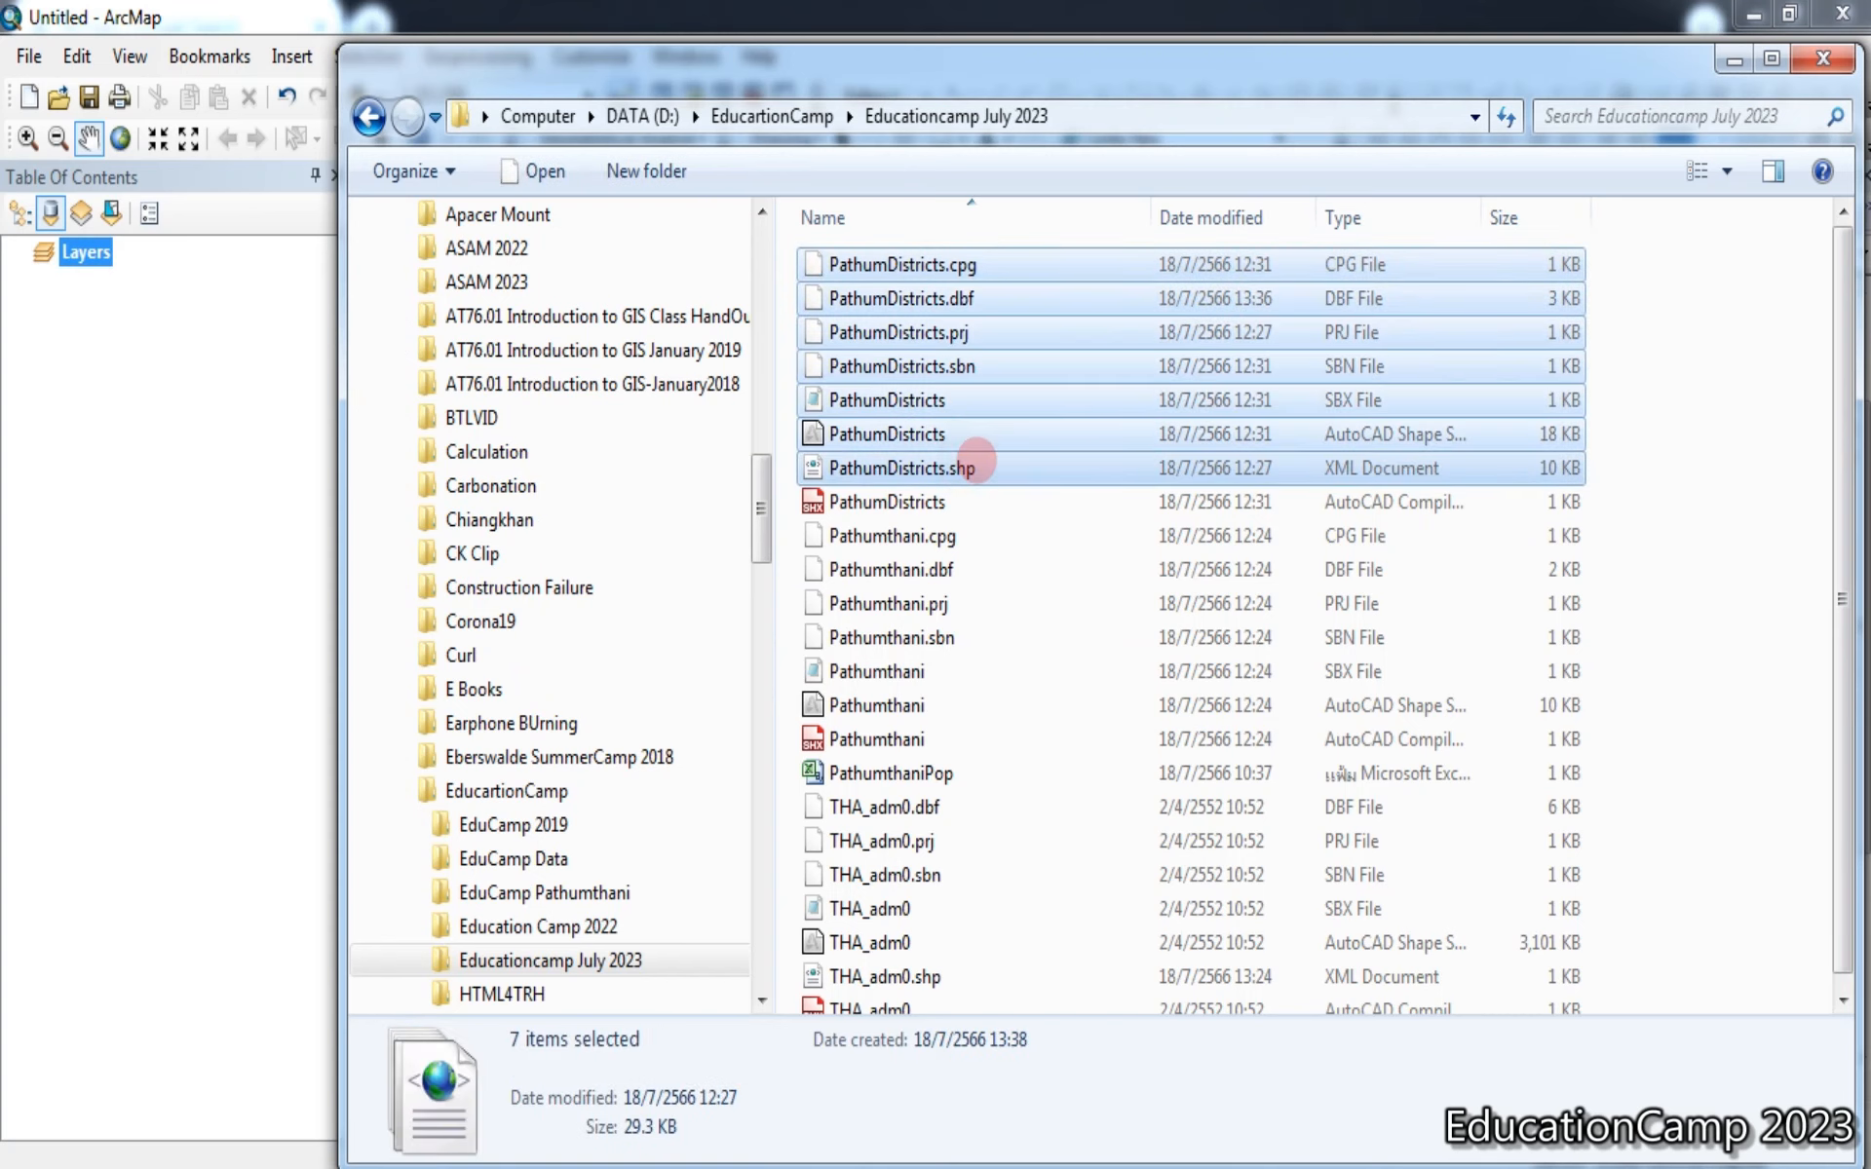
left_click(973, 502, "shift")
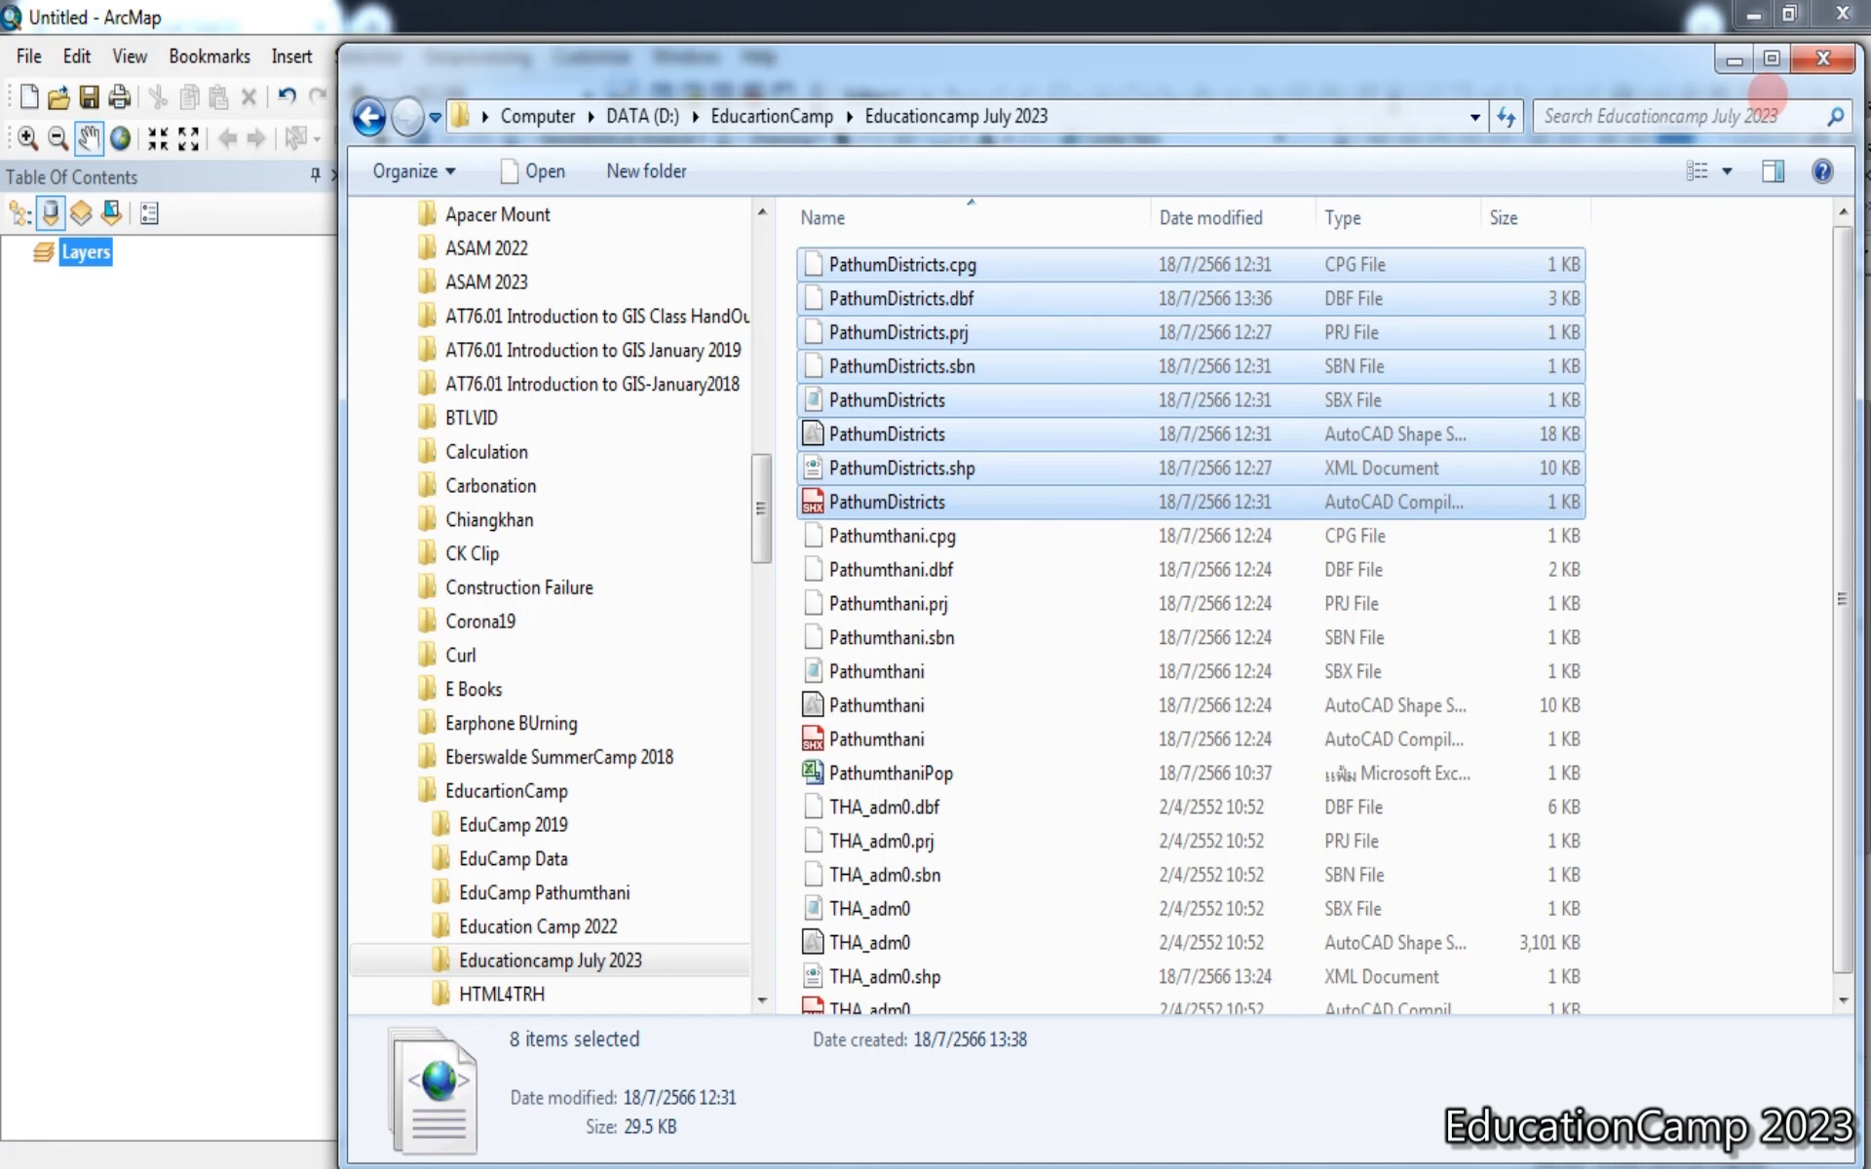
left_click(1823, 57)
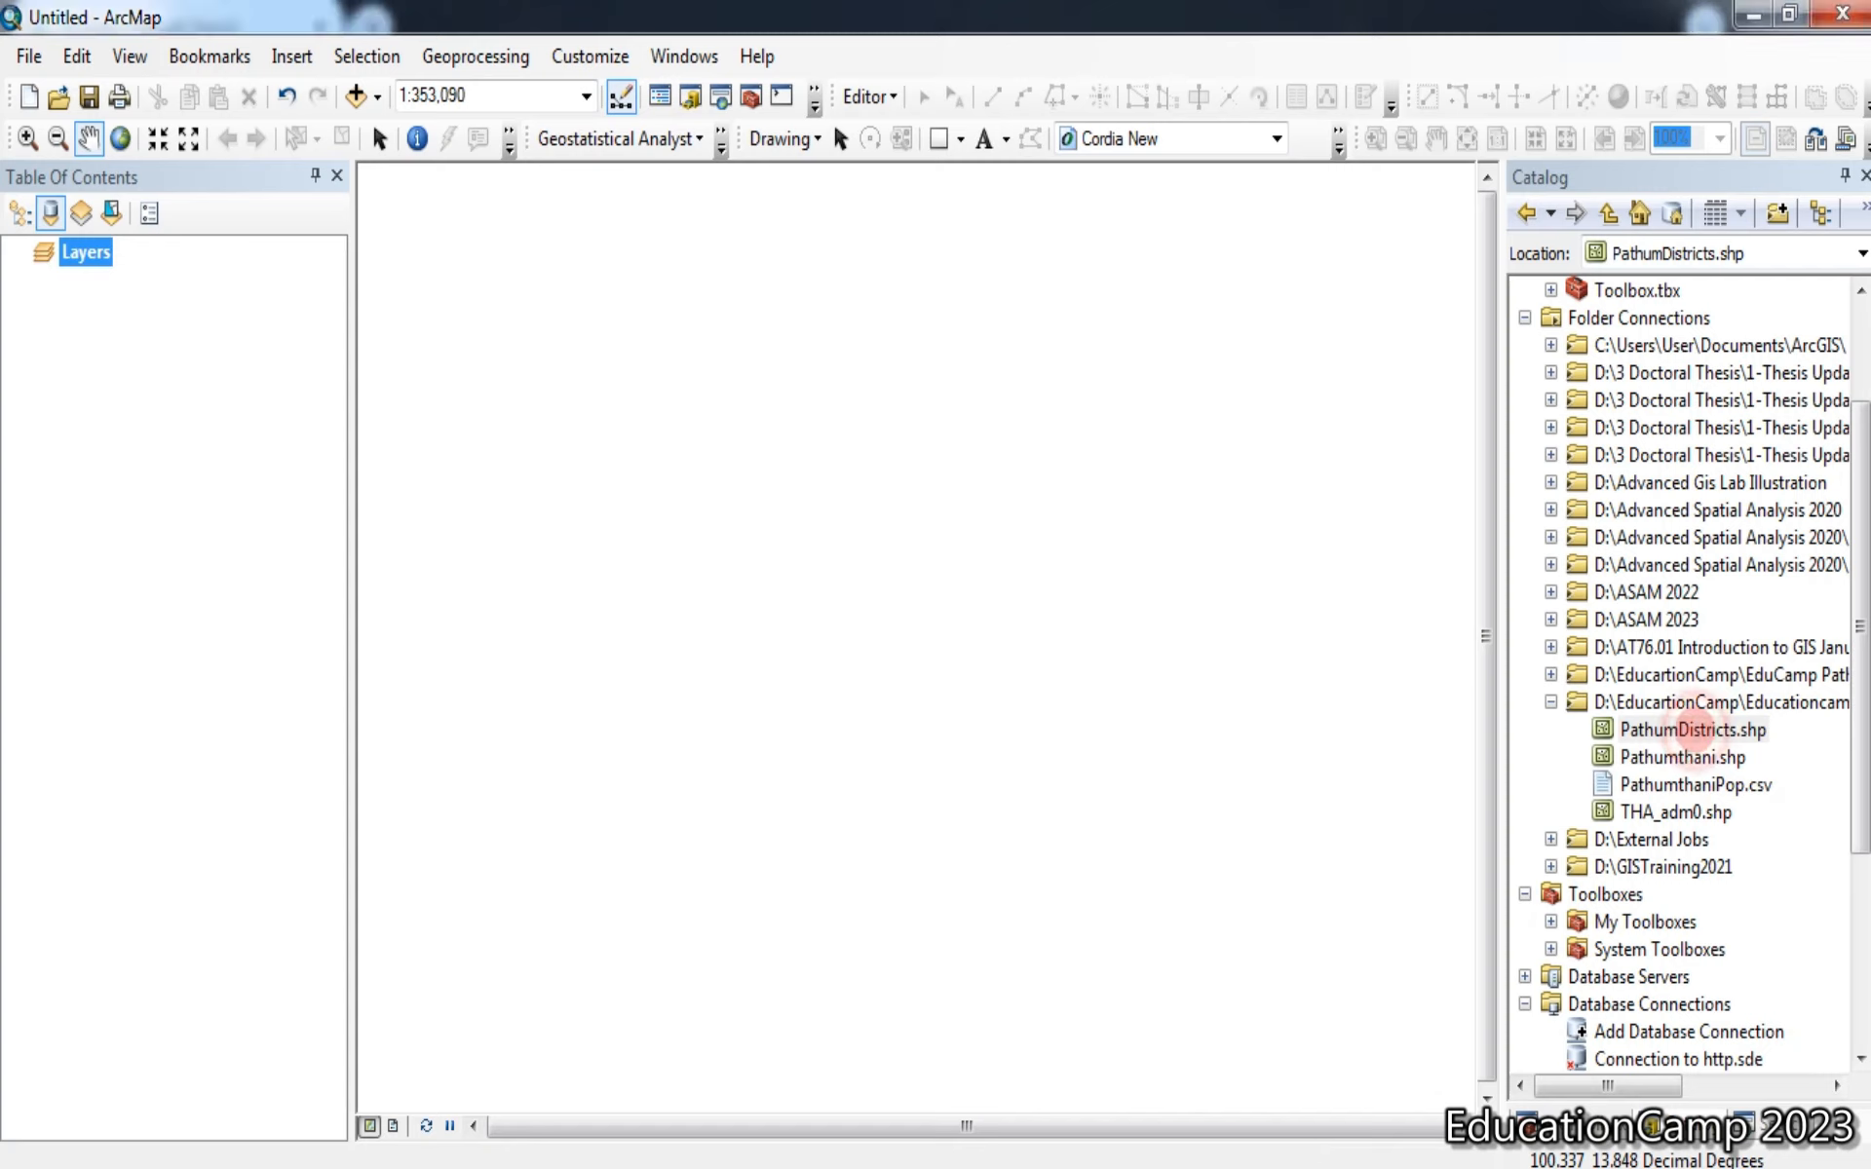
Add PathumDistricts.shp from the connected folder to the map as a layer
left_click(1692, 729)
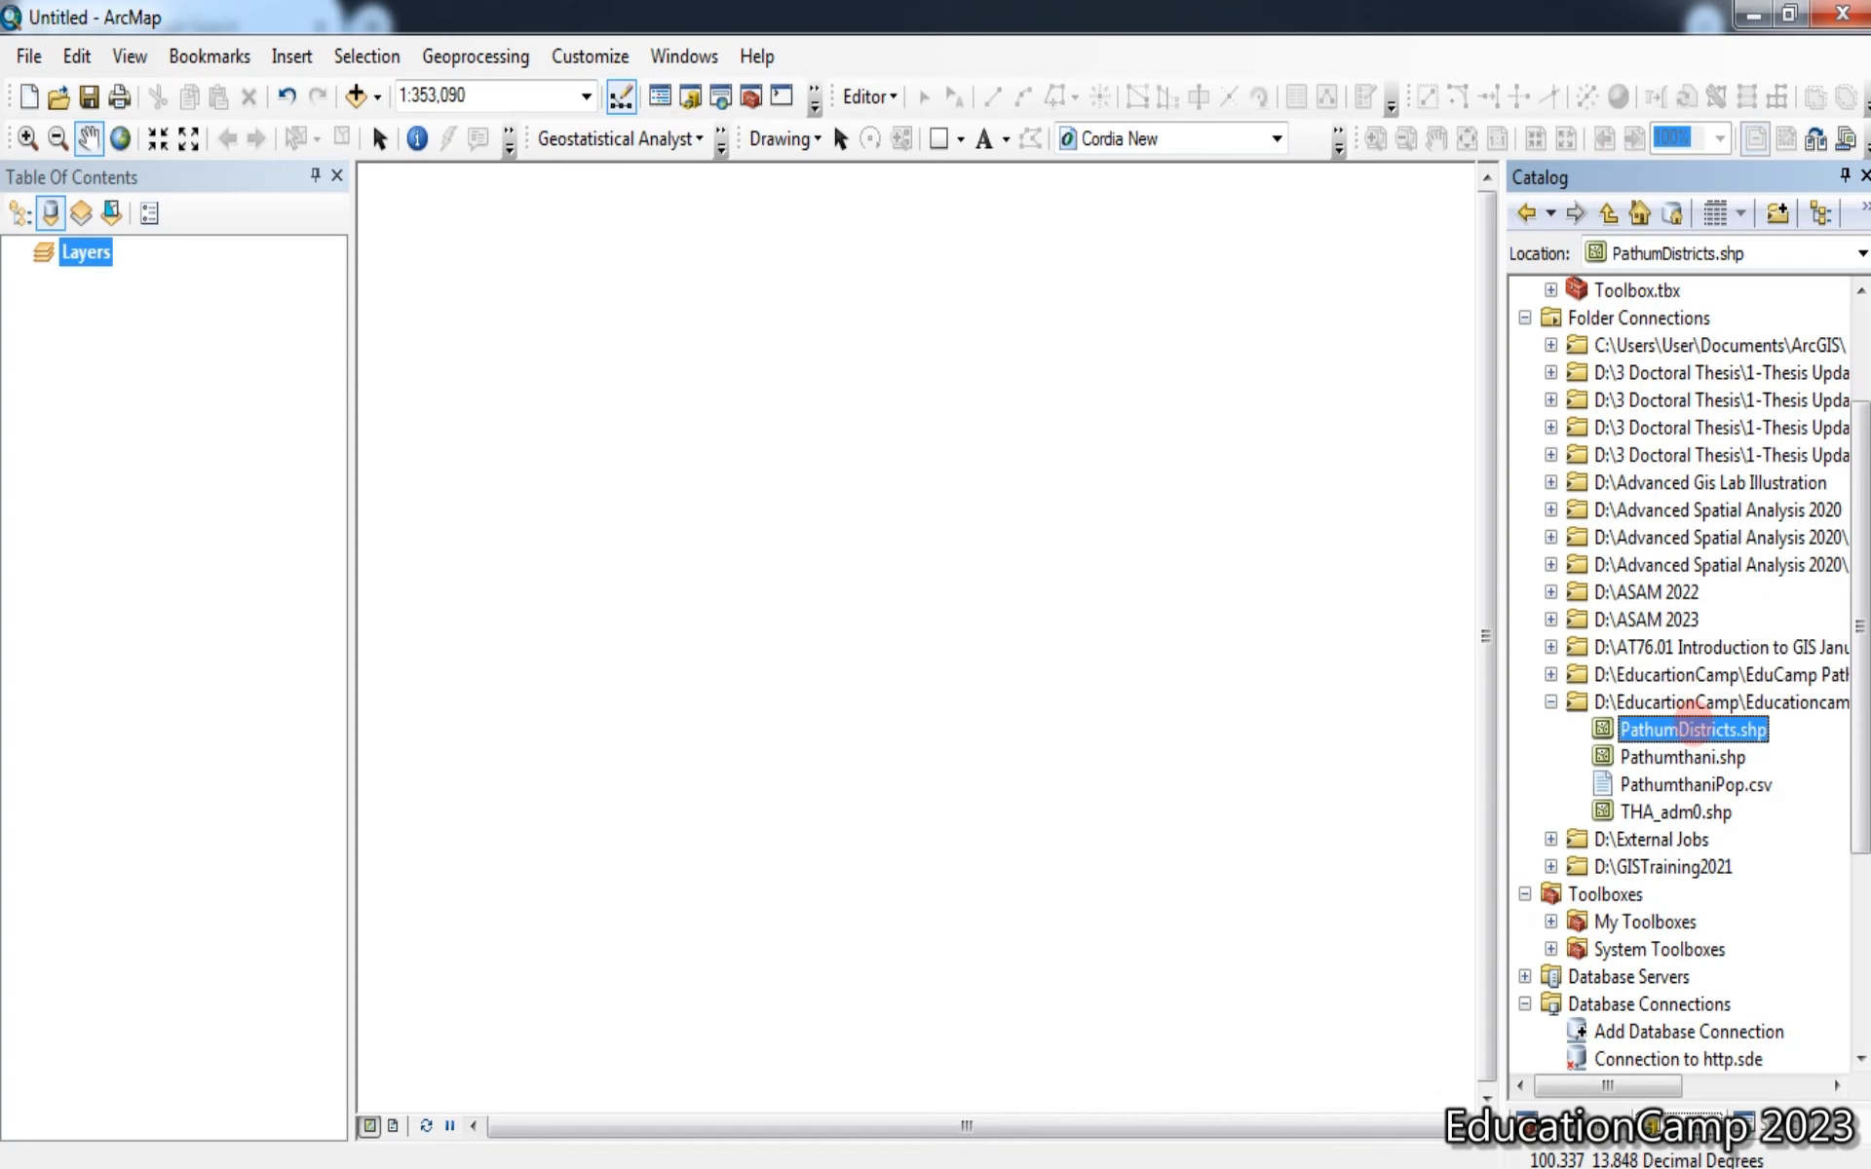
mouse_move(1695, 725)
left_mouse_down()
mouse_move(1604, 609)
mouse_move(1501, 534)
mouse_move(1286, 522)
mouse_move(1233, 724)
mouse_move(1198, 649)
mouse_move(994, 685)
mouse_move(936, 642)
left_mouse_up()
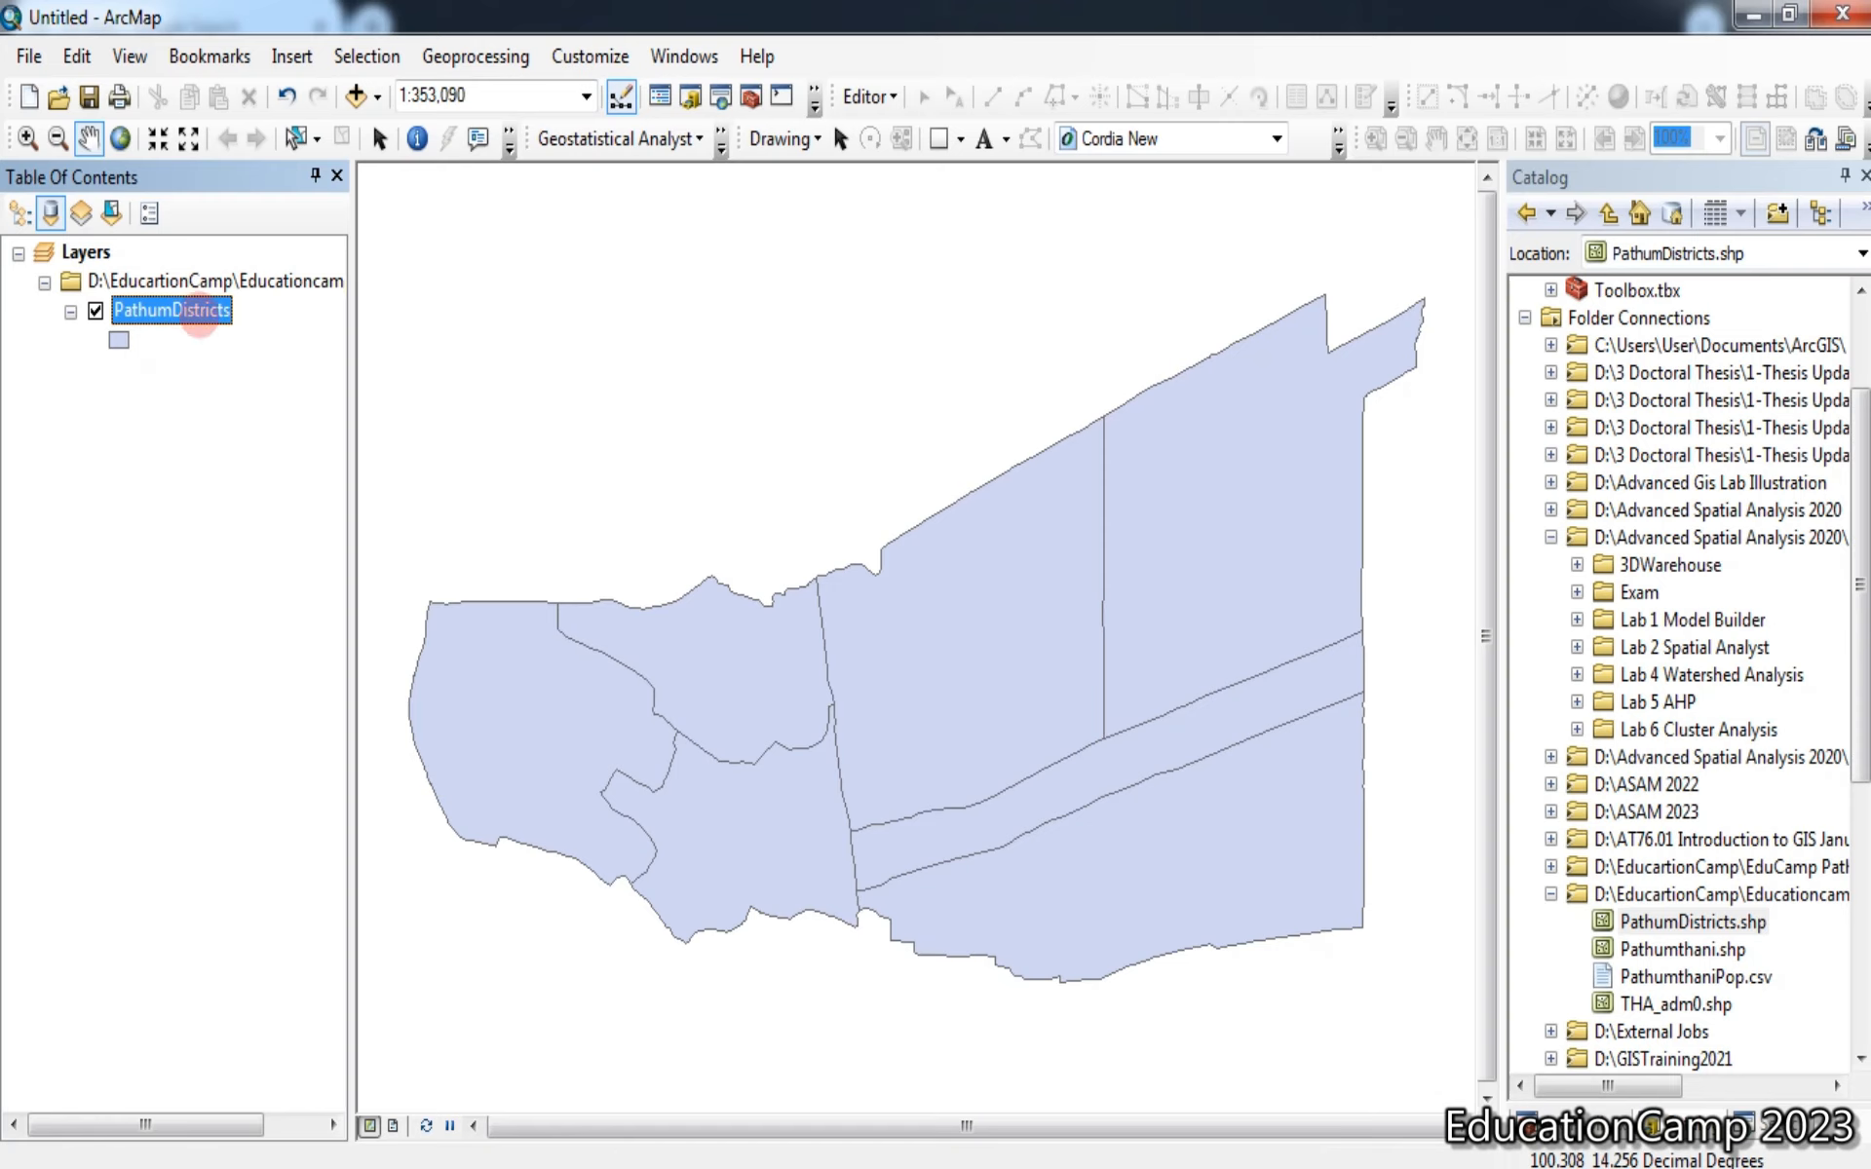
left_click_drag(859, 674, 868, 652)
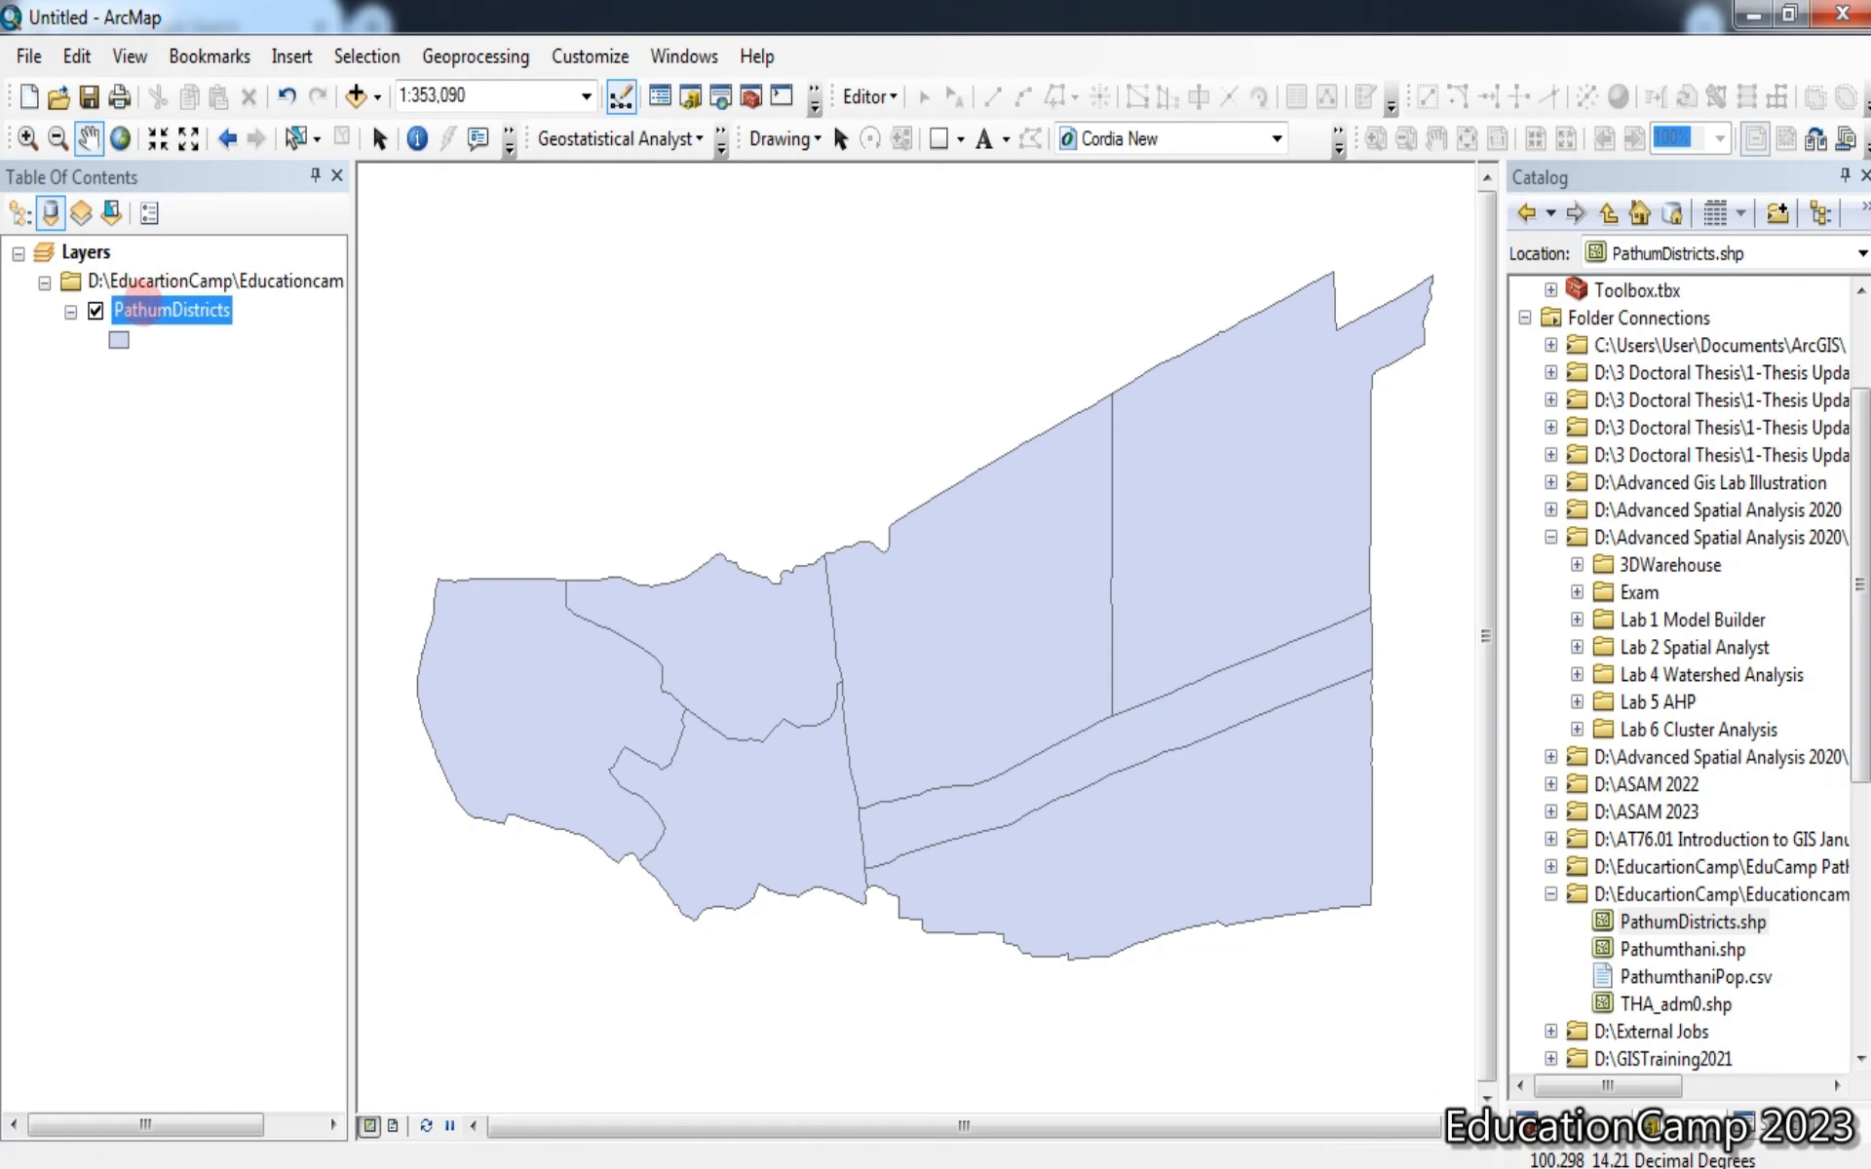
Join the PathumthaniPop.csv table to the PathumDistricts layer, matching NAME_2 to Districts and keeping all records
right_click(141, 304)
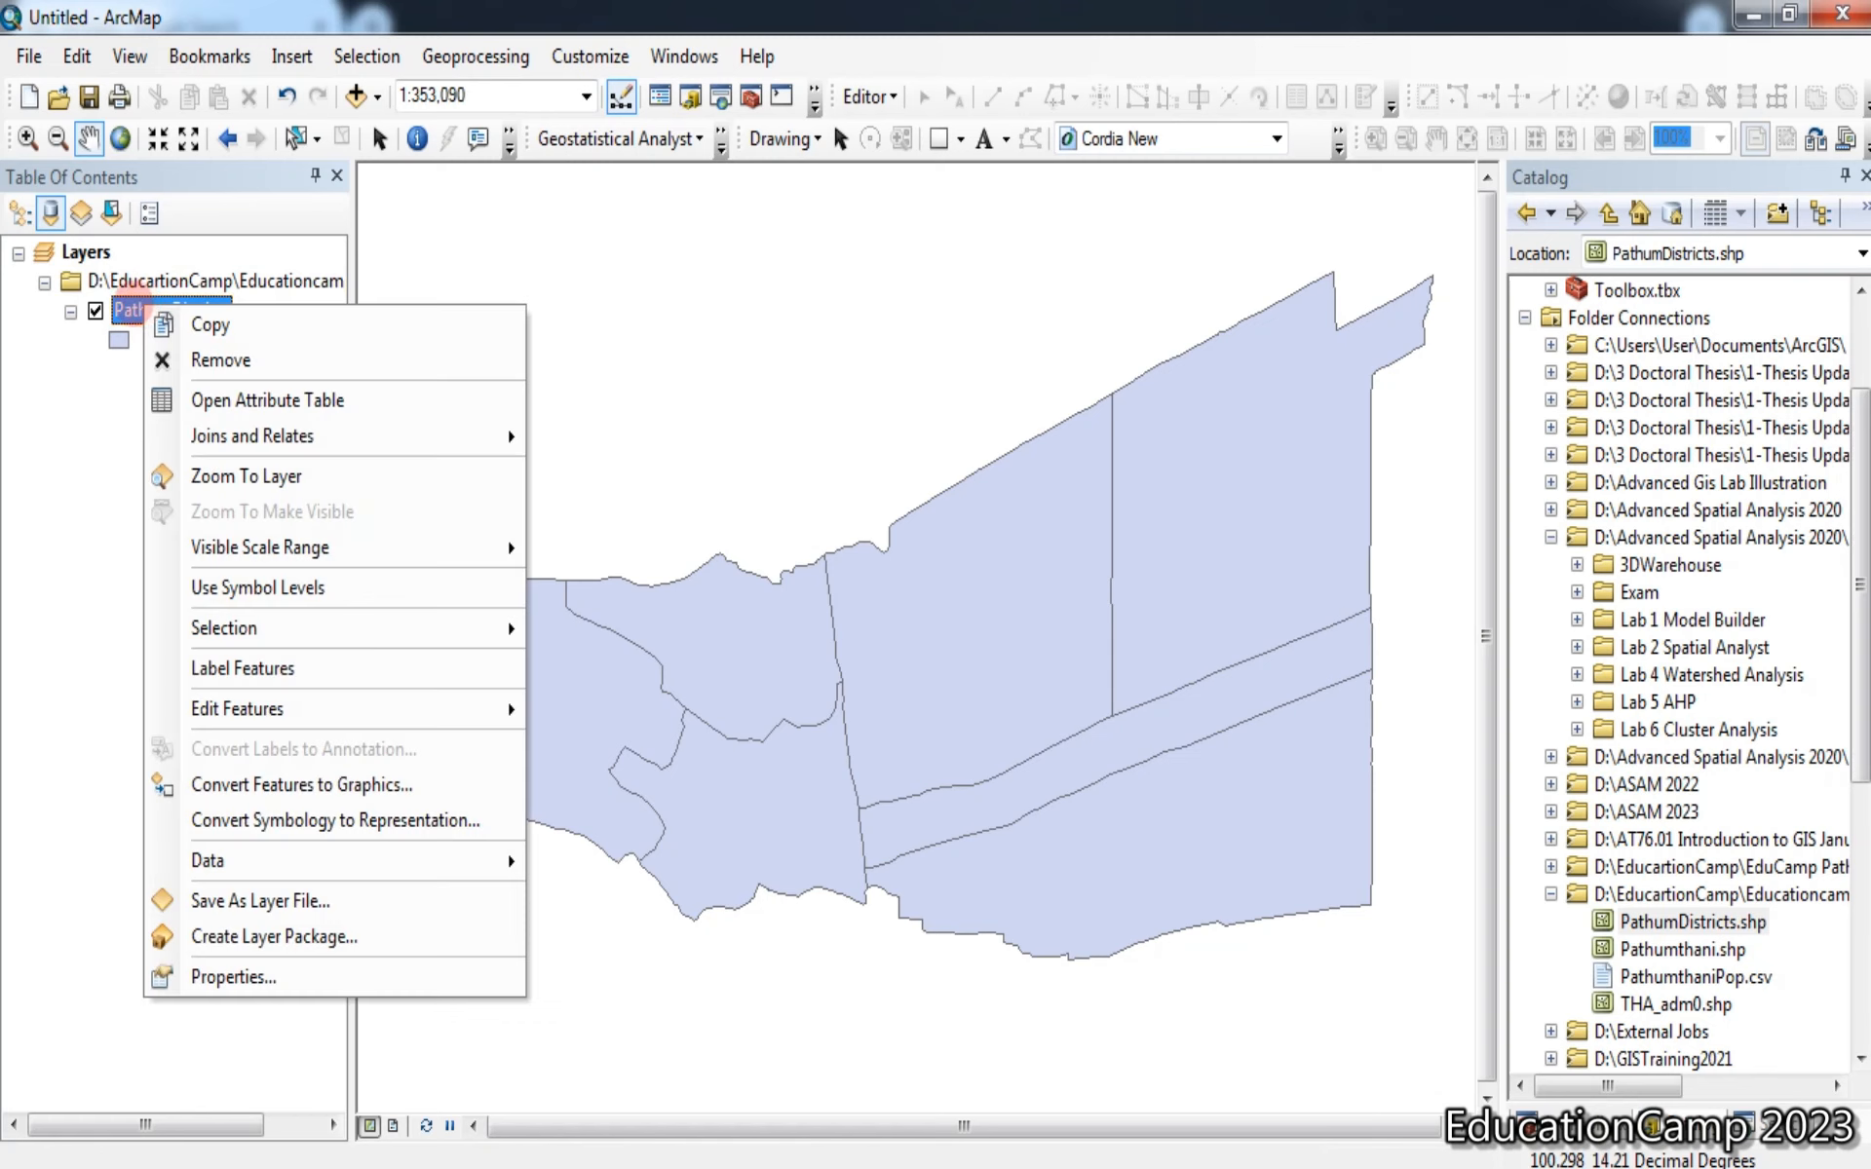
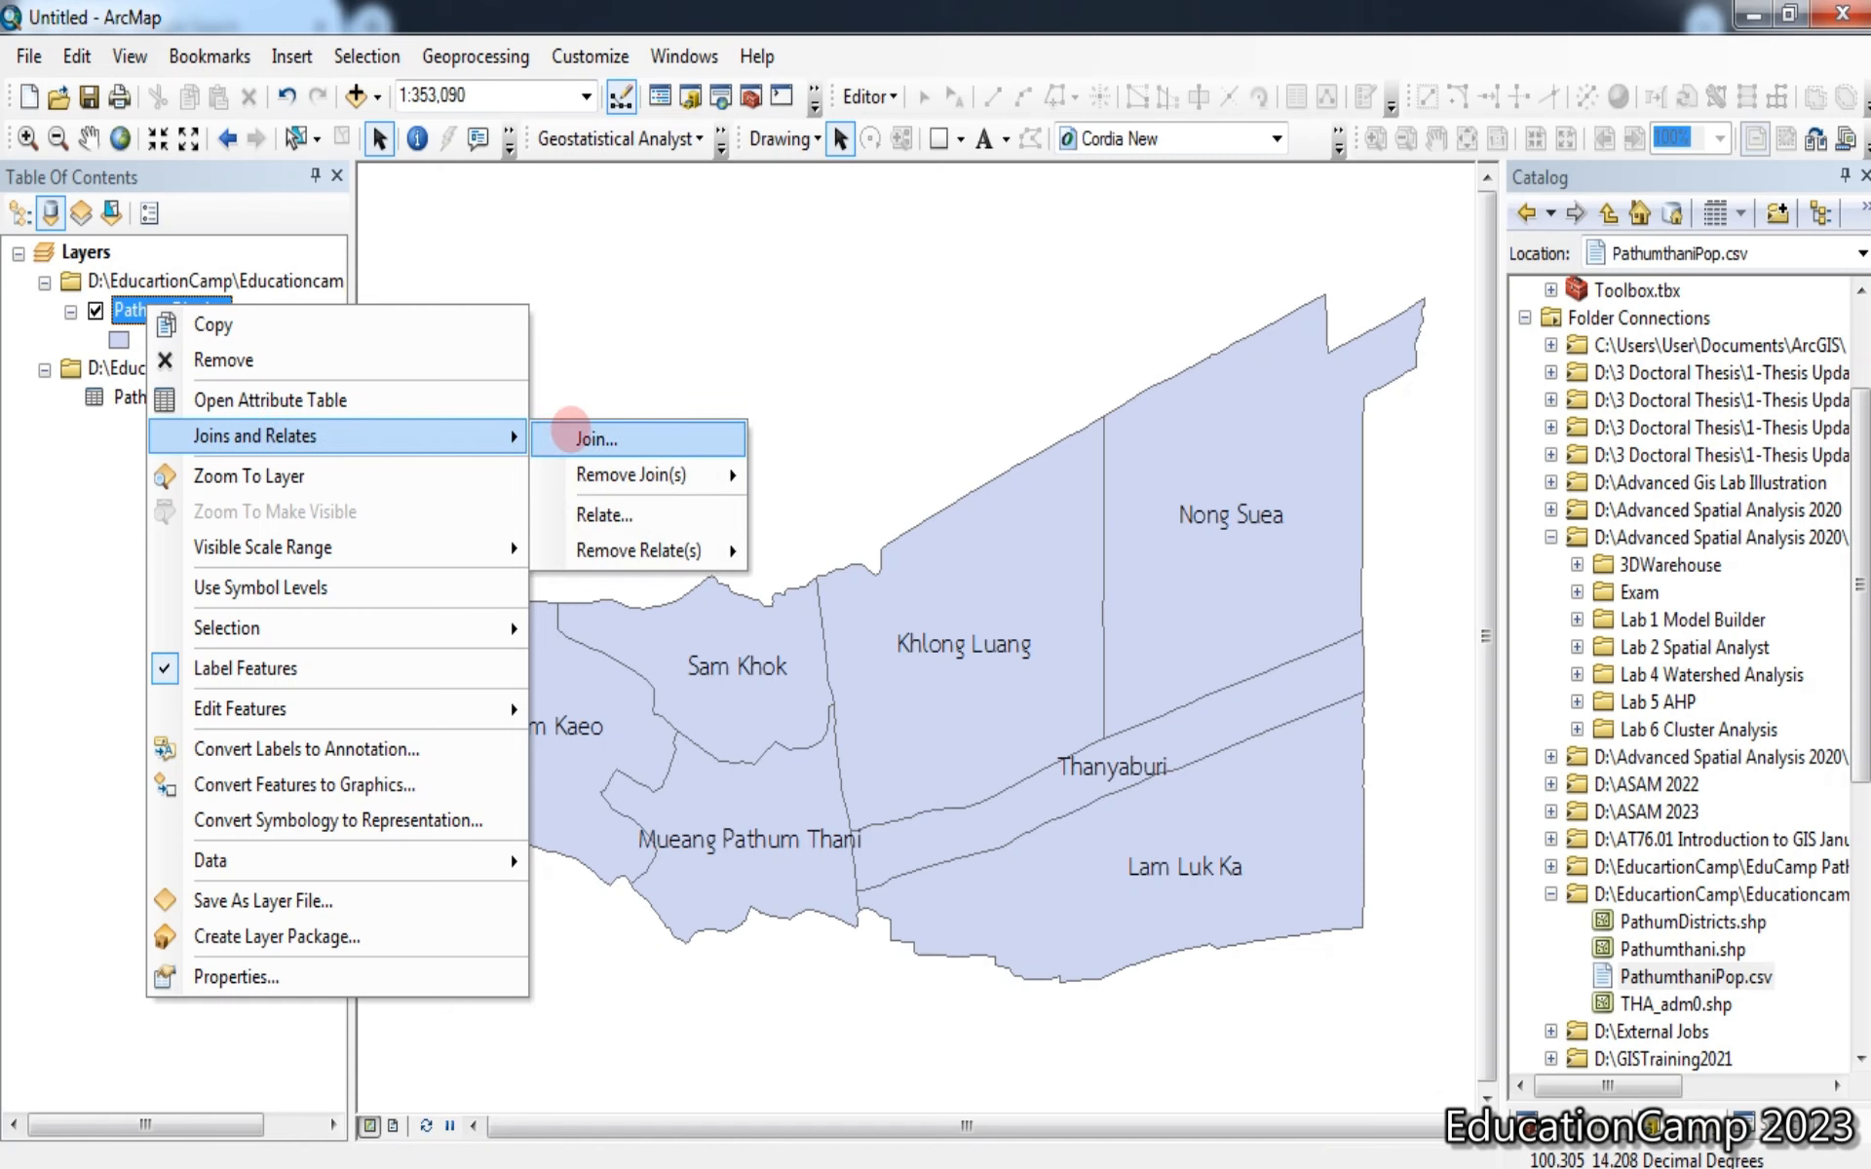
left_click(571, 430)
left_click(1166, 372)
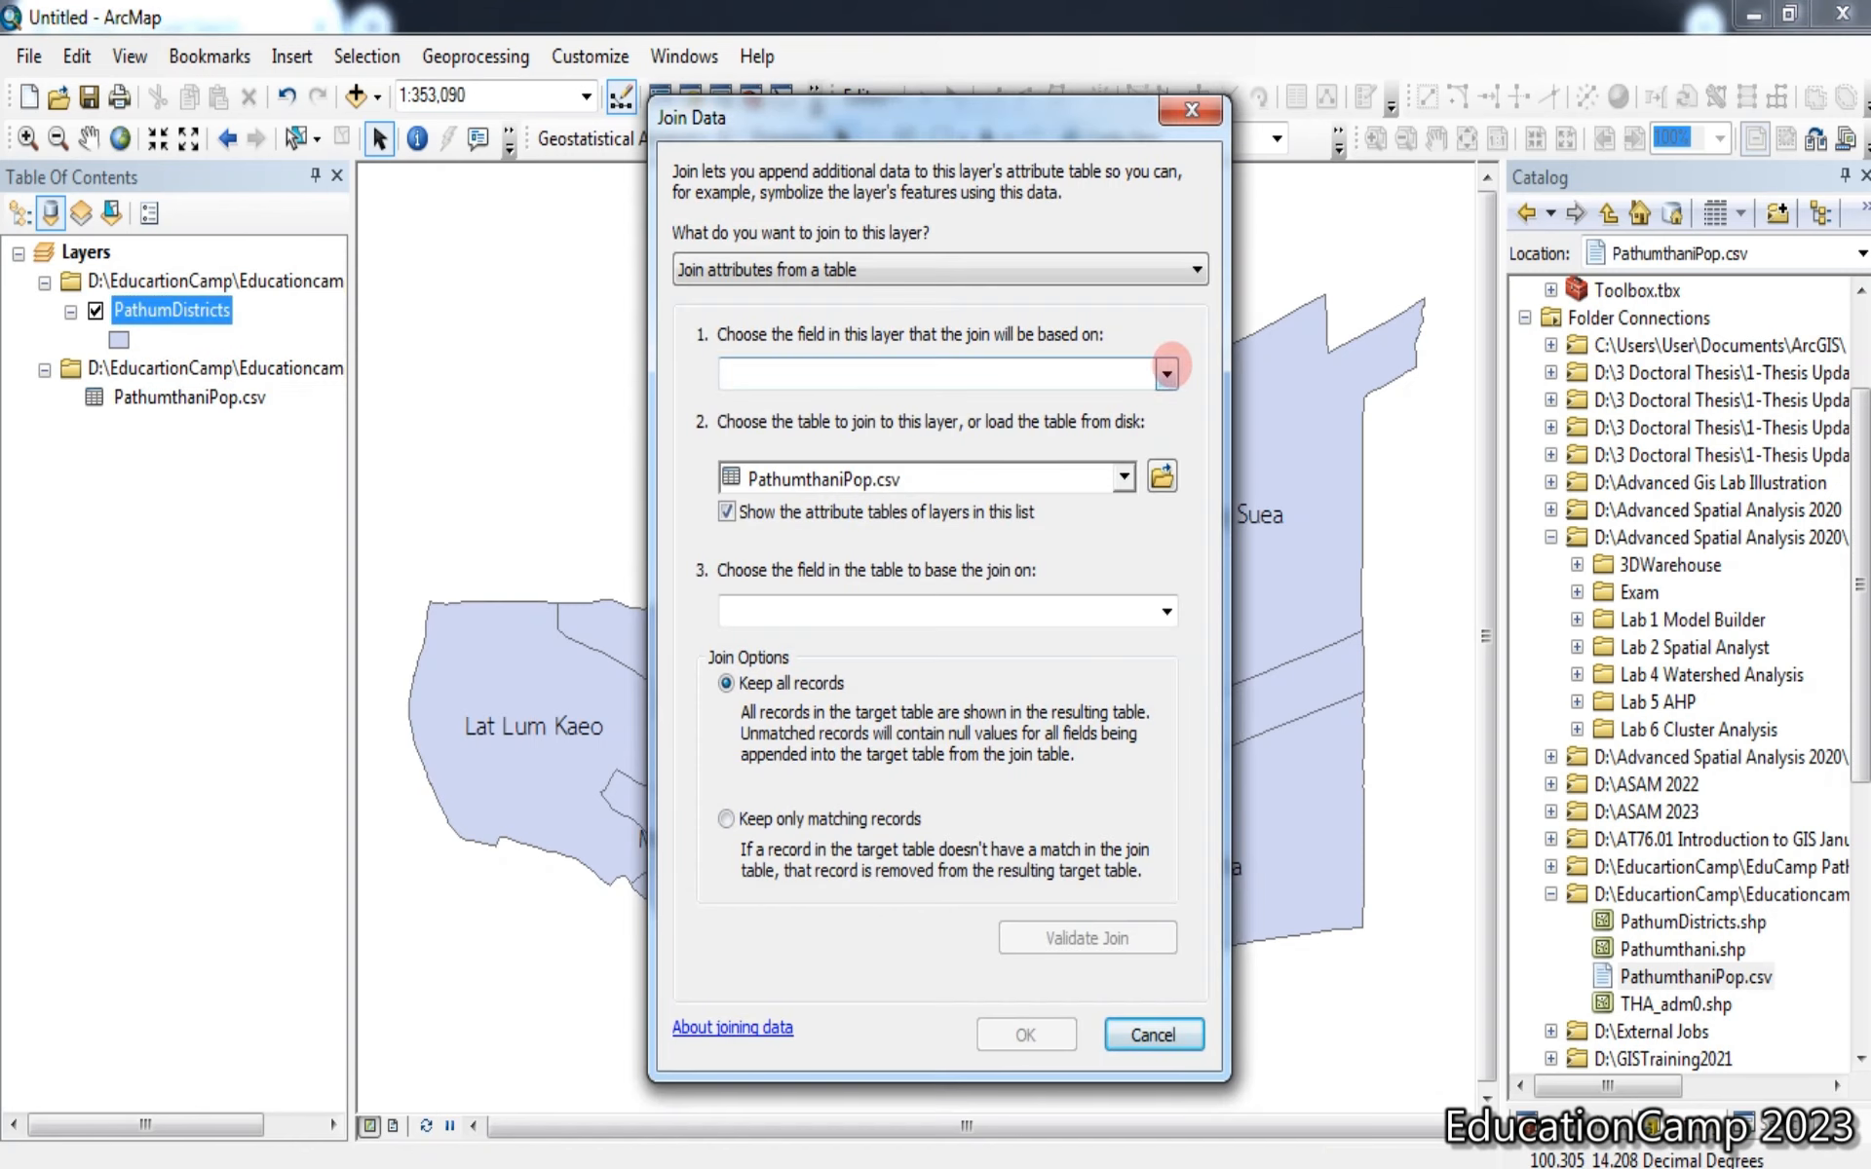
left_click(846, 551)
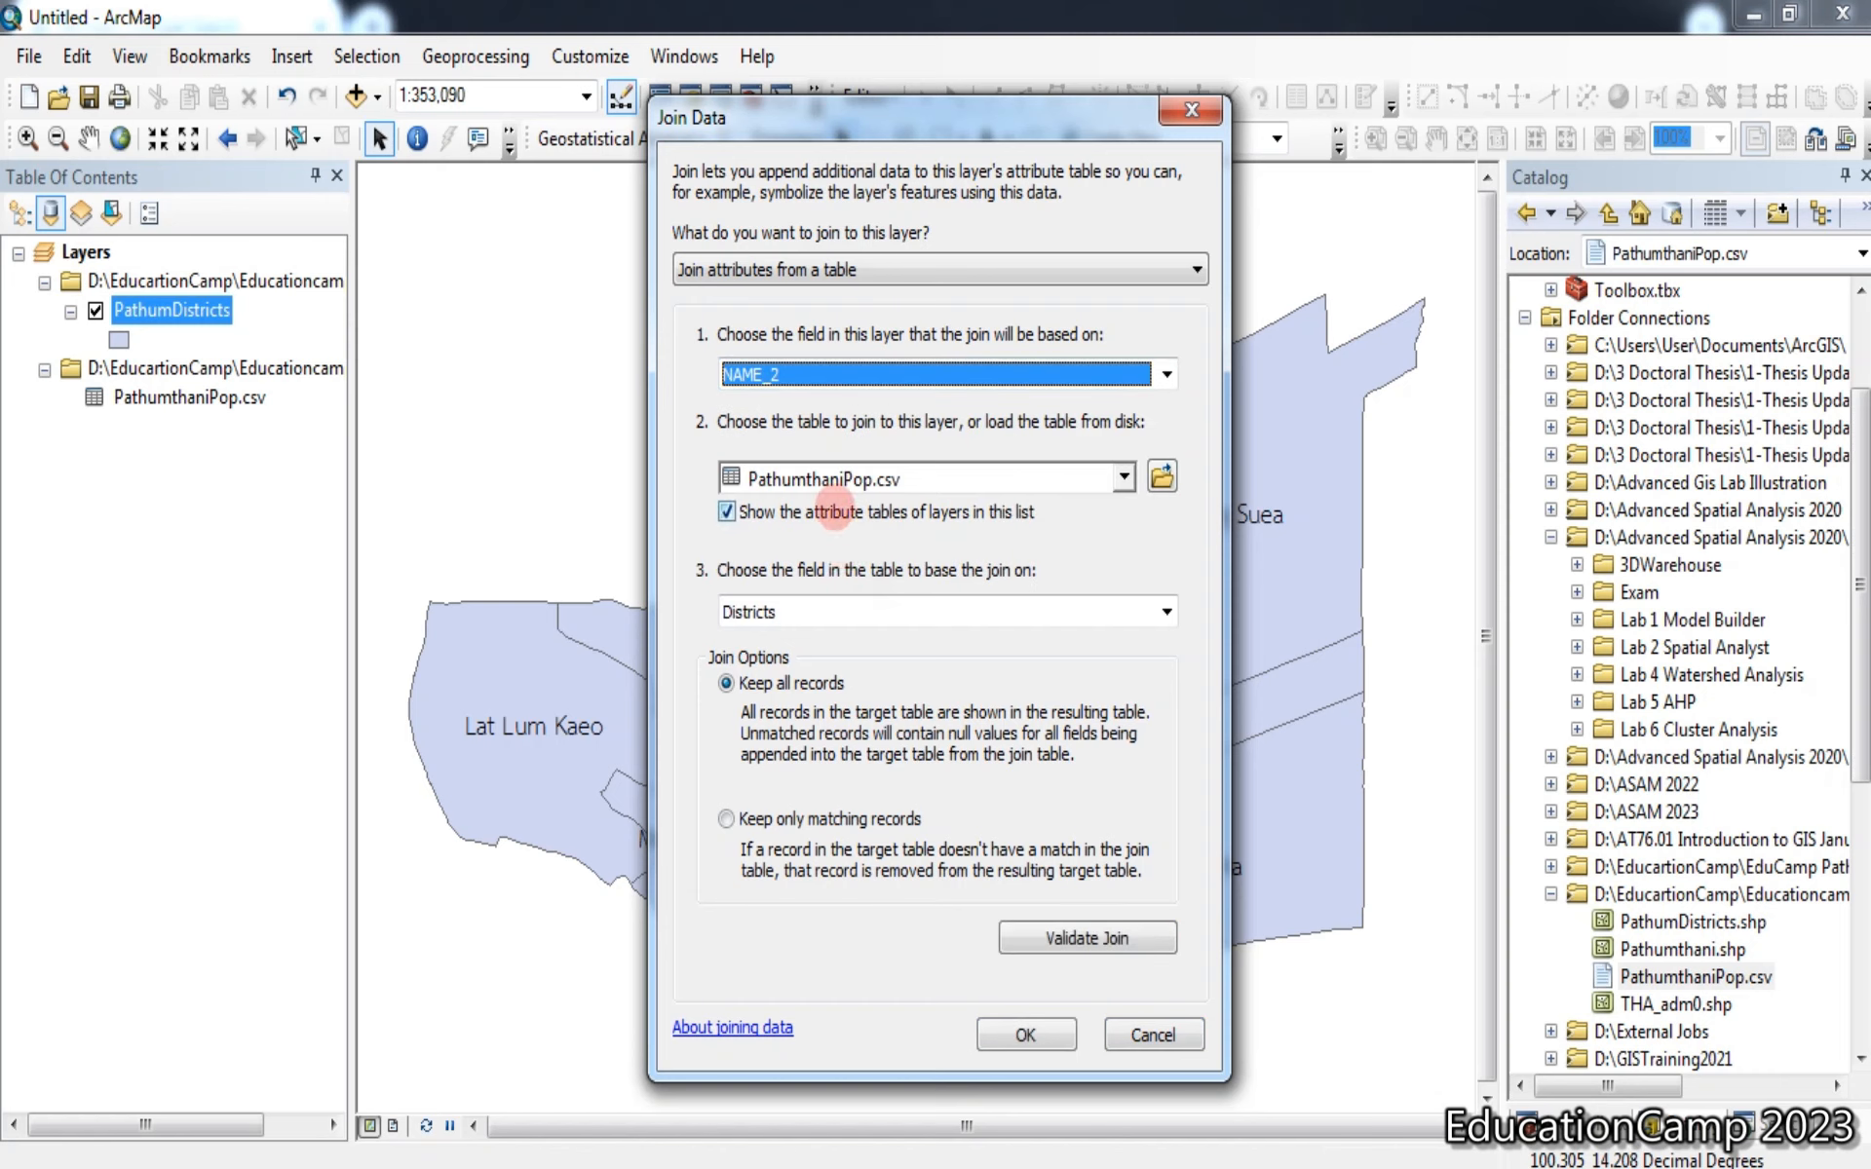
left_click(853, 611)
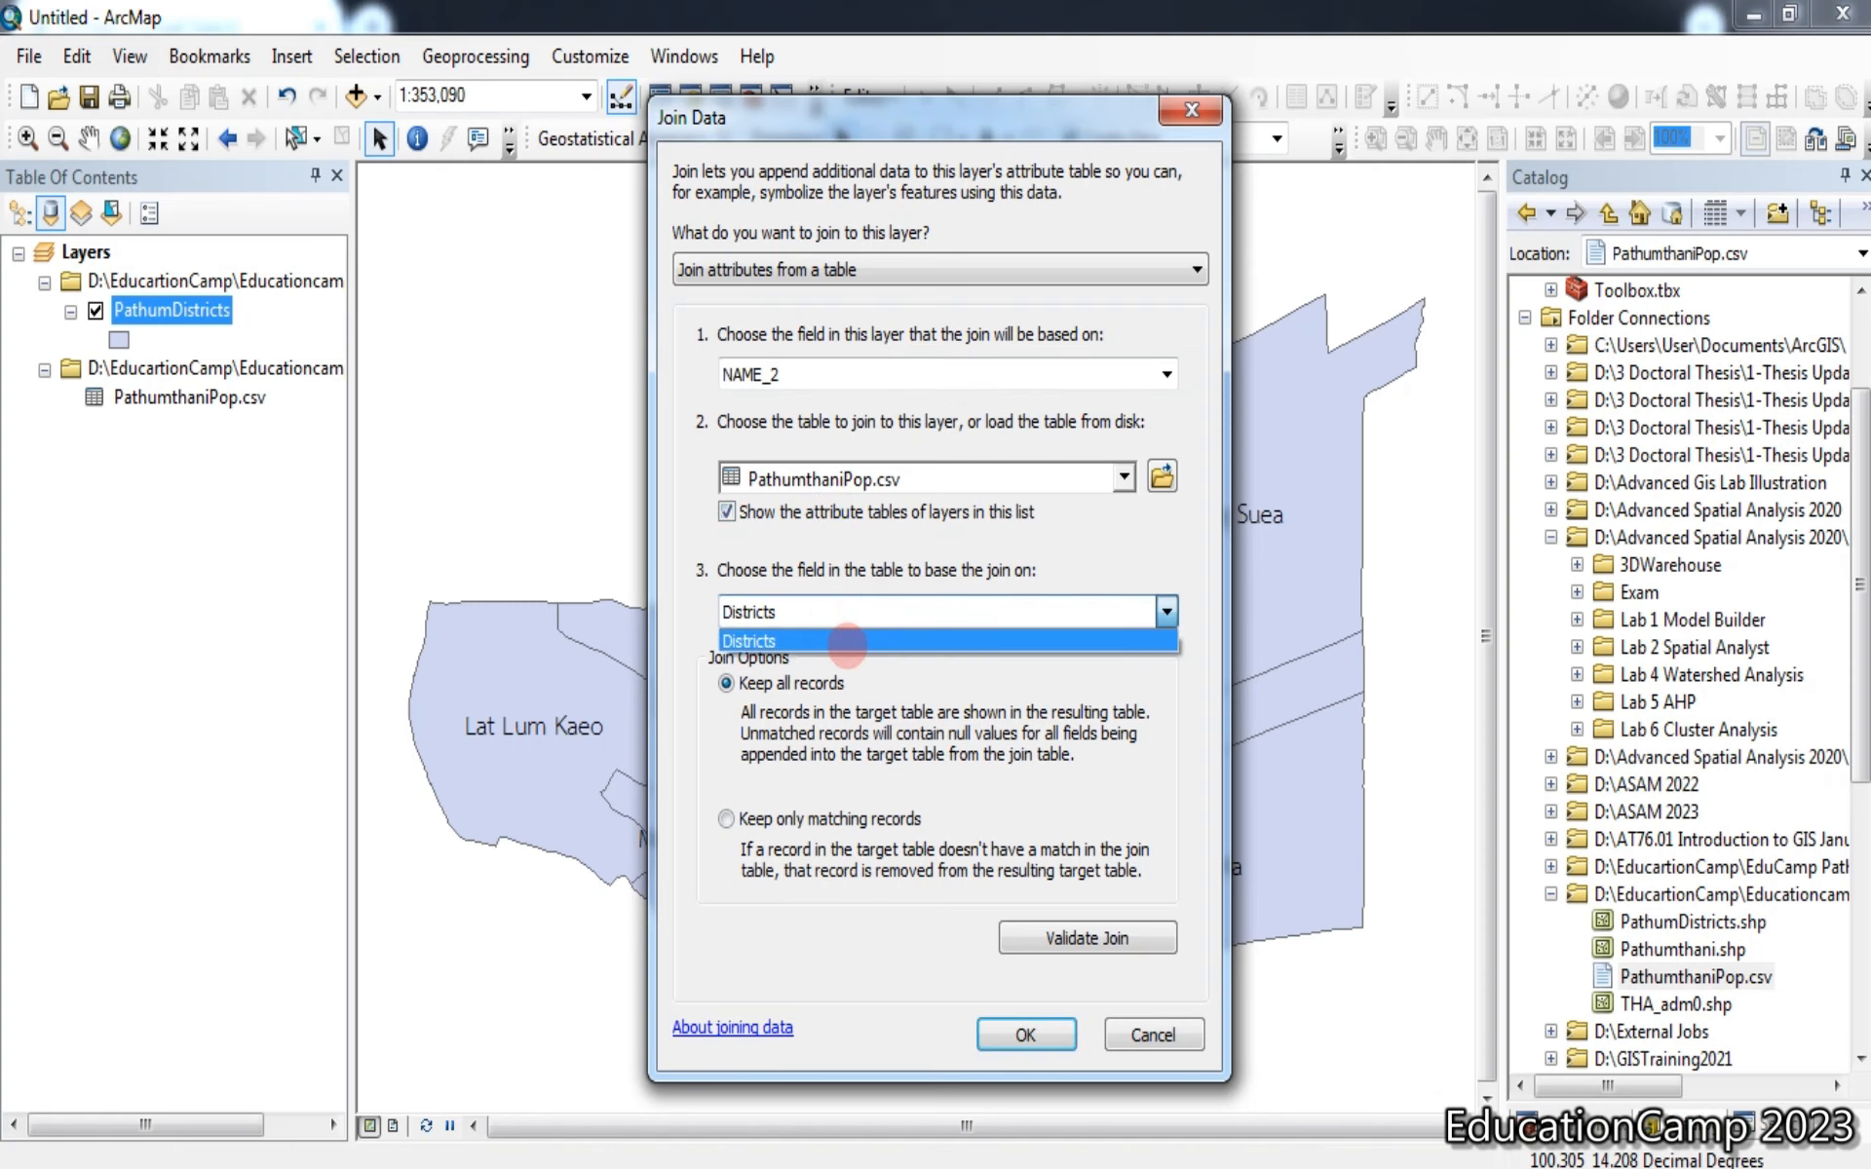
left_click(847, 638)
left_click(1016, 1035)
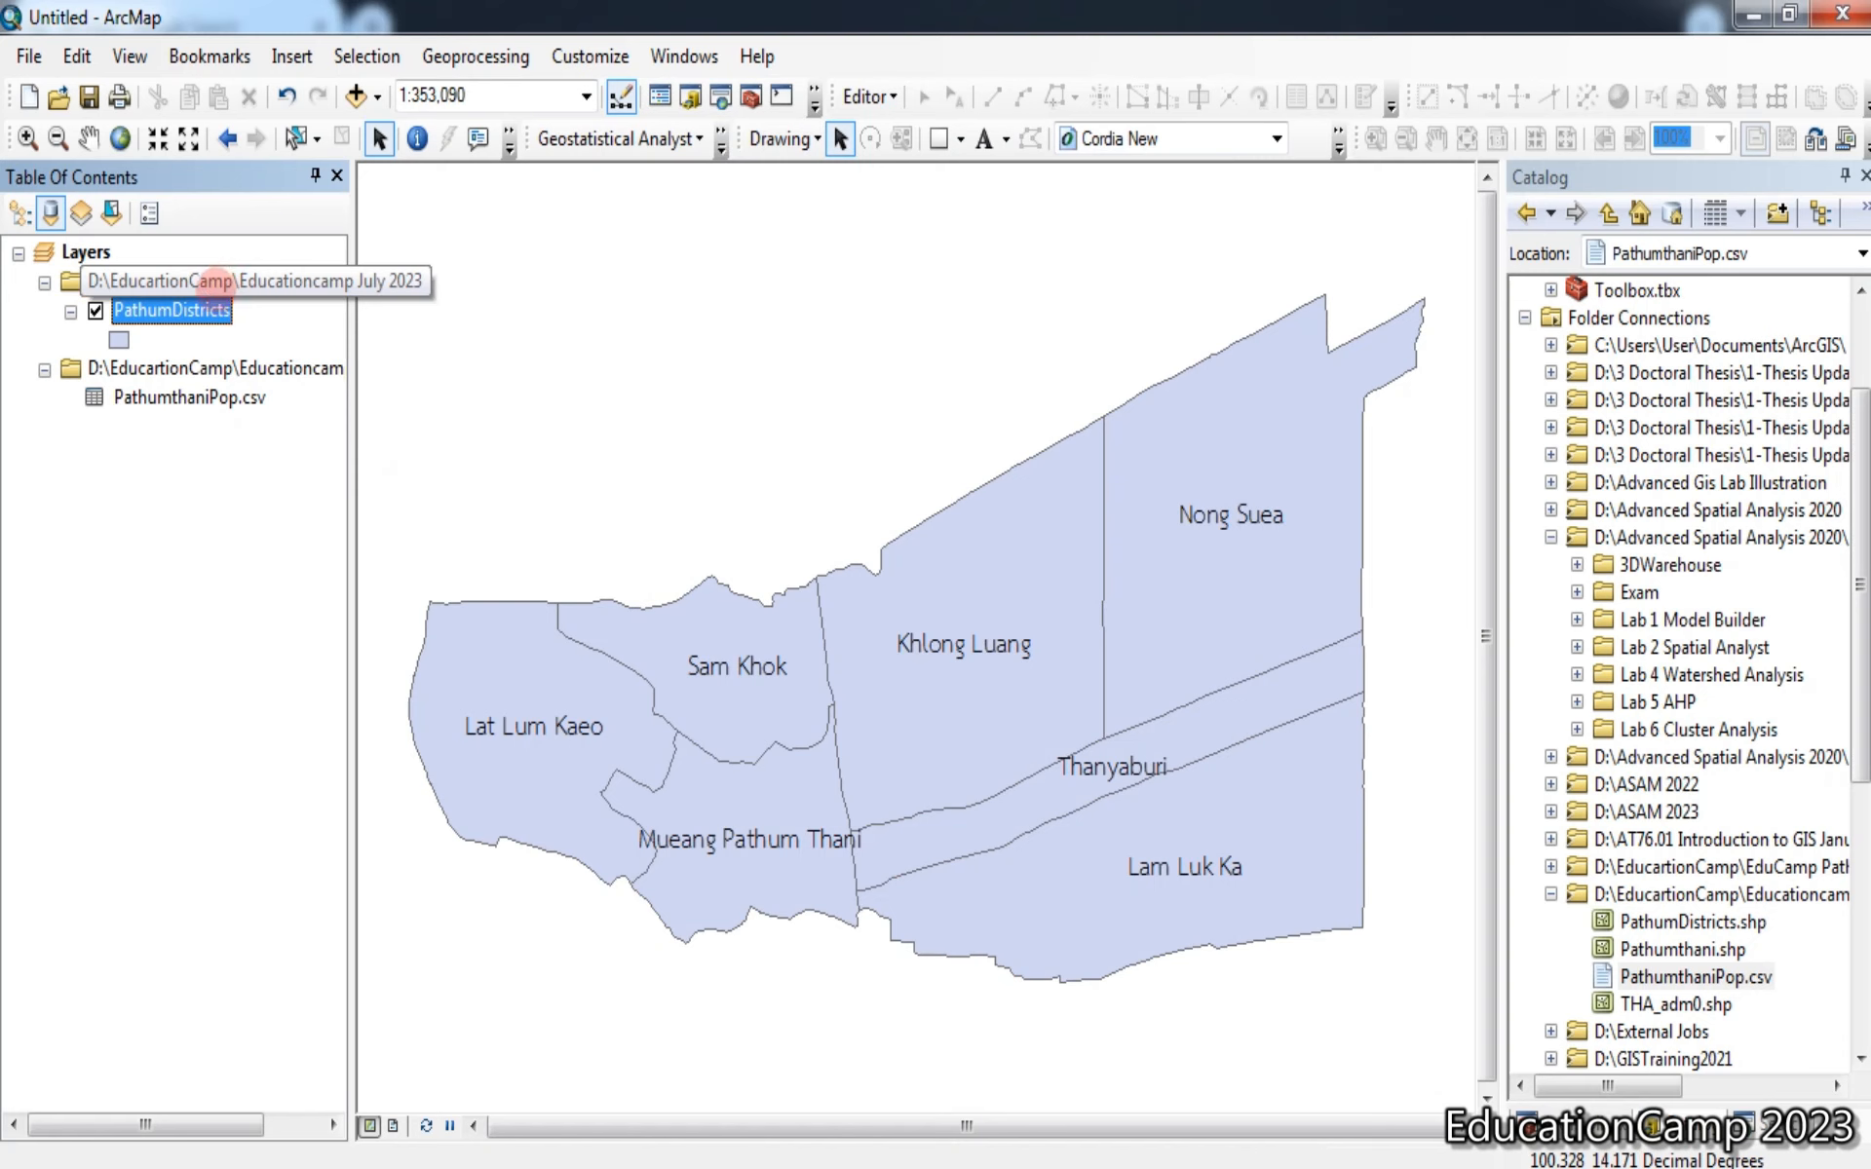
Open the PathumDistricts attribute table and examine the NAME_1, Shape_Area and joined Male columns
right_click(210, 308)
left_click(244, 397)
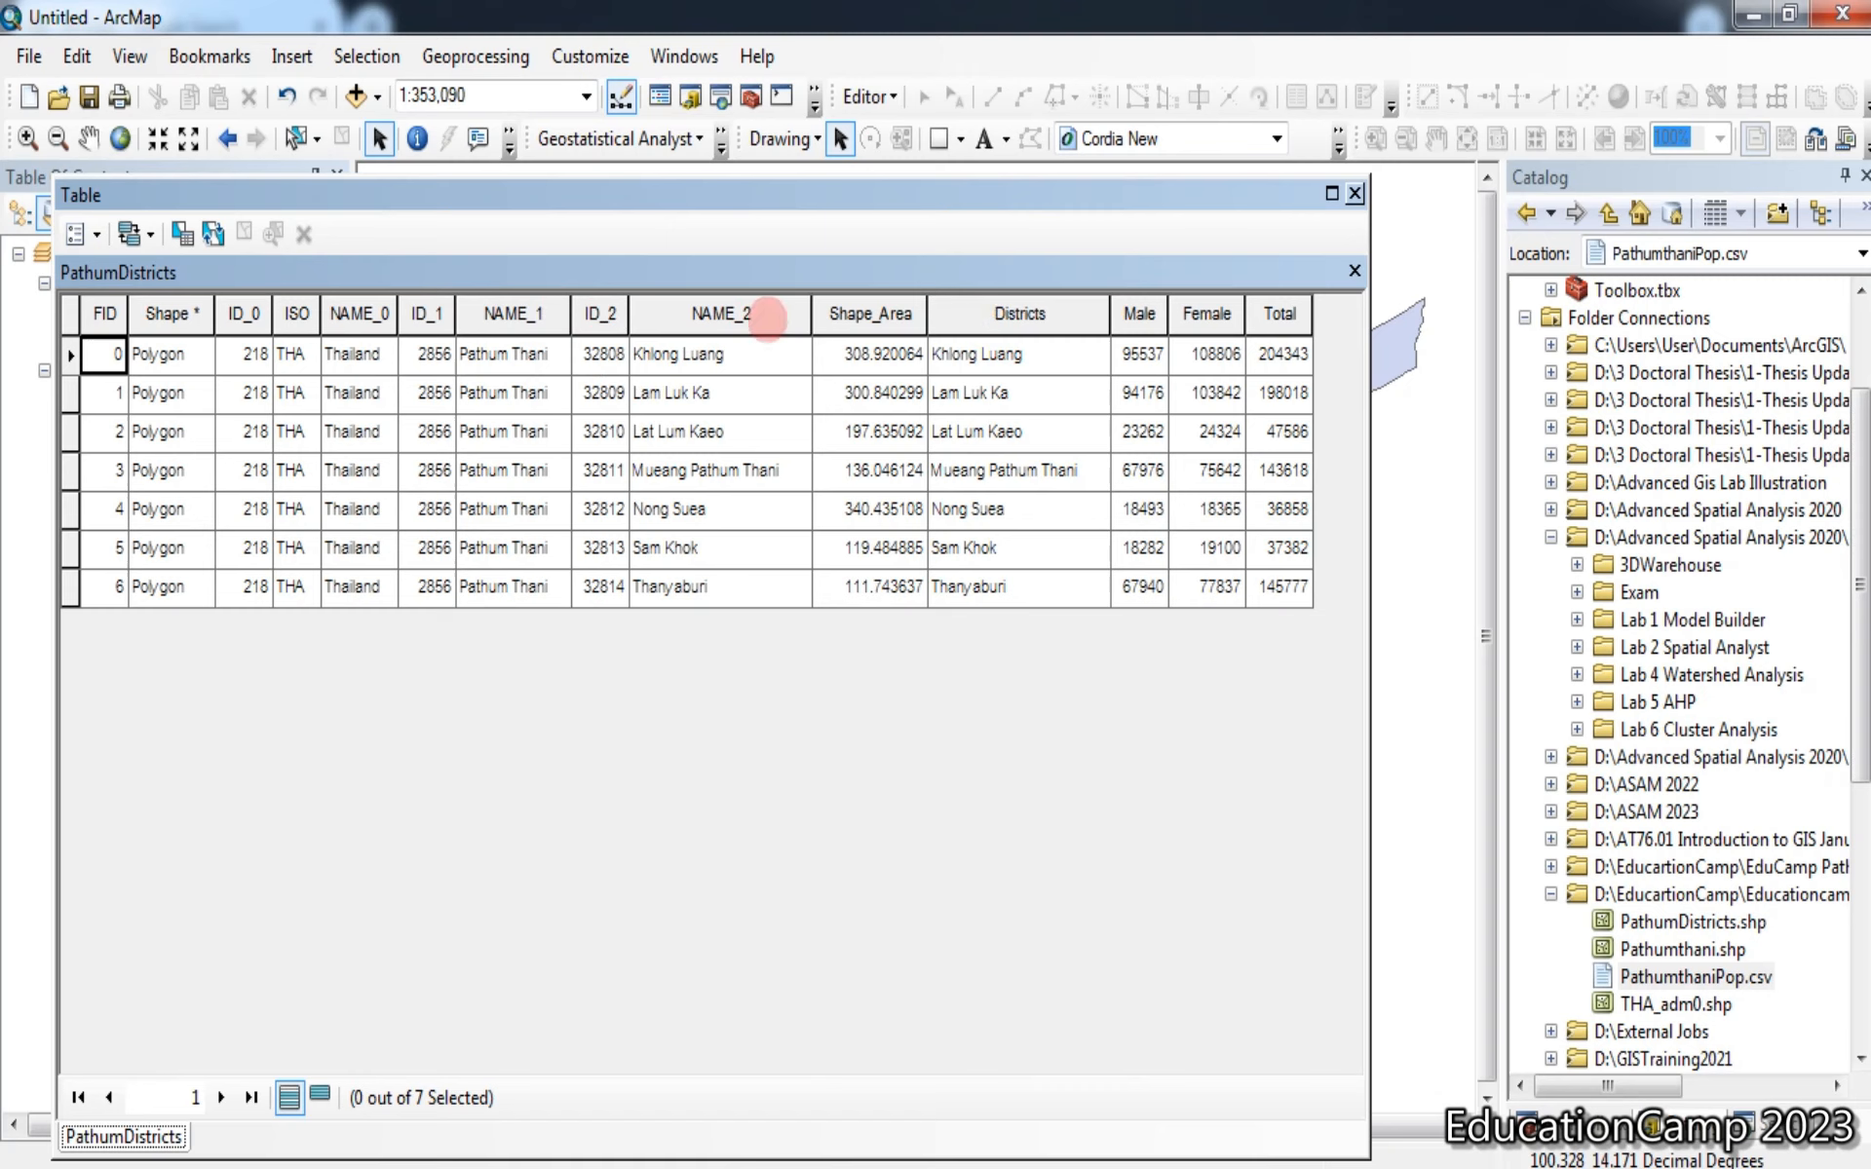
left_click(534, 314)
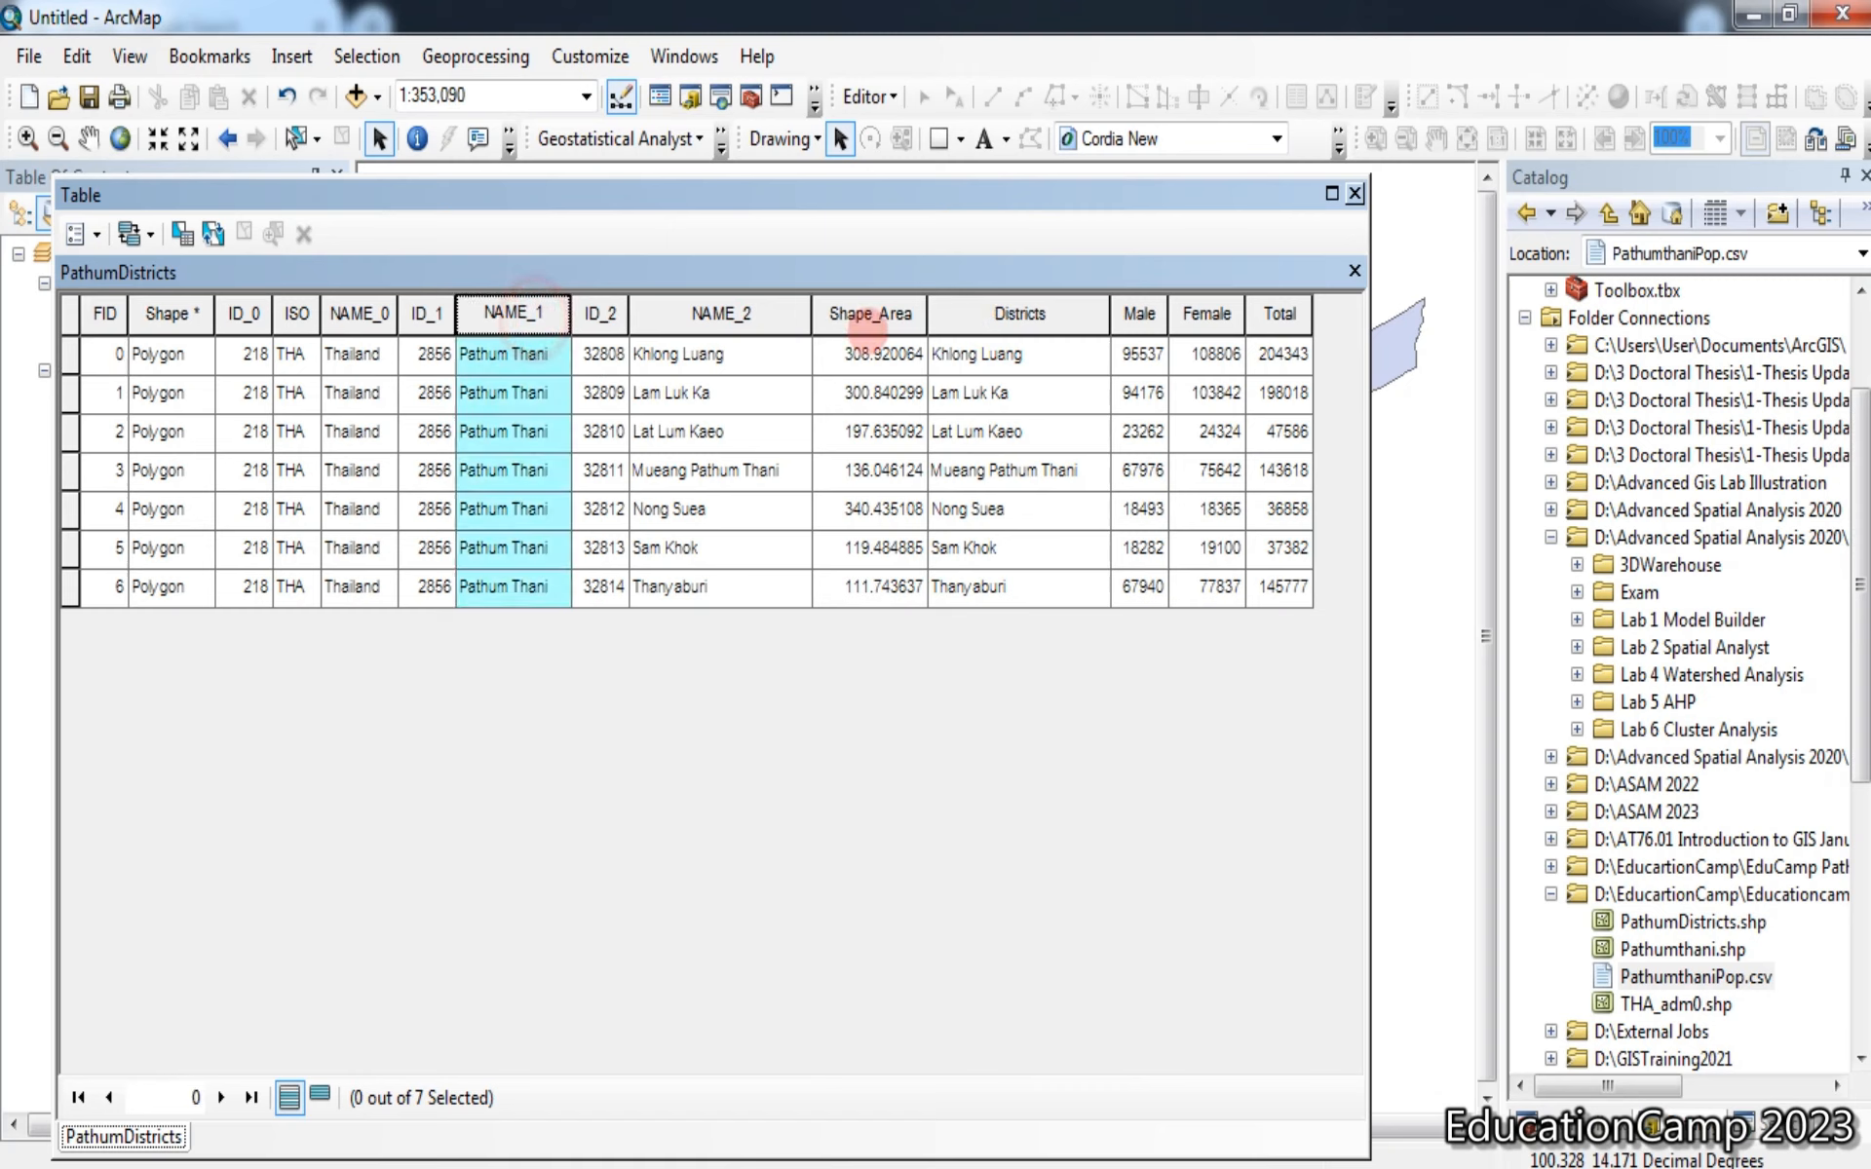
left_click(870, 311)
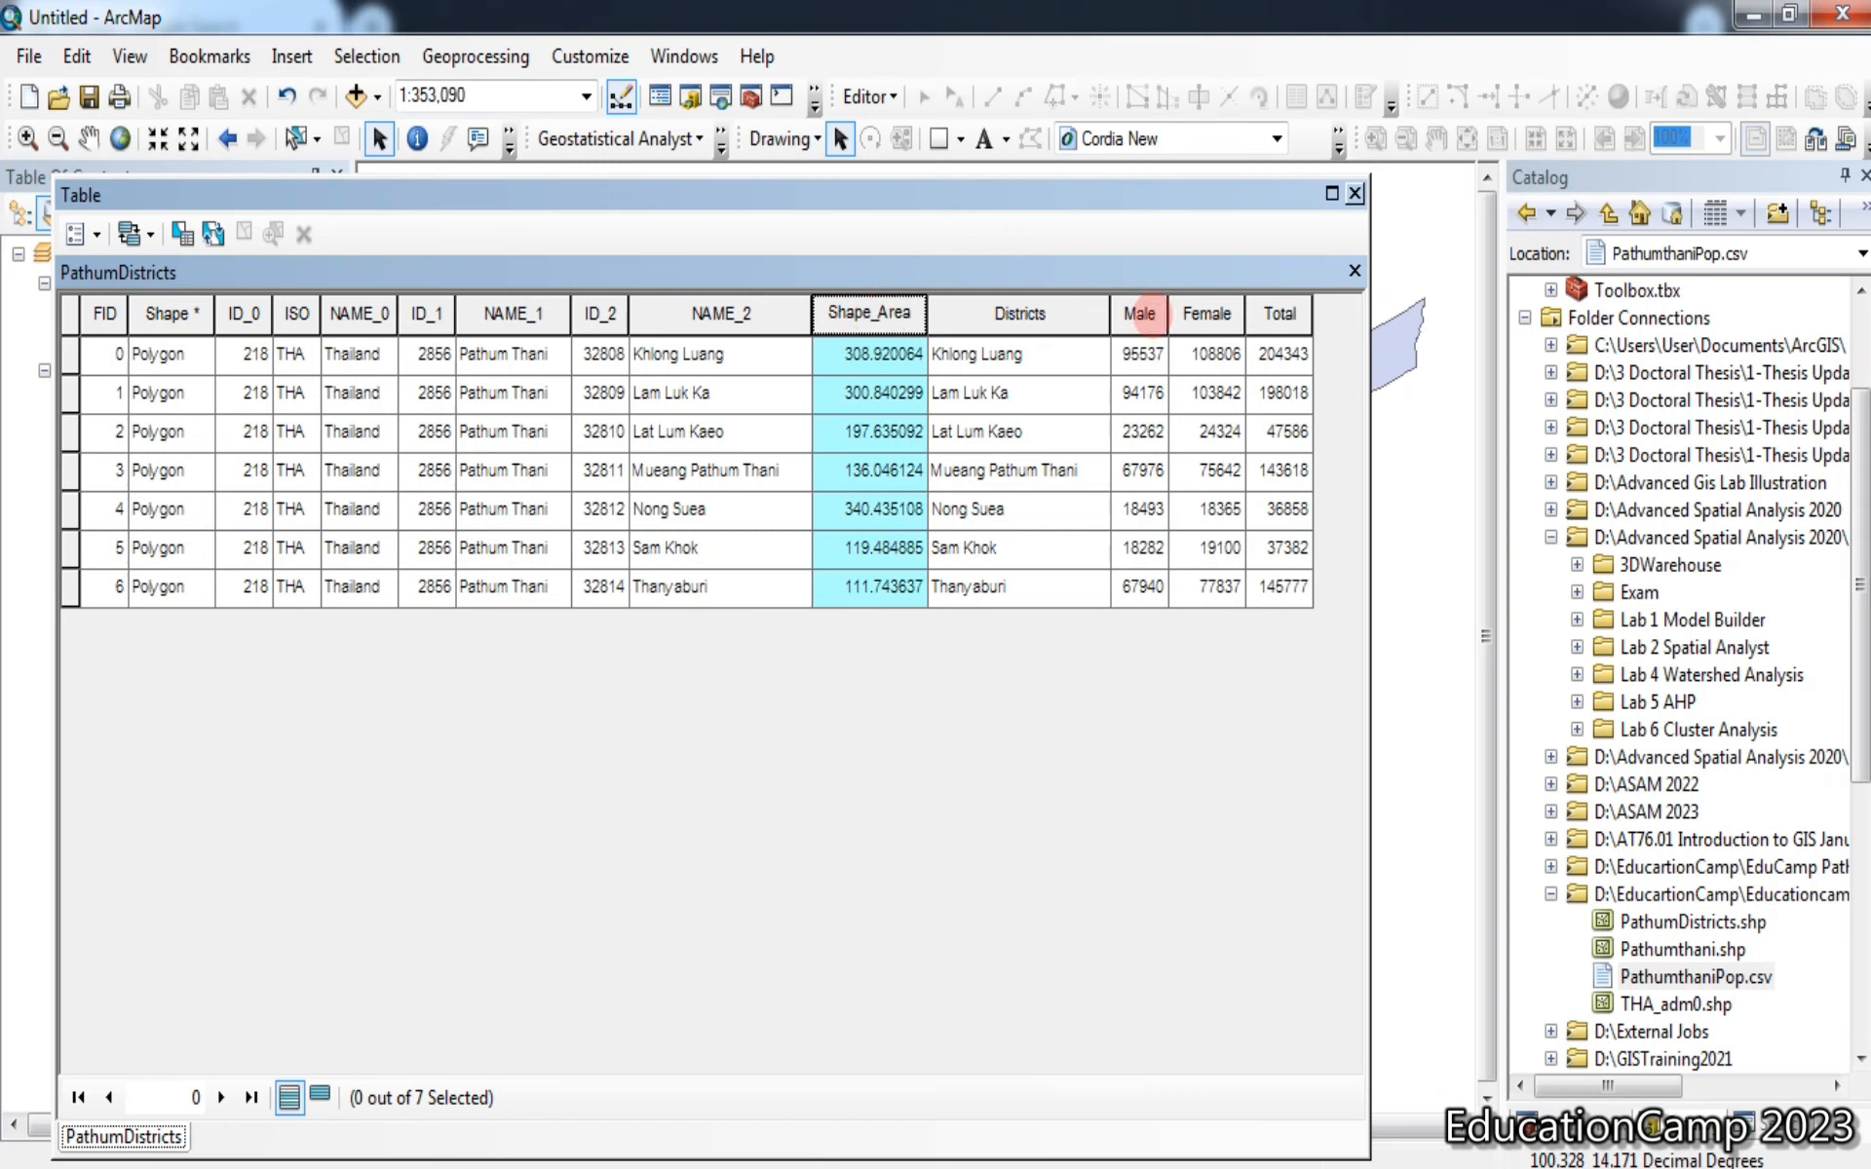
left_click(1140, 312)
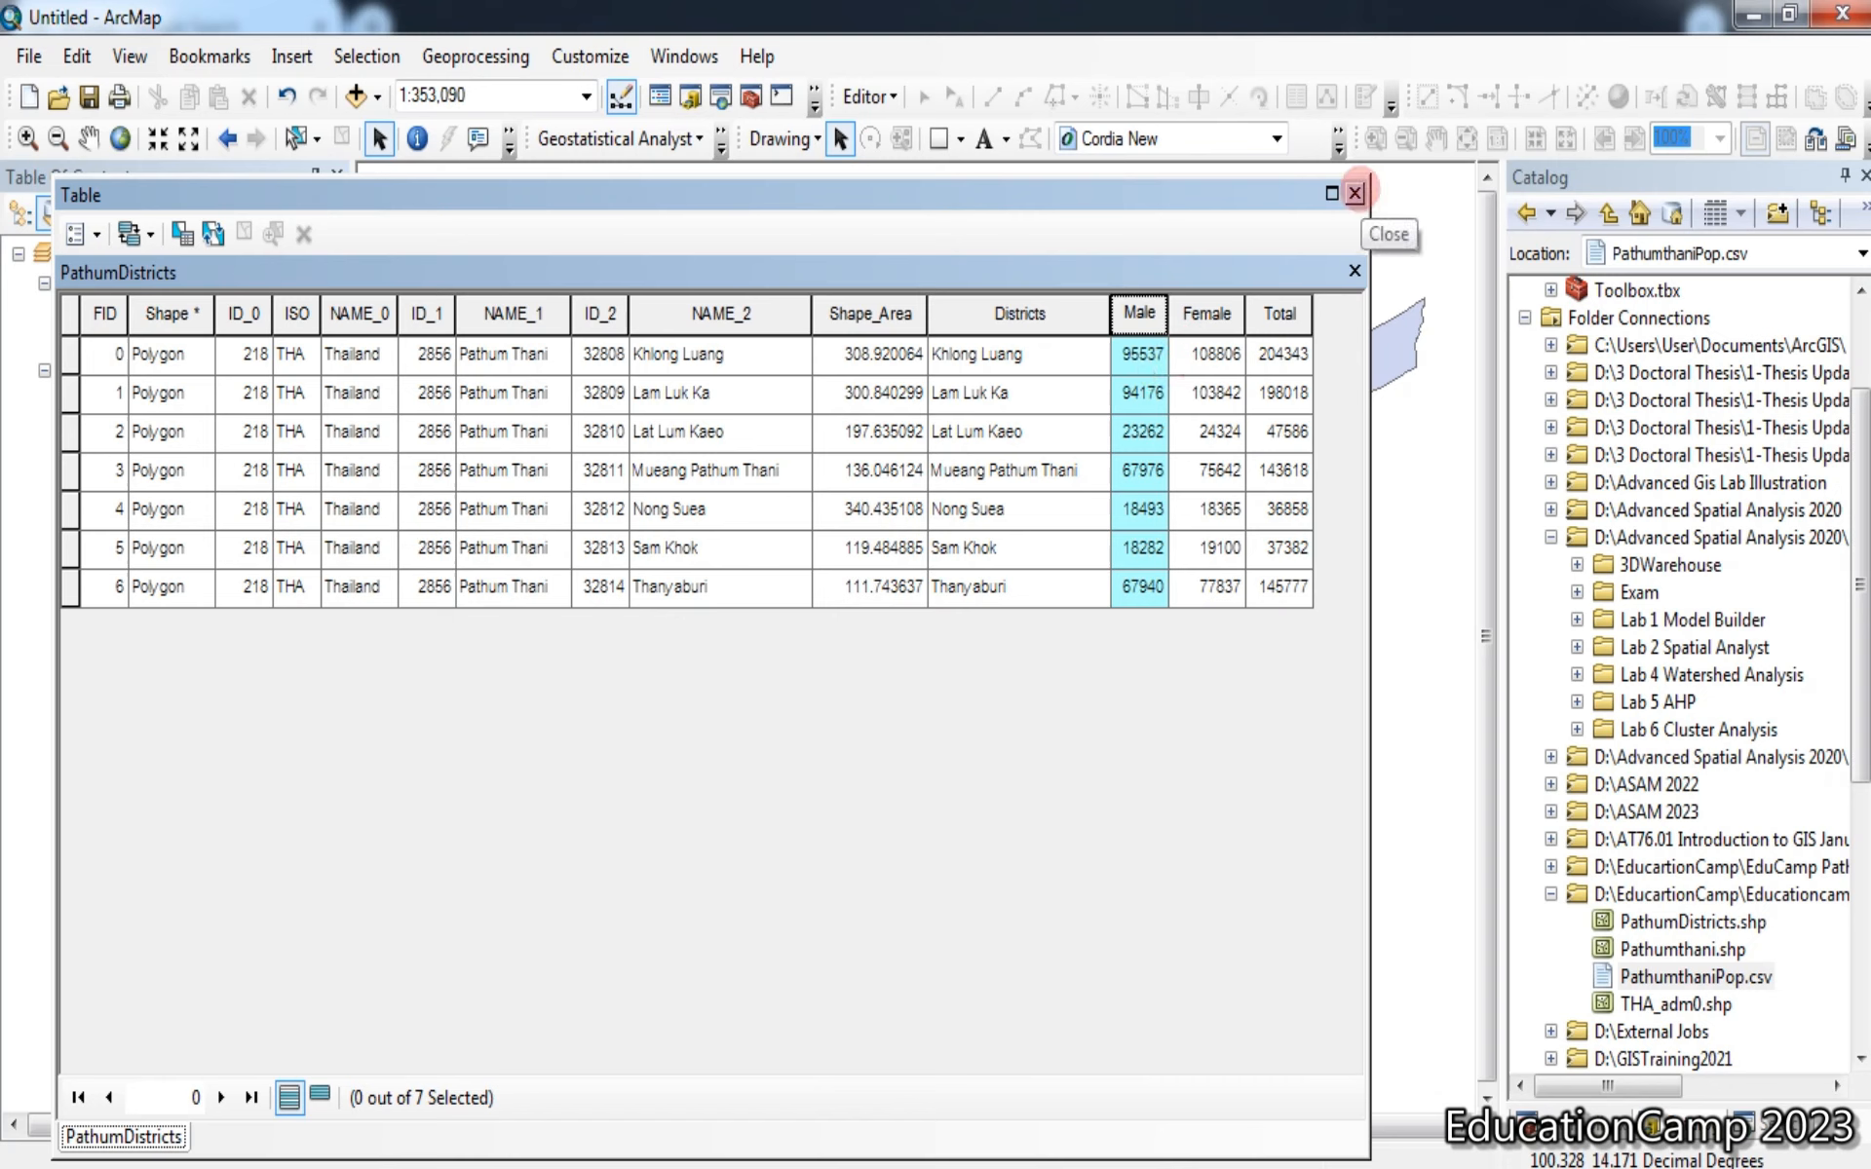
Symbolize the PathumDistricts layer by unique values of the Total field, adding all values with a bright green-yellow-red color ramp
left_click(1354, 192)
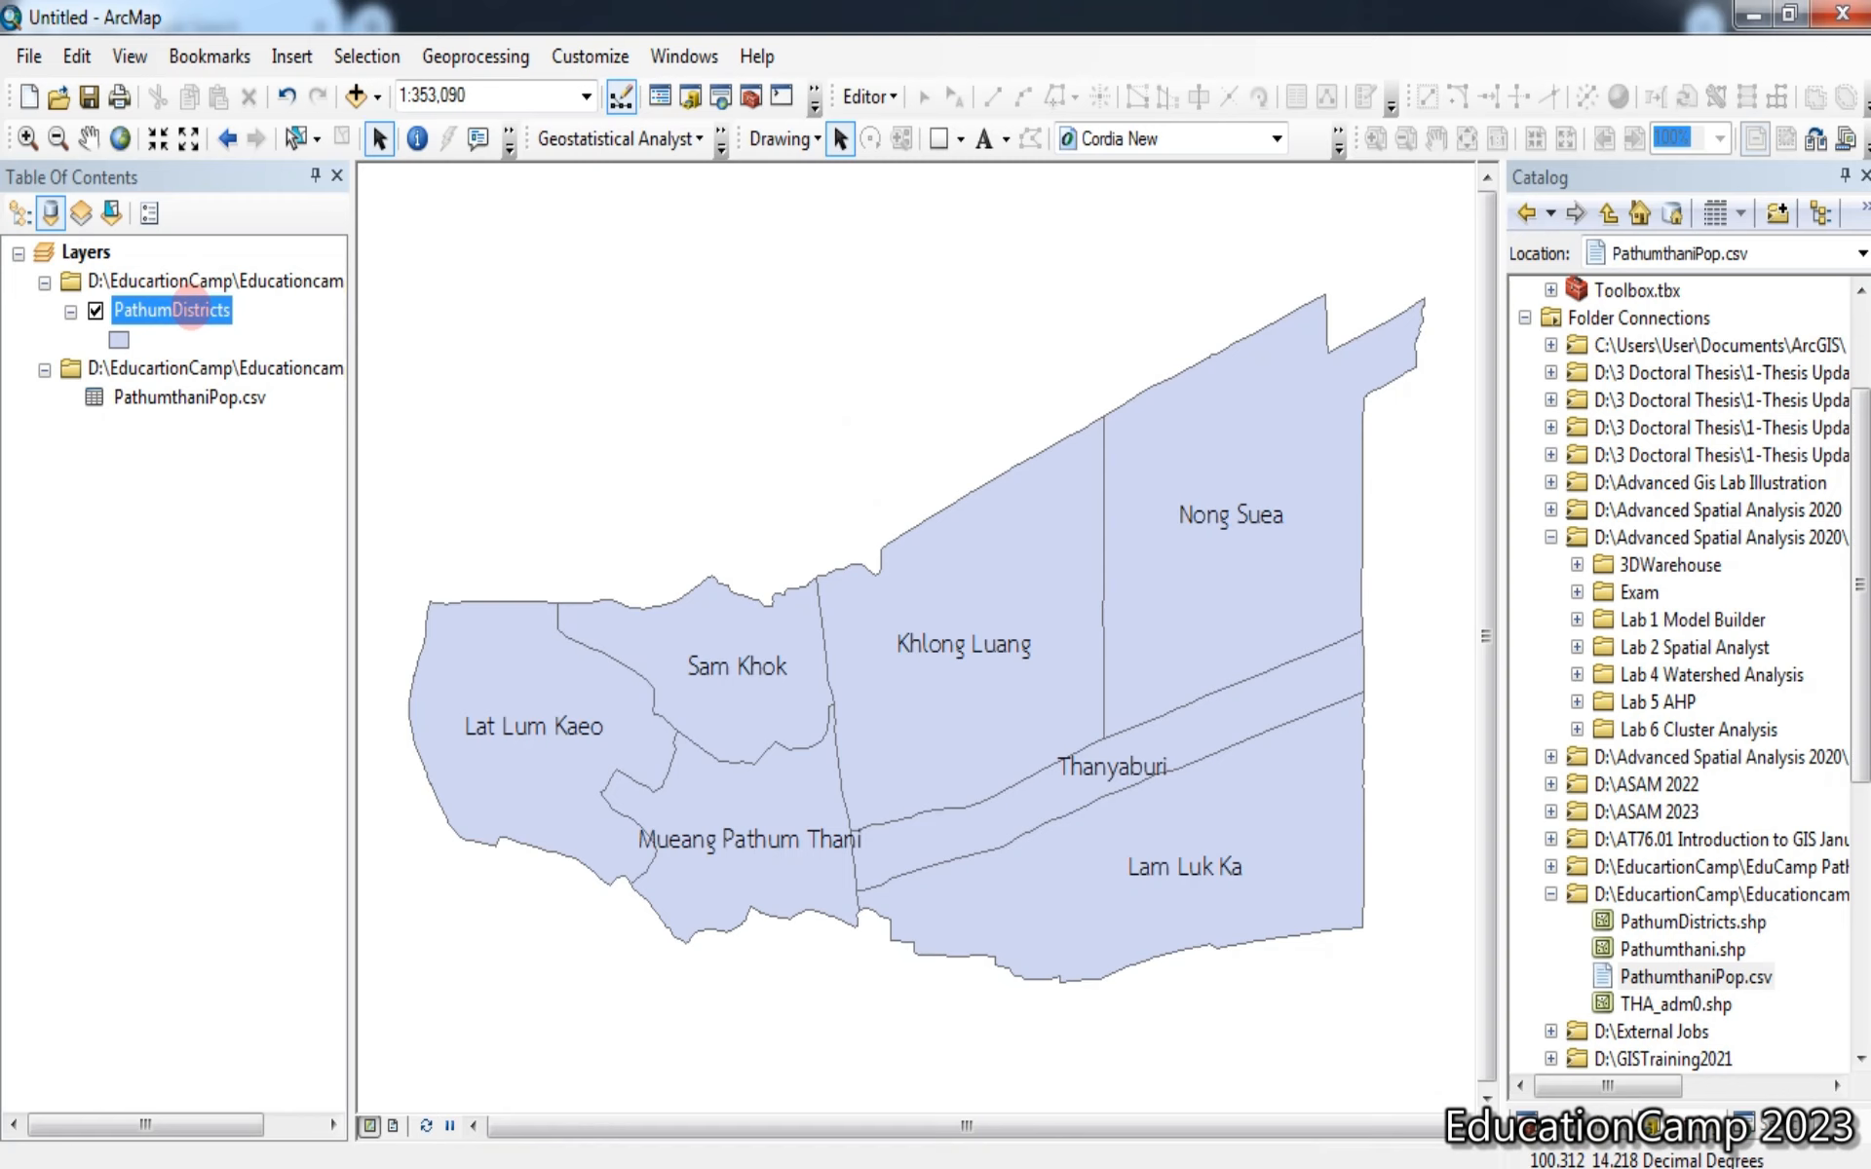
right_click(192, 312)
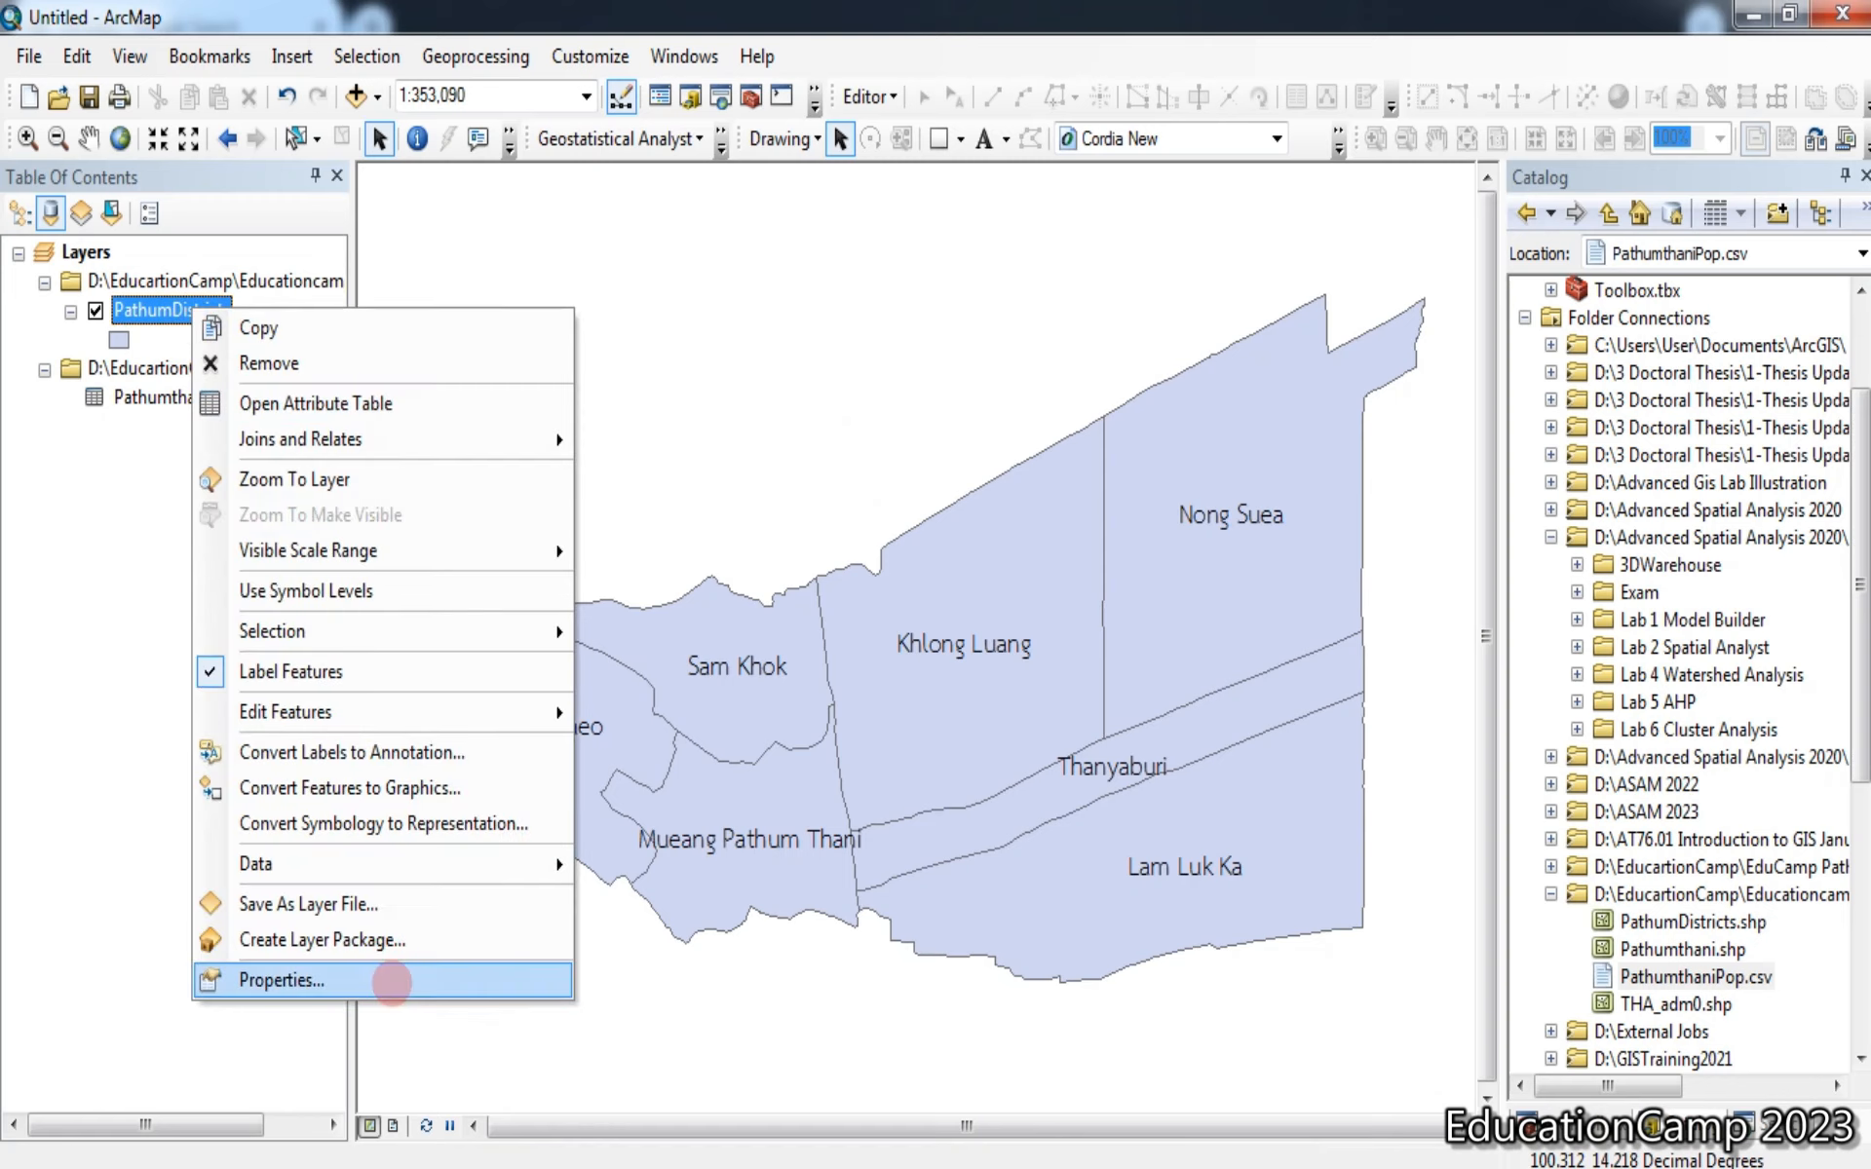
left_click(391, 982)
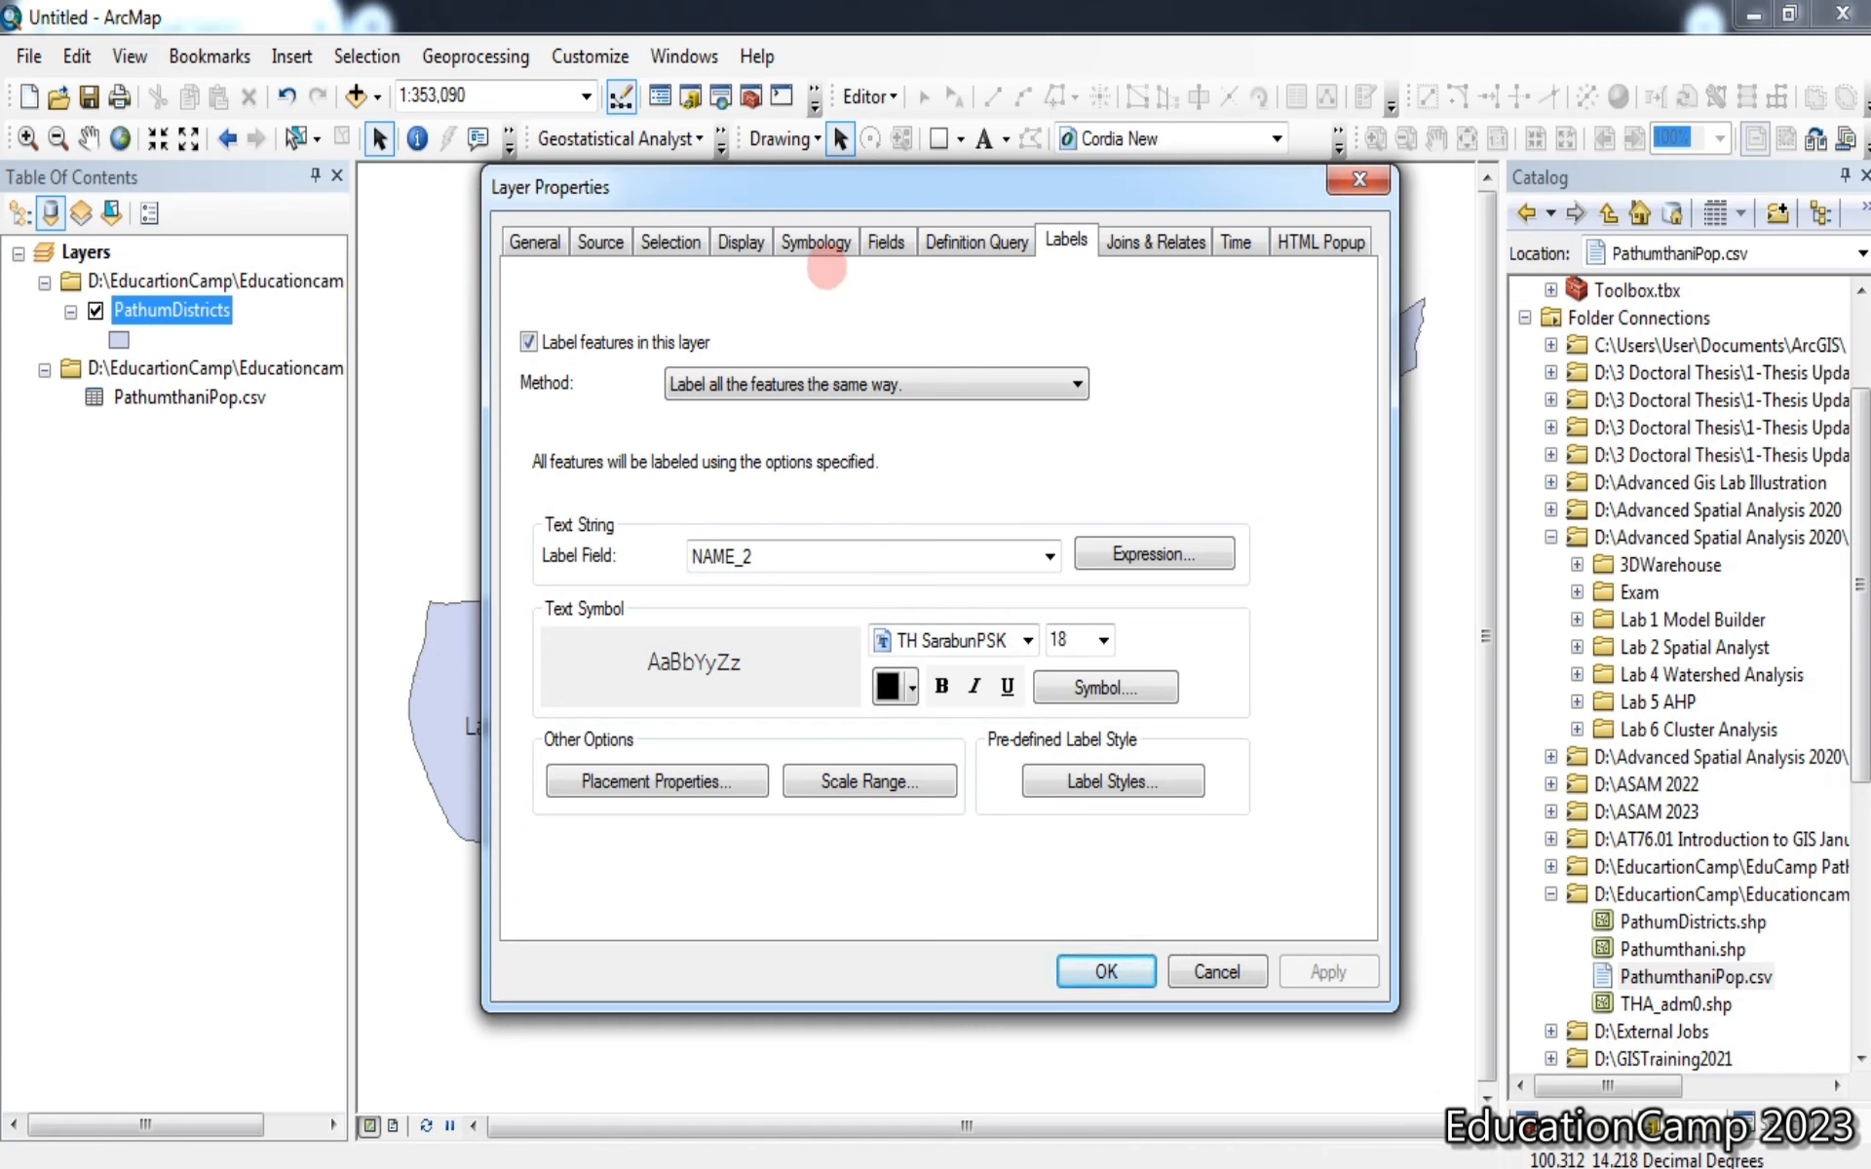
left_click(814, 240)
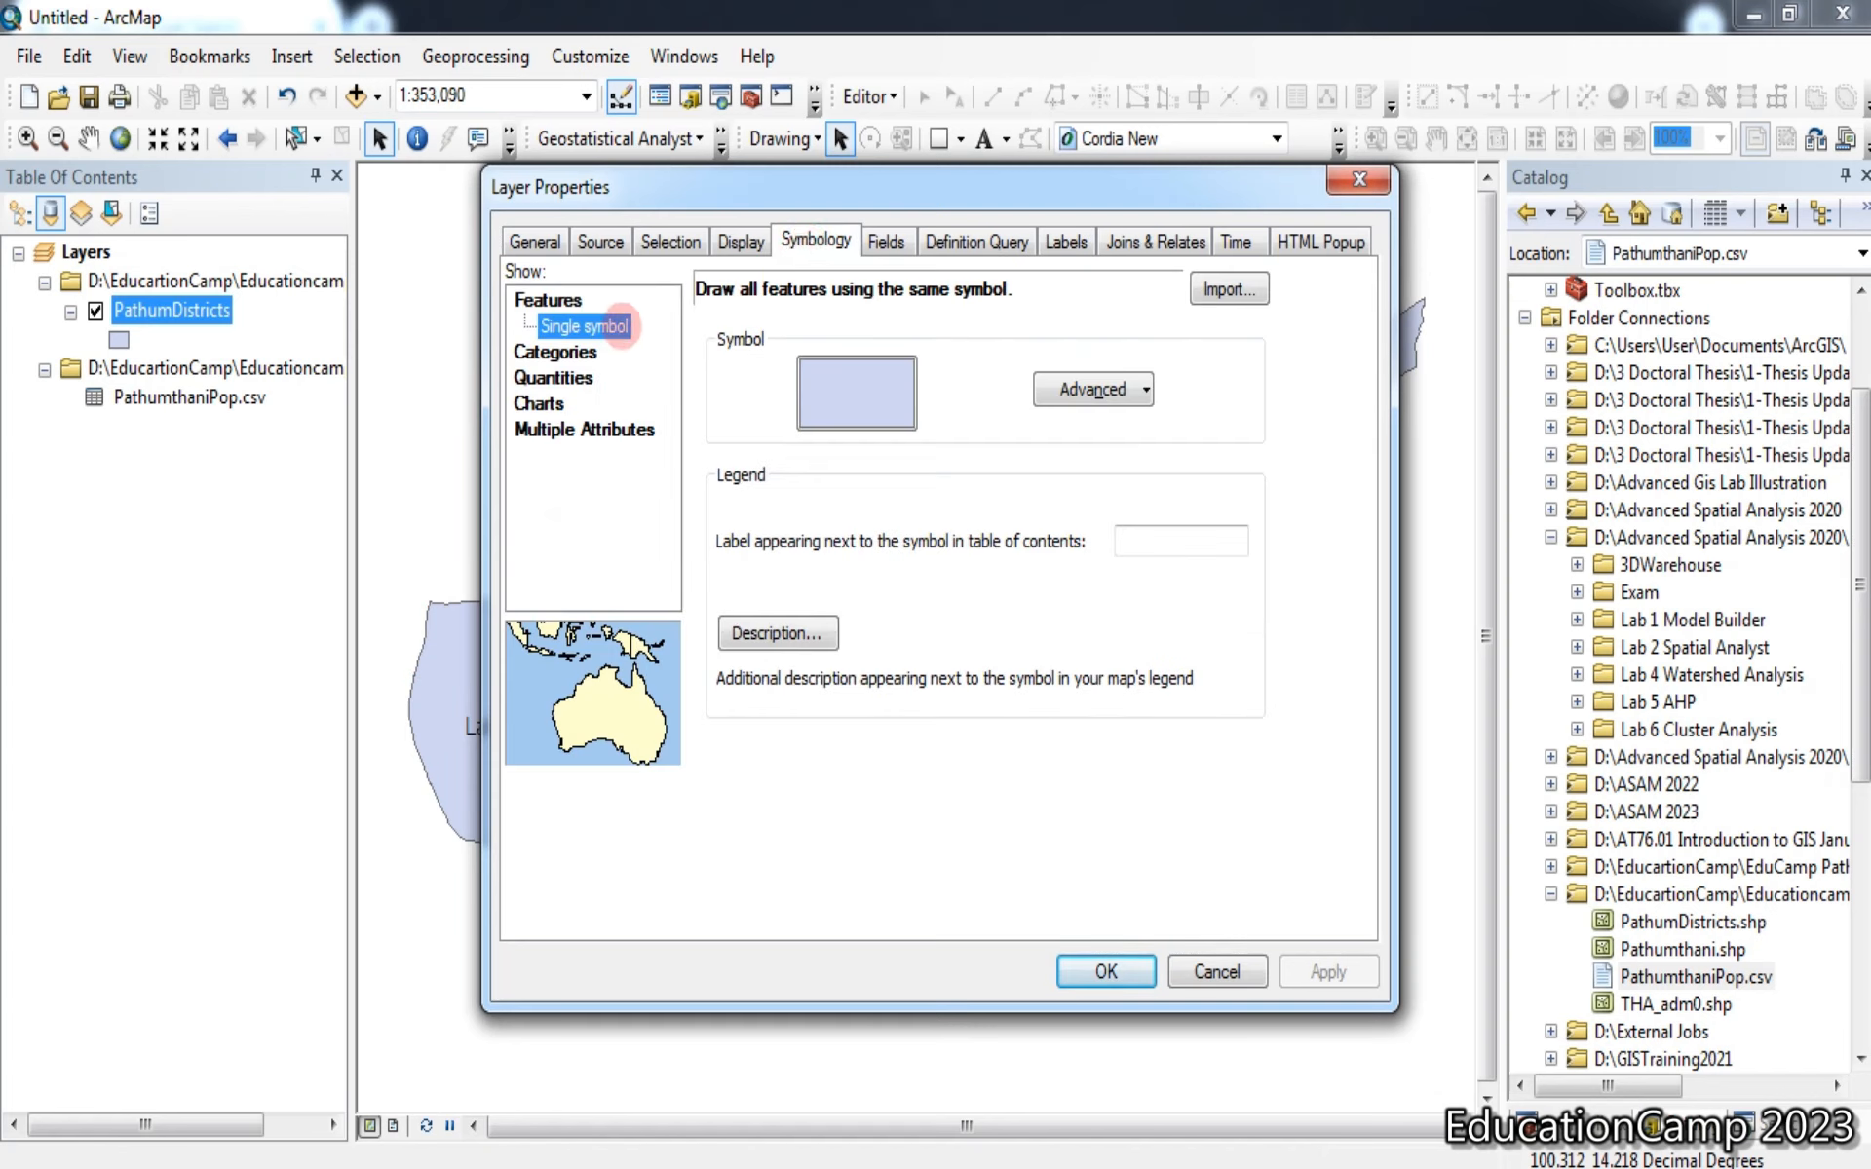
left_click(558, 352)
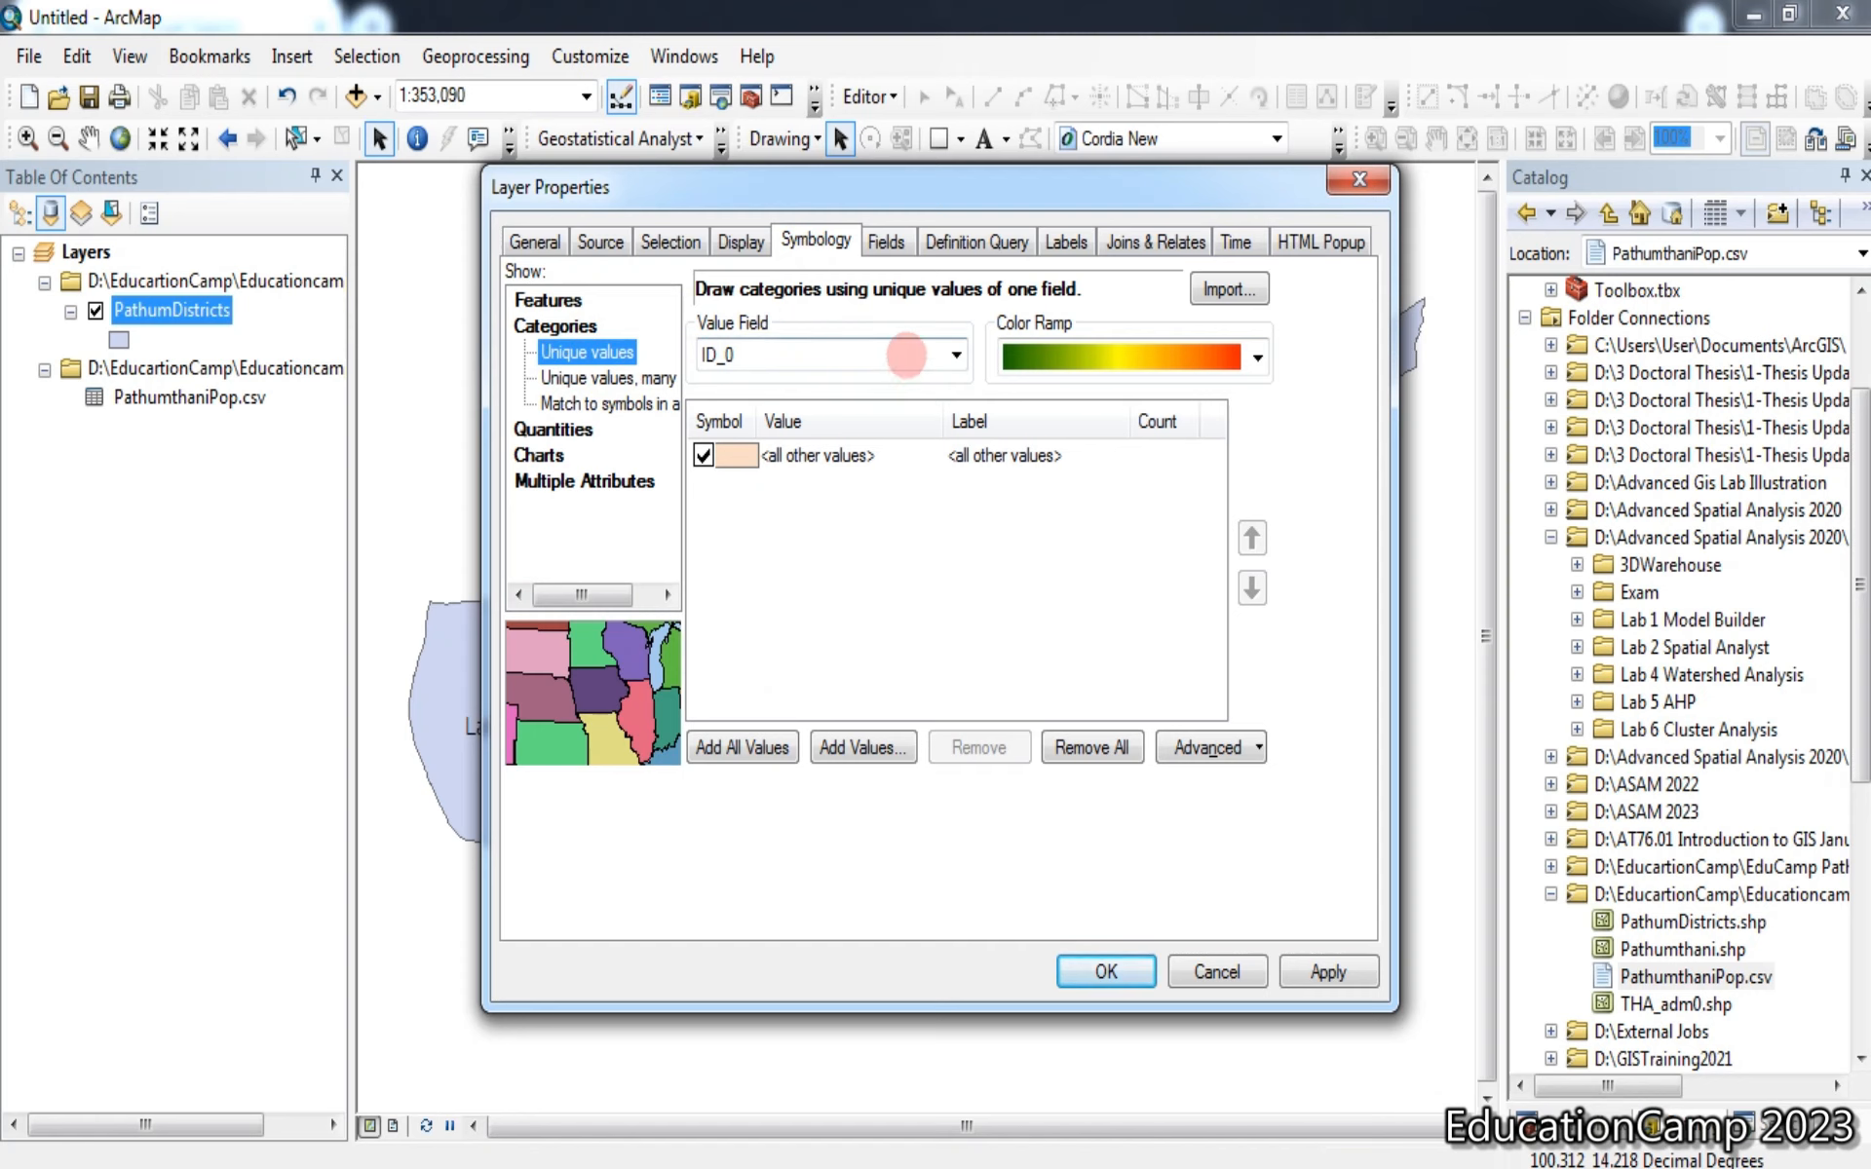
left_click(954, 355)
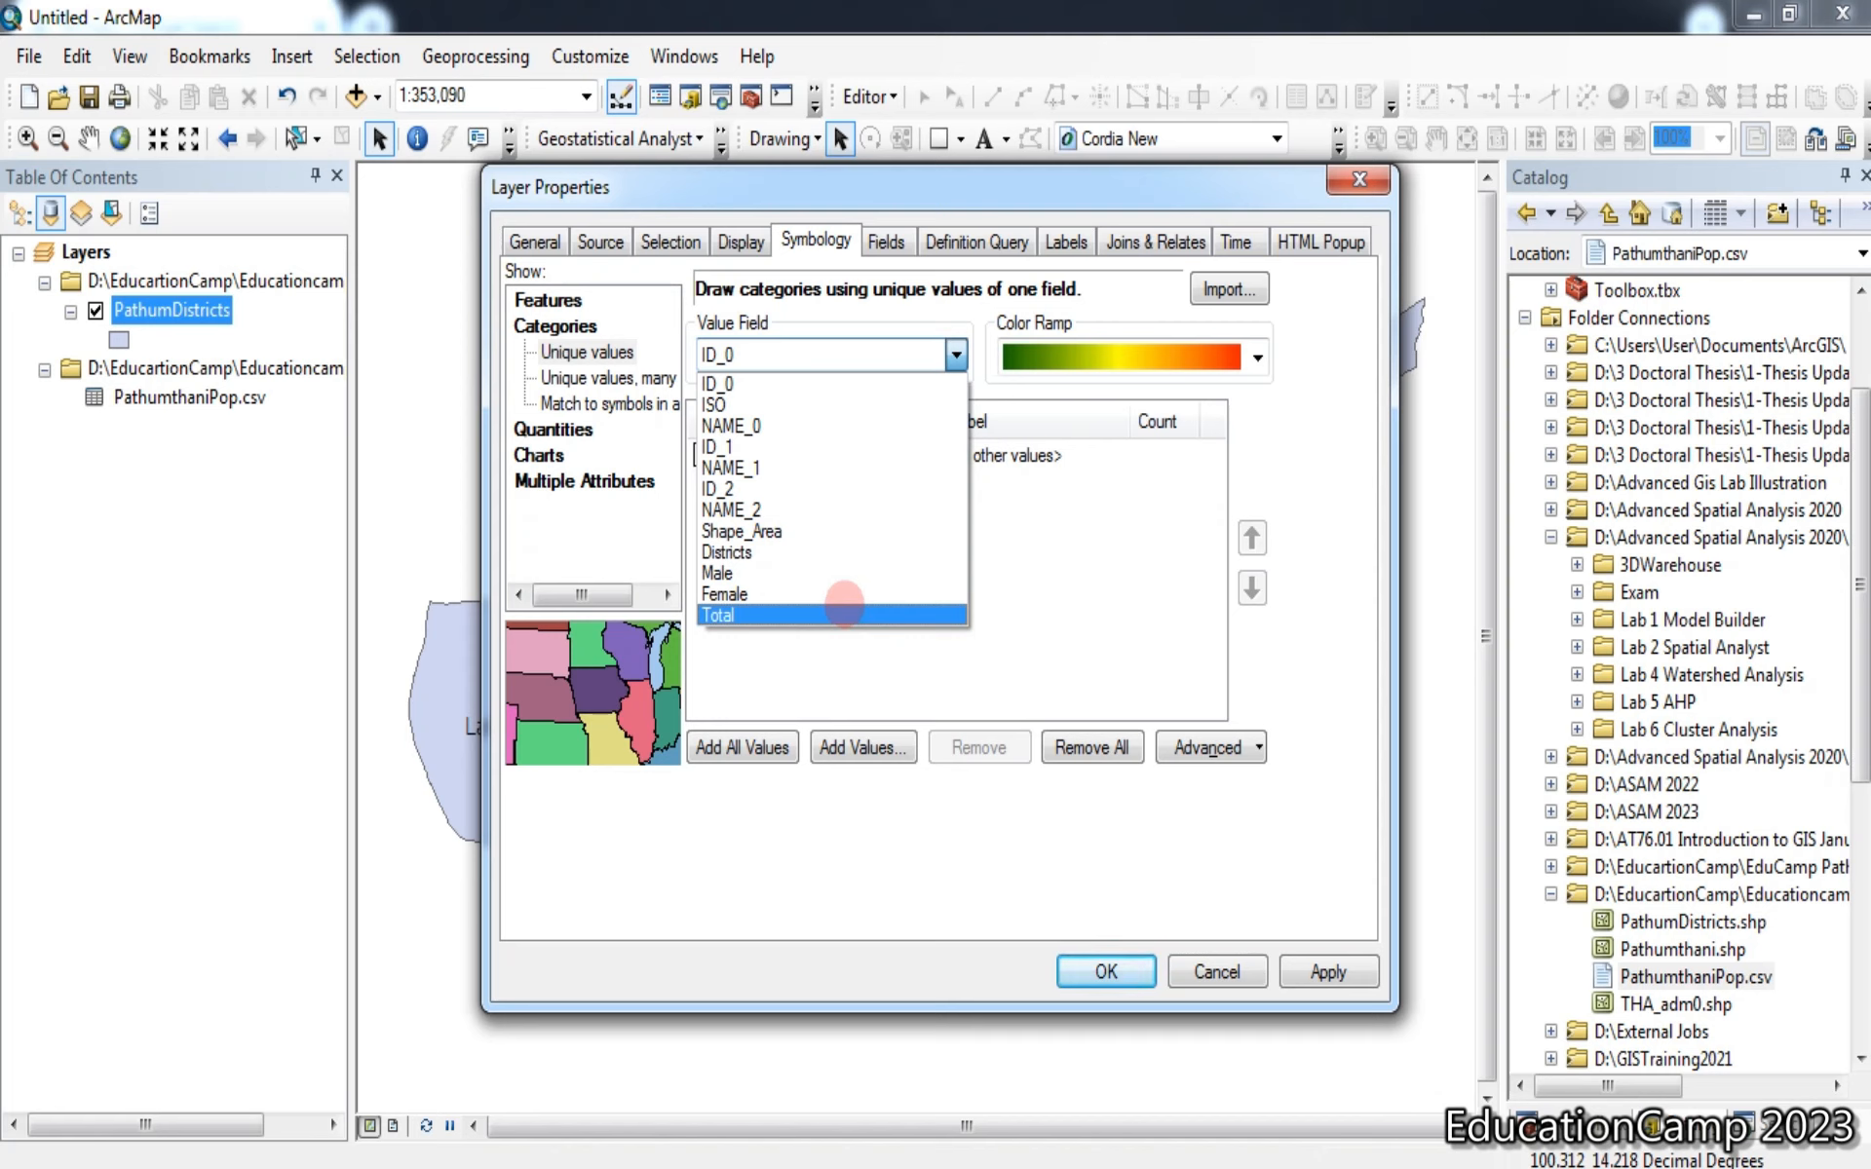
left_click(844, 611)
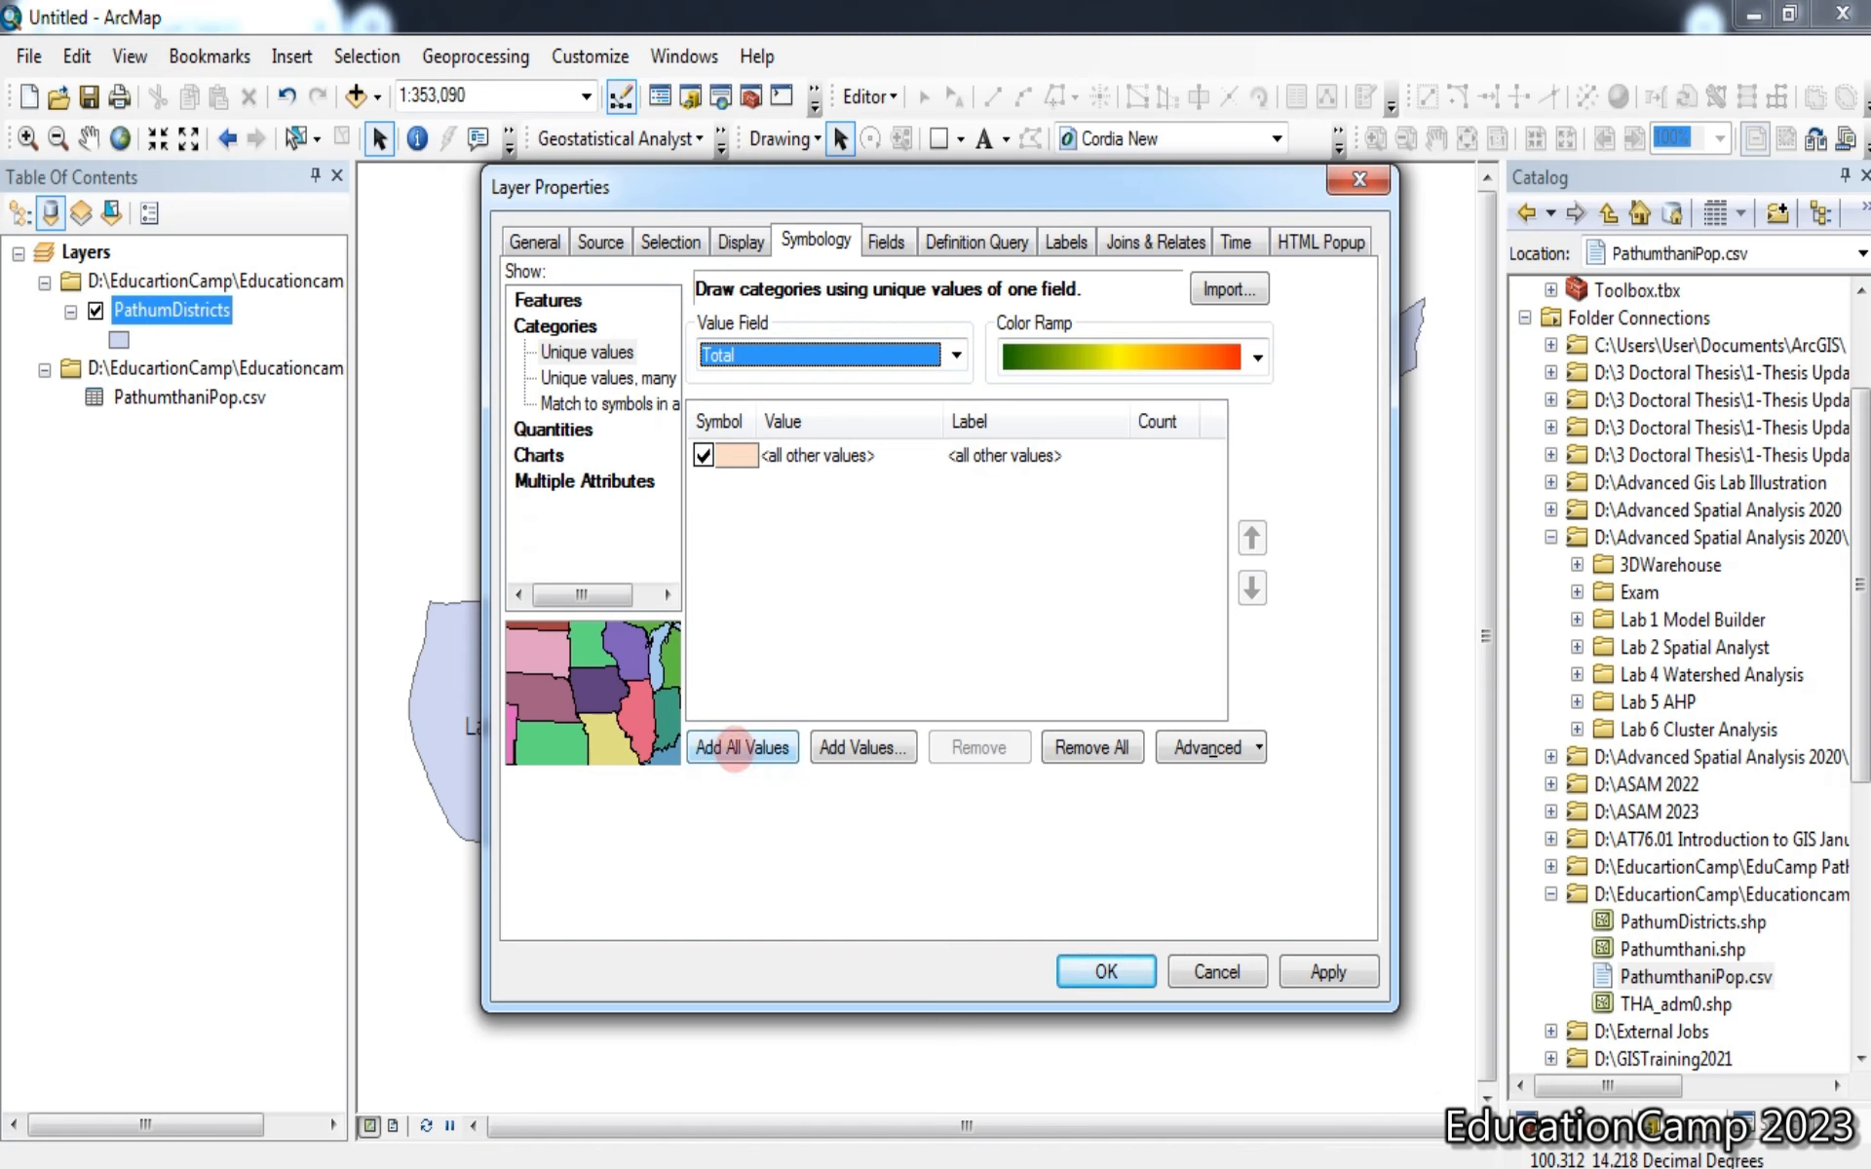
left_click(737, 748)
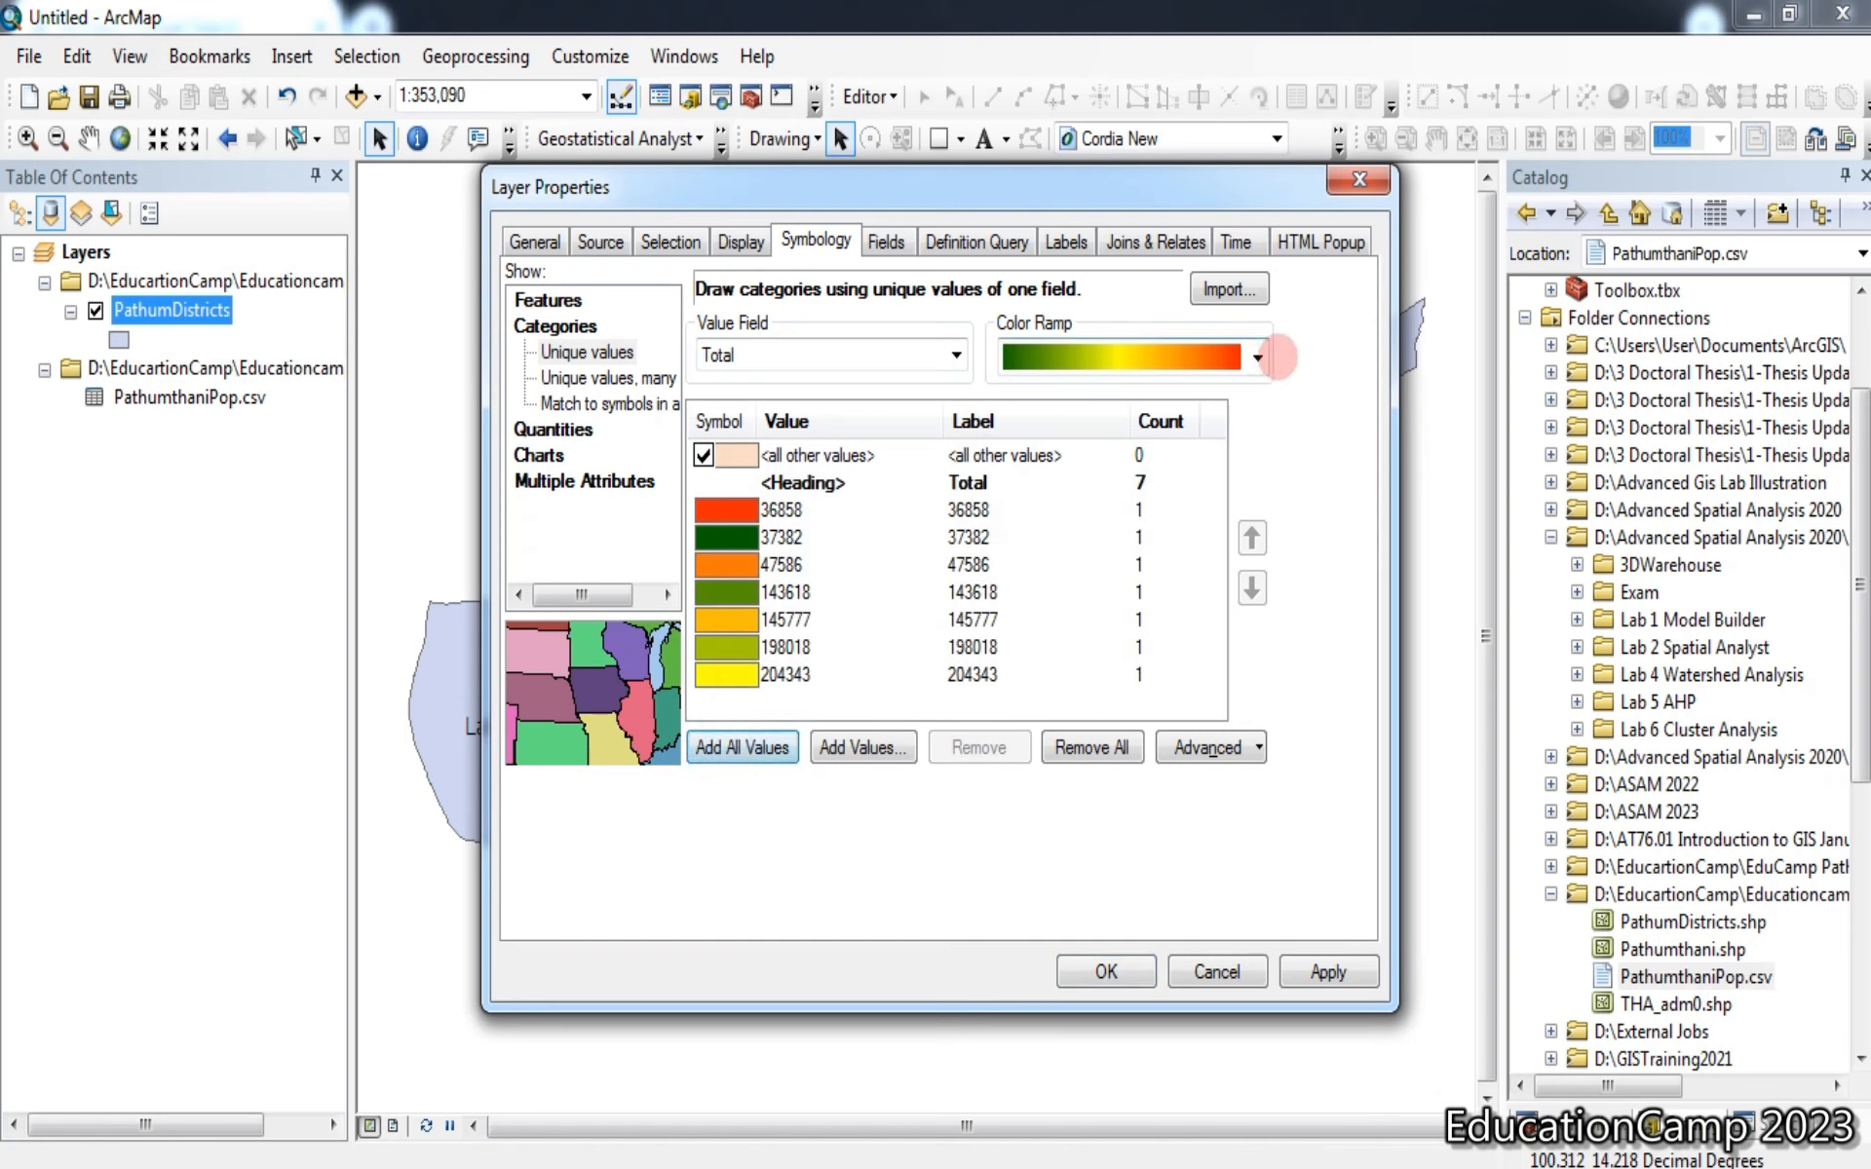
left_click(1257, 357)
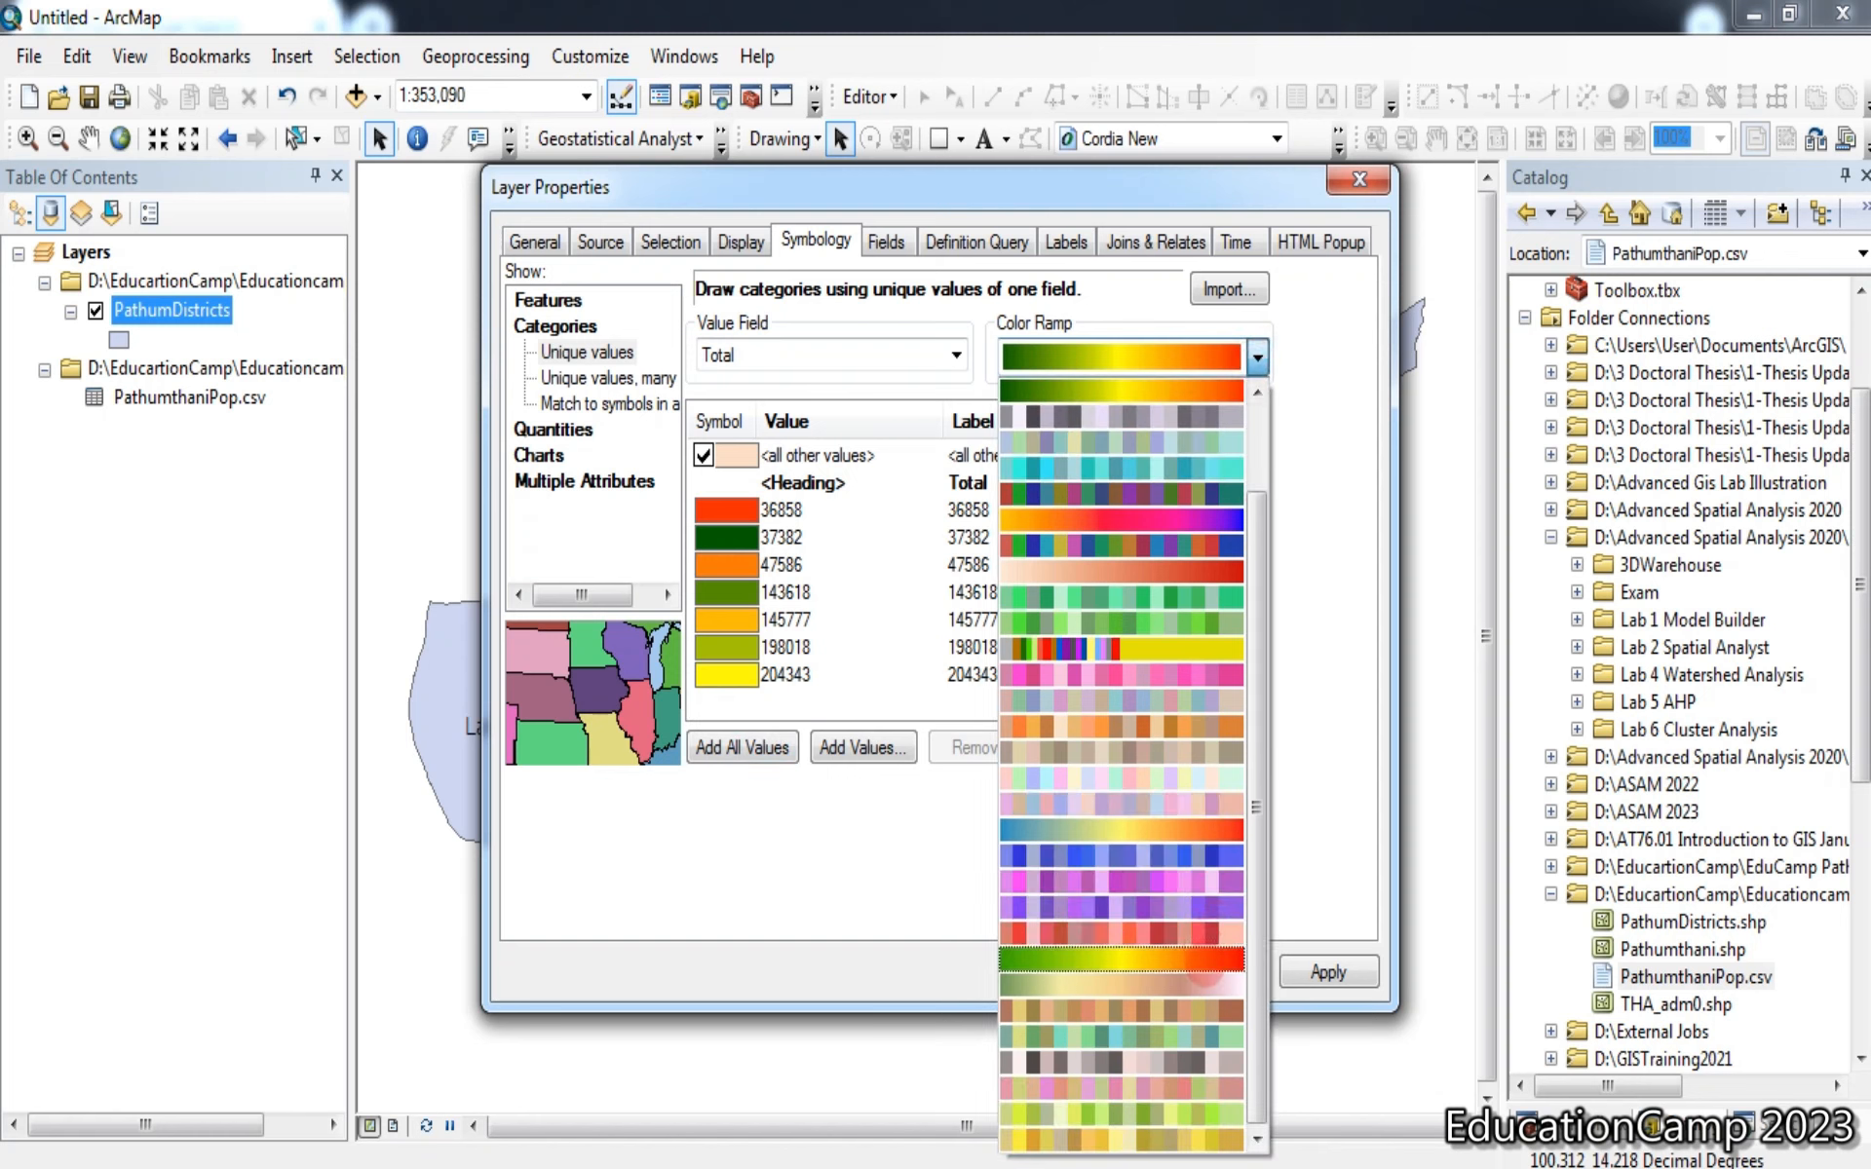
left_click(1208, 957)
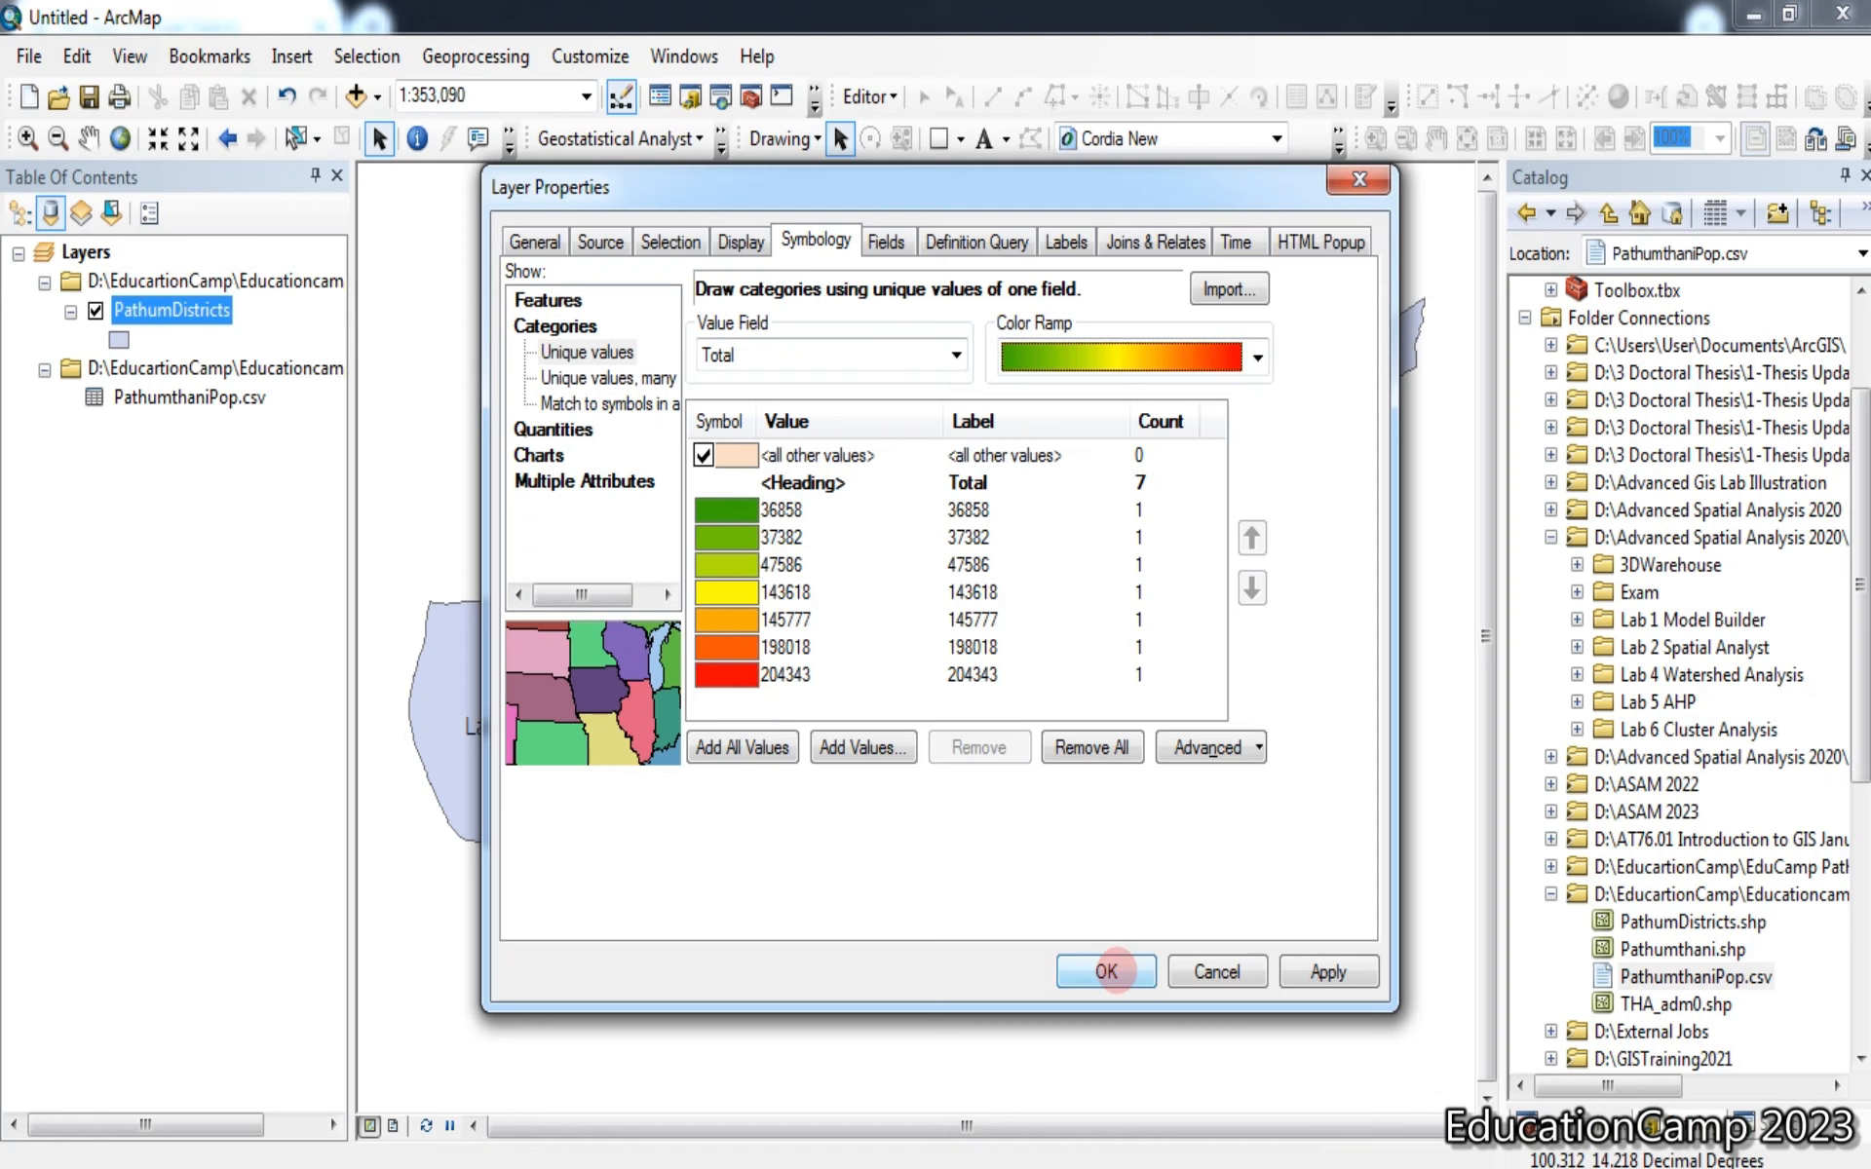
left_click(1107, 972)
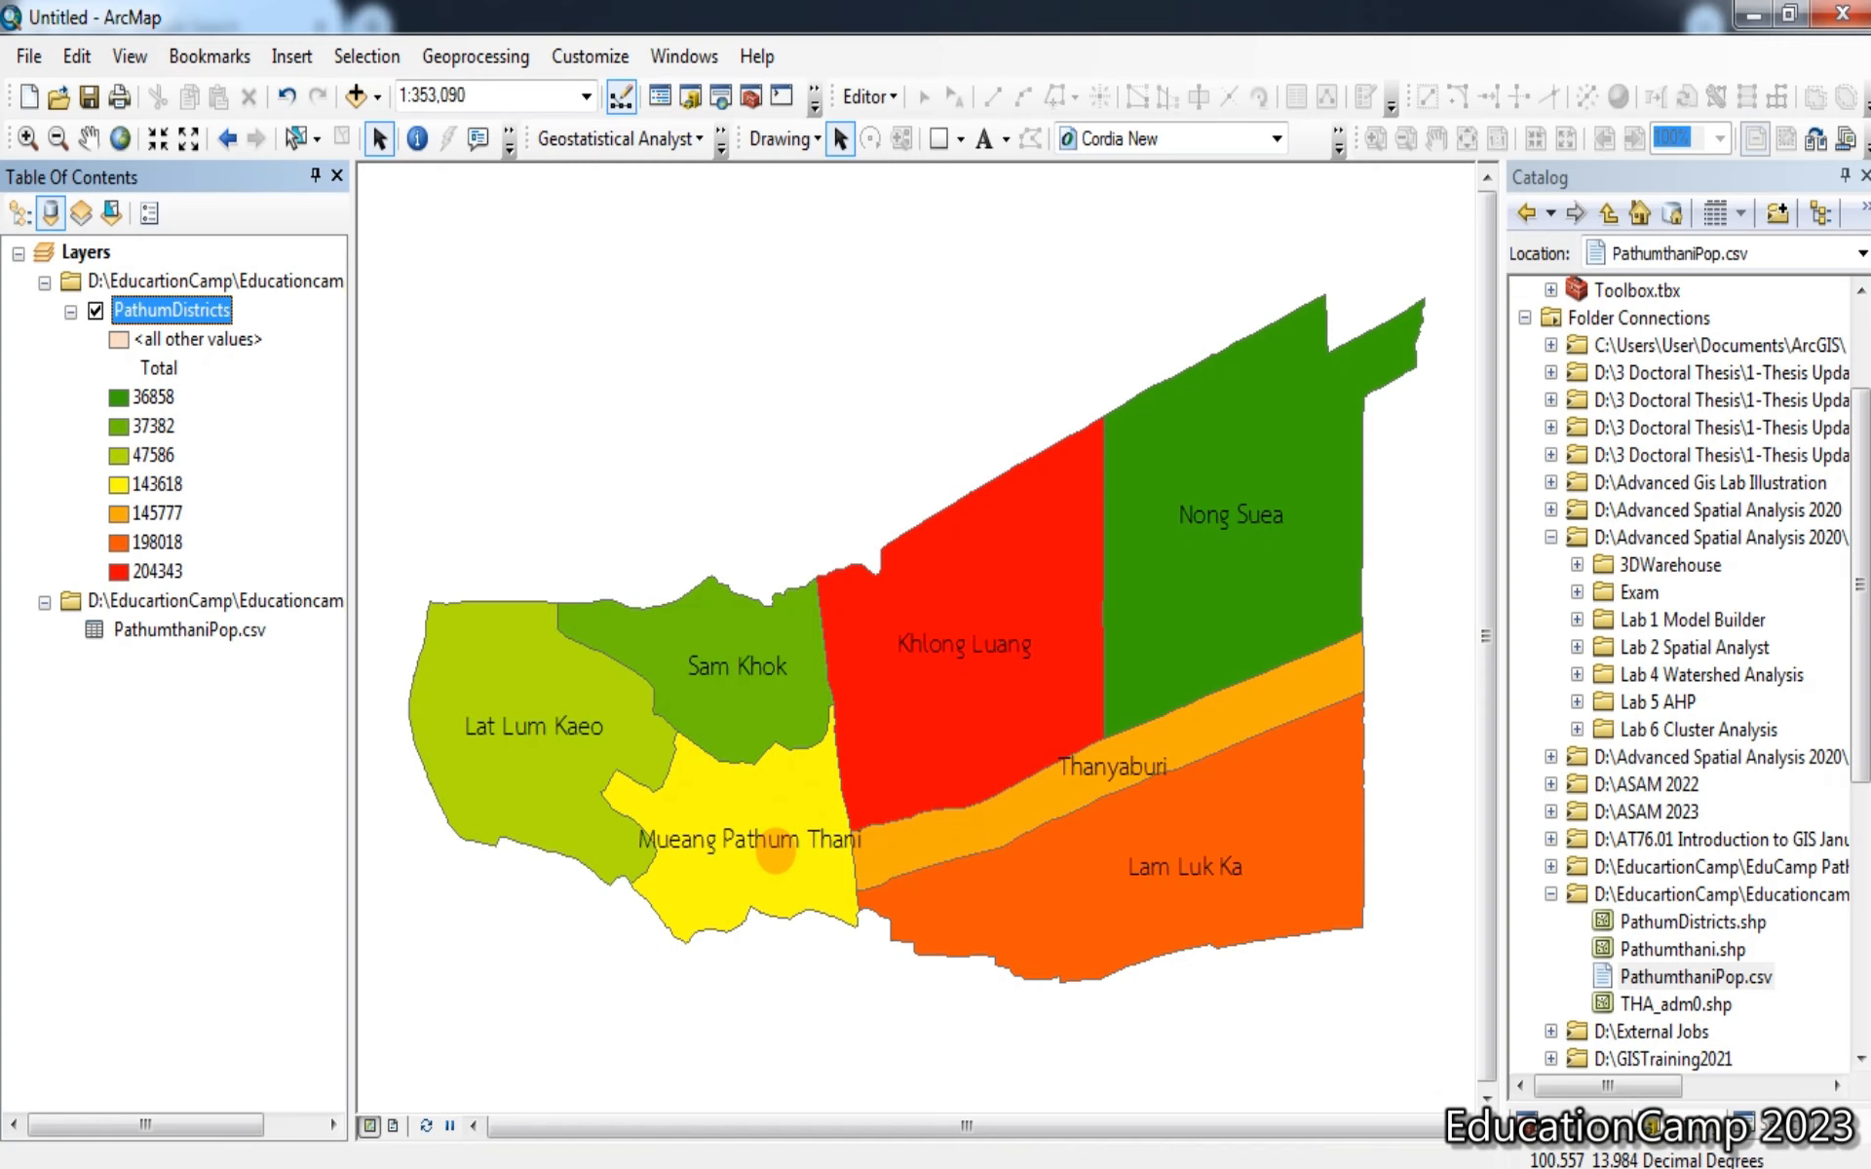
Recolor the Total categories of the PathumDistricts layer with a multicolored ramp of distinct hues
right_click(210, 302)
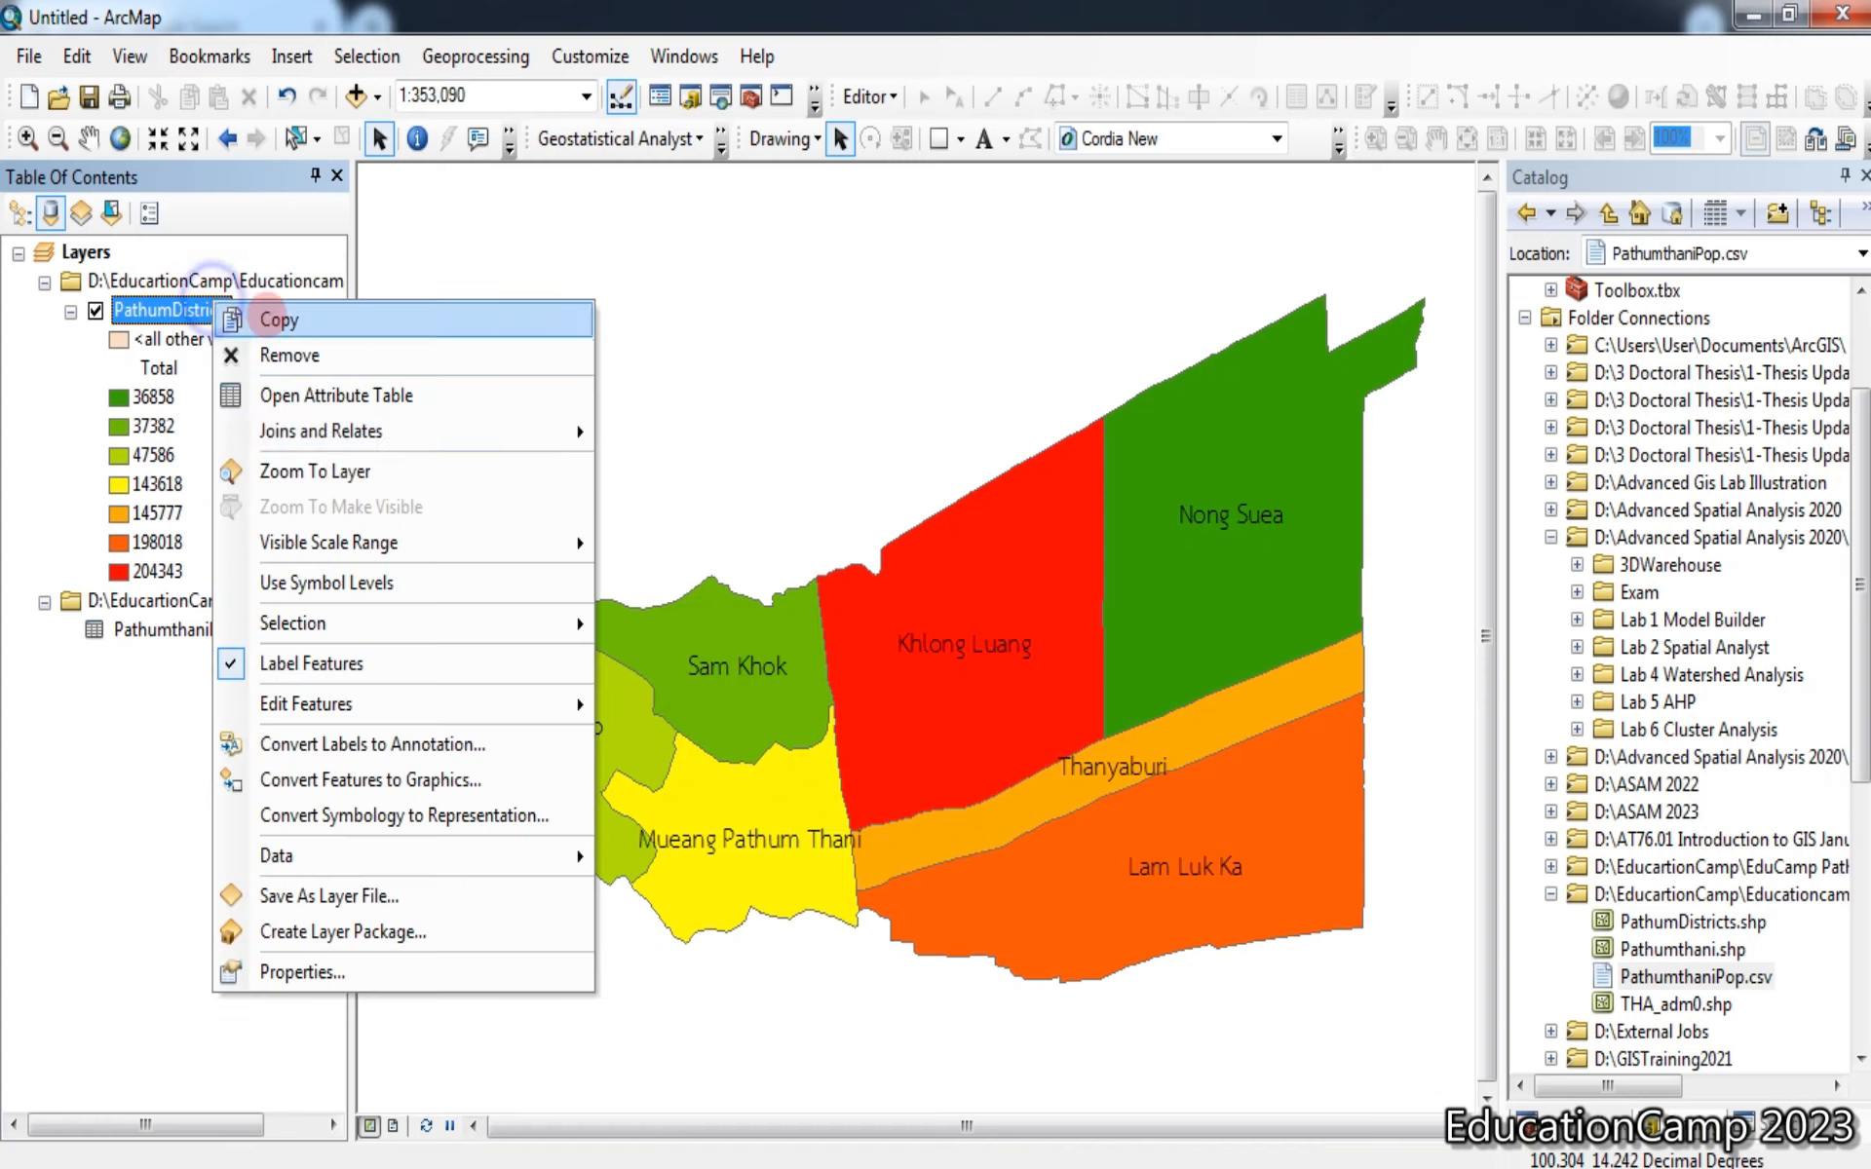
left_click(405, 969)
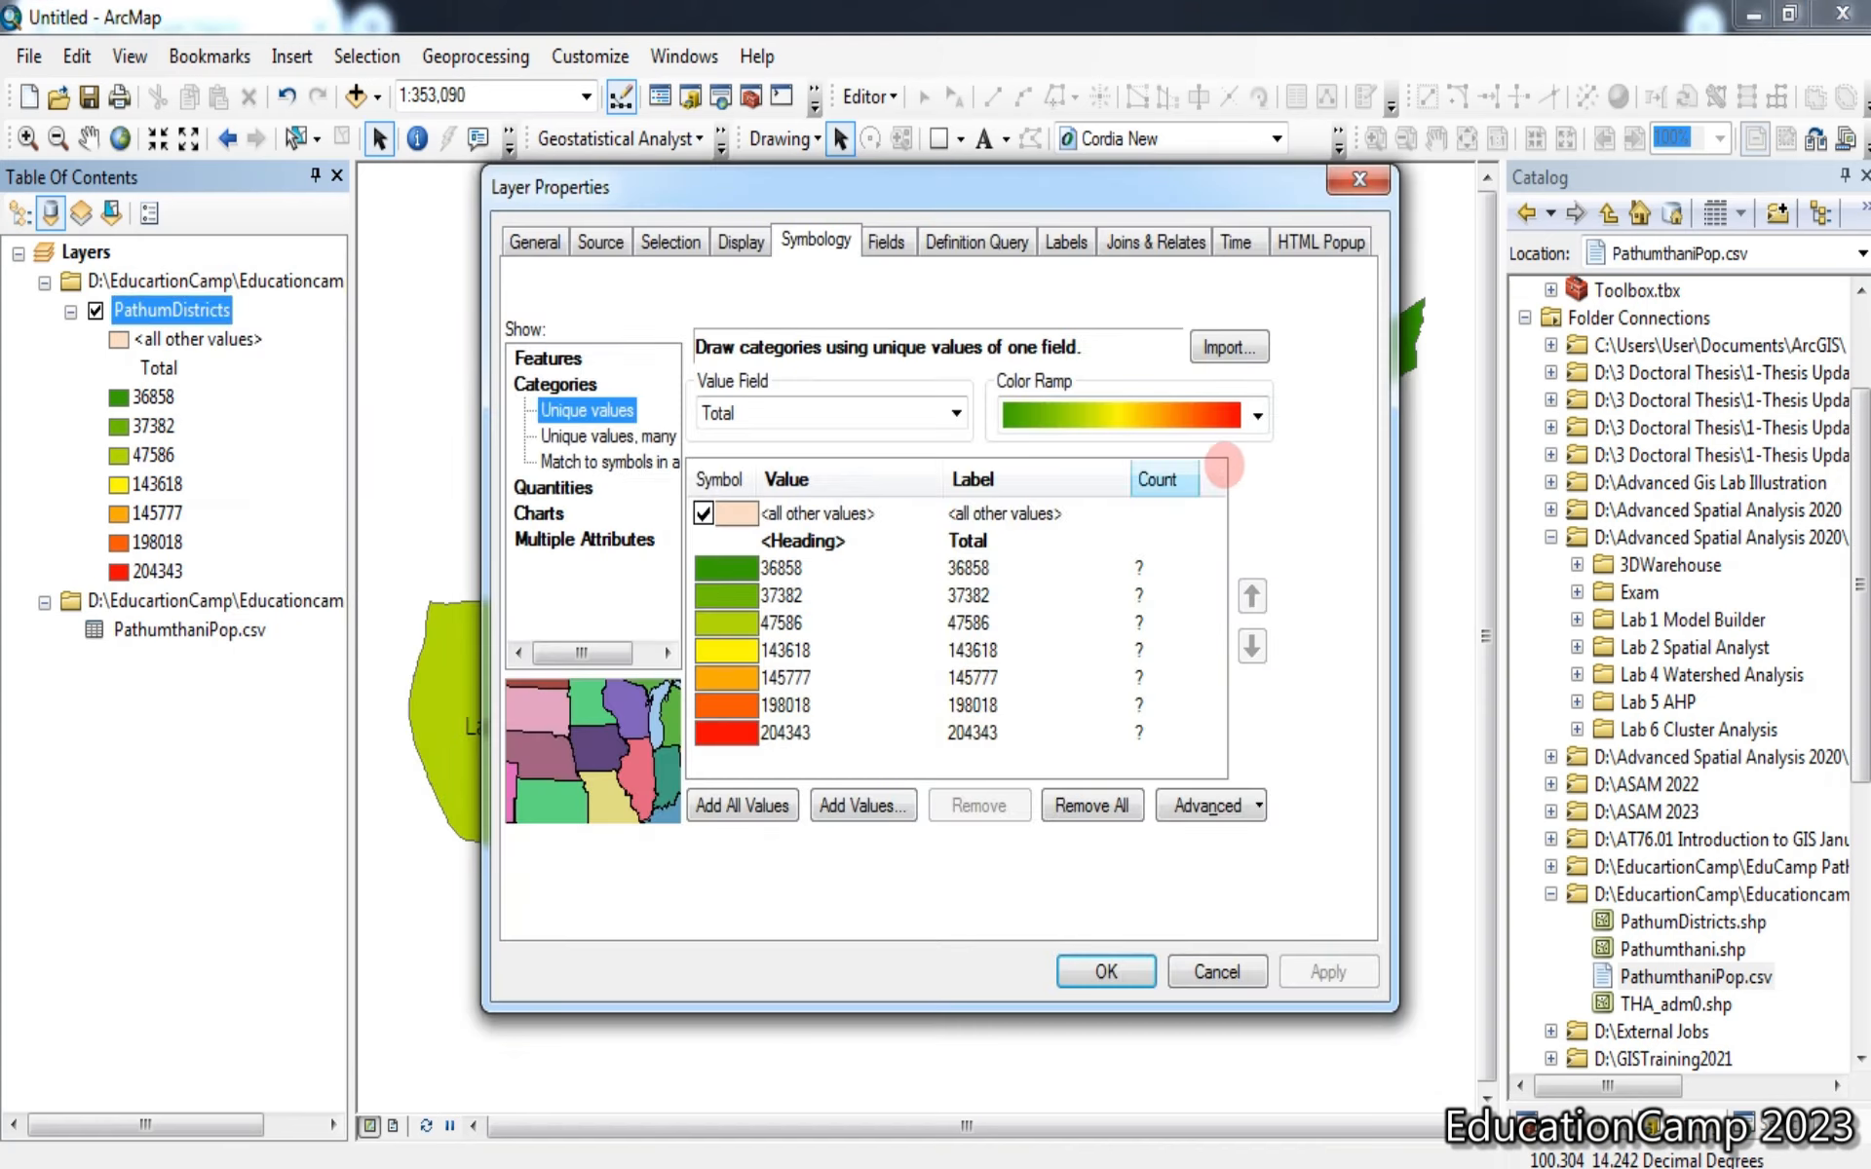
left_click(1257, 416)
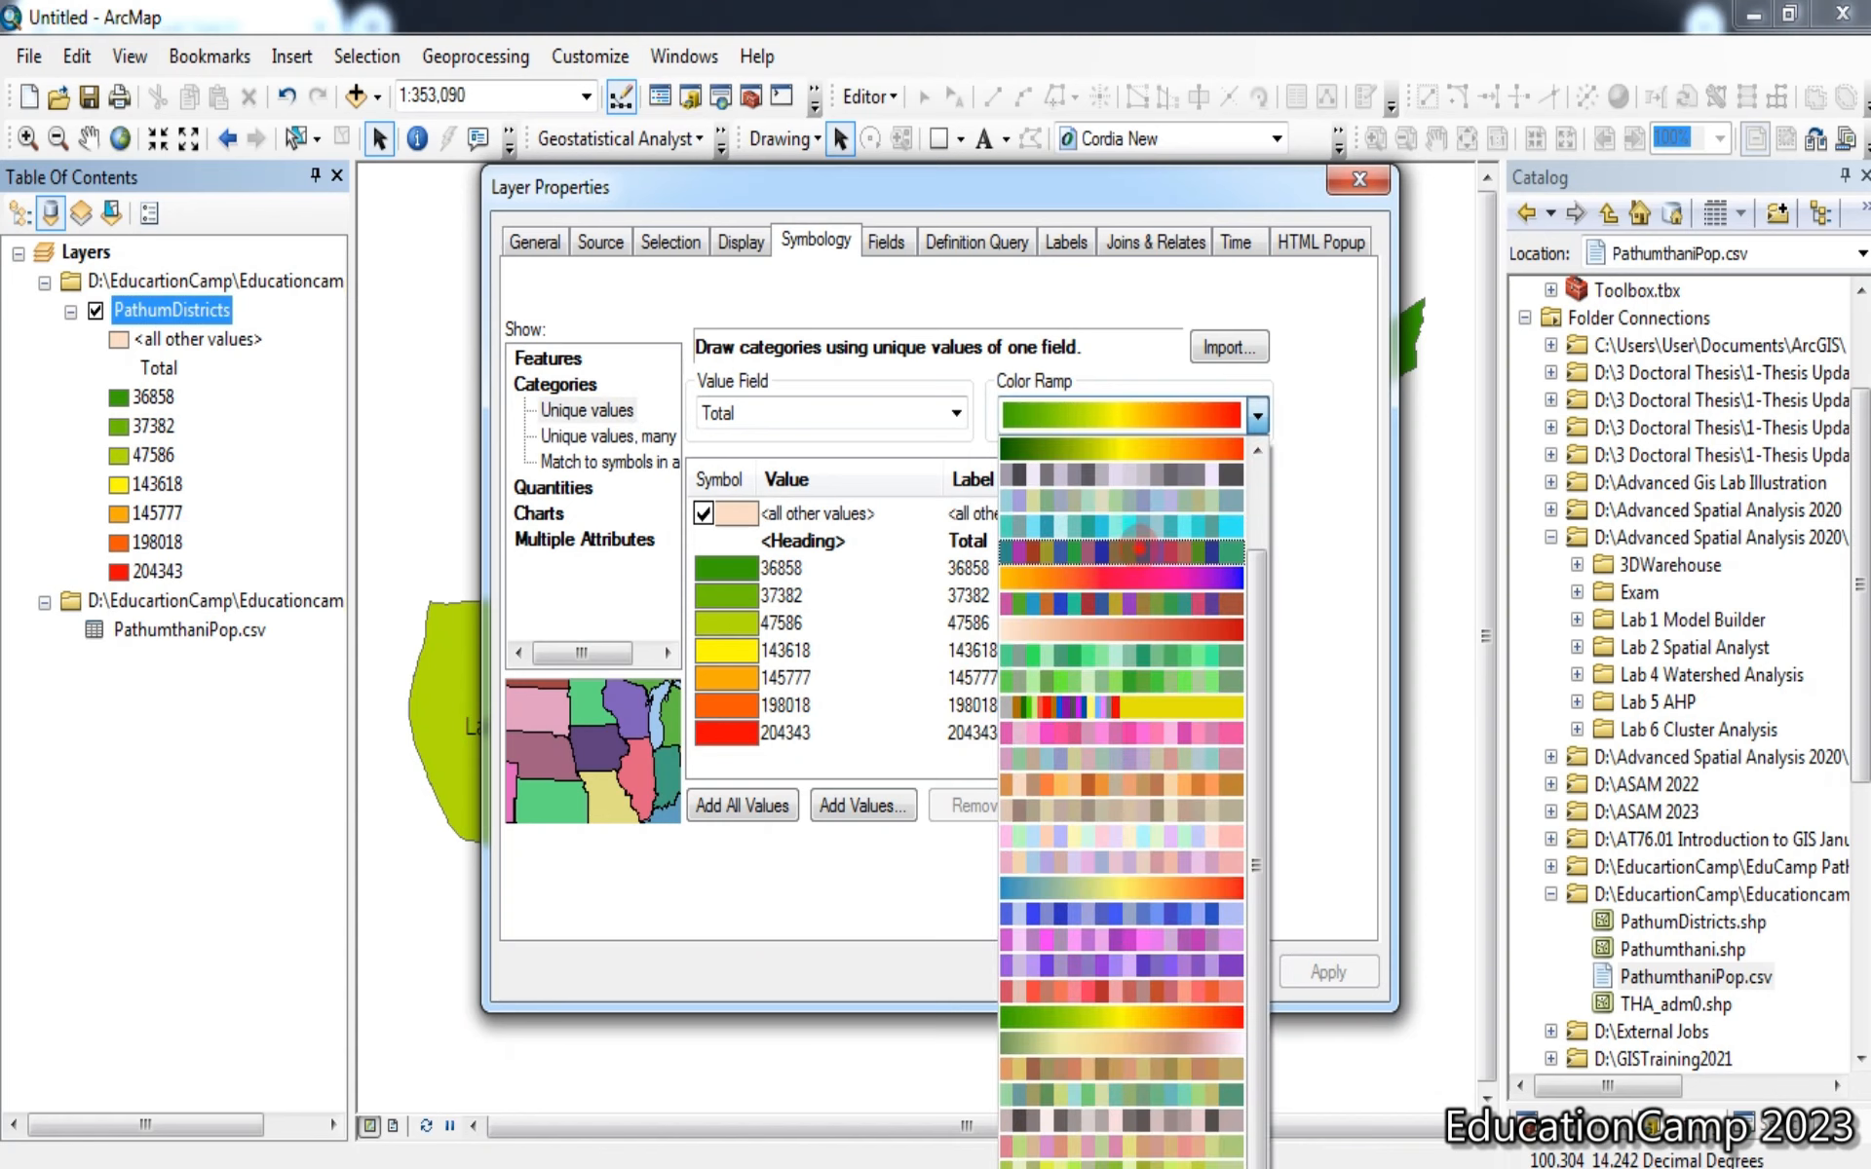
left_click(1110, 882)
left_click(1105, 972)
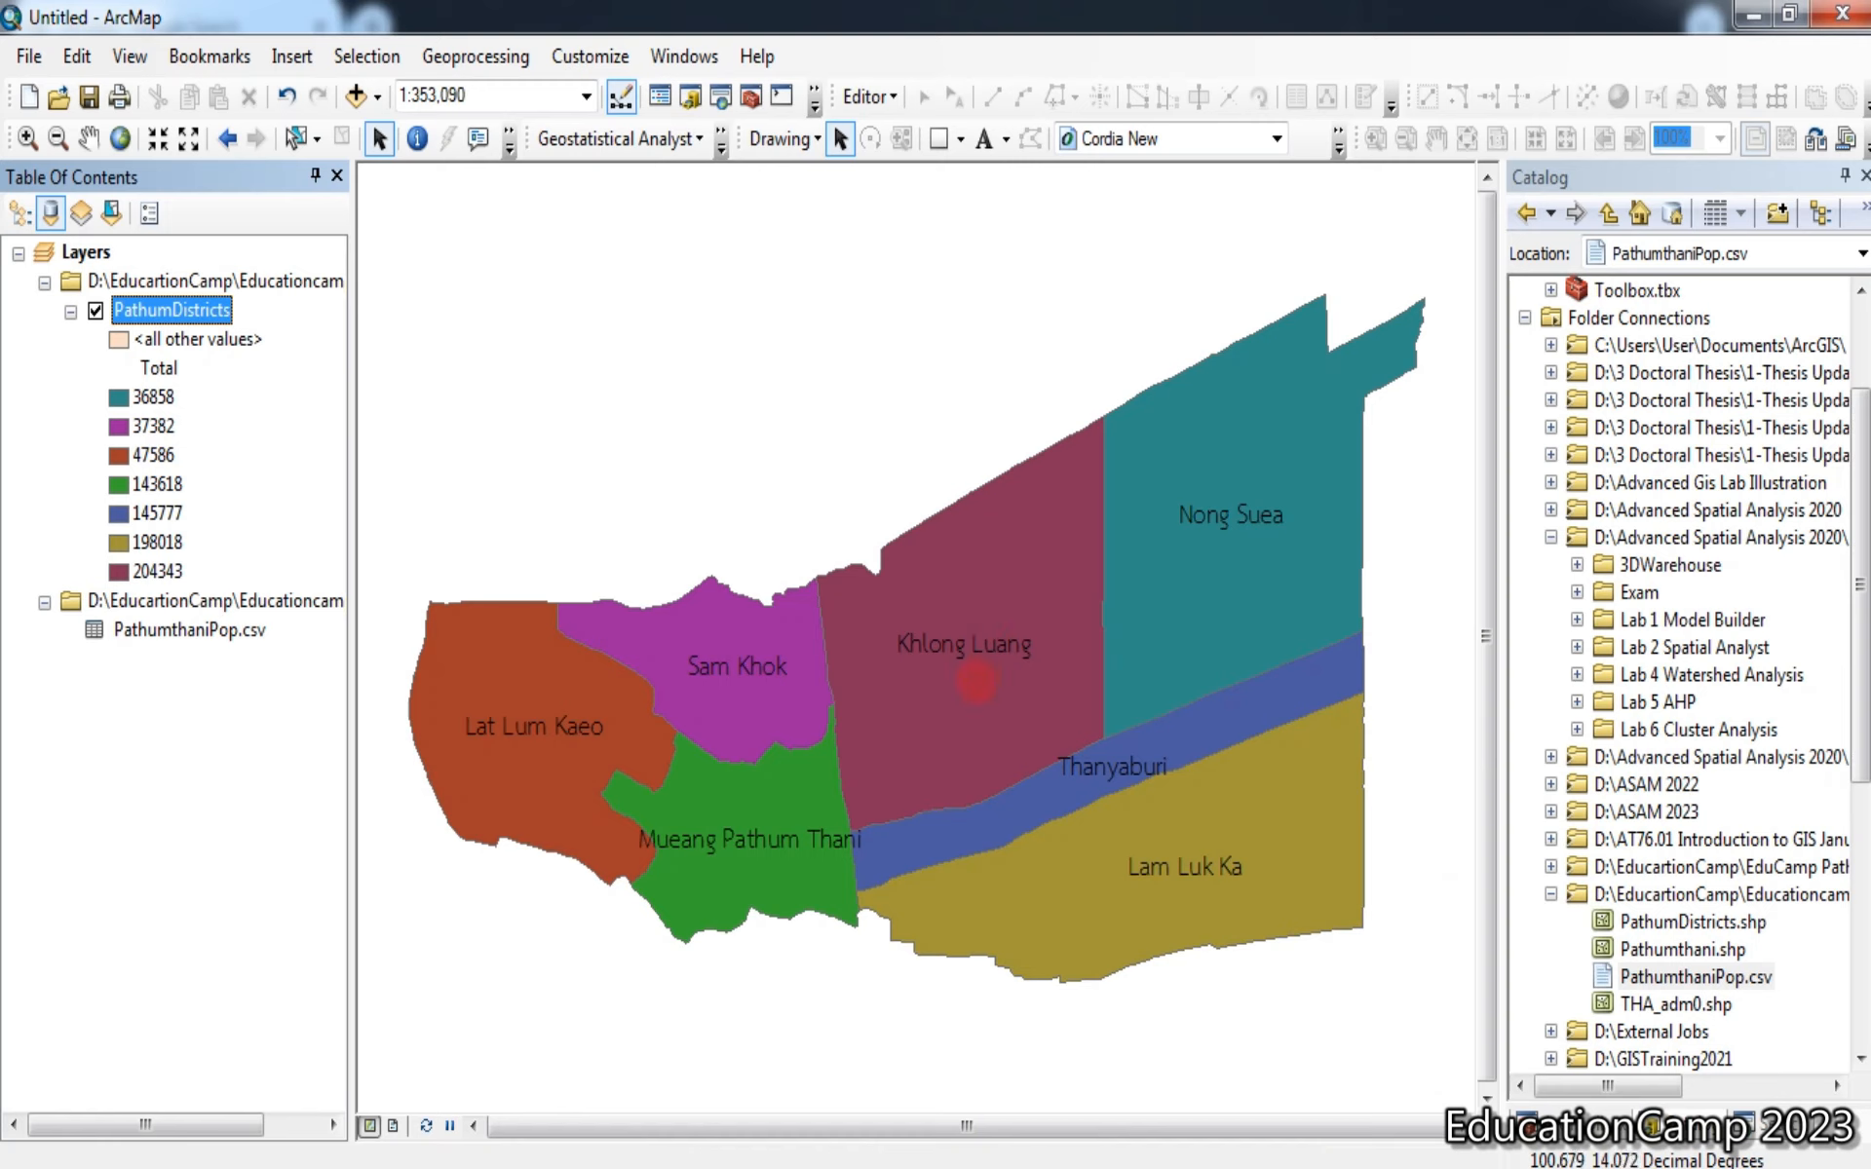
Apply the dark green to yellow to red color ramp to the PathumDistricts layer's Total categories
double_click(171, 310)
left_click(1257, 415)
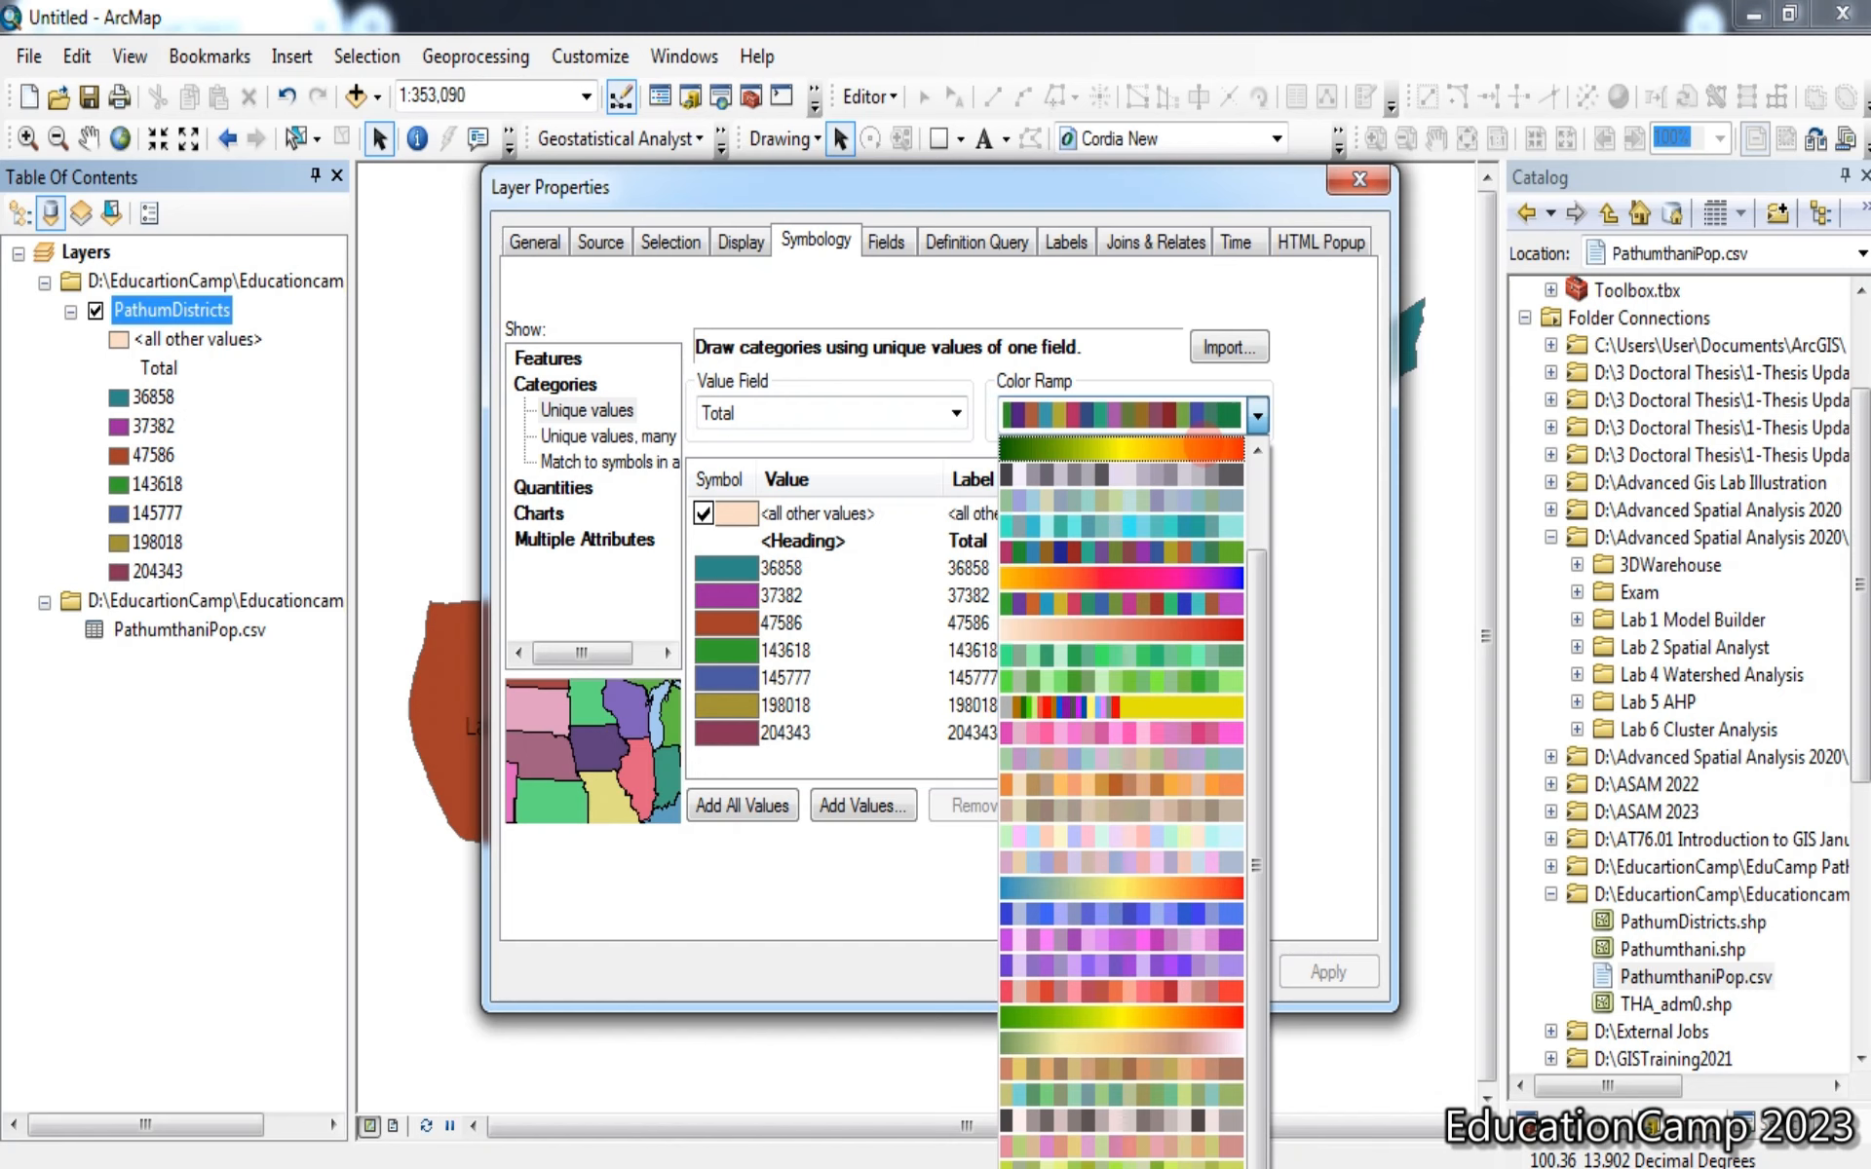
left_click(1206, 449)
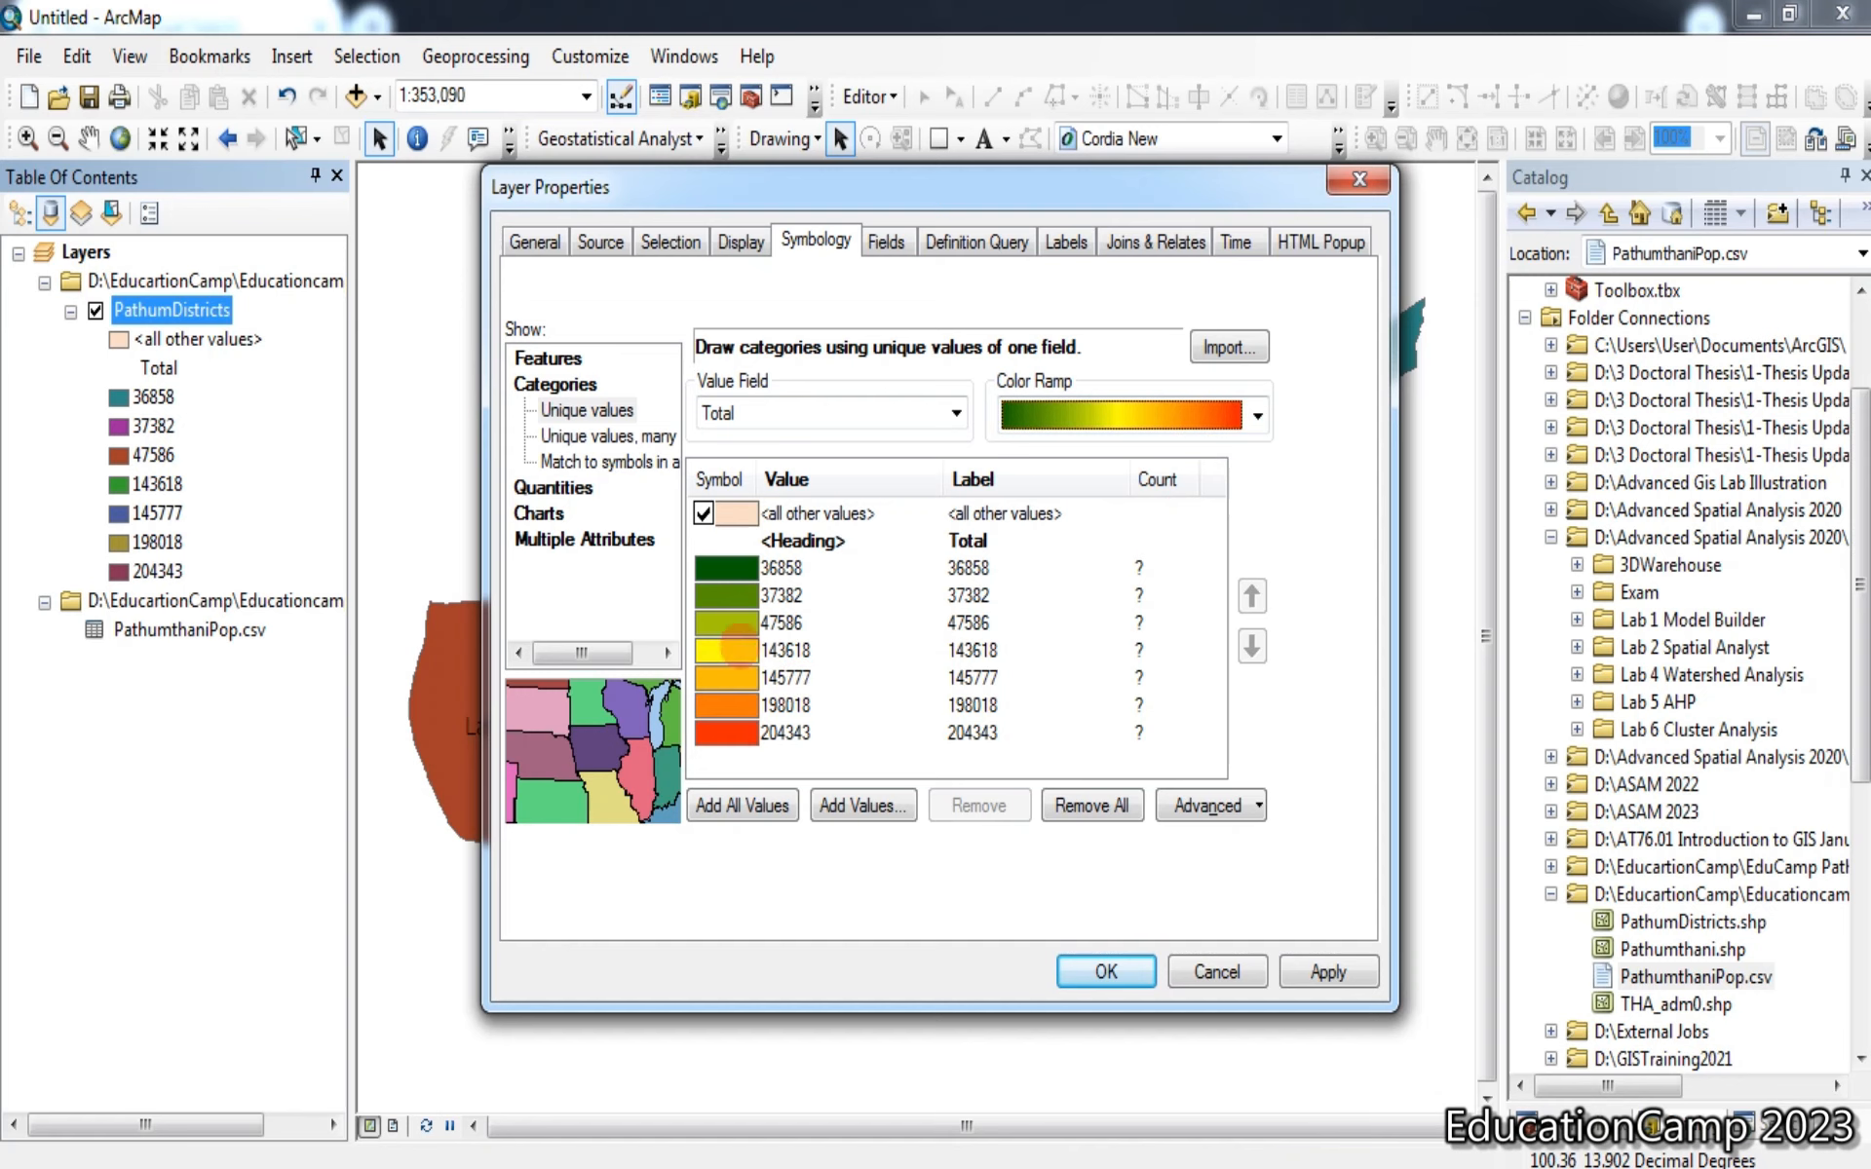
left_click(1104, 972)
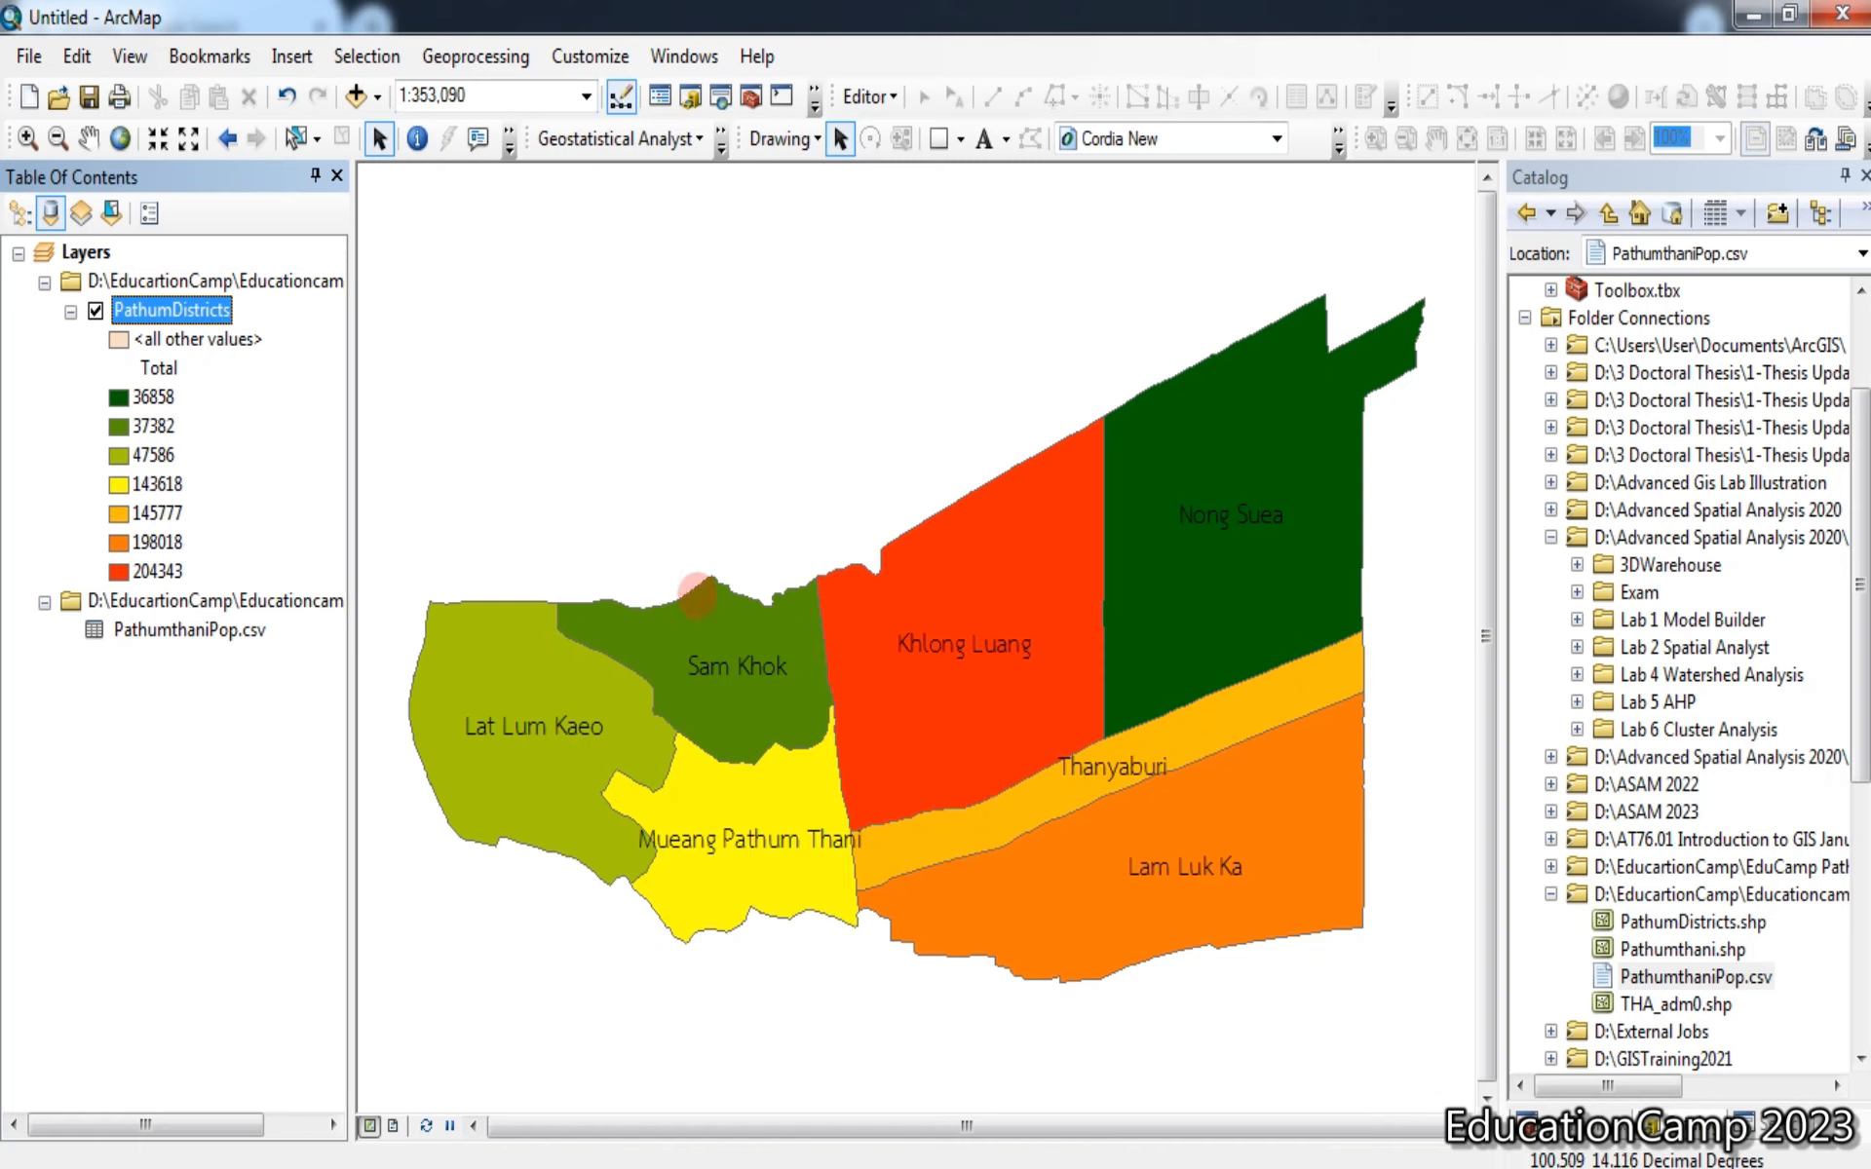
Open the PathumDistricts attribute table to examine the population density column PopDen, and close the table
right_click(195, 308)
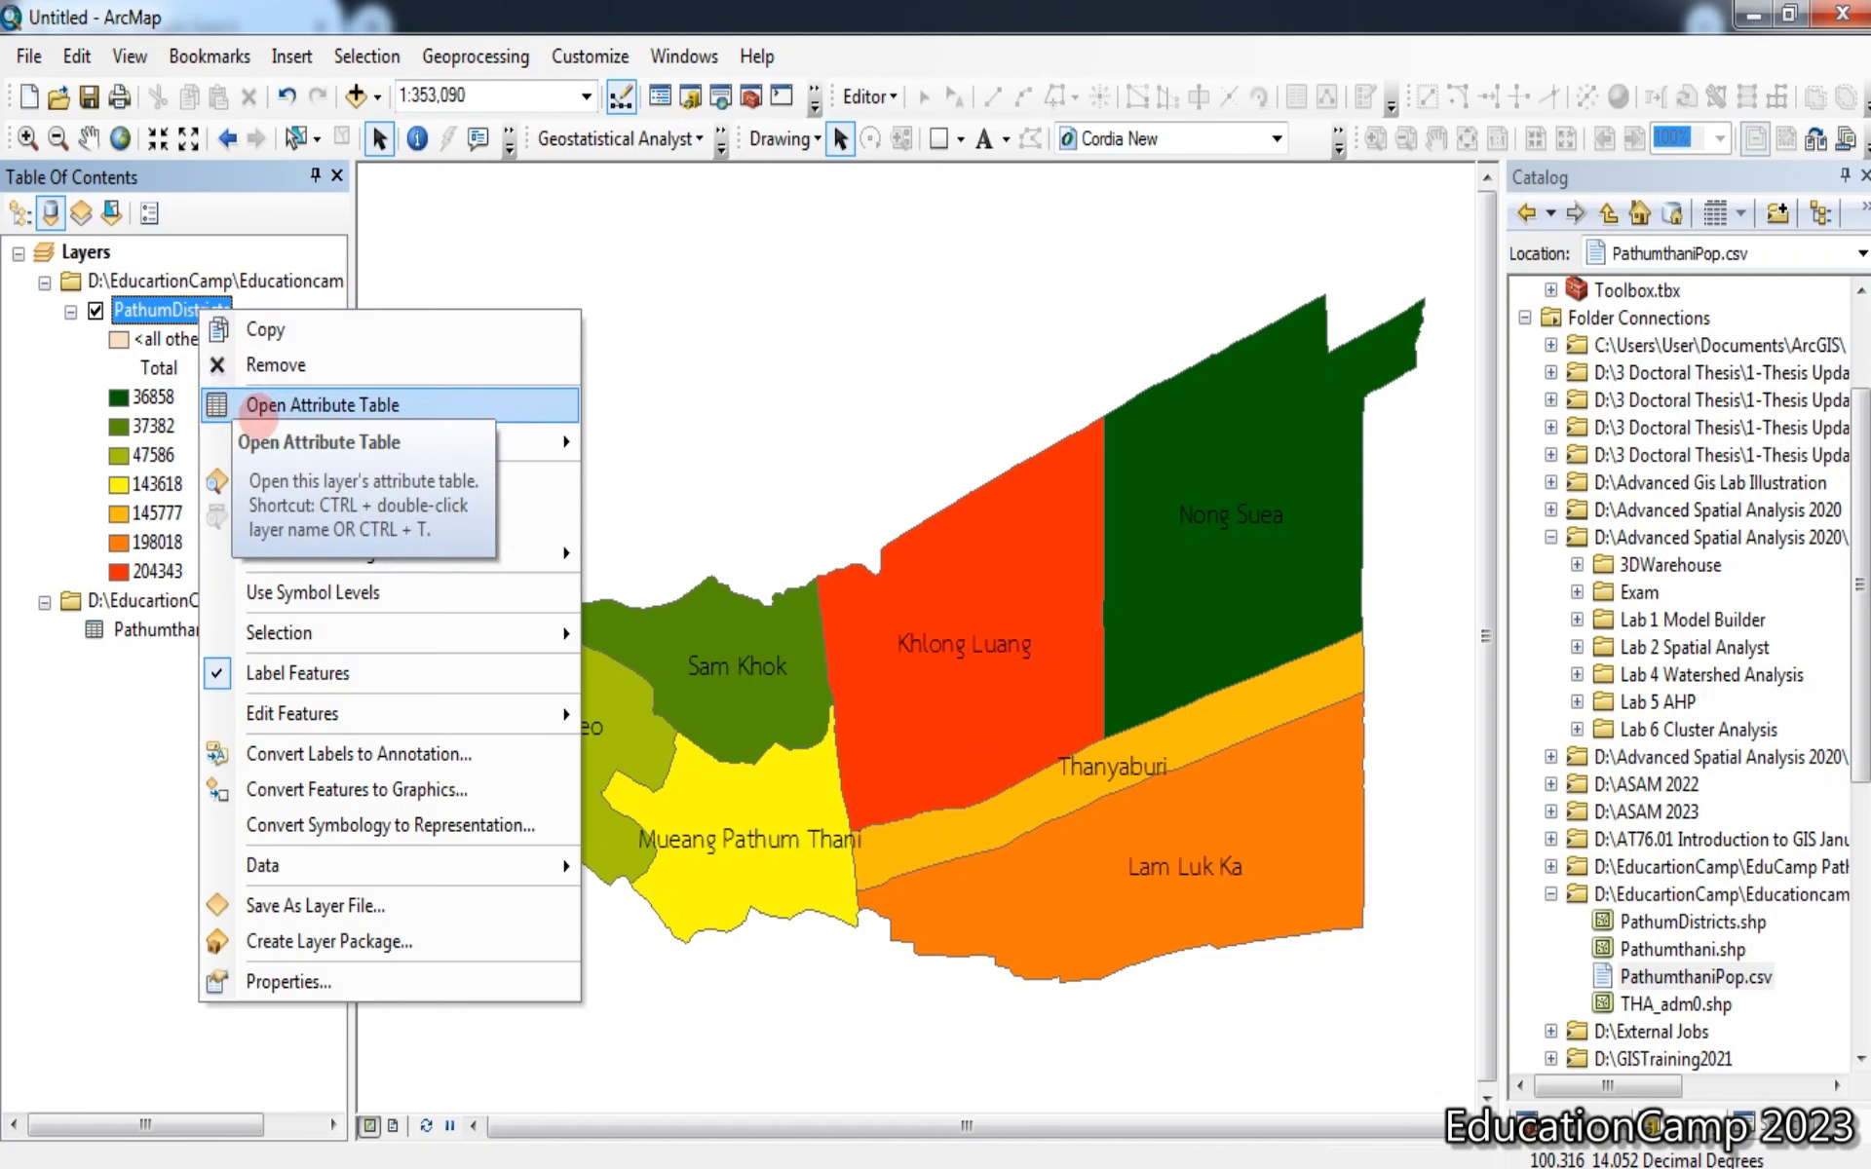
left_click(263, 405)
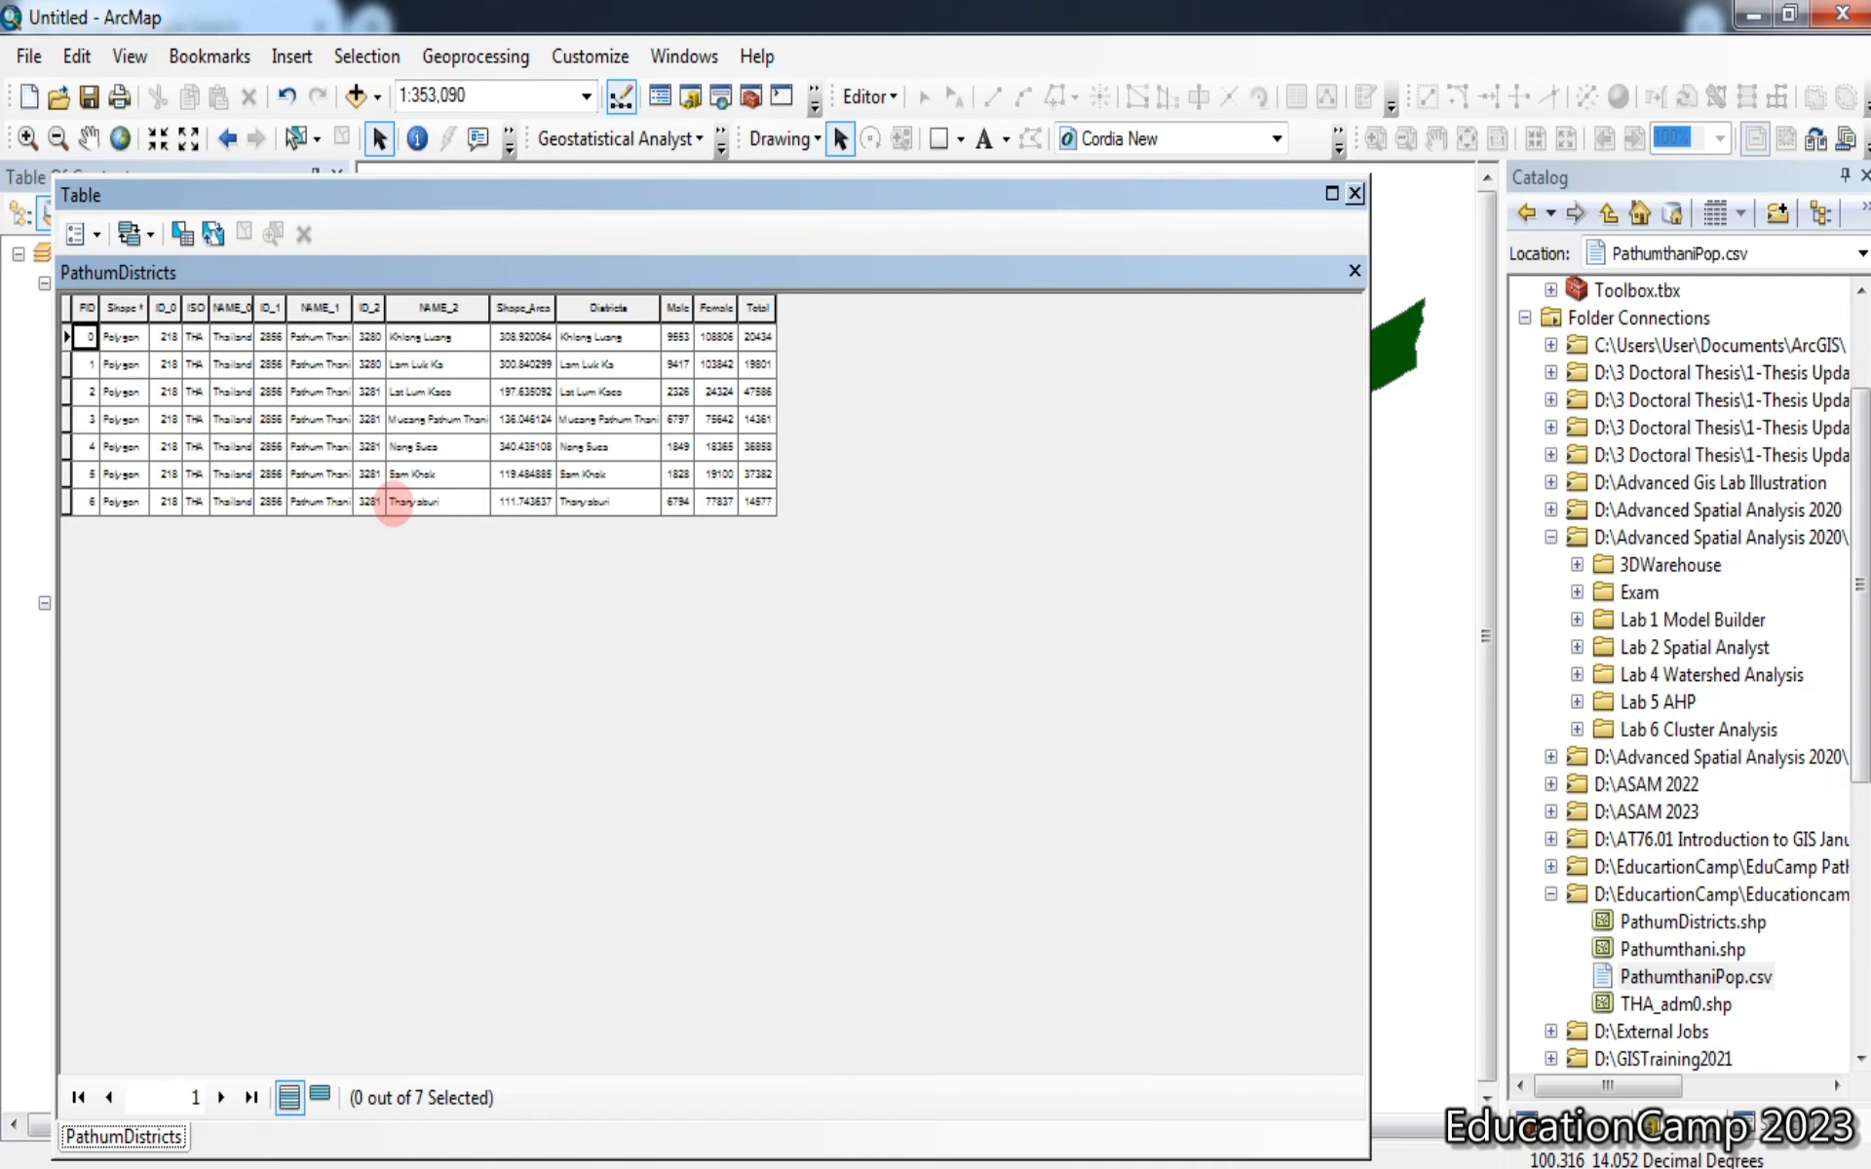
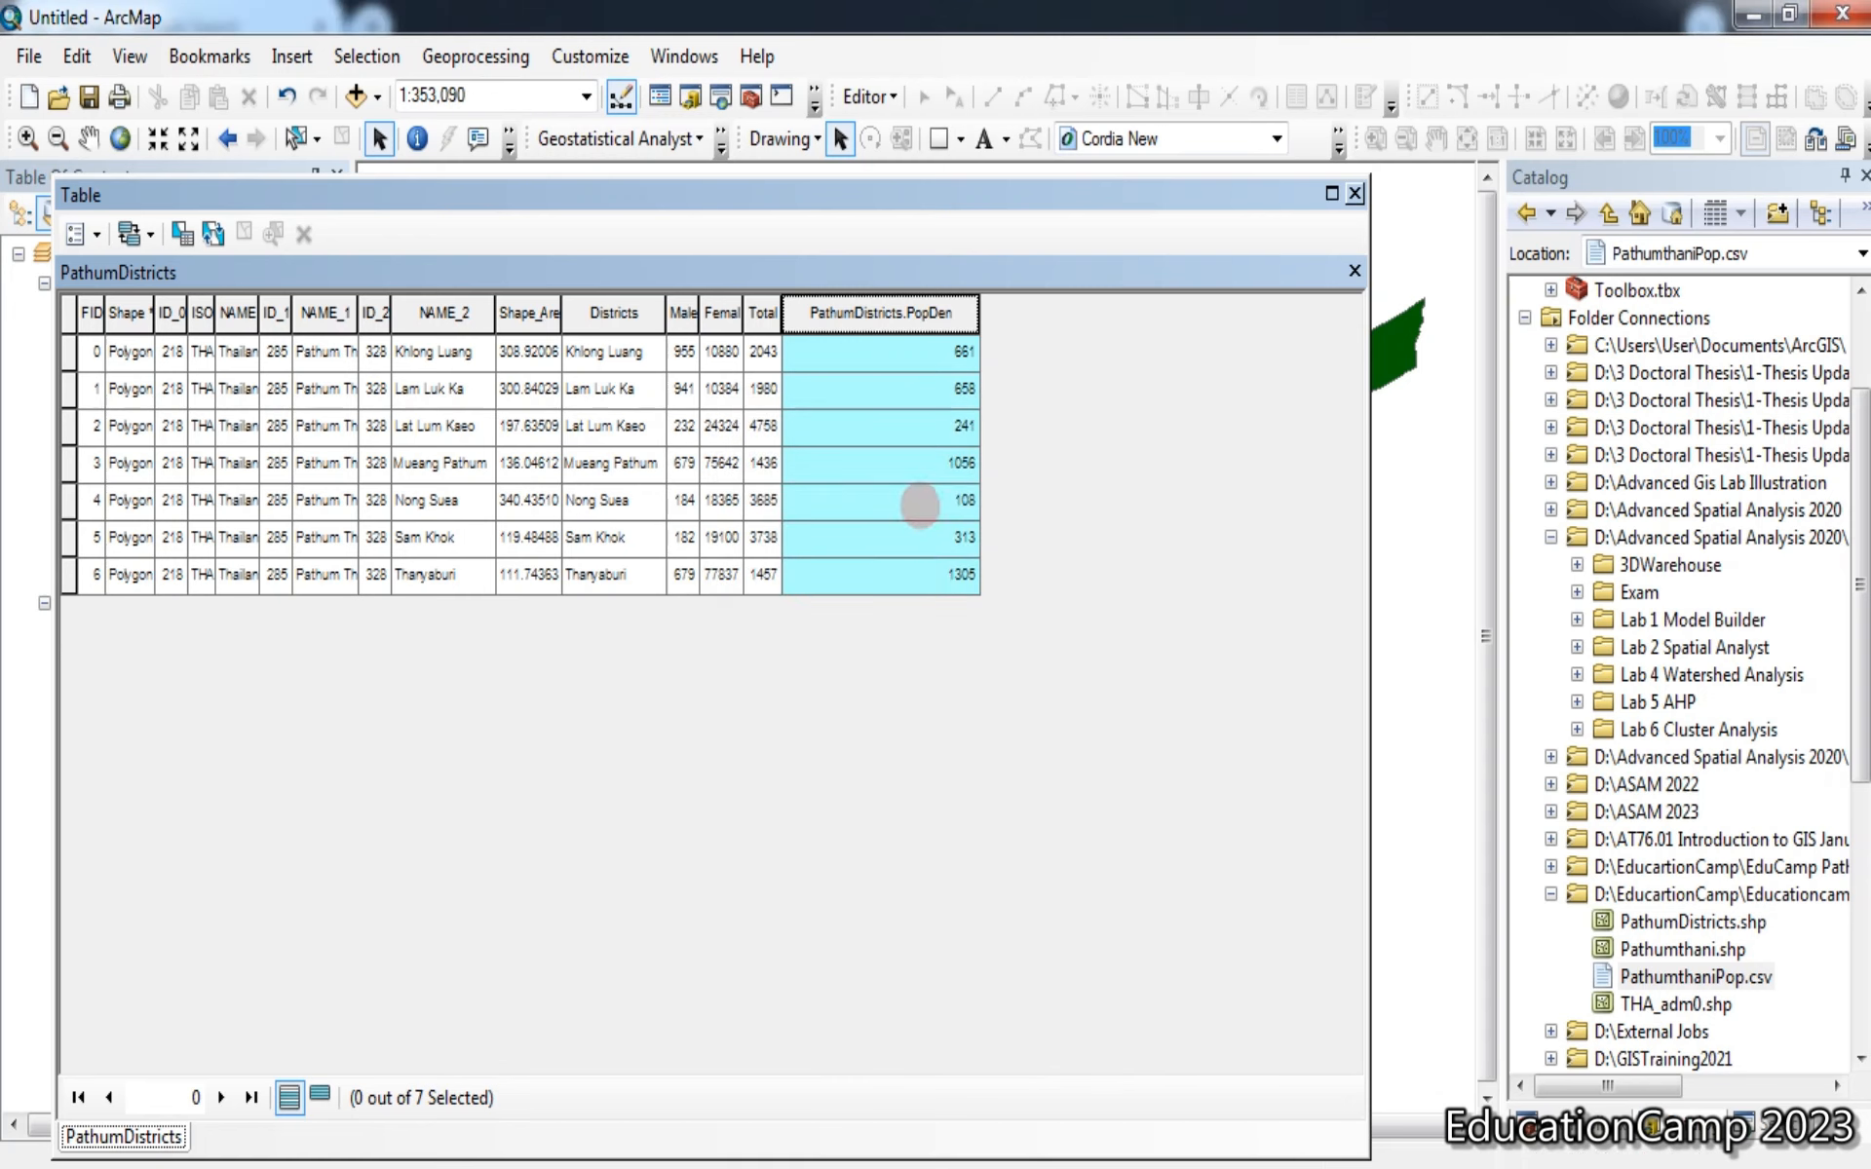
left_click(1354, 194)
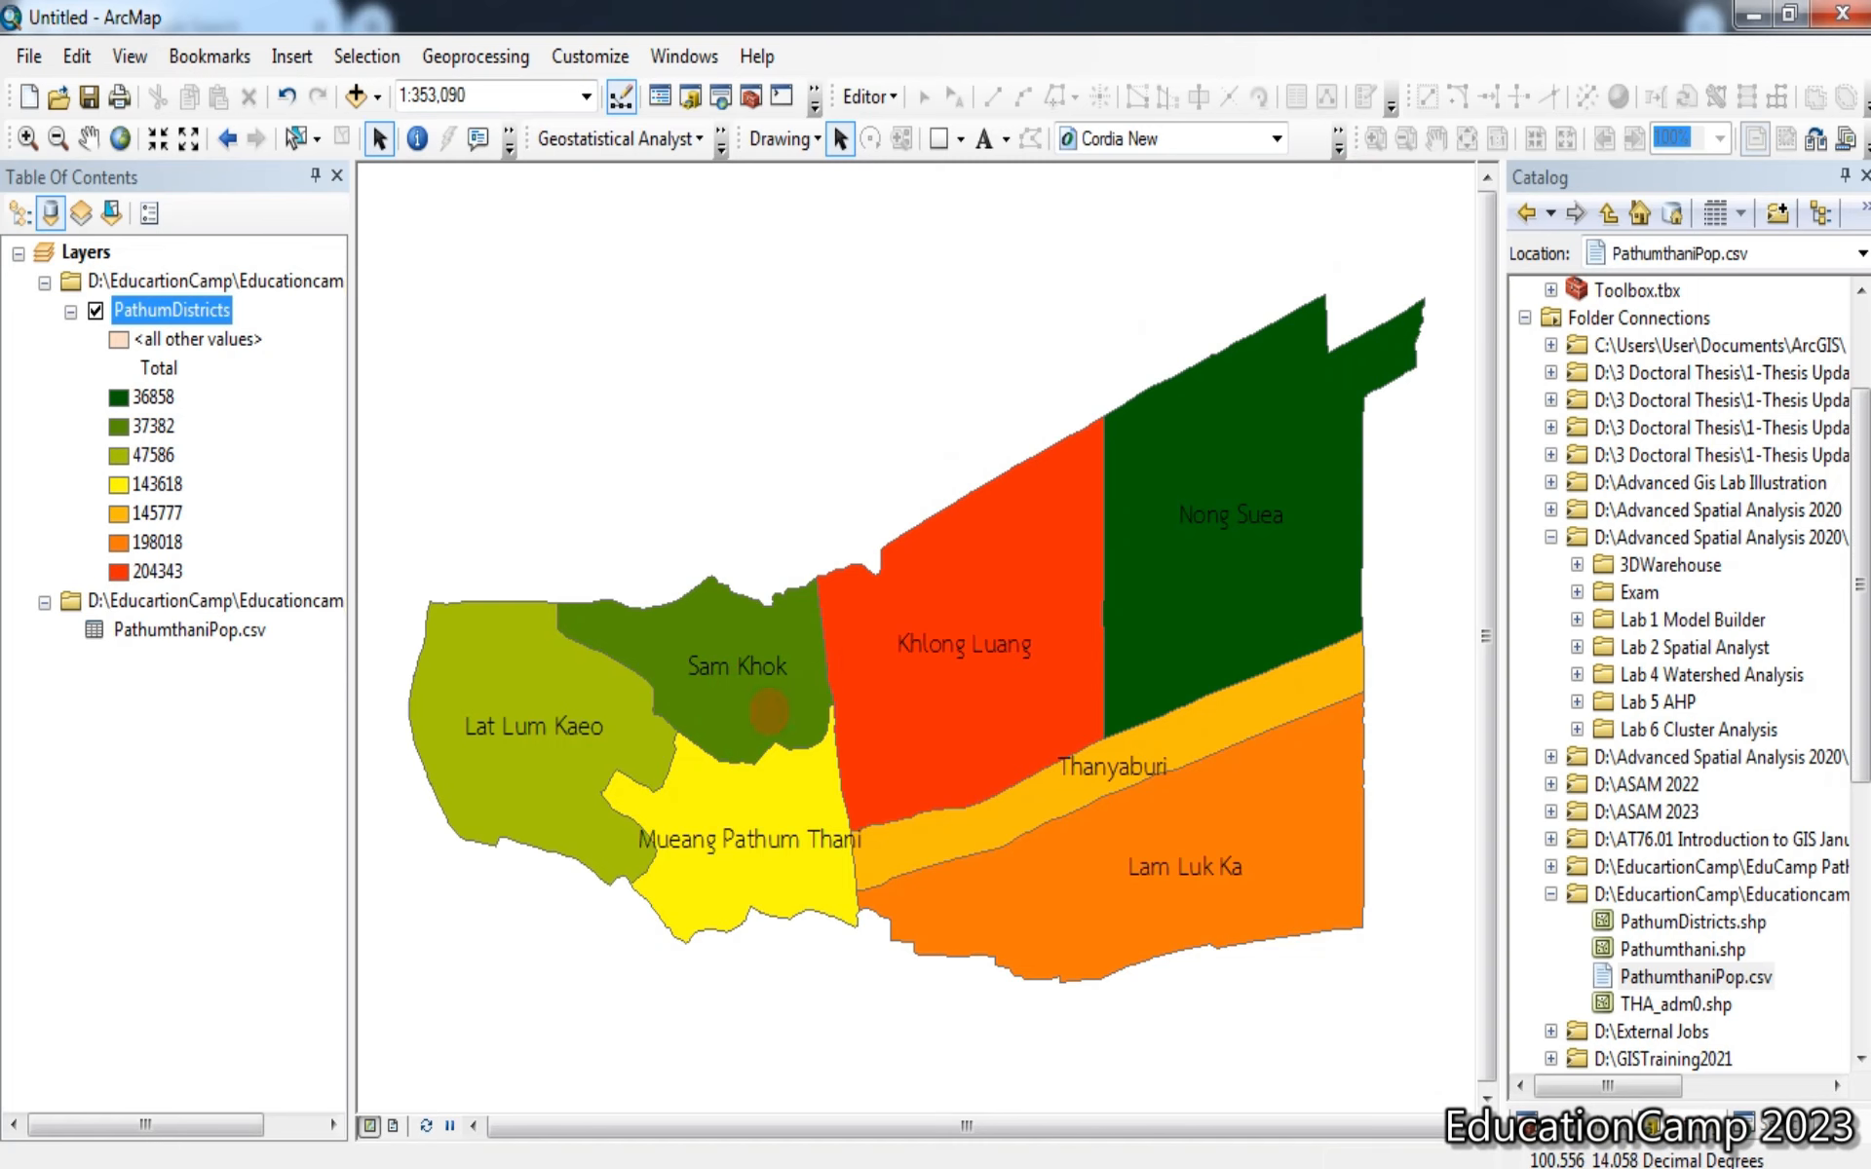
Symbolize PathumDistricts by unique values of PathumDistricts.PopDen, adding all values with the dark green to yellow to red color ramp
right_click(181, 308)
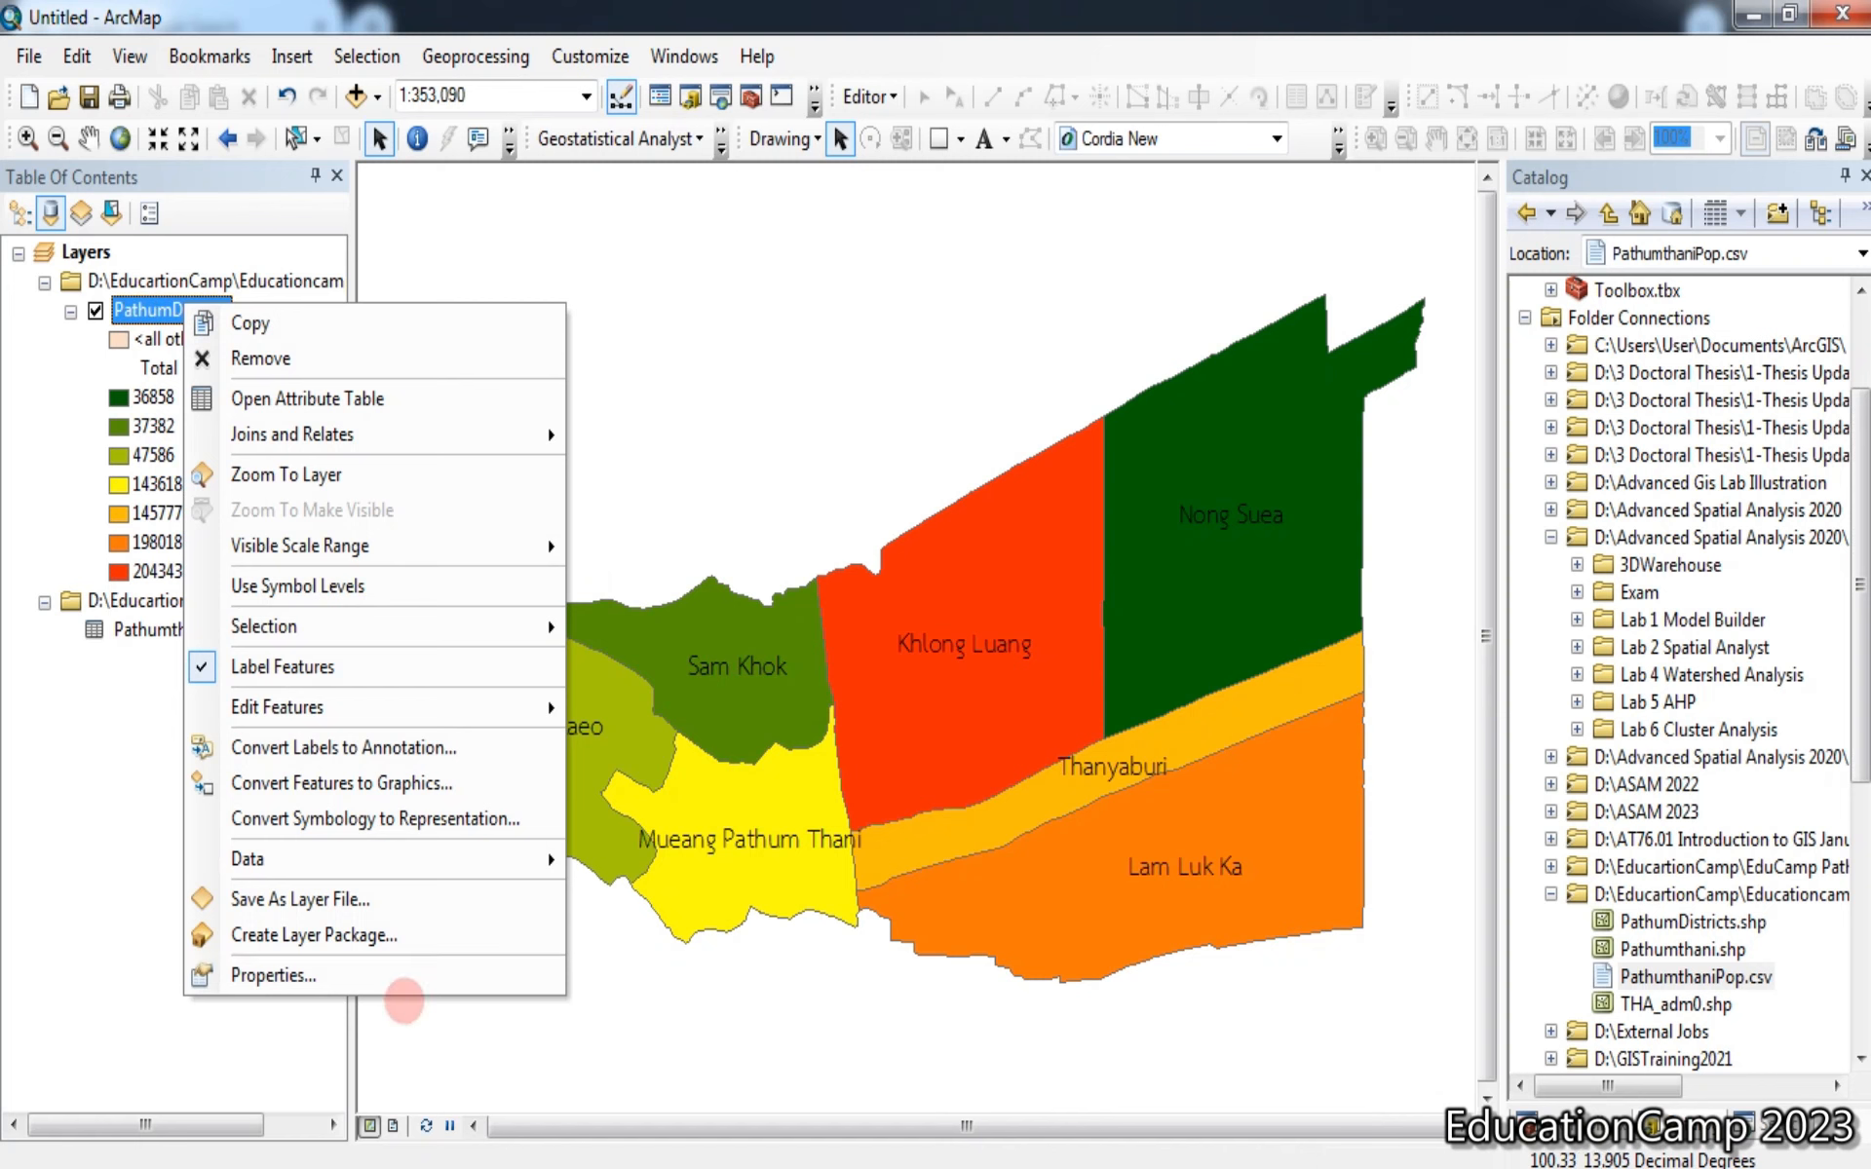
left_click(390, 975)
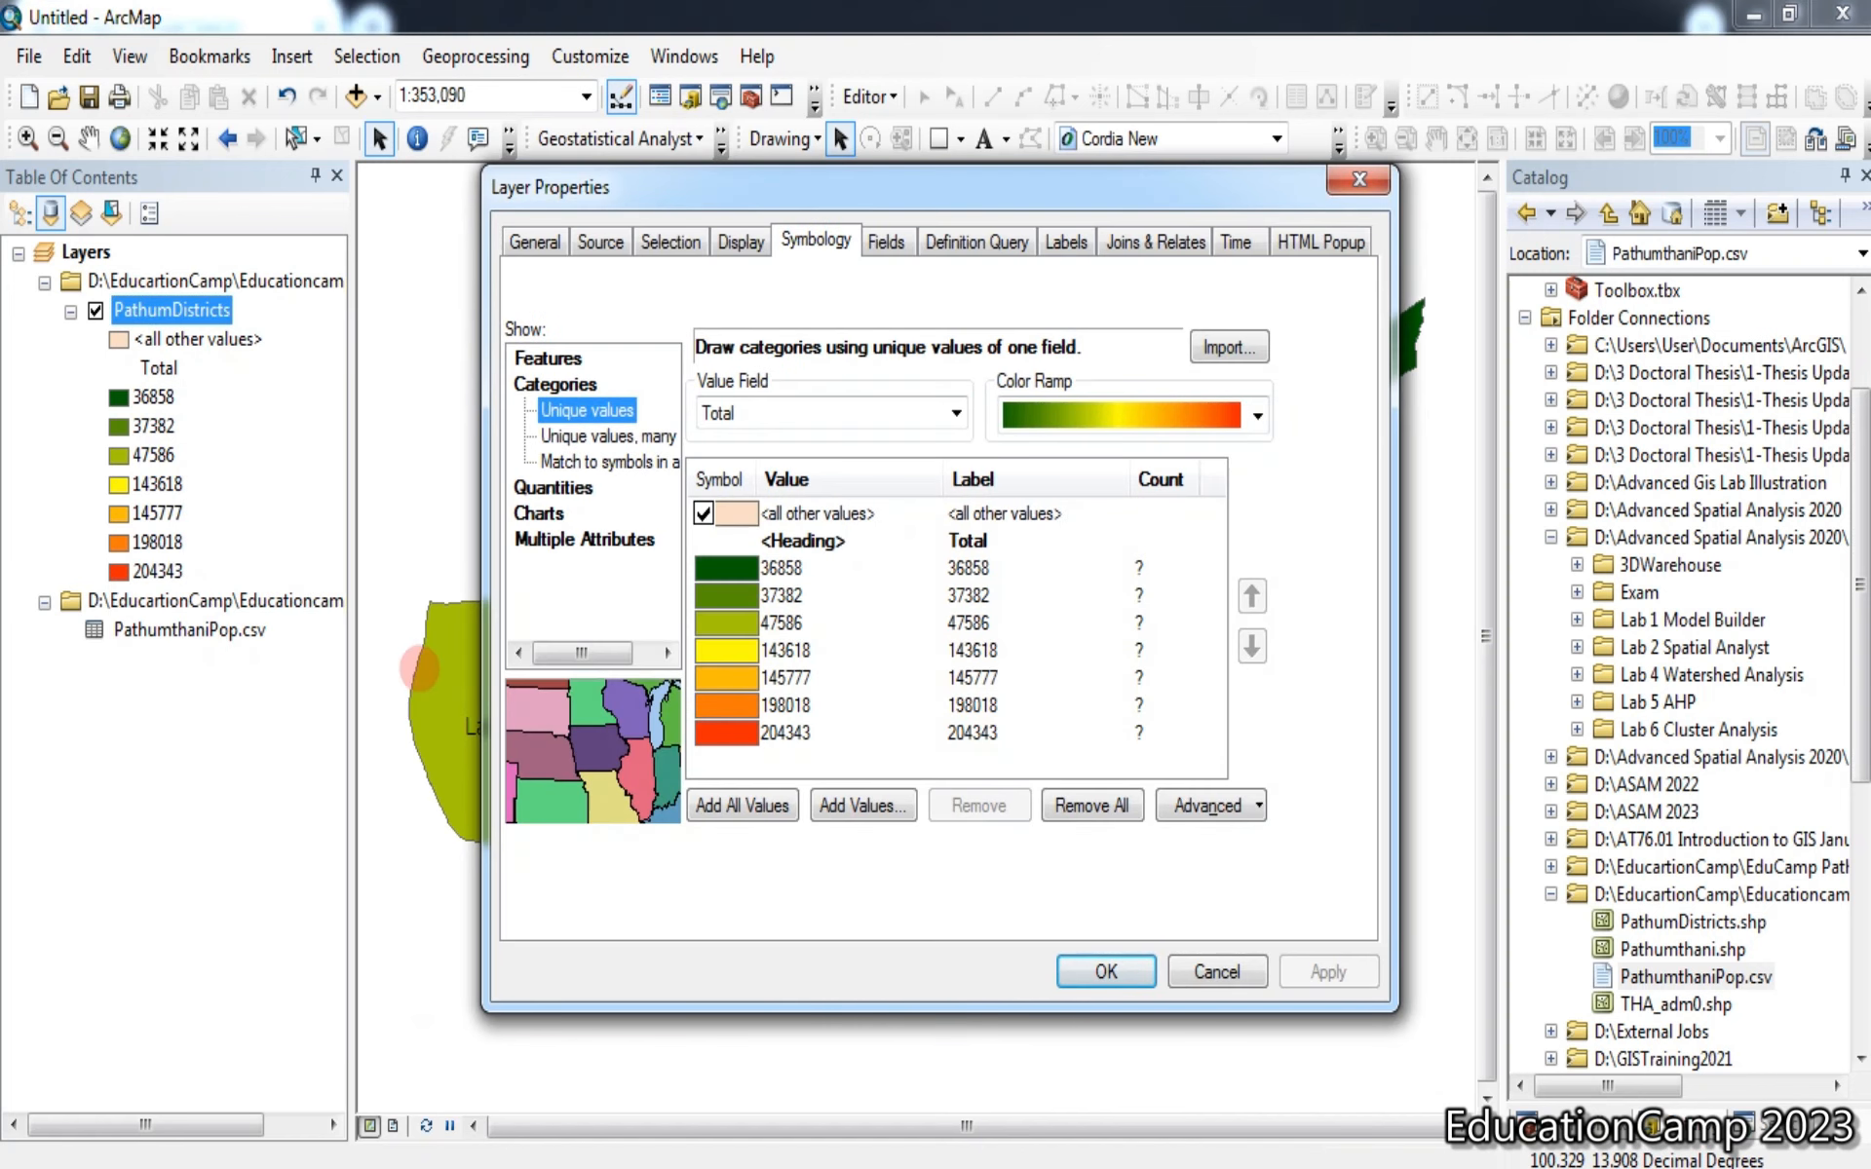
left_click(956, 414)
left_click(780, 605)
left_click(777, 804)
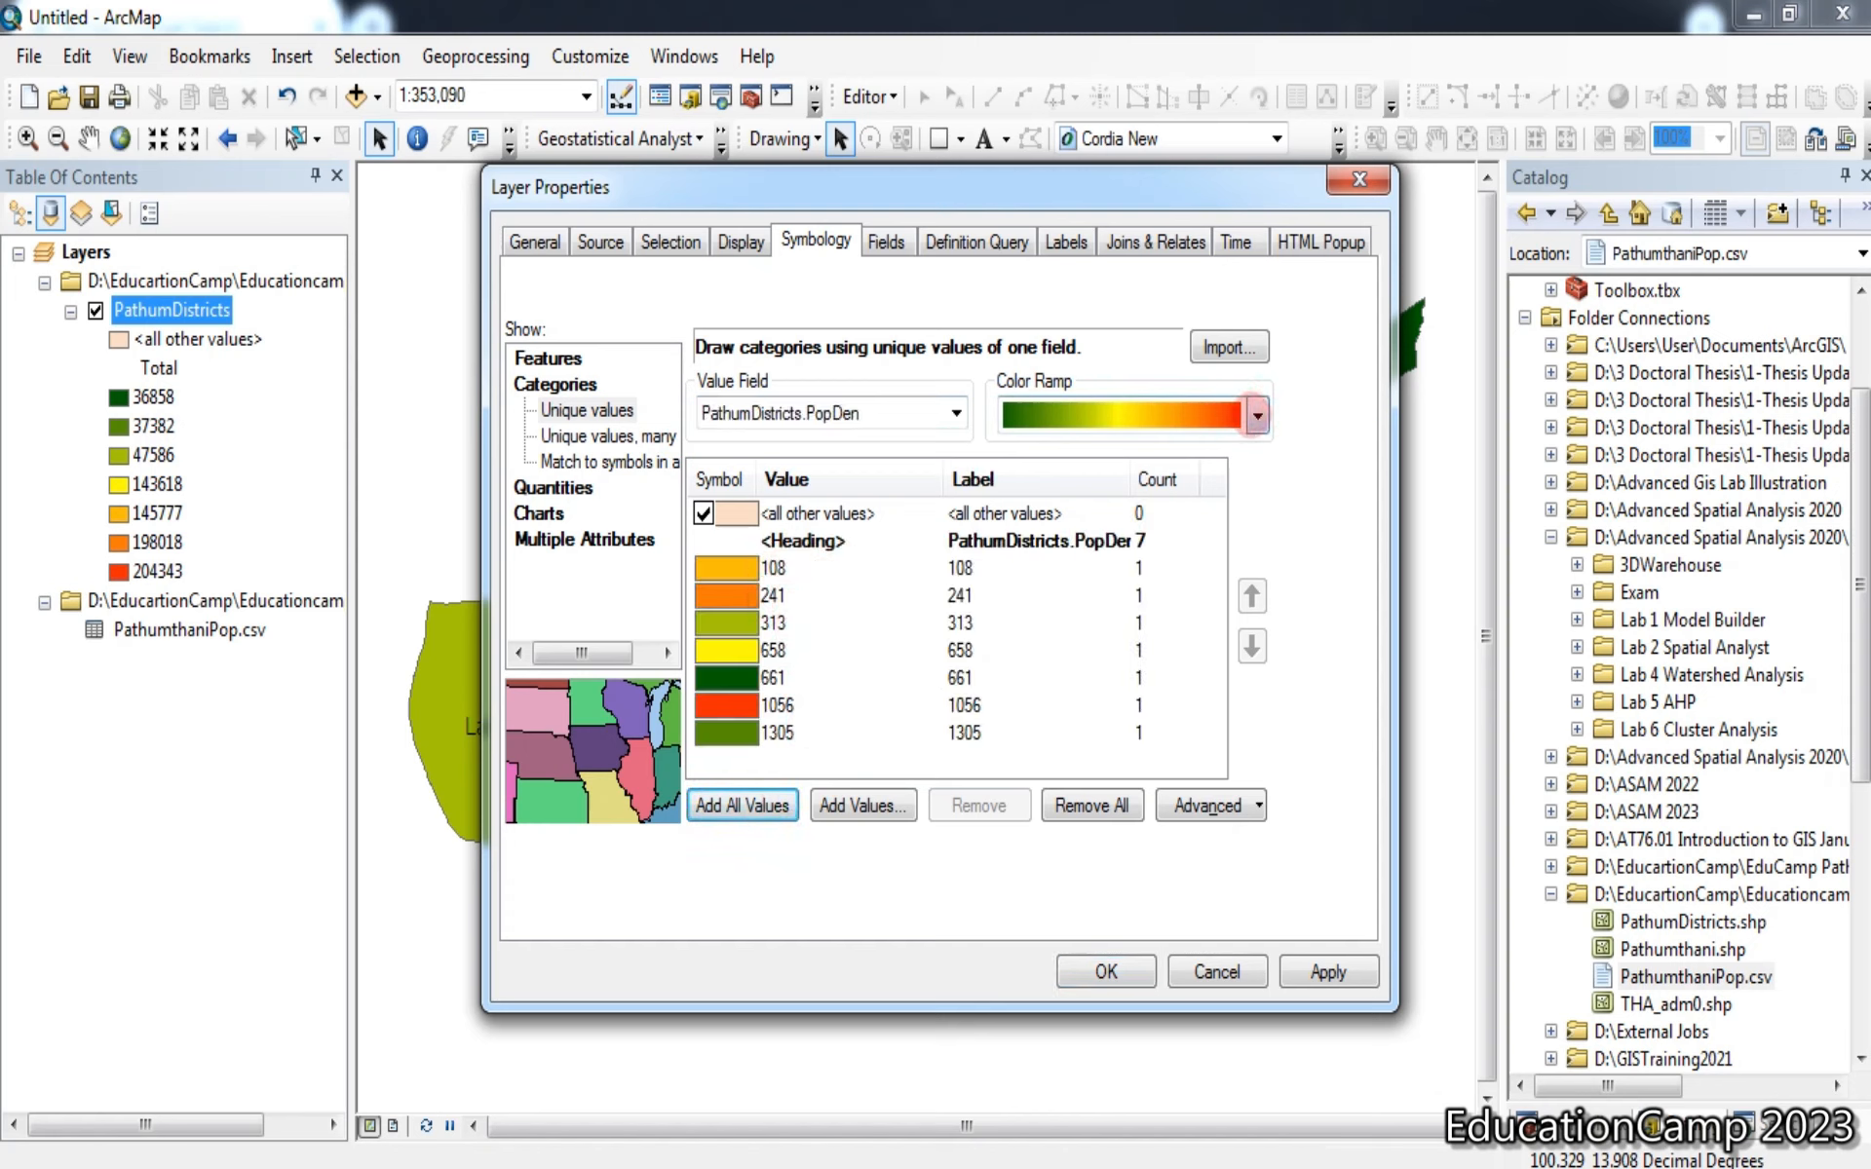
left_click(1257, 414)
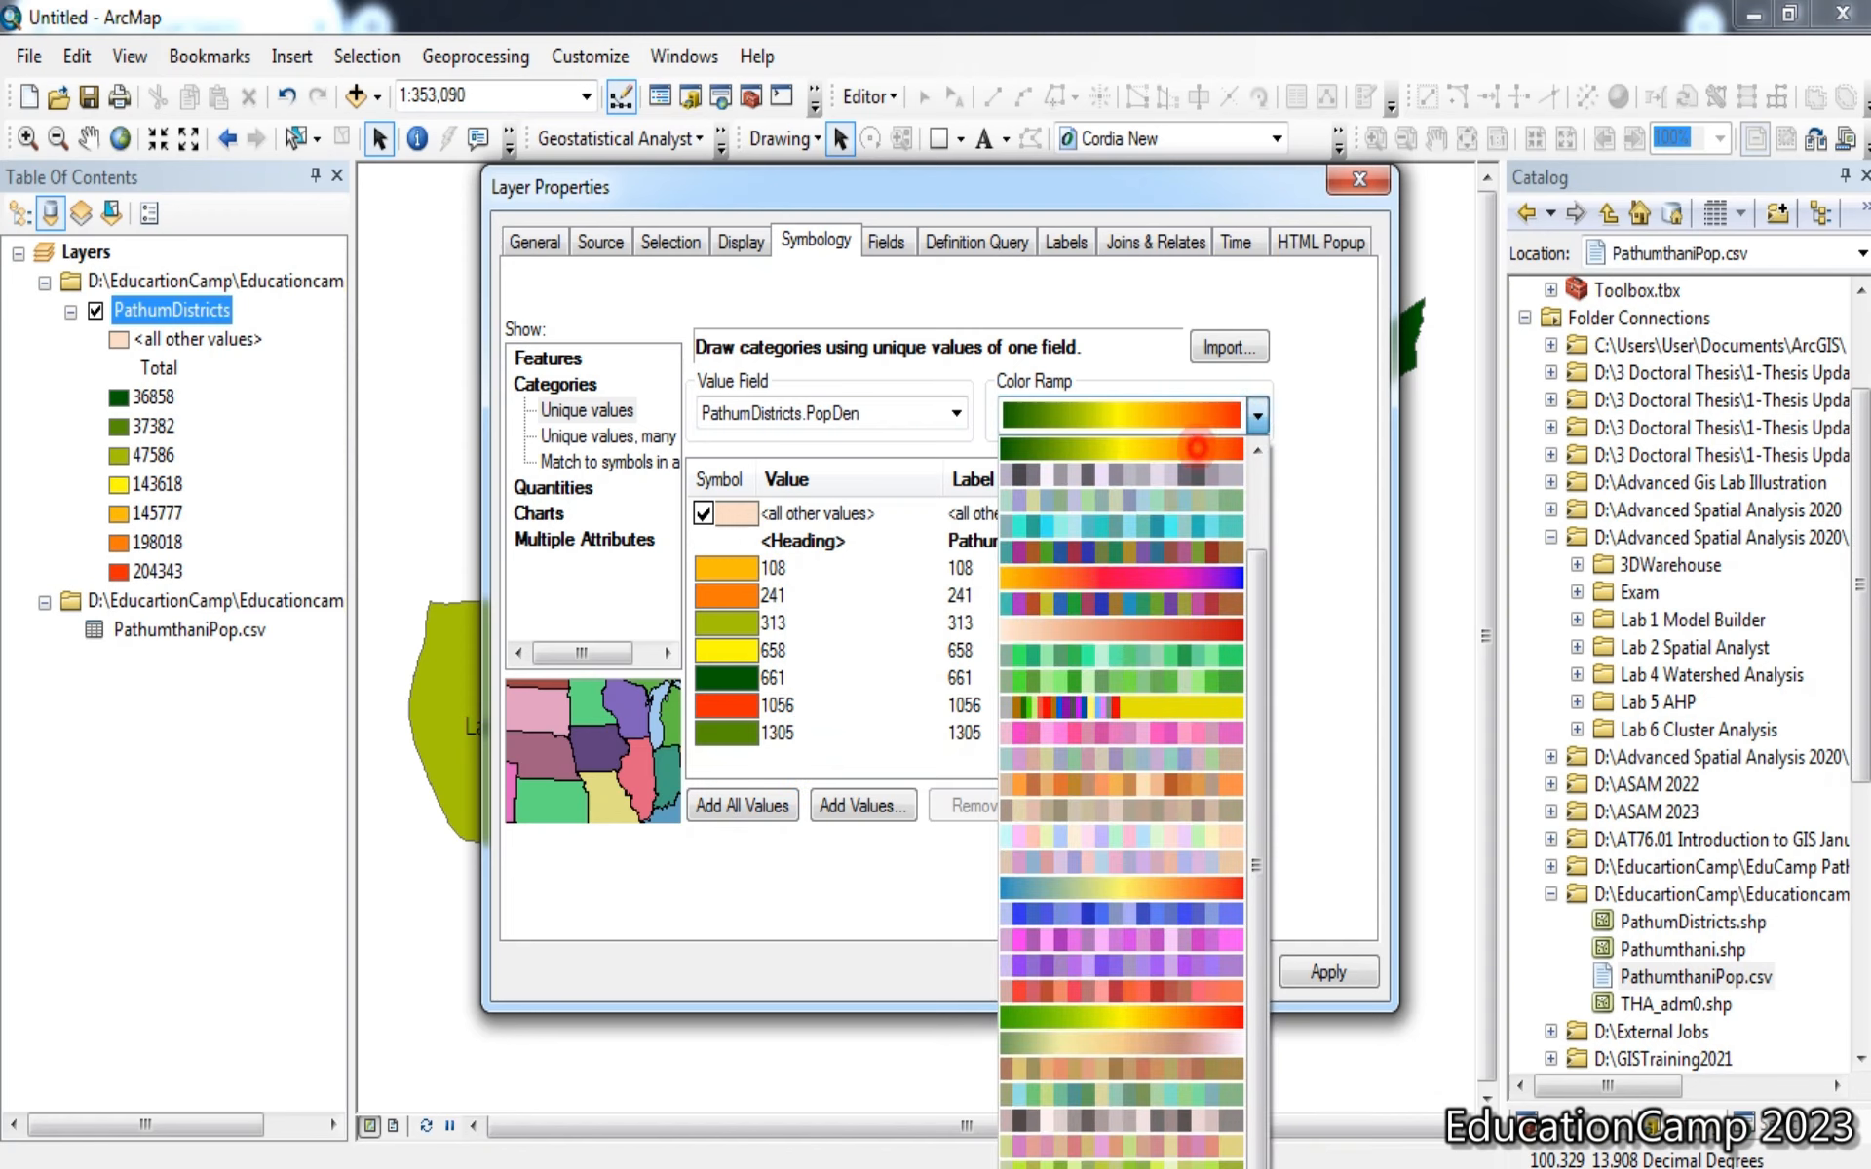
left_click(1194, 438)
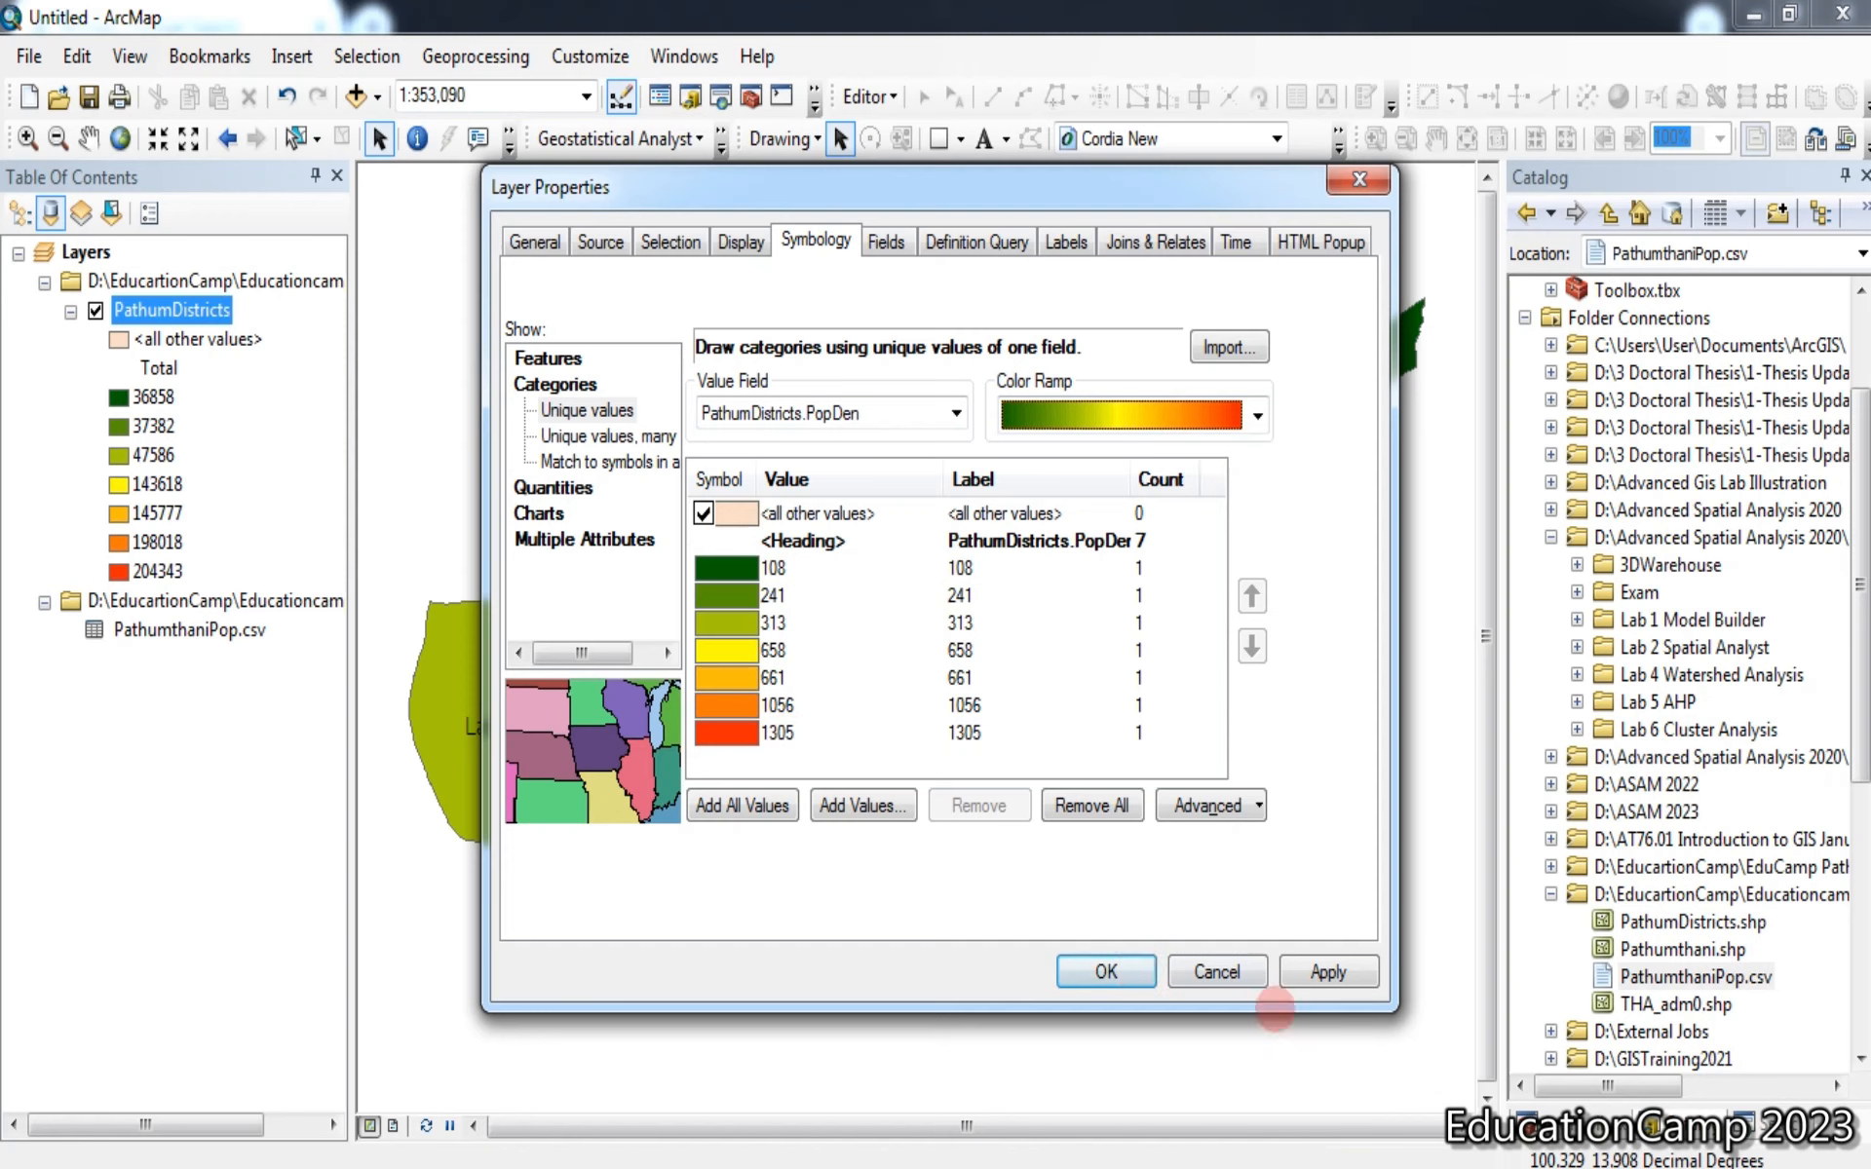
left_click(1106, 972)
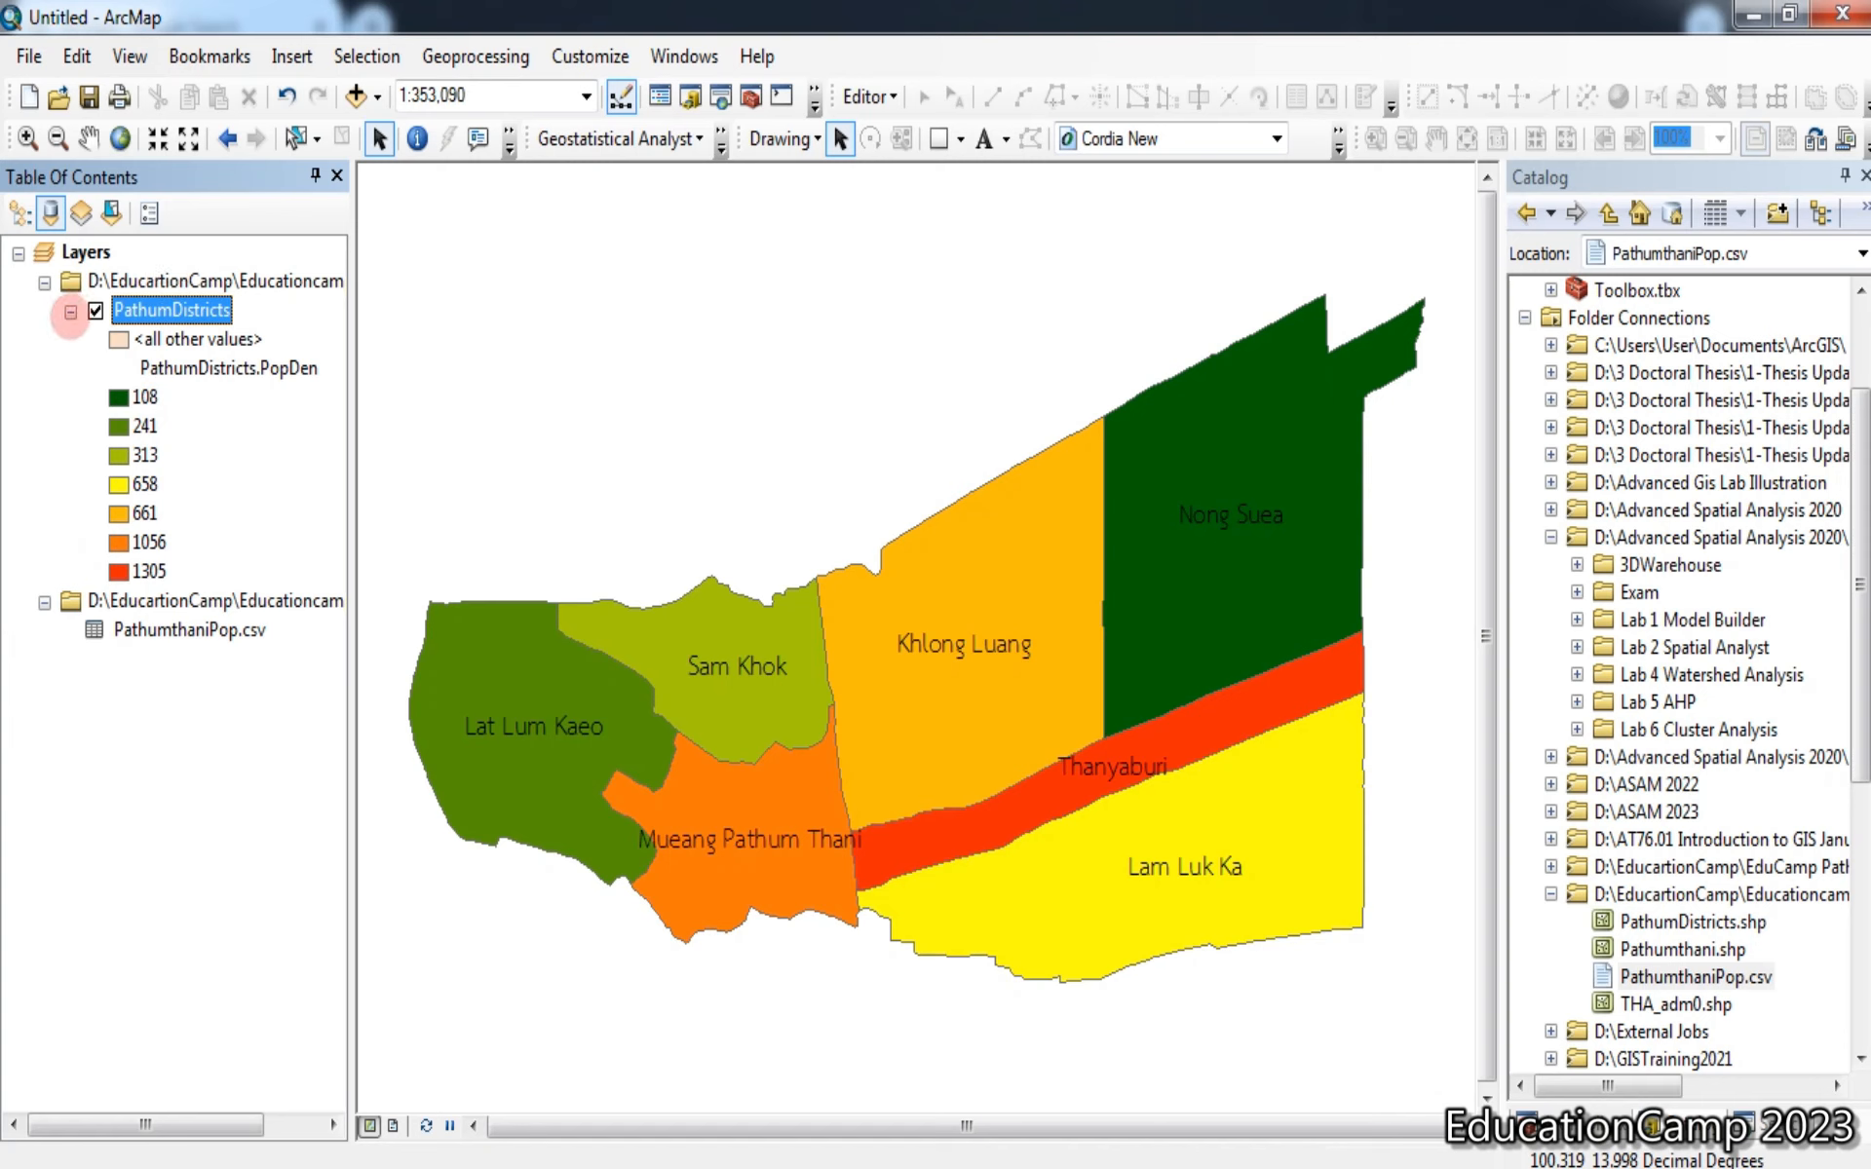
Duplicate the PathumDistricts layer by copying it and pasting it into the Layers data frame
right_click(172, 308)
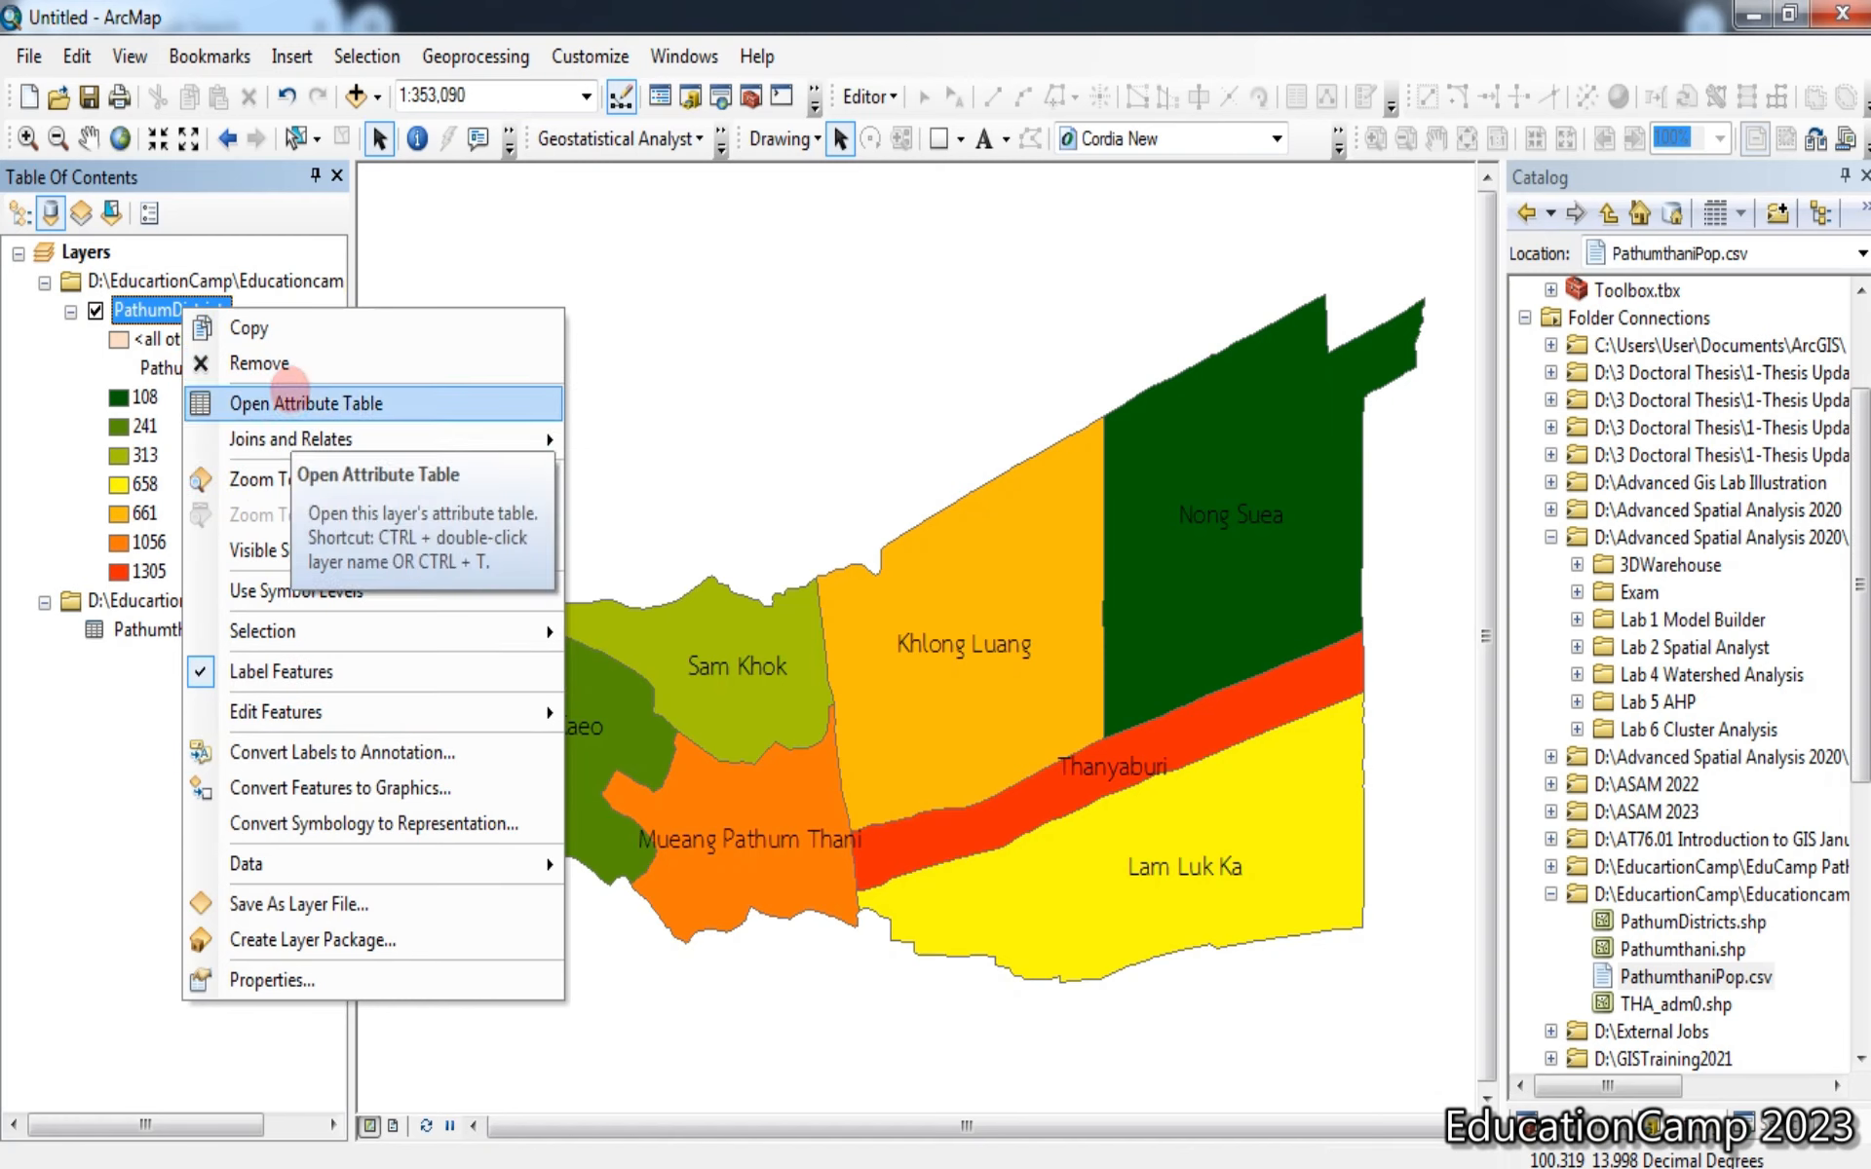
left_click(290, 330)
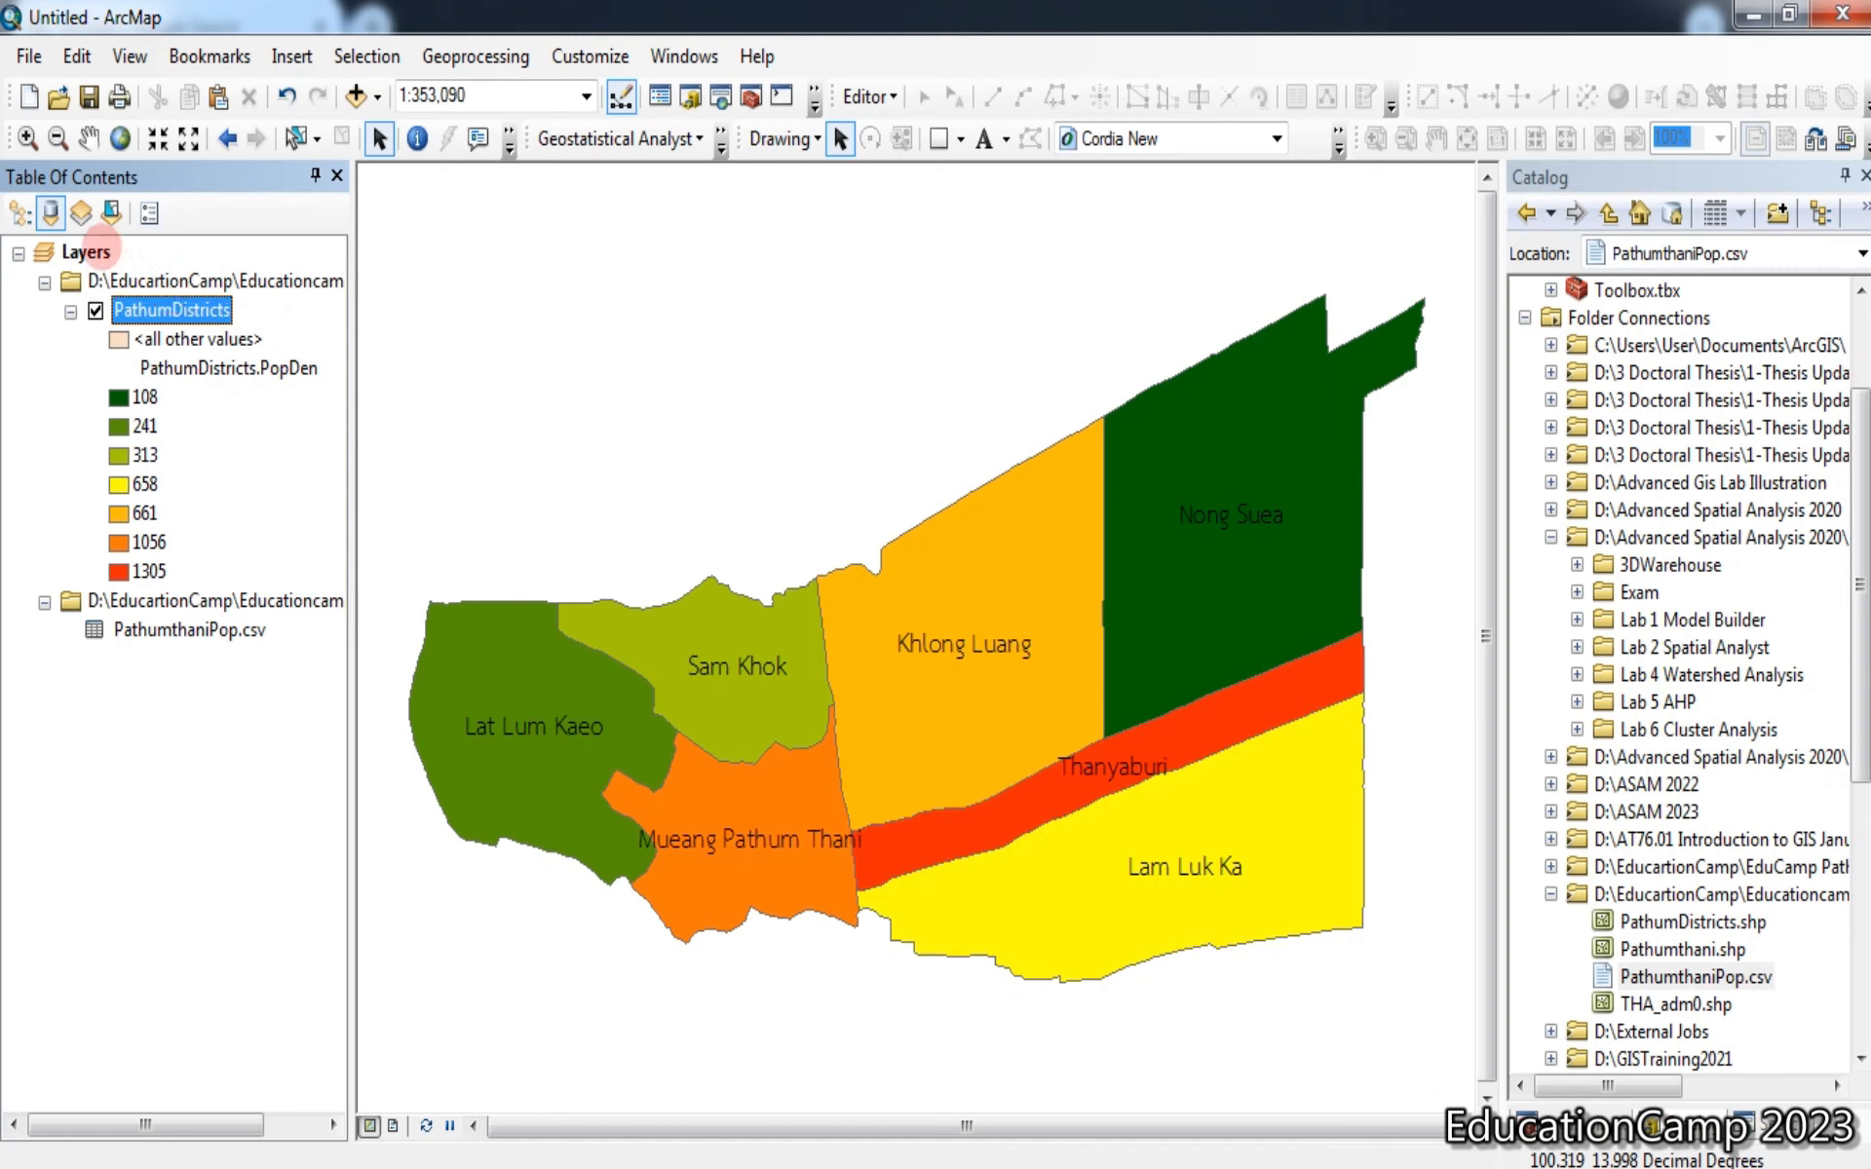
left_click(97, 250)
right_click(101, 252)
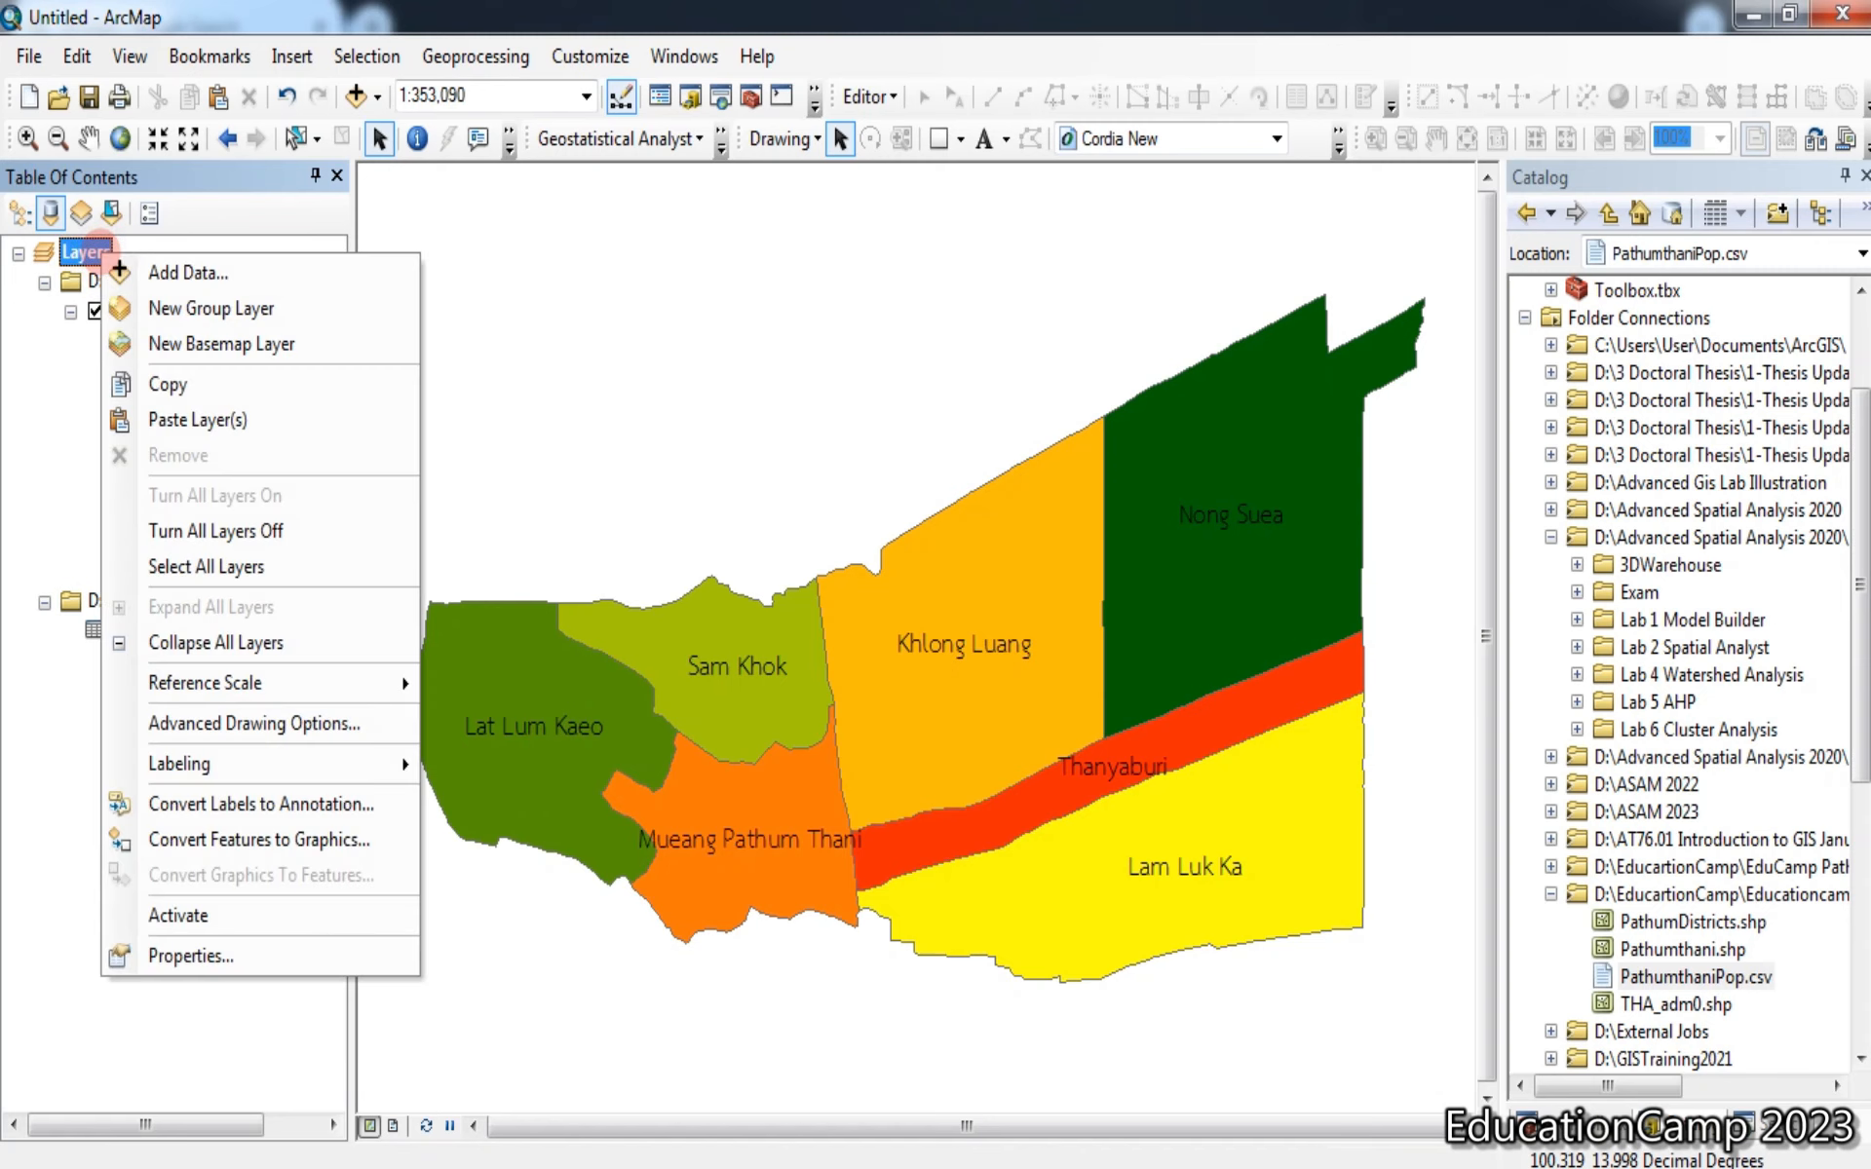
left_click(199, 419)
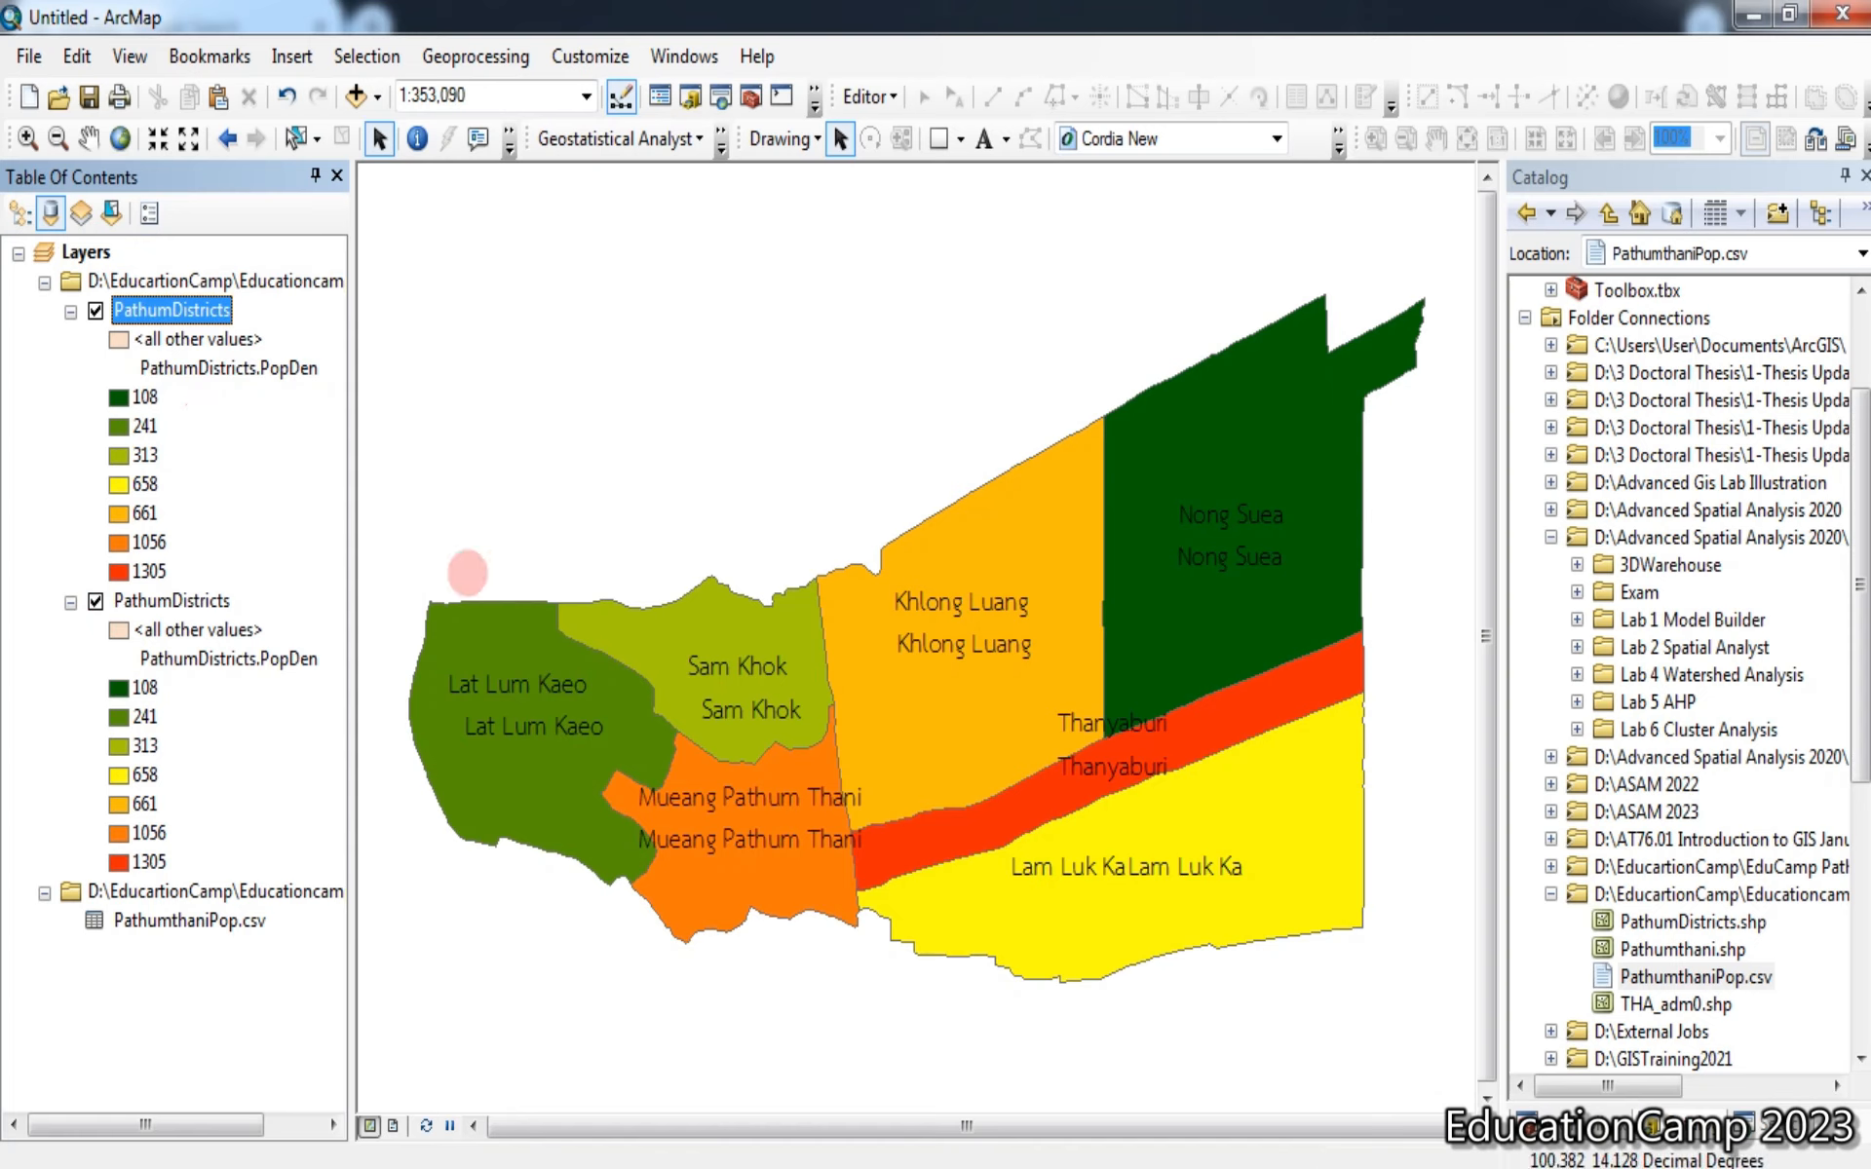
Turn off feature labels for the upper PathumDistricts layer in the Layers data frame
left_click(212, 599)
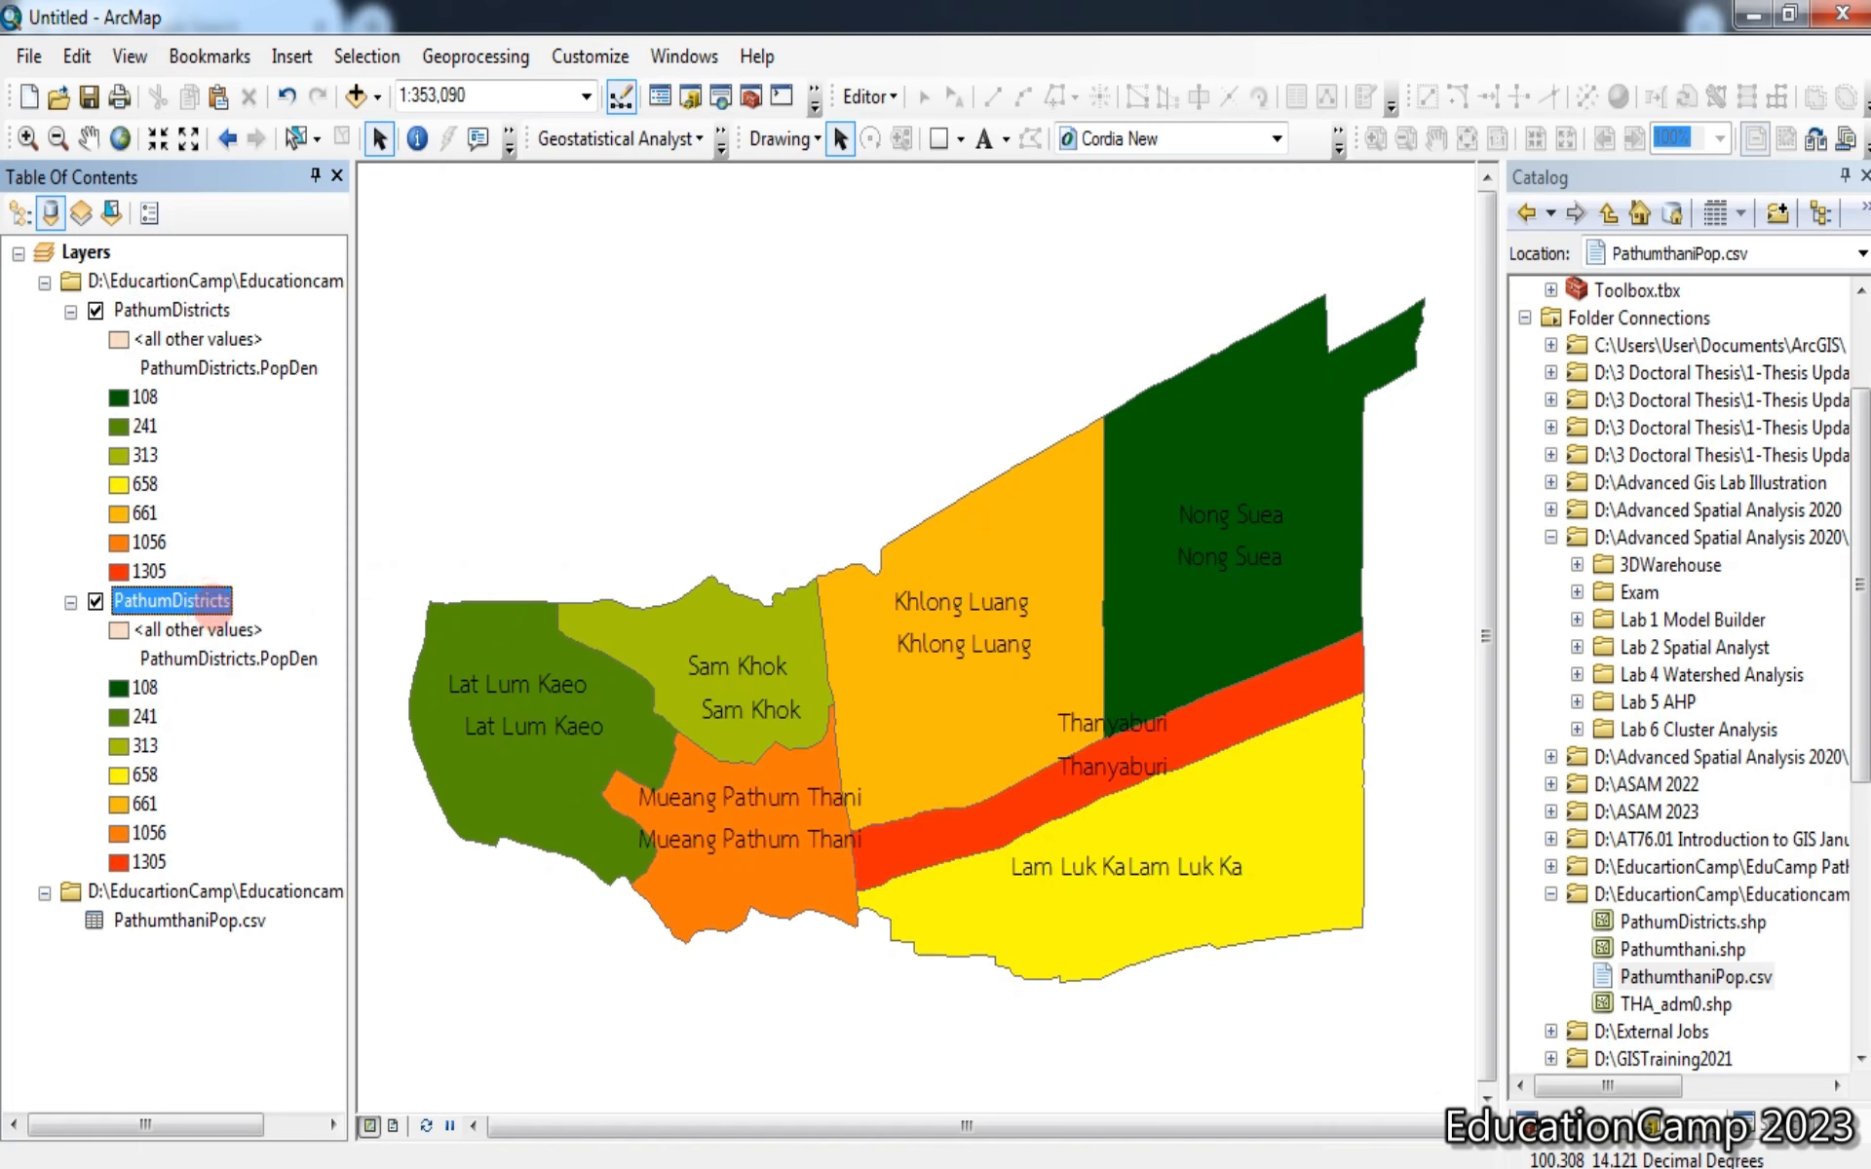
left_click(191, 312)
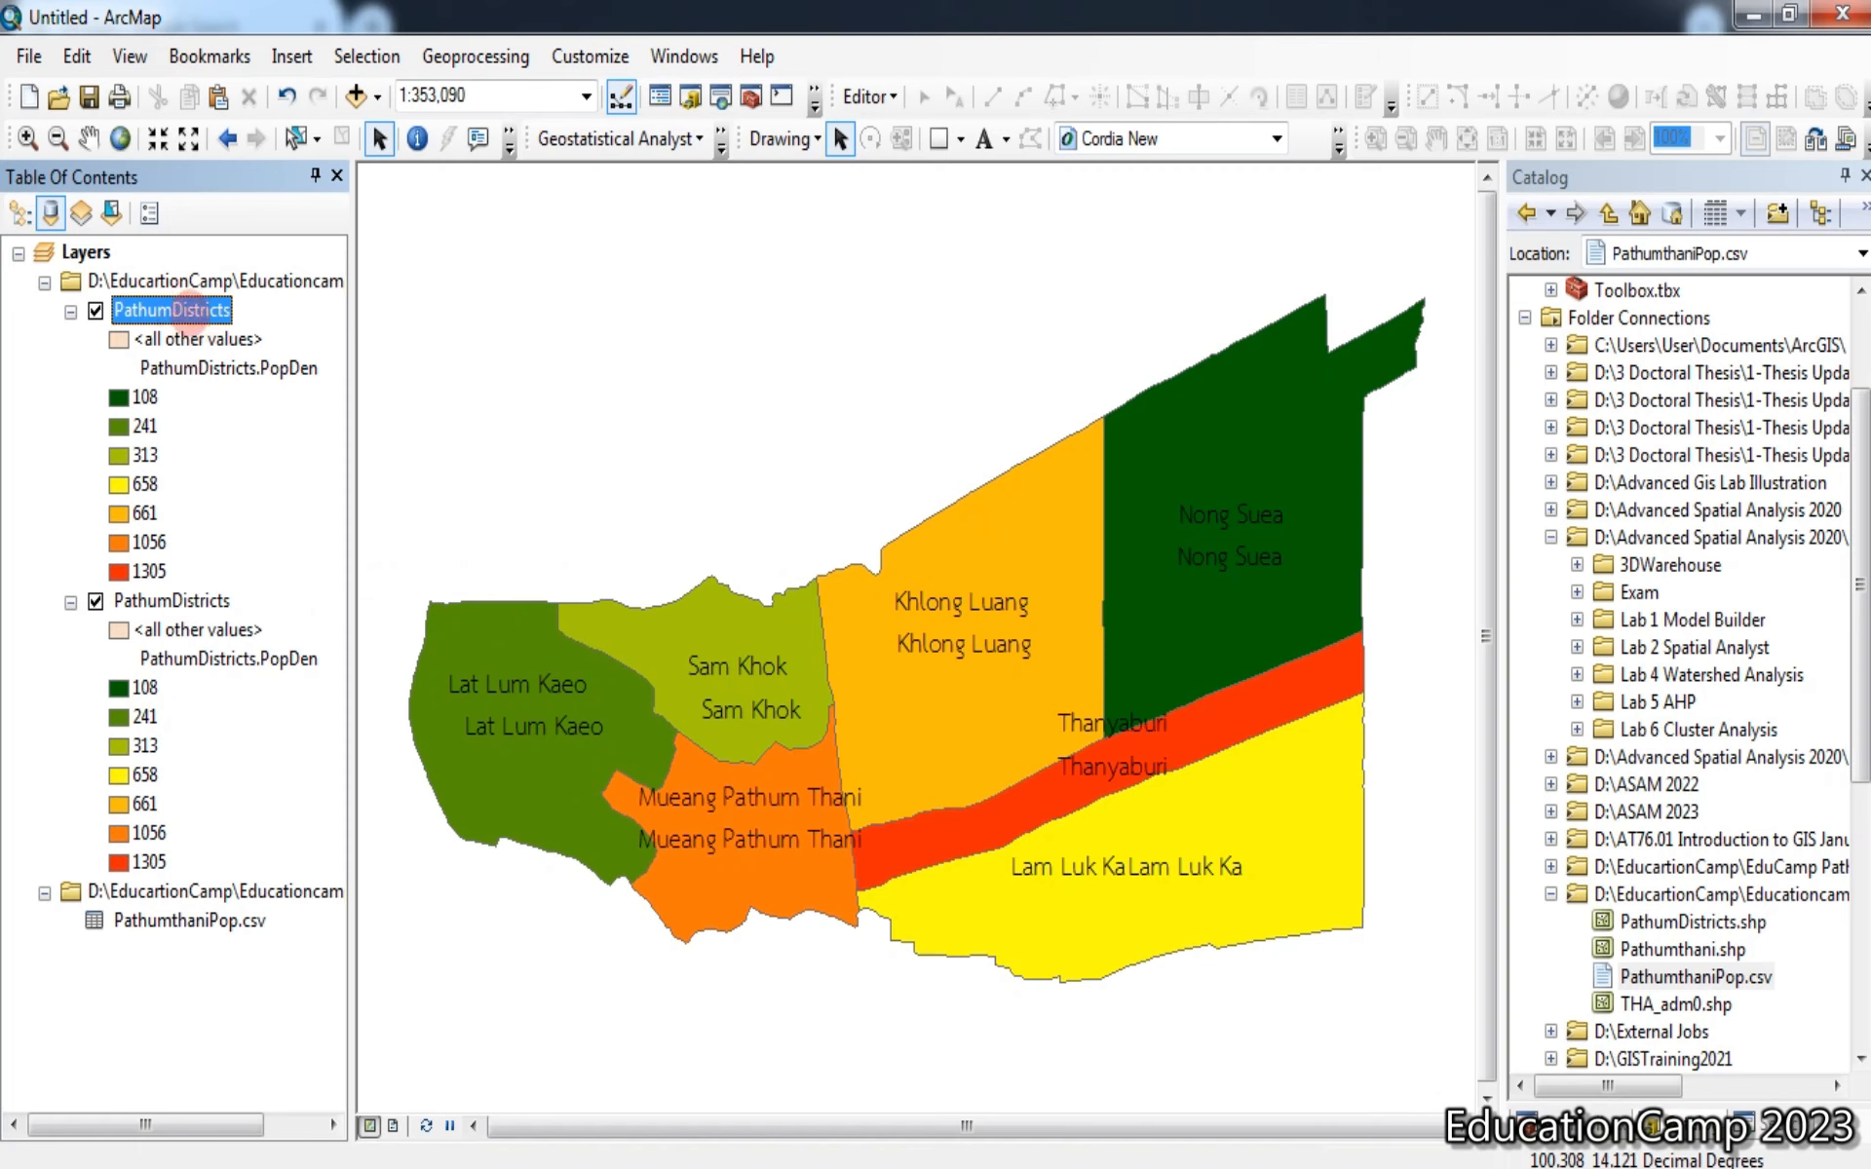
right_click(191, 311)
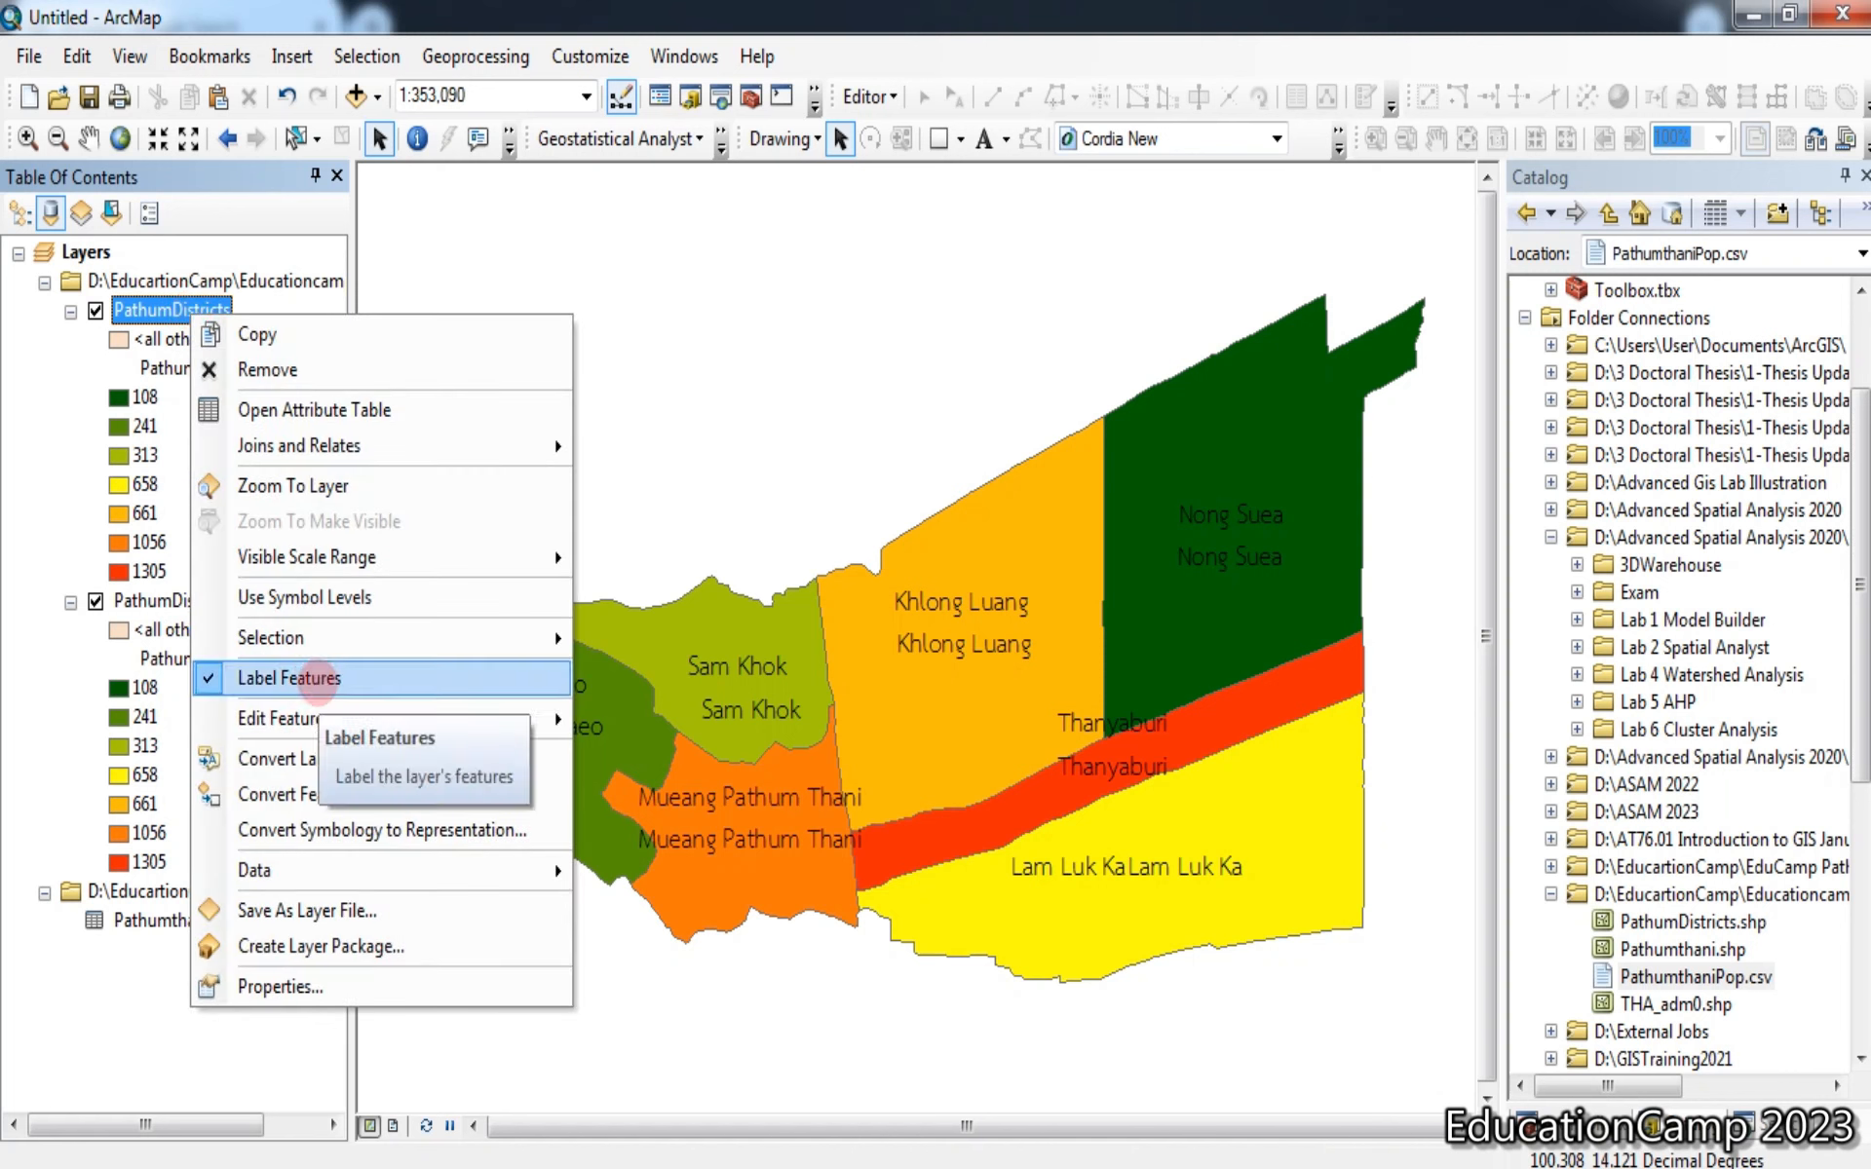
left_click(317, 679)
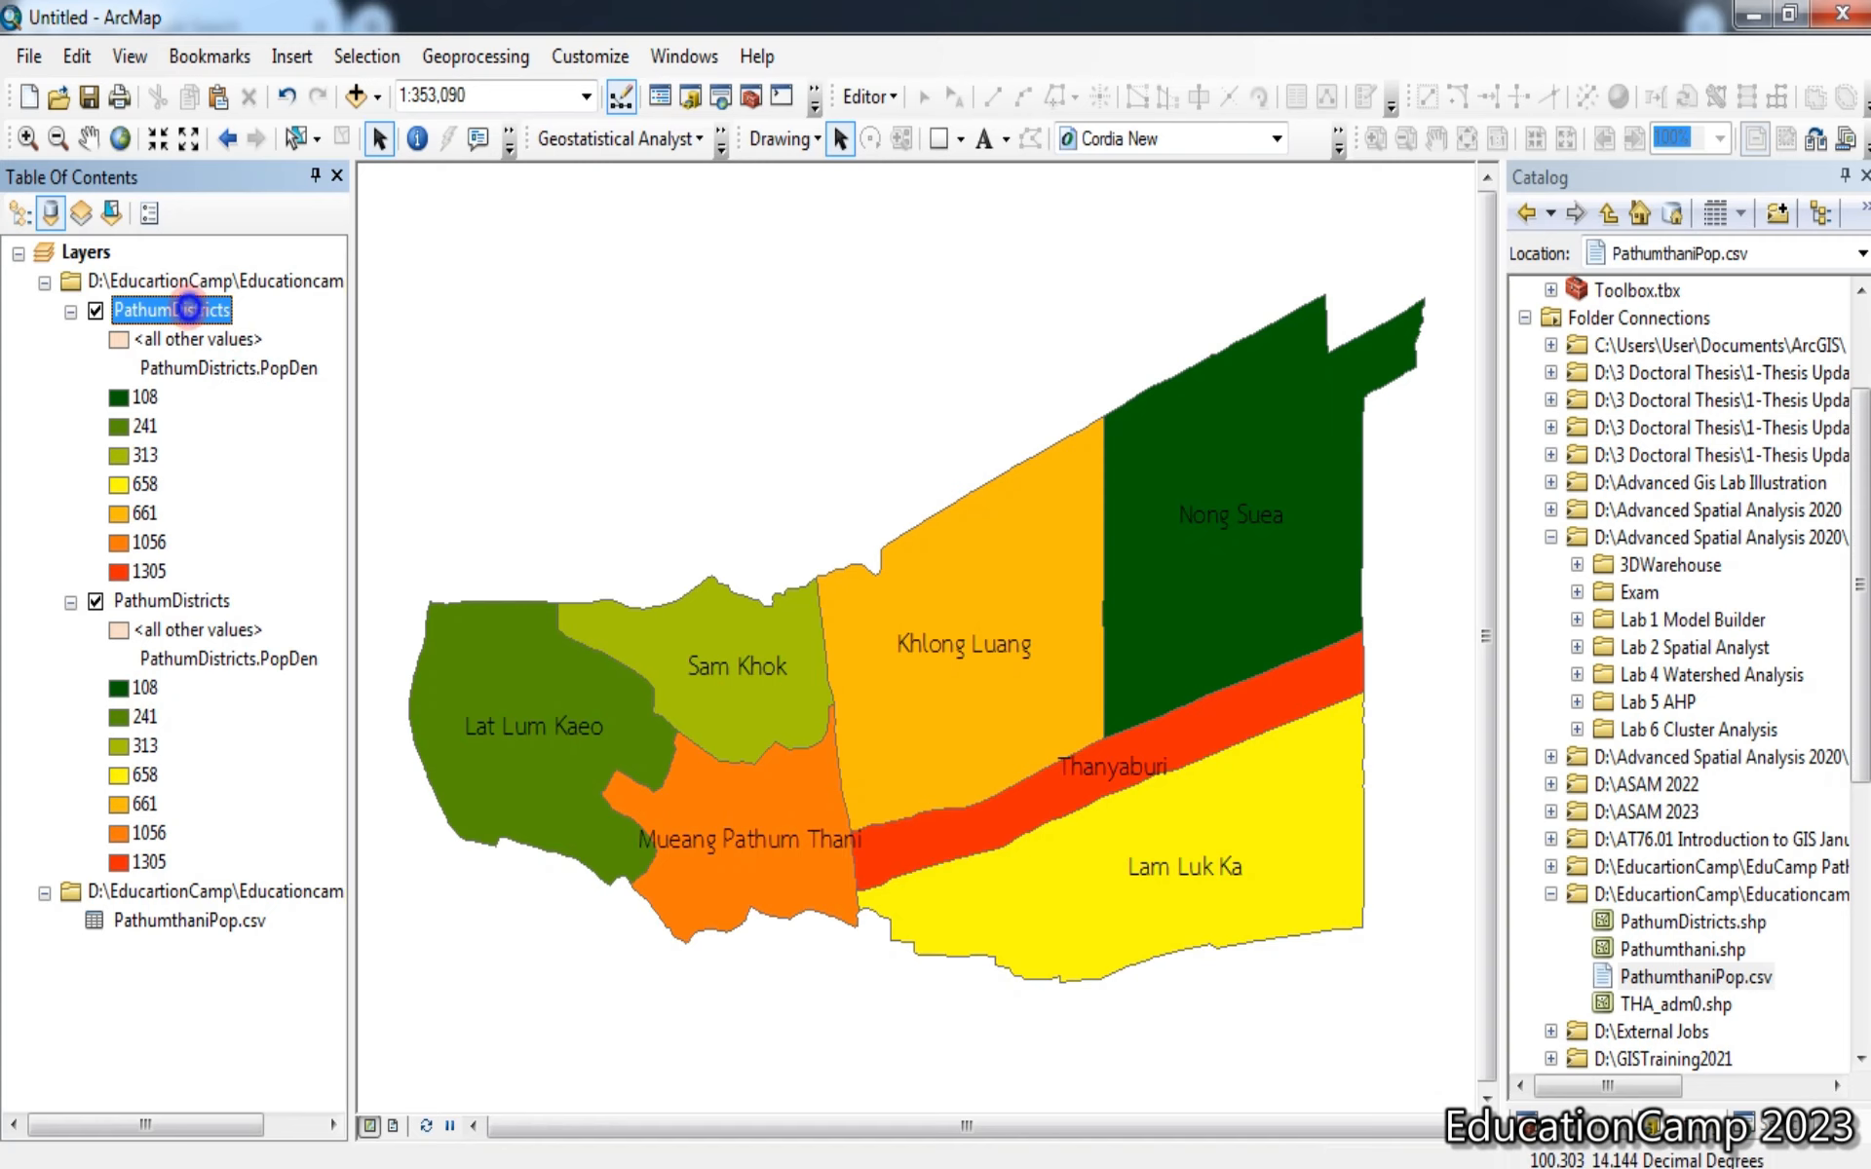
Symbolize the upper PathumDistricts layer with bar/column charts using the Male and Female fields
right_click(187, 308)
left_click(282, 980)
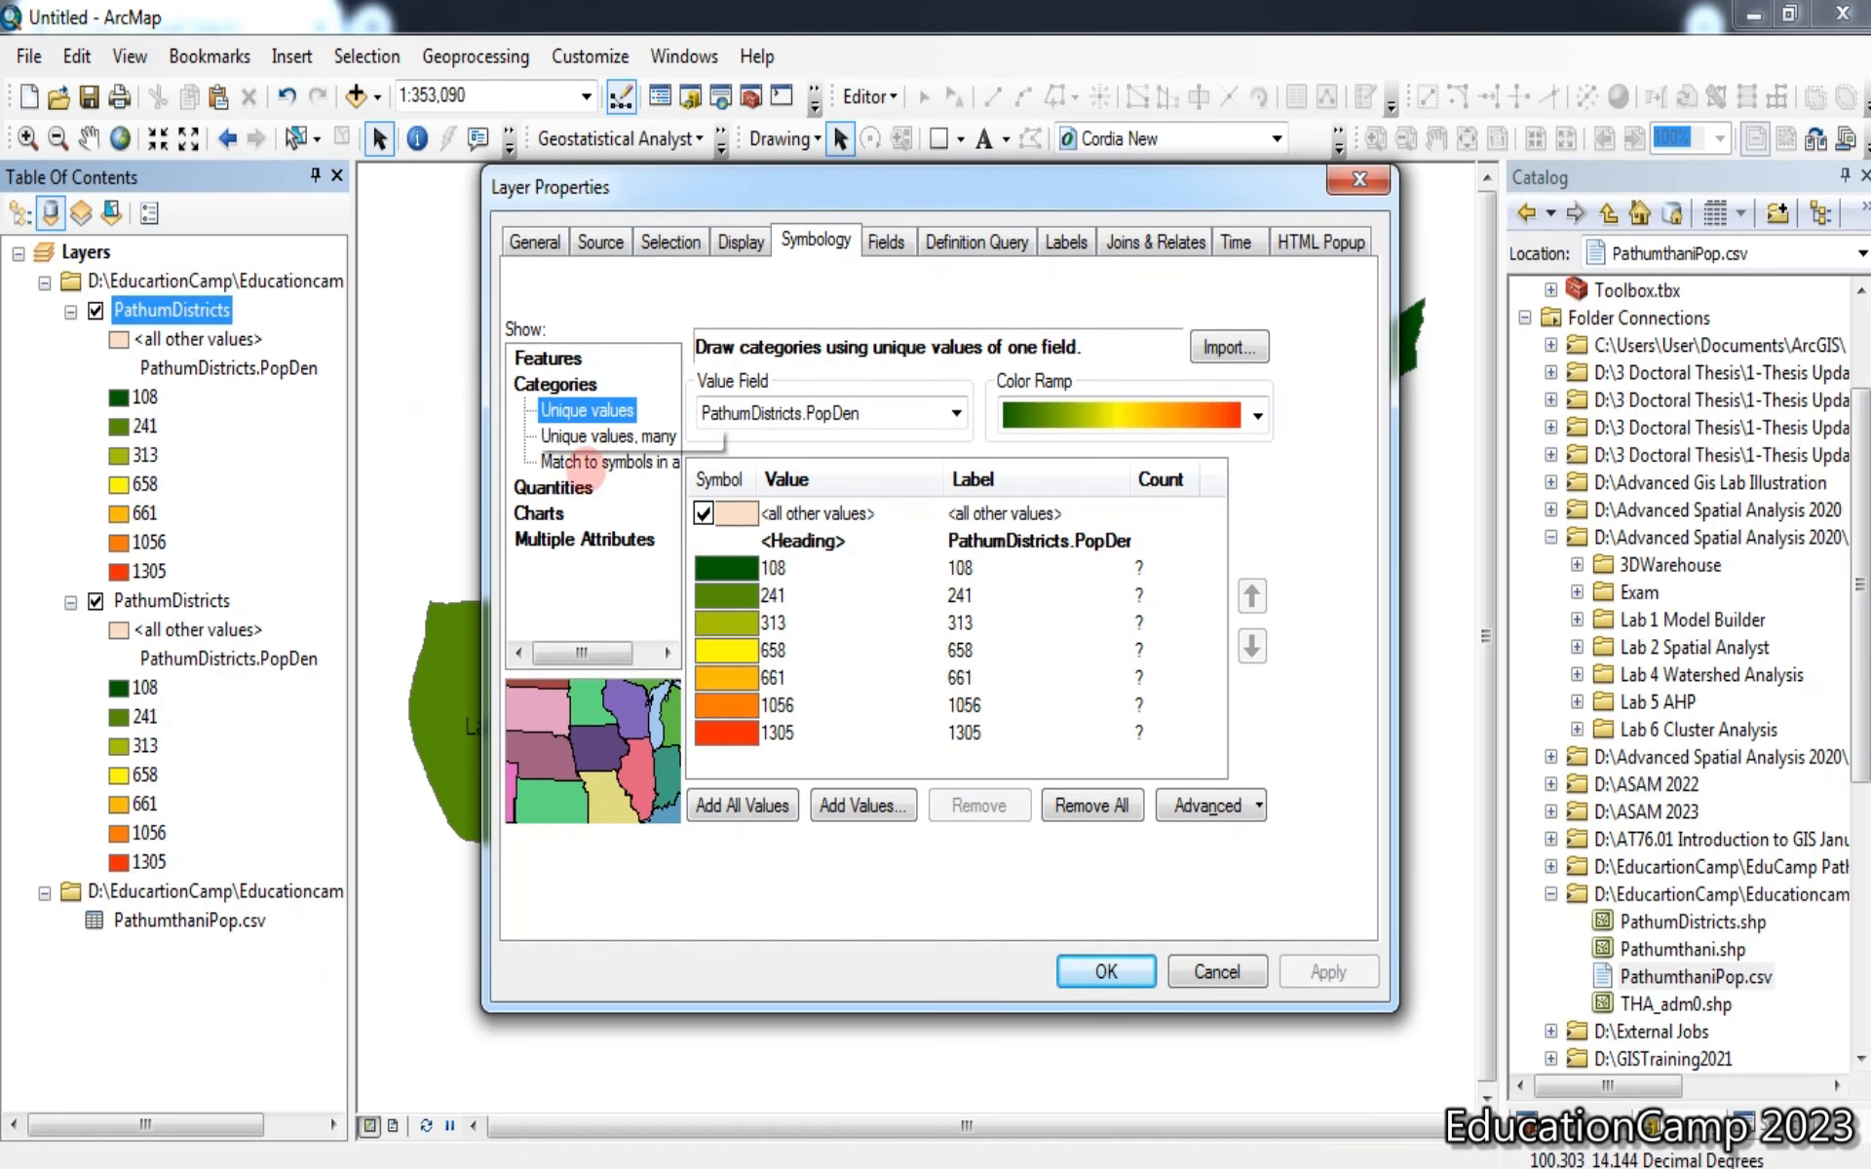
left_click(553, 510)
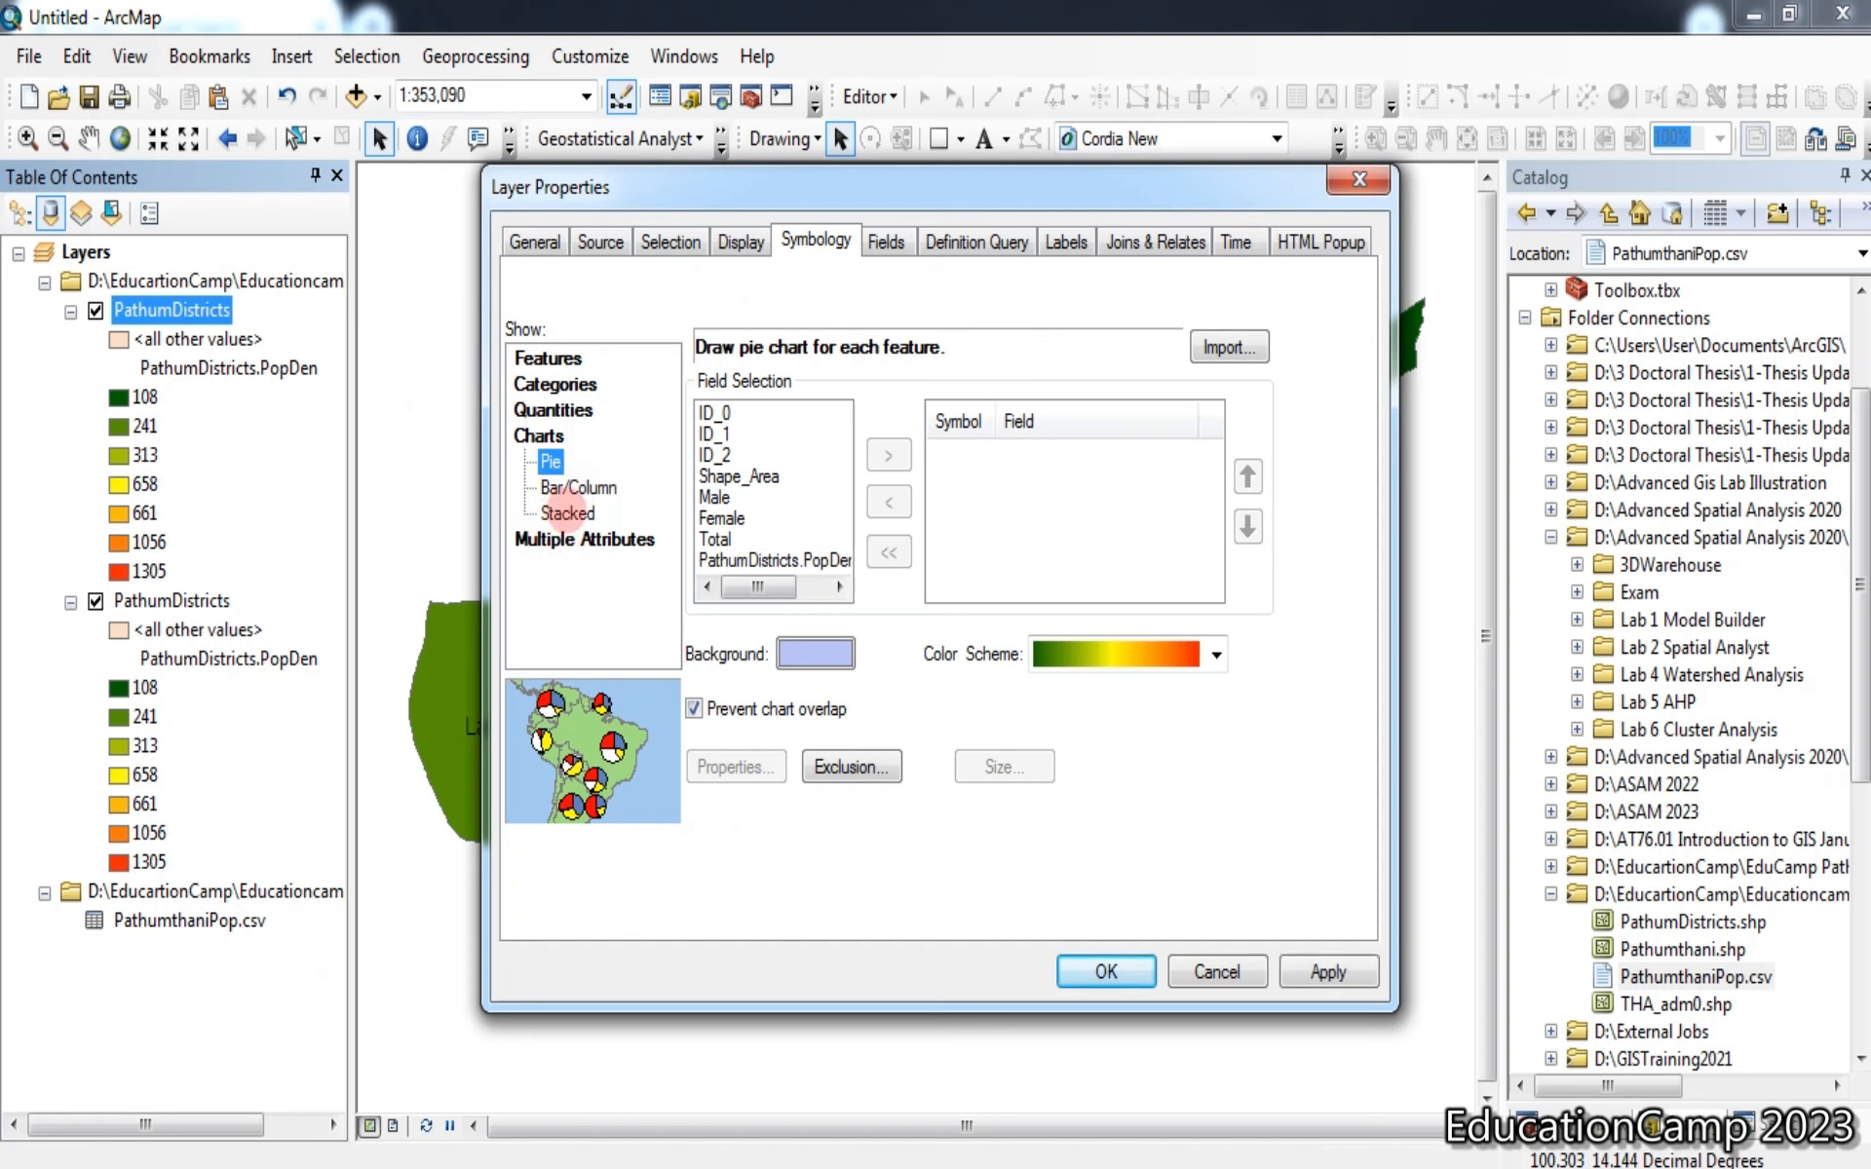
left_click(578, 487)
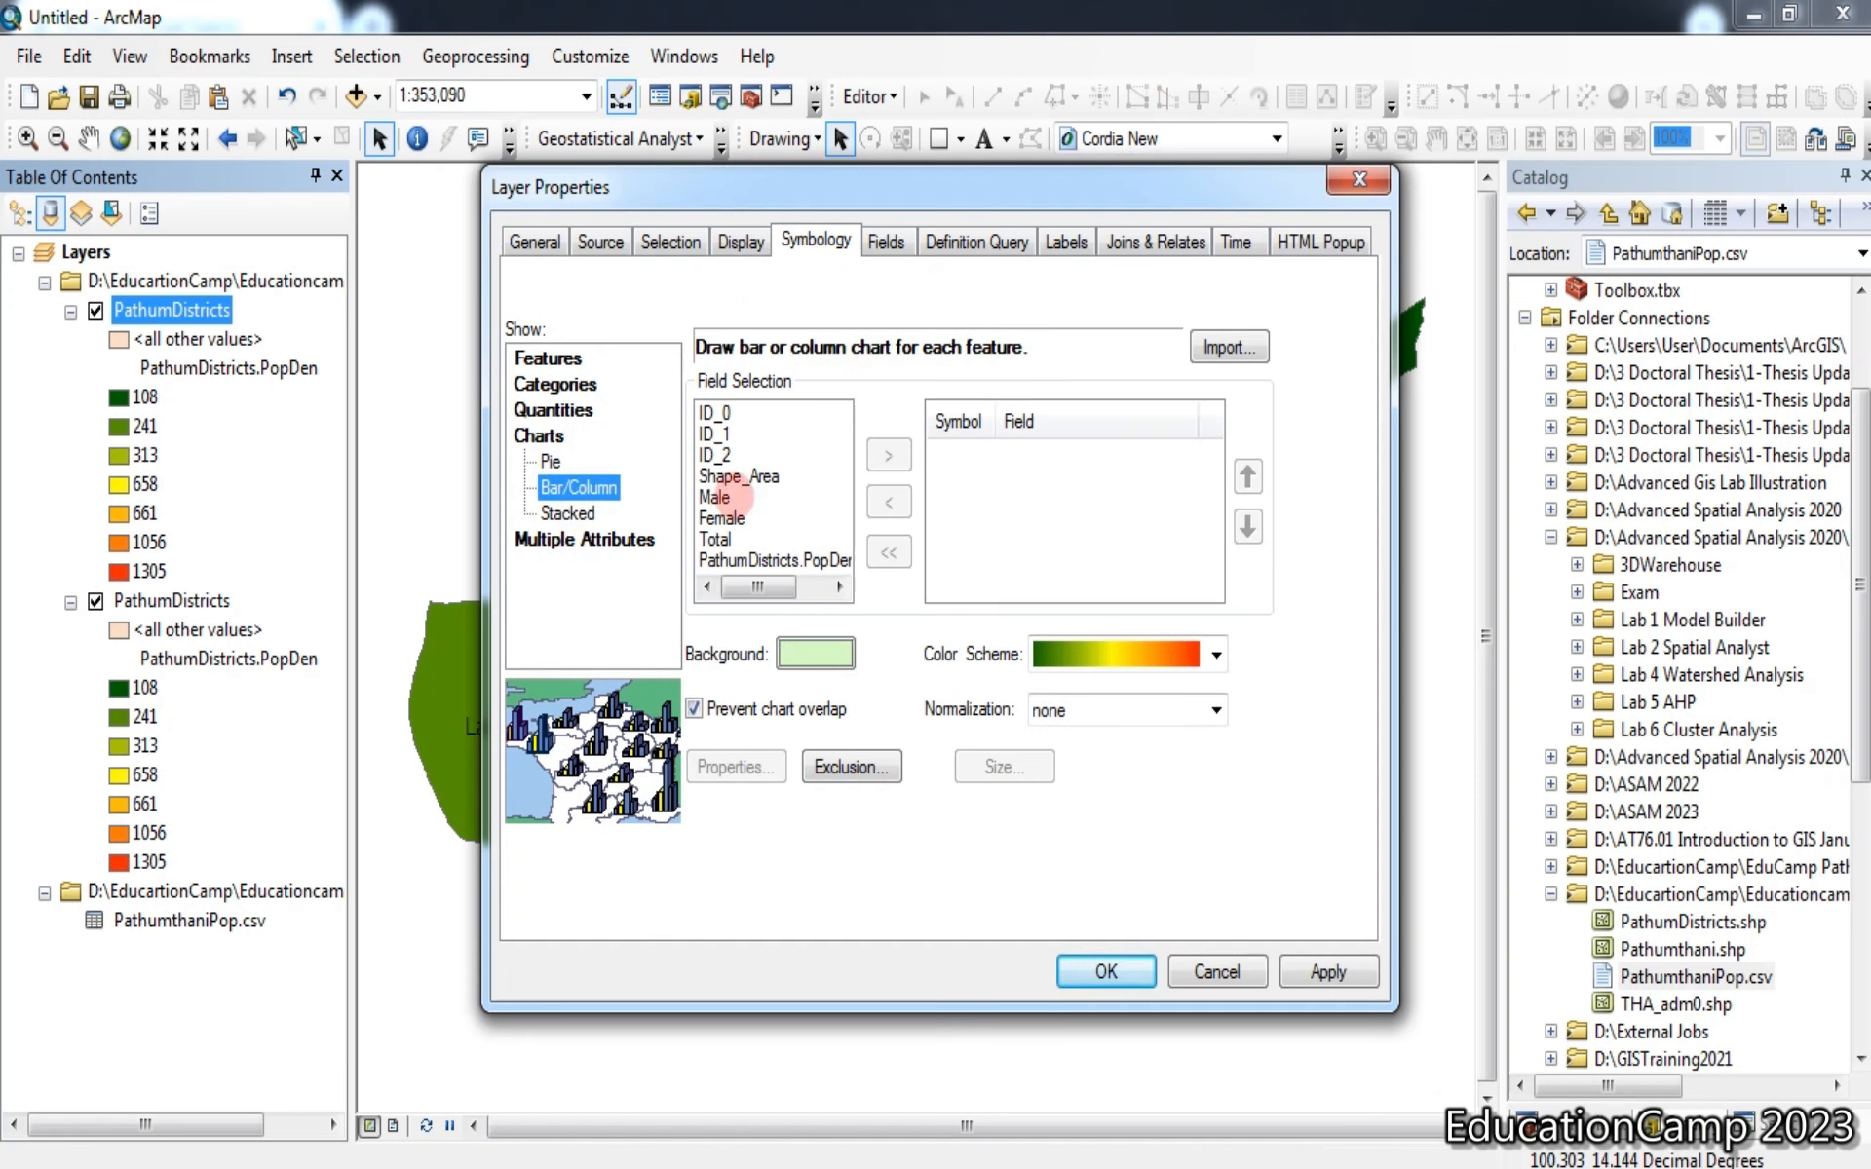
left_click(726, 497)
left_click(888, 455)
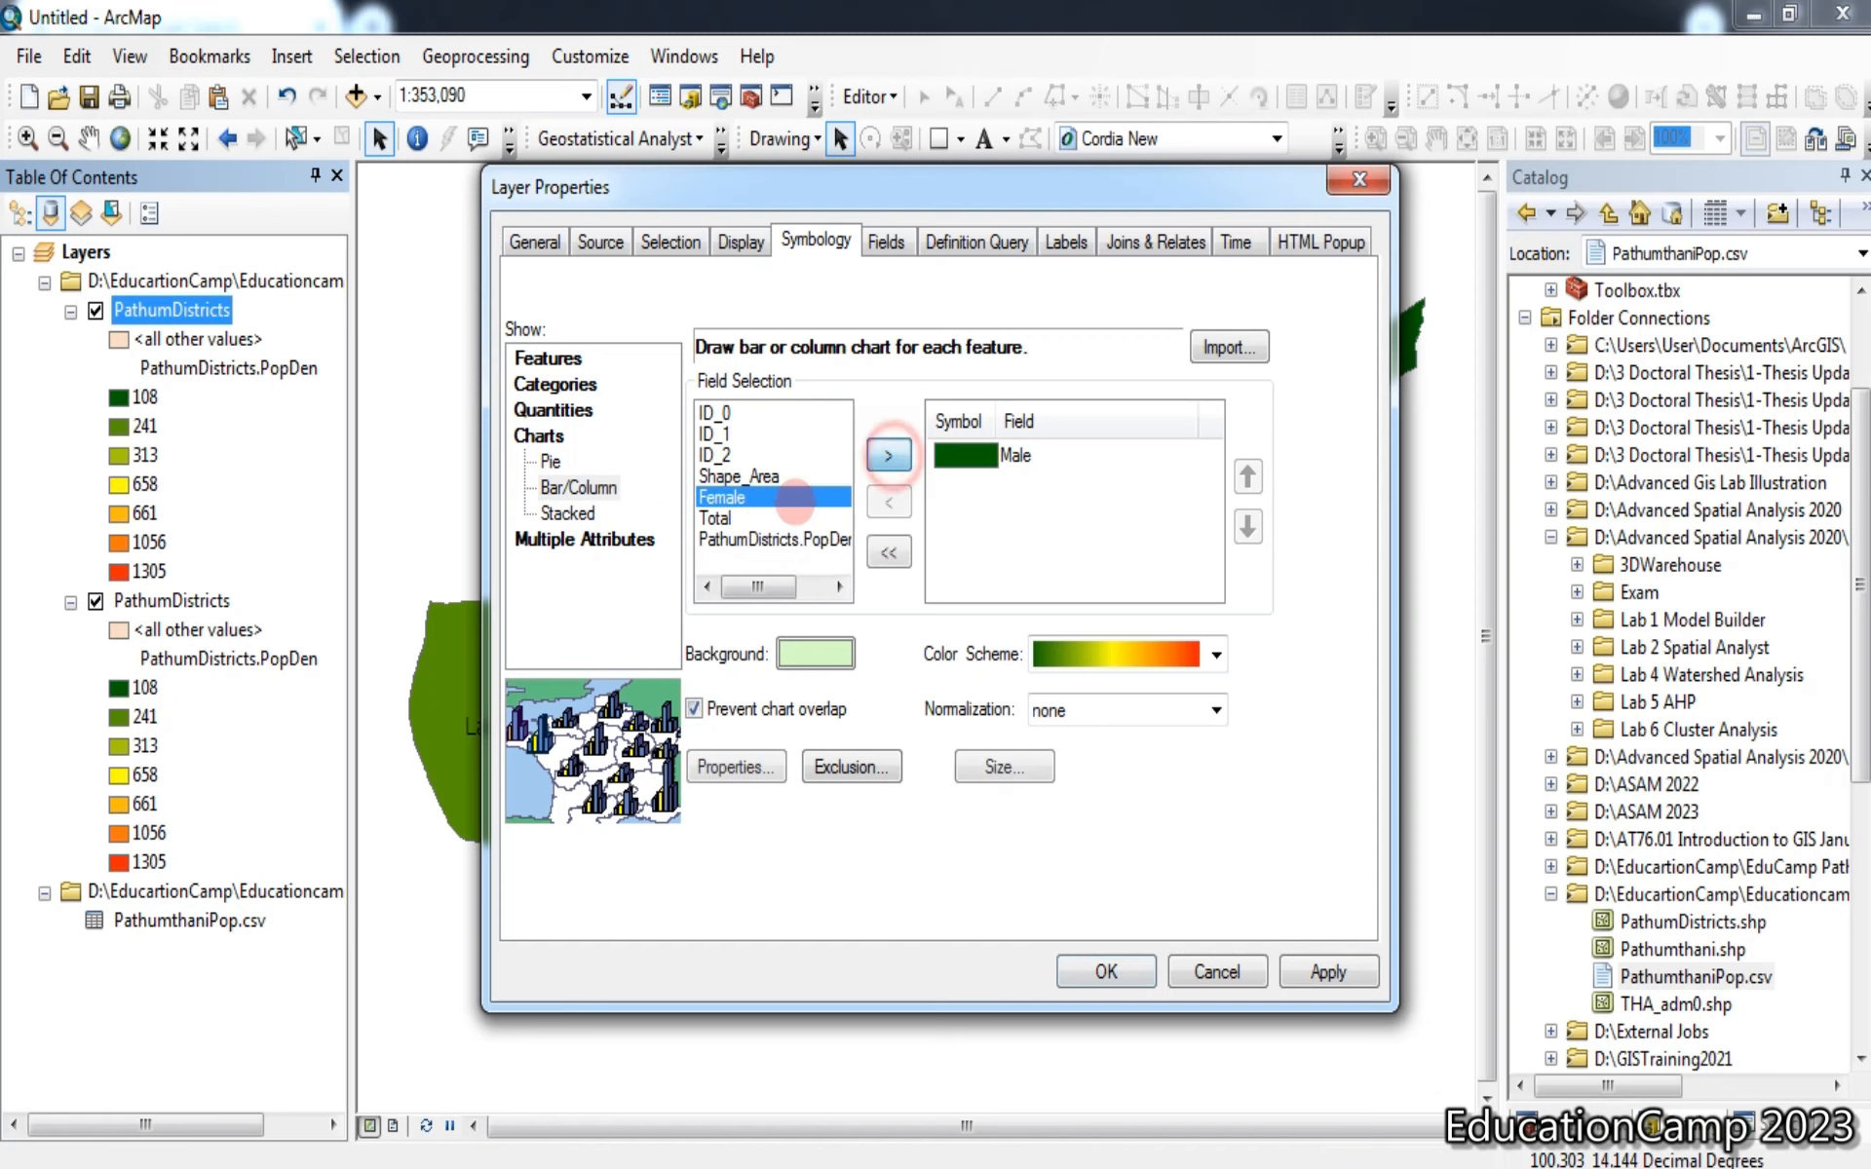
left_click(889, 455)
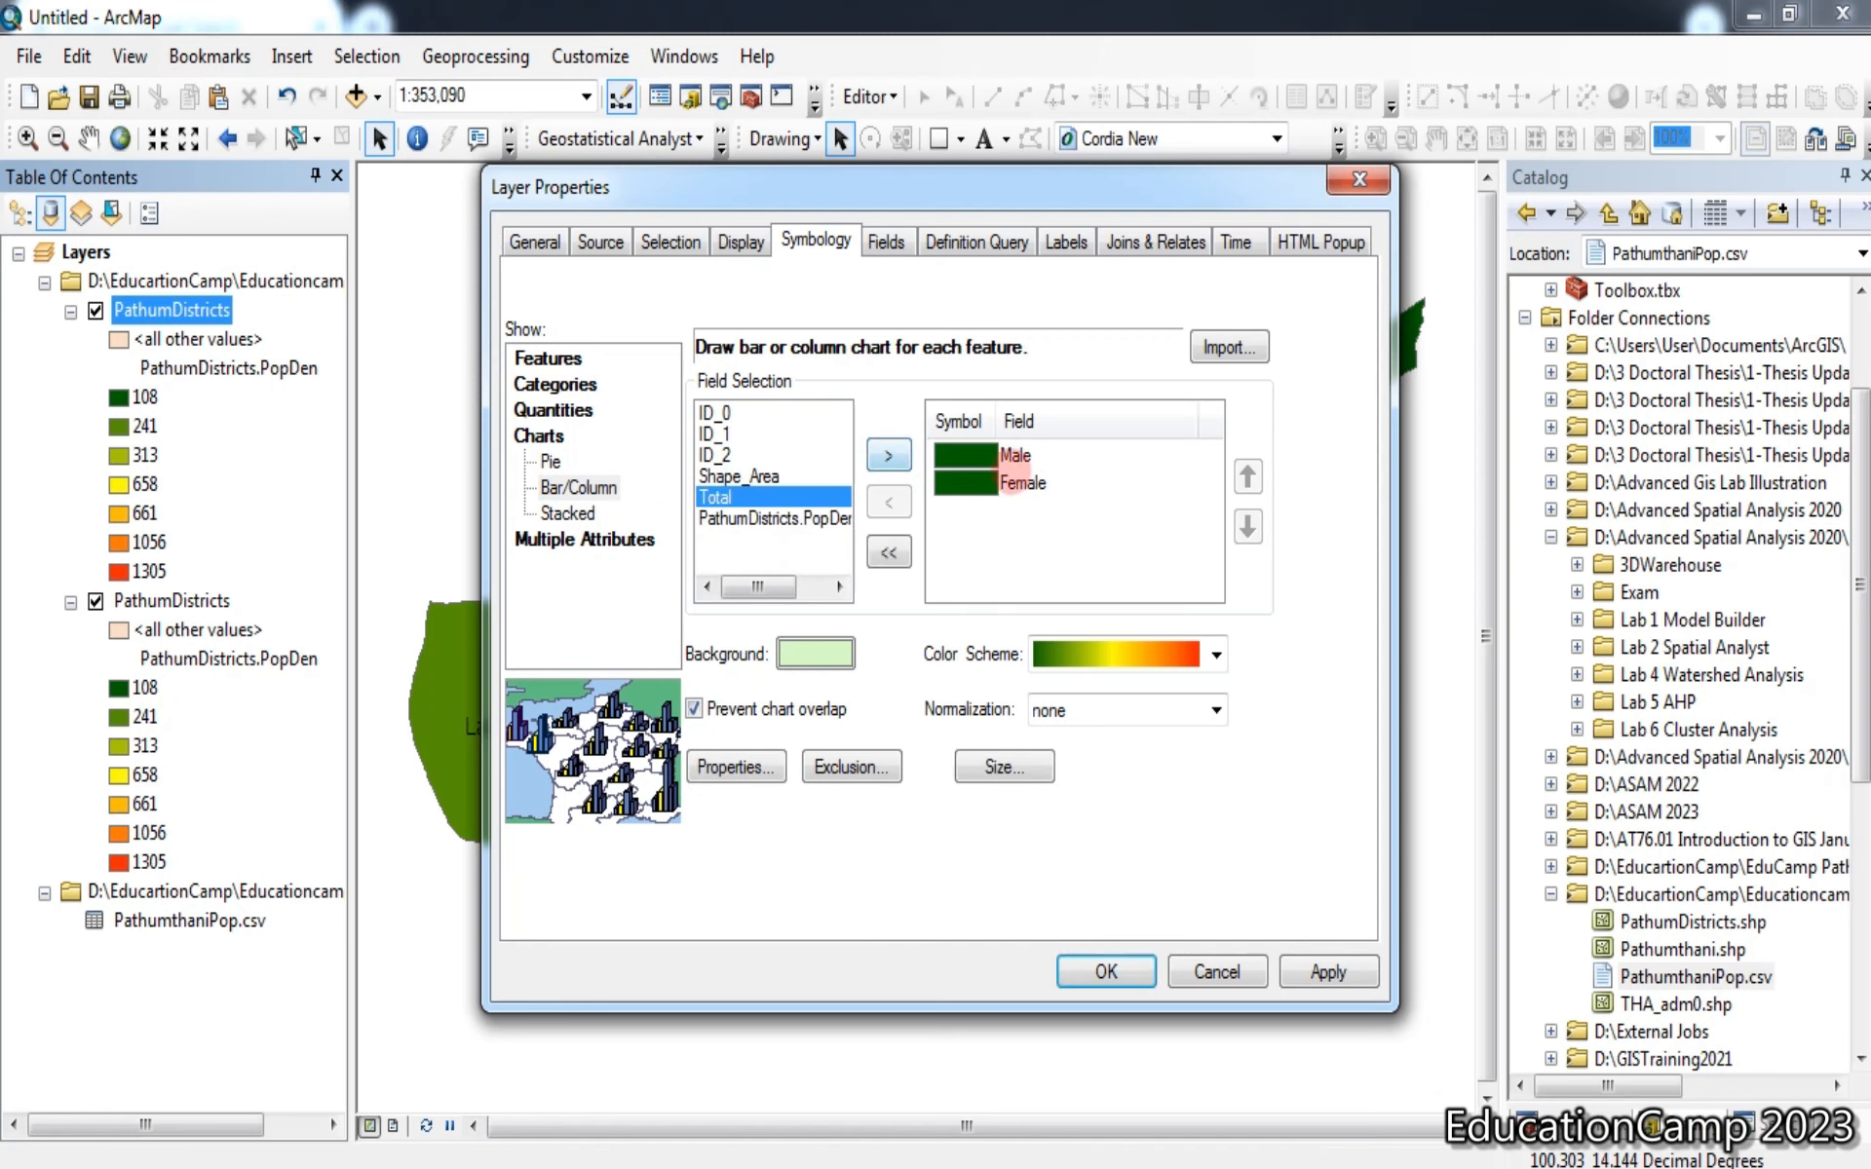
Set the fill color of the Male chart symbol to bright blue
double_click(964, 454)
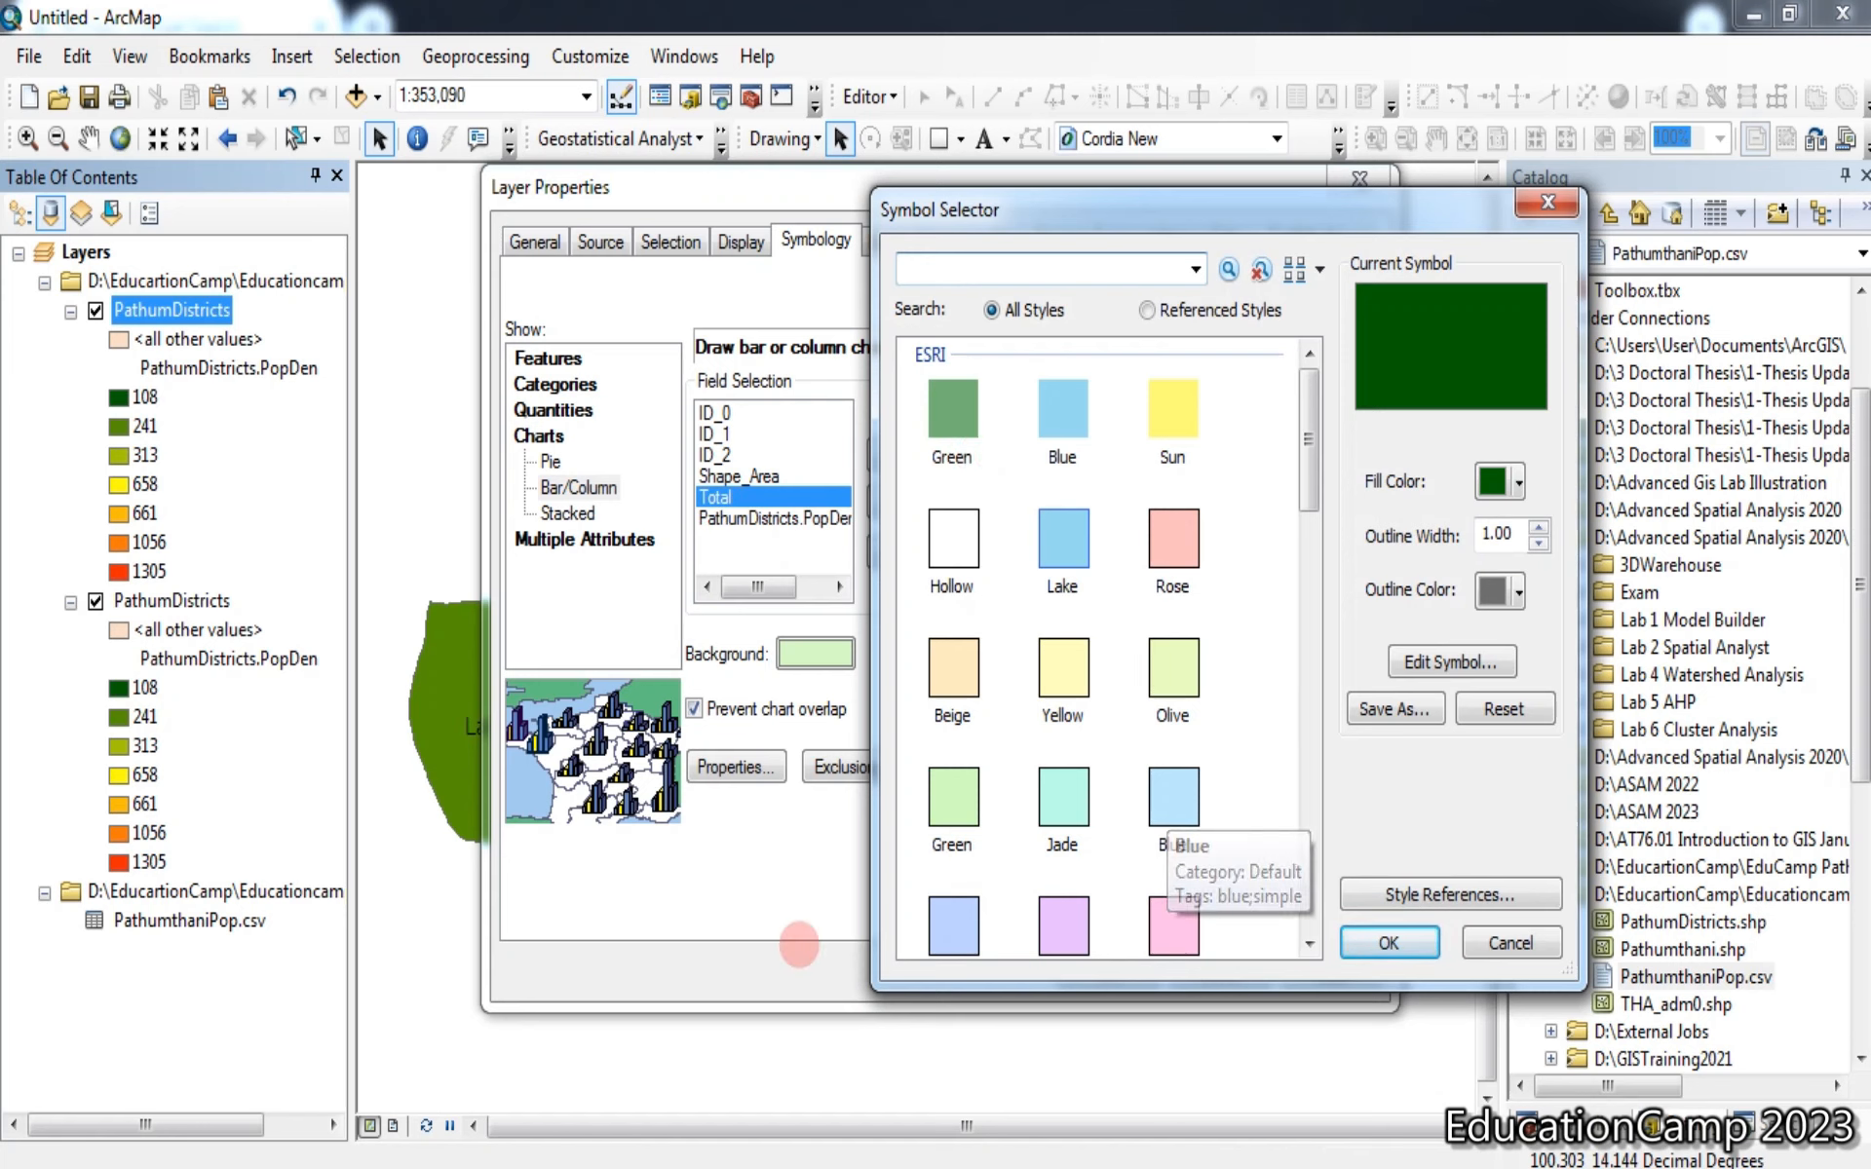
scroll(1255, 668, "down", 3)
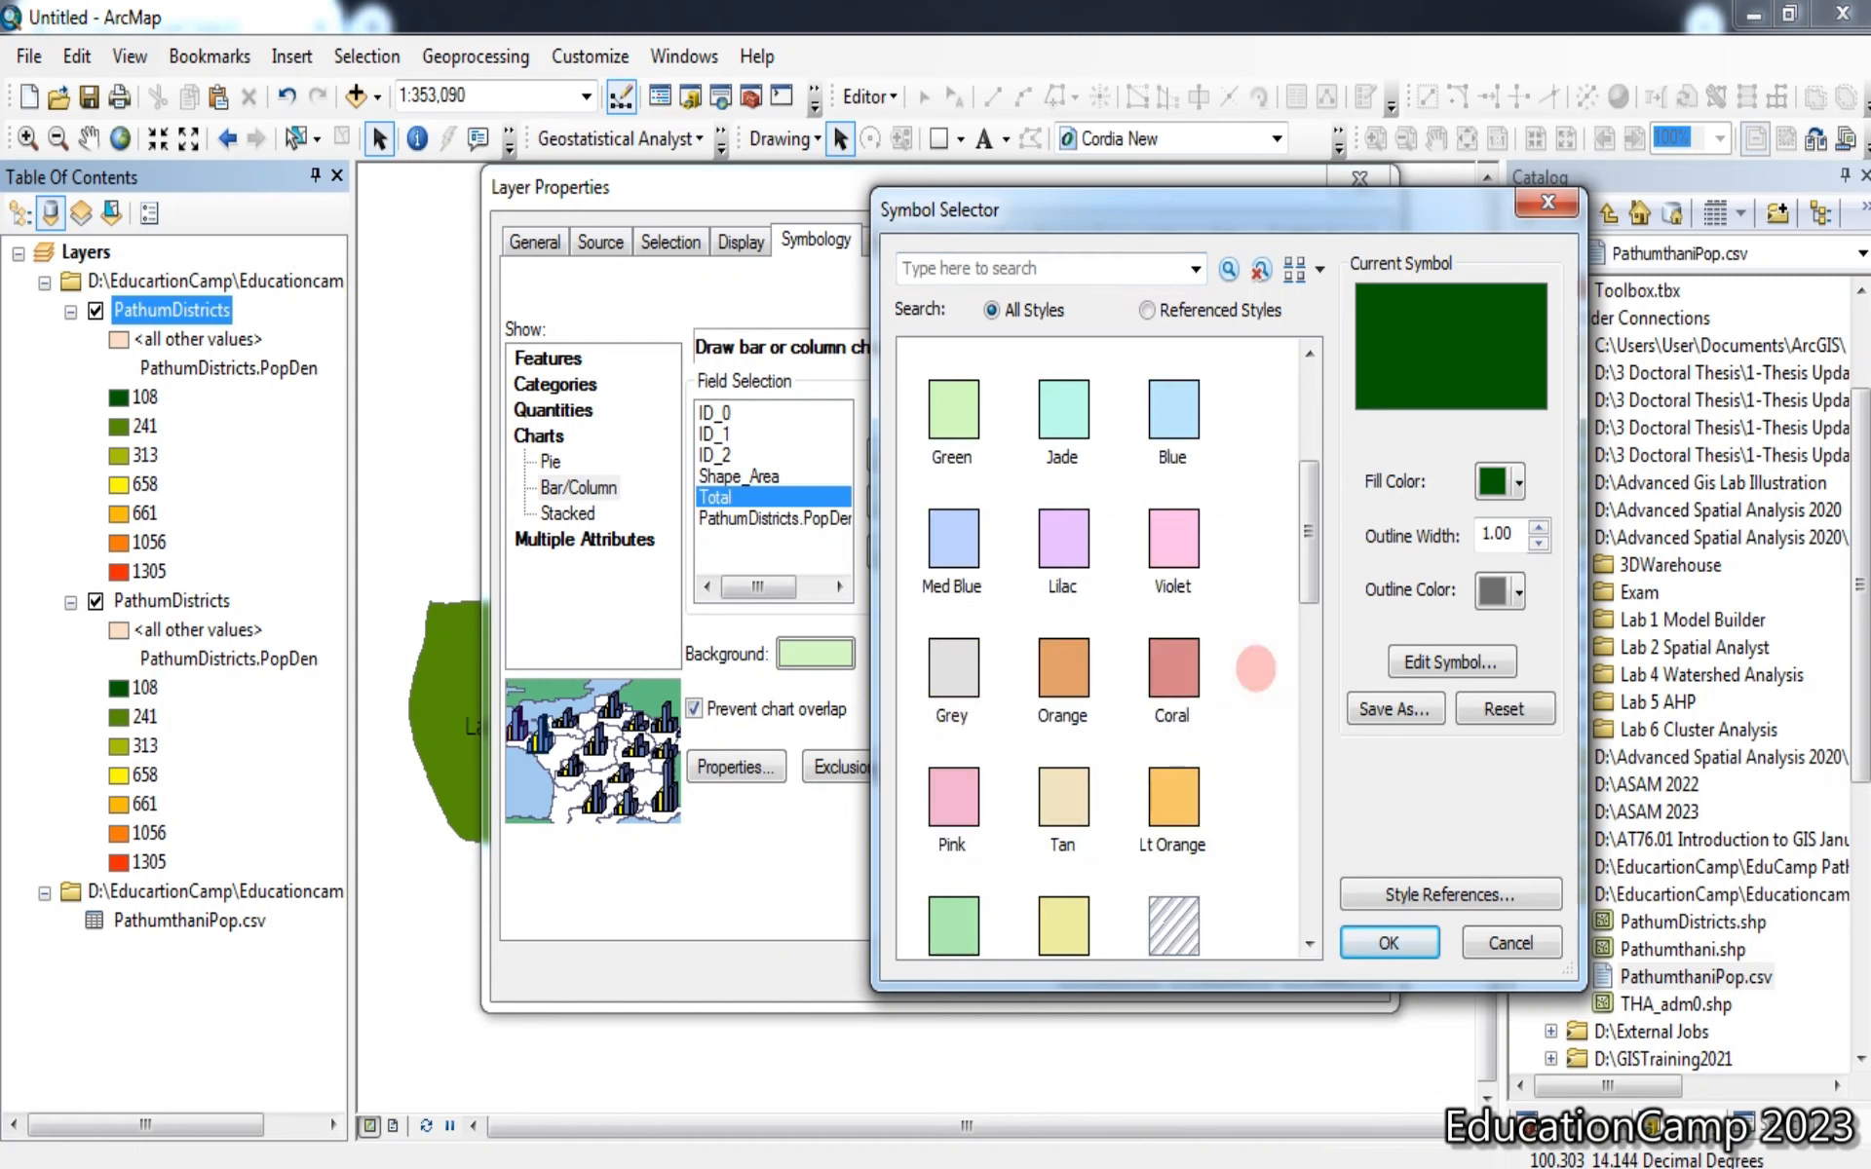
scroll(1255, 672, "down", 3)
scroll(1255, 677, "up", 6)
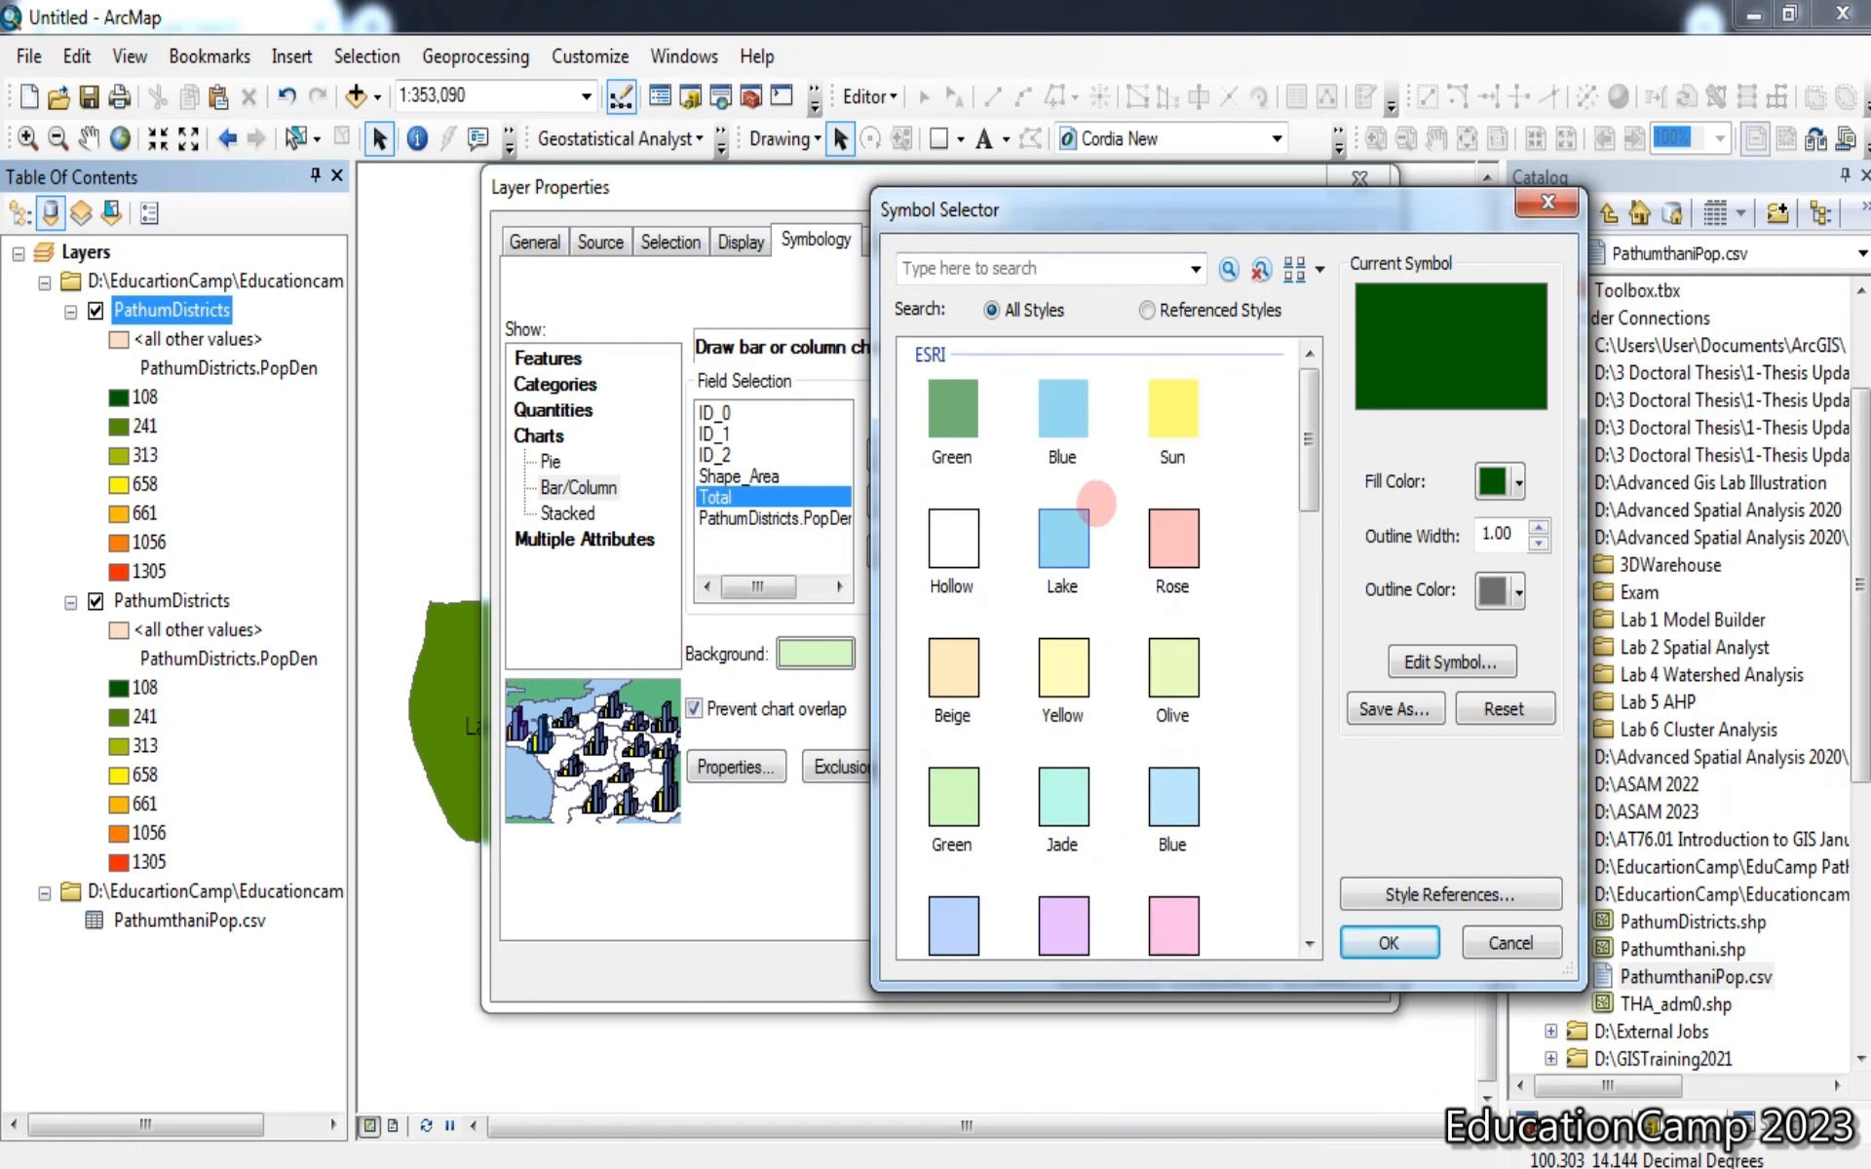
left_click(1509, 481)
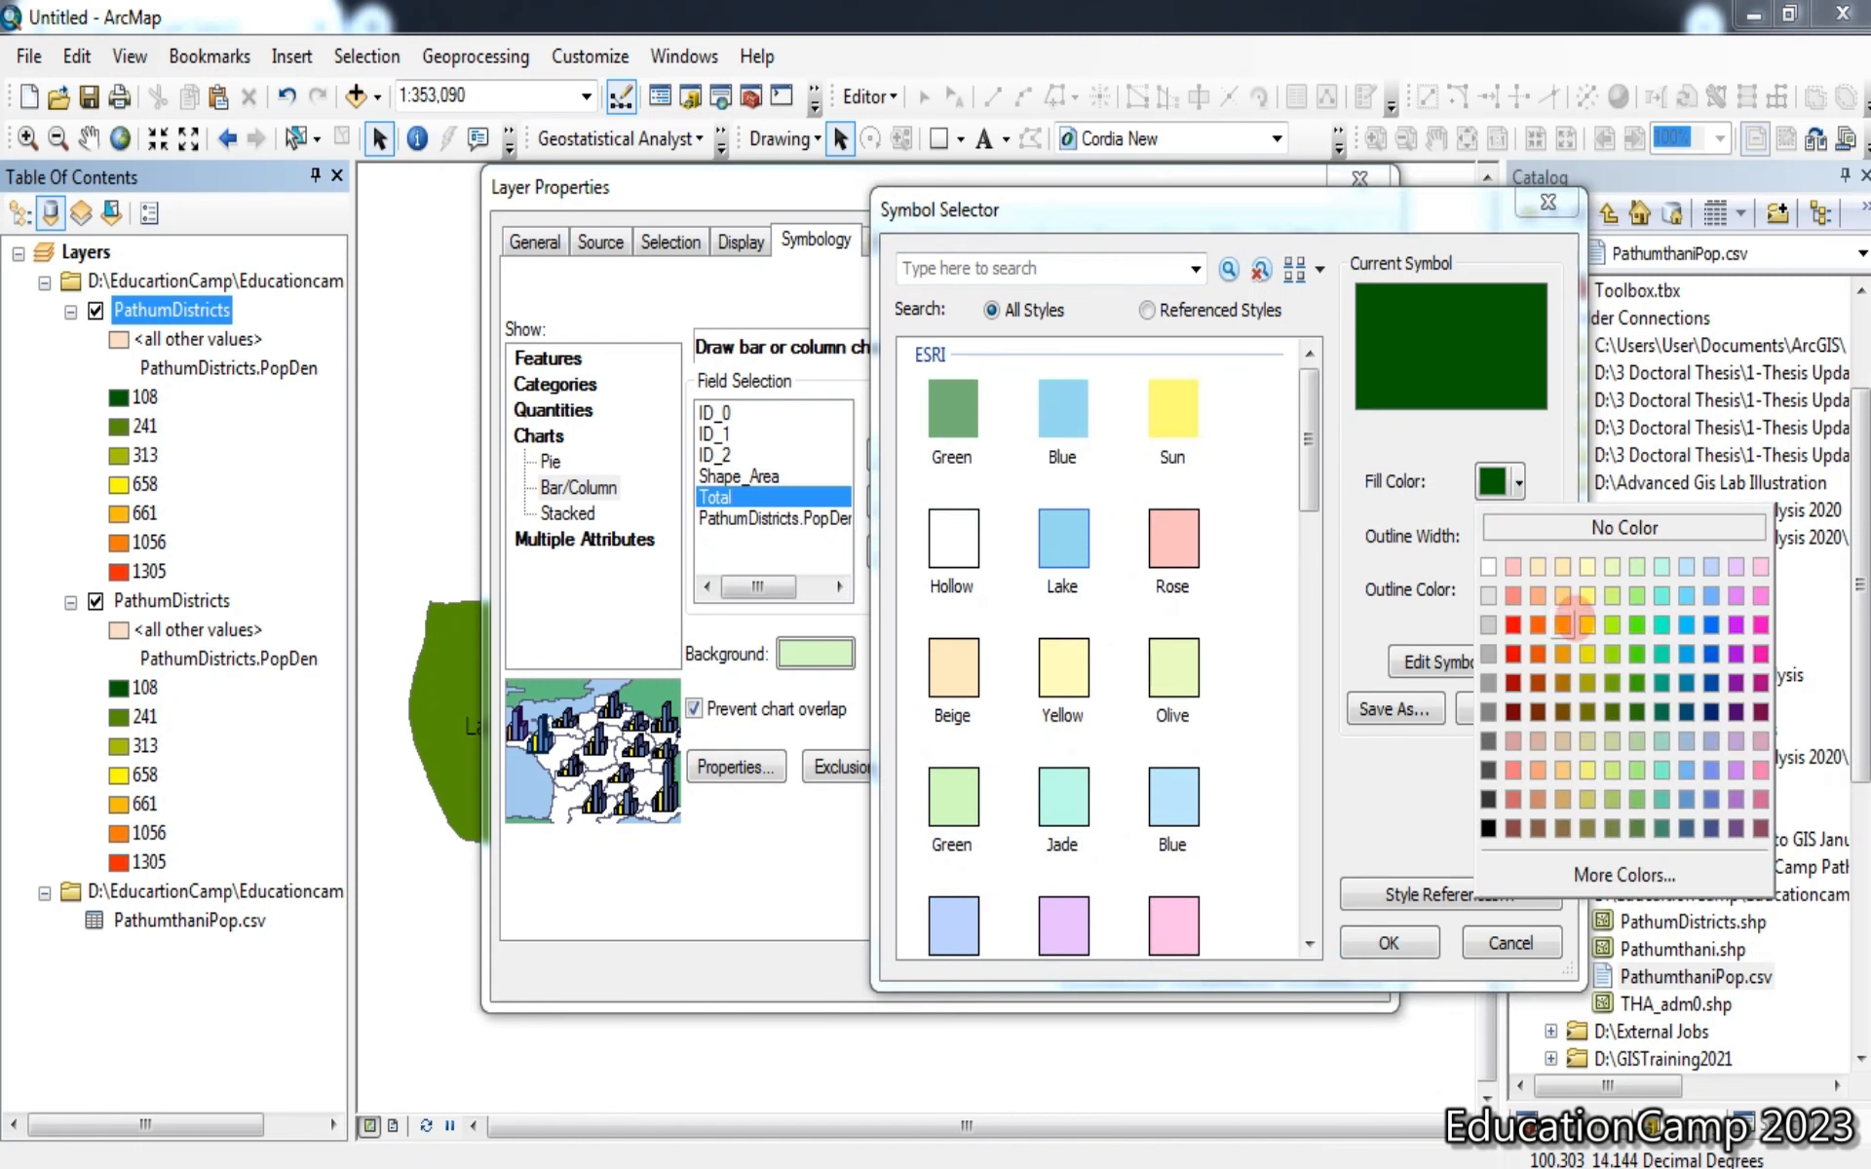
left_click(1712, 651)
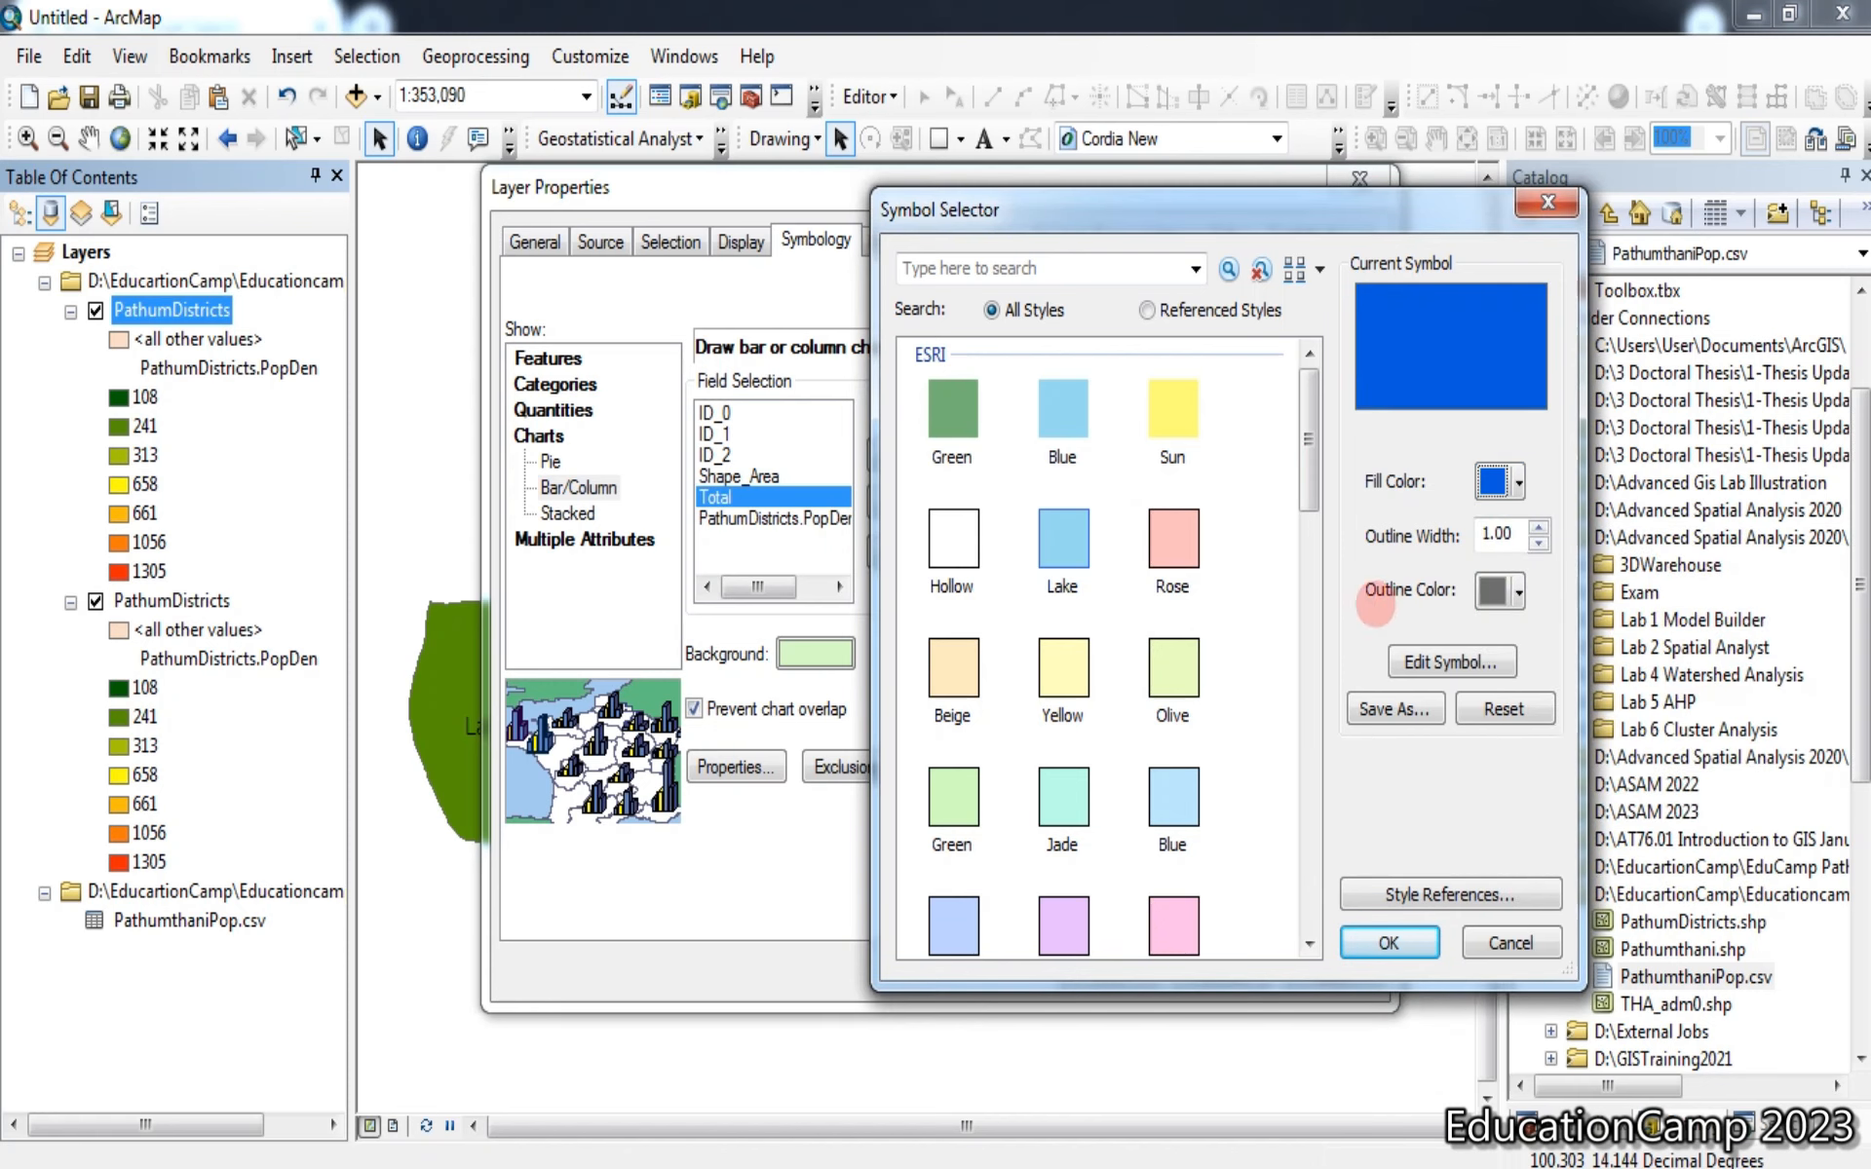
left_click(1382, 936)
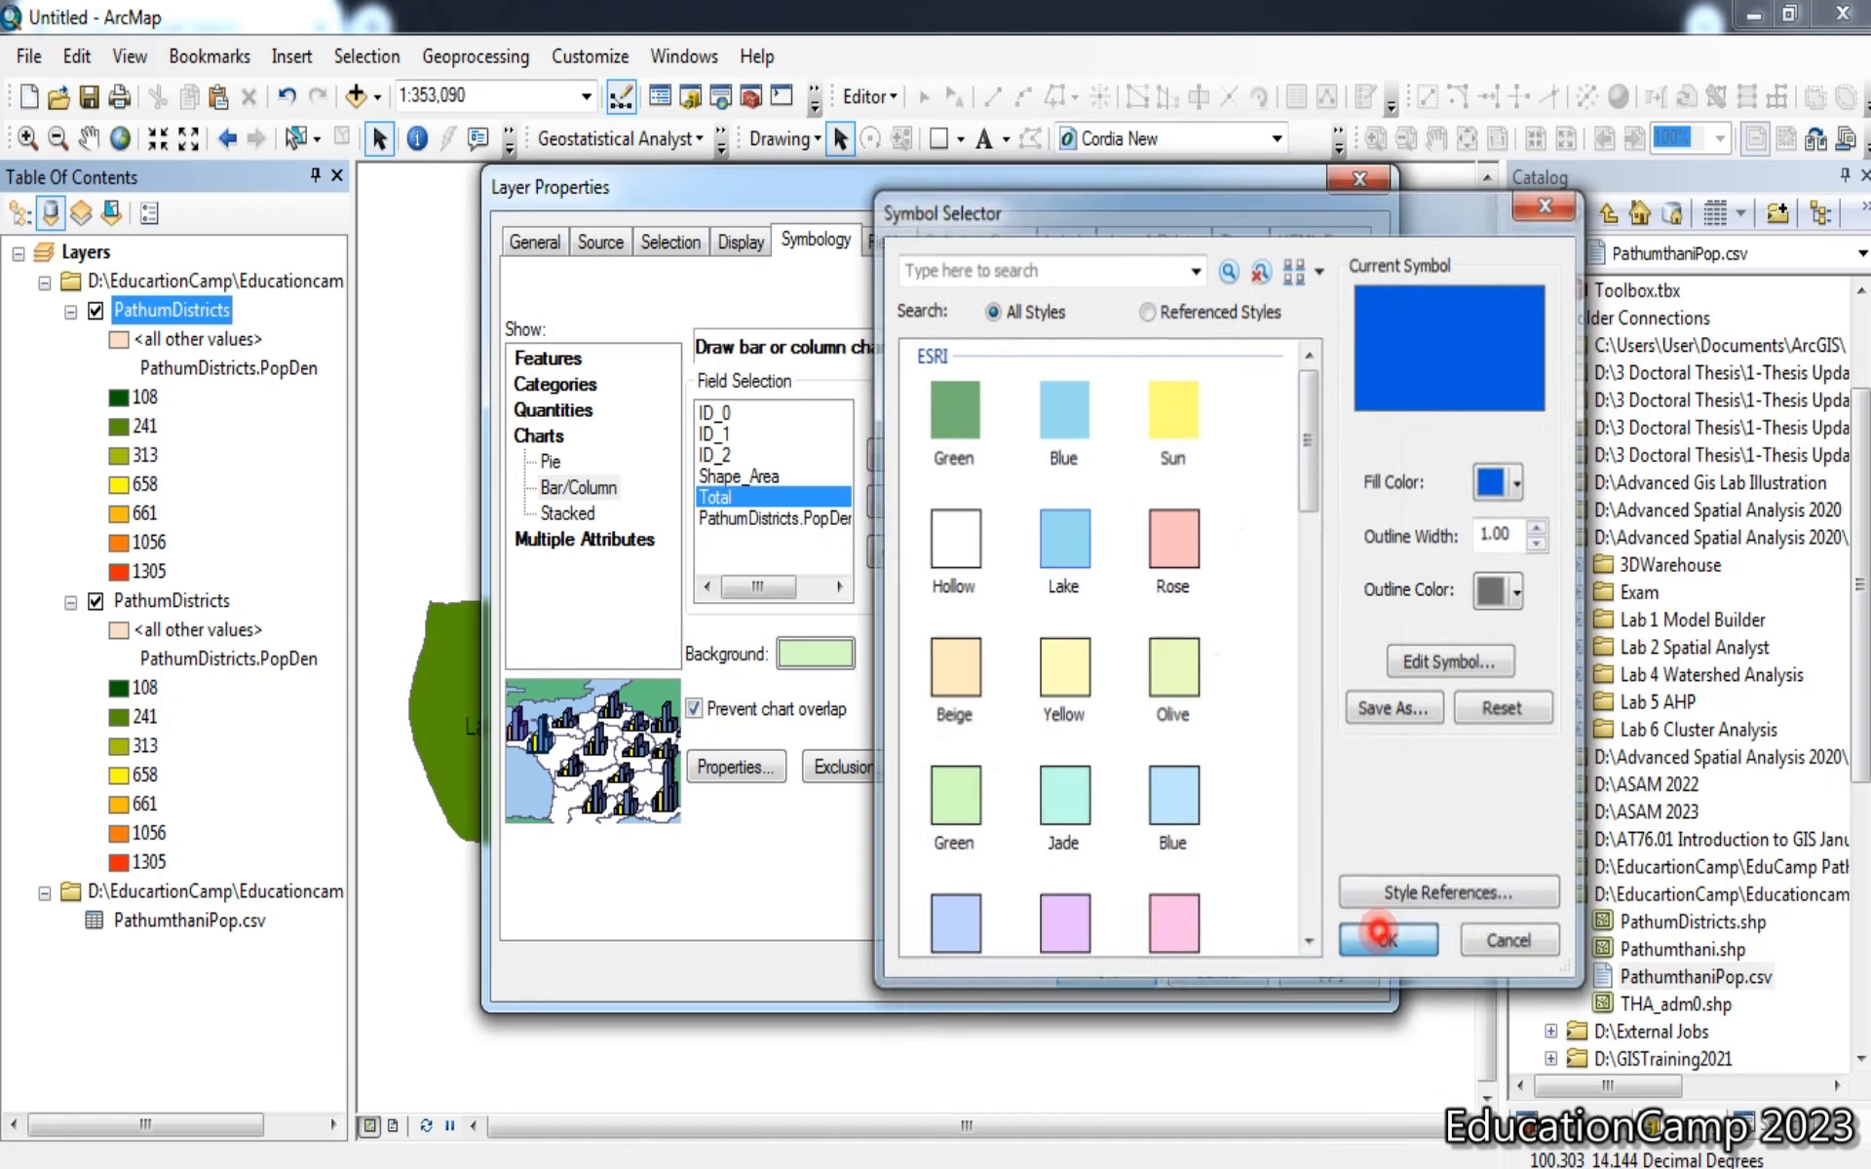
Assign the Rose symbol to the Female bars and apply the chart symbology to the layer
double_click(962, 484)
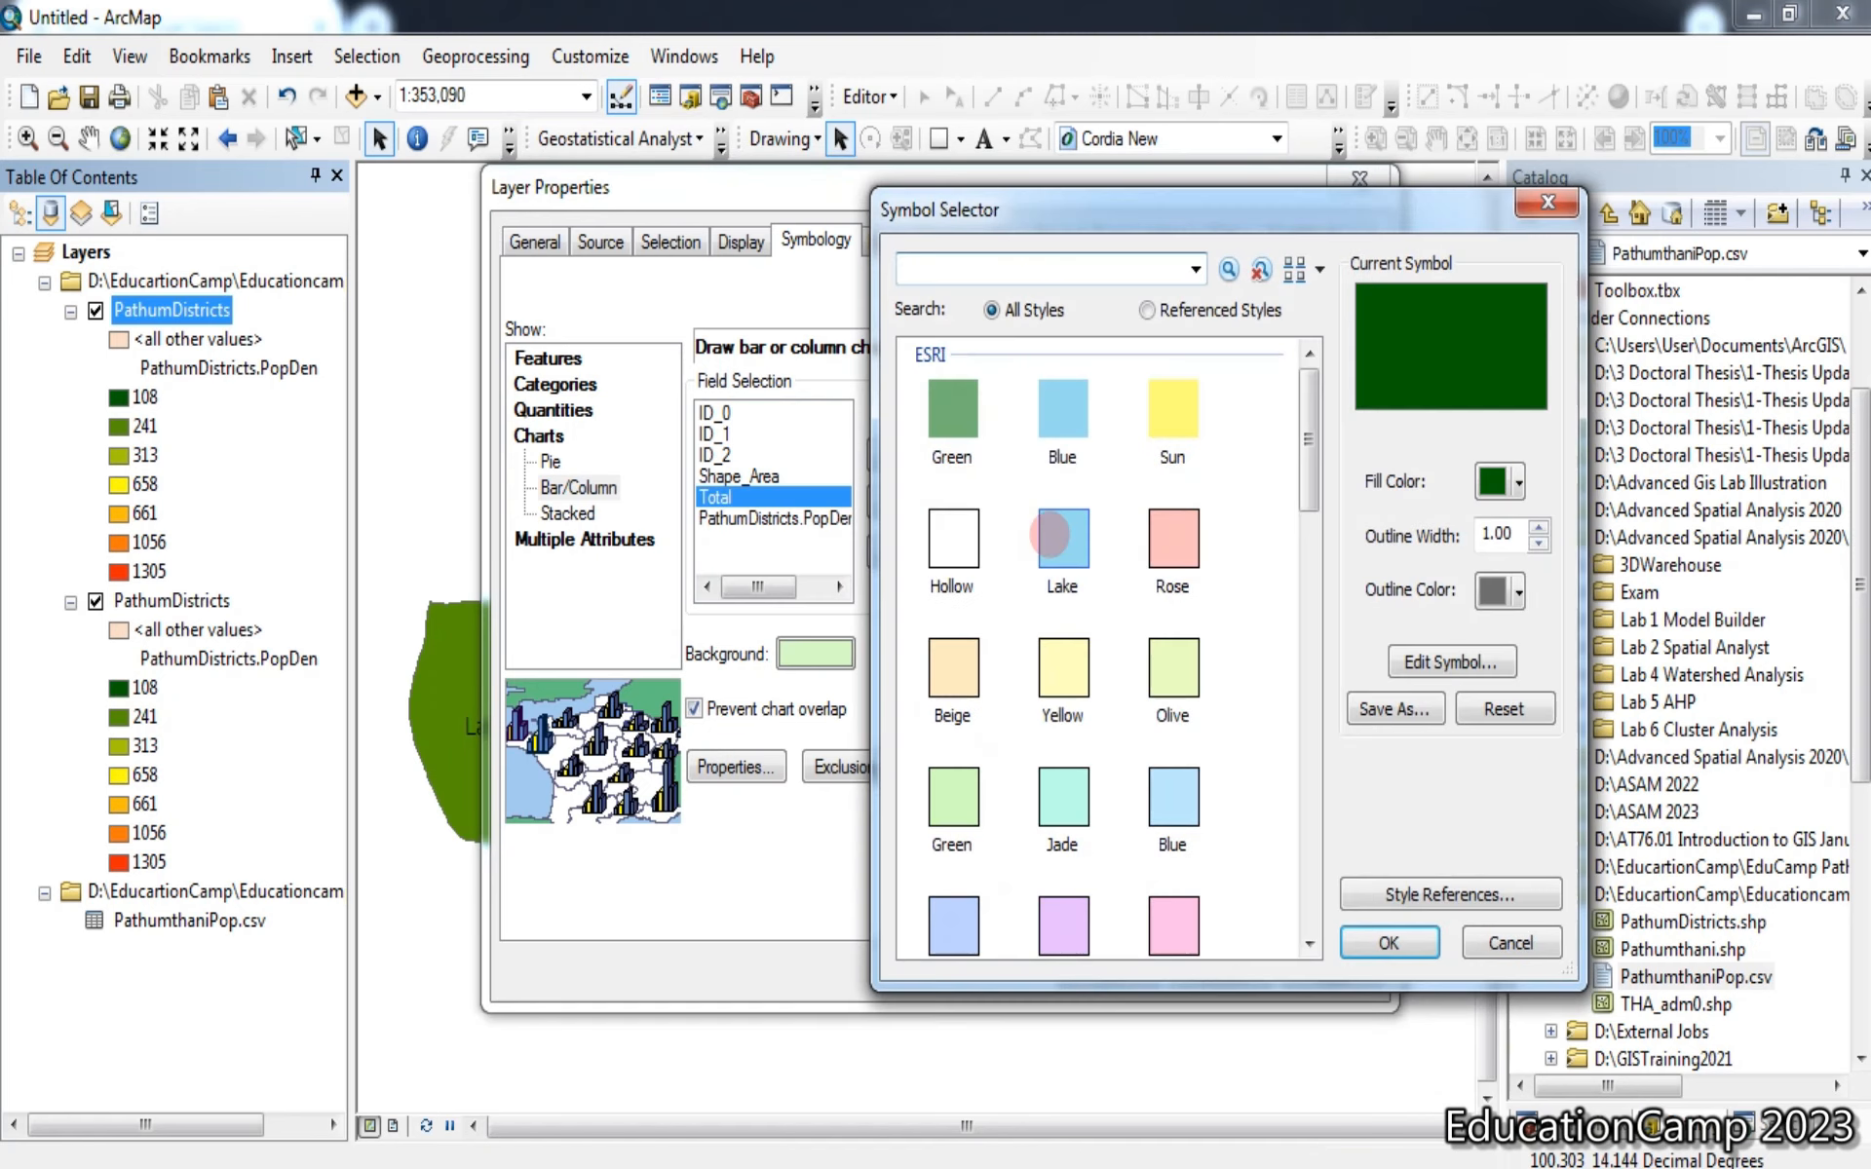
left_click(1187, 558)
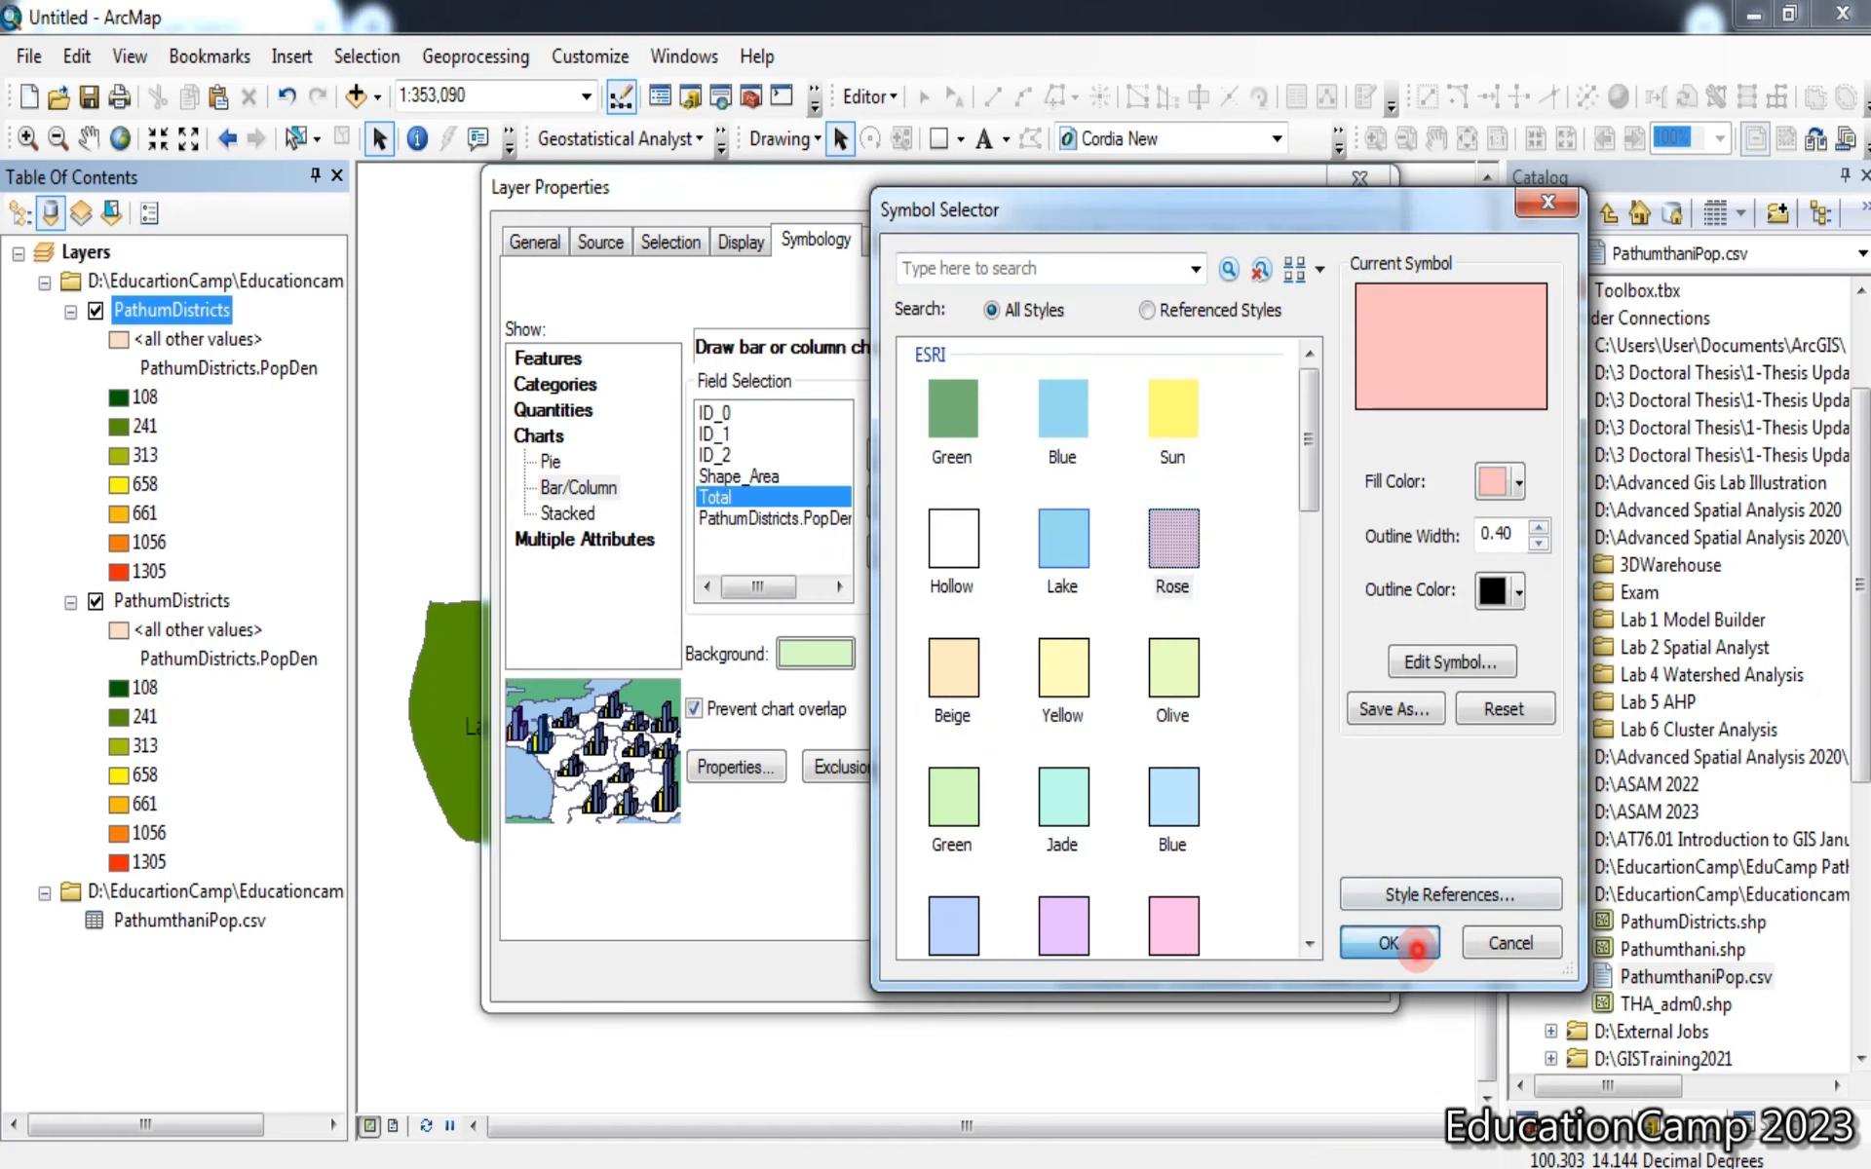
left_click(1411, 945)
left_click_drag(1108, 186, 930, 156)
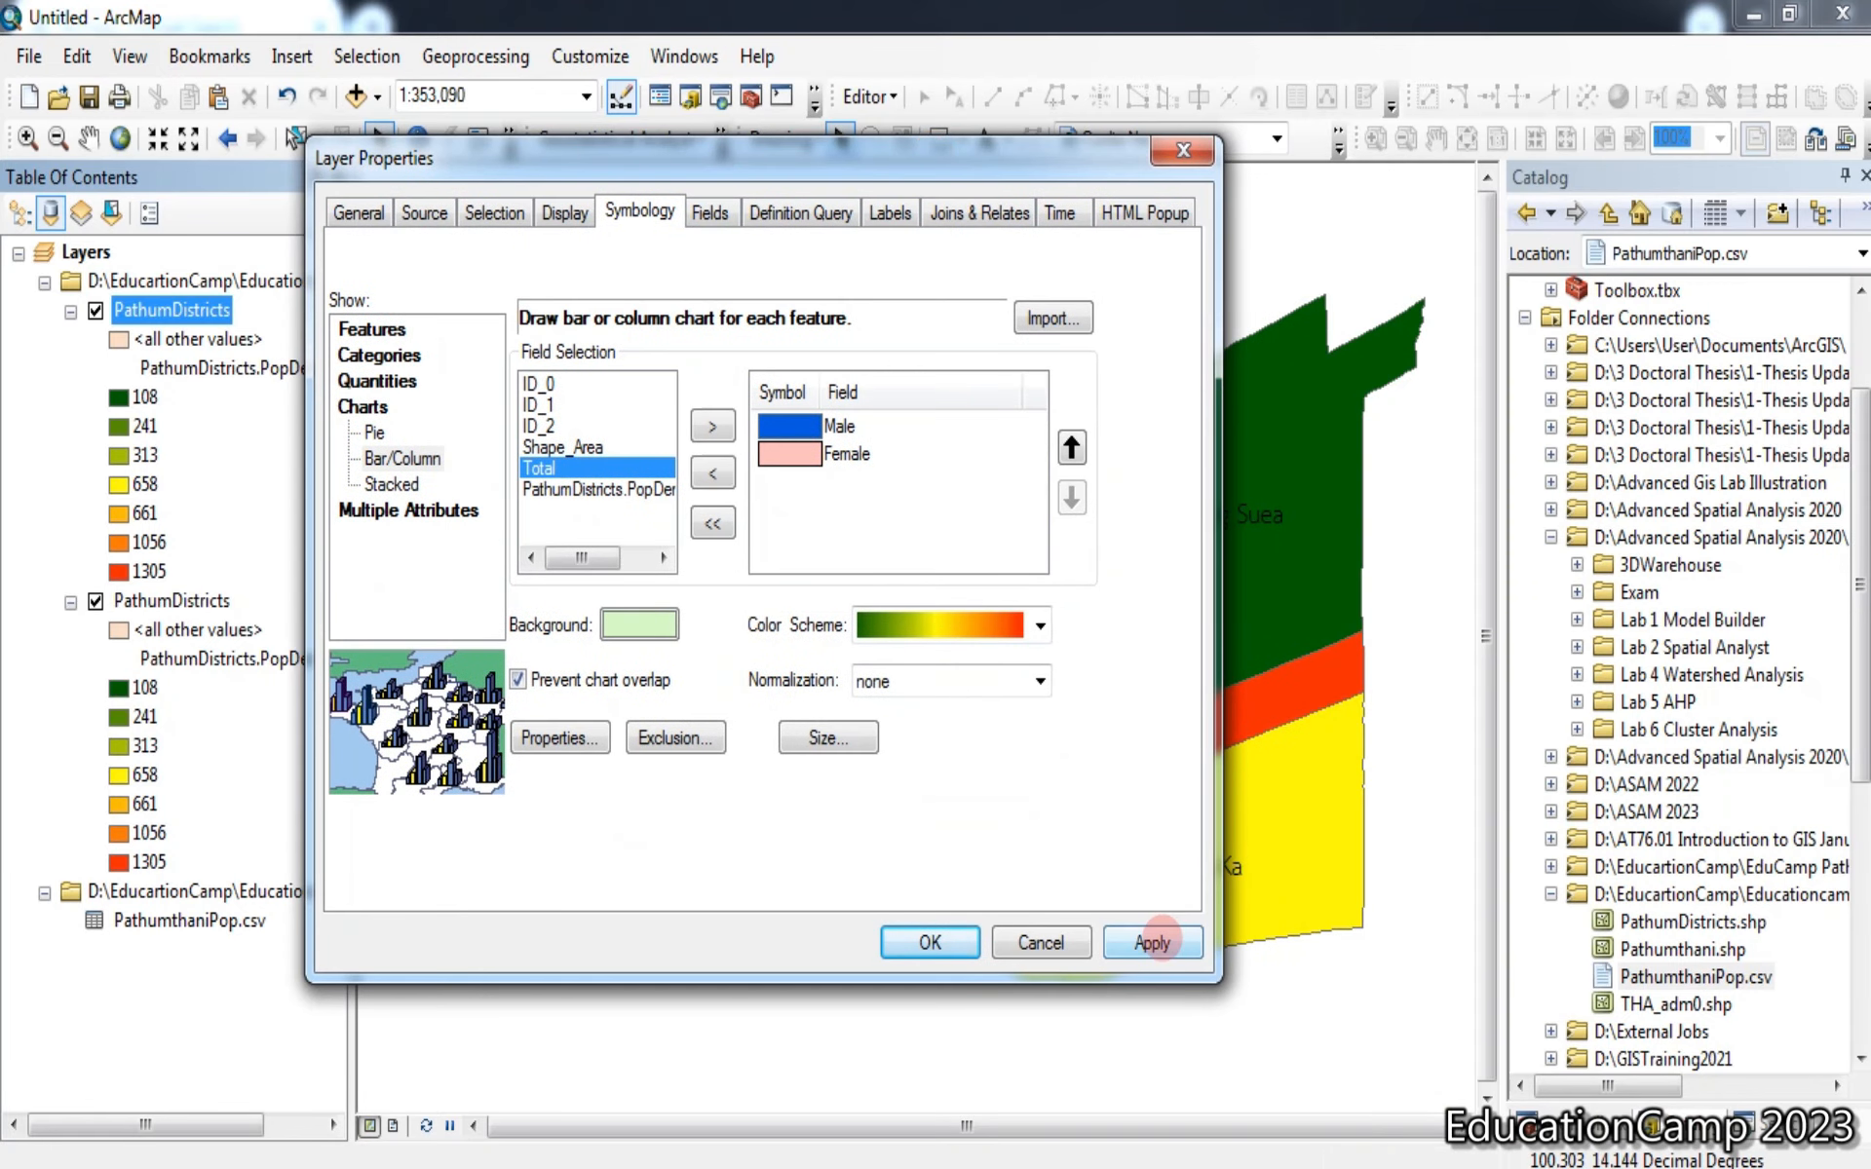
left_click(1153, 942)
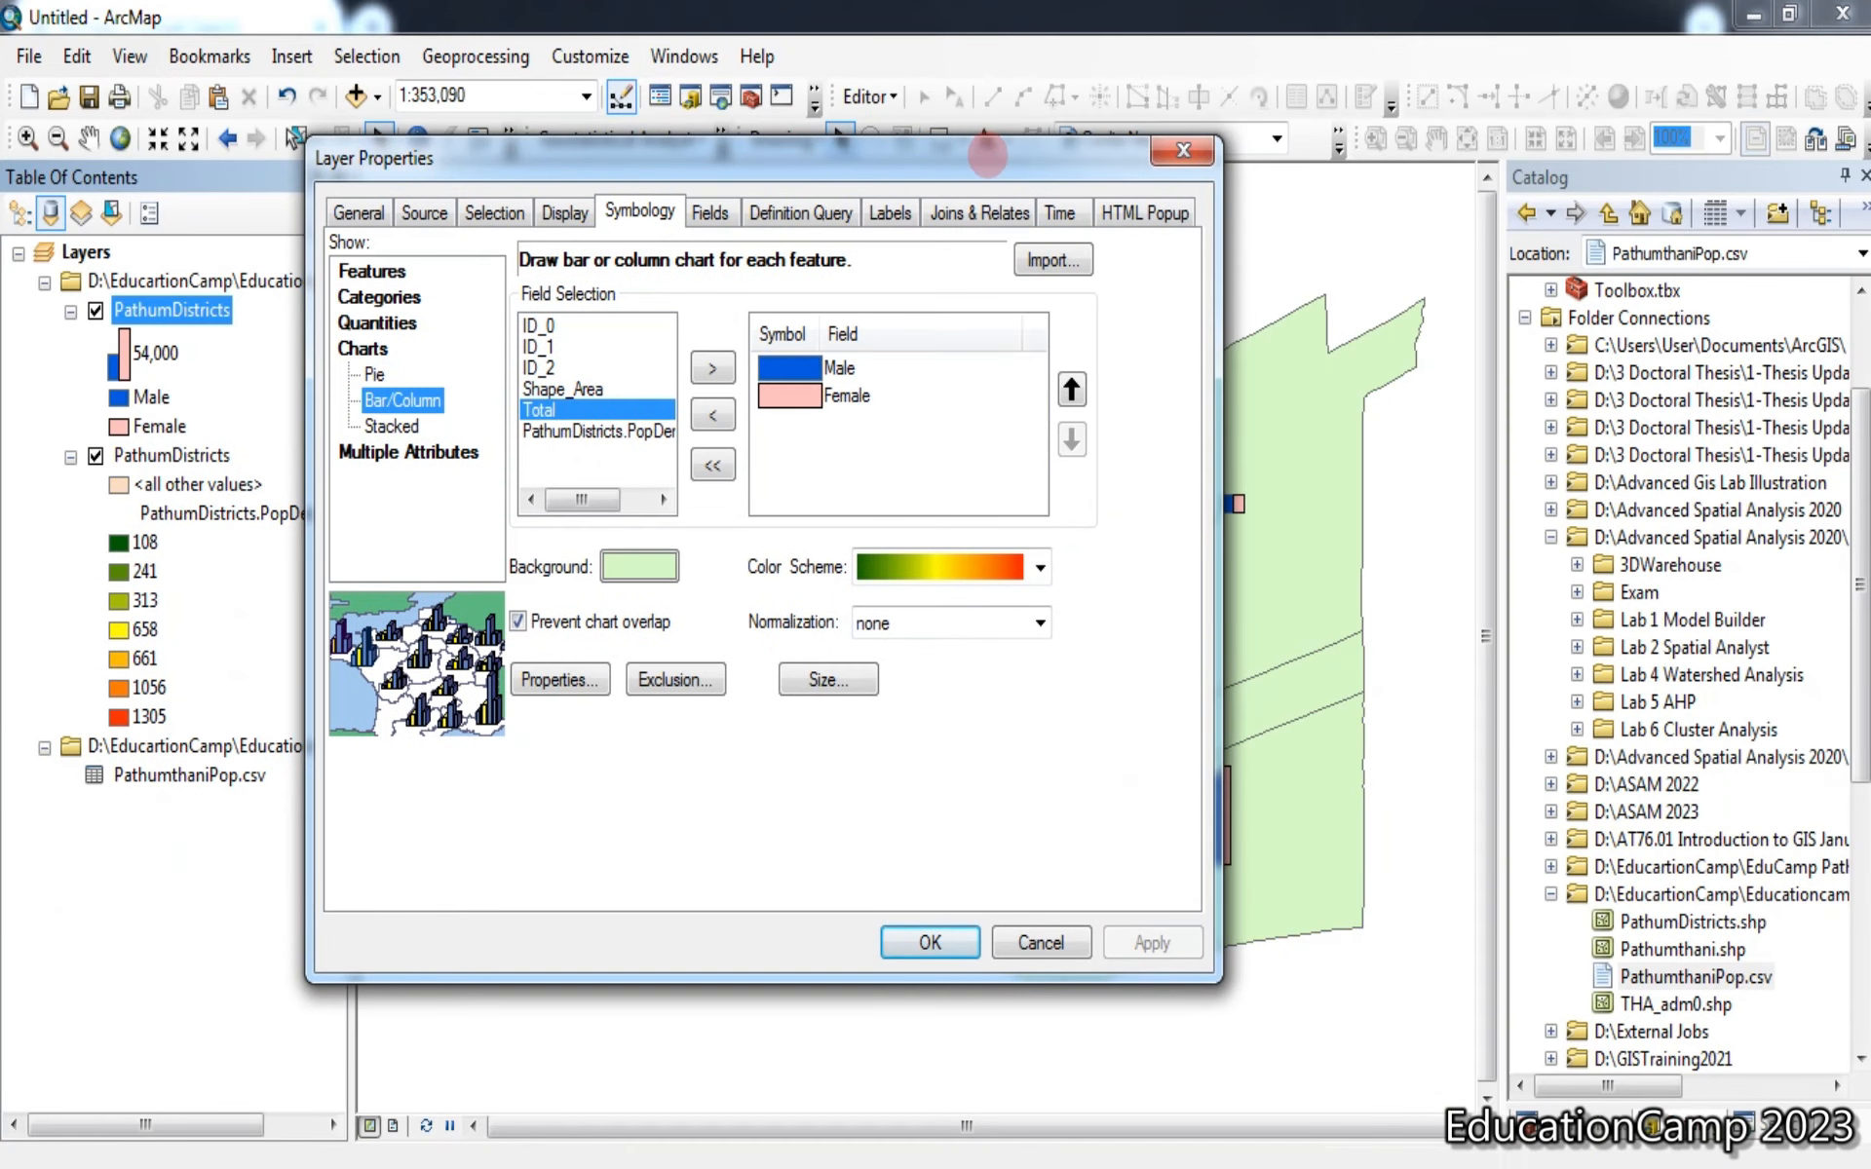
Set the chart background symbol to Hollow, apply it, and close the layer properties
left_click(640, 565)
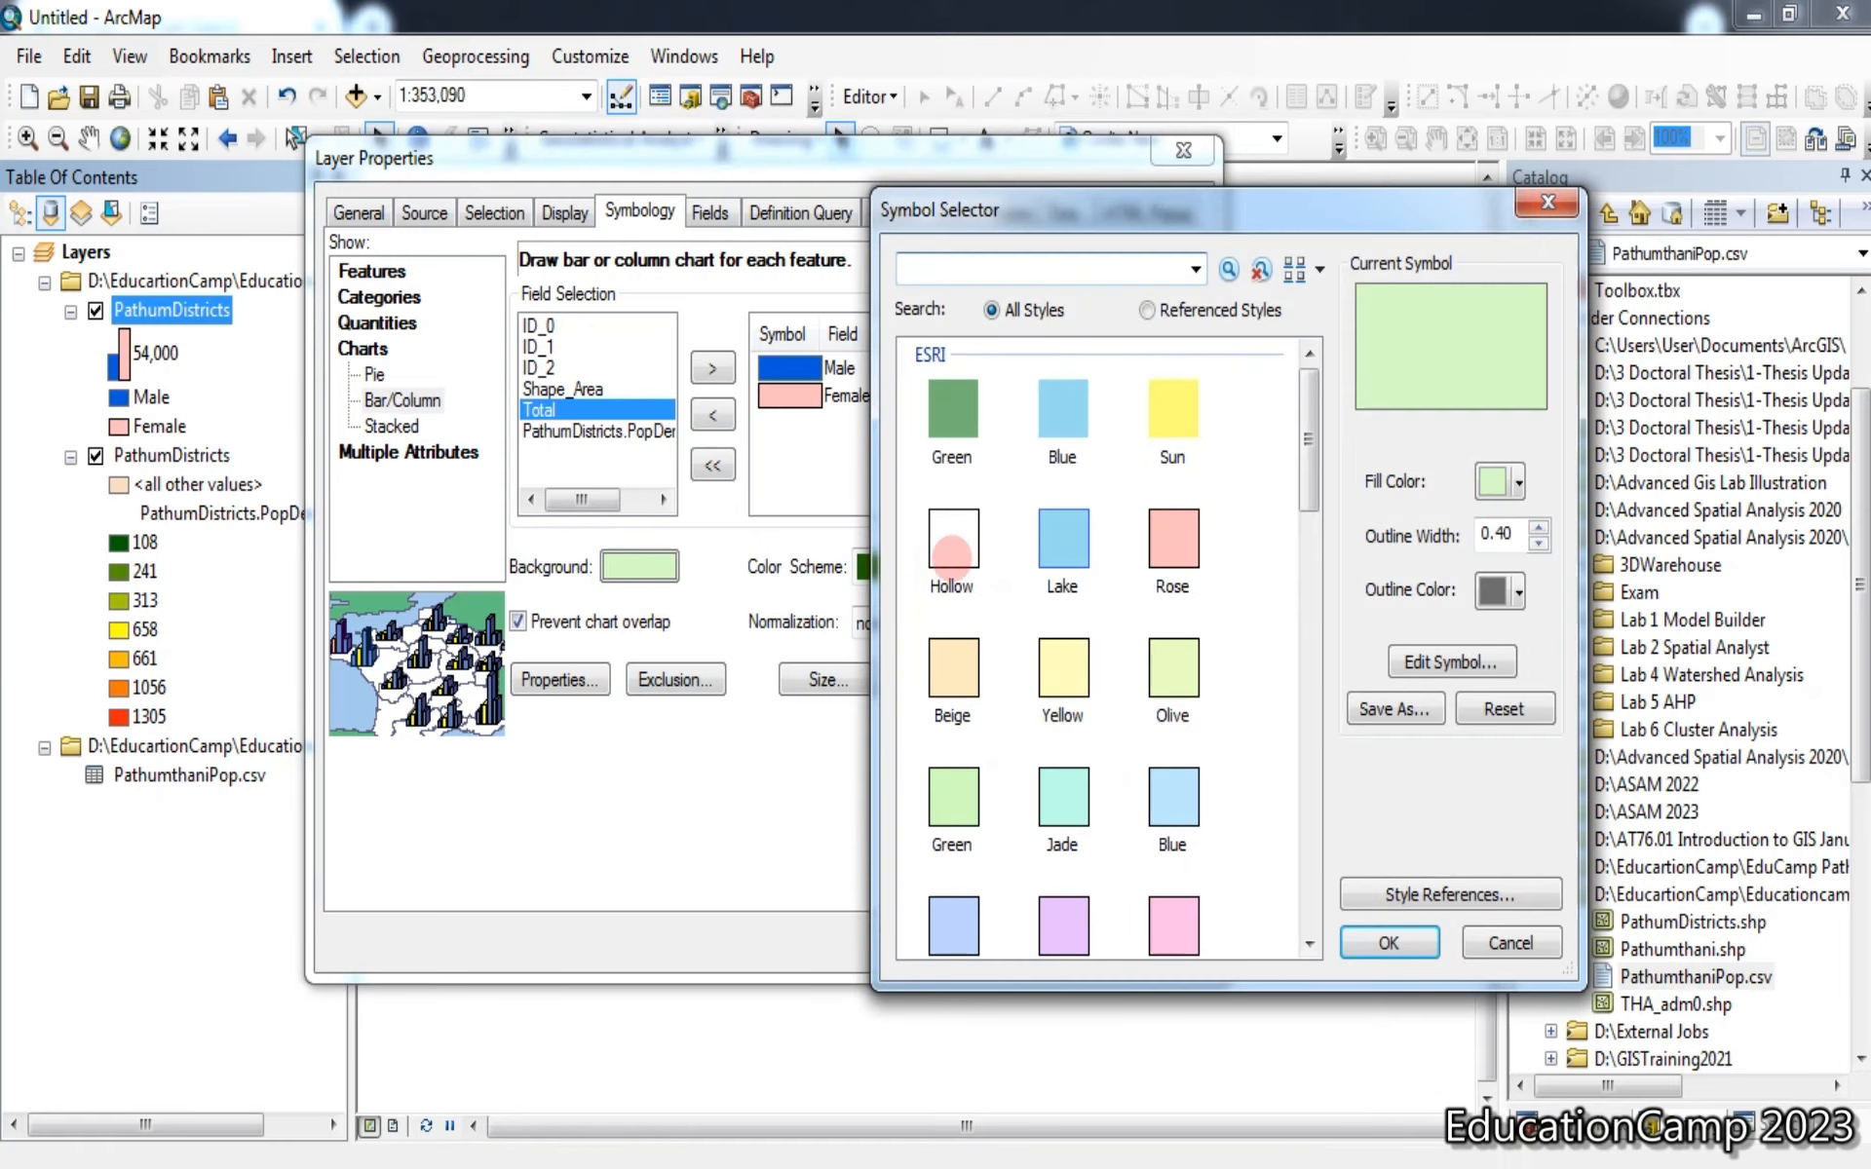
left_click(952, 554)
left_click(1388, 942)
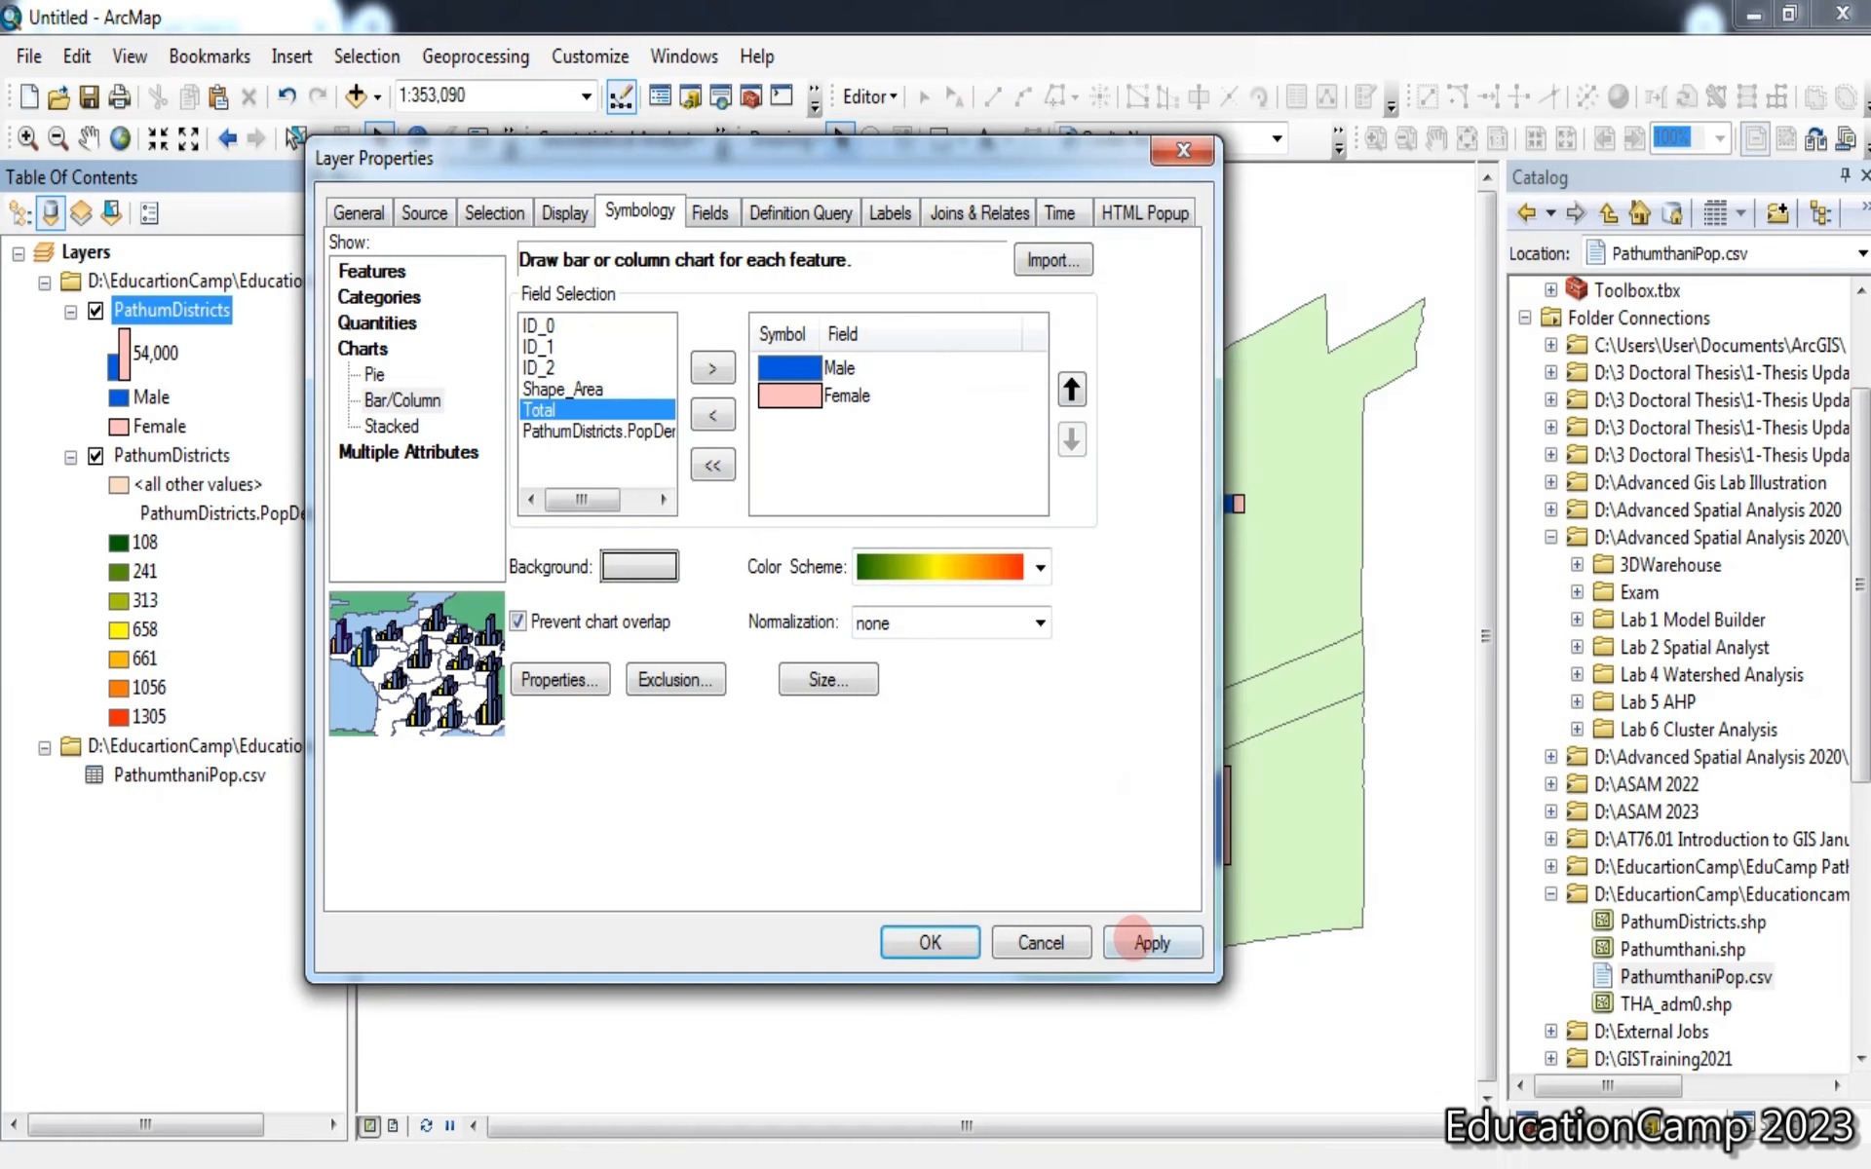
left_click(1140, 943)
left_click_drag(772, 158, 621, 180)
left_click(776, 962)
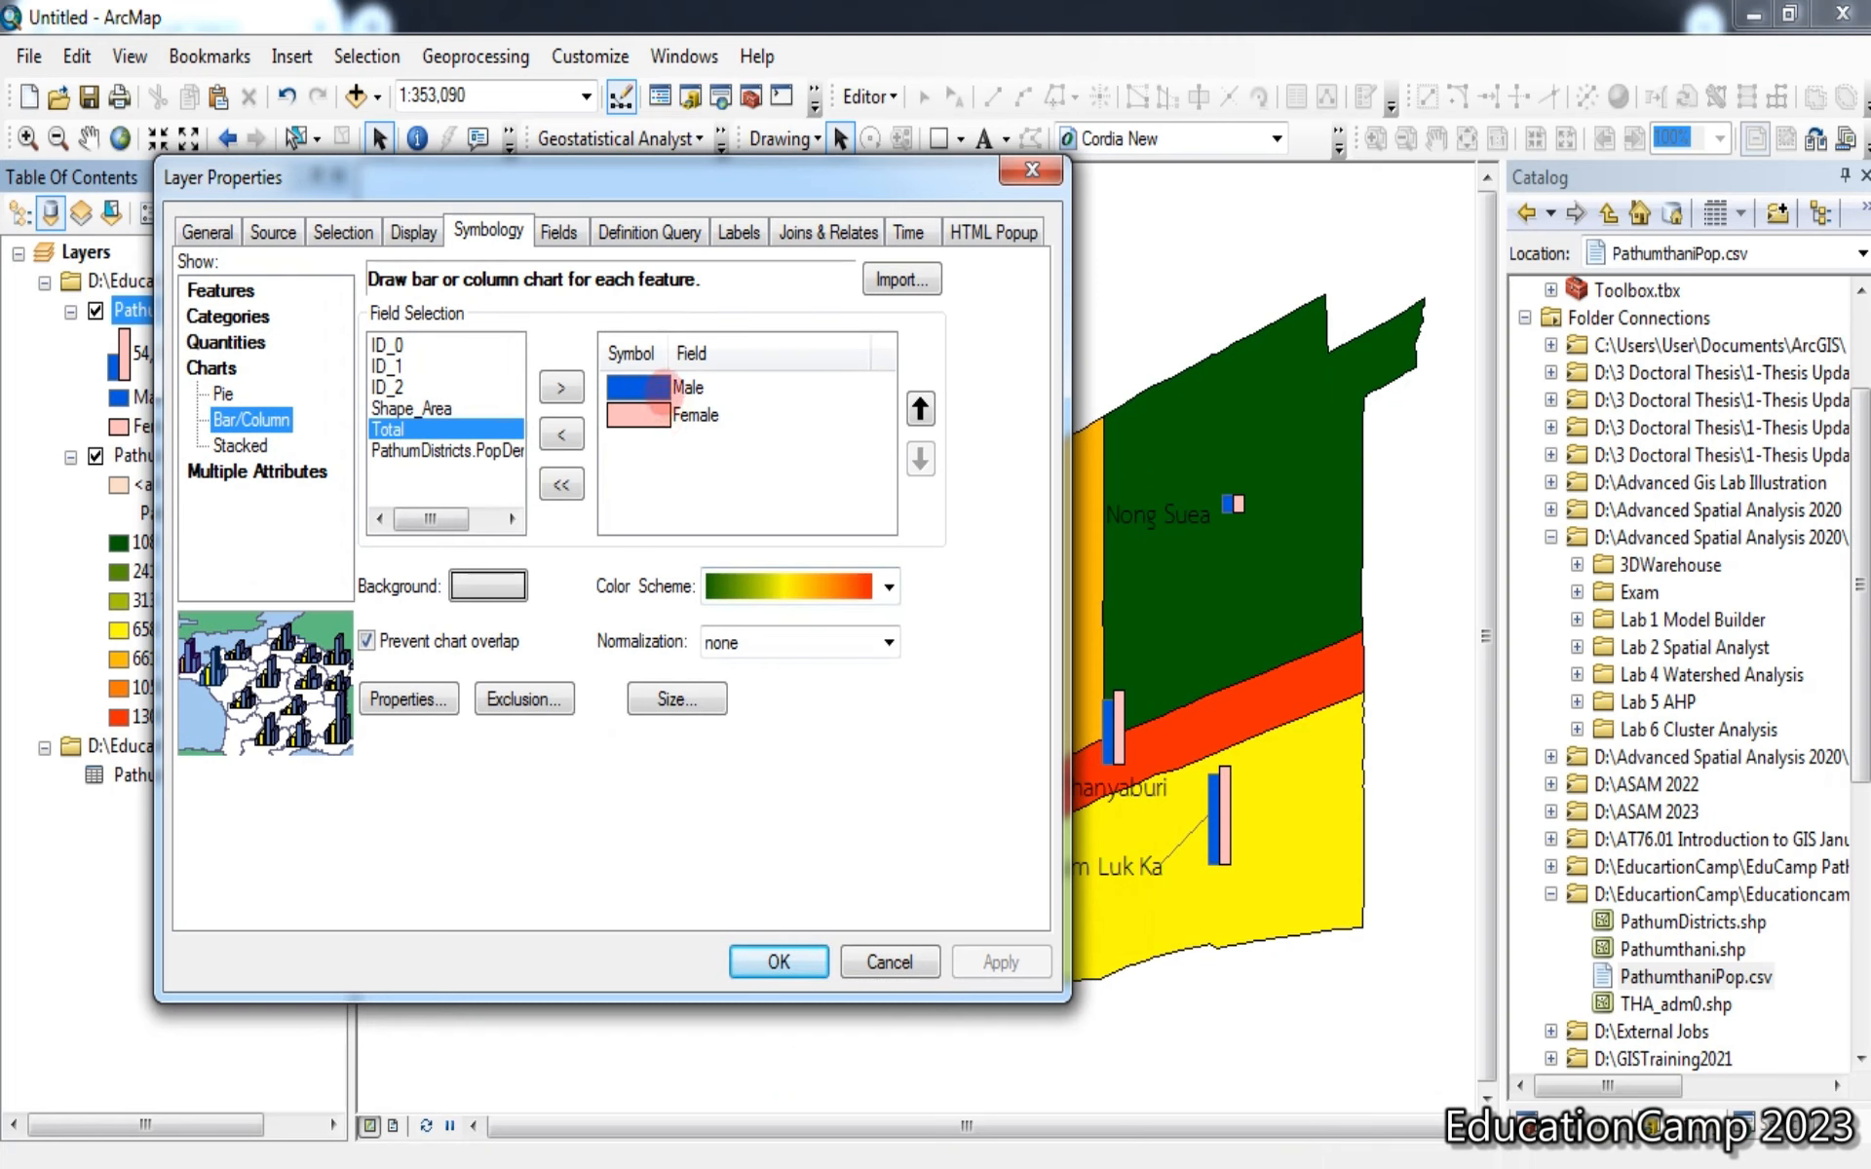
left_click(789, 960)
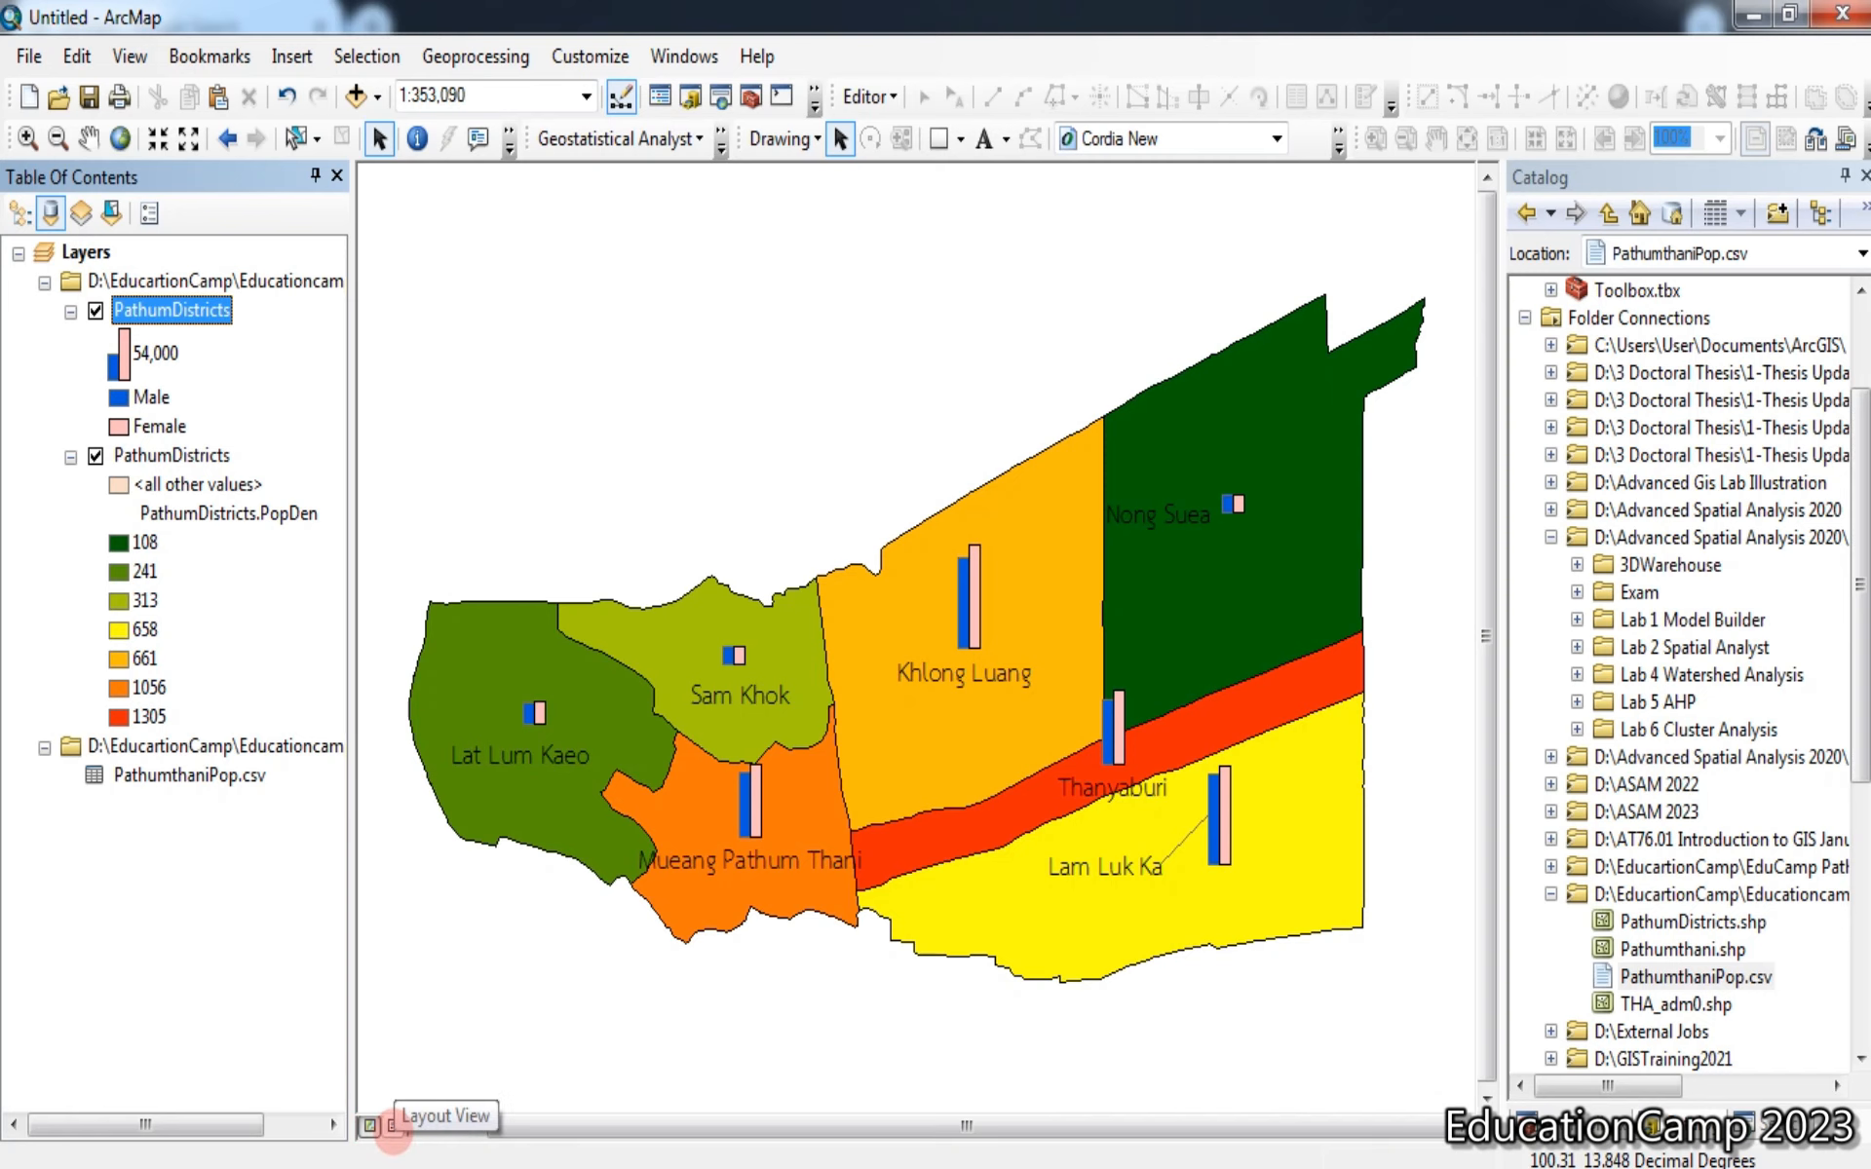
Switch to Layout View and set the A4 page to Landscape with map elements scaled proportionally to the page size change
left_click(393, 1126)
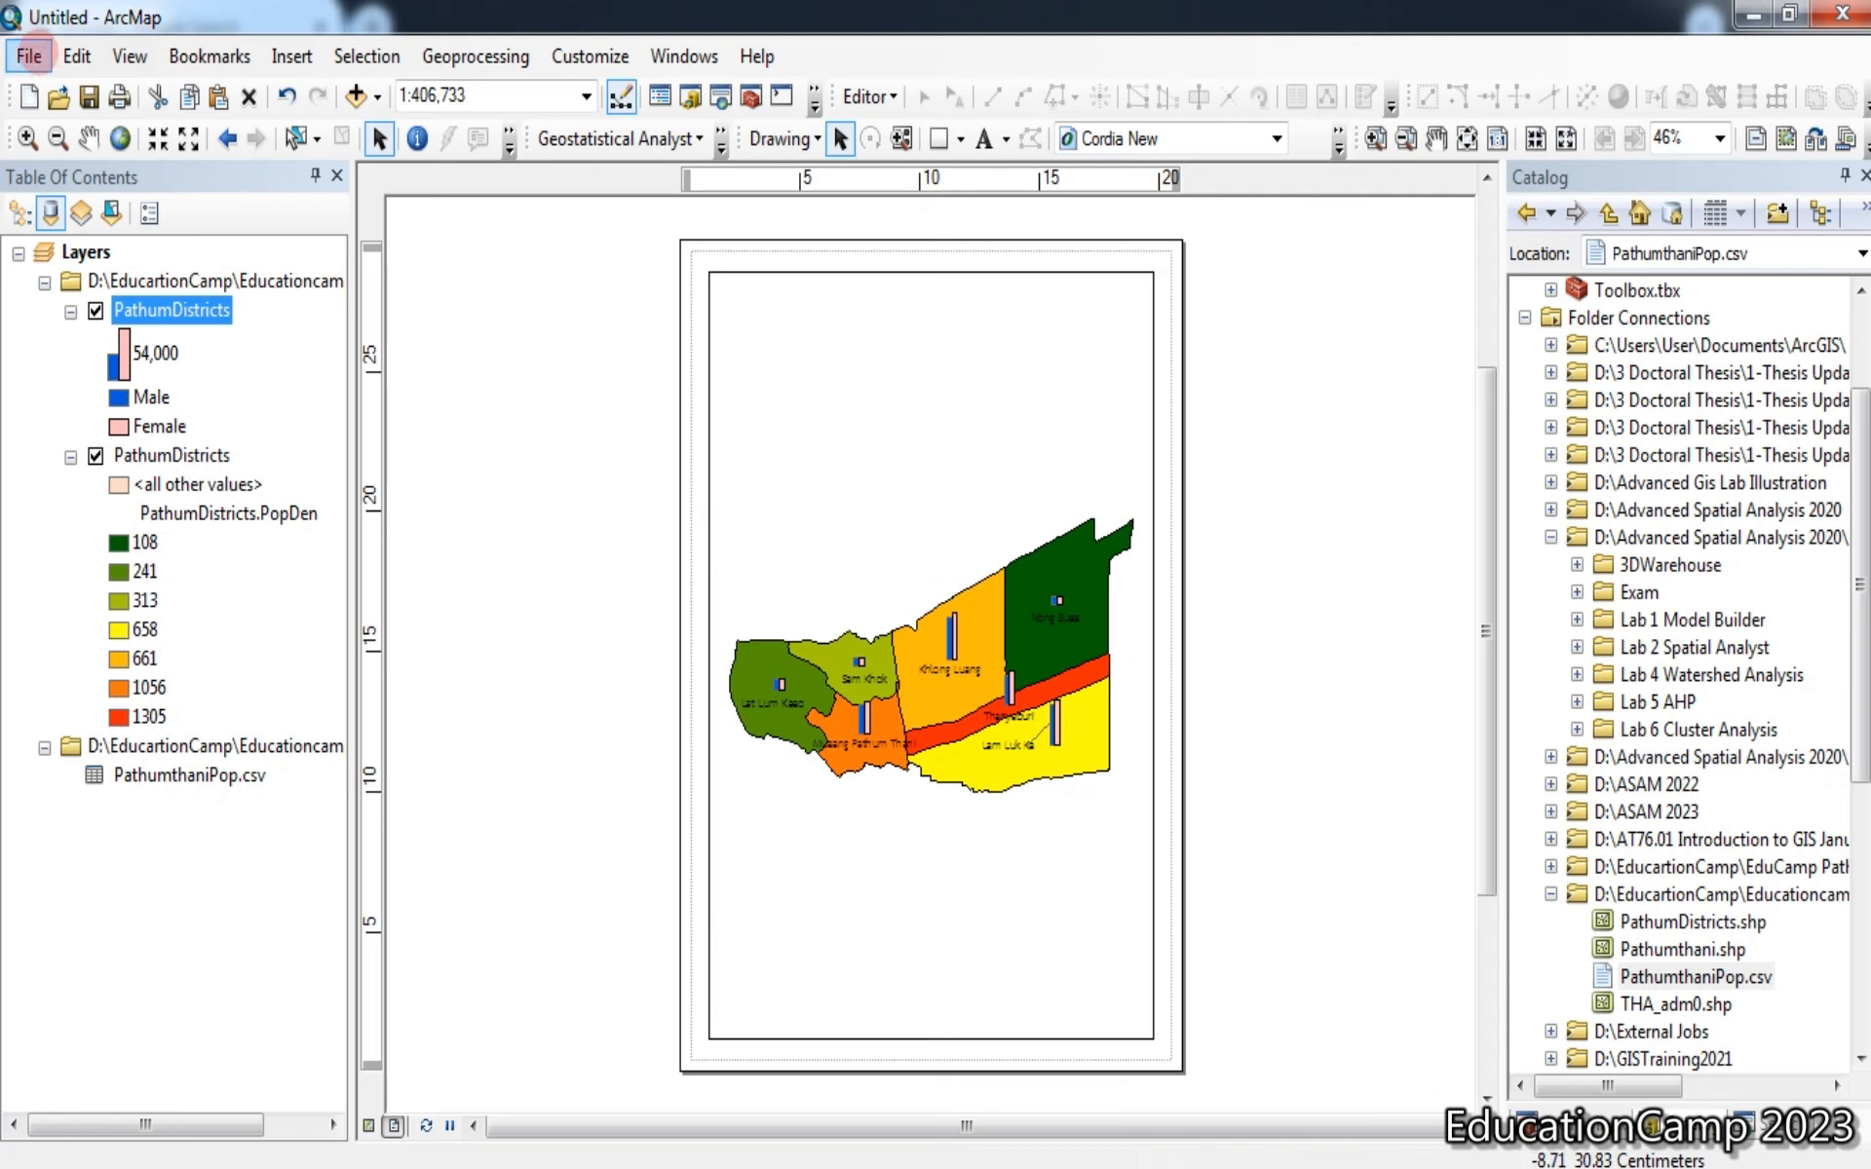
left_click(31, 56)
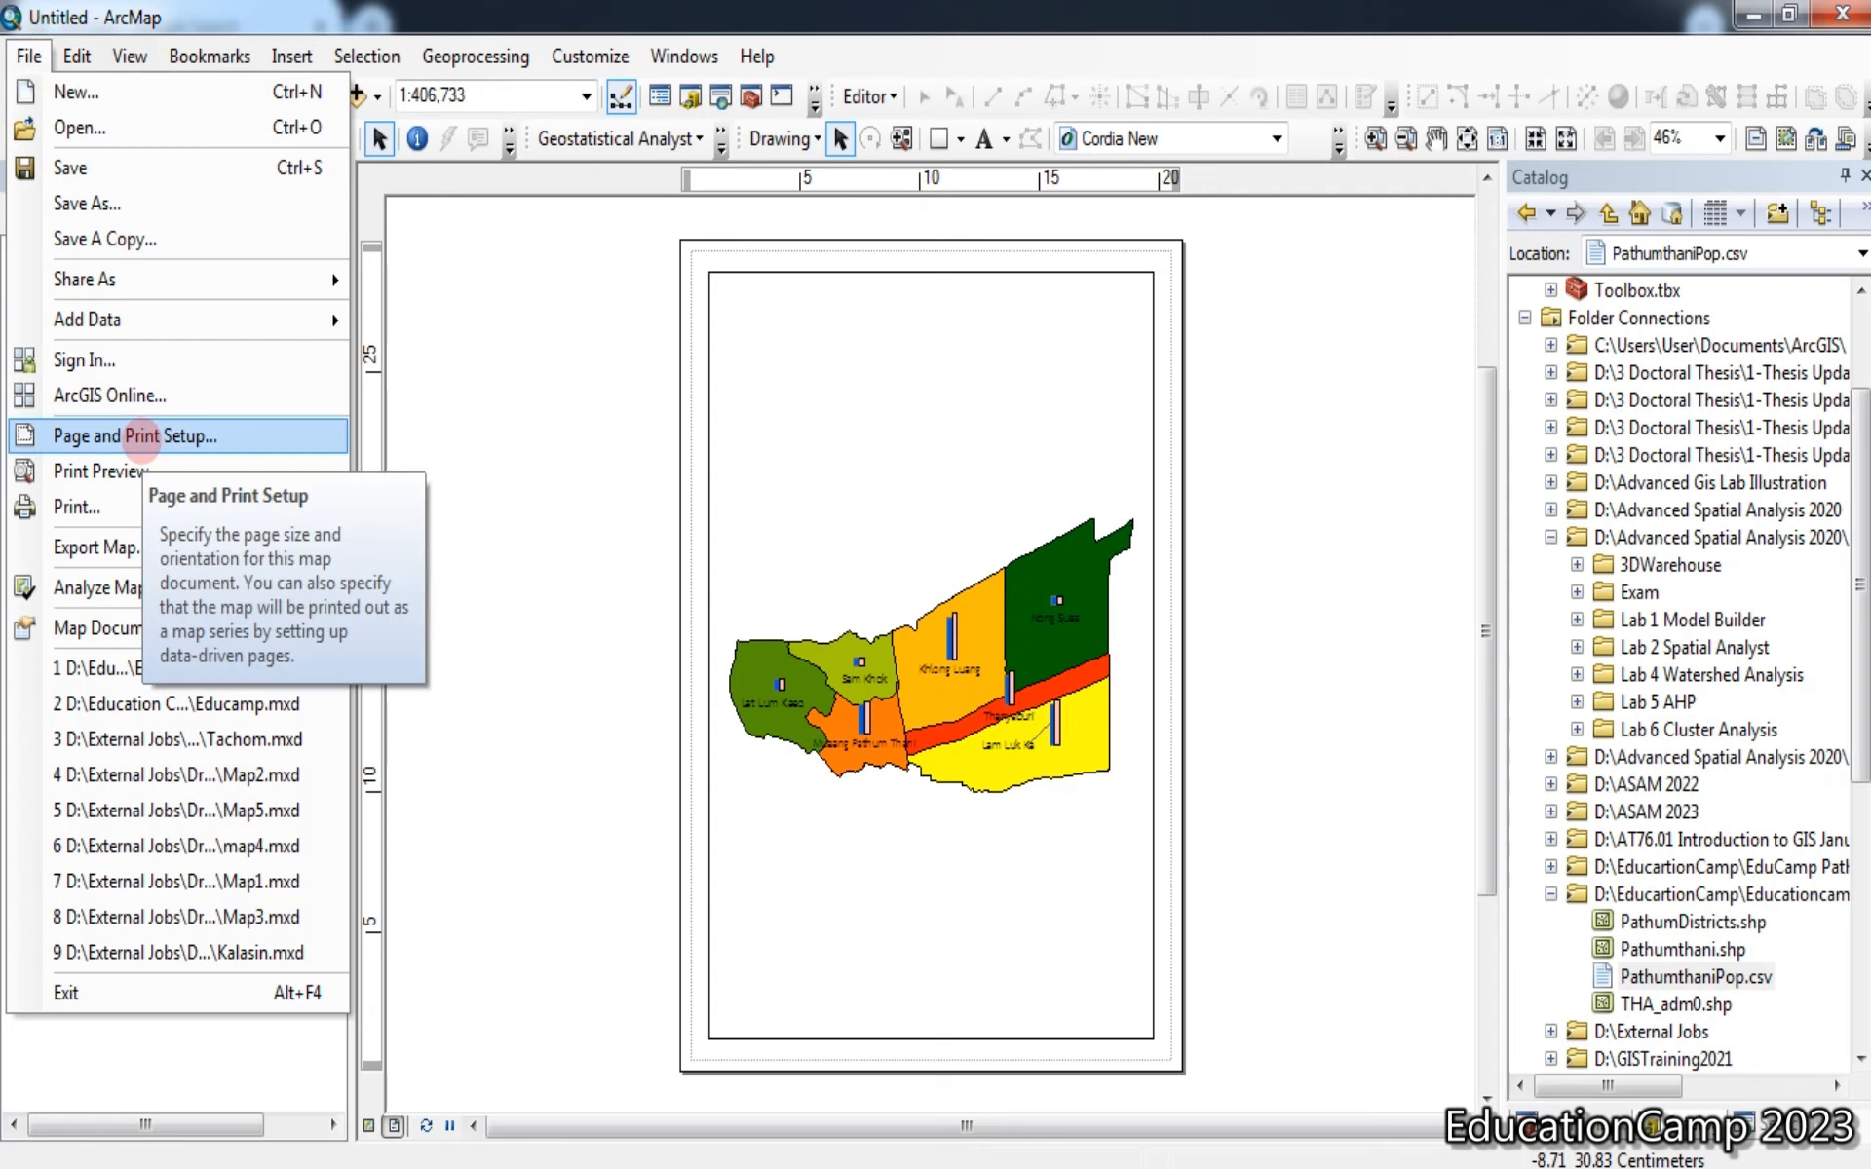
left_click(142, 435)
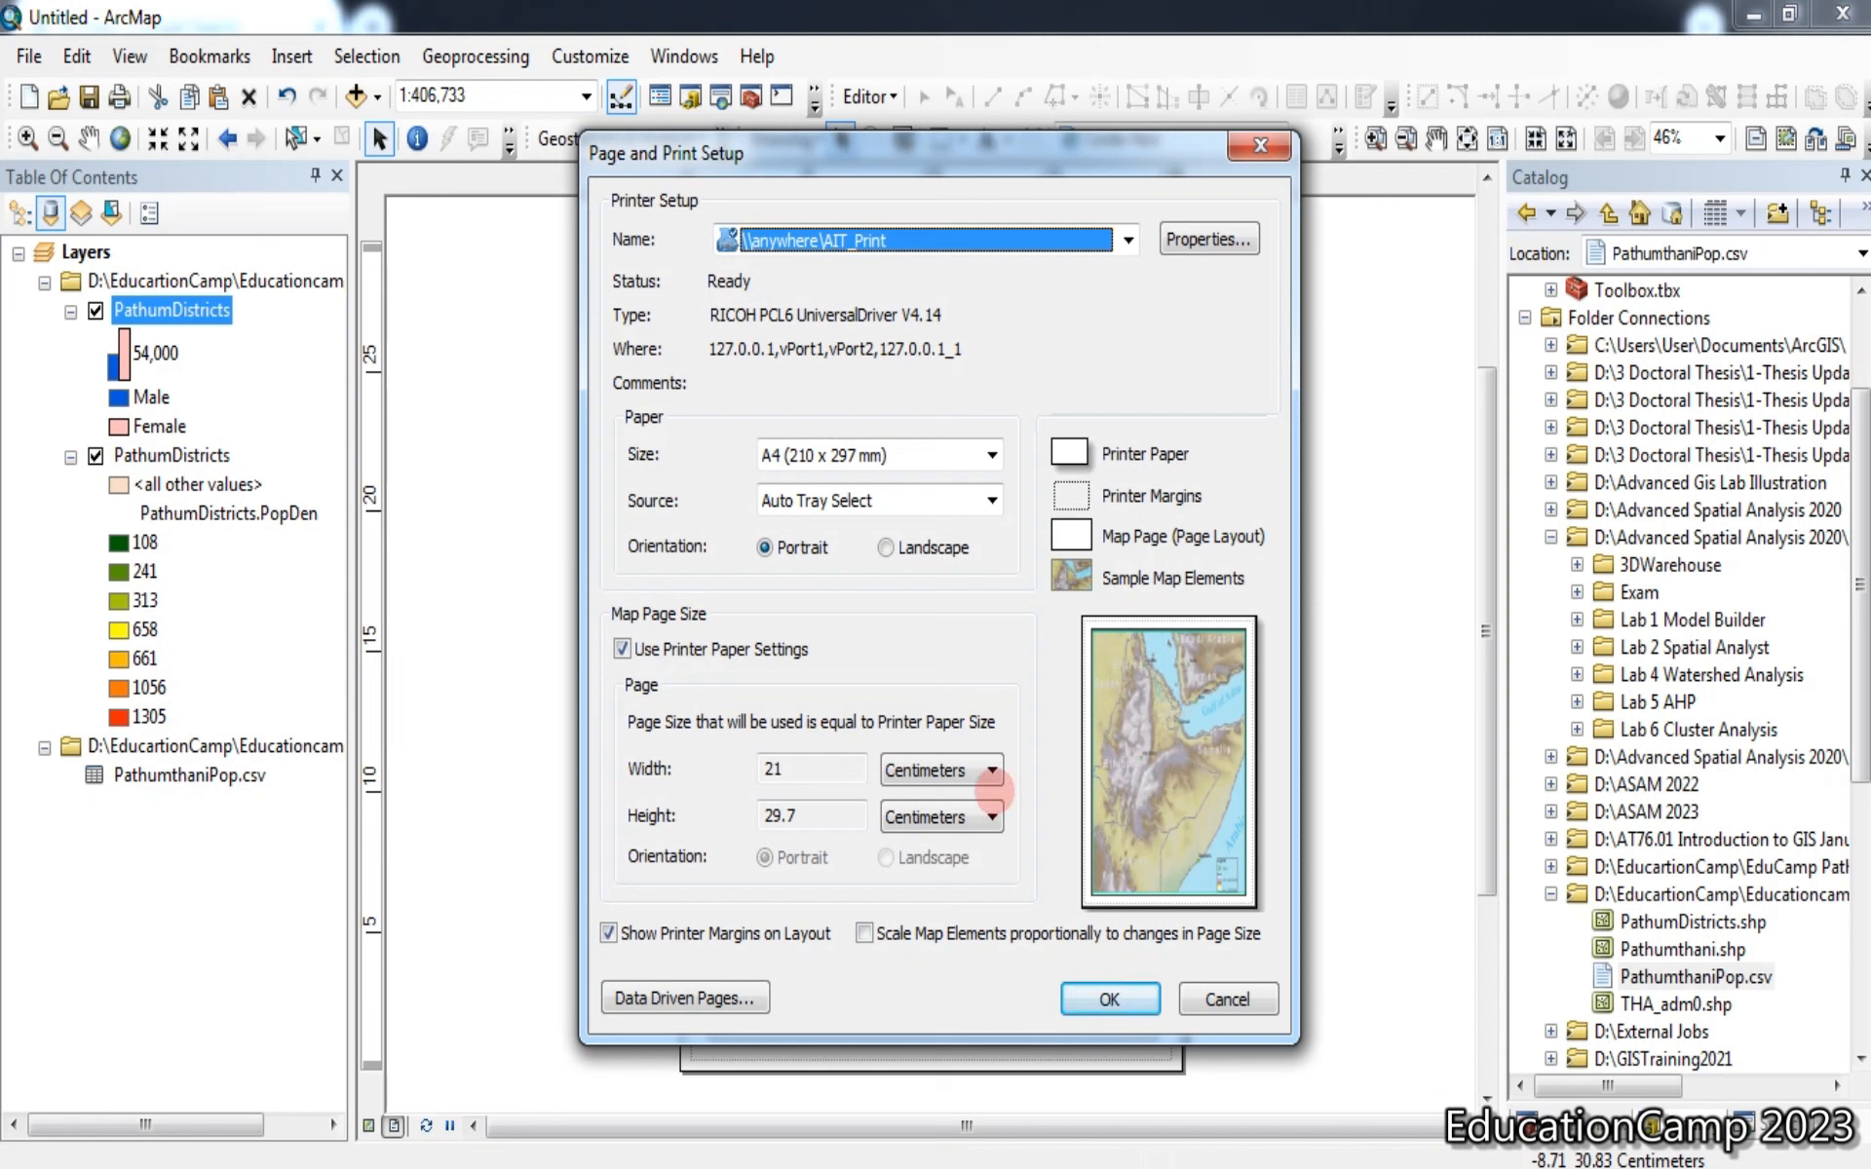
left_click(945, 546)
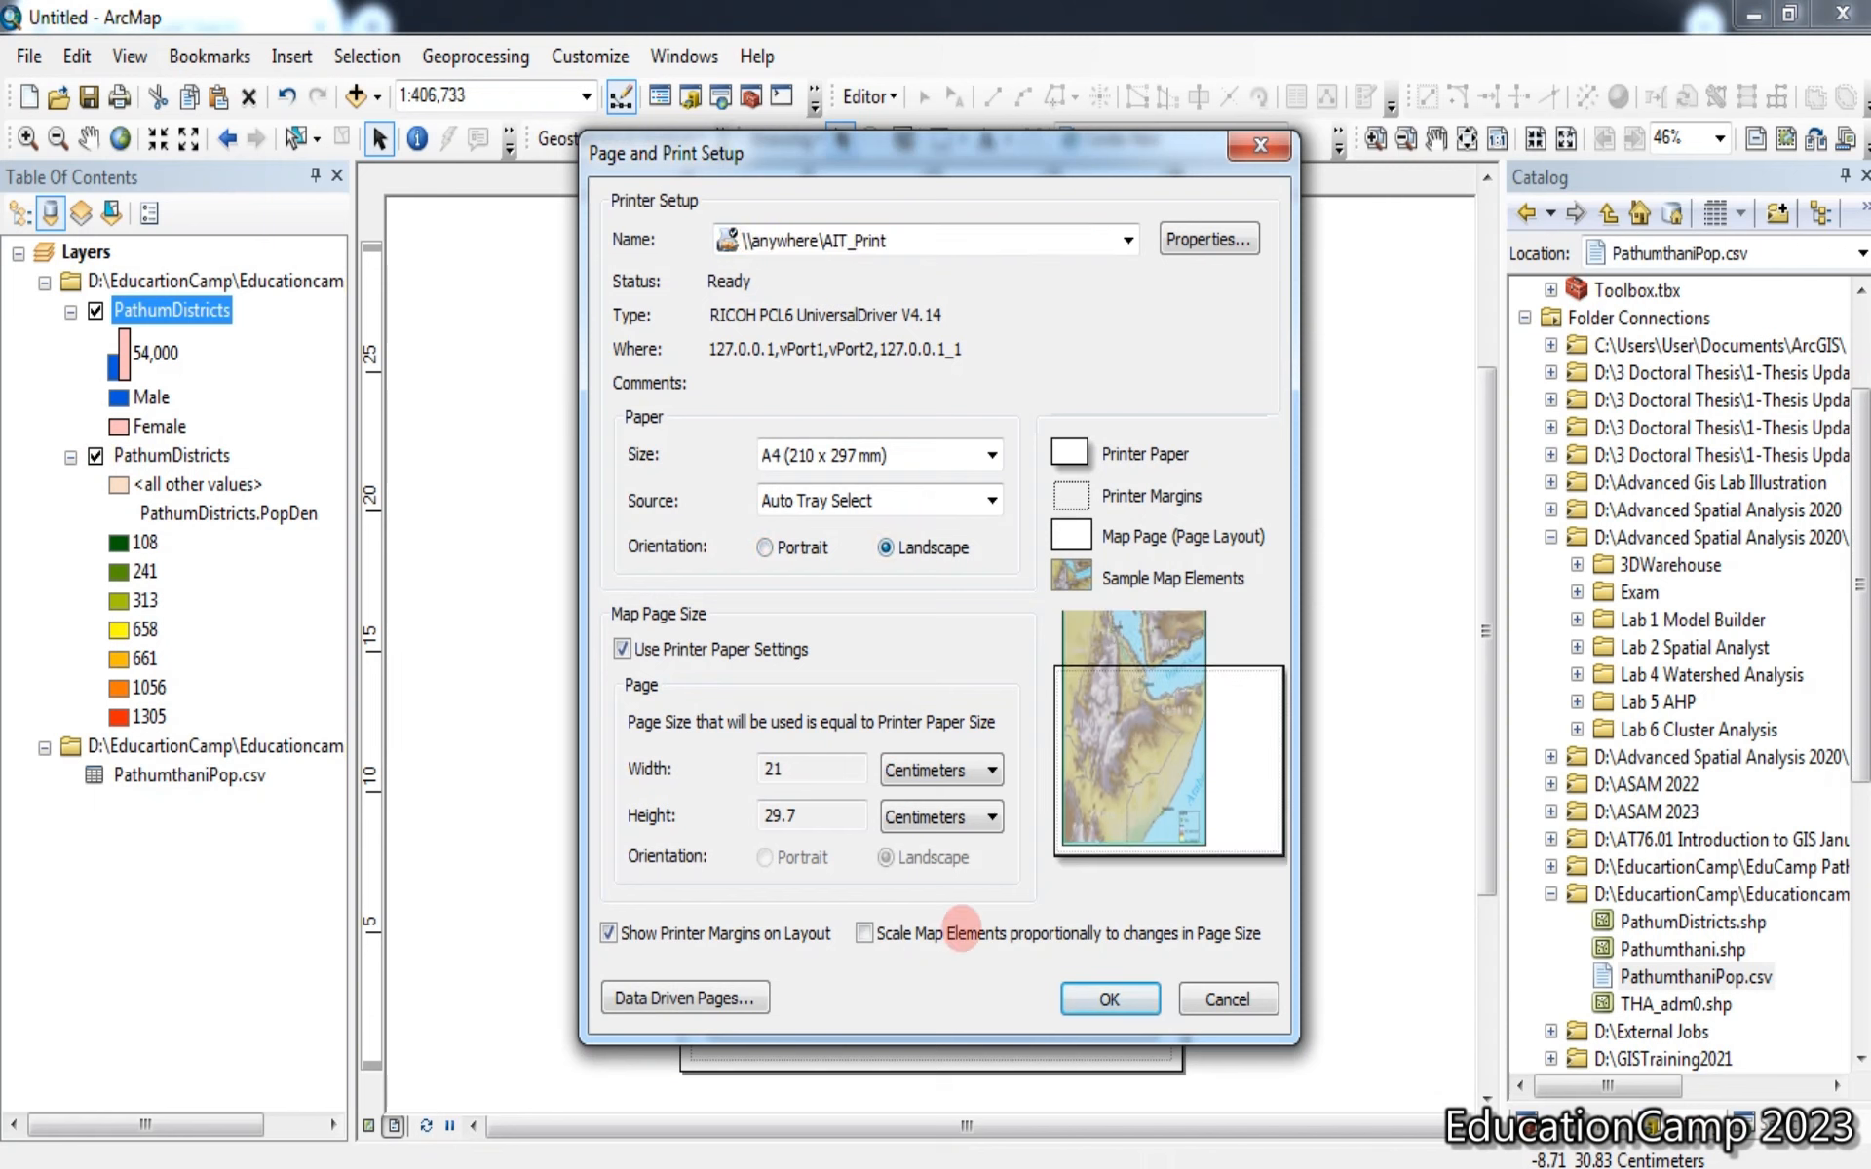
left_click(902, 936)
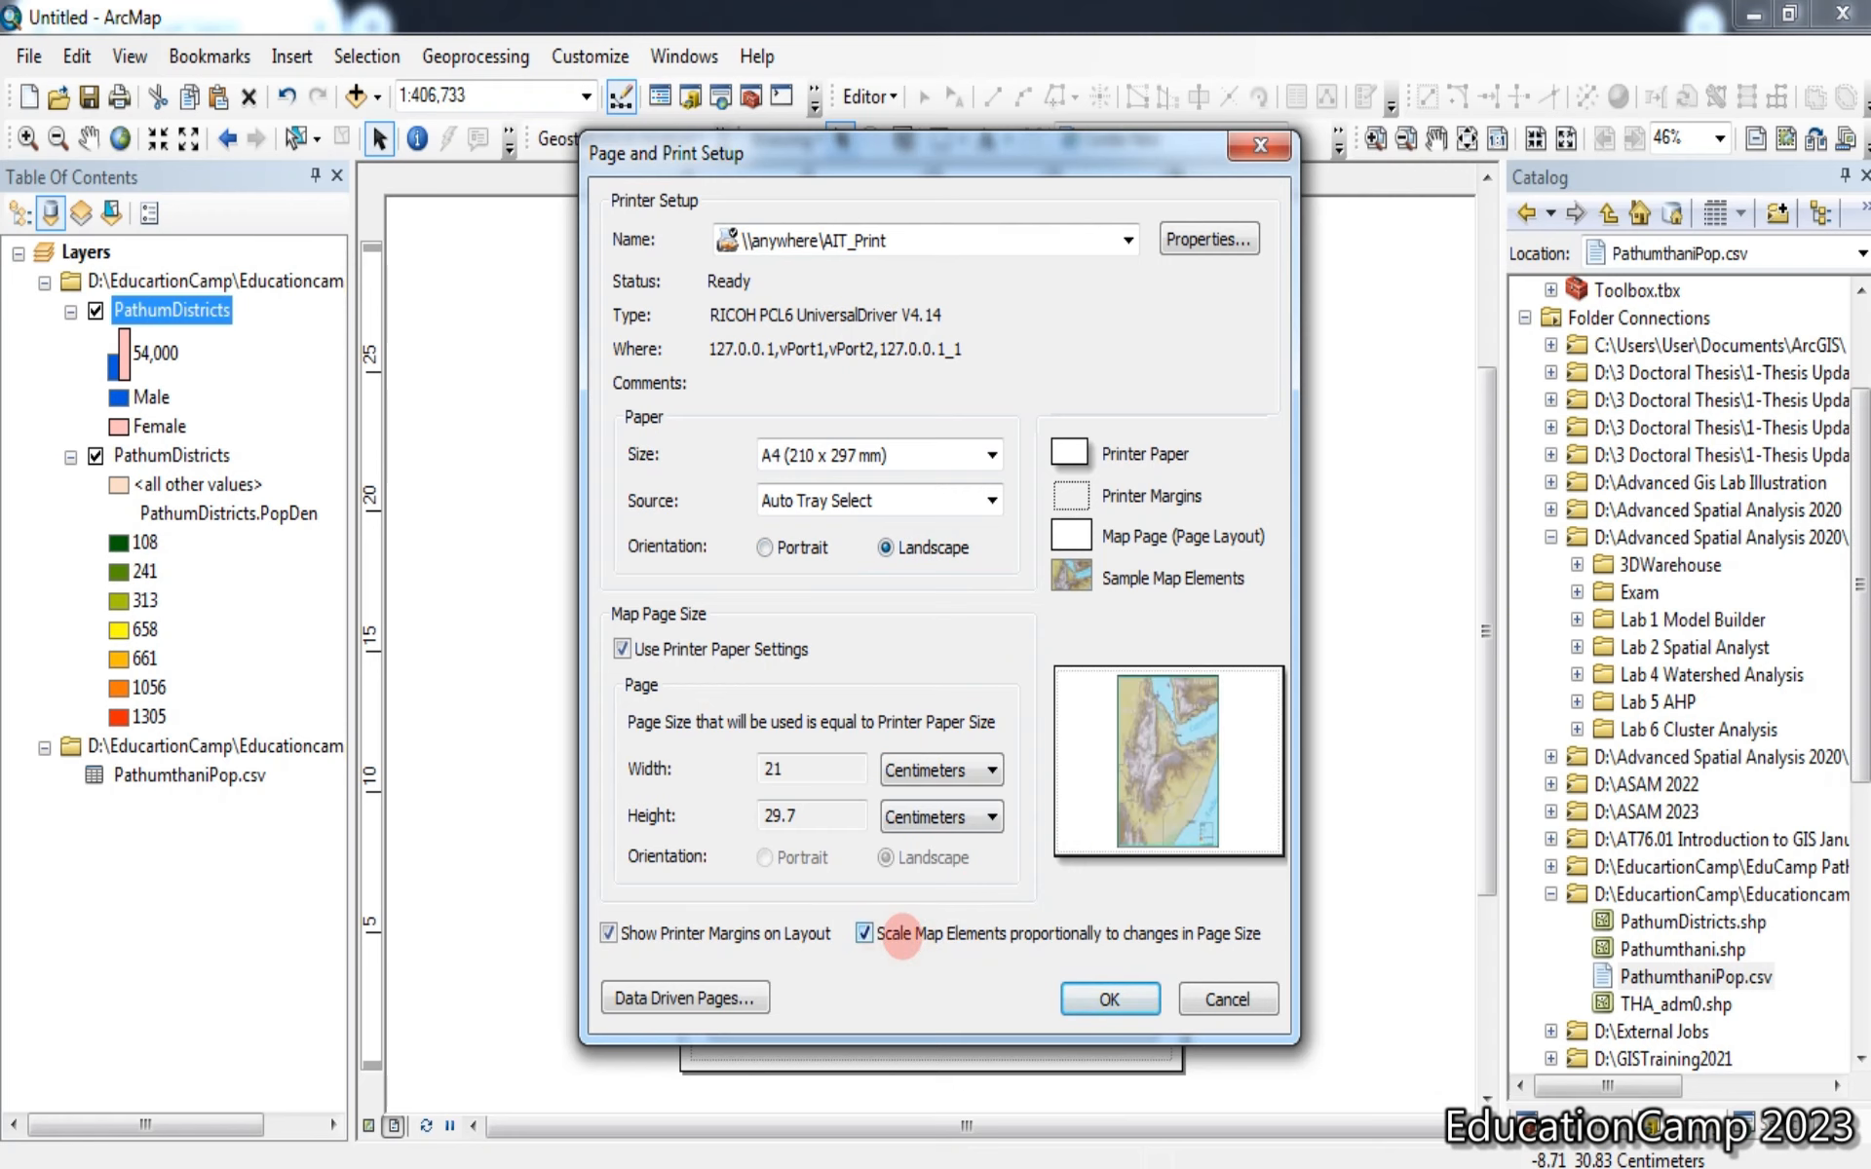
left_click(1085, 996)
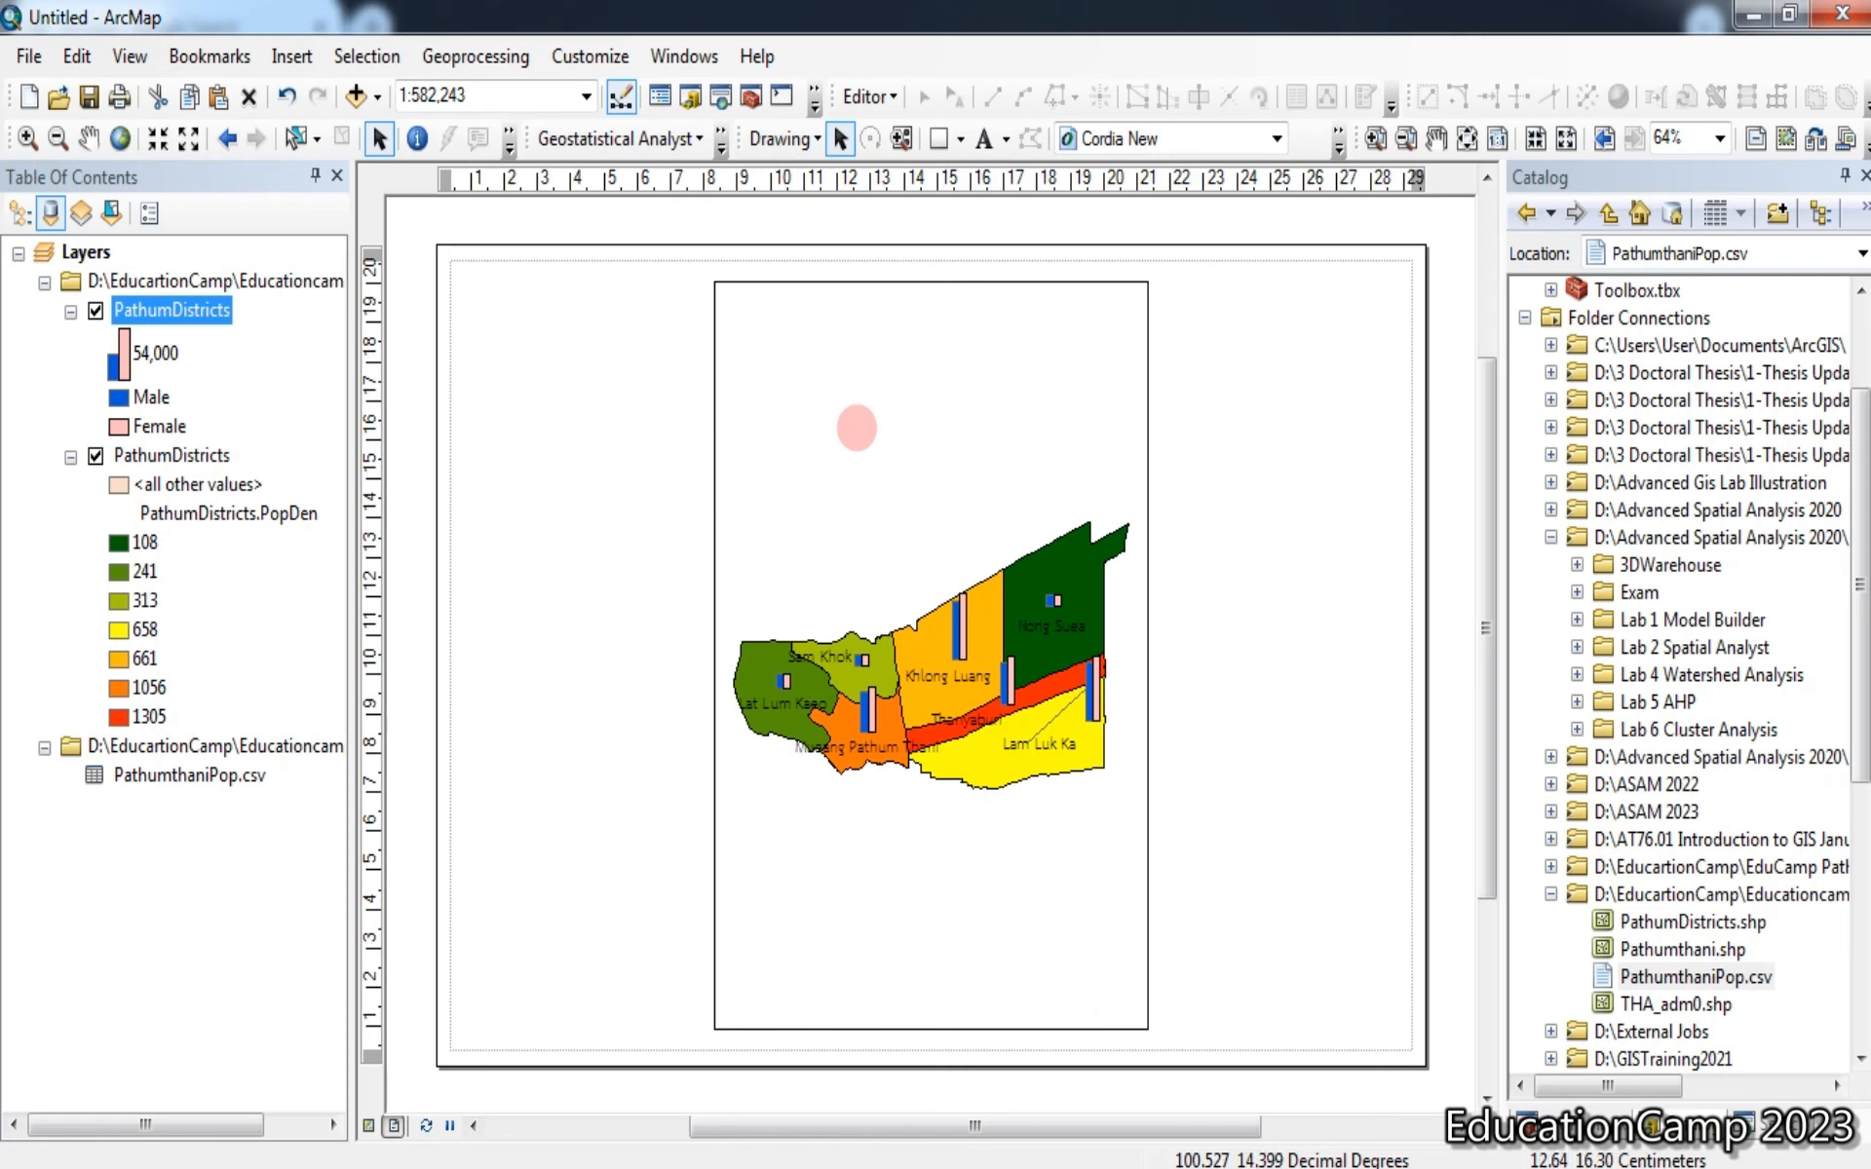
Widen the data frame almost to both side margins, then lower its top edge for title space and raise its bottom edge slightly
left_click(856, 419)
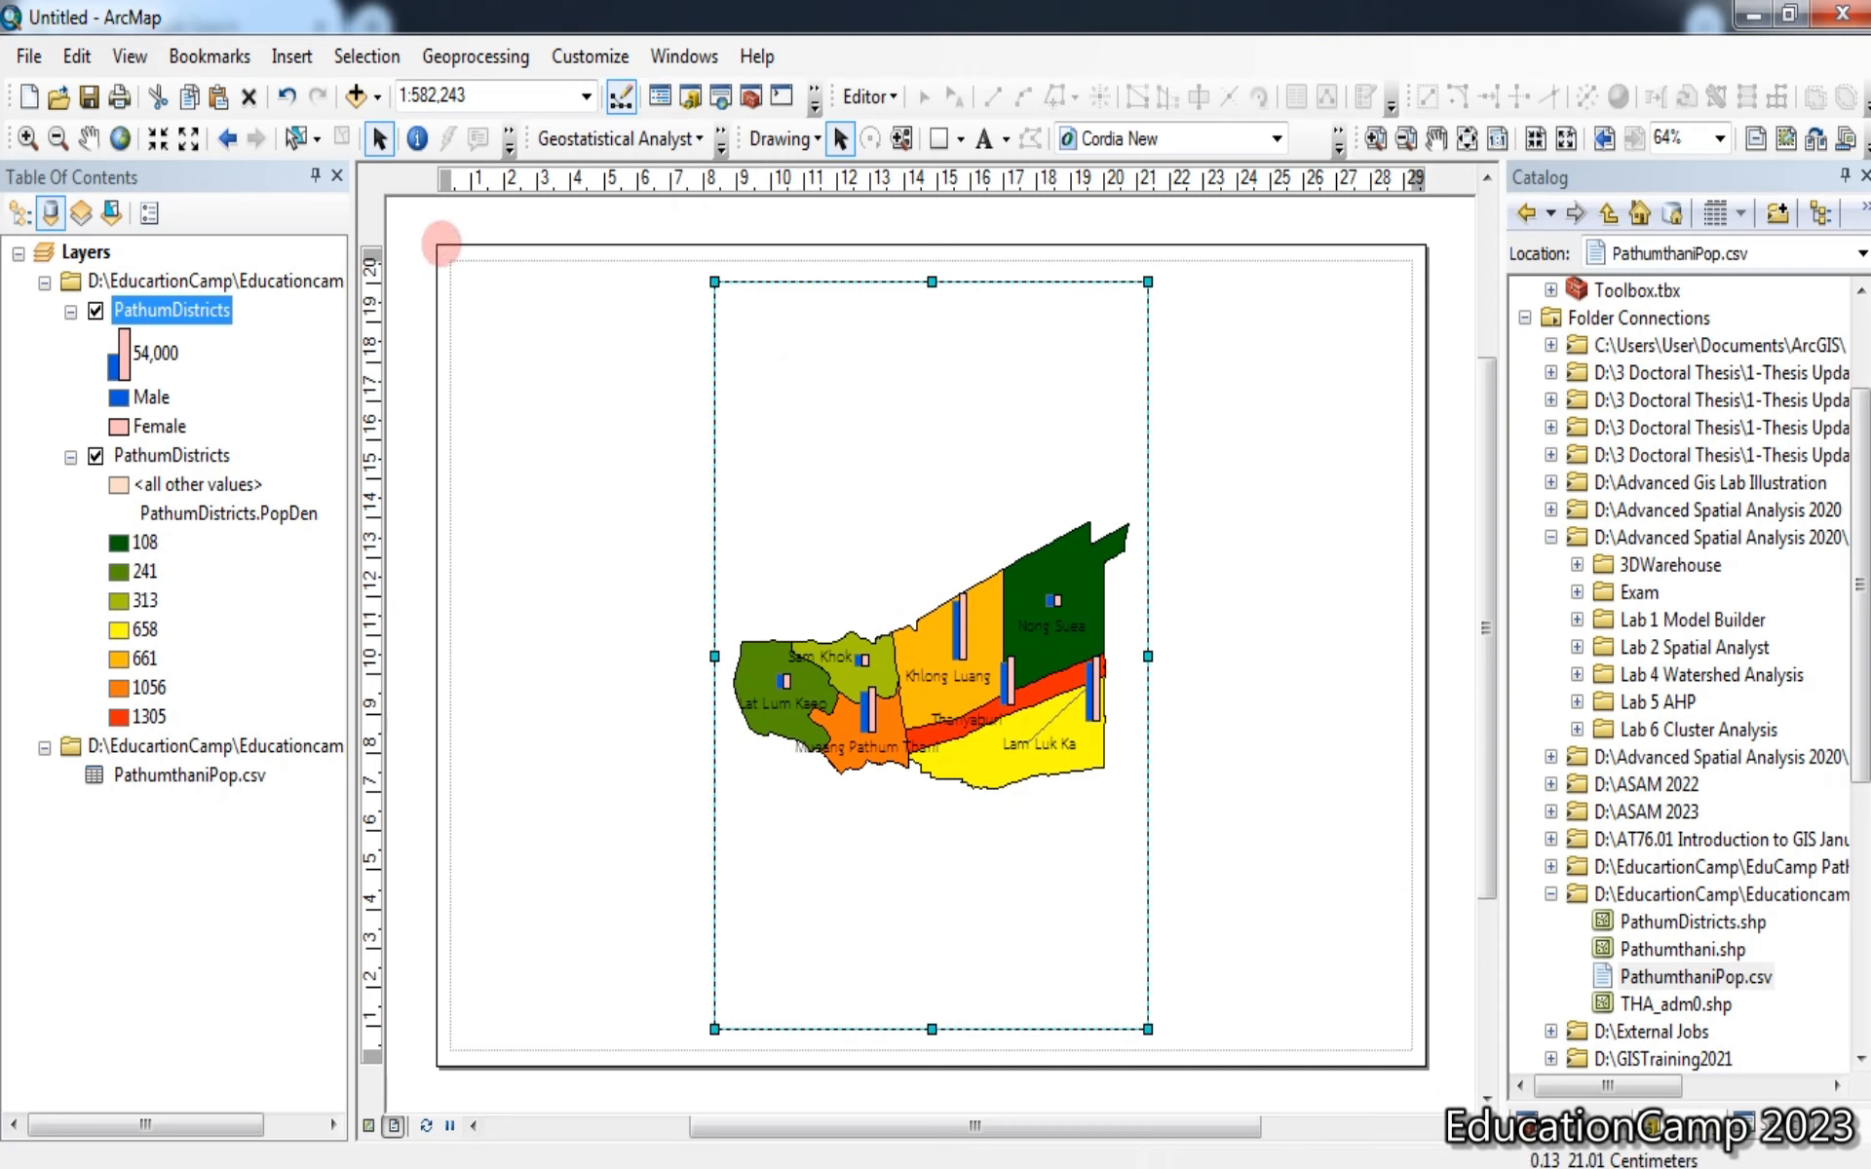
left_click(441, 243)
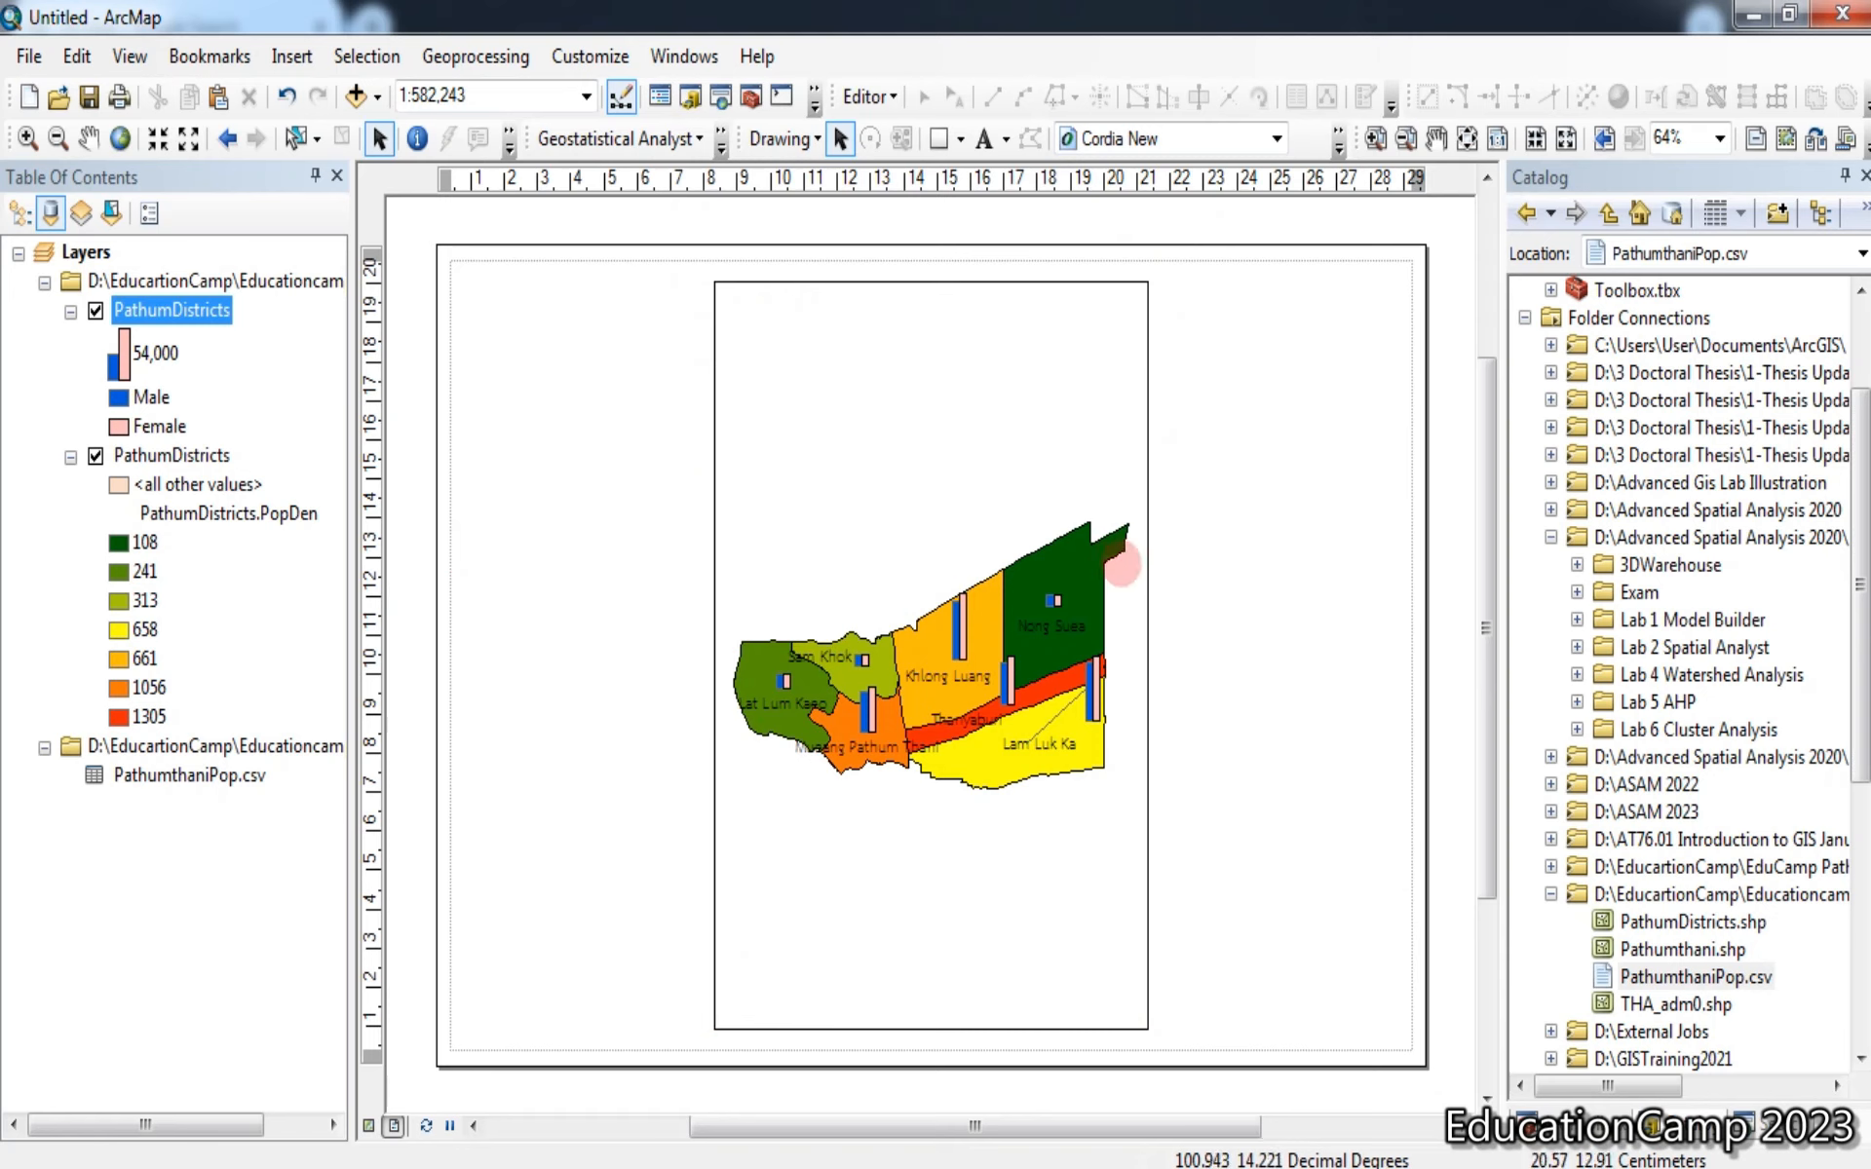
left_click(1090, 475)
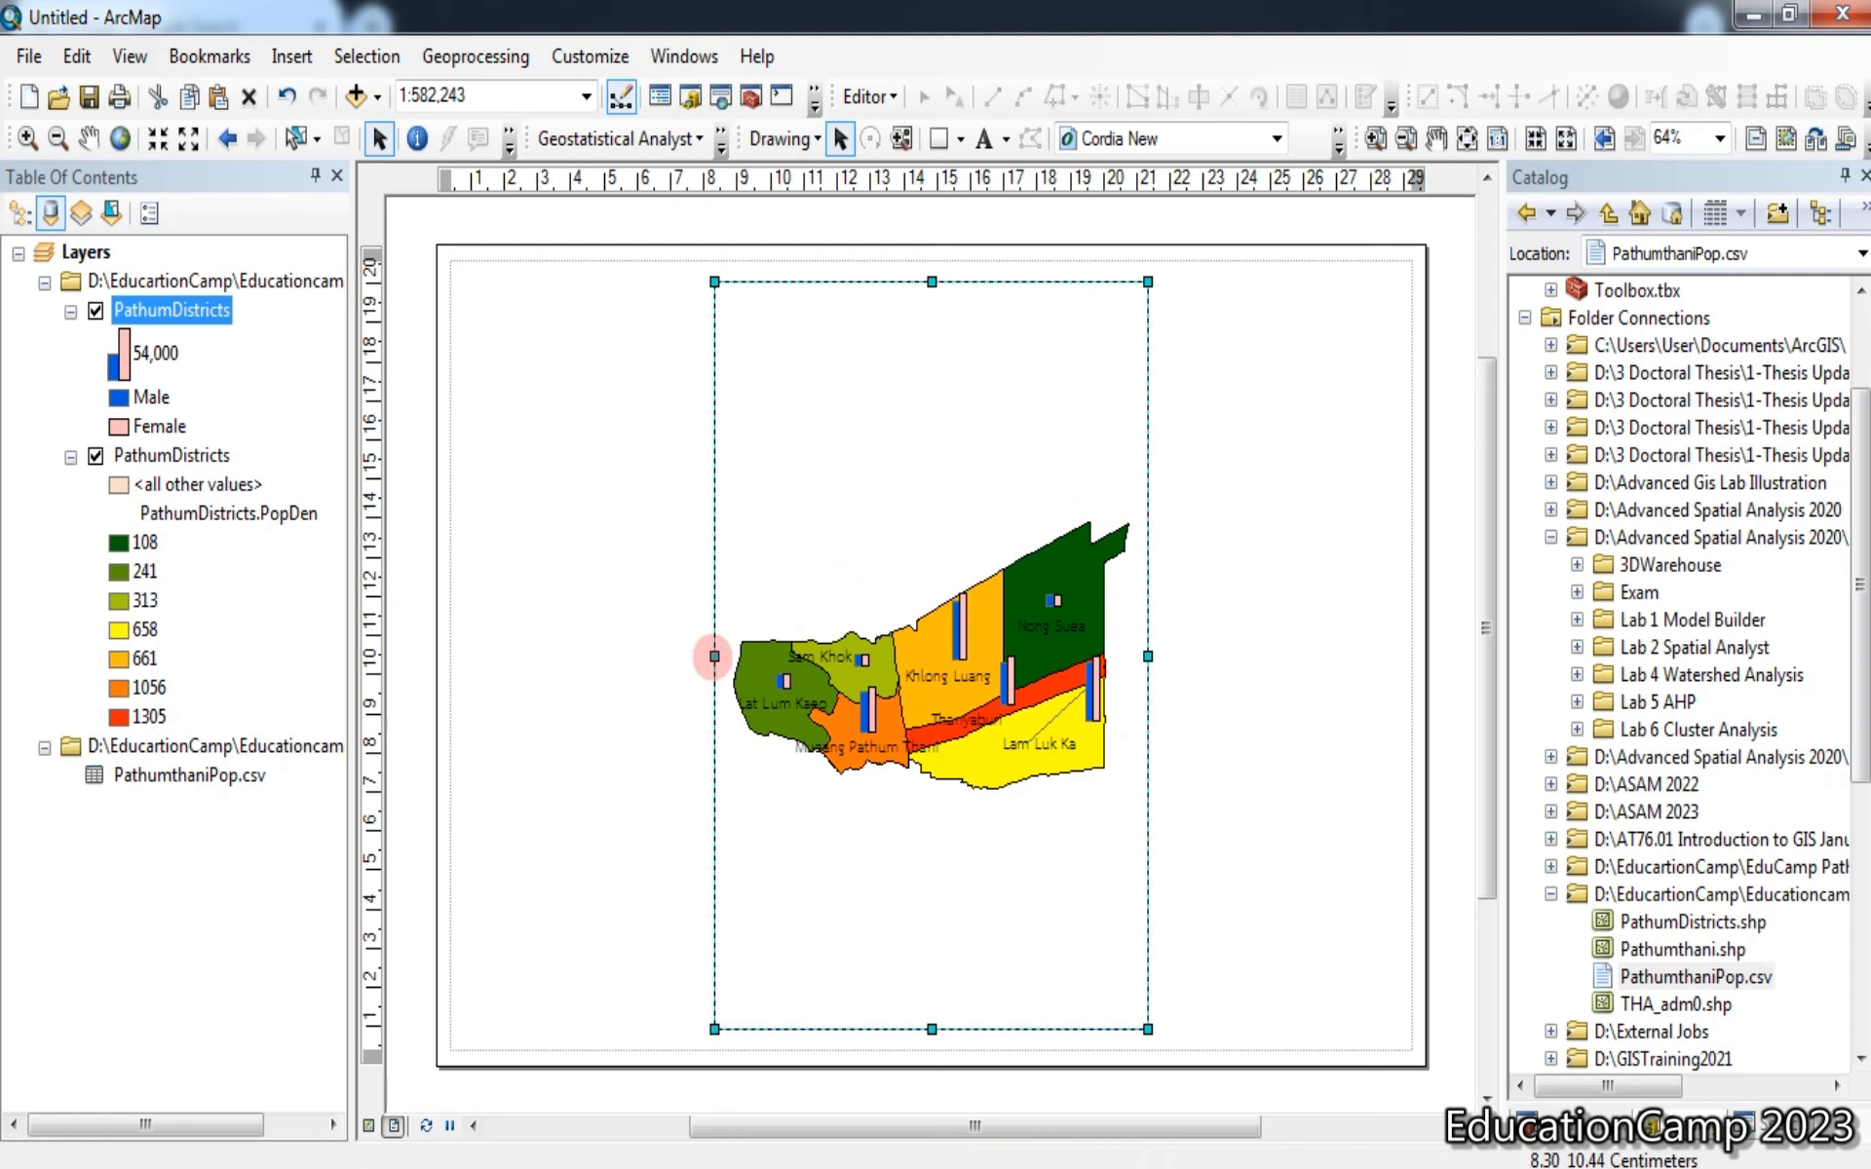
left_click_drag(715, 656, 497, 676)
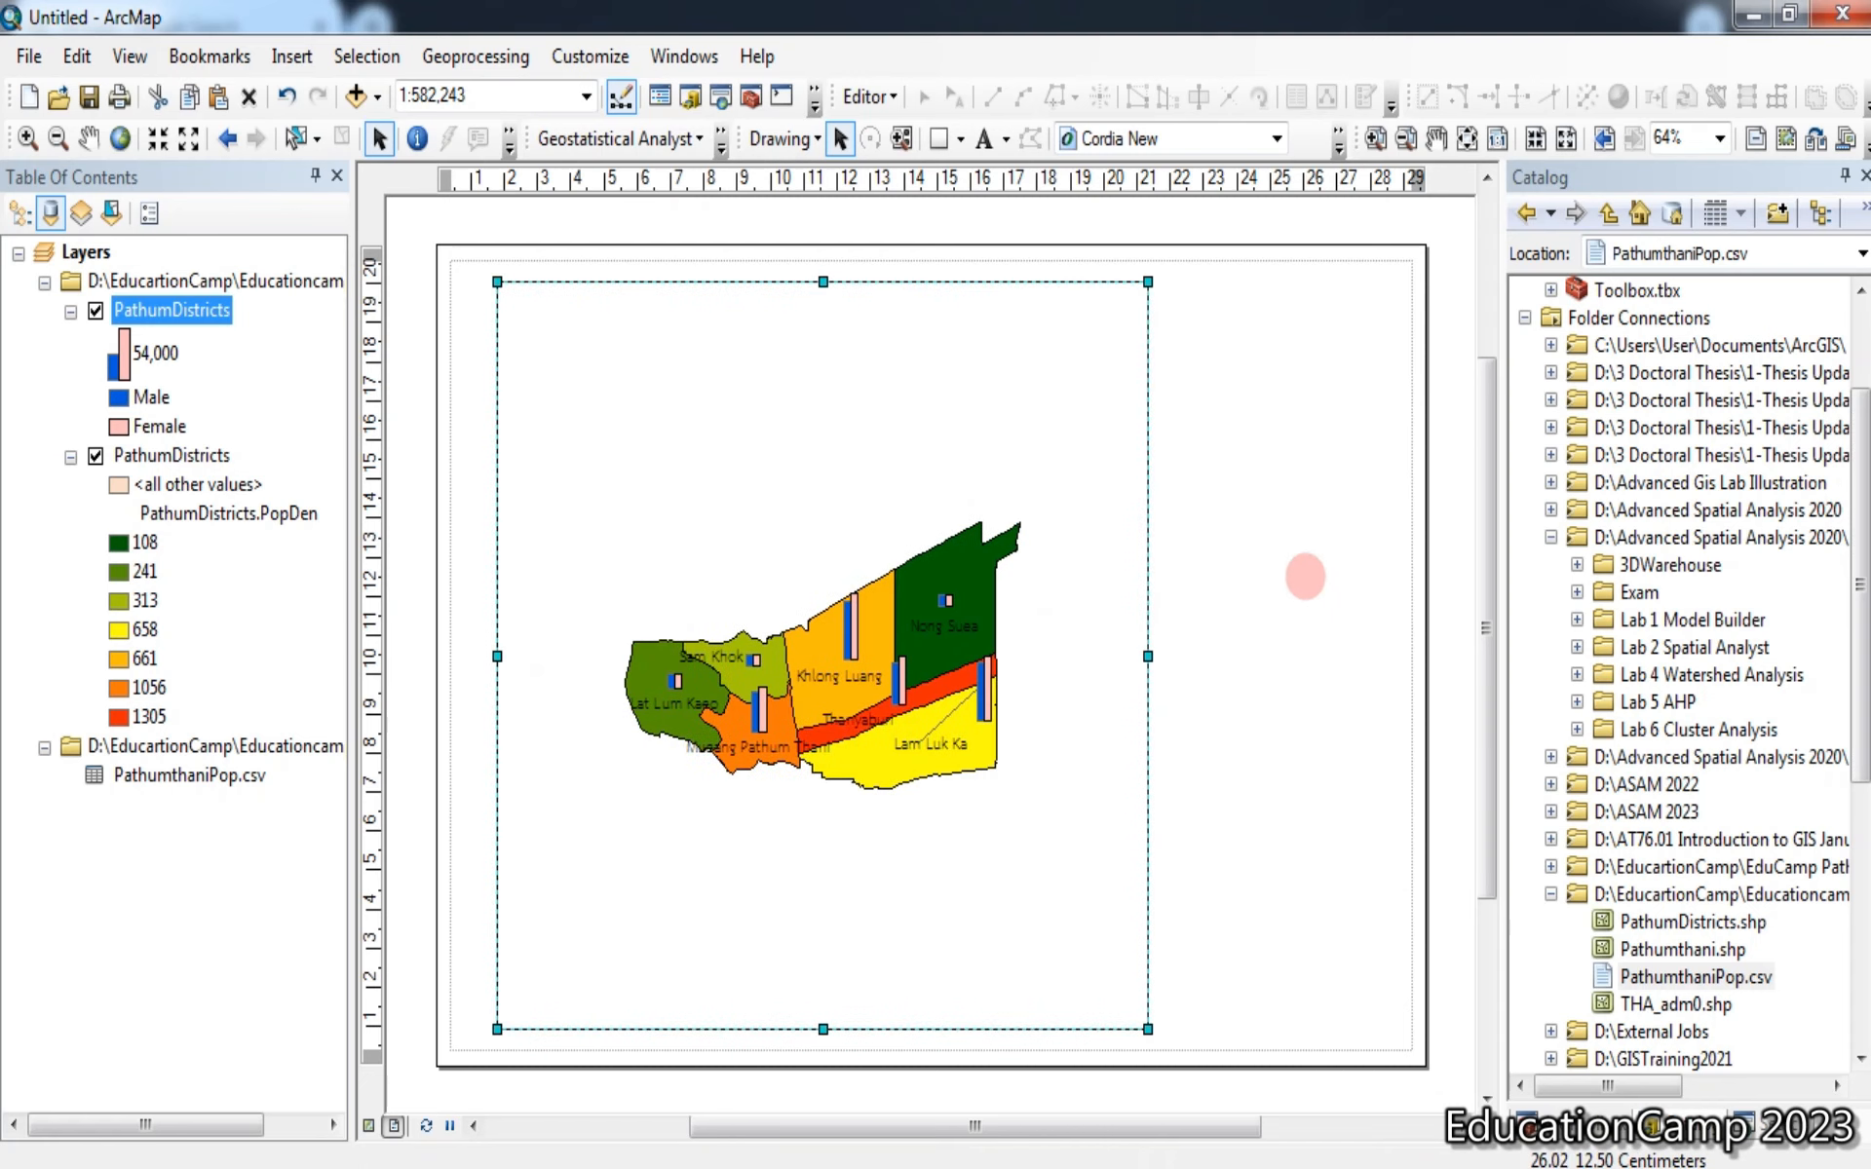
left_click_drag(1148, 655, 1363, 671)
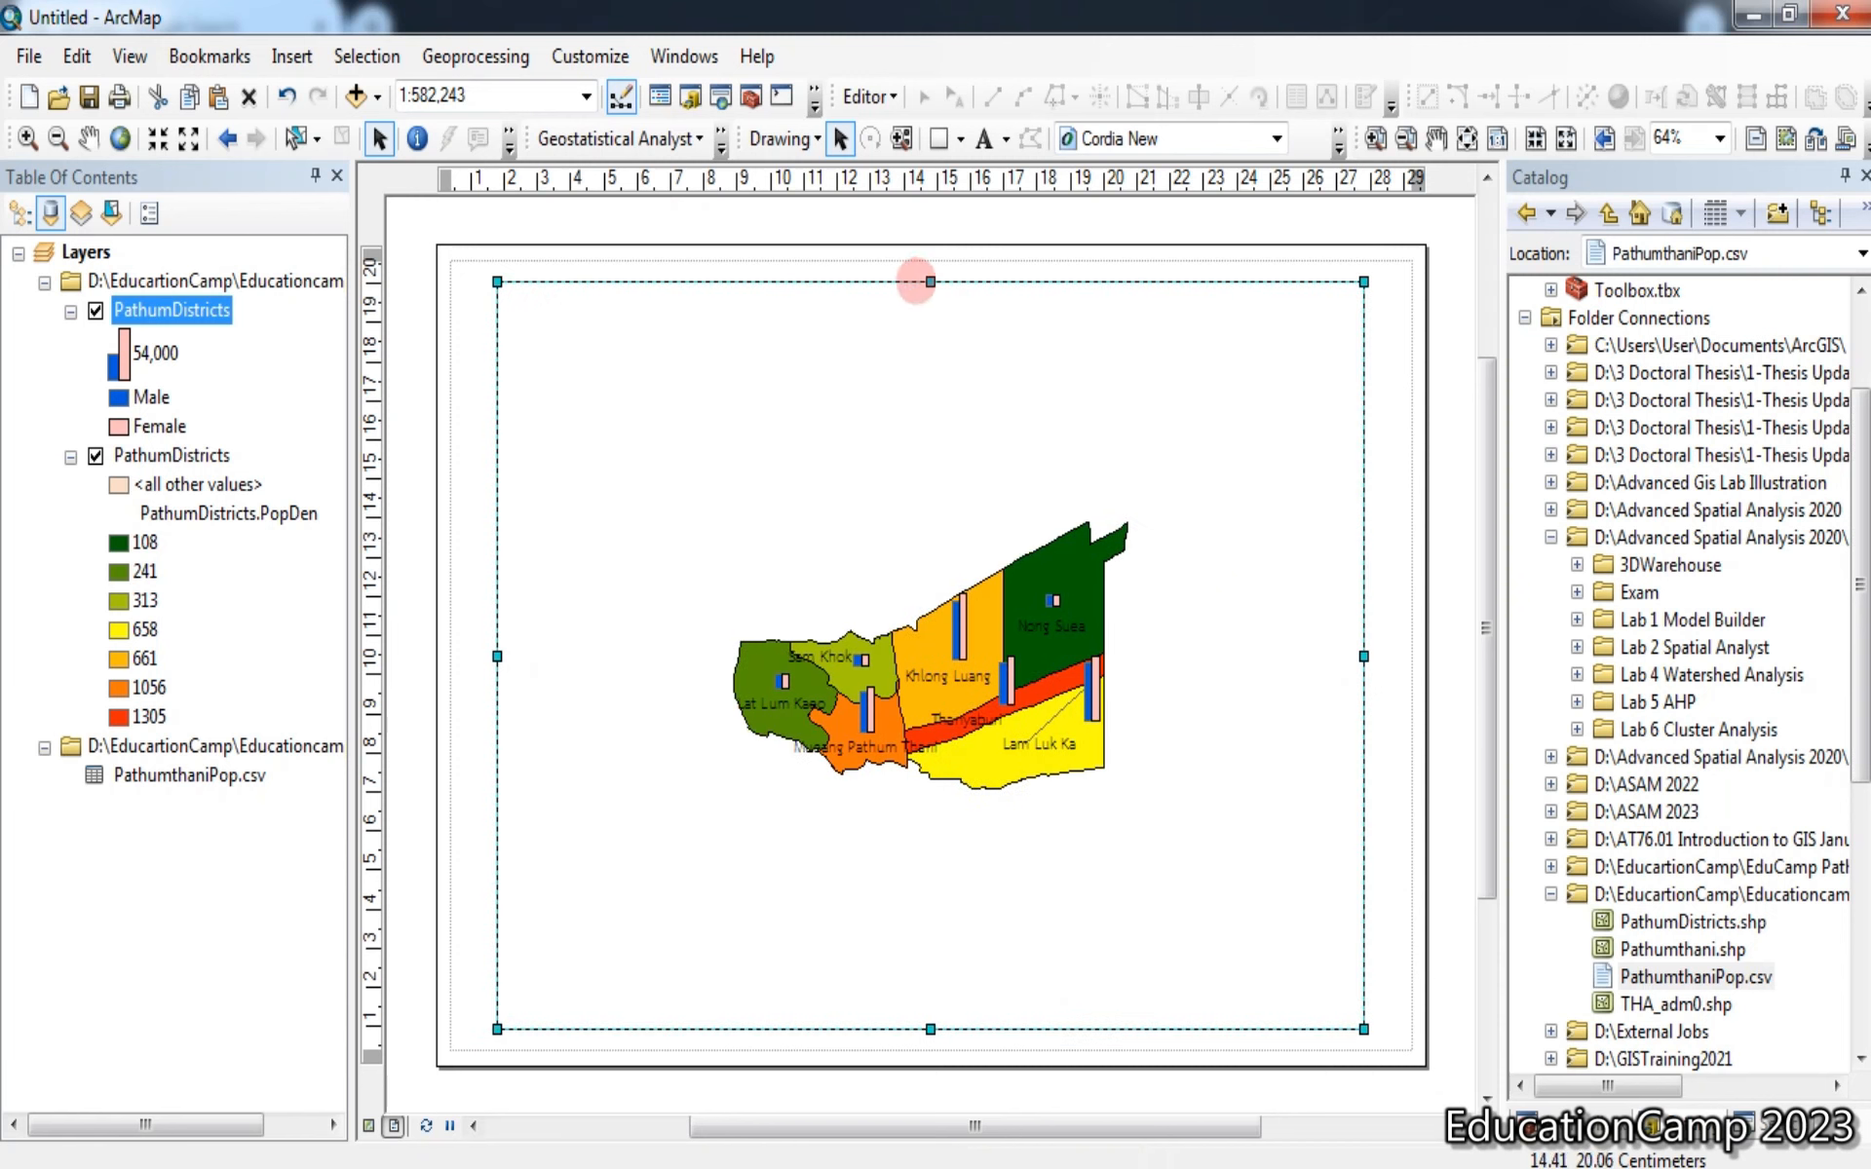
left_click_drag(930, 282, 938, 359)
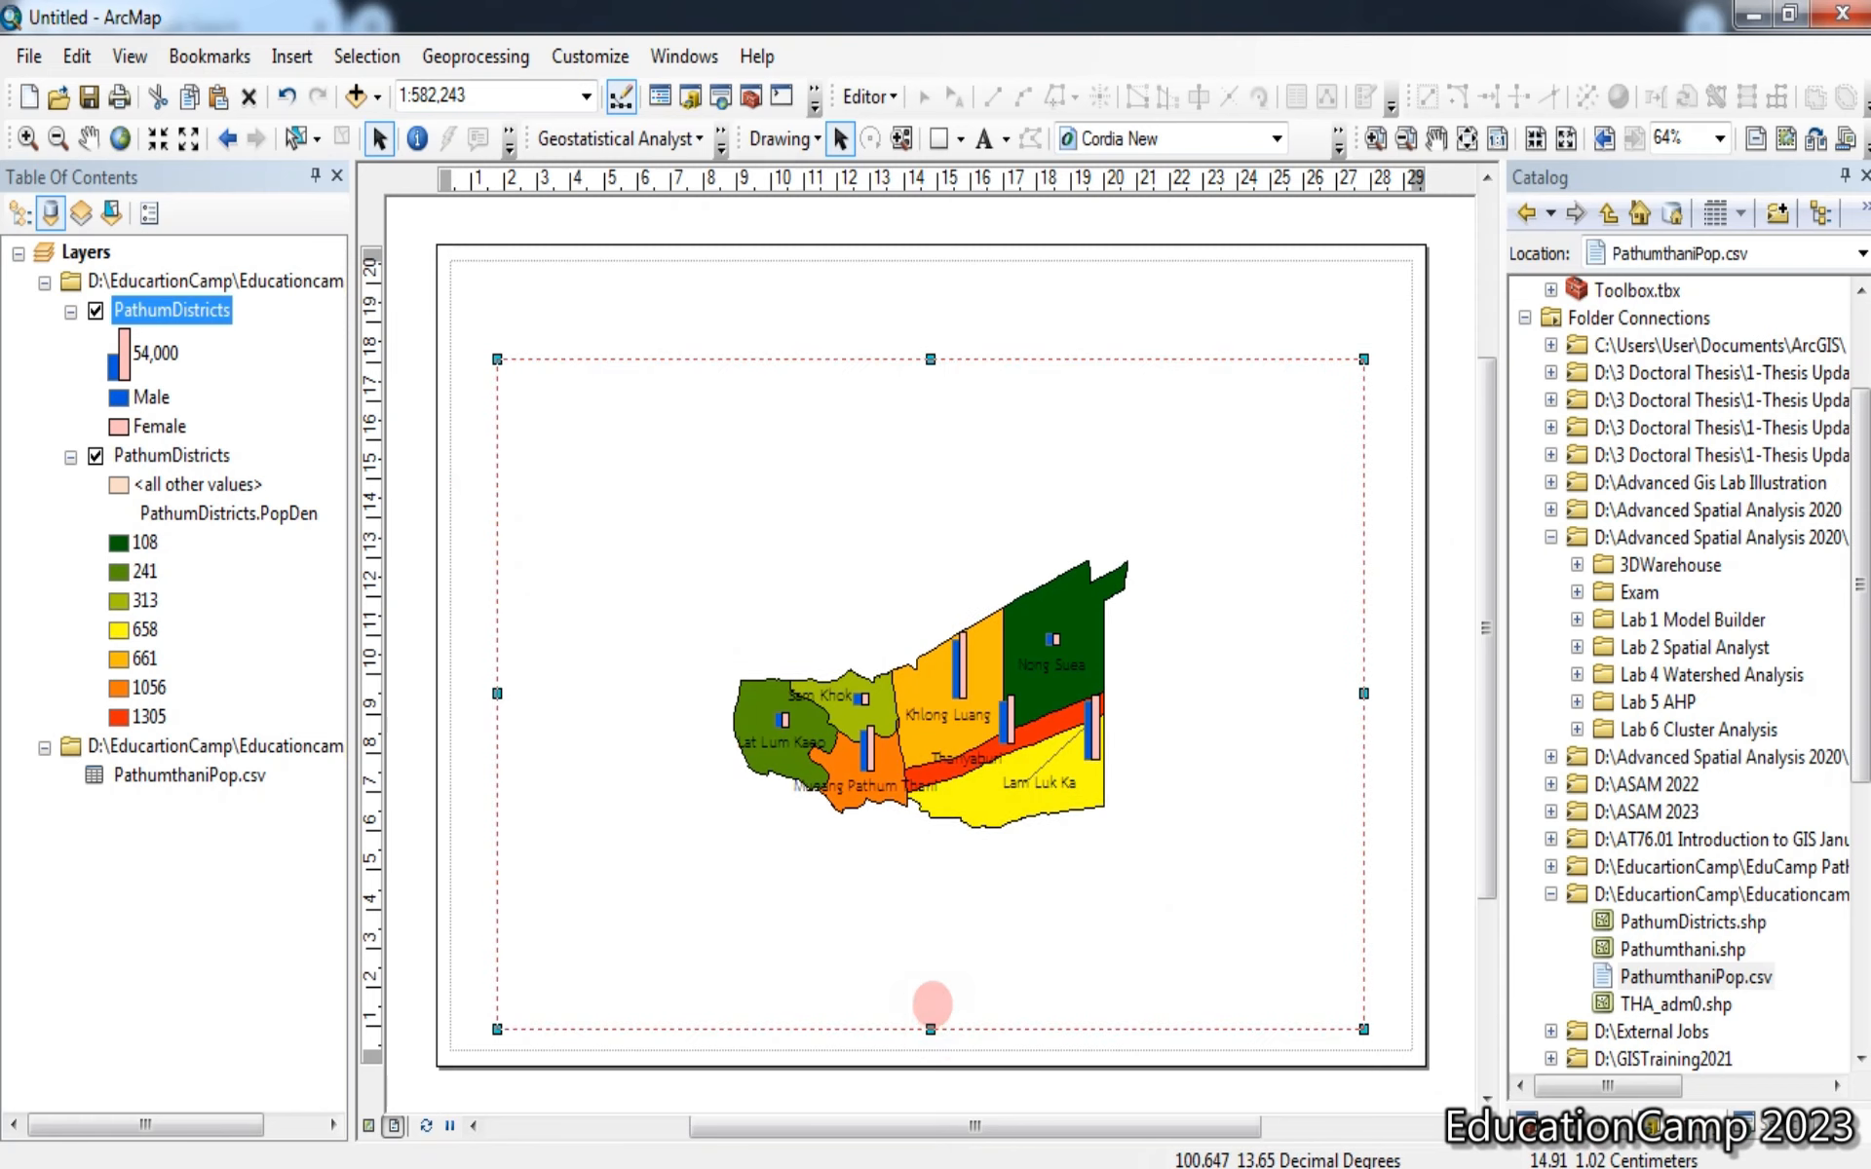
left_click_drag(932, 1004, 935, 1002)
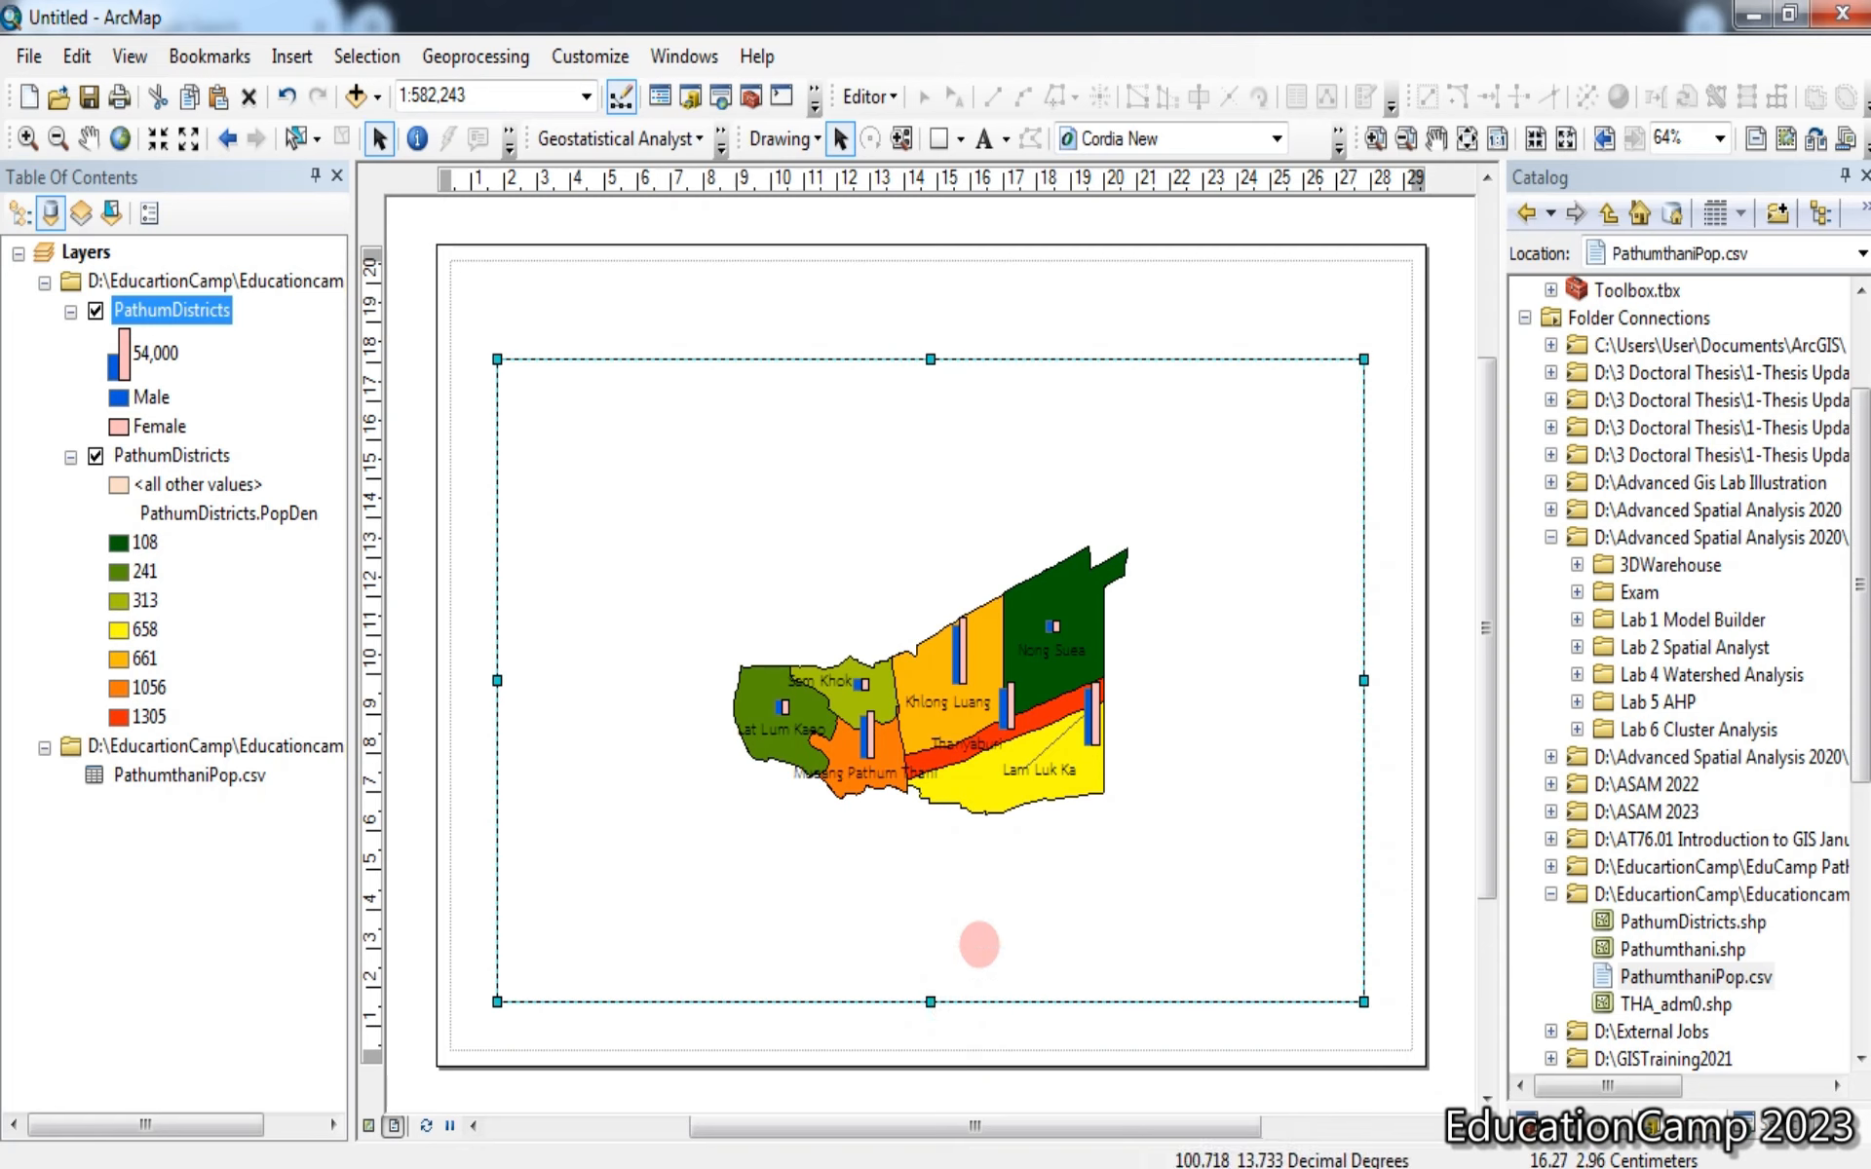
left_click(1315, 224)
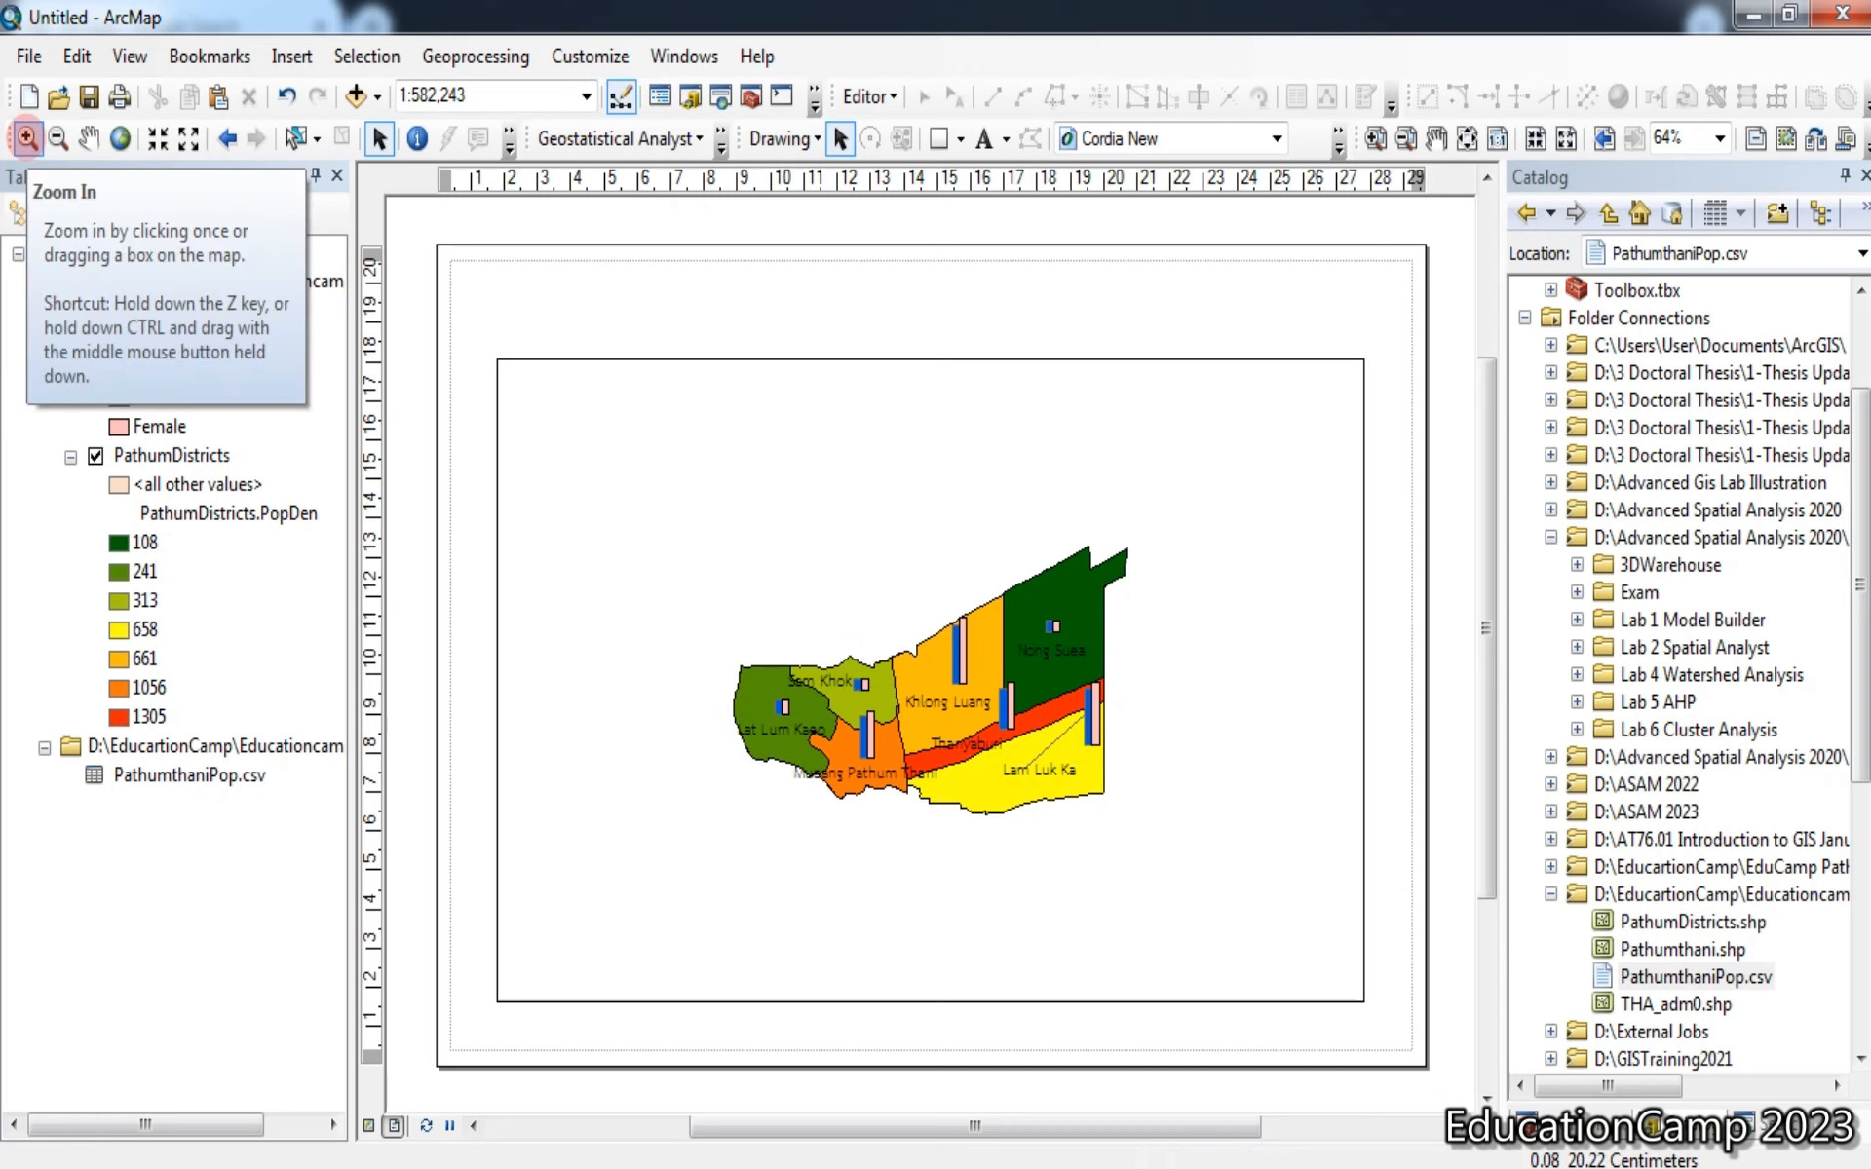
Enlarge the districts to fill the data frame, set the map scale to 1:300,000, and centre the map within the frame
left_click(27, 136)
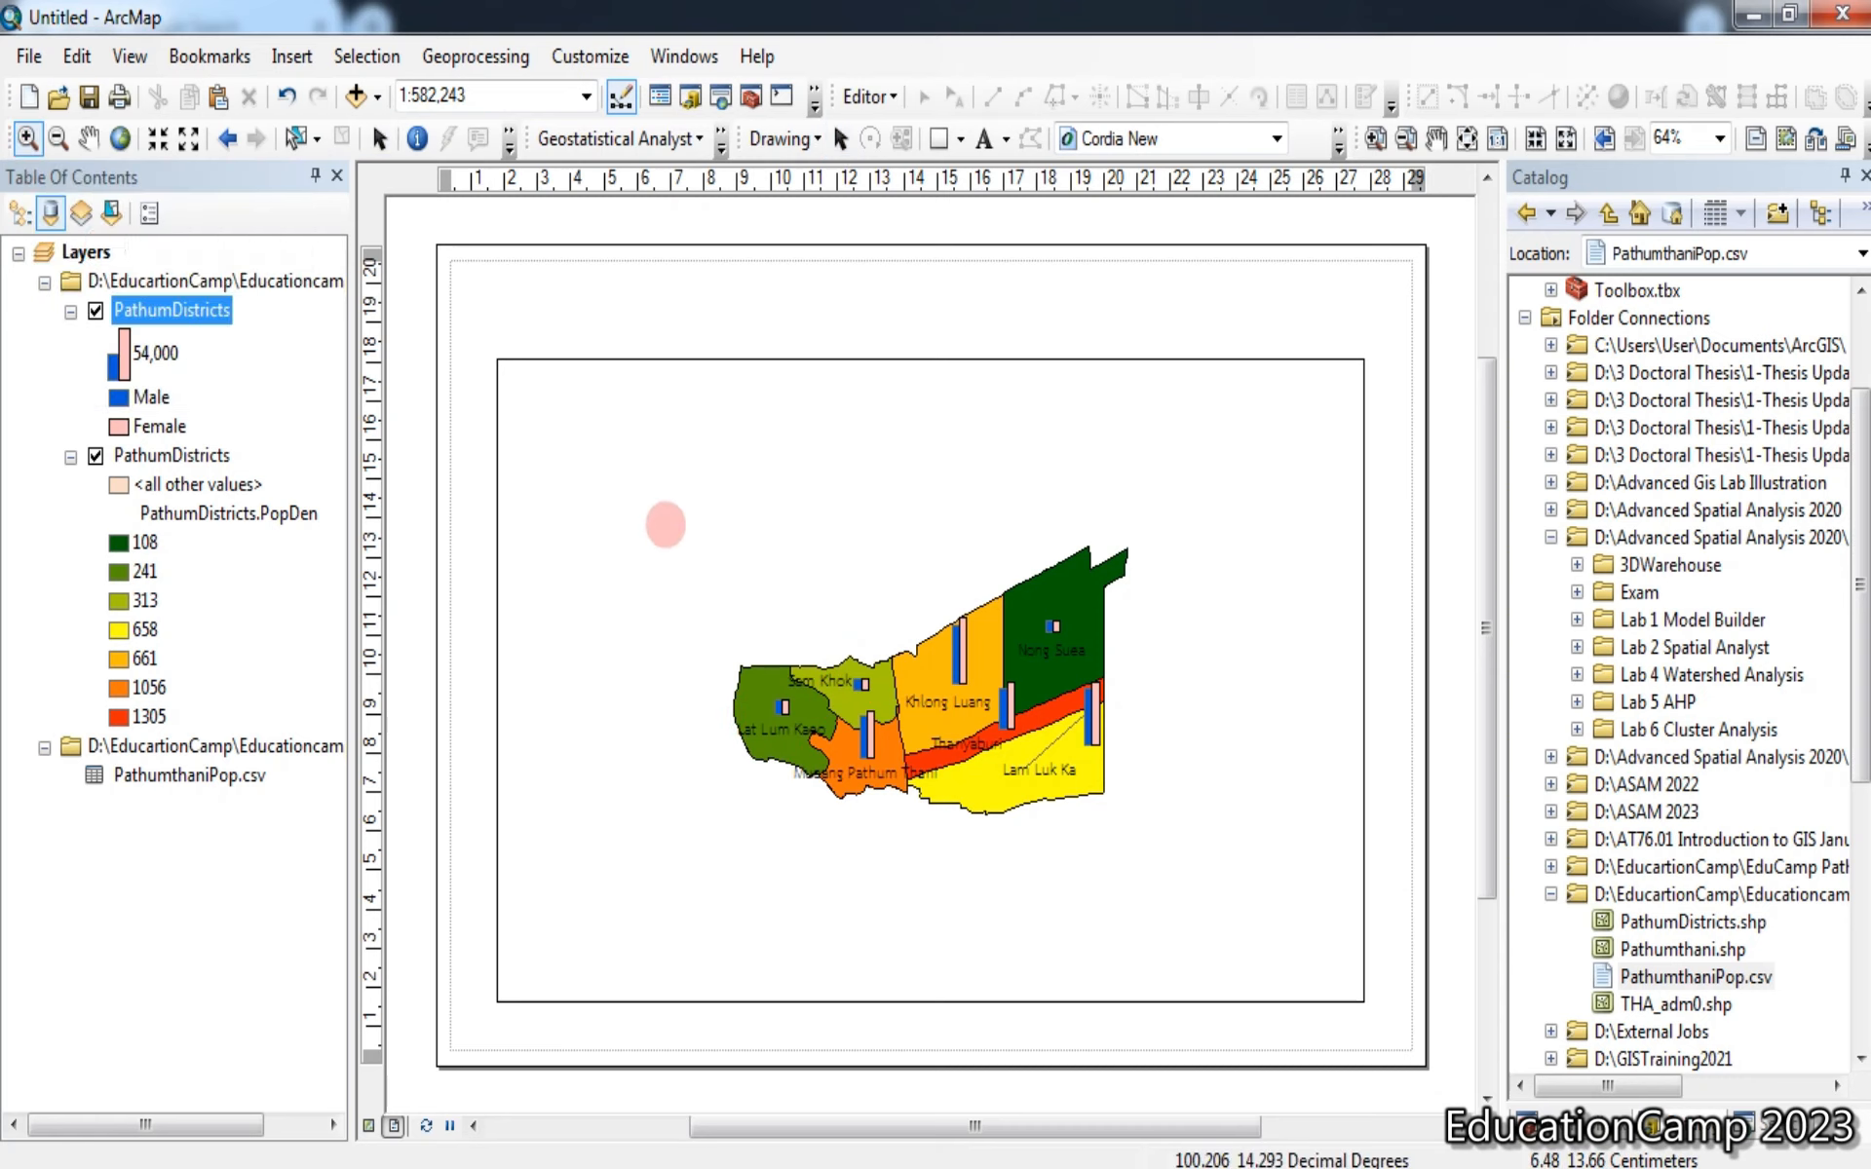
left_click_drag(706, 503, 1193, 880)
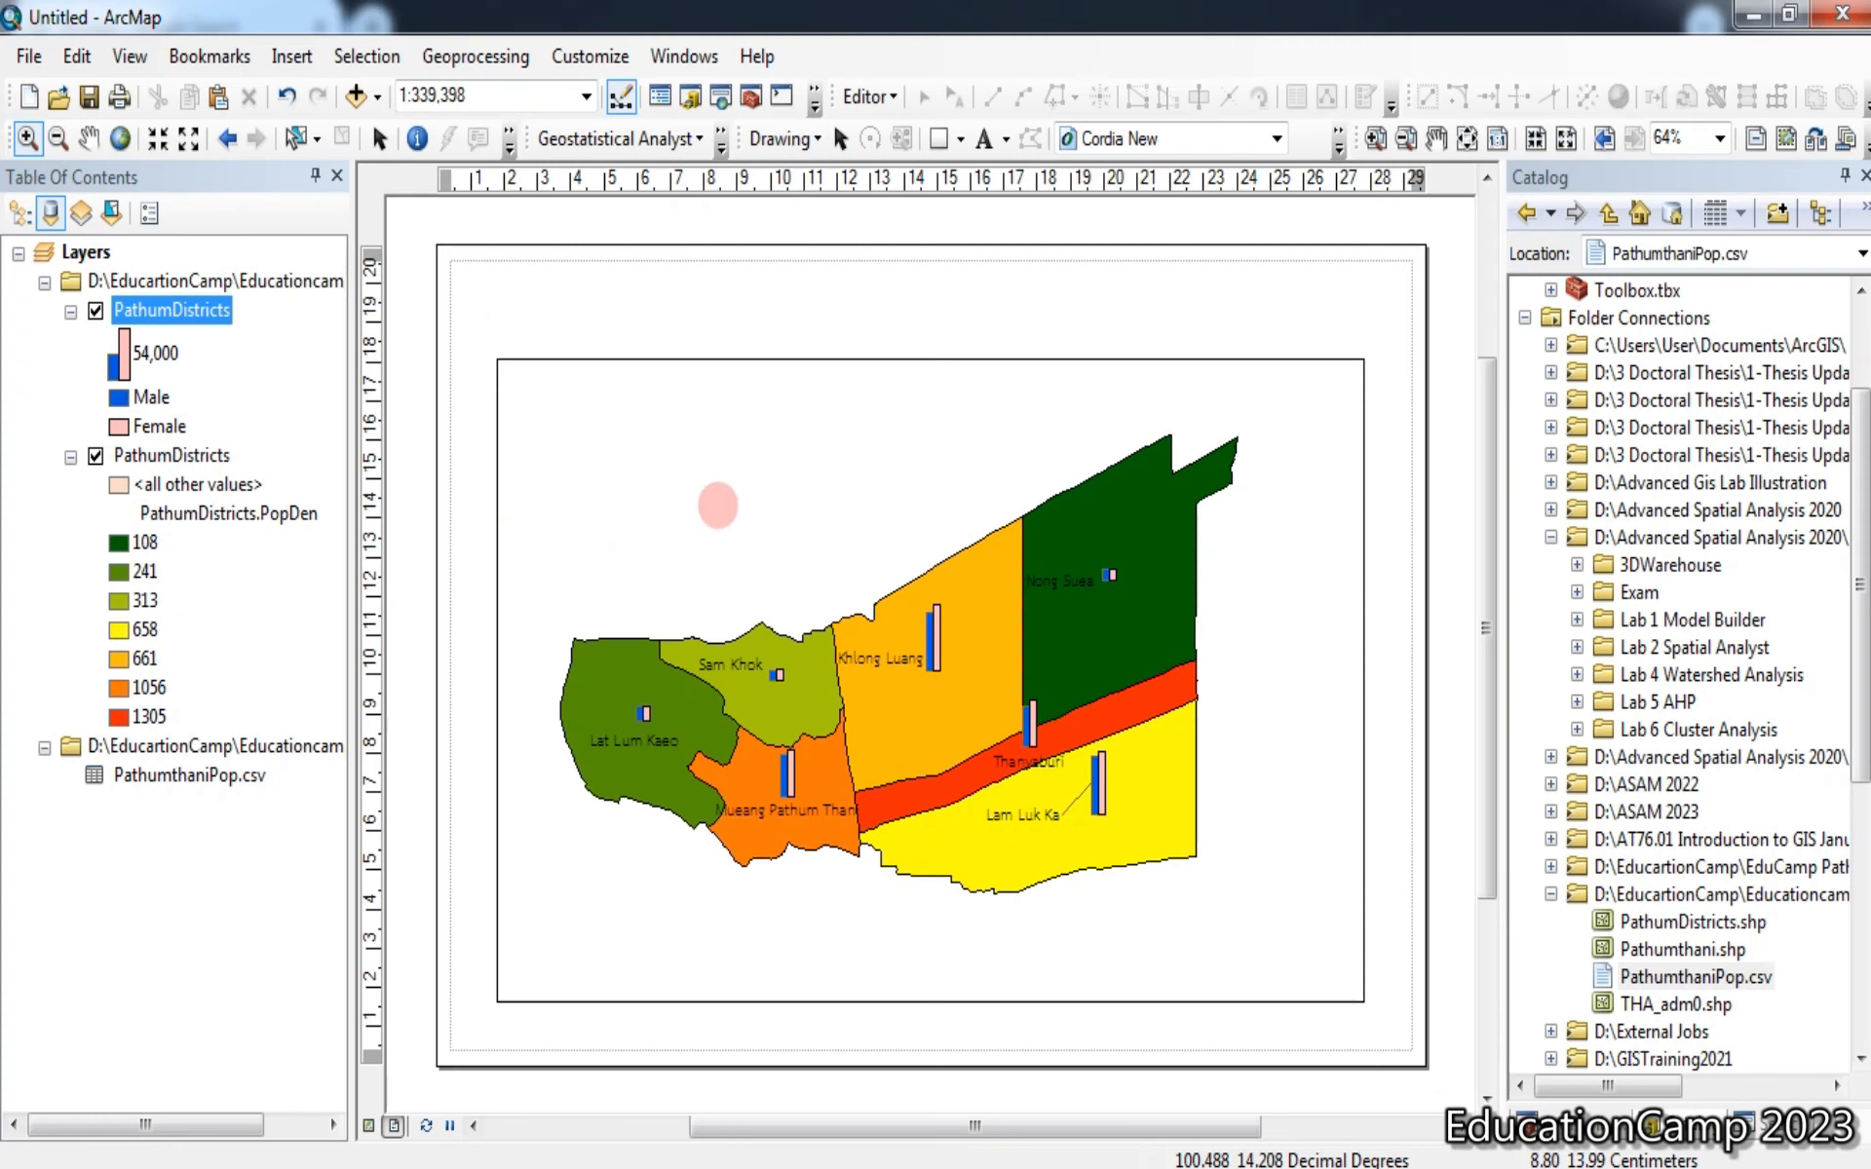
left_click_drag(527, 396, 1295, 910)
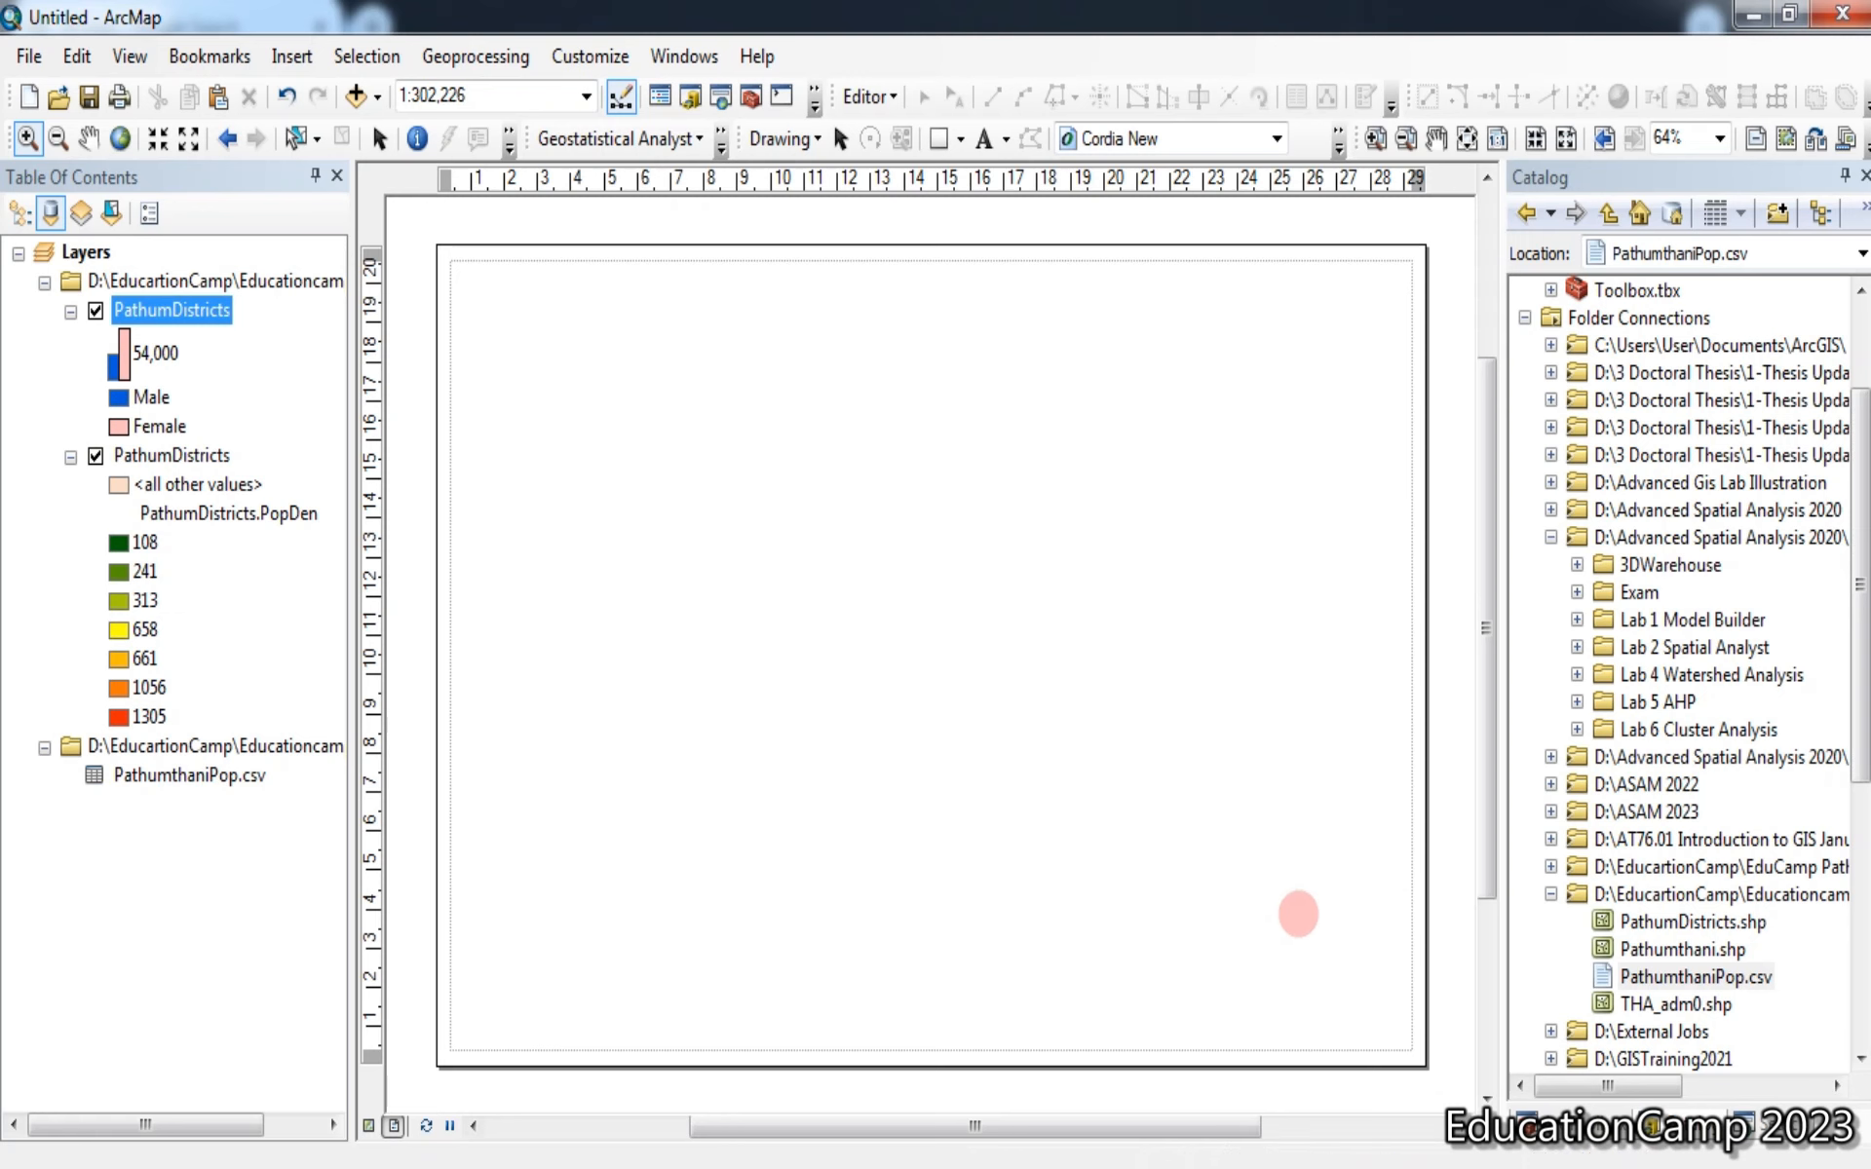
left_click(510, 94)
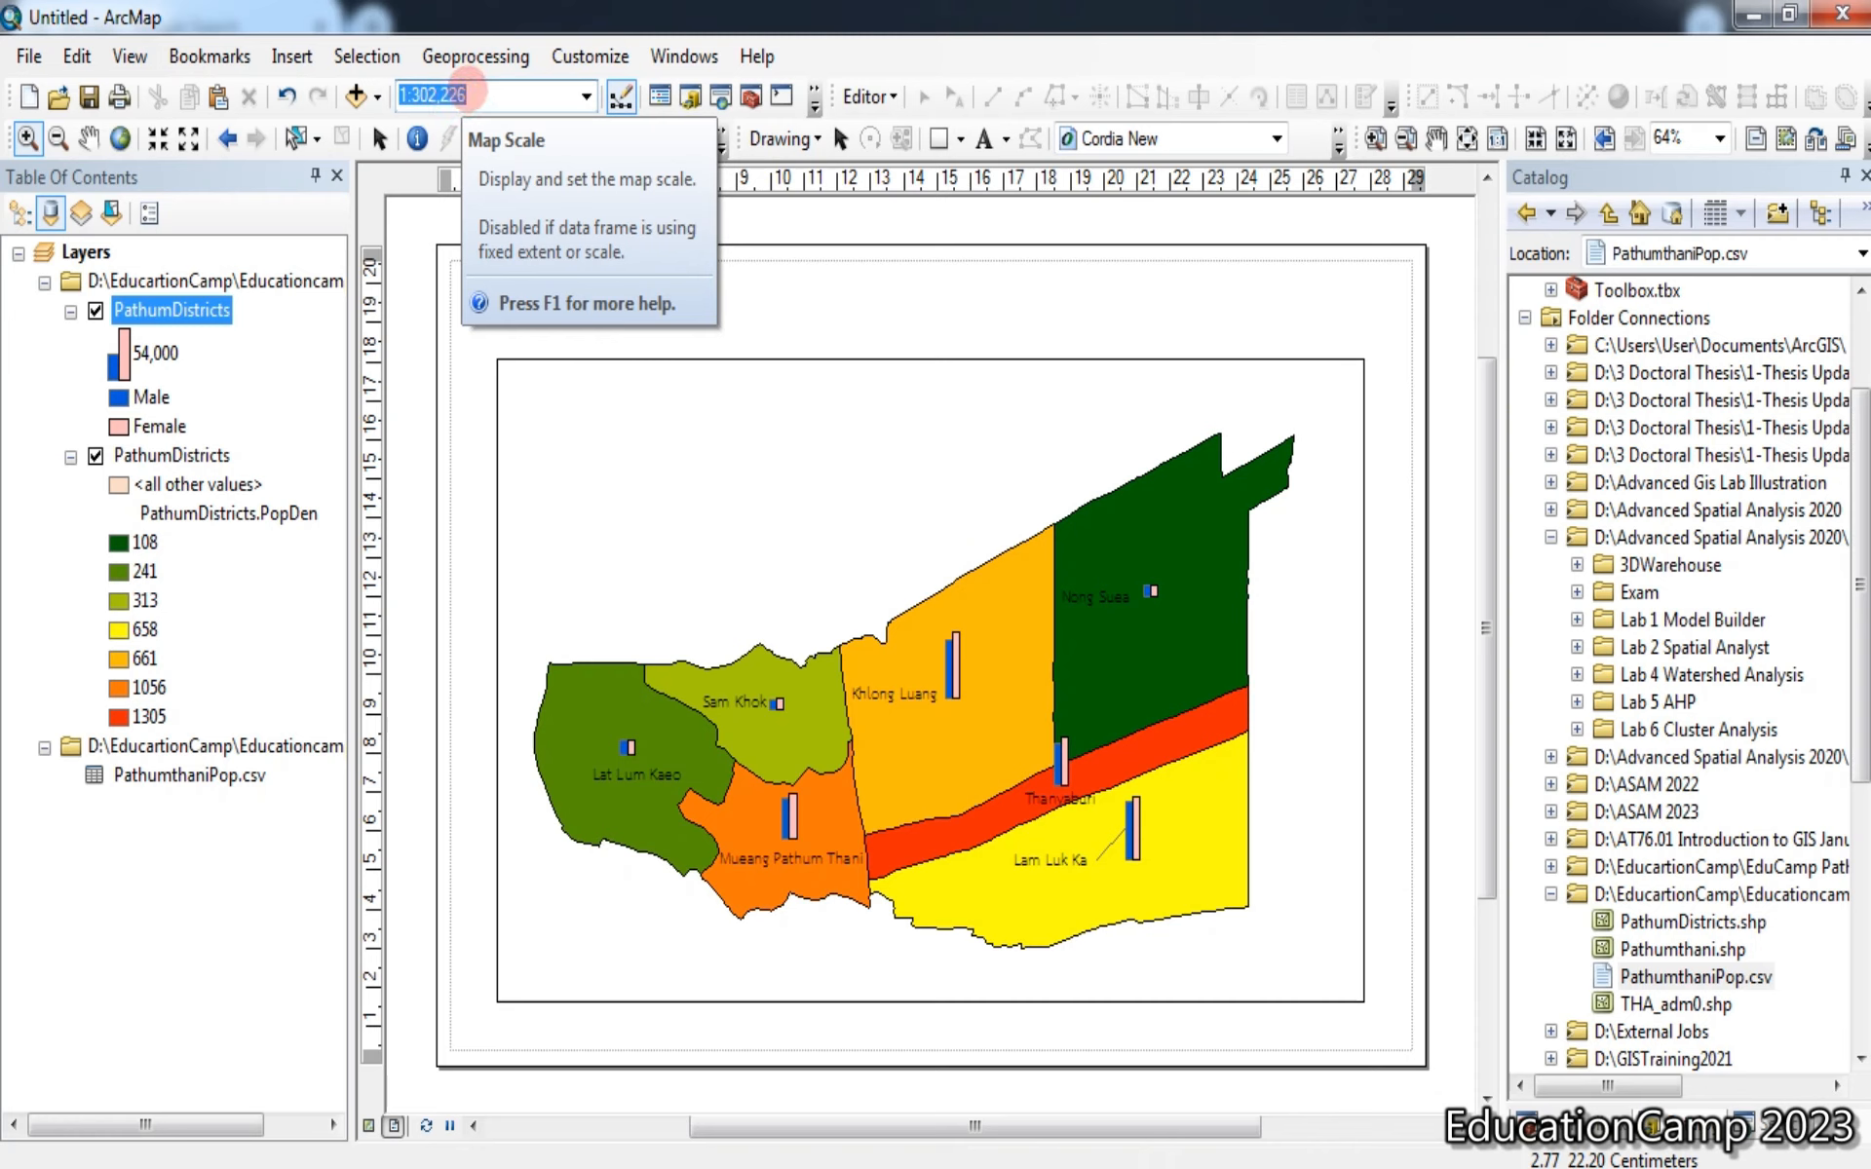
type("300")
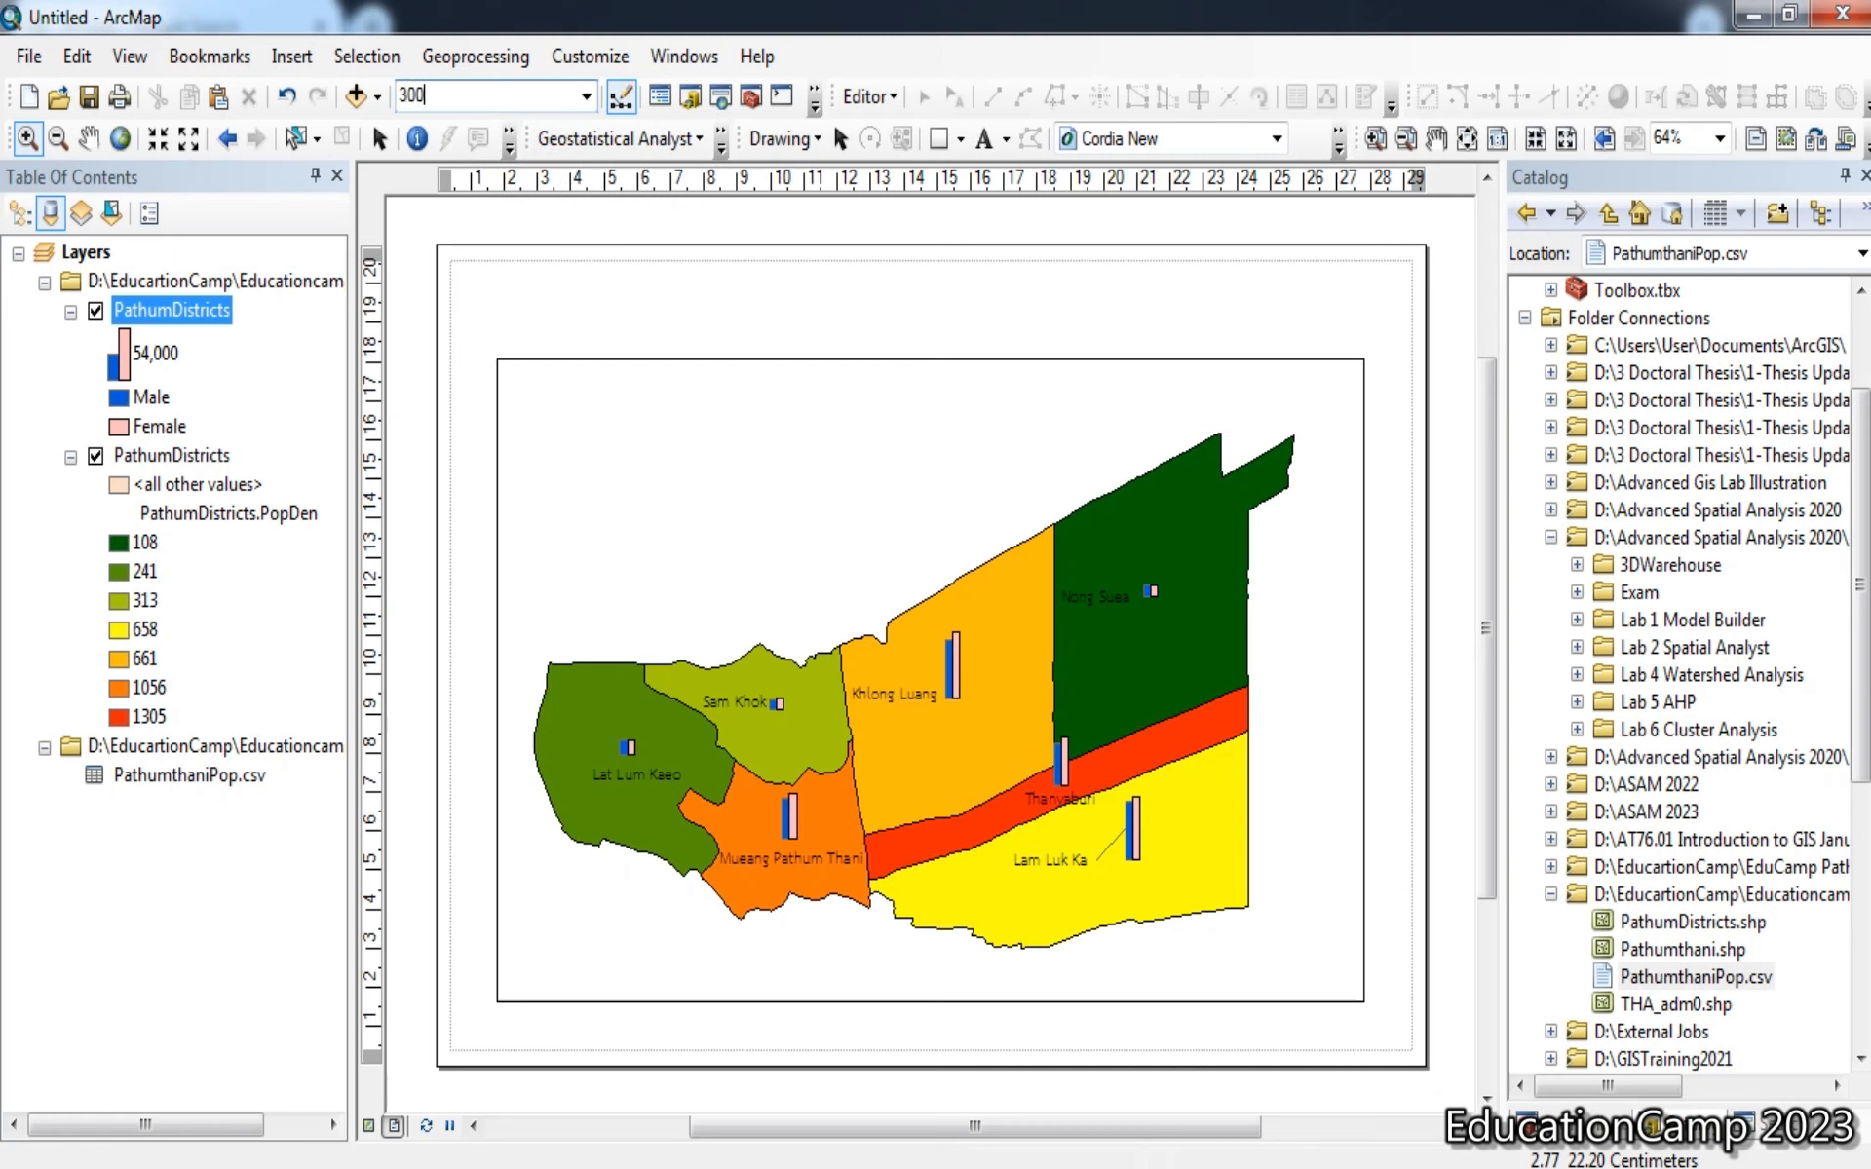
type(",000")
key("Return")
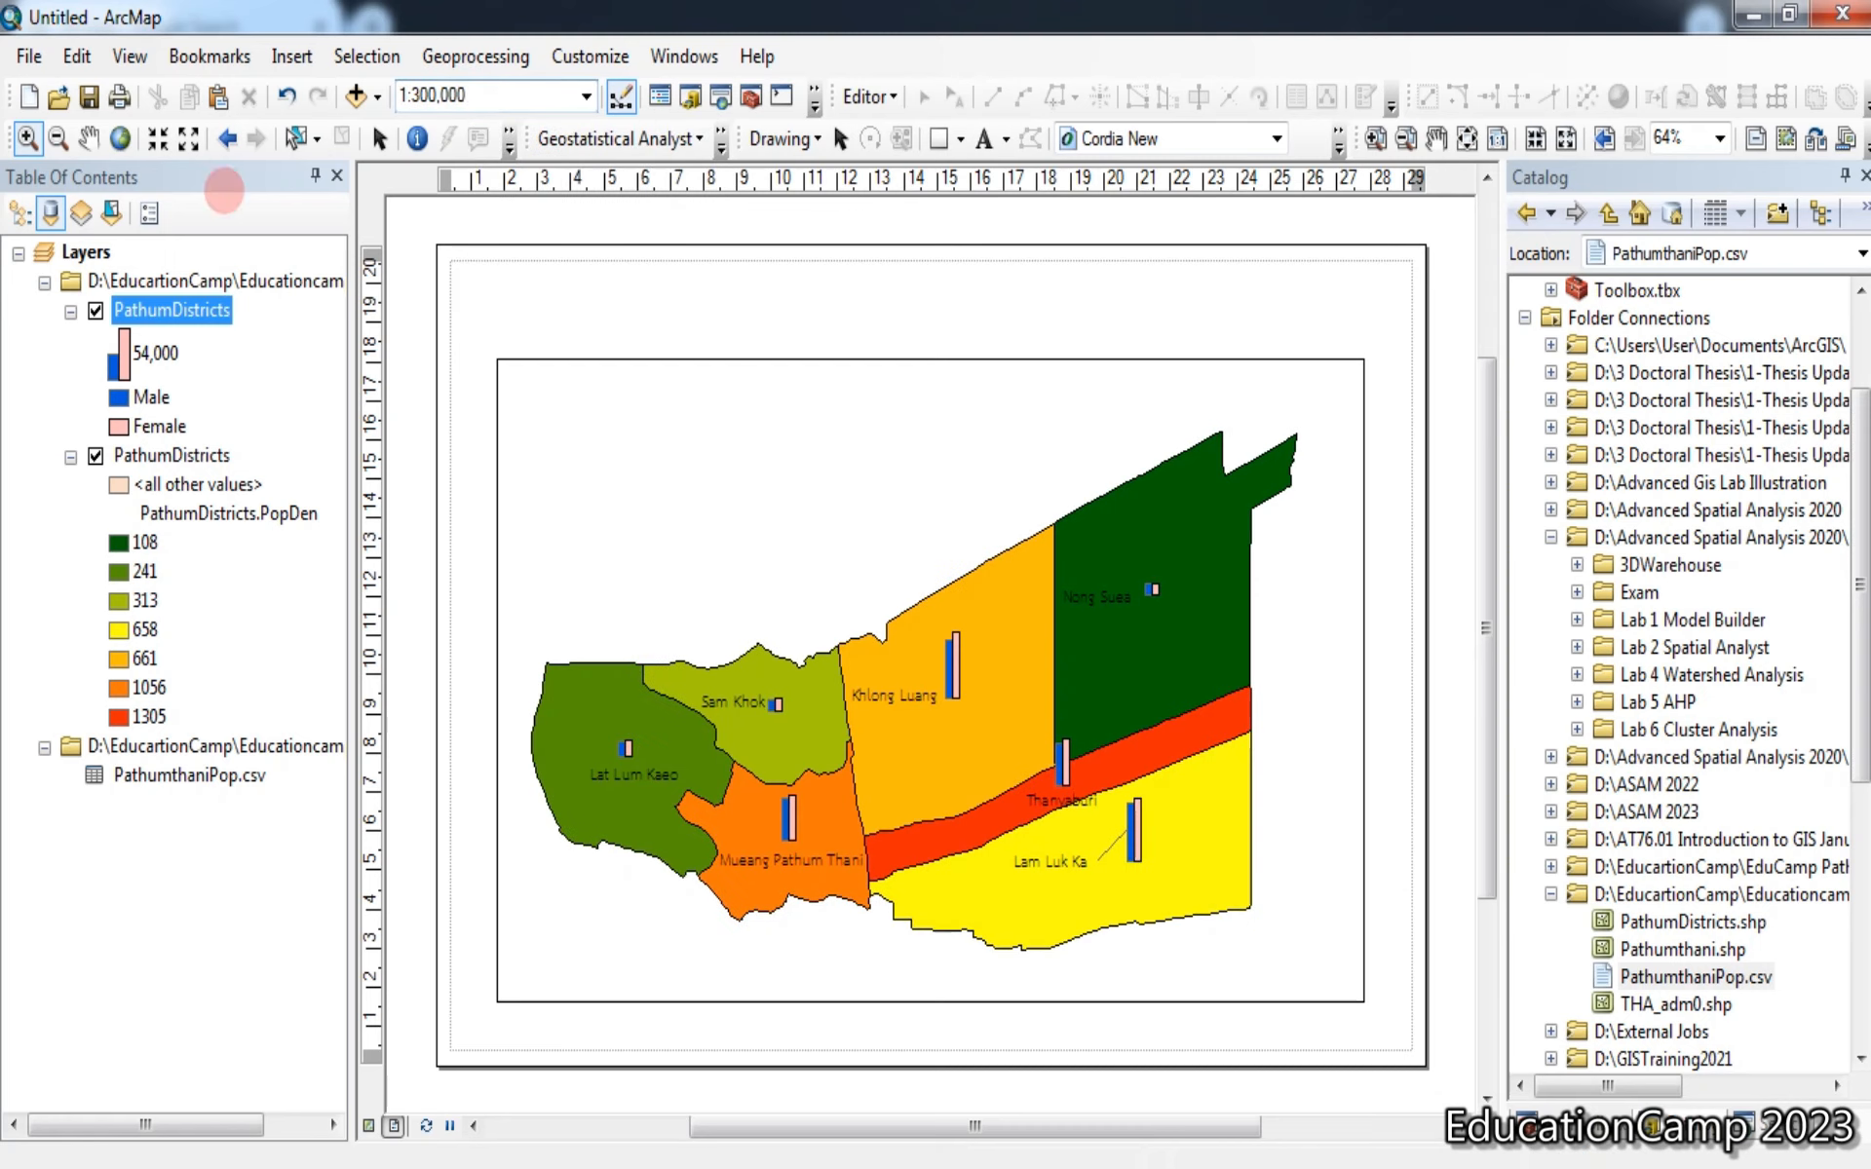
left_click(89, 138)
mouse_move(909, 770)
left_mouse_down()
mouse_move(936, 780)
mouse_move(931, 740)
left_mouse_up()
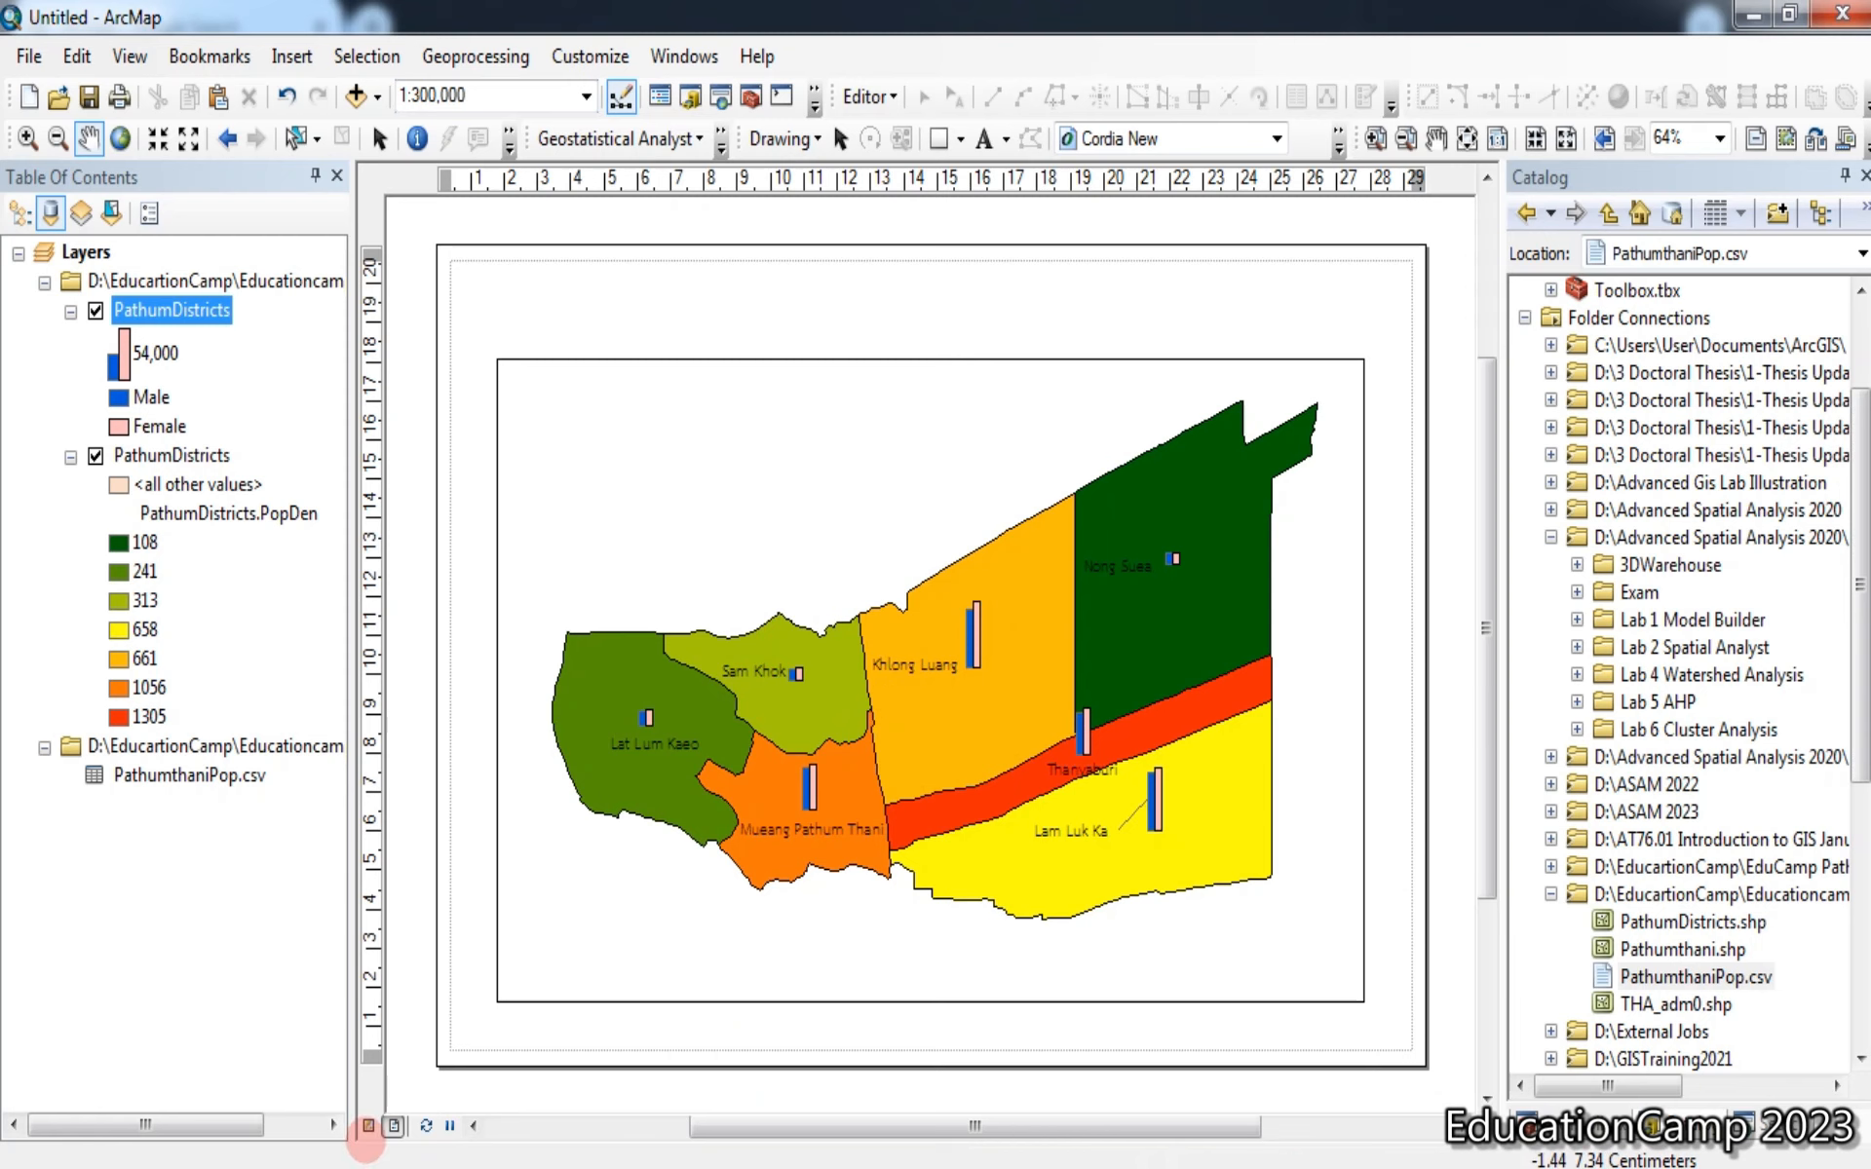
In Data View, convert the labels of the population density PathumDistricts layer to annotation stored in the map
left_click(369, 1126)
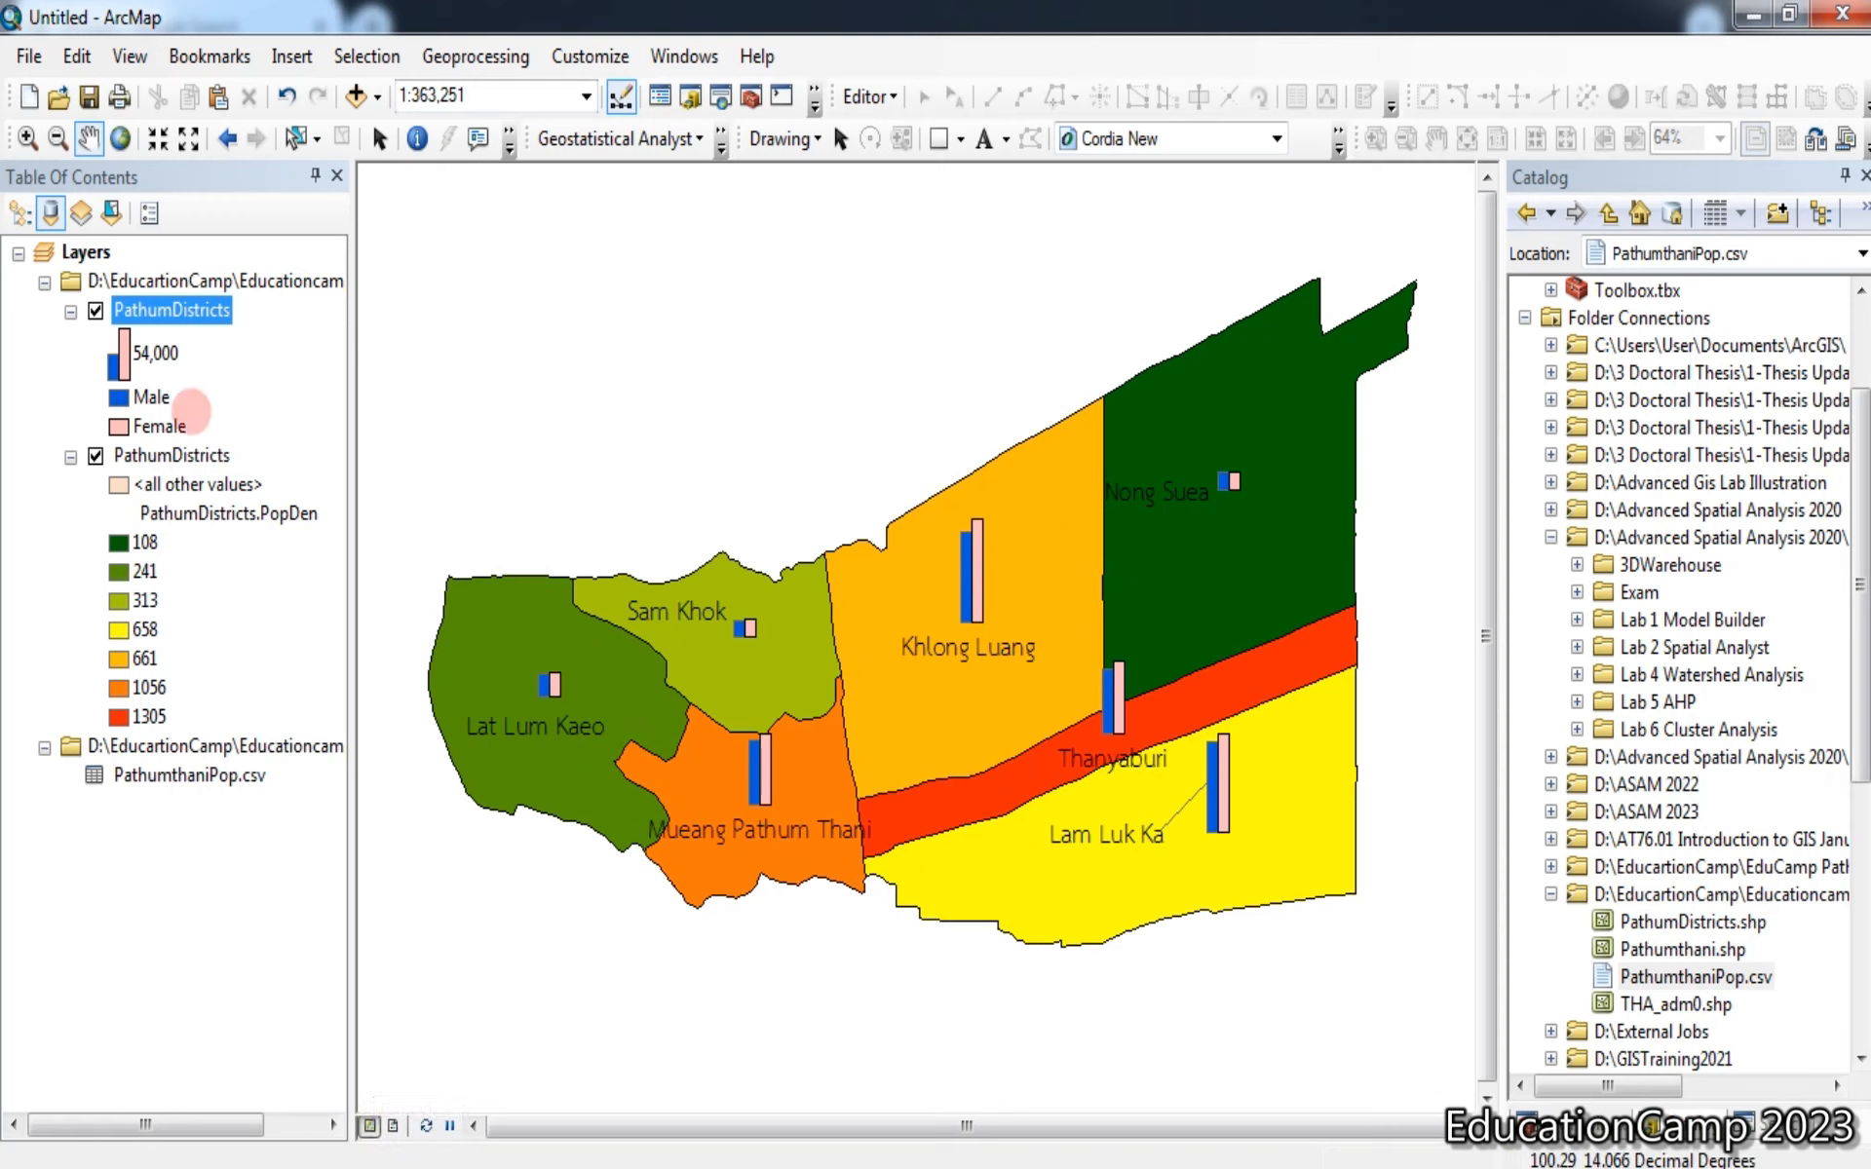
left_click(183, 452)
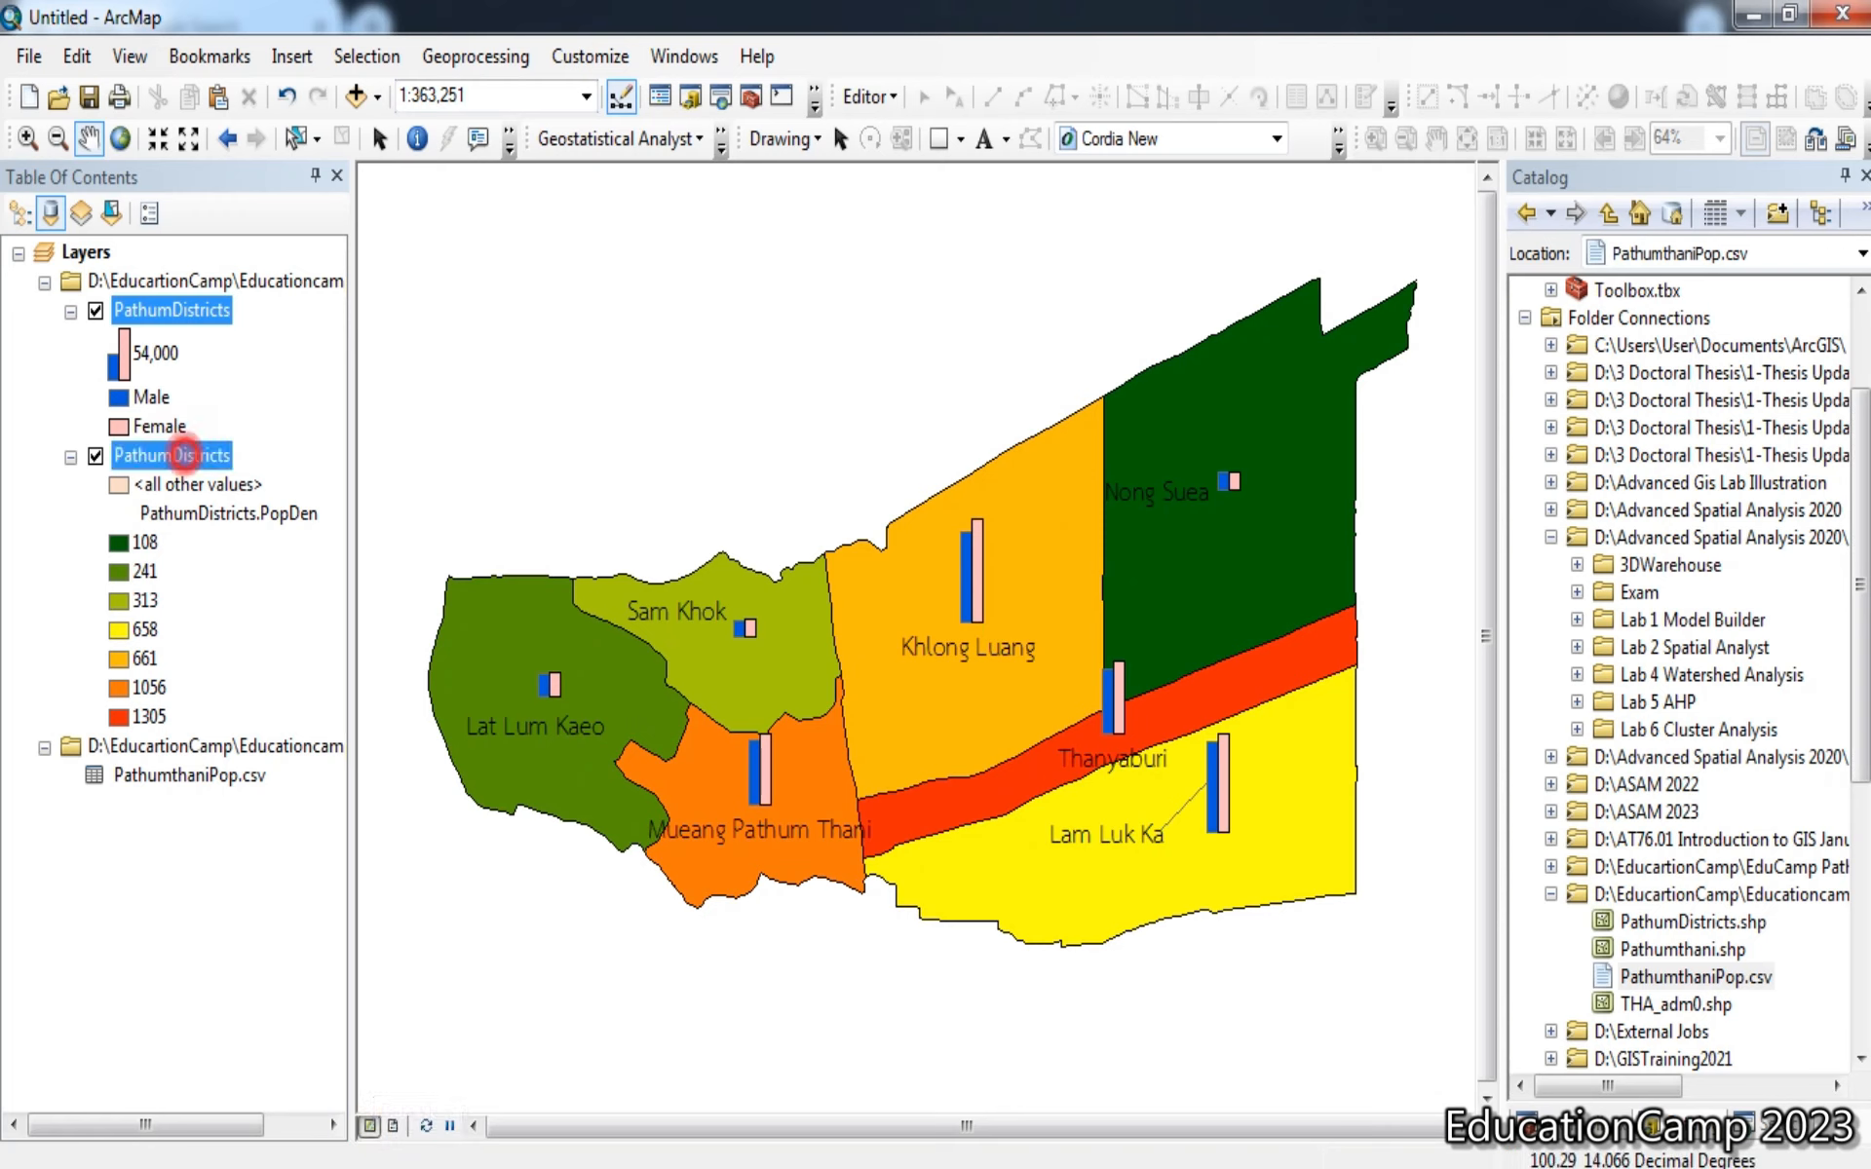
right_click(184, 450)
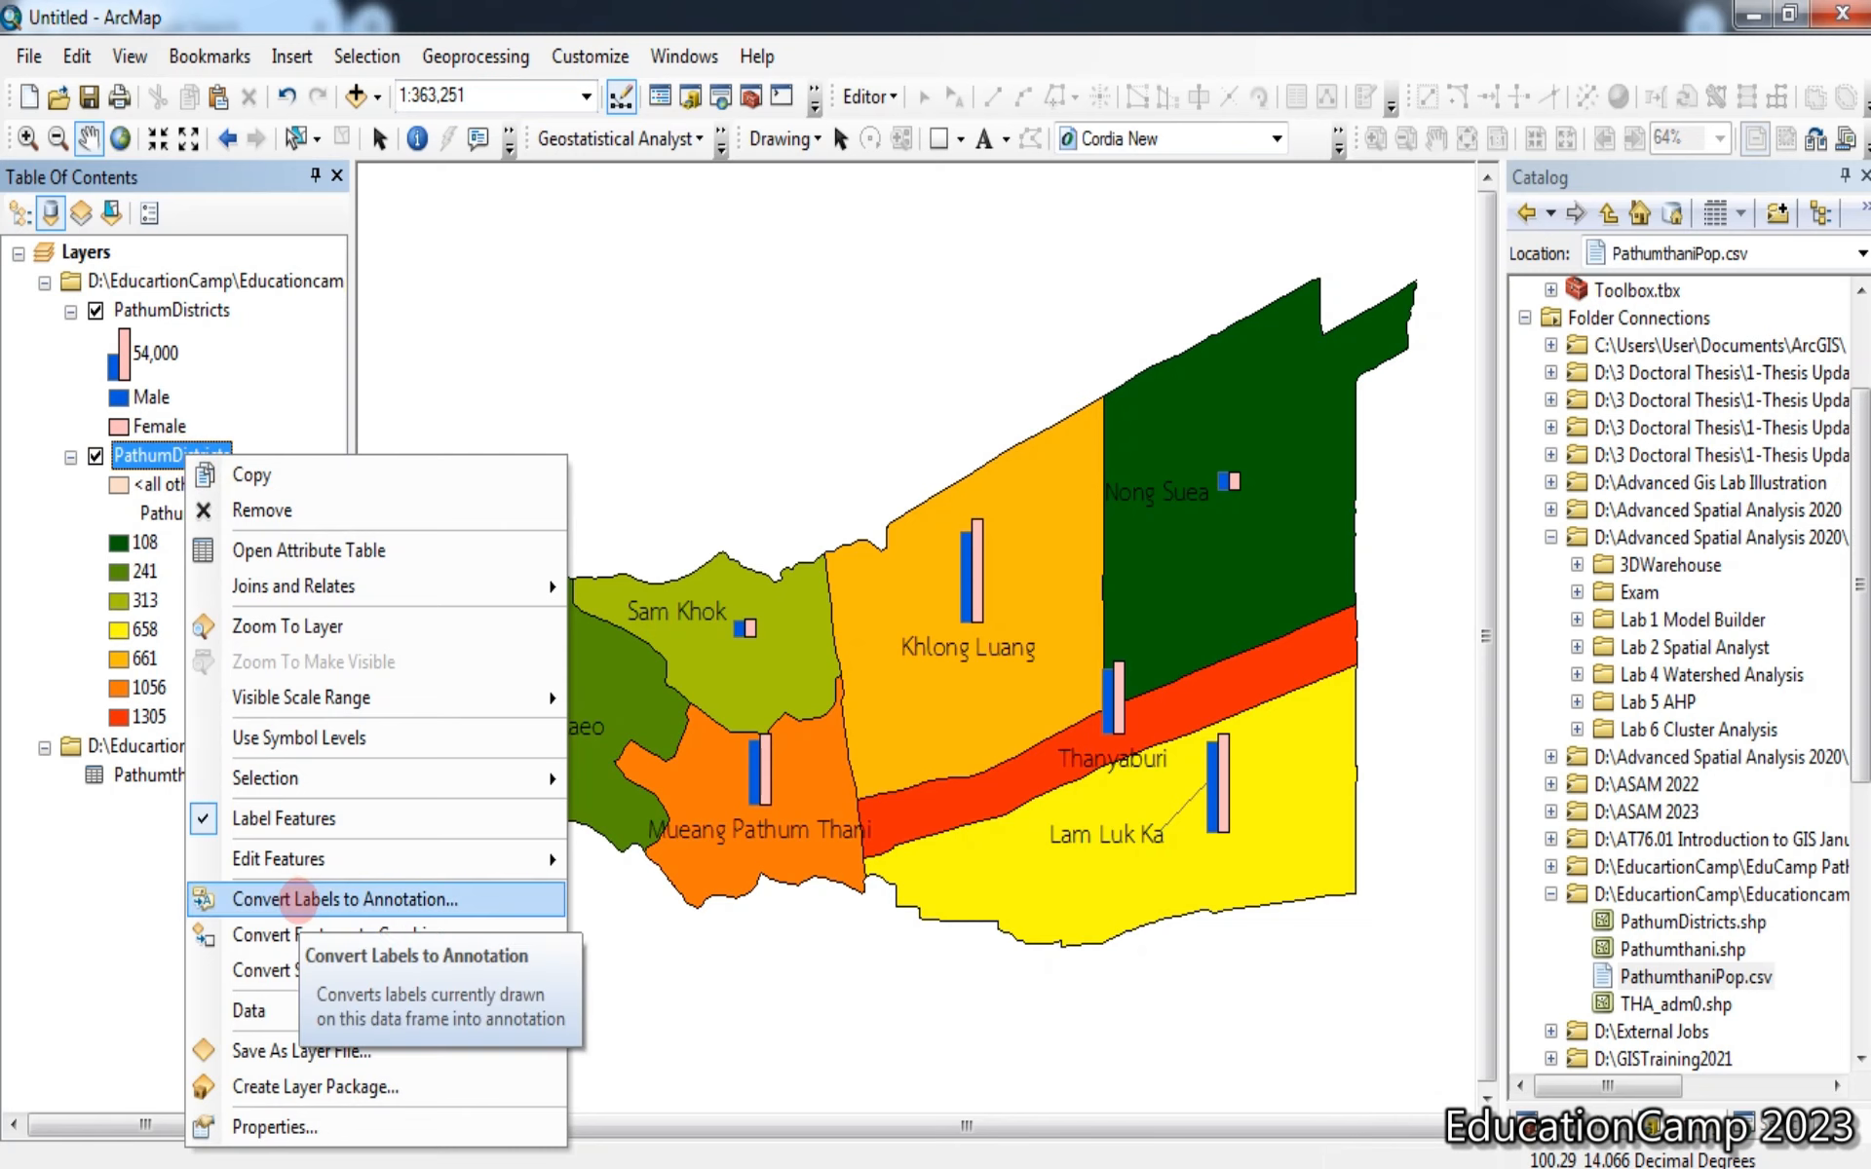
left_click(297, 899)
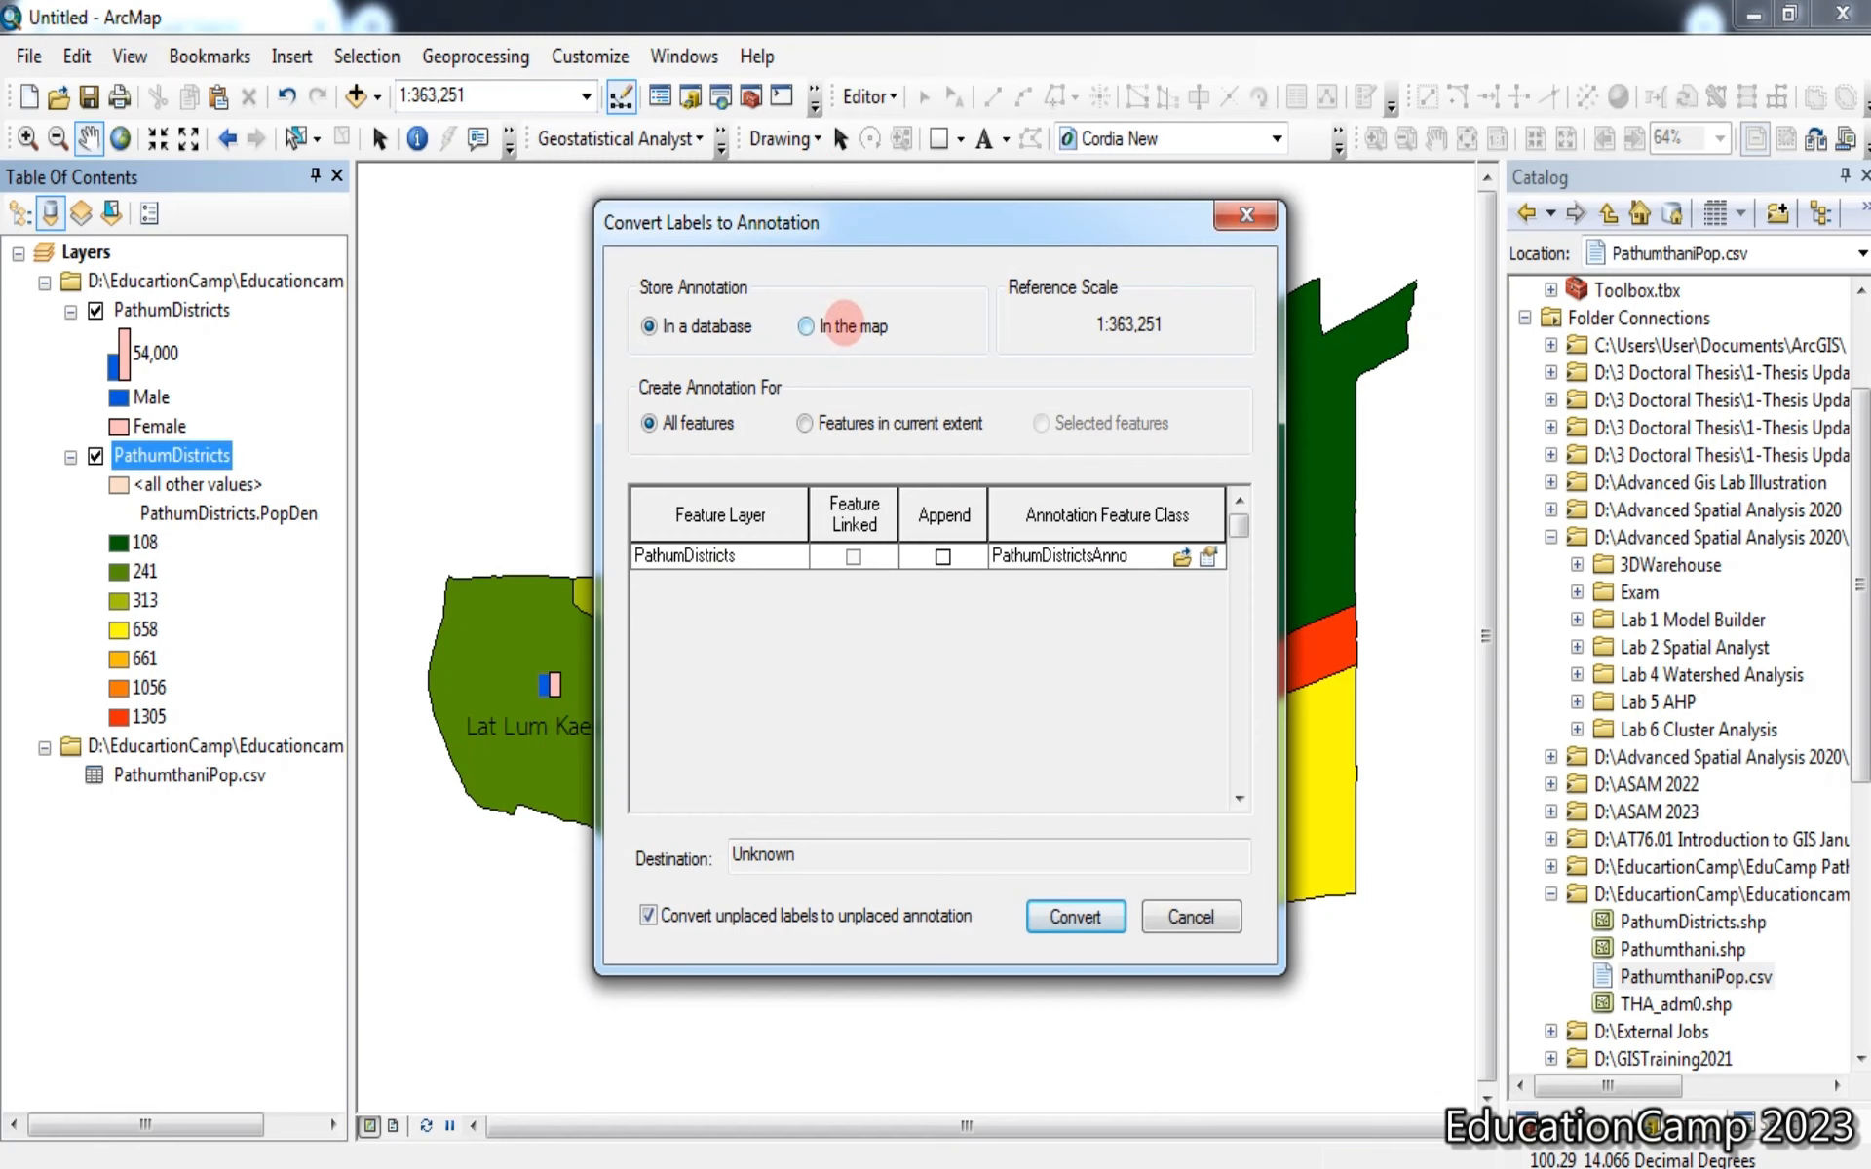
left_click(806, 325)
left_click(1082, 924)
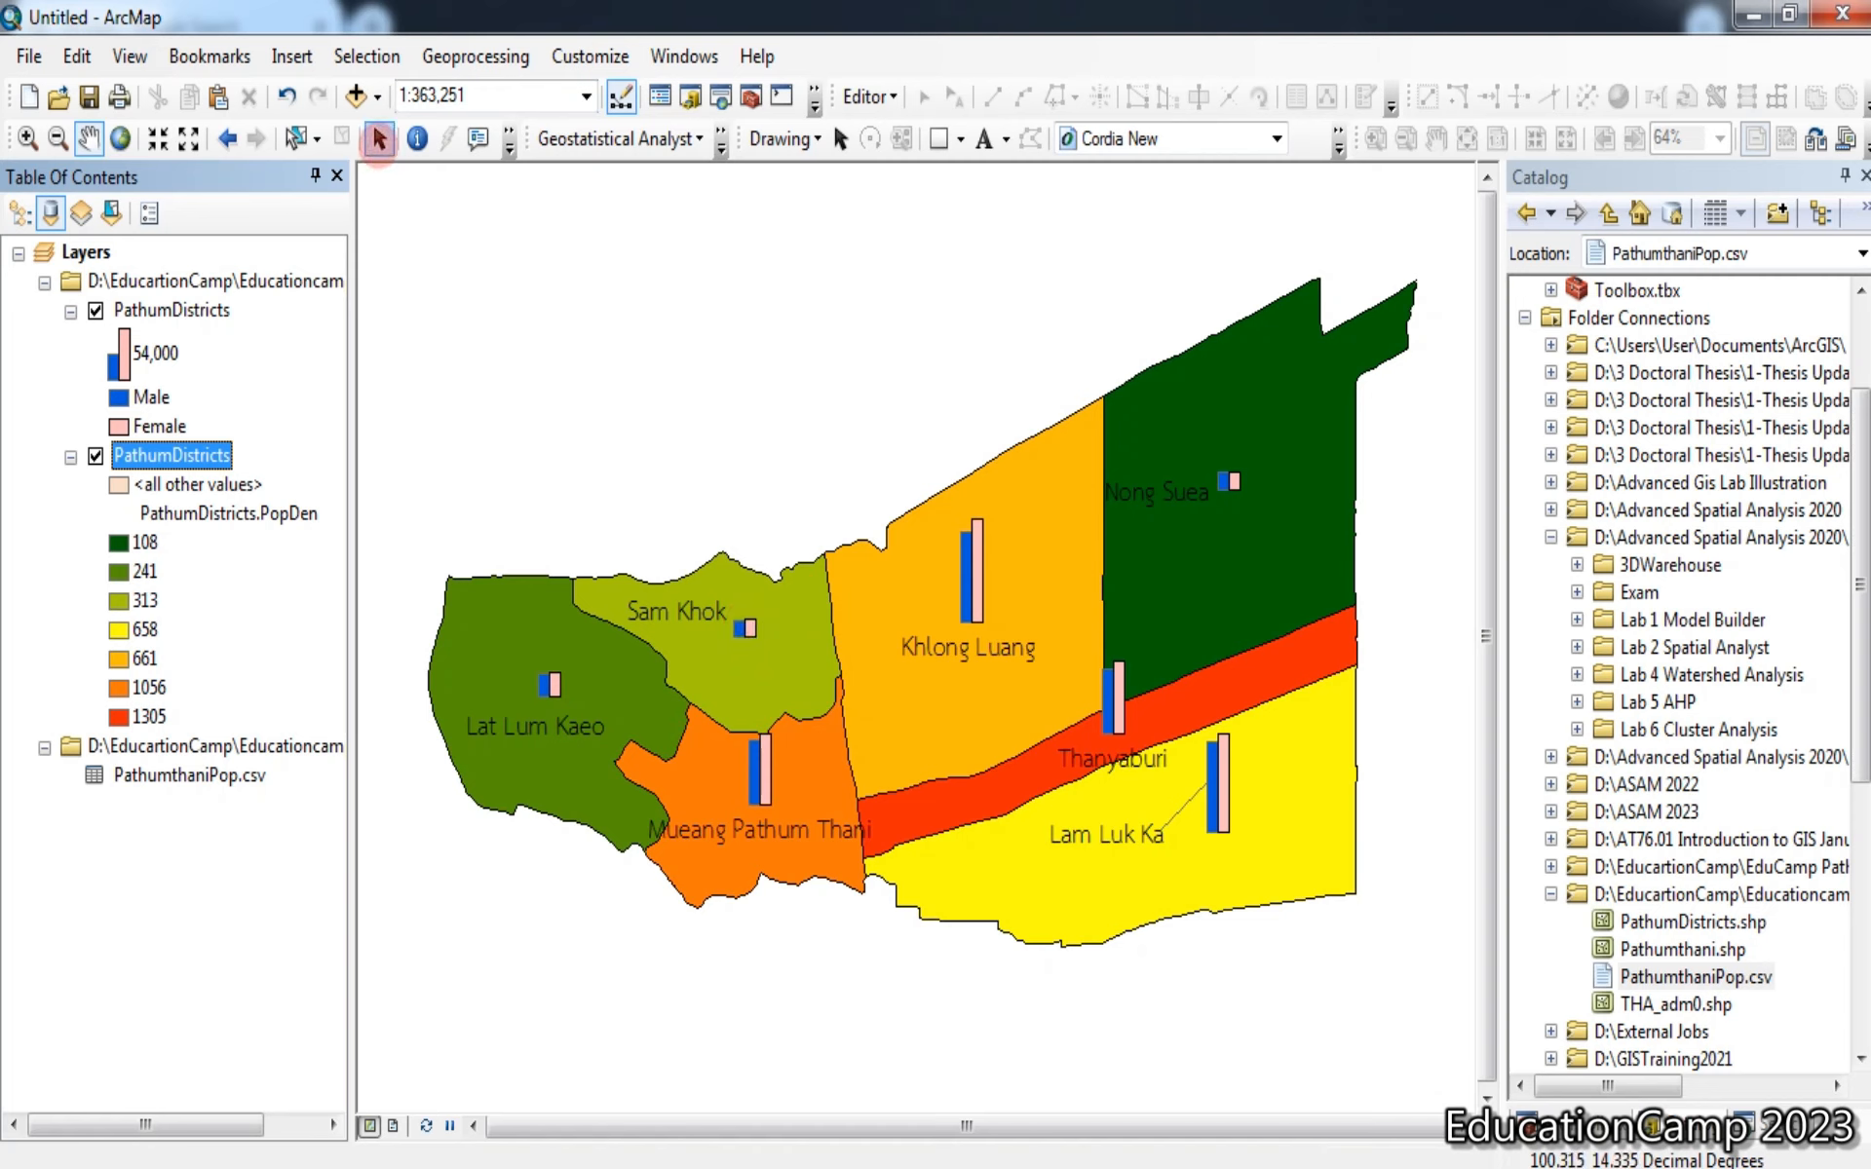
Move the Sam Khok and Nong Suea labels below their bar charts, and shift the Lam Luk Ka and Thanyaburi labels slightly
left_click(378, 139)
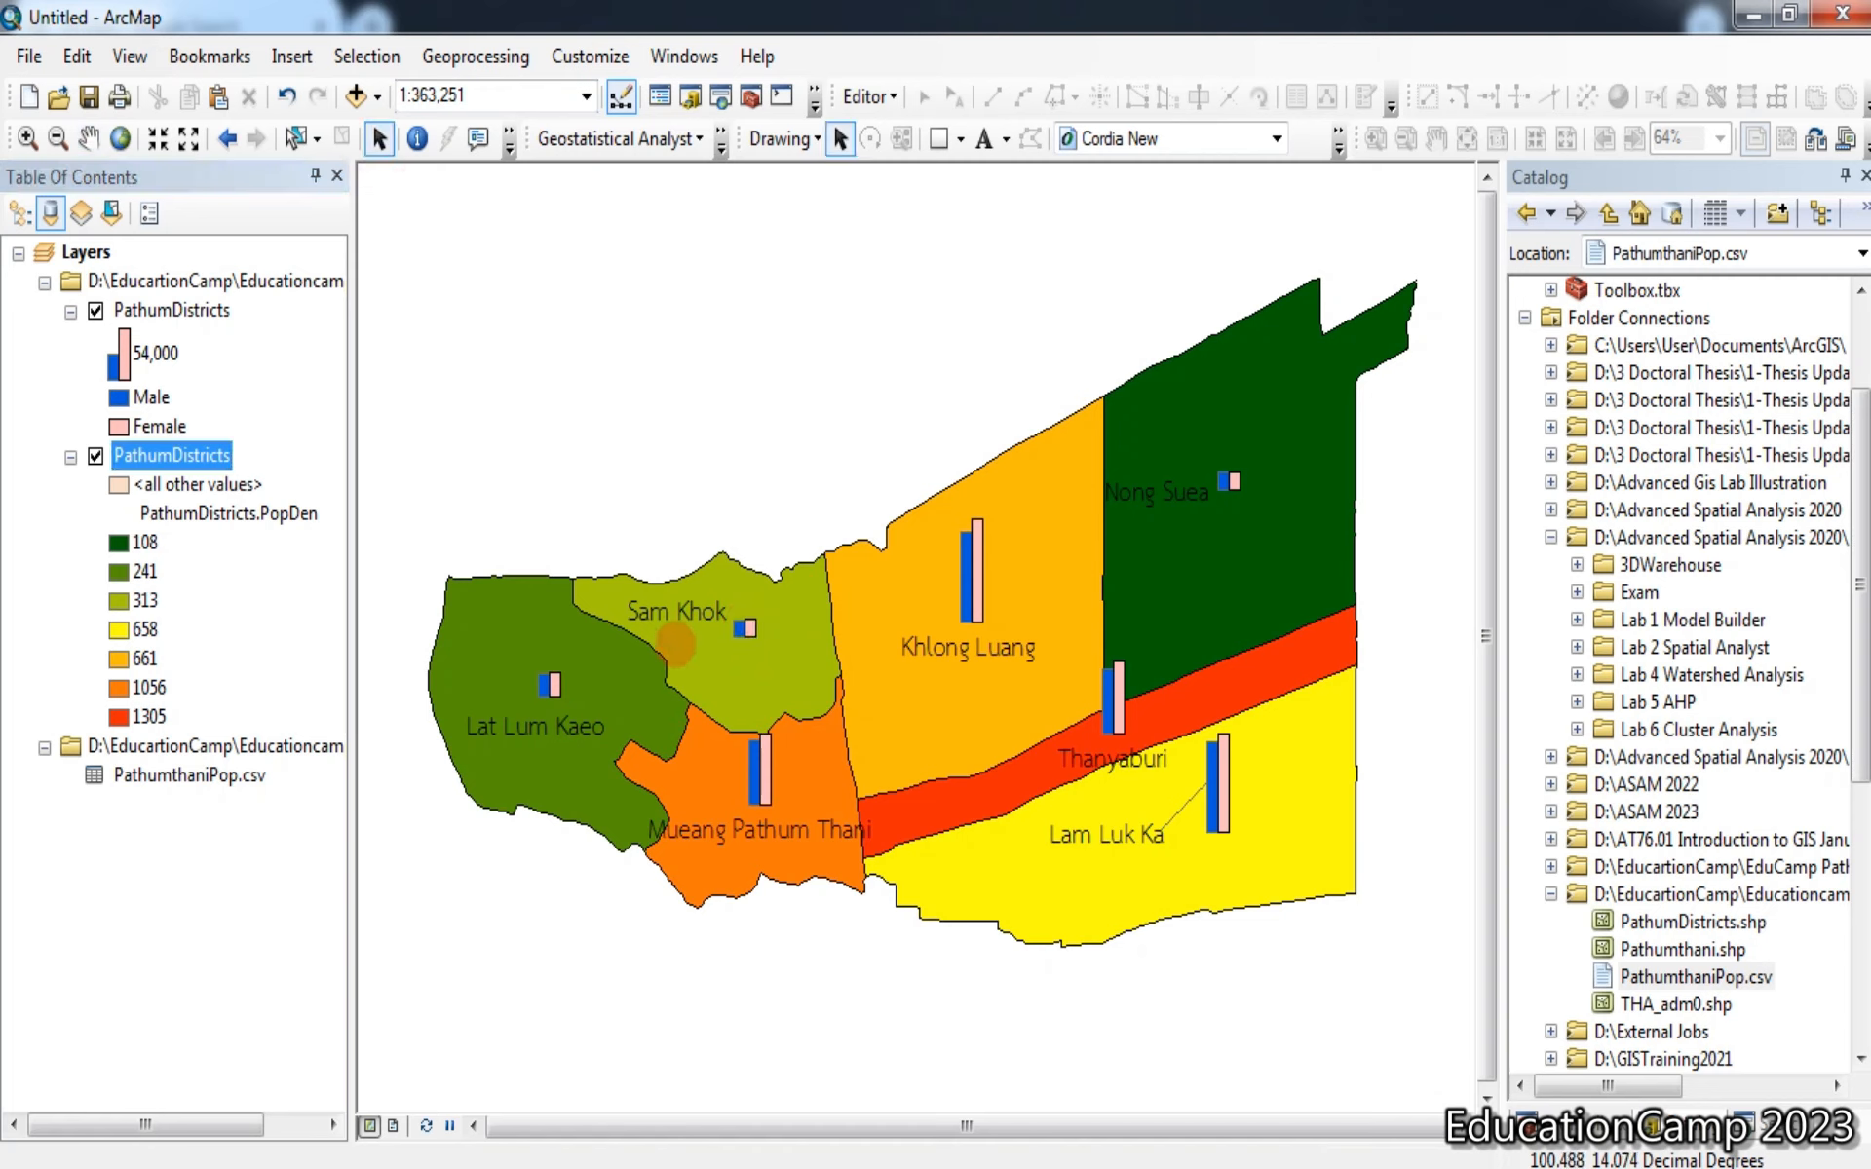
left_click(673, 614)
left_click_drag(672, 616, 745, 672)
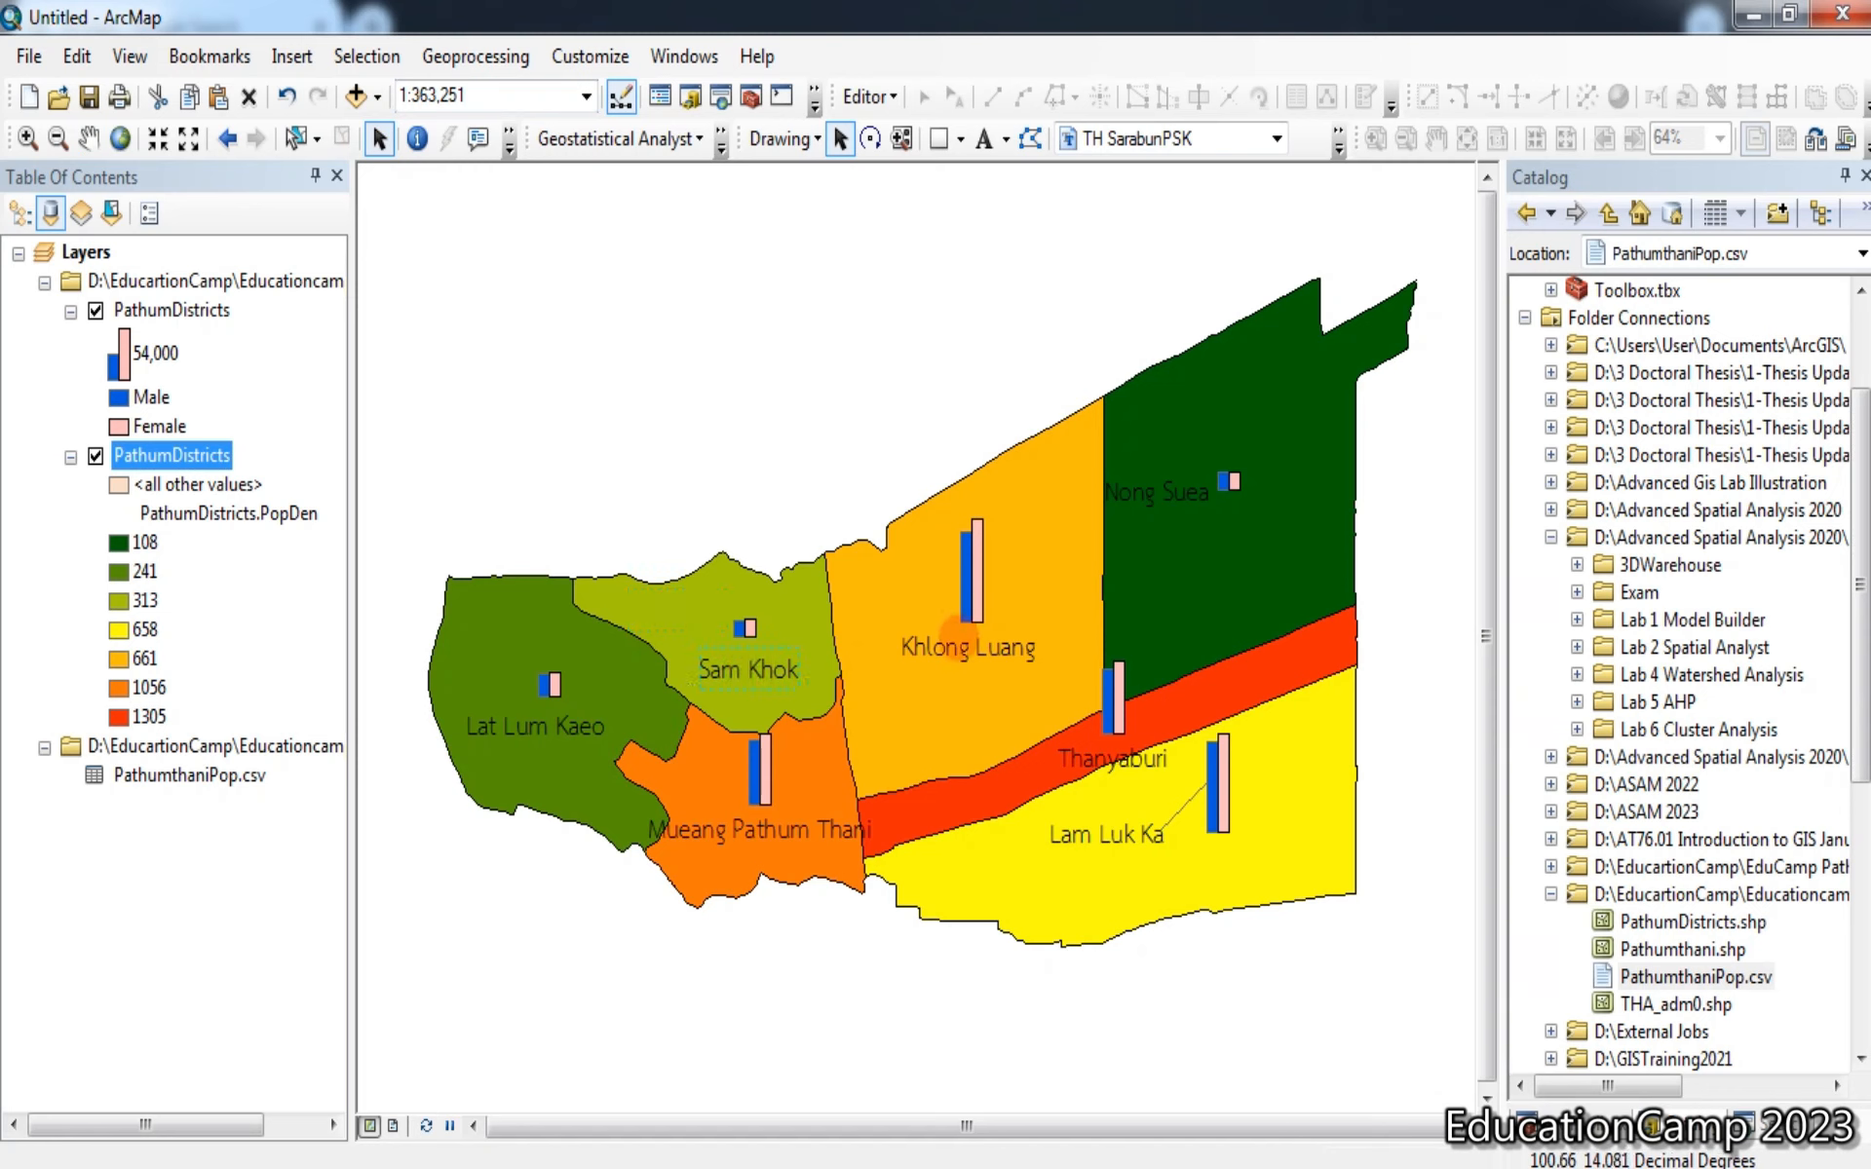
left_click_drag(1152, 501, 1226, 528)
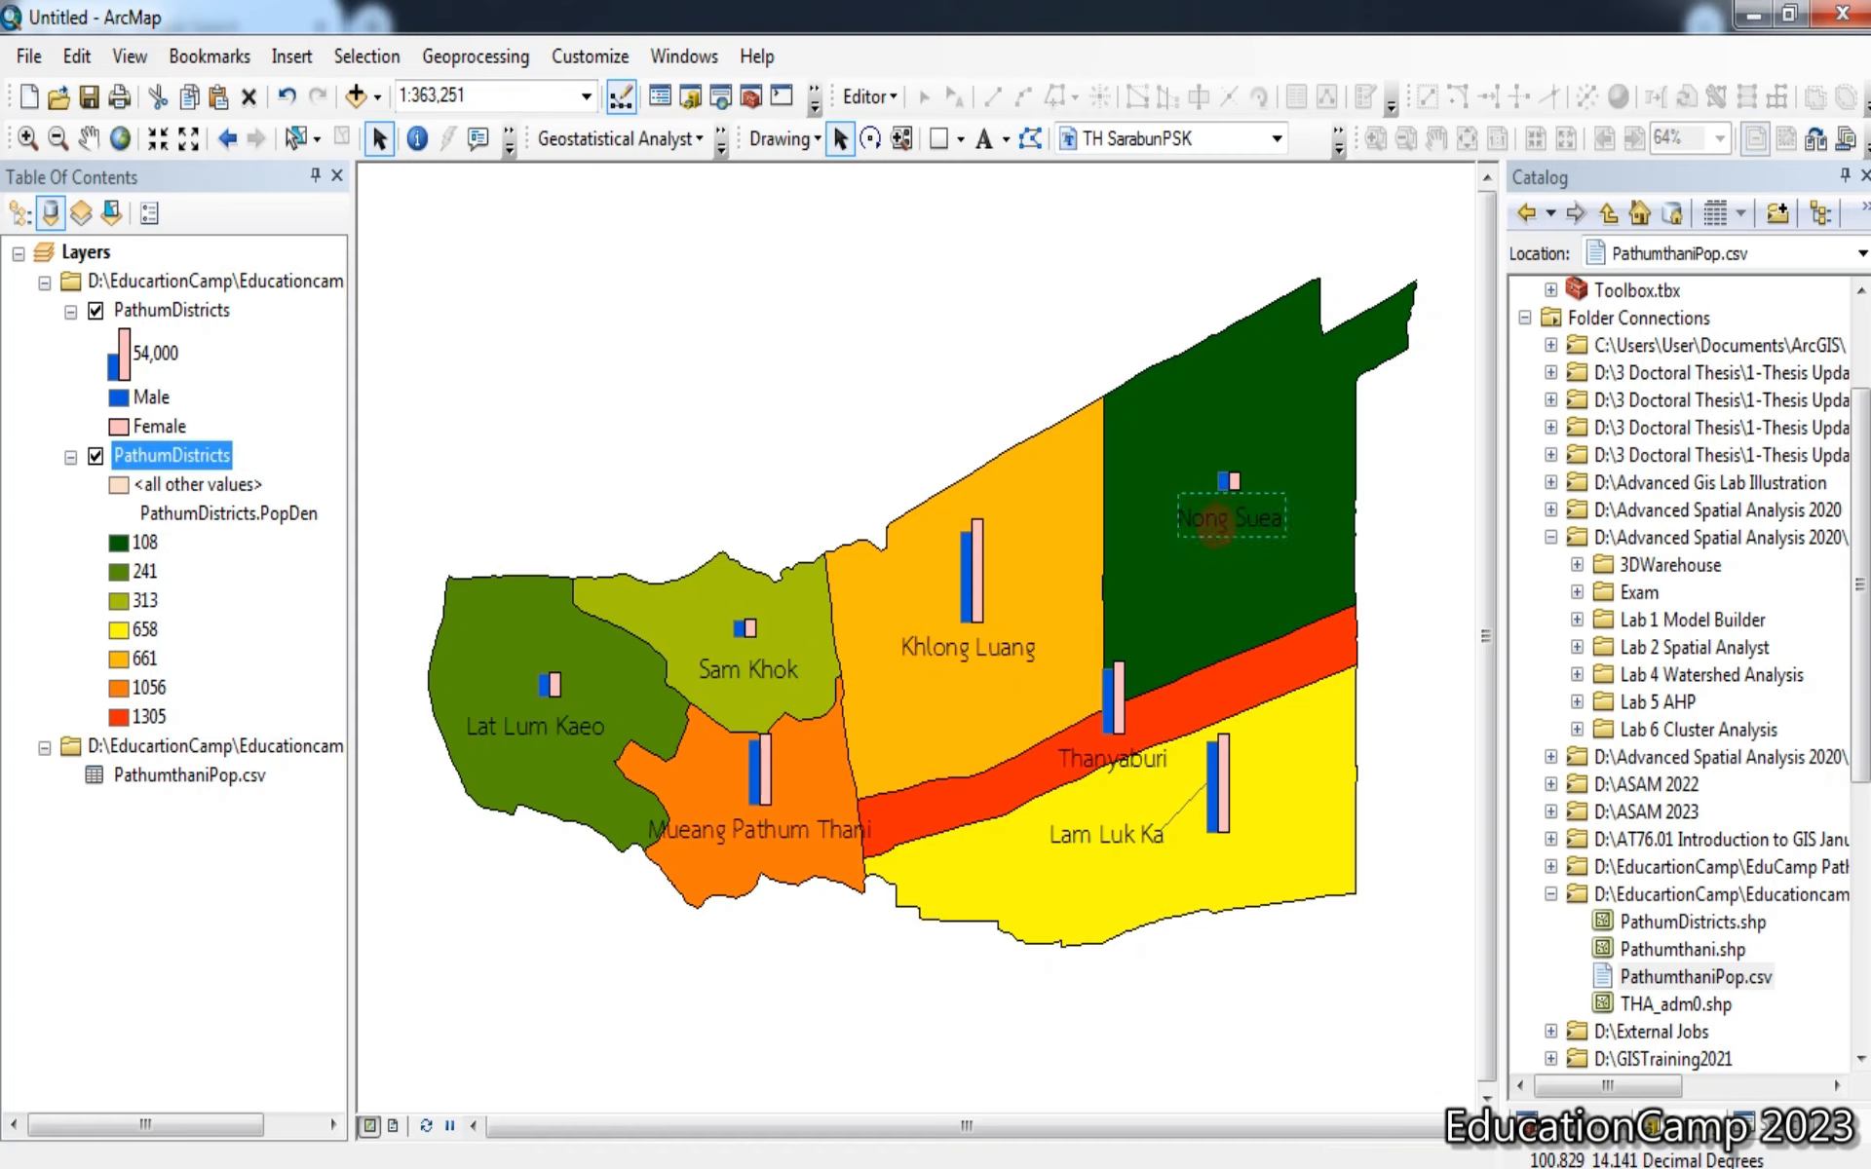
left_click(1124, 836)
left_click_drag(1124, 836, 1148, 844)
left_click_drag(1111, 765, 1098, 763)
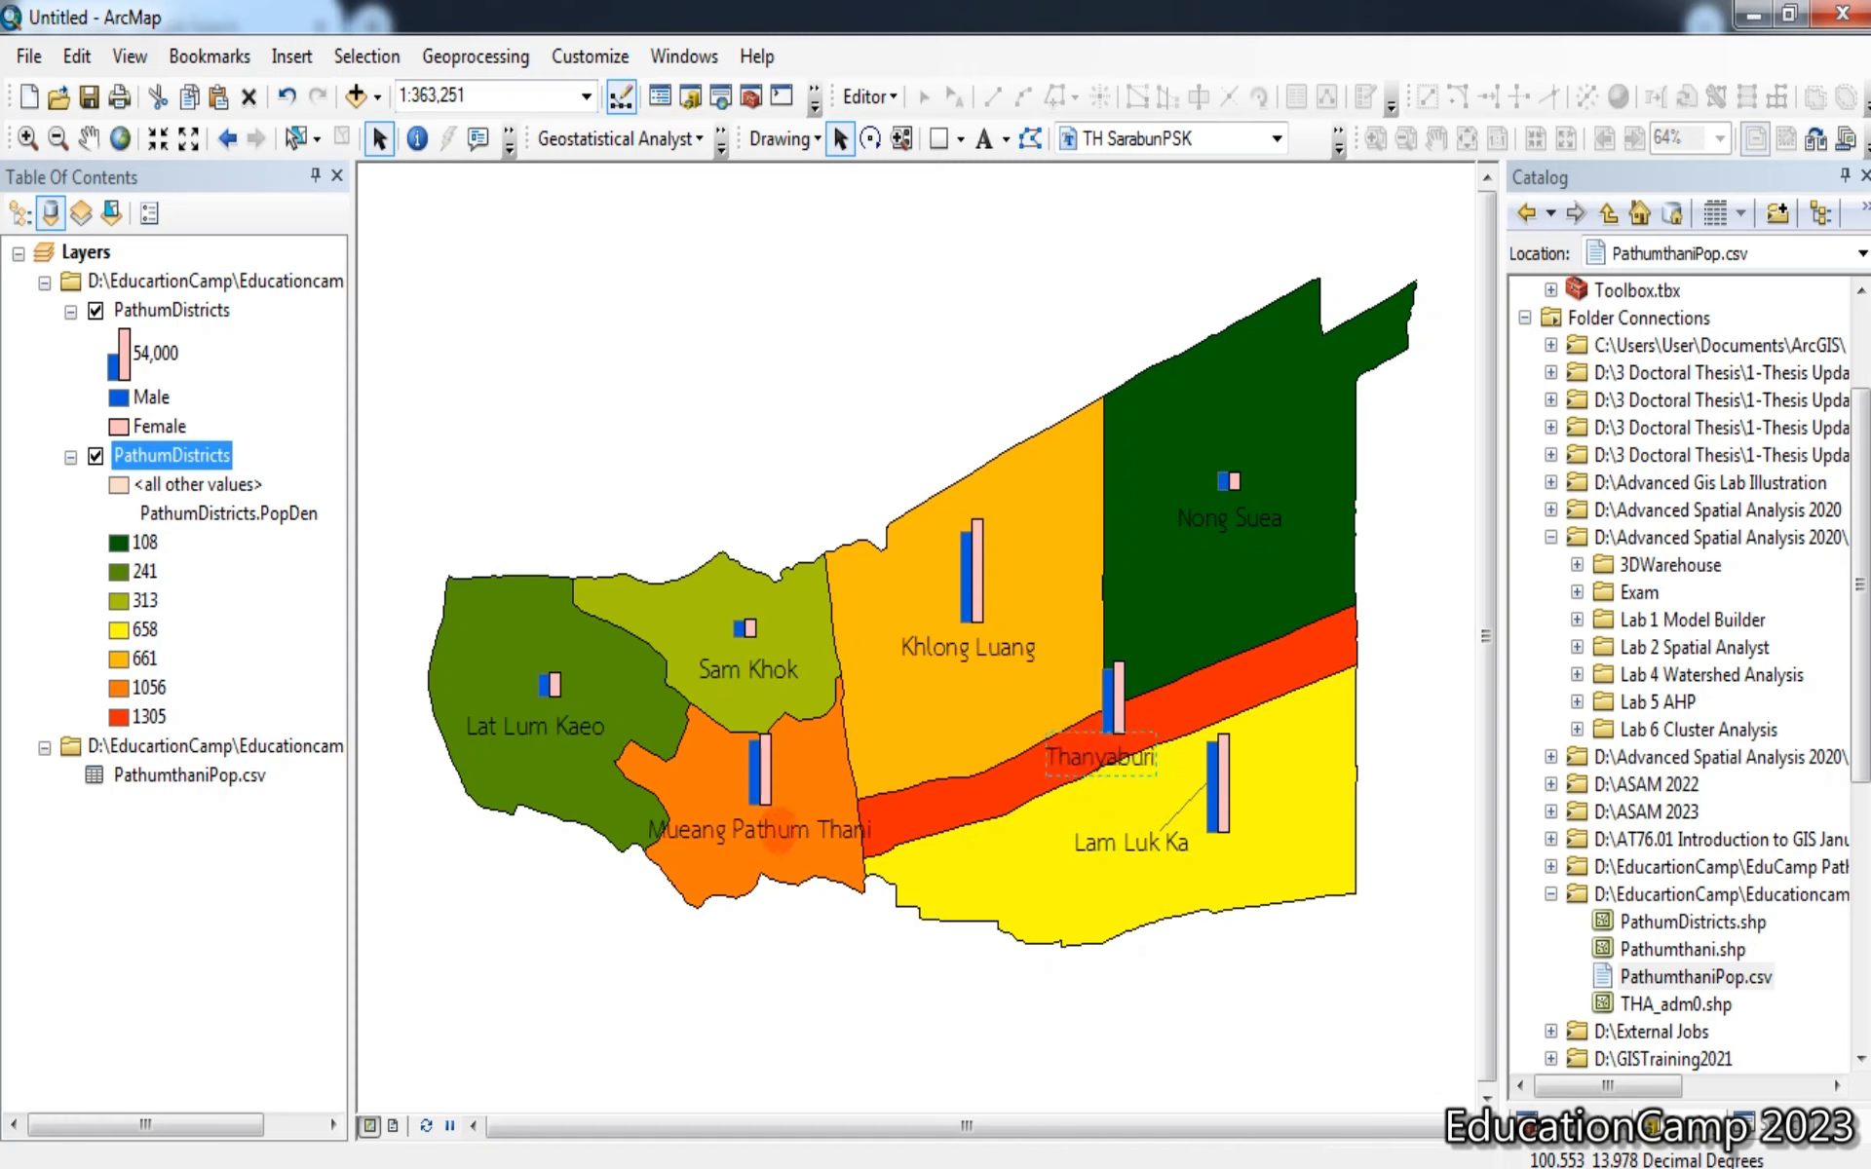
Split the Mueang Pathum Thani label into two lines after "Mueang" and reposition it inside its district
double_click(777, 836)
left_click(769, 419)
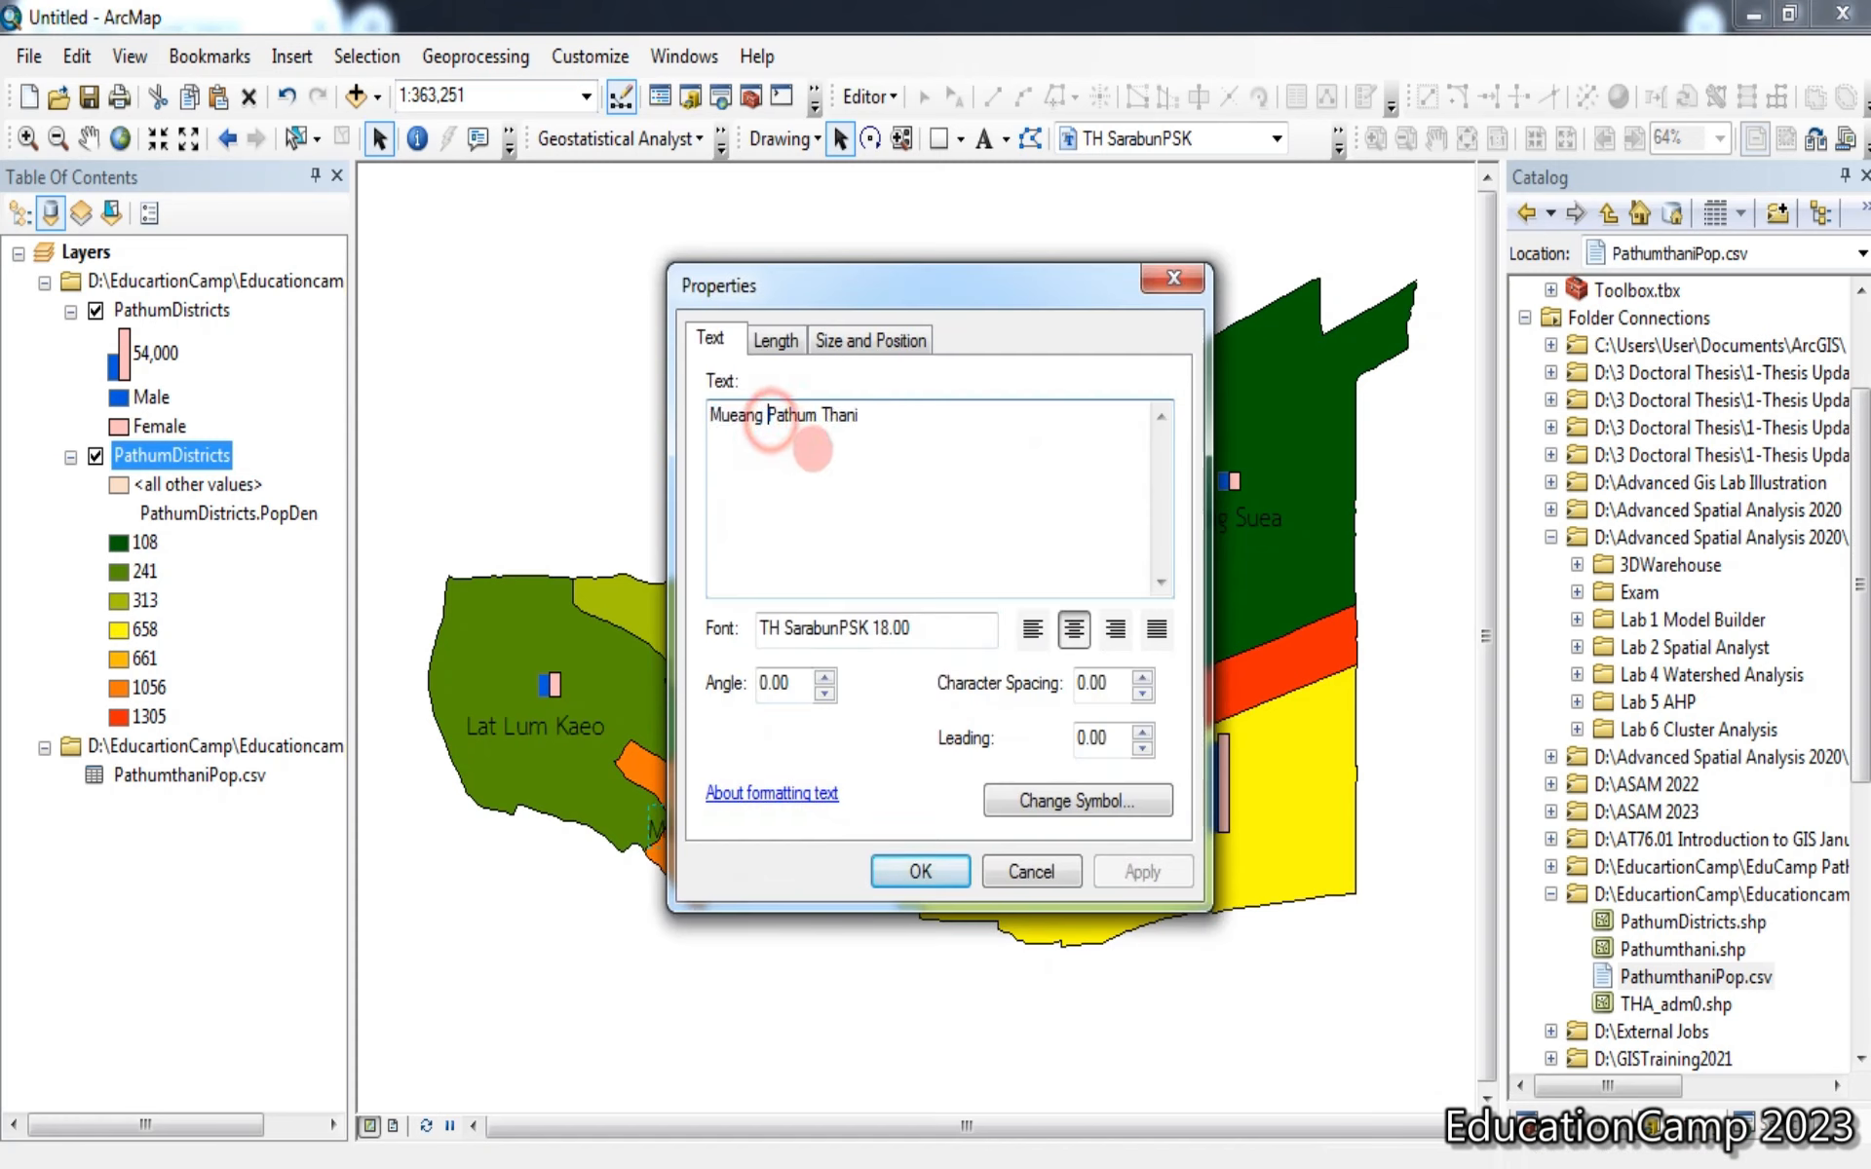
key("Return")
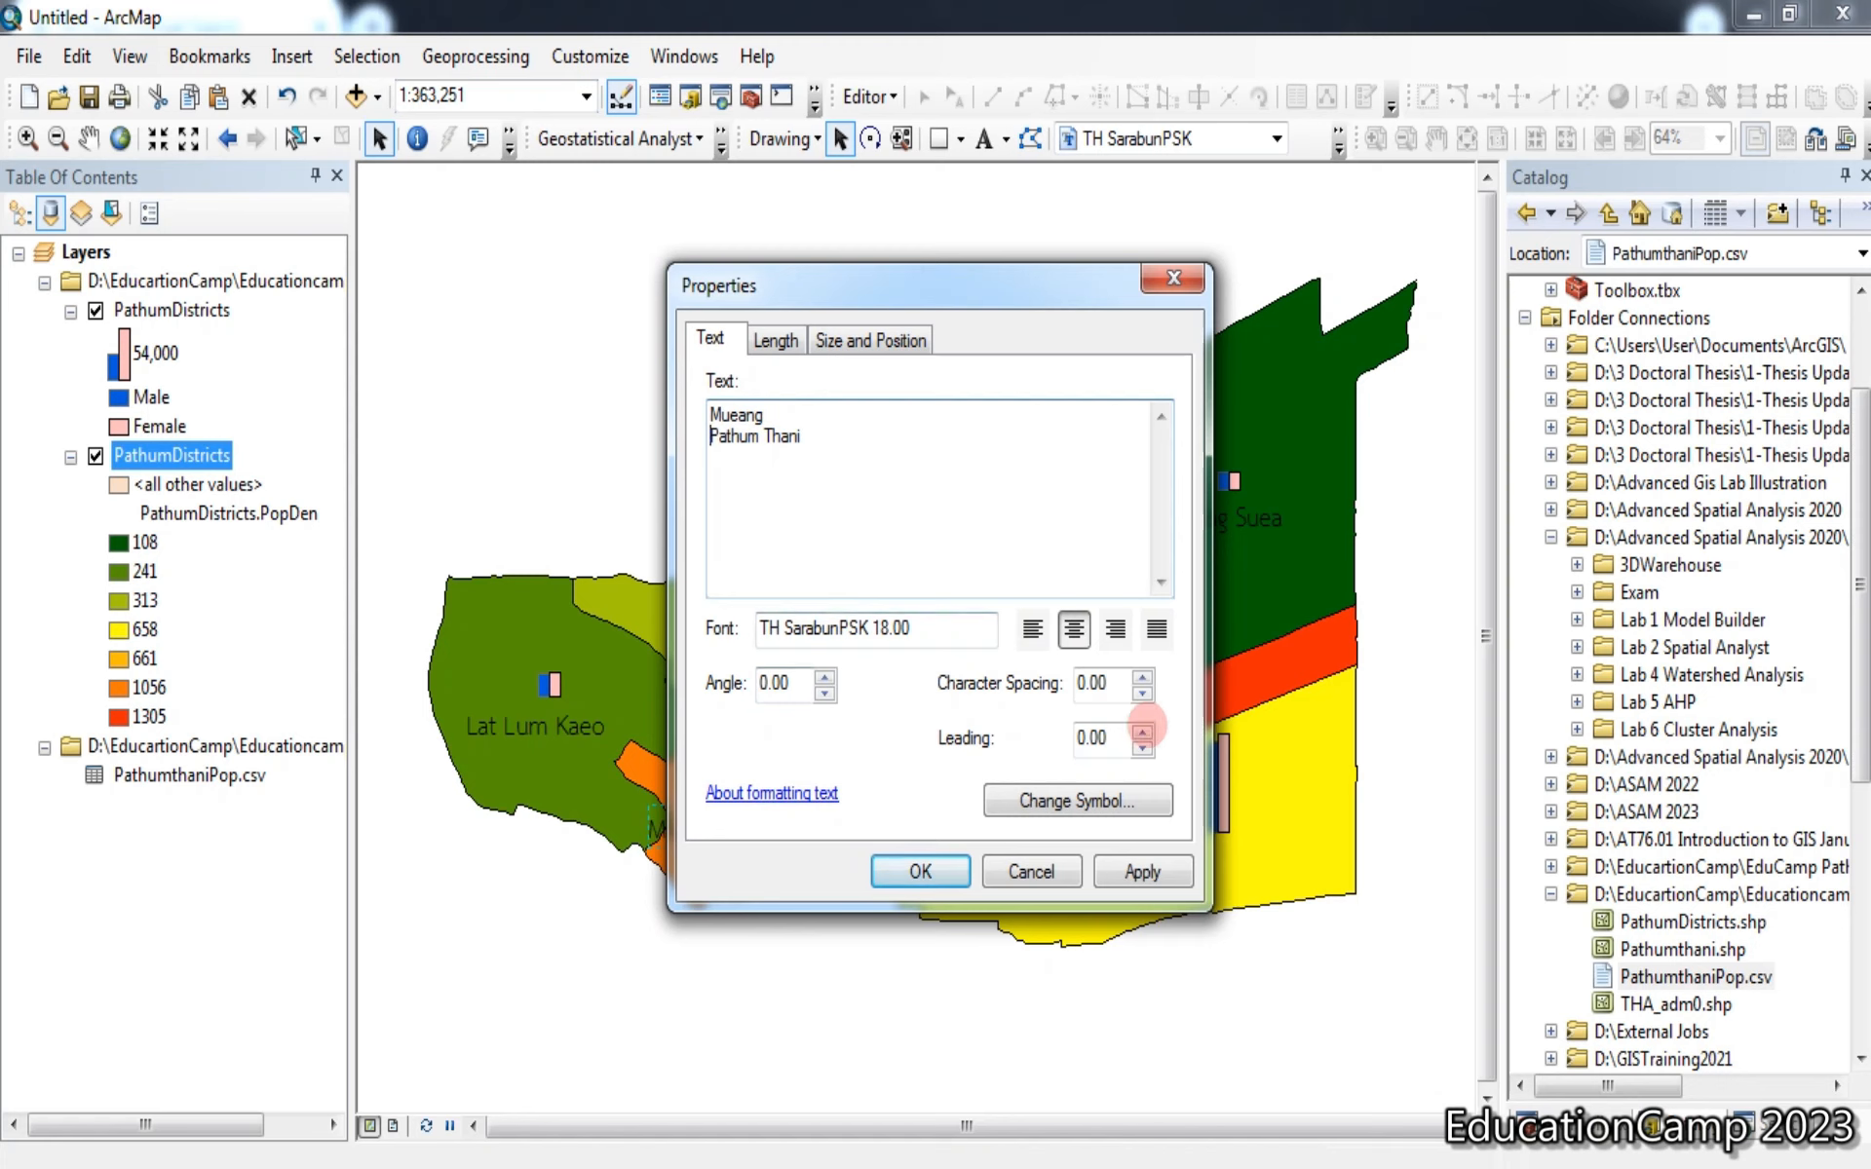
left_click(899, 869)
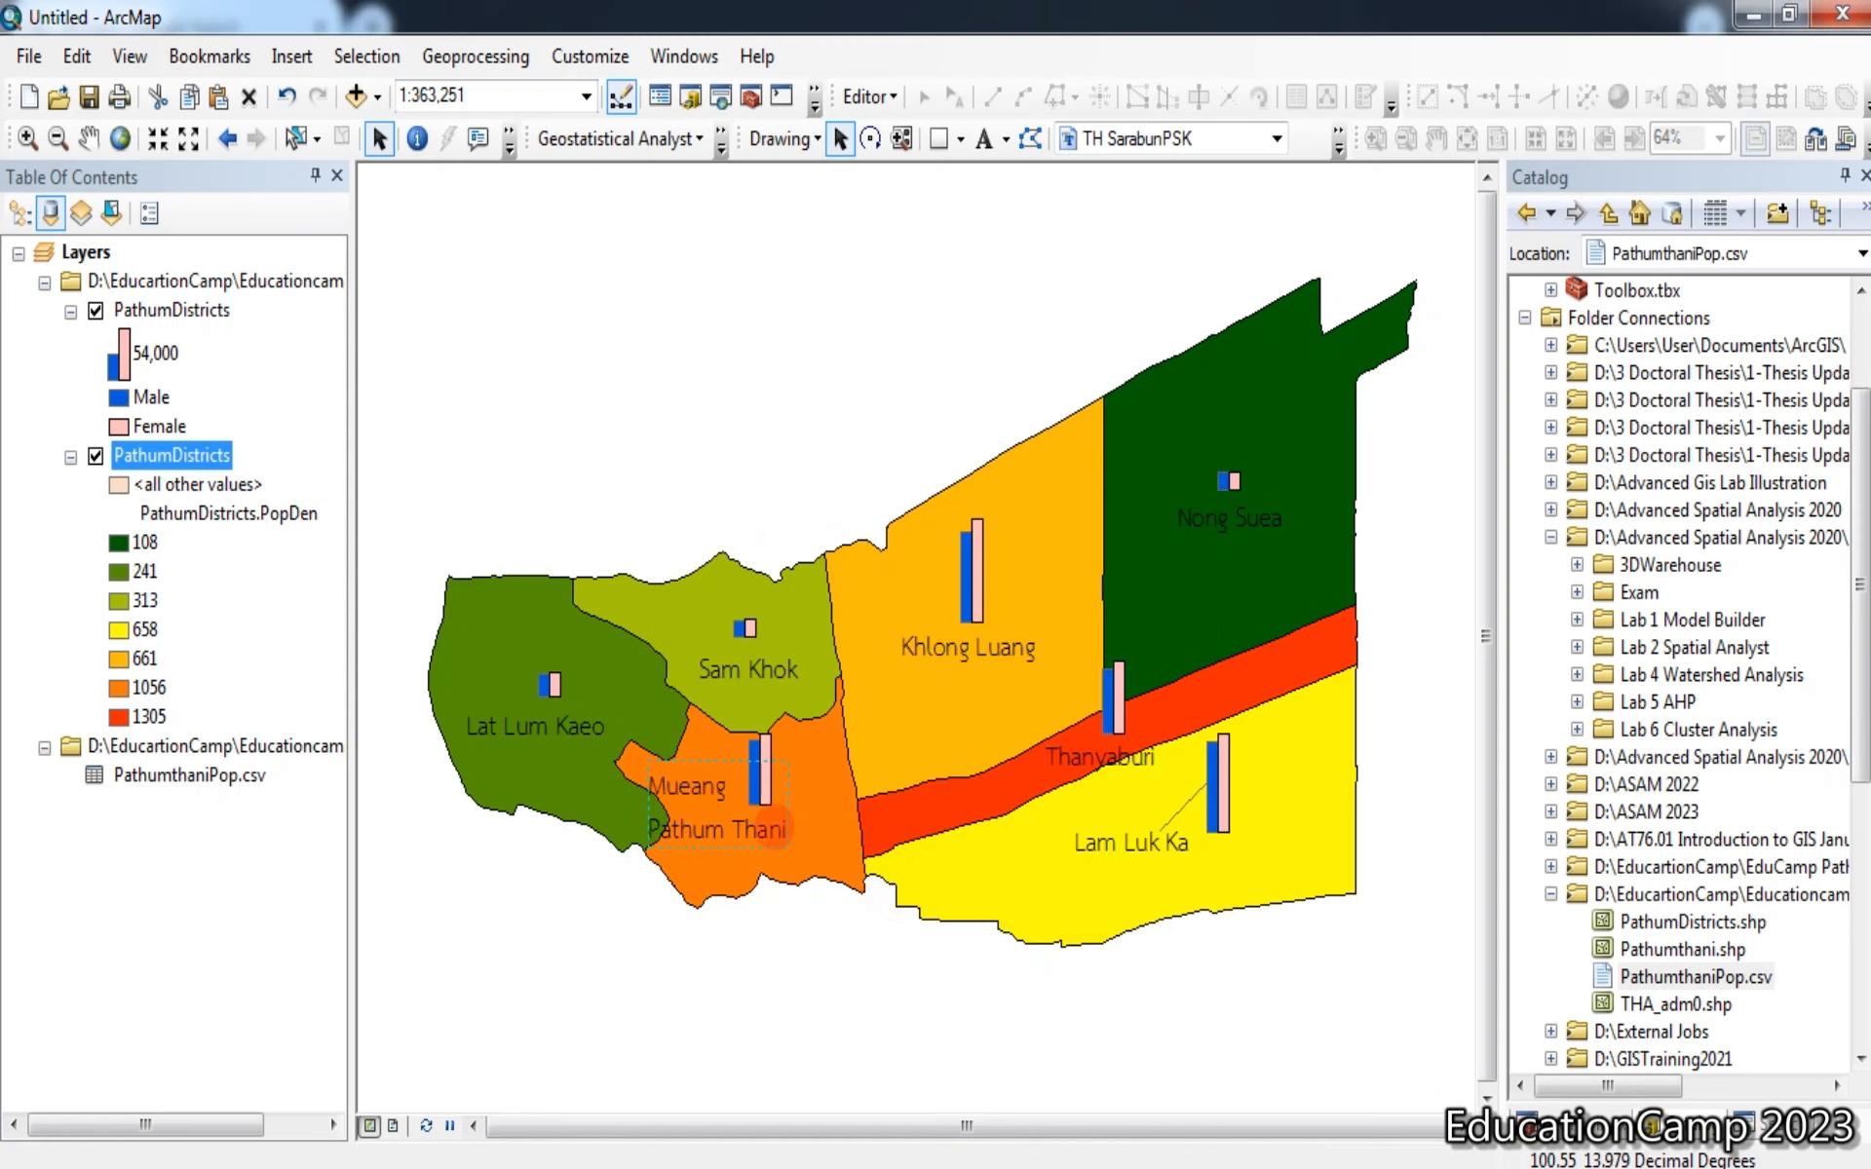
mouse_move(777, 836)
left_mouse_down()
mouse_move(801, 825)
mouse_move(747, 836)
left_mouse_up()
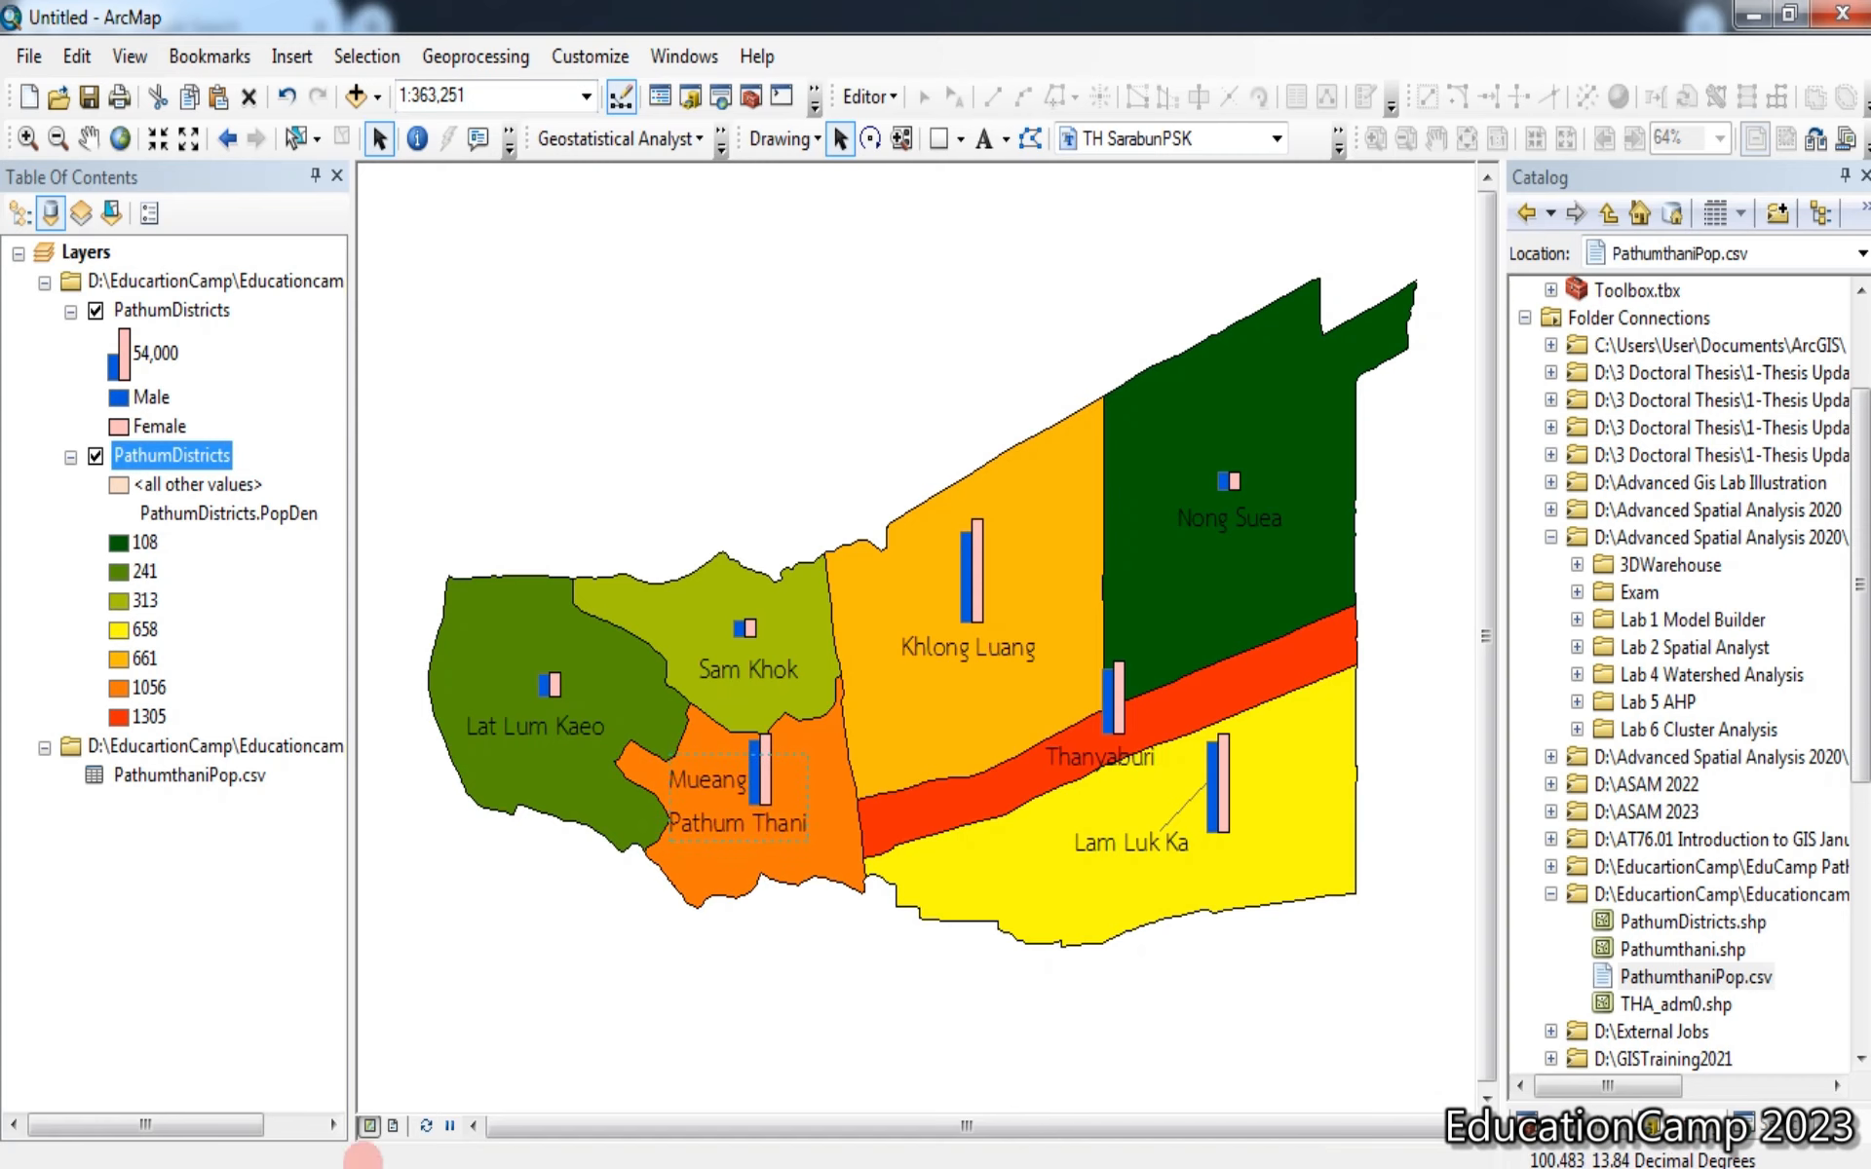
Return to Layout View, insert the title "Demographic Map of Pathumthani, Thailand", and place it centred above the data frame
left_click(394, 1125)
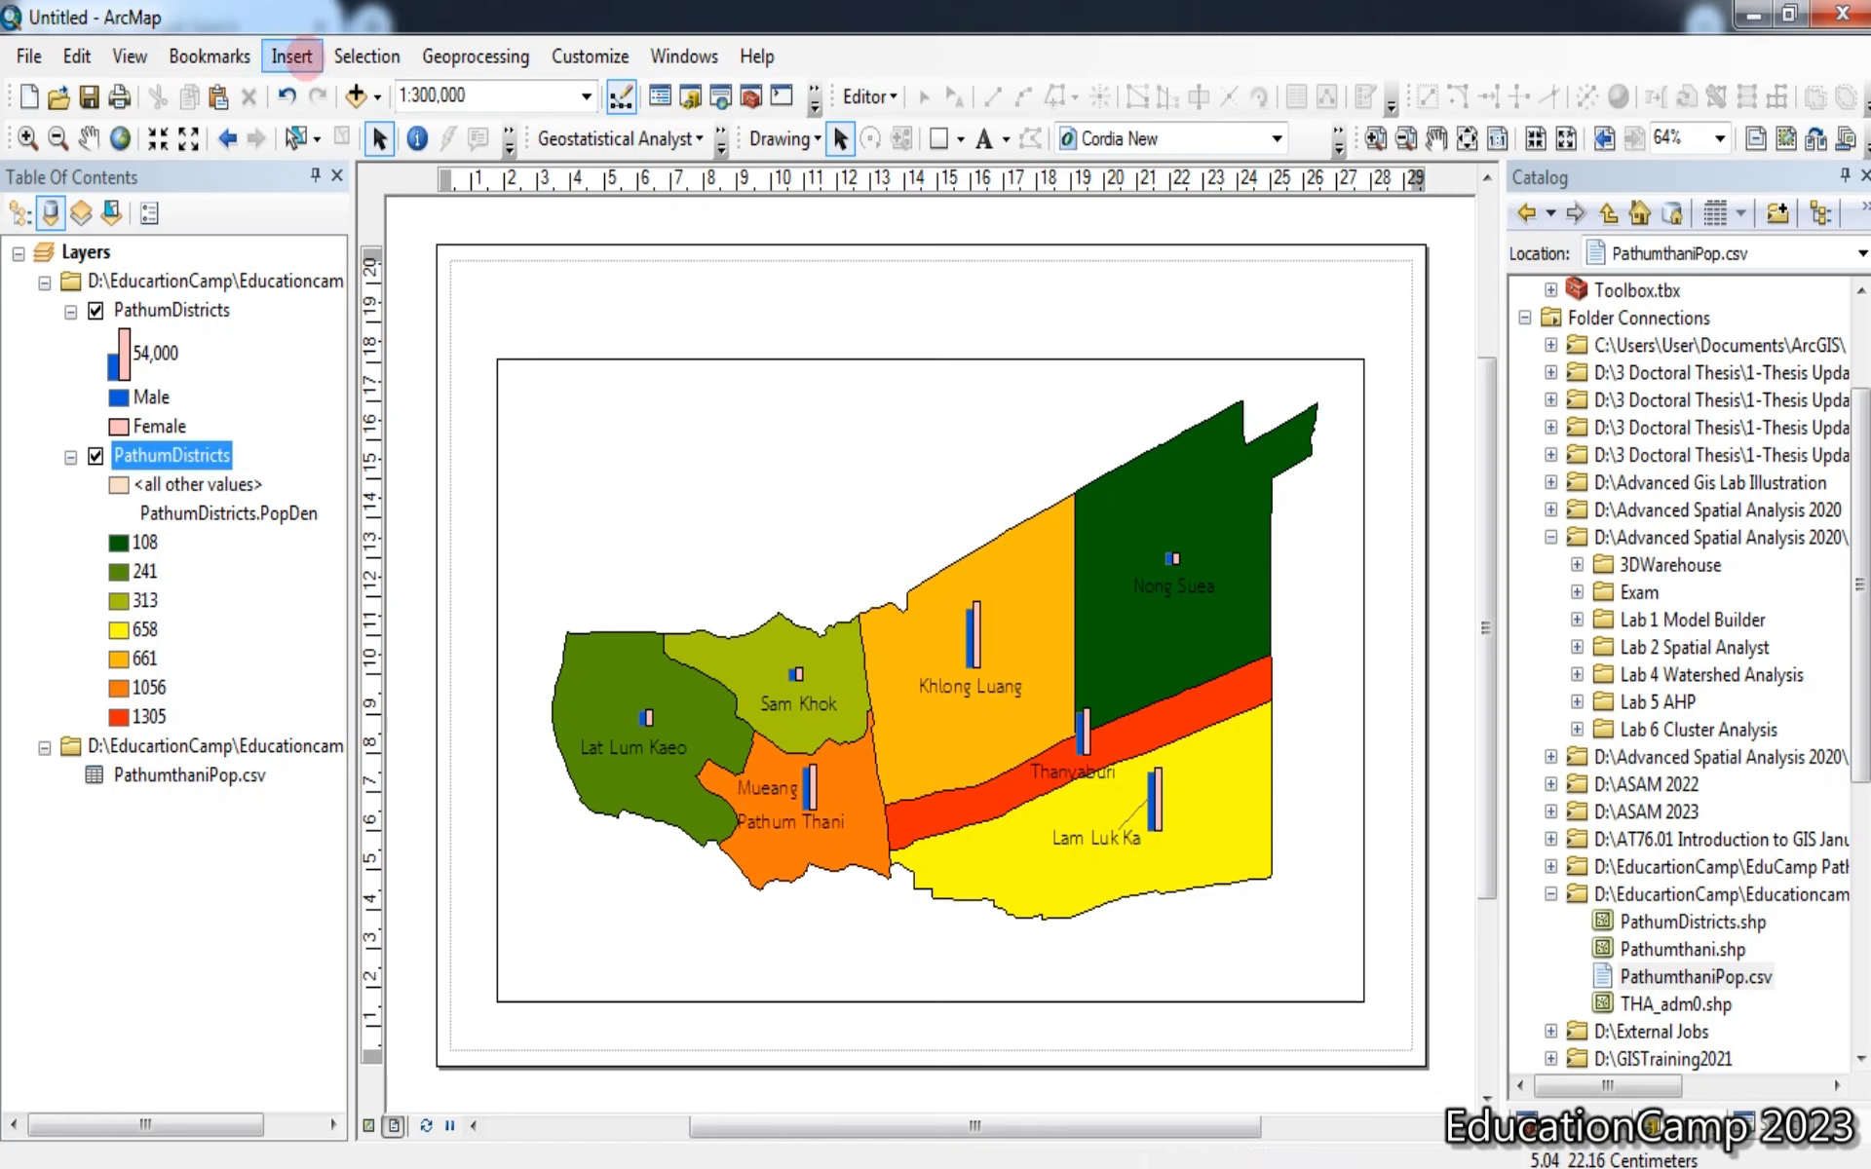
left_click(293, 56)
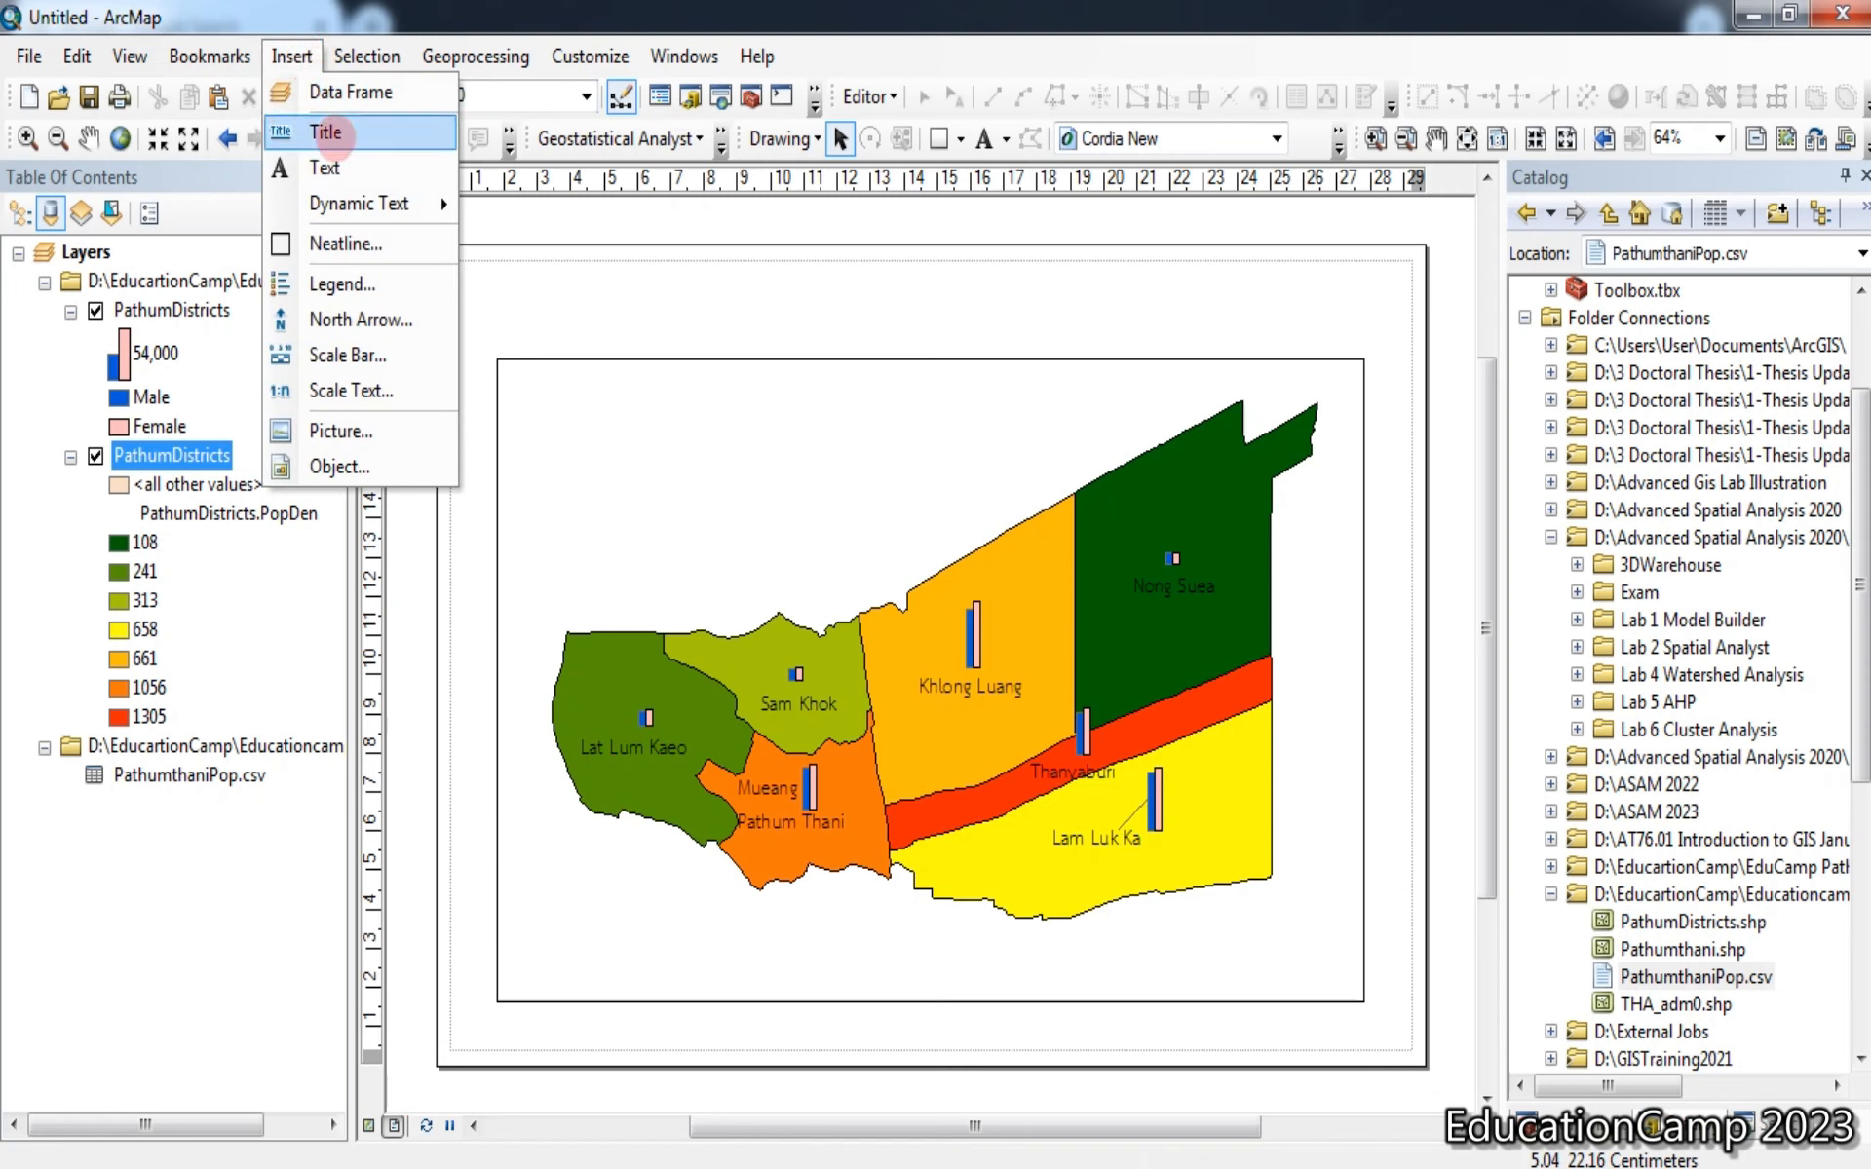
left_click(325, 134)
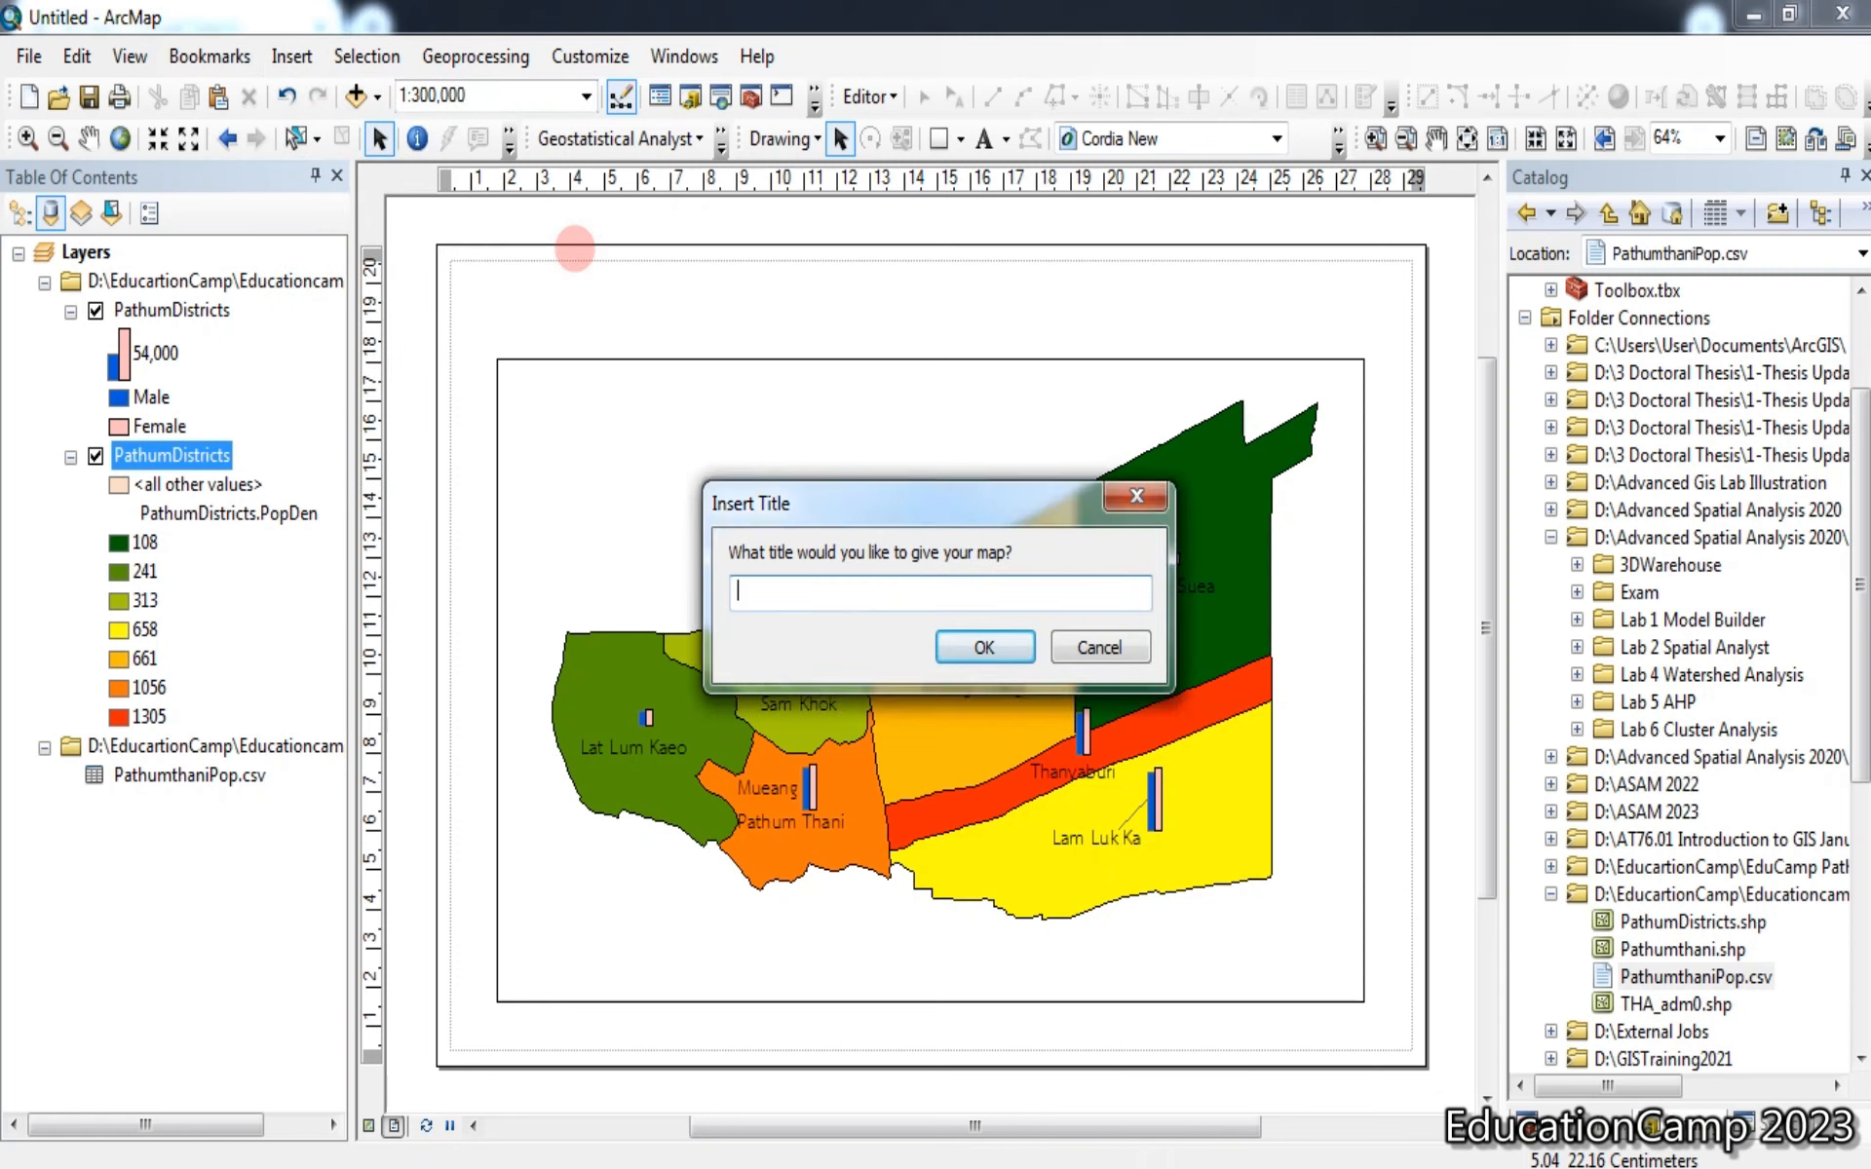
type("D")
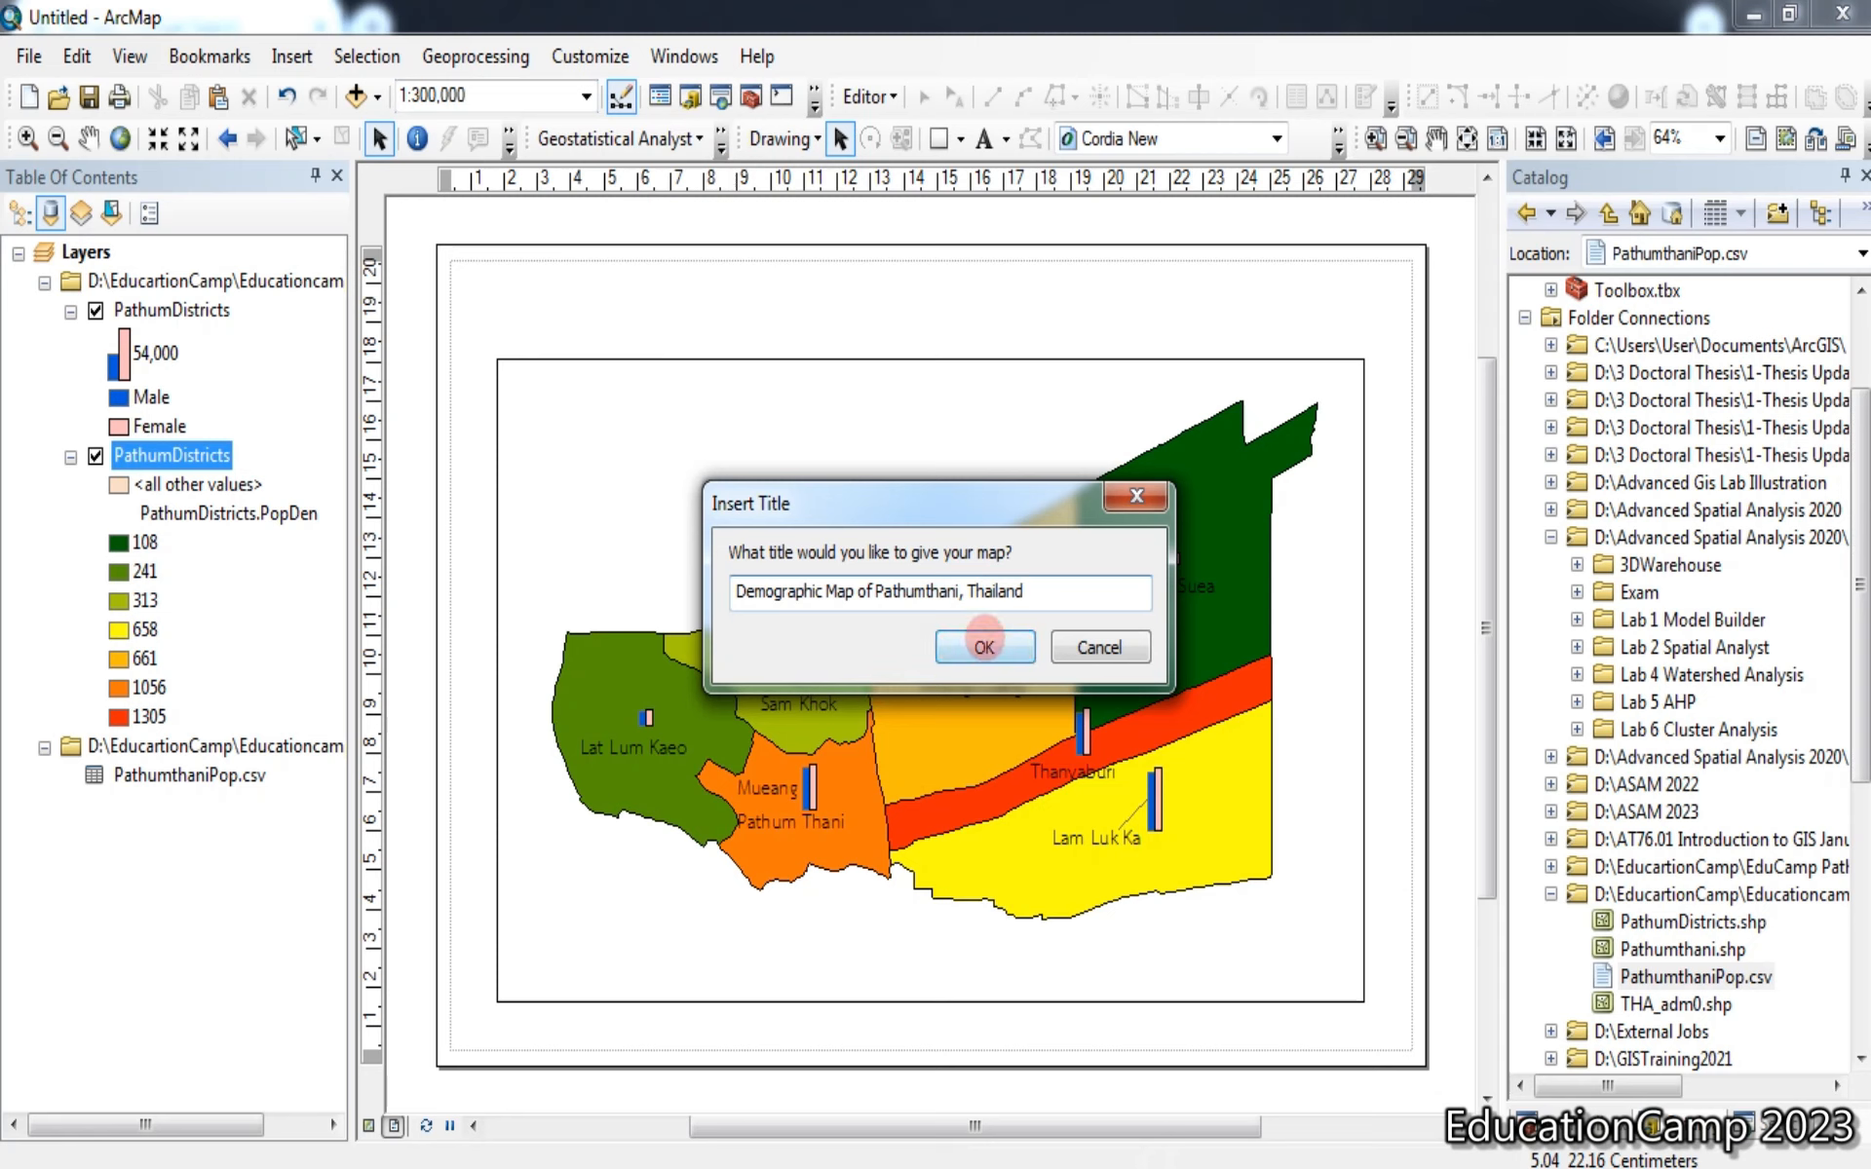
left_click(984, 647)
mouse_move(894, 321)
left_mouse_down()
mouse_move(884, 302)
mouse_move(906, 299)
left_mouse_up()
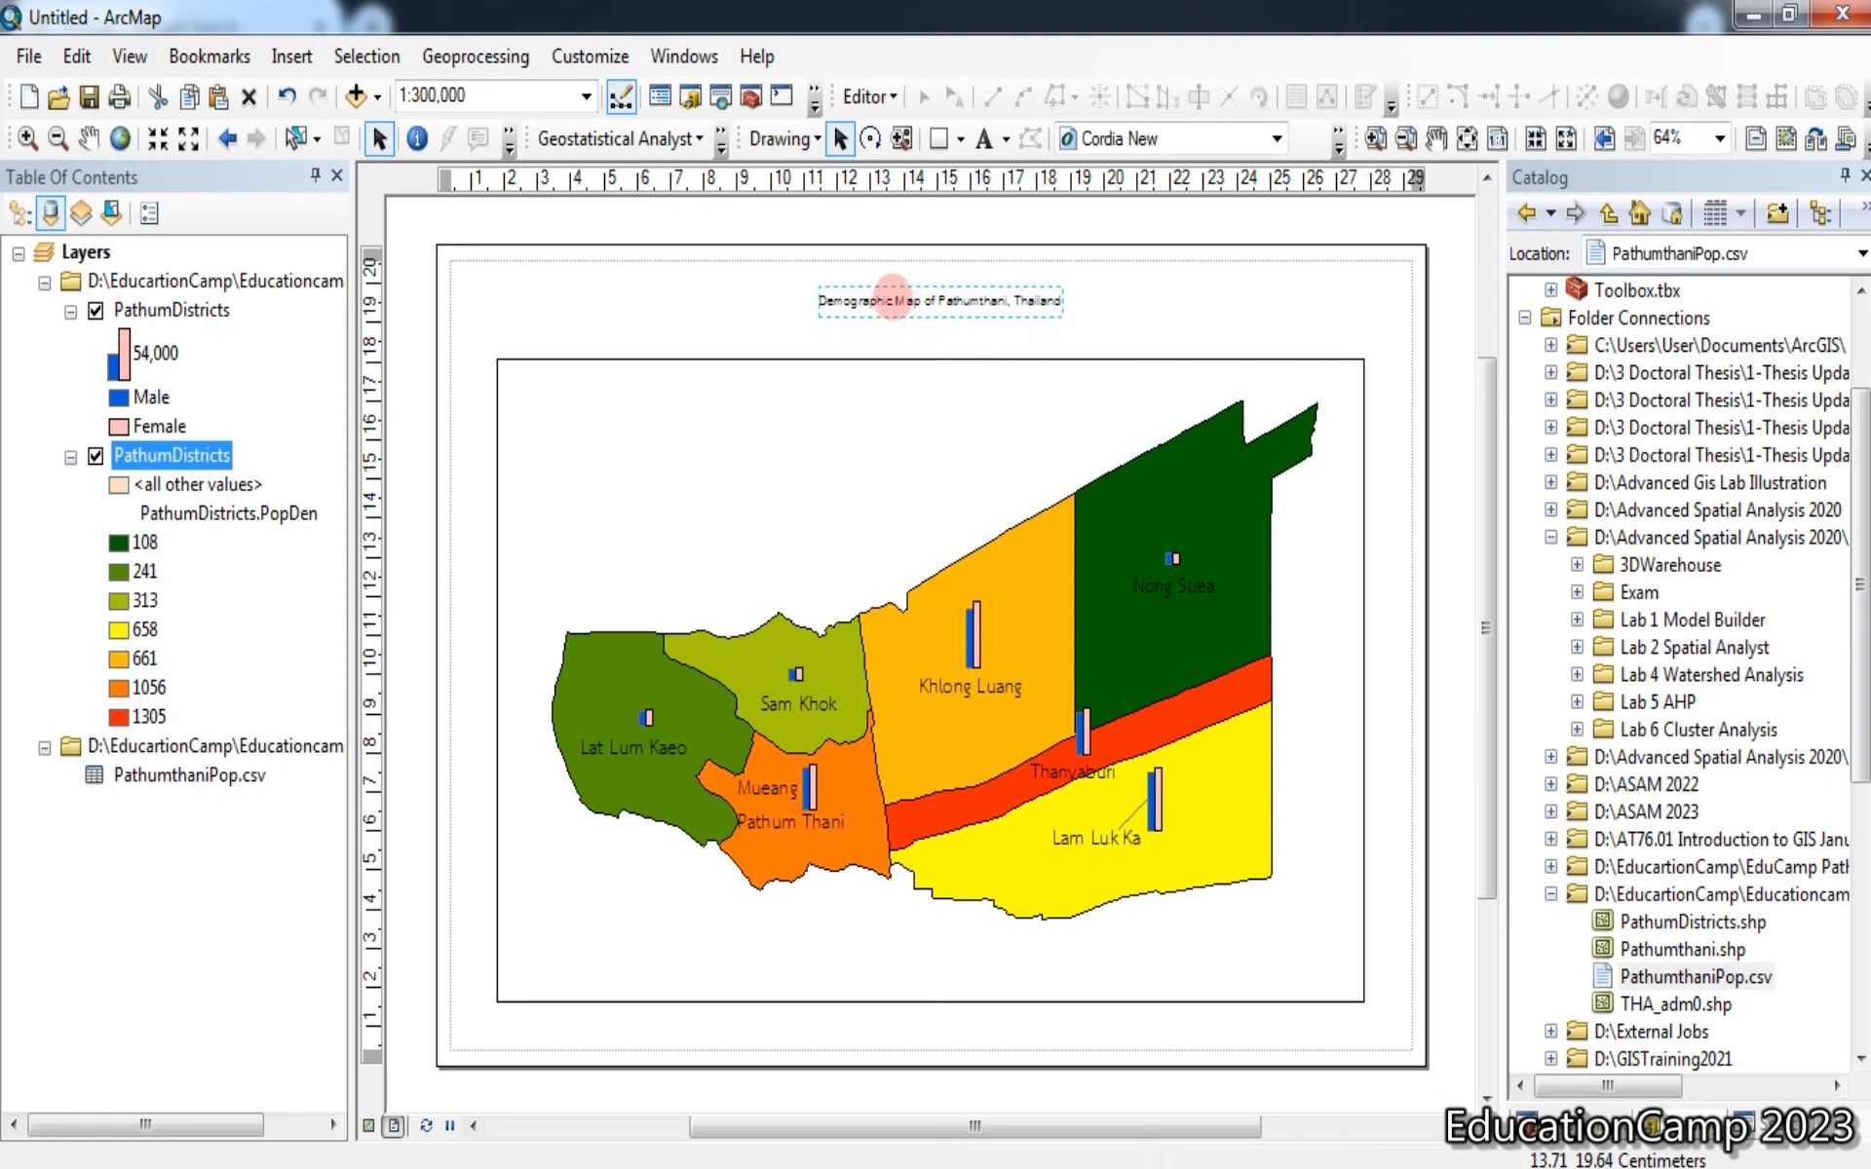
Change the font of the map title above the data frame to TH SarabunPSK
right_click(913, 299)
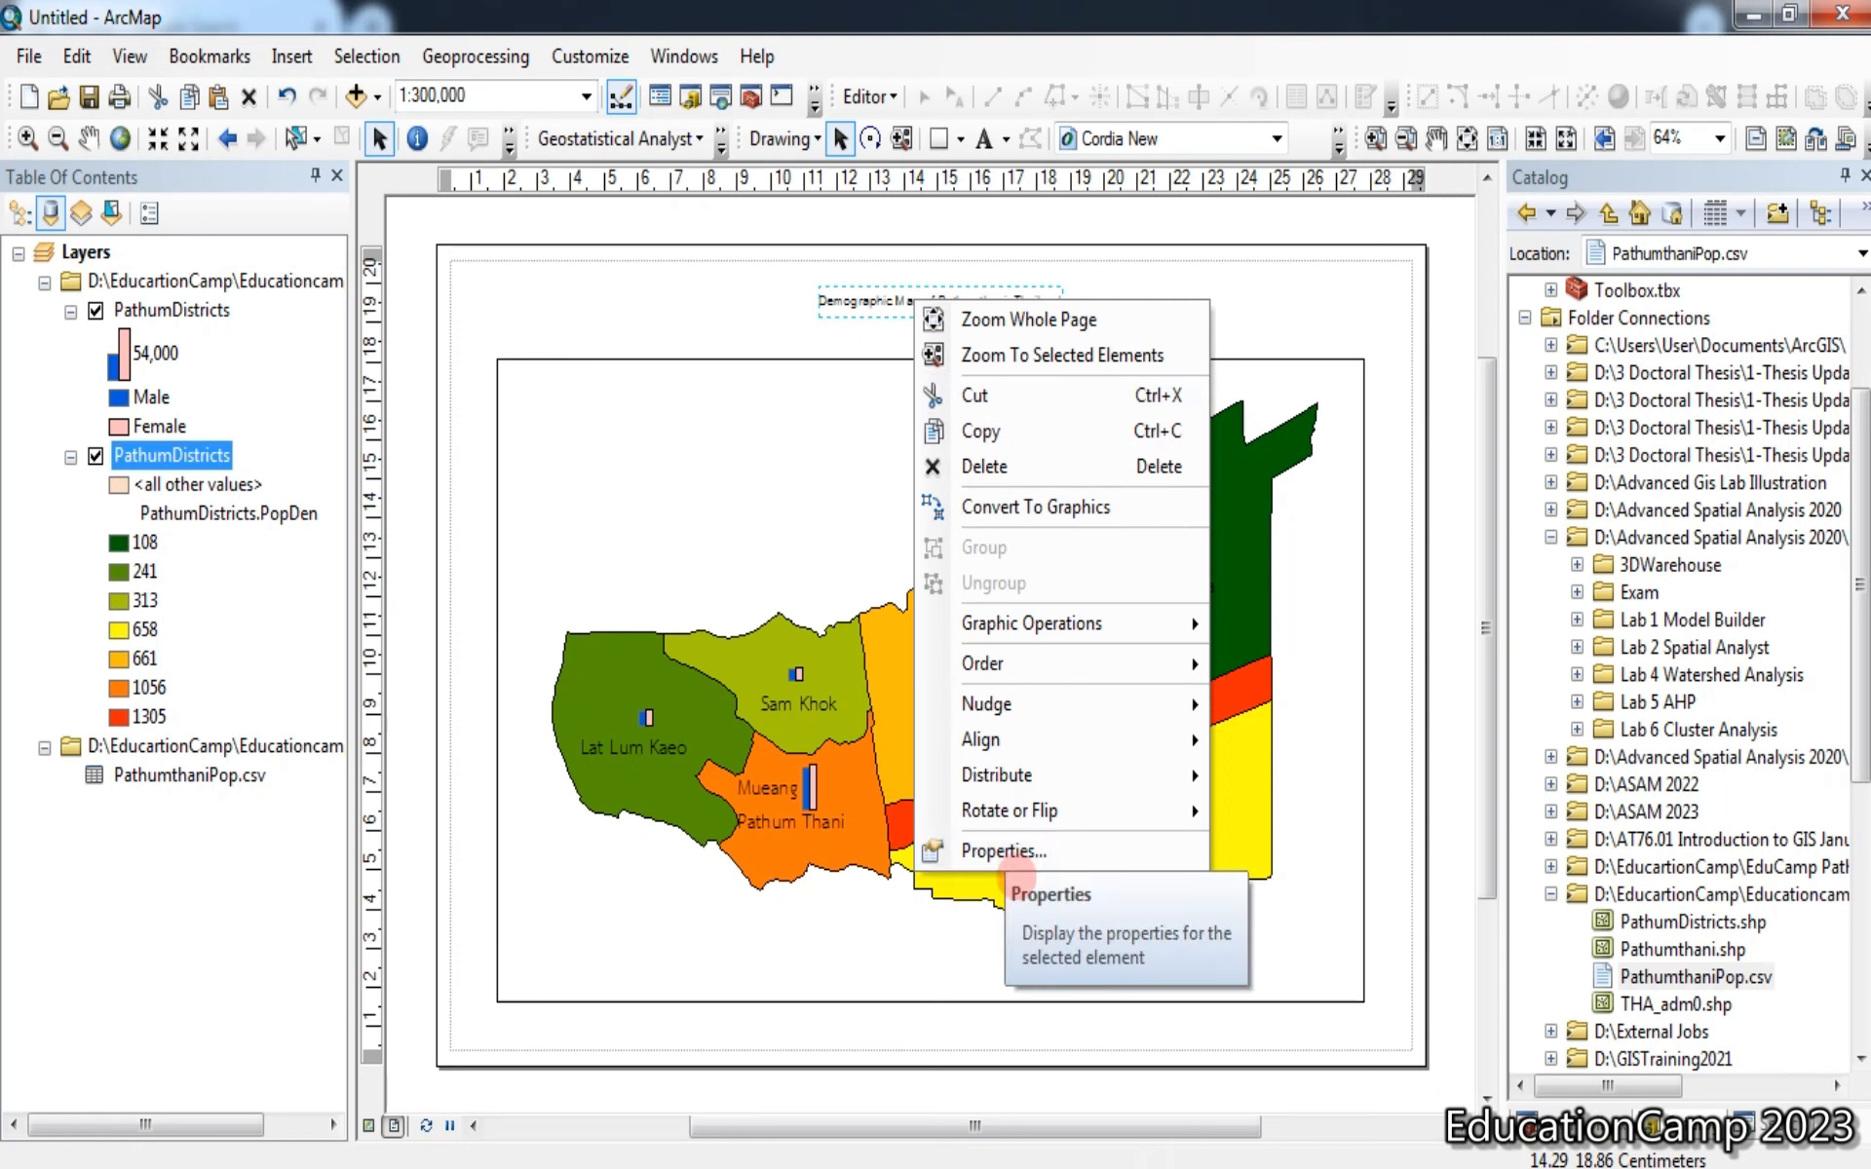
left_click(994, 850)
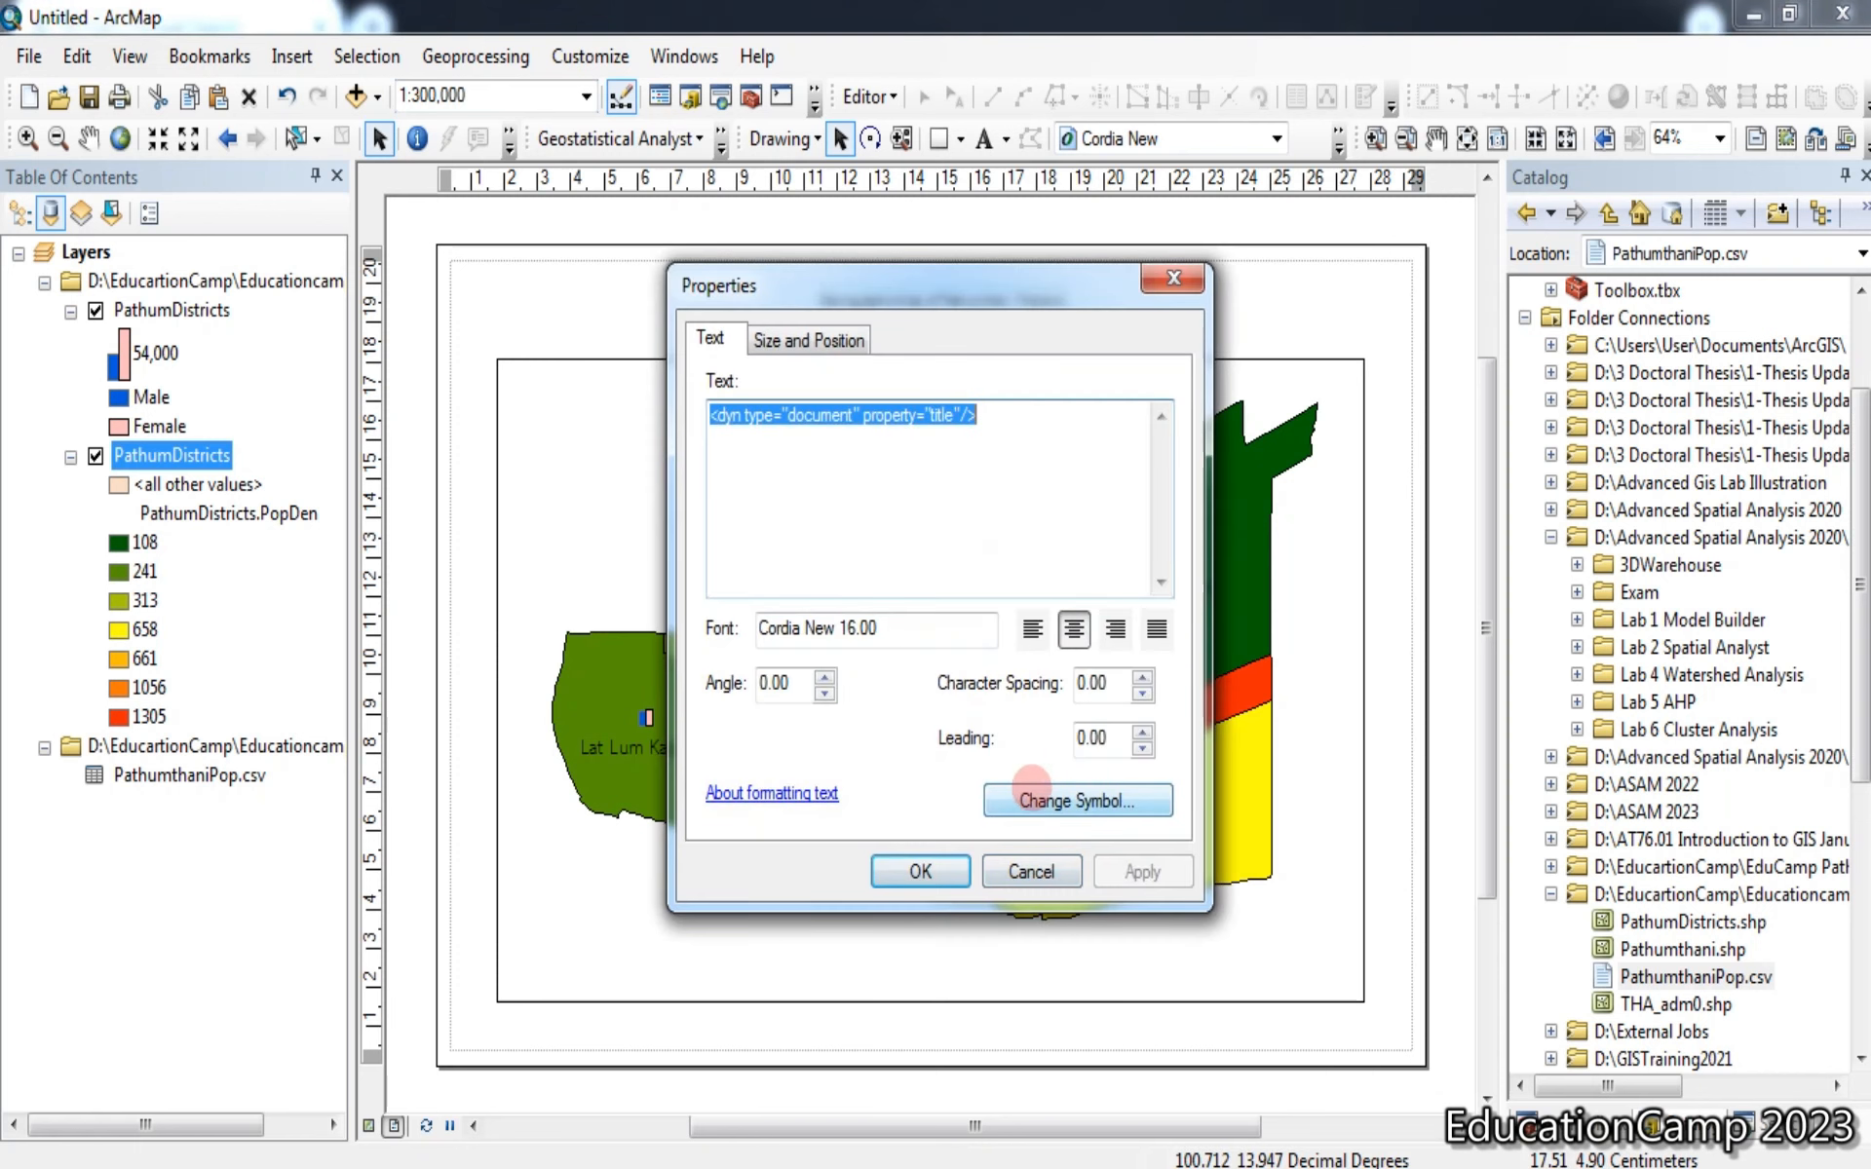
left_click_drag(994, 297, 550, 333)
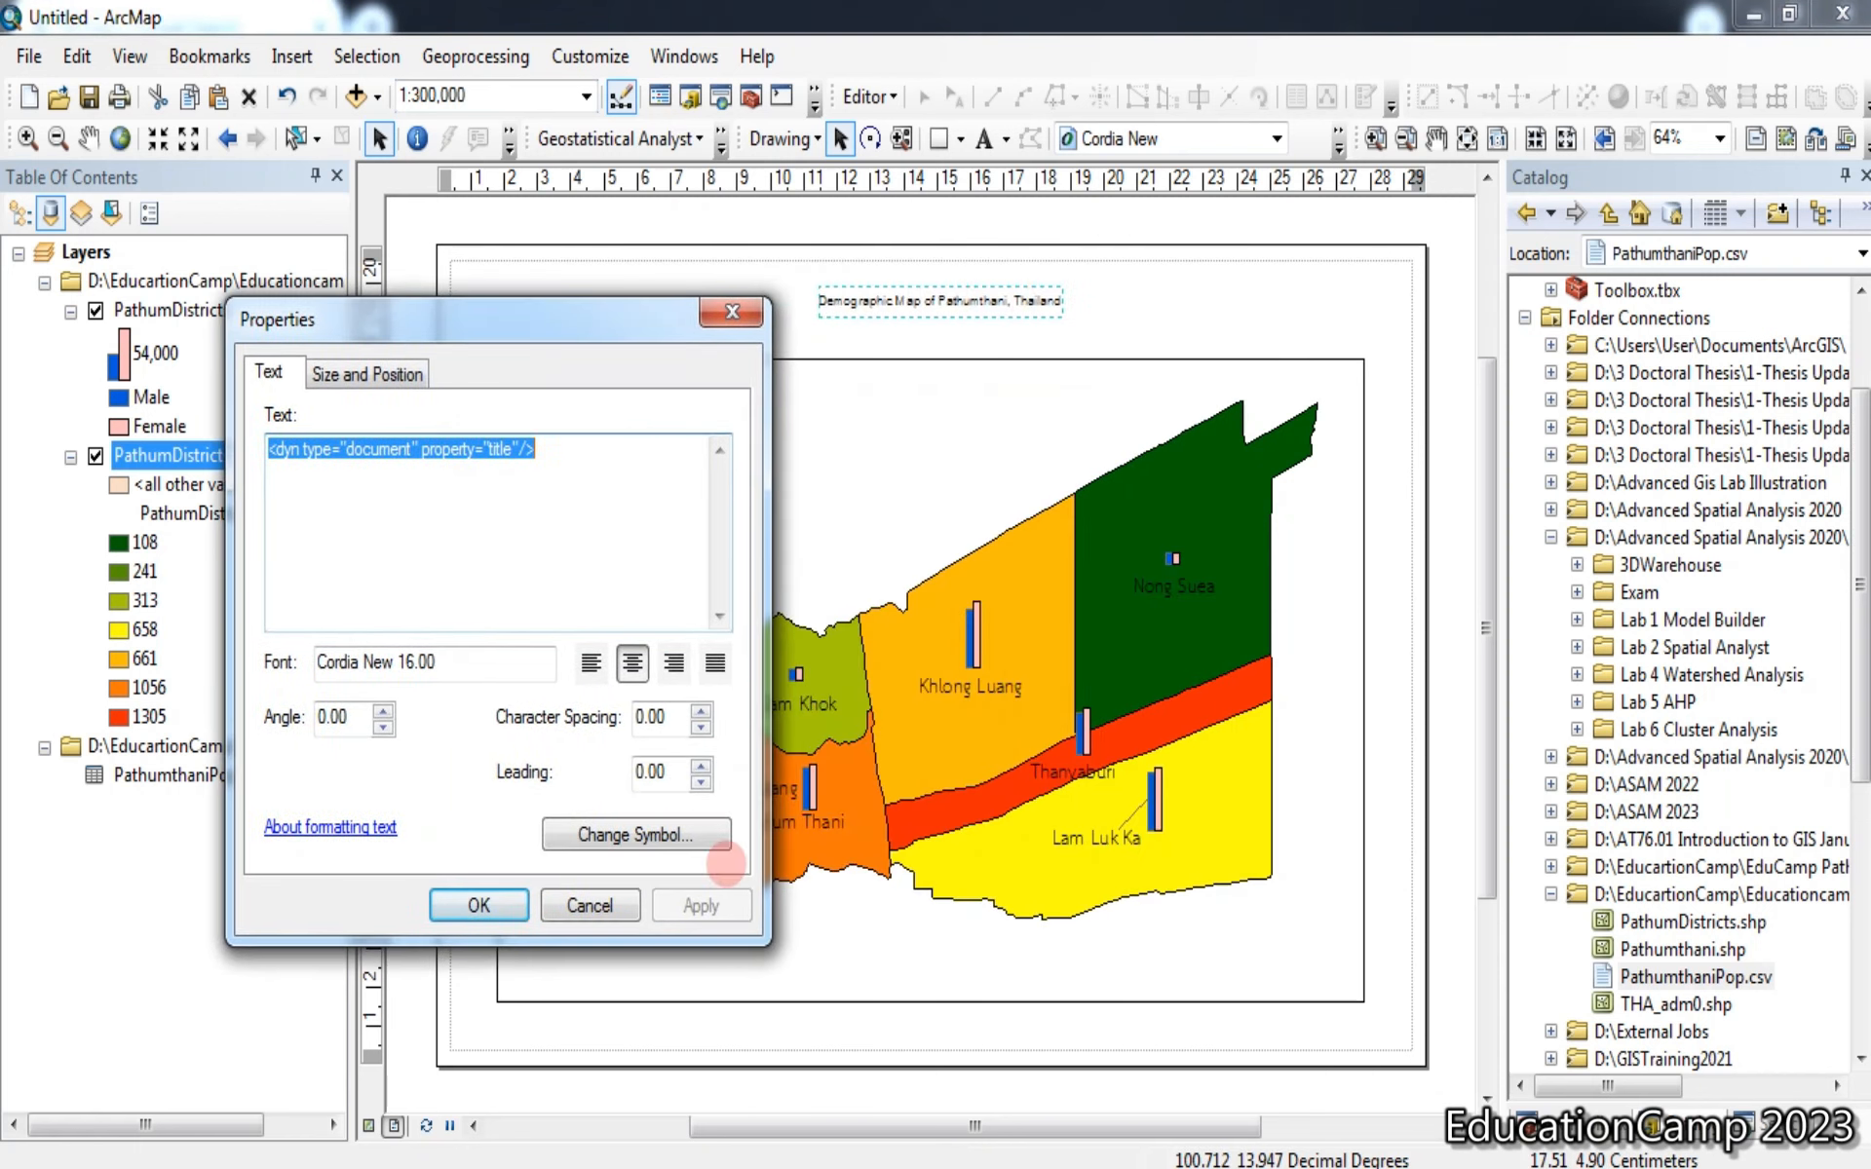
left_click(708, 835)
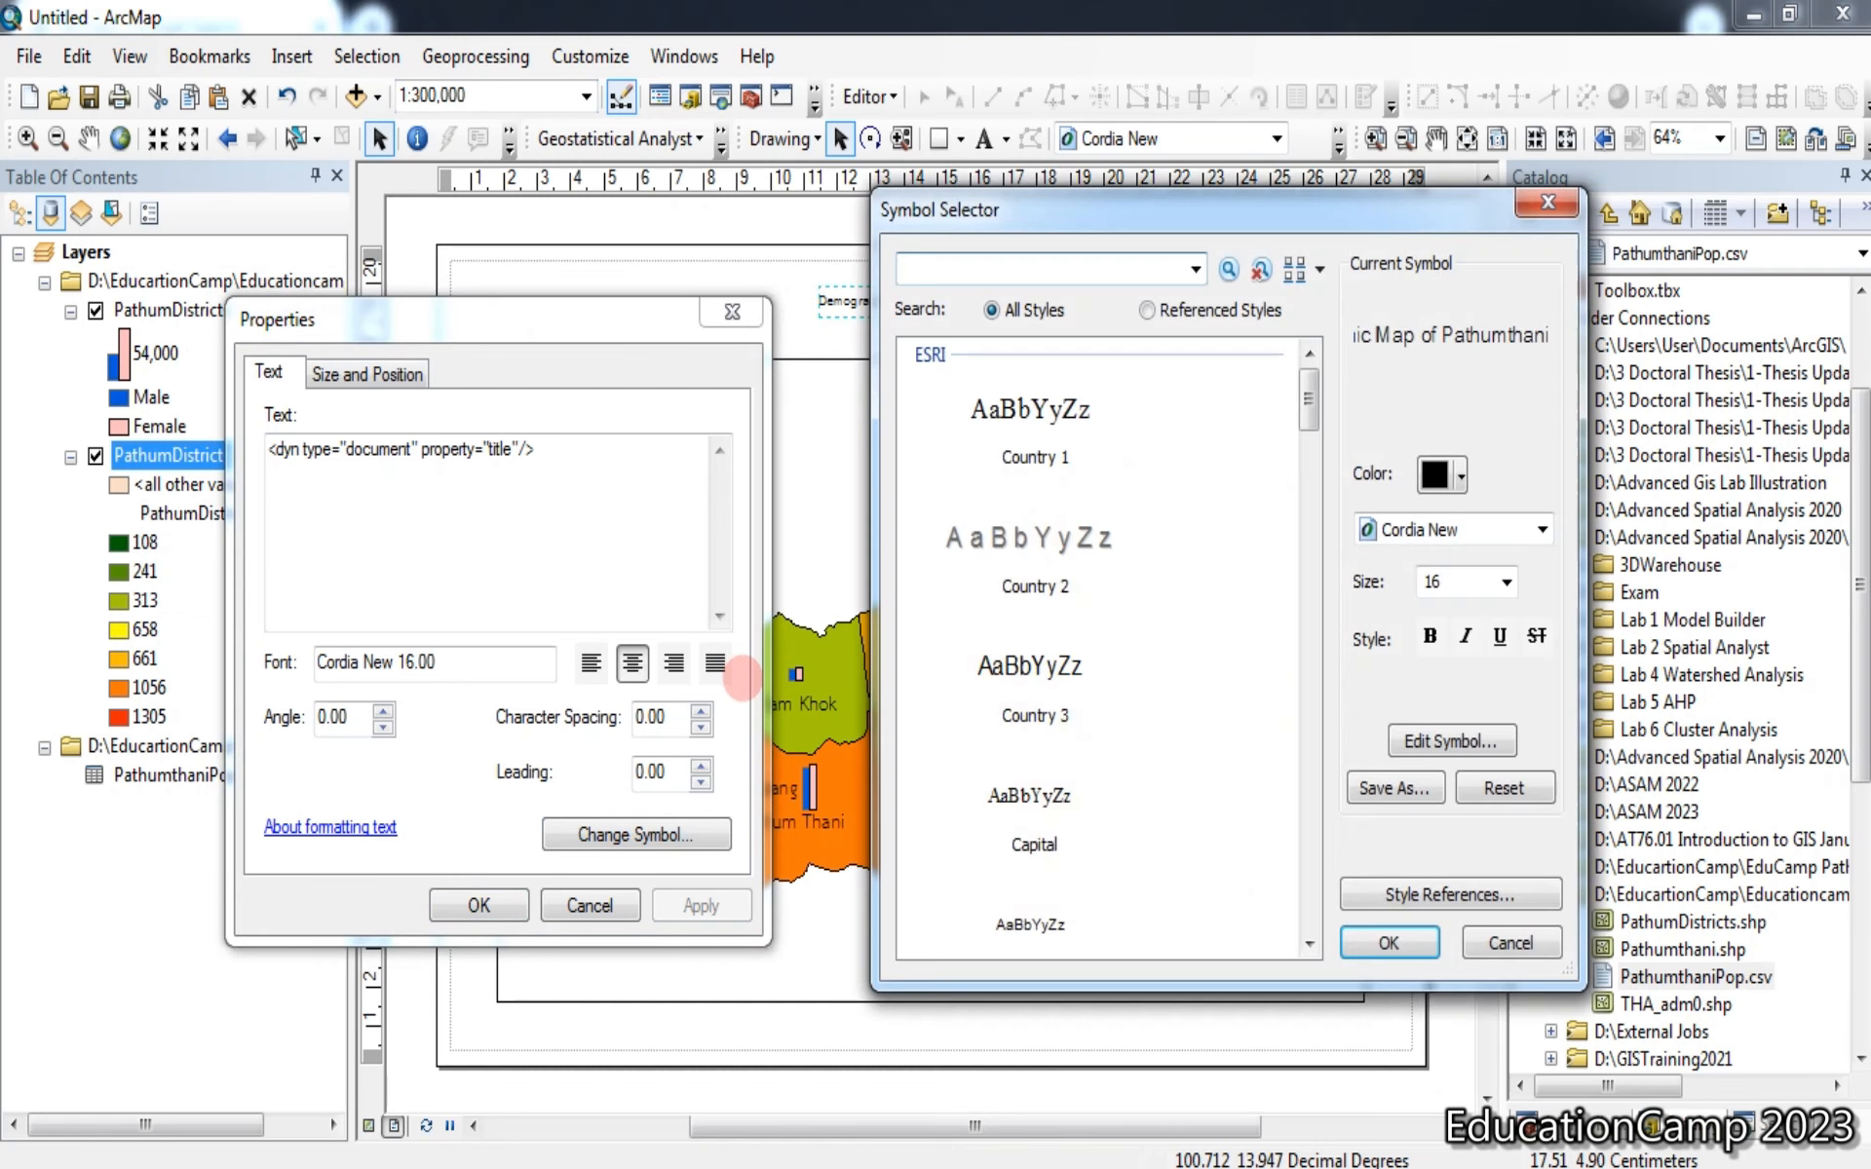
left_click_drag(1123, 210, 1157, 464)
left_click(1575, 781)
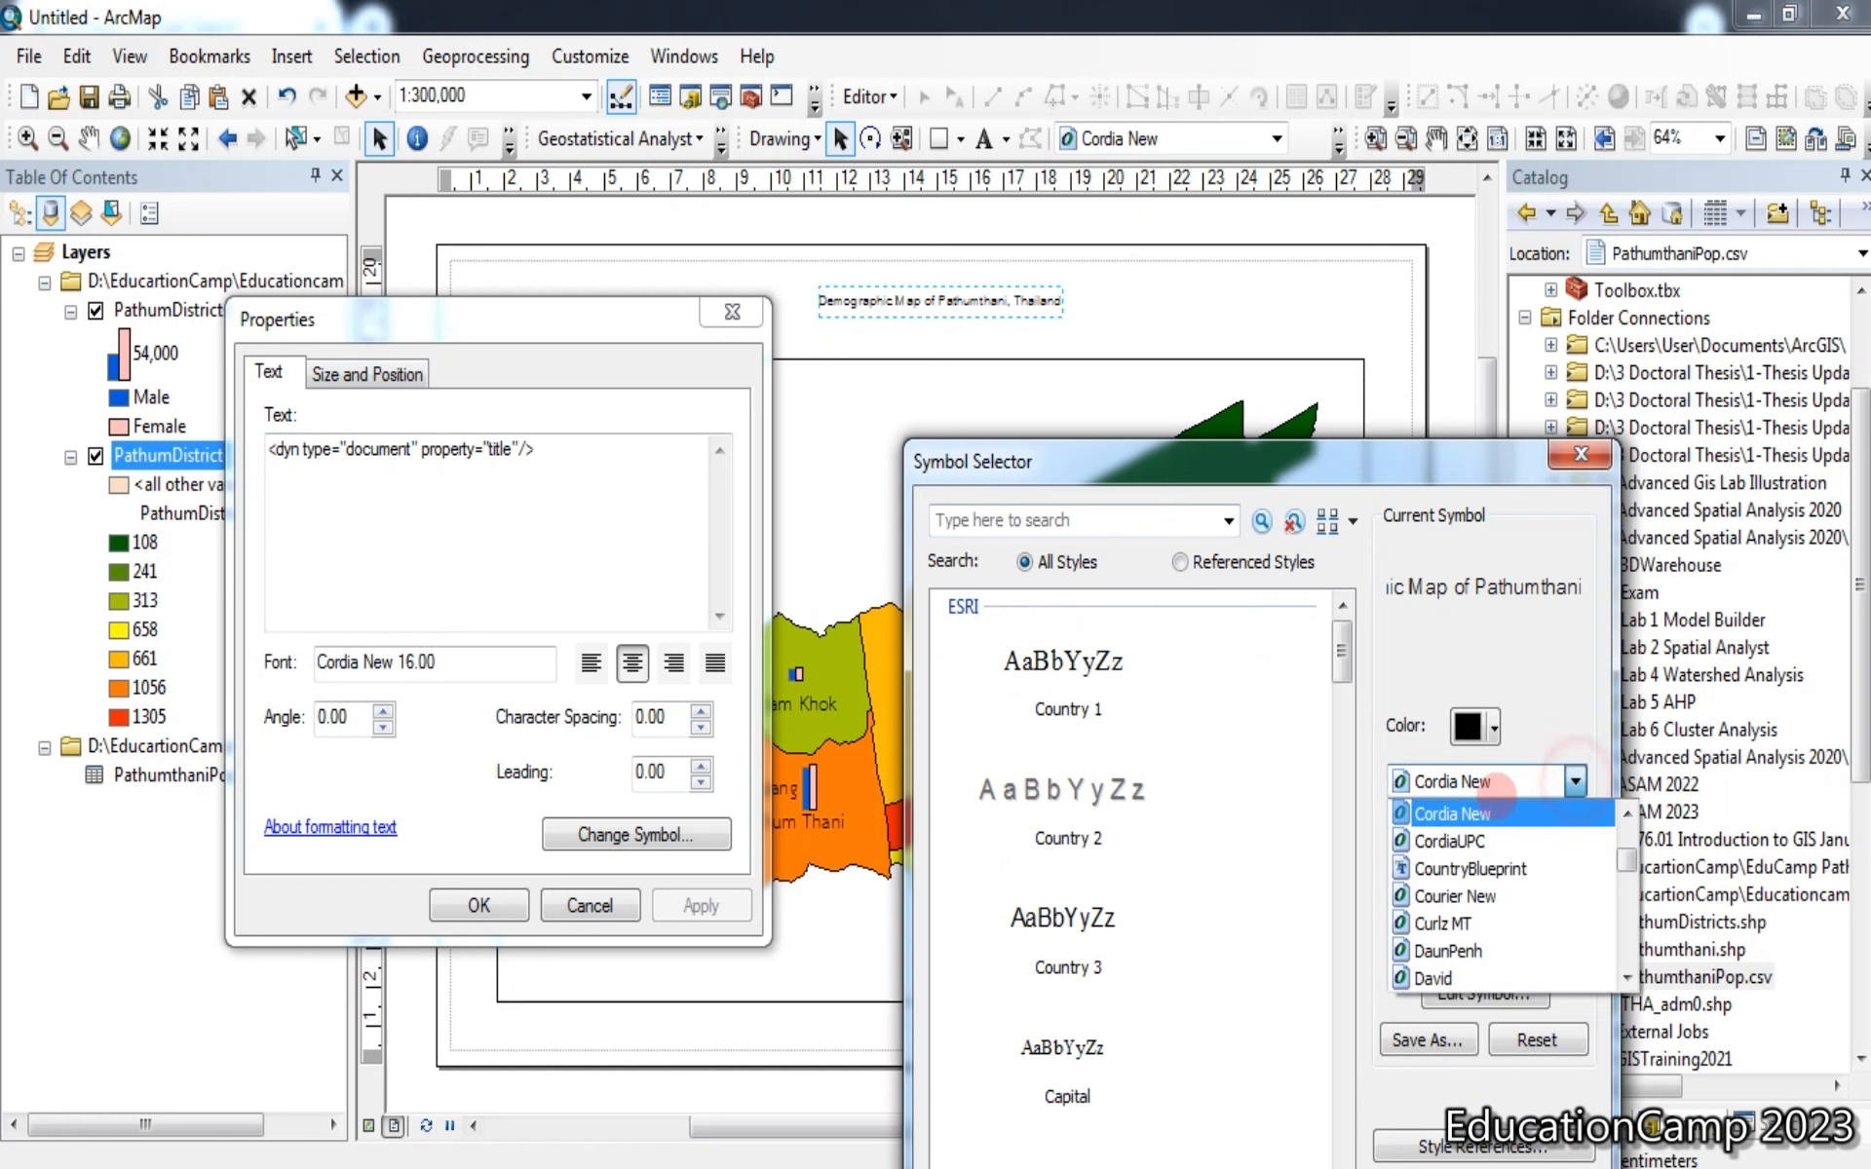
key("t")
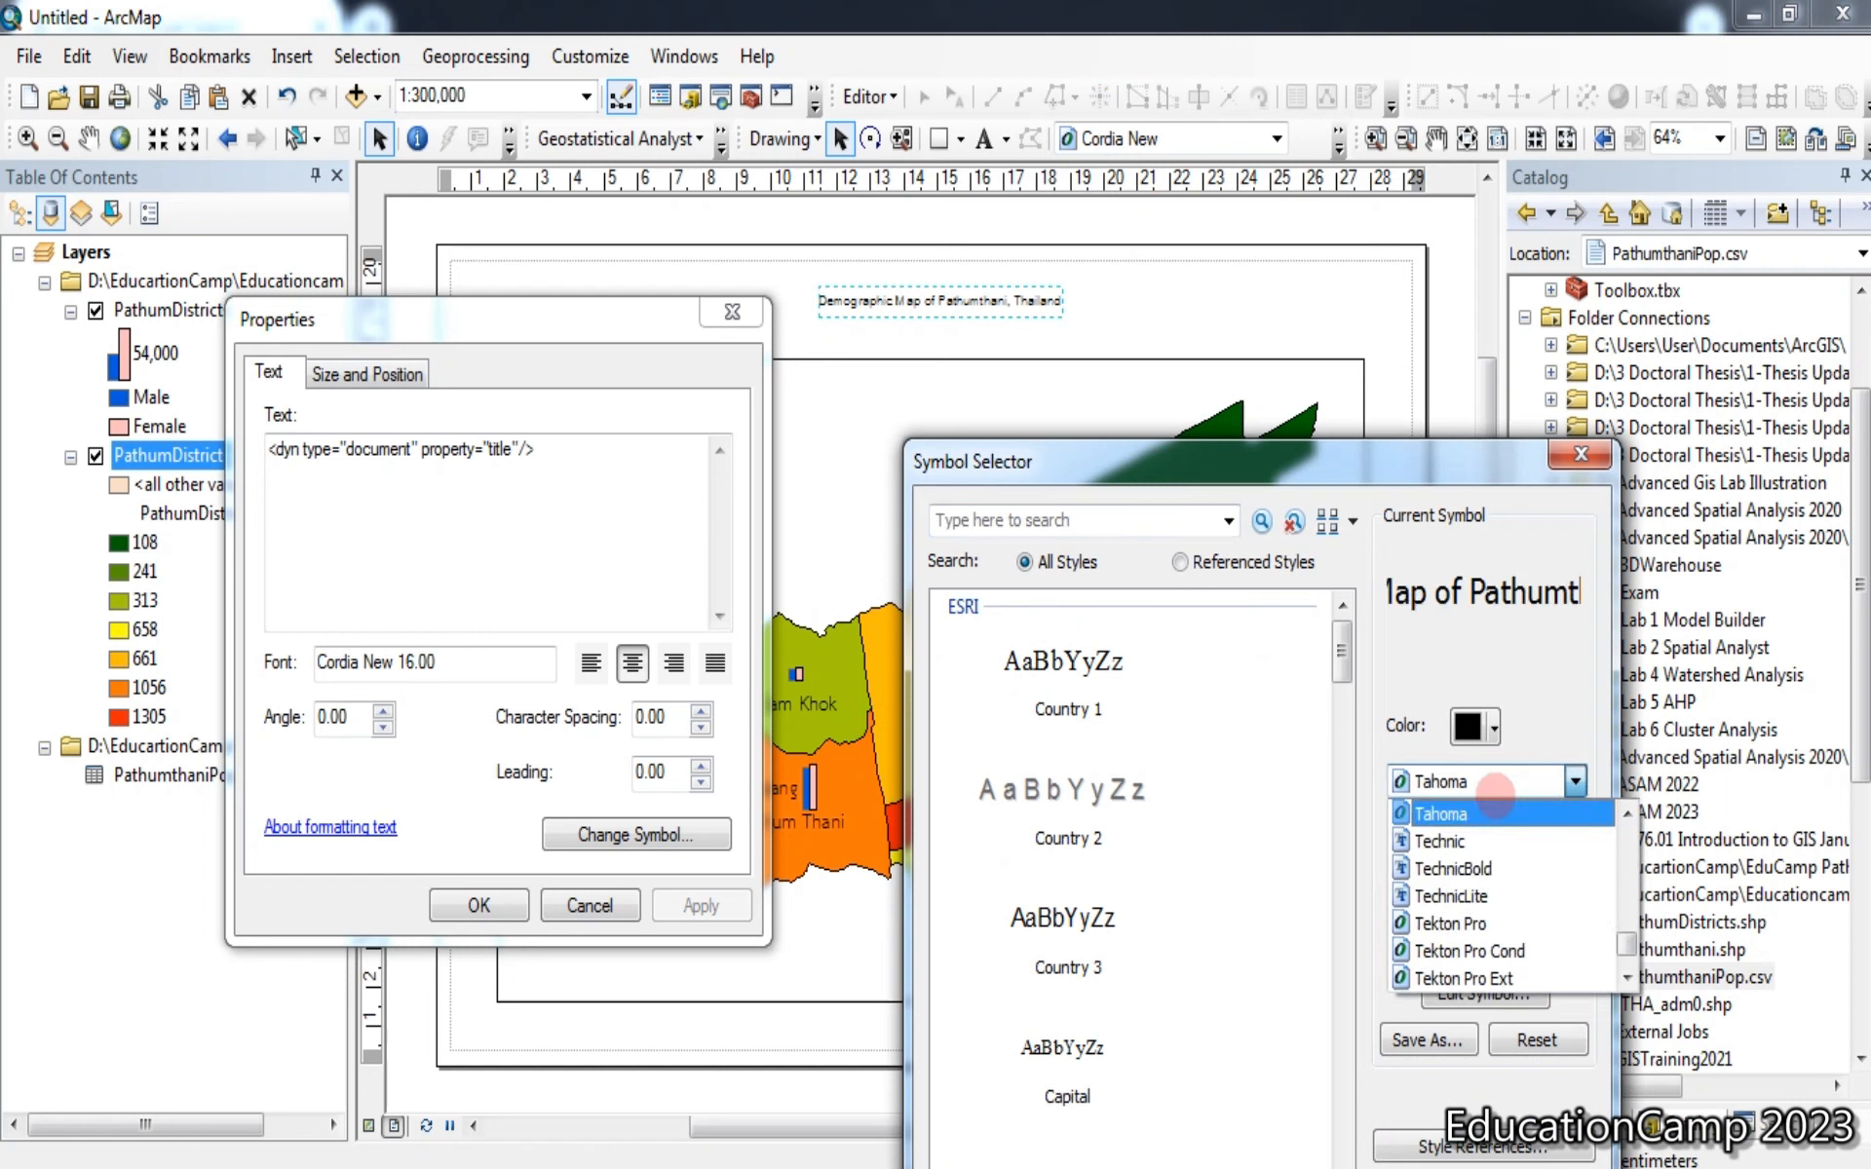
key("h")
Set the title text to size 24 and bold, and apply the symbol change
left_click(1476, 831)
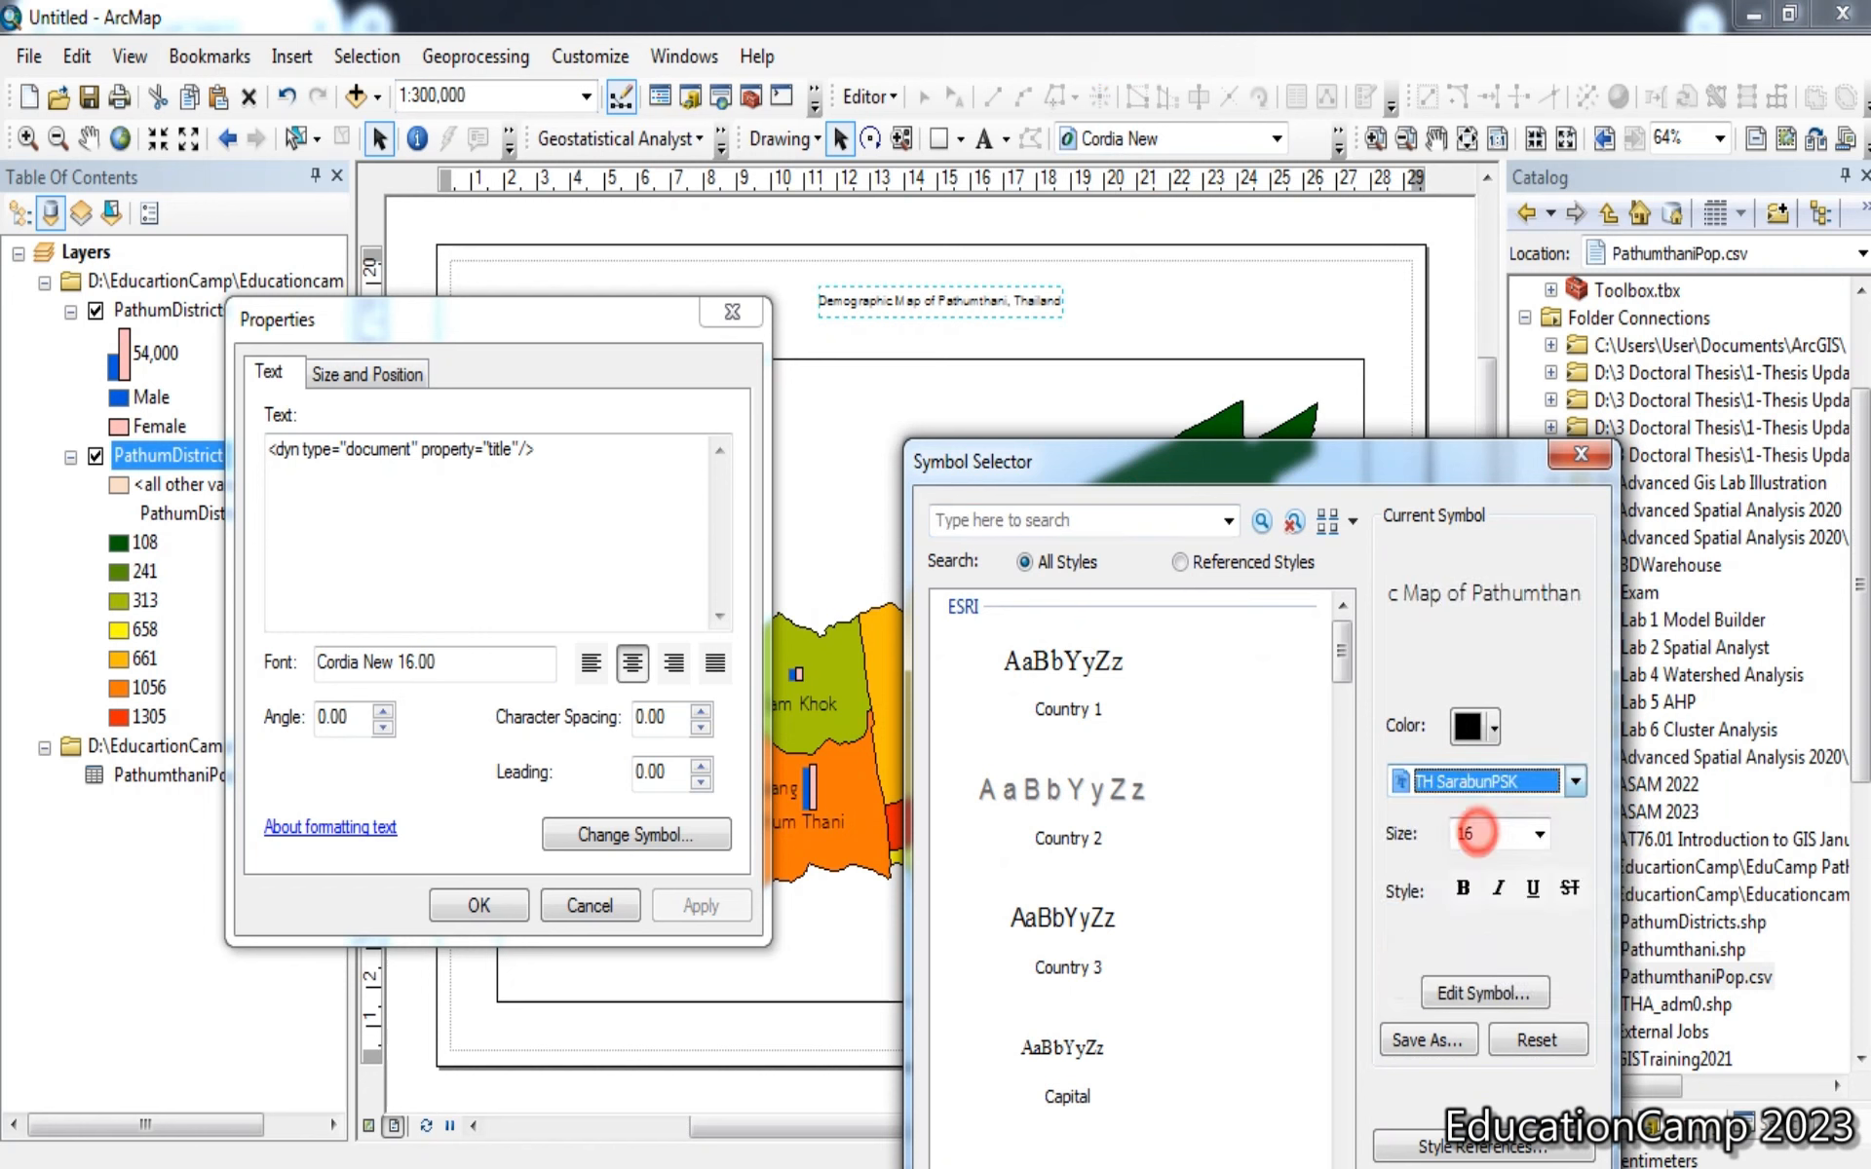
left_click(1539, 834)
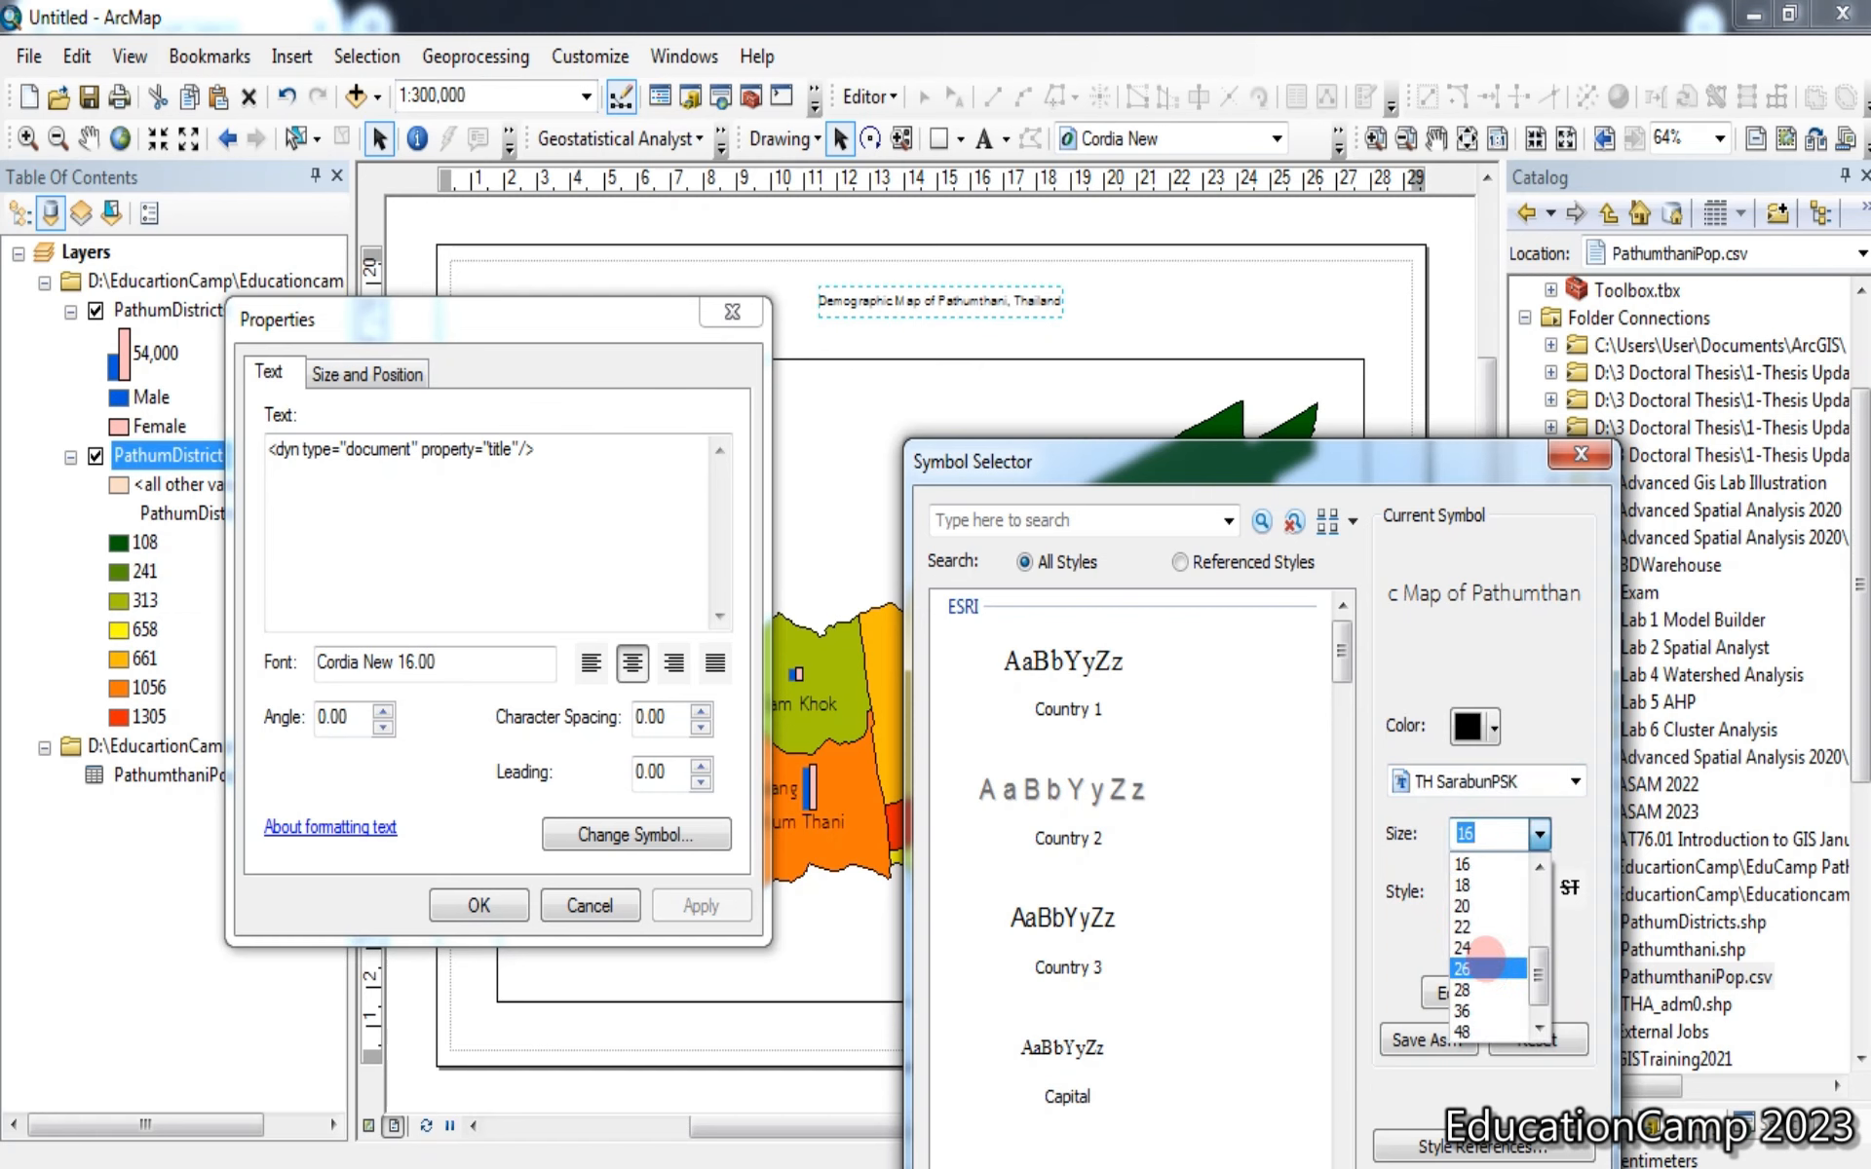
left_click(1465, 947)
left_click(1463, 888)
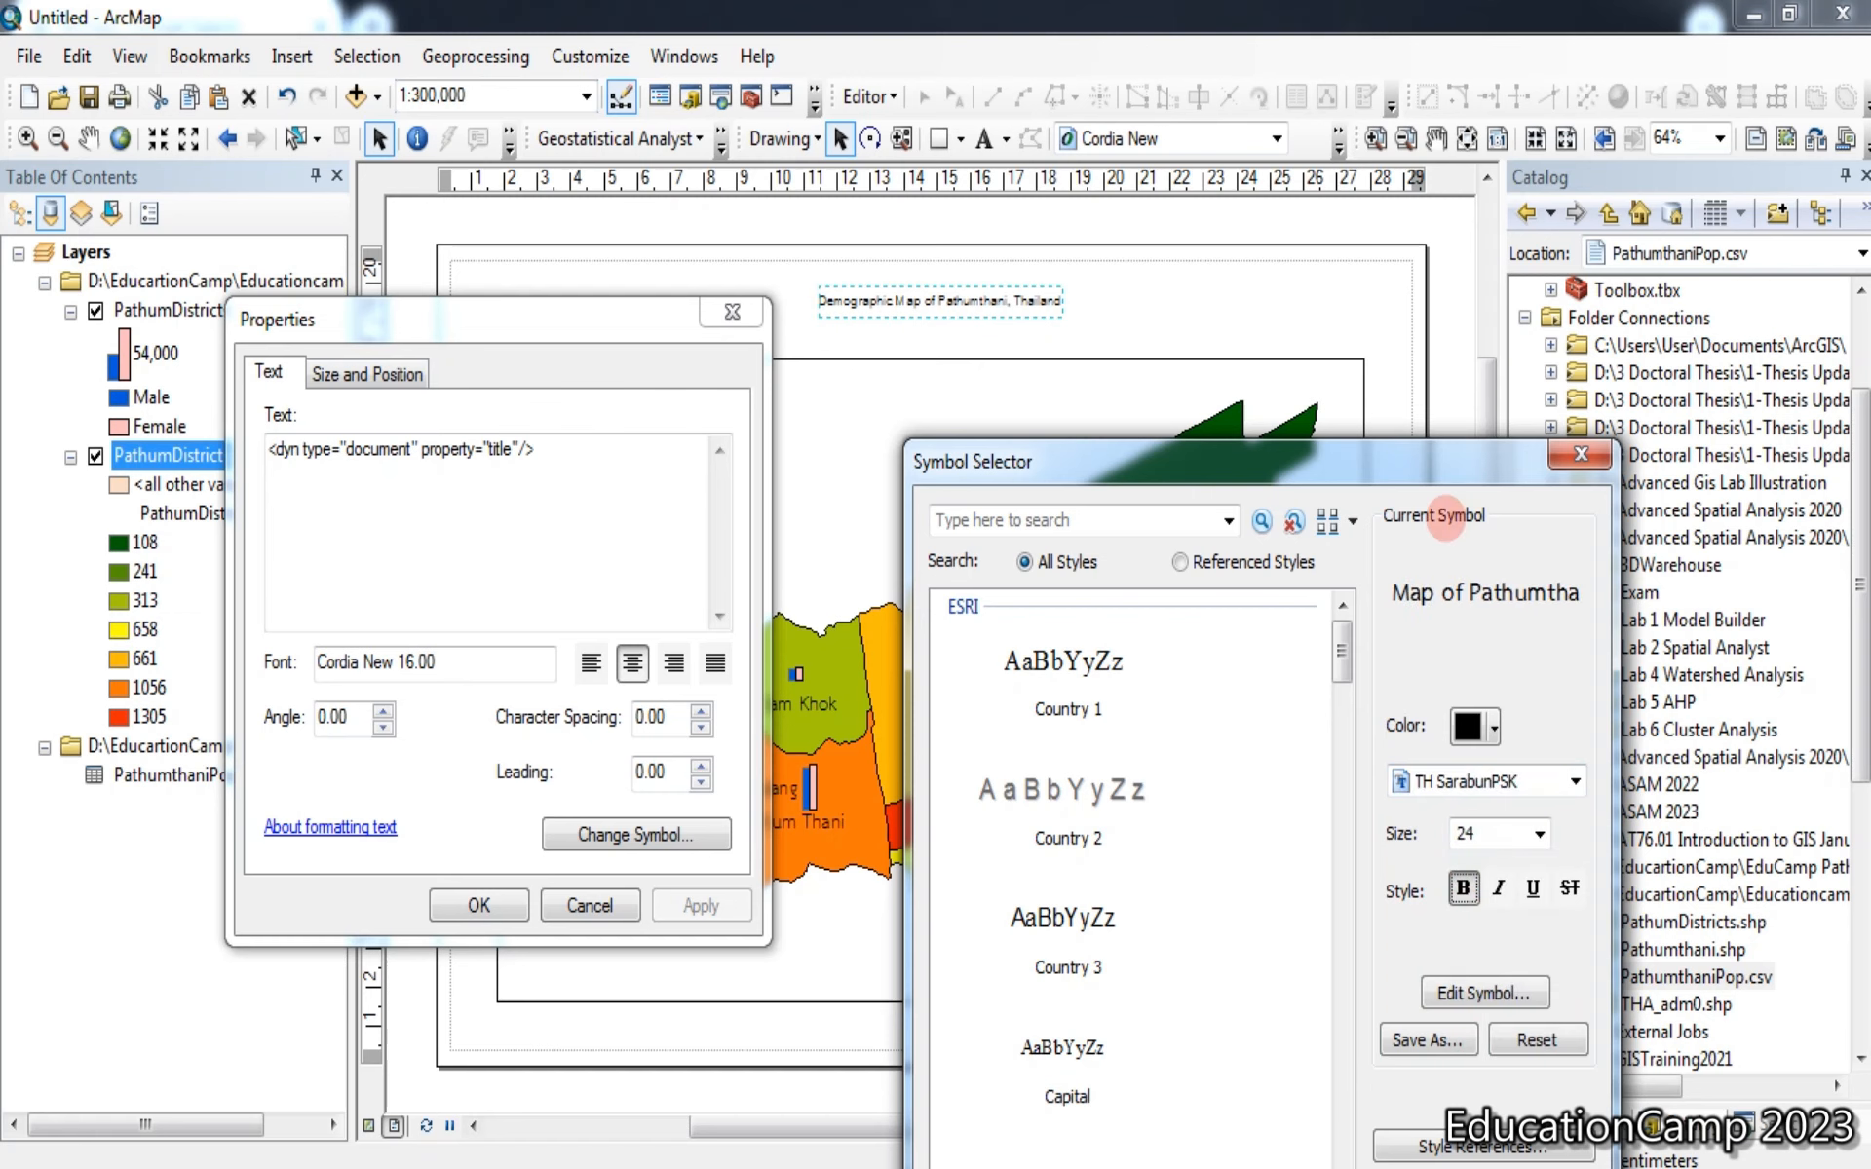
left_click_drag(1441, 463, 1497, 310)
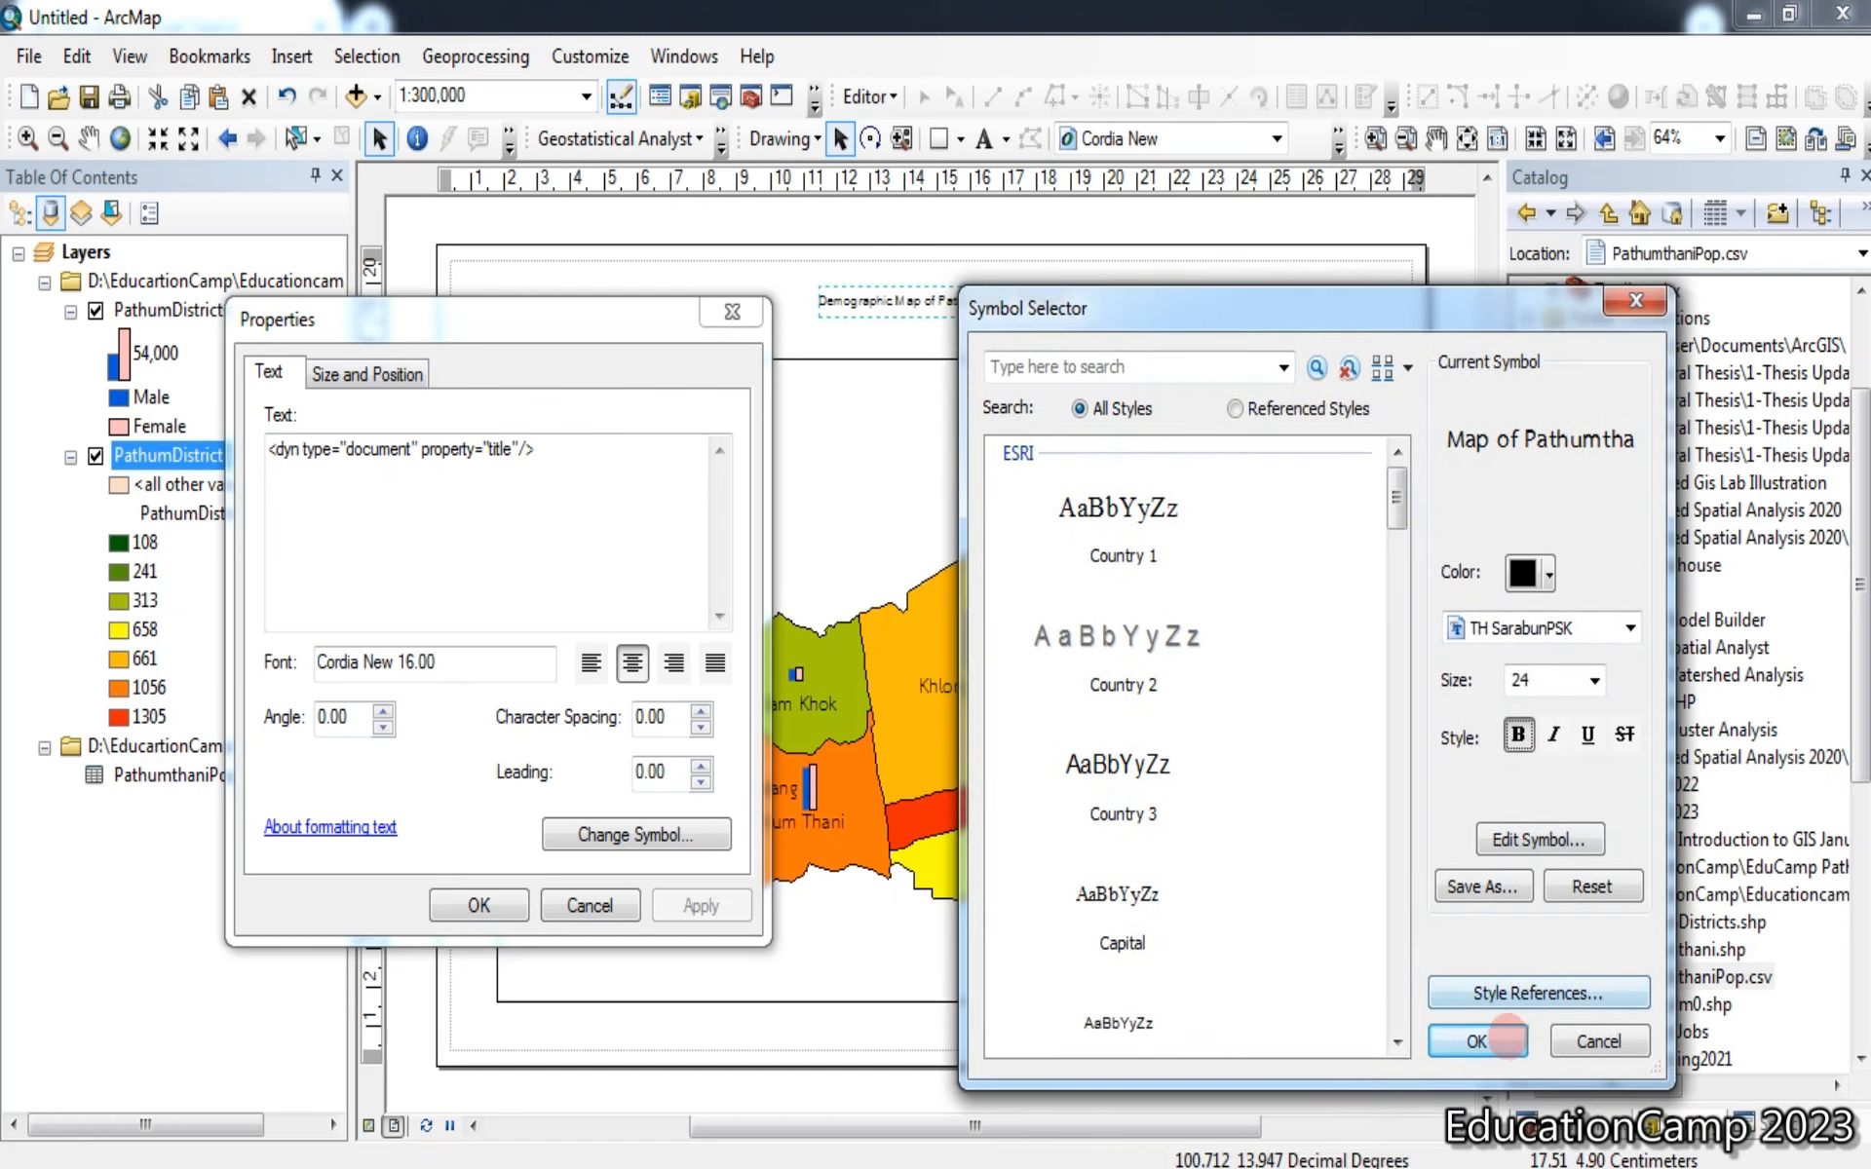
left_click(1505, 1039)
left_click(697, 902)
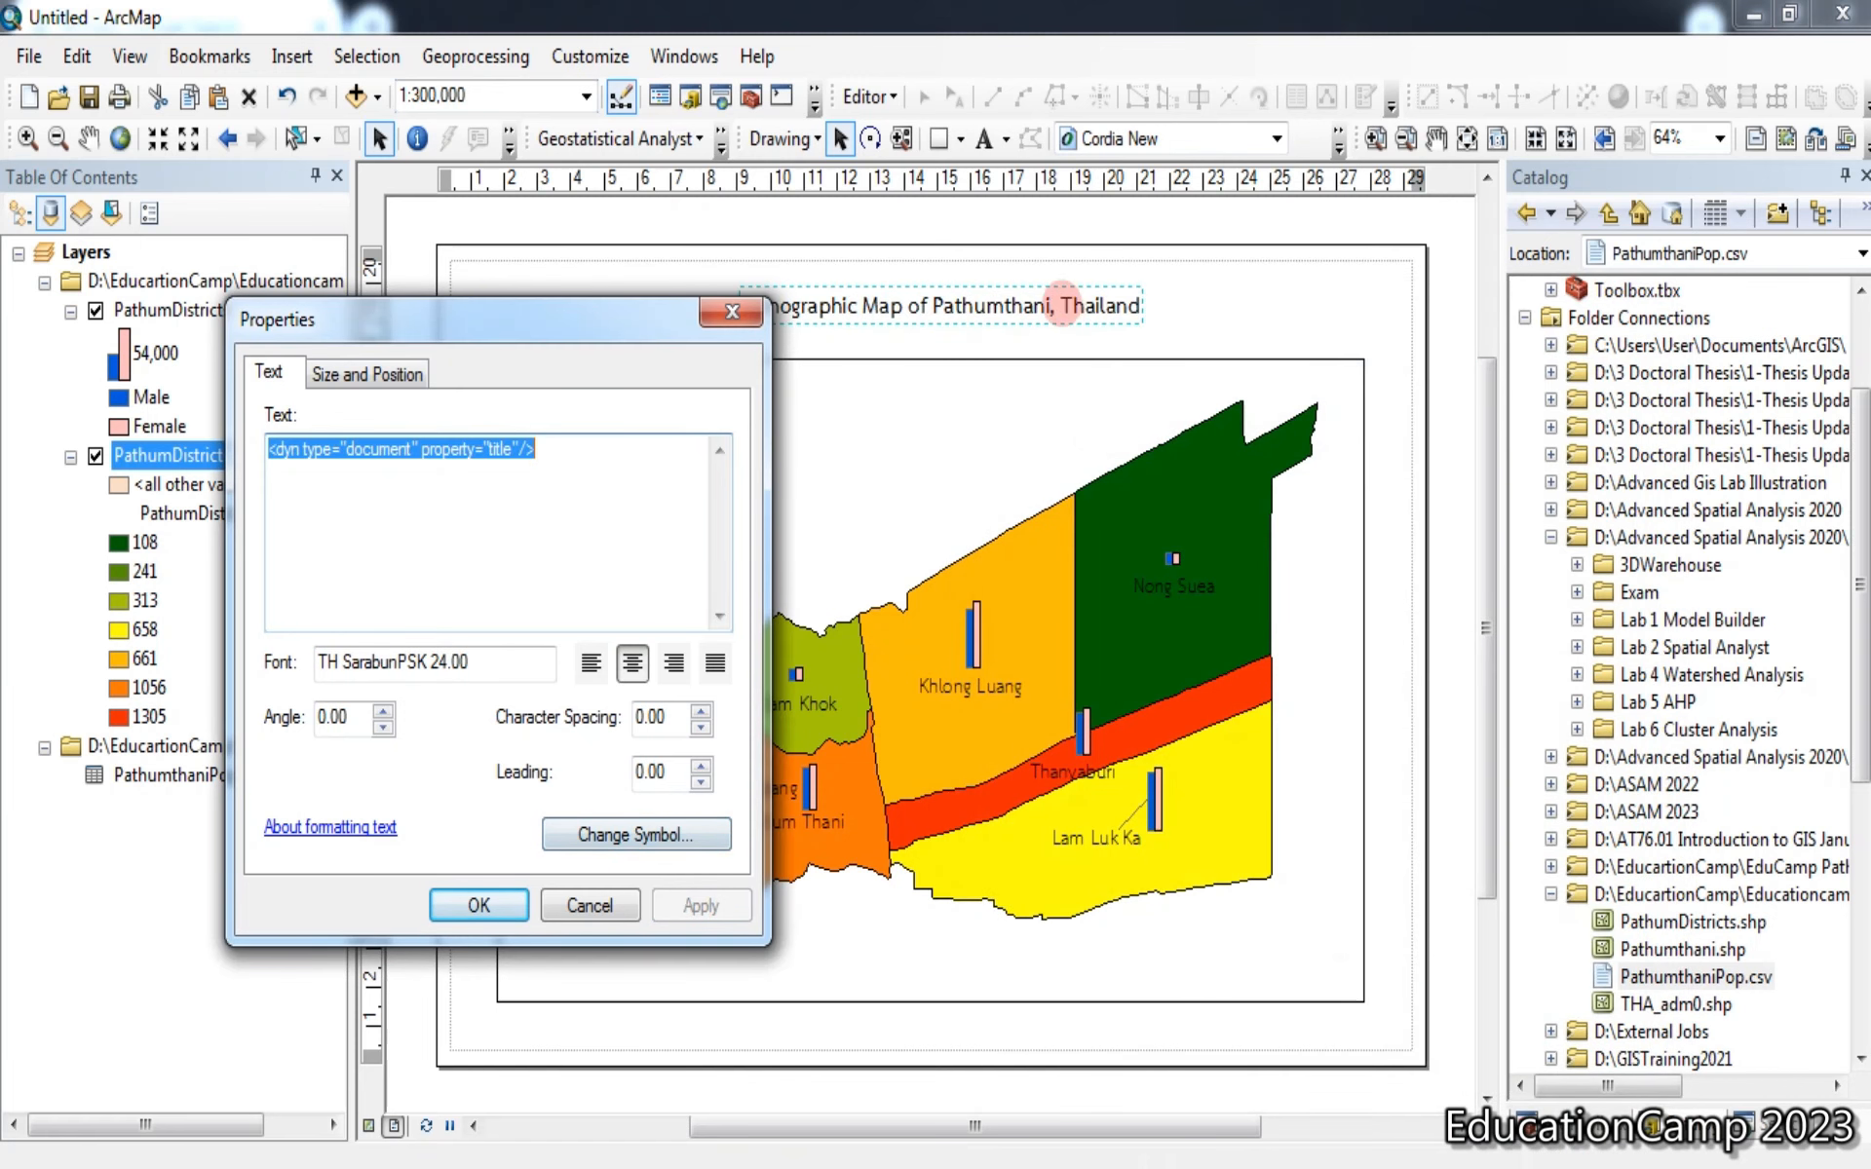
Enlarge the title text to size 36 and move it up slightly, clear of the data frame
left_click(638, 831)
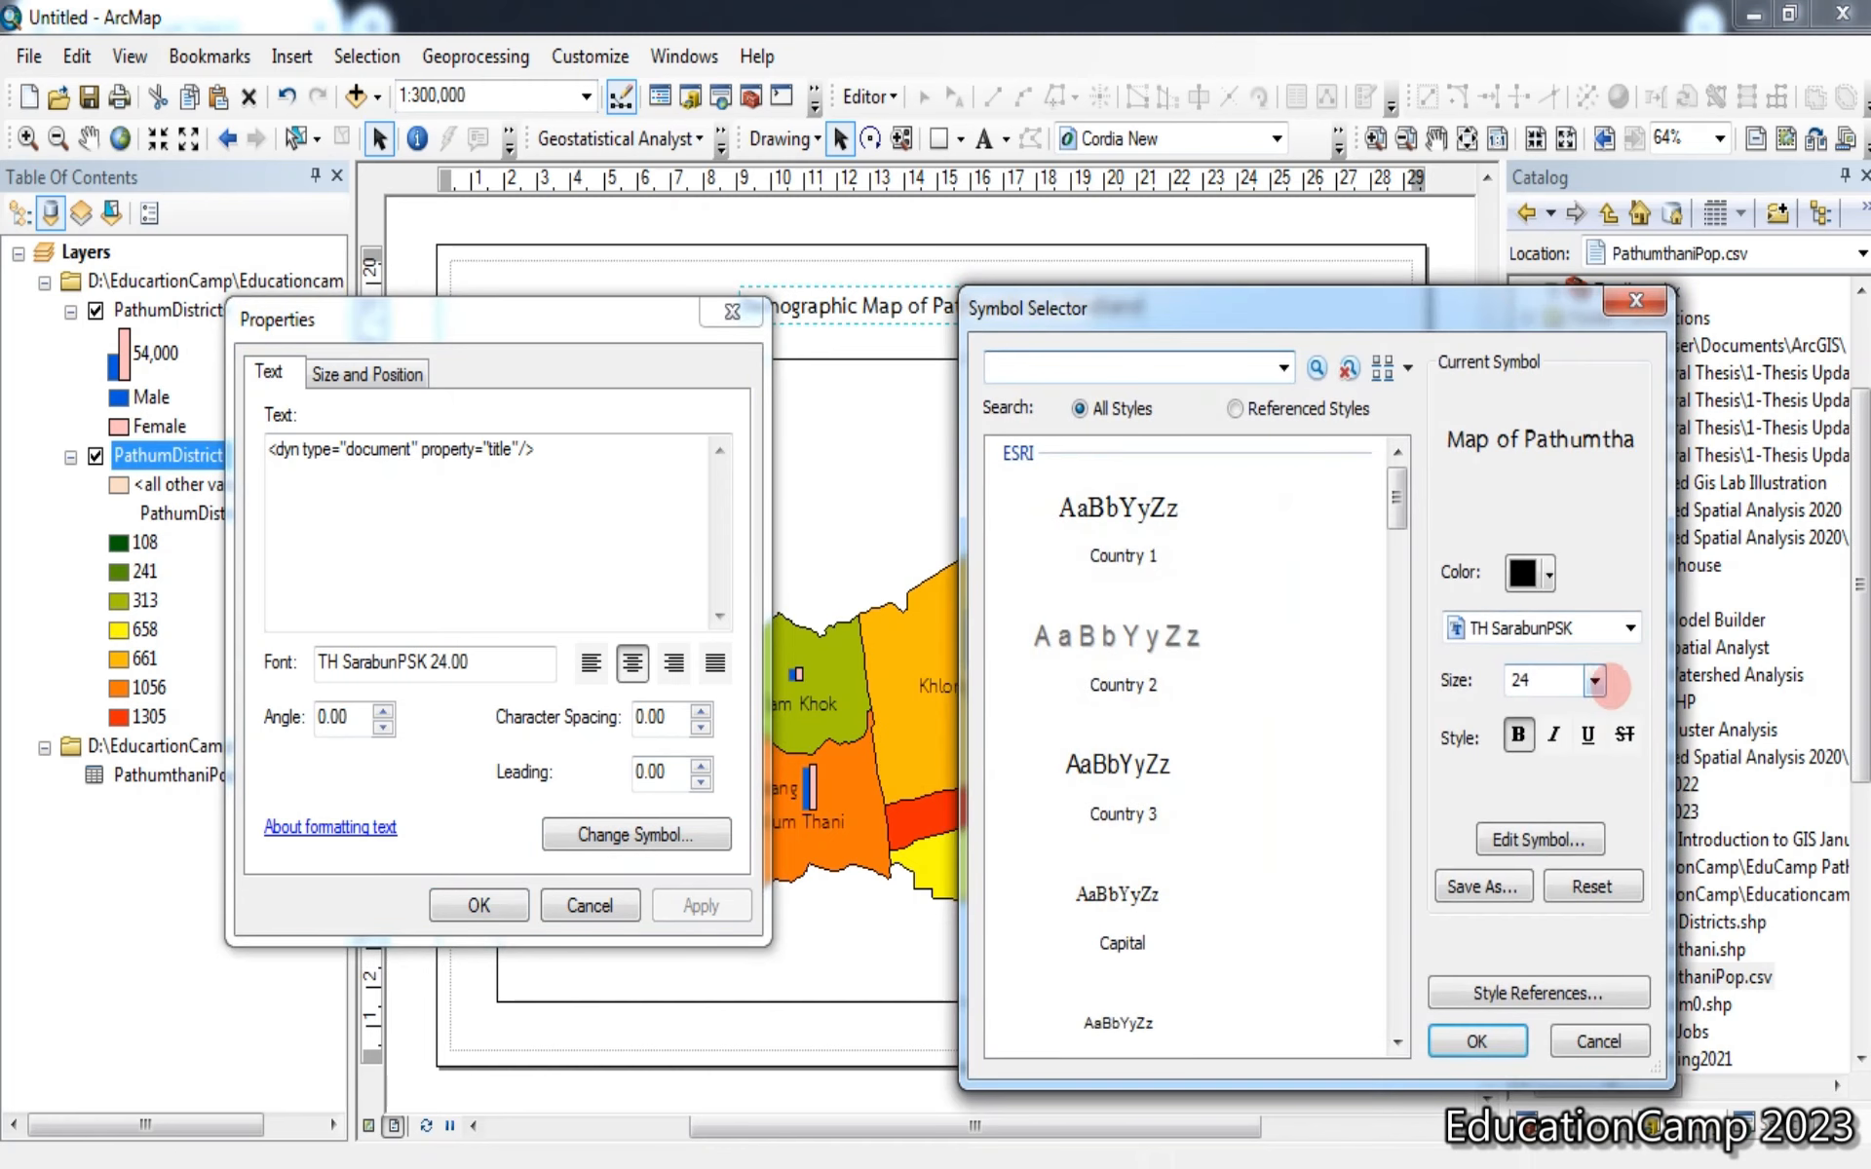
left_click(1594, 682)
left_click(1532, 825)
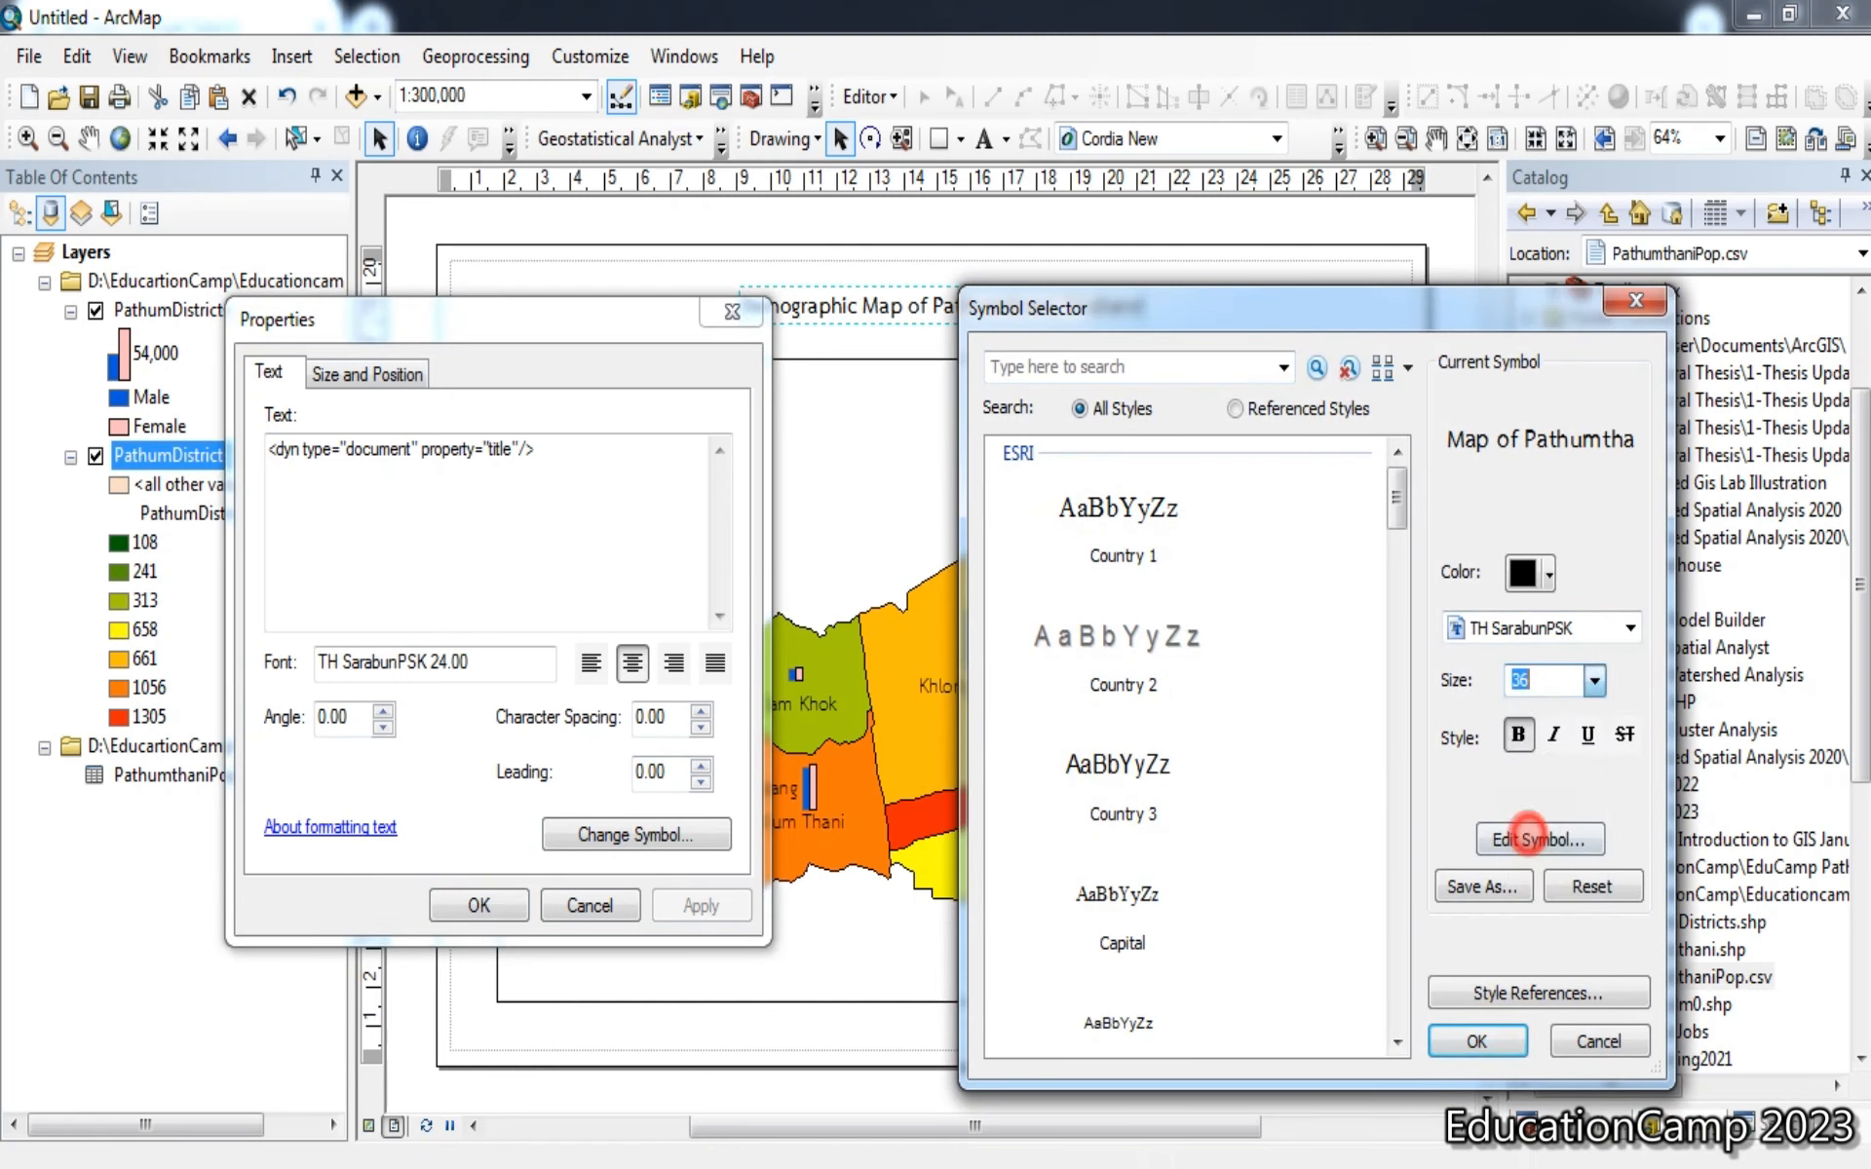
left_click(1477, 1042)
left_click(701, 906)
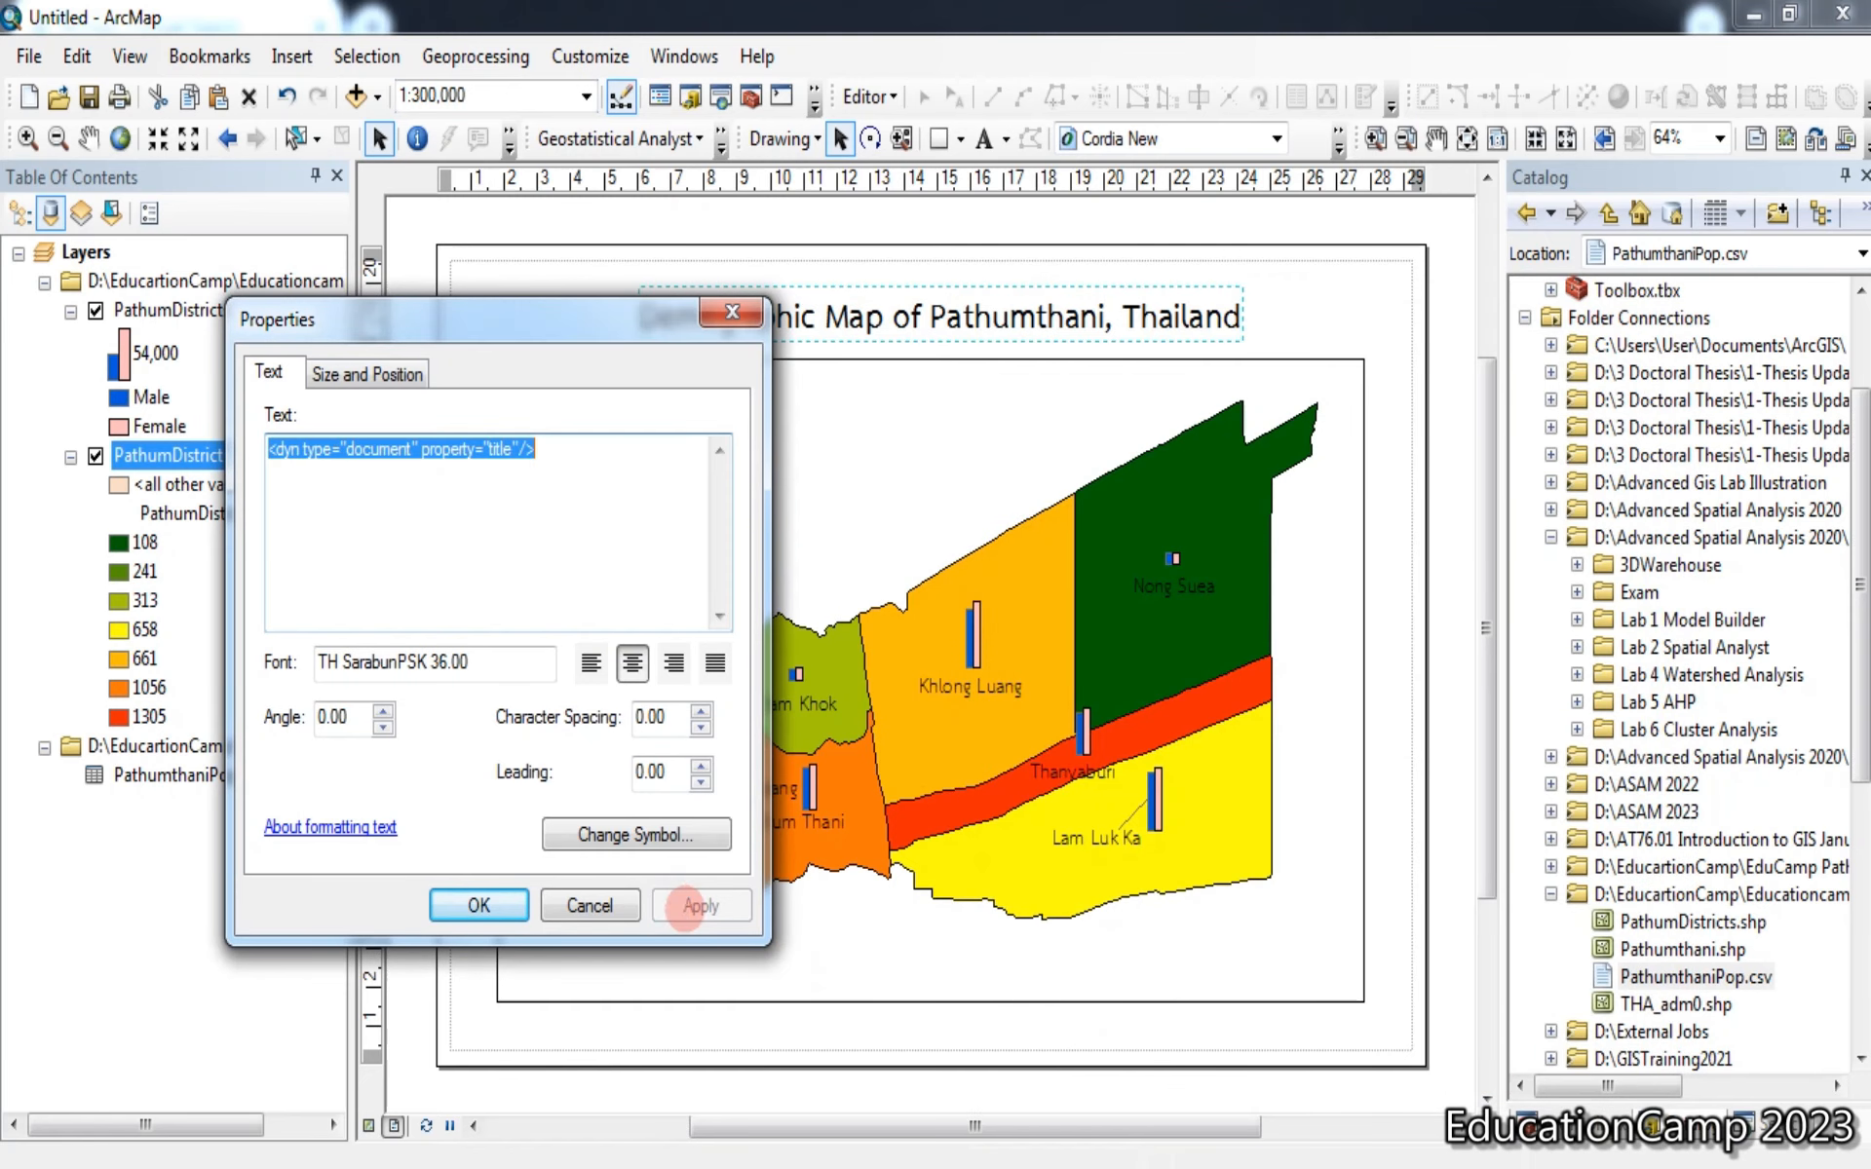
left_click(478, 905)
left_click(477, 902)
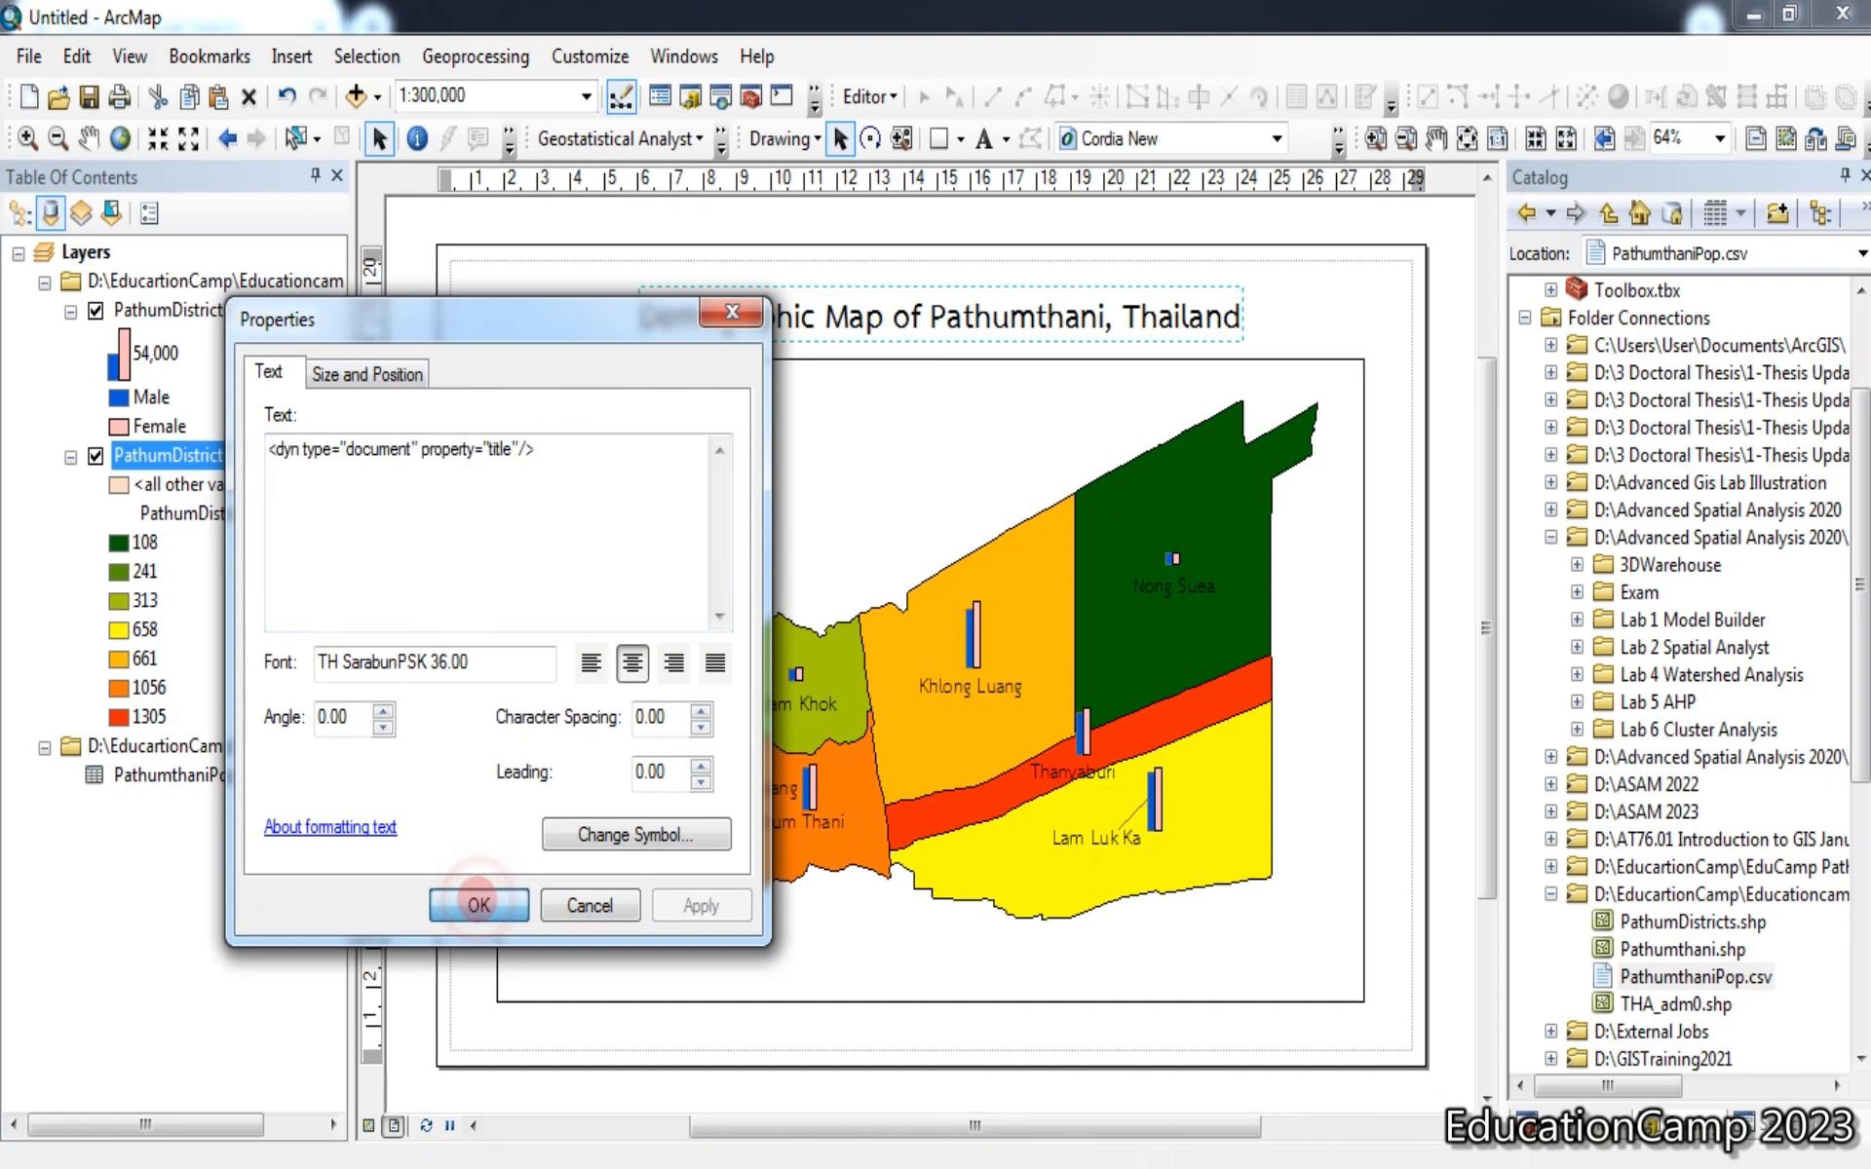
left_click_drag(992, 322, 986, 302)
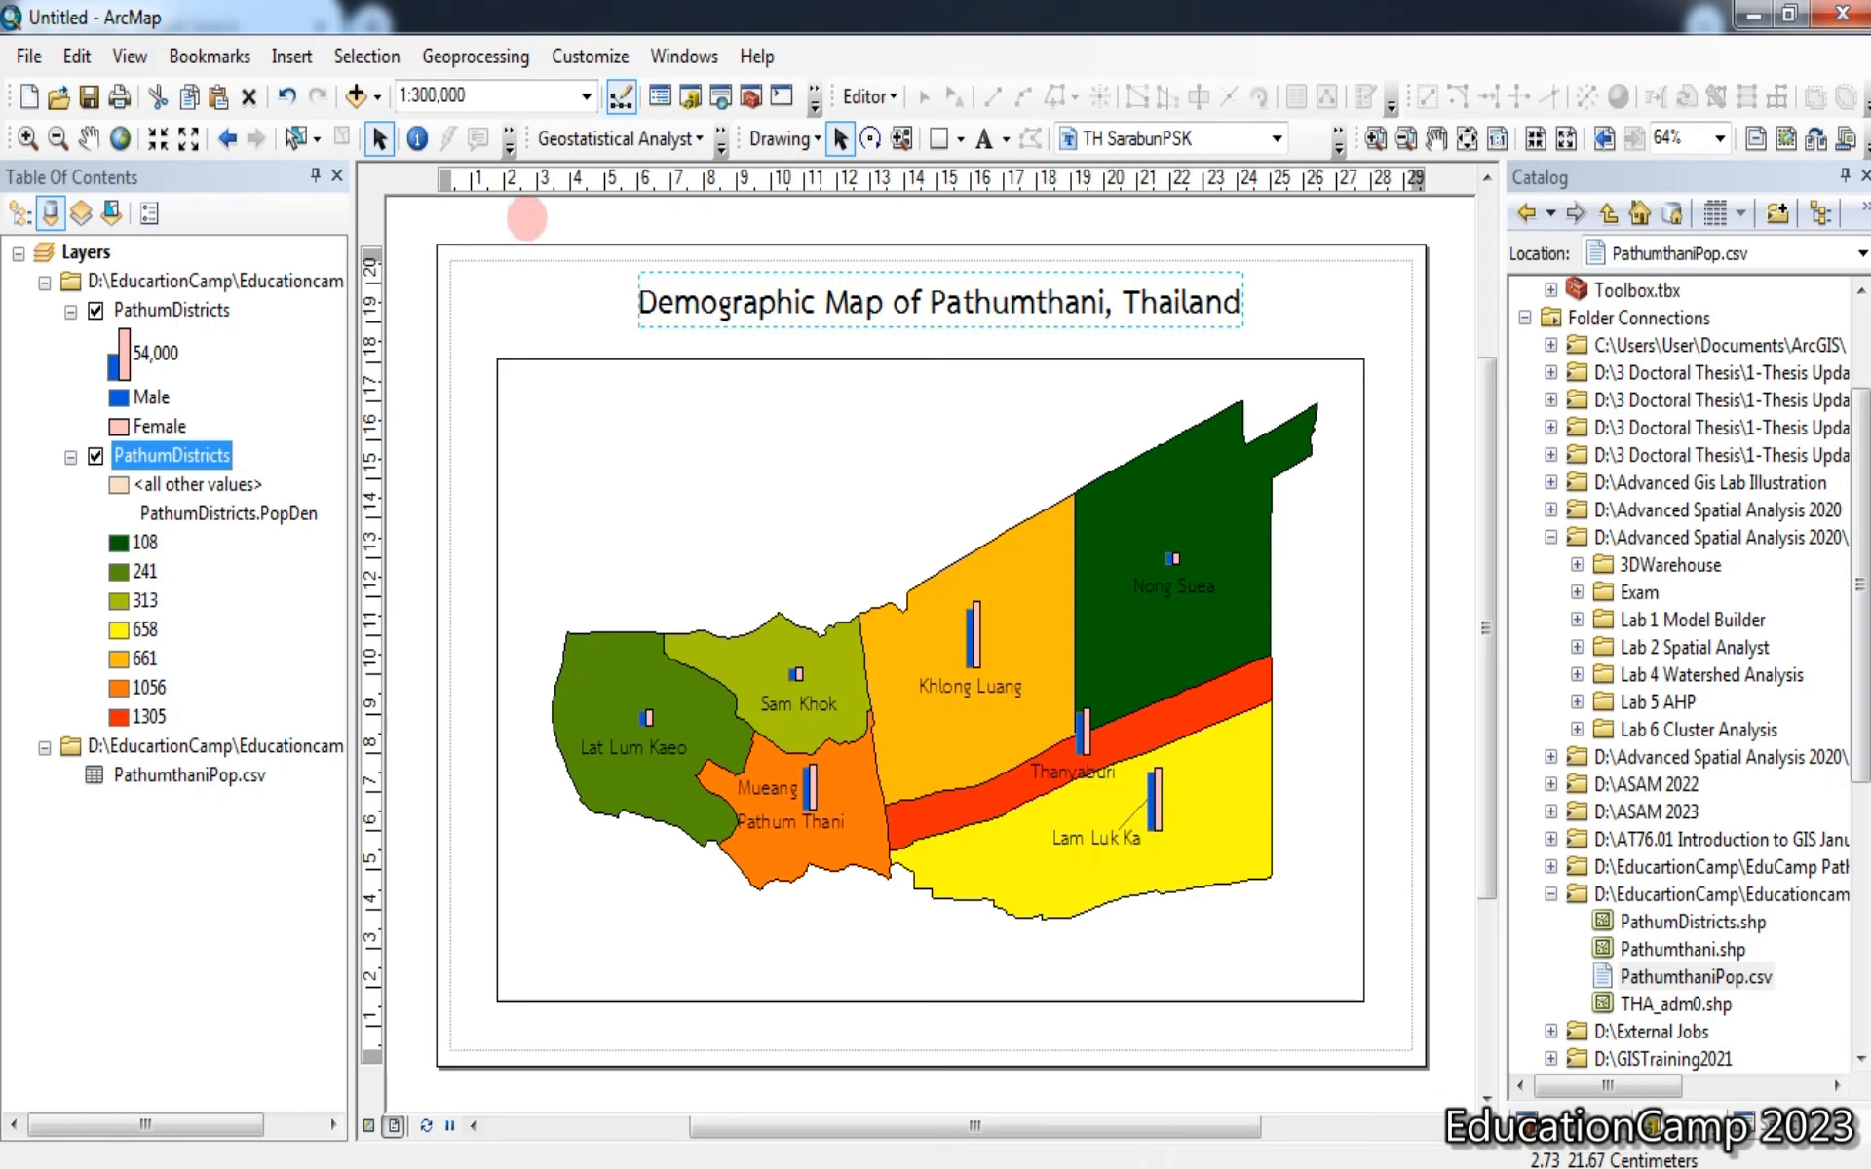
left_click(526, 218)
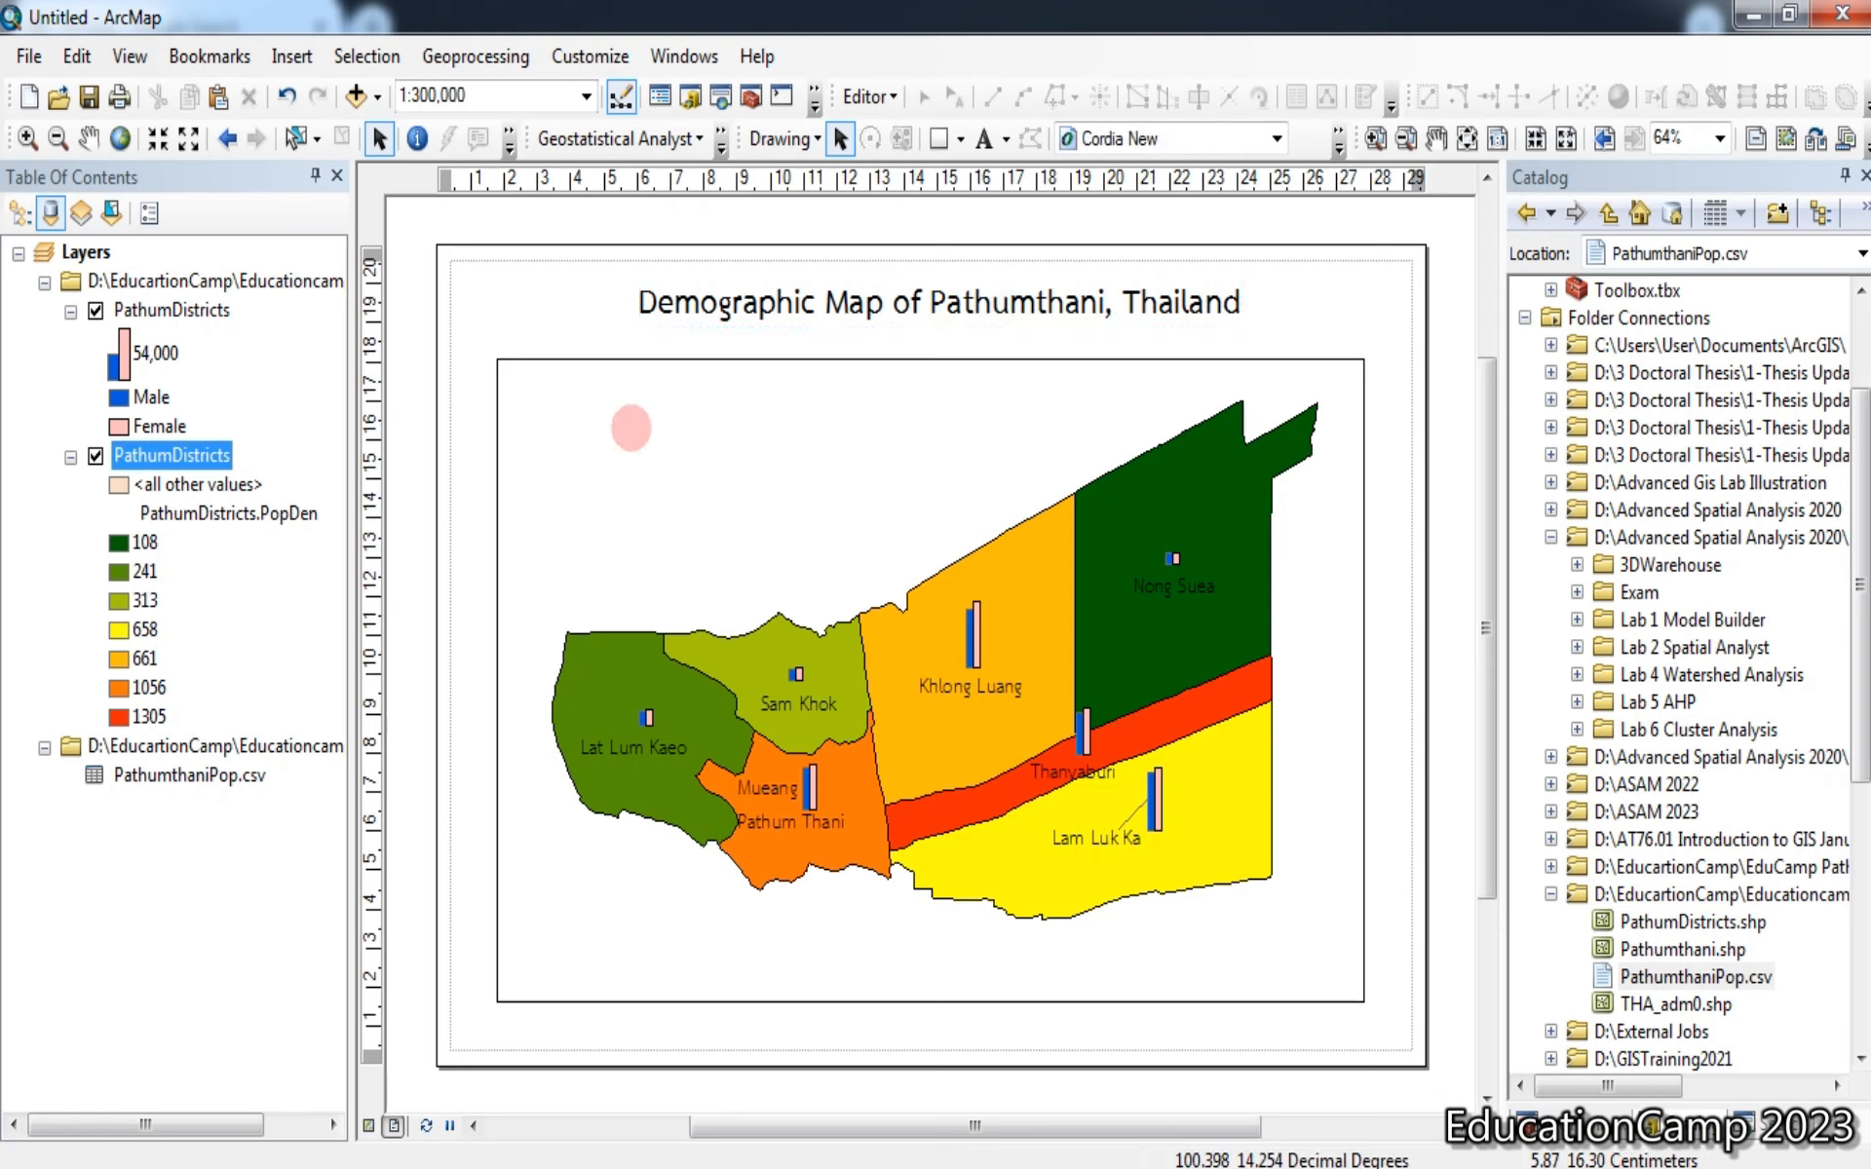
Give the layout's data frame a "Double, Graded" border
left_click(632, 427)
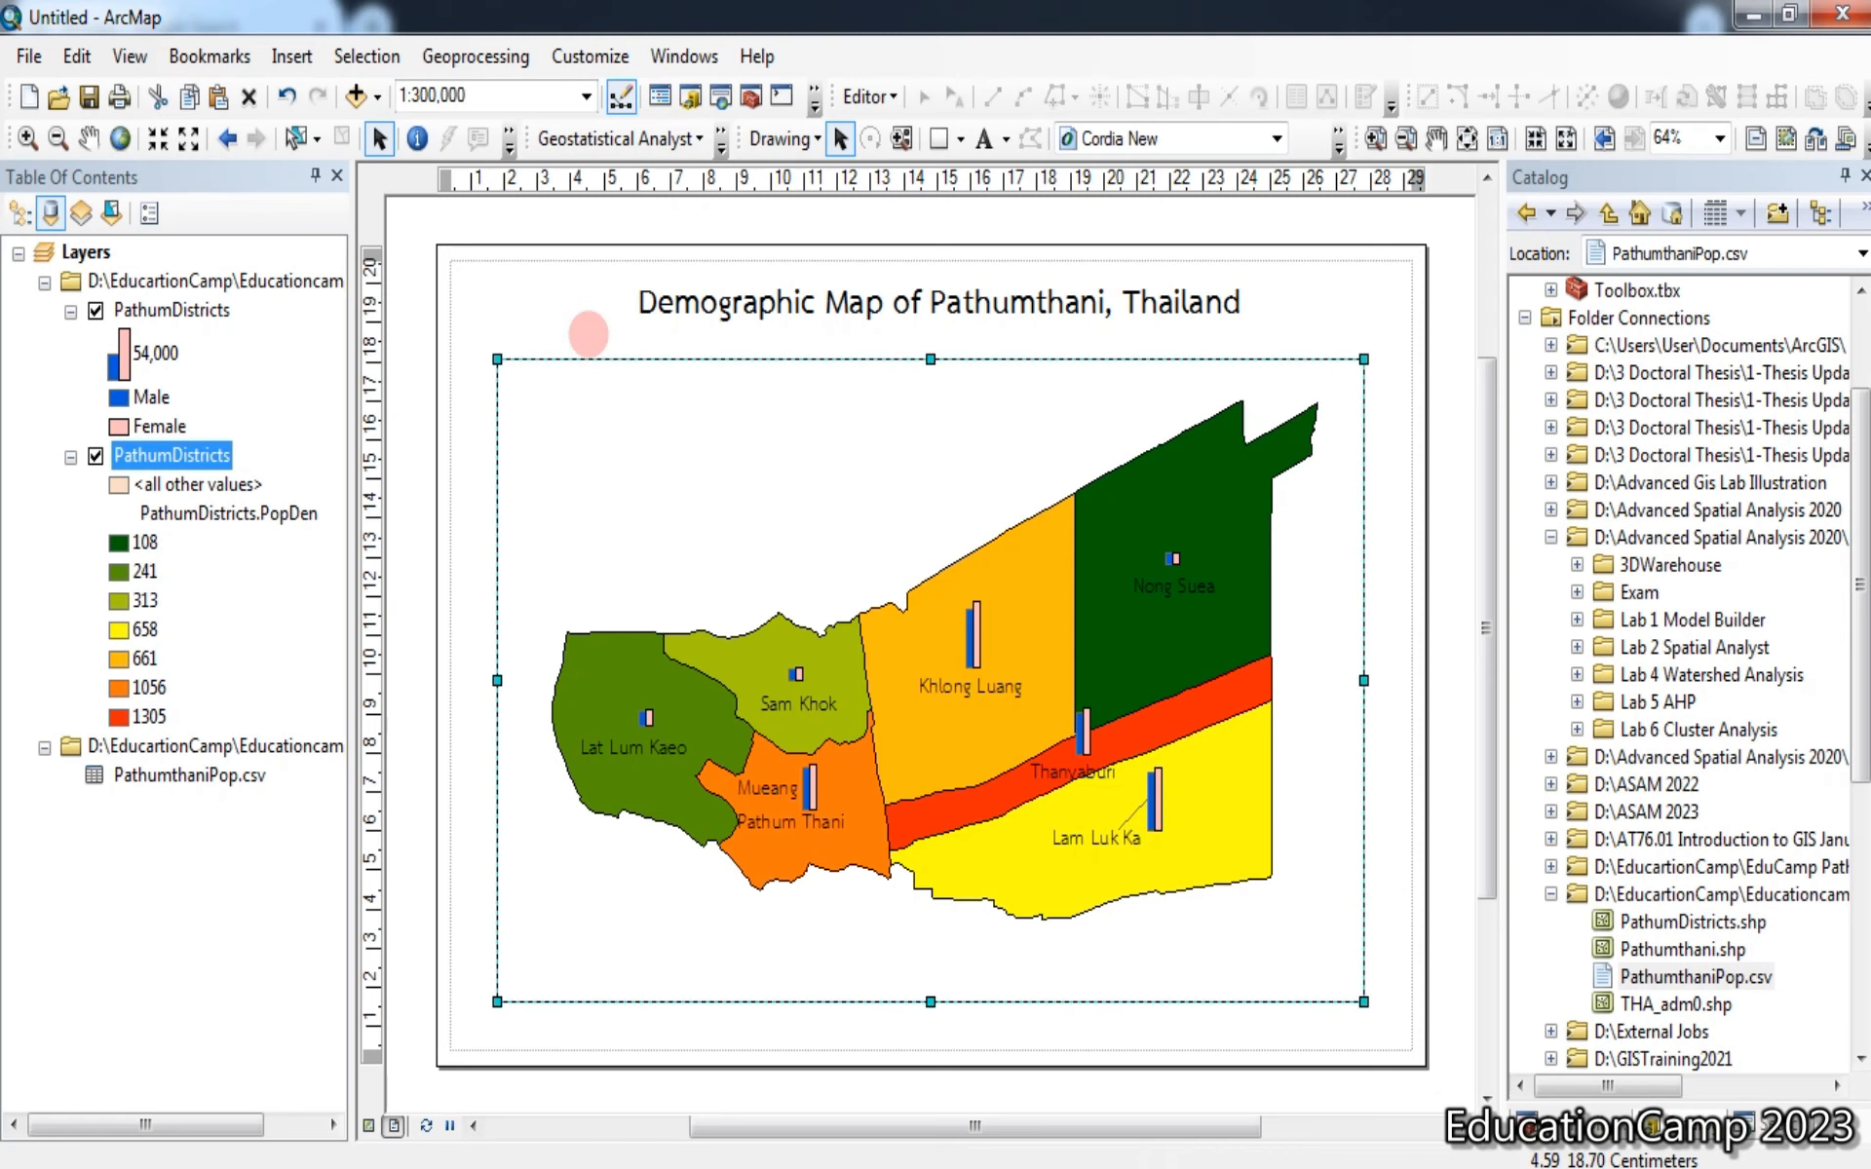
left_click(571, 320)
left_click(627, 446)
right_click(632, 449)
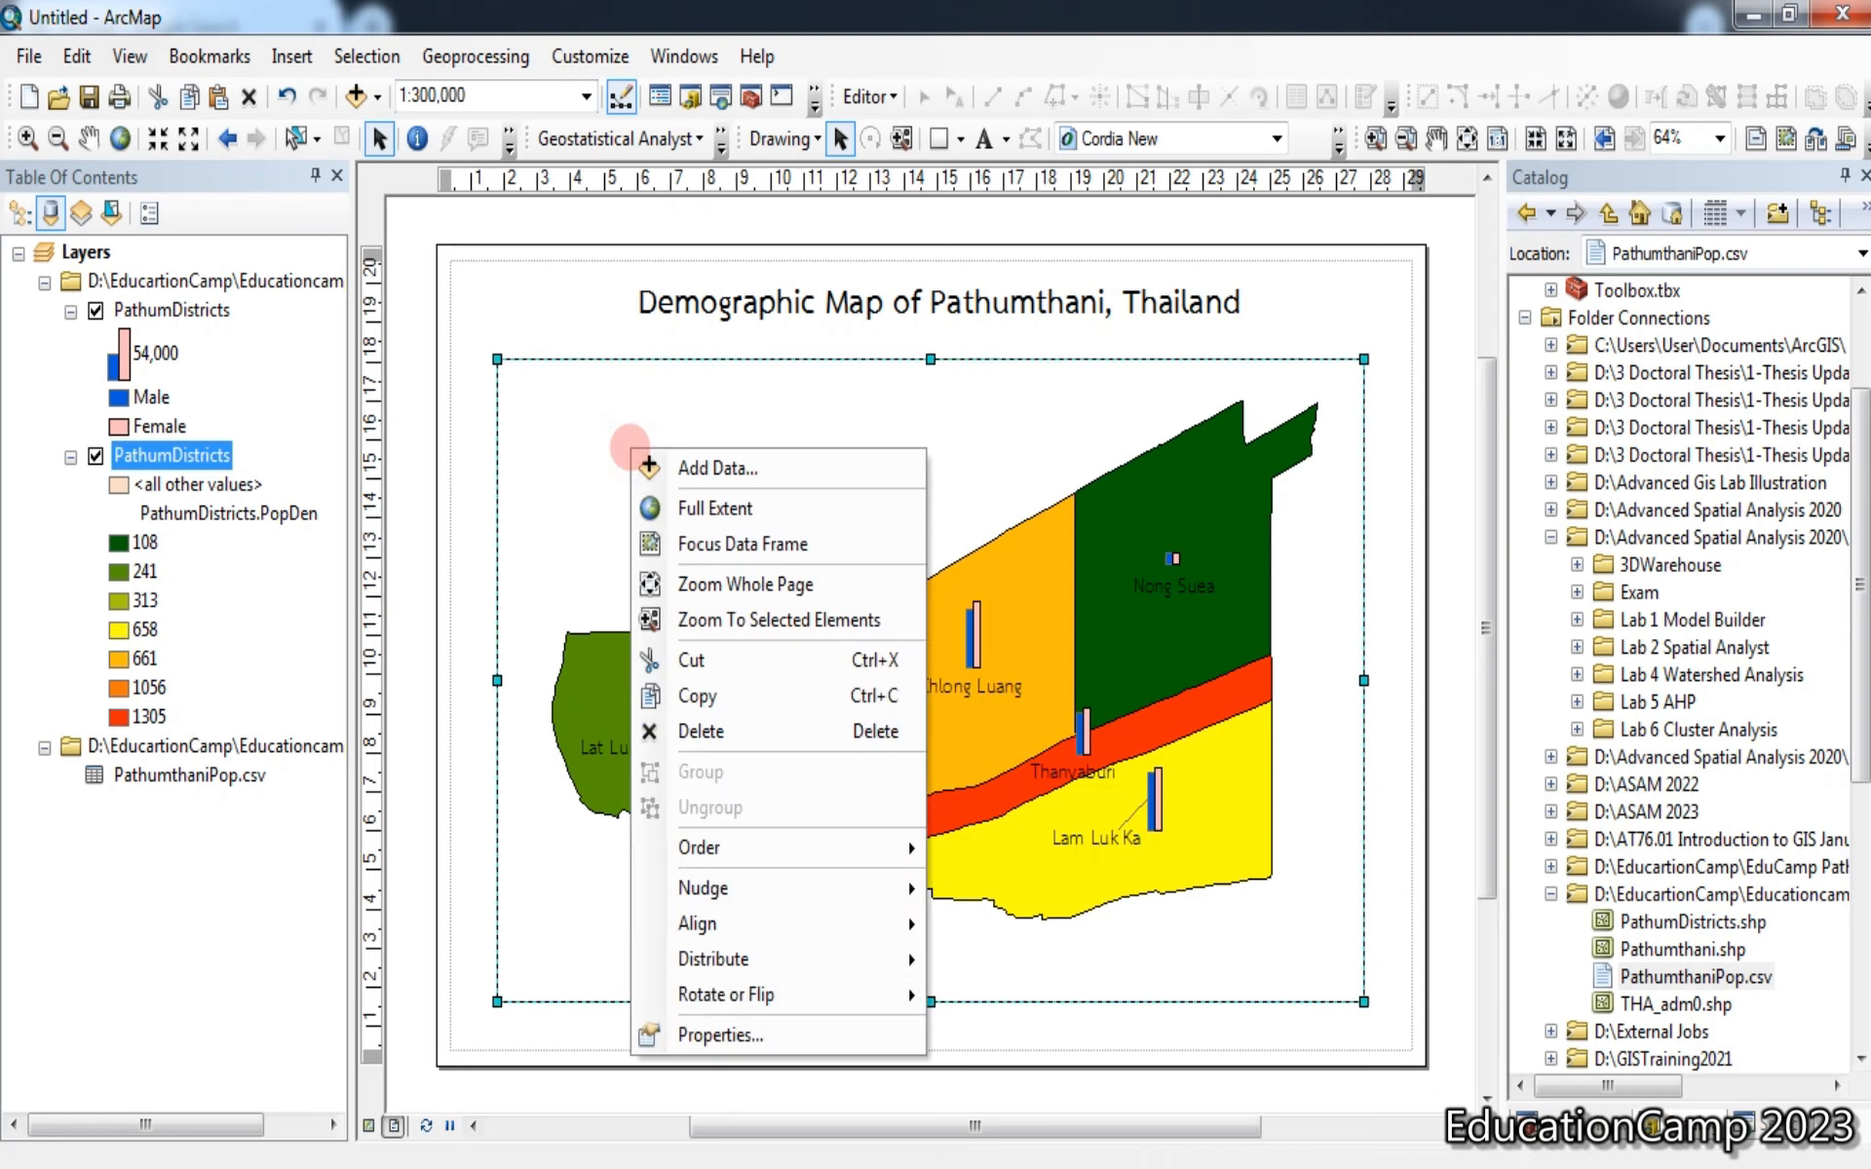
left_click(838, 1035)
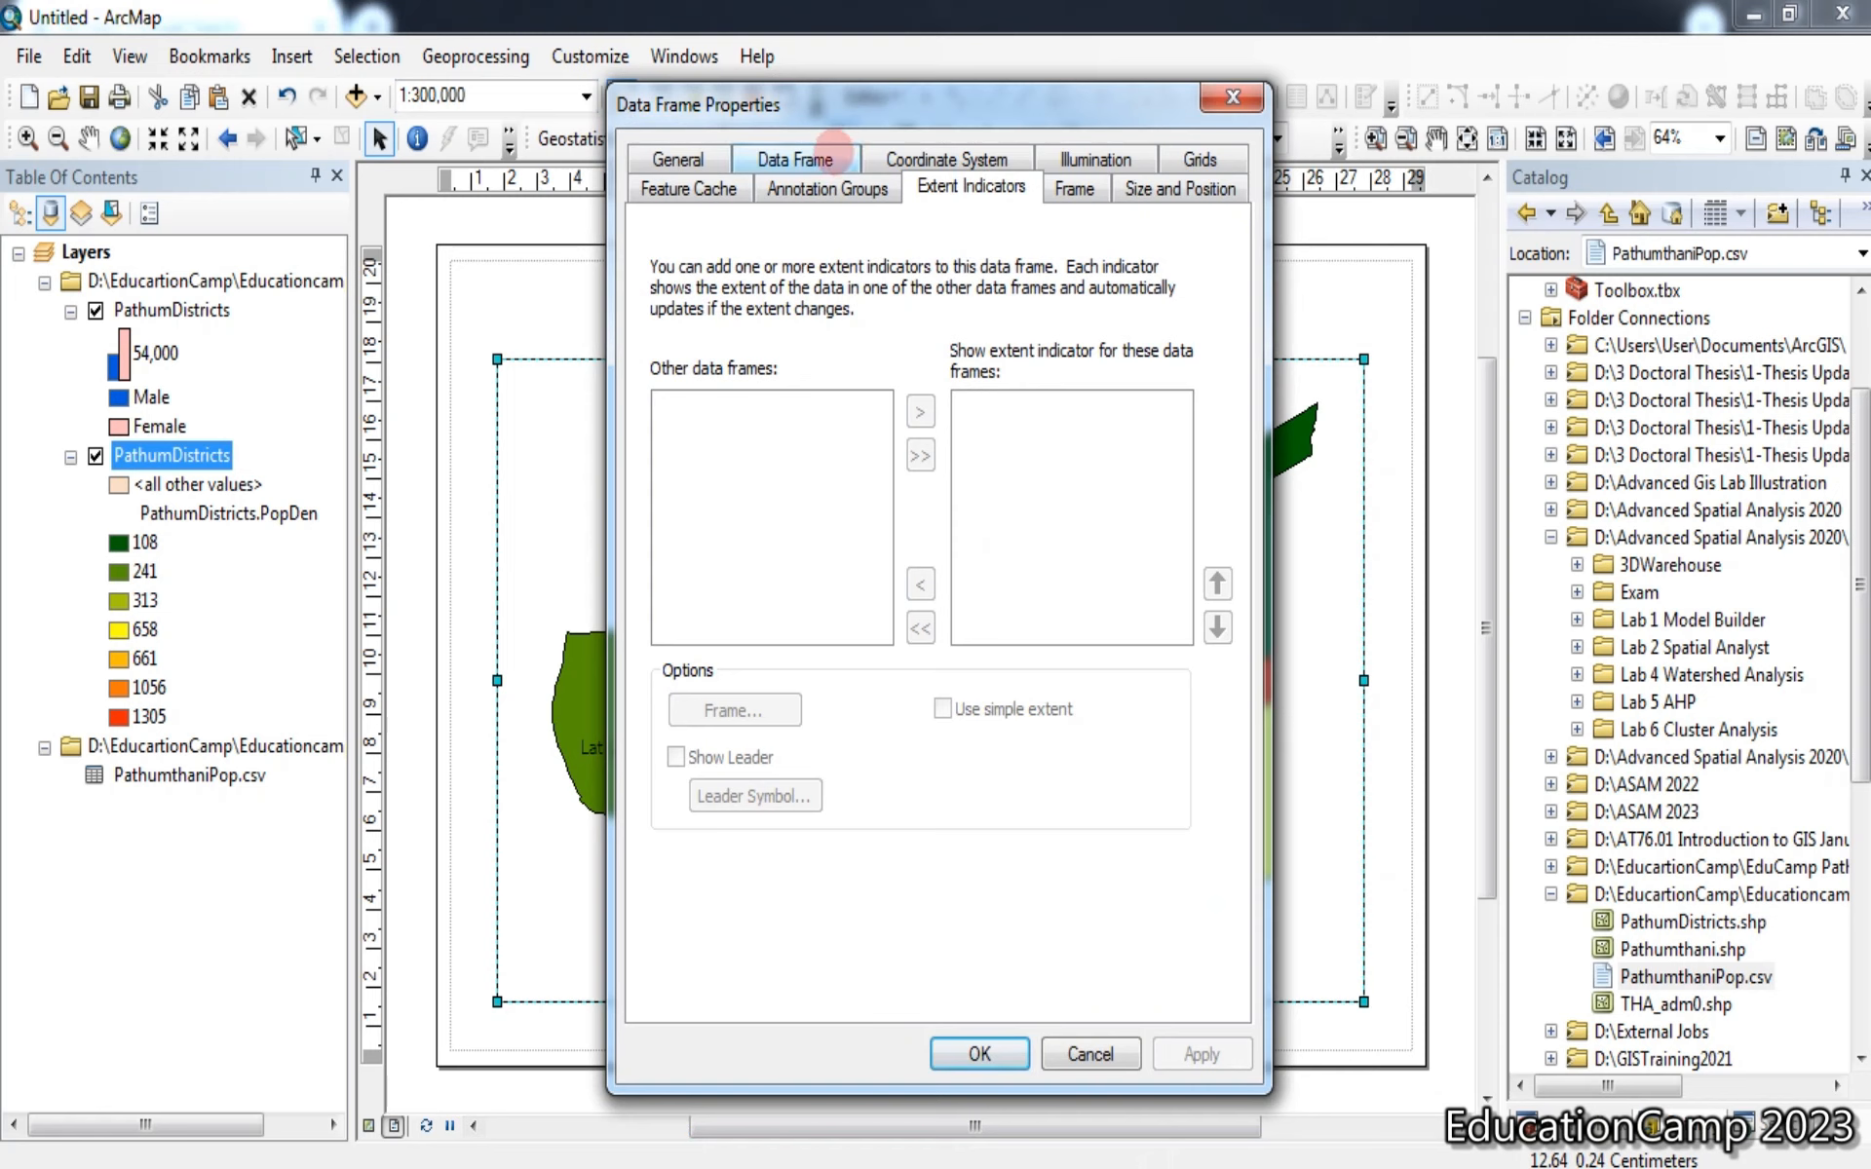
left_click(828, 156)
left_click(1074, 158)
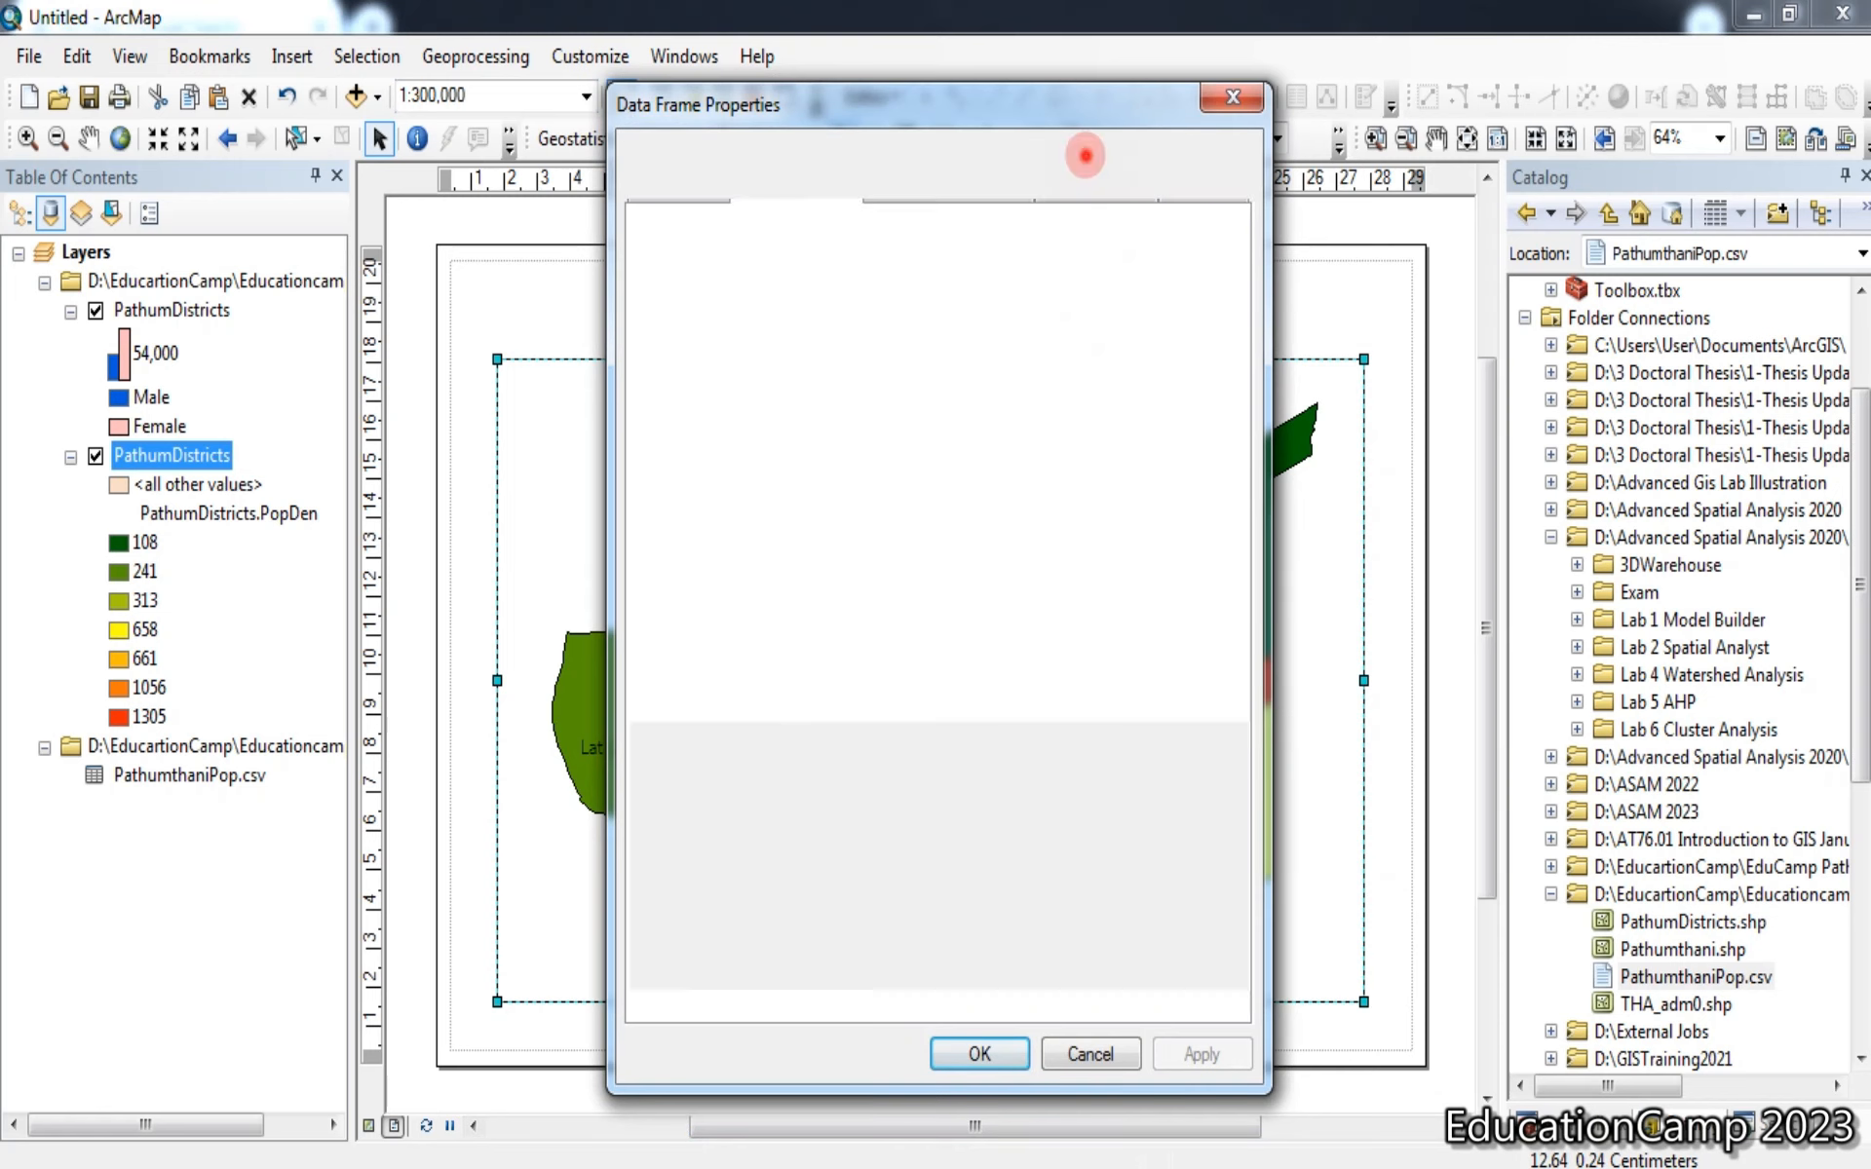
left_click(892, 279)
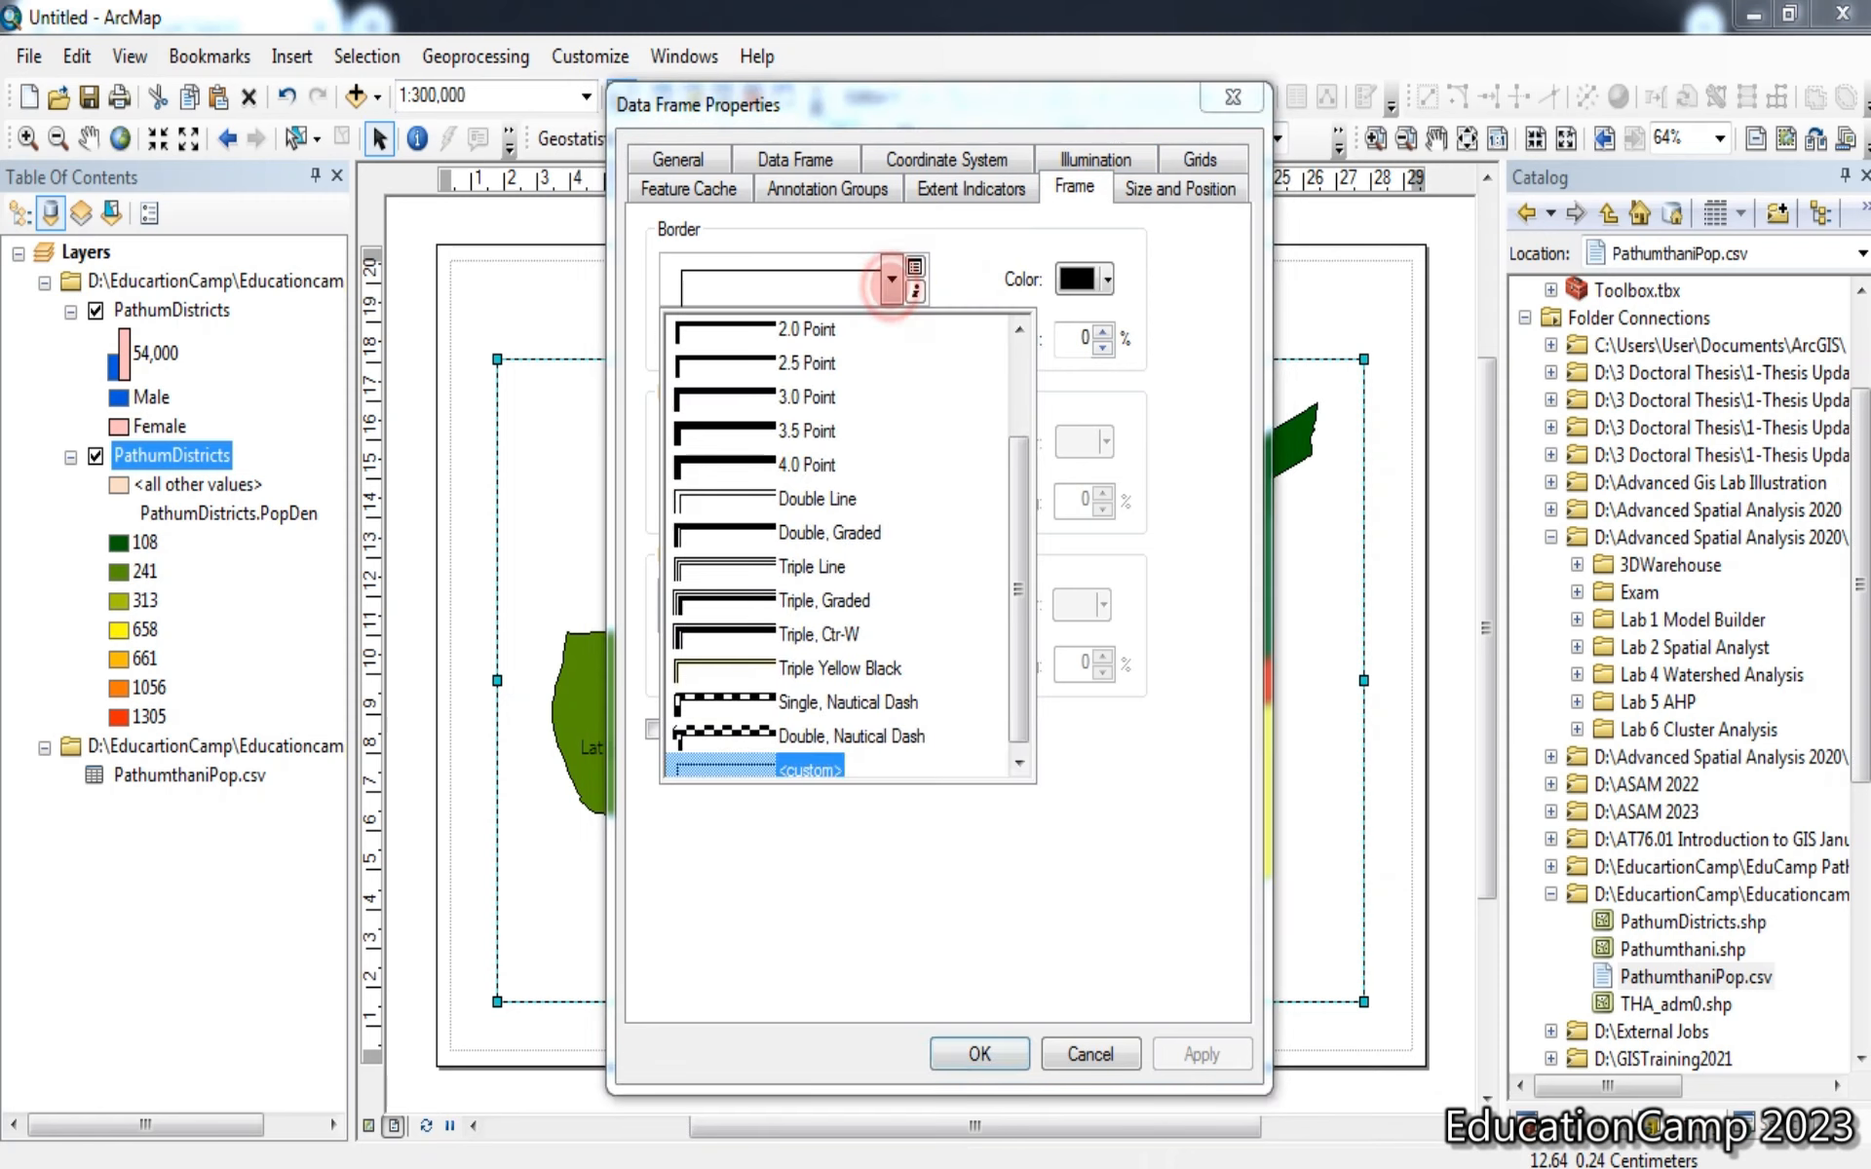
left_click(828, 533)
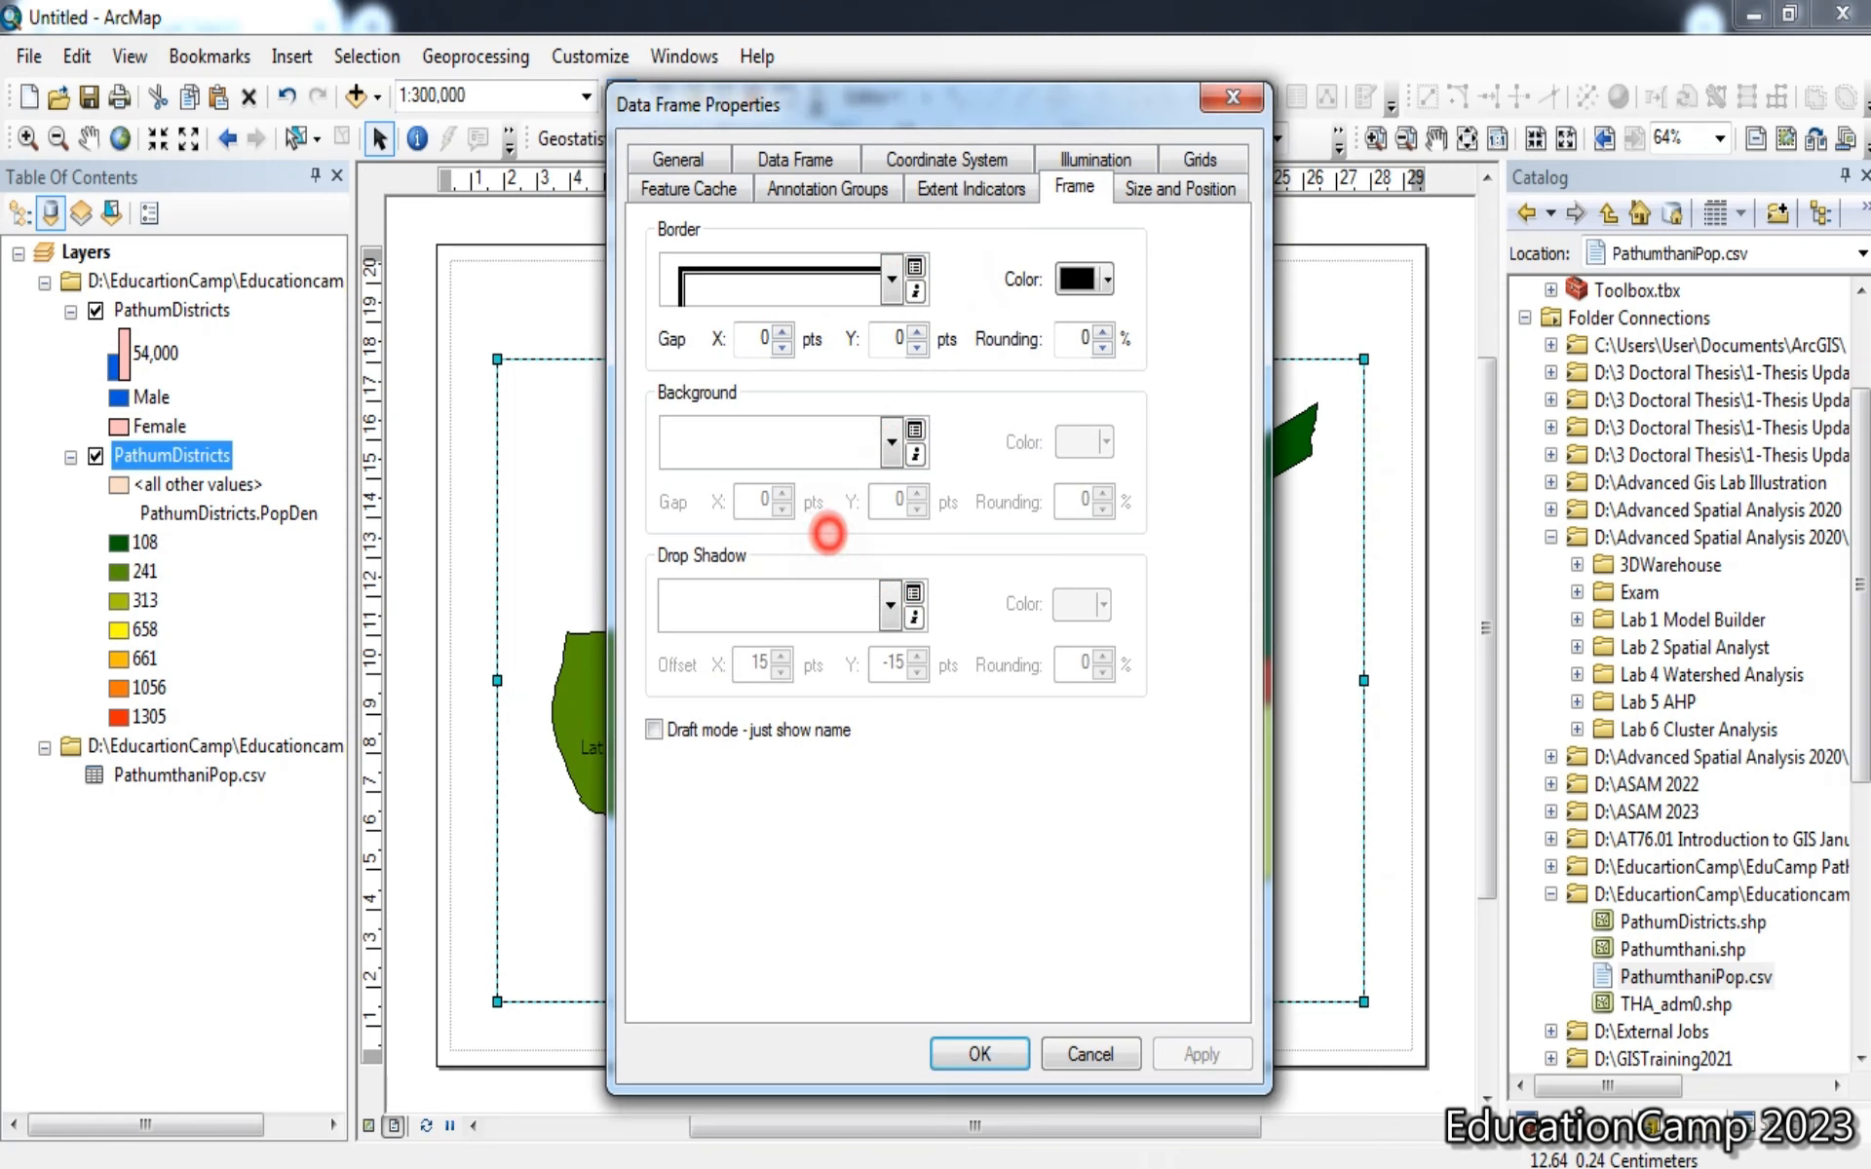
Fill the data frame's background with Yellow and apply the frame settings
left_click(892, 442)
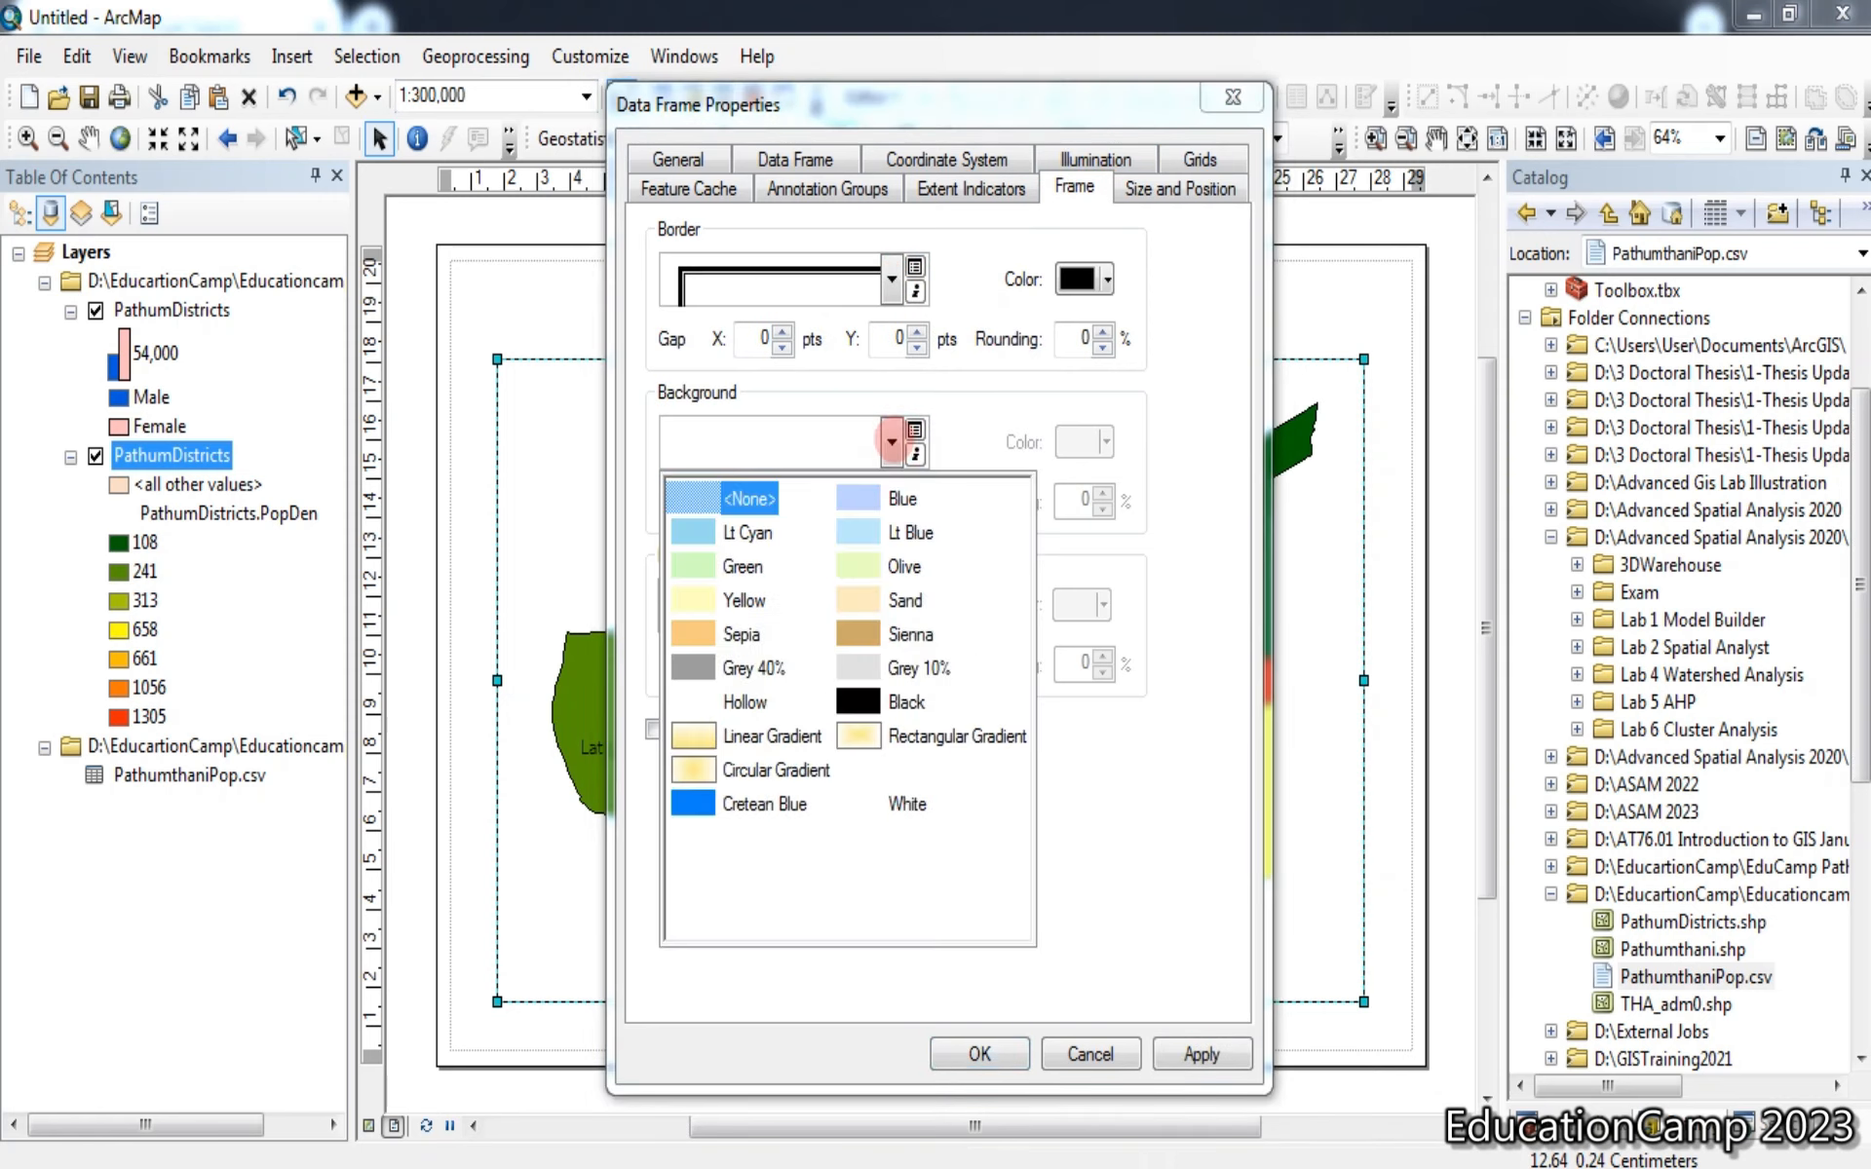
left_click(750, 599)
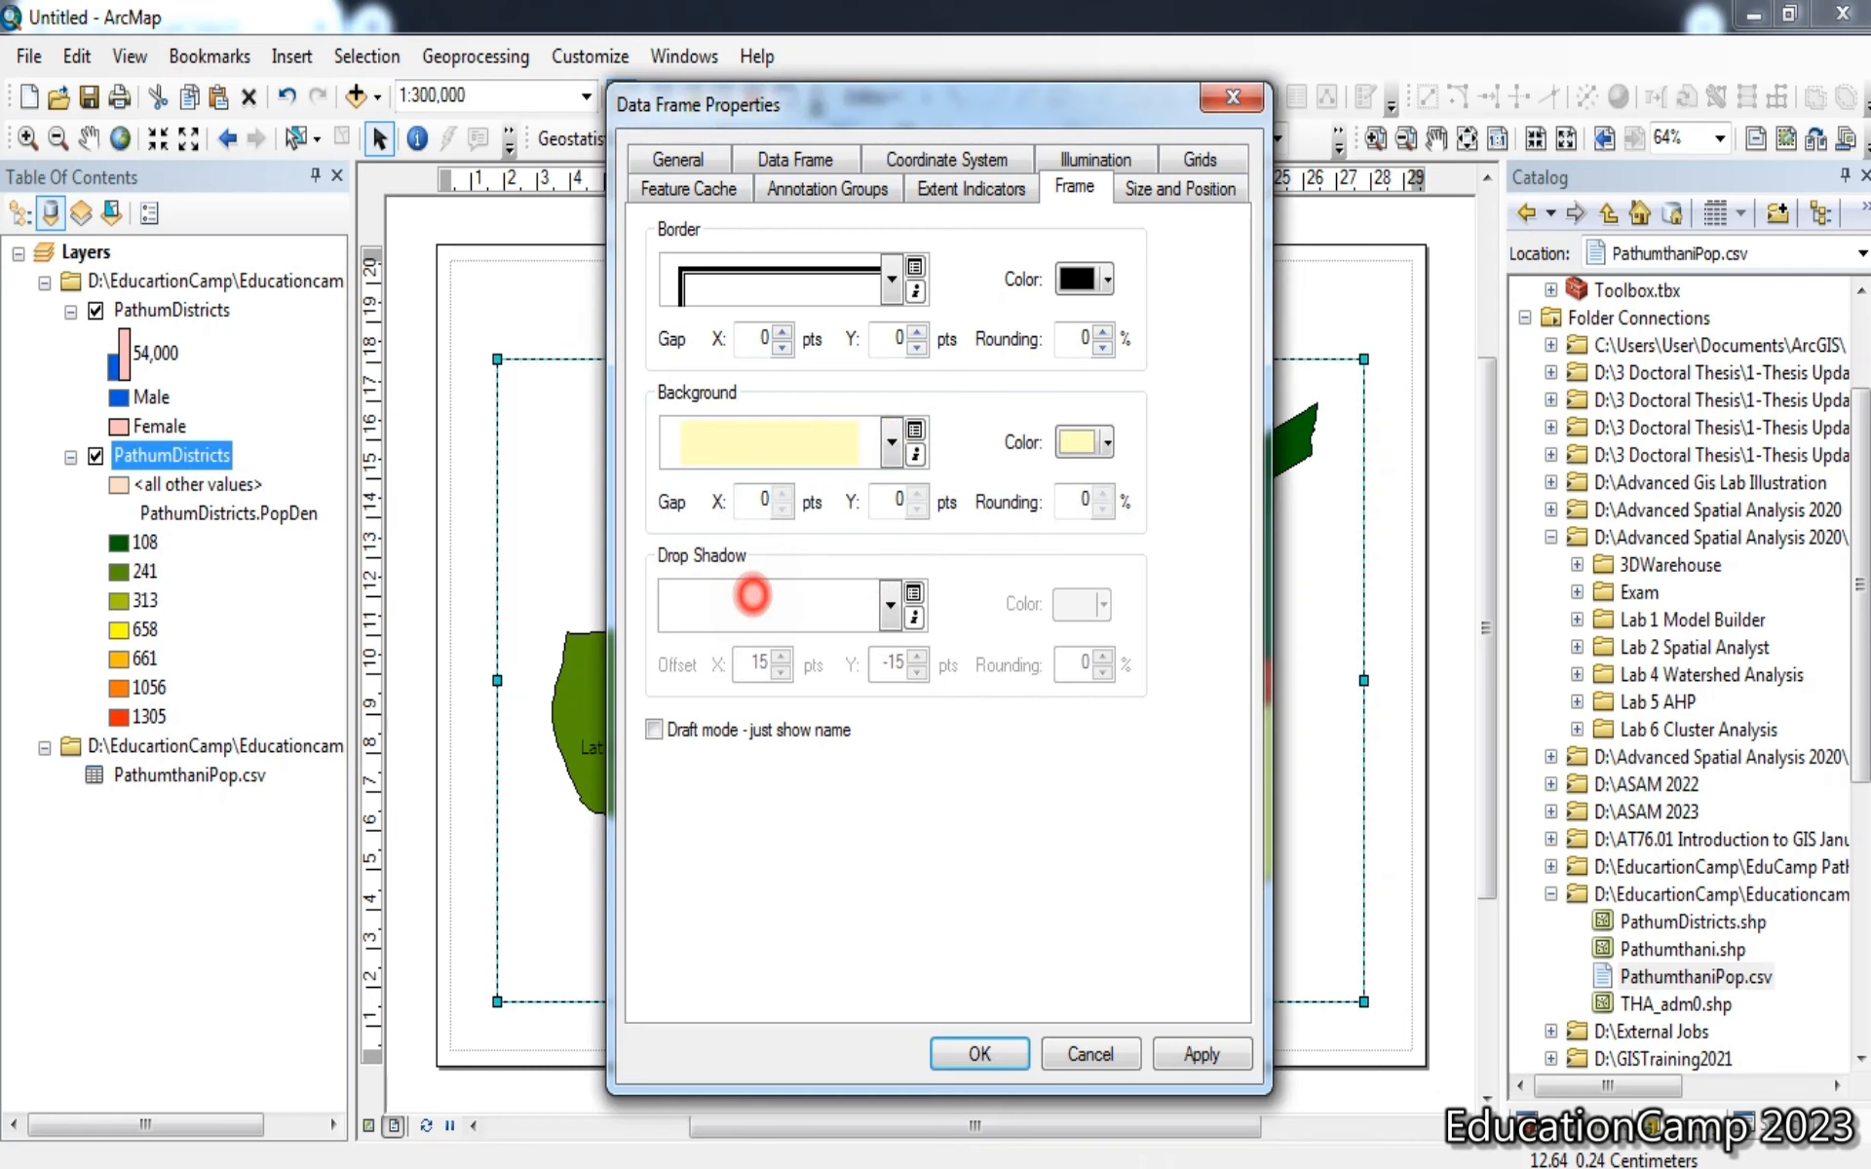
left_click(1199, 1052)
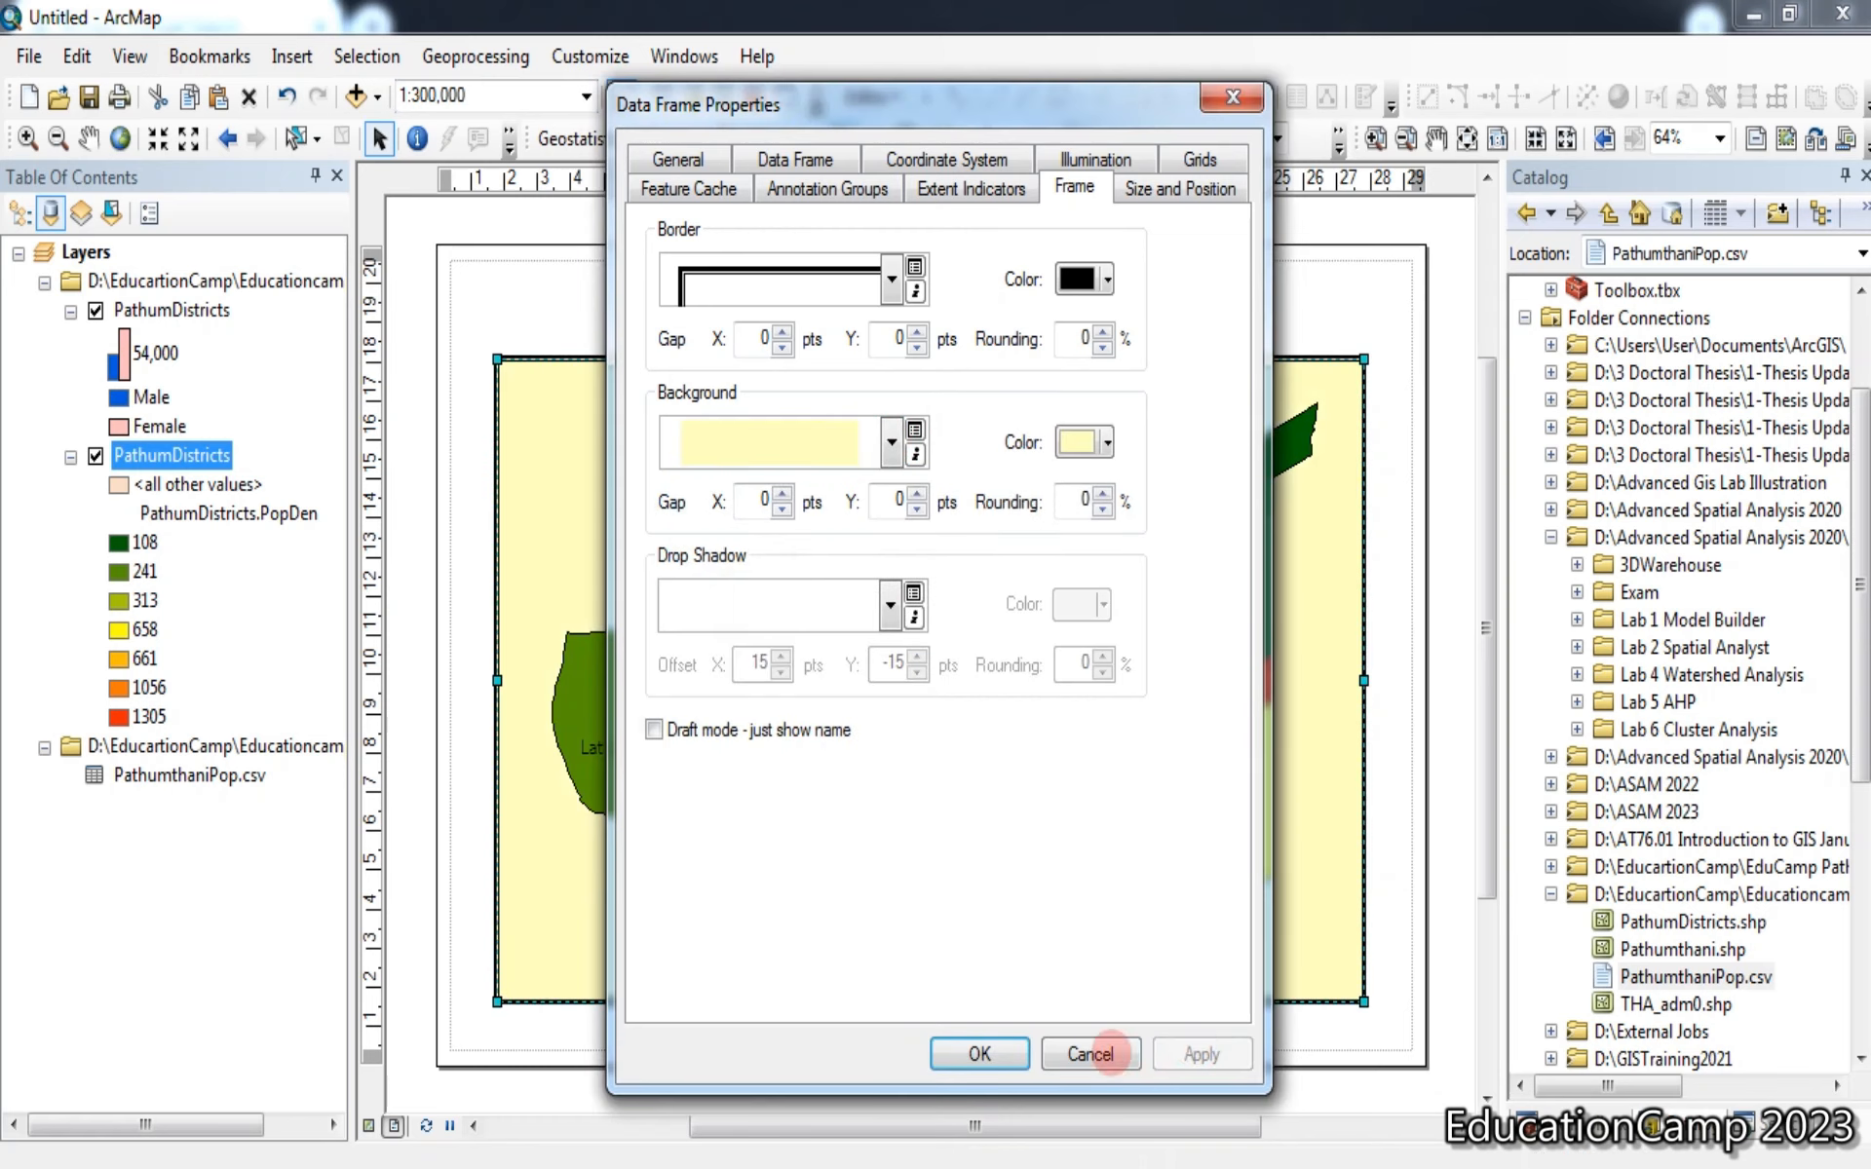
left_click(980, 1053)
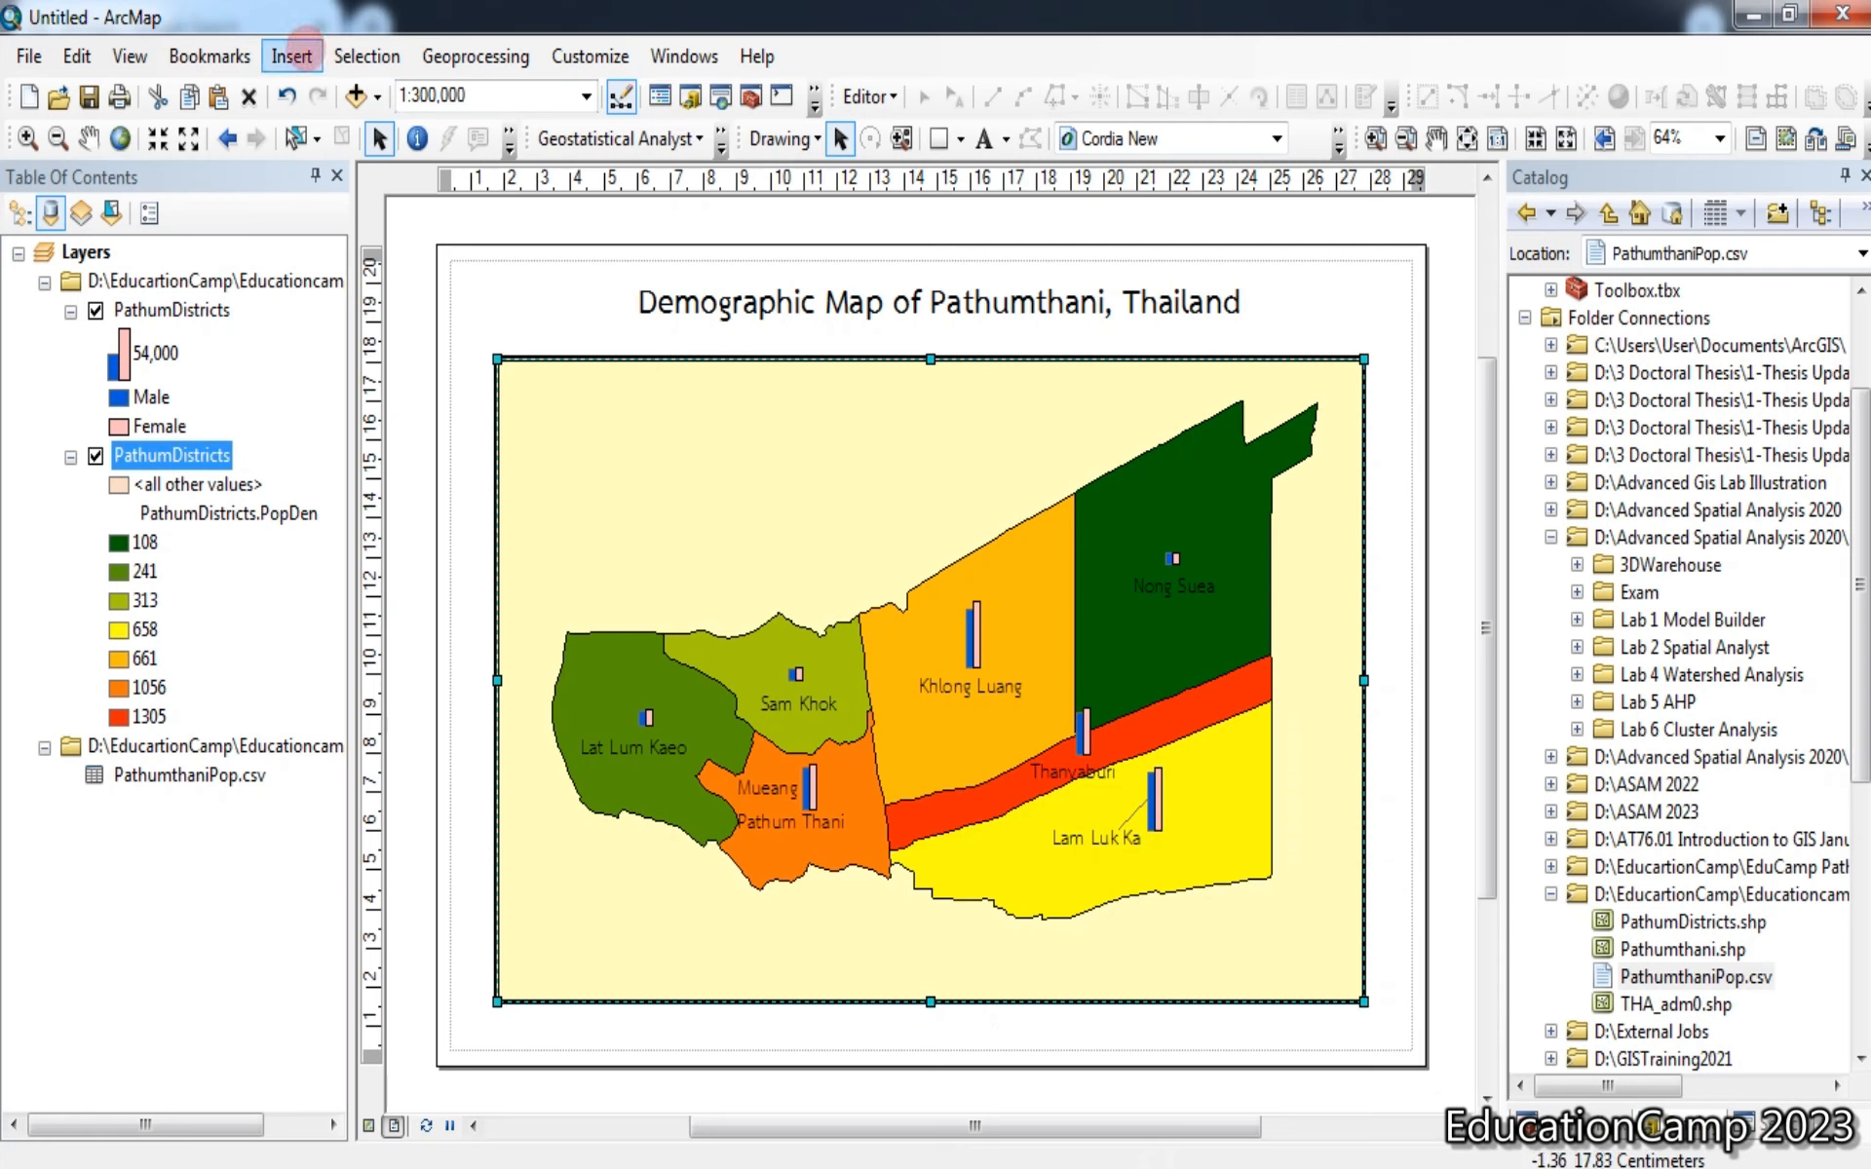
Insert a new text element and place it in the lower-right corner of the data frame
left_click(302, 53)
left_click(329, 163)
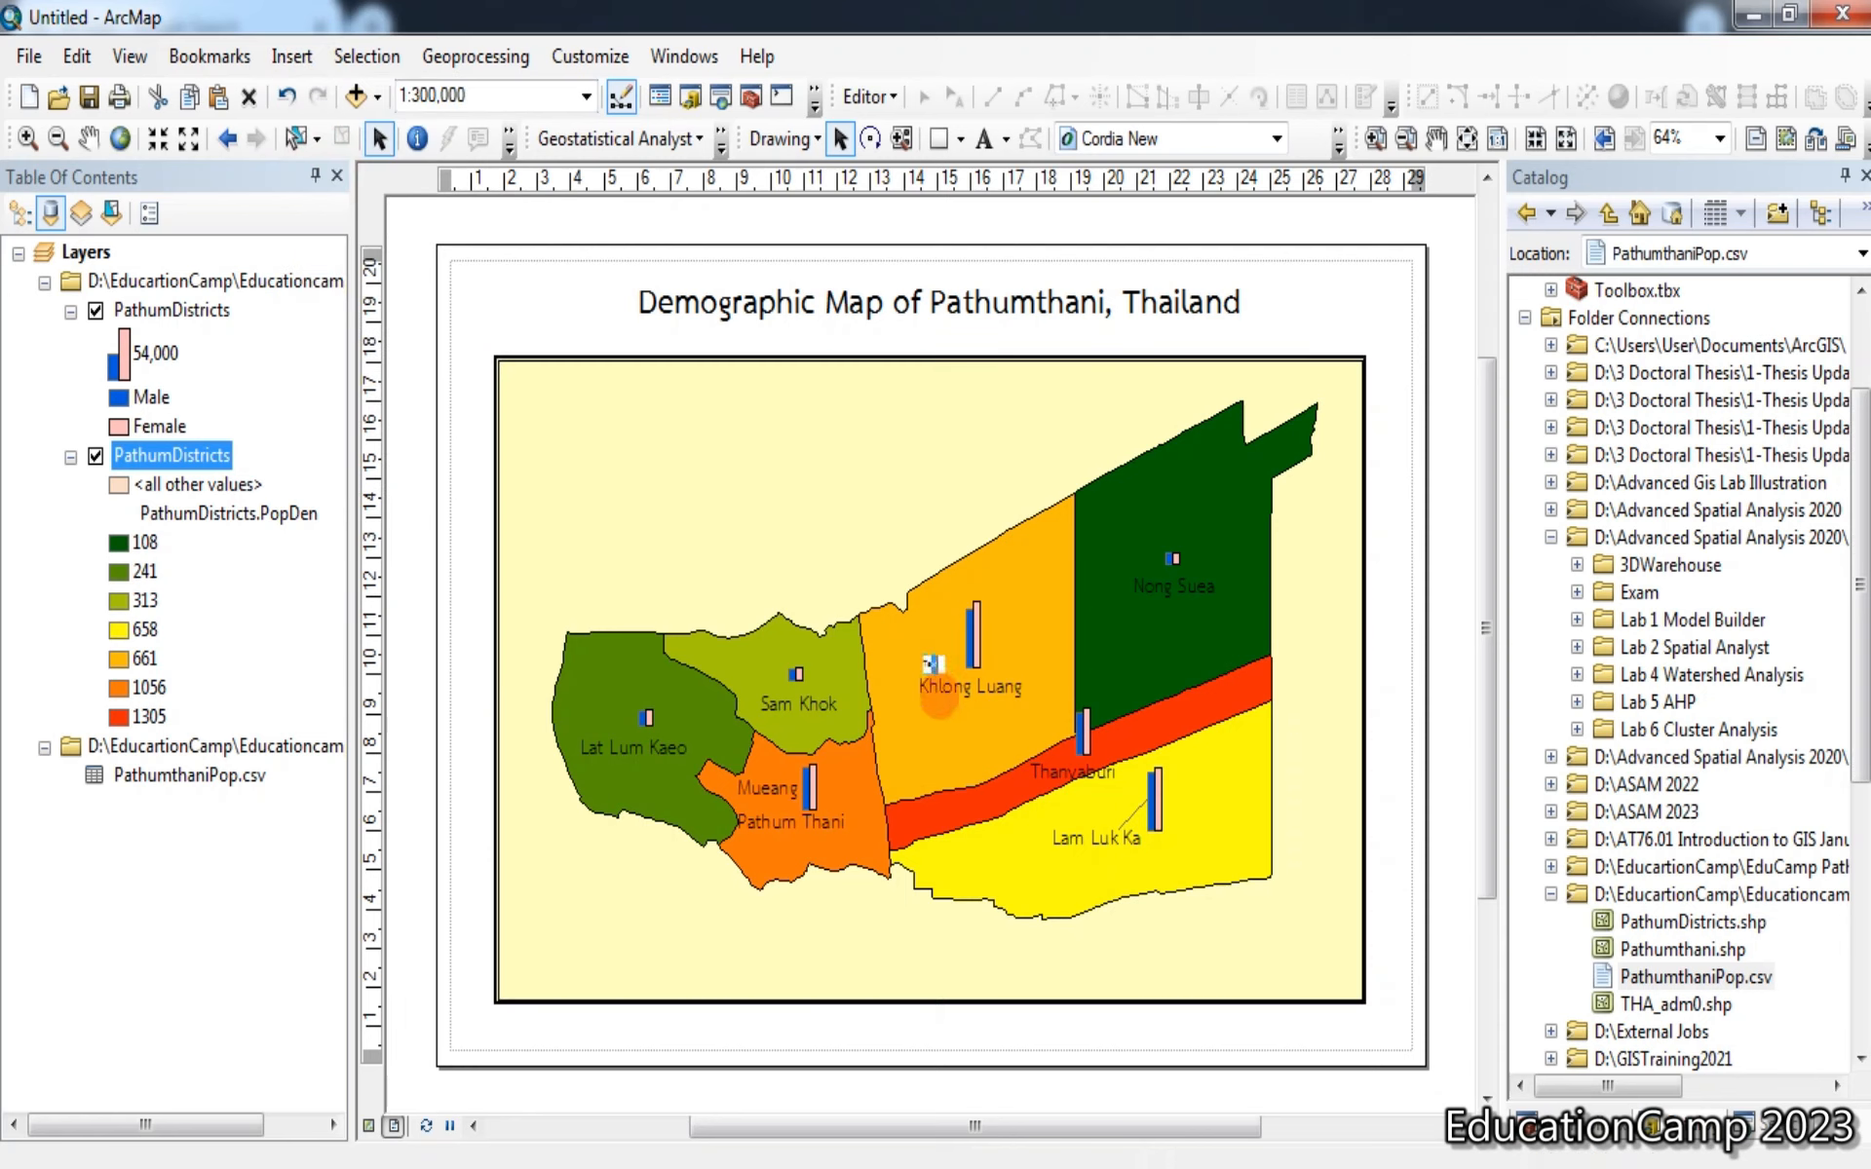
left_click_drag(931, 662, 1291, 954)
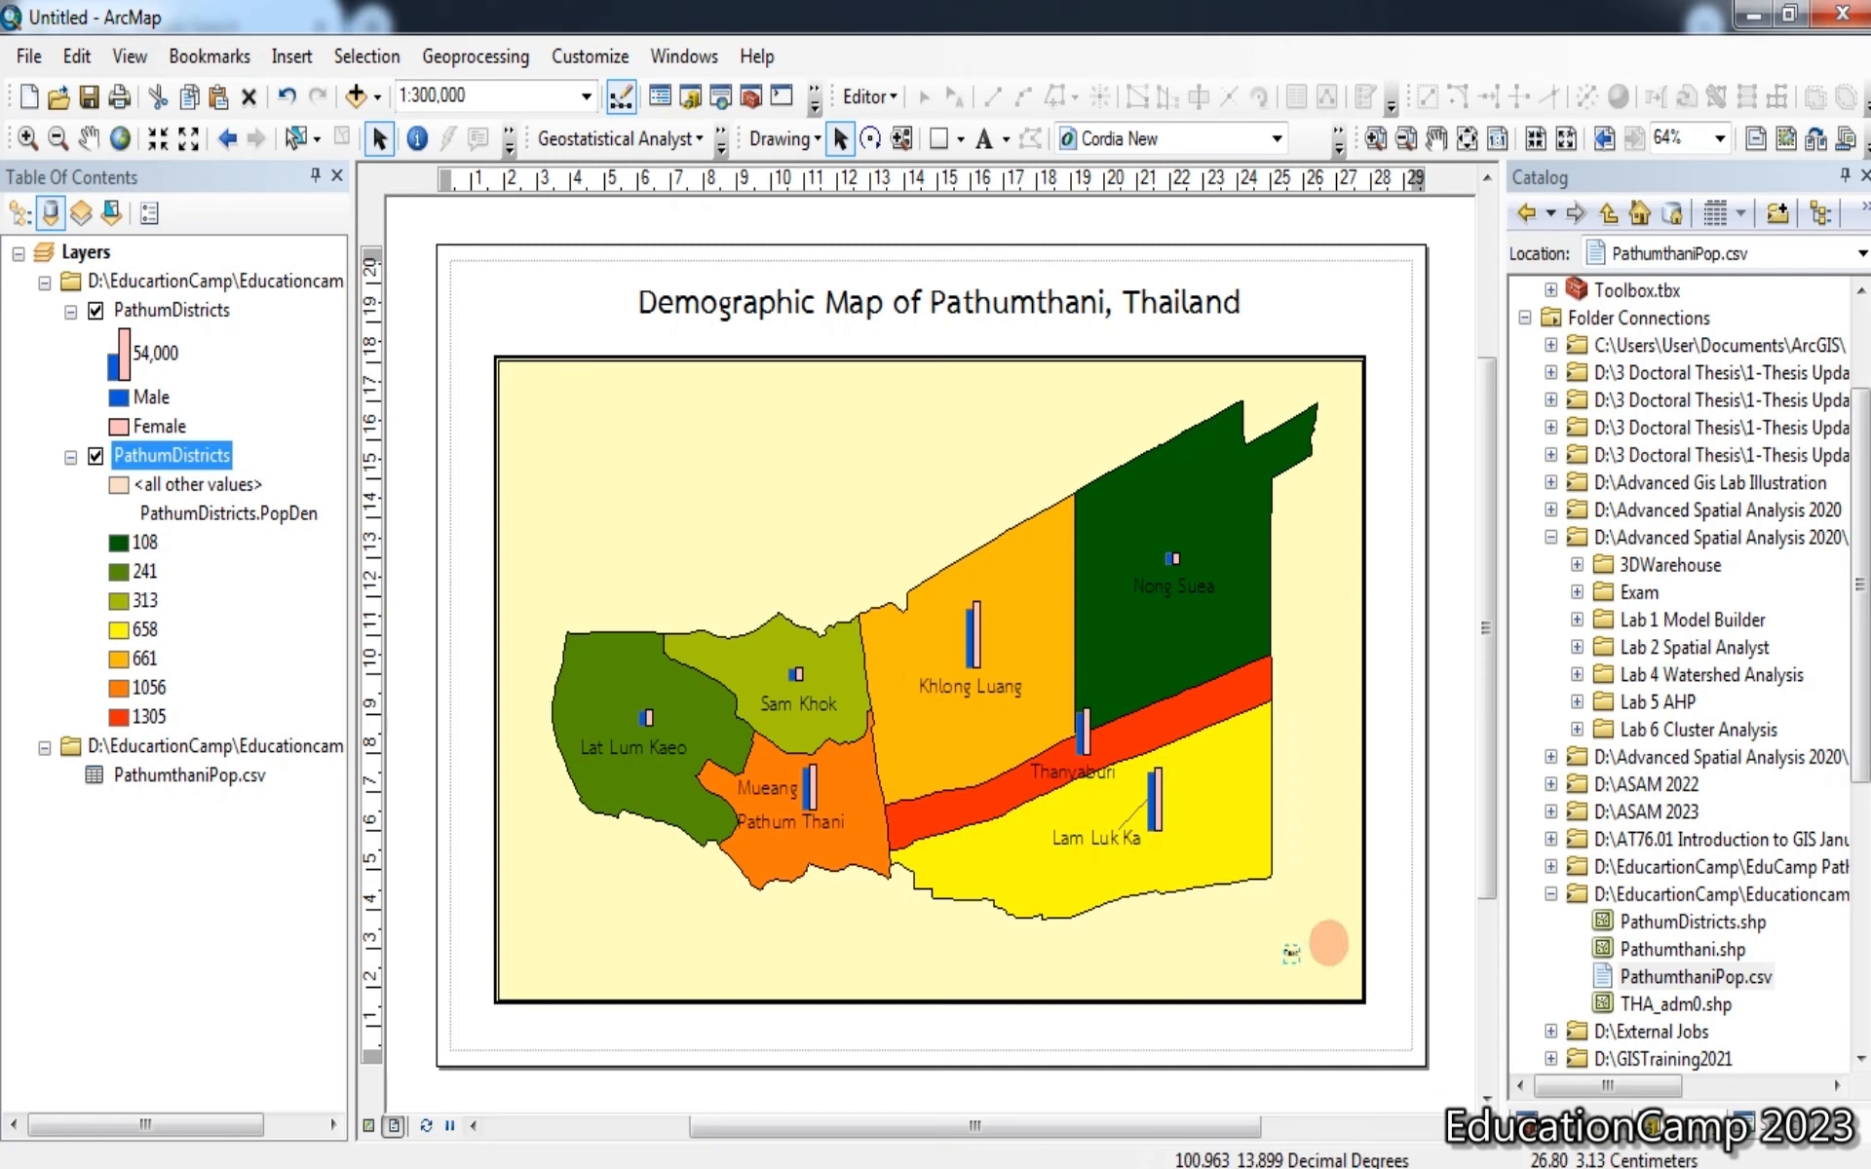
Replace the new element's text with the author's name, "Asian Institute of Technology" and "18 July 2023" on three right-aligned lines
double_click(1291, 954)
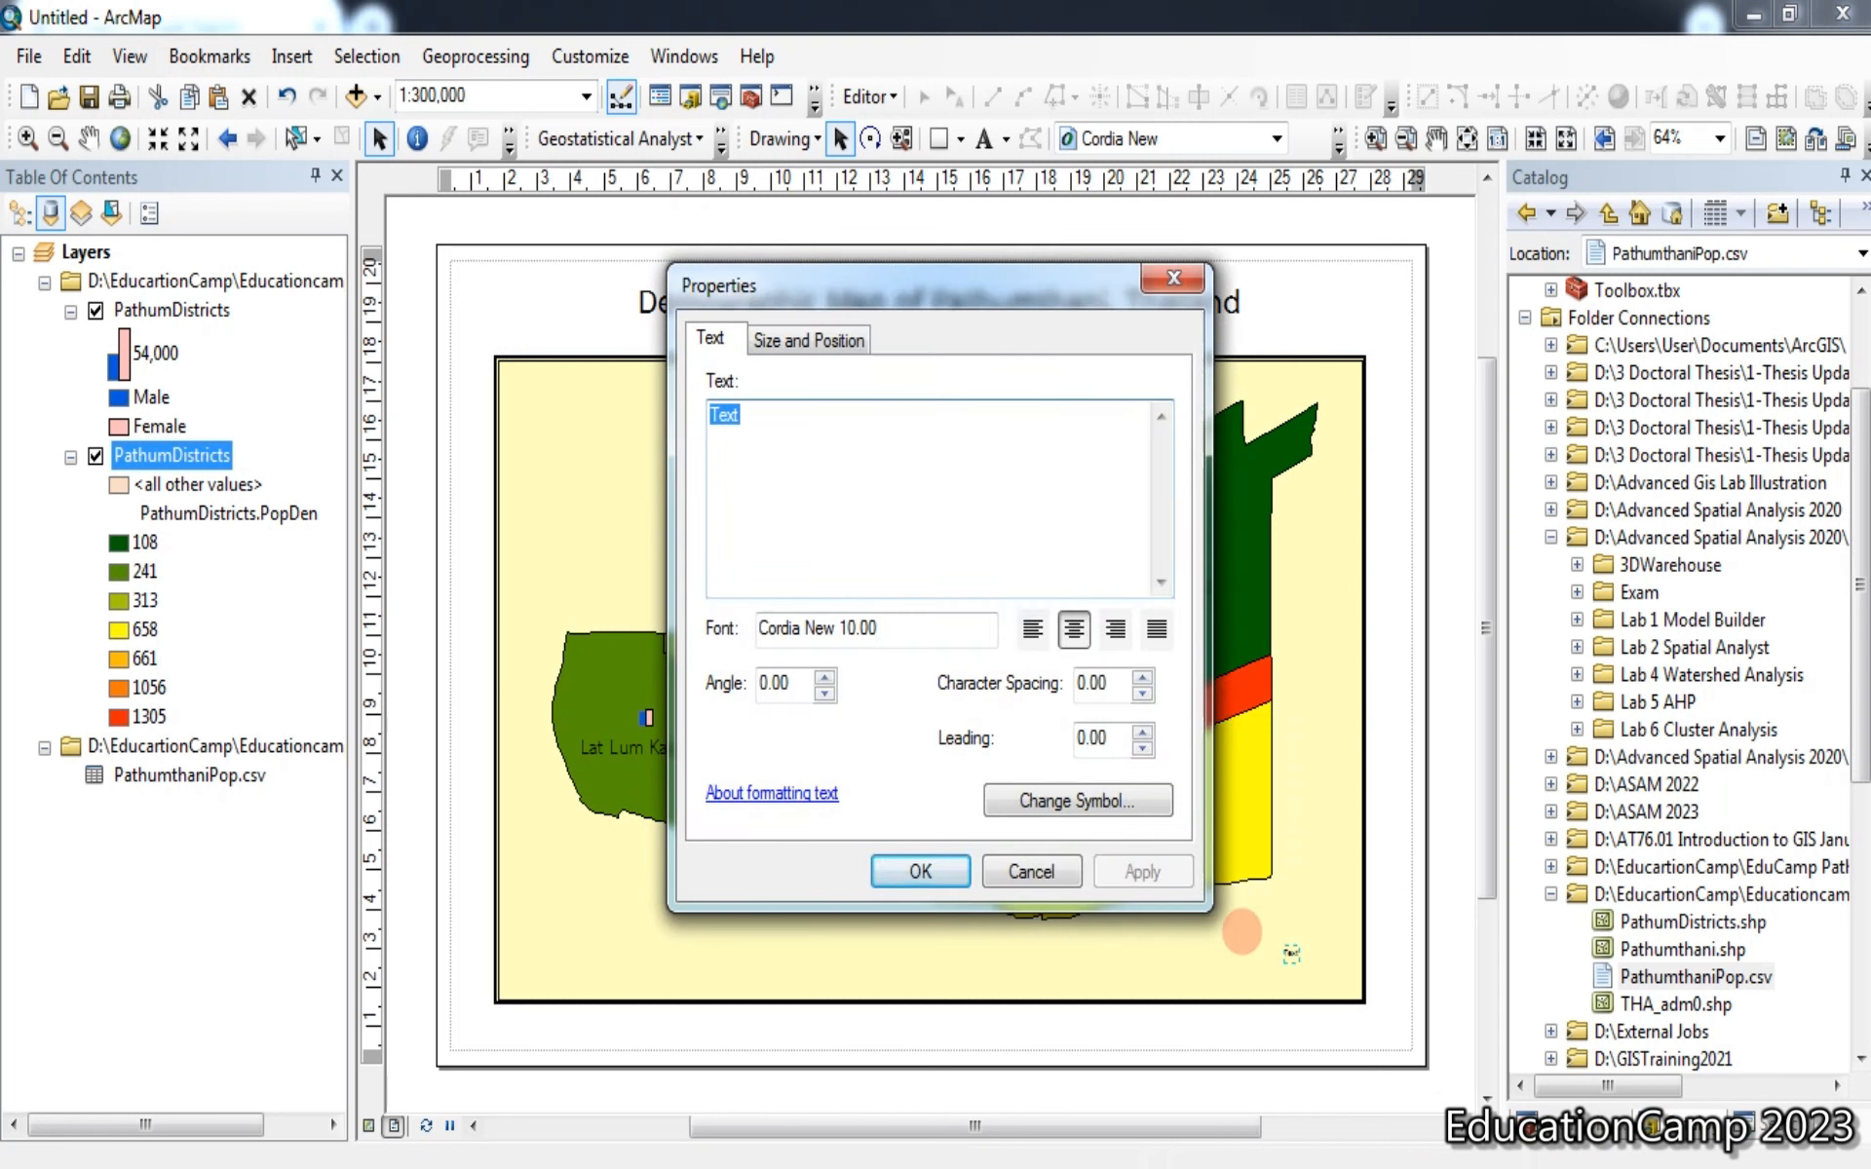
type("Cr")
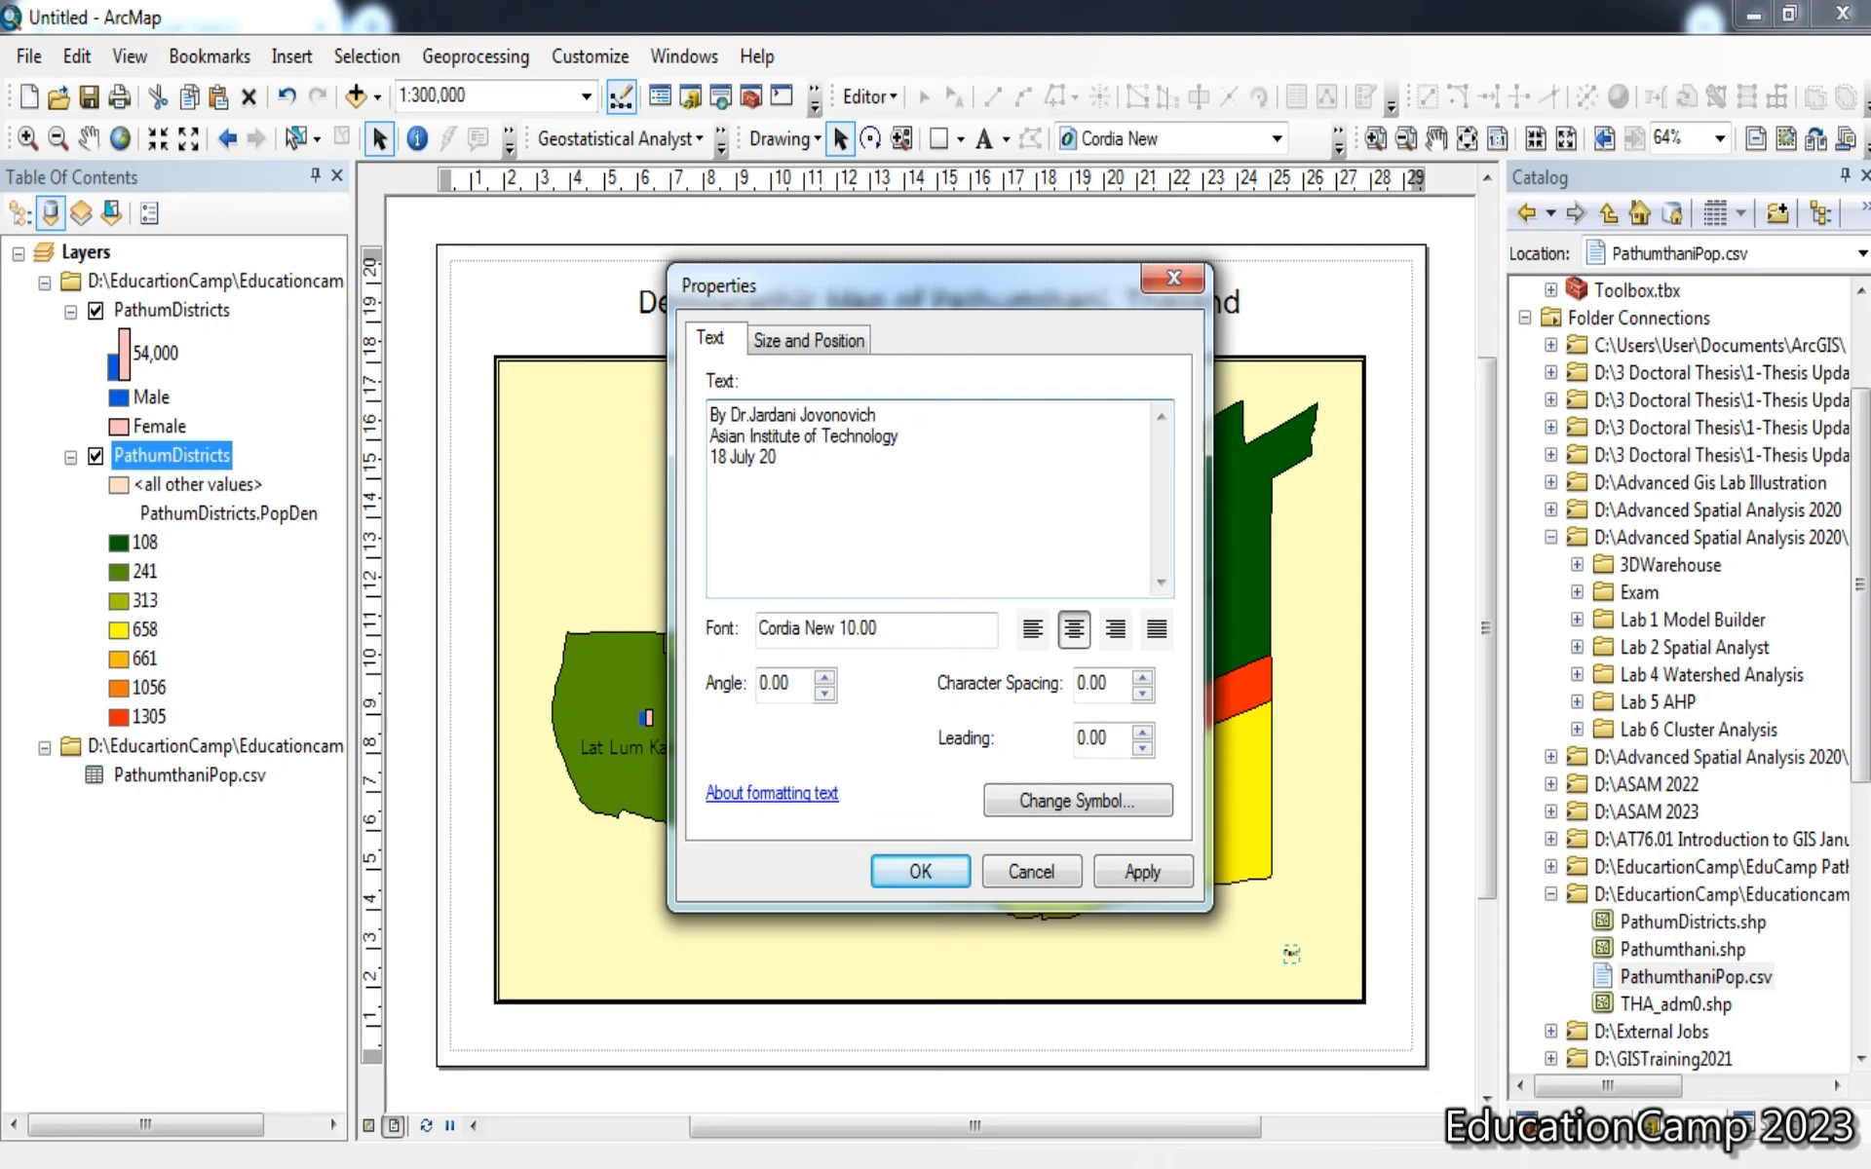
left_click(1115, 629)
left_click(1142, 871)
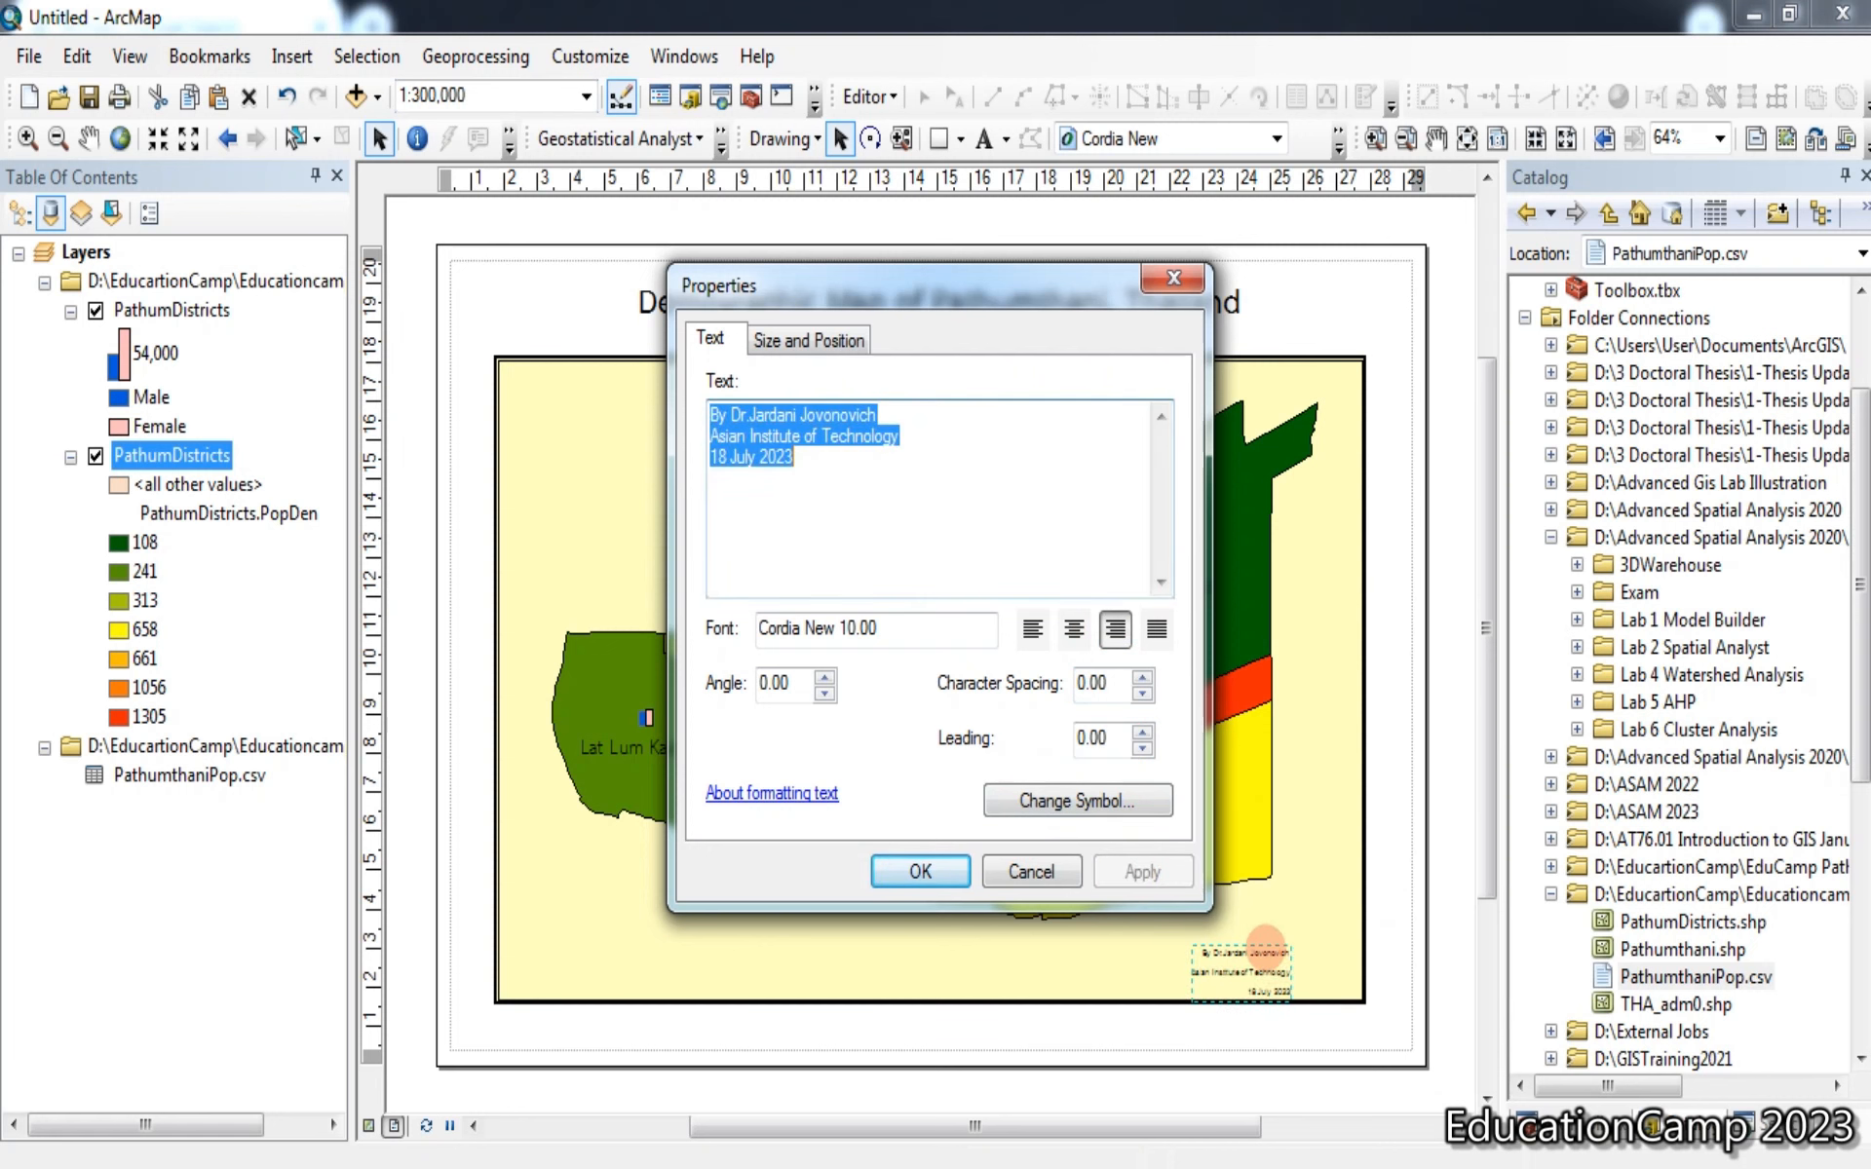
Set the author credit text's font to TH SarabunPSK at size 12 and apply it
left_click_drag(1013, 292, 664, 332)
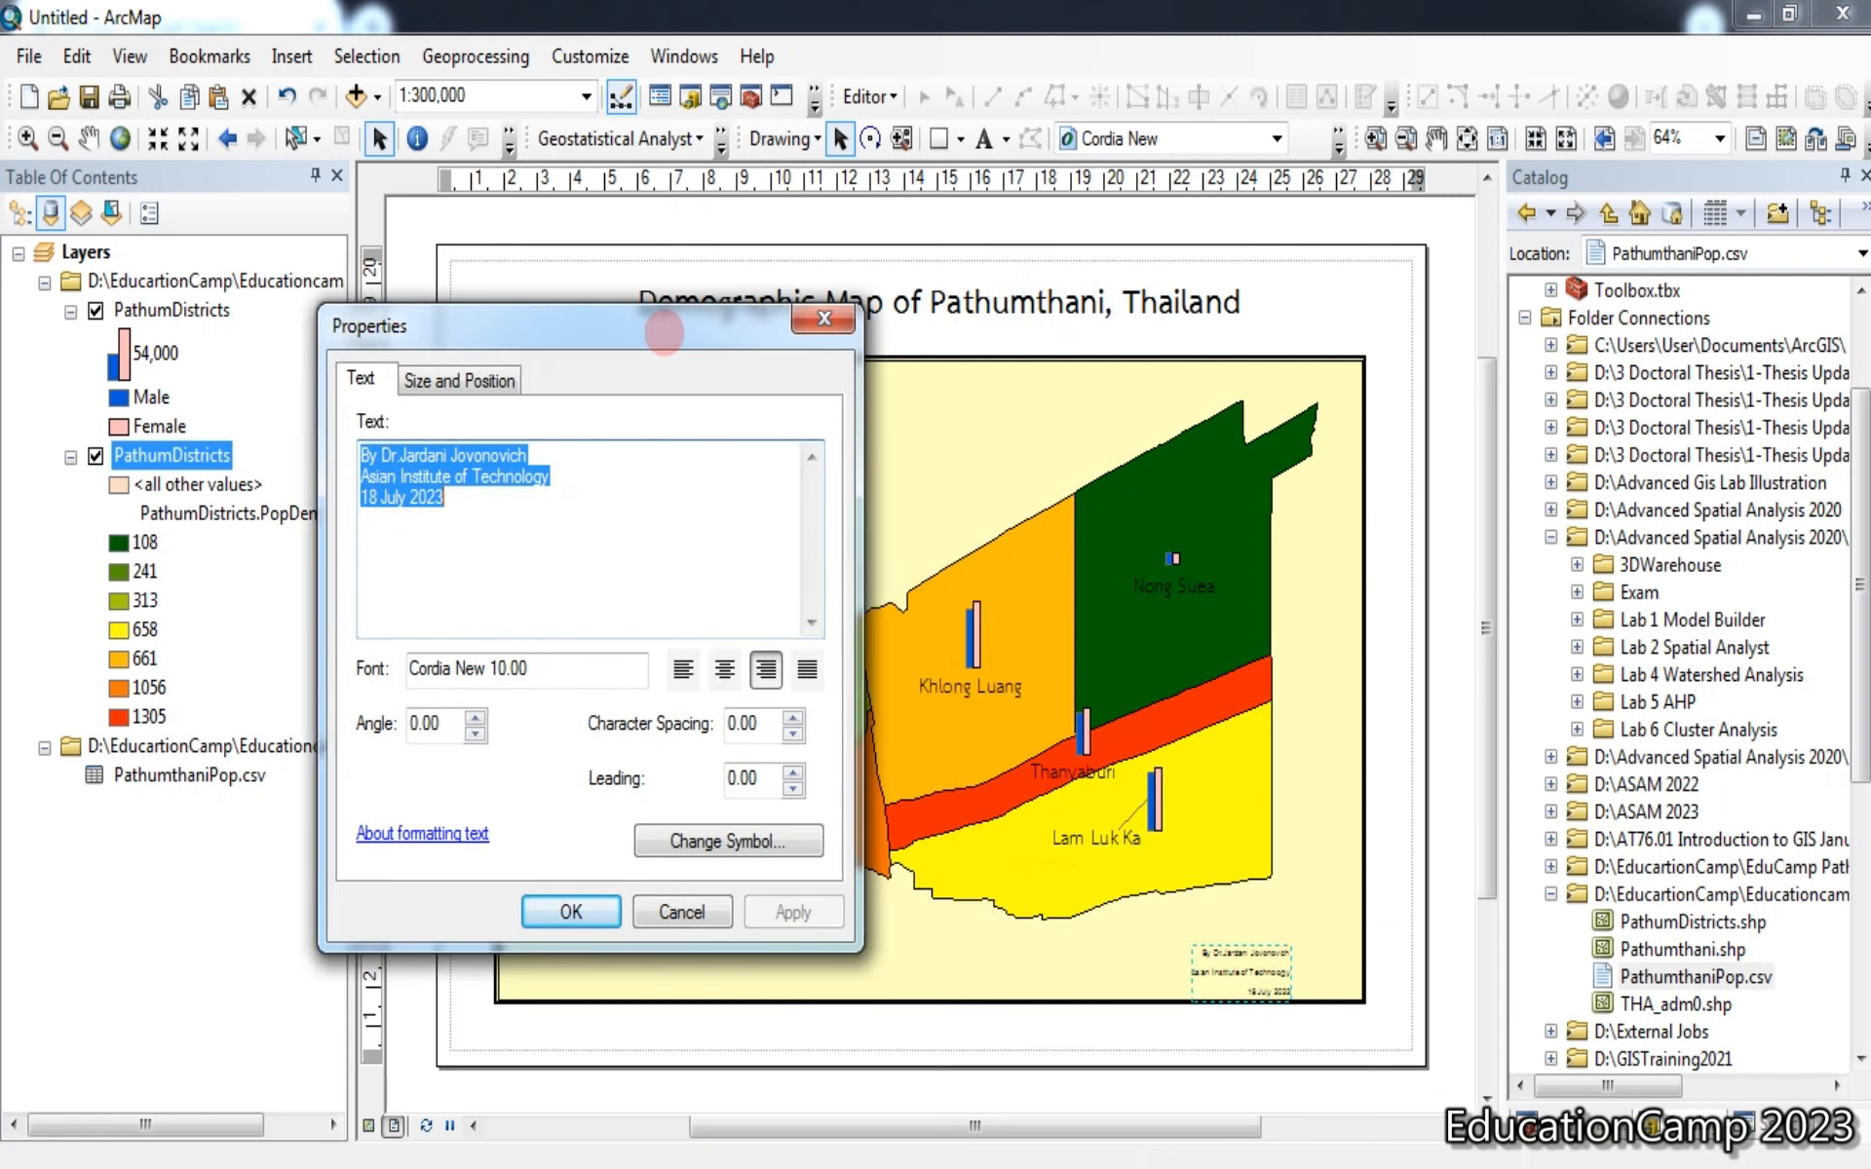
left_click(790, 828)
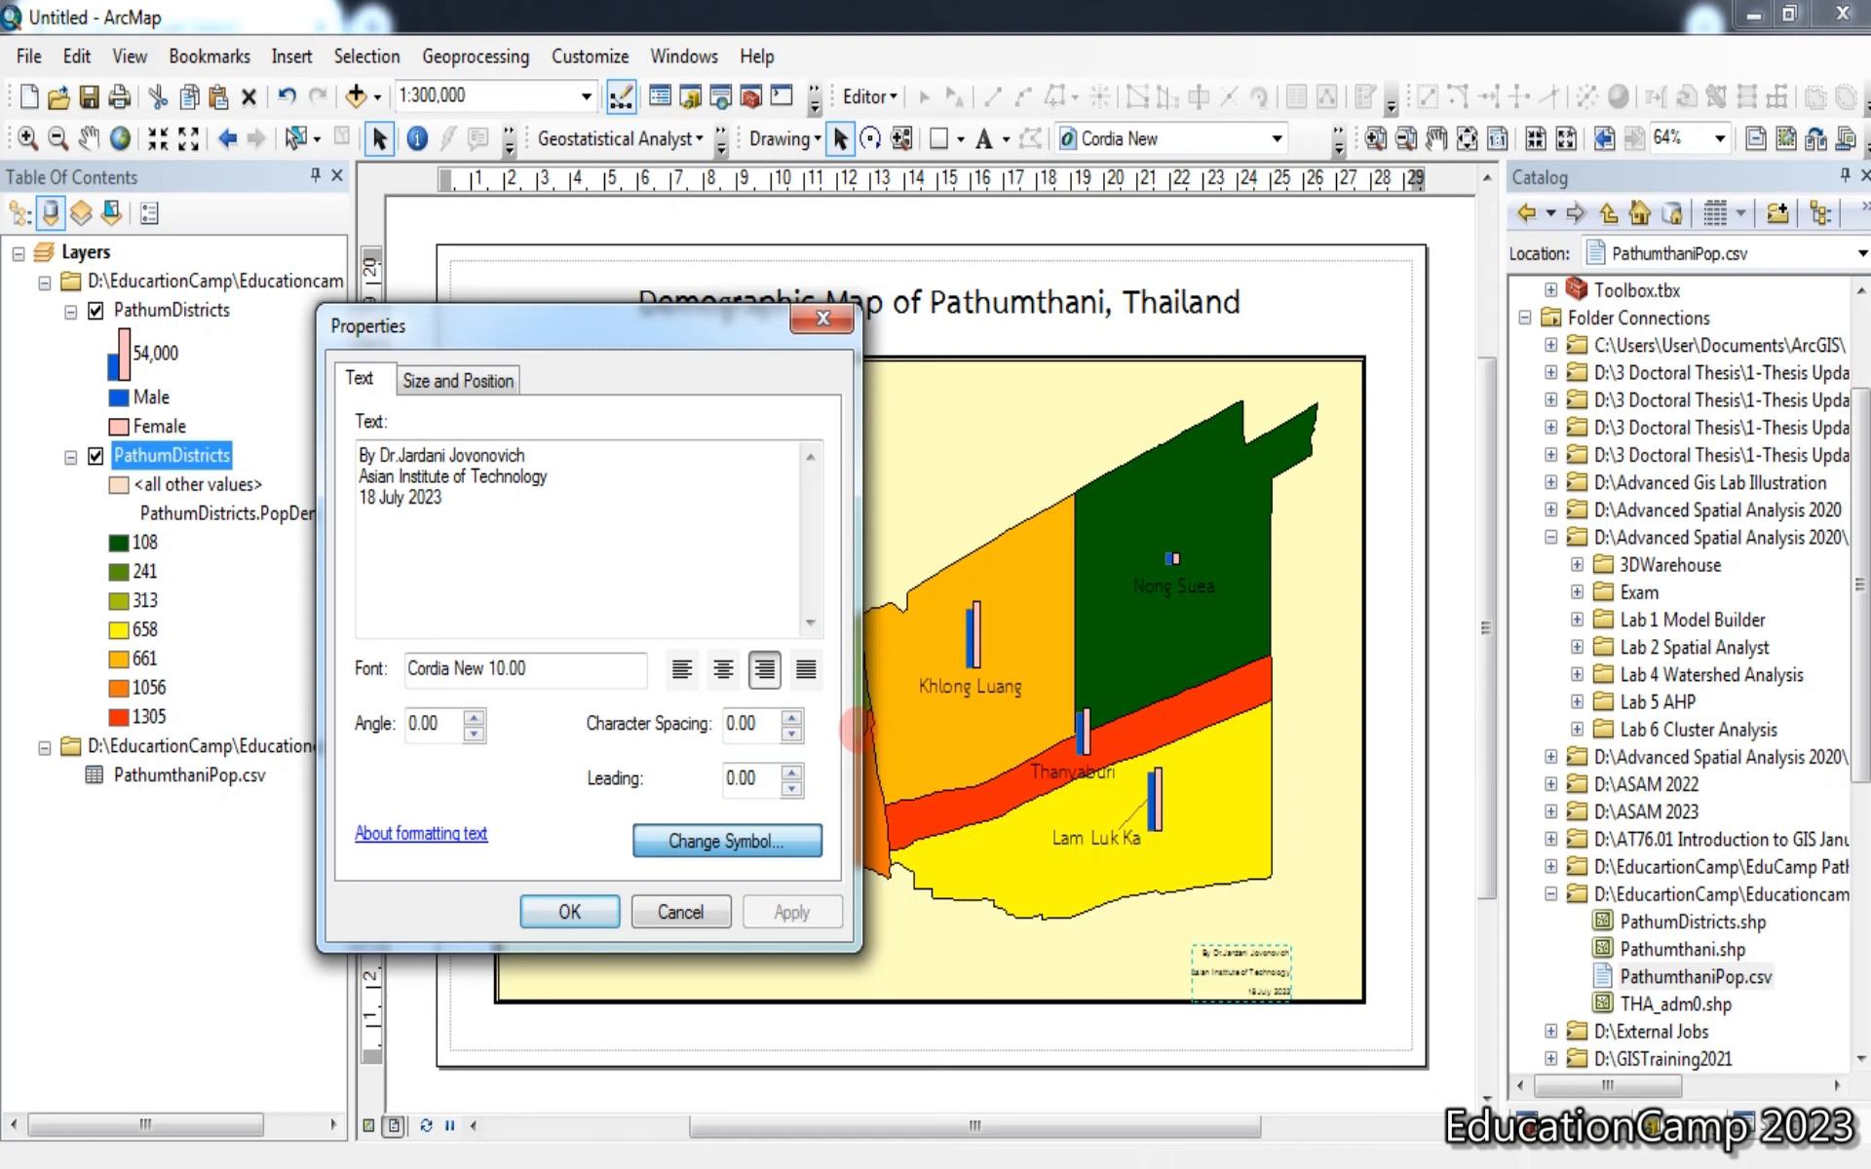
left_click(779, 833)
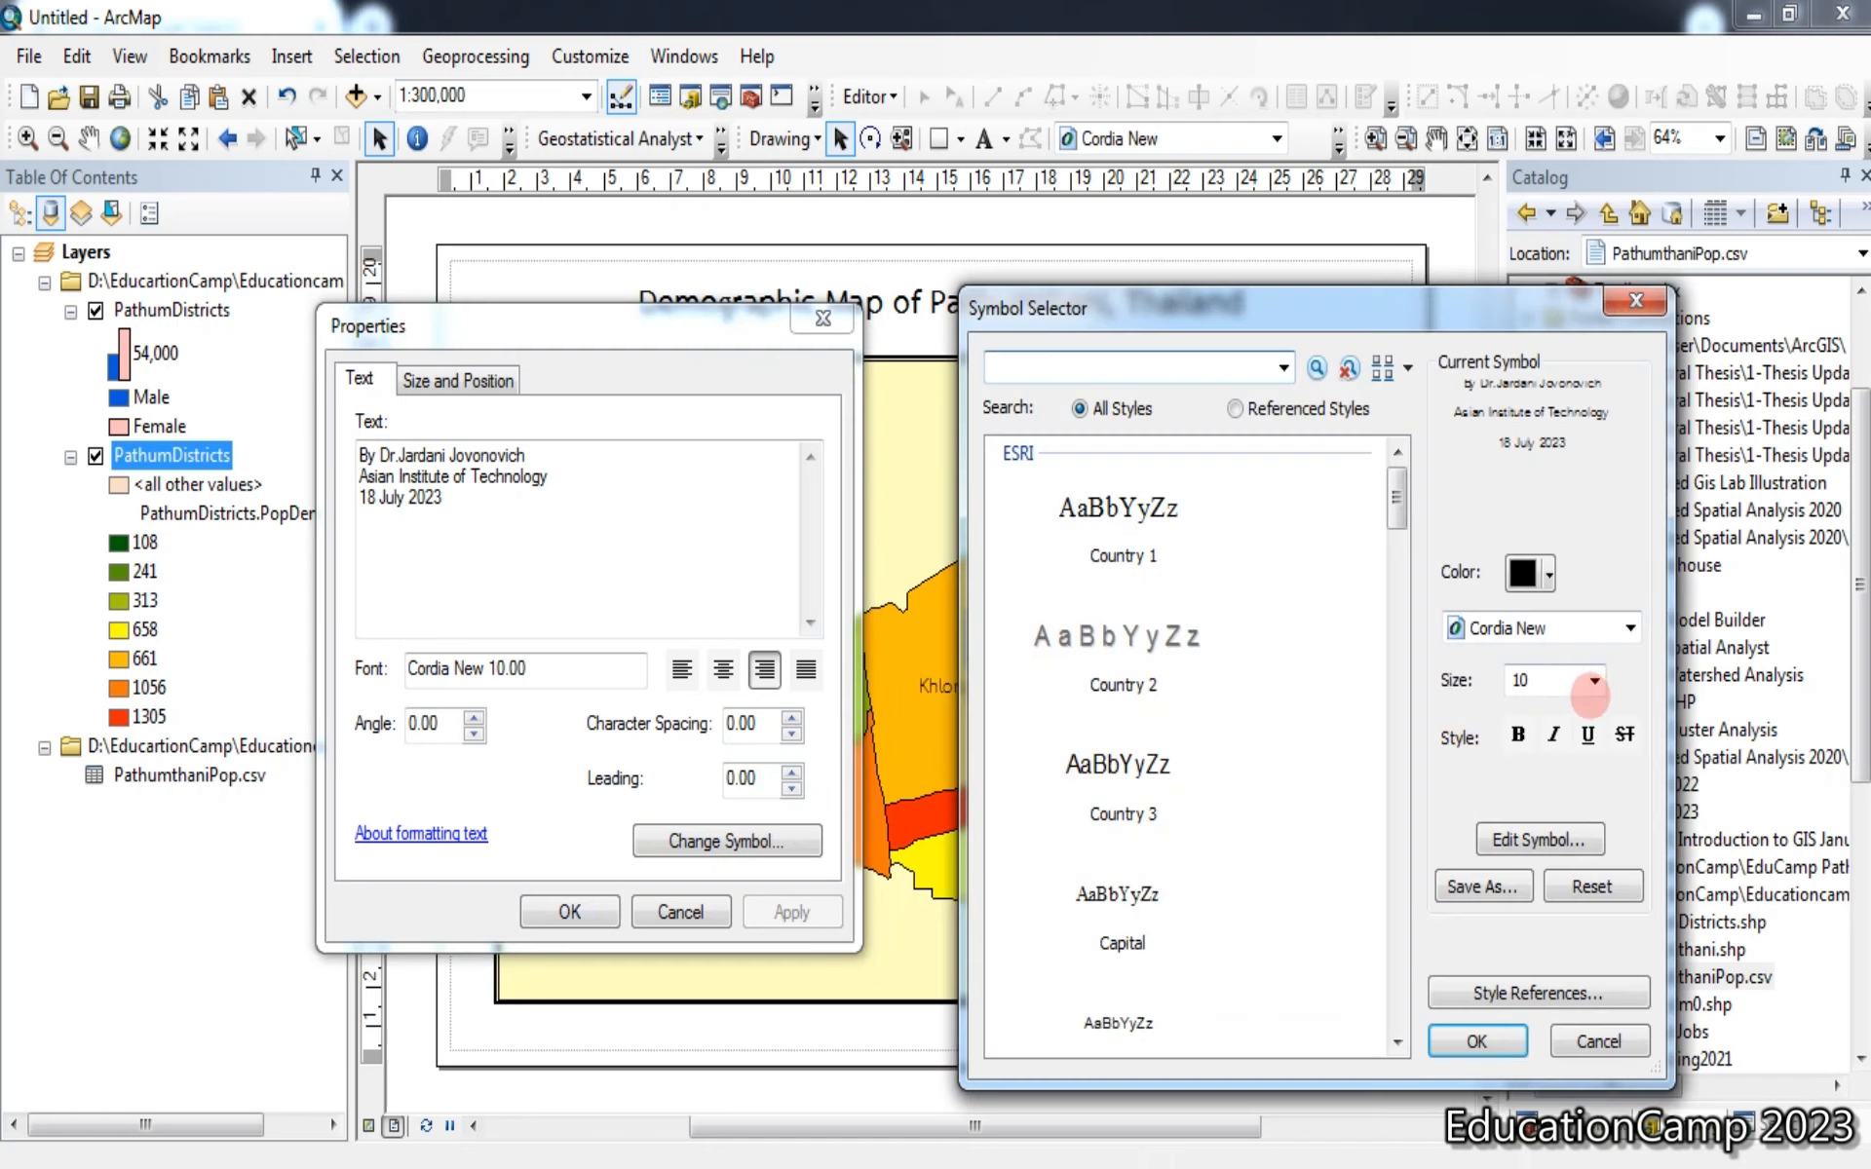
left_click(1628, 630)
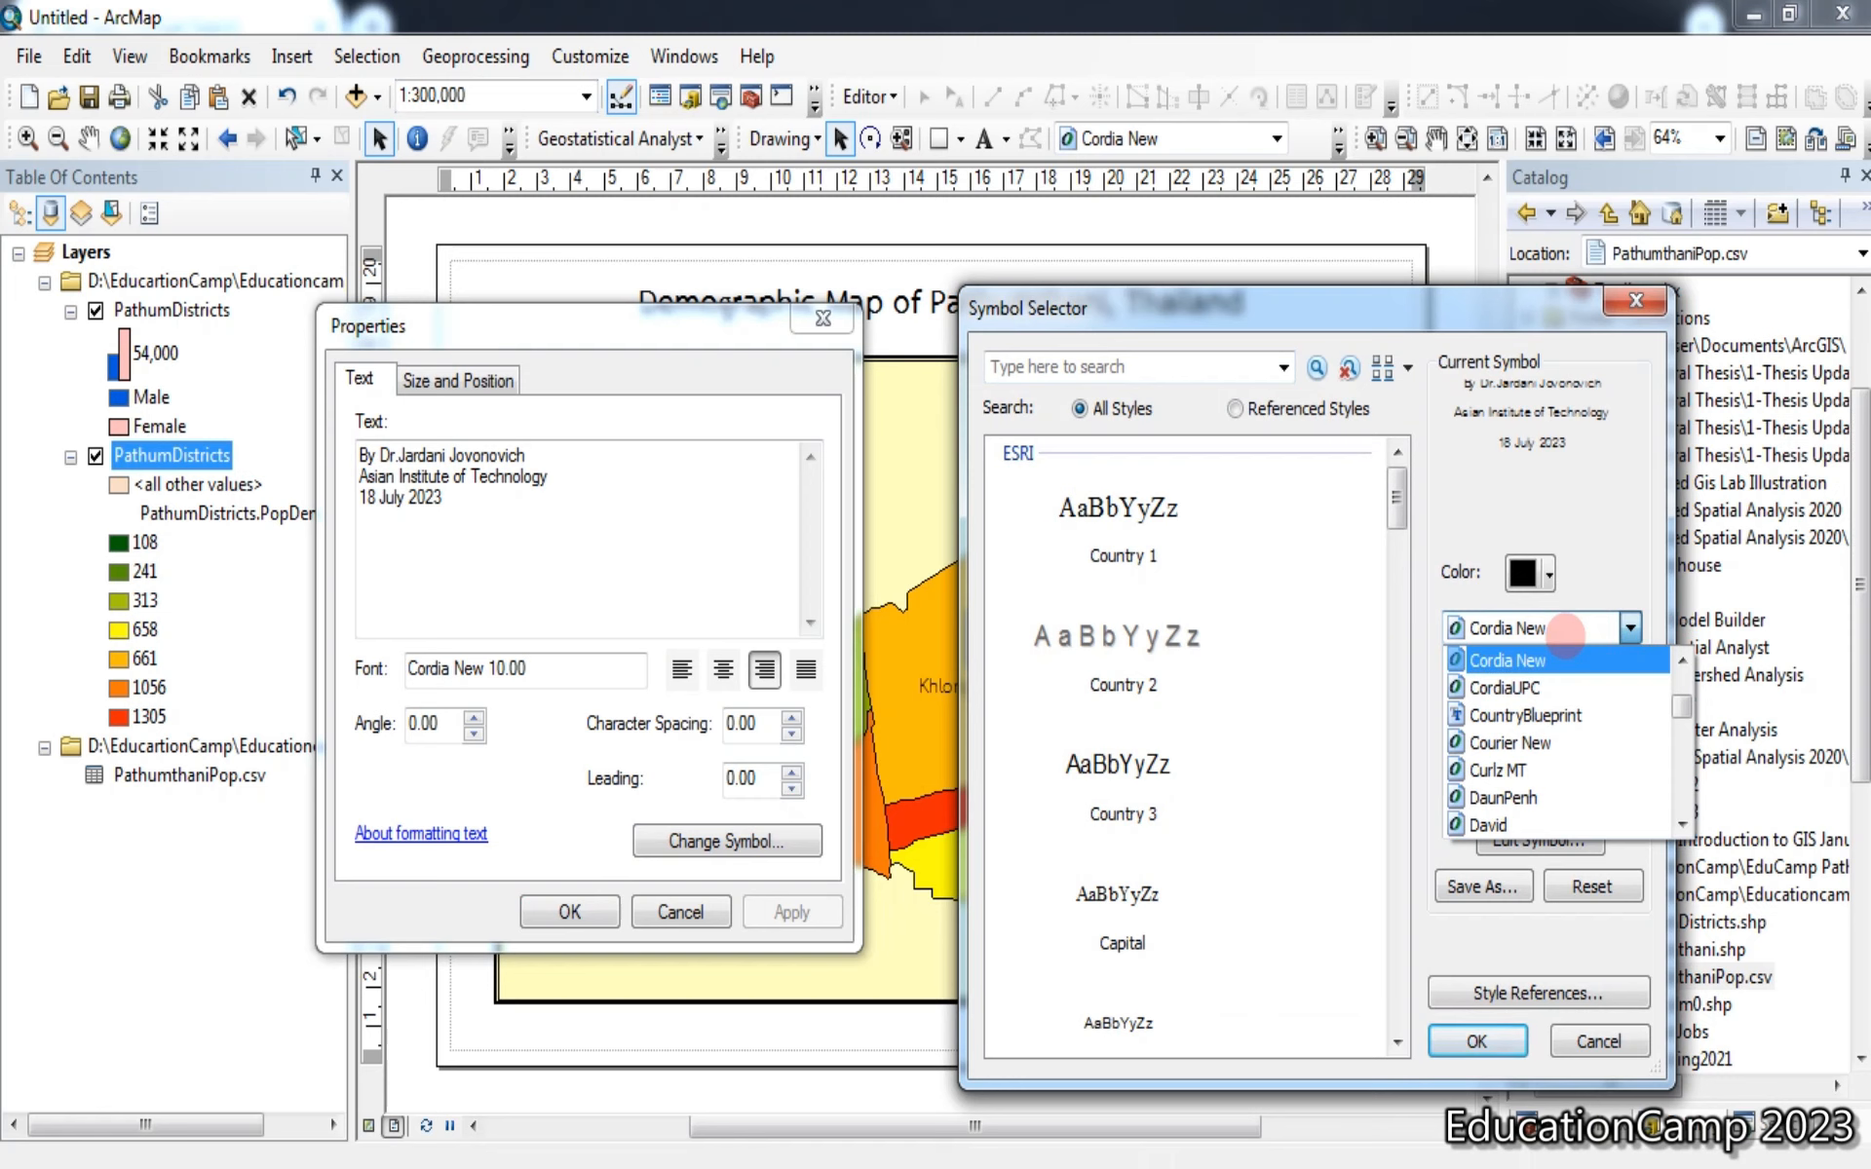
type("th")
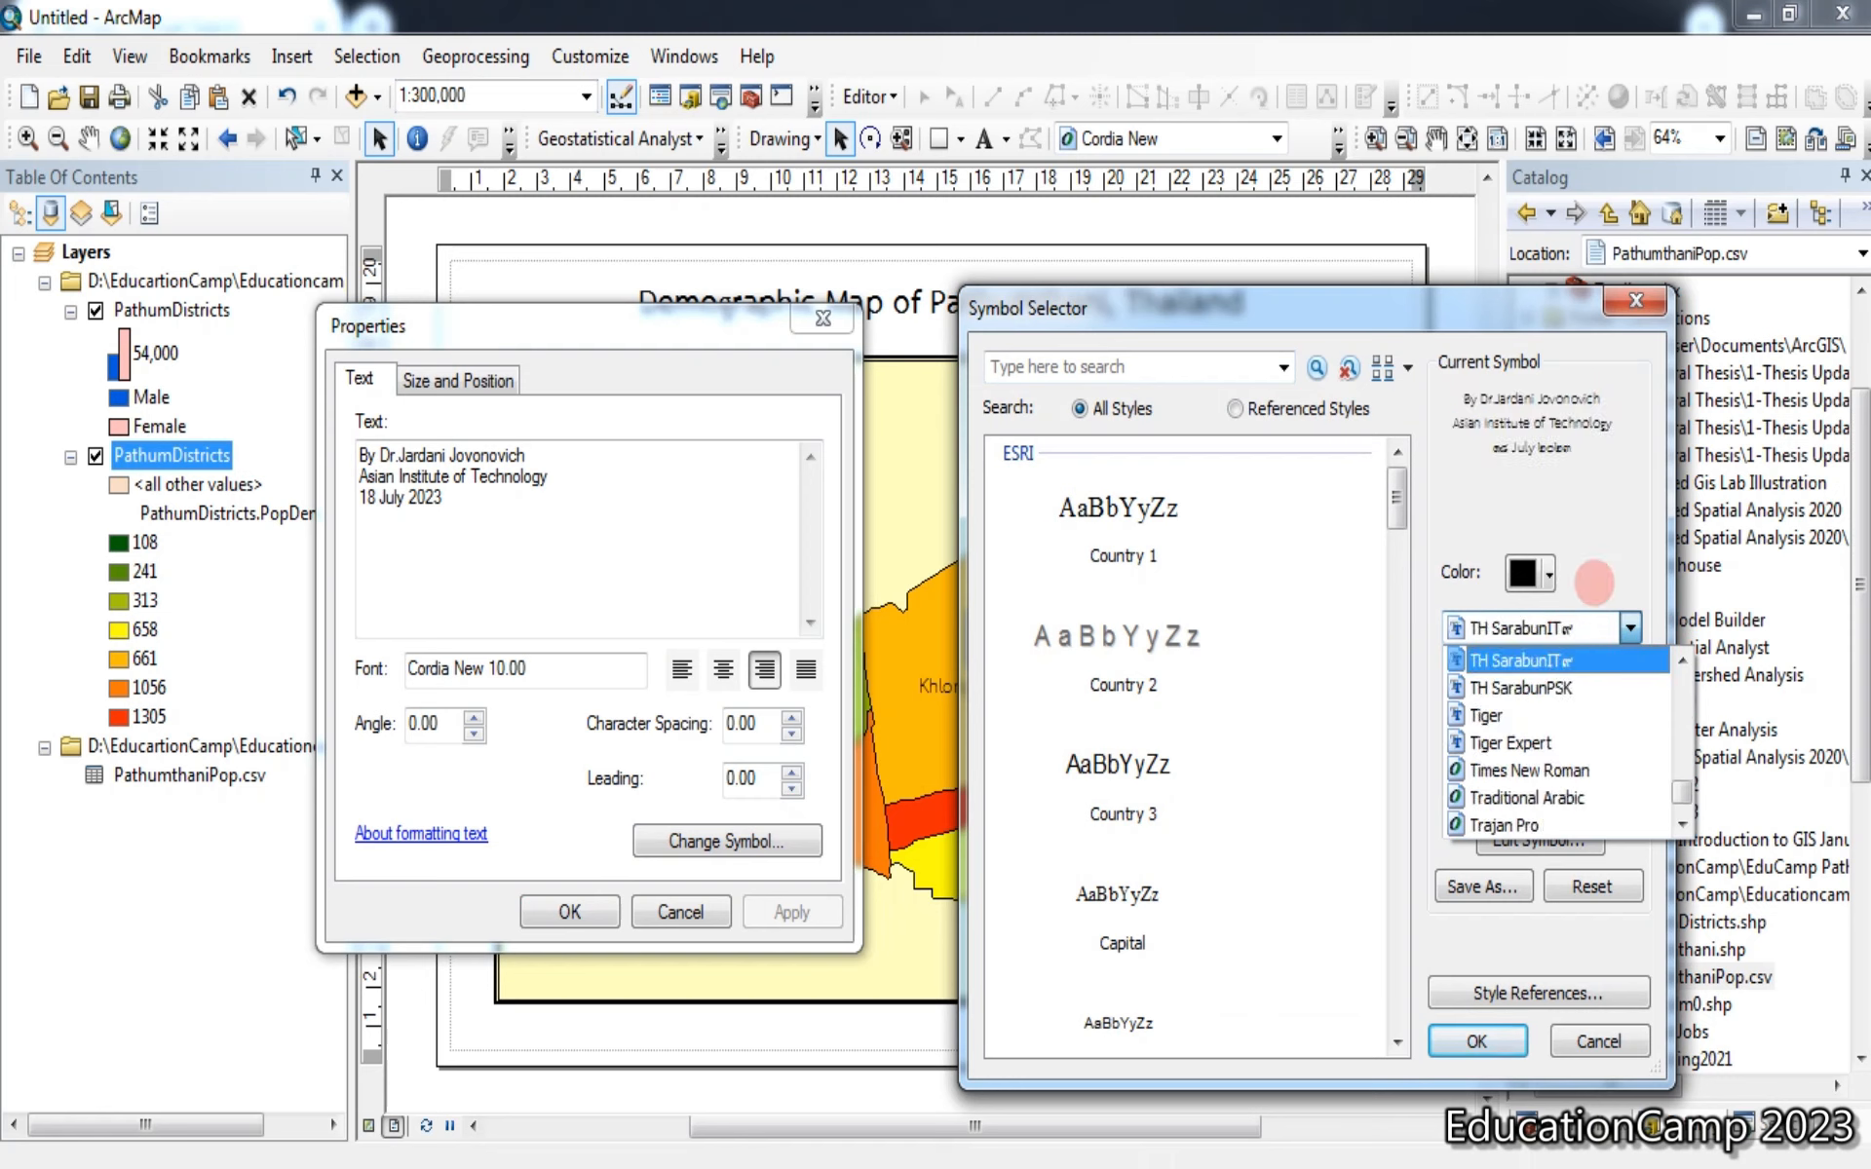
left_click(1506, 688)
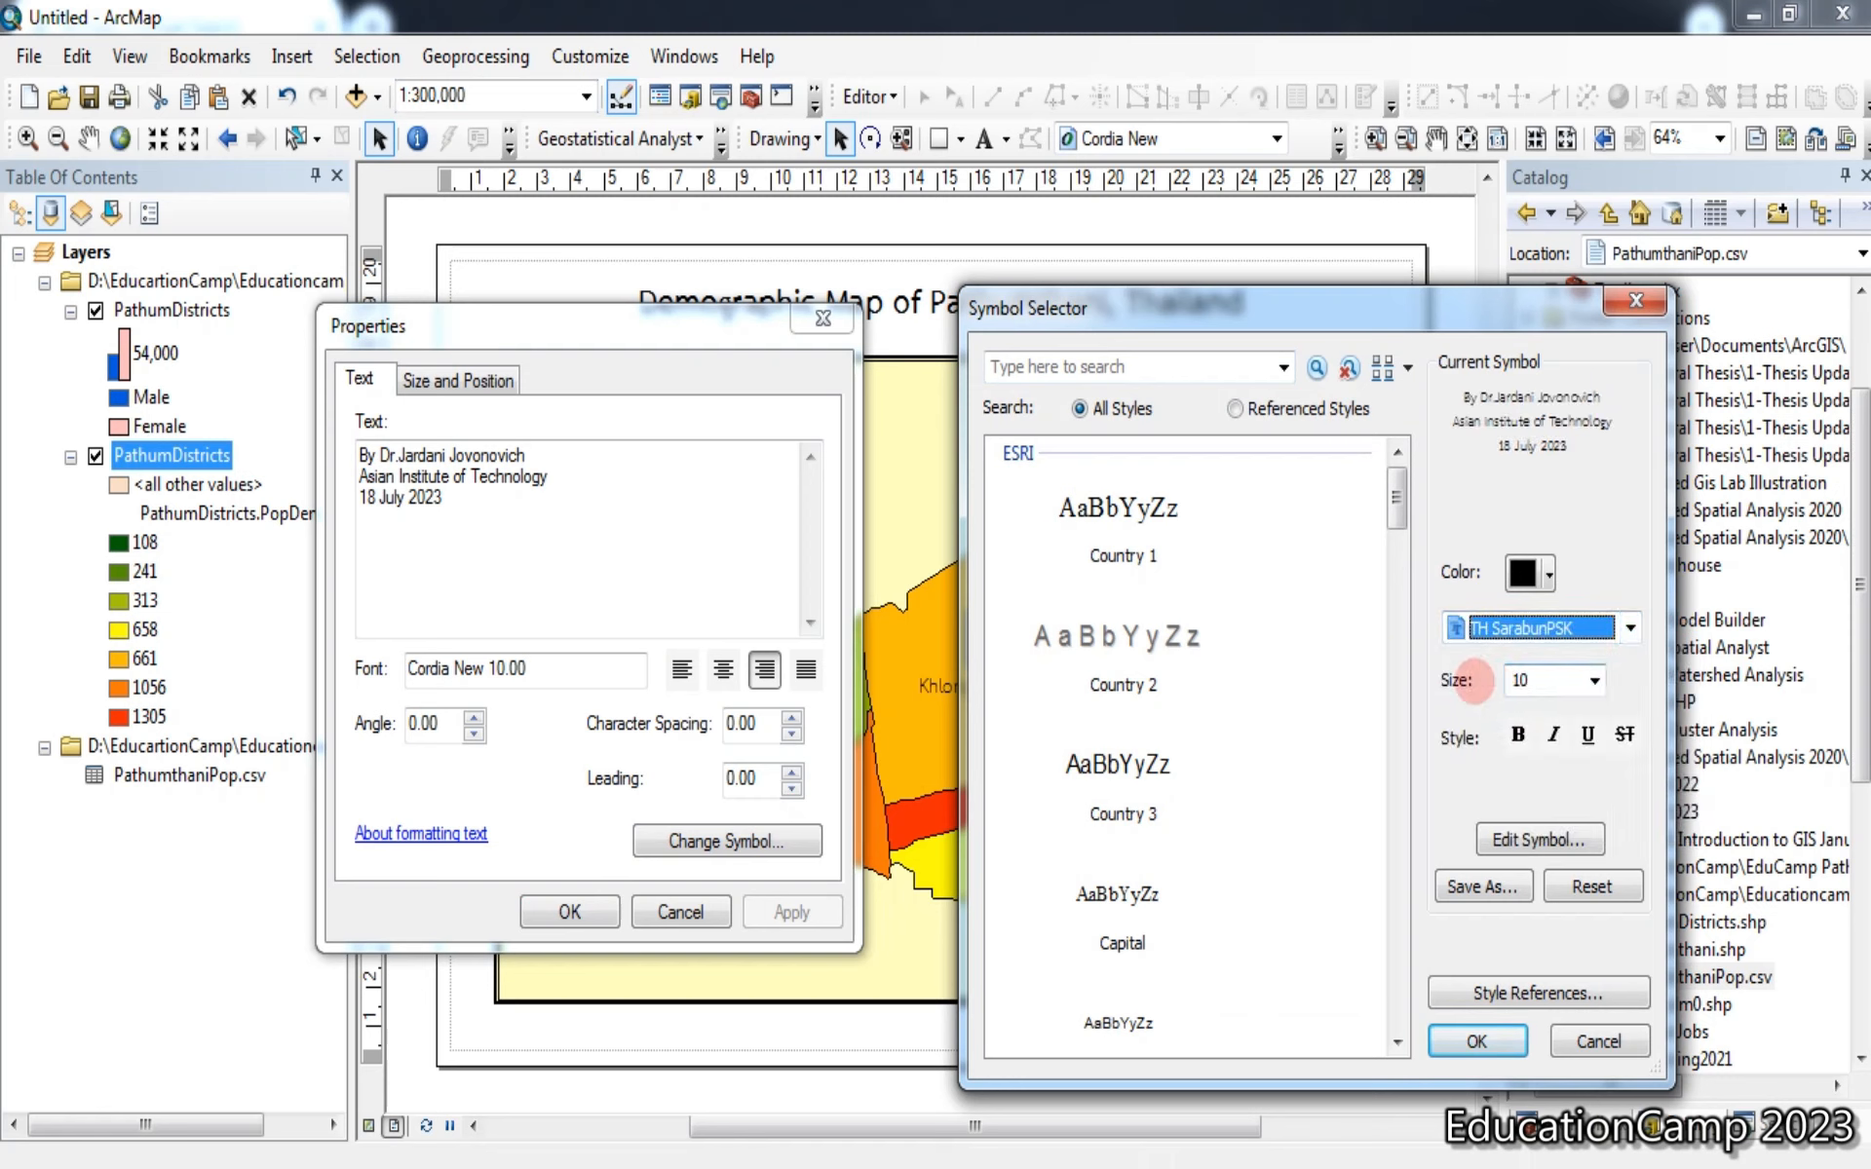
left_click(1594, 680)
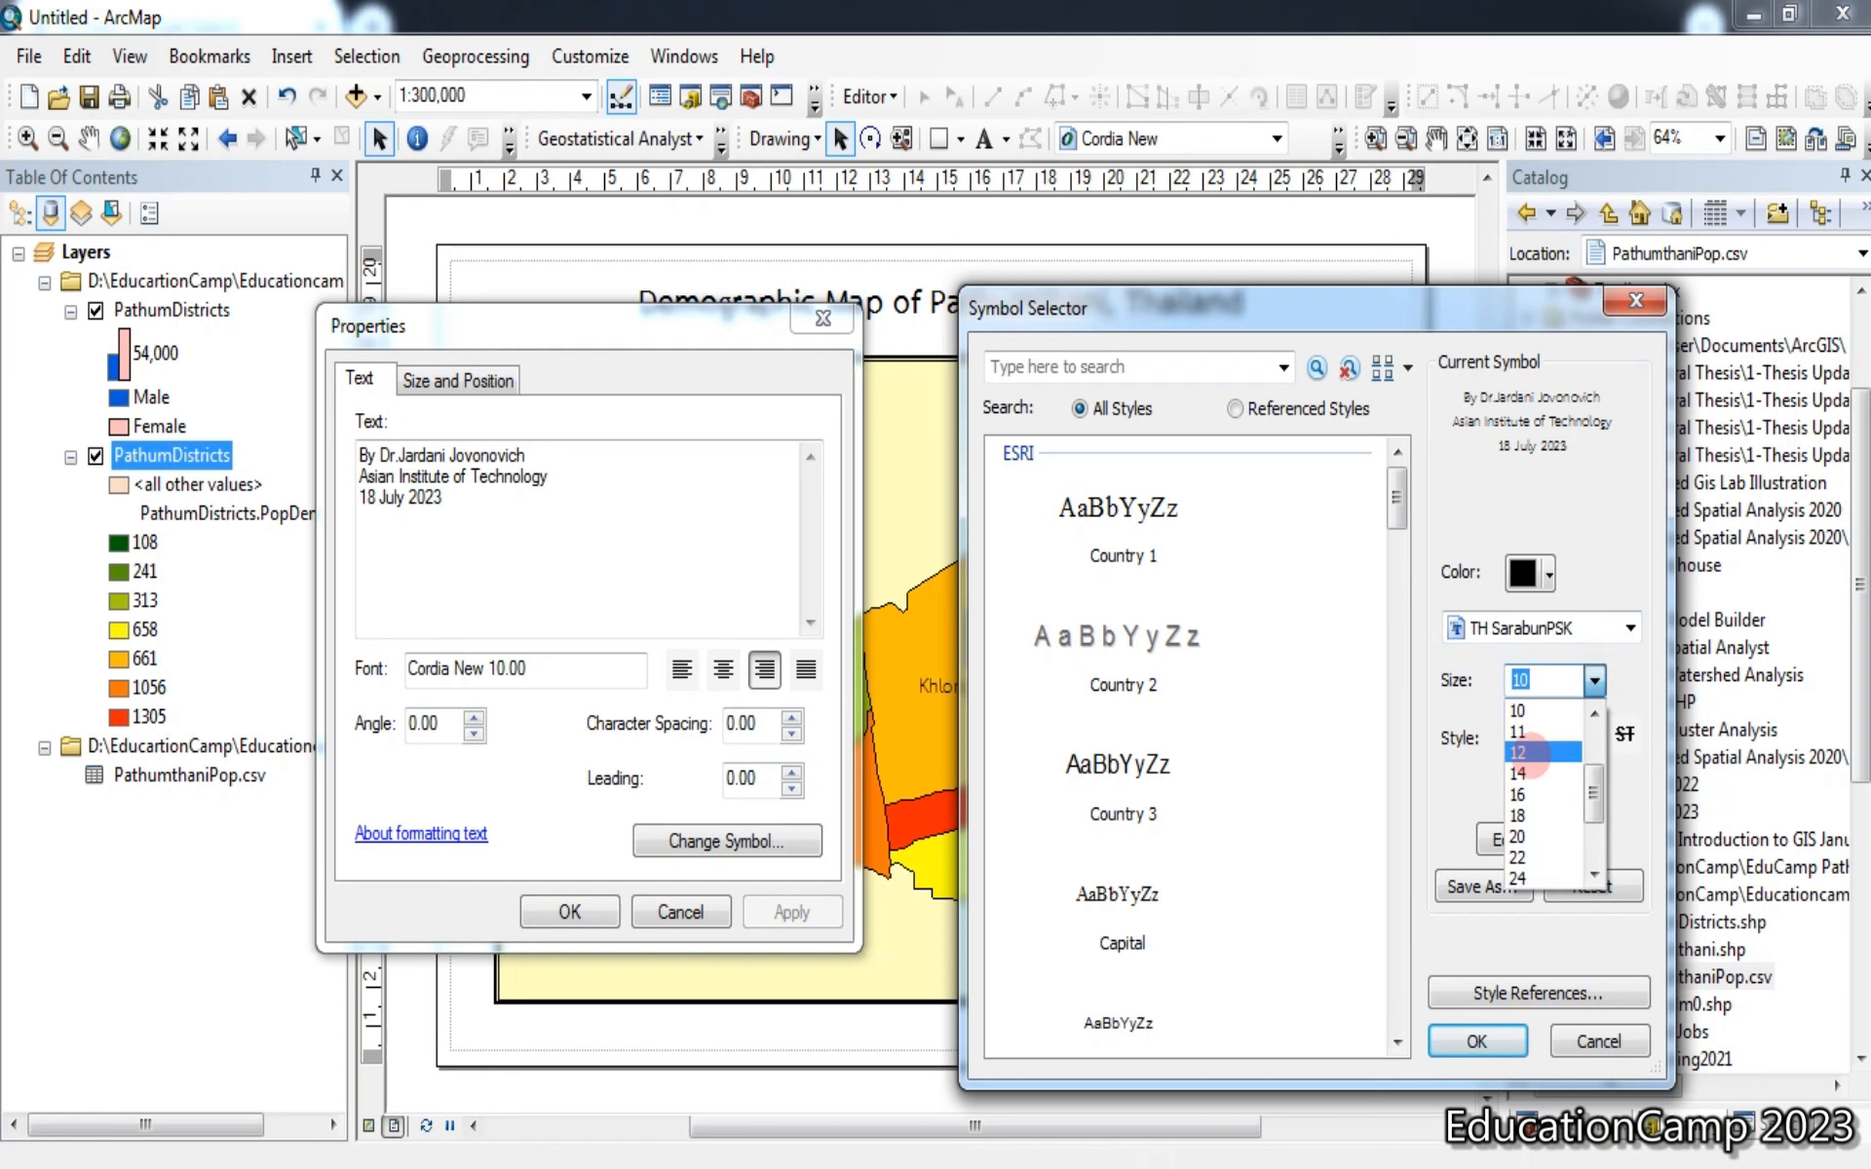
left_click(1517, 752)
left_click(1477, 1041)
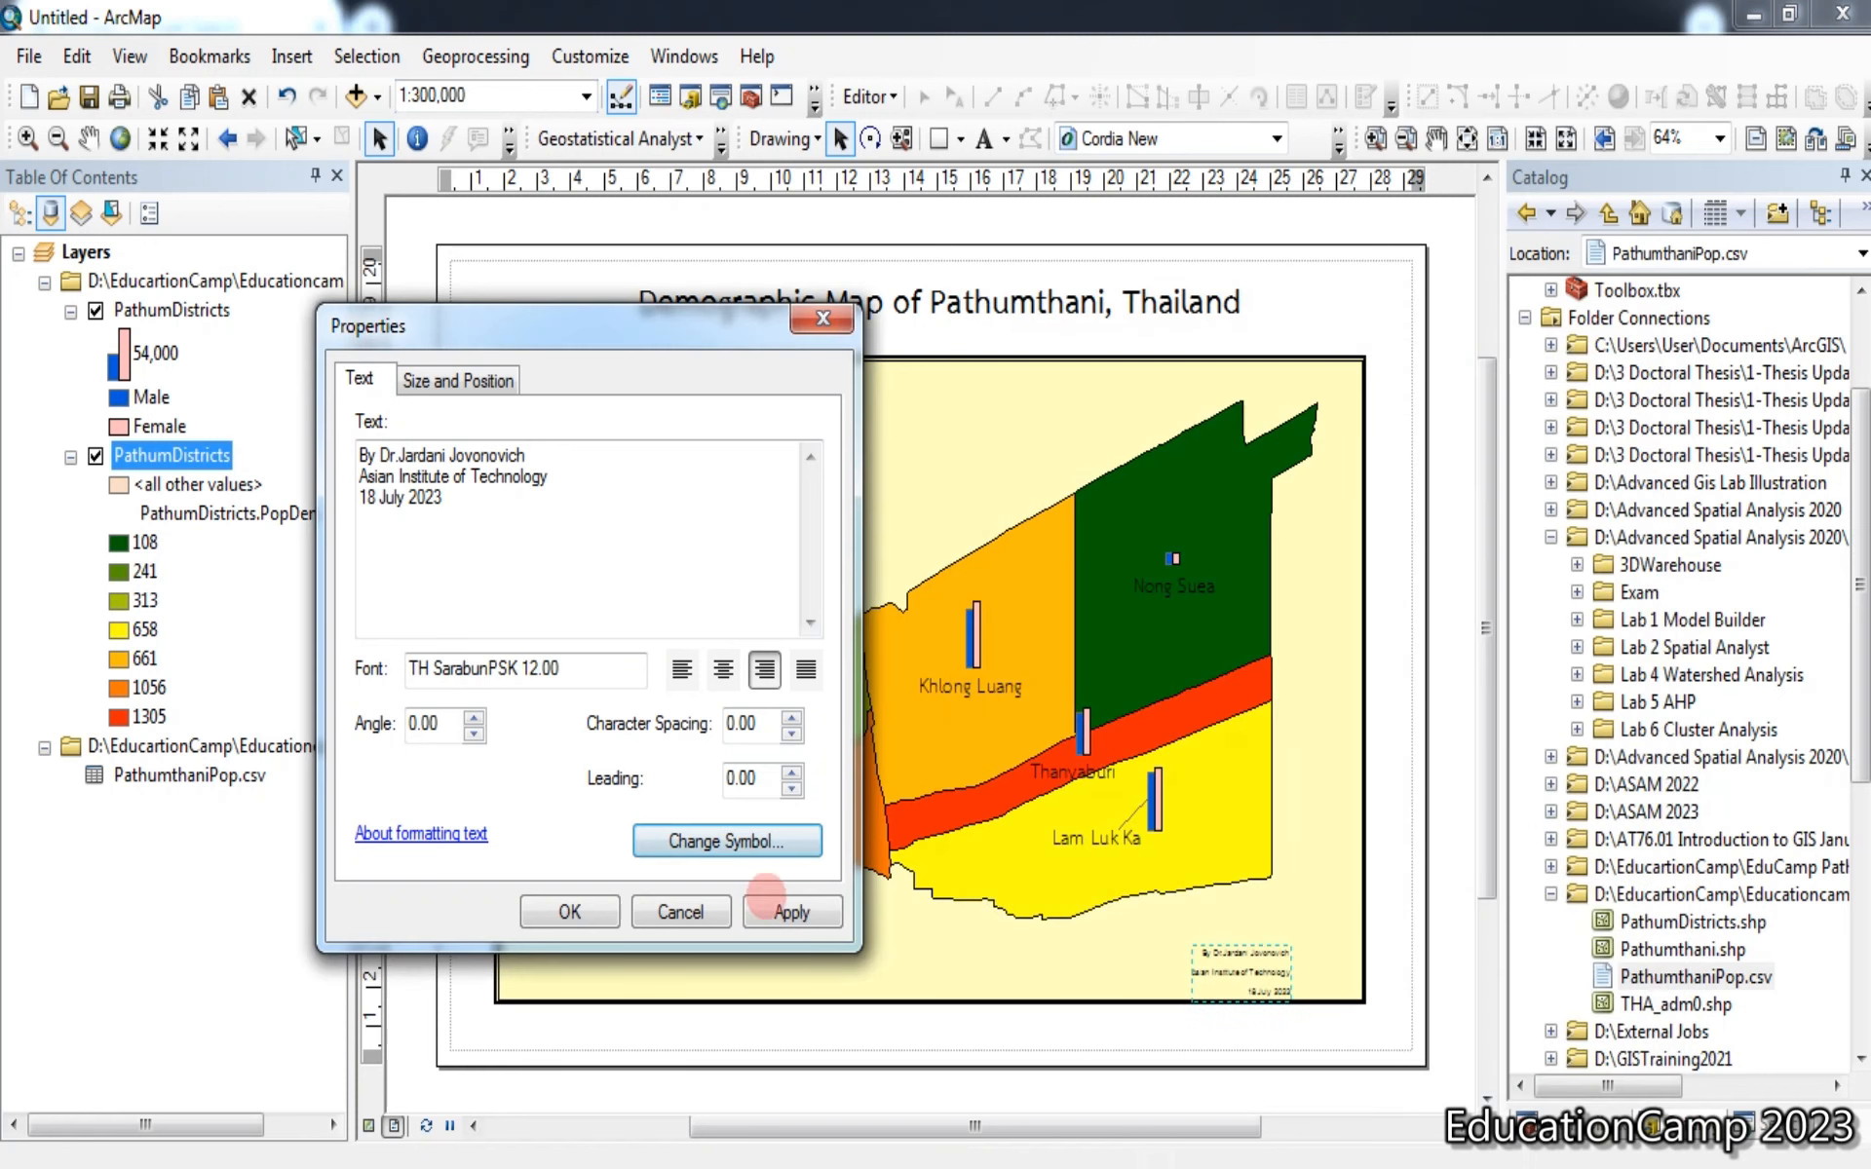
left_click(792, 911)
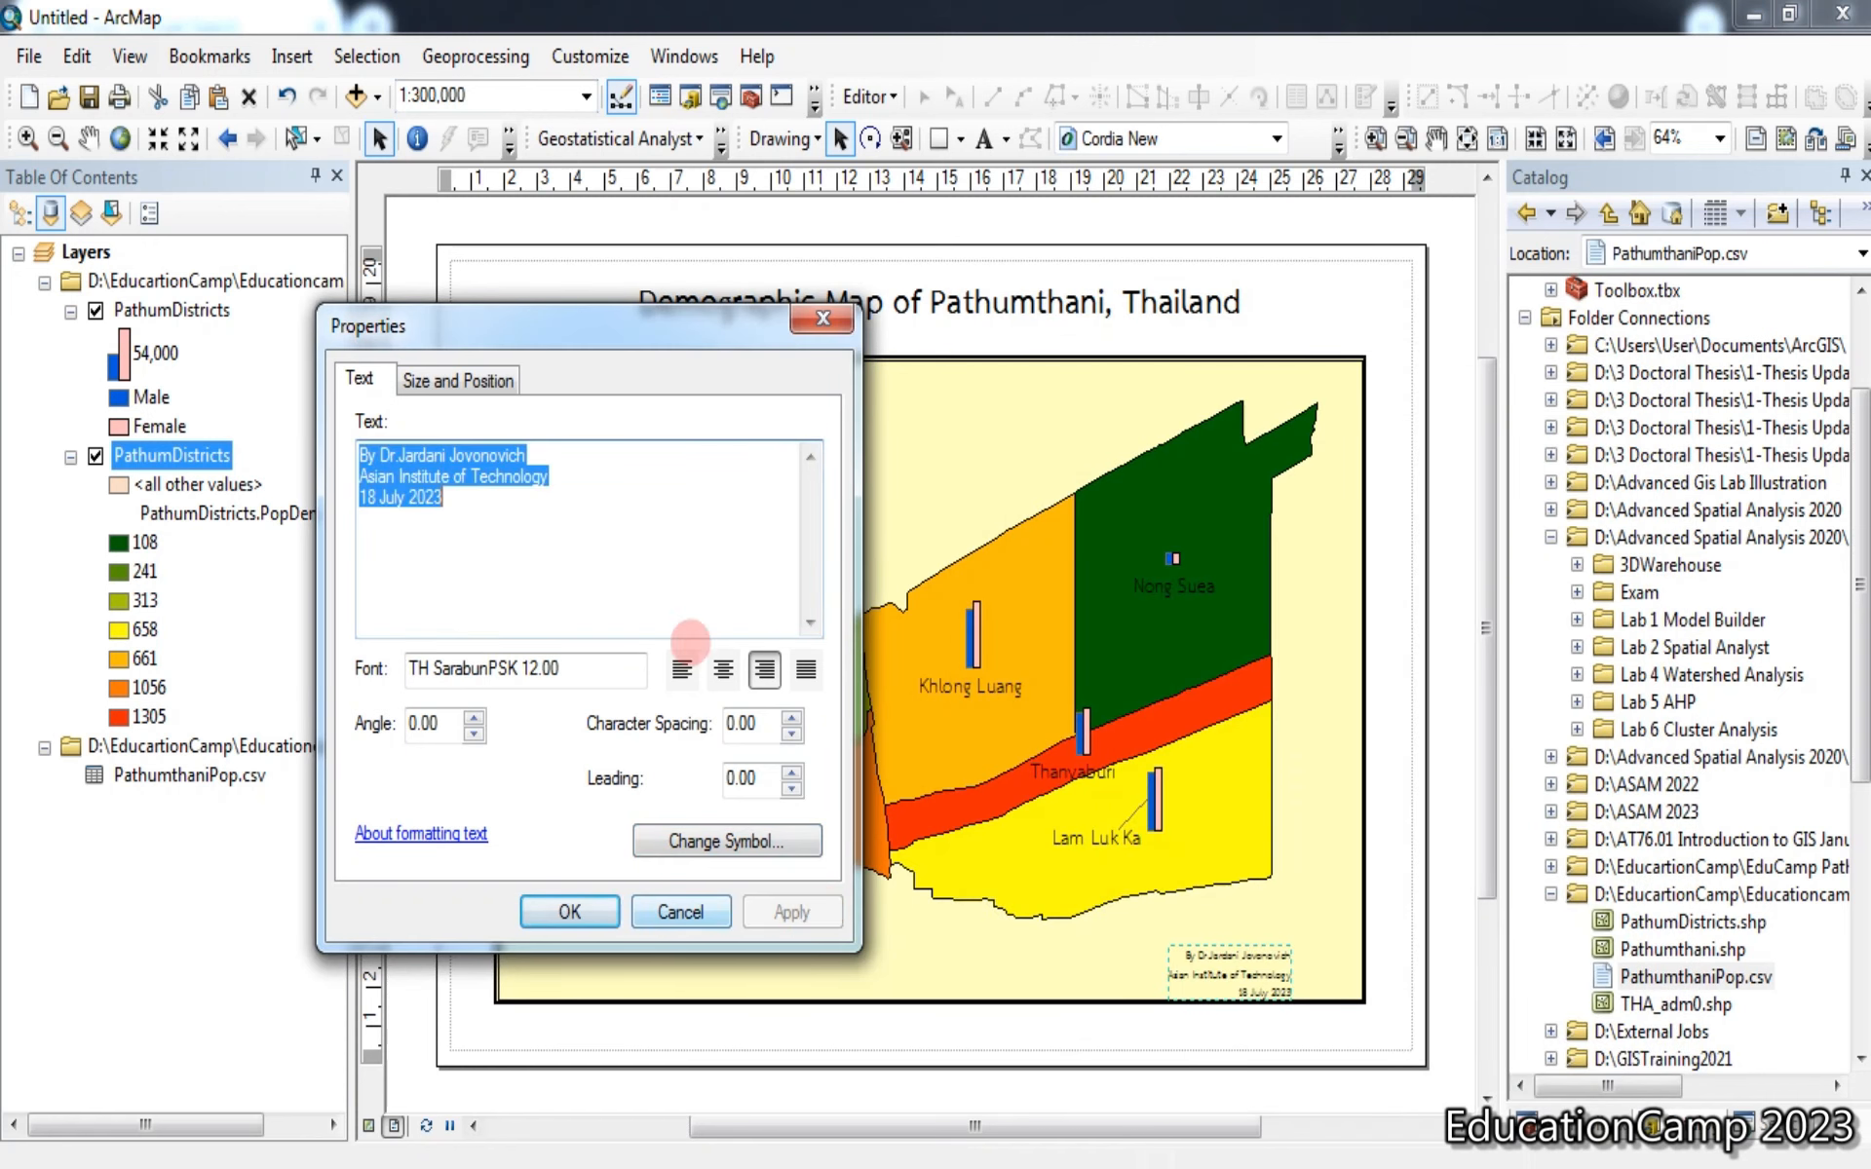
Join the credit's last two lines as "Asian Institute of Technology: 18 July 2023" and move the text into the data frame's lower-right corner
left_click(360, 501)
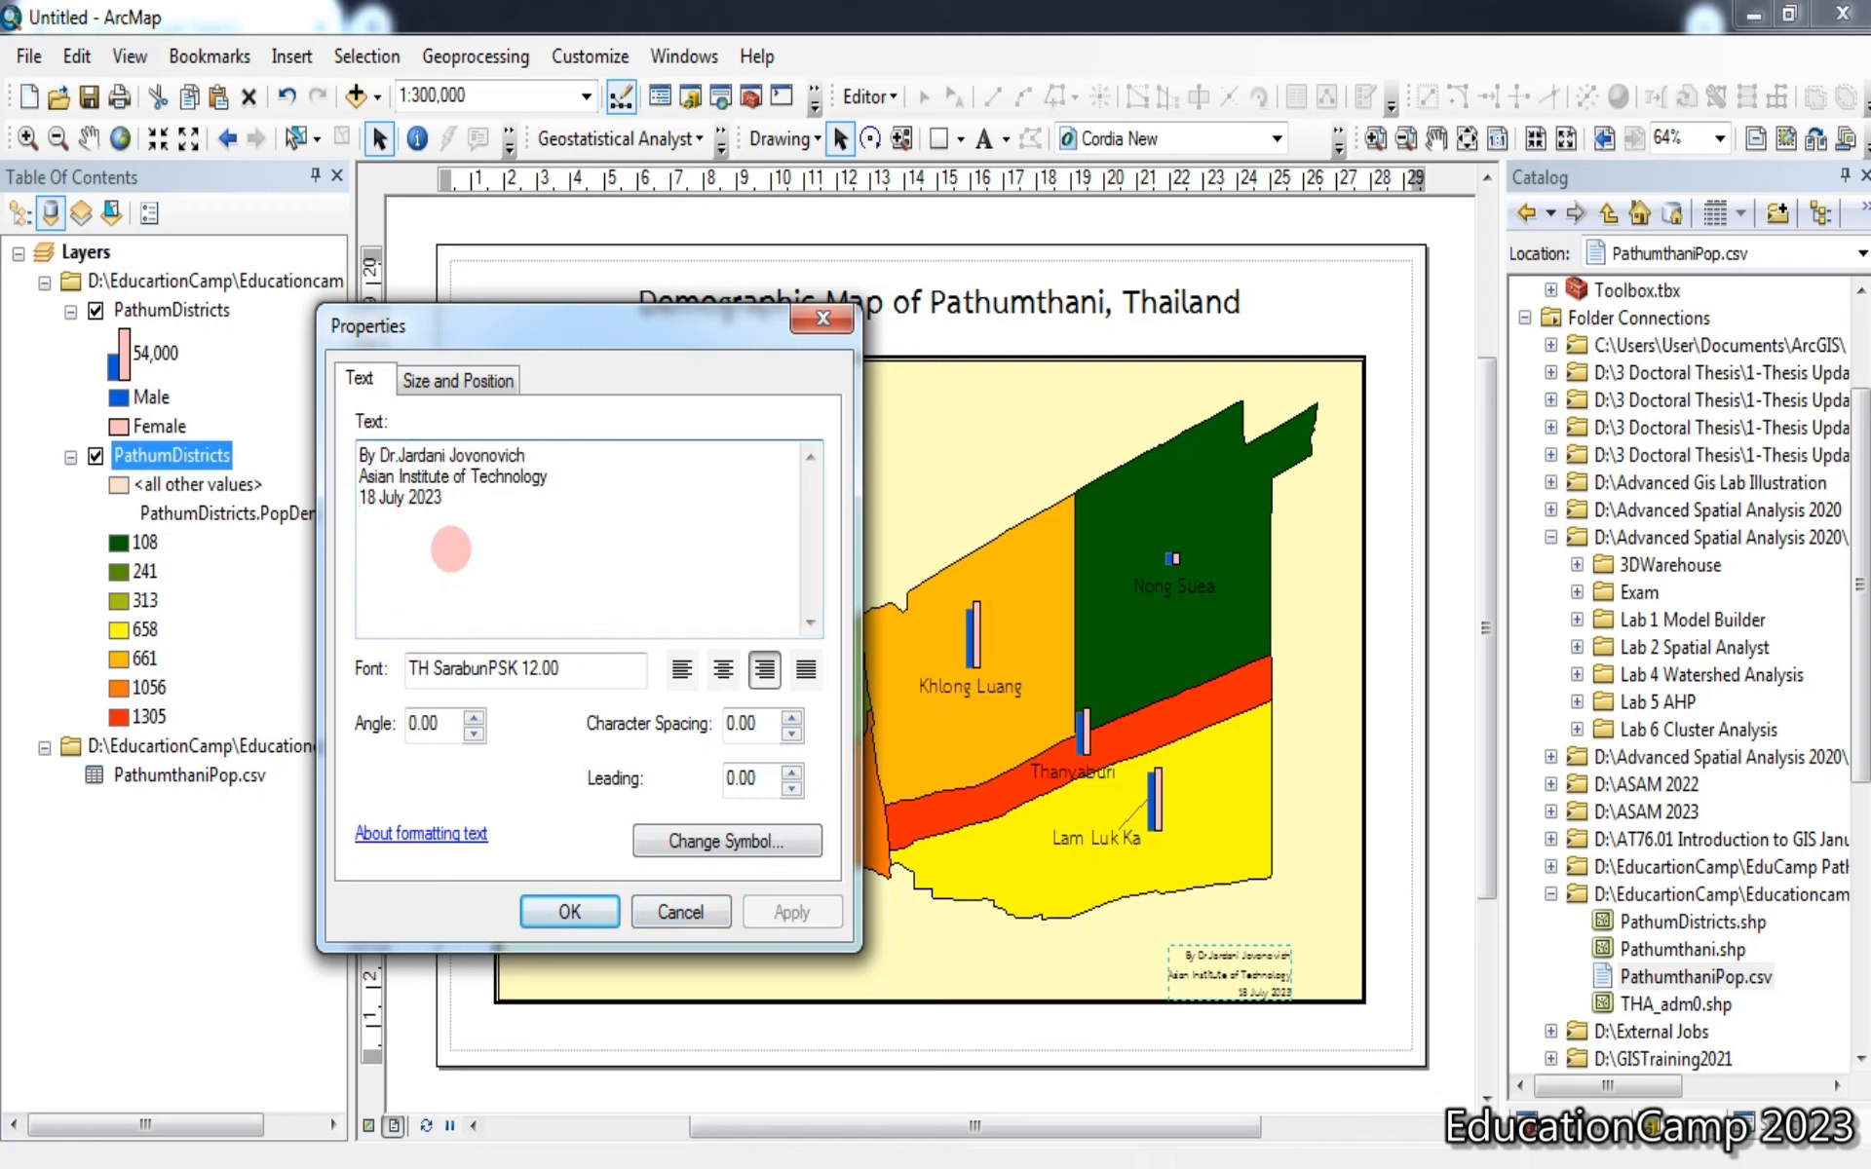
key("BackSpace")
type(", 18 July 2023")
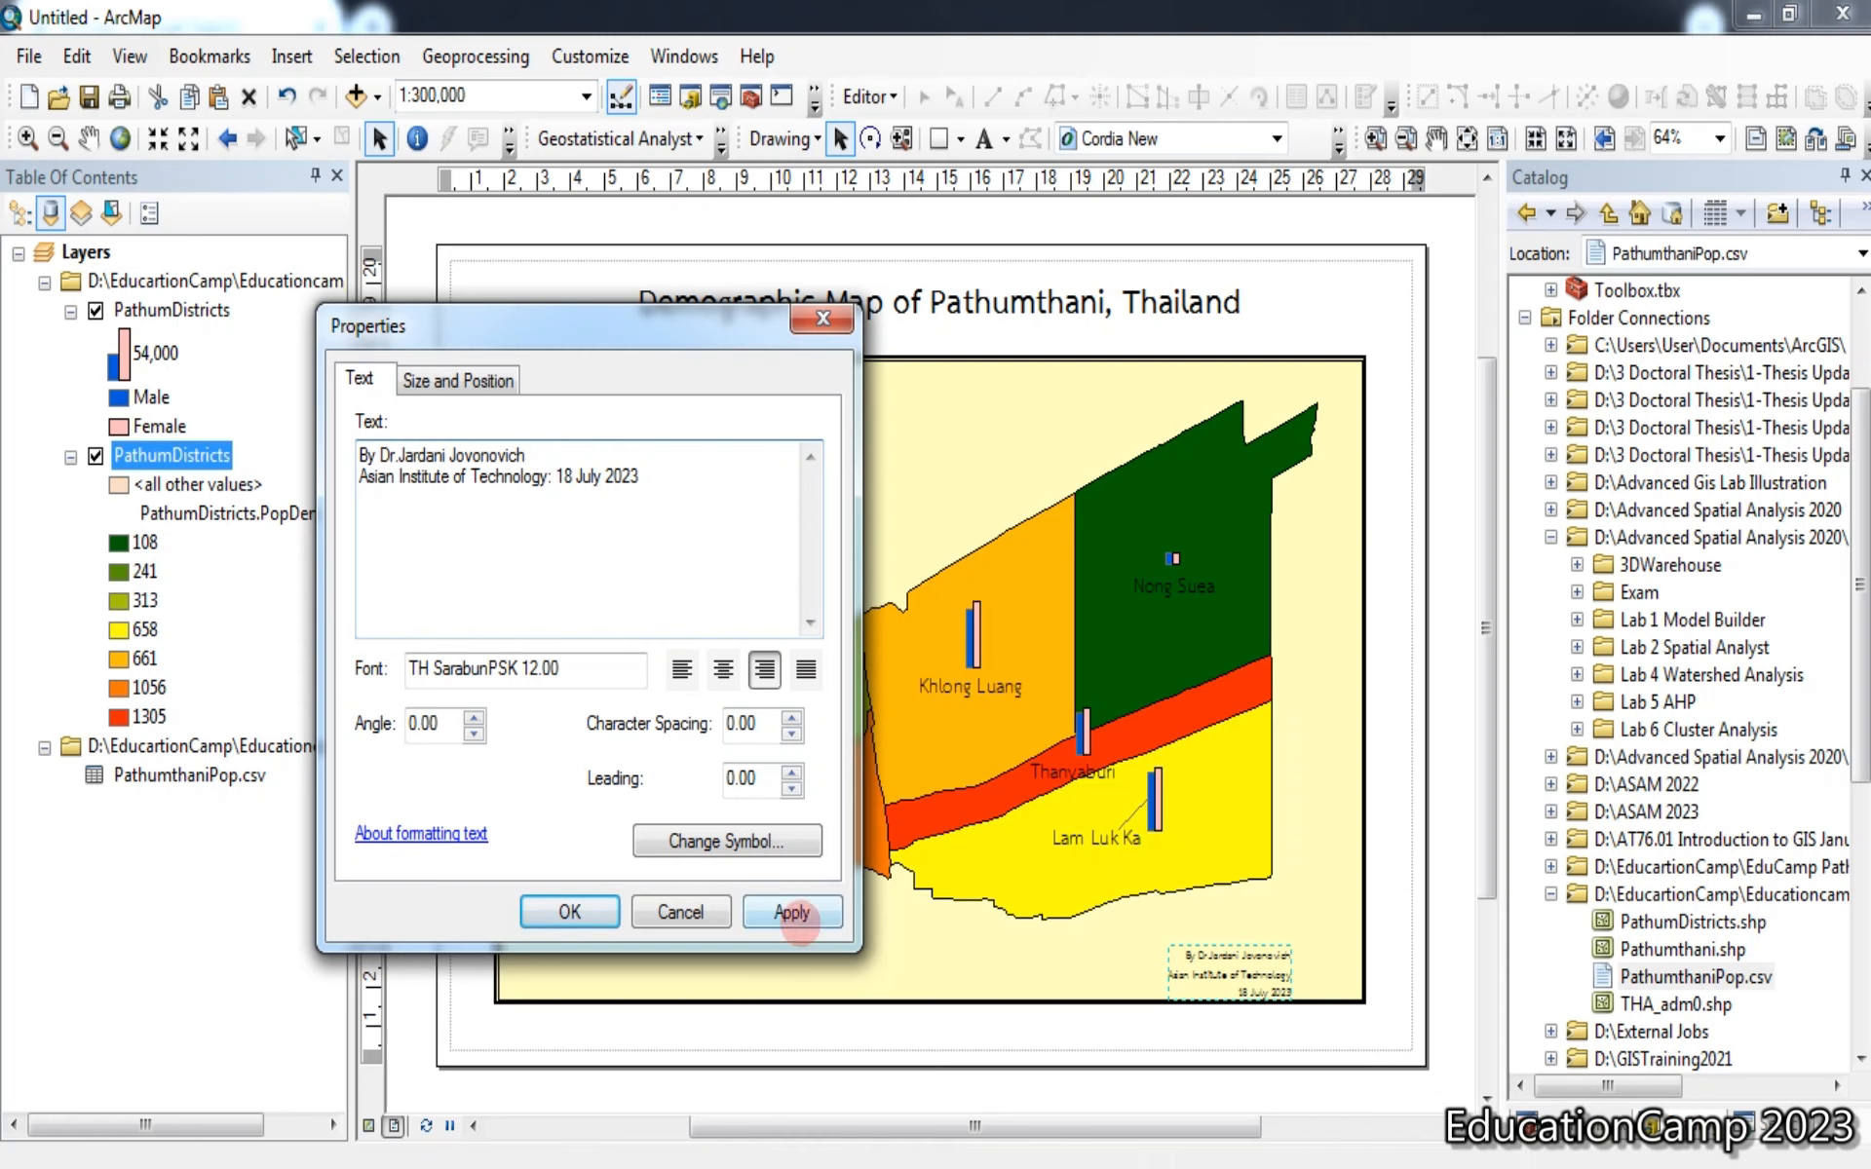
left_click(792, 912)
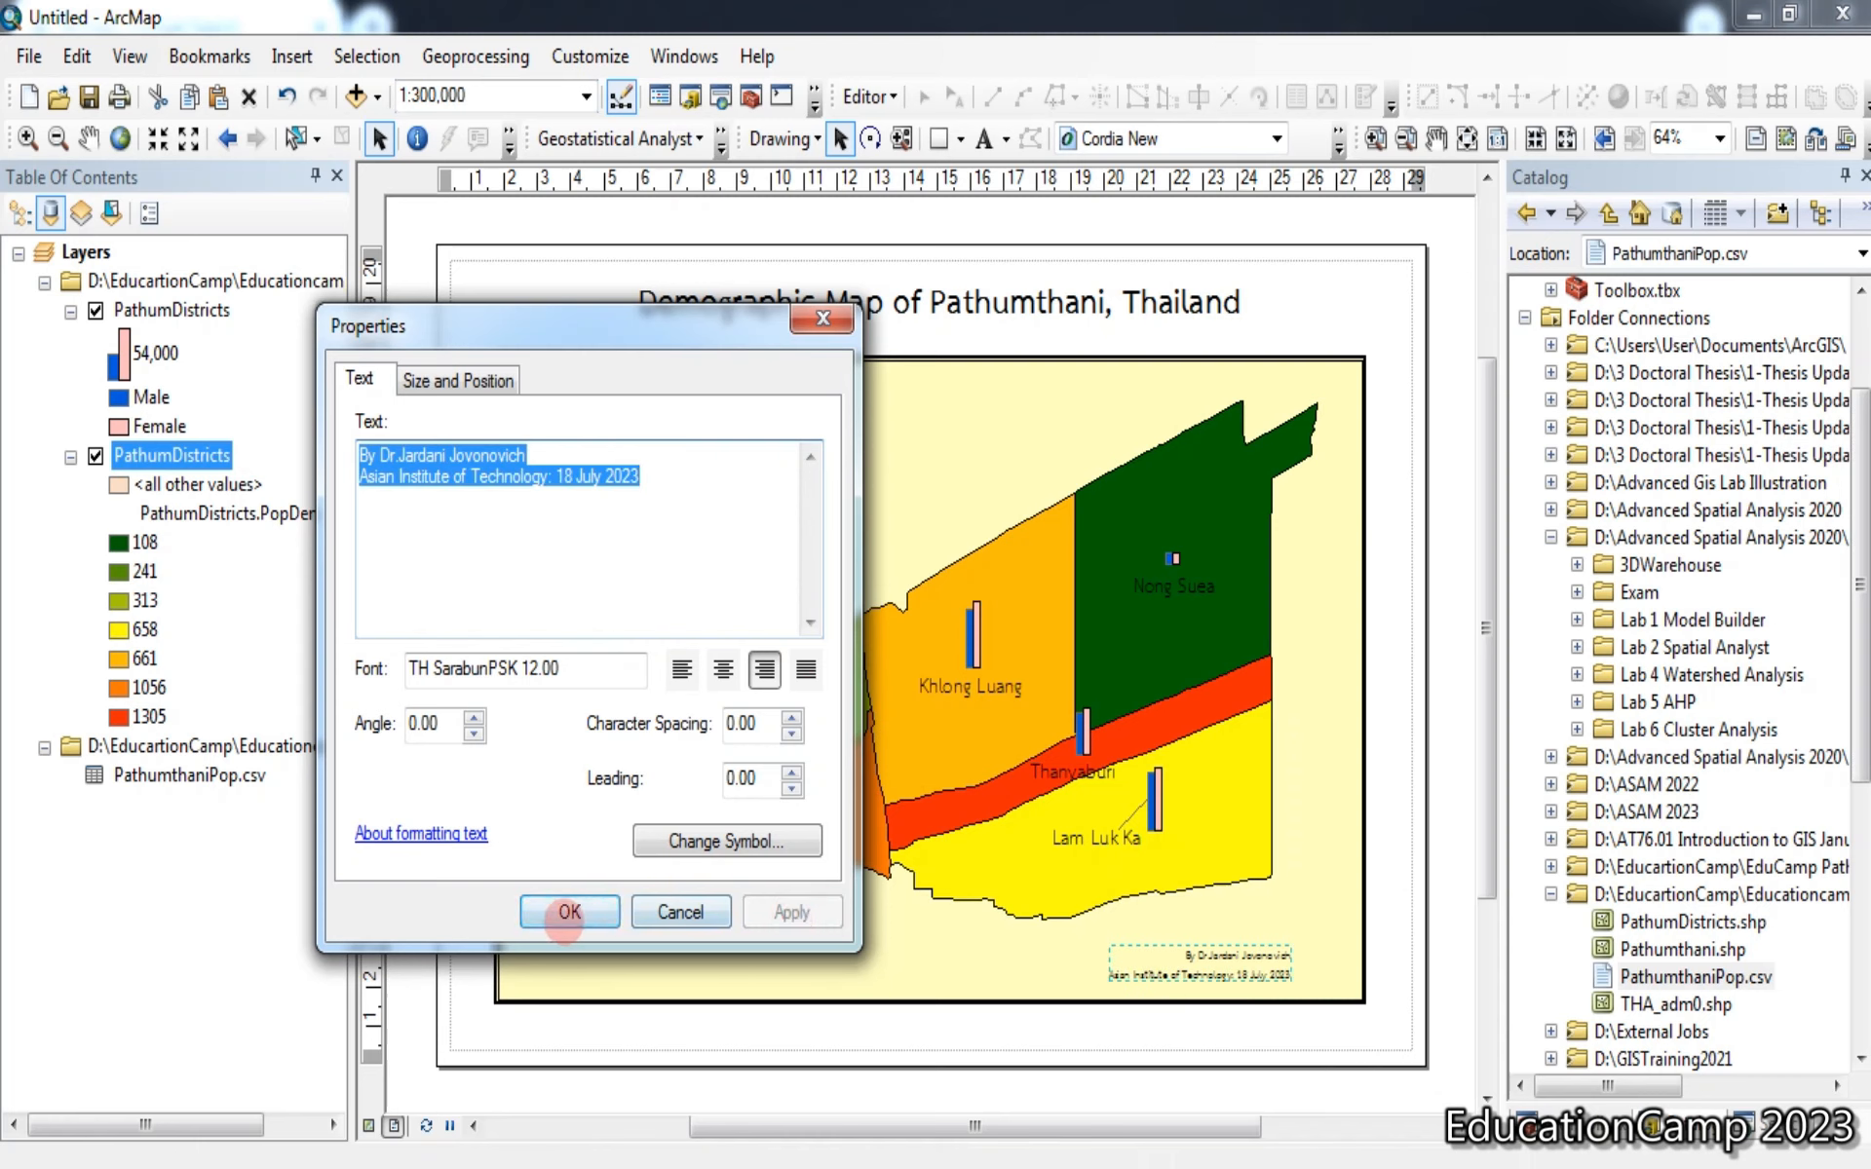
left_click(570, 912)
left_click_drag(1270, 970, 1343, 987)
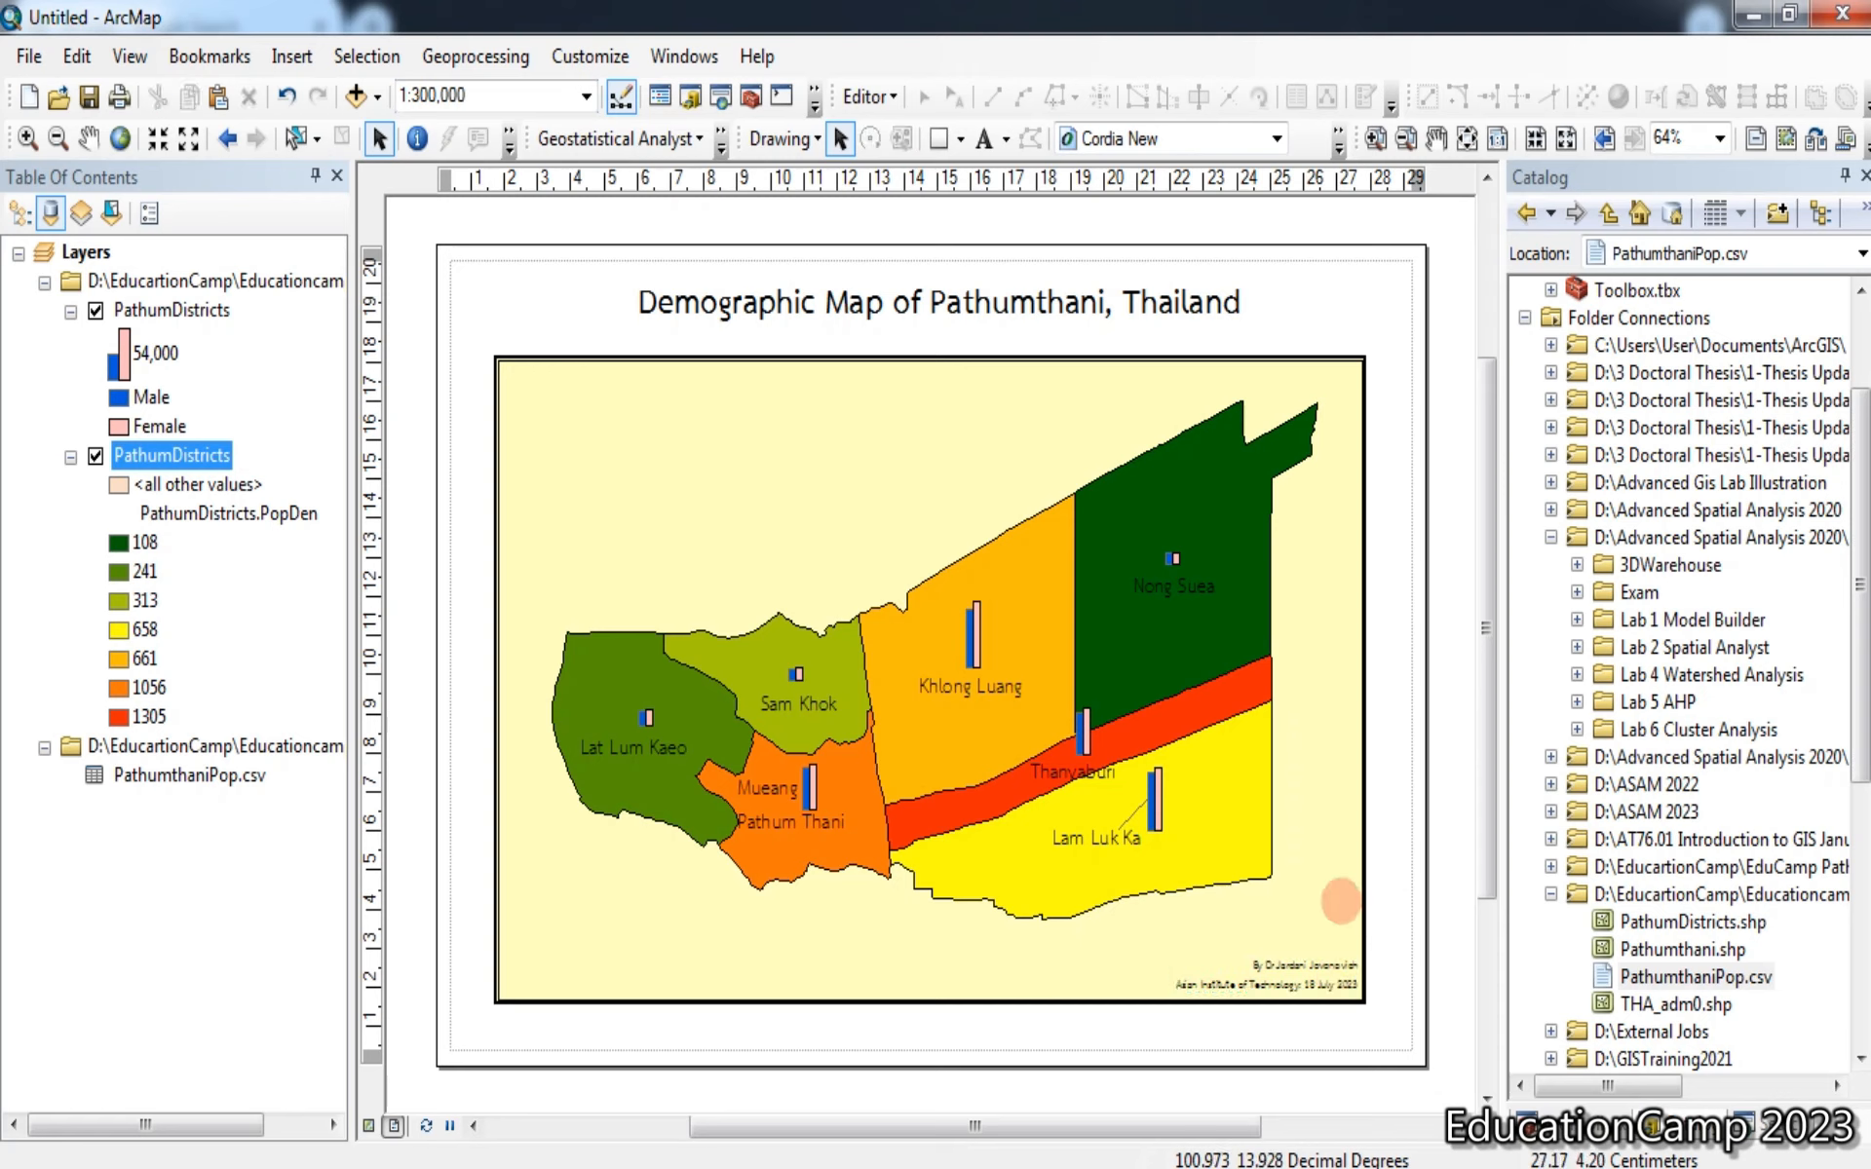
Insert the ESRI North 8 north arrow and place it, reduced in size, just above the author credit
left_click(288, 57)
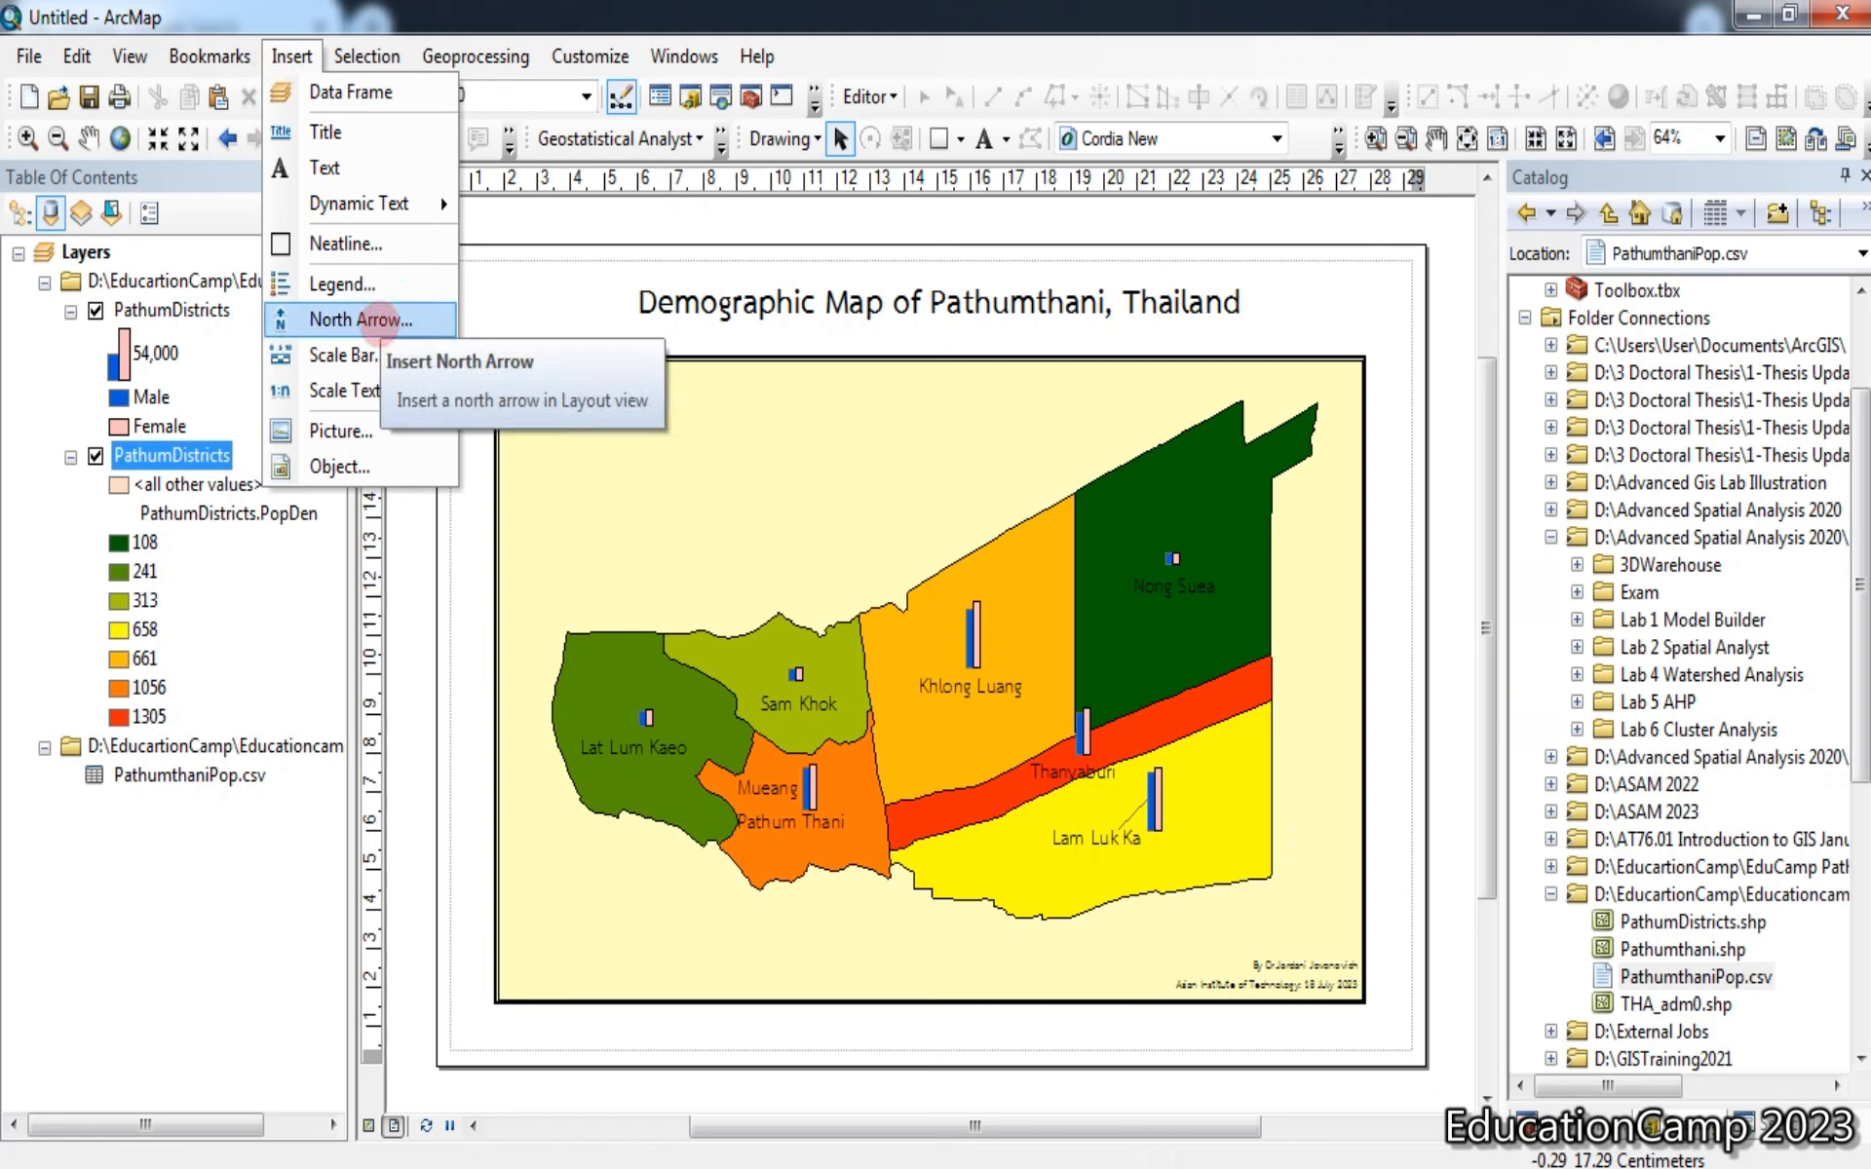
left_click(378, 318)
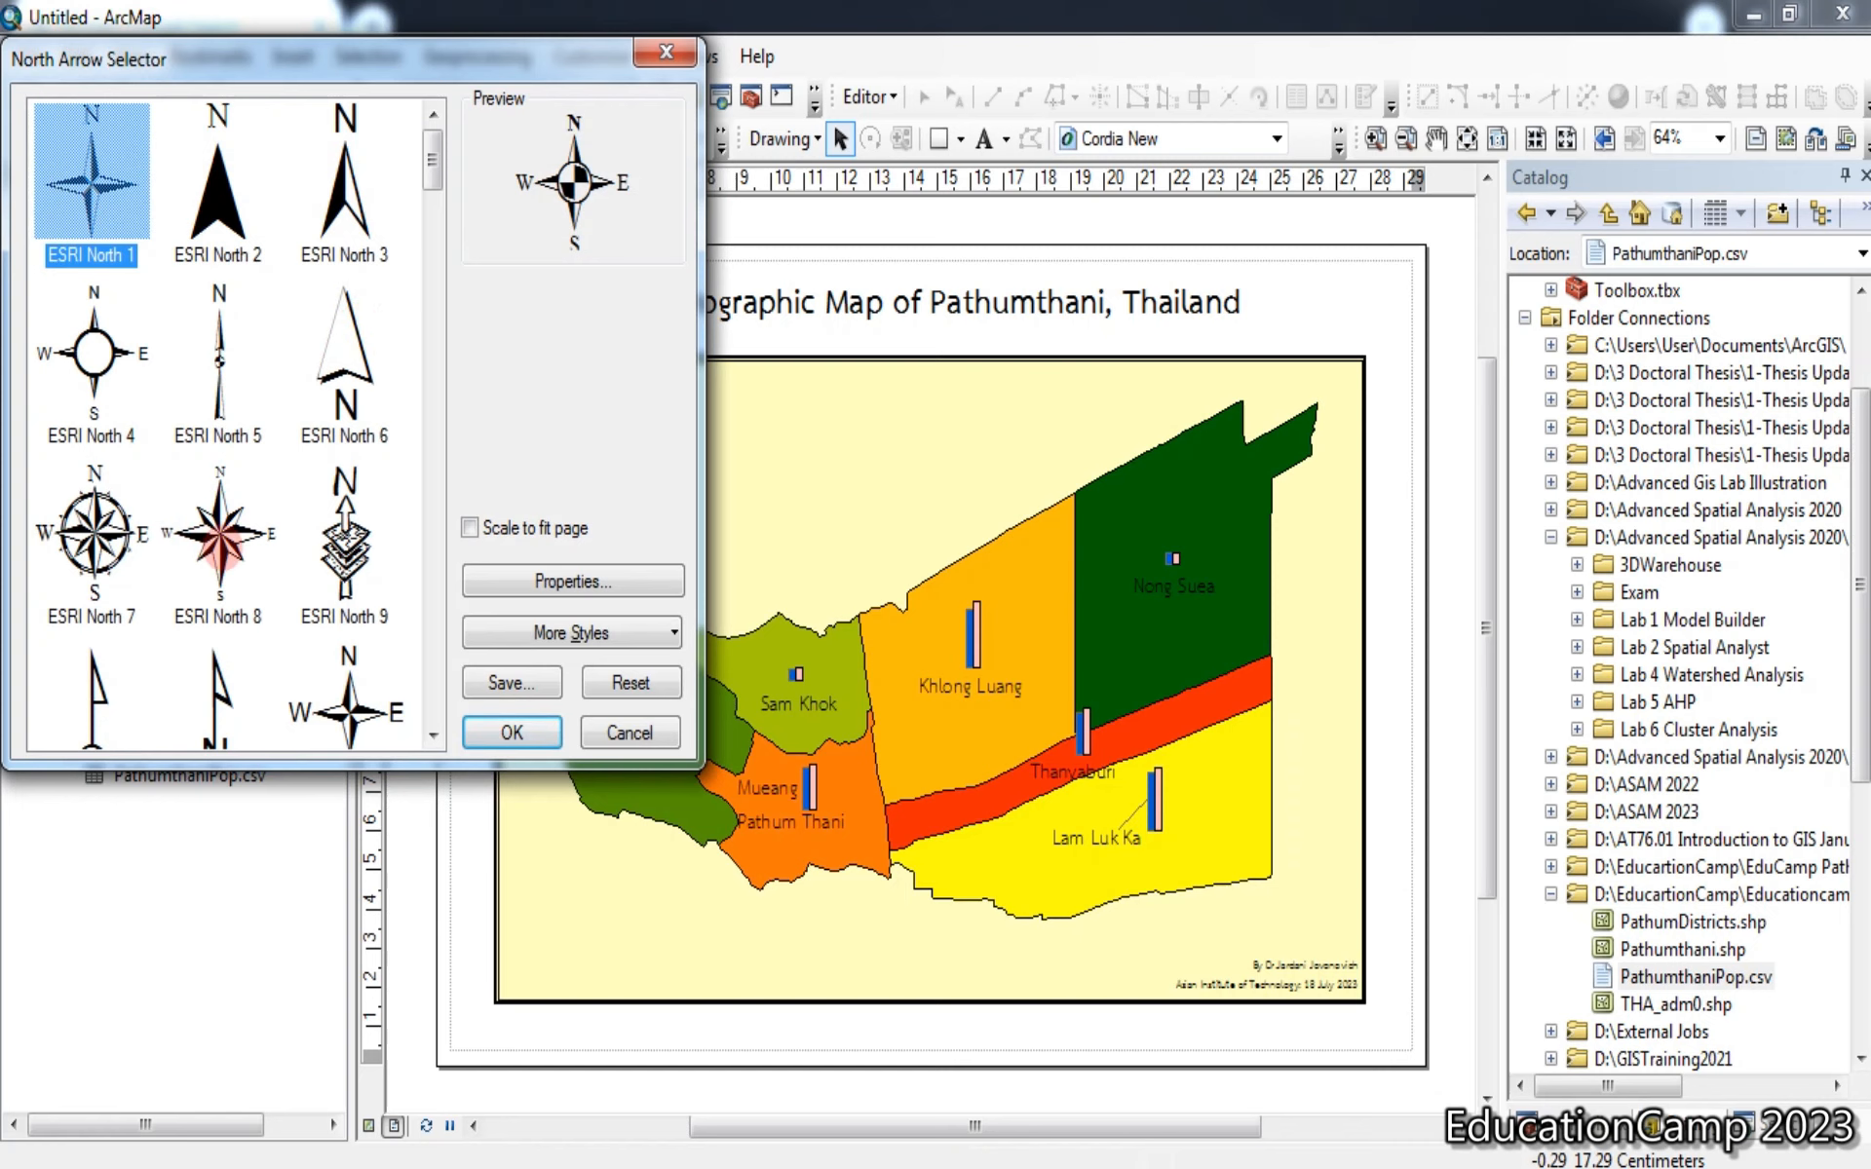
left_click(218, 536)
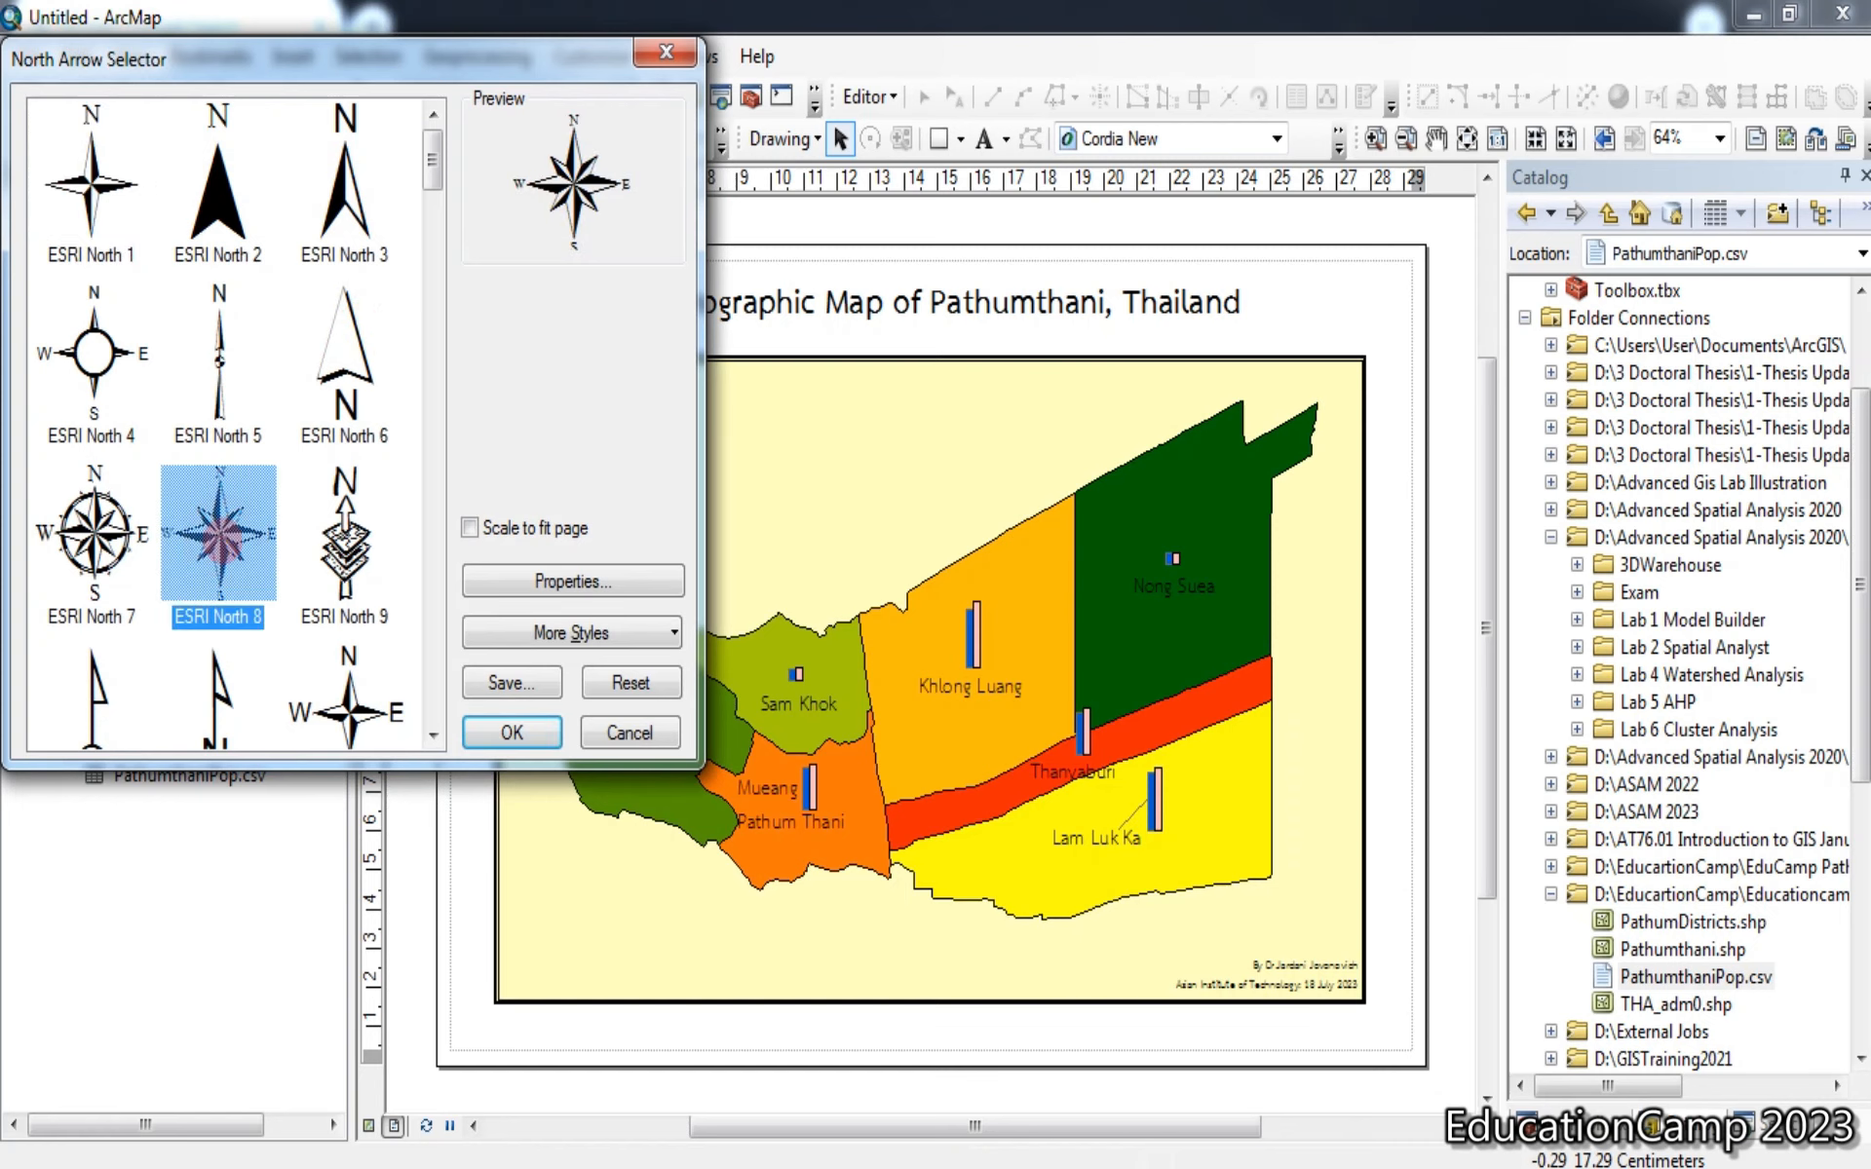
left_click(511, 731)
left_click_drag(817, 743, 1331, 919)
left_click(1370, 714)
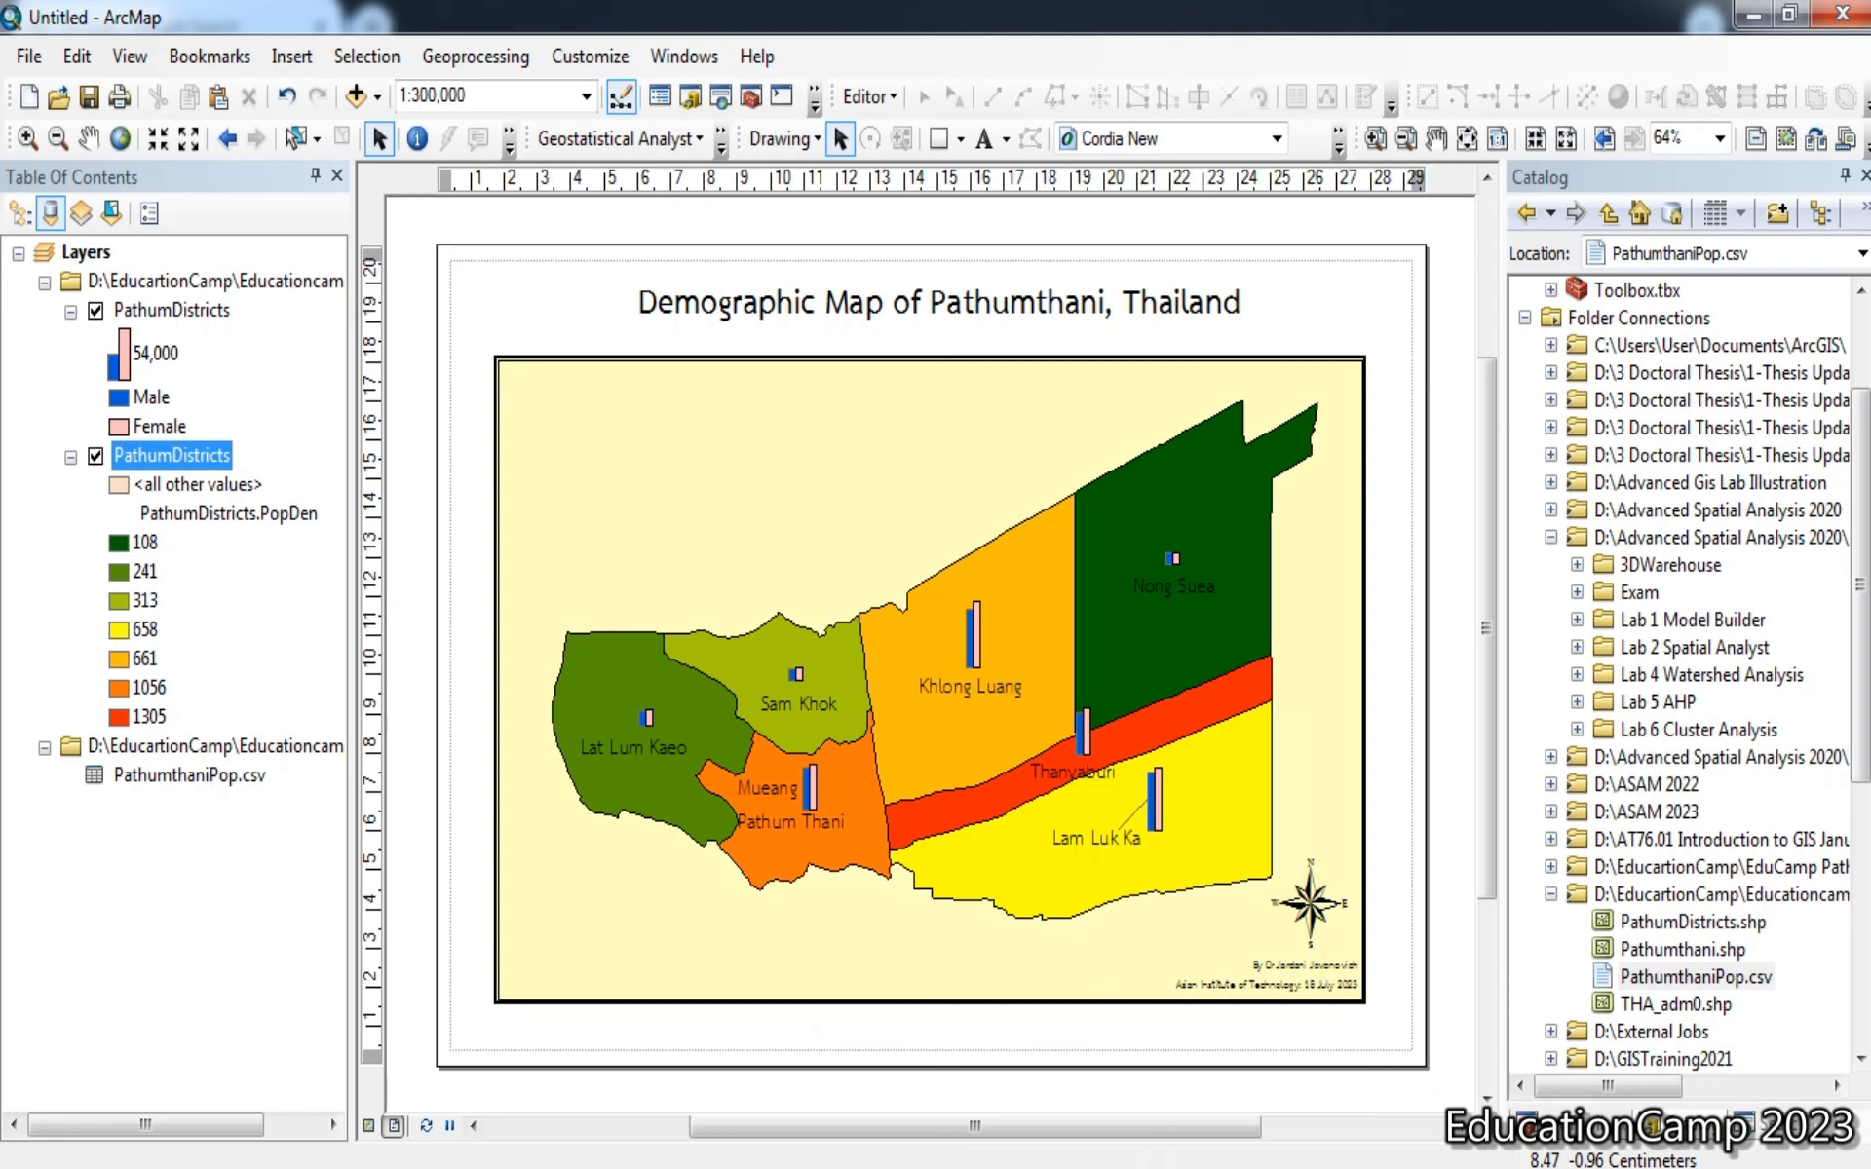
Switch to the Chrome image results for "ait logo", copy the round Asian Institute of Technology seal and paste it into the ArcMap layout
left_click(501, 1166)
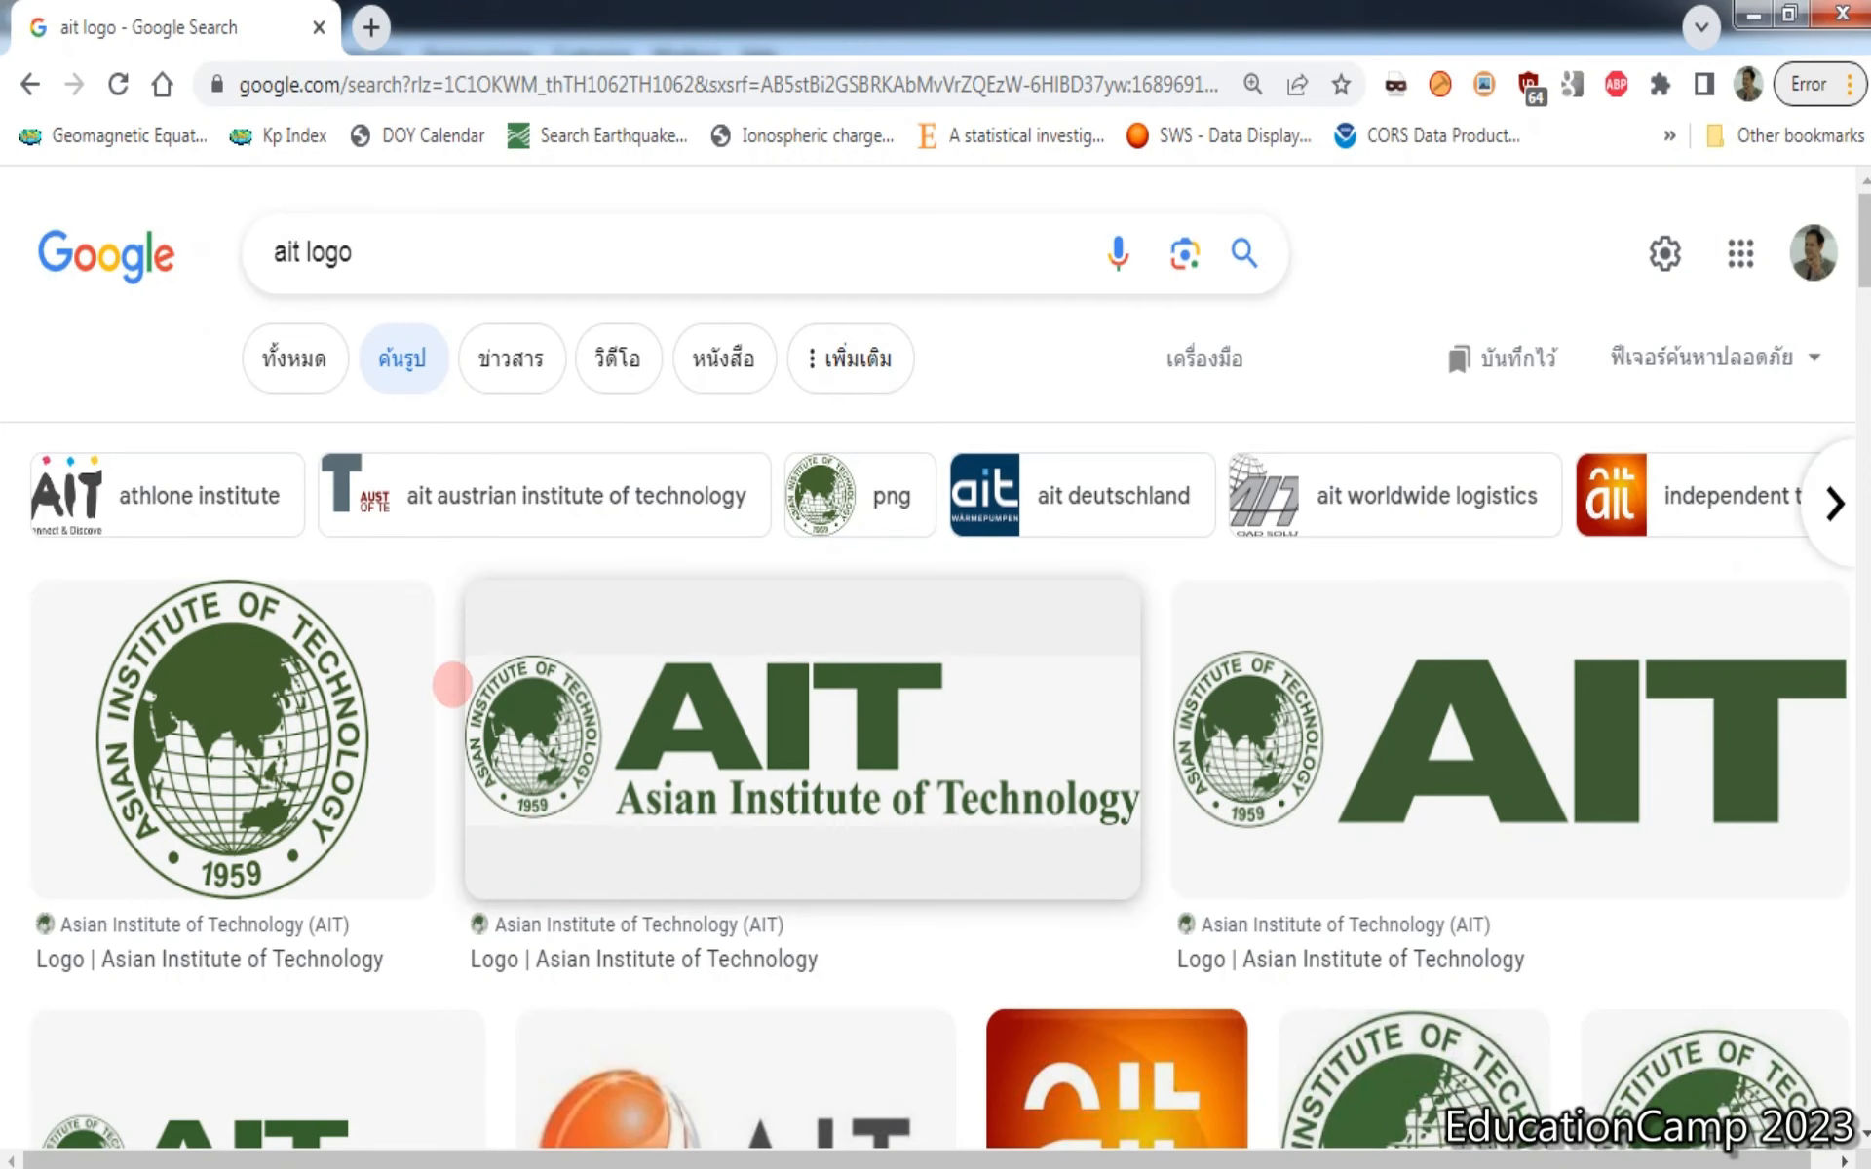
right_click(255, 723)
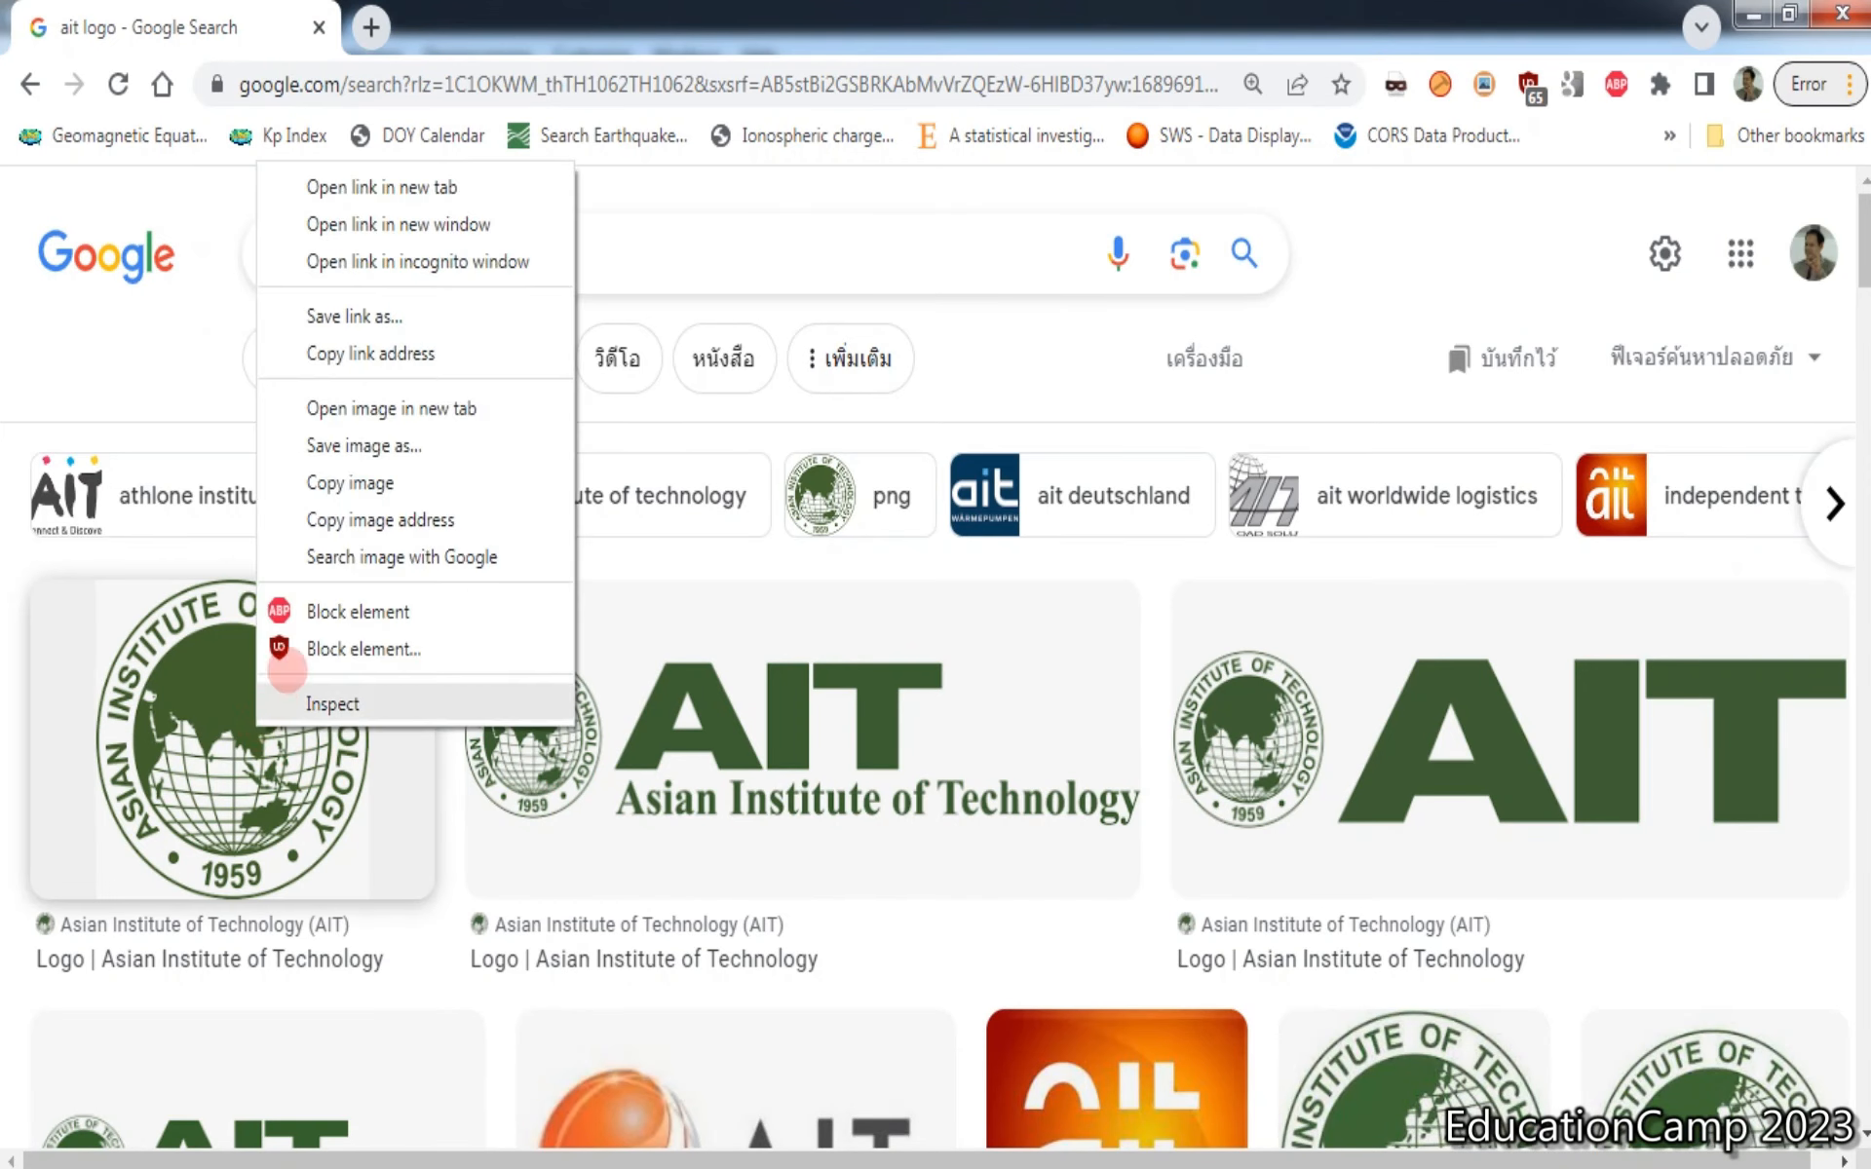
left_click(393, 477)
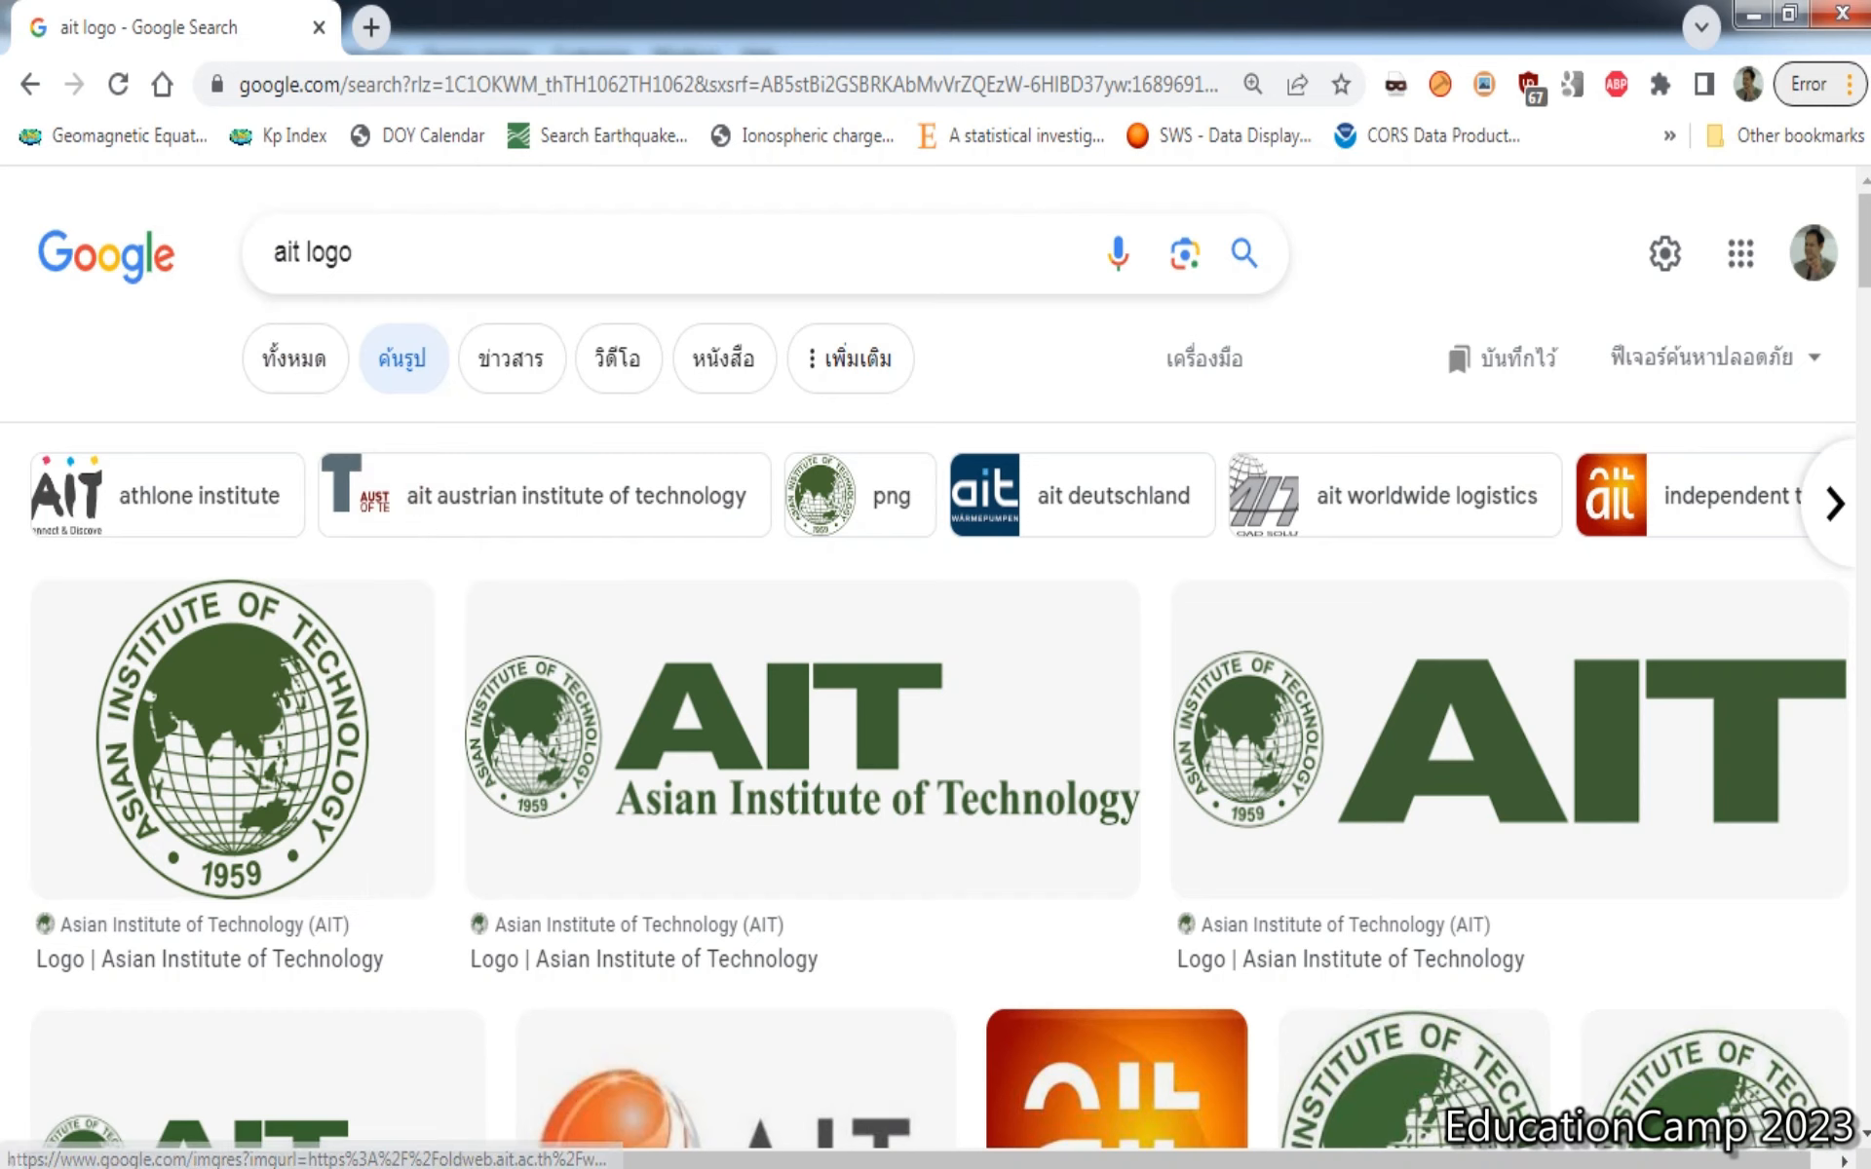
left_click(502, 1166)
right_click(596, 305)
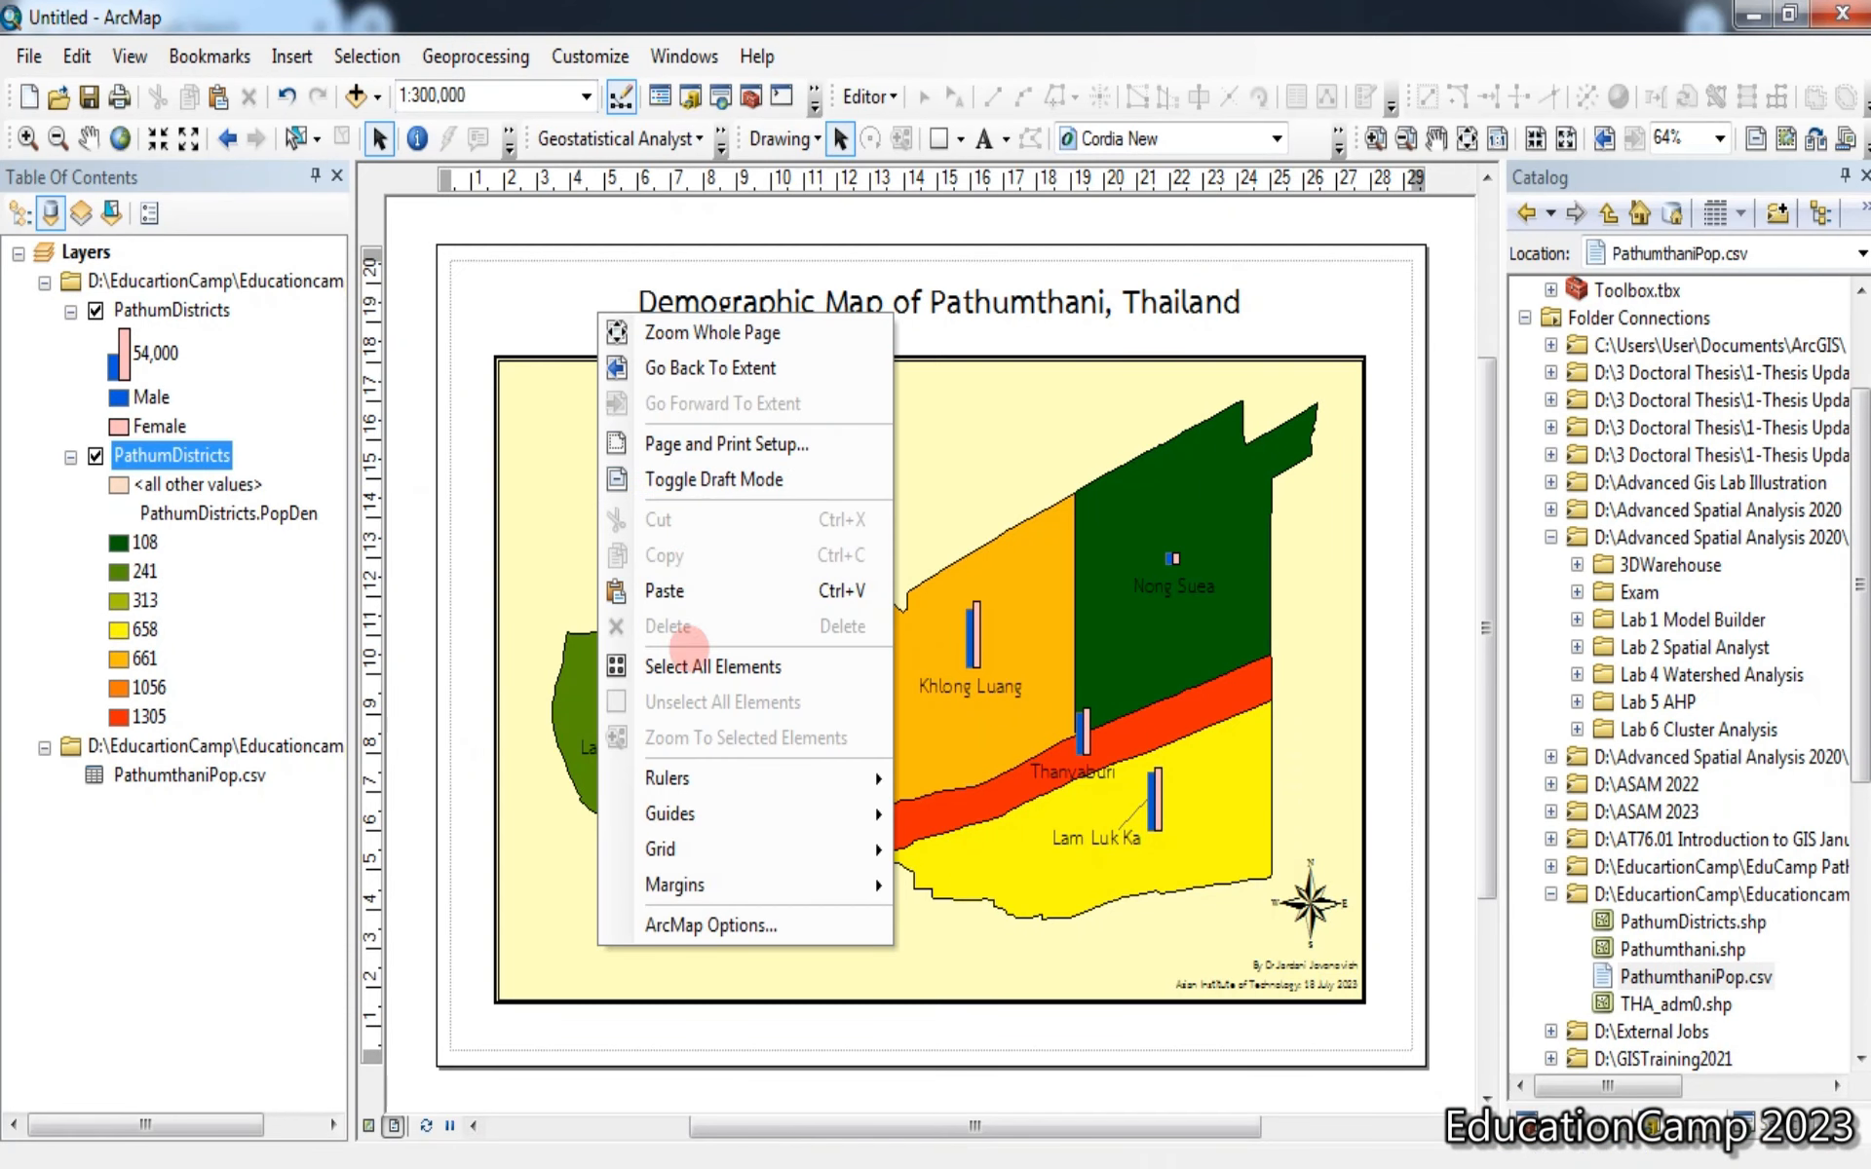
left_click(673, 593)
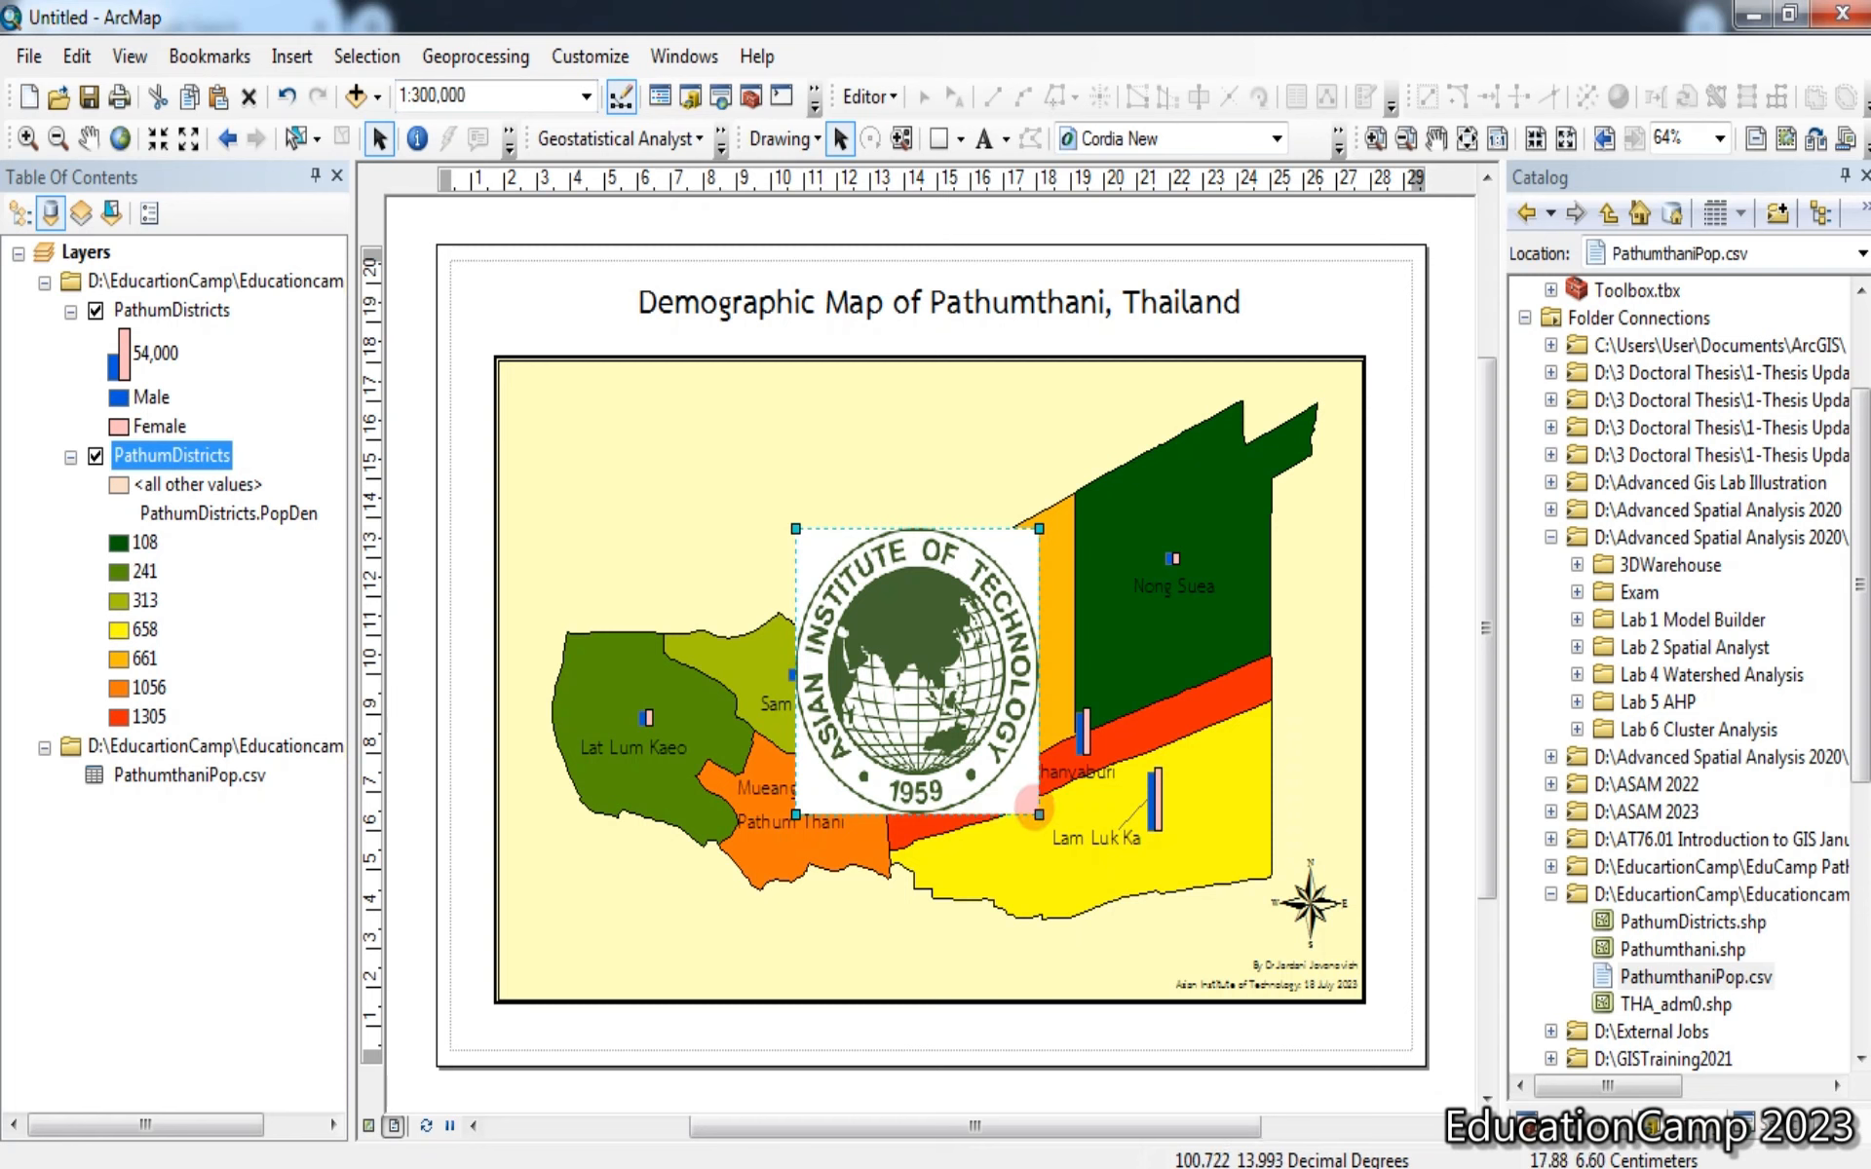
Shrink the pasted logo to roughly the north arrow's size and place it just left of the arrow
left_click_drag(1040, 814, 1221, 953)
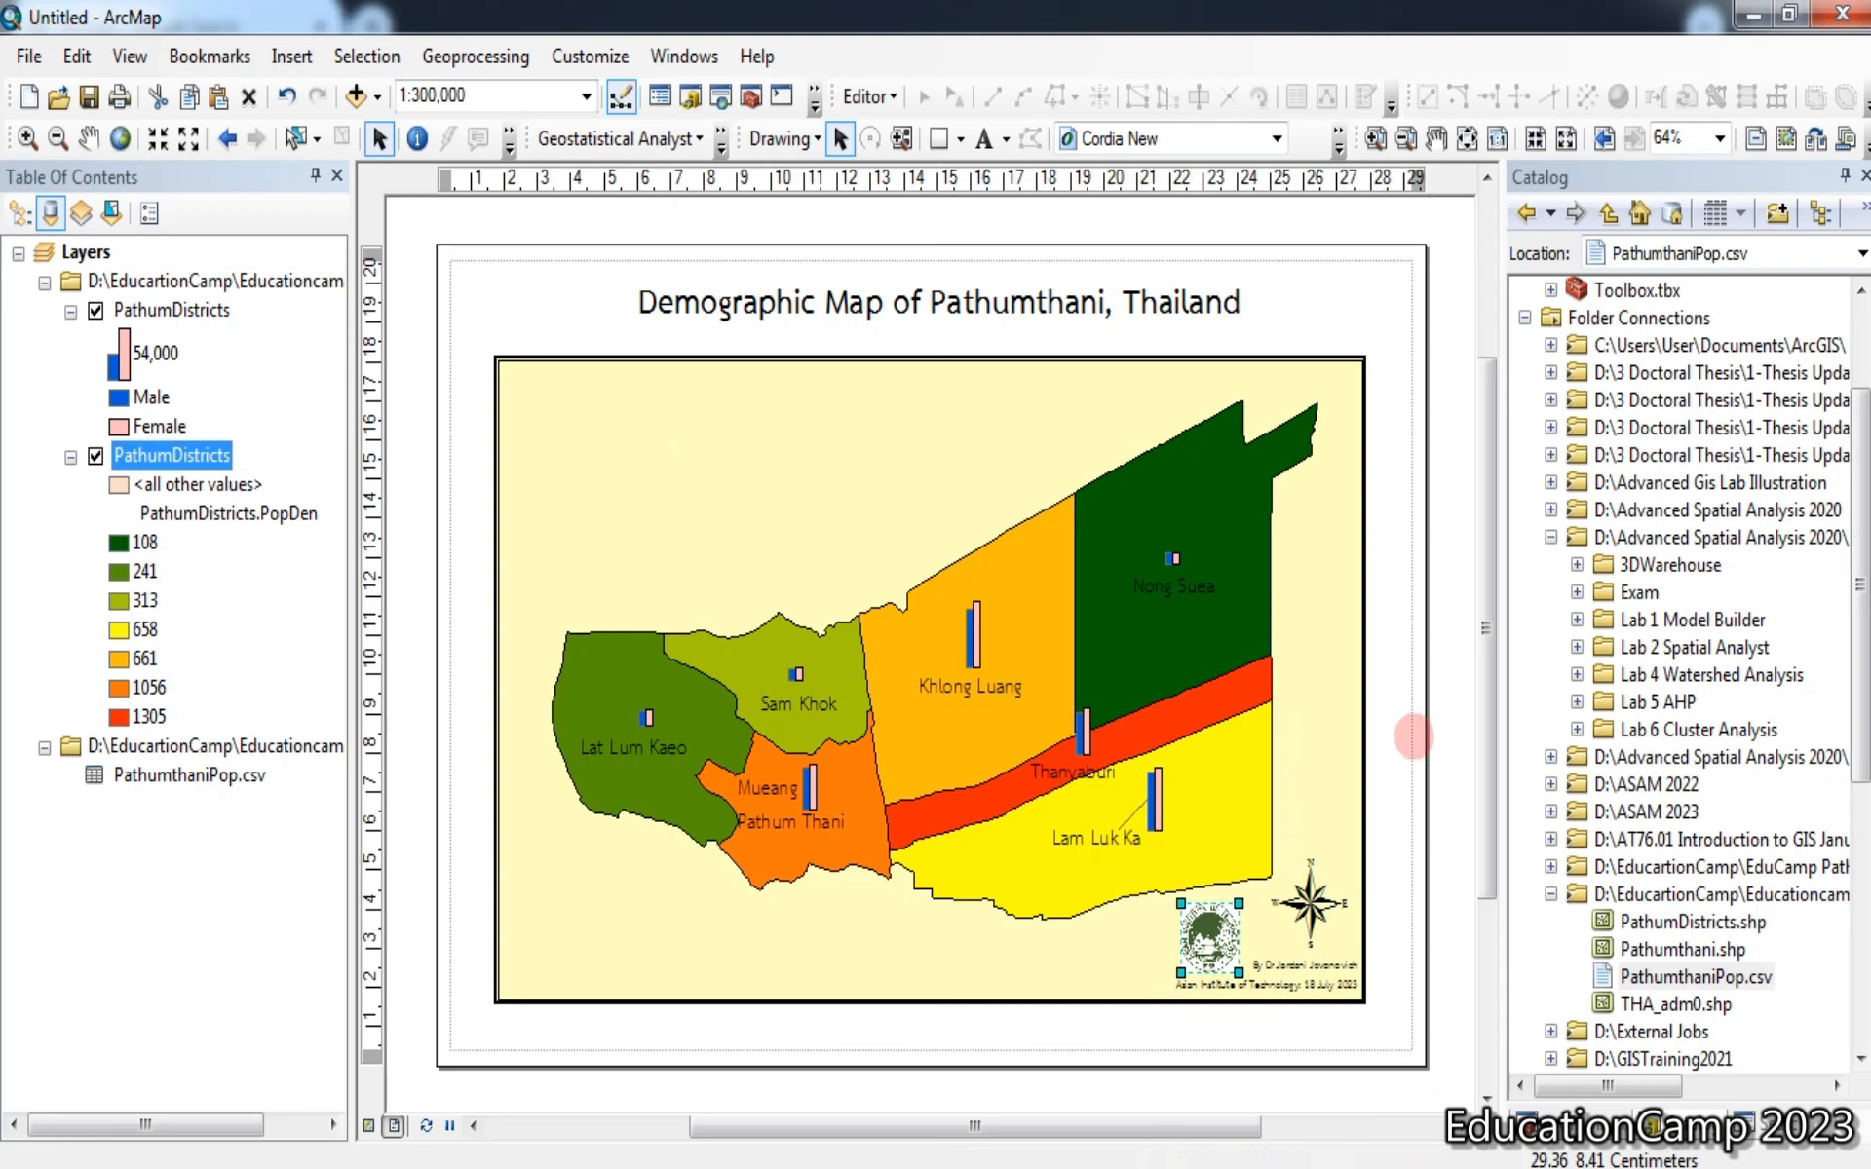
left_click(1415, 738)
left_click(1208, 940)
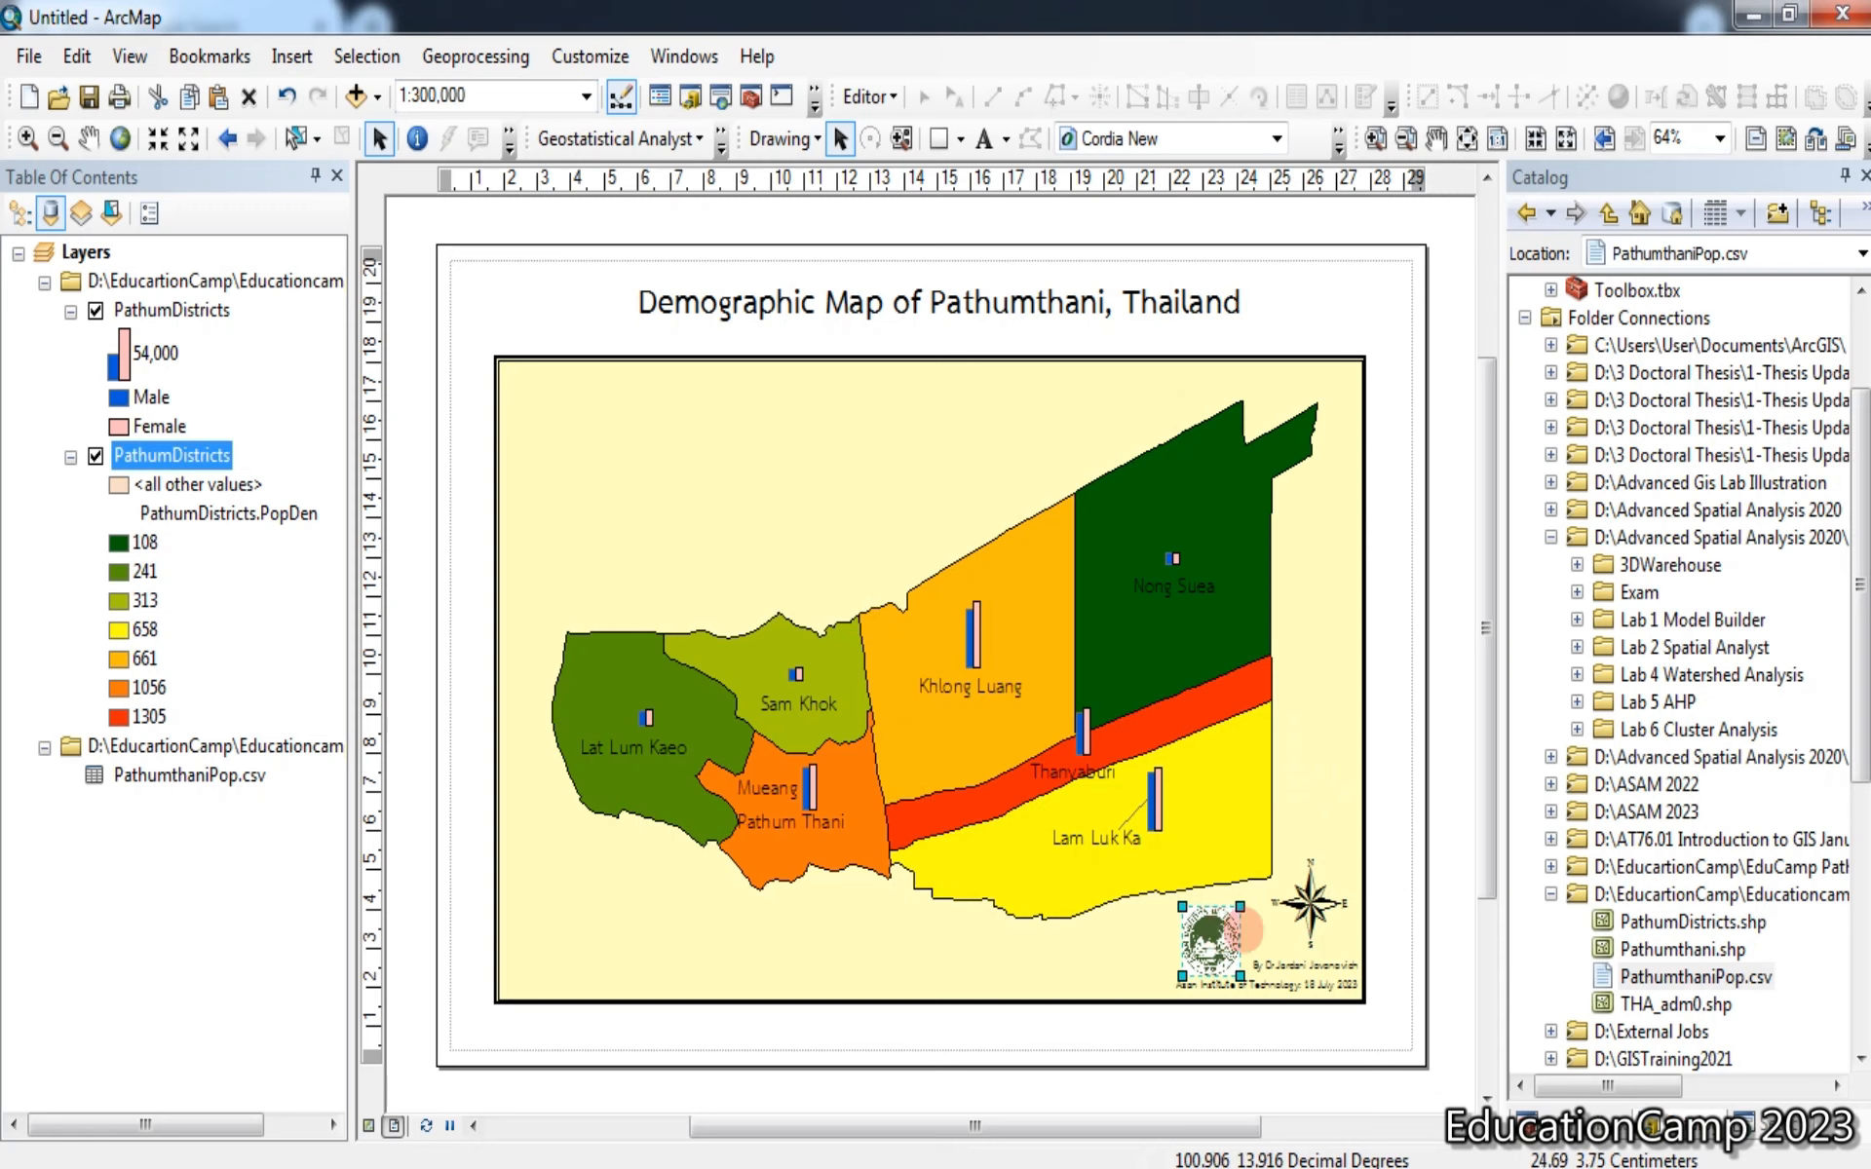
Swap the logo and north arrow so the arrow stands on the left and the logo on the right above the credit
left_click_drag(1249, 928, 1351, 807)
left_click(1311, 904)
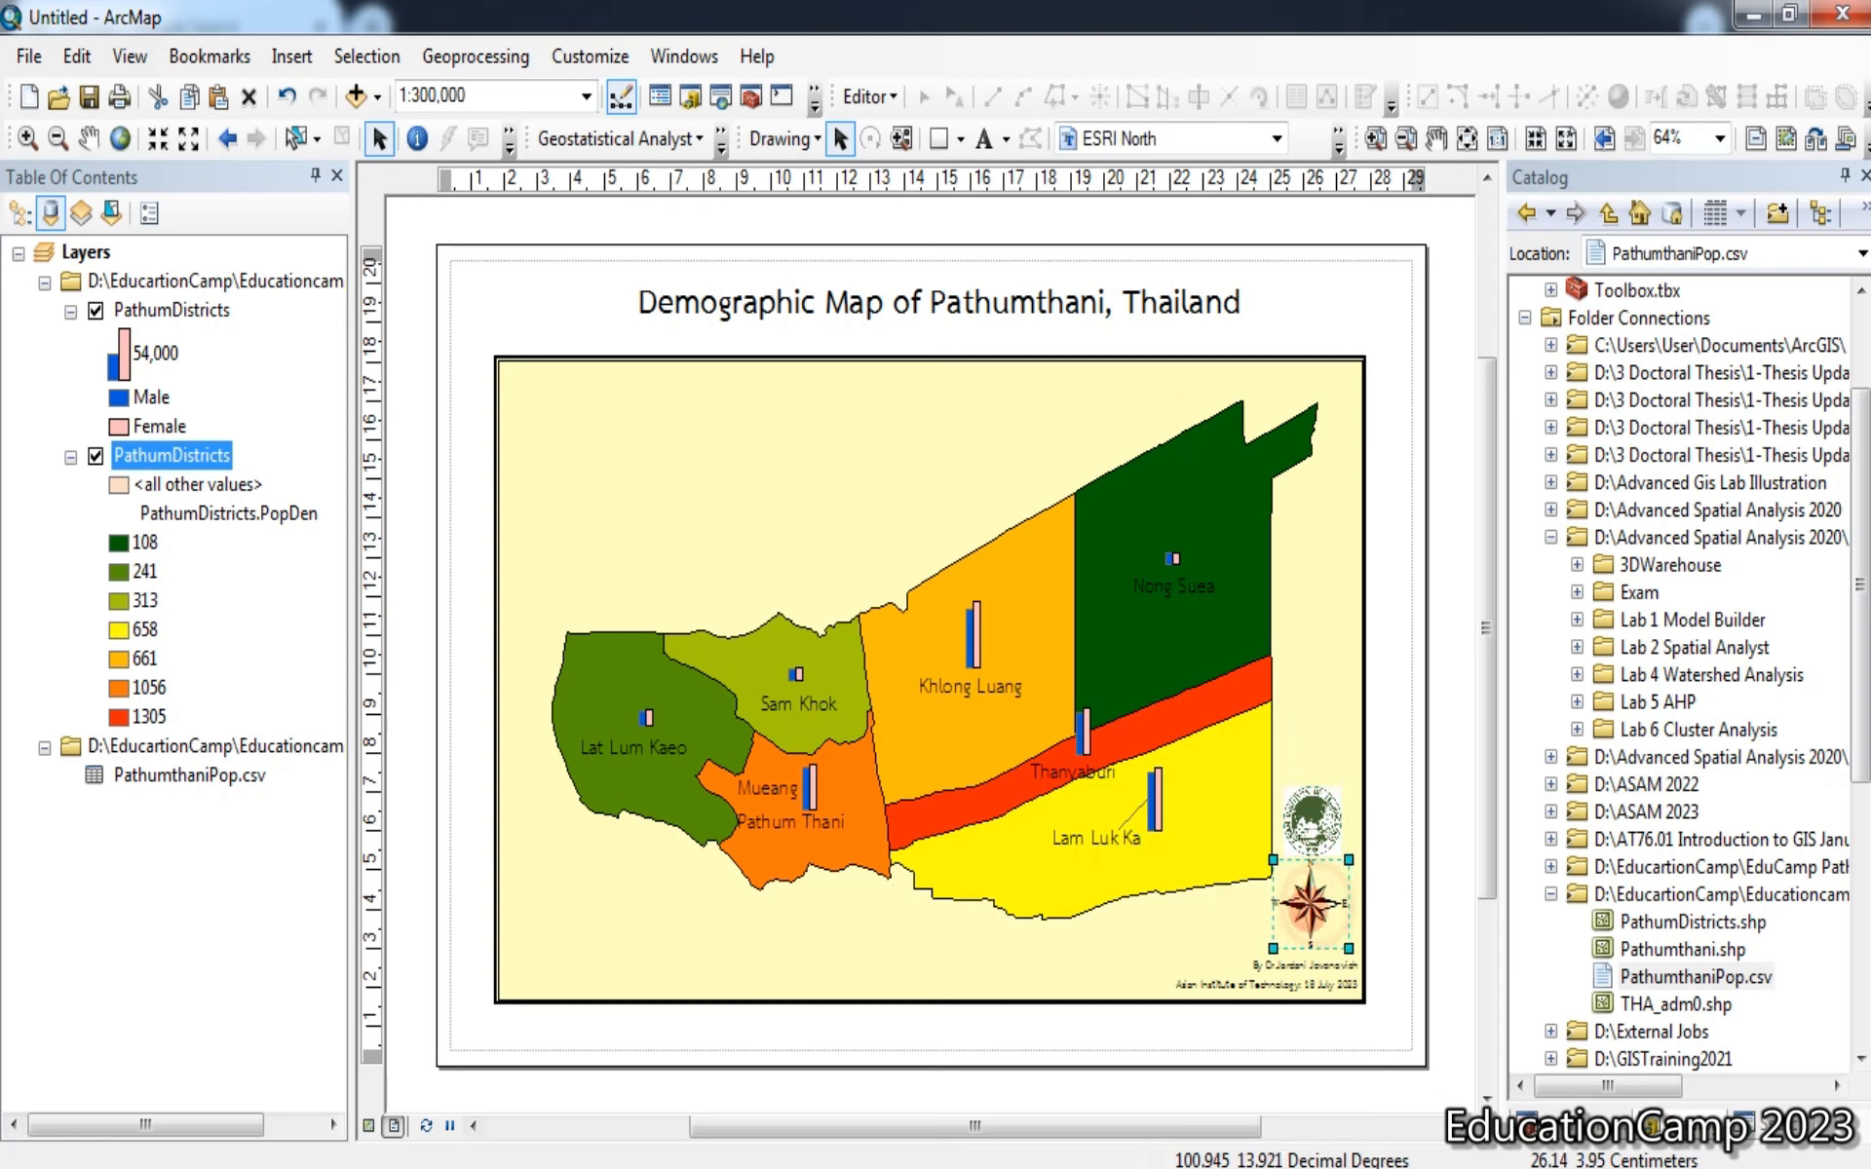
left_click_drag(1311, 902, 1205, 943)
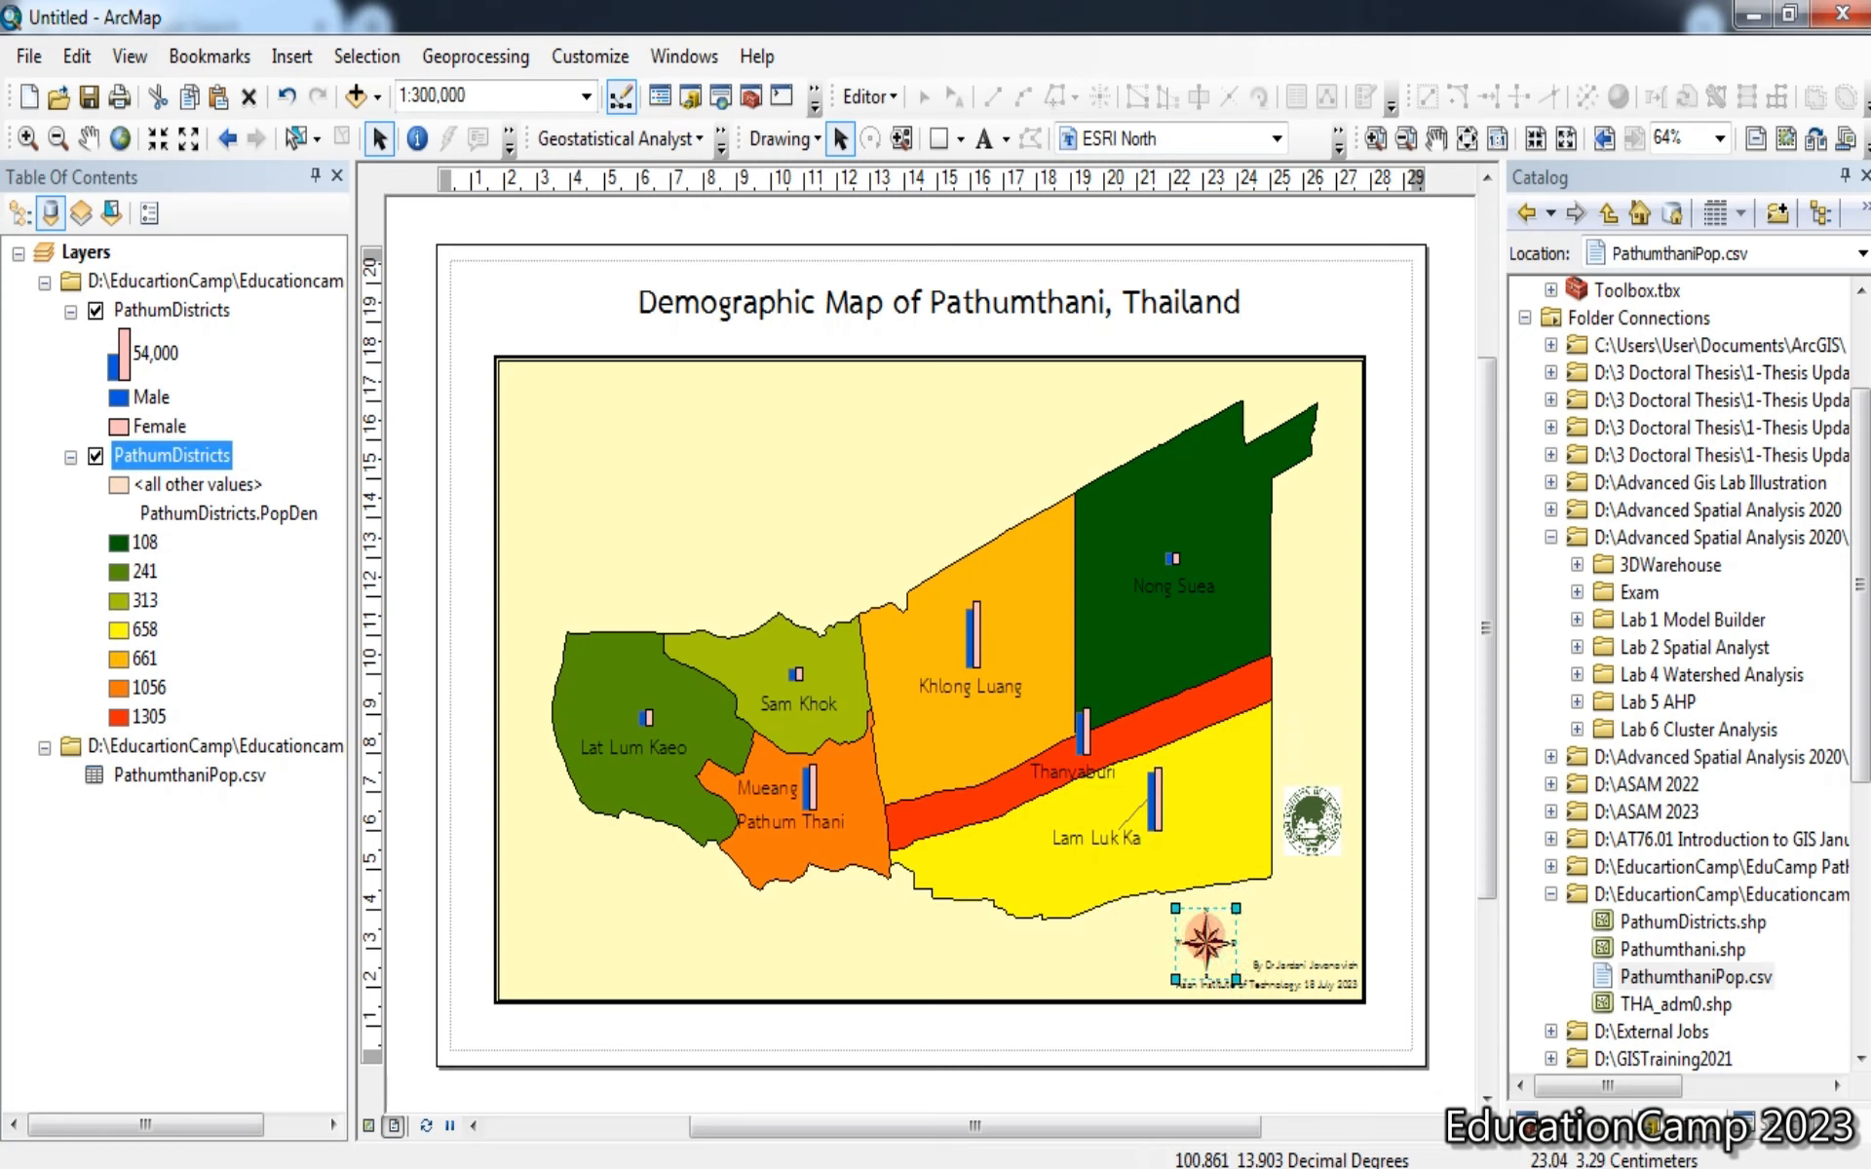
left_click(1324, 833)
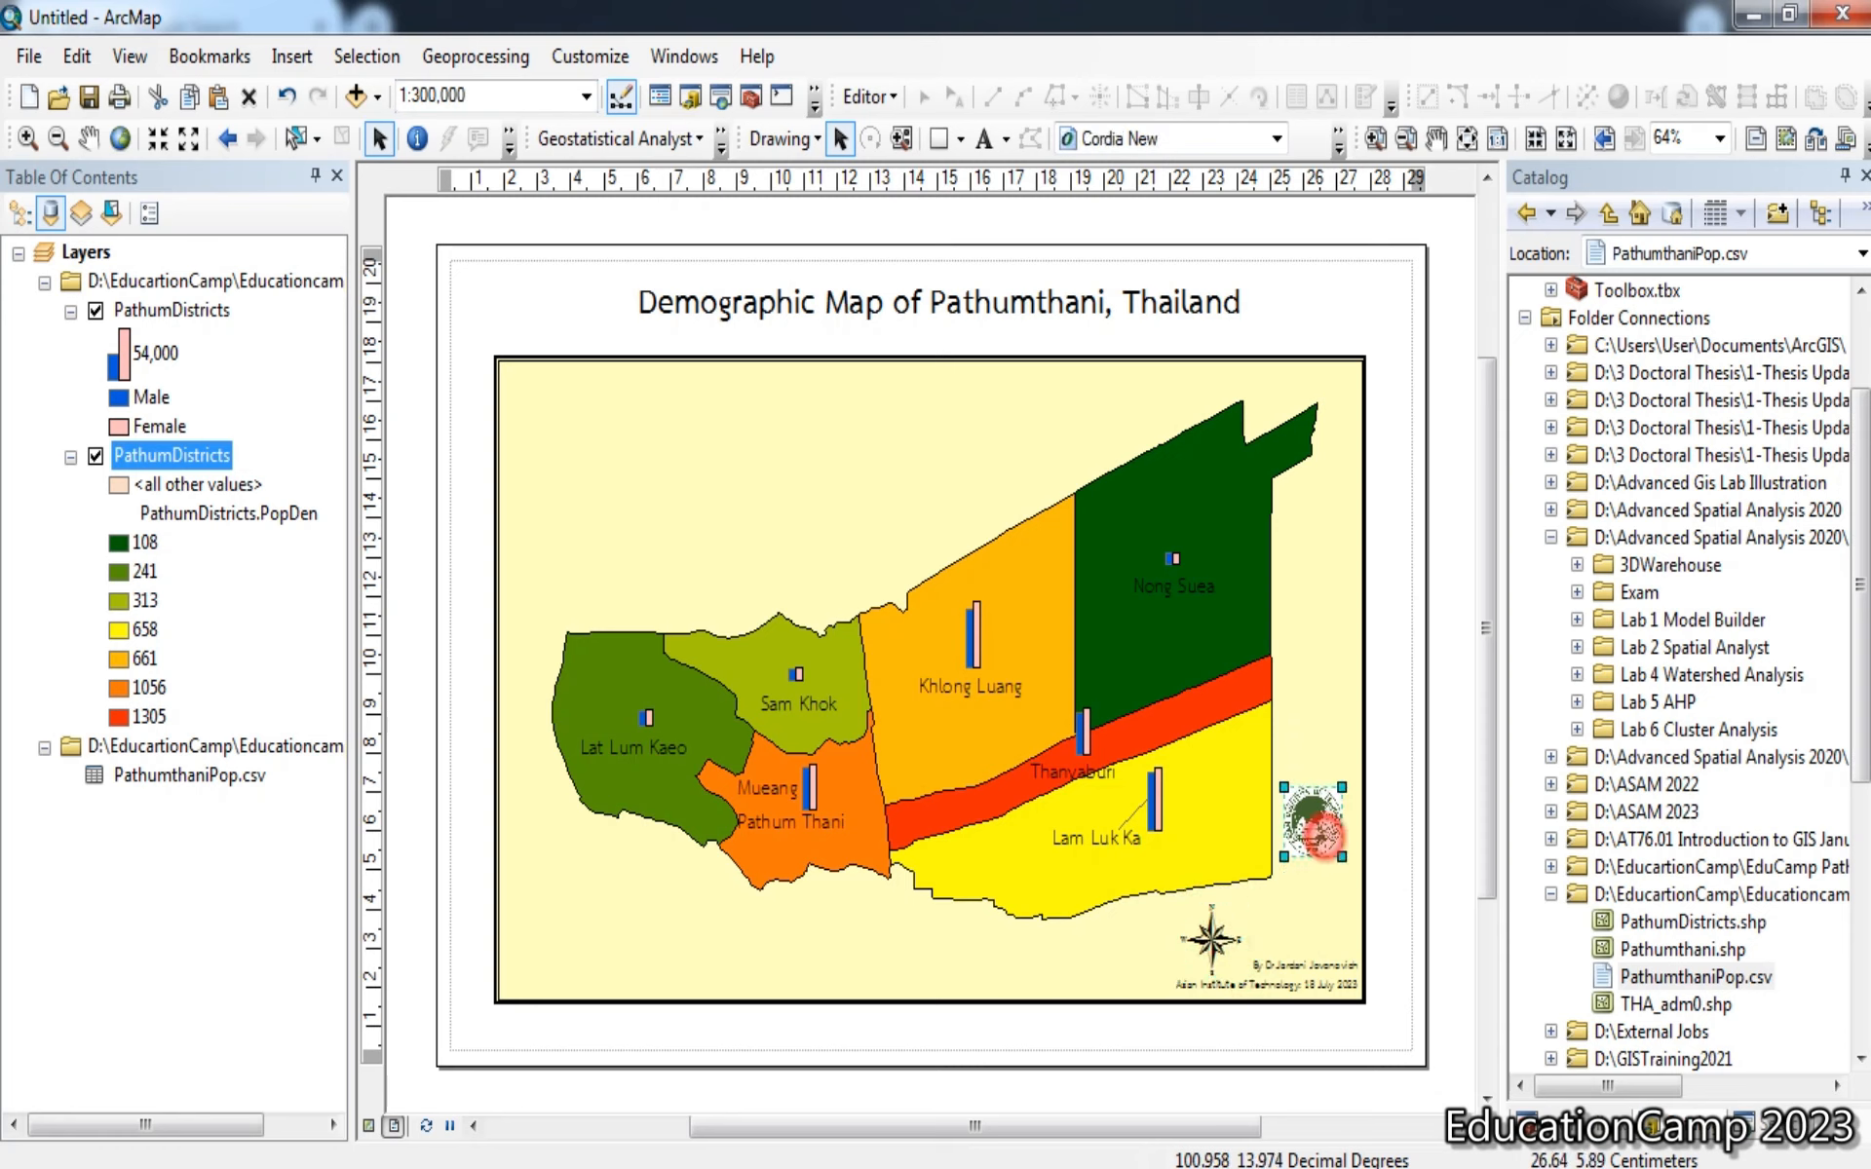
left_click_drag(1323, 833, 1325, 924)
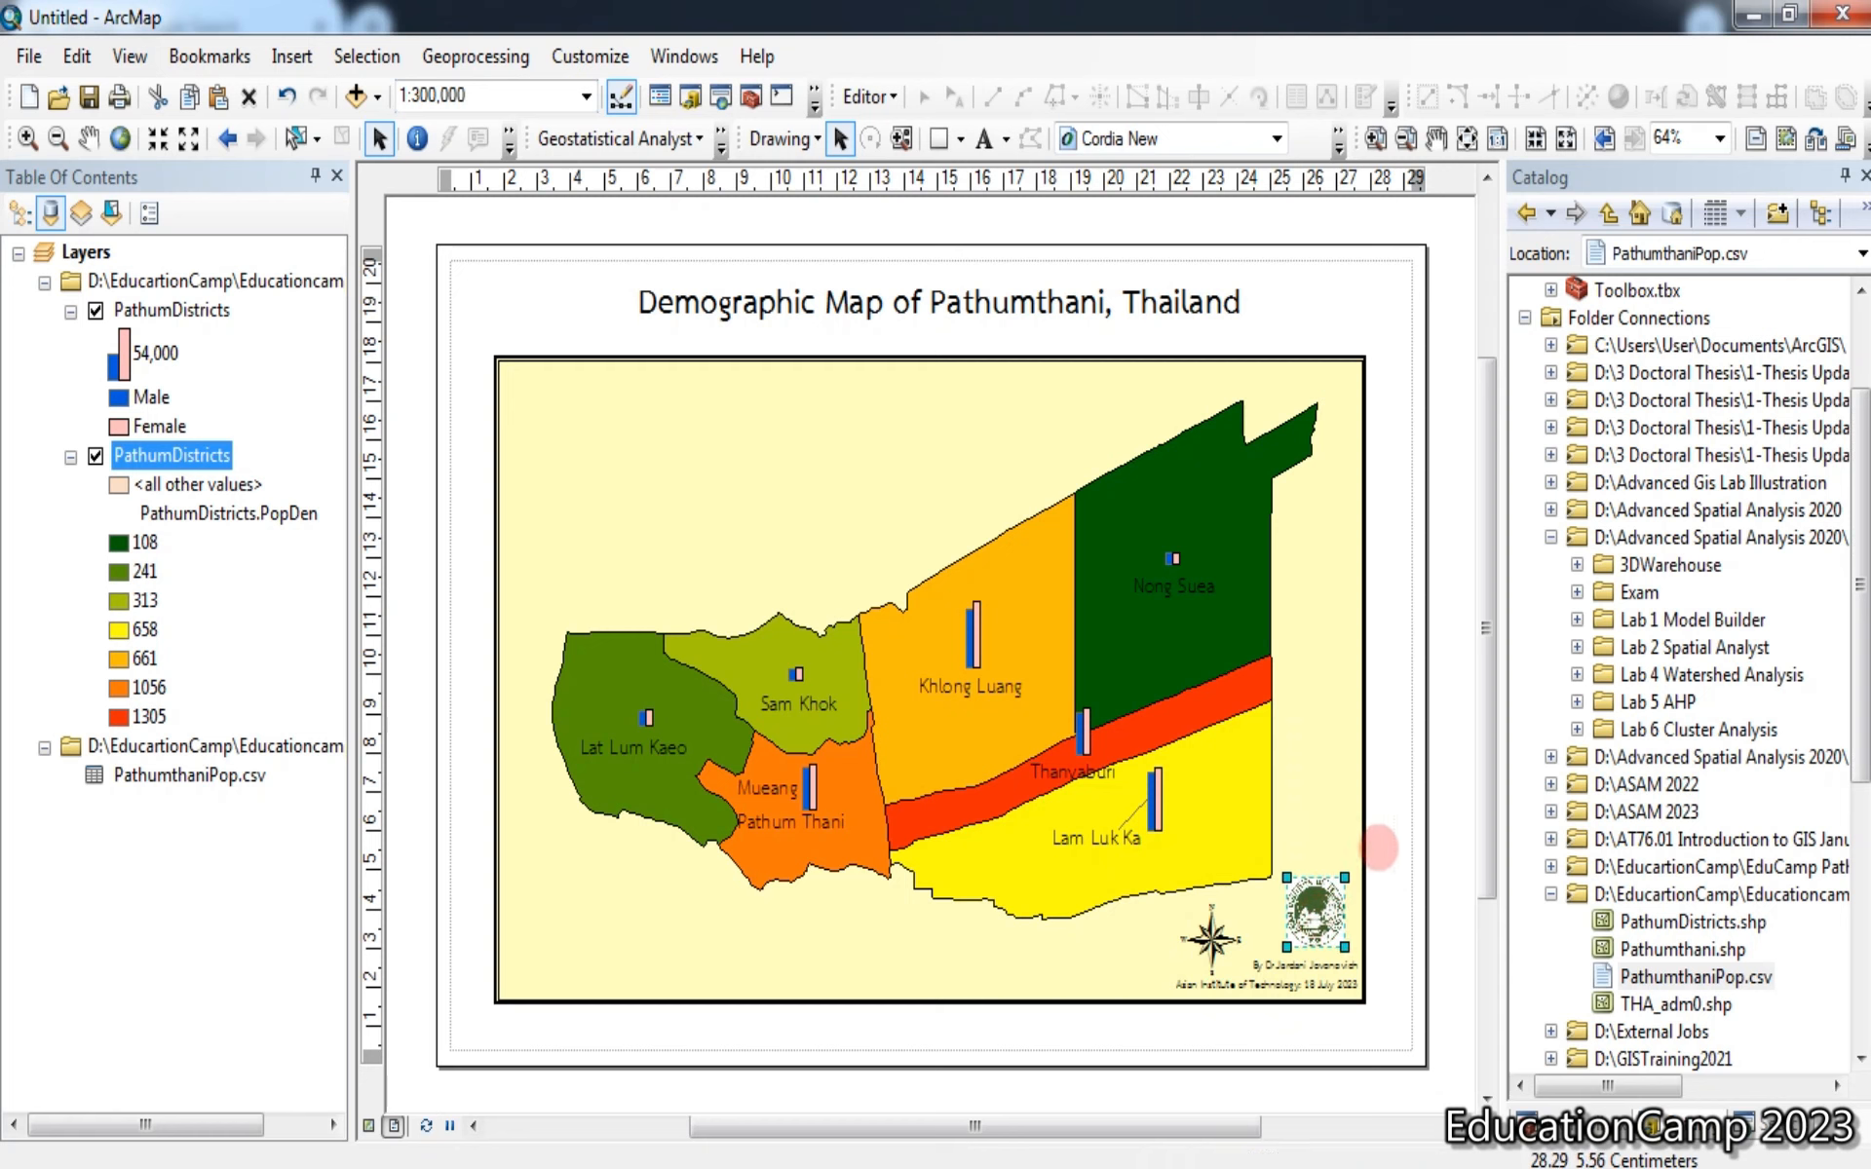
left_click(1380, 848)
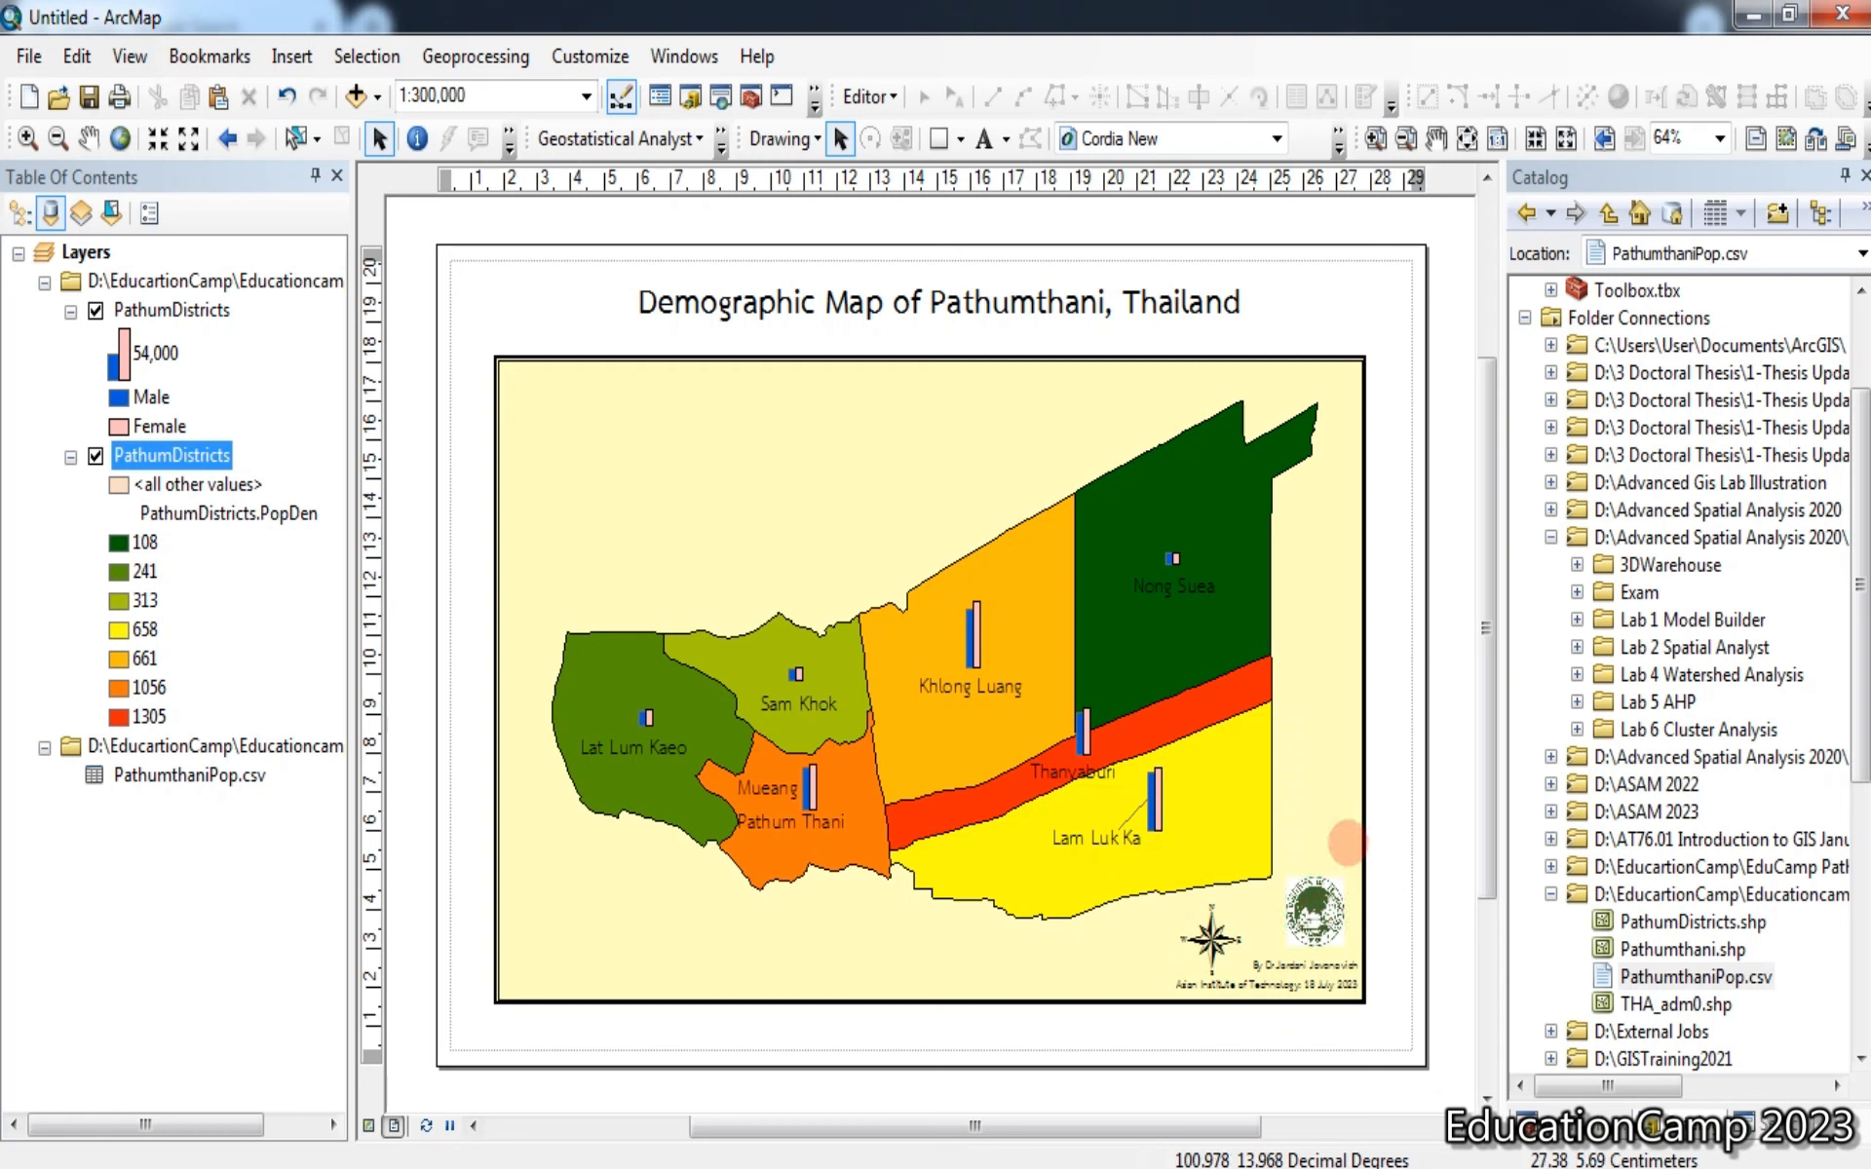
Insert an Alternating Scale Bar 2 and place it below the districts, left of the north arrow
left_click(268, 61)
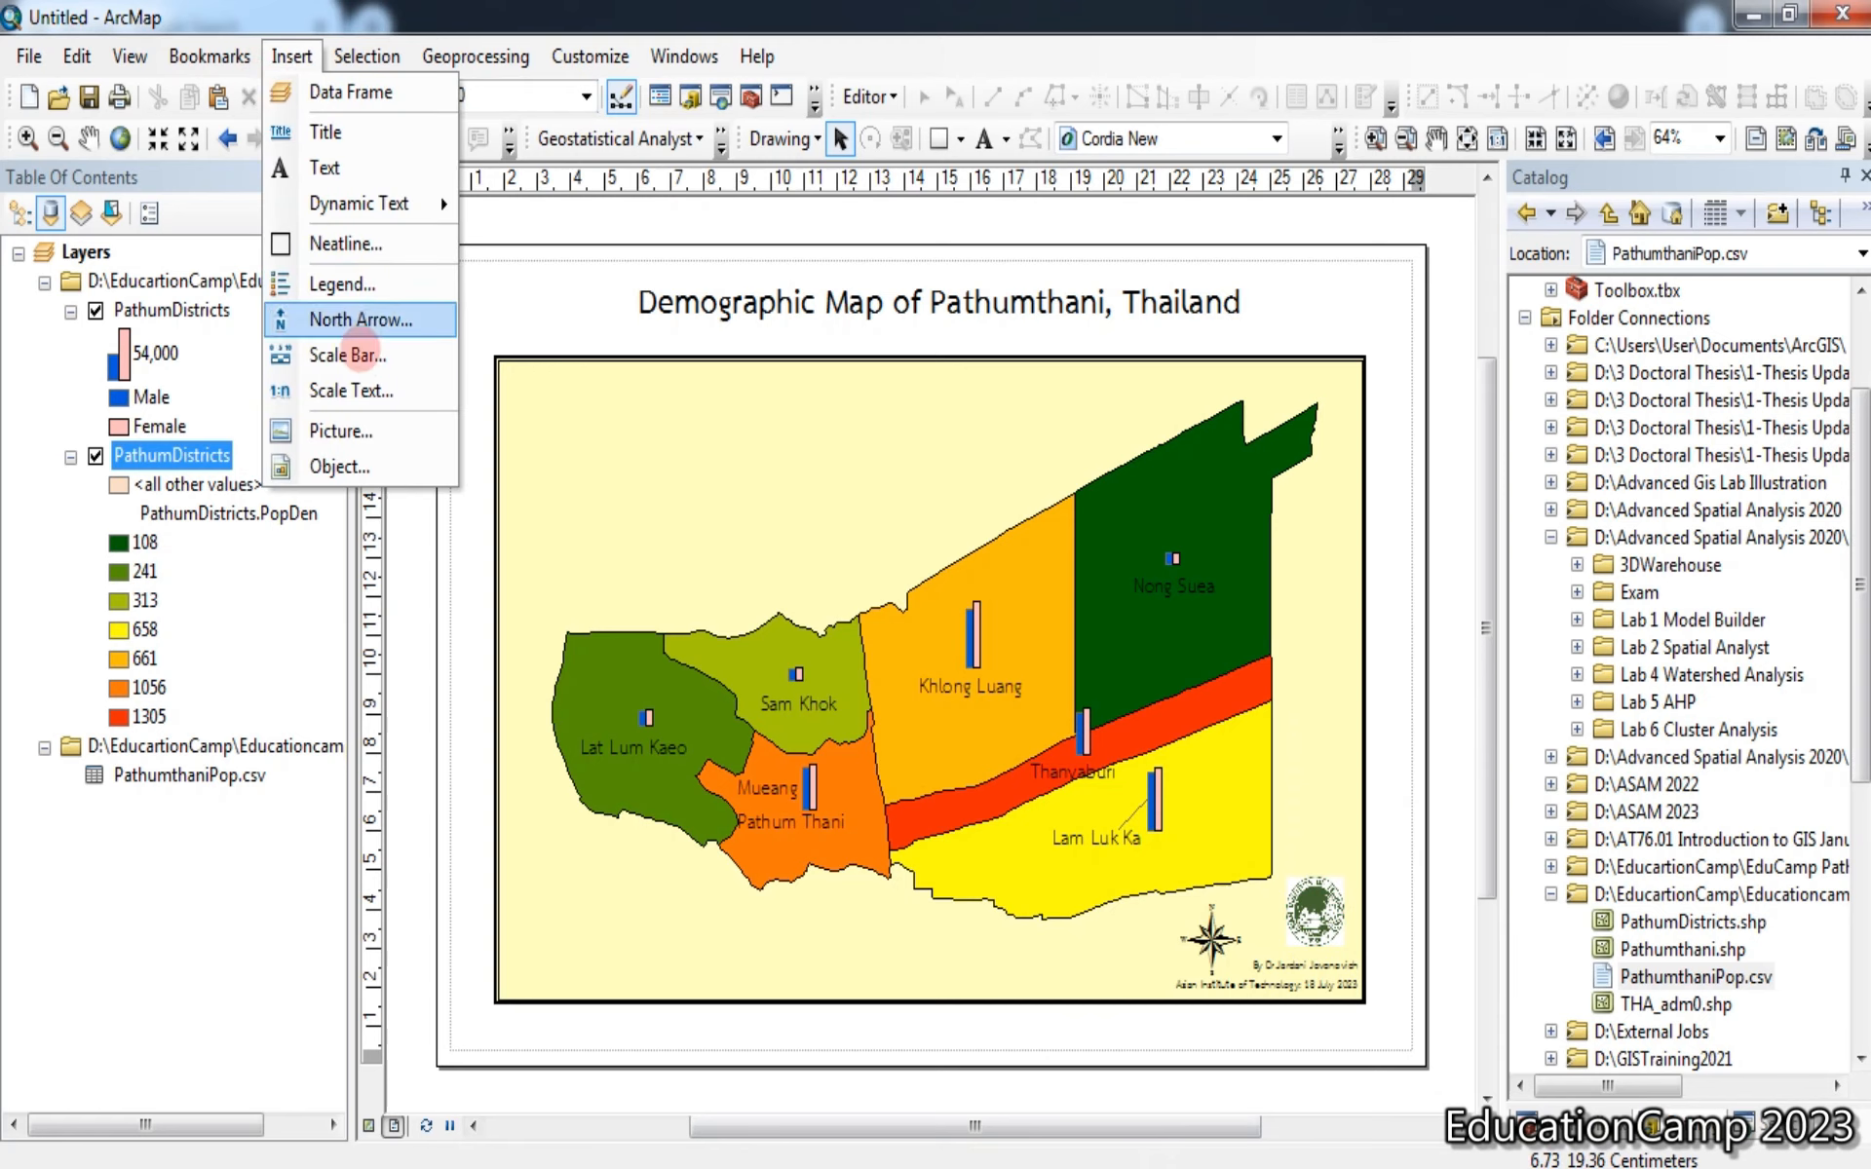
left_click(363, 357)
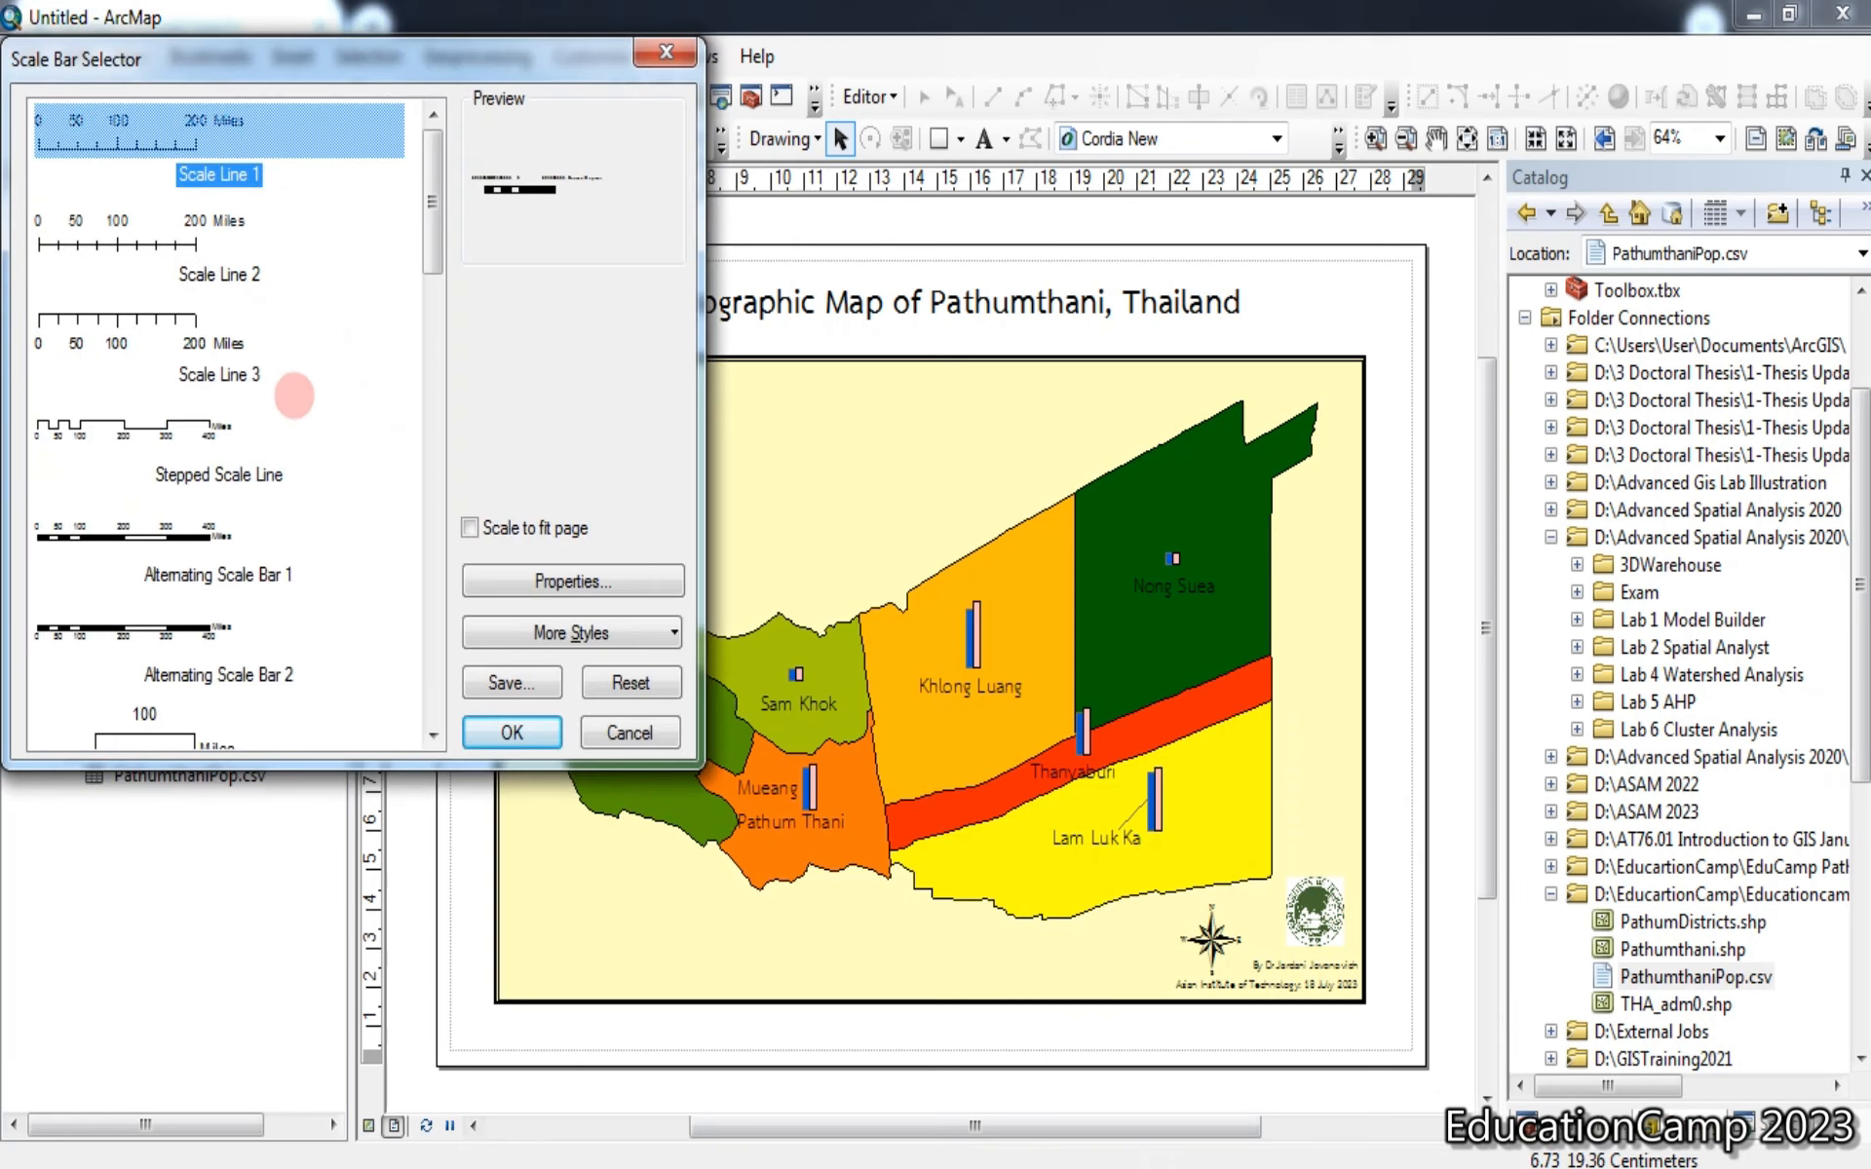
left_click(307, 399)
scroll(304, 464, "down", 2)
scroll(304, 465, "down", 2)
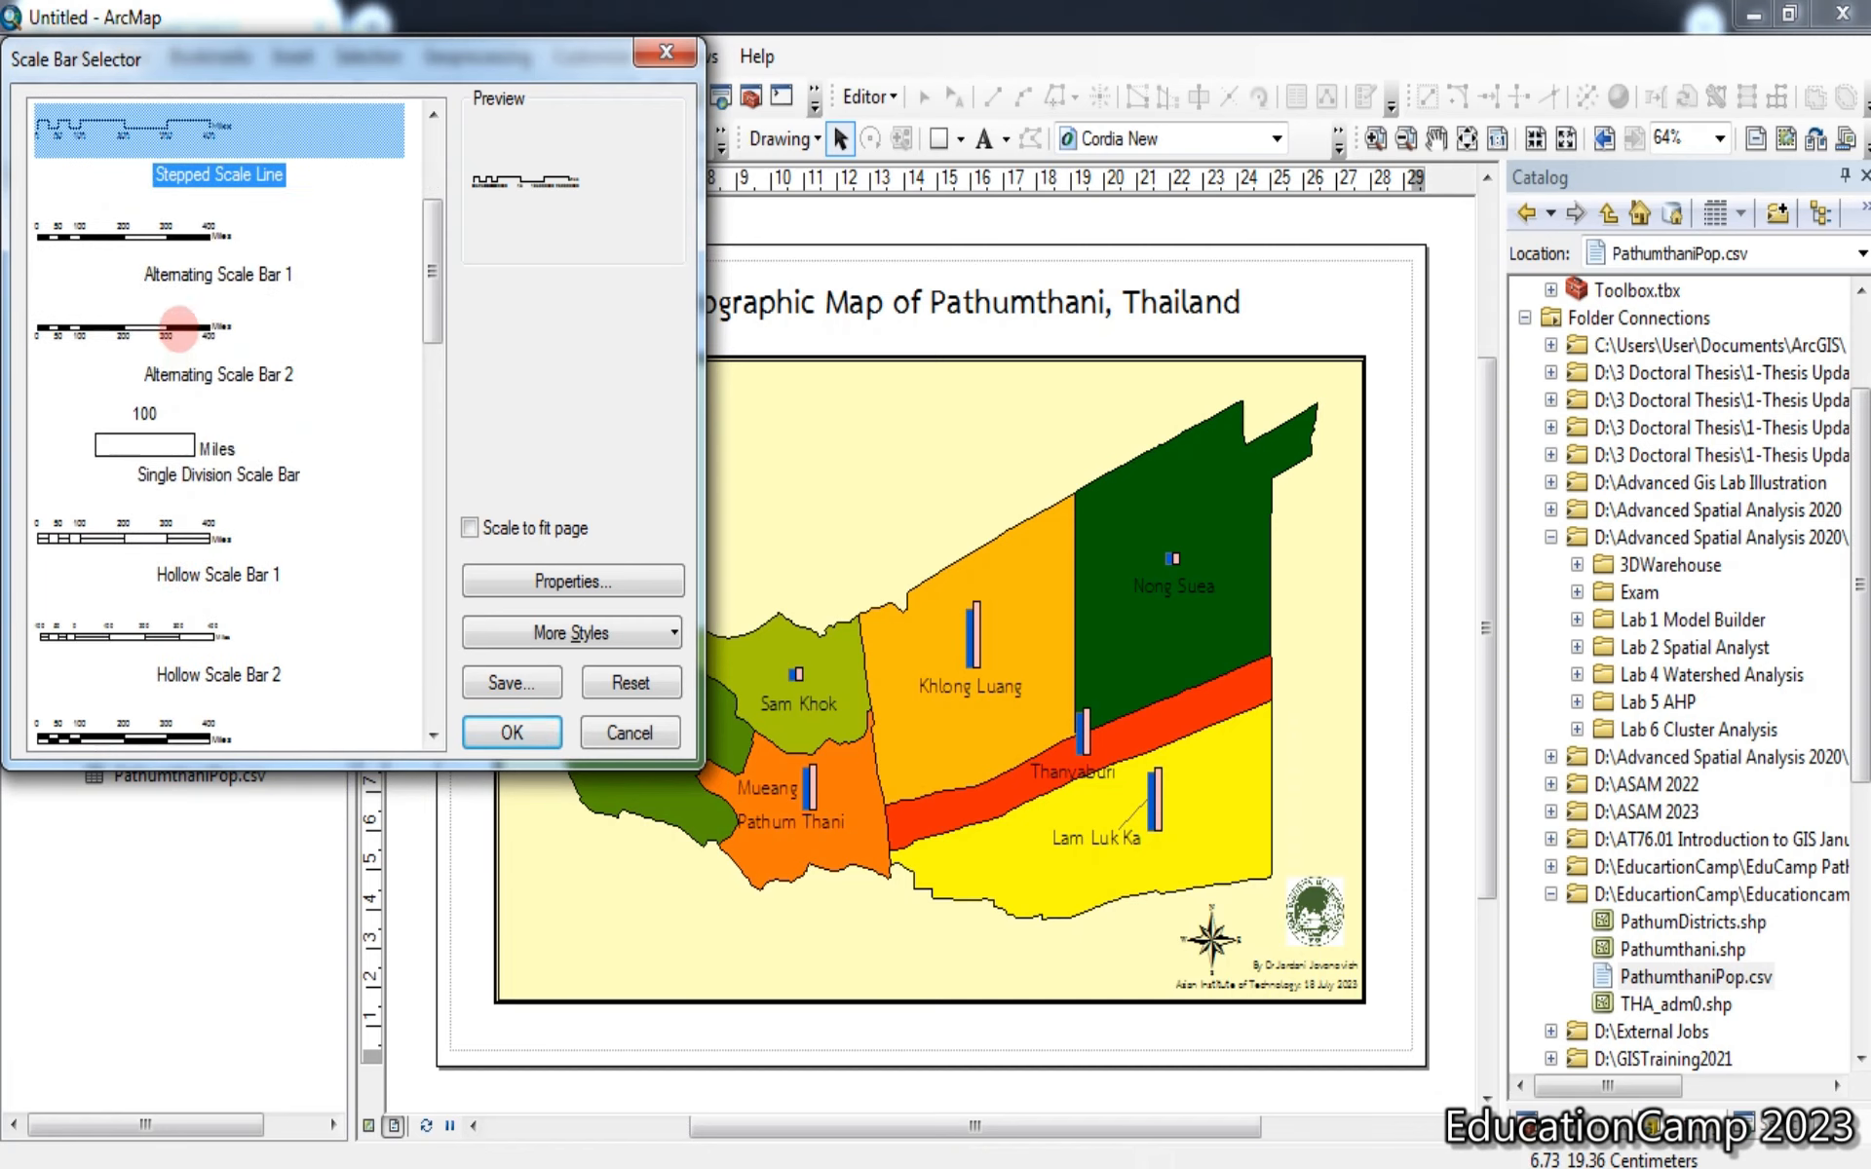
left_click(180, 326)
left_click(512, 732)
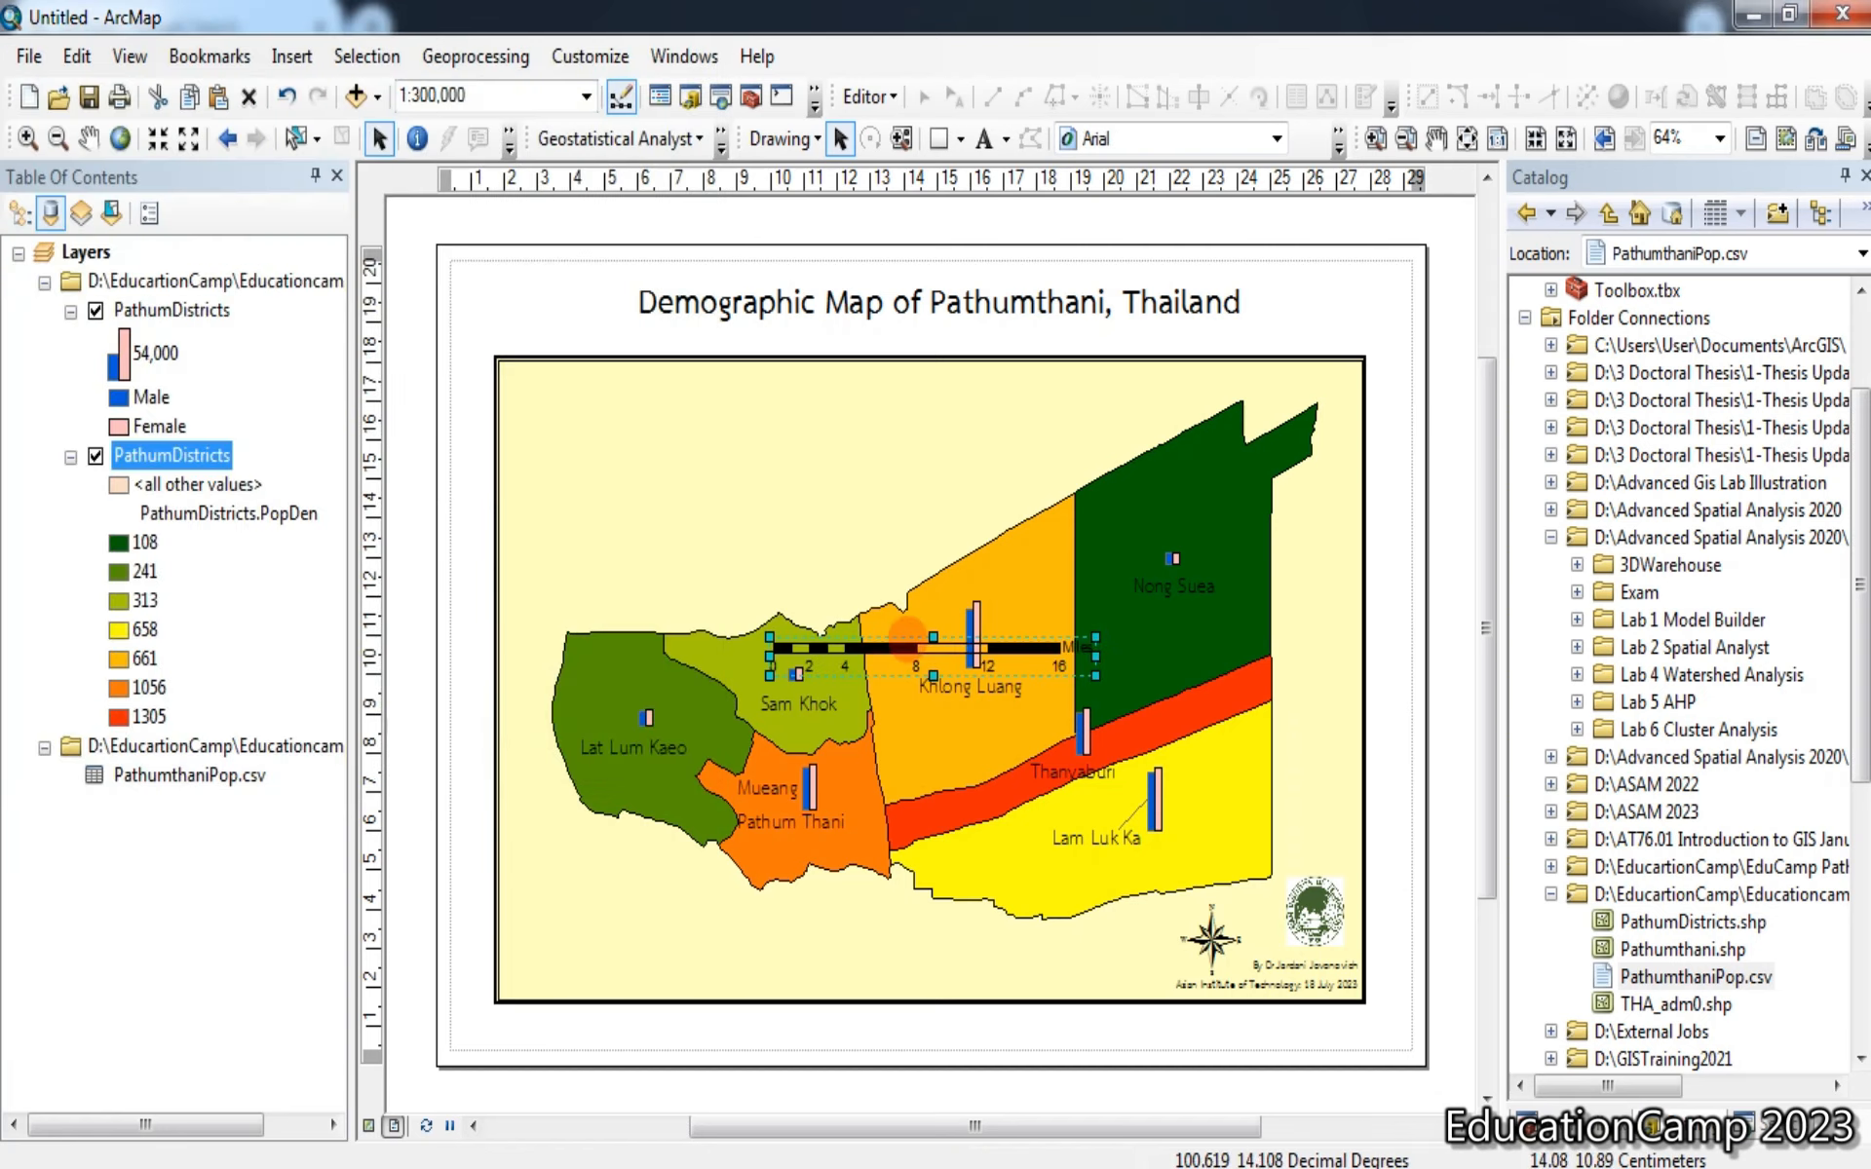
left_click_drag(908, 640, 911, 940)
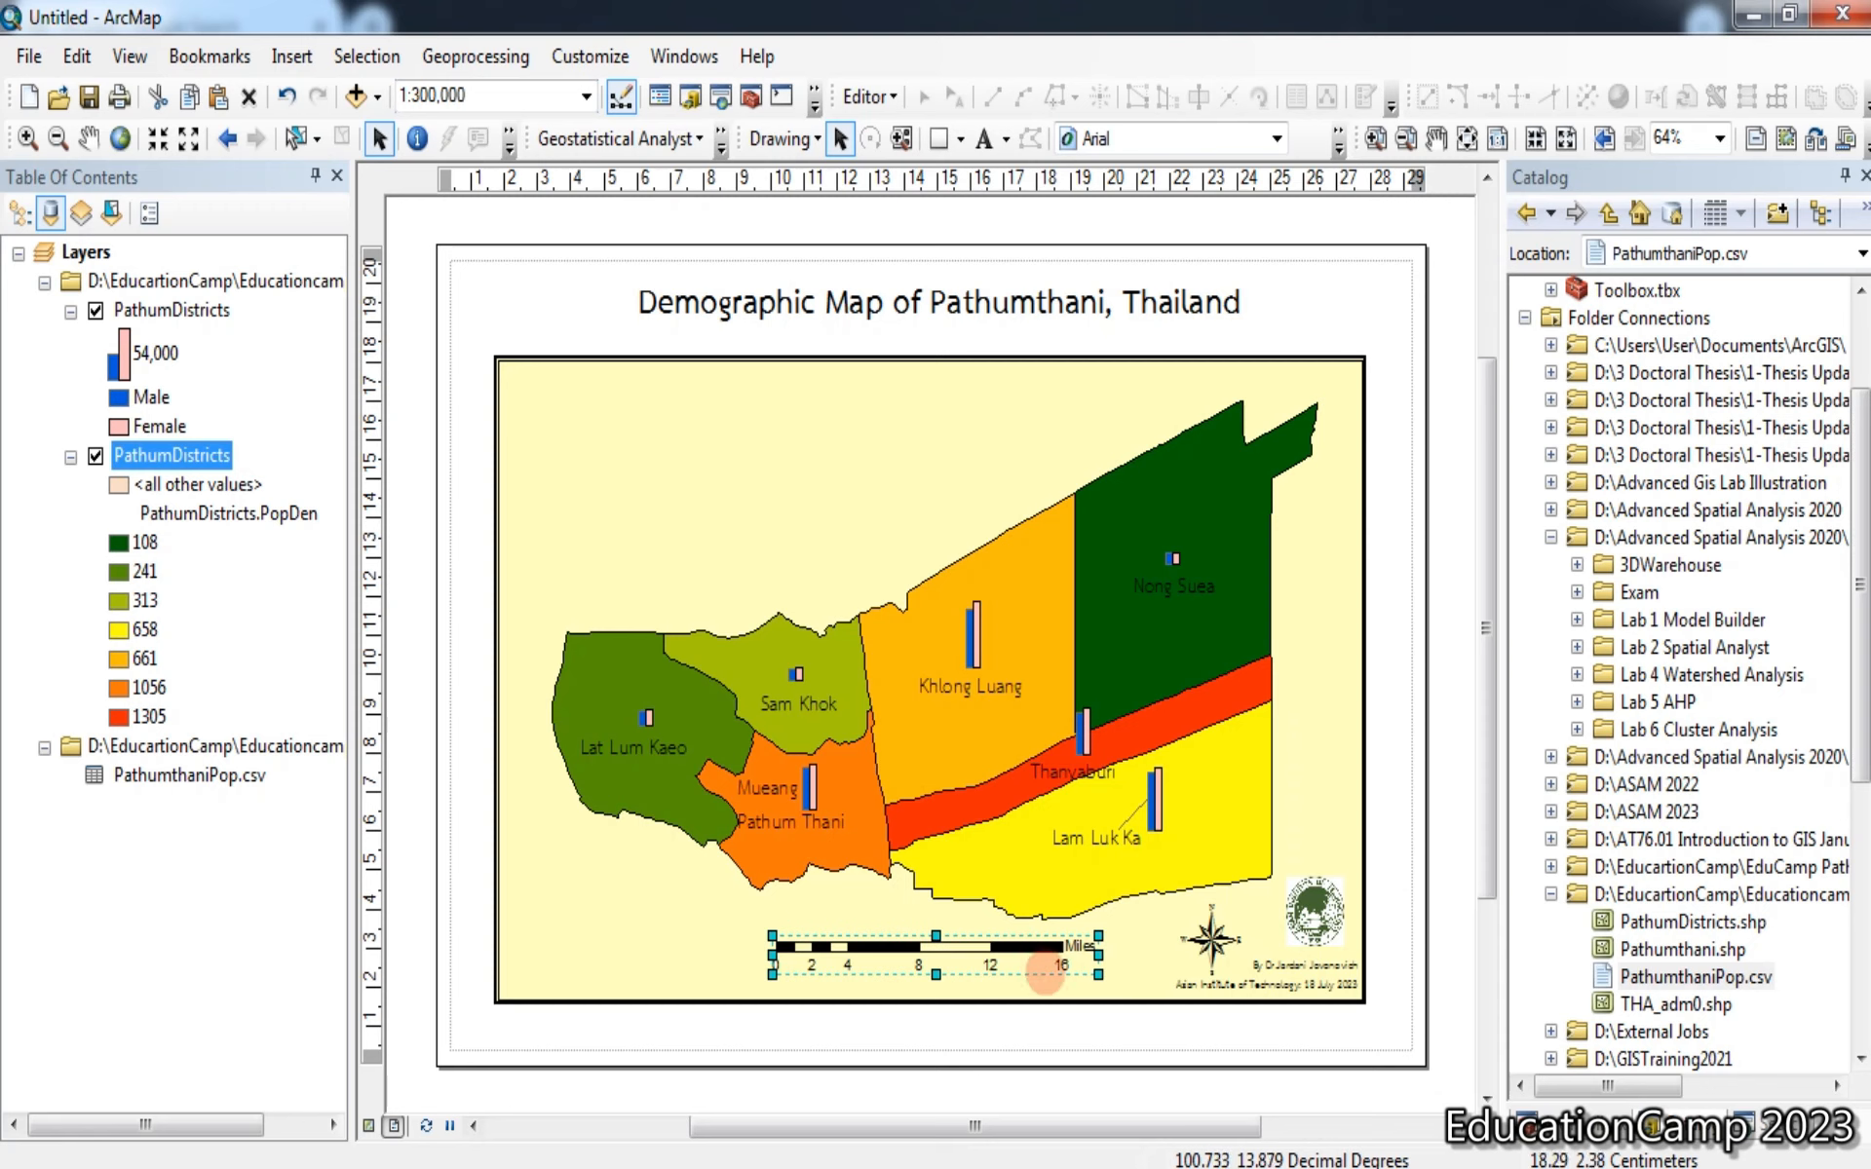
Open the scale bar's properties and set the number of subdivisions to 2, keeping 2 divisions
right_click(1045, 953)
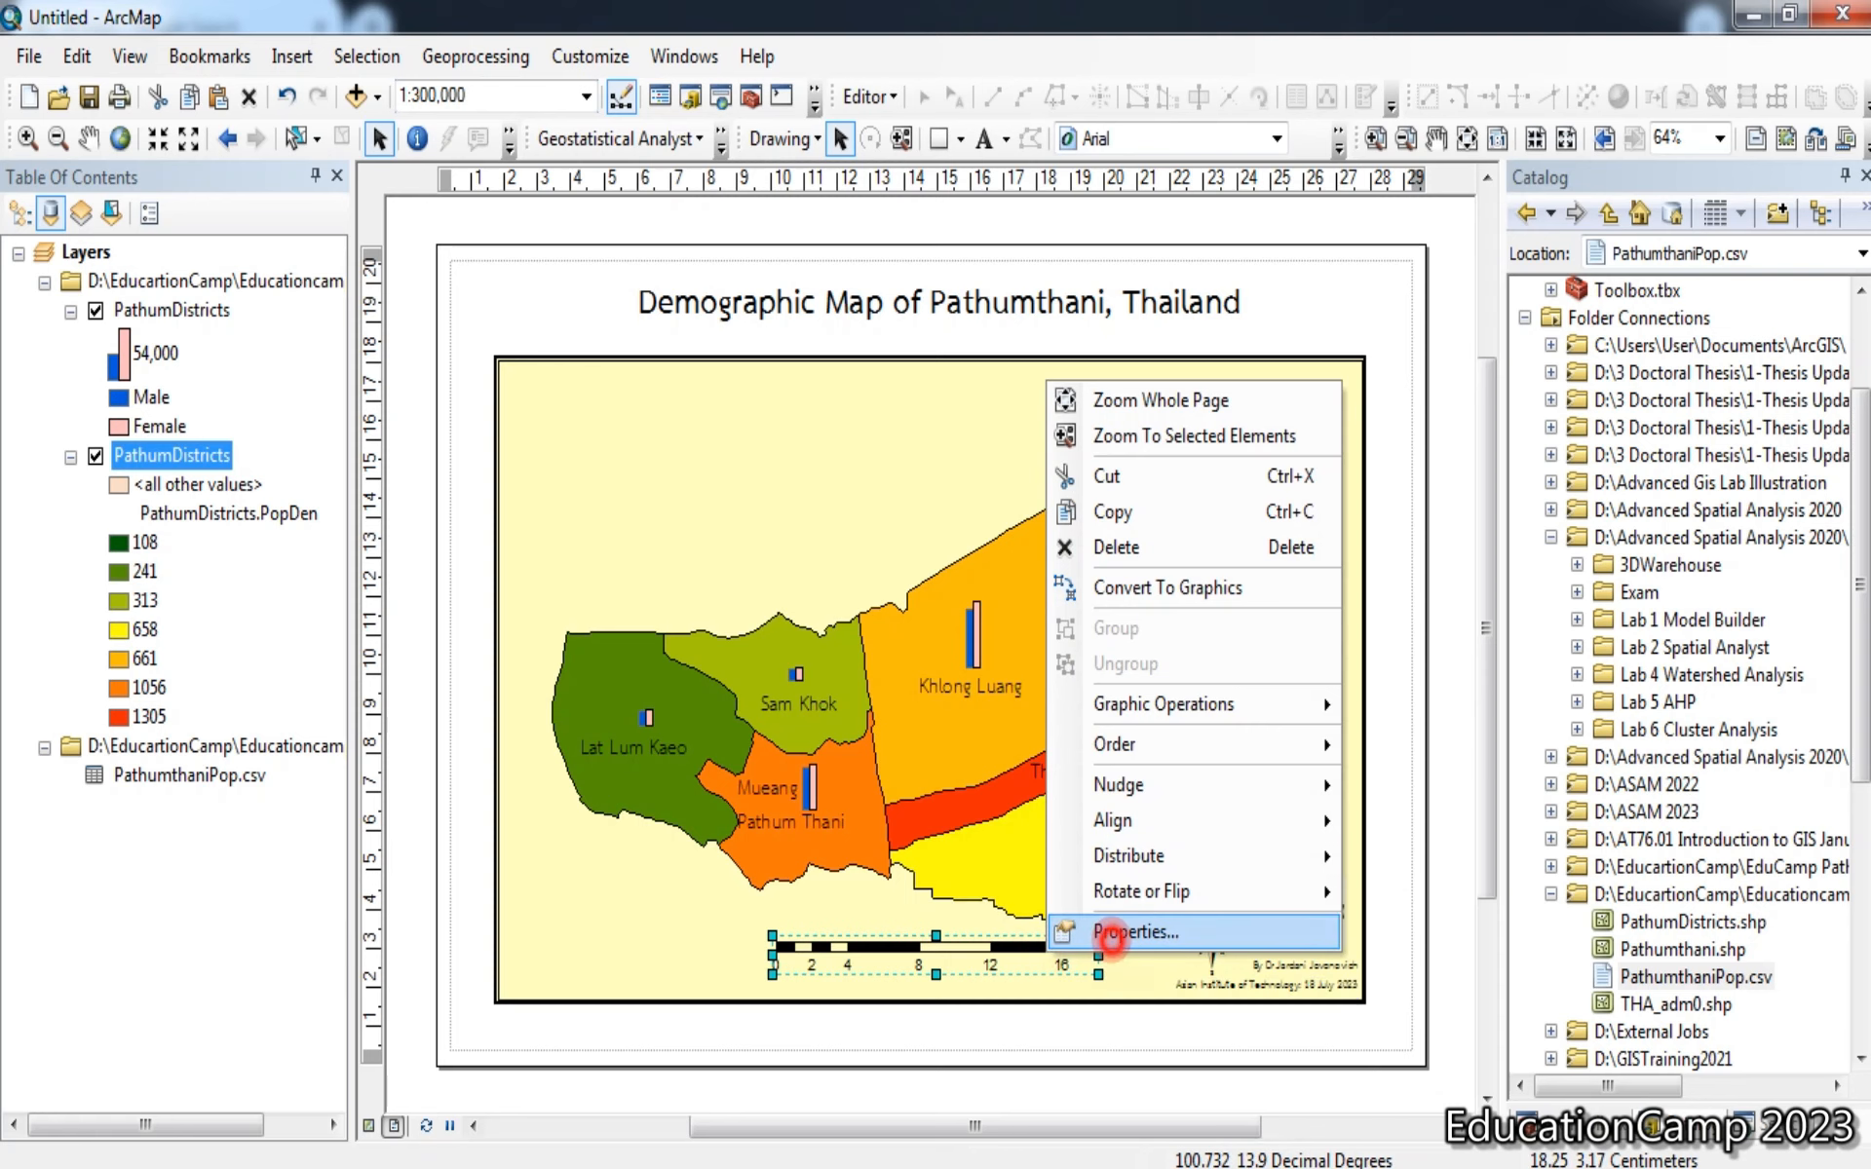
left_click(1098, 936)
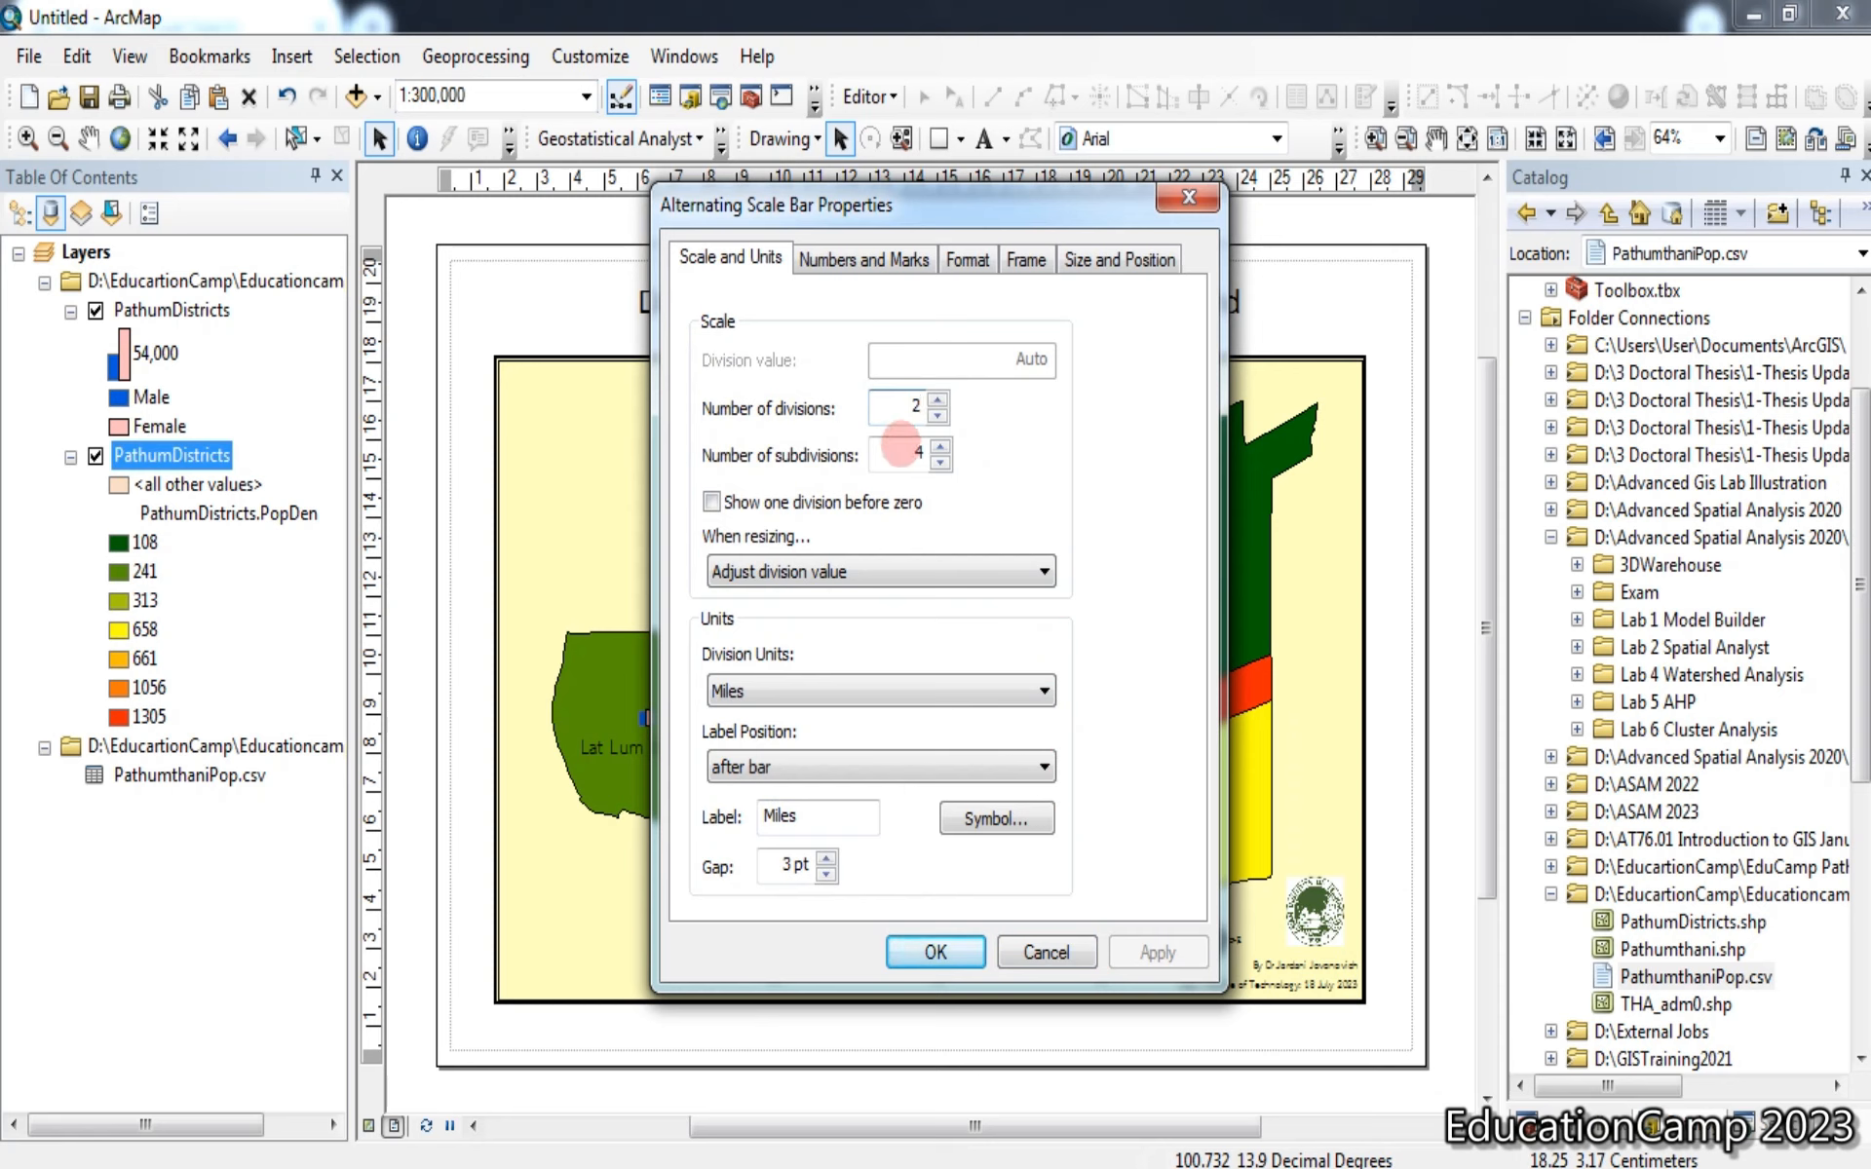
left_click(902, 441)
left_click(941, 458)
left_click(942, 458)
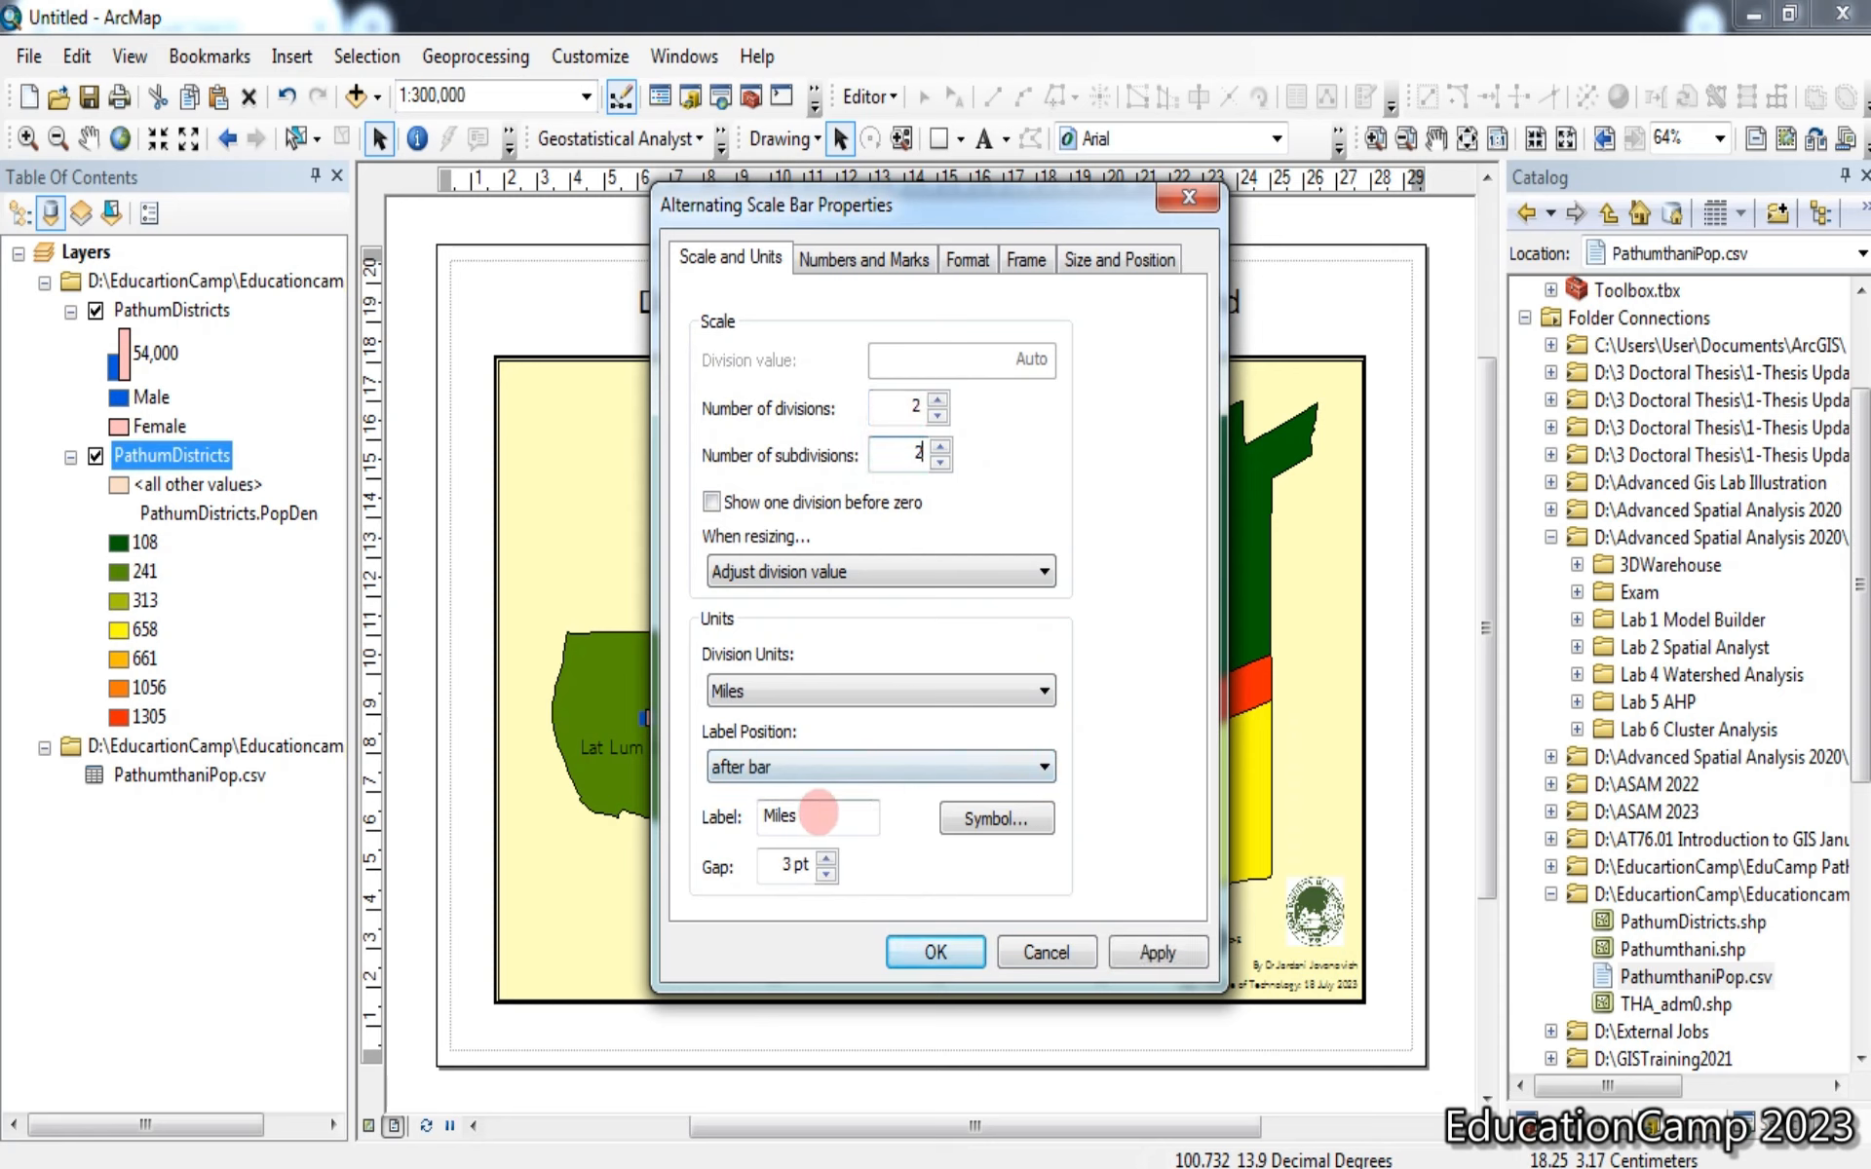
Set the scale bar's division units to Kilometers with the label "km", and shift the bar closer to the north arrow
left_click(816, 685)
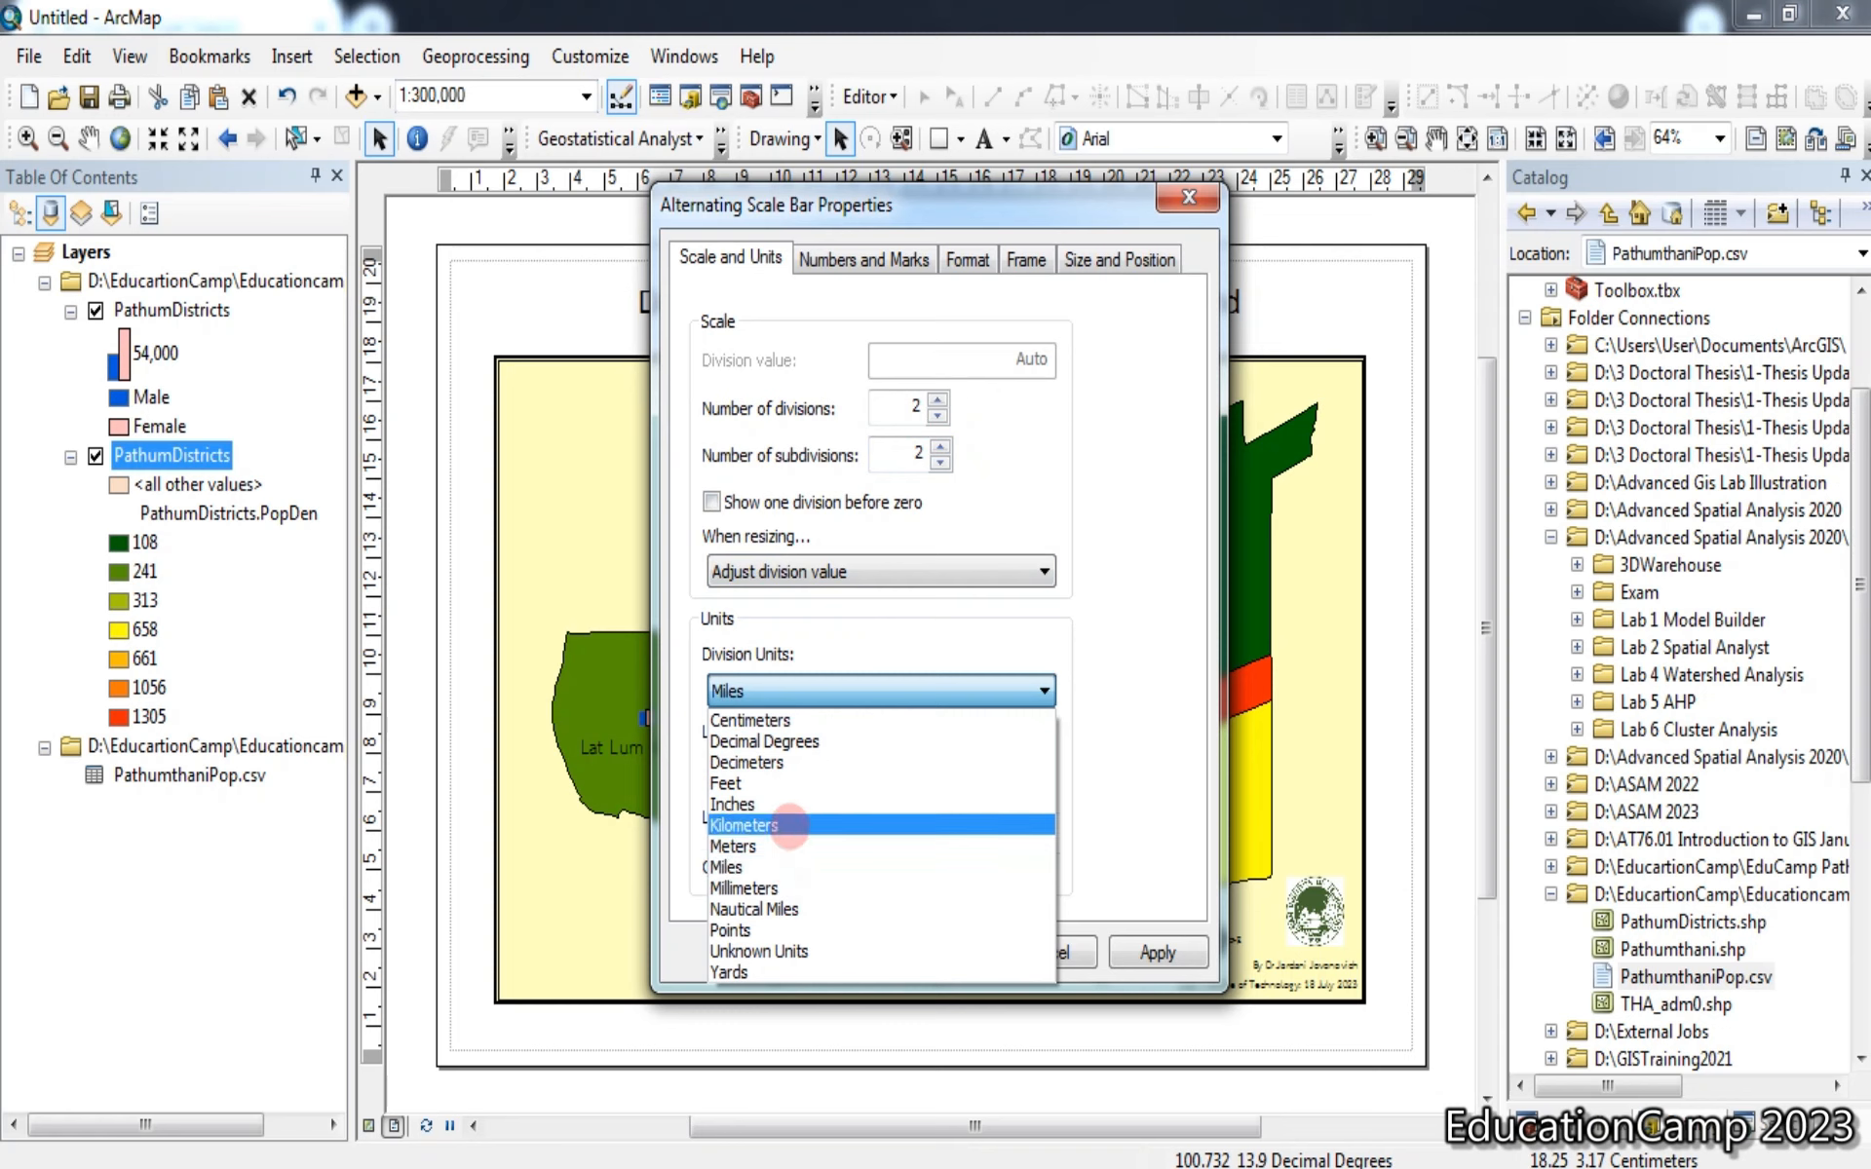
left_click(765, 825)
left_click_drag(850, 816, 675, 815)
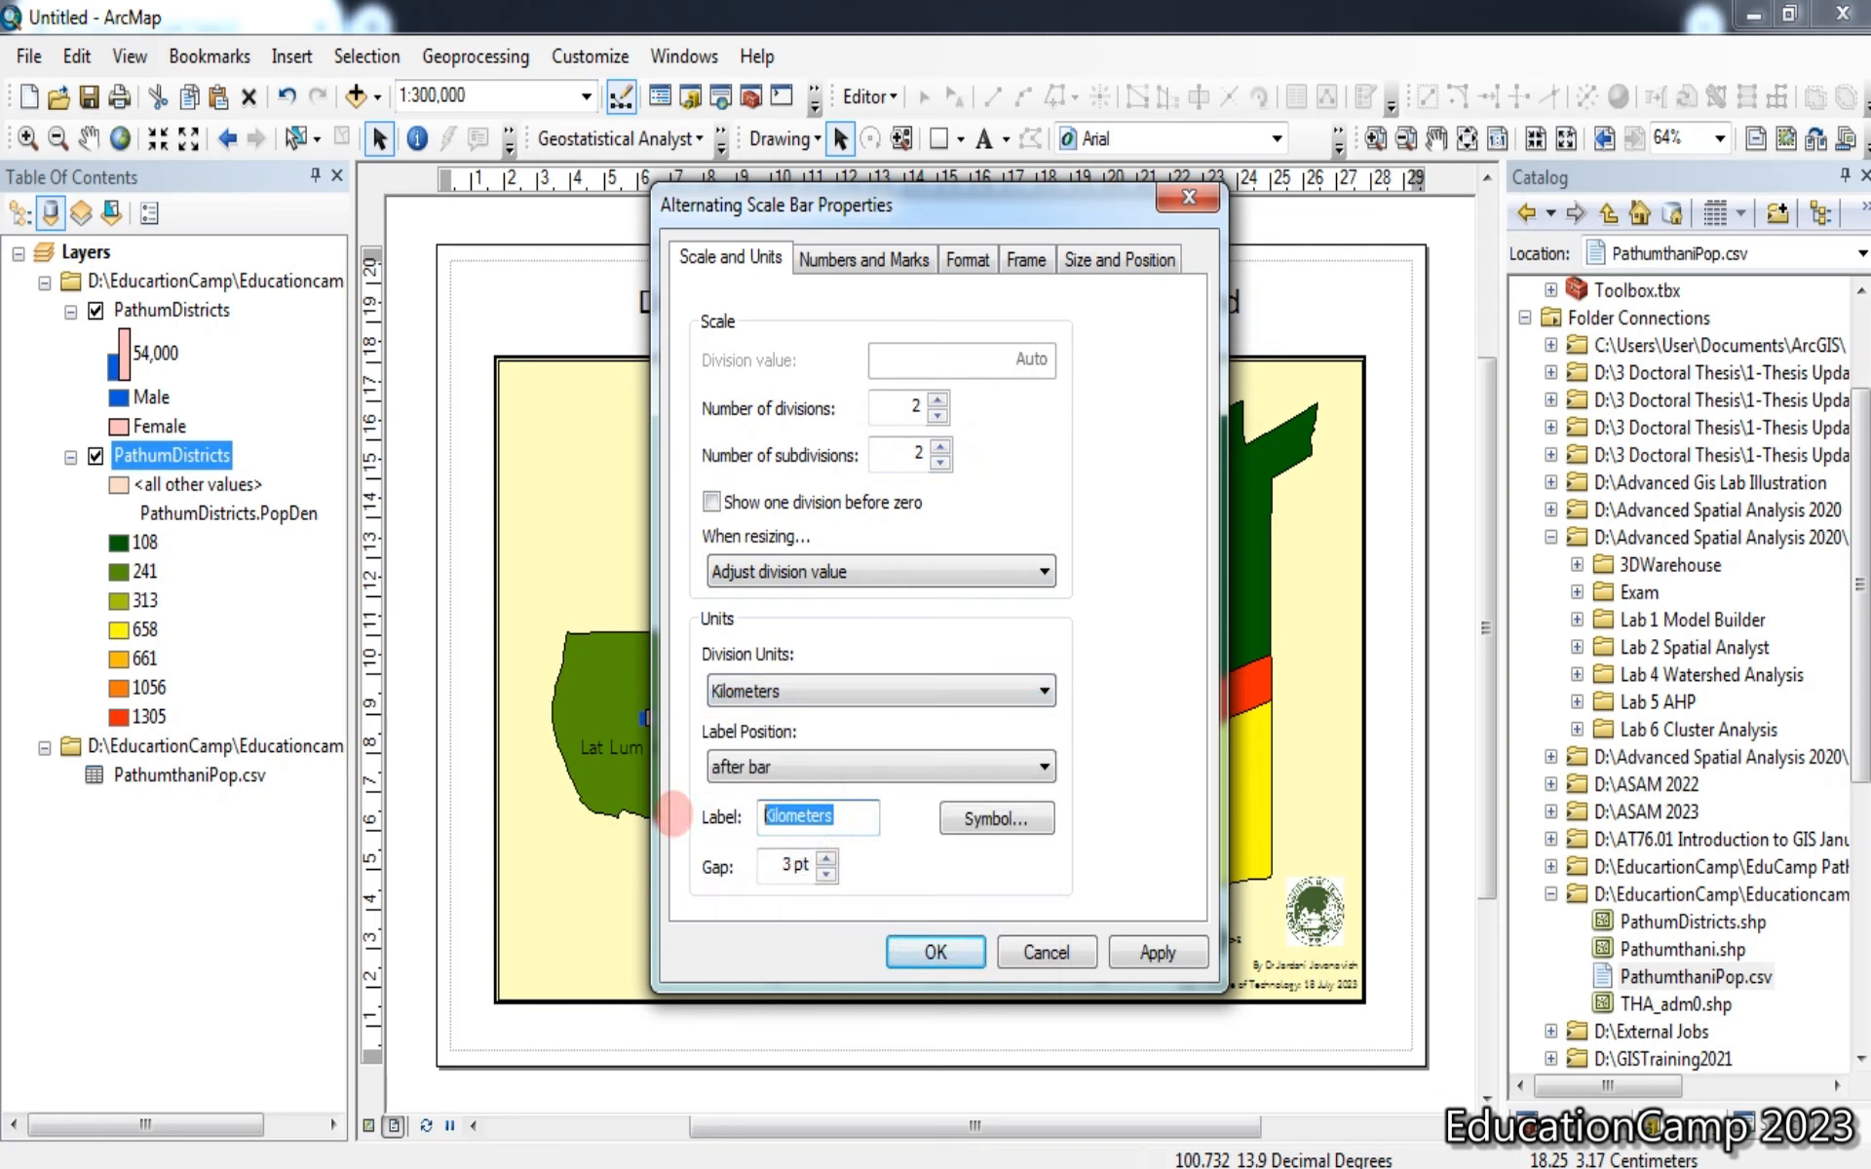
type("km")
left_click(927, 937)
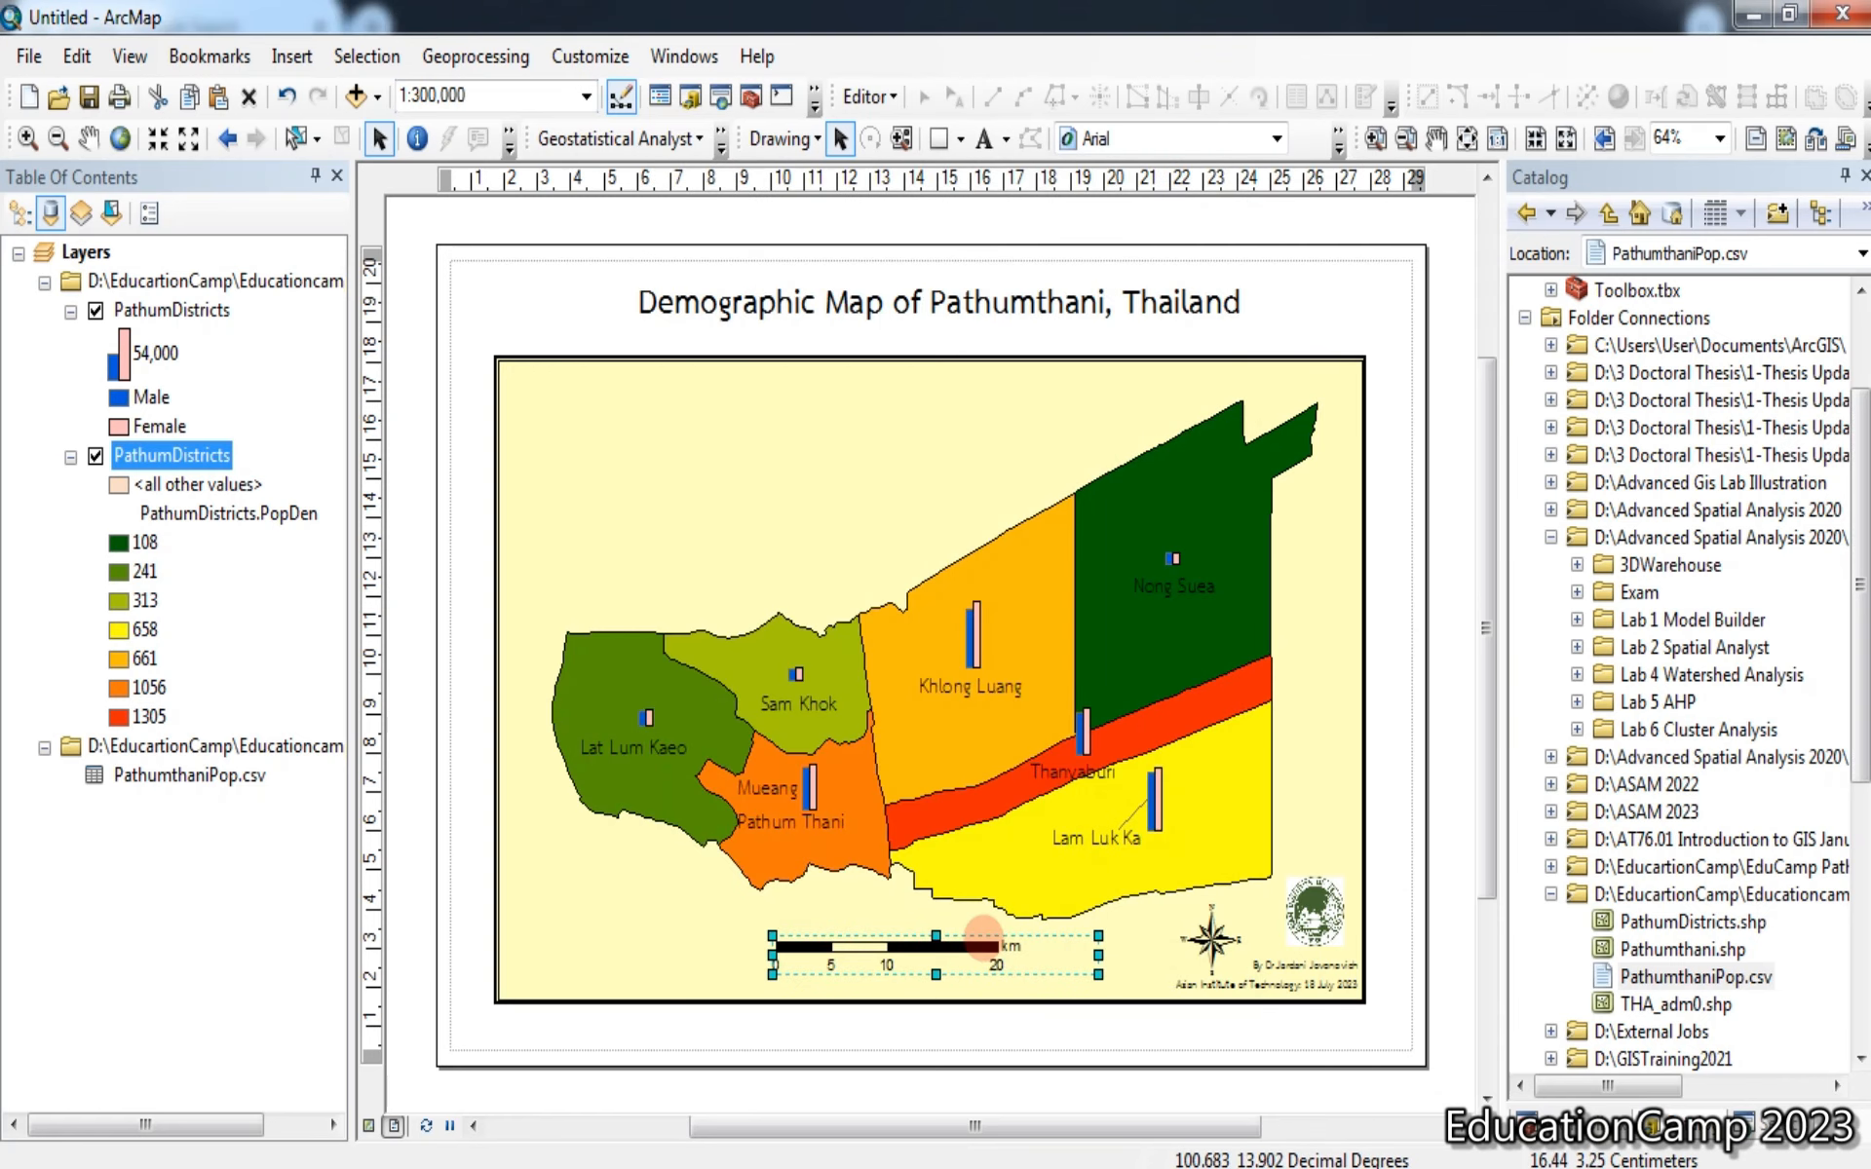
left_click(978, 945)
left_click_drag(978, 946, 1044, 947)
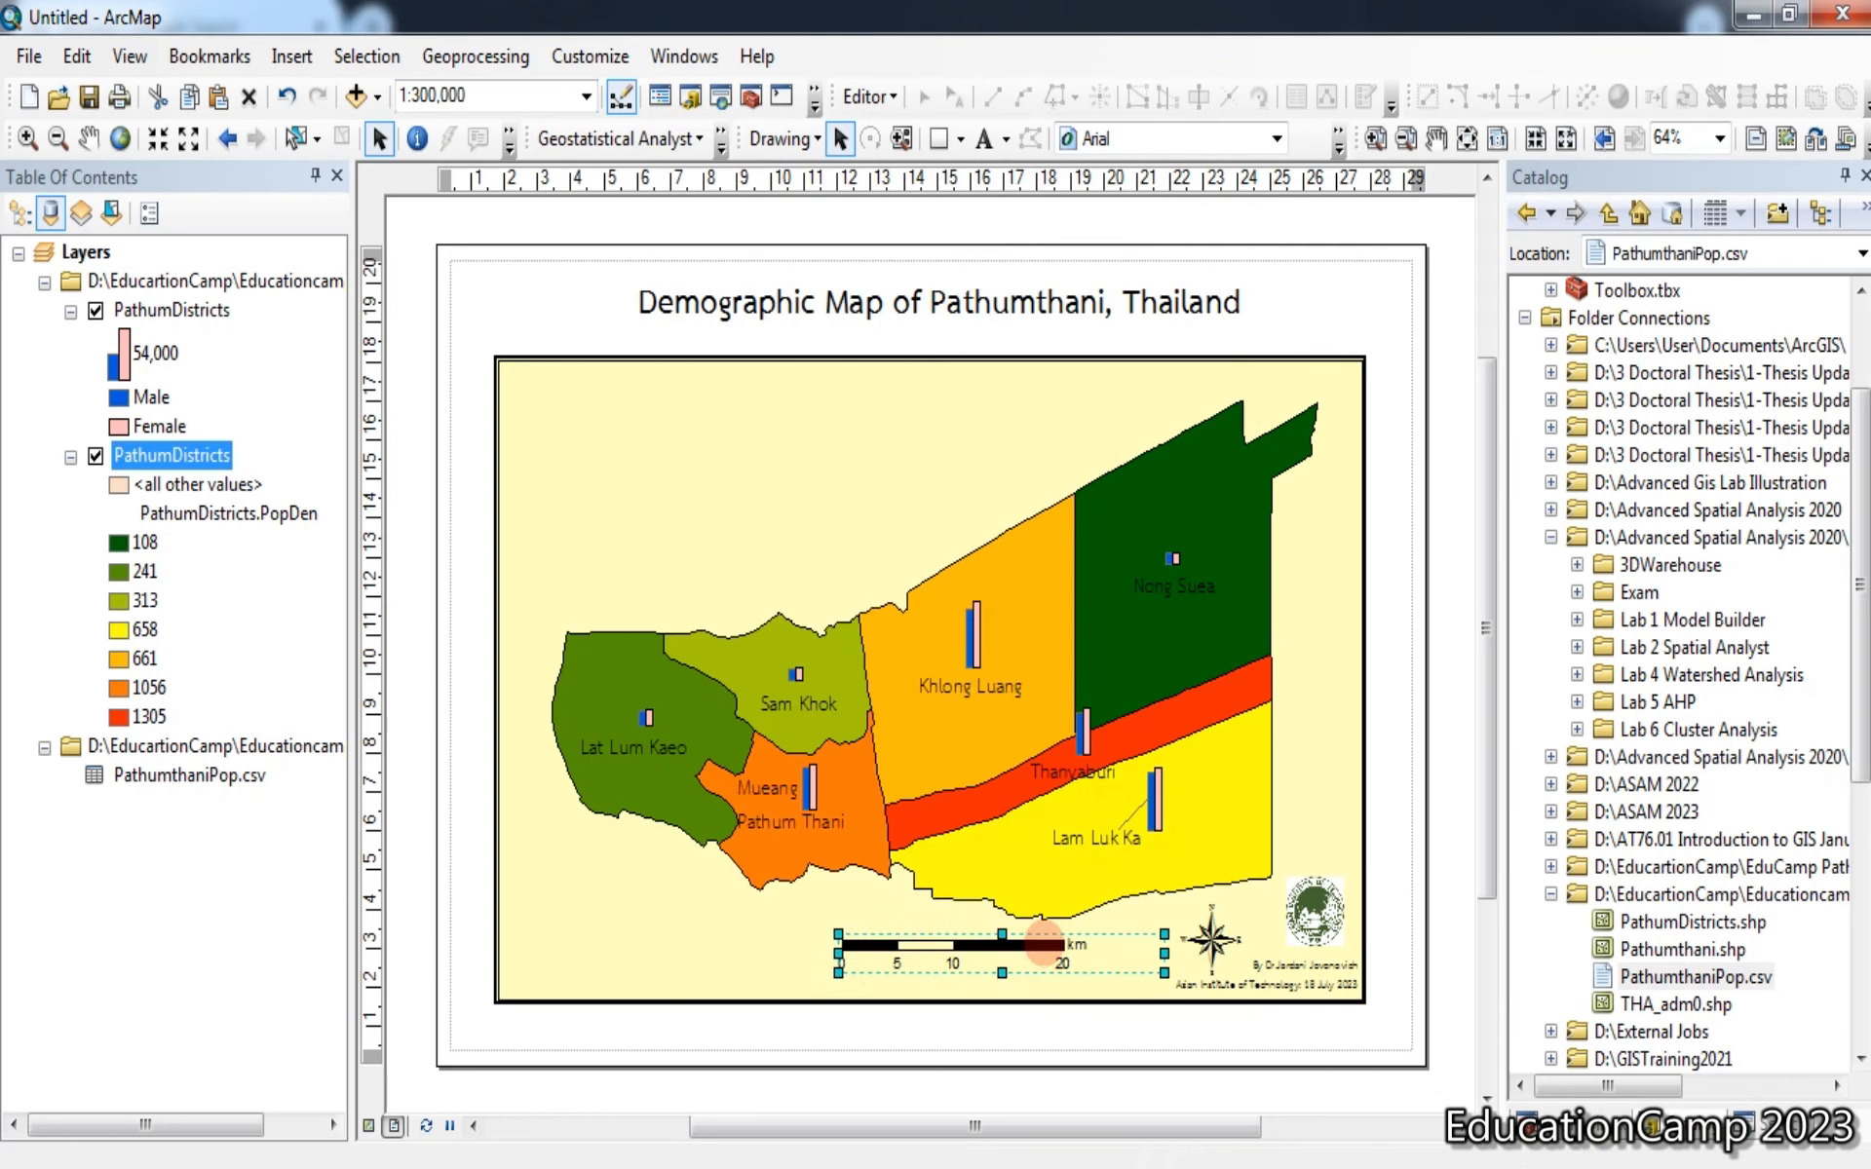
Review the label position and resizing options in the scale bar's properties without changing them
right_click(1044, 947)
left_click(1112, 916)
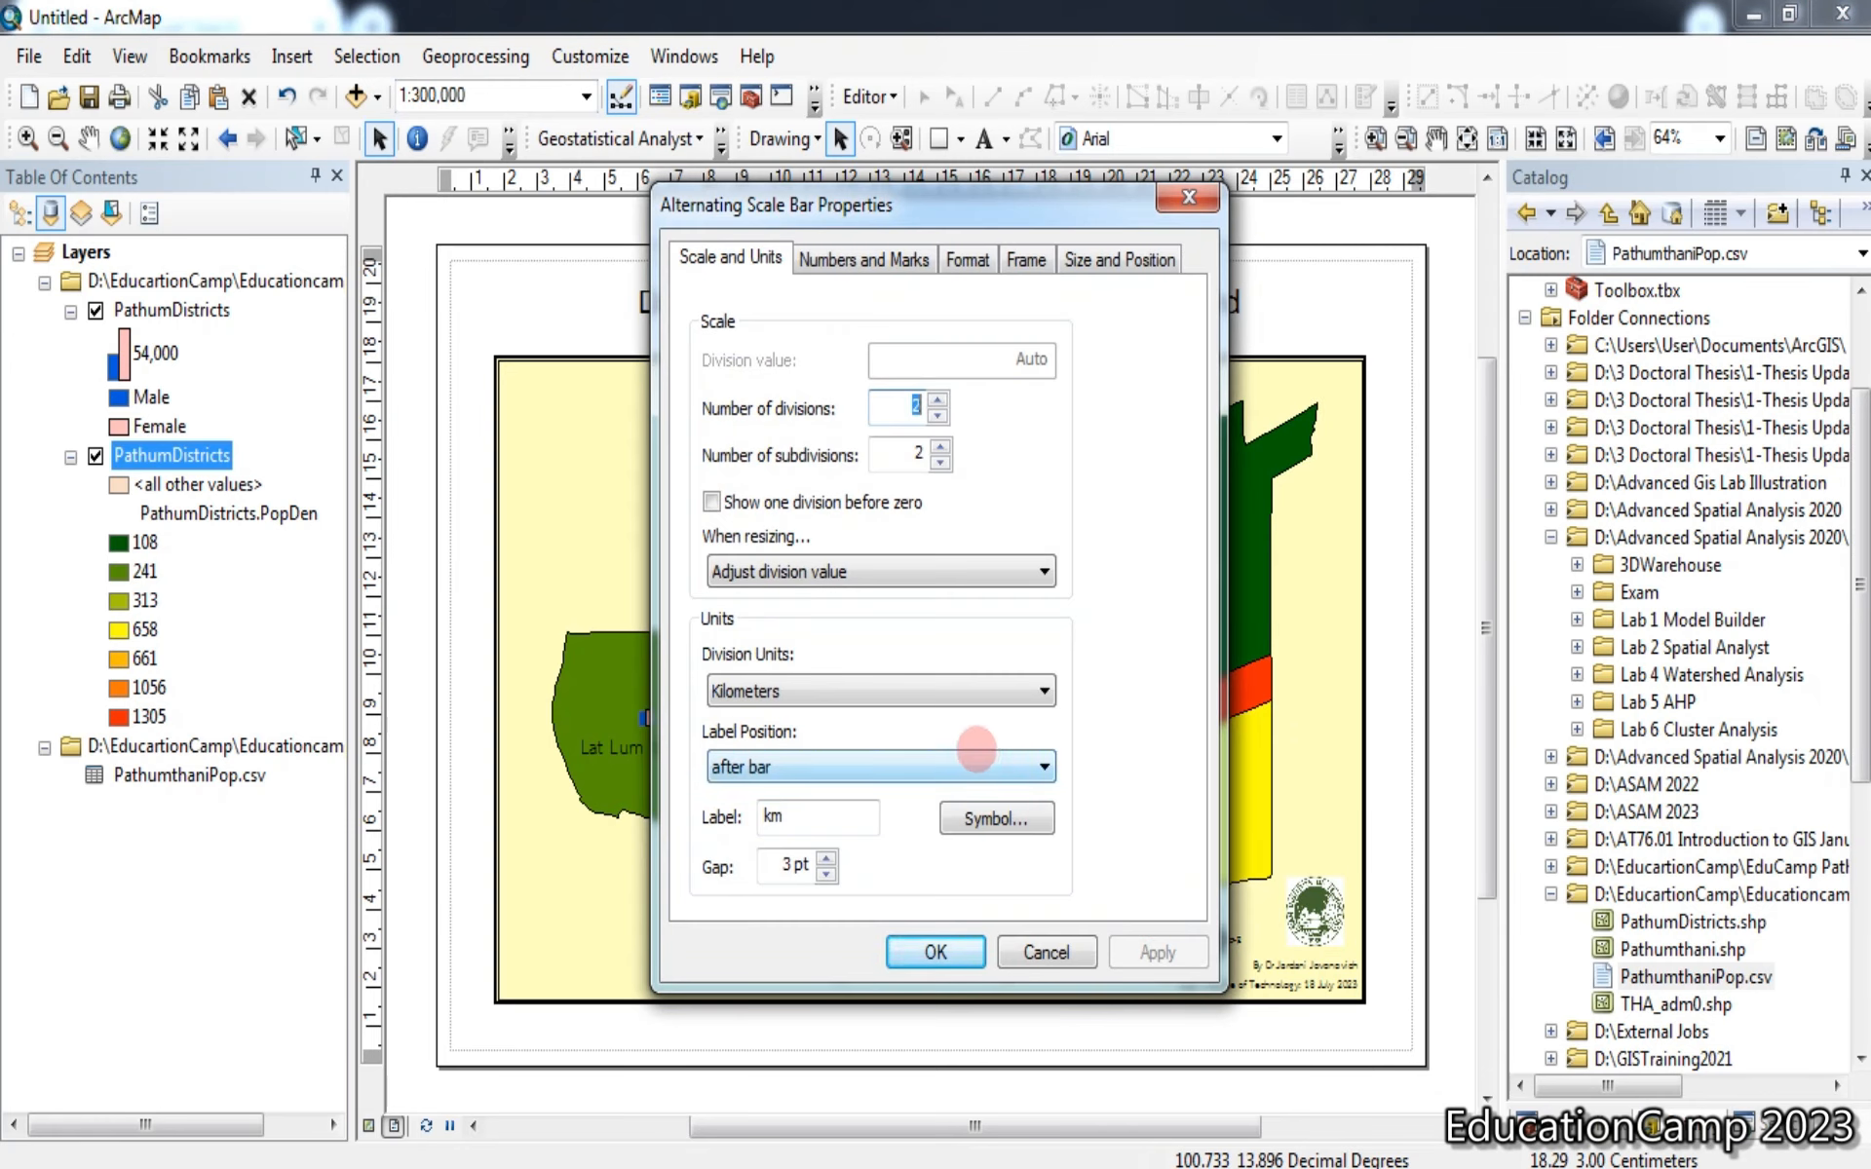
left_click(975, 754)
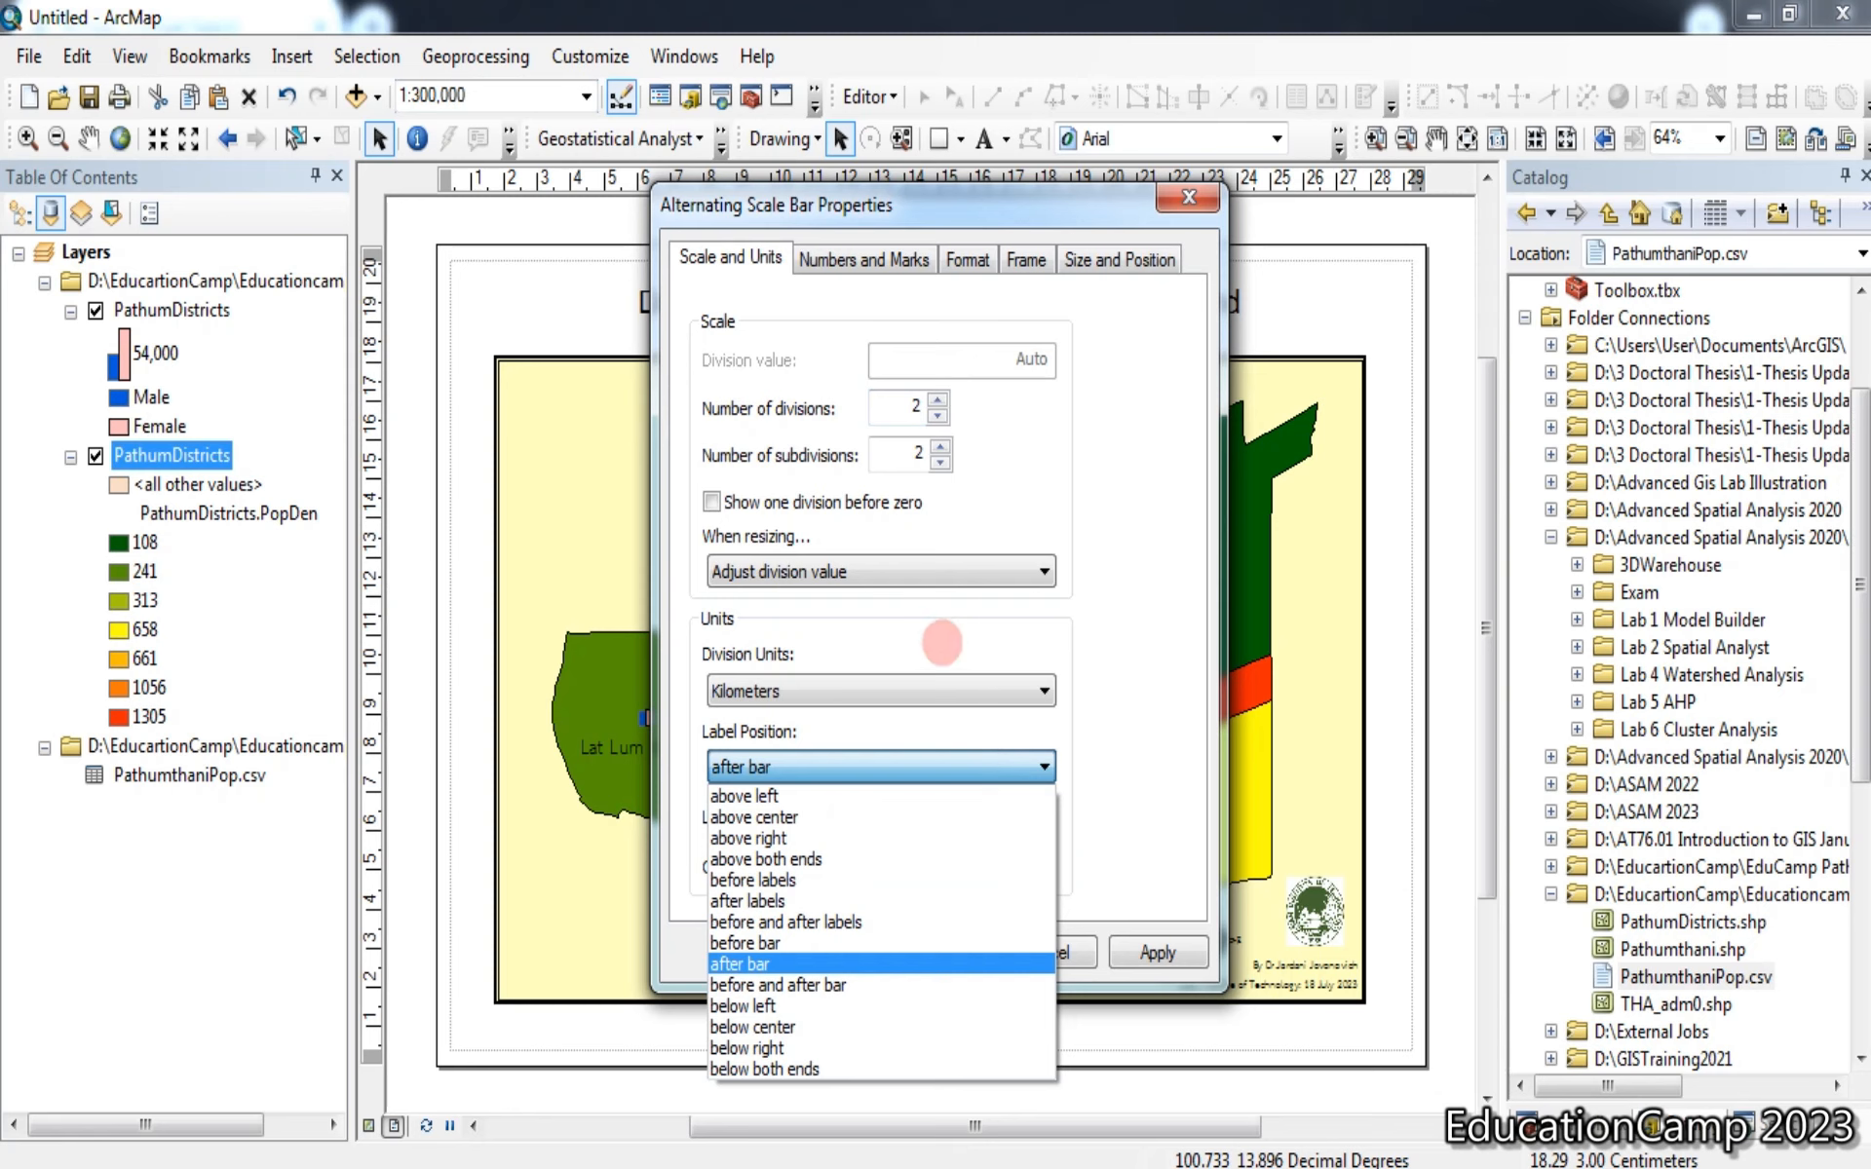
left_click(942, 643)
left_click(937, 569)
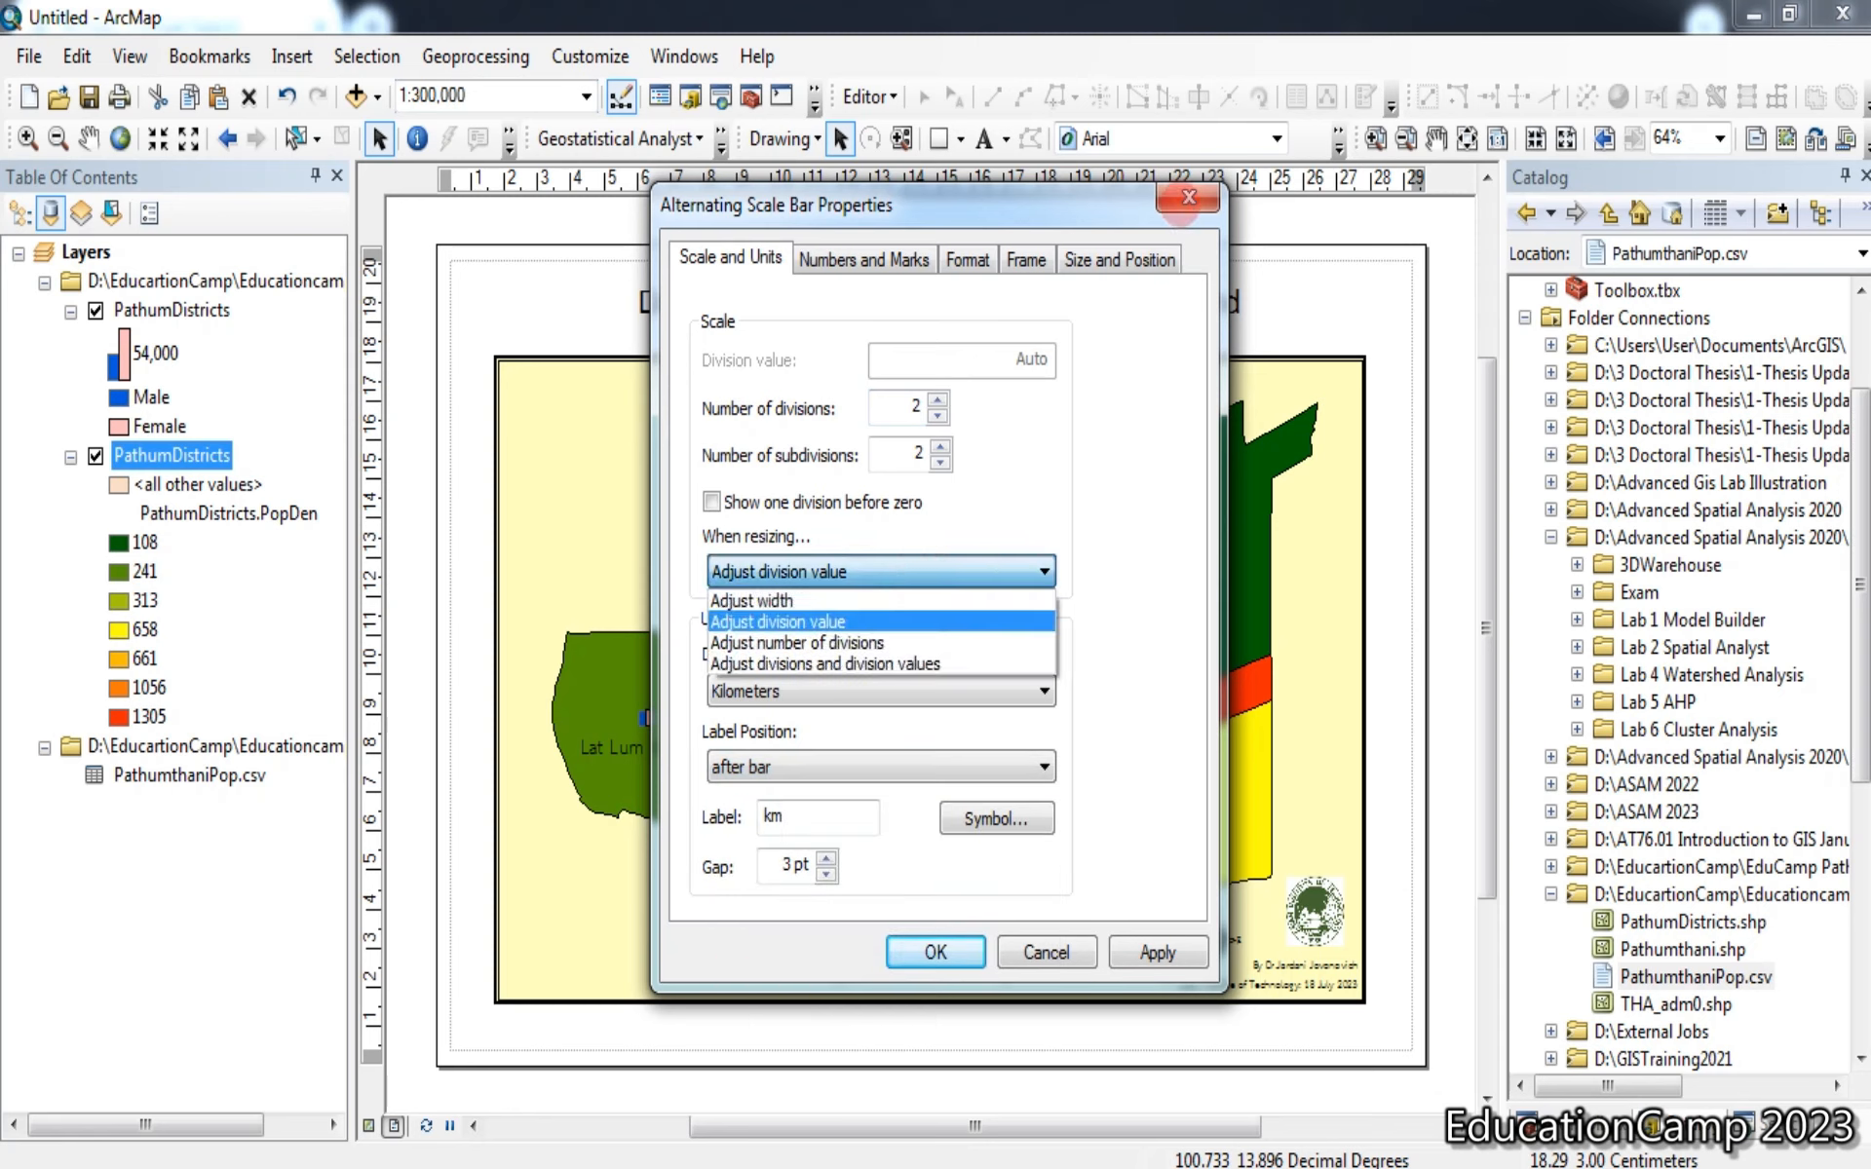
left_click(1082, 676)
left_click(938, 952)
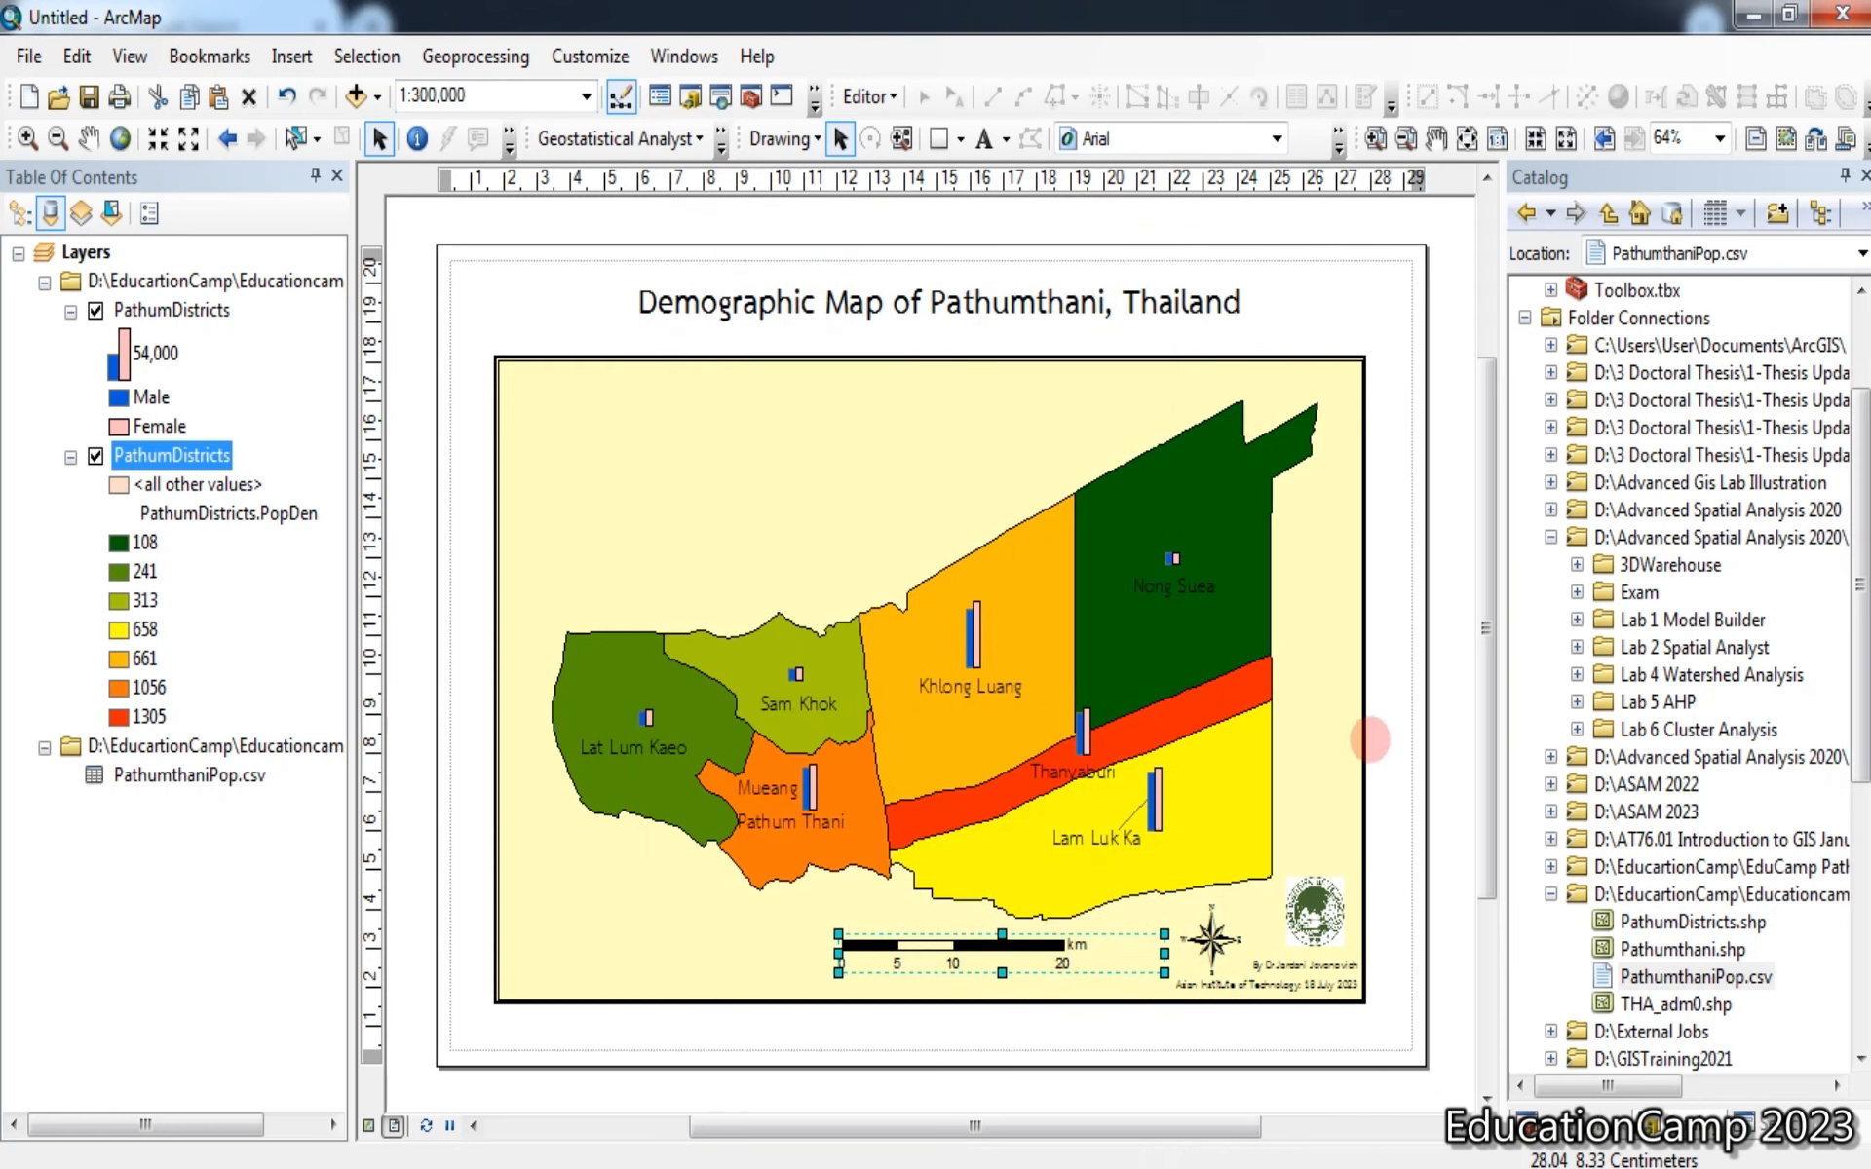
Nudge the scale bar slightly toward the north arrow and deselect it
left_click(1391, 731)
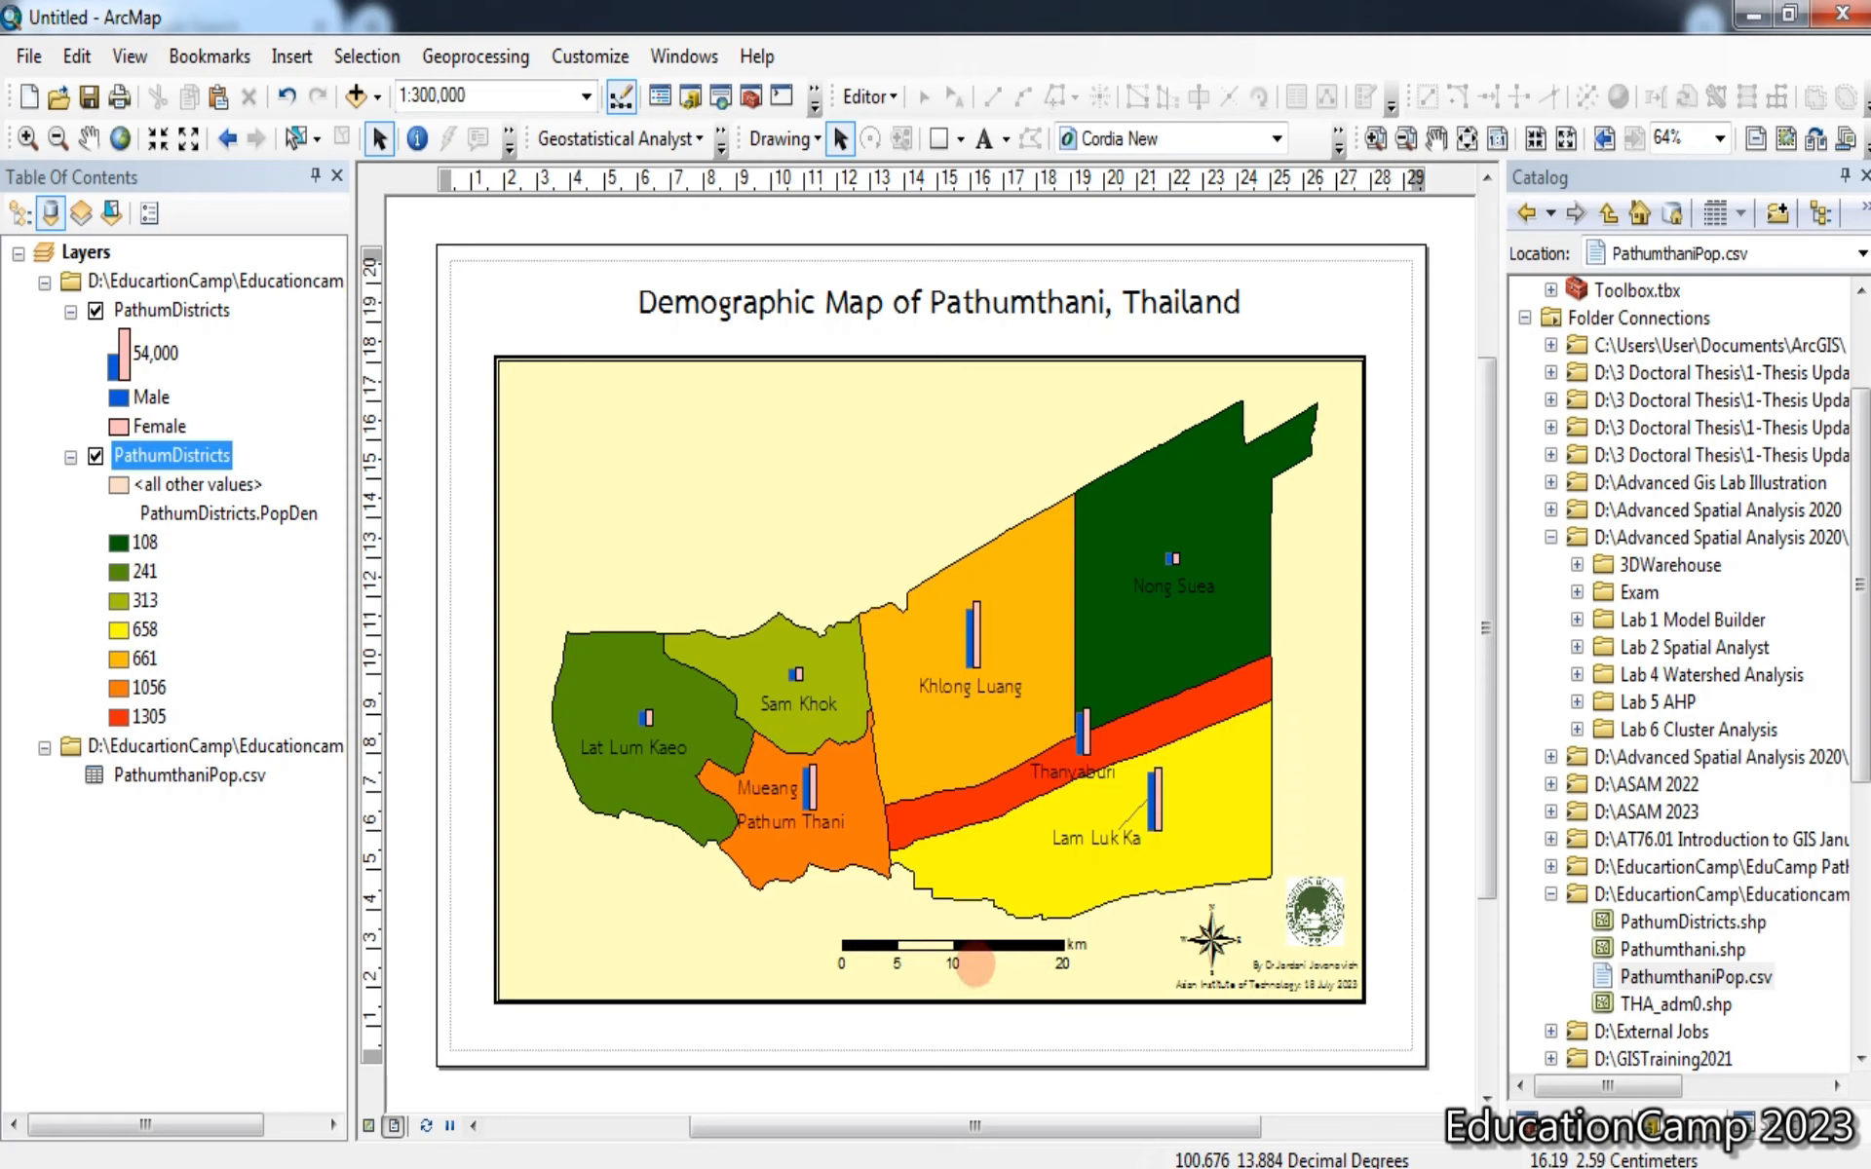
left_click(976, 953)
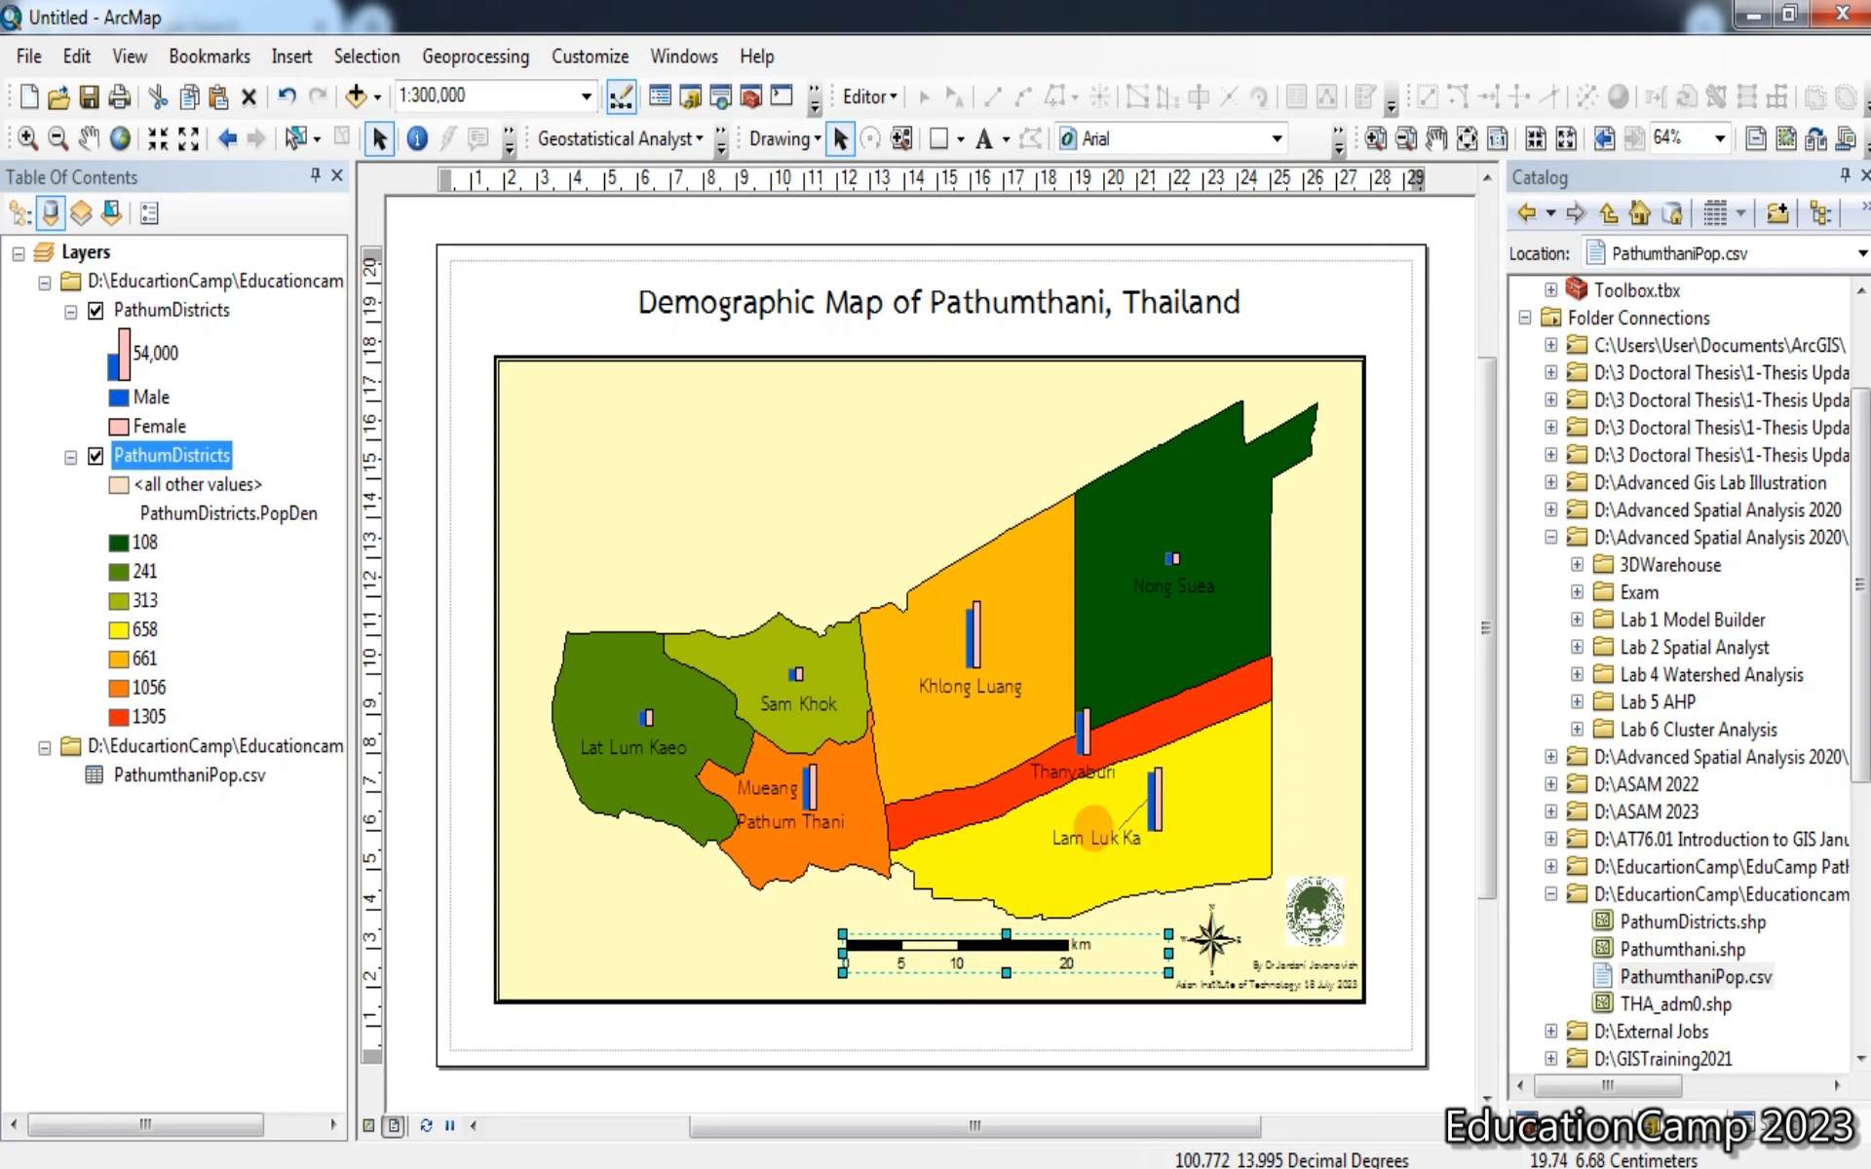
left_click(1385, 750)
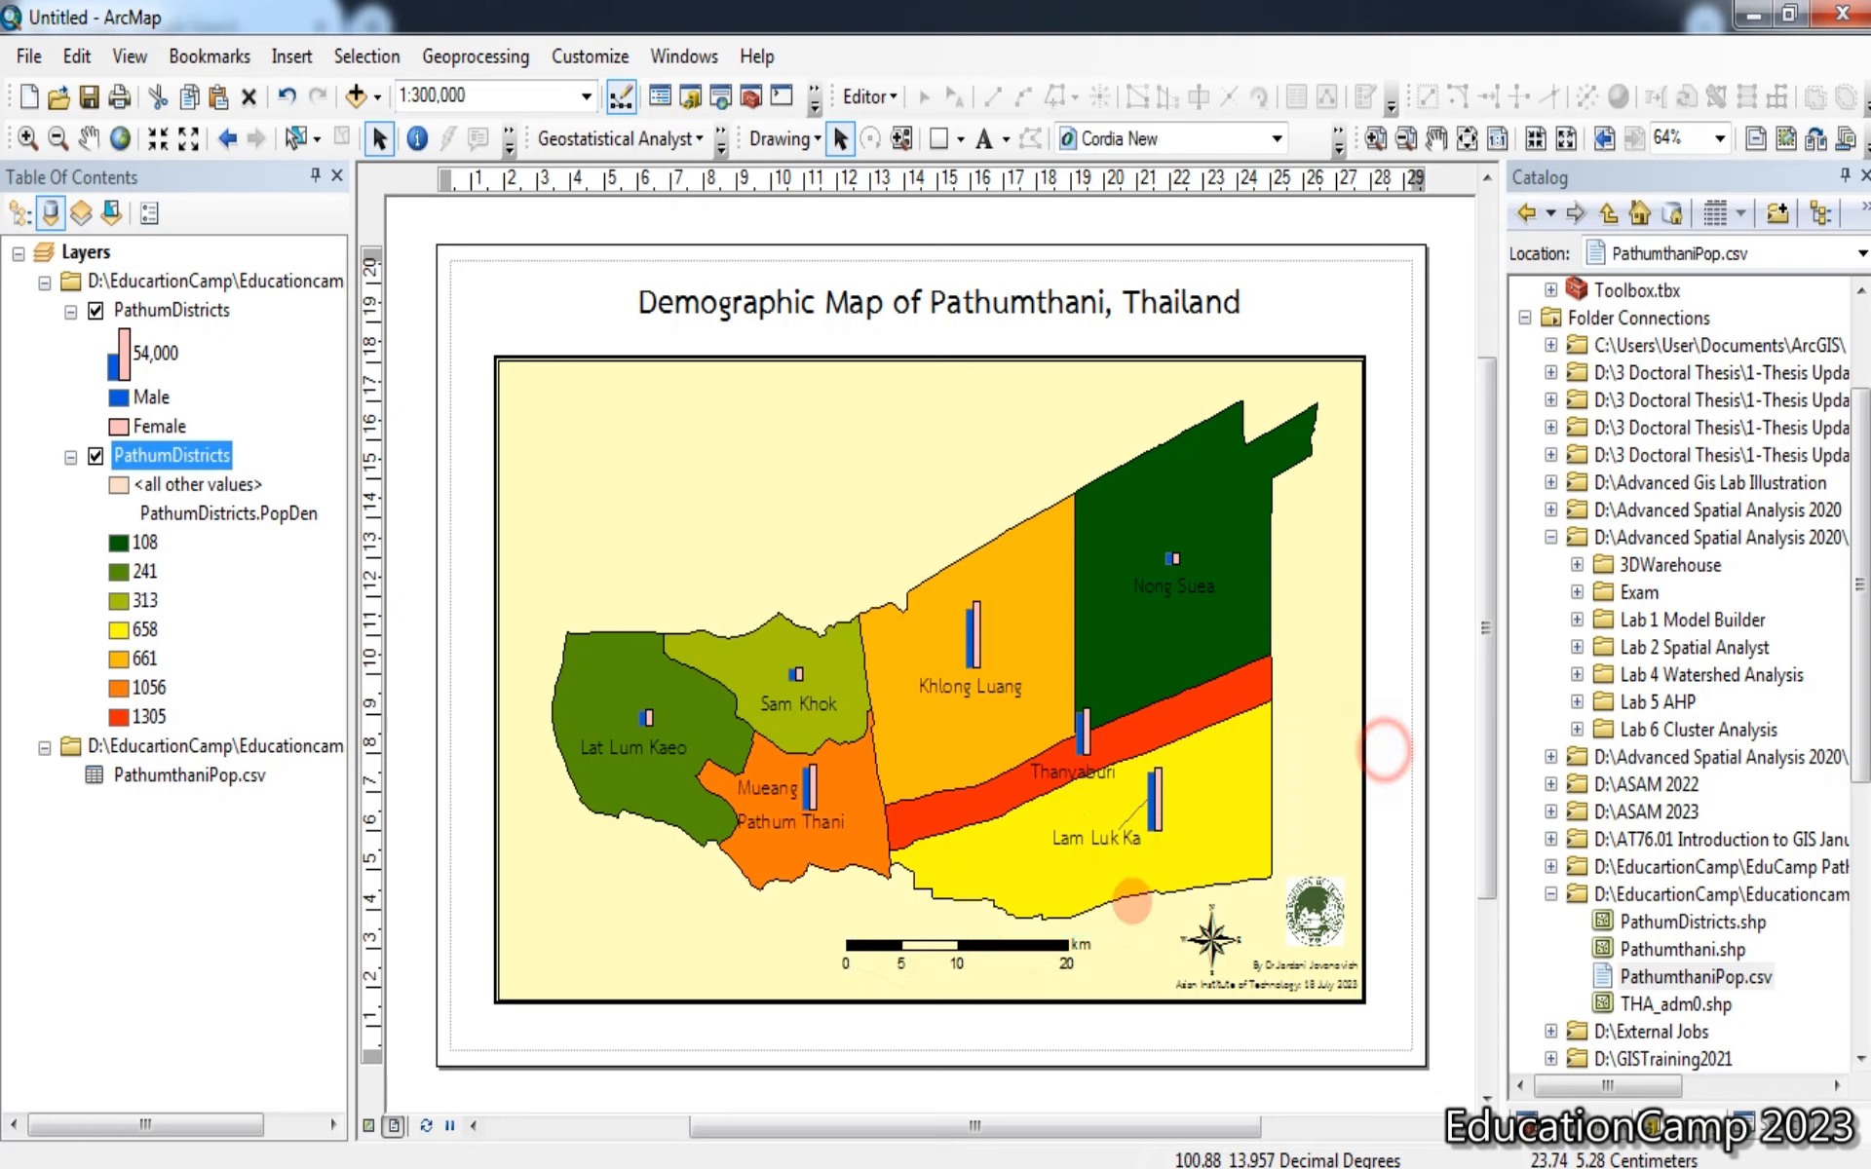
left_click(974, 945)
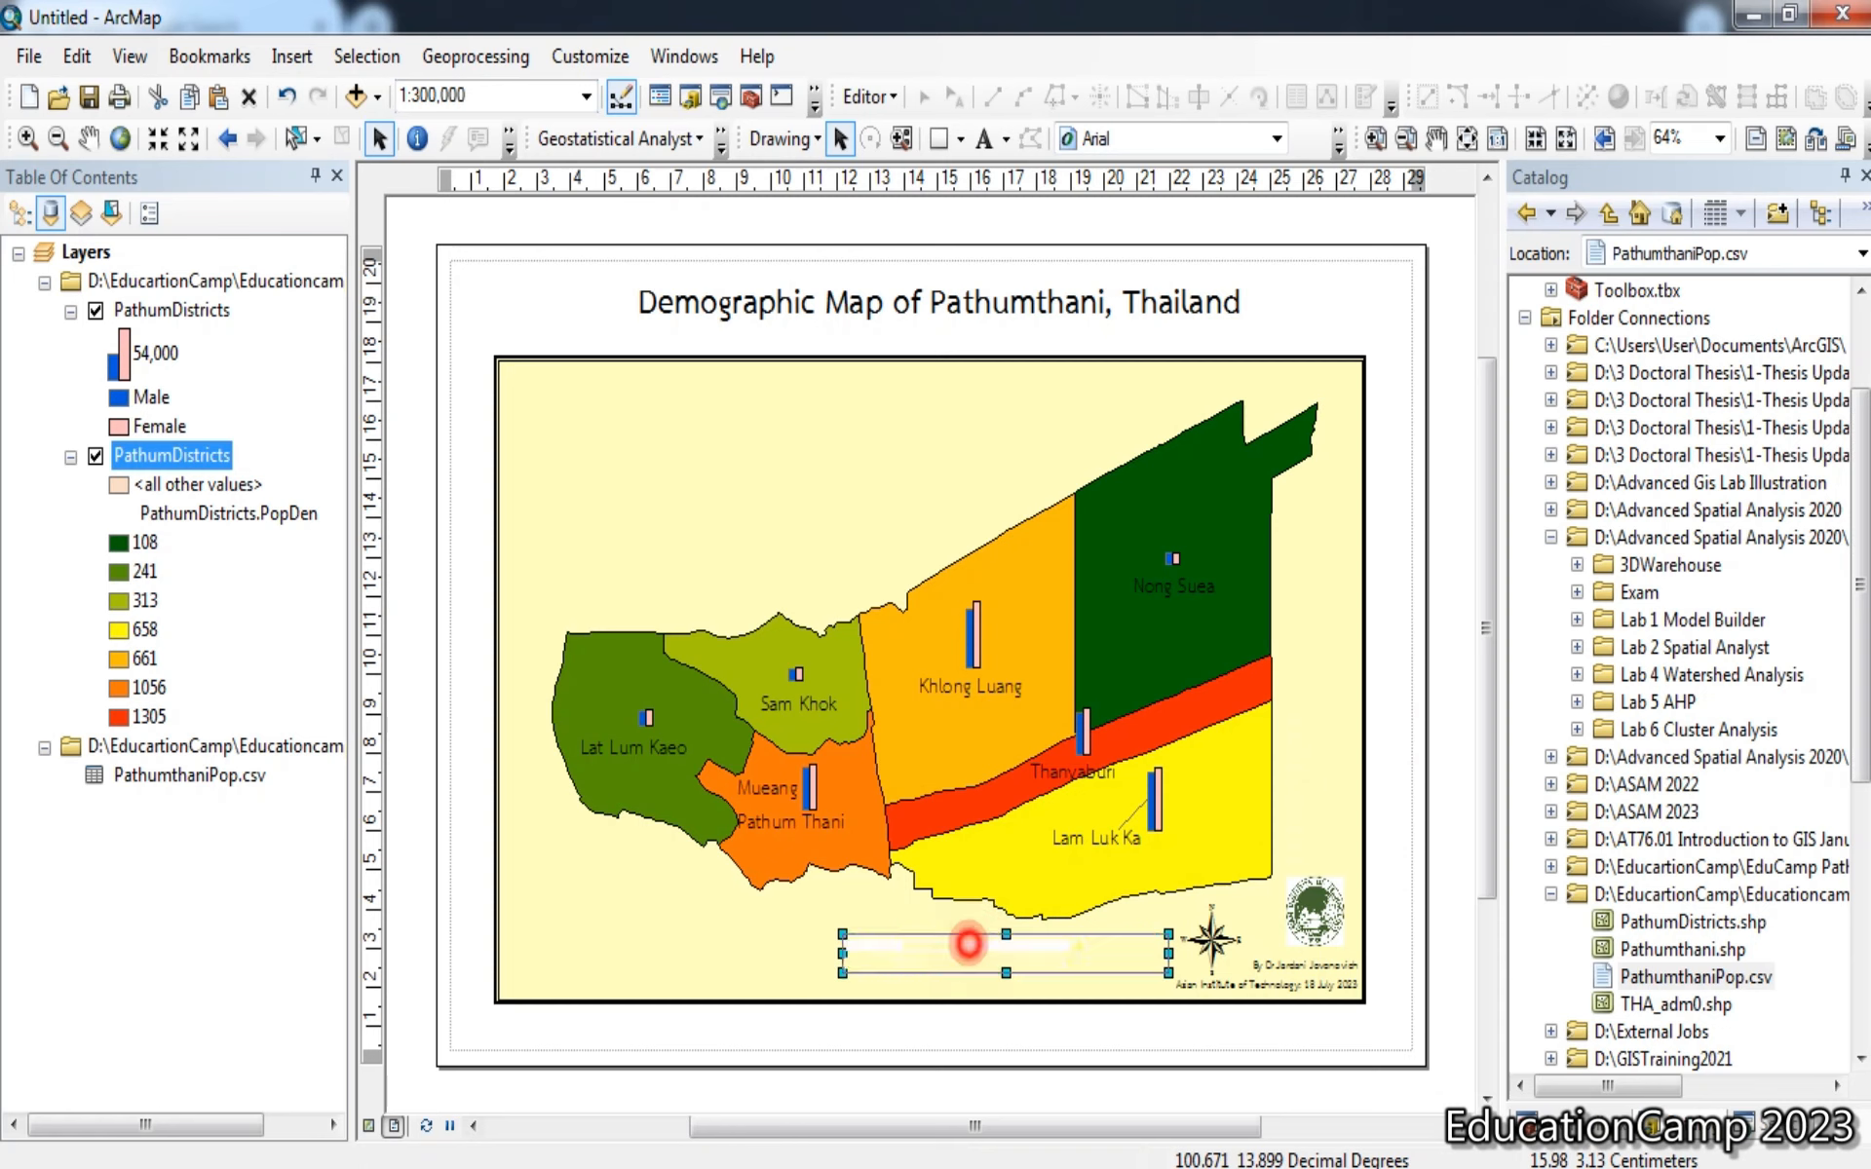
left_click(970, 944)
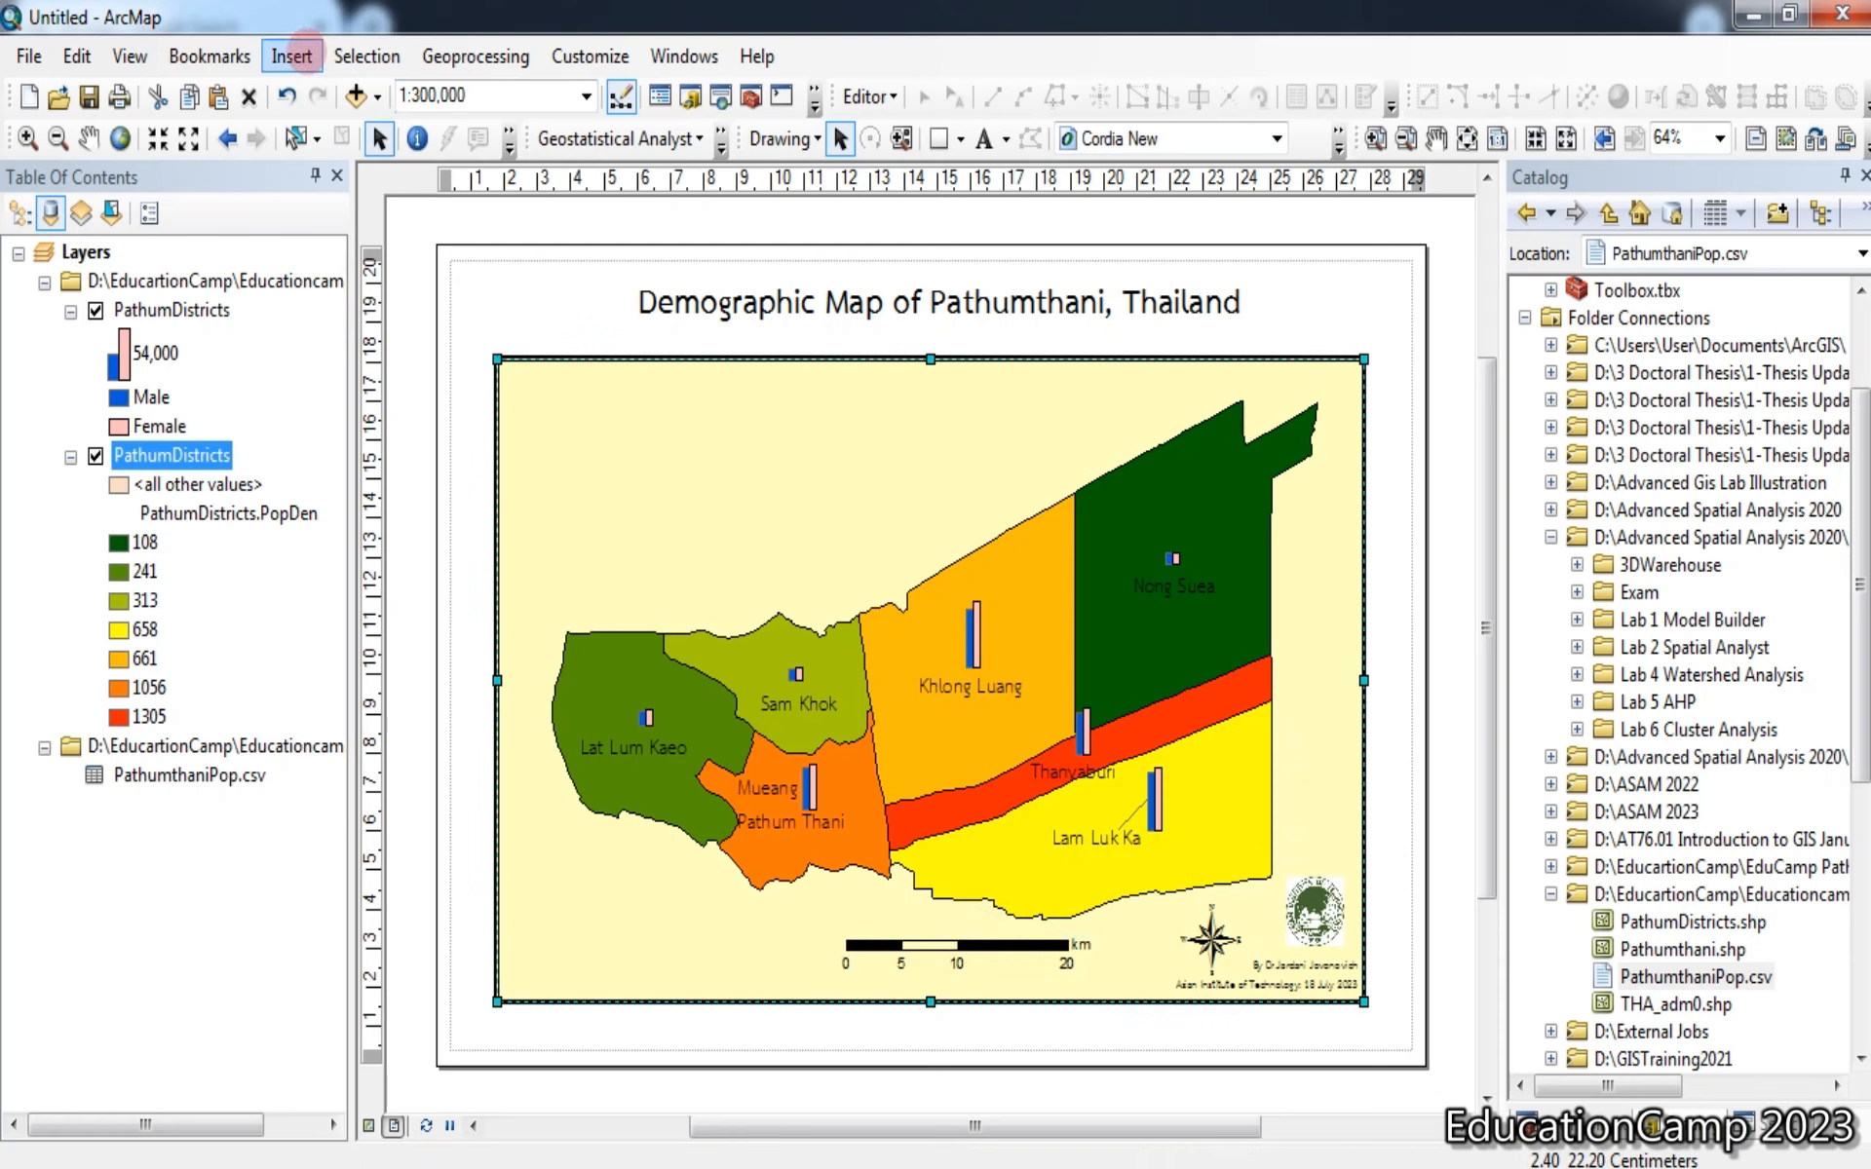
Insert an Absolute Scale text and place it just above the middle of the scale bar
left_click(292, 55)
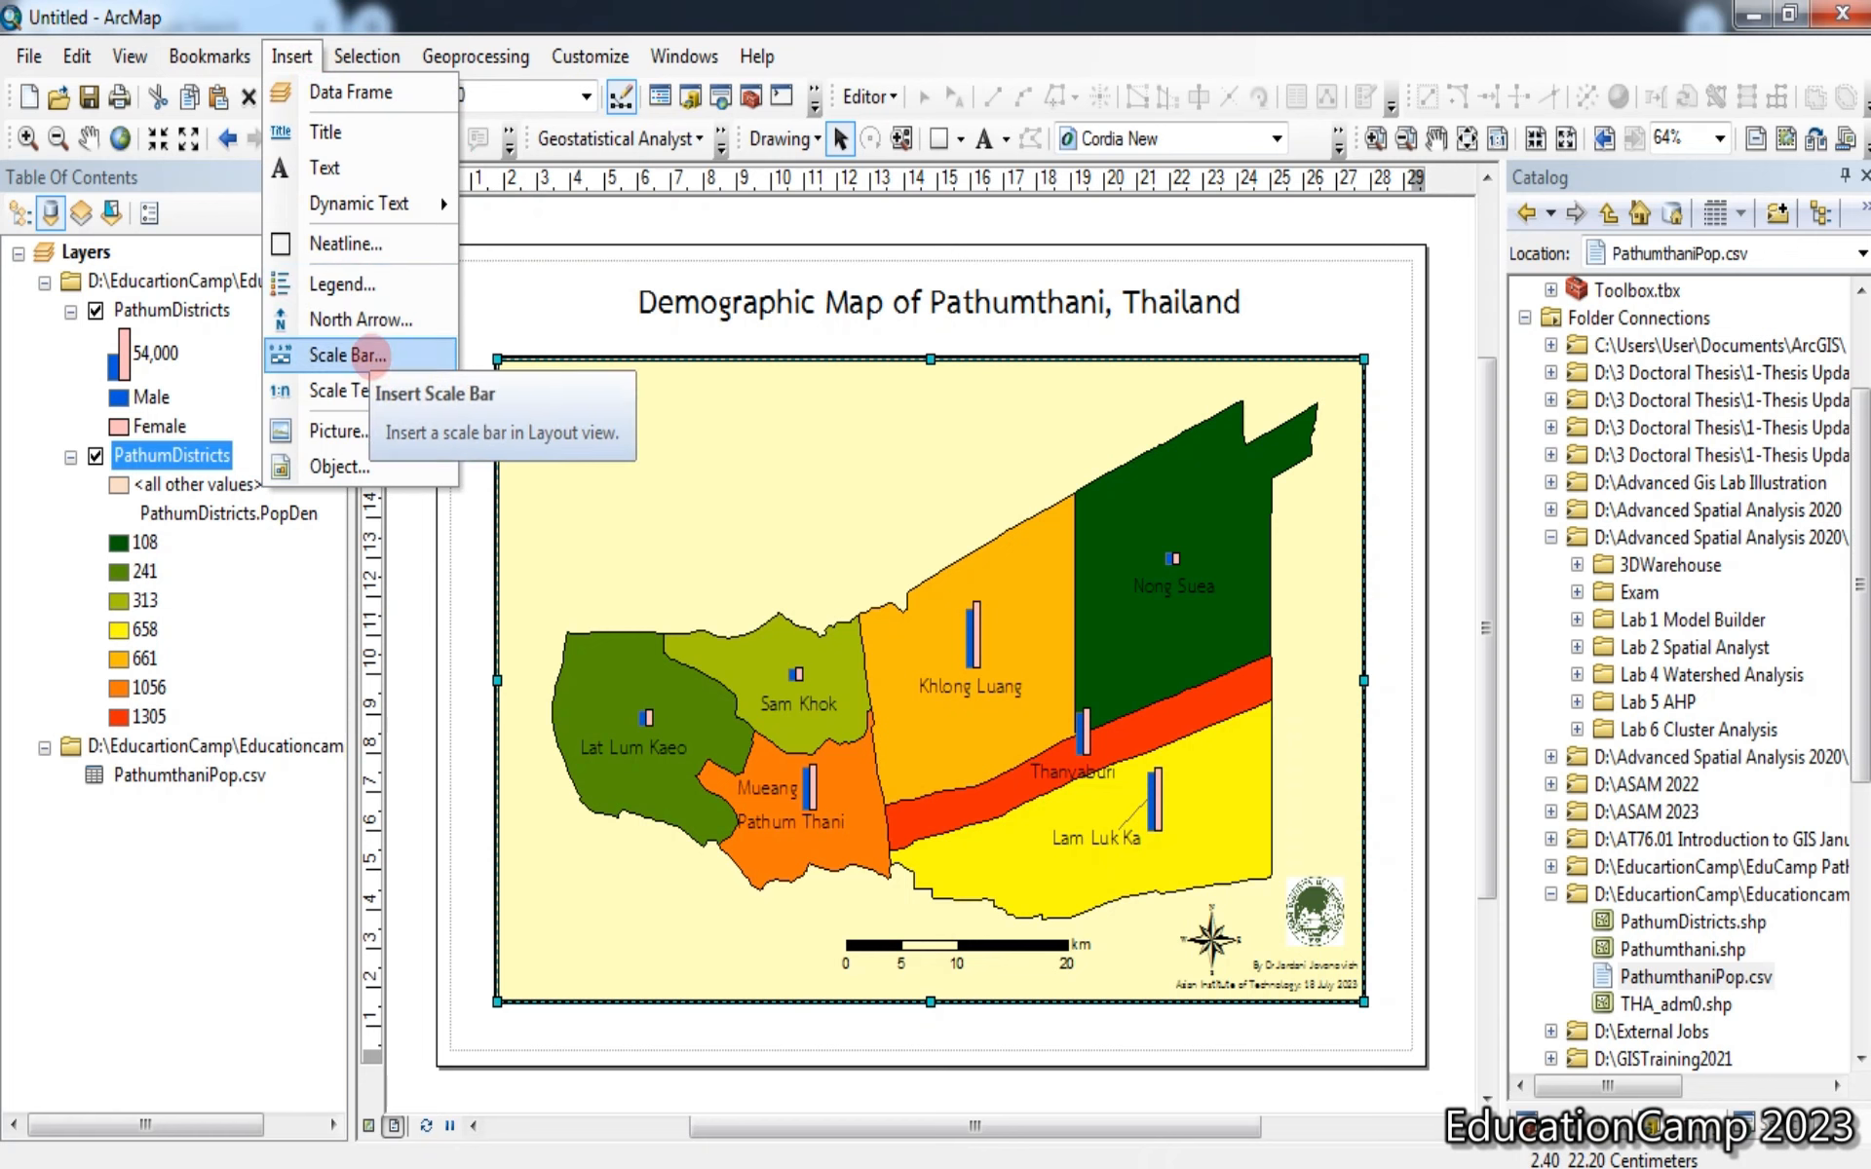
left_click(375, 390)
left_click(255, 119)
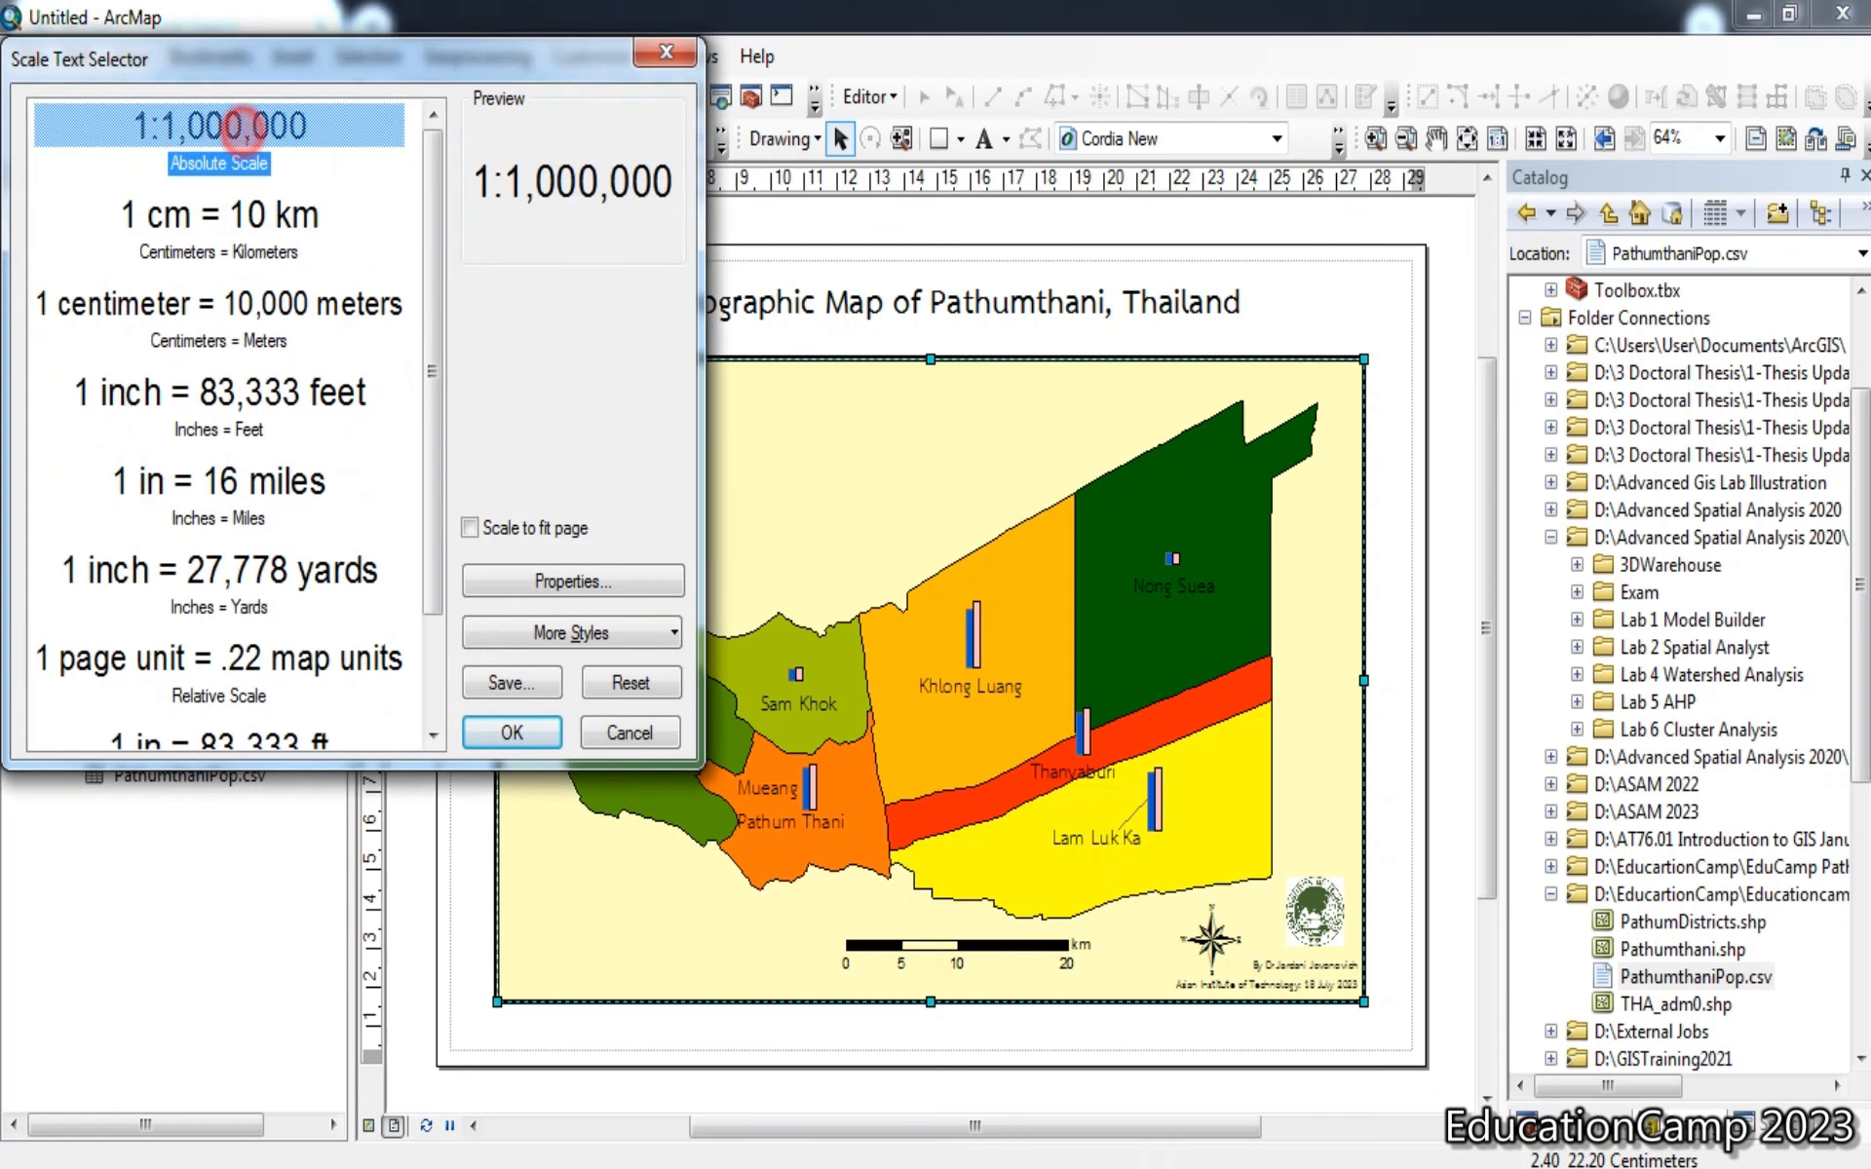
left_click(494, 746)
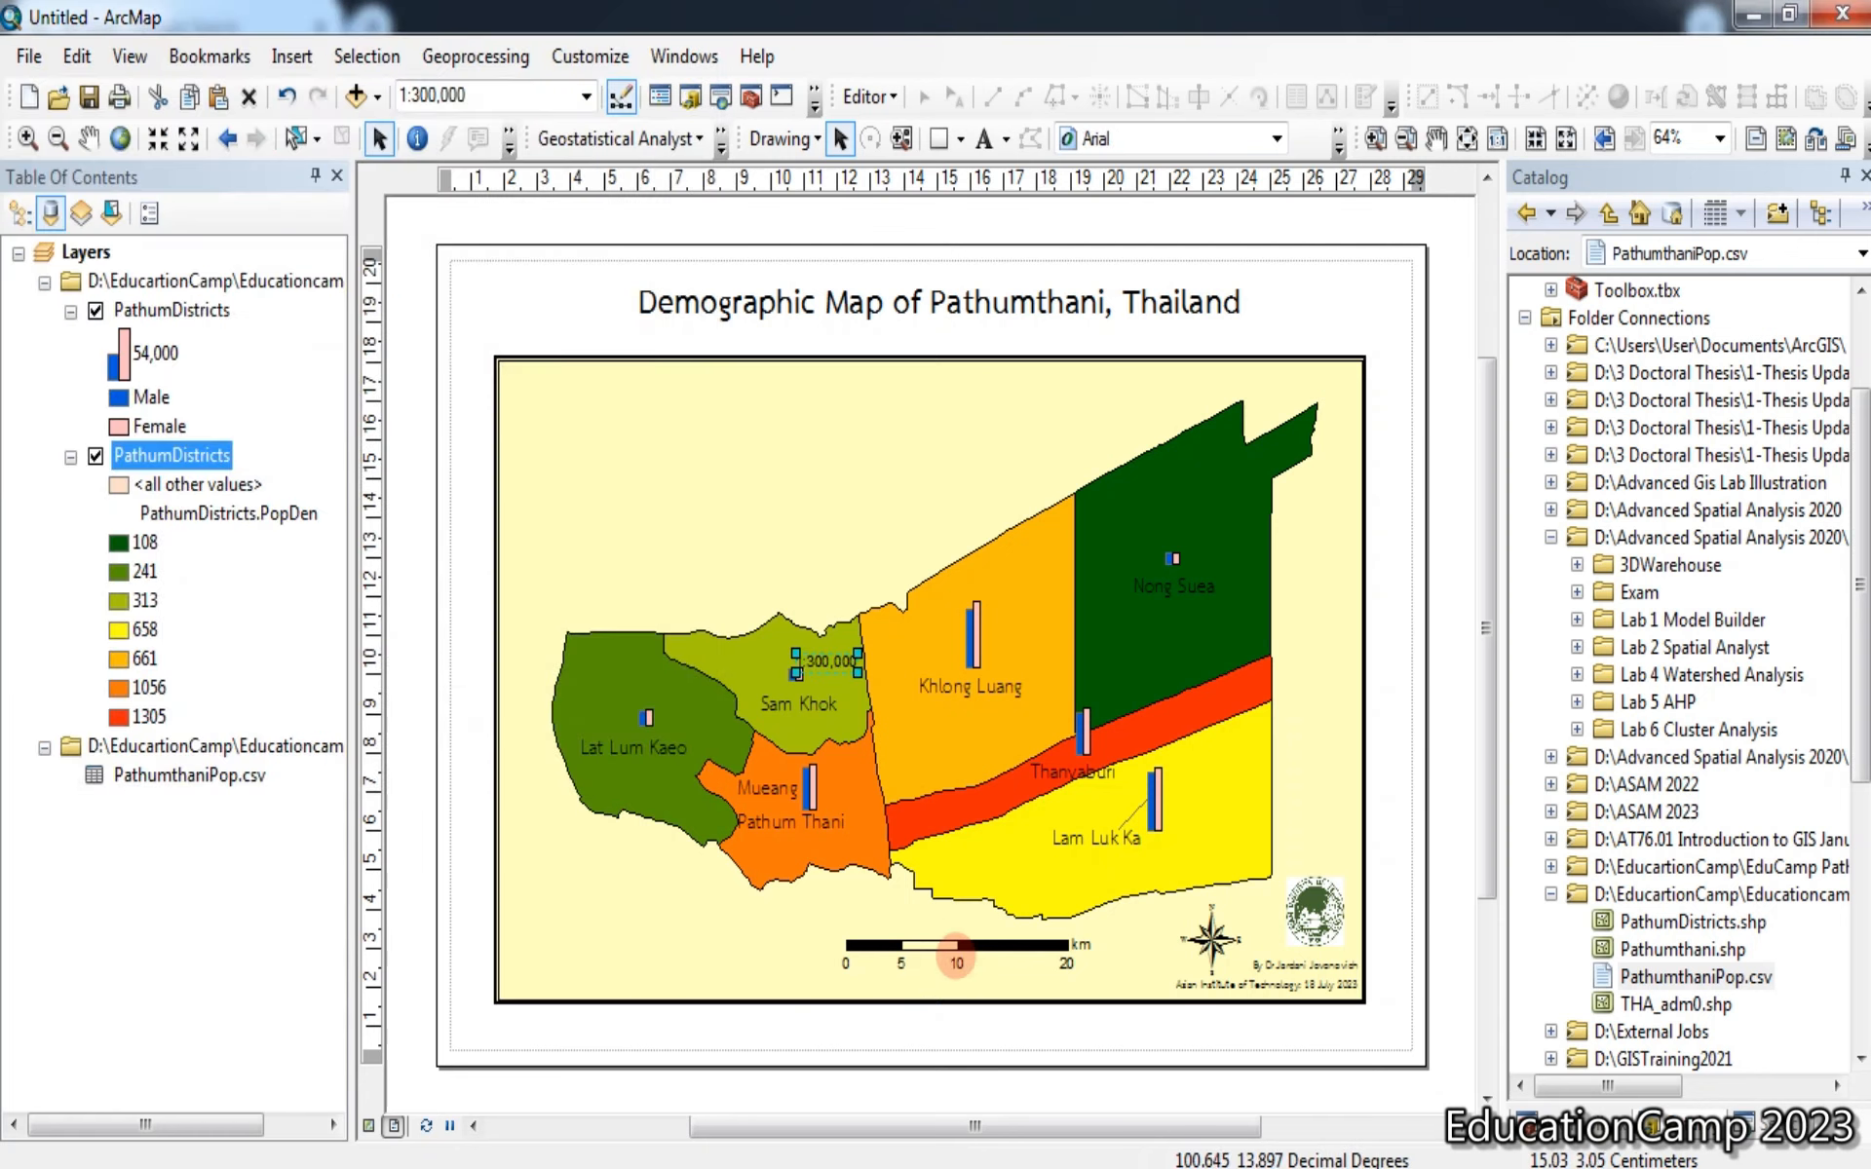
left_click_drag(831, 663, 961, 919)
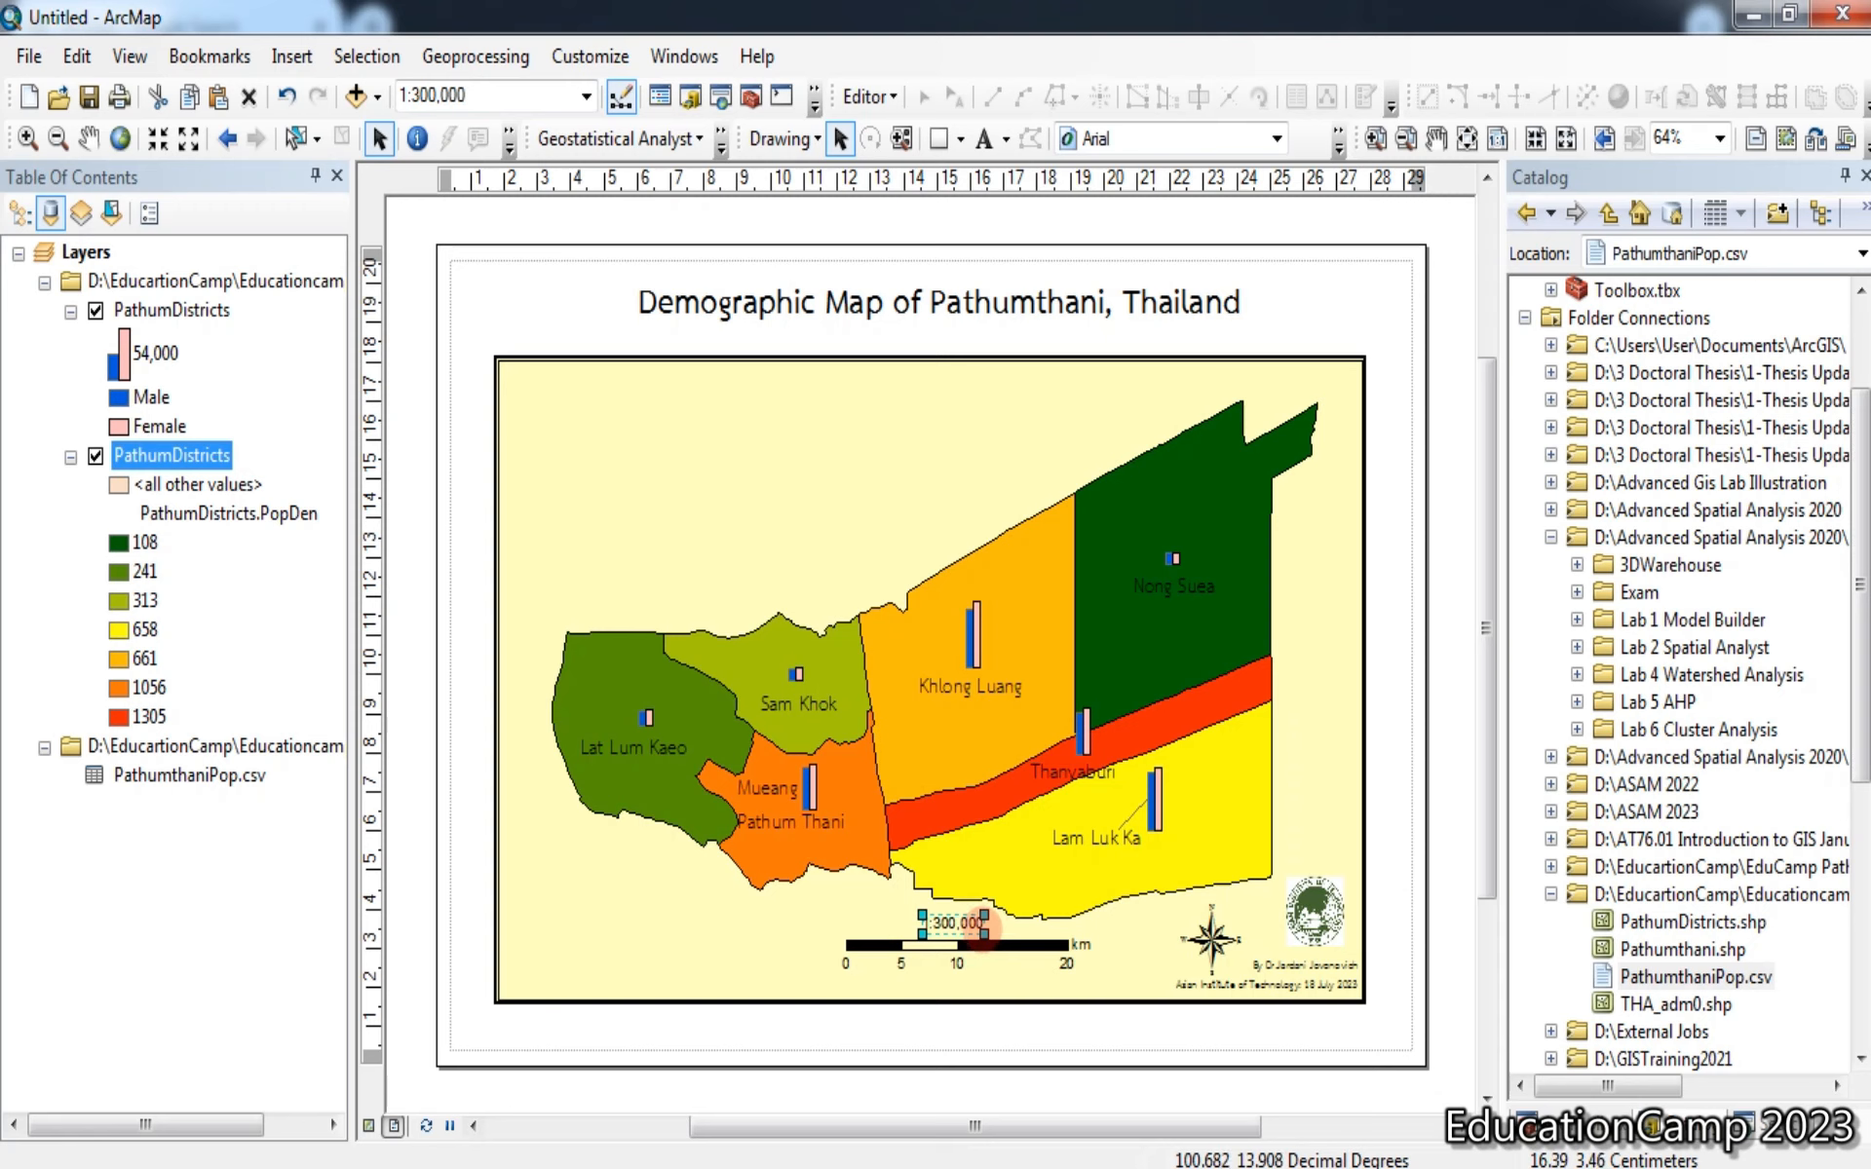
Enlarge the scale text slightly and centre it above the scale bar
left_click_drag(984, 934, 996, 942)
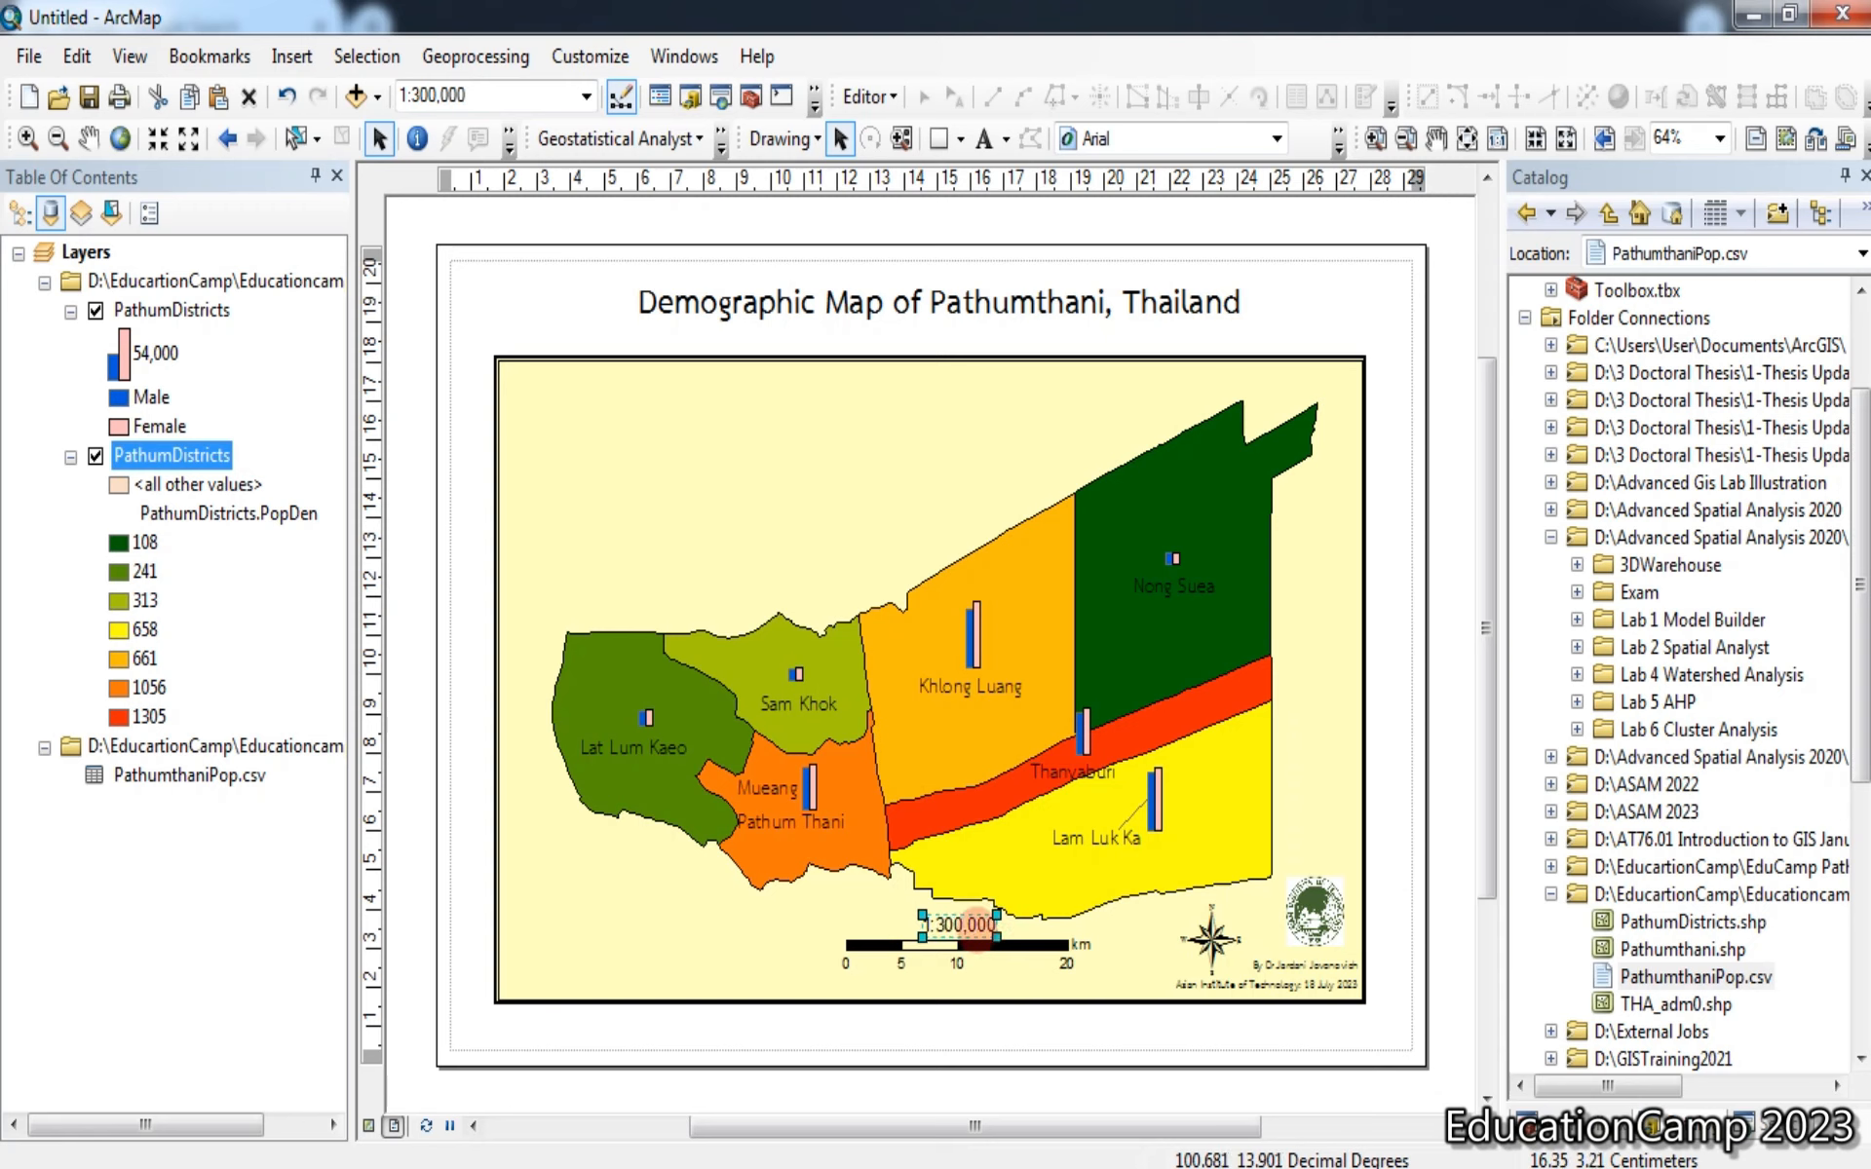
left_click(987, 1004)
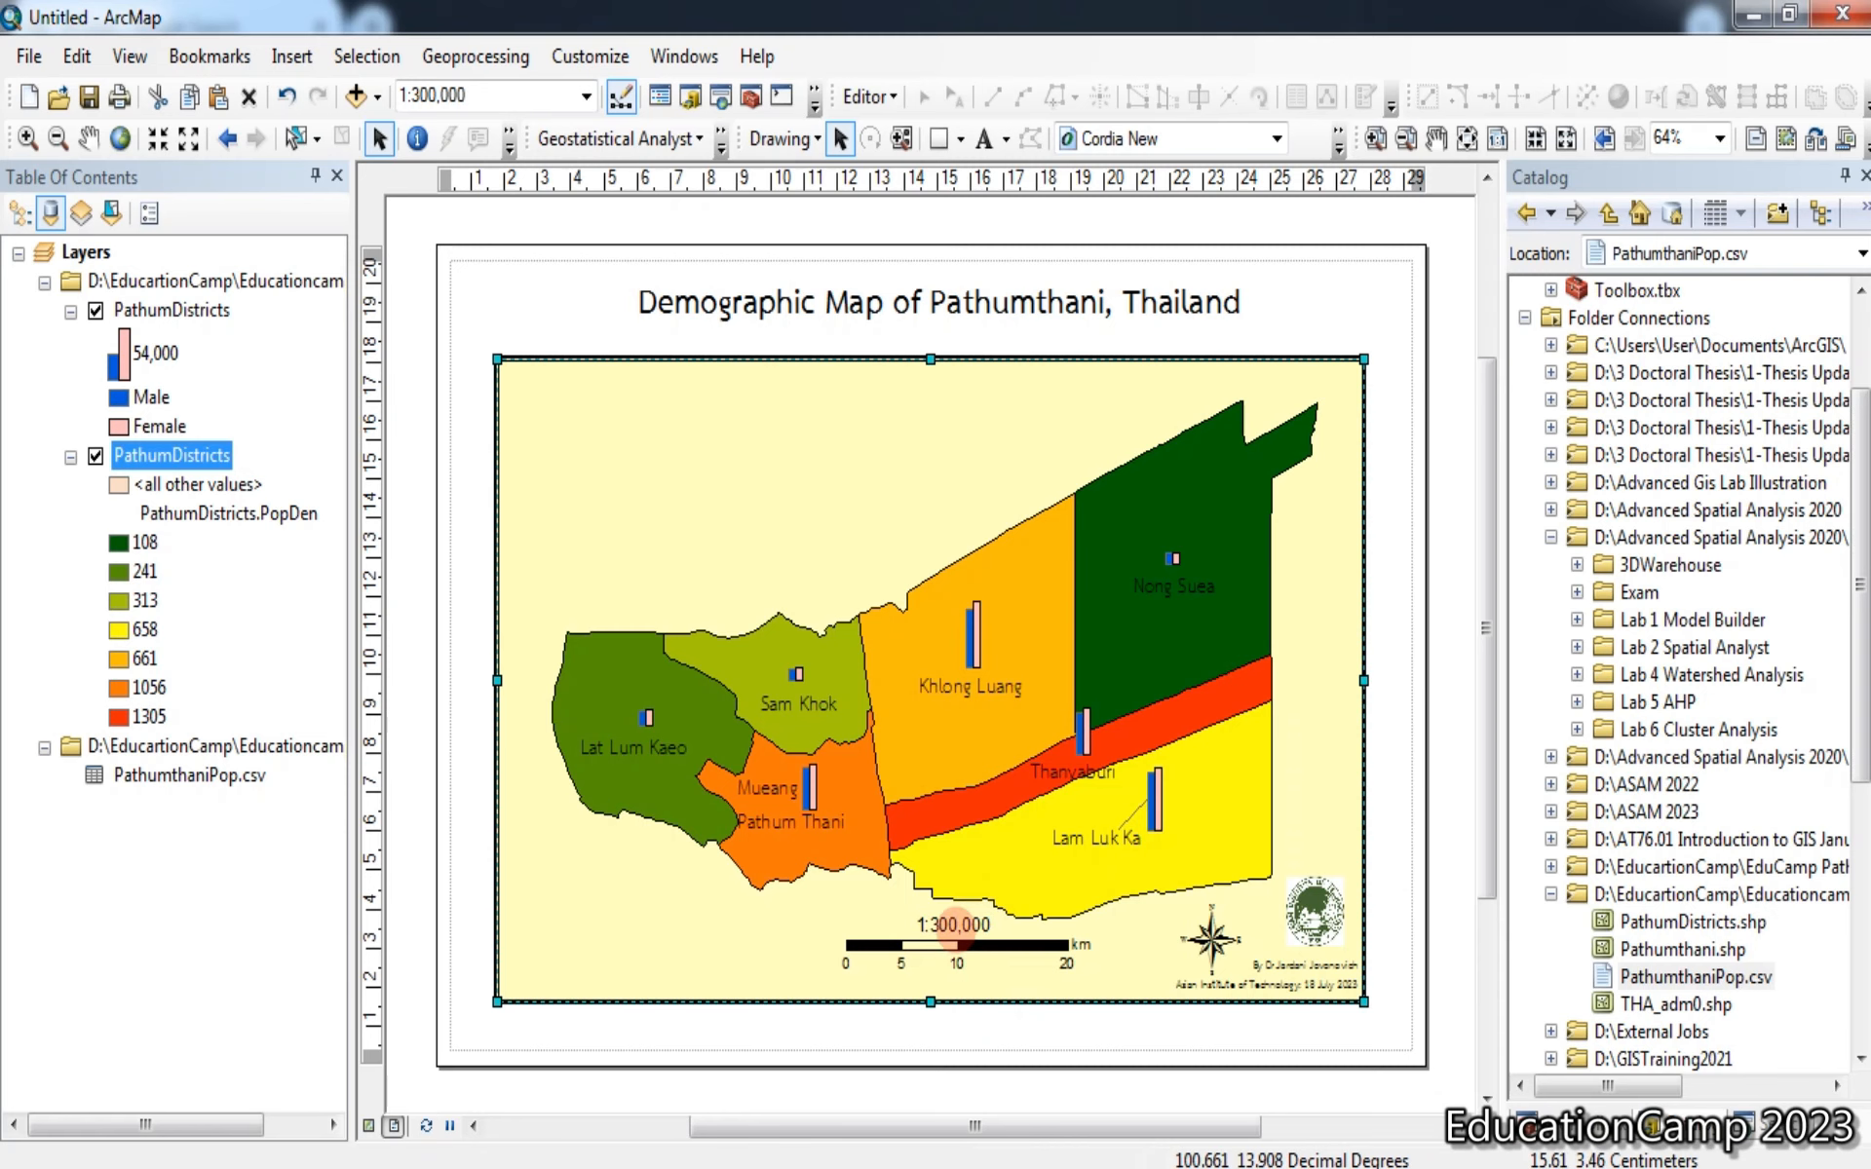
left_click(957, 930)
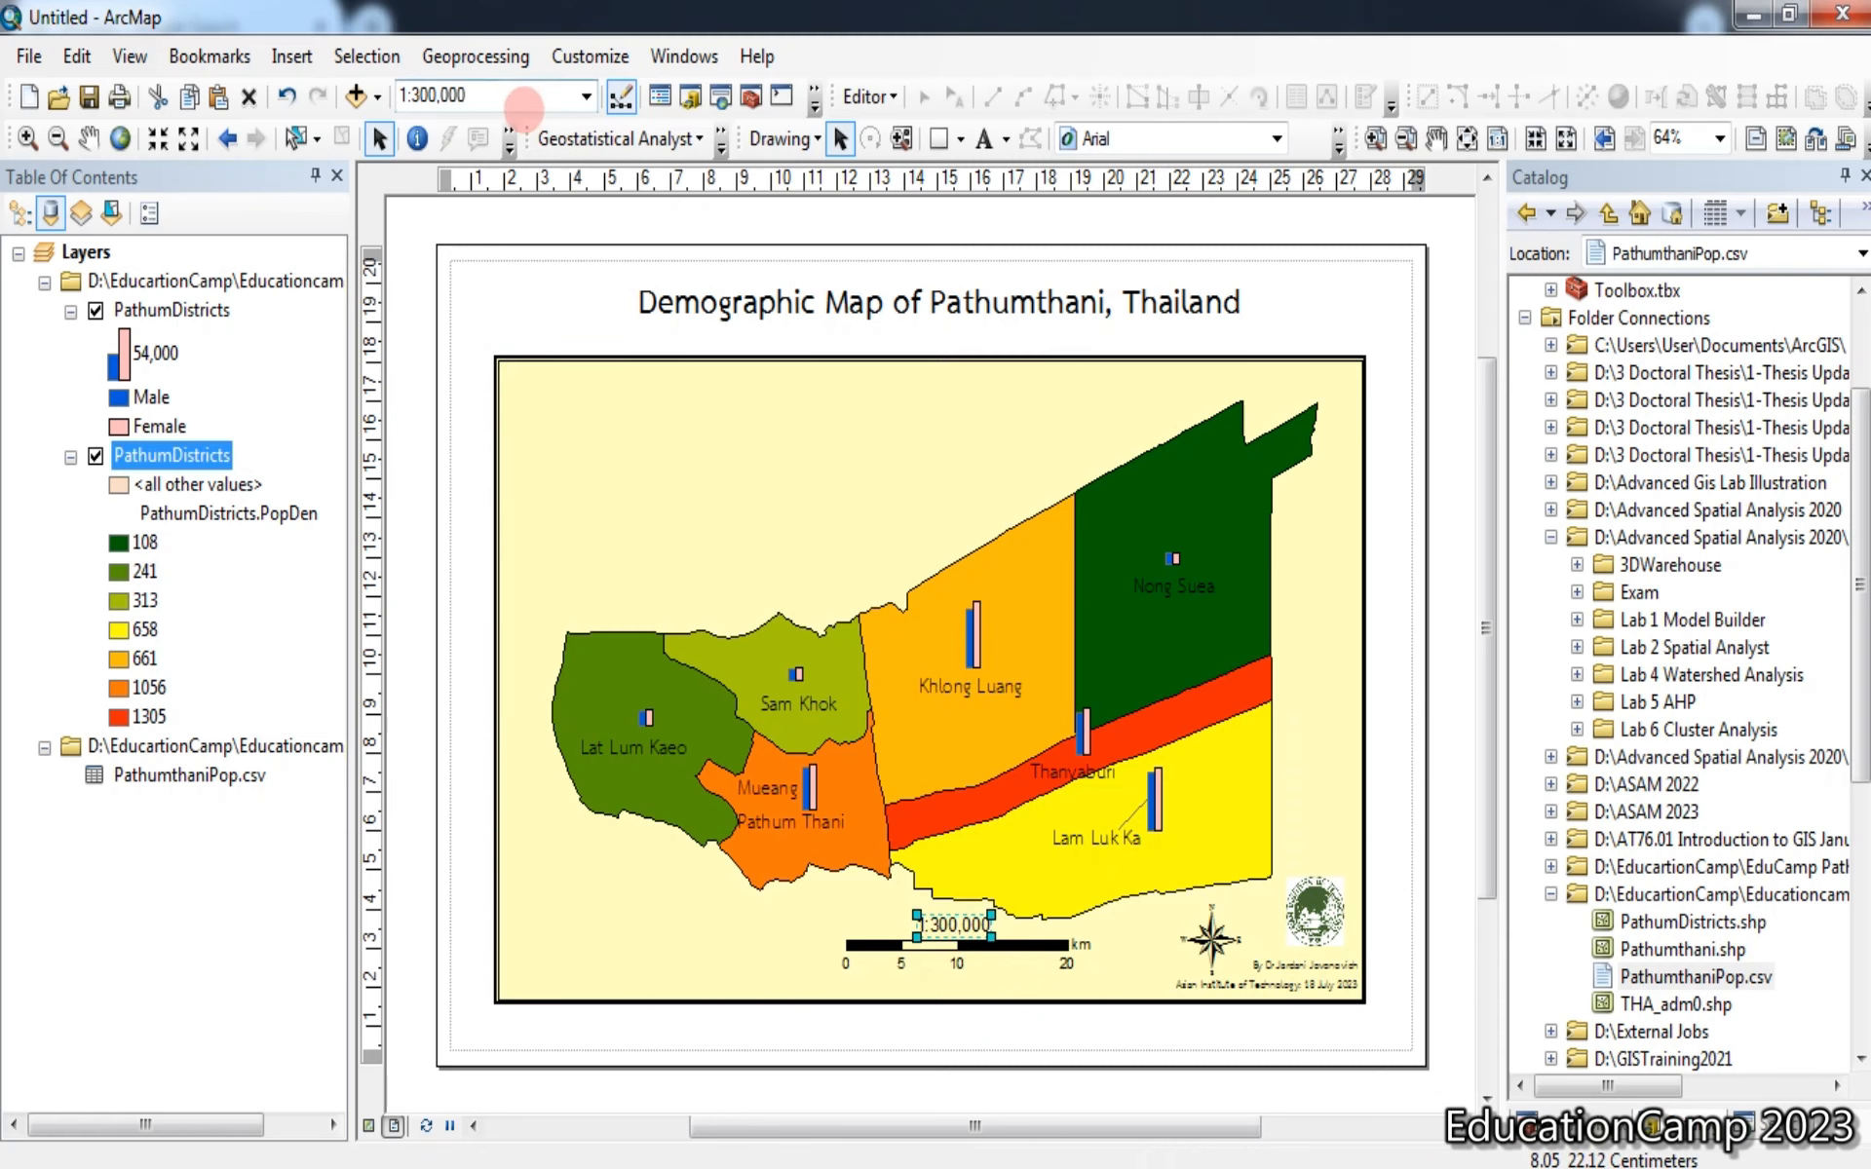
left_click(518, 101)
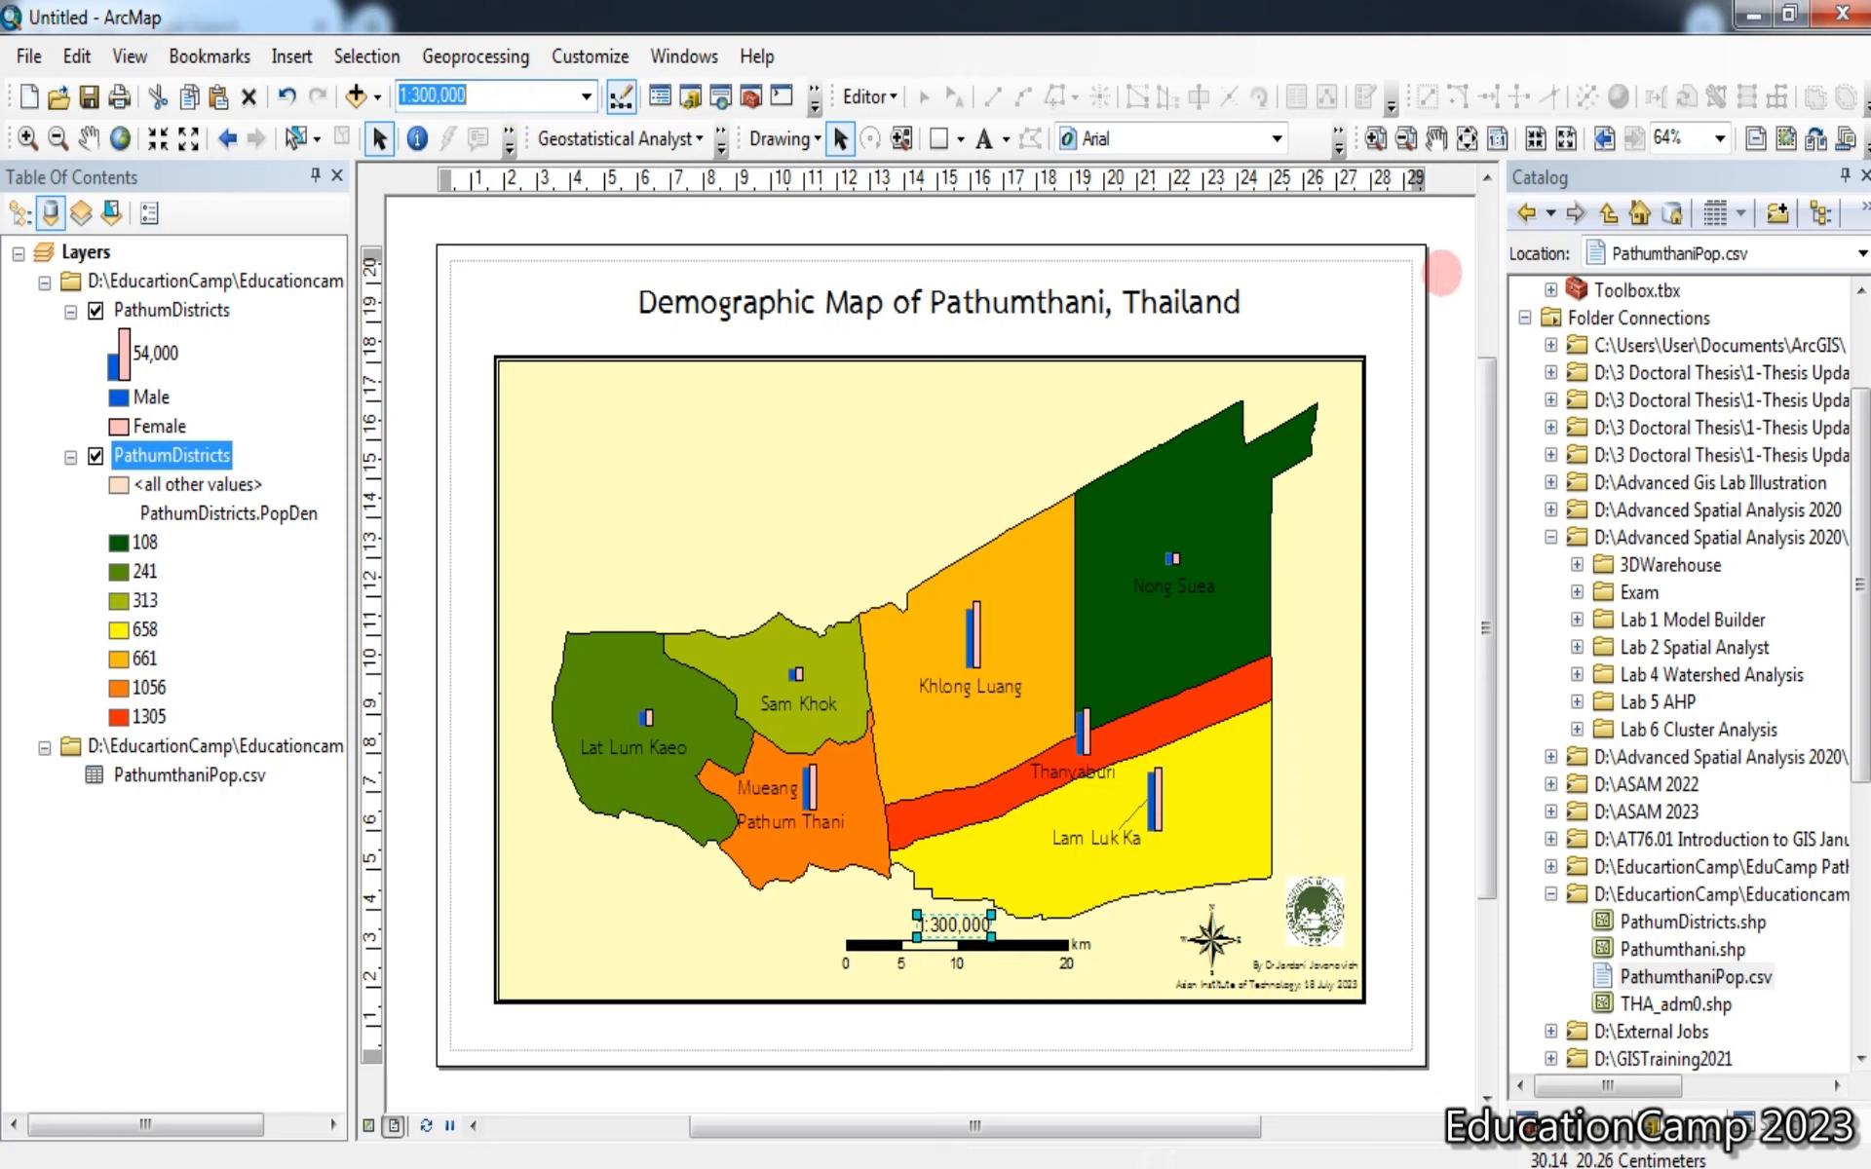
left_click(1451, 274)
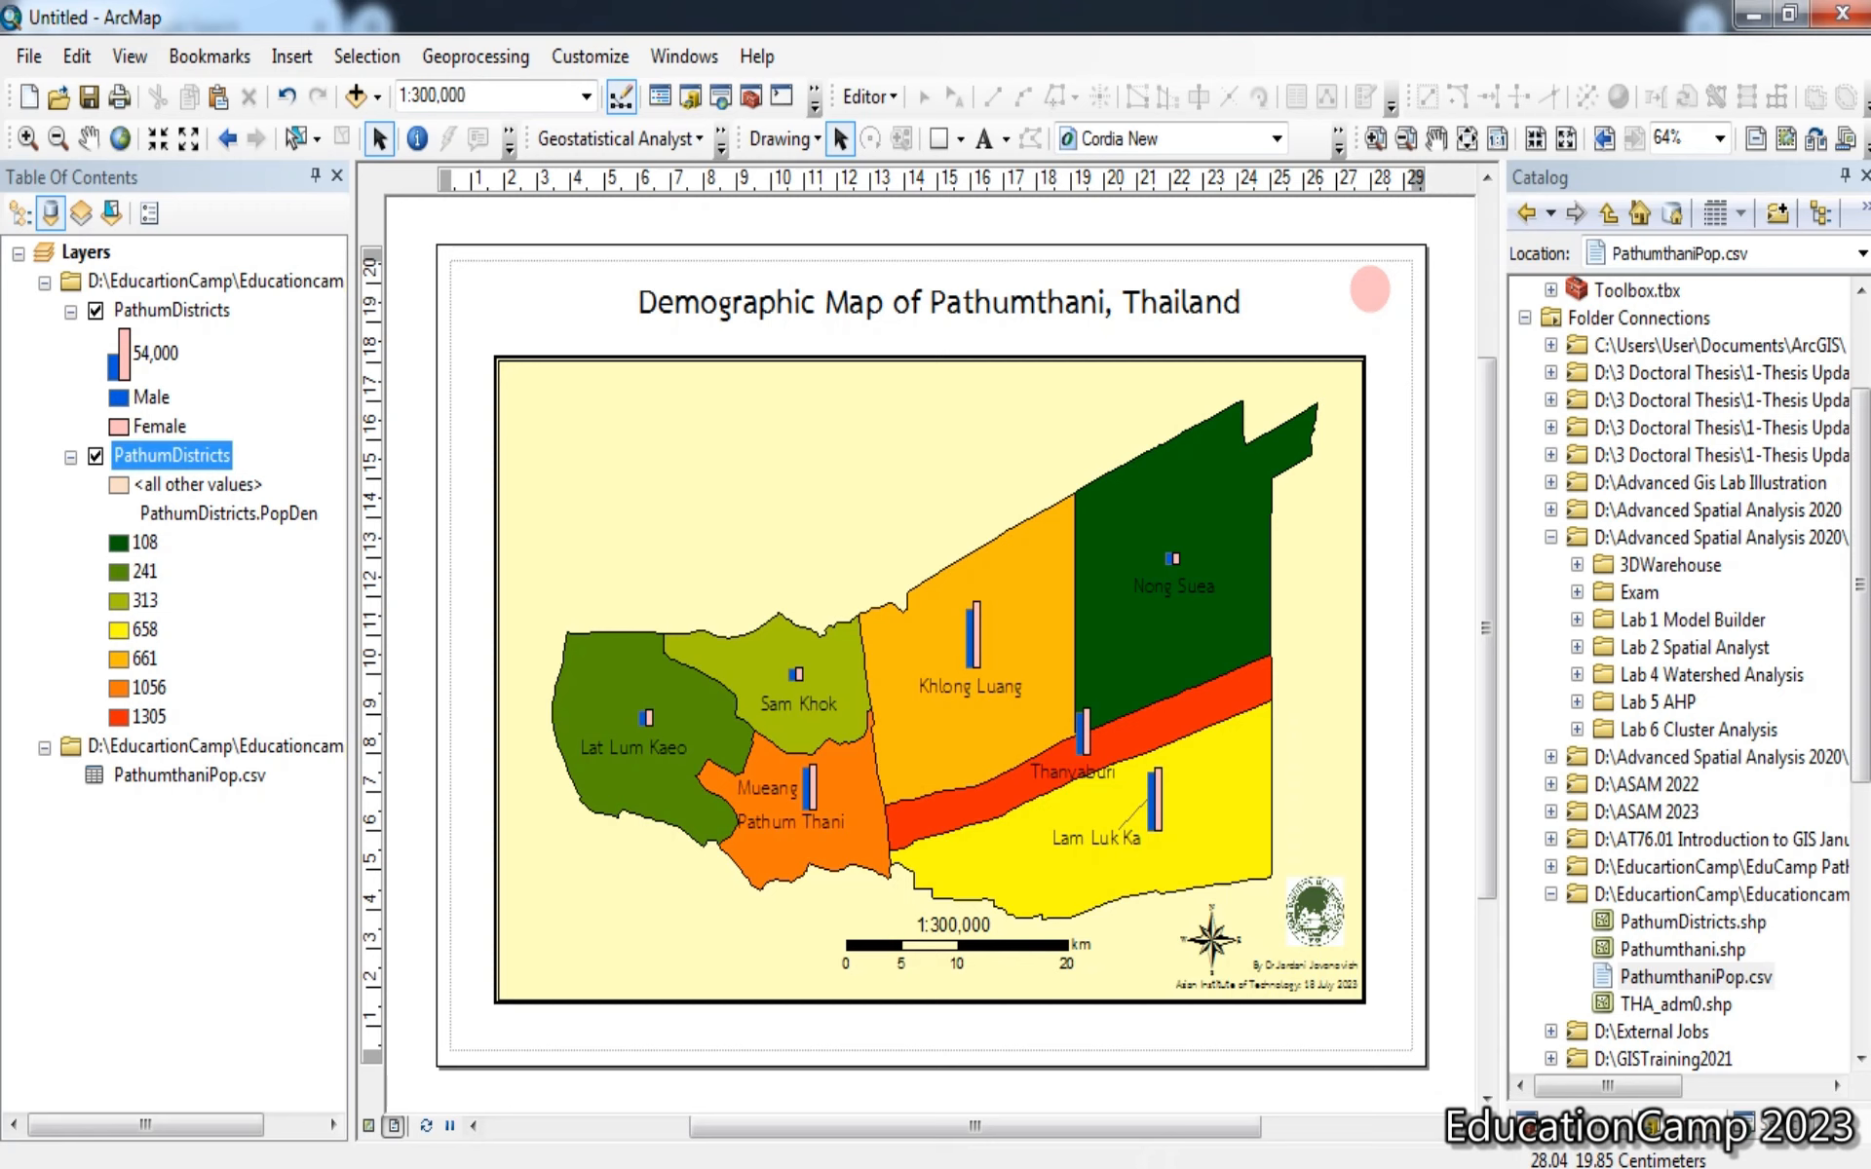
Insert a one-column legend containing both PathumDistricts layers, with the default title, frame, patch and spacing settings
left_click(290, 59)
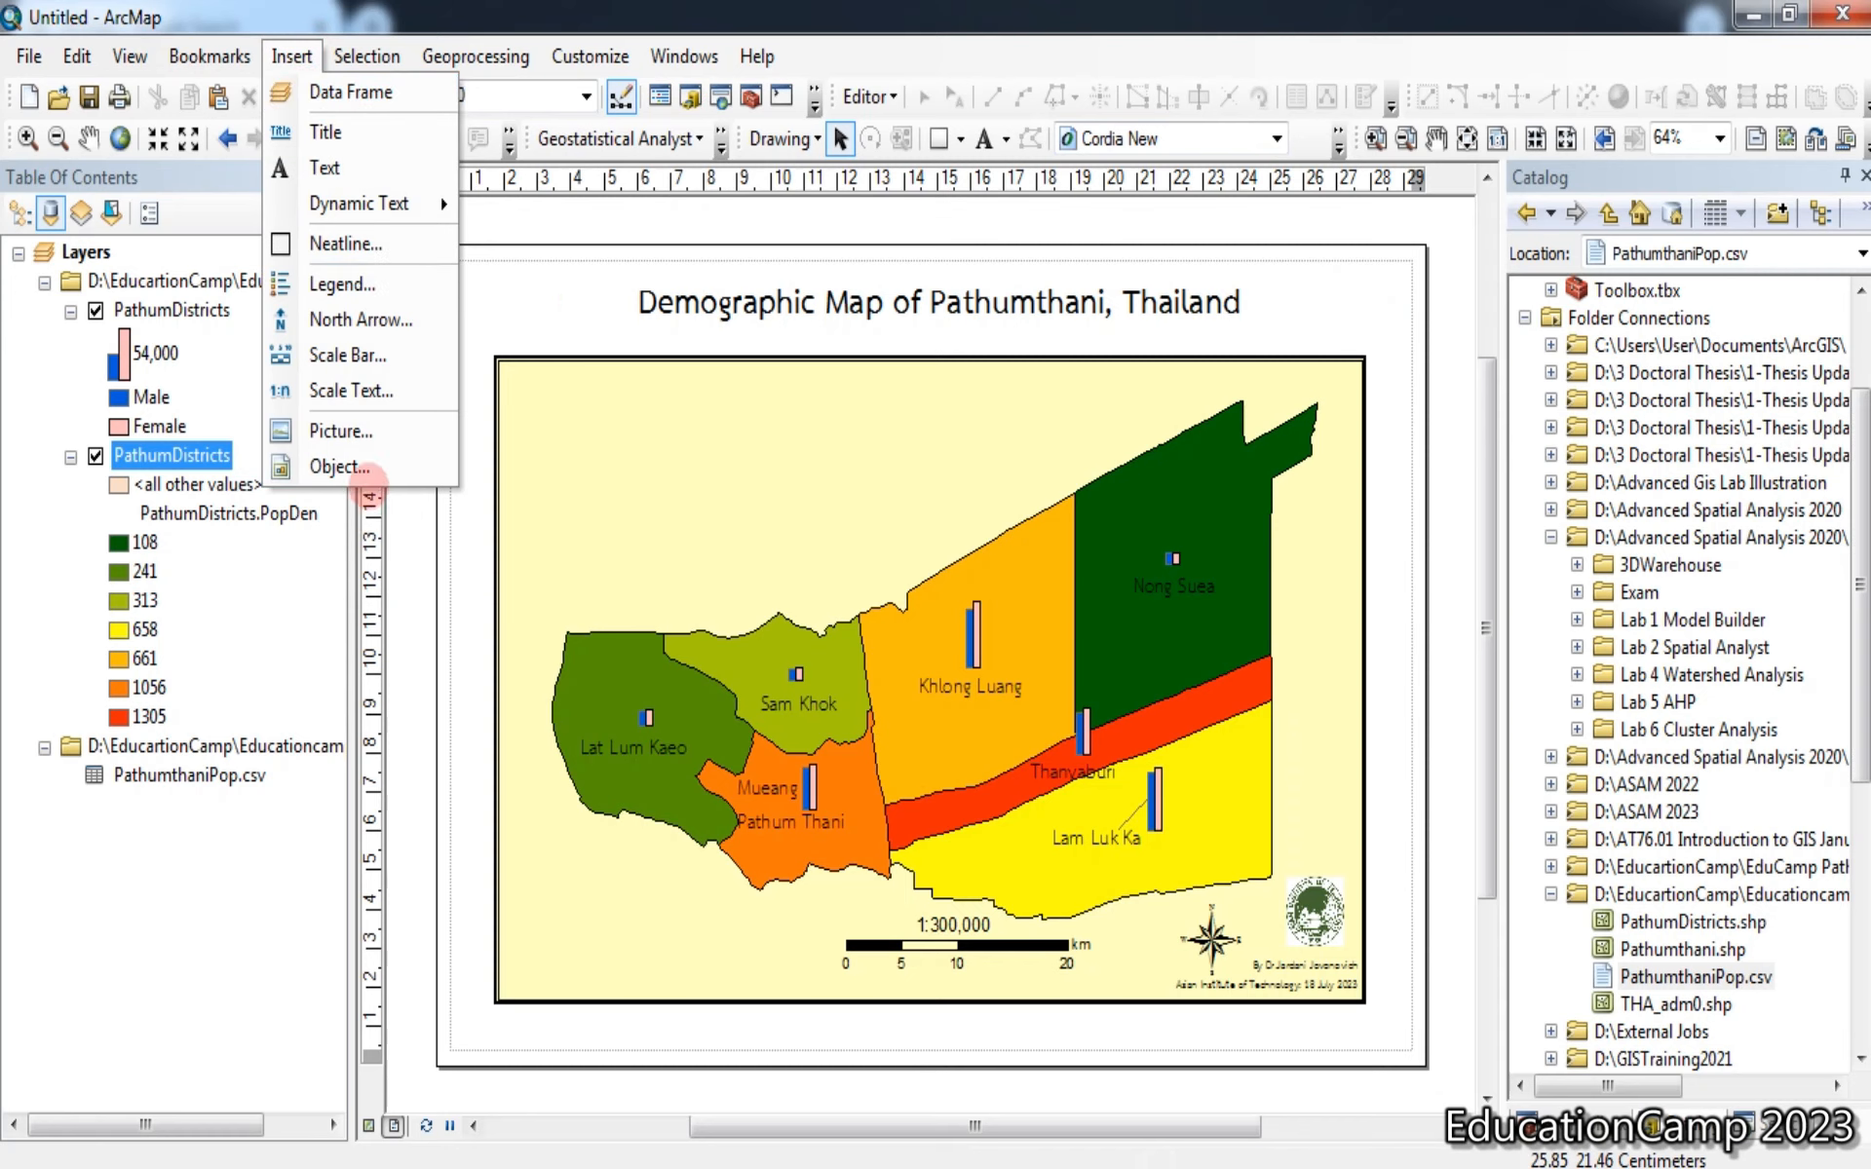
left_click(366, 285)
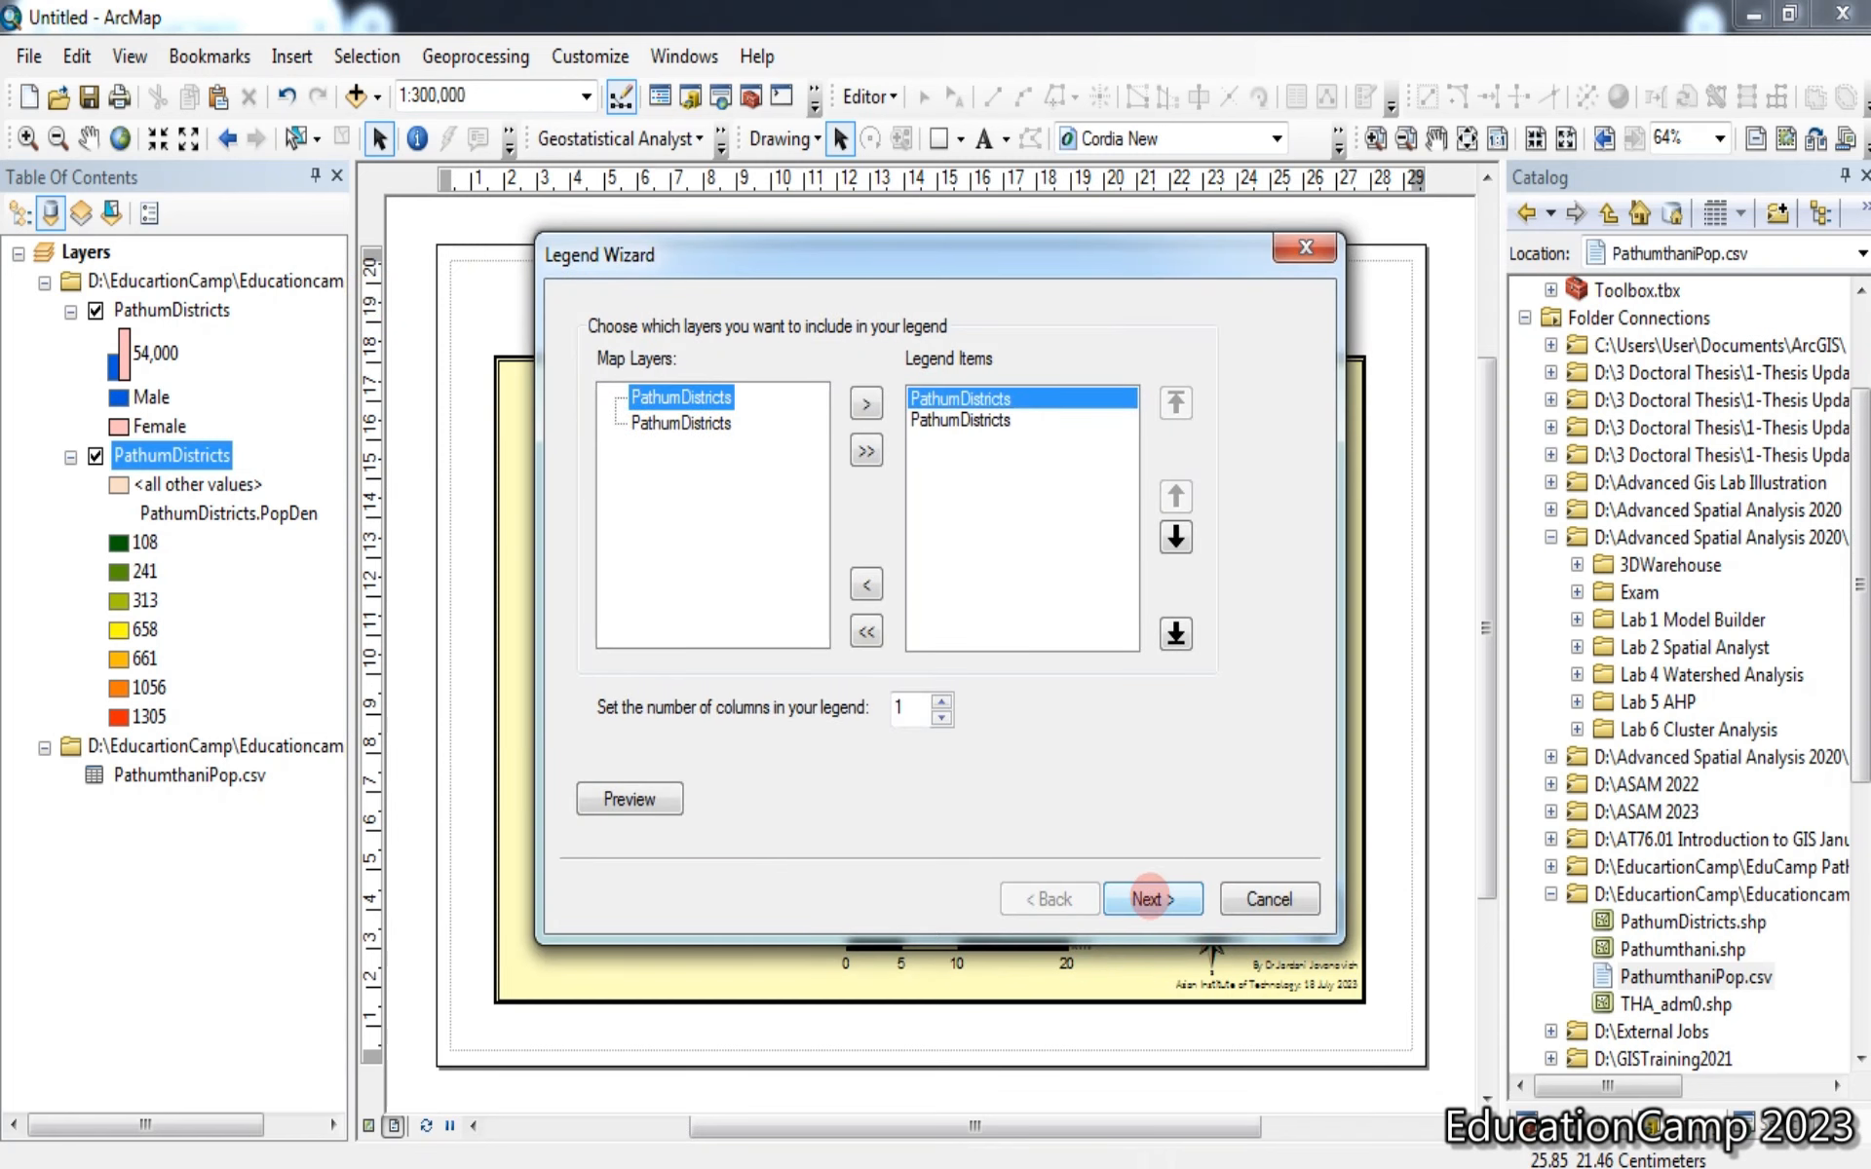
left_click(1151, 899)
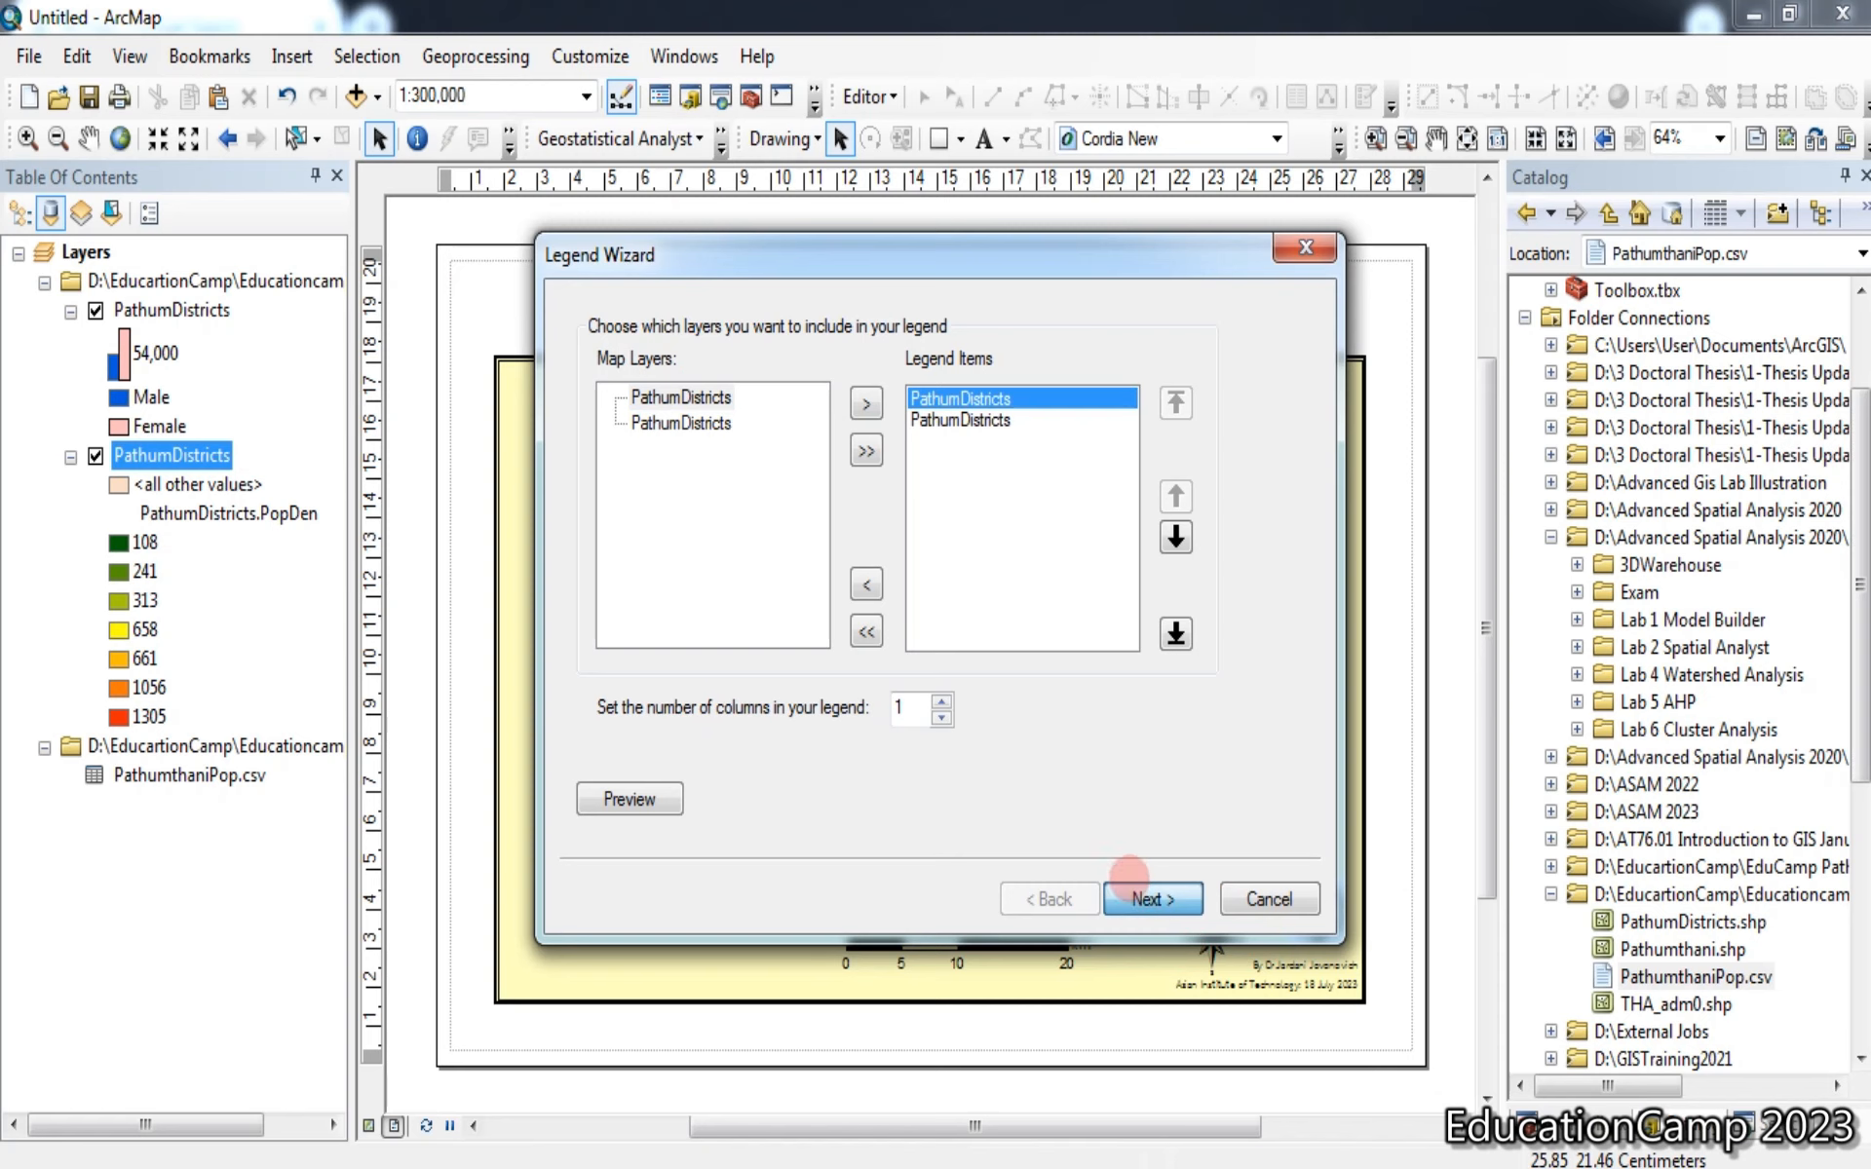
left_click(1150, 906)
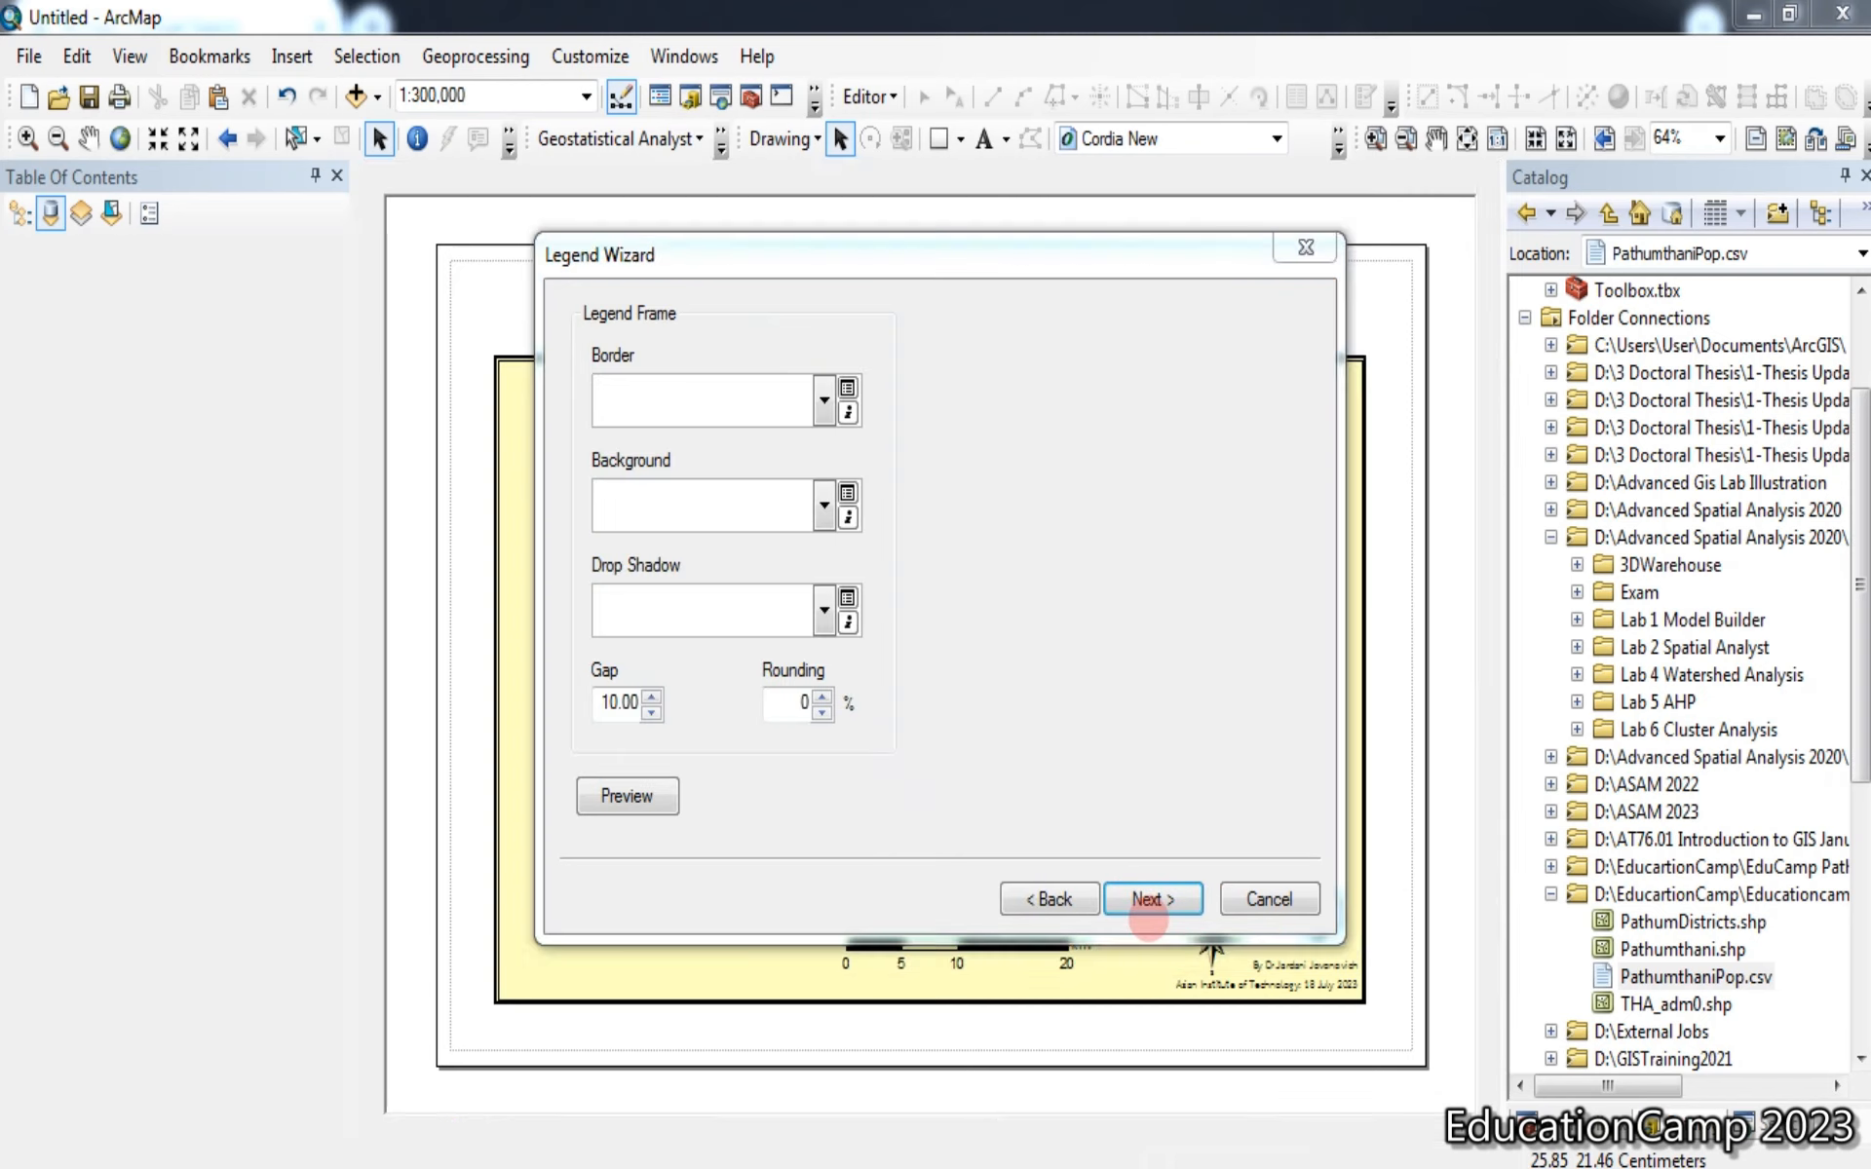
left_click(1154, 898)
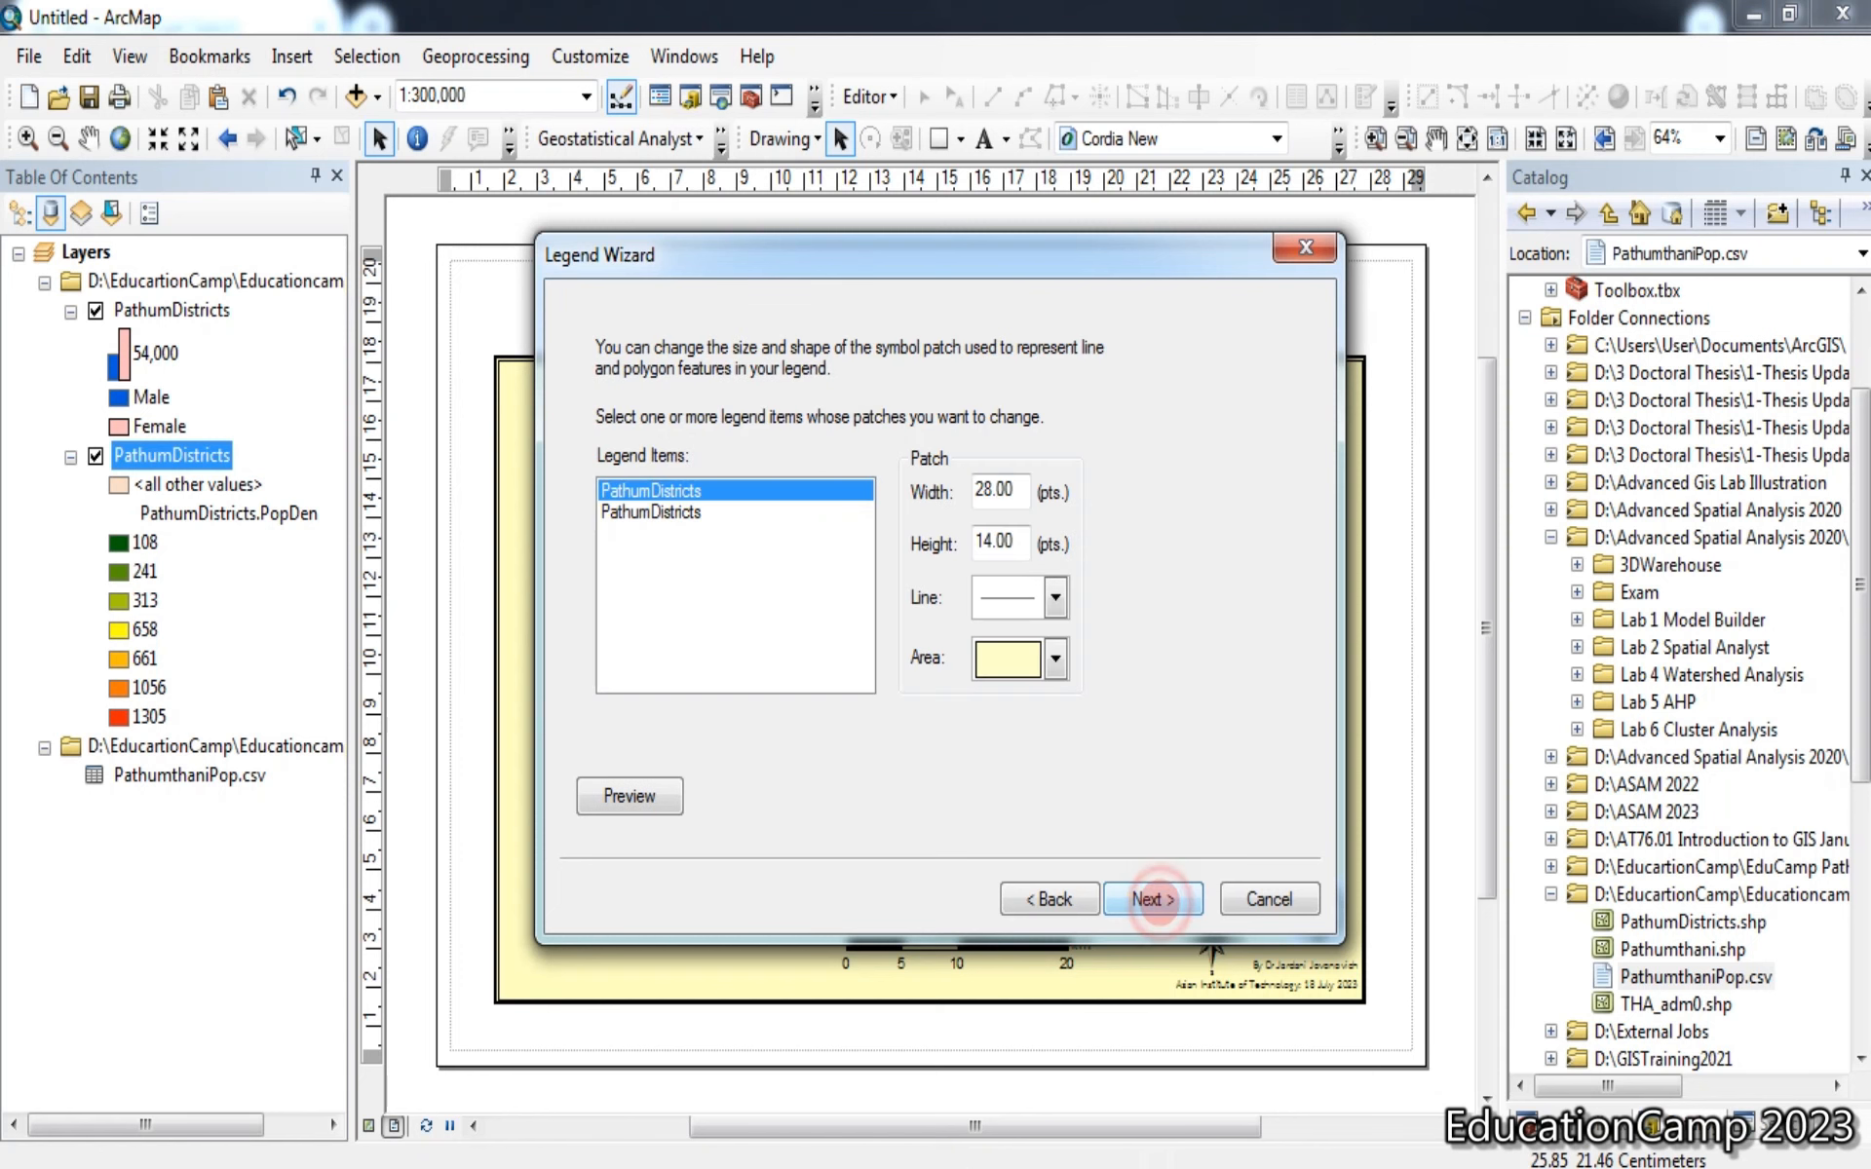
left_click(1154, 898)
left_click(1154, 899)
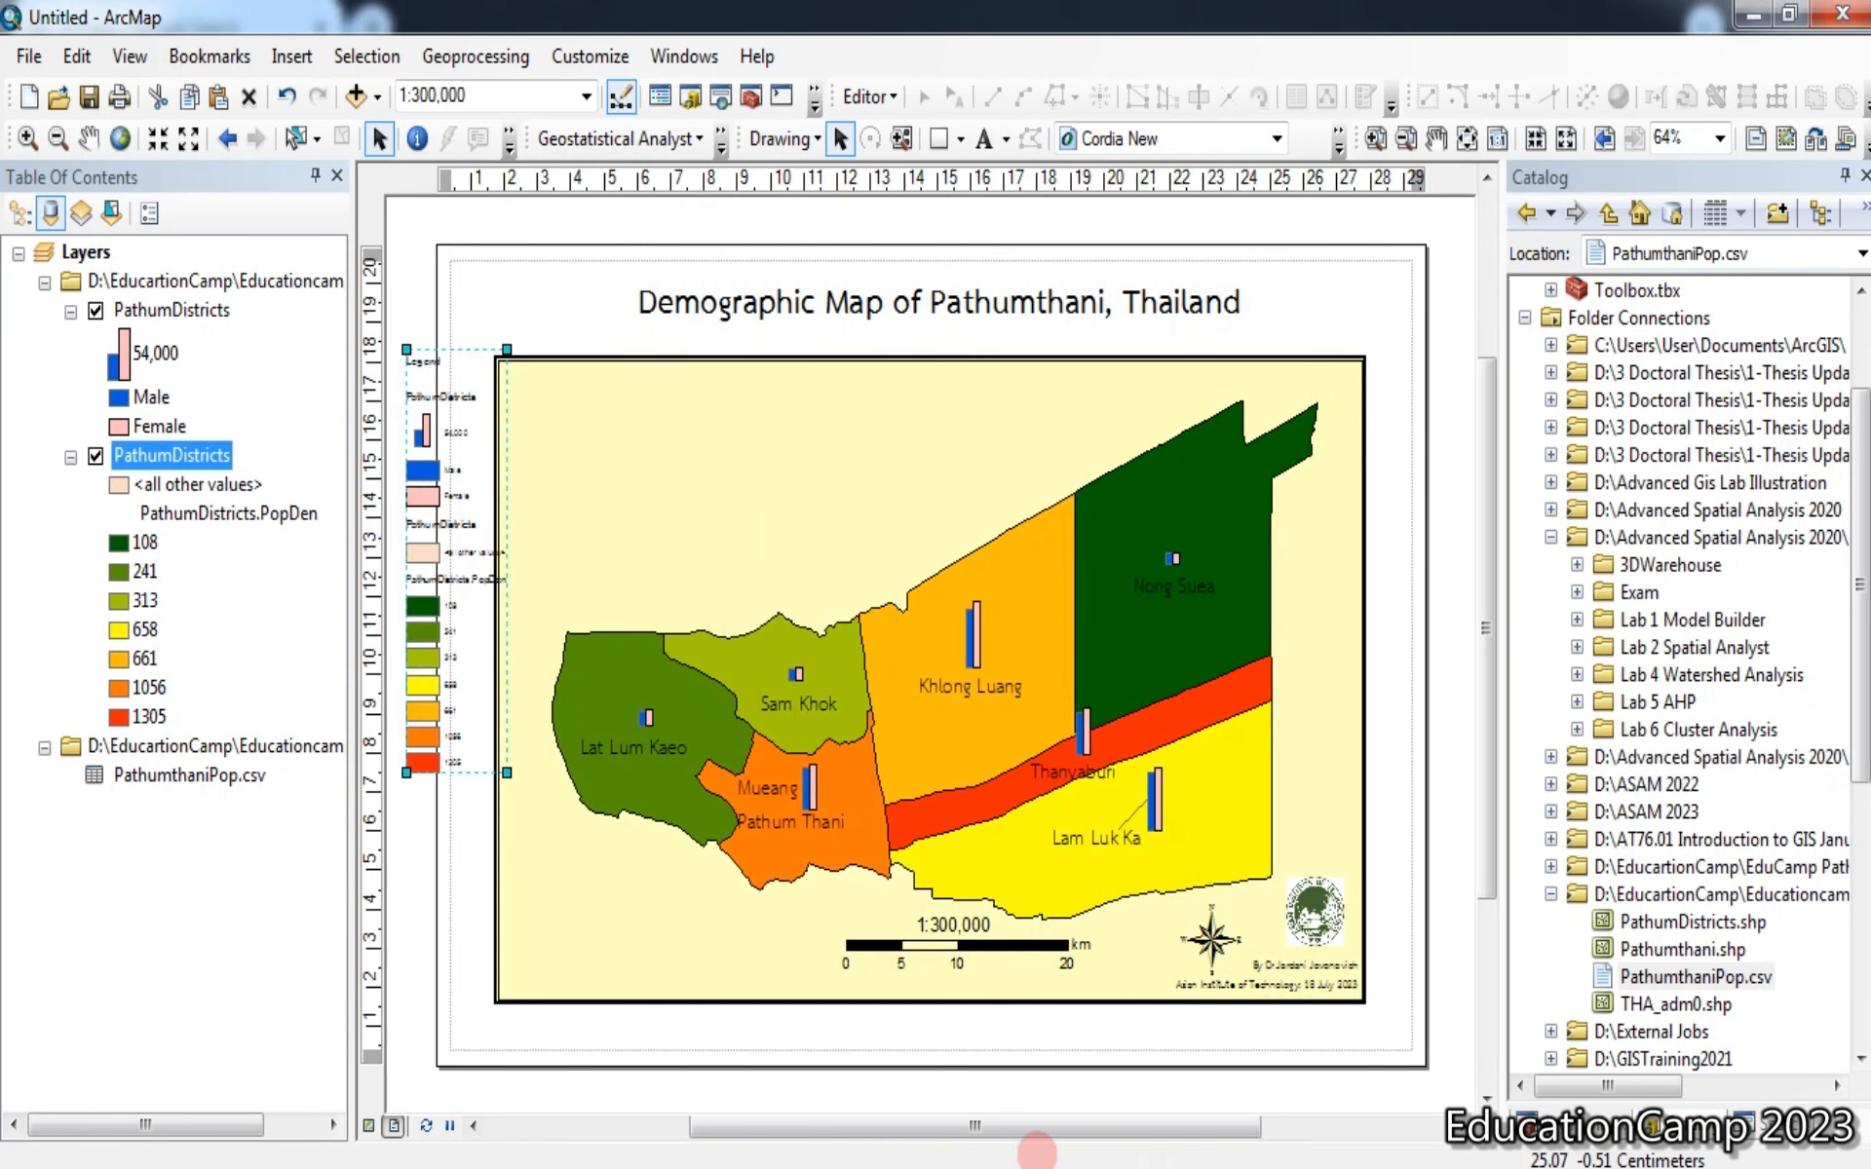
Move the legend off the page into the empty area left of the map
left_click_drag(1030, 1127, 938, 1127)
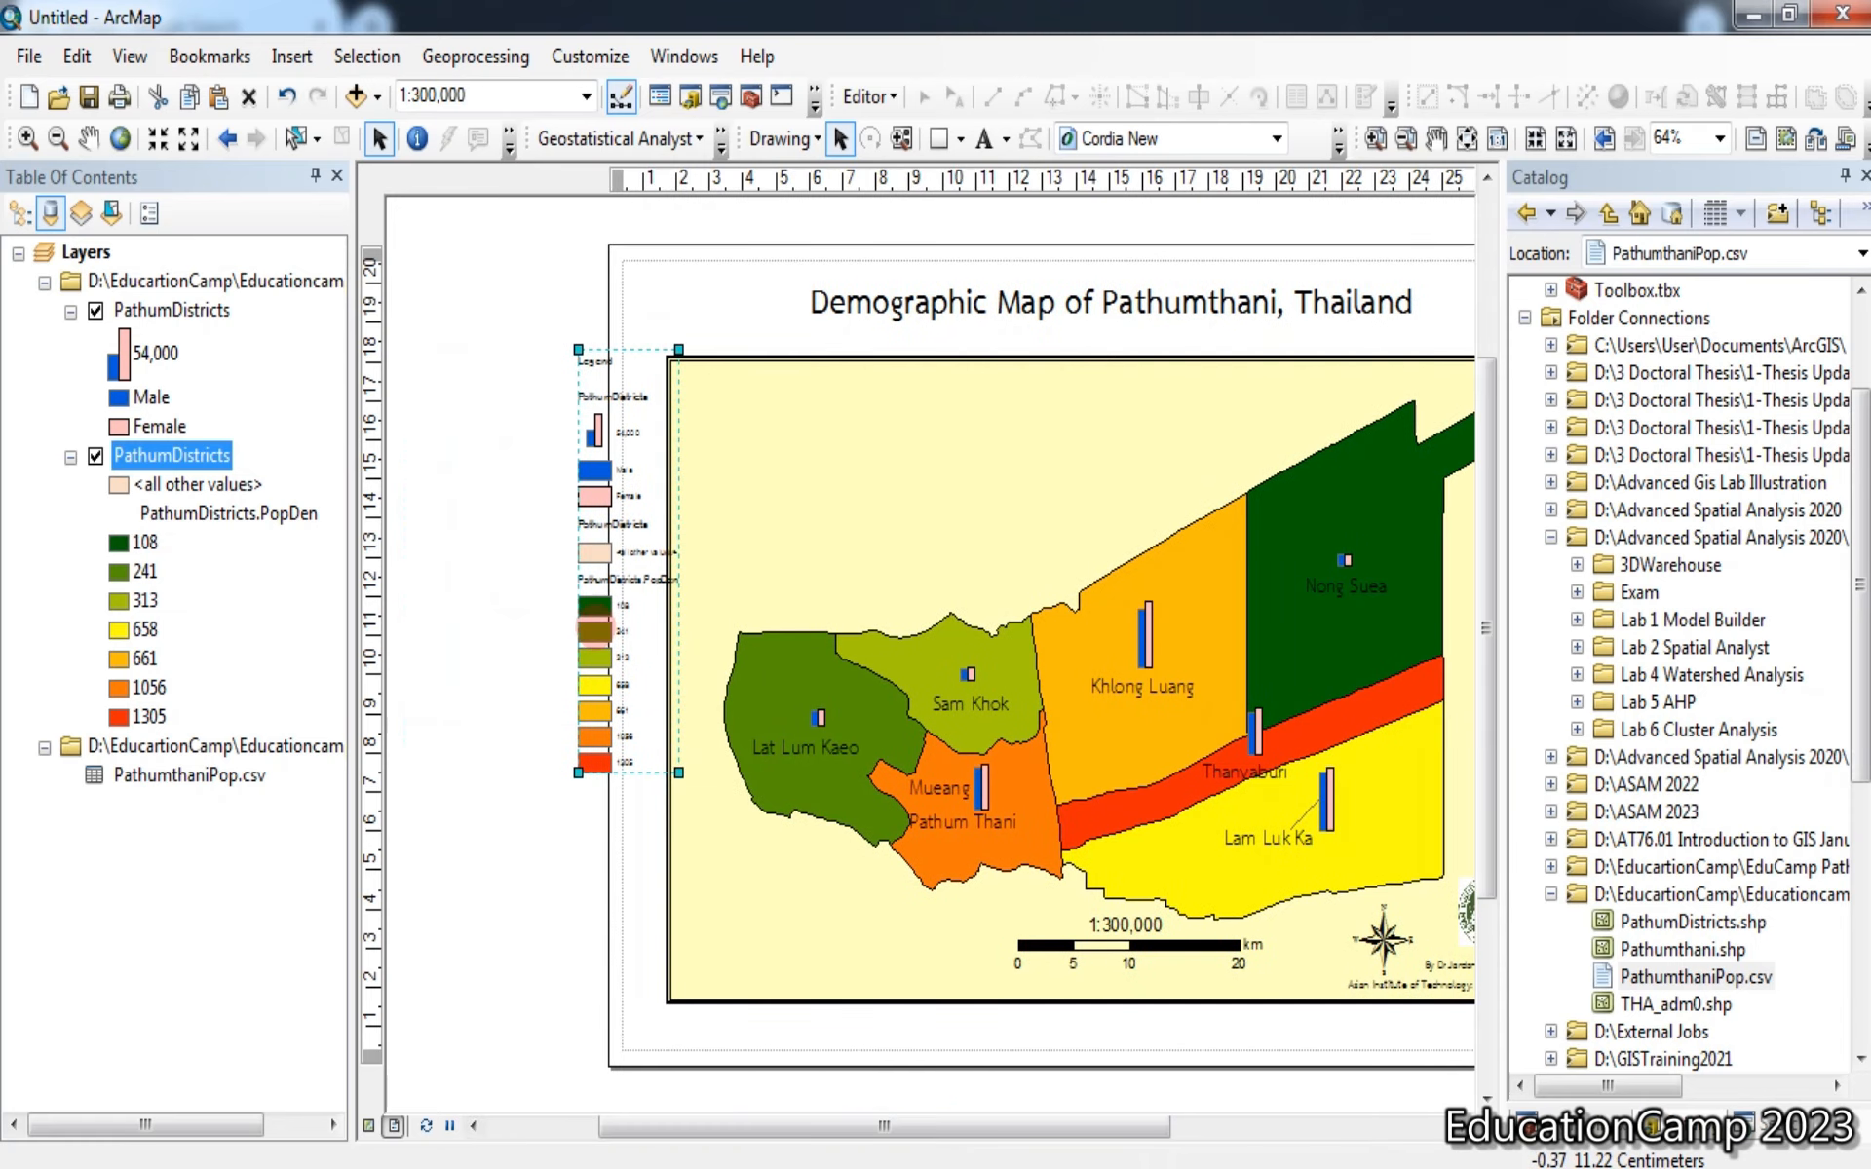
left_click_drag(611, 649, 500, 706)
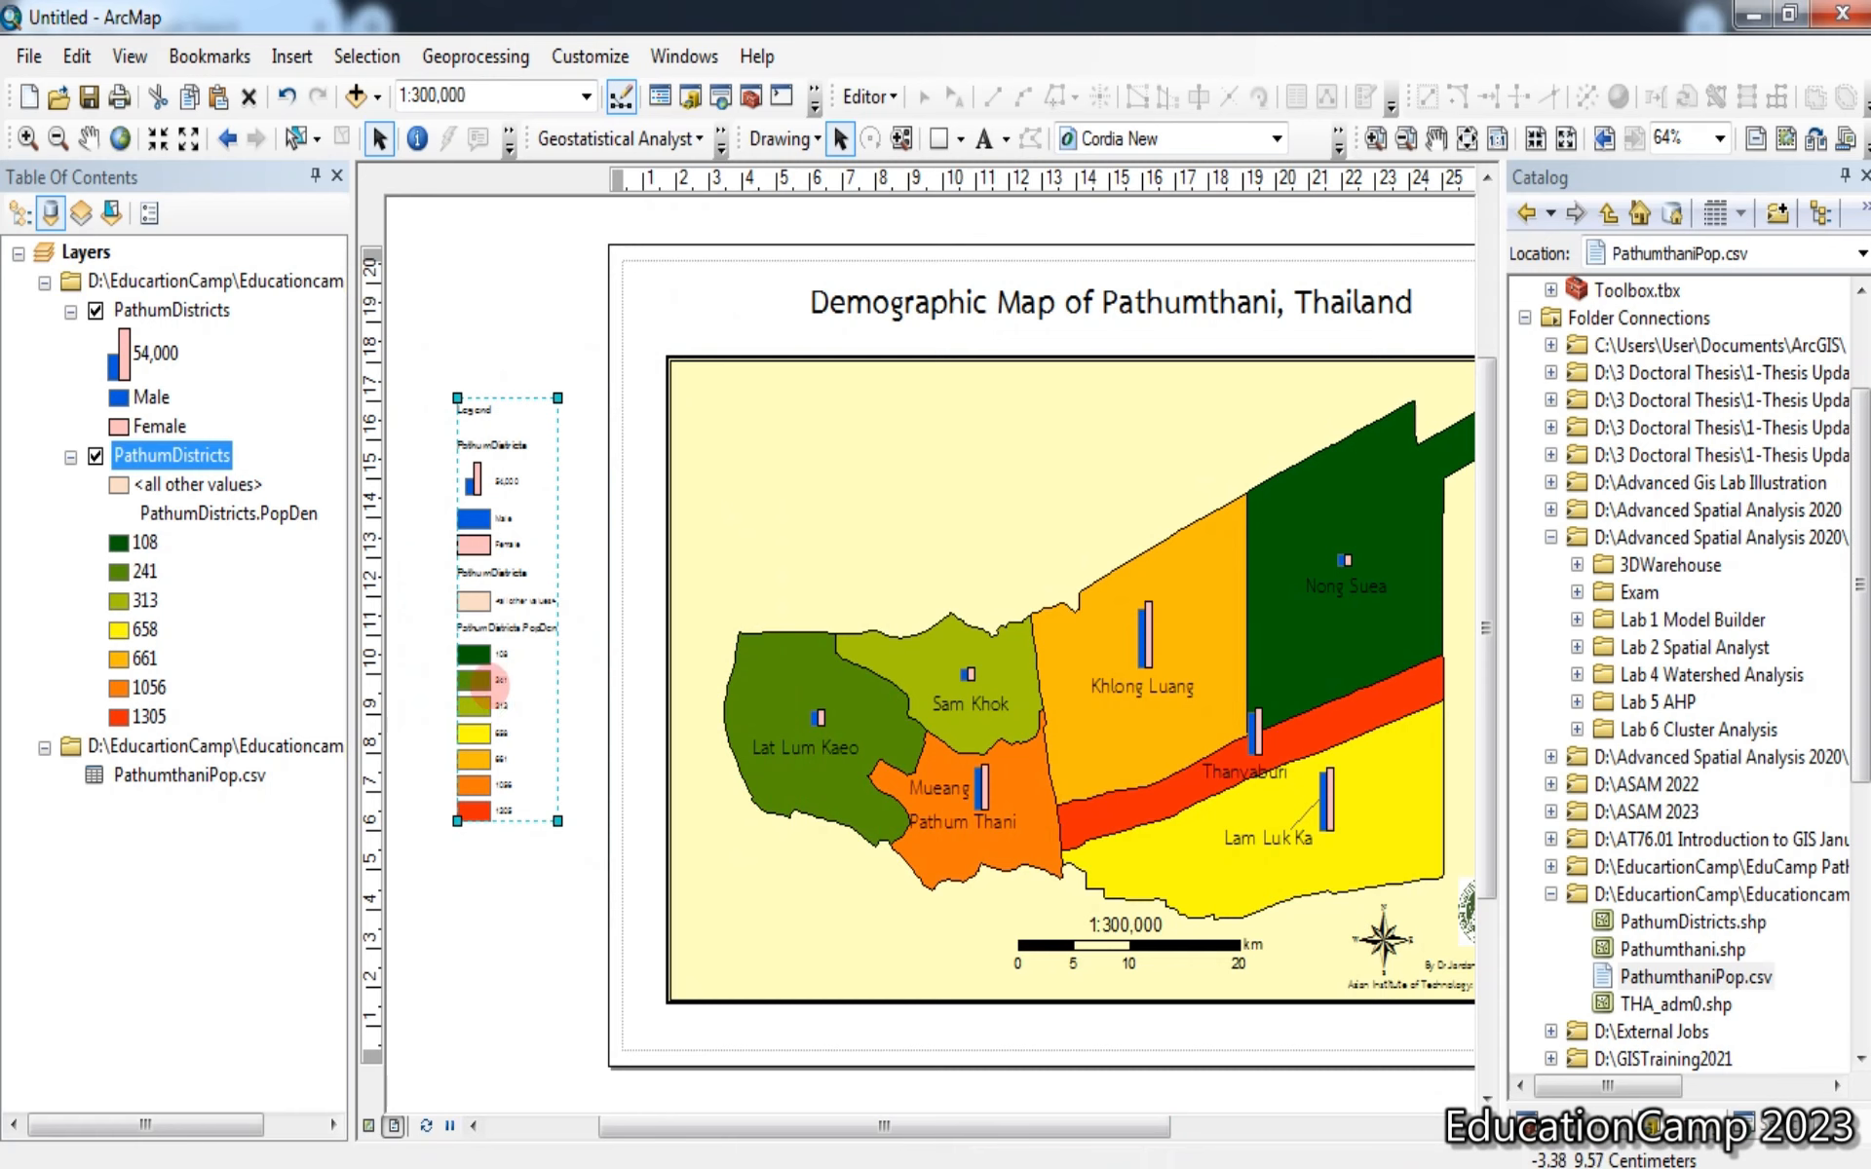
Convert the legend to graphics and ungroup it twice into separate elements
right_click(501, 684)
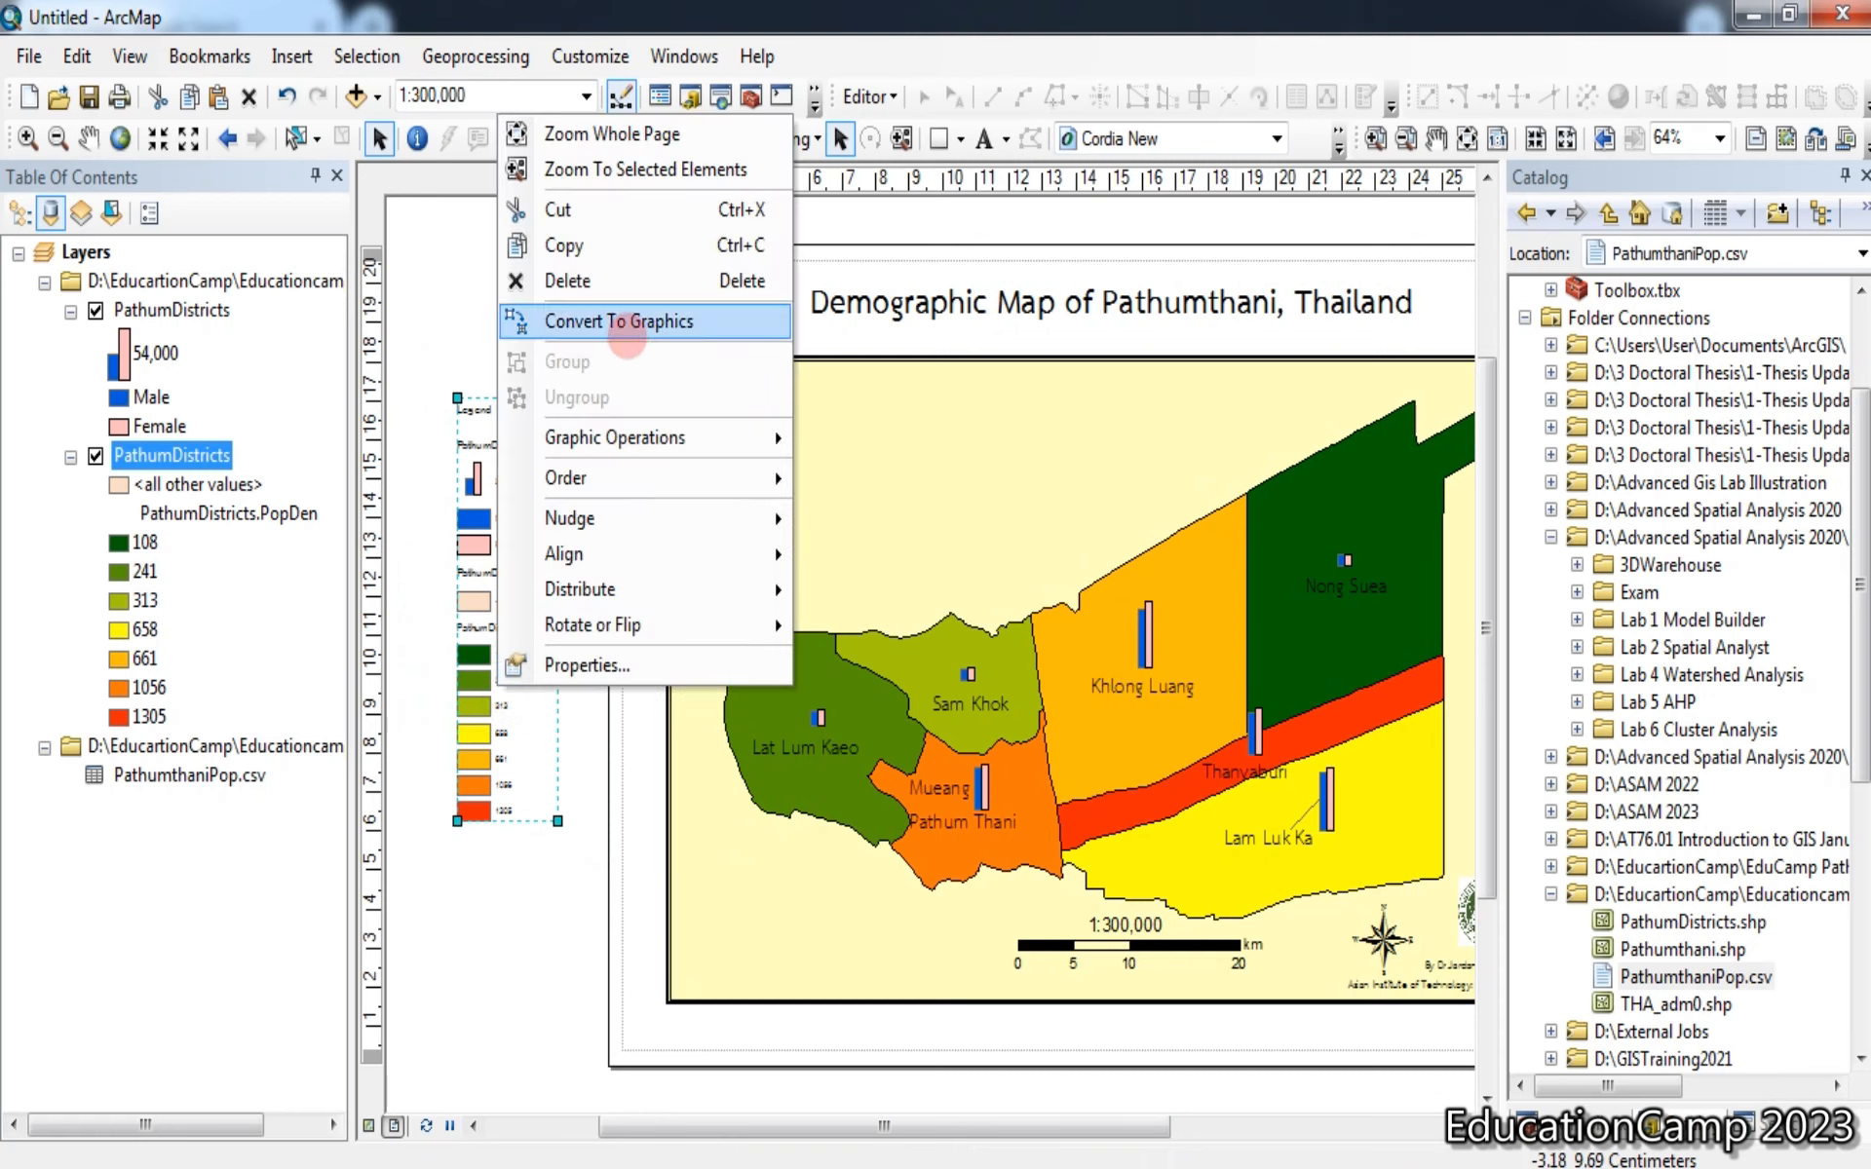
left_click(623, 319)
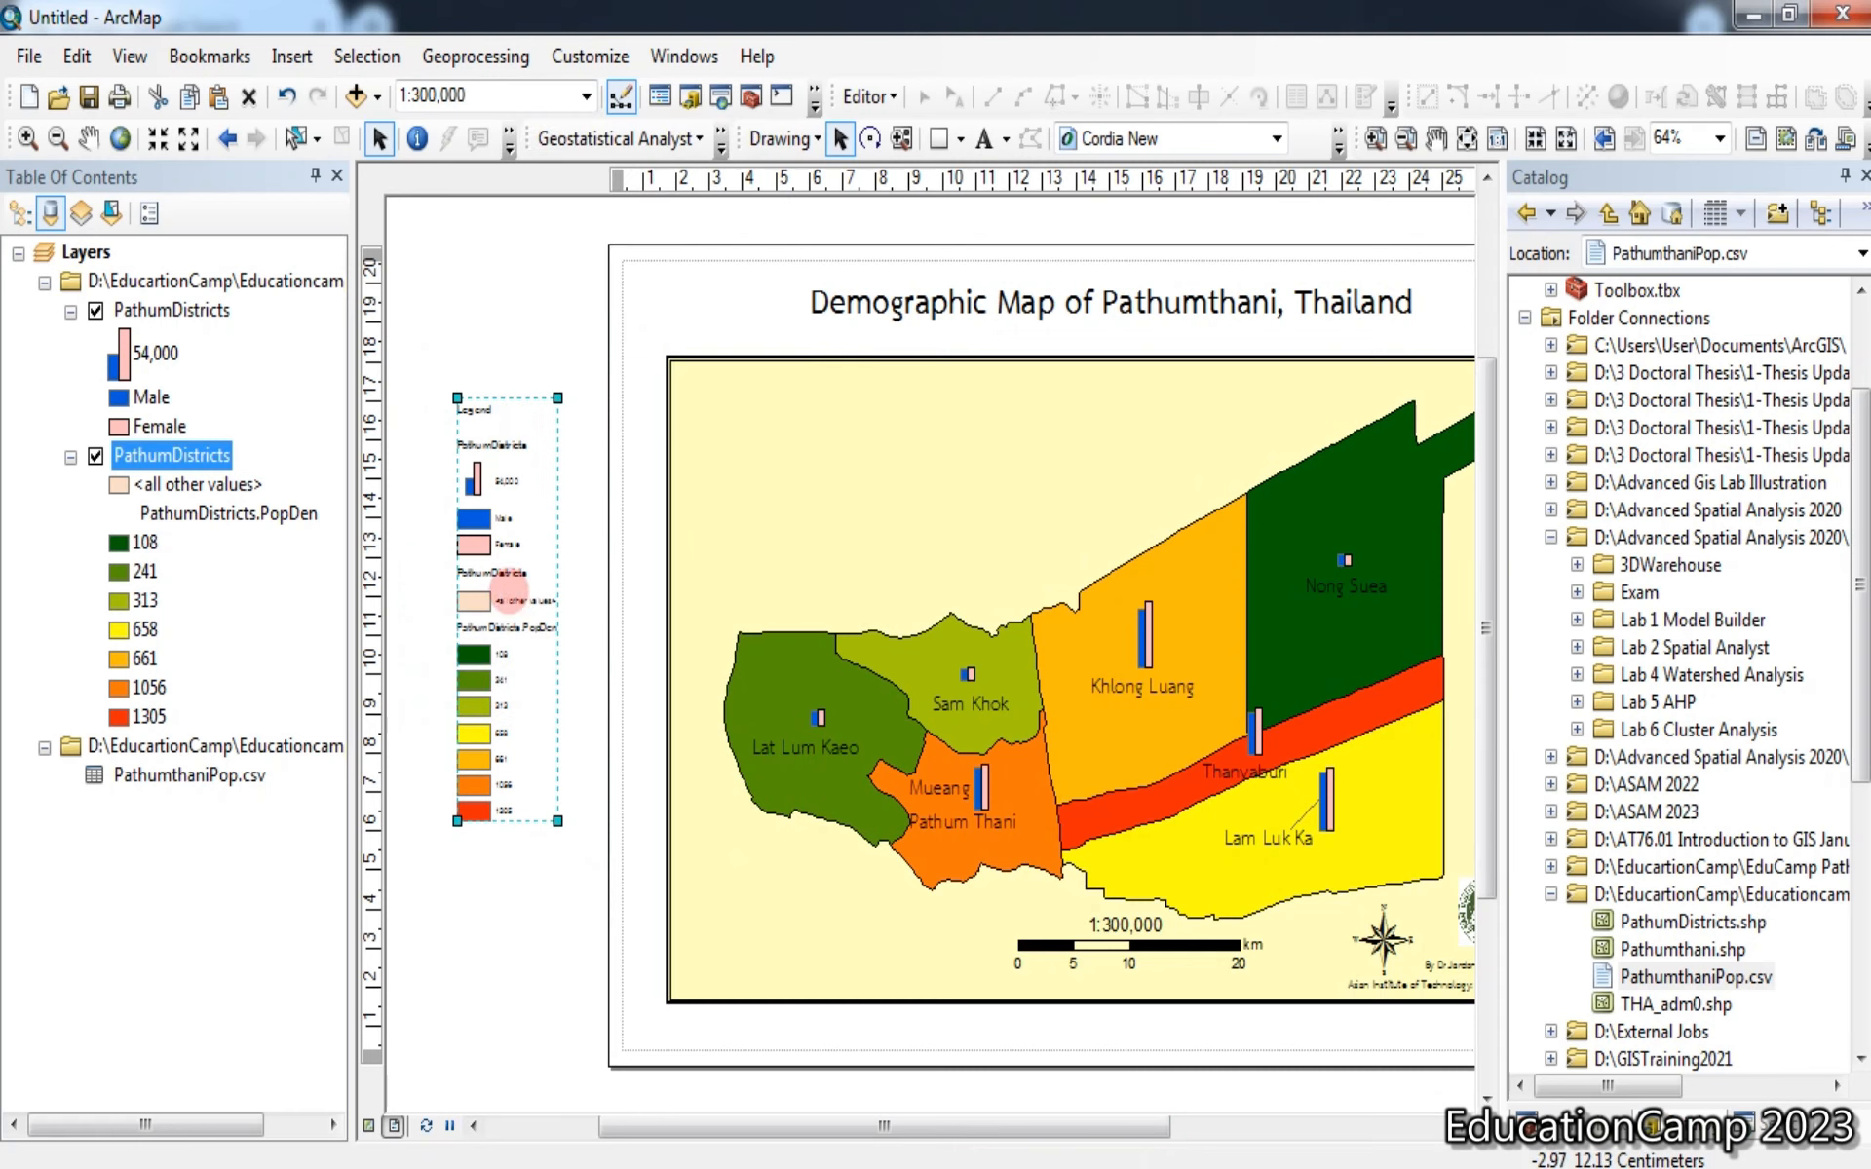
right_click(508, 593)
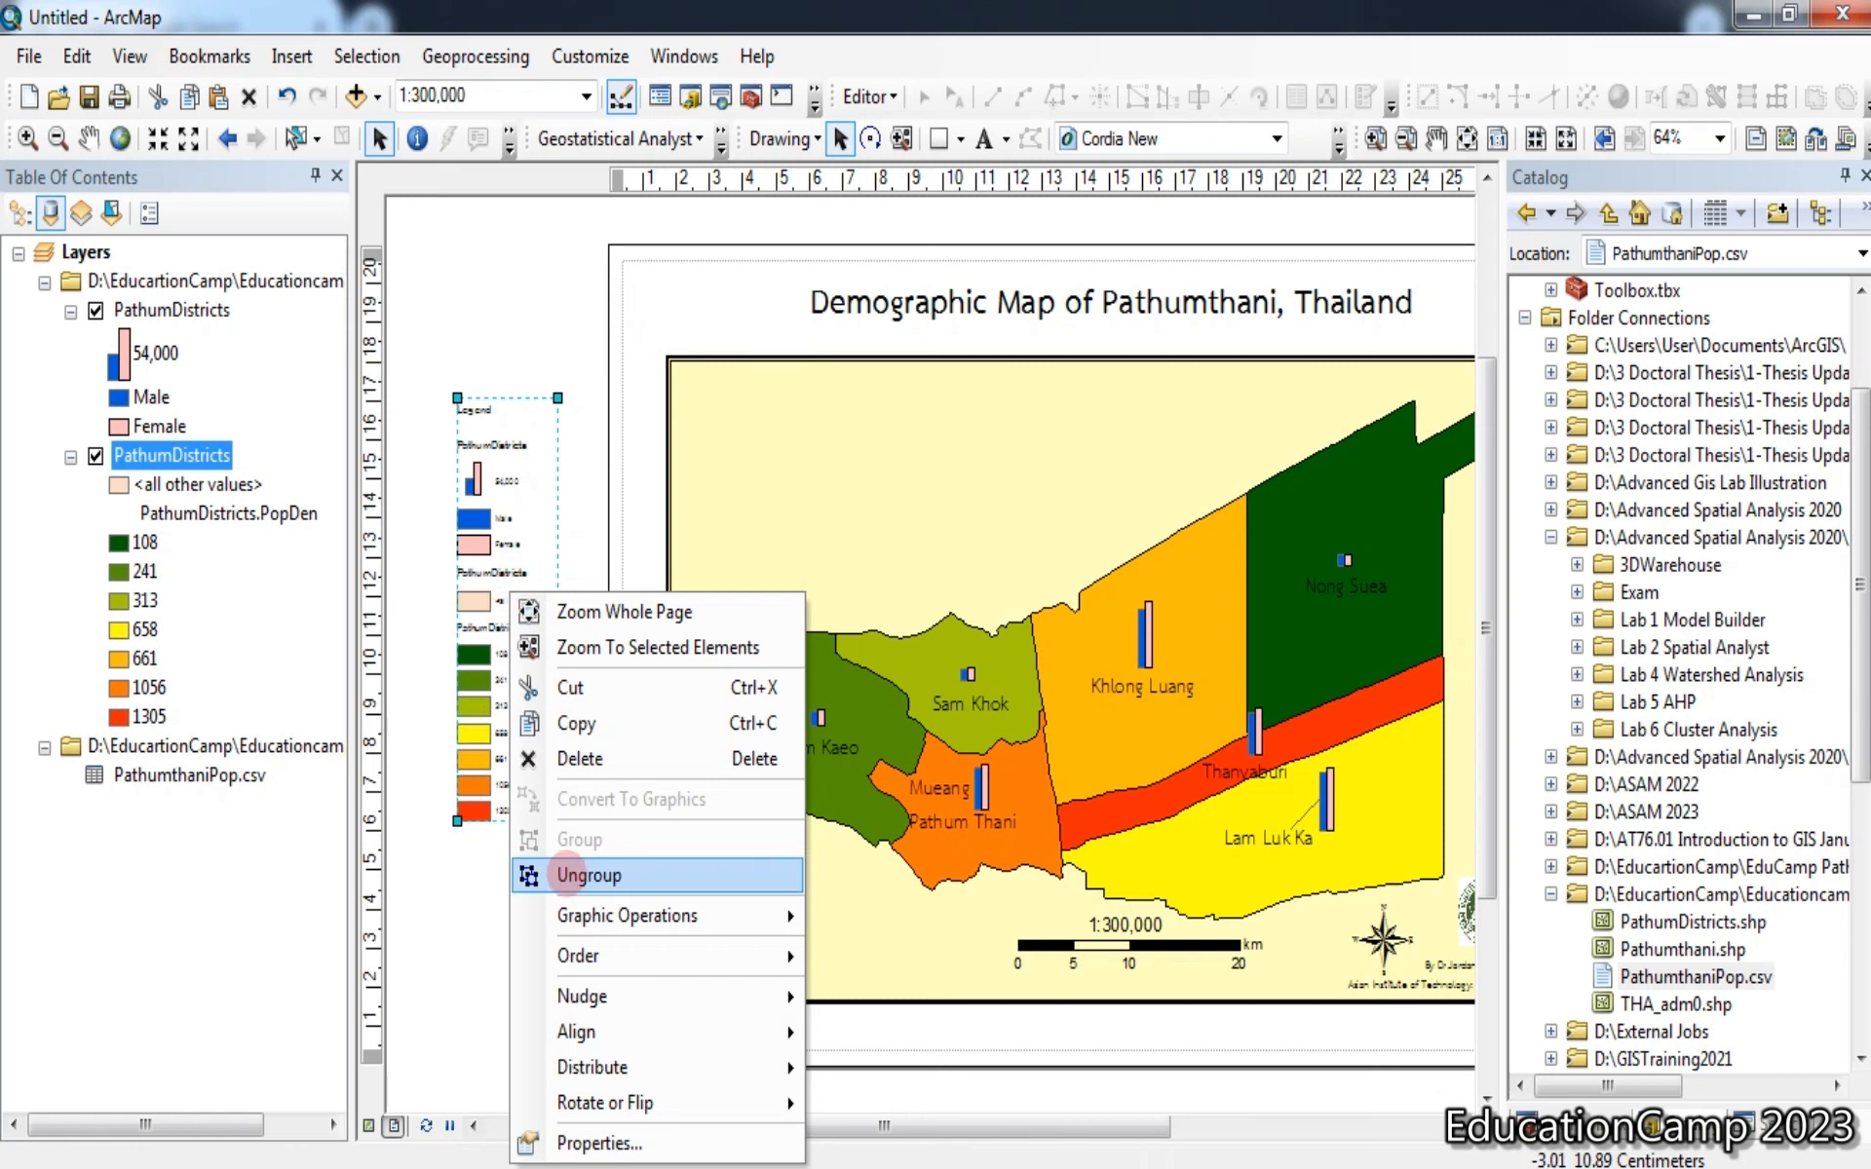
left_click(588, 875)
right_click(499, 614)
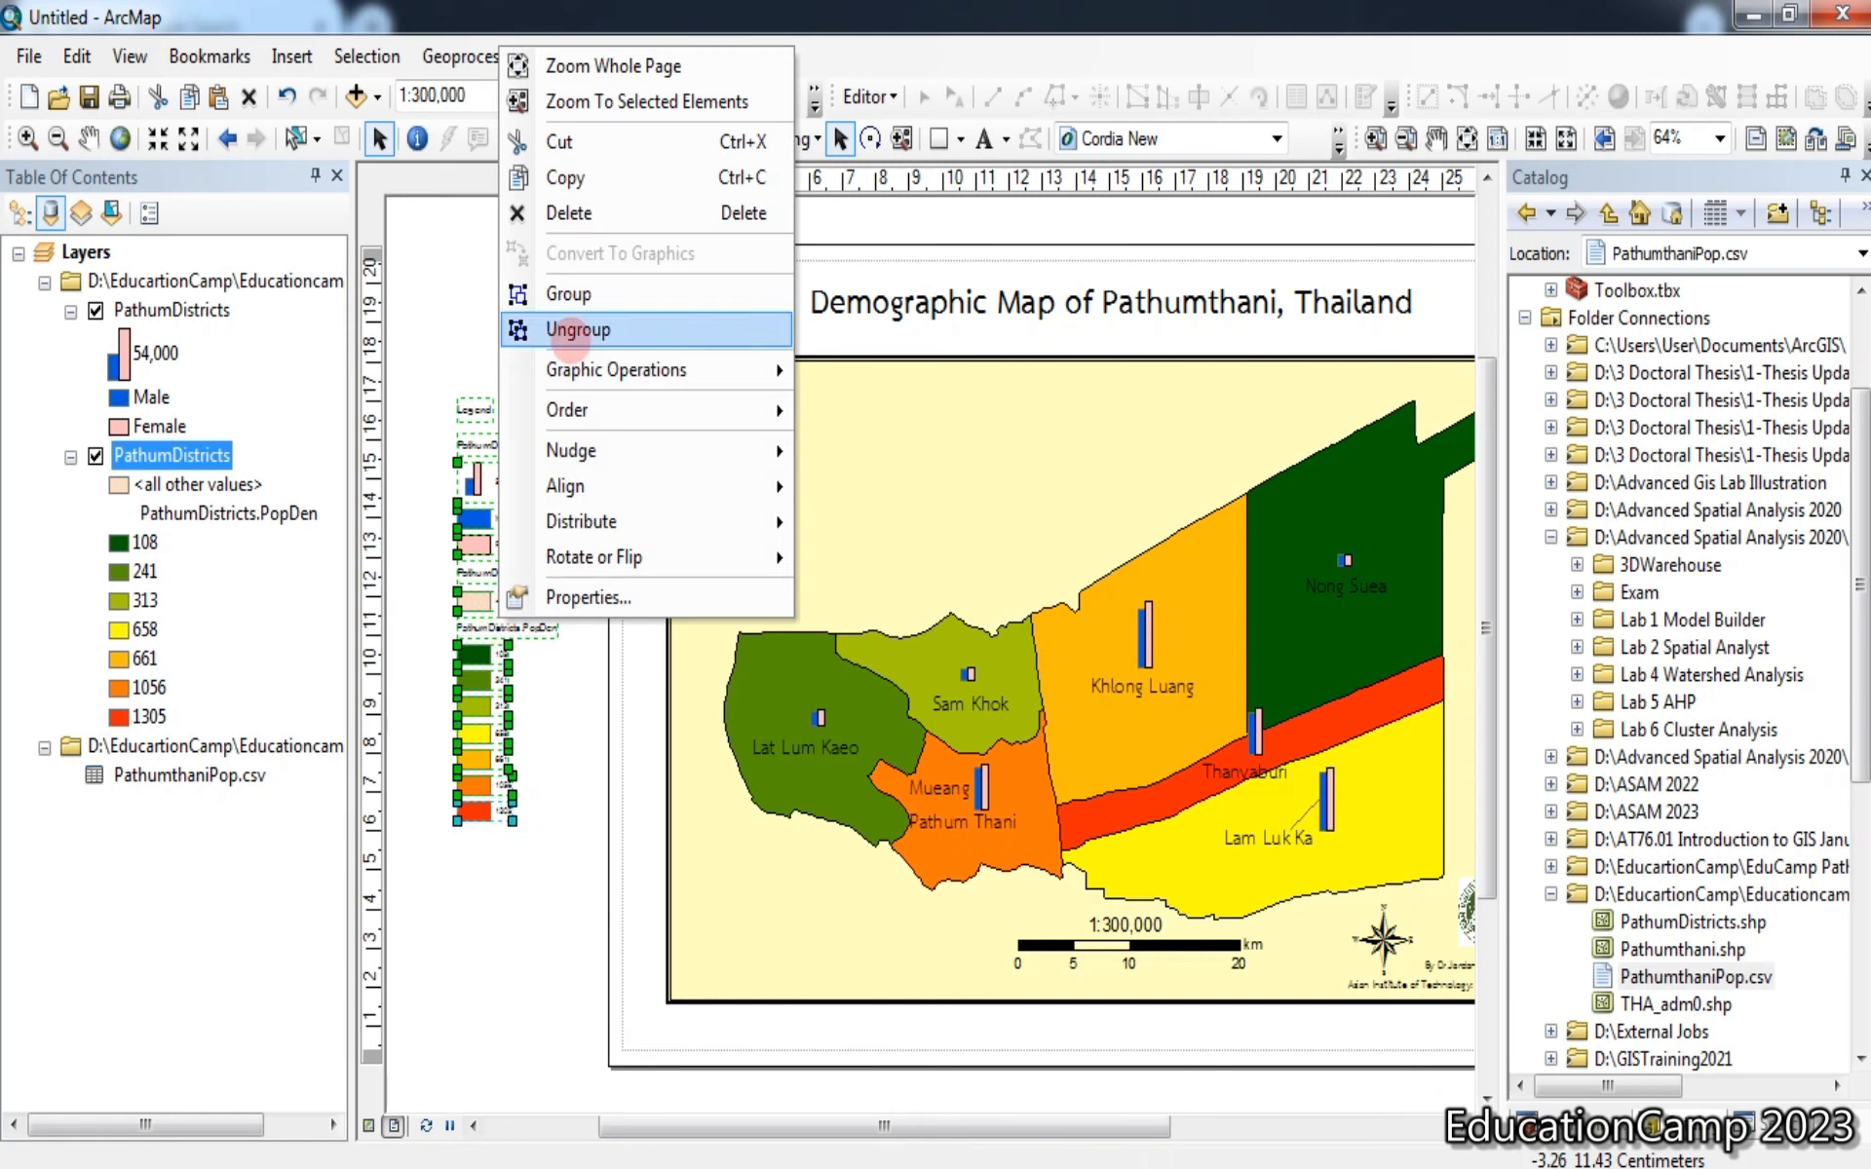
left_click(584, 330)
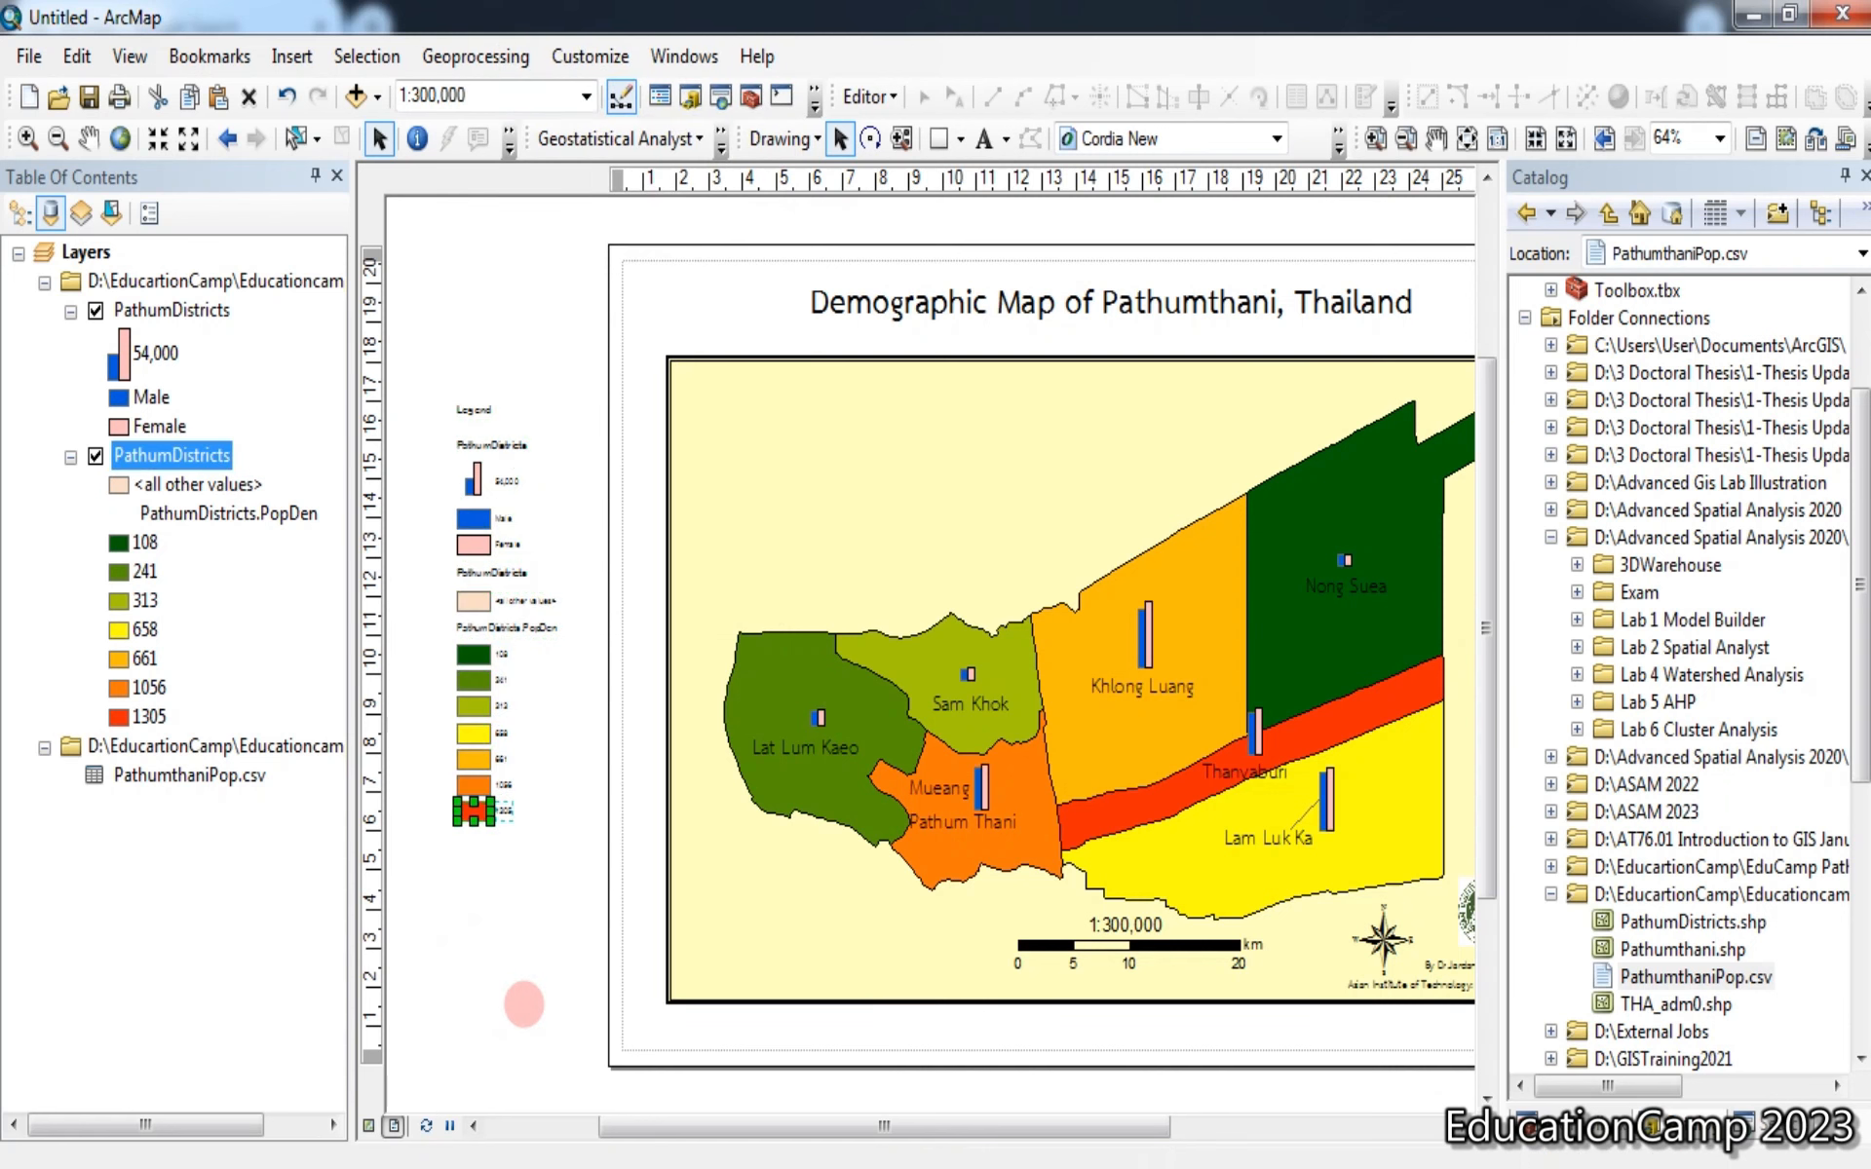
left_click(524, 1003)
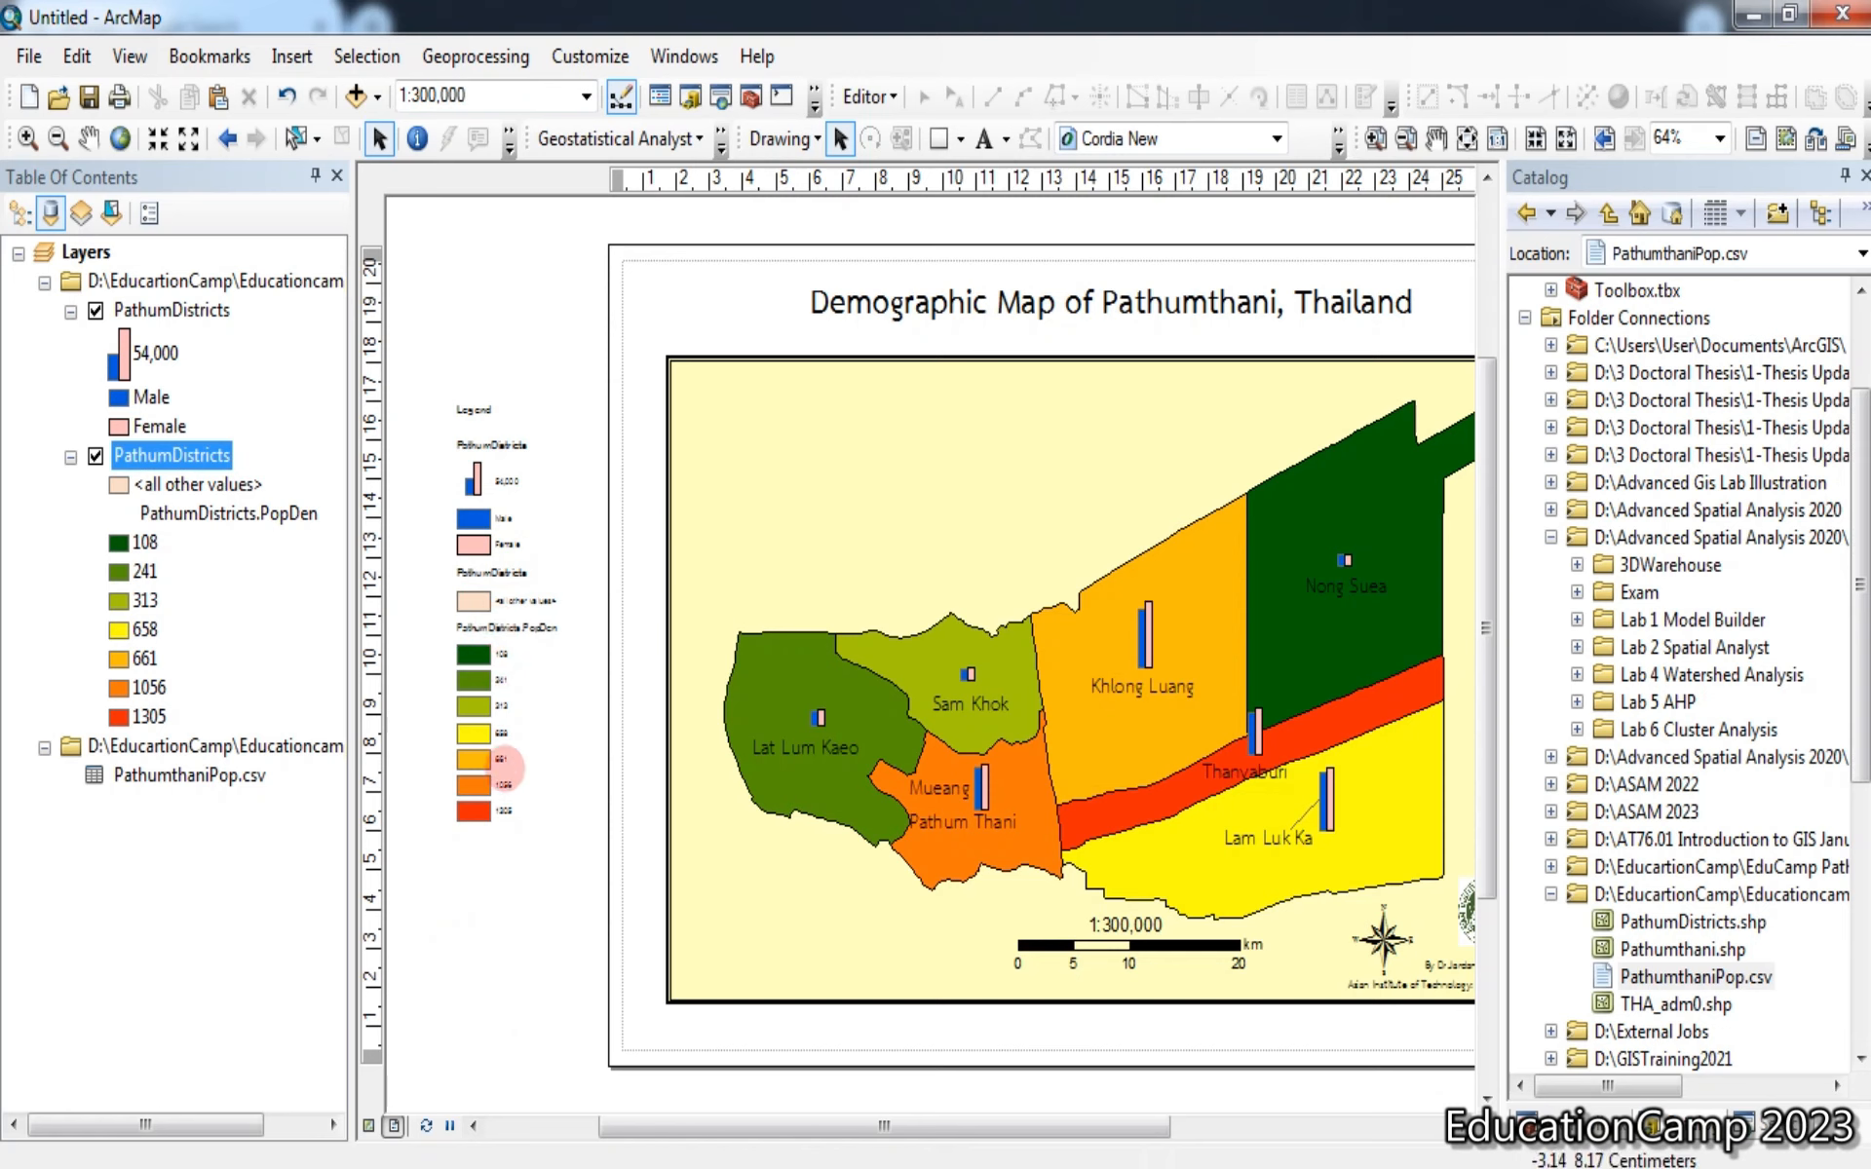
Set the font of the legend's seven density value labels and the Male and Female labels to TH SarabunPSK, size 12
left_click_drag(546, 867, 438, 638)
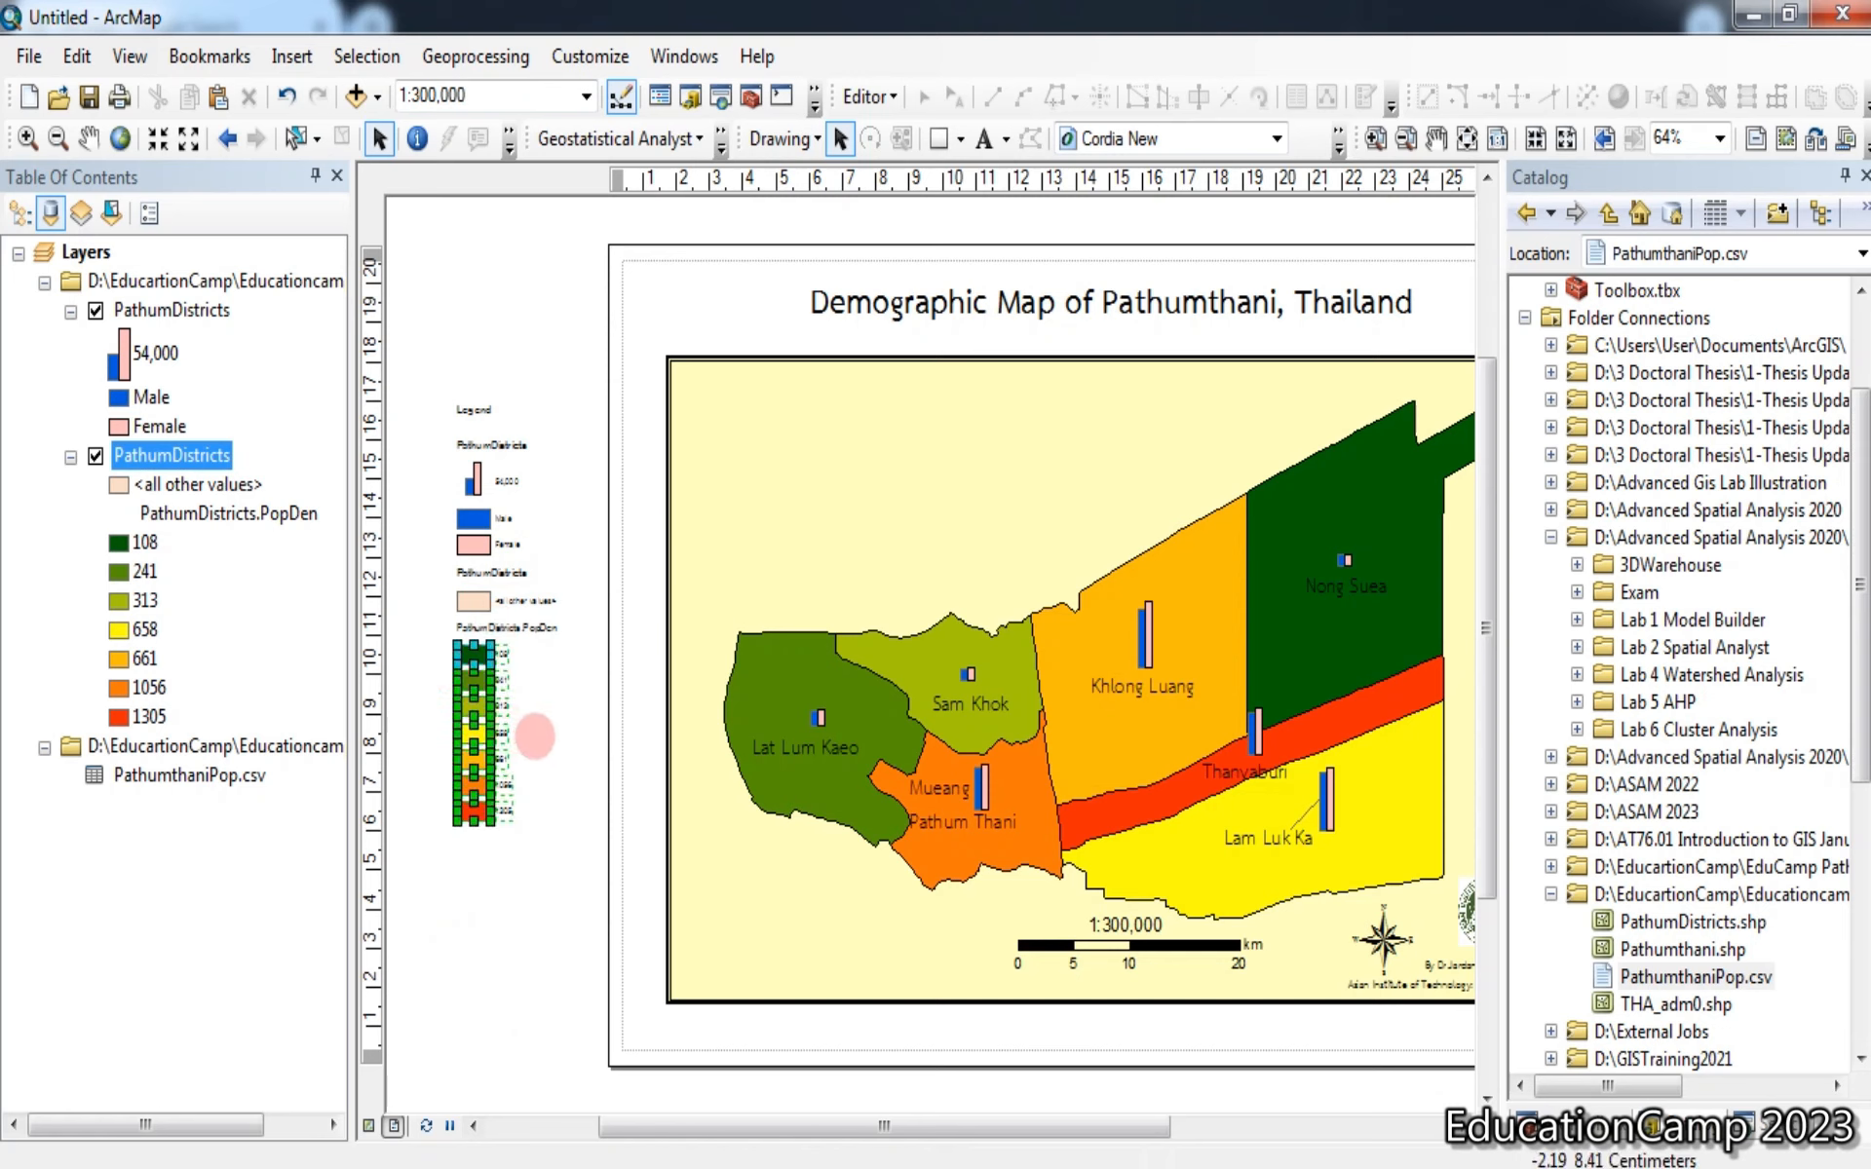
left_click(531, 738)
left_click(499, 653)
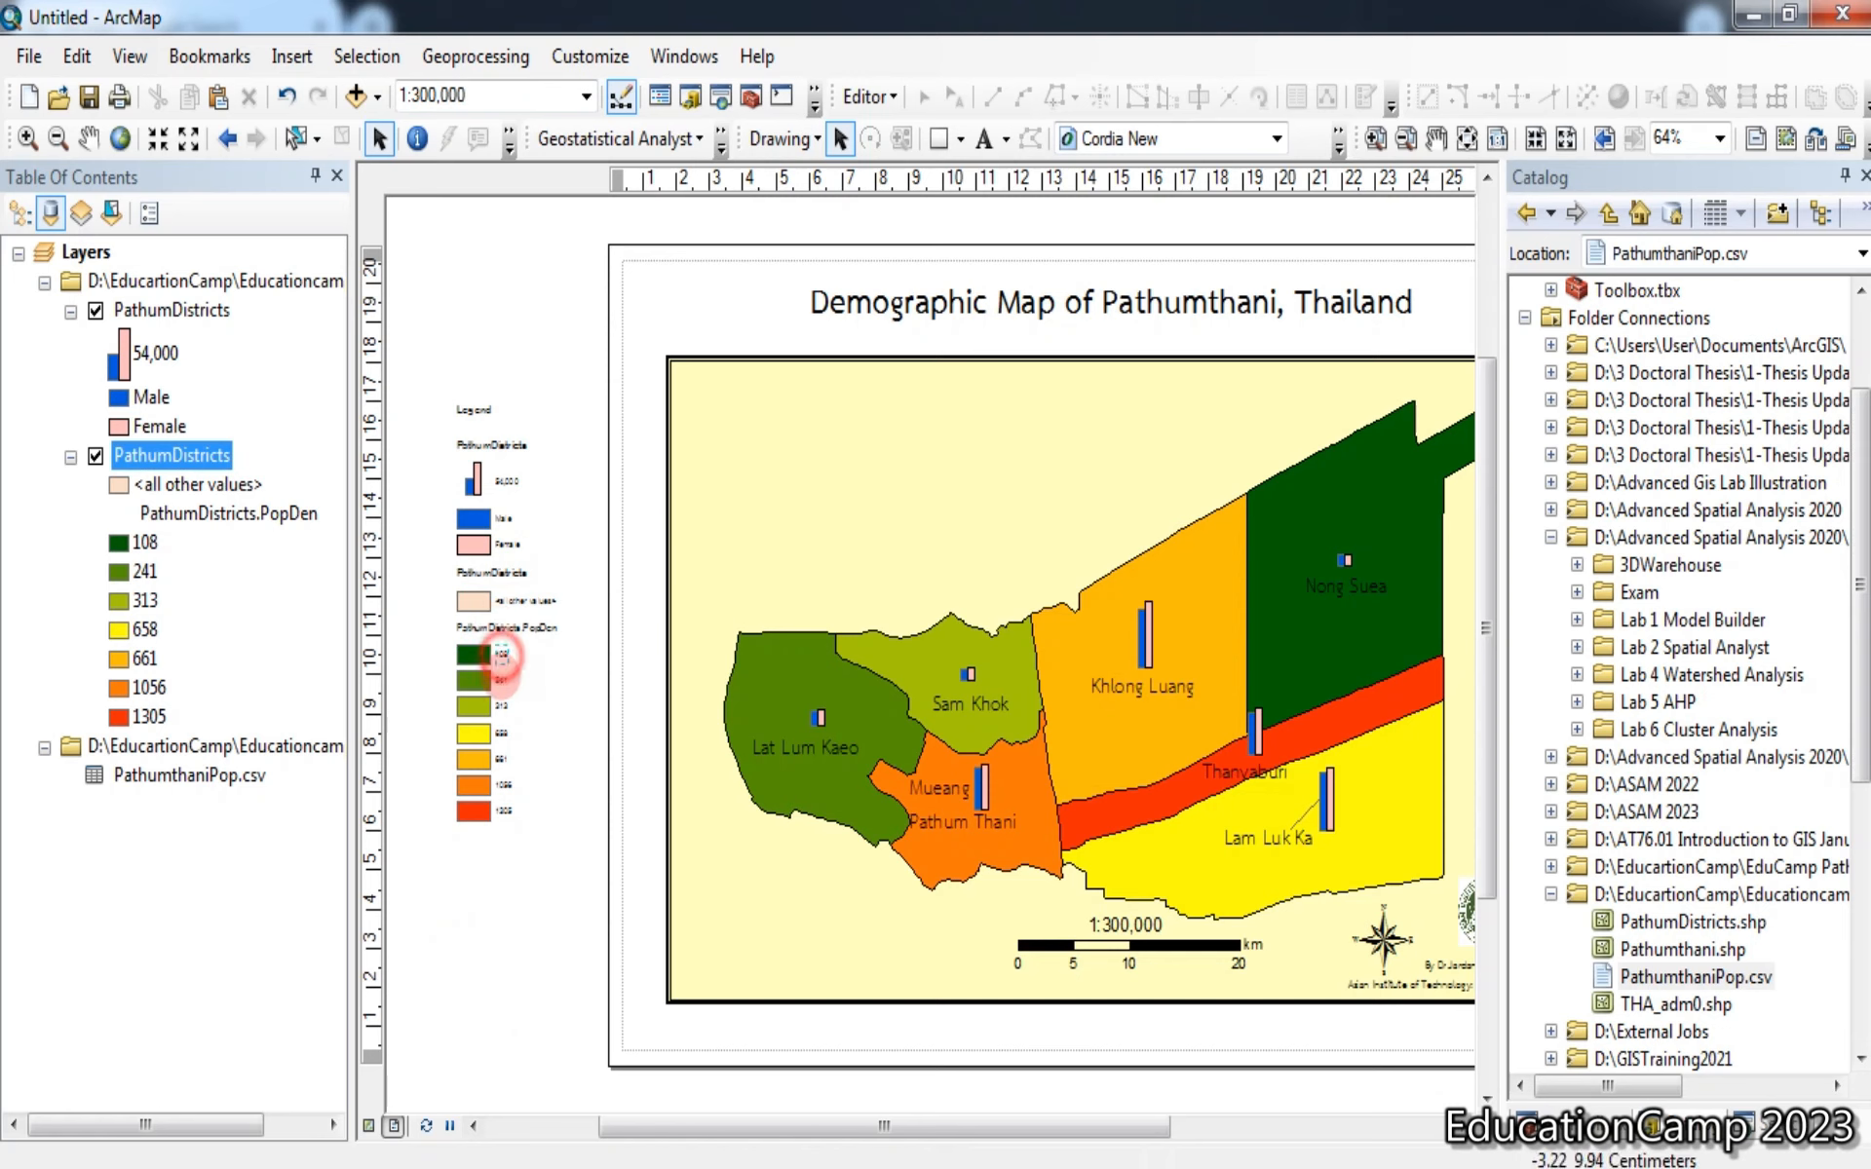
left_click(502, 680, "shift")
left_click(502, 707, "shift")
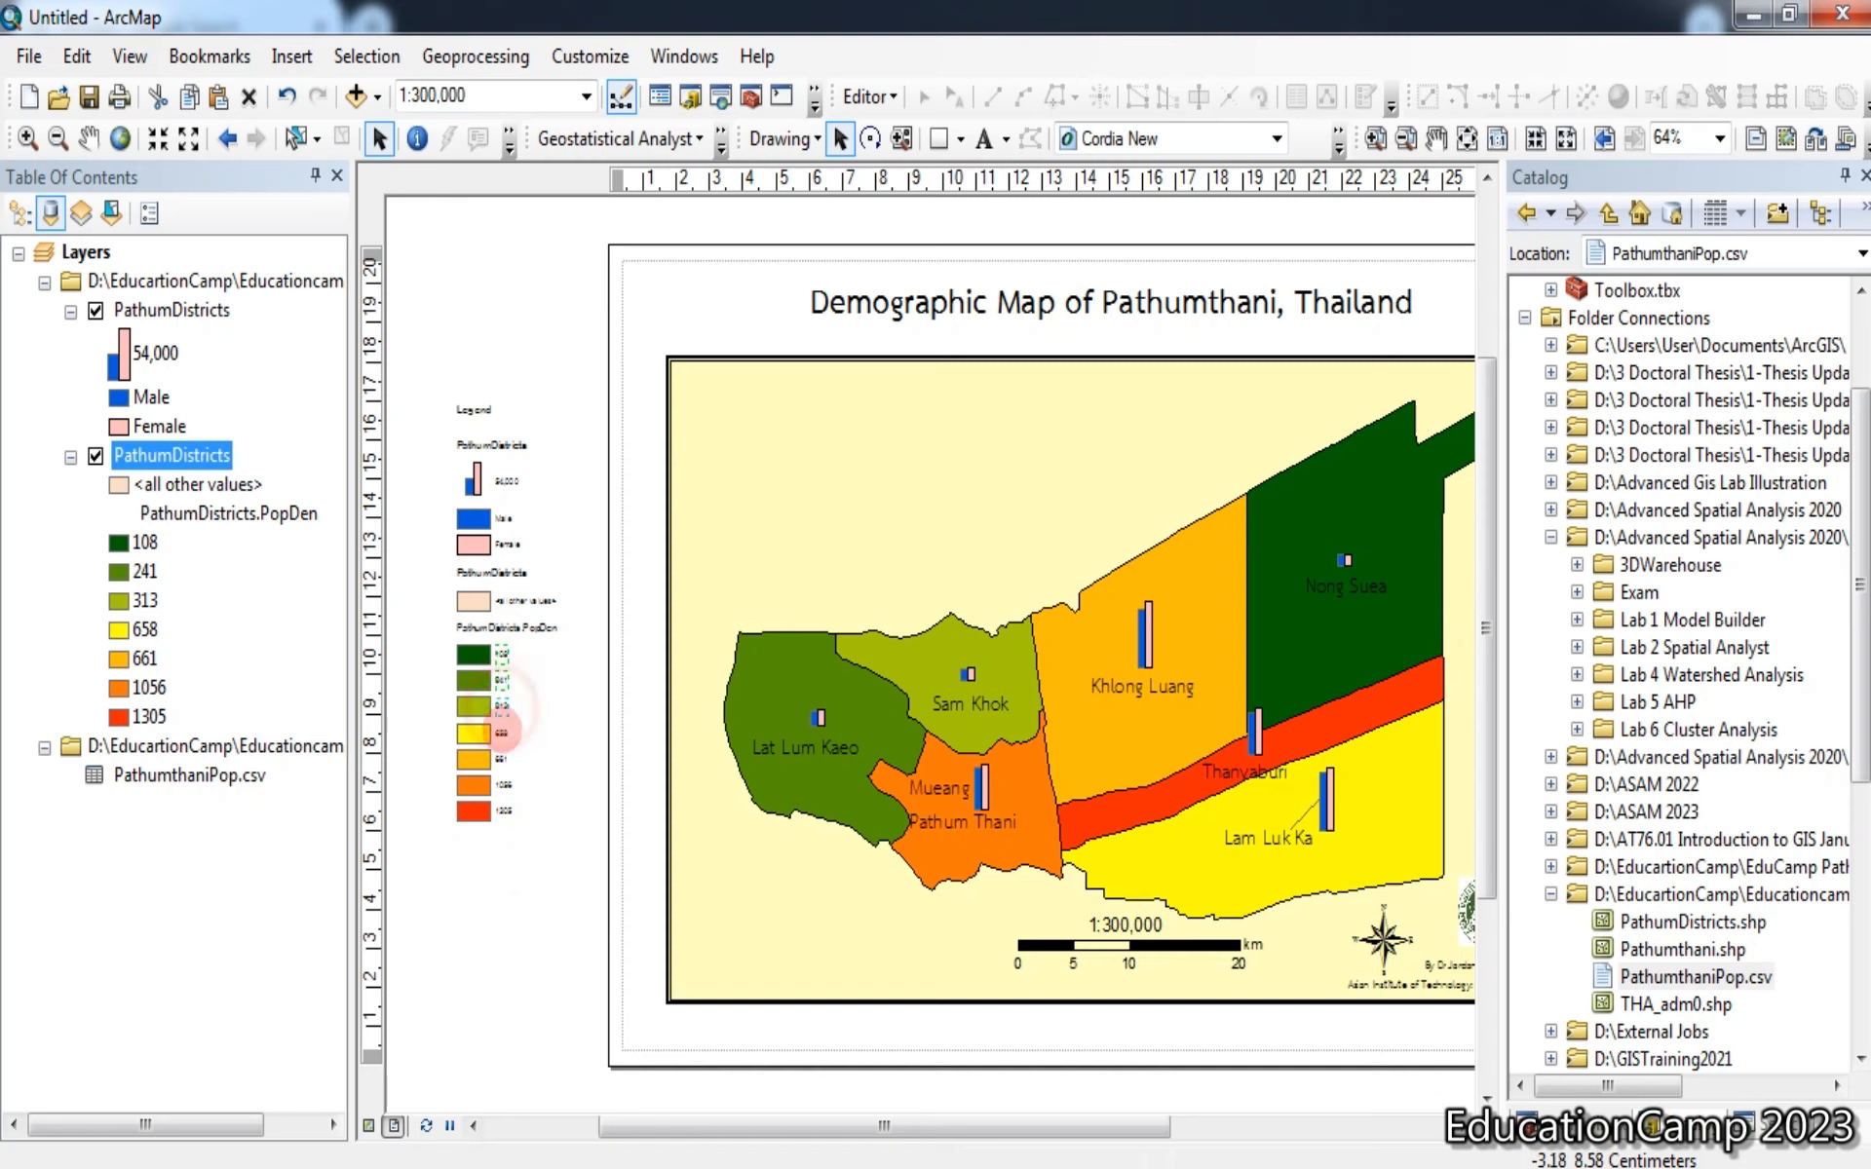
left_click(503, 734, "shift")
left_click(506, 763, "shift")
left_click(503, 785, "shift")
left_click(504, 811, "shift")
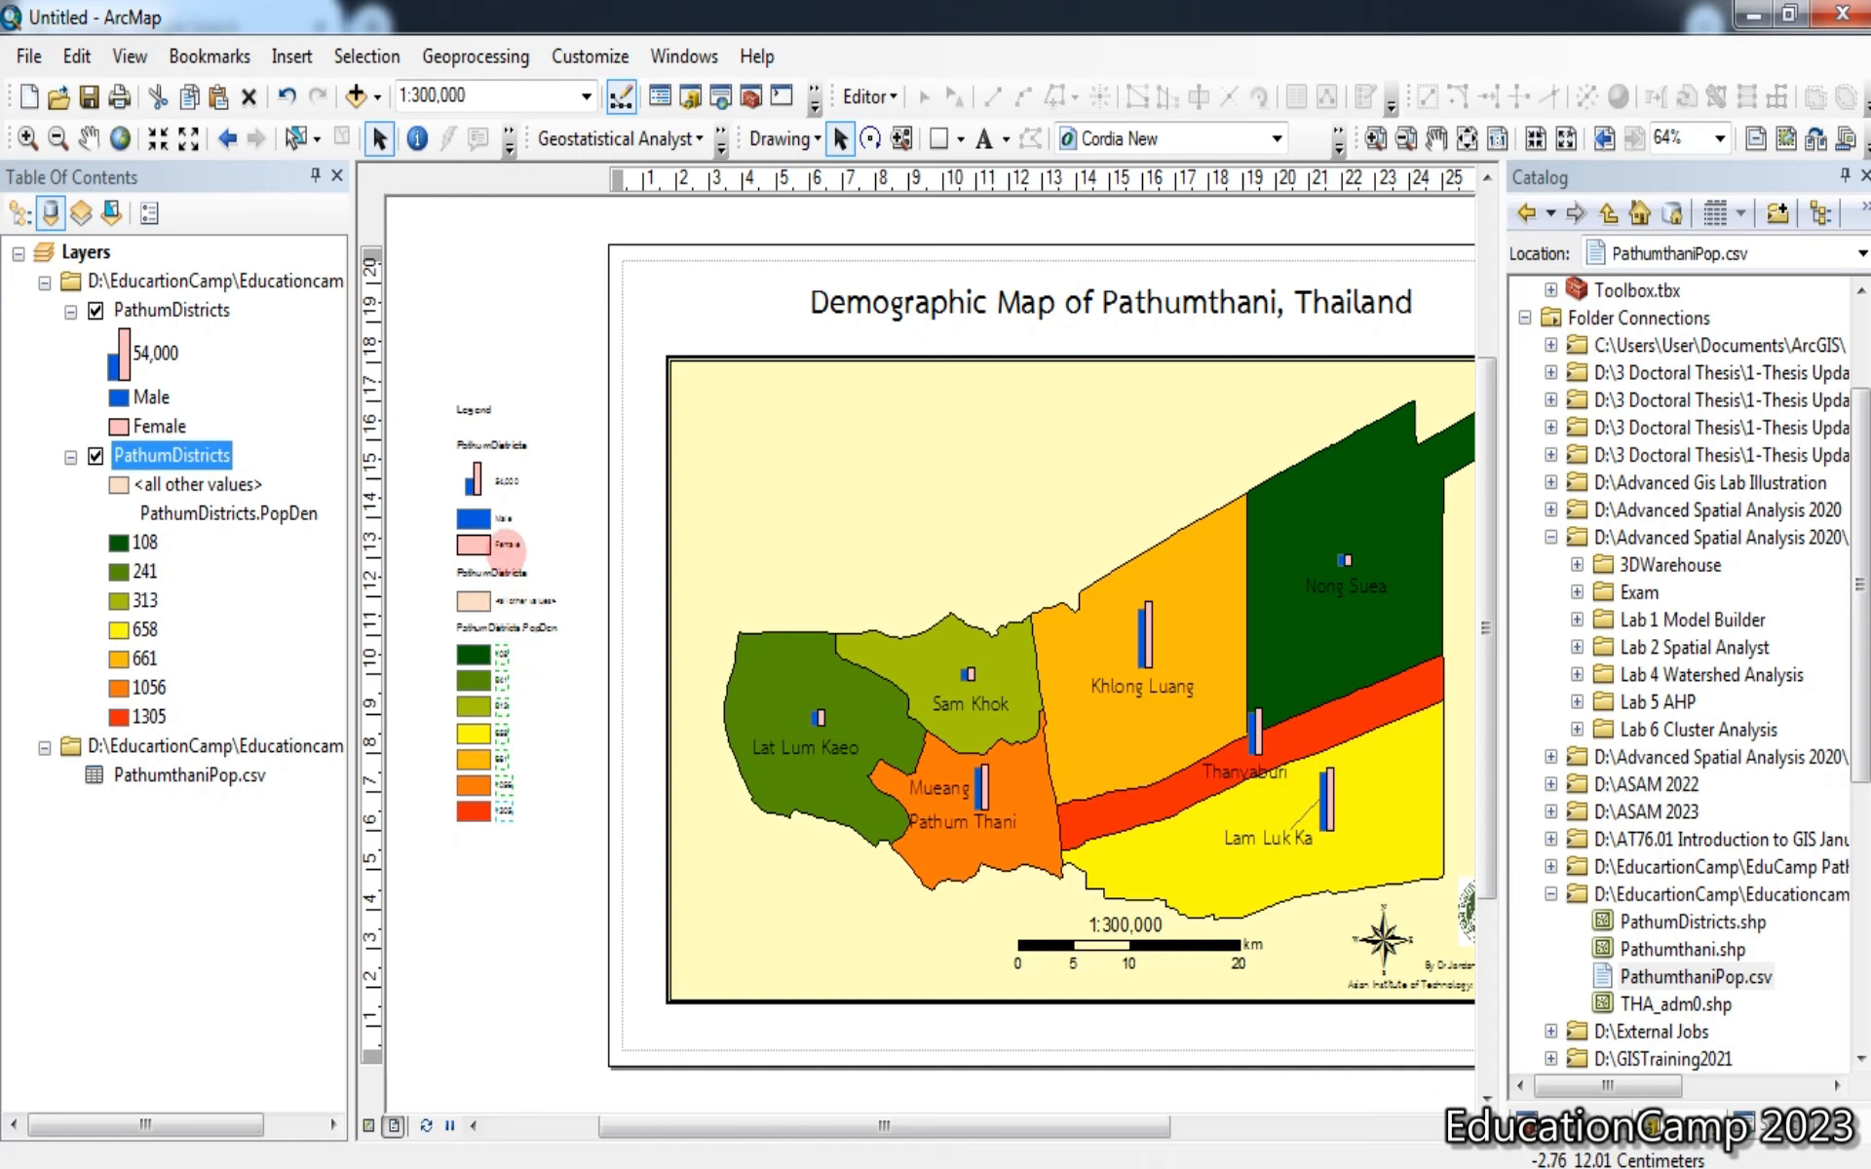
left_click(507, 544, "shift")
left_click(504, 518, "shift")
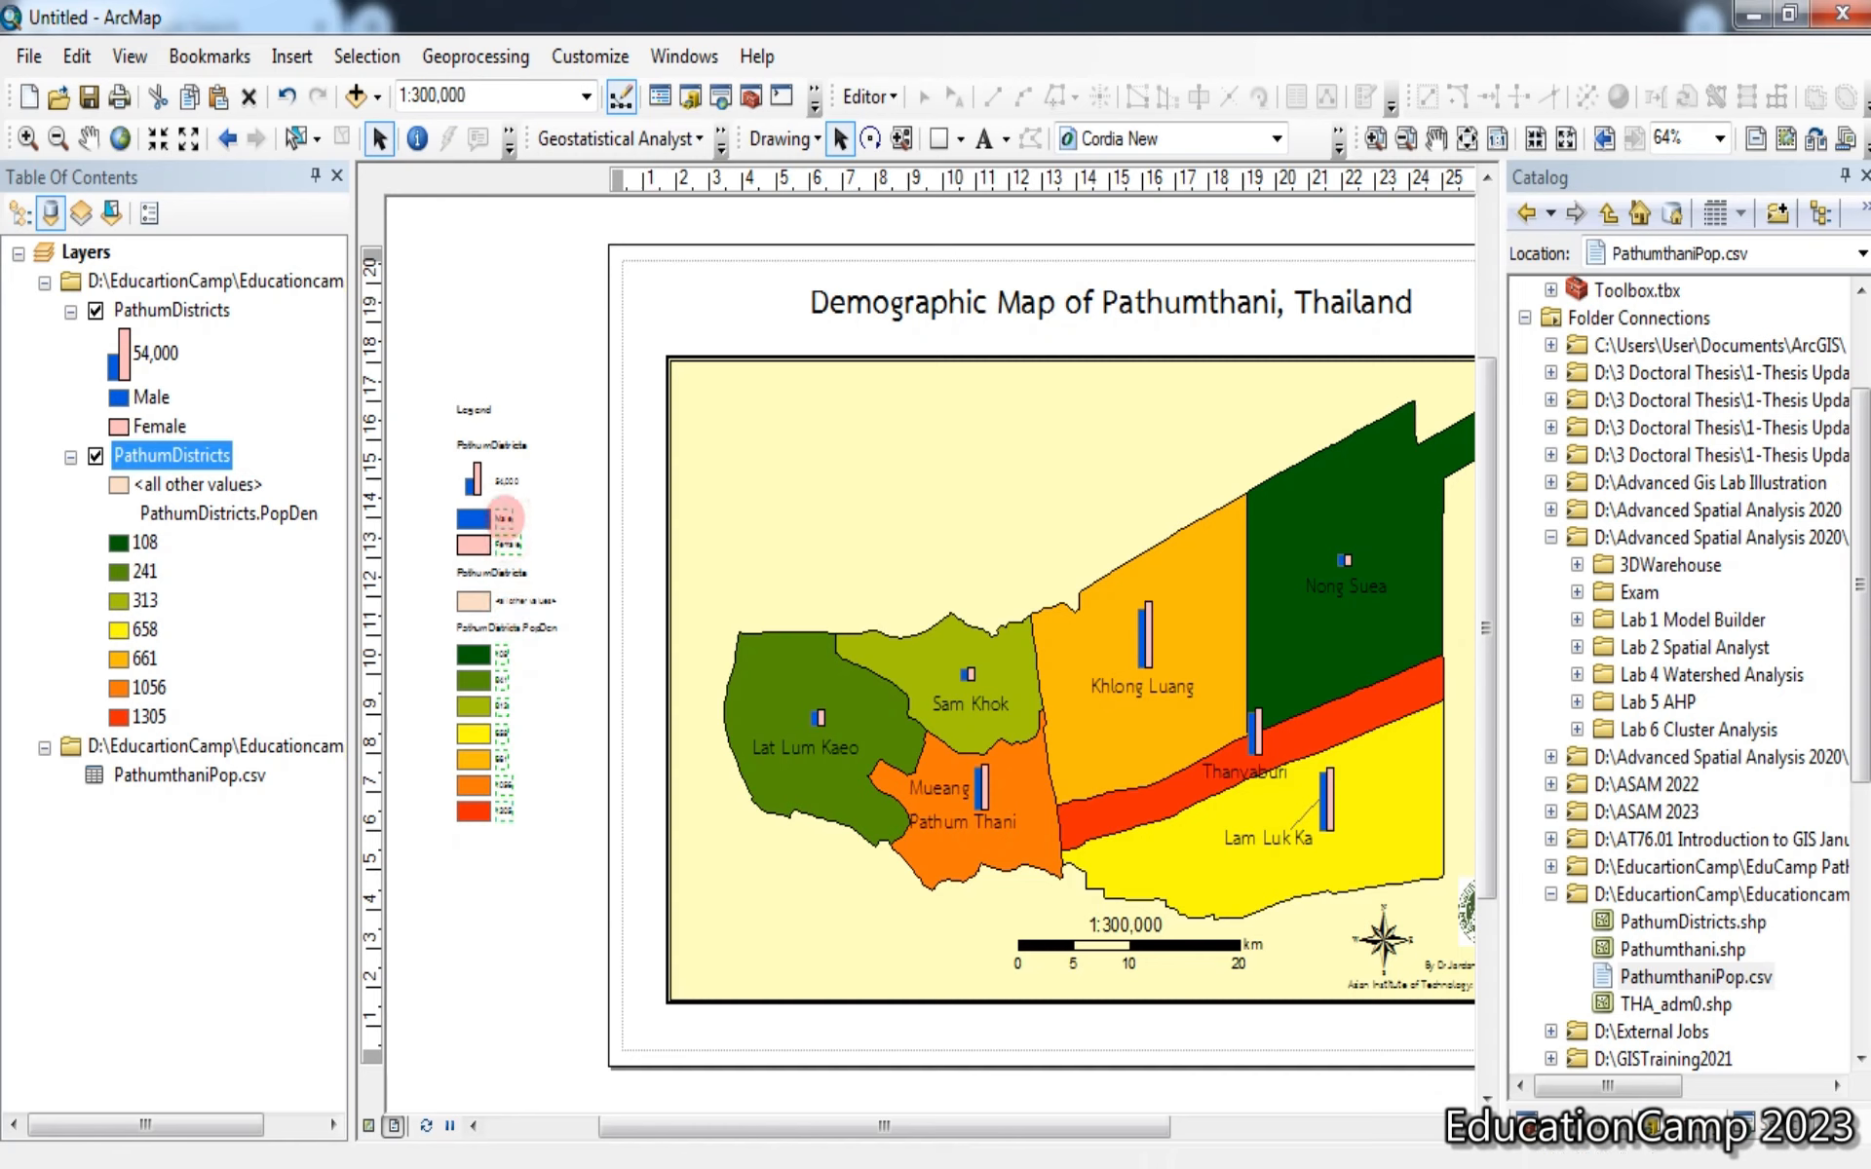
right_click(502, 680)
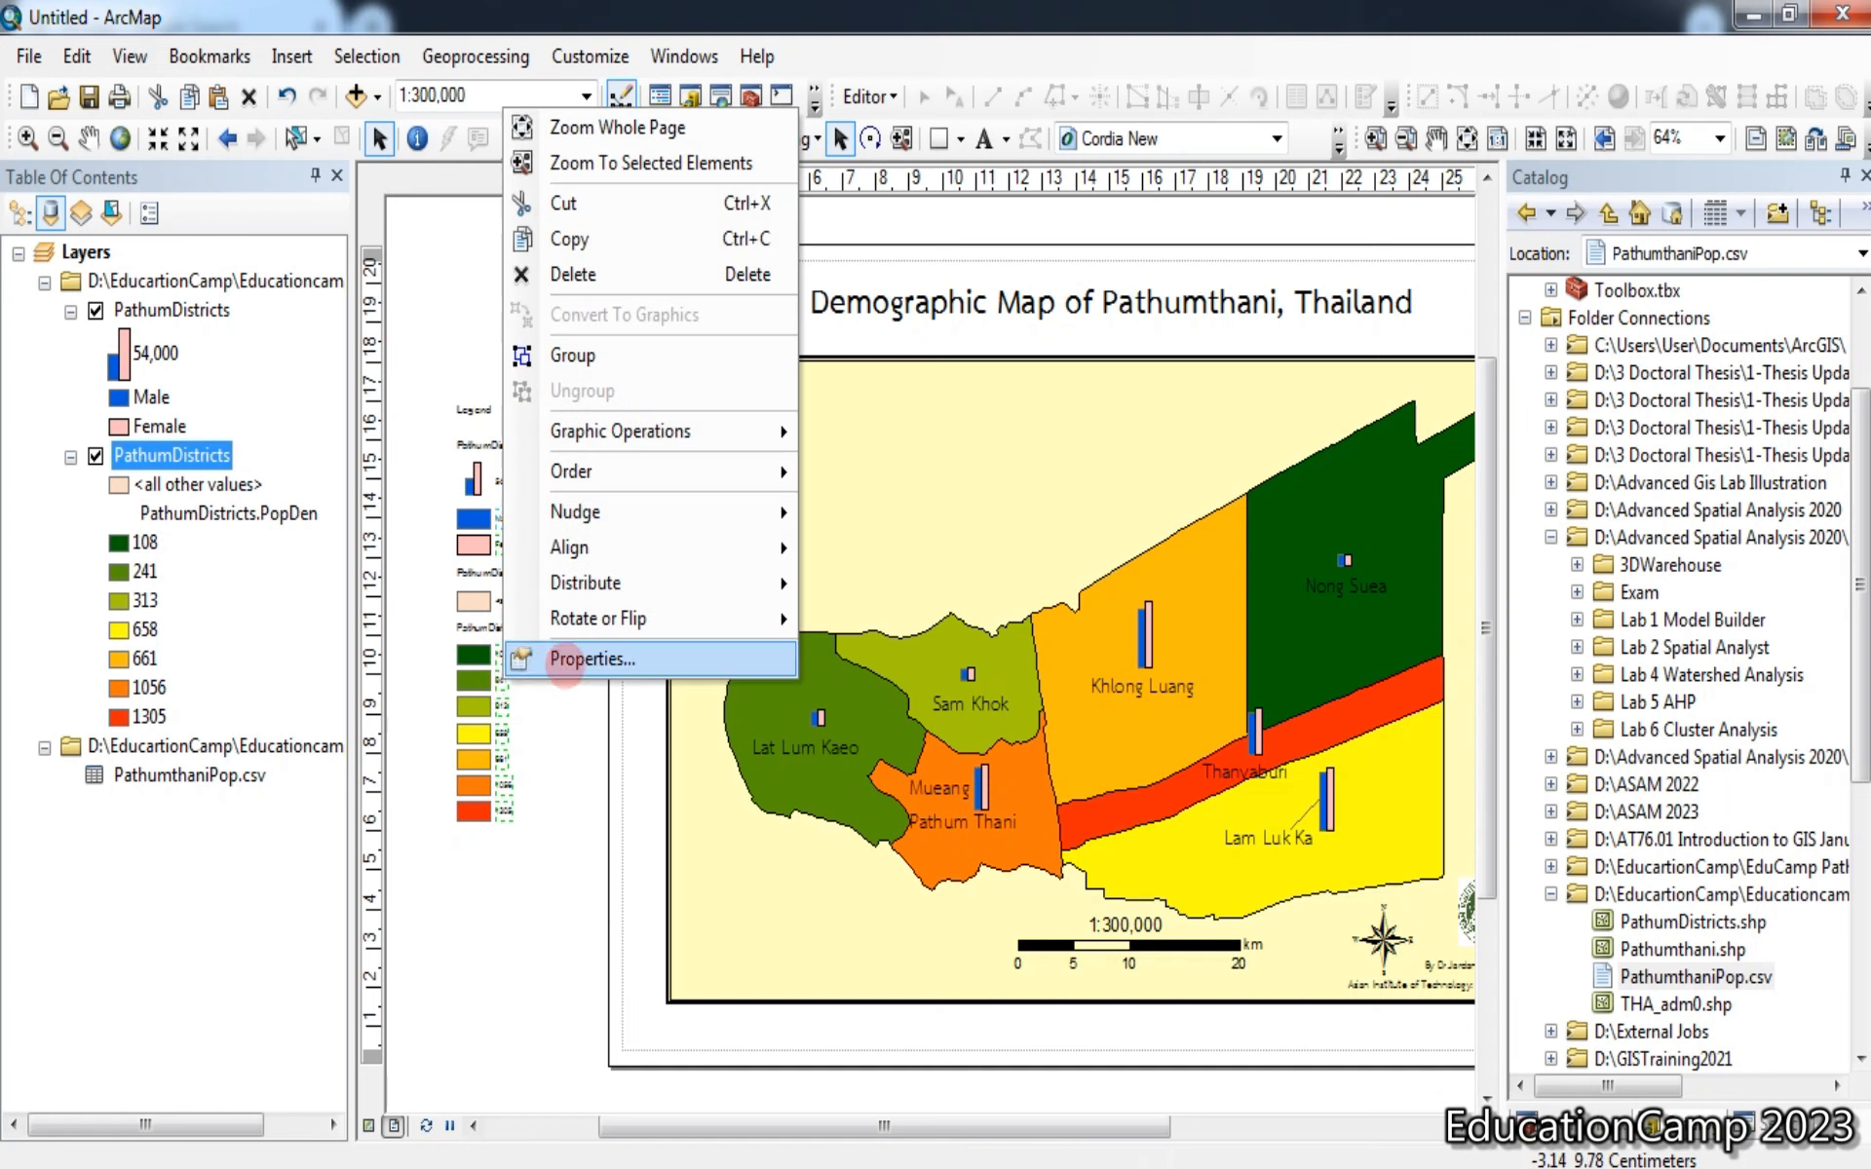
left_click(590, 659)
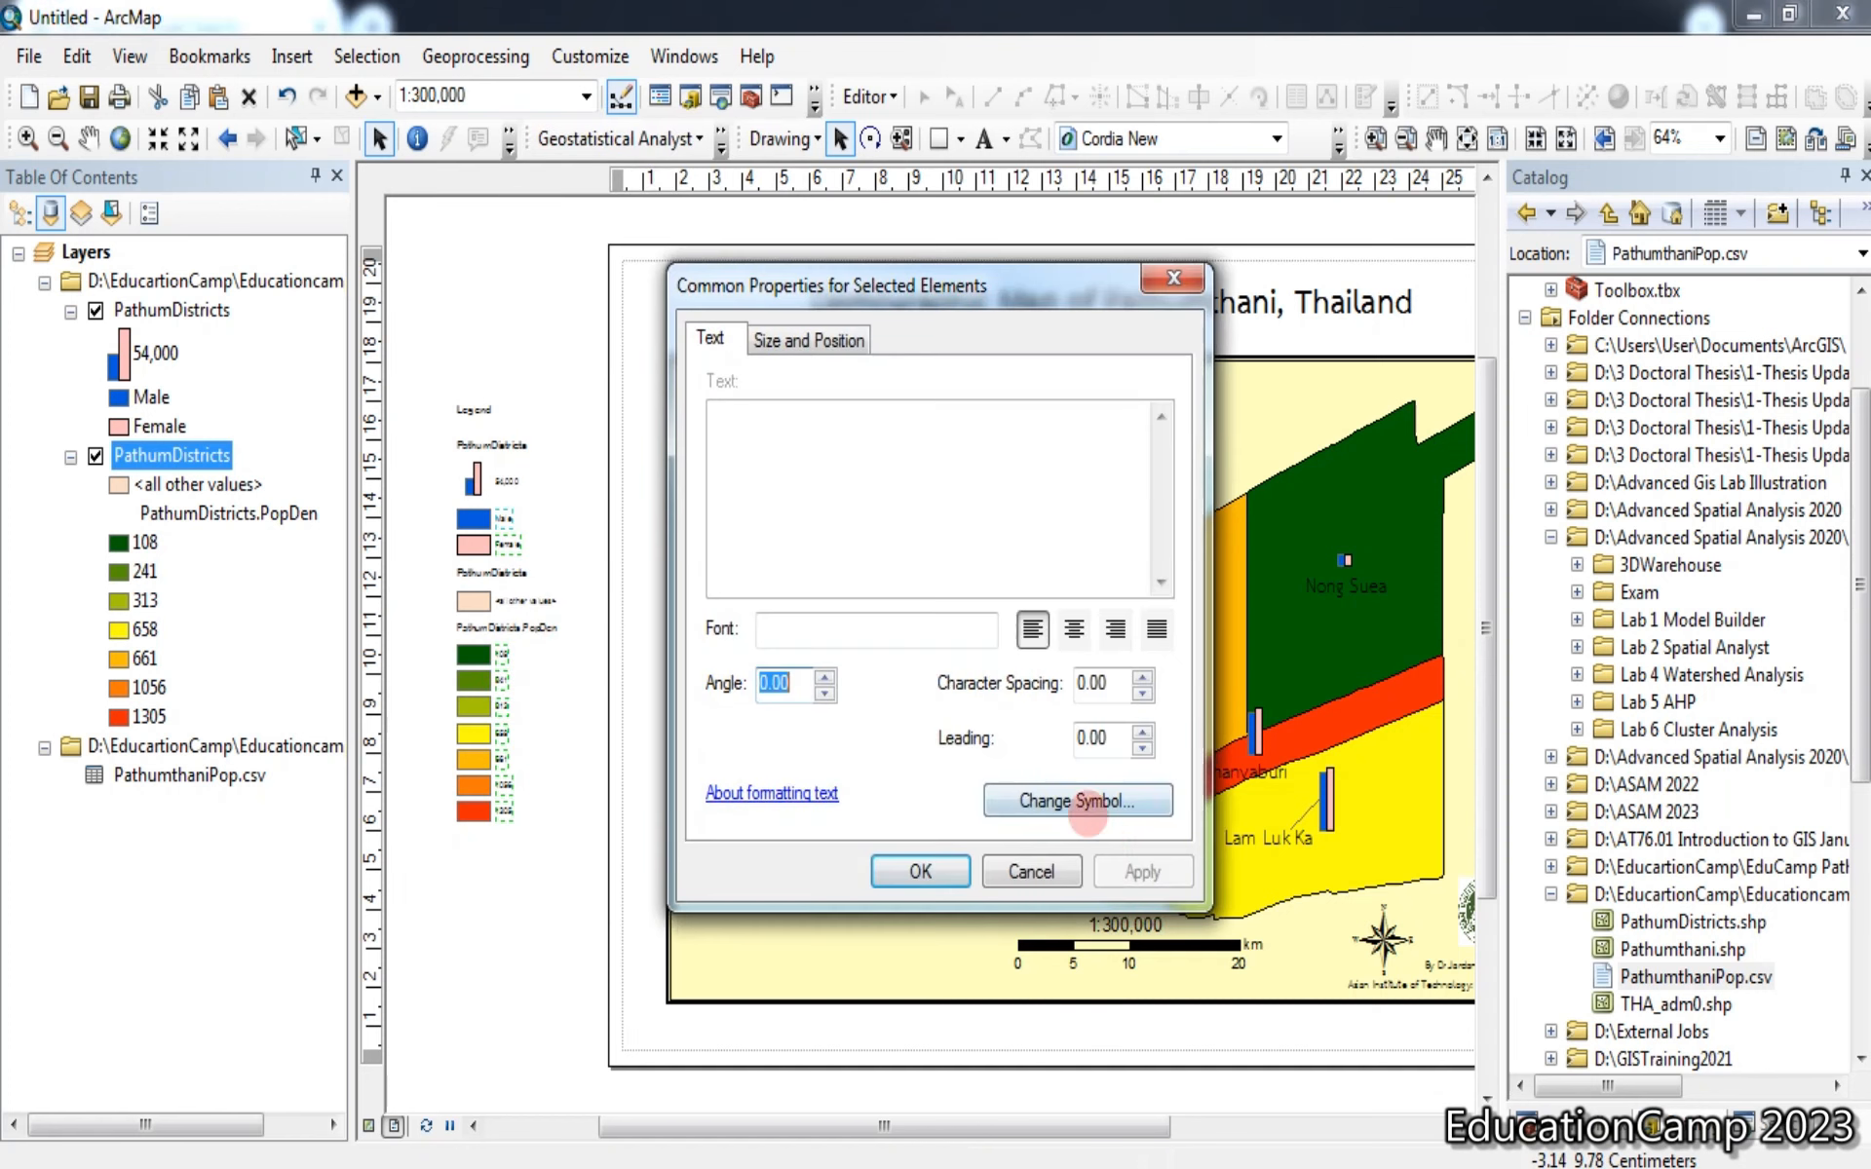
left_click(1077, 801)
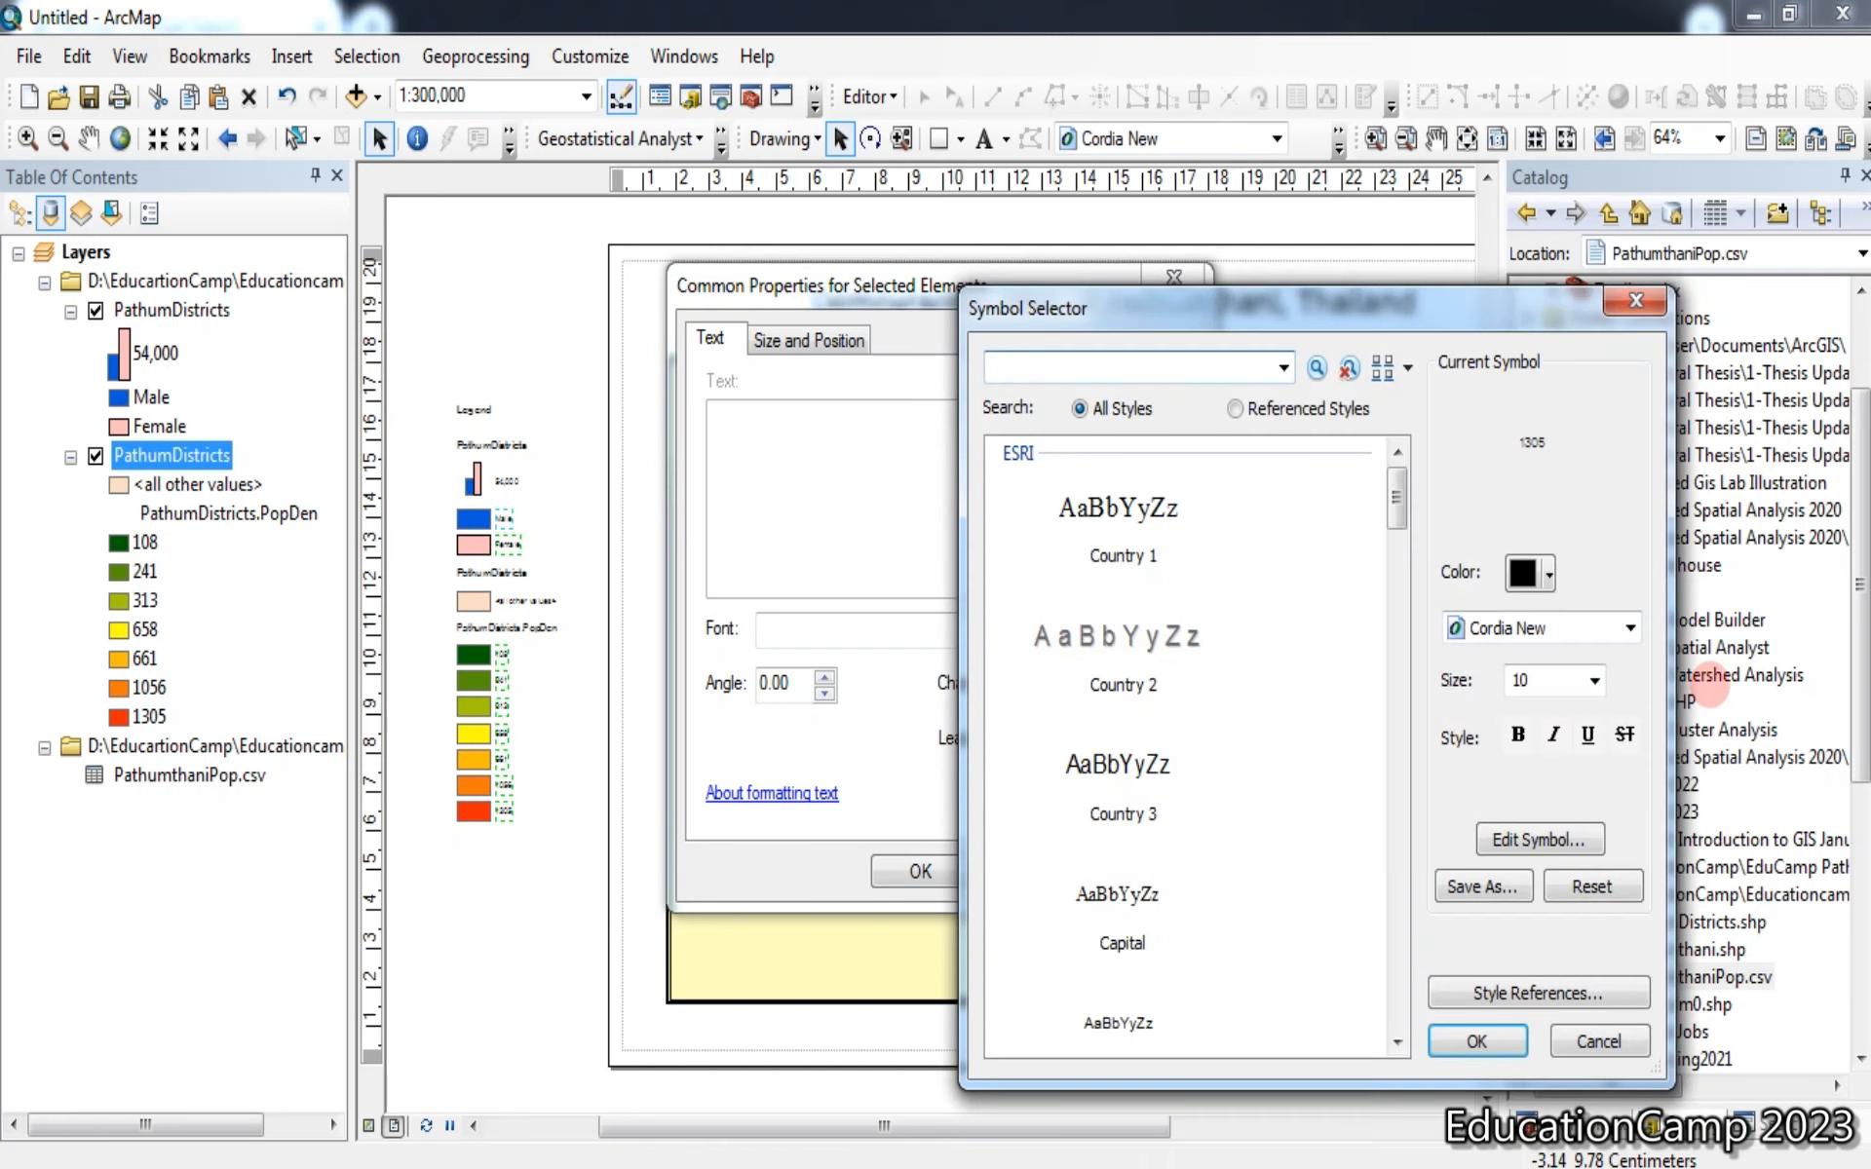
left_click(1630, 629)
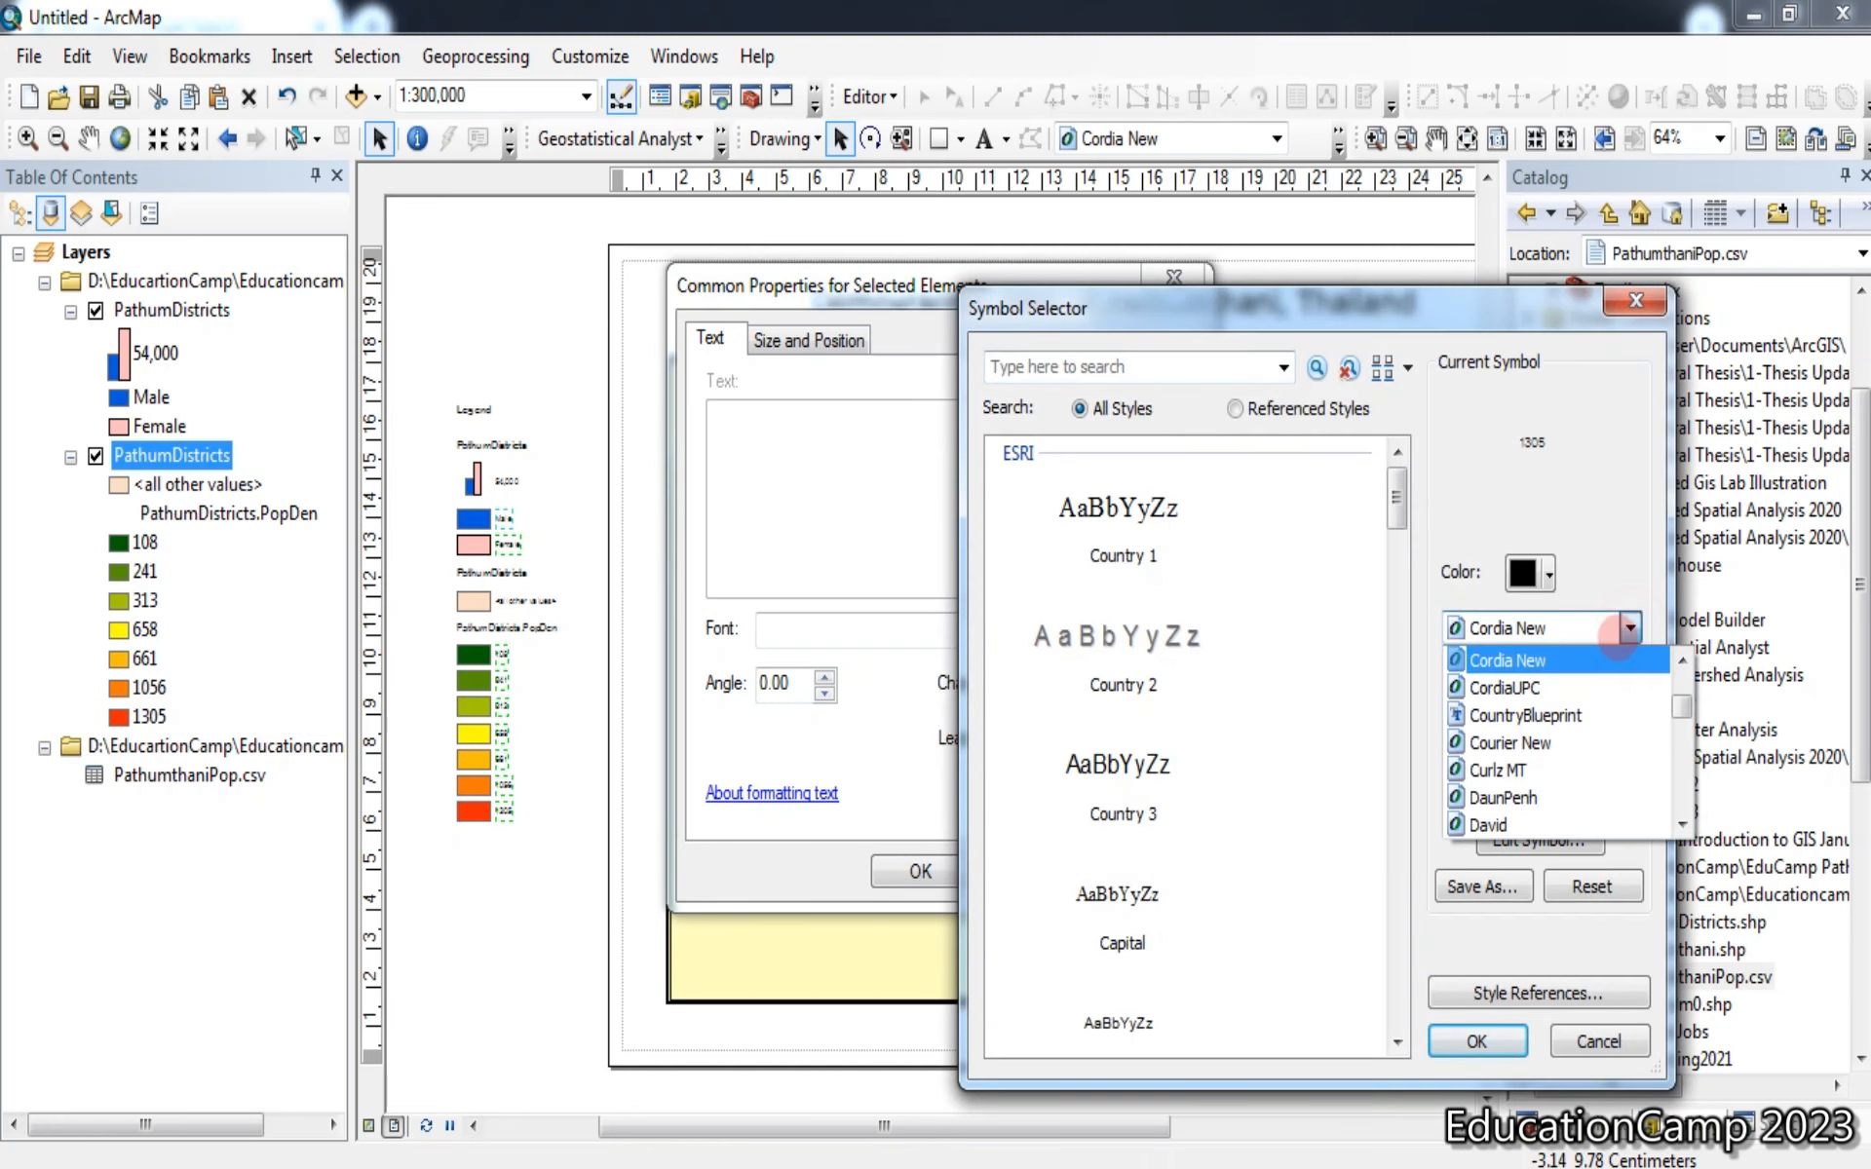
type("th")
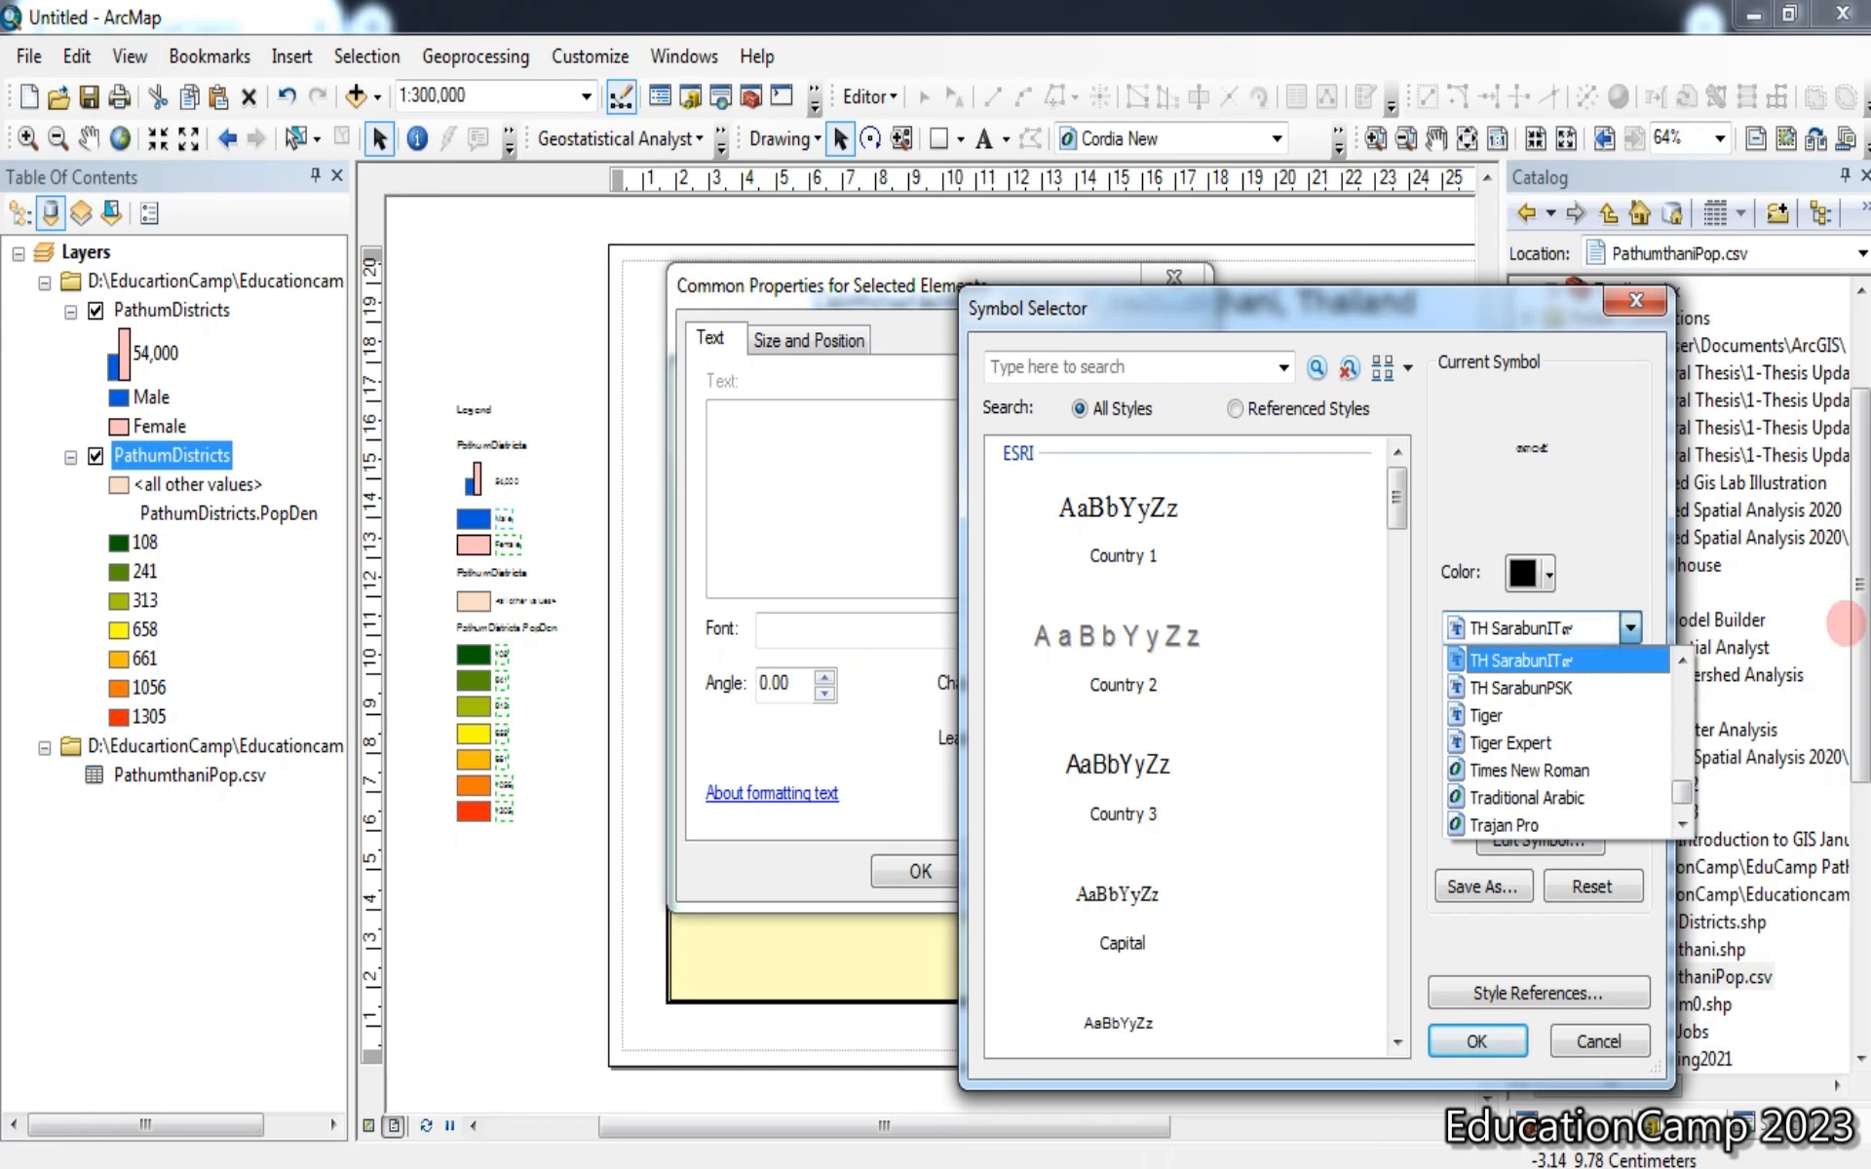
left_click(1573, 687)
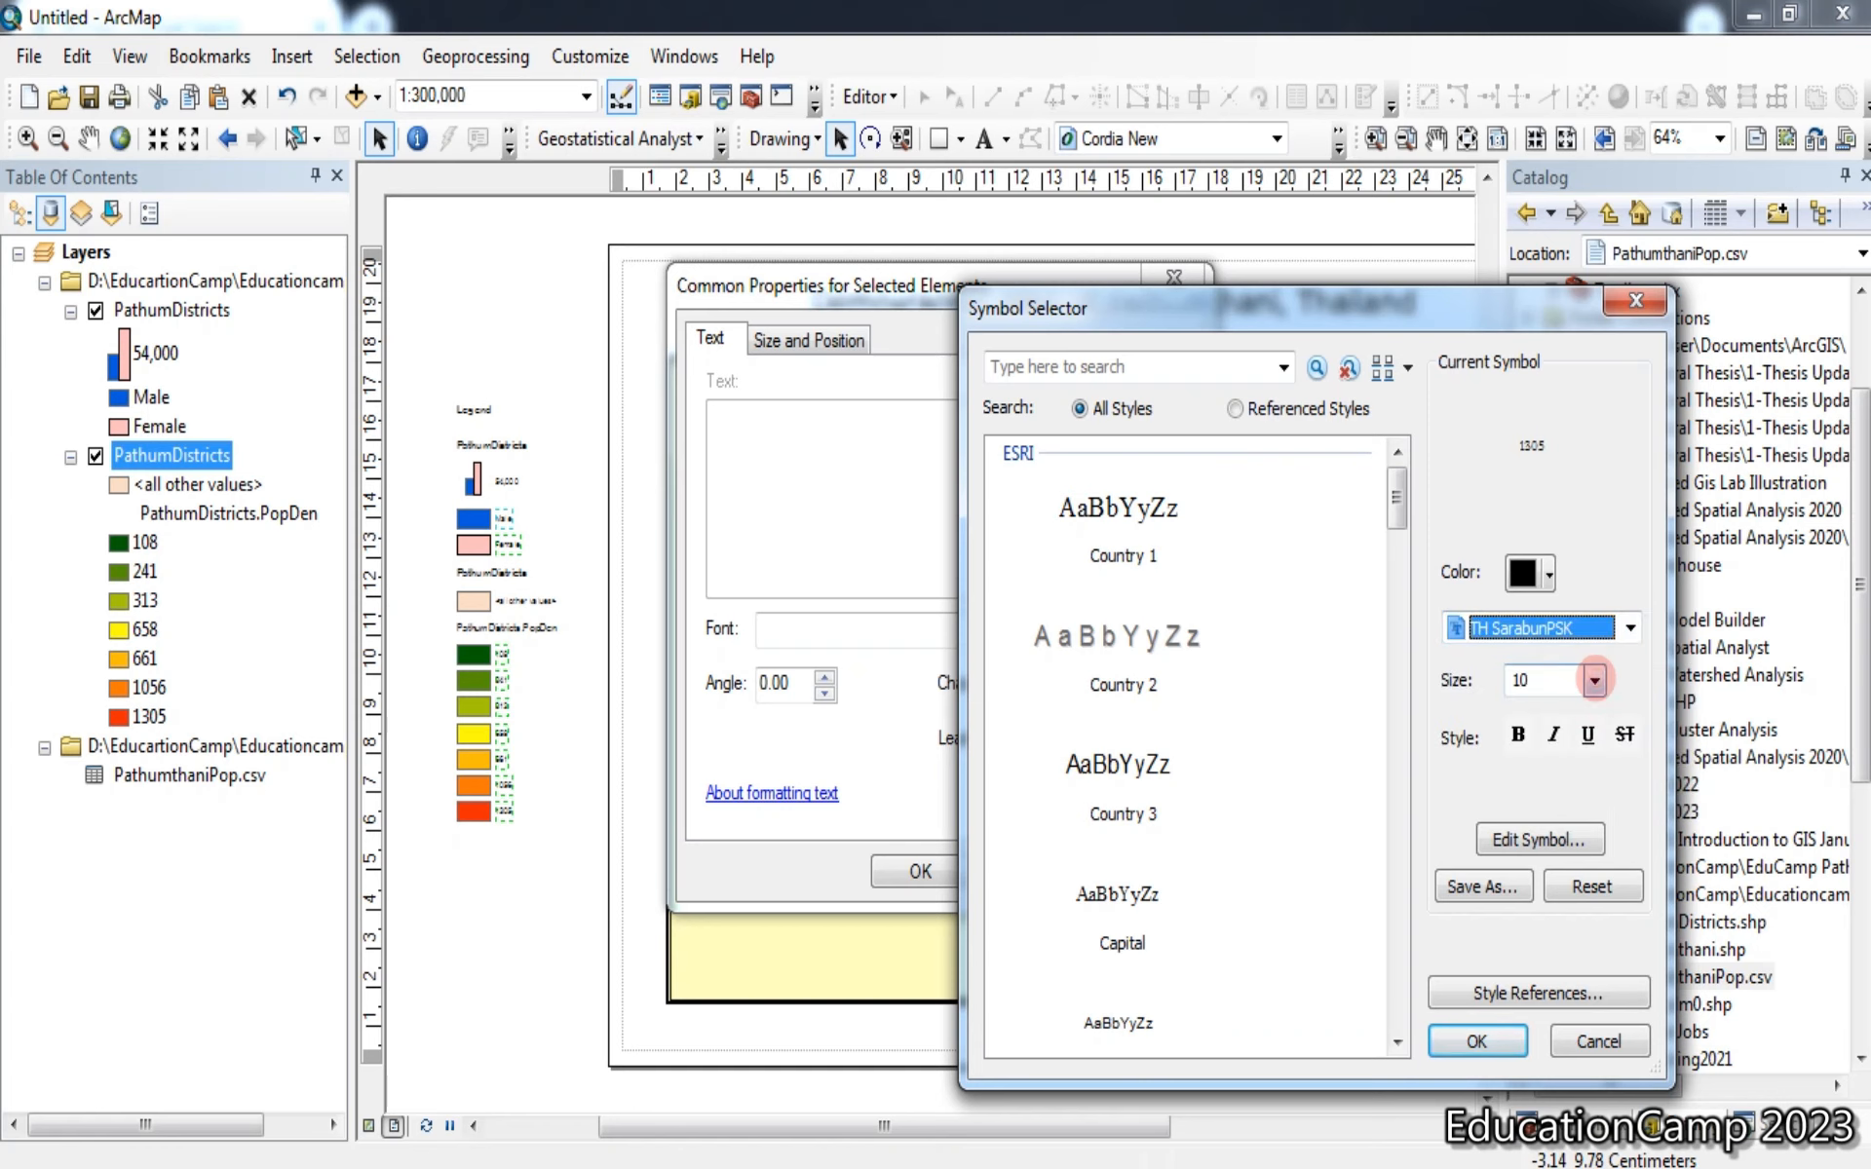
left_click(1594, 680)
left_click(1523, 753)
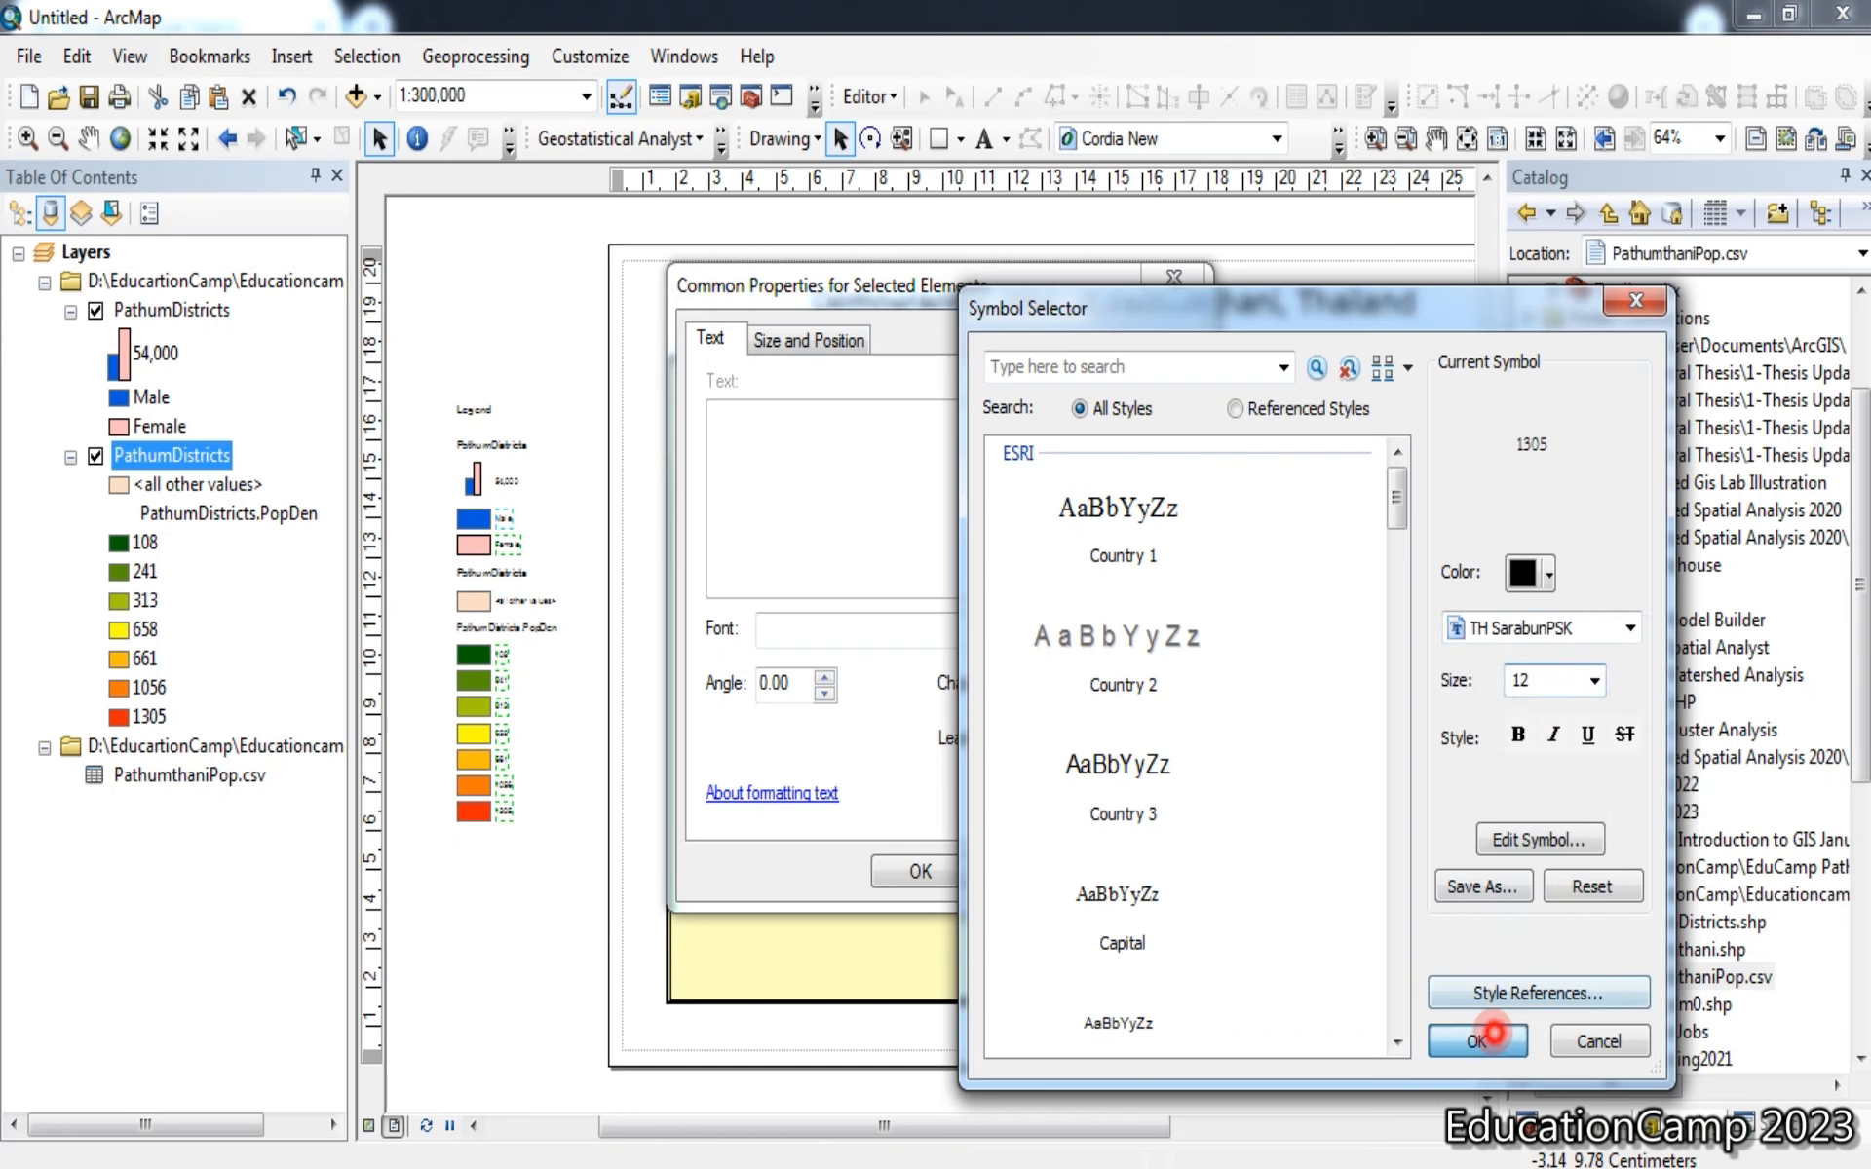
left_click(1475, 1041)
left_click(1142, 870)
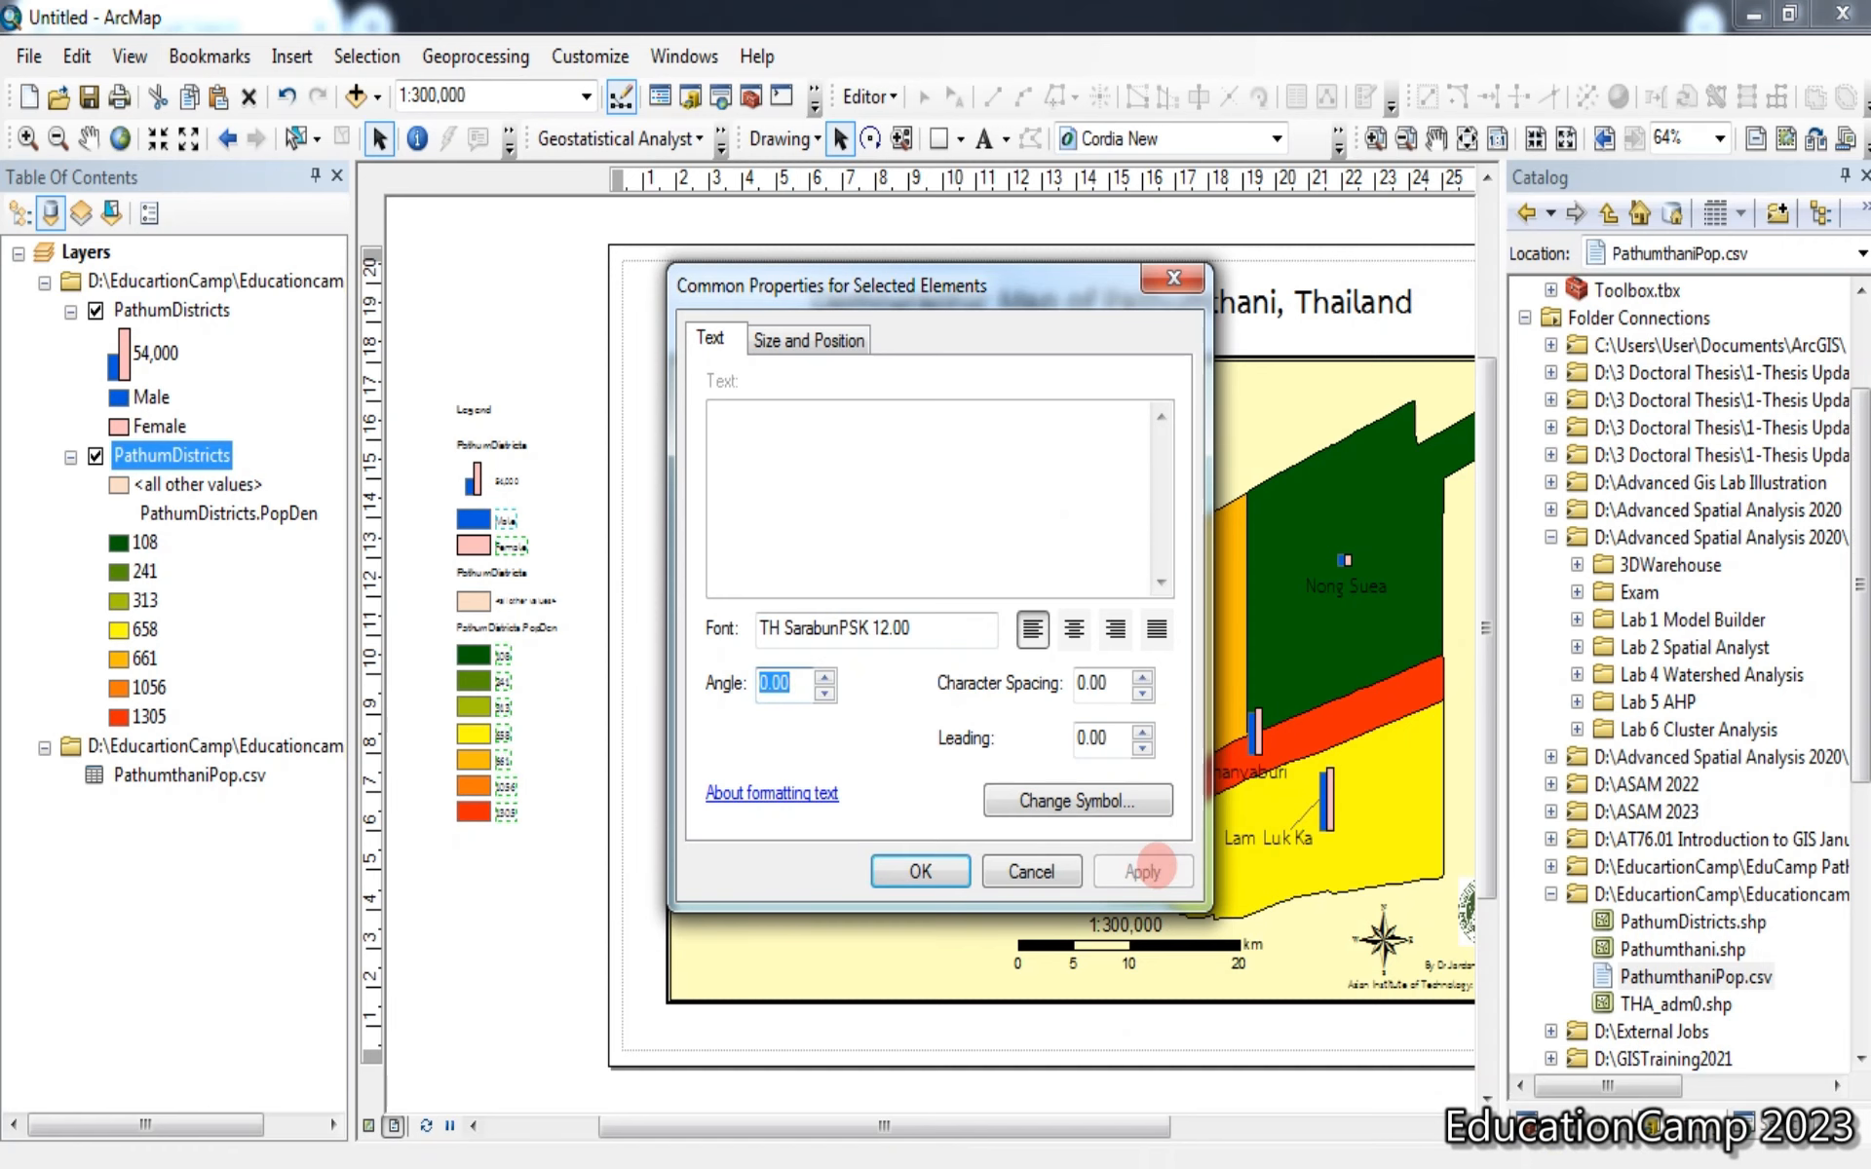
left_click(921, 870)
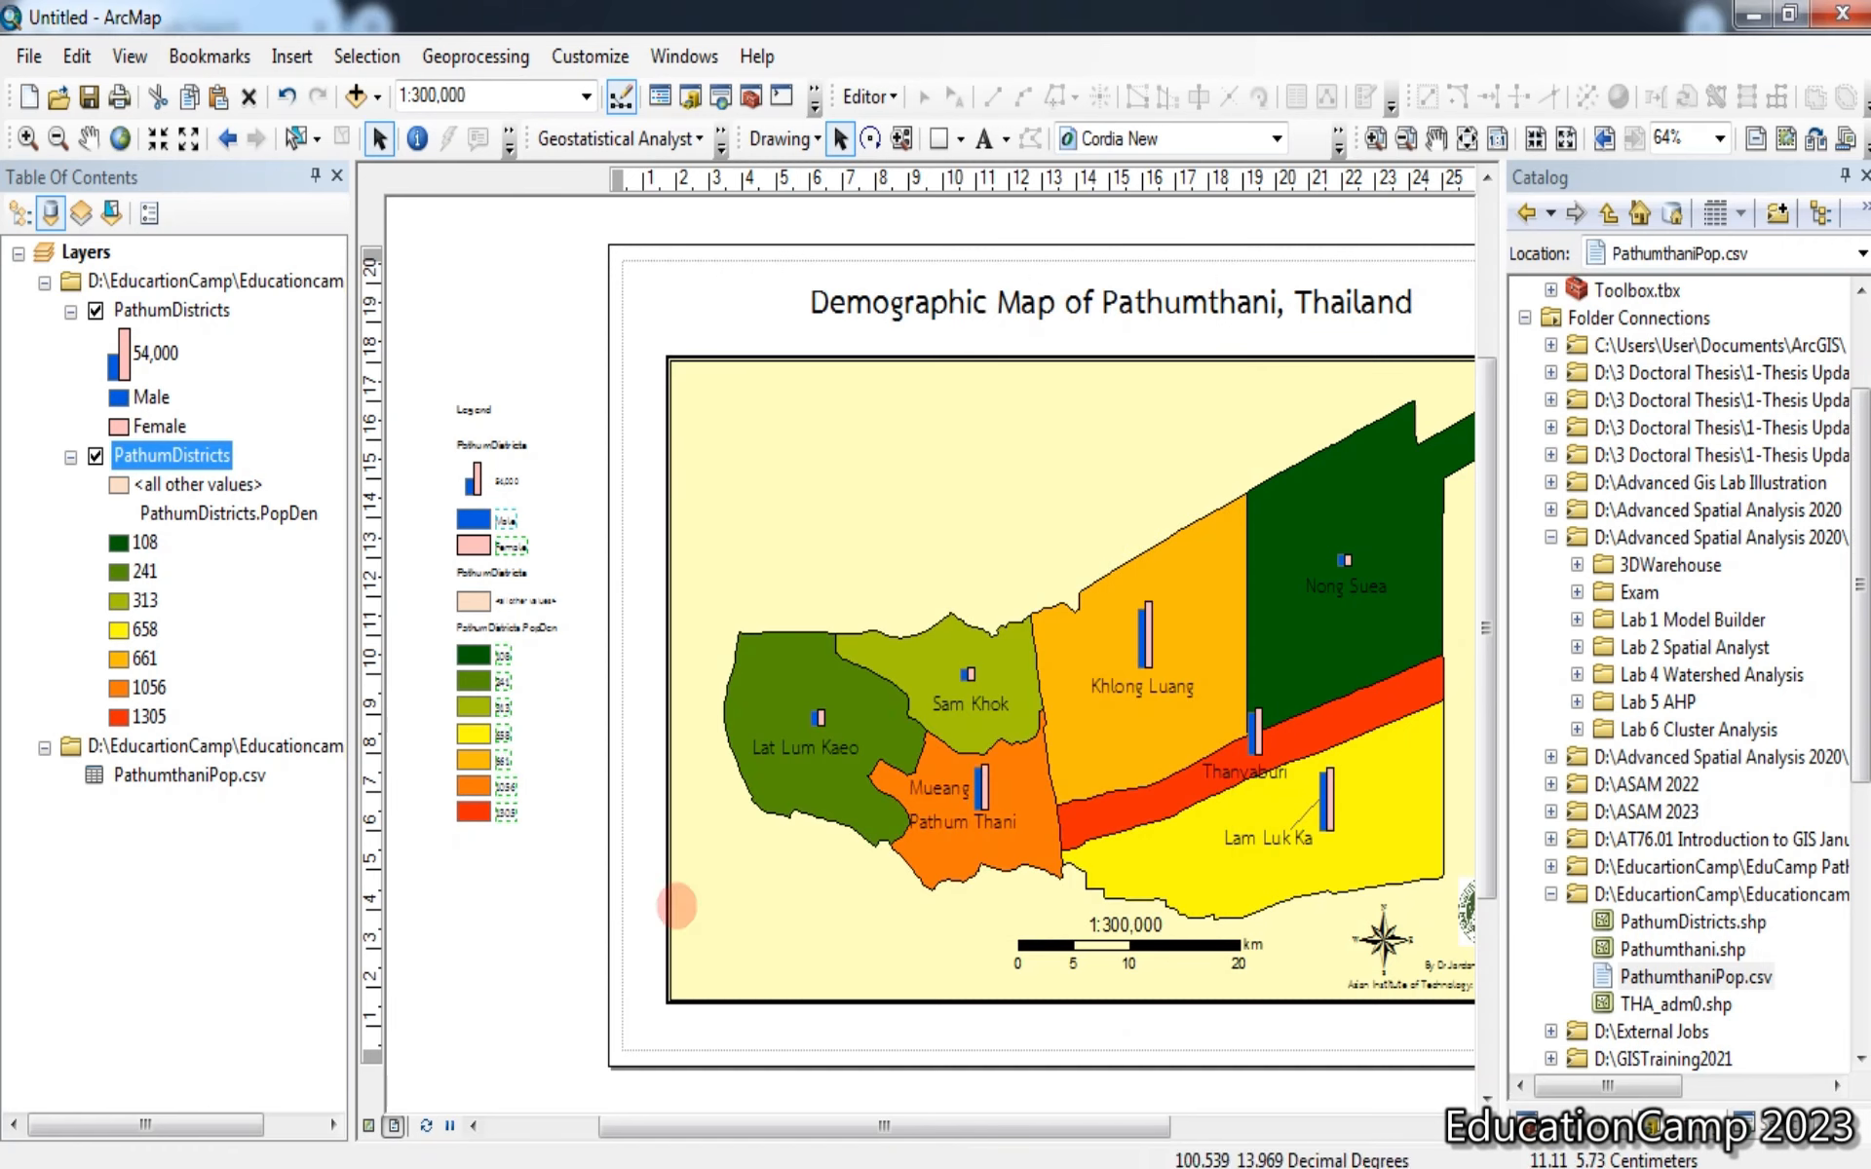
Try to arrange the 108, 241 and 313 legend entries in a row along the map frame's lower-left corner
left_click(502, 656)
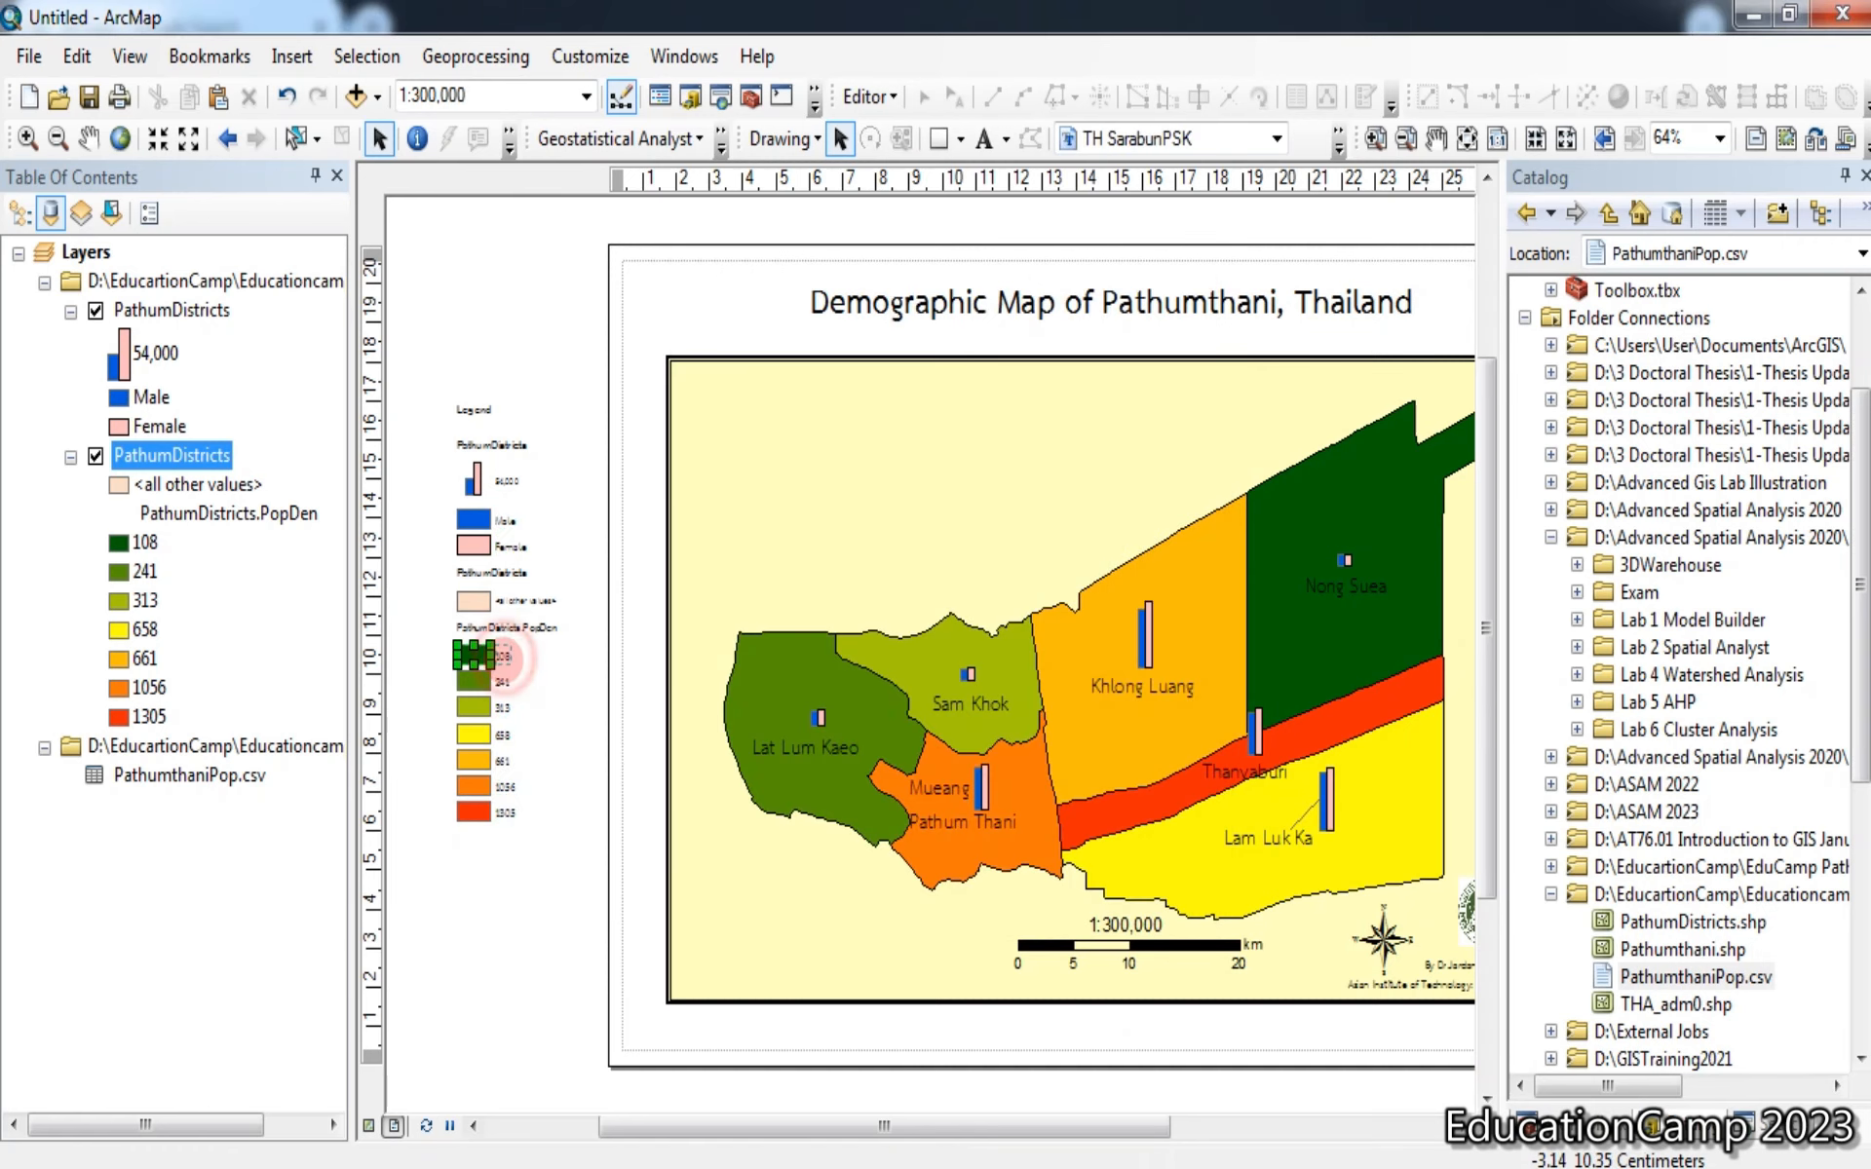
left_click_drag(502, 656, 726, 969)
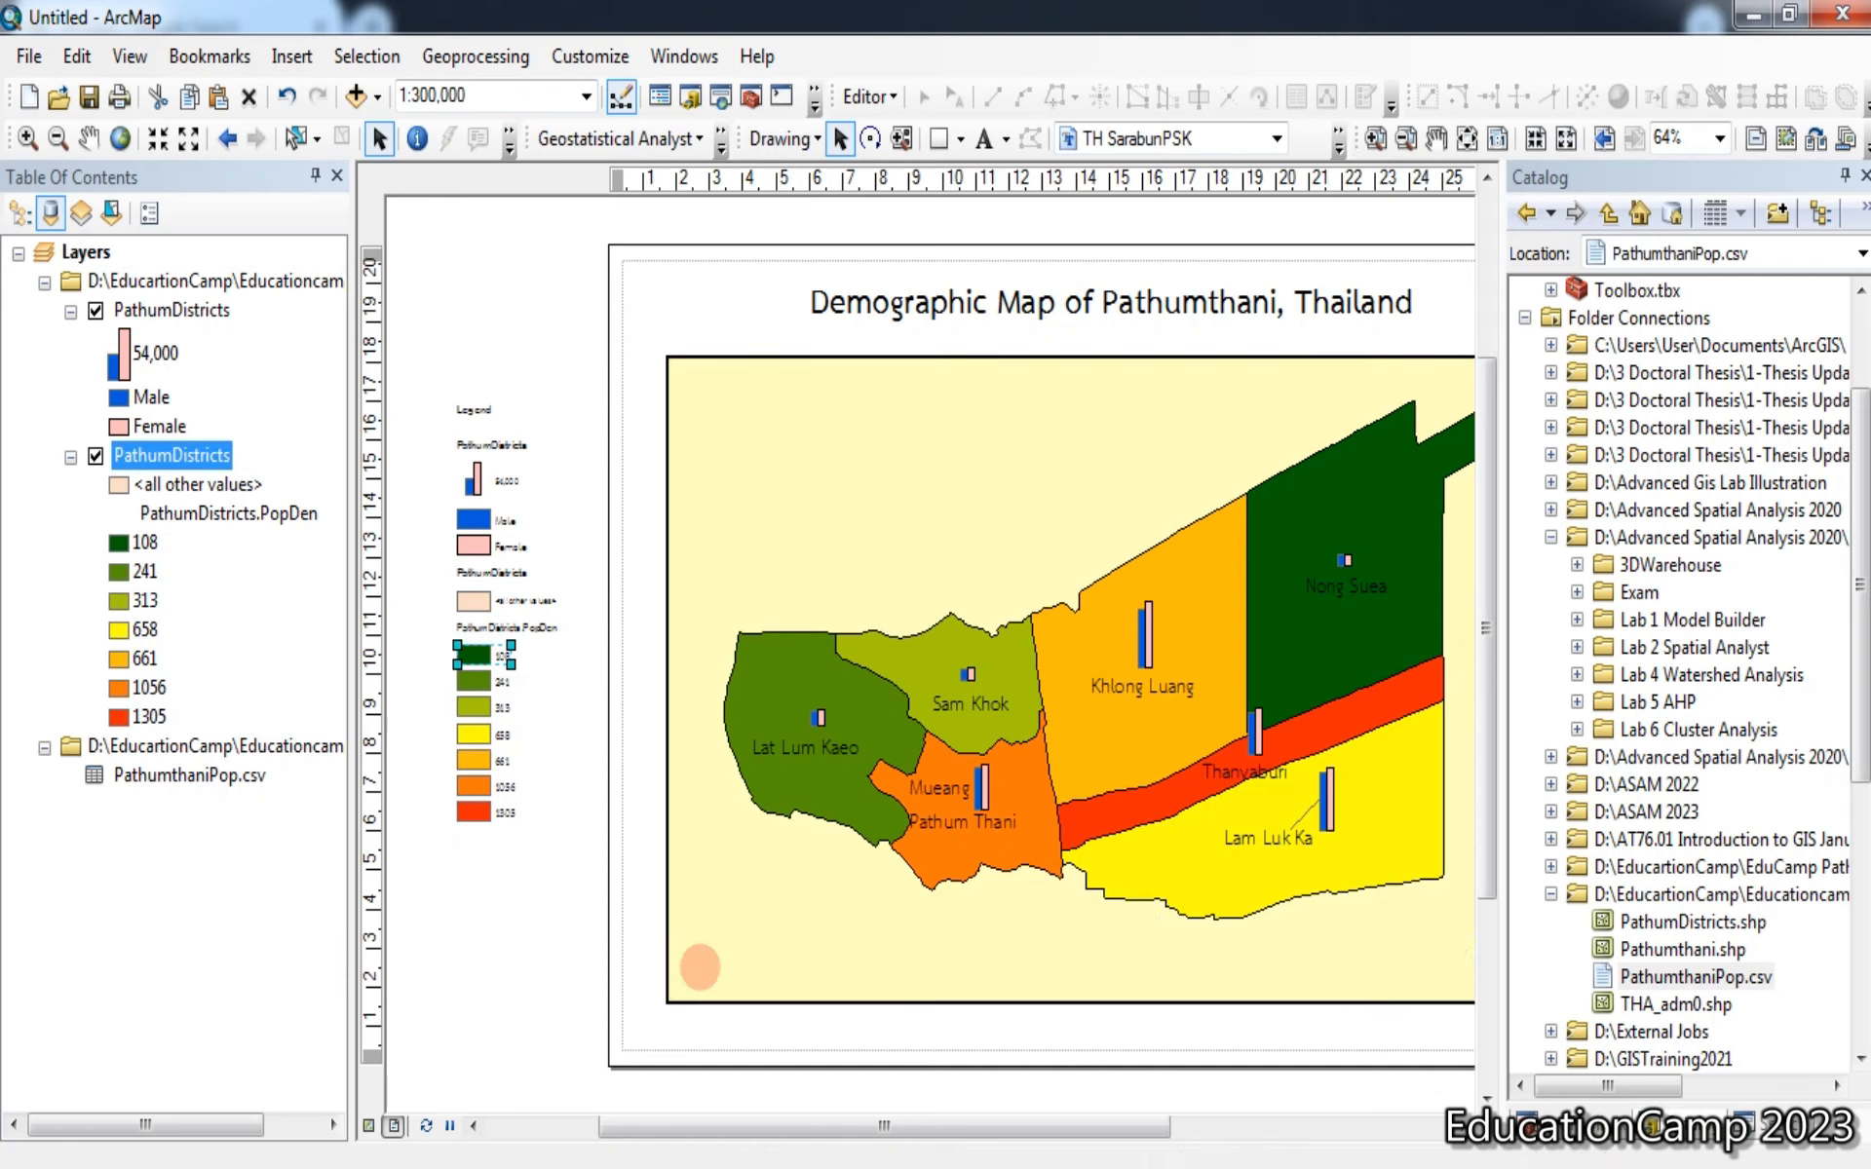
left_click(472, 679)
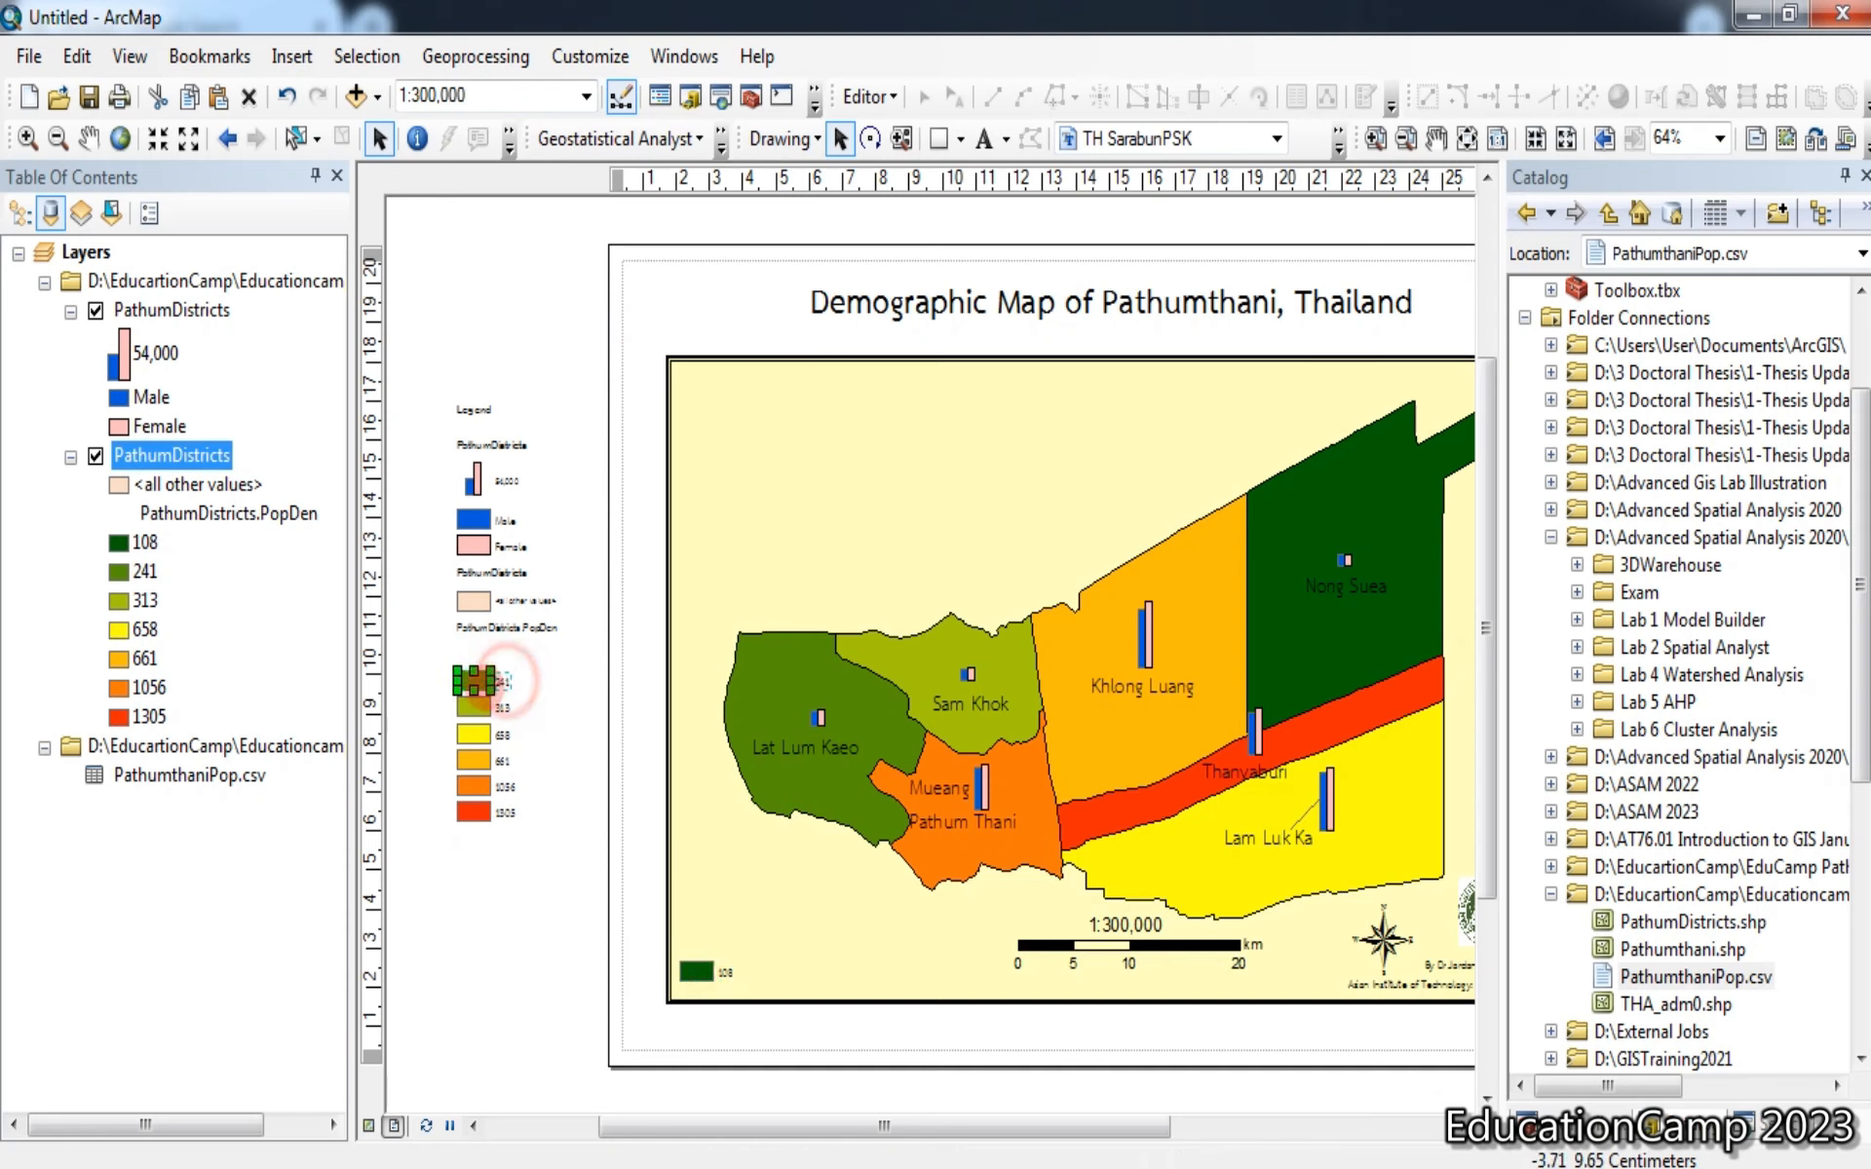
left_click_drag(473, 679, 757, 971)
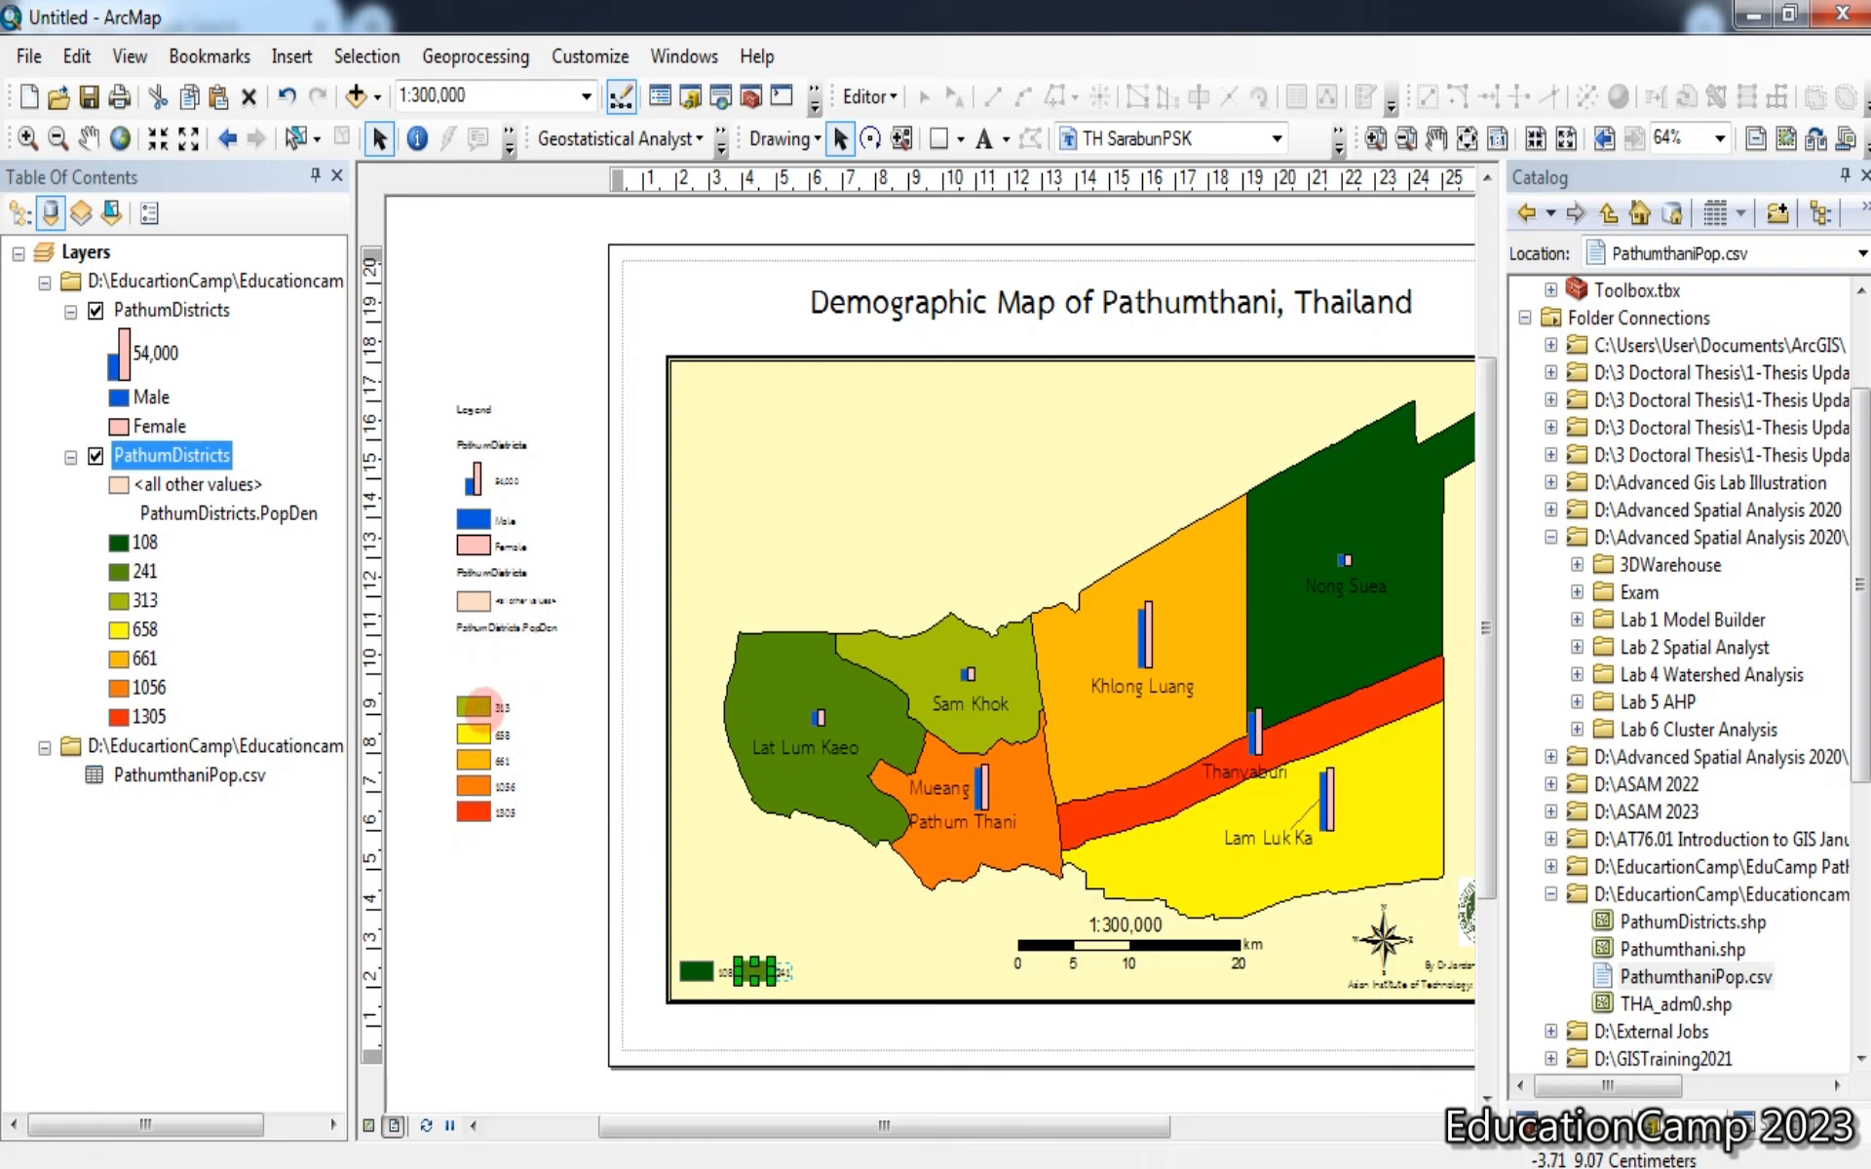
left_click(508, 708)
left_click(454, 708)
left_click_drag(471, 704, 814, 972)
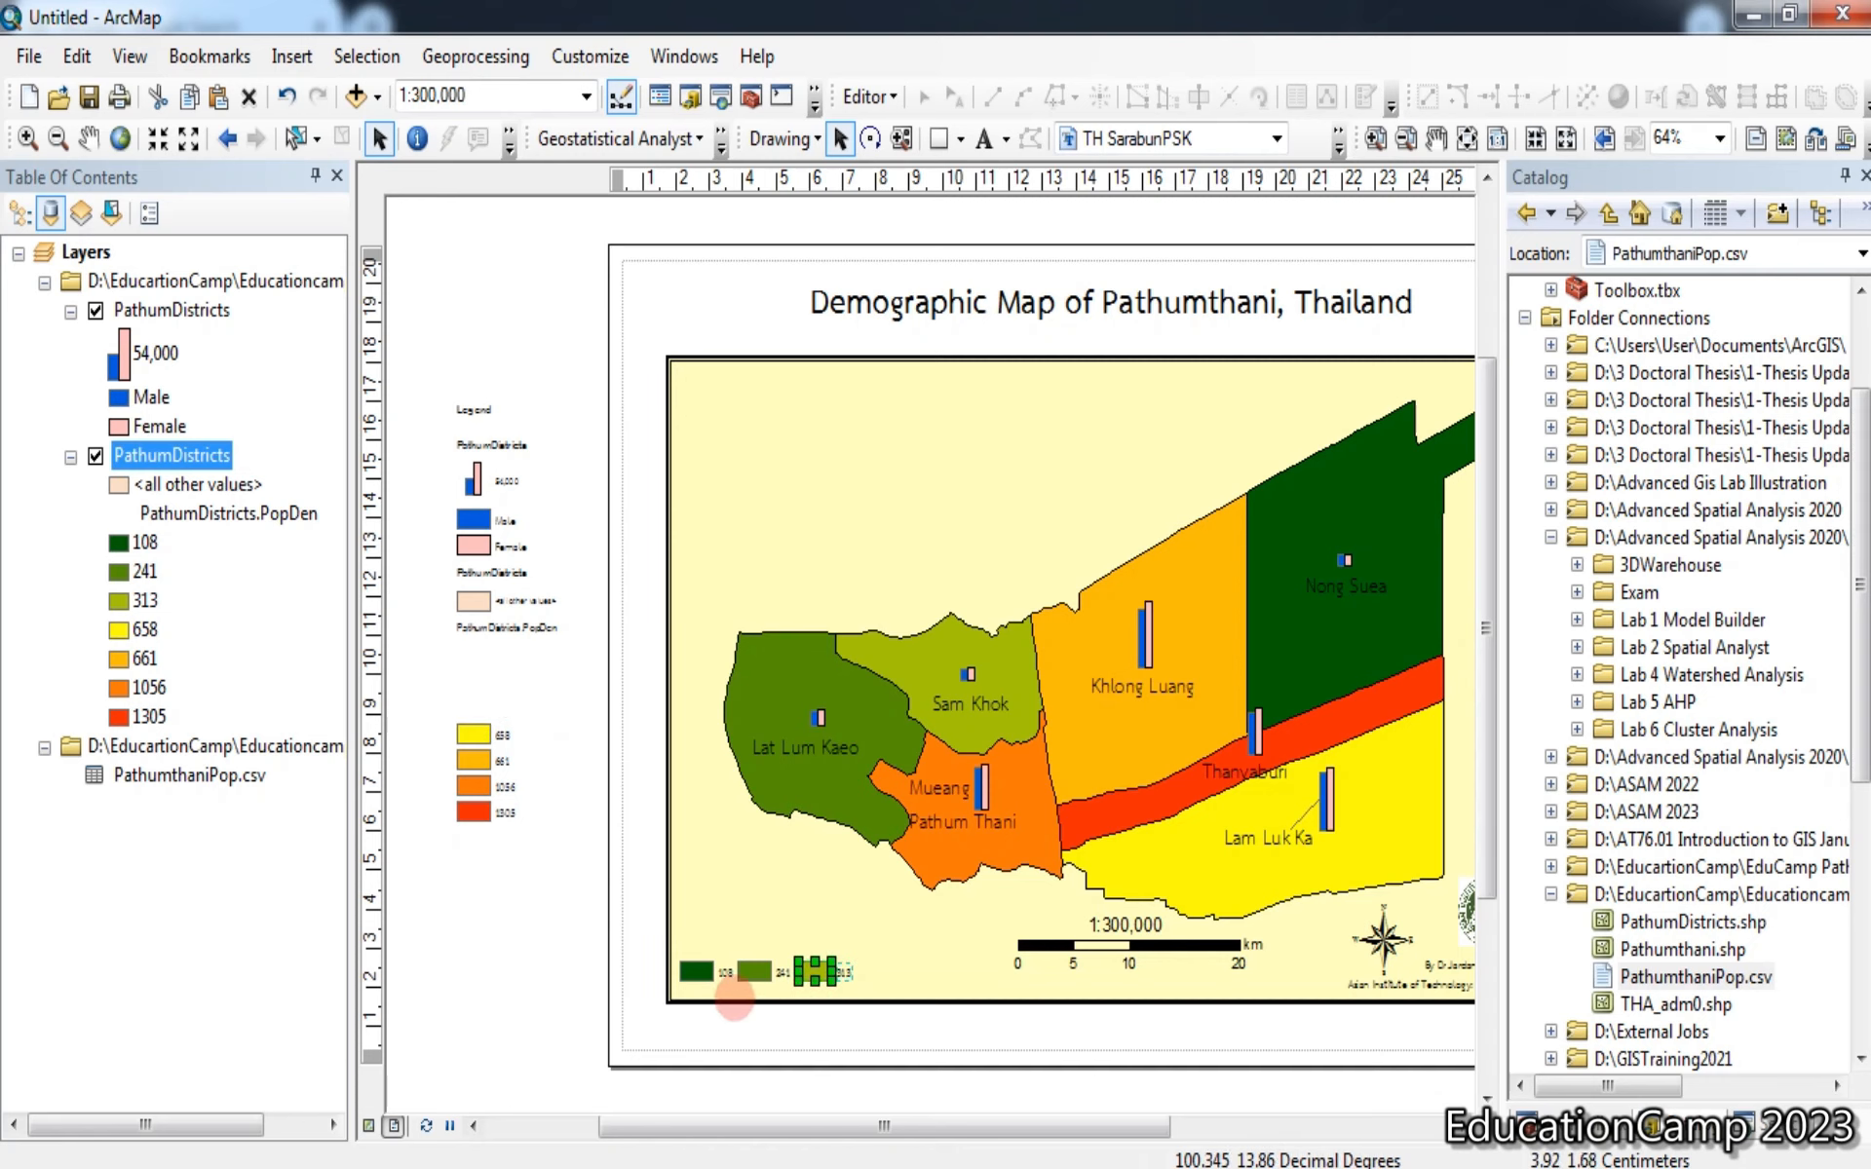
left_click(461, 945)
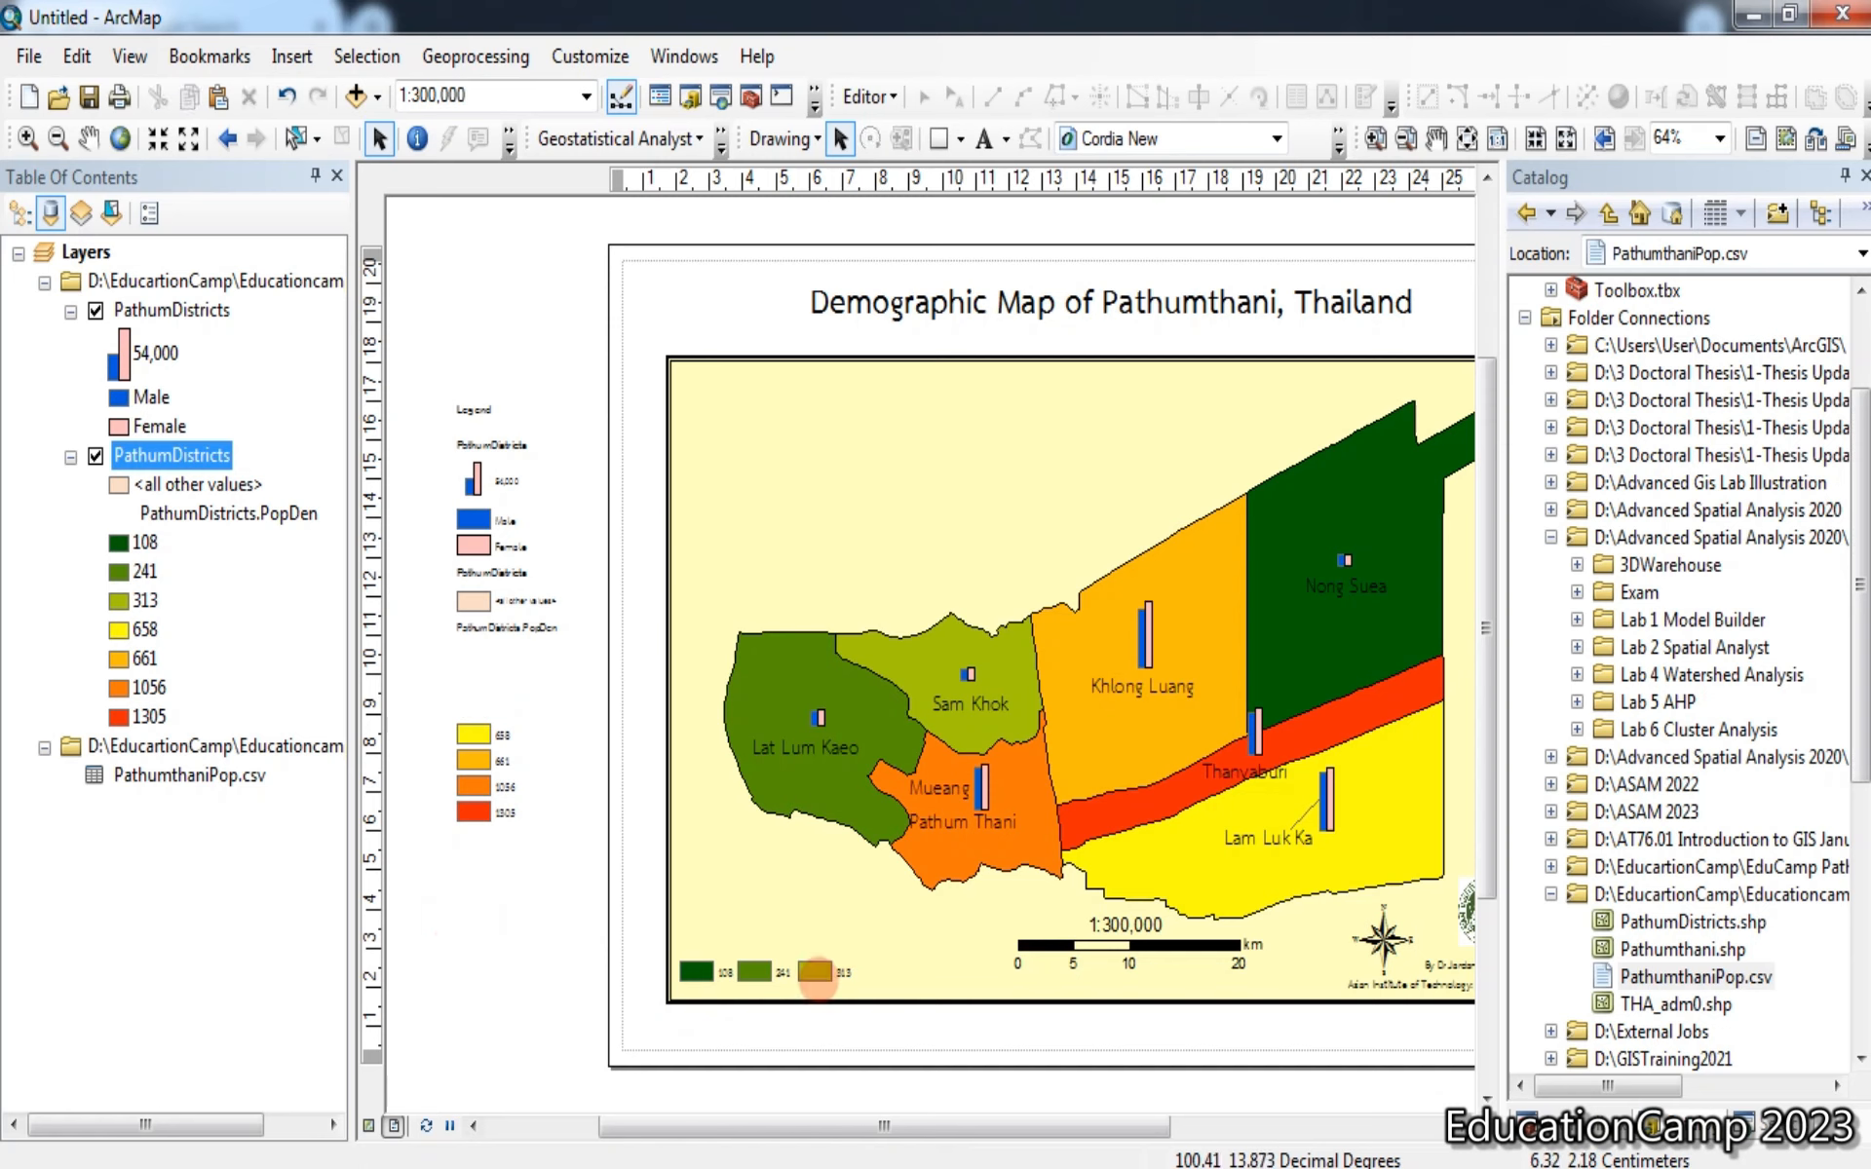
Undo the moves of the three legend entries
left_click(698, 972)
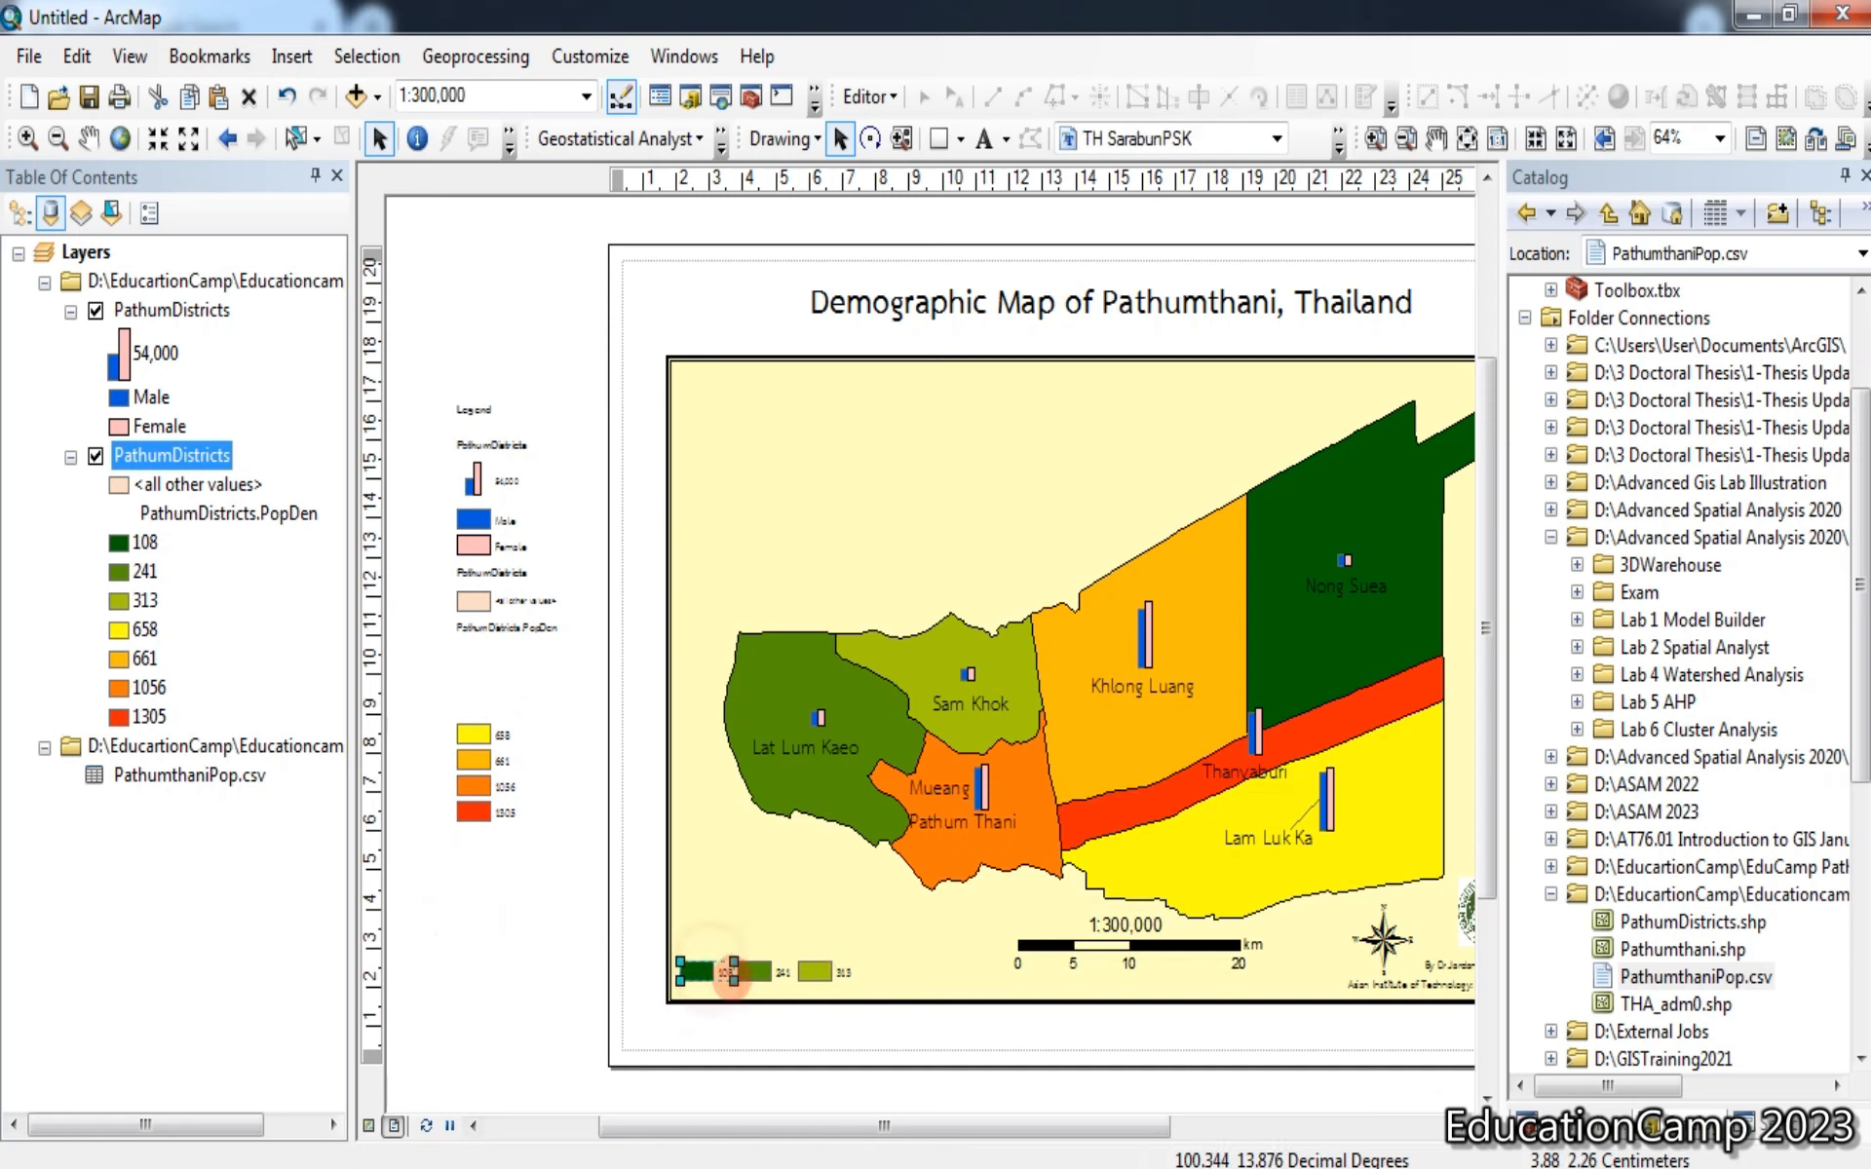
left_click(702, 991)
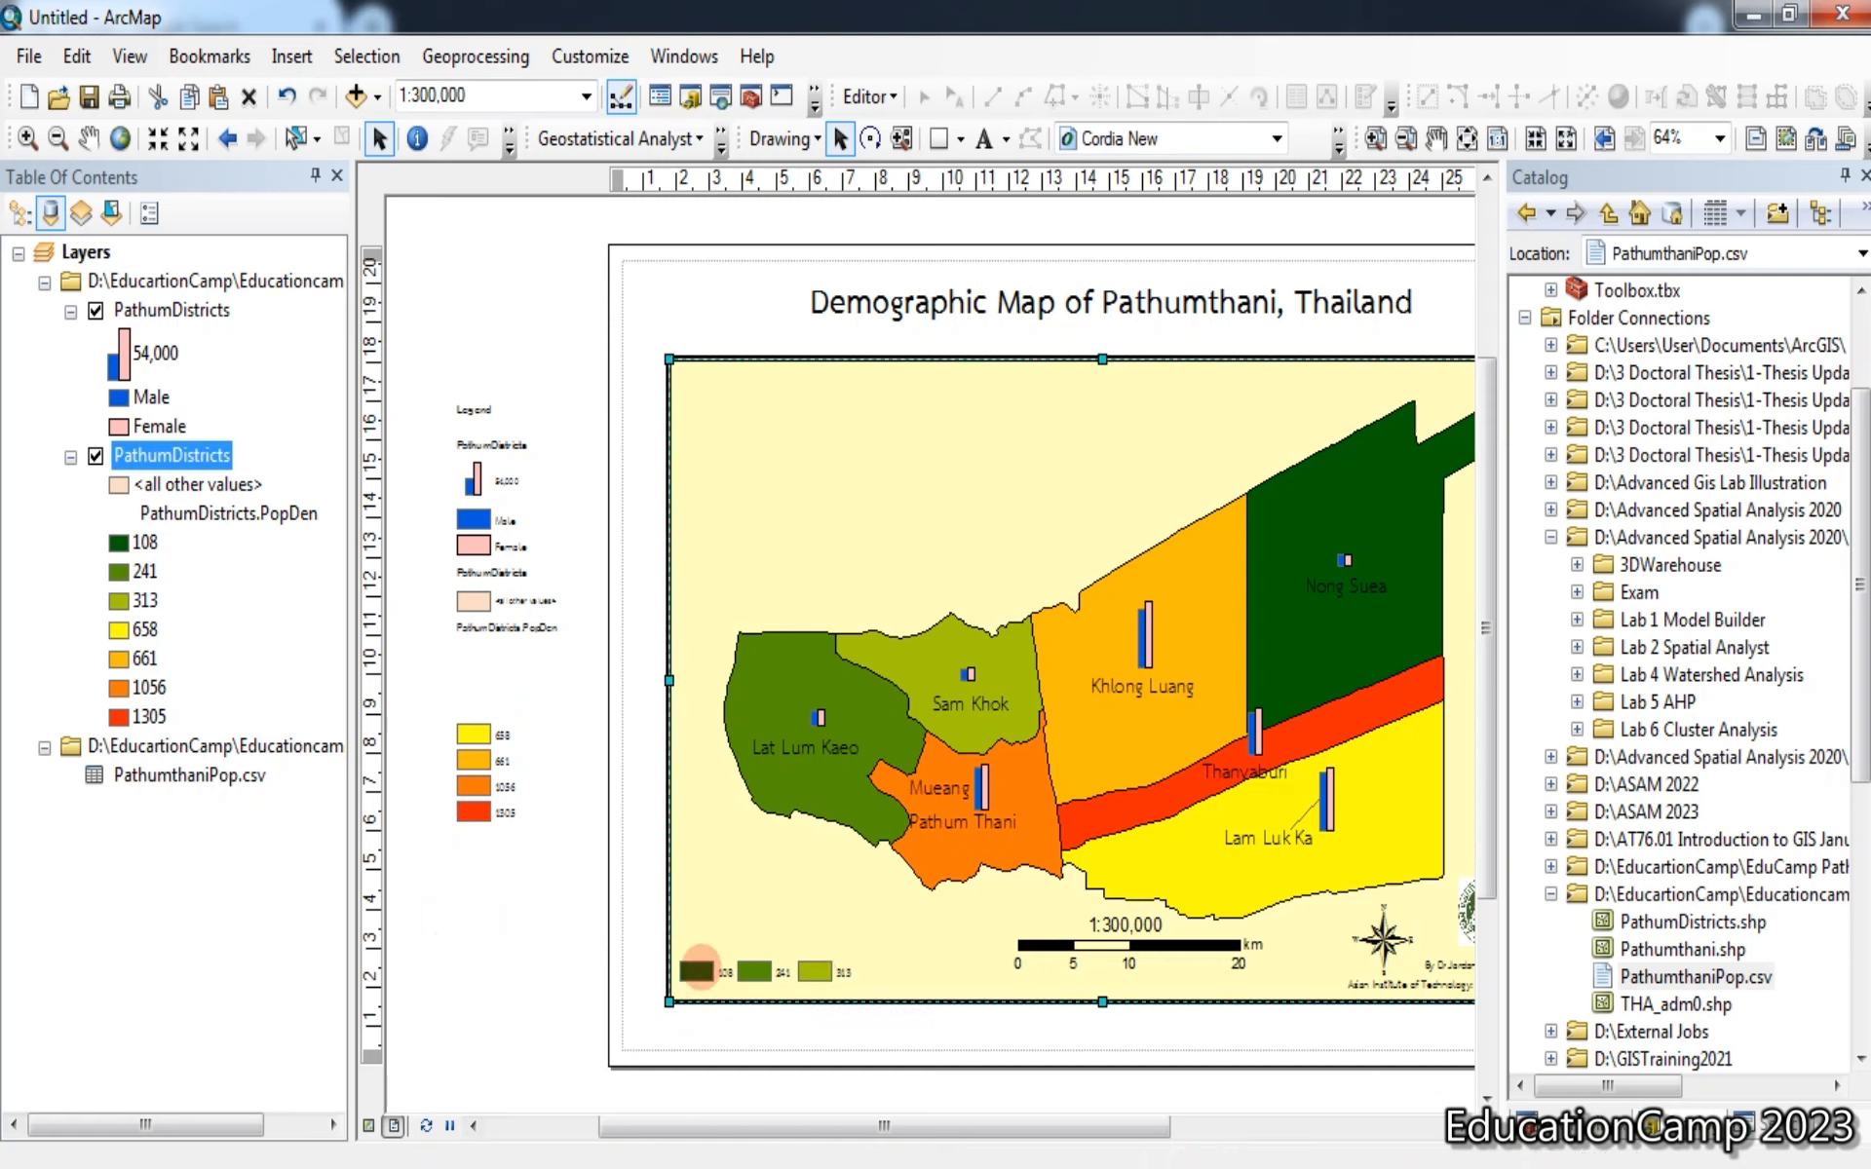
key("ctrl+z")
key("ctrl+z")
key("ctrl+z")
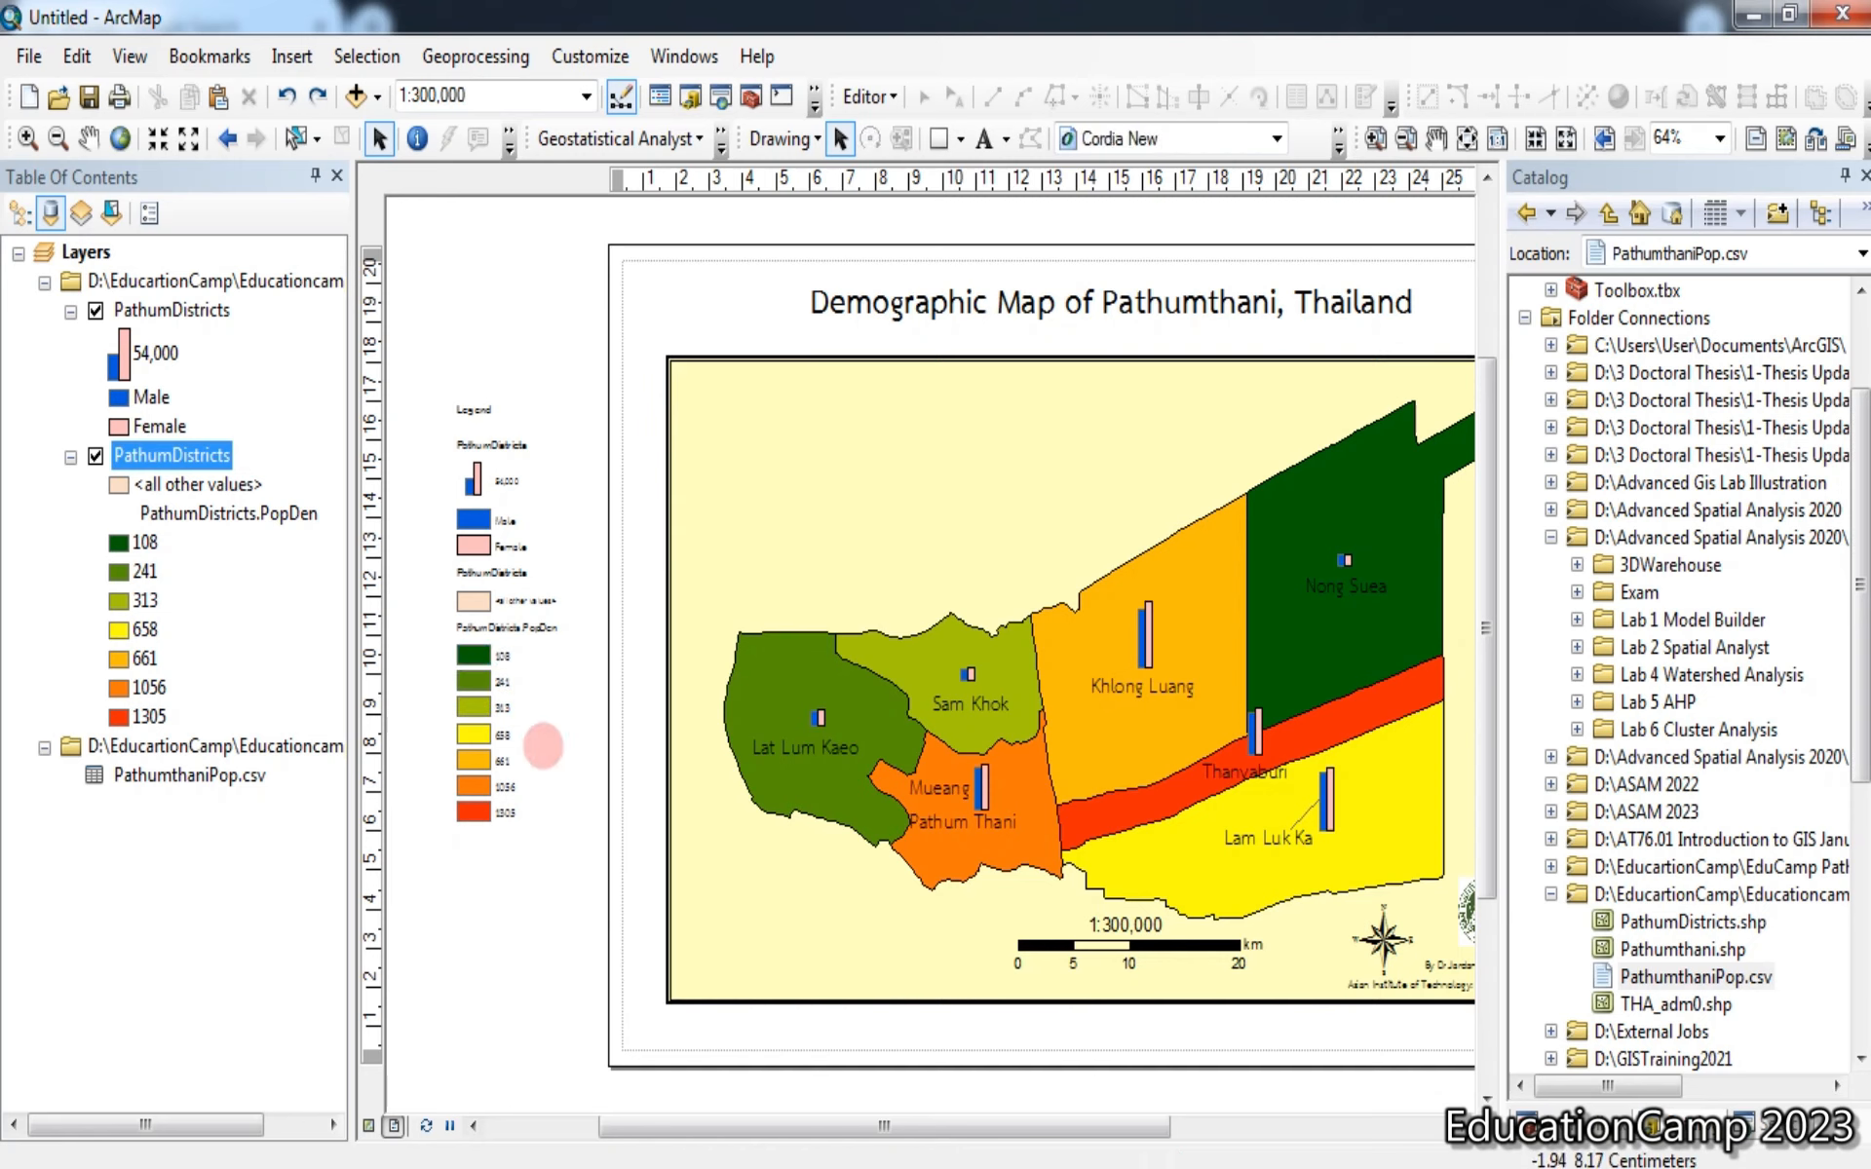
Group the legend entries 108, 241, 313 and 658 and move the group into the map frame's upper-left area
left_click_drag(536, 753, 442, 640)
right_click(462, 682)
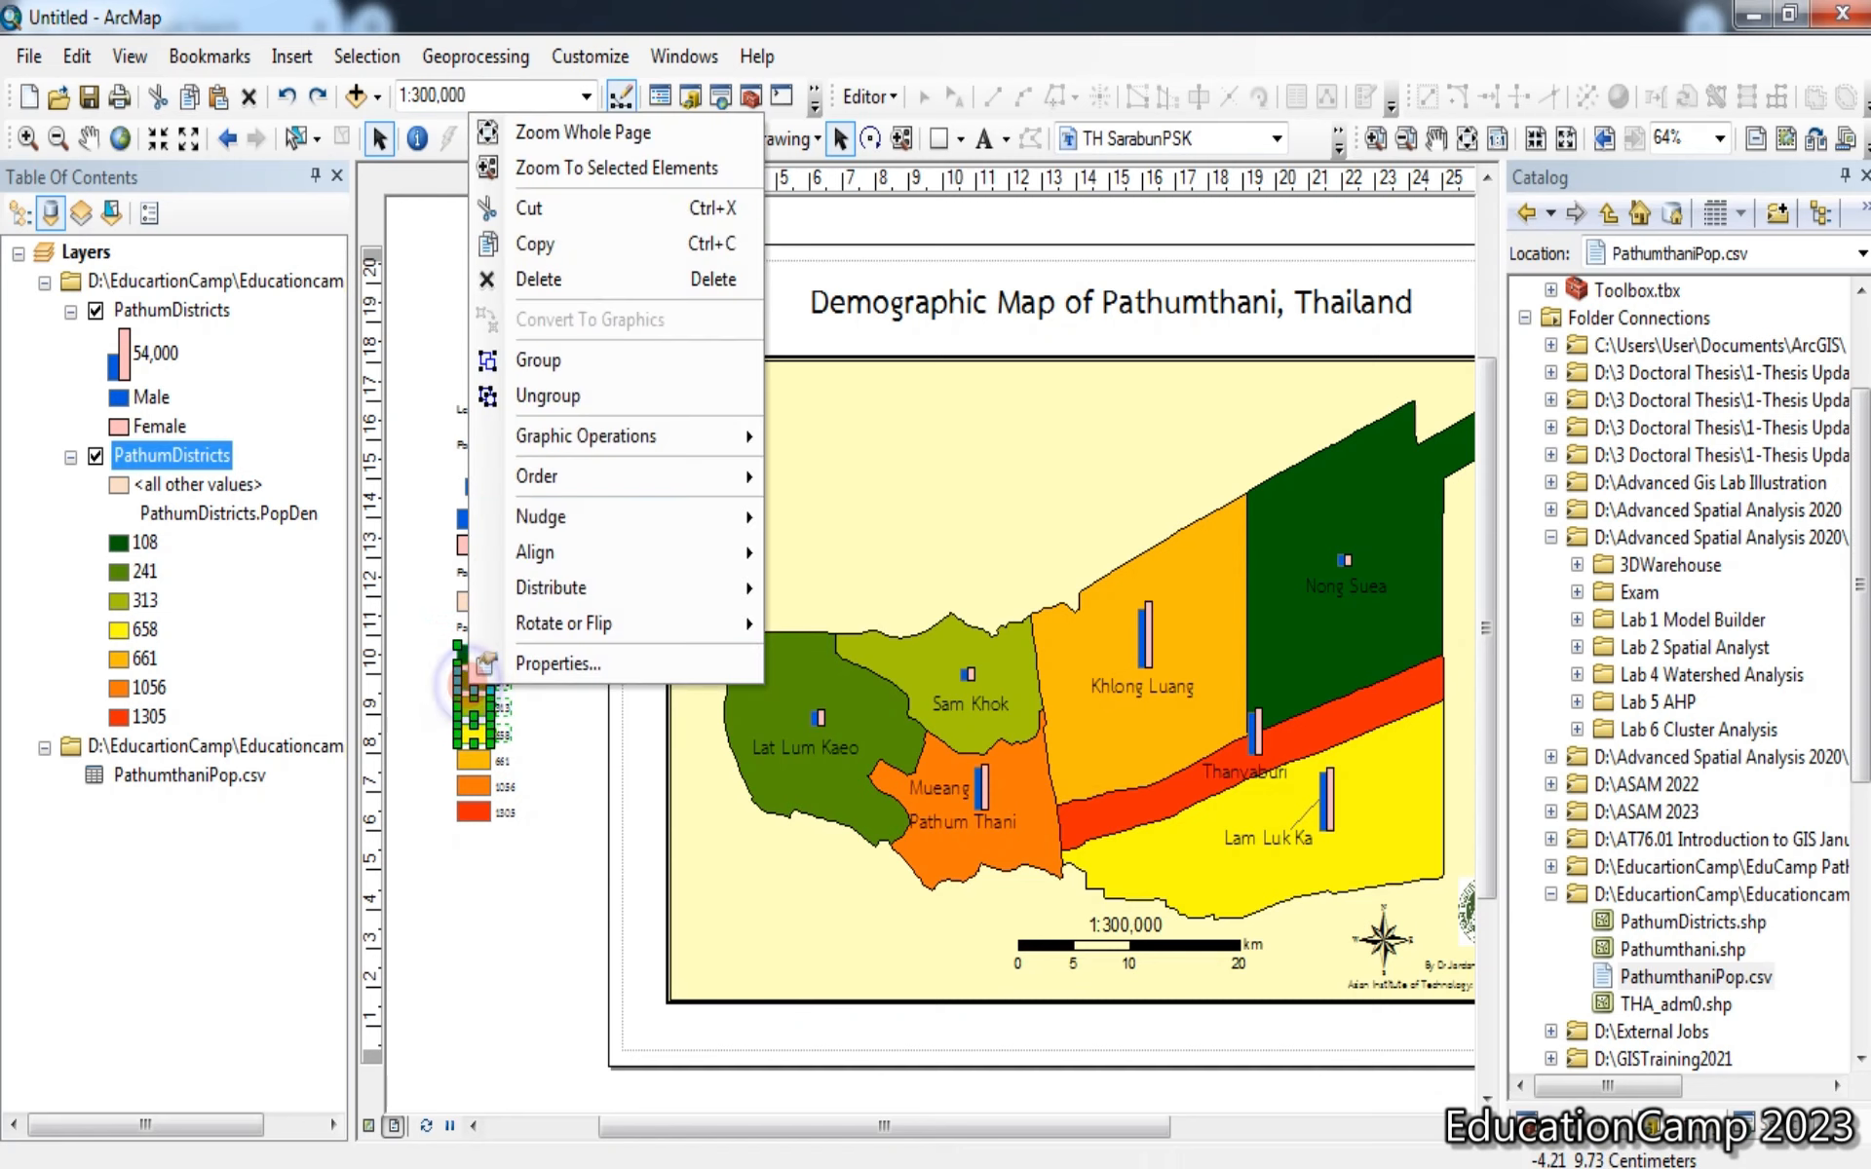
left_click(497, 360)
left_click_drag(462, 679, 855, 444)
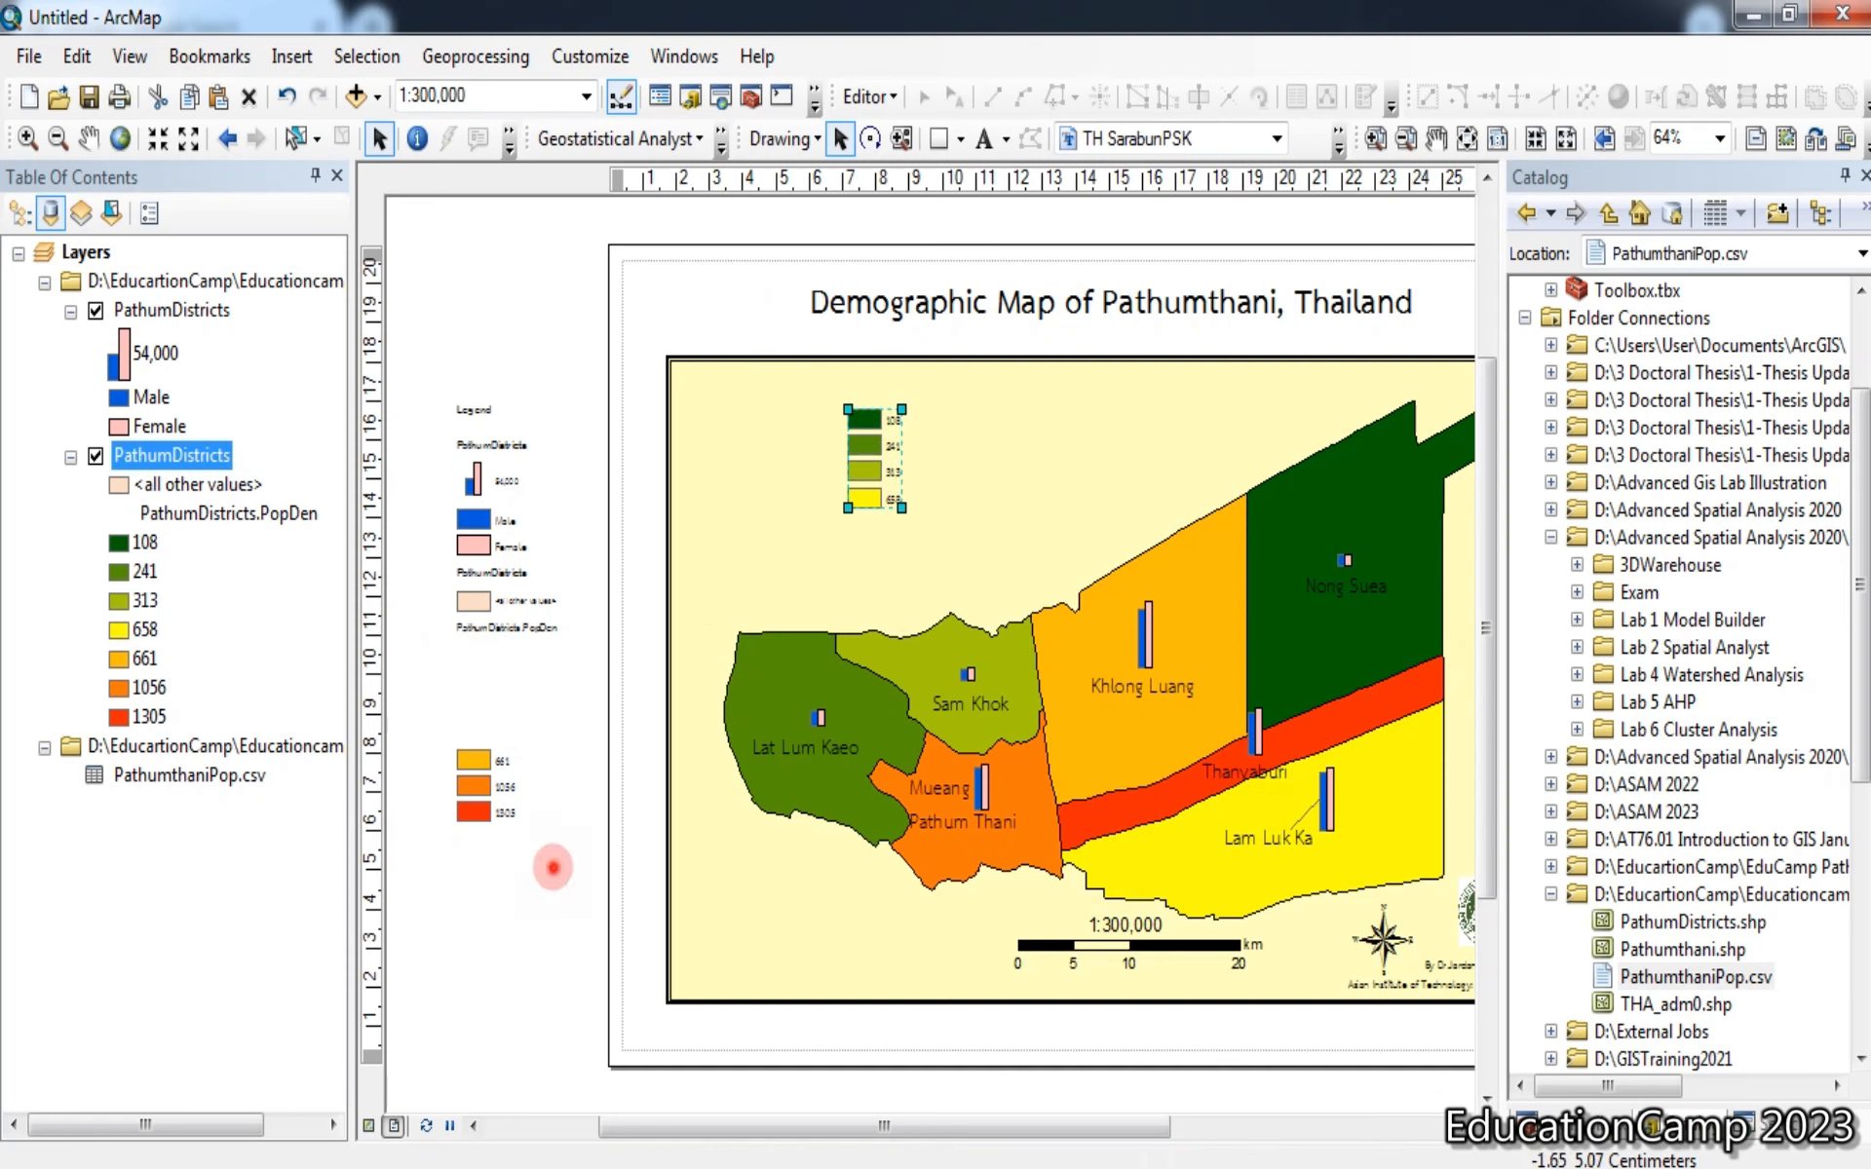
Group the legend entries 661, 1056 and 1305 and place them as a second column beside the first group
left_click_drag(547, 868, 429, 722)
right_click(487, 775)
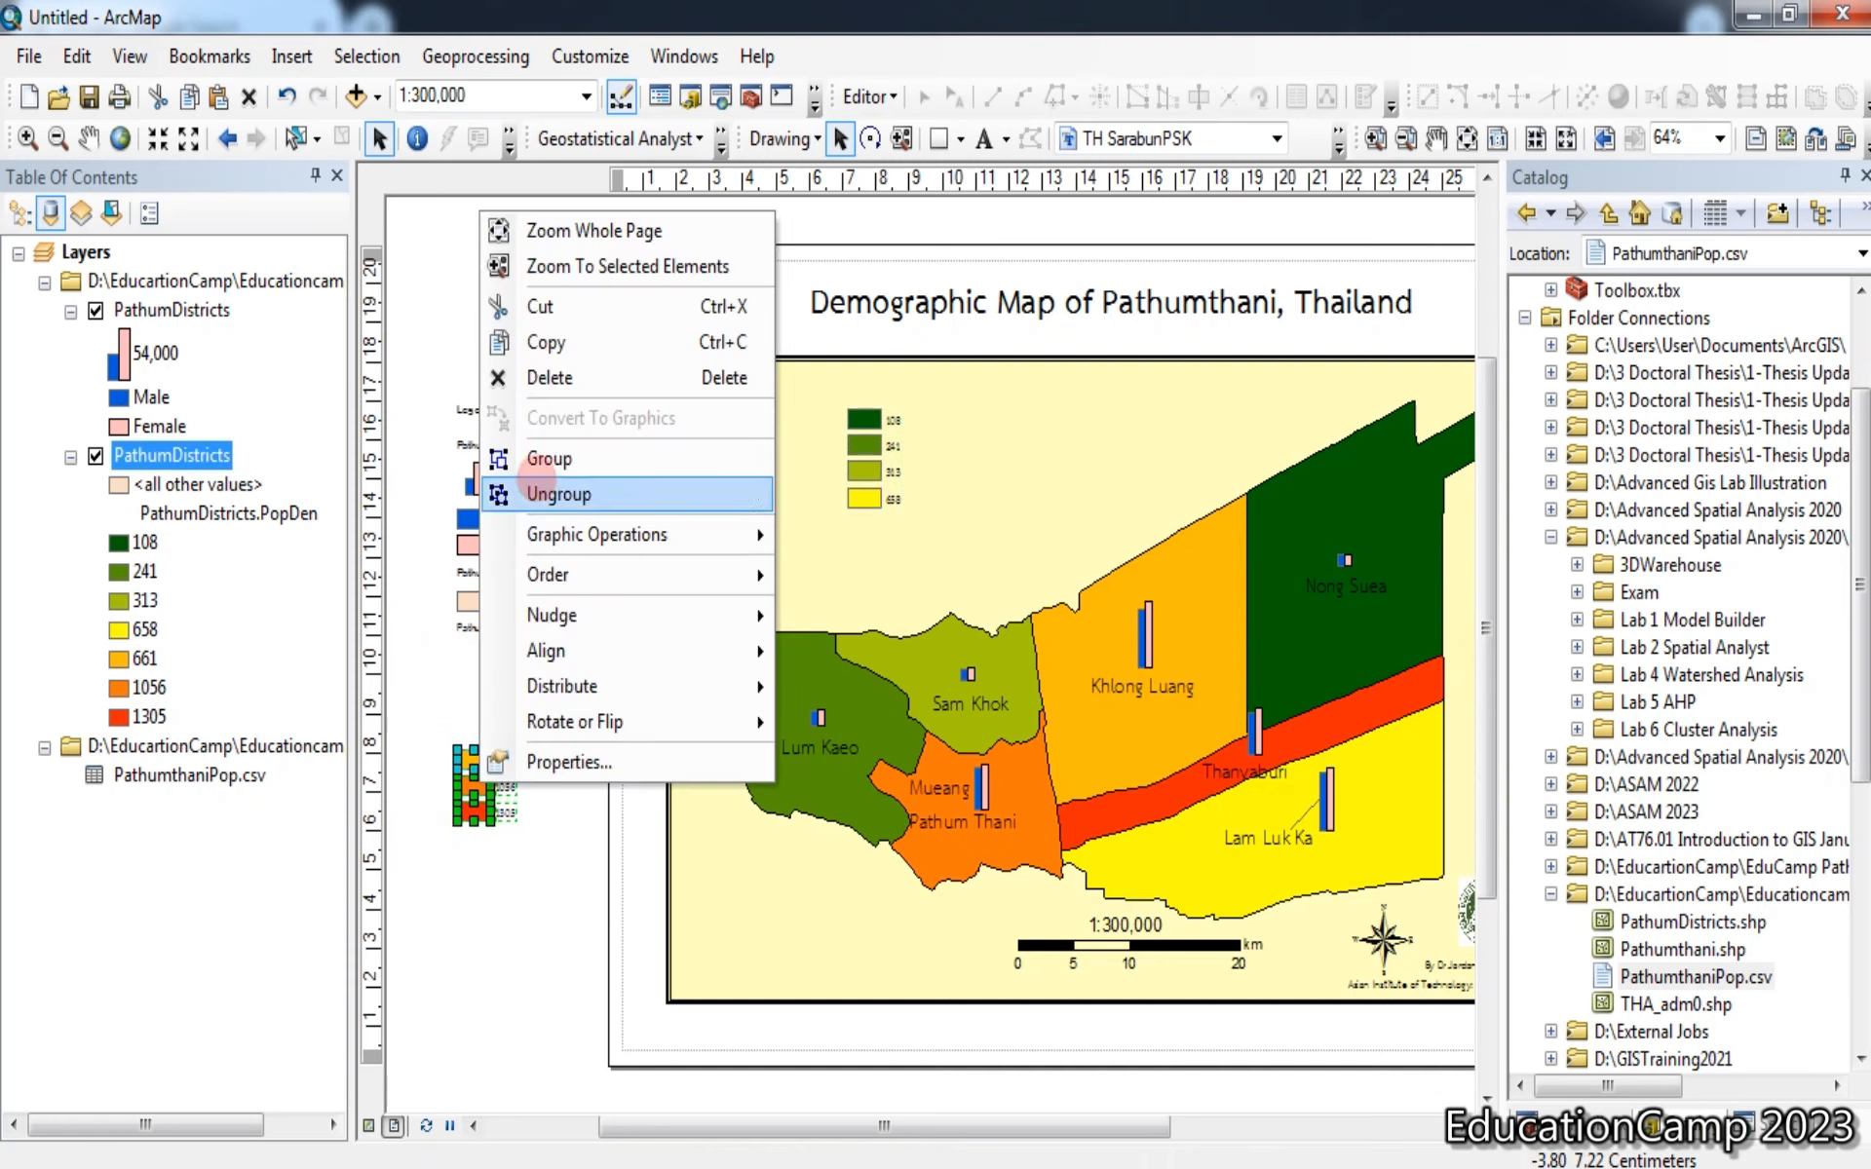
left_click(538, 458)
left_click_drag(472, 758, 923, 414)
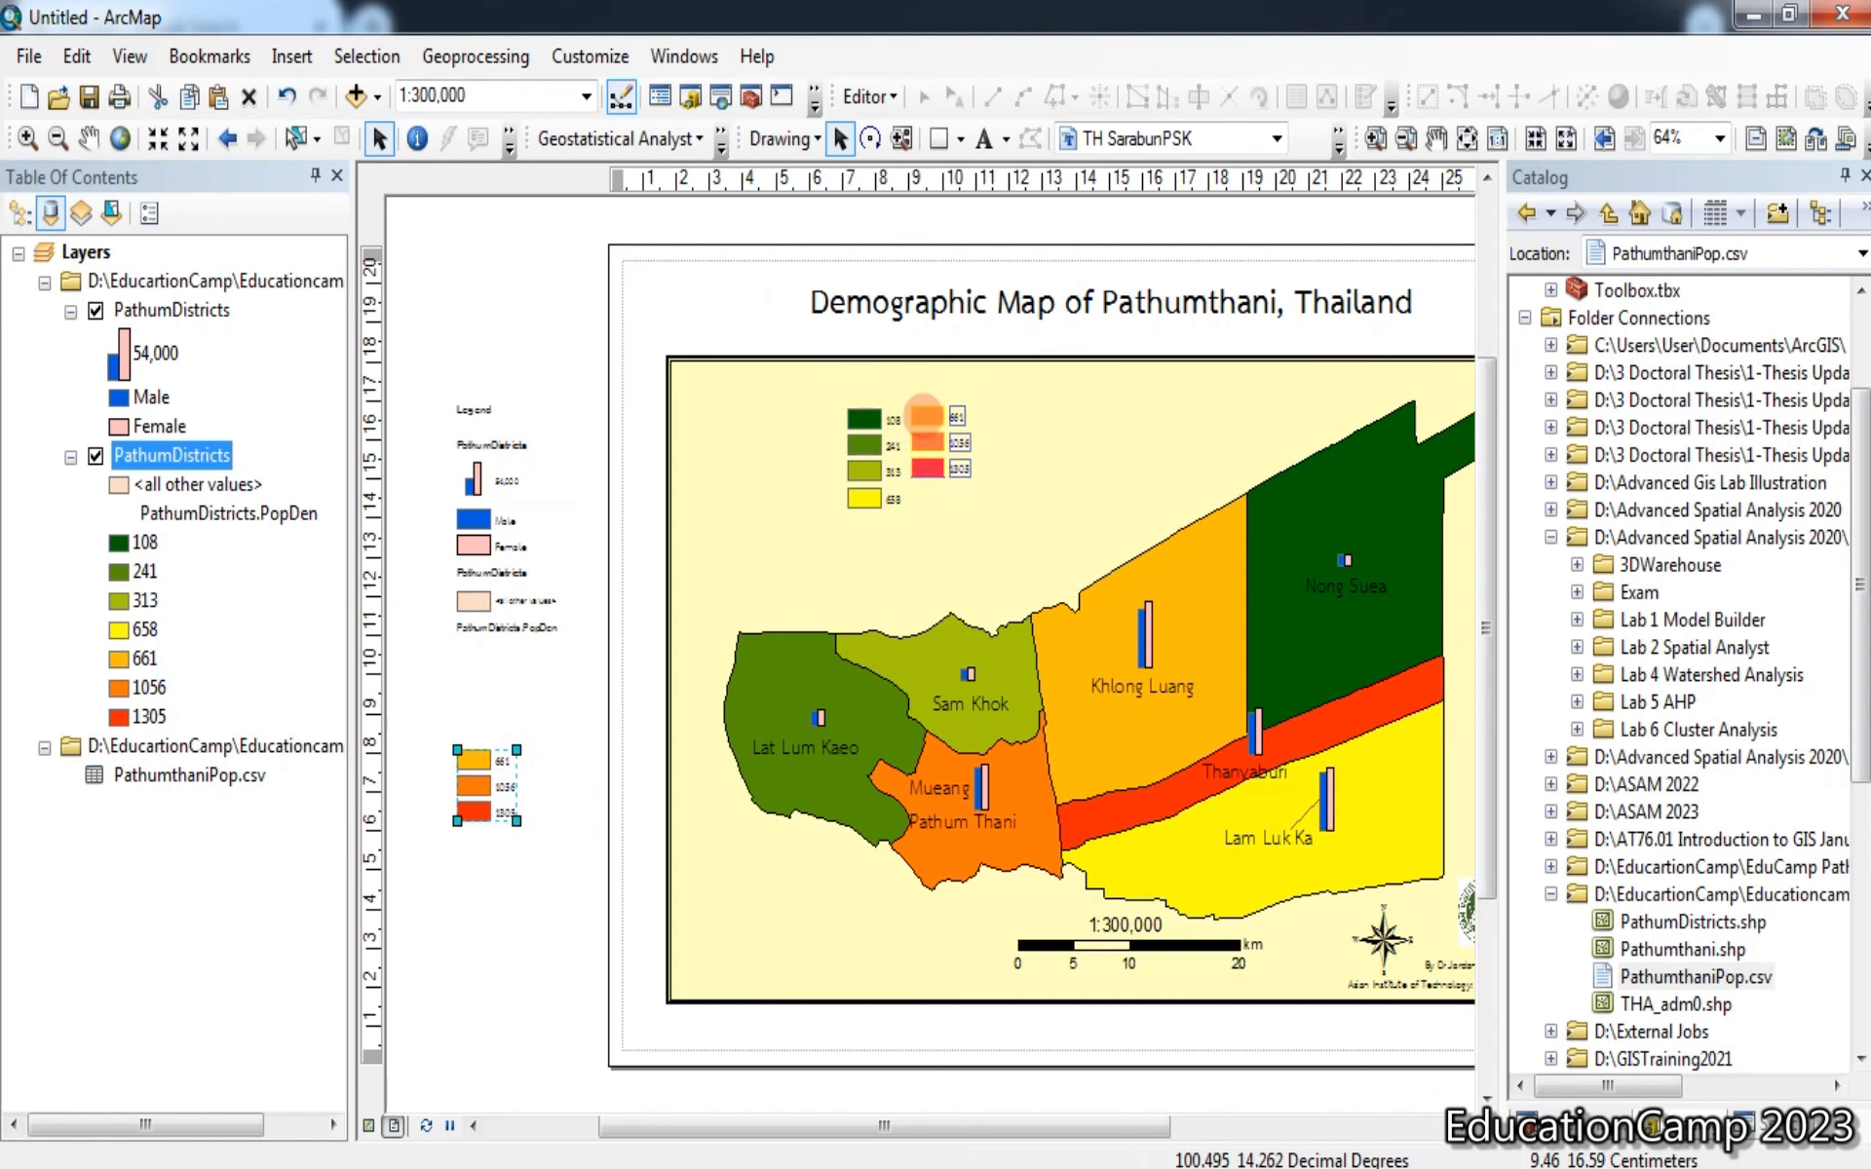
left_click_drag(923, 416, 923, 415)
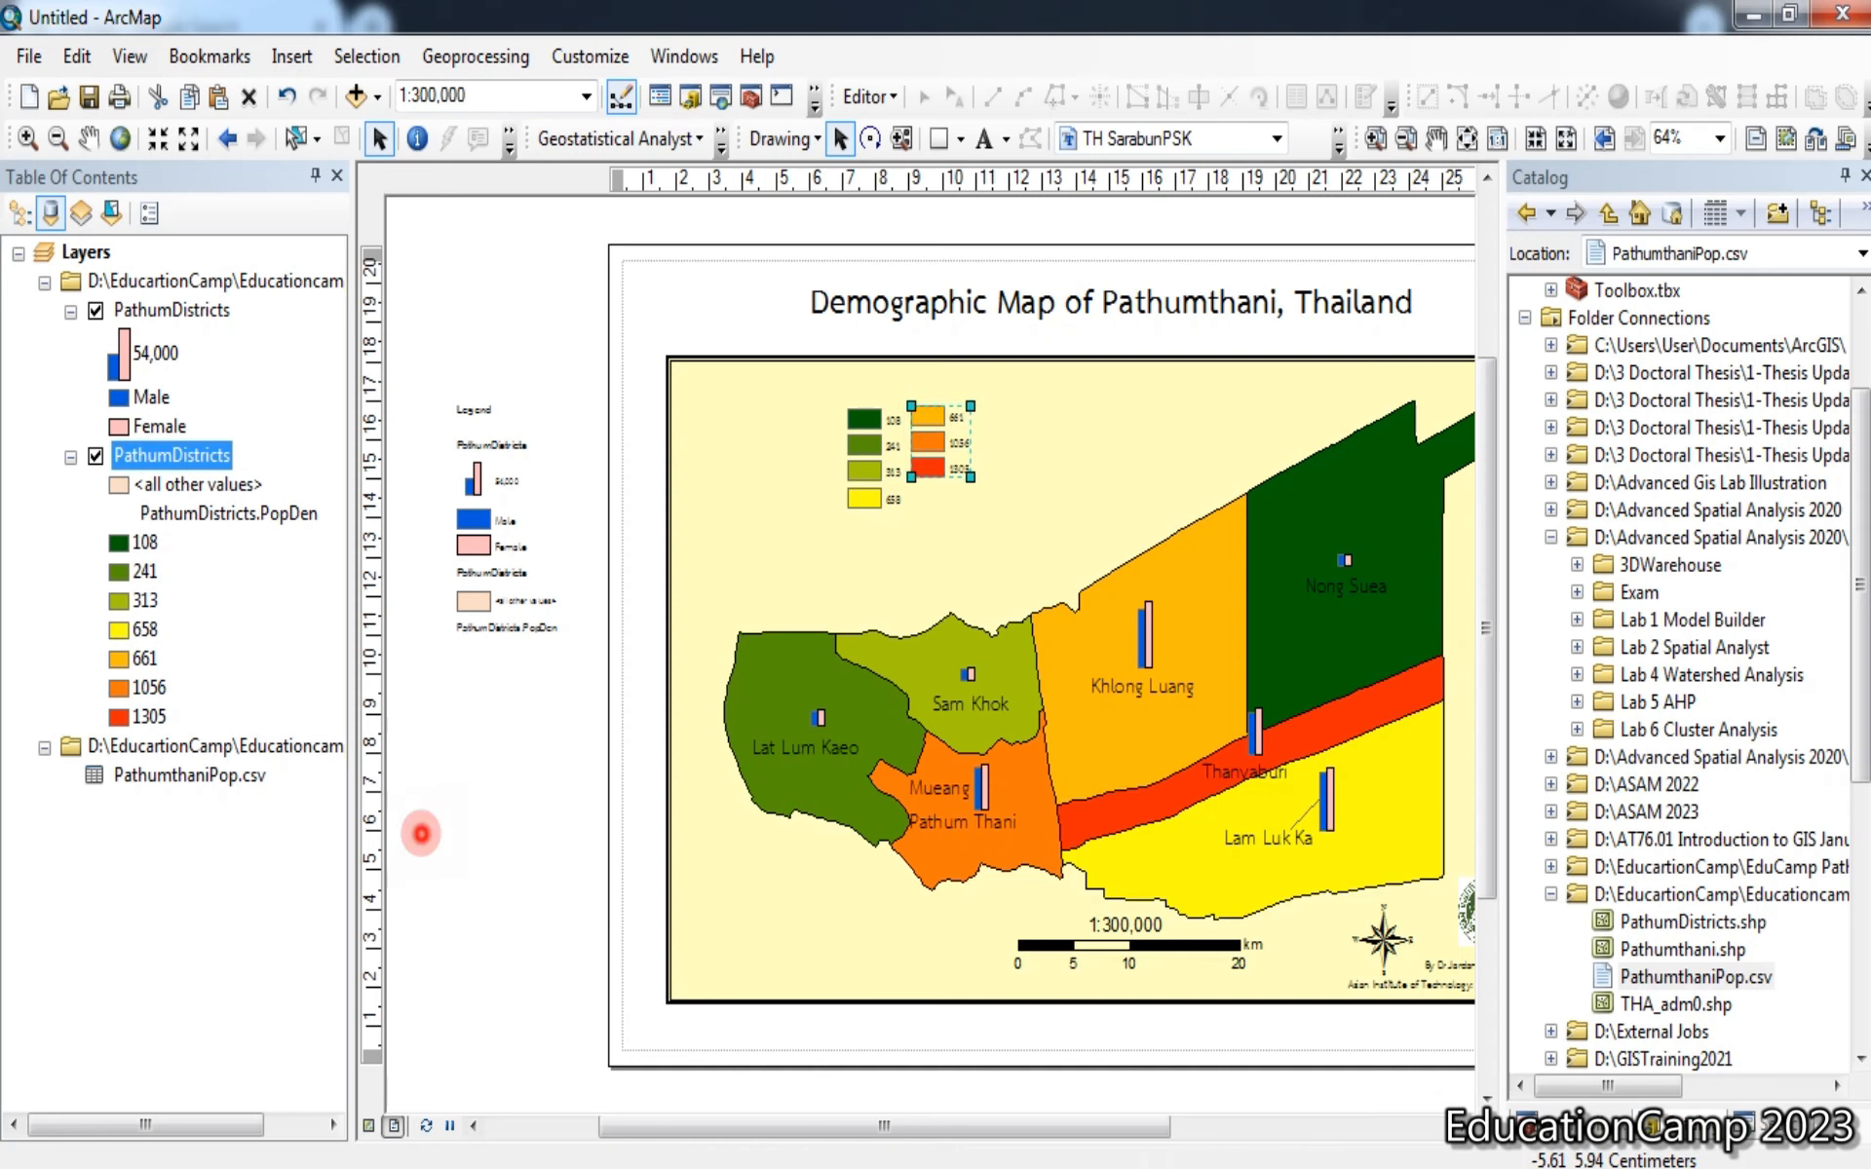
left_click(419, 833)
left_click(929, 415)
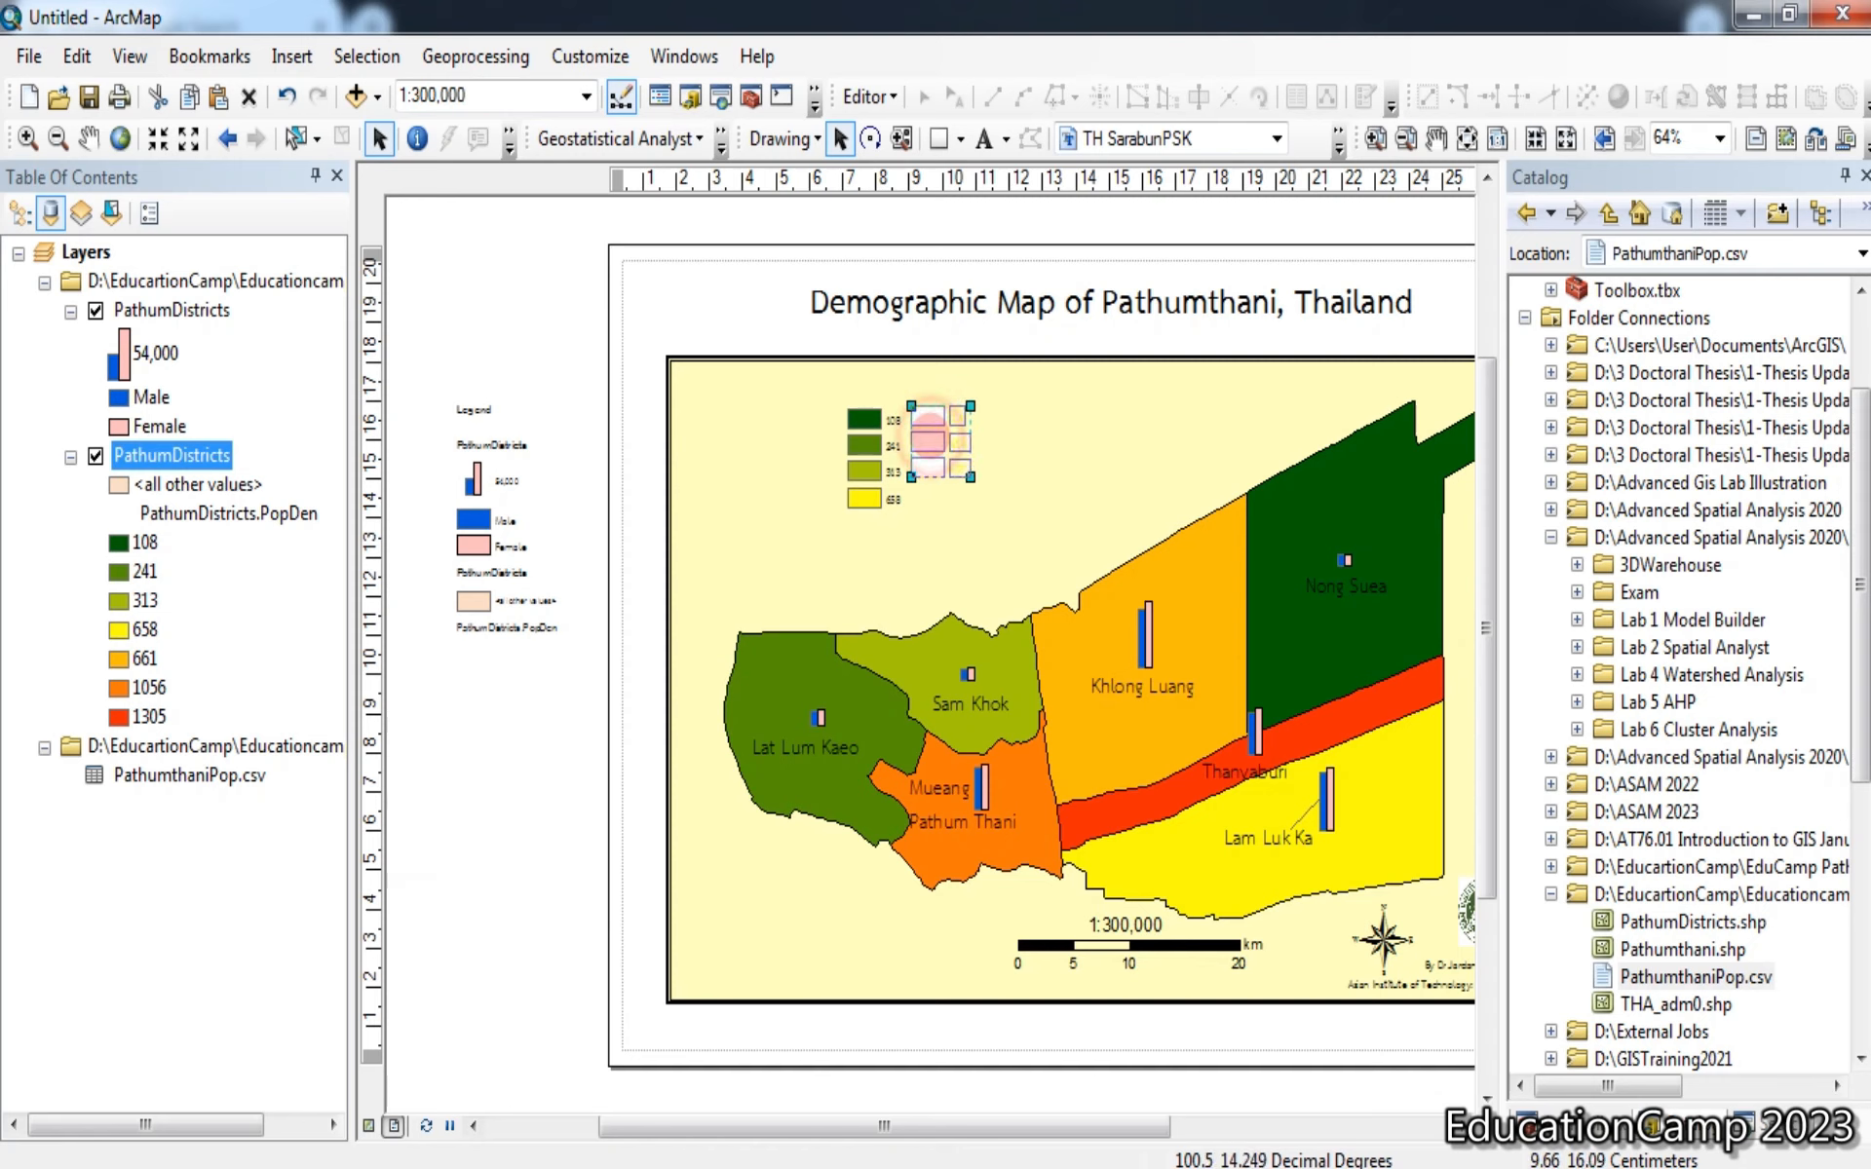
Align the grouped 661, 1056 and 1305 legend entries with the rows of the first legend column
left_click_drag(929, 440, 929, 442)
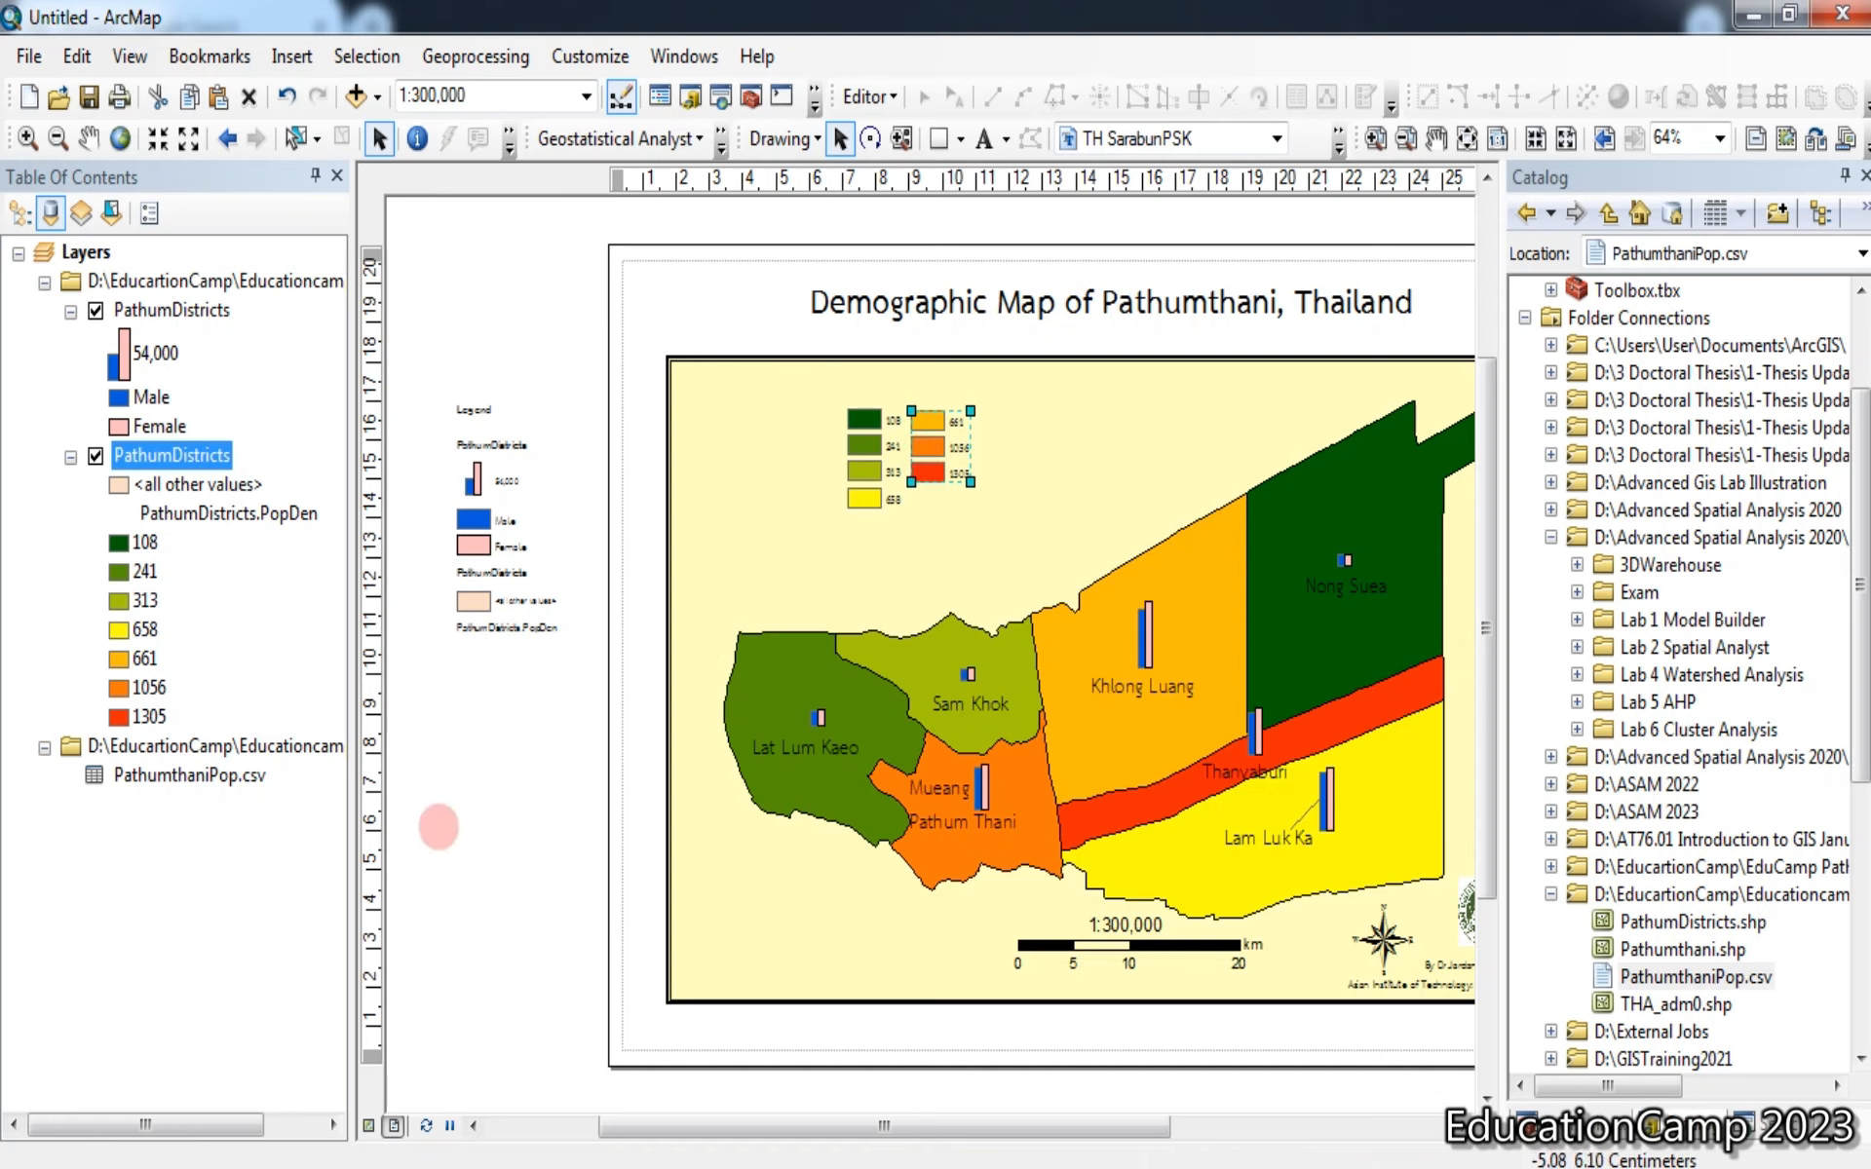
left_click(439, 828)
Change the PathumDistricts.PopDen label to "Population Density [ppl/sq.km]" and place it above the two columns of density entries in the map frame
left_click(492, 628)
left_click_drag(492, 628, 492, 671)
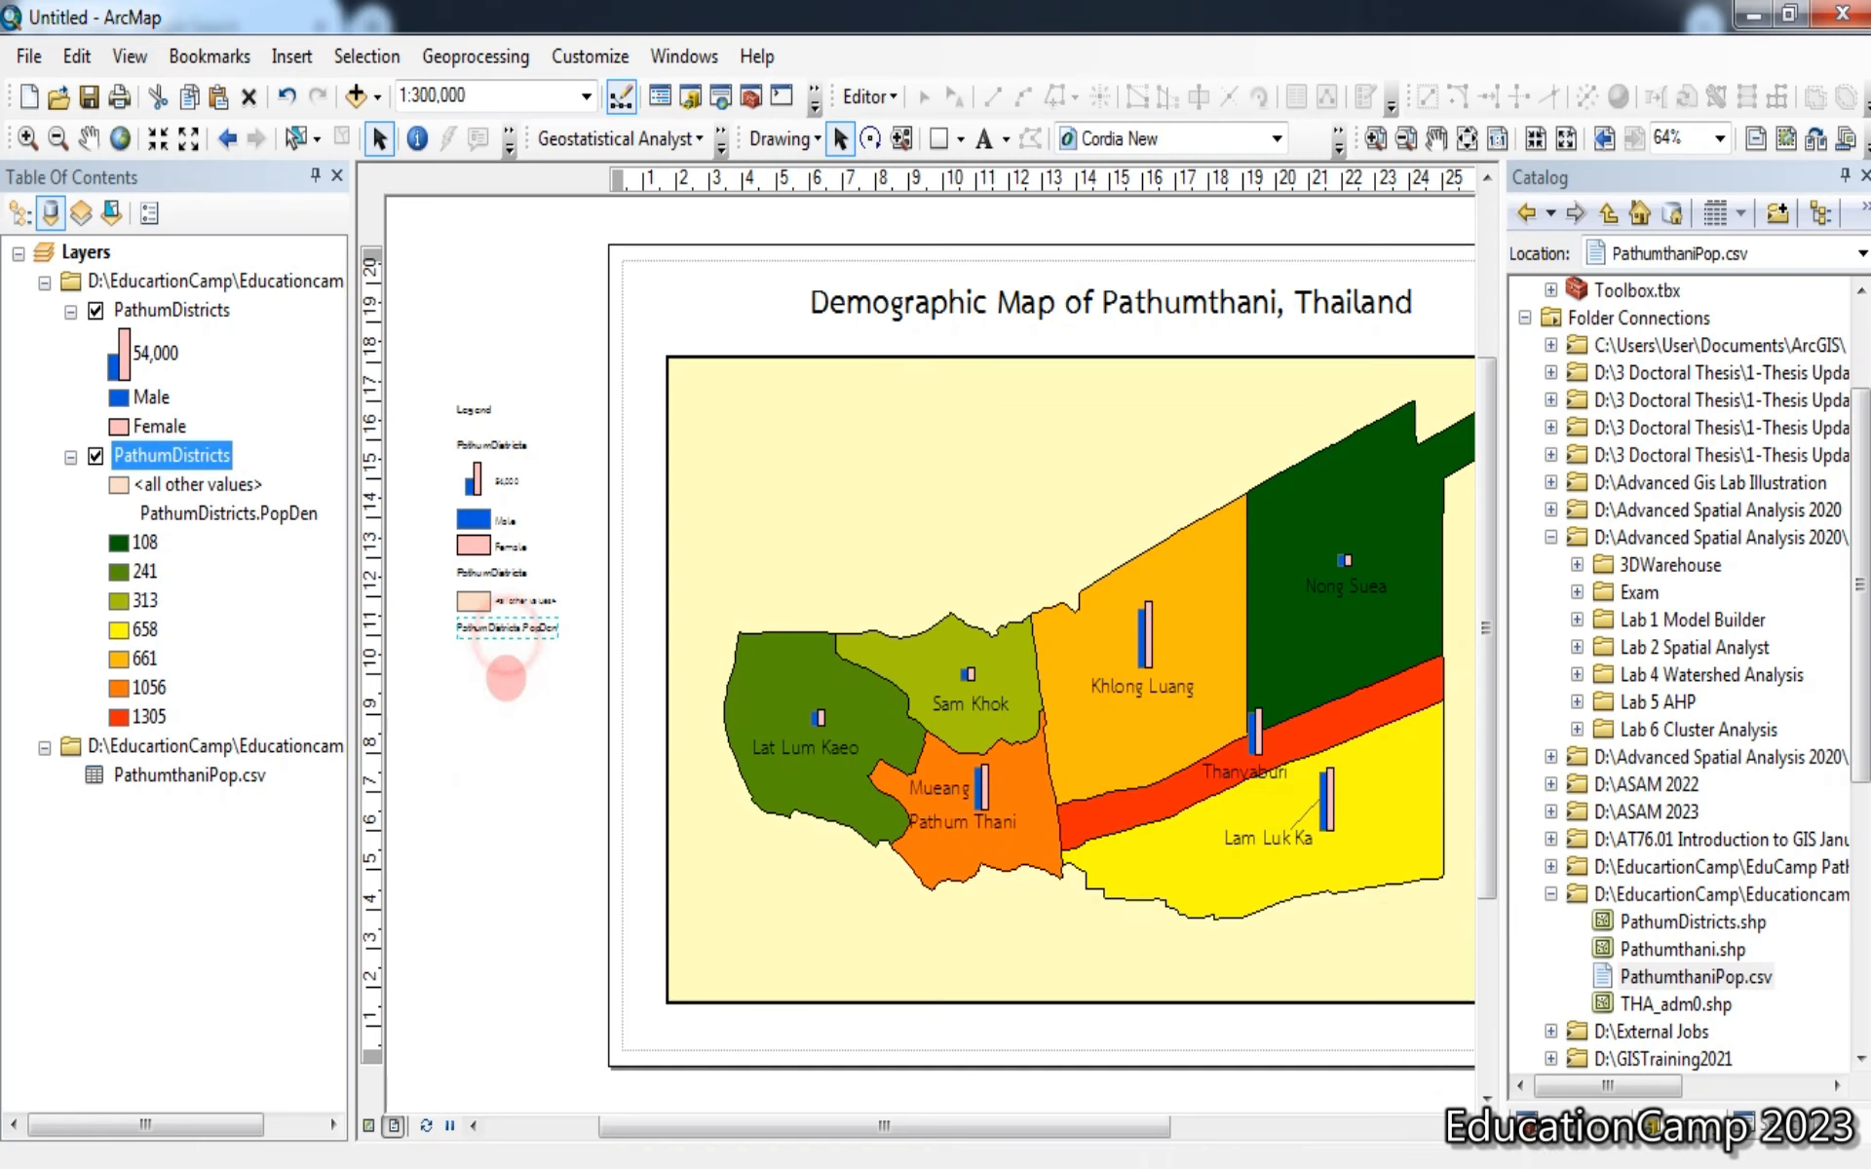
double_click(497, 672)
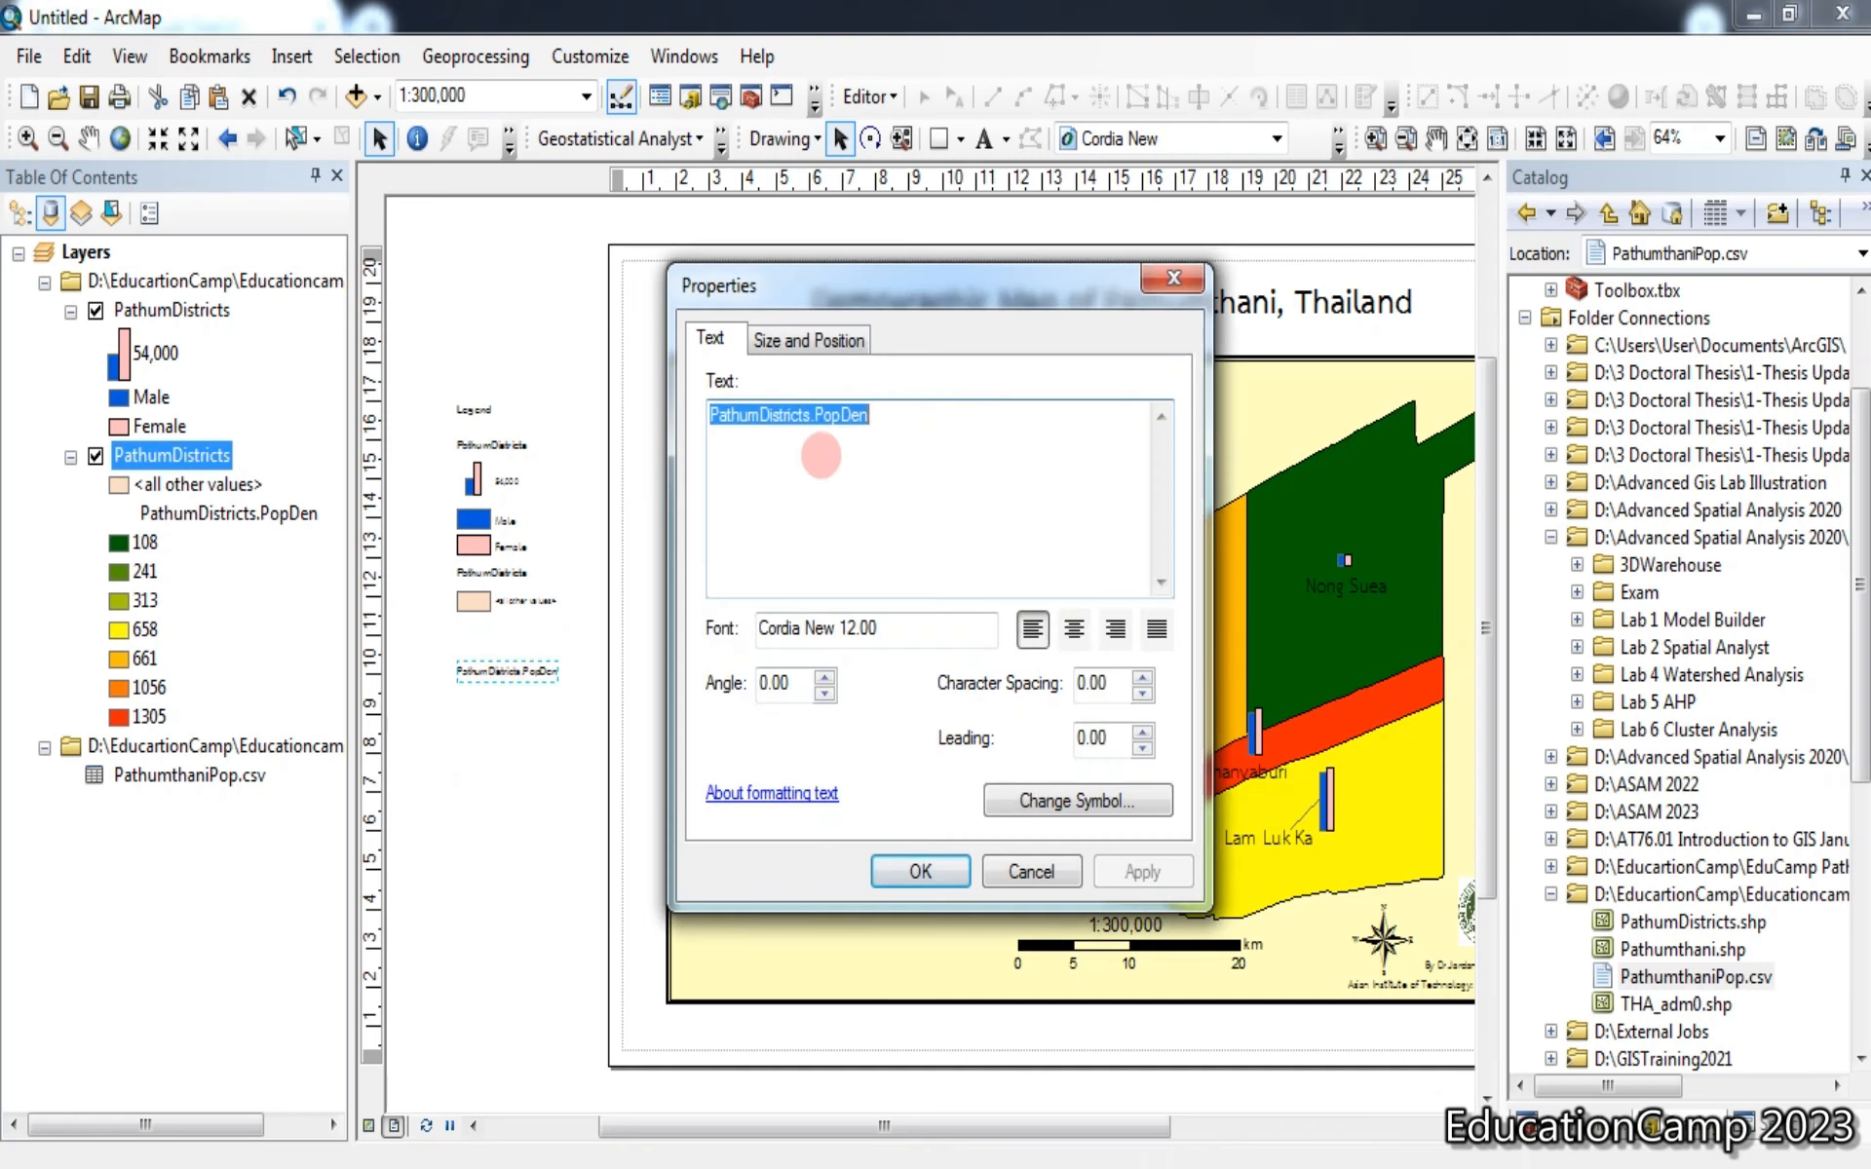
type("Population Density [ppl/")
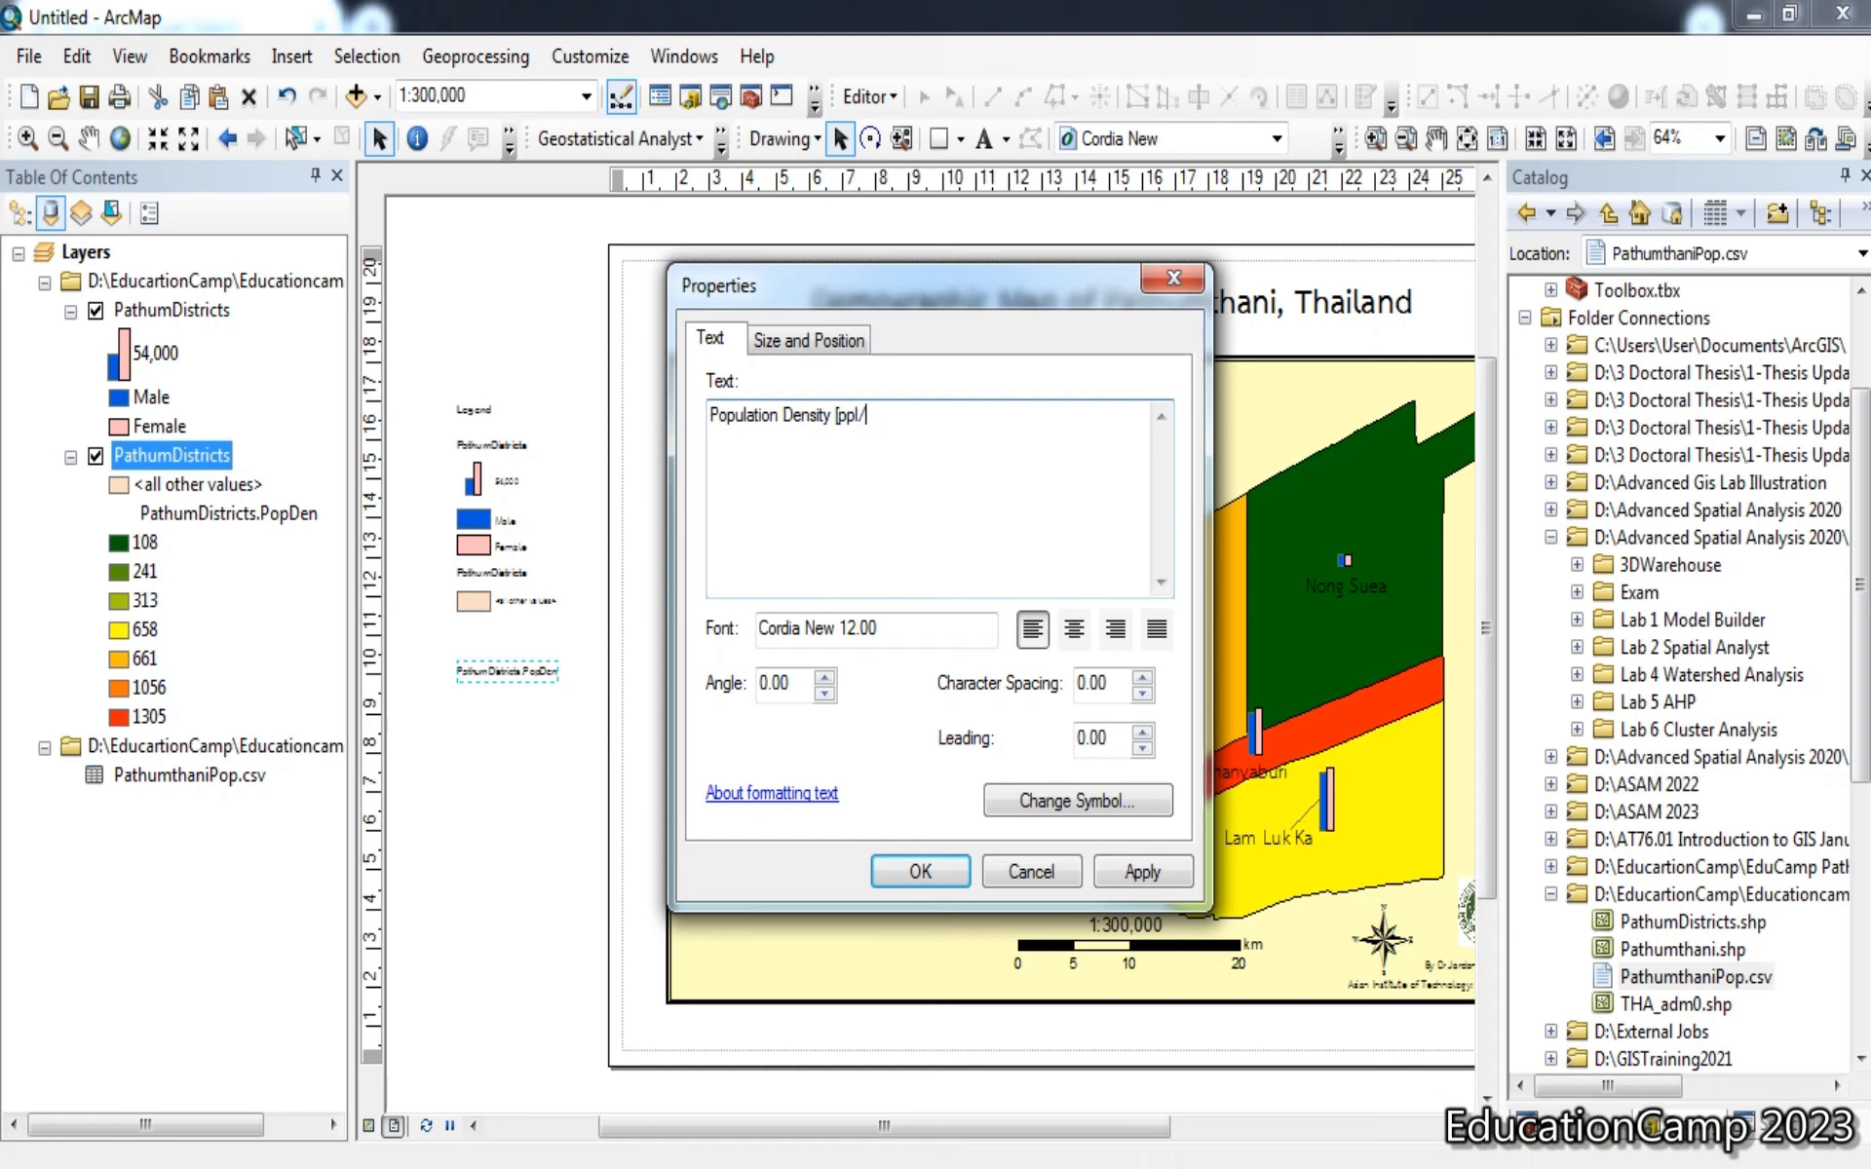
type("km]")
left_click(920, 870)
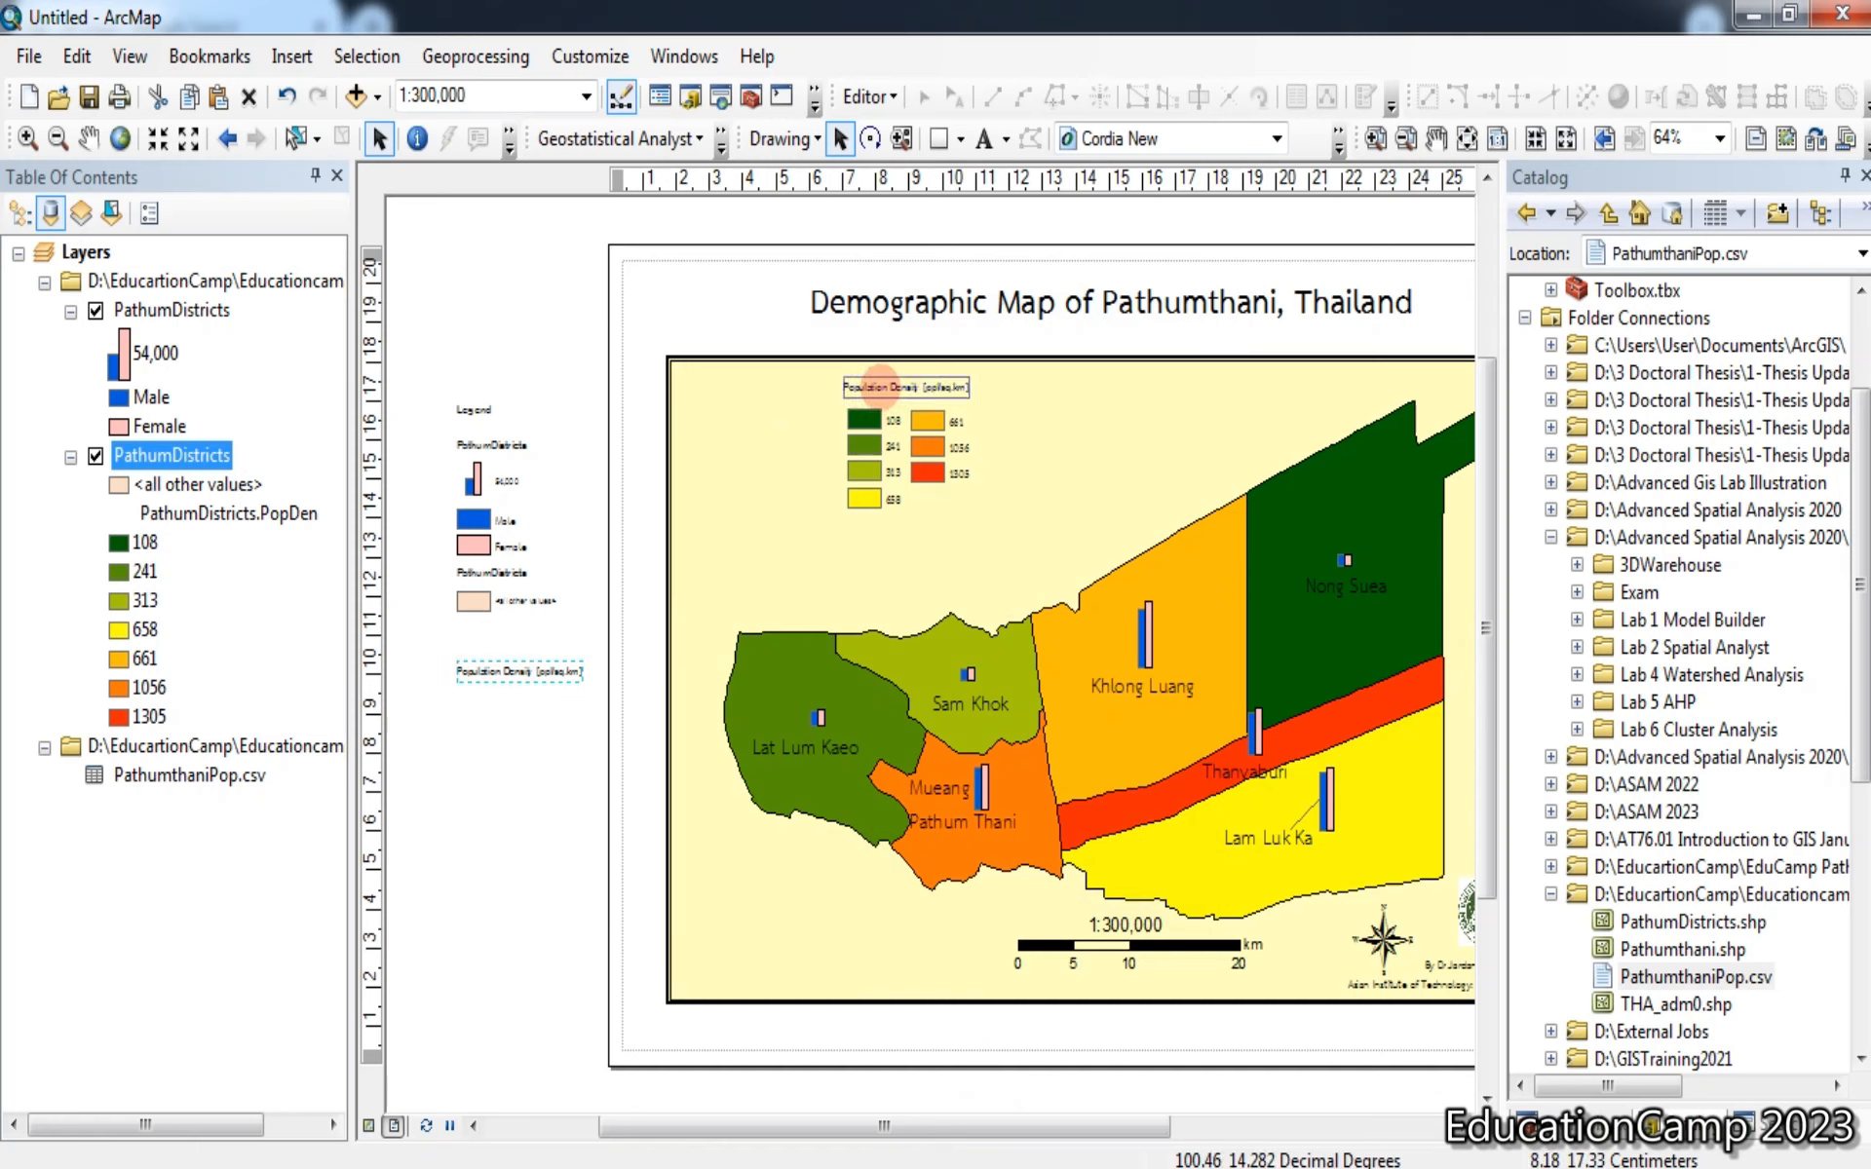
left_click(882, 386)
Set the population density heading's font to TH SarabunPSK at size 16
double_click(882, 386)
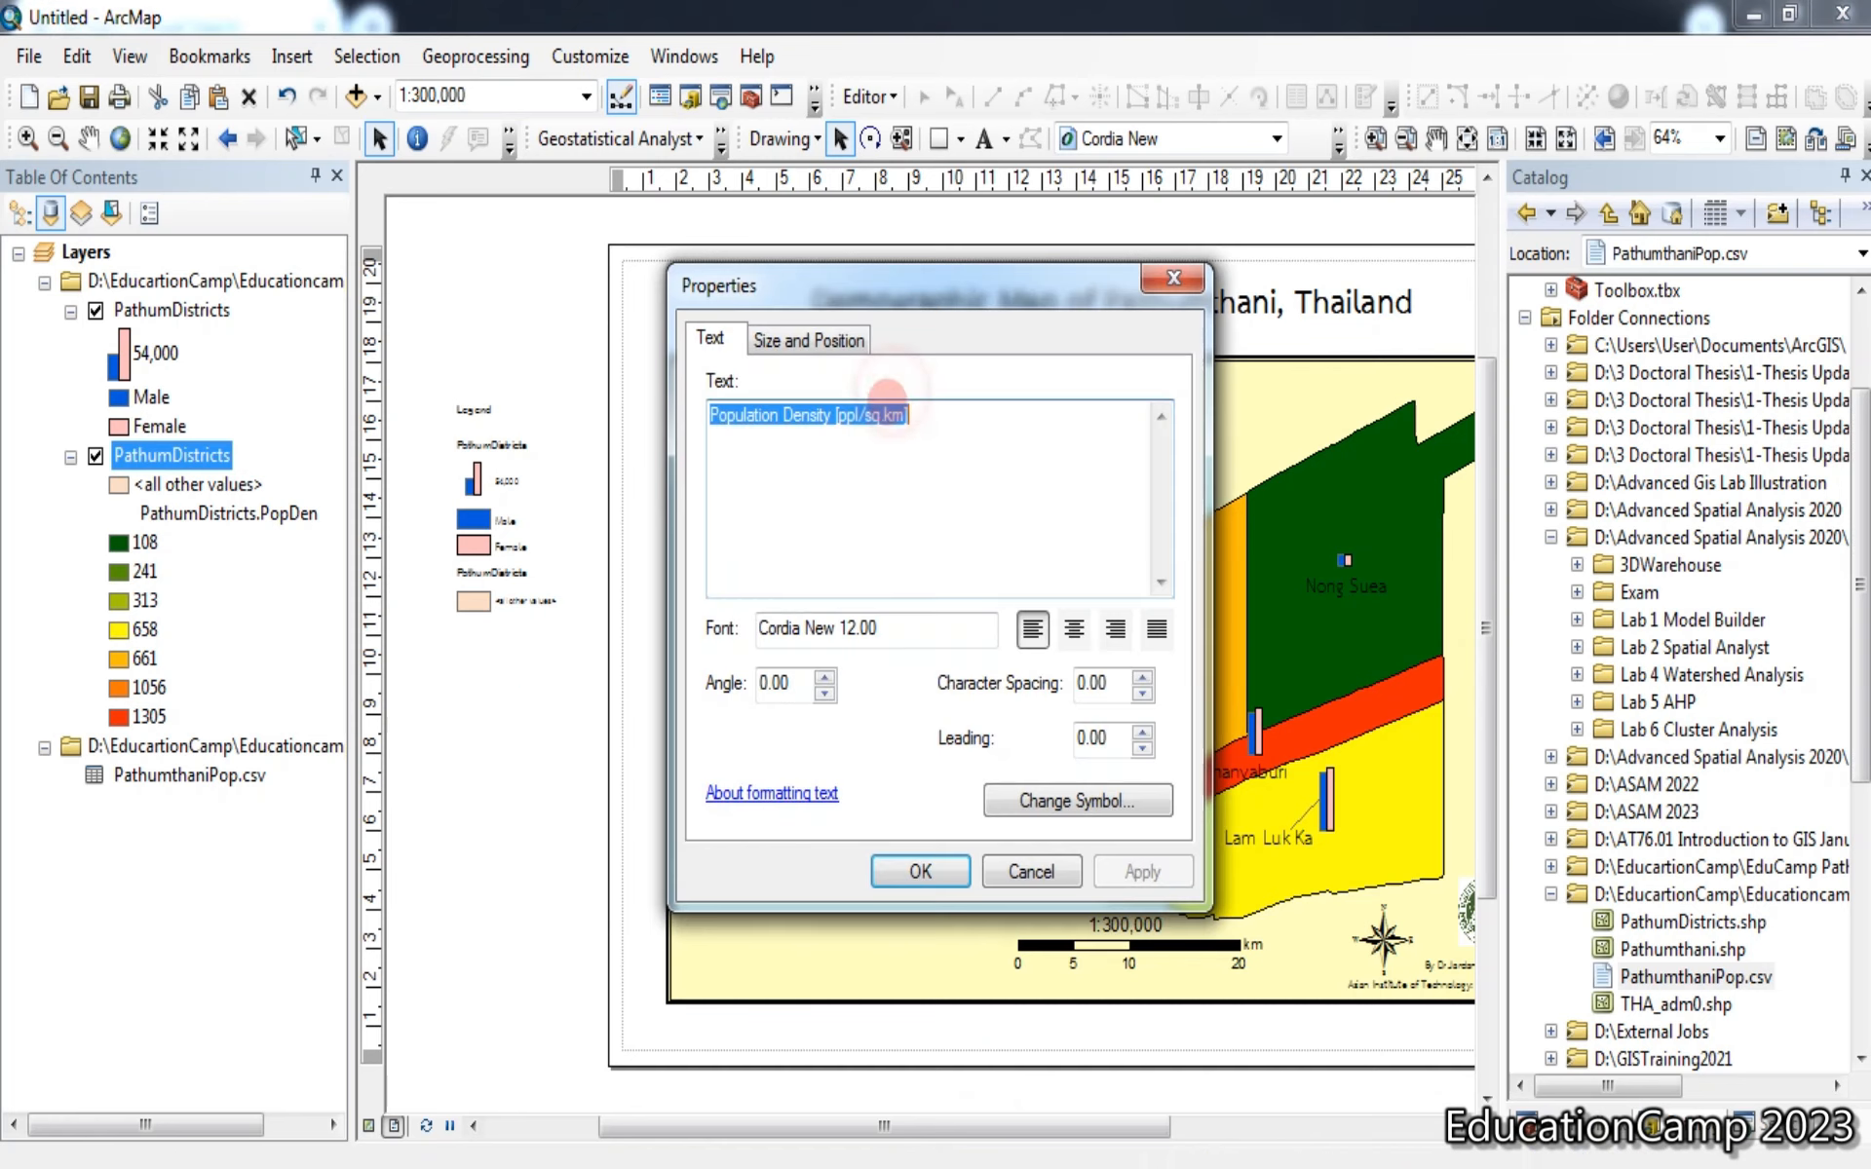
left_click(1067, 804)
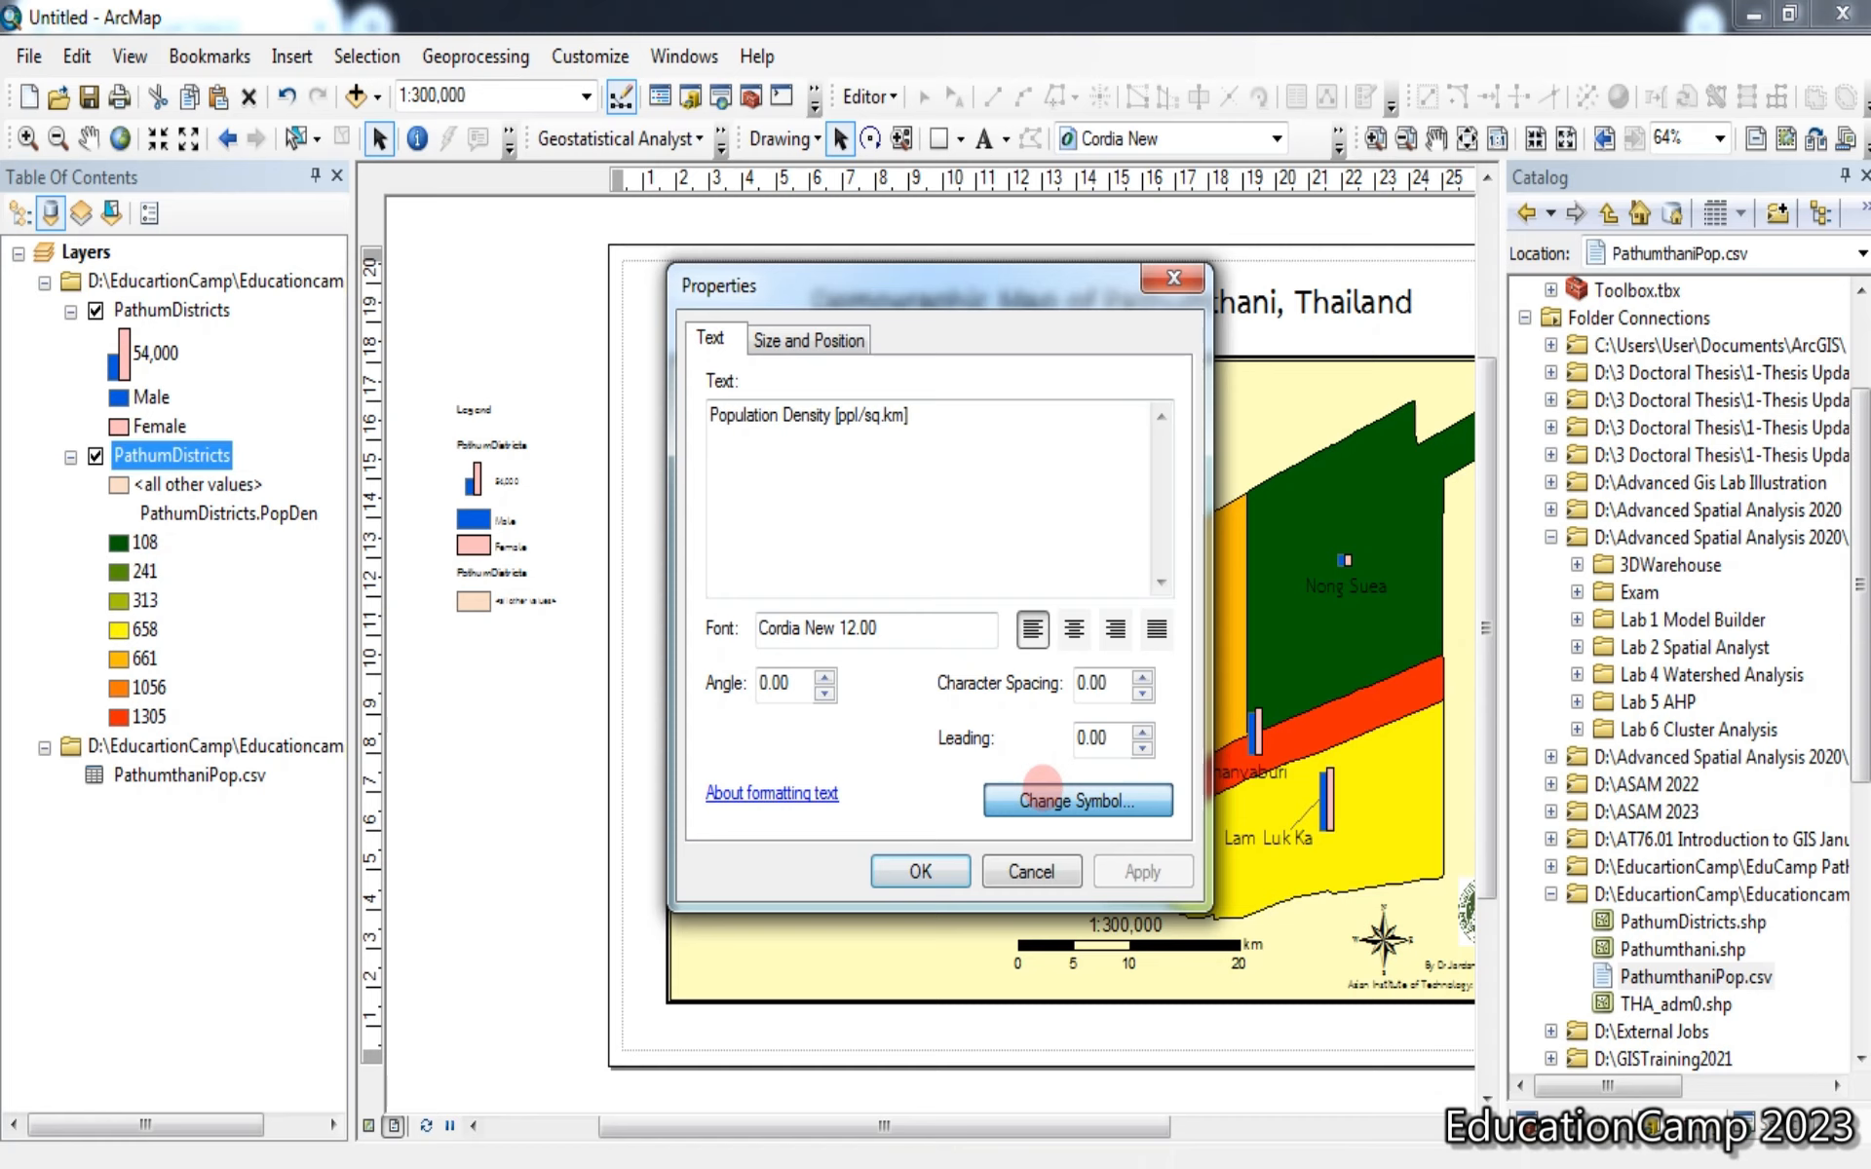
left_click(1042, 788)
left_click(1632, 626)
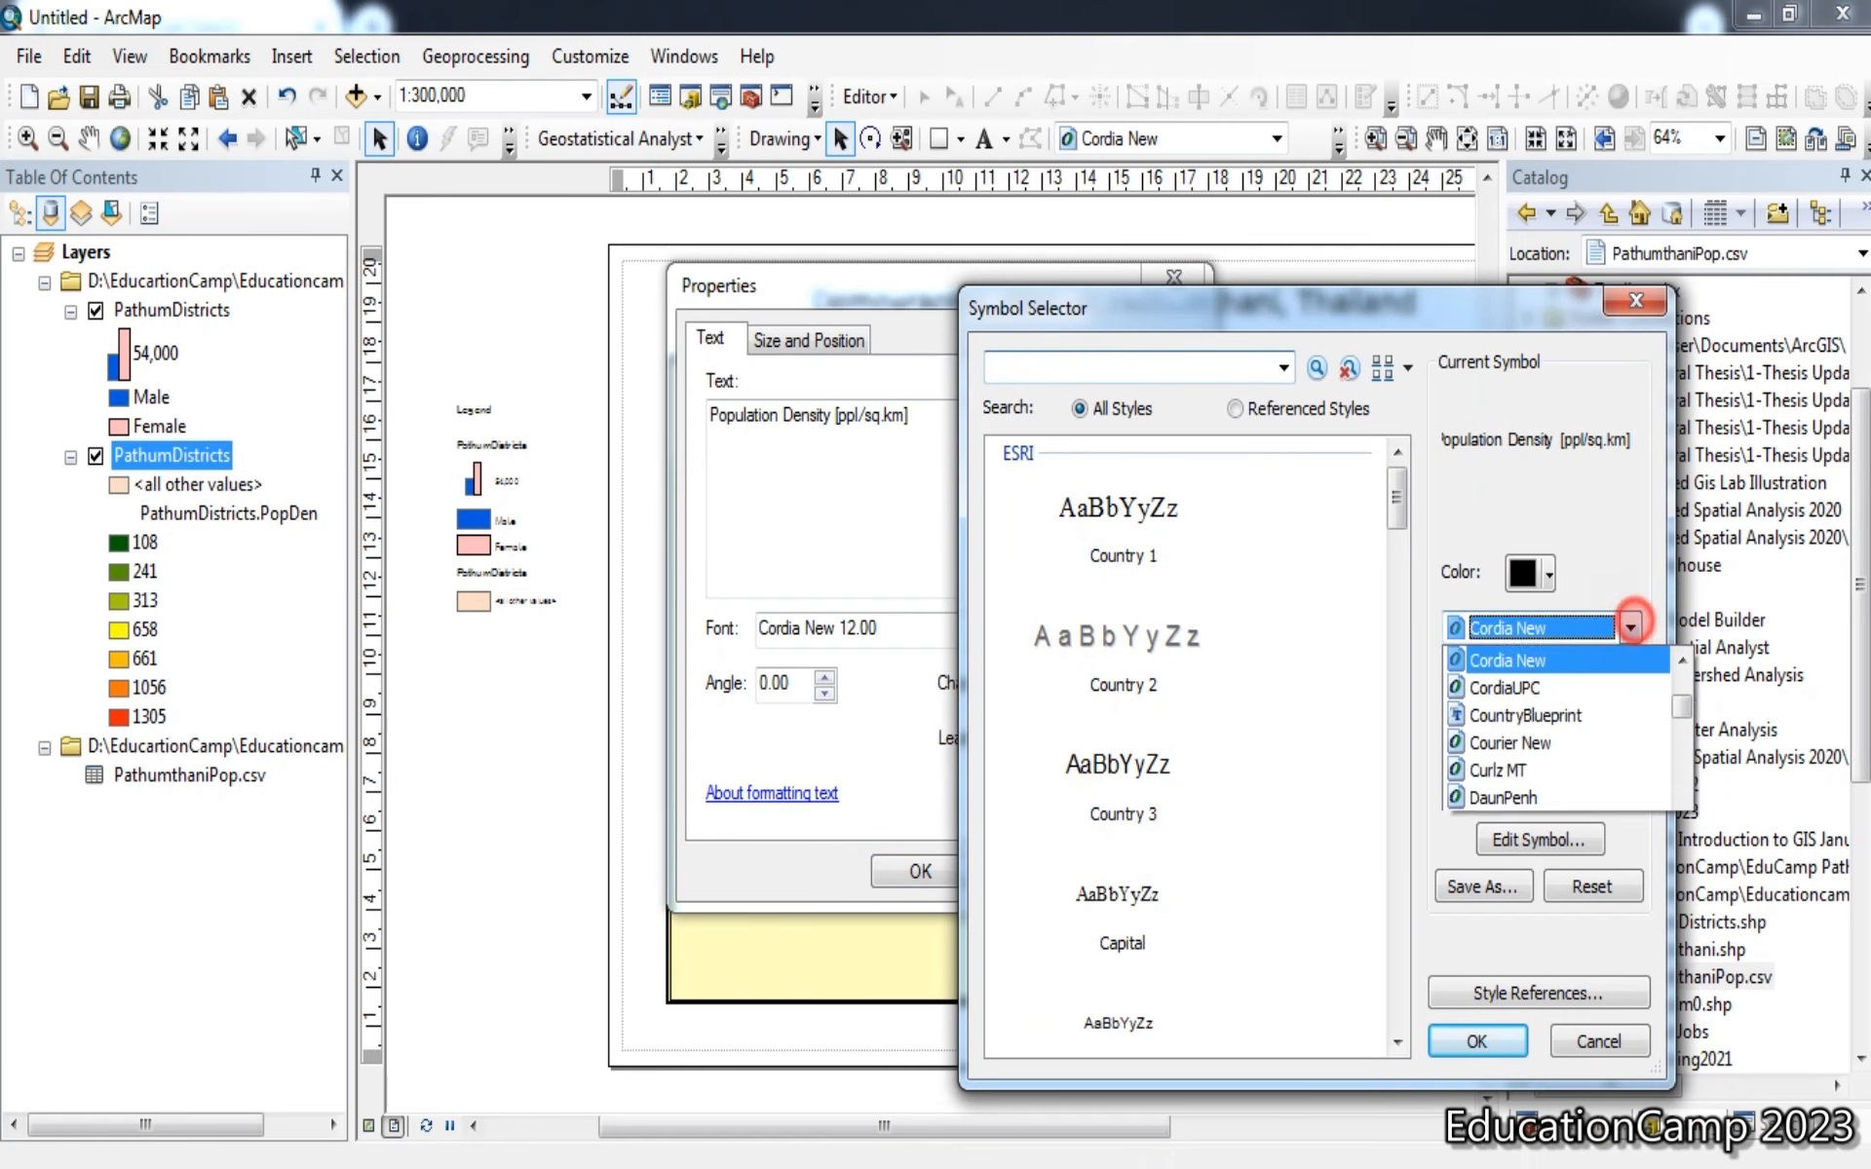
type("th")
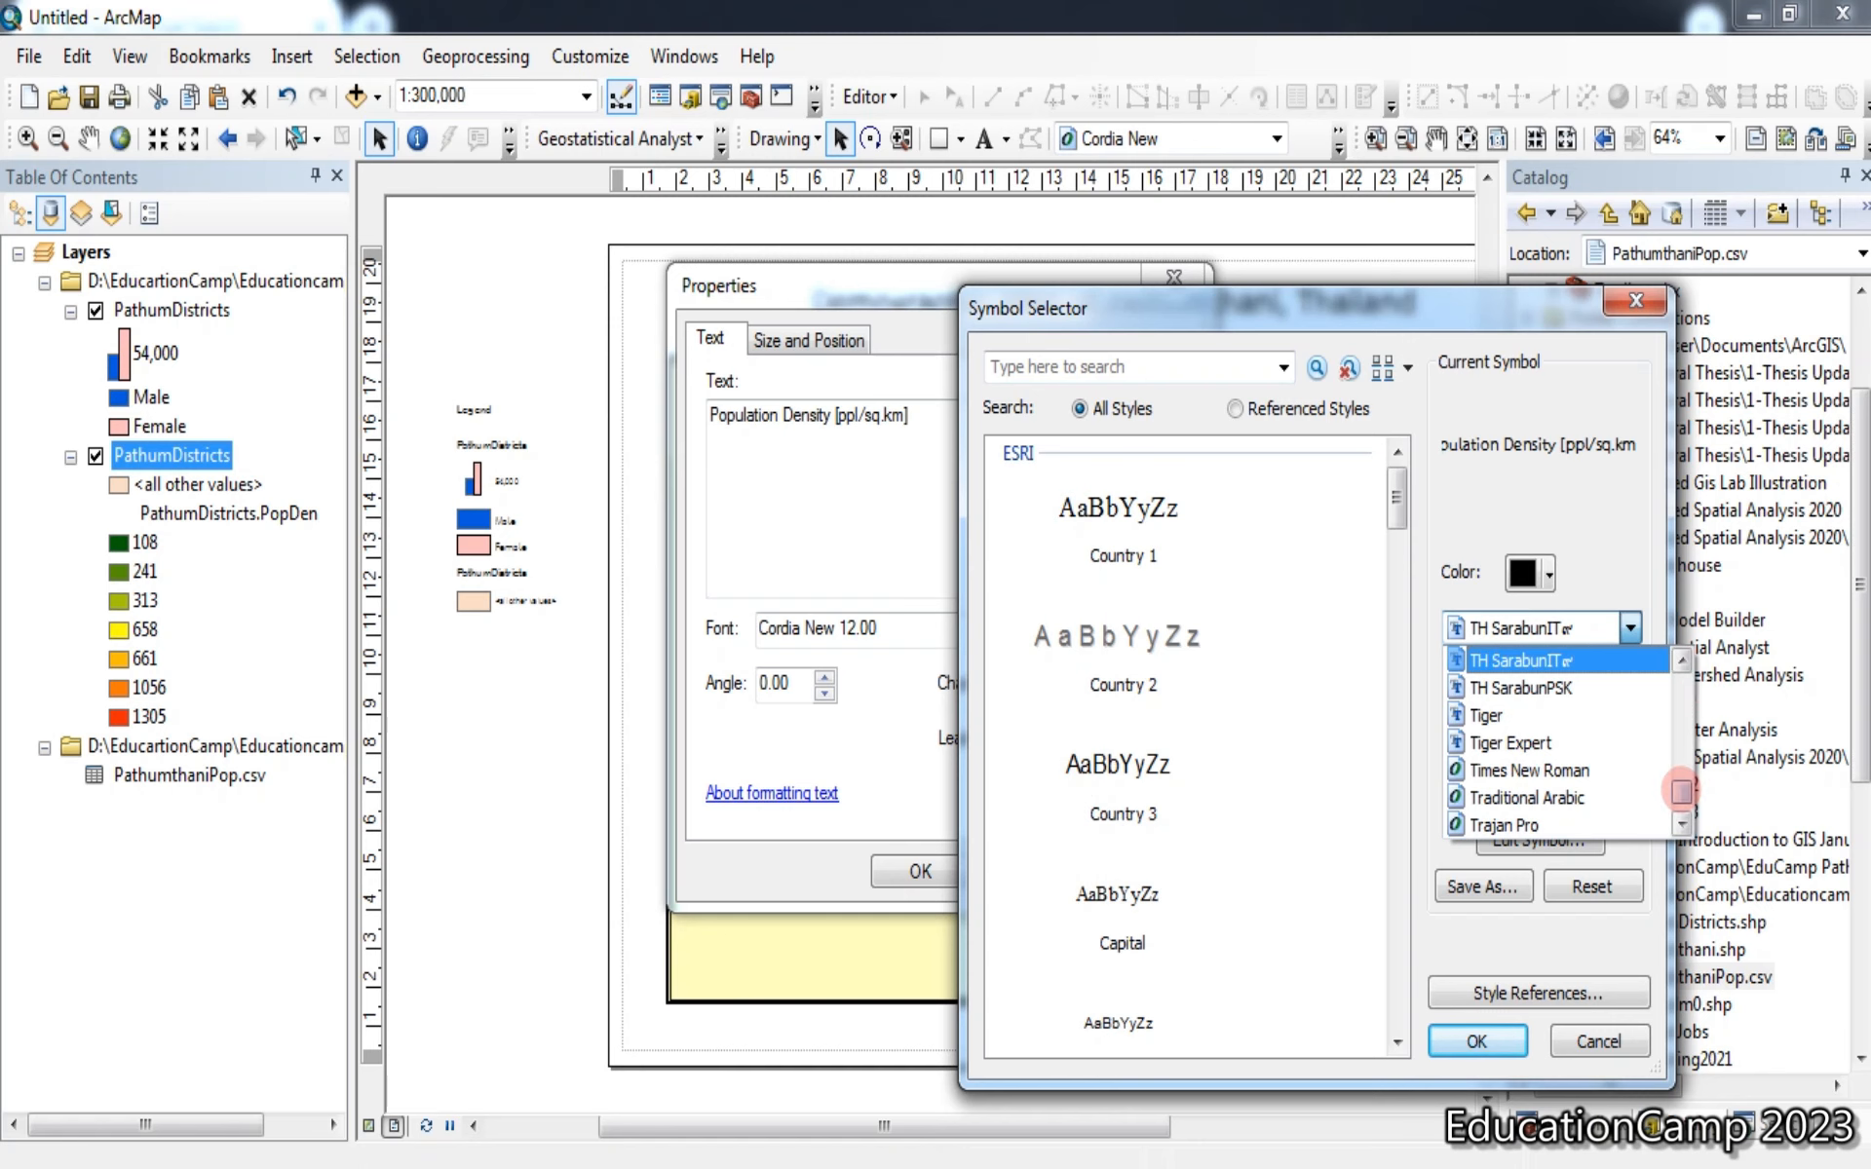
left_click(1520, 688)
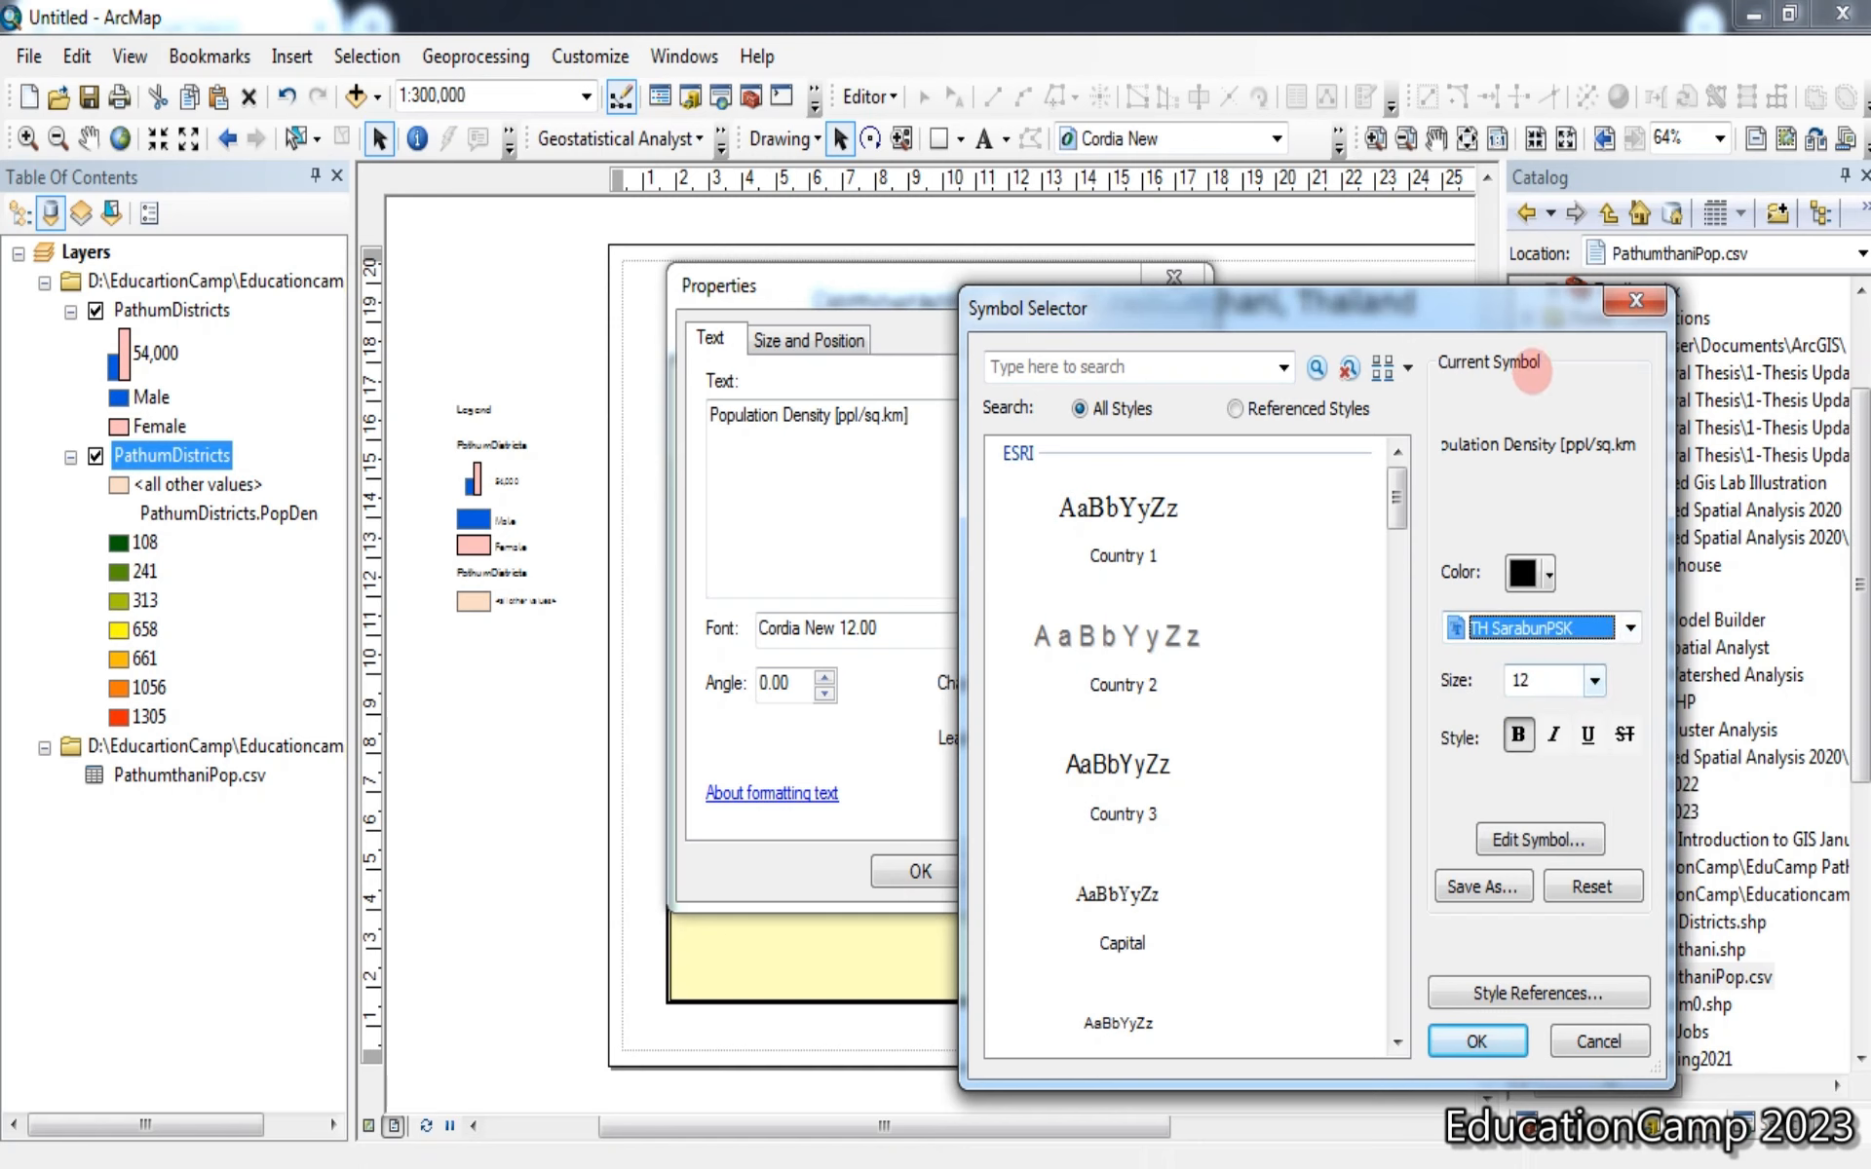
left_click_drag(1540, 323, 666, 333)
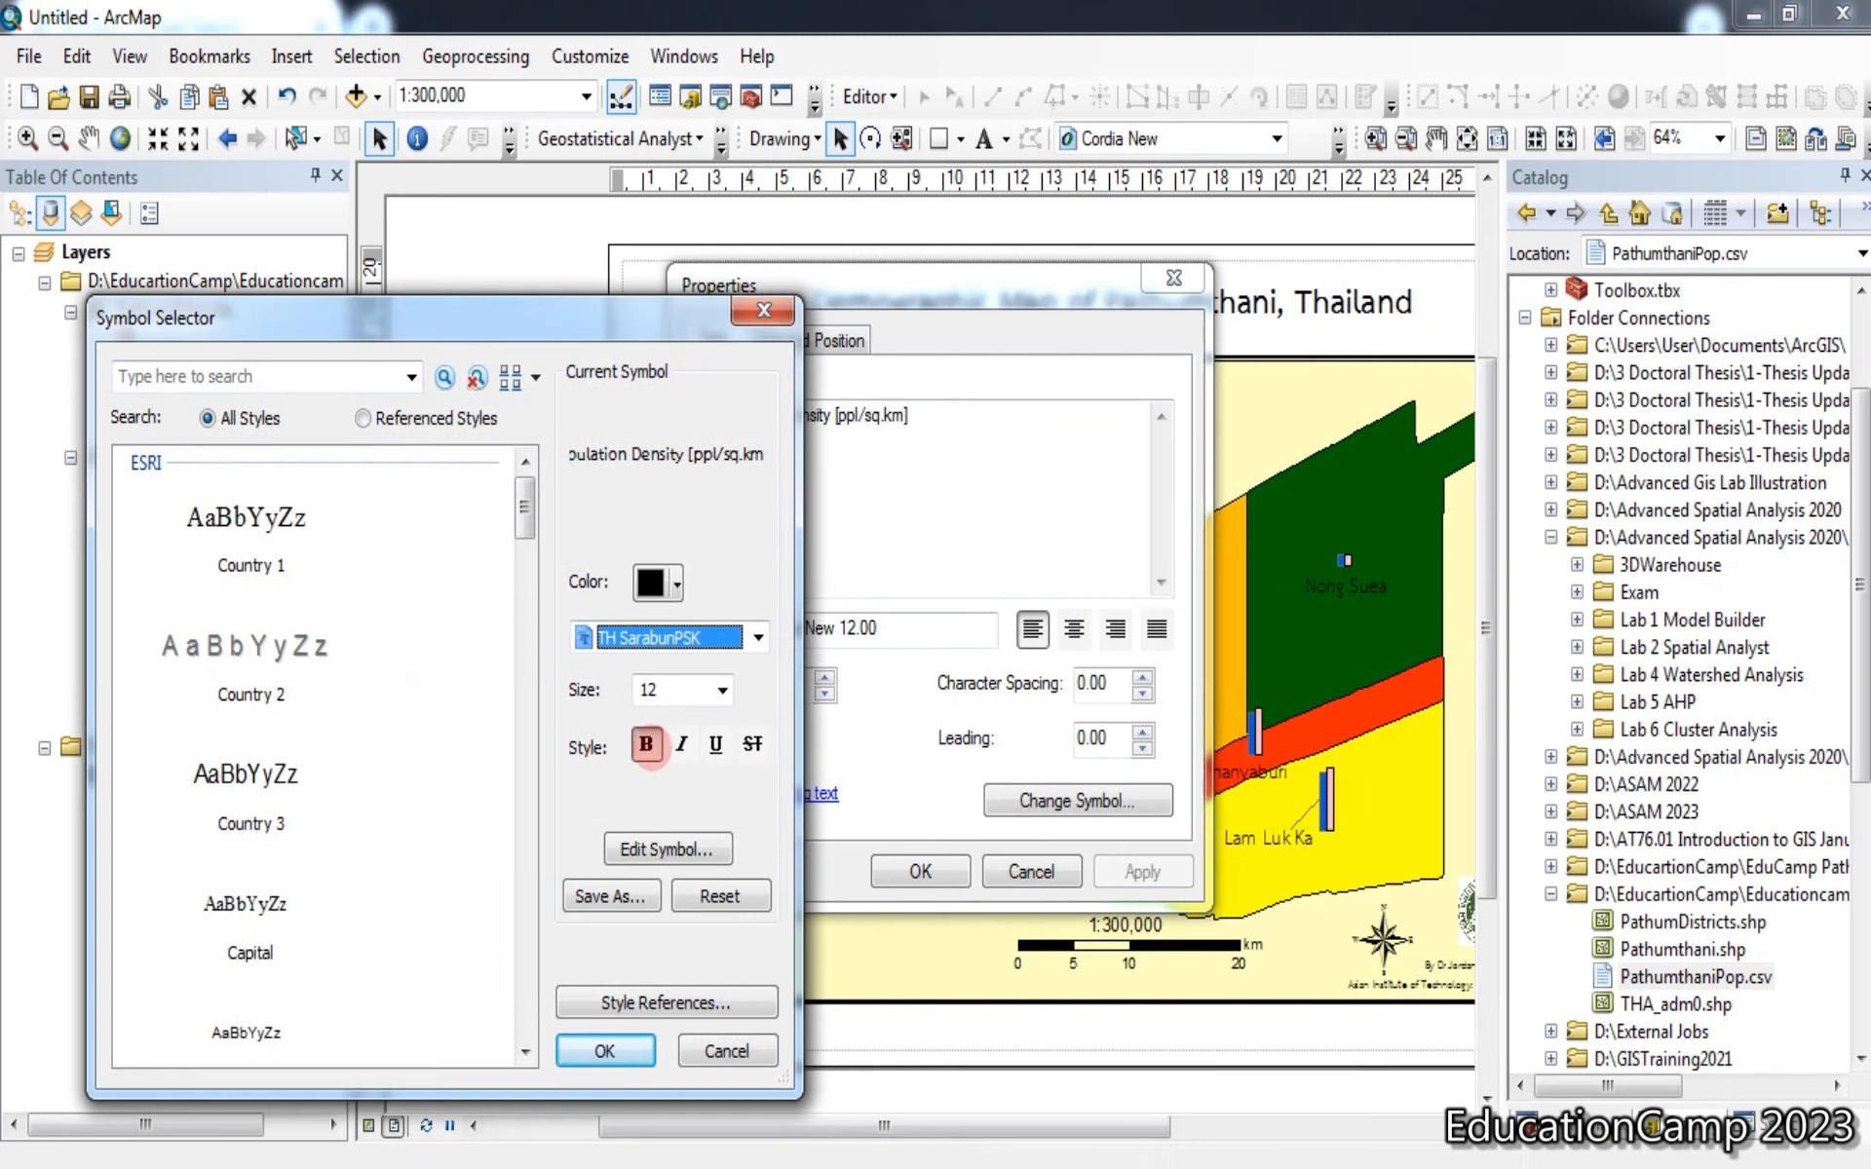
left_click(726, 688)
left_click(653, 779)
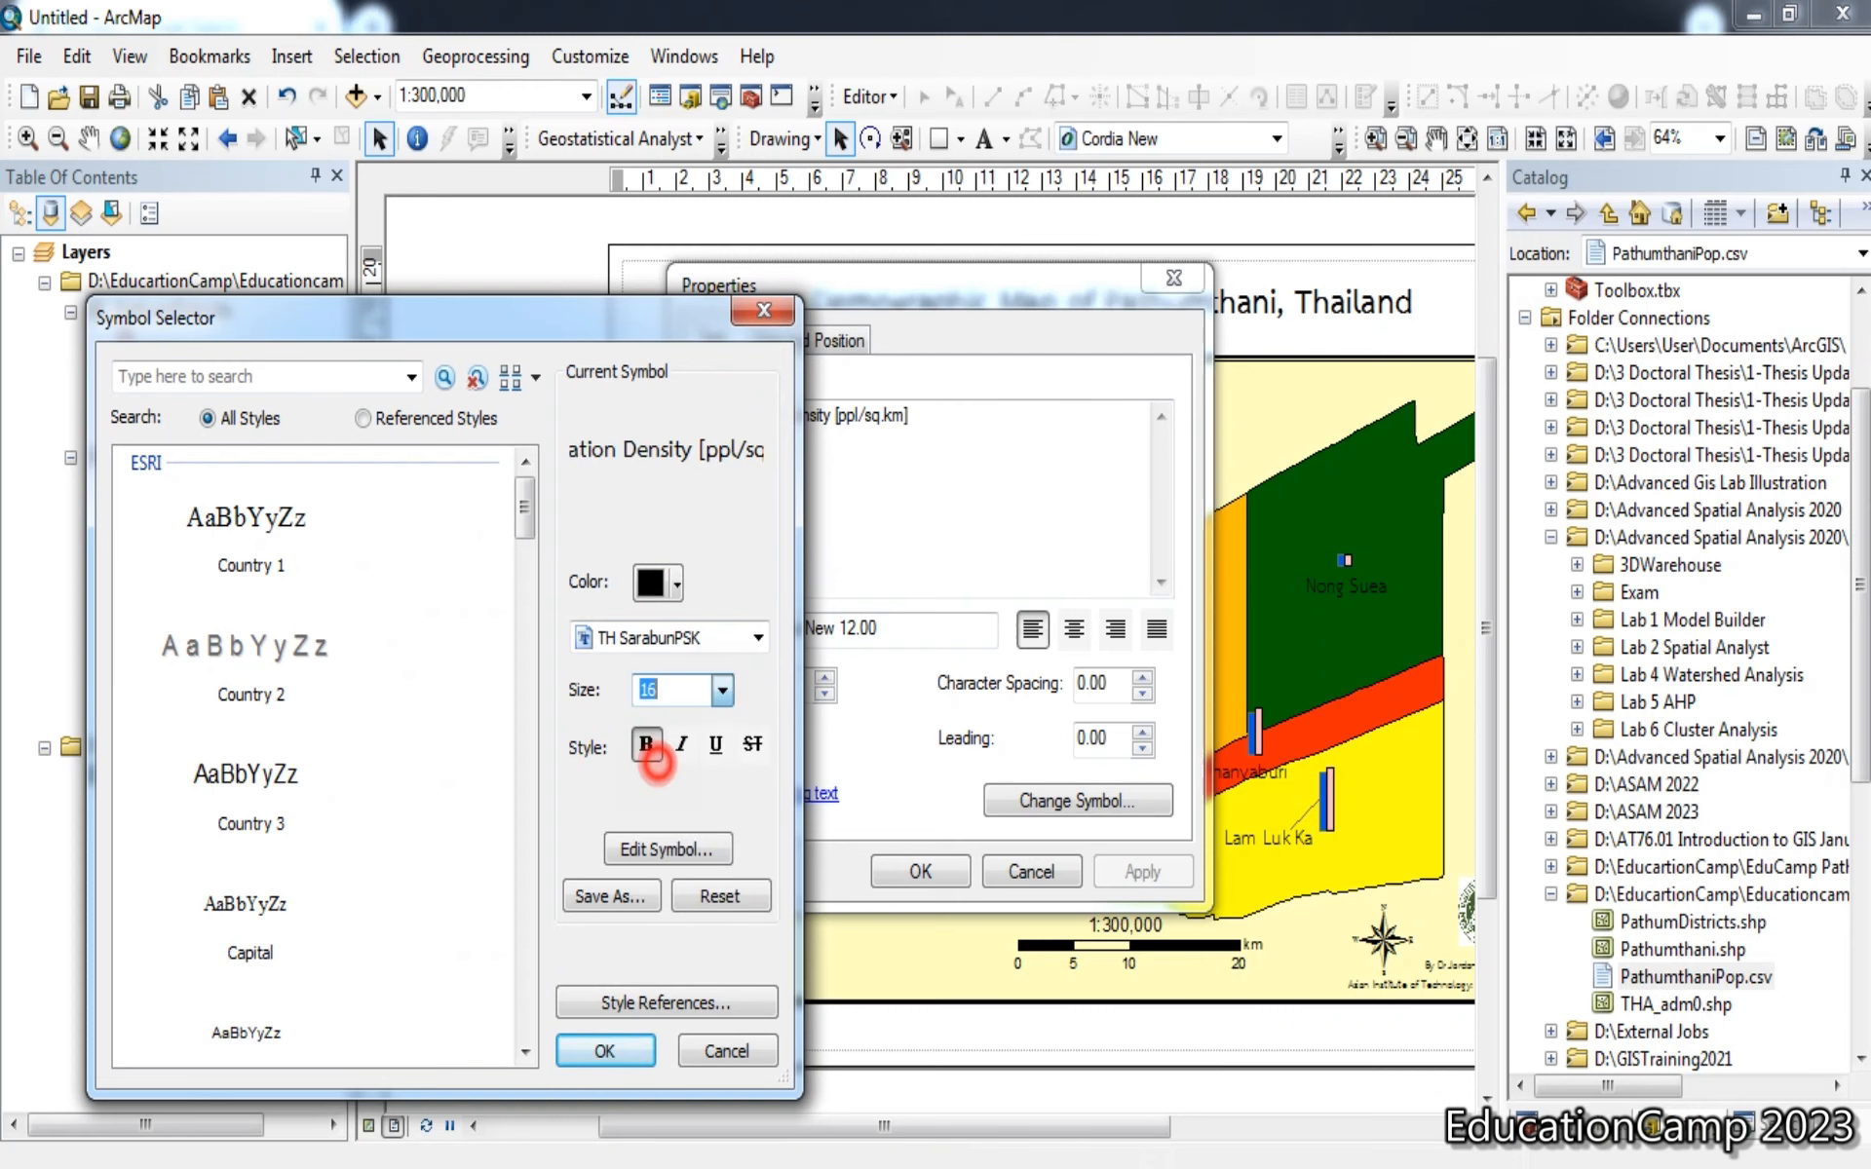
left_click(604, 1050)
left_click(1140, 869)
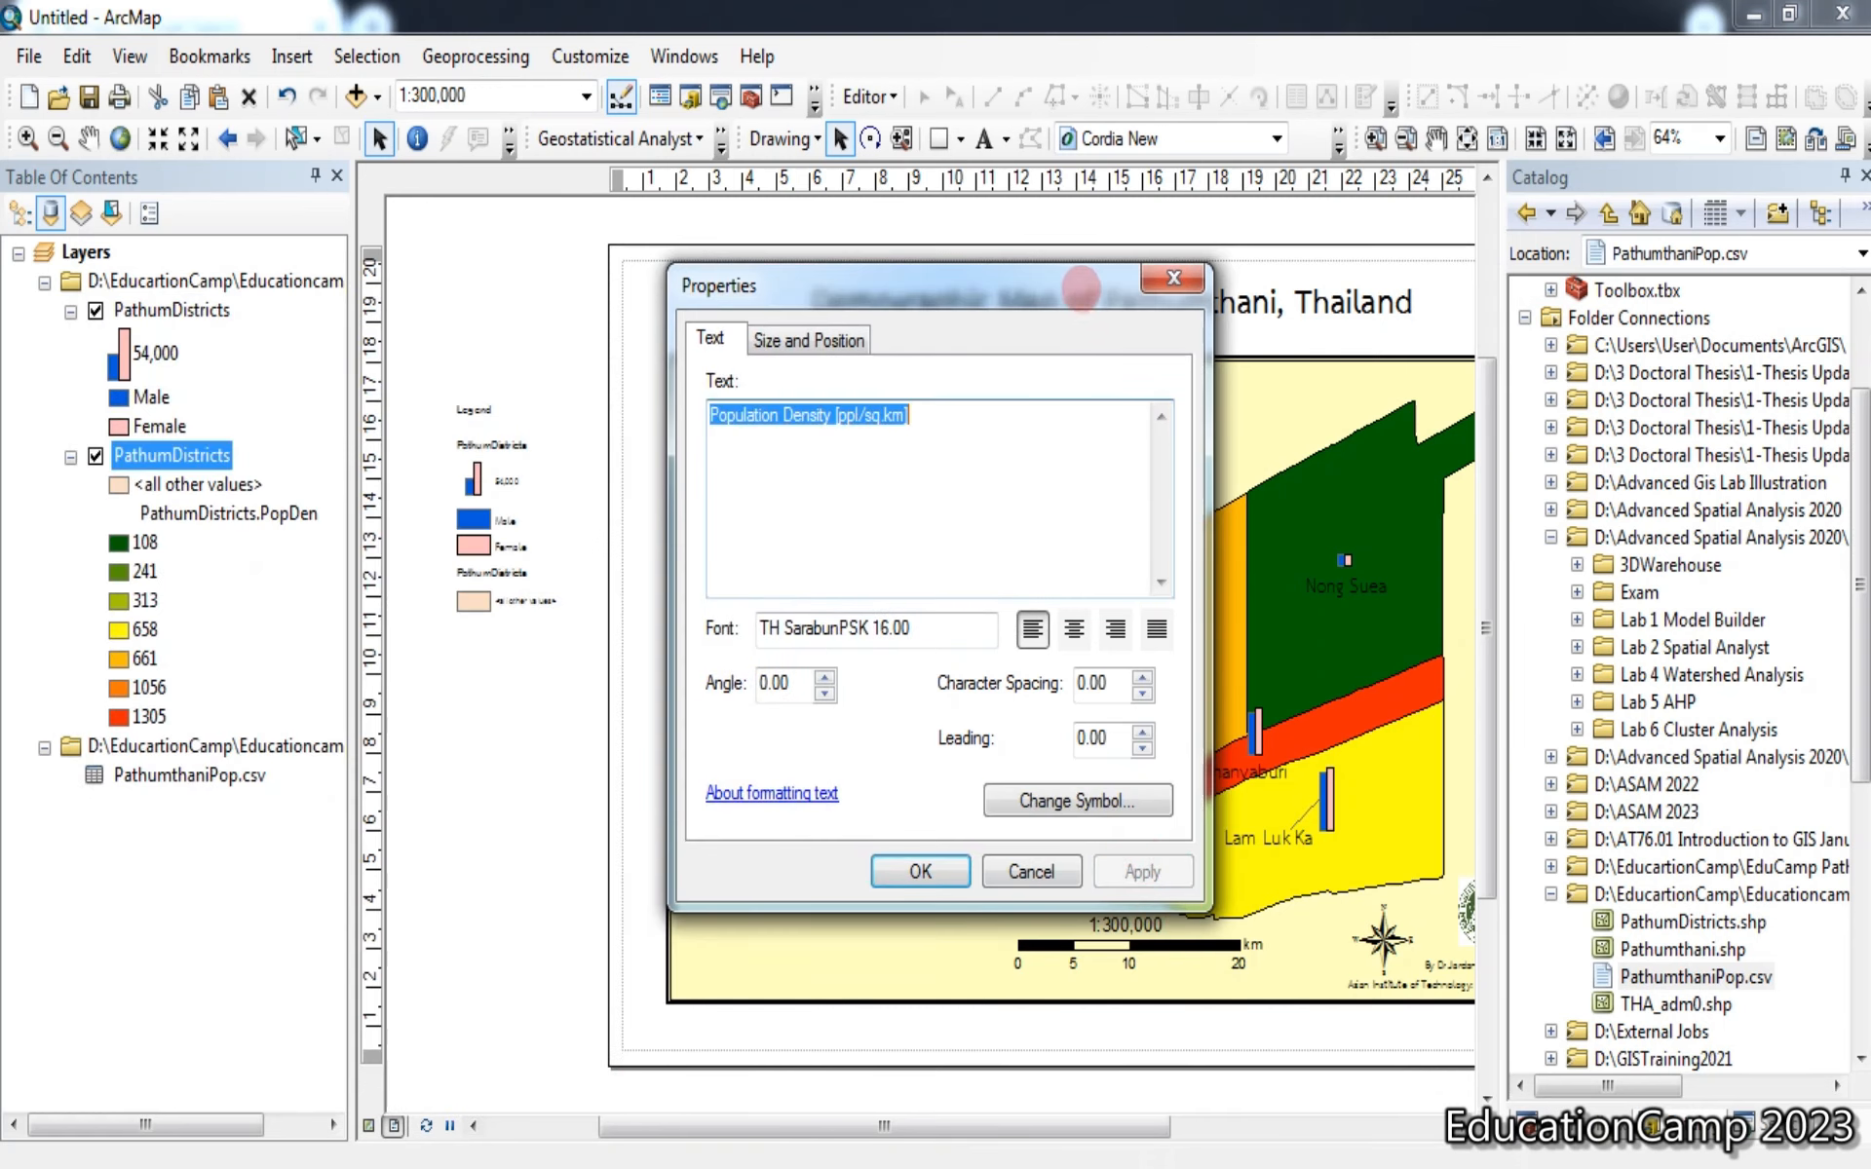
left_click_drag(1078, 278, 635, 305)
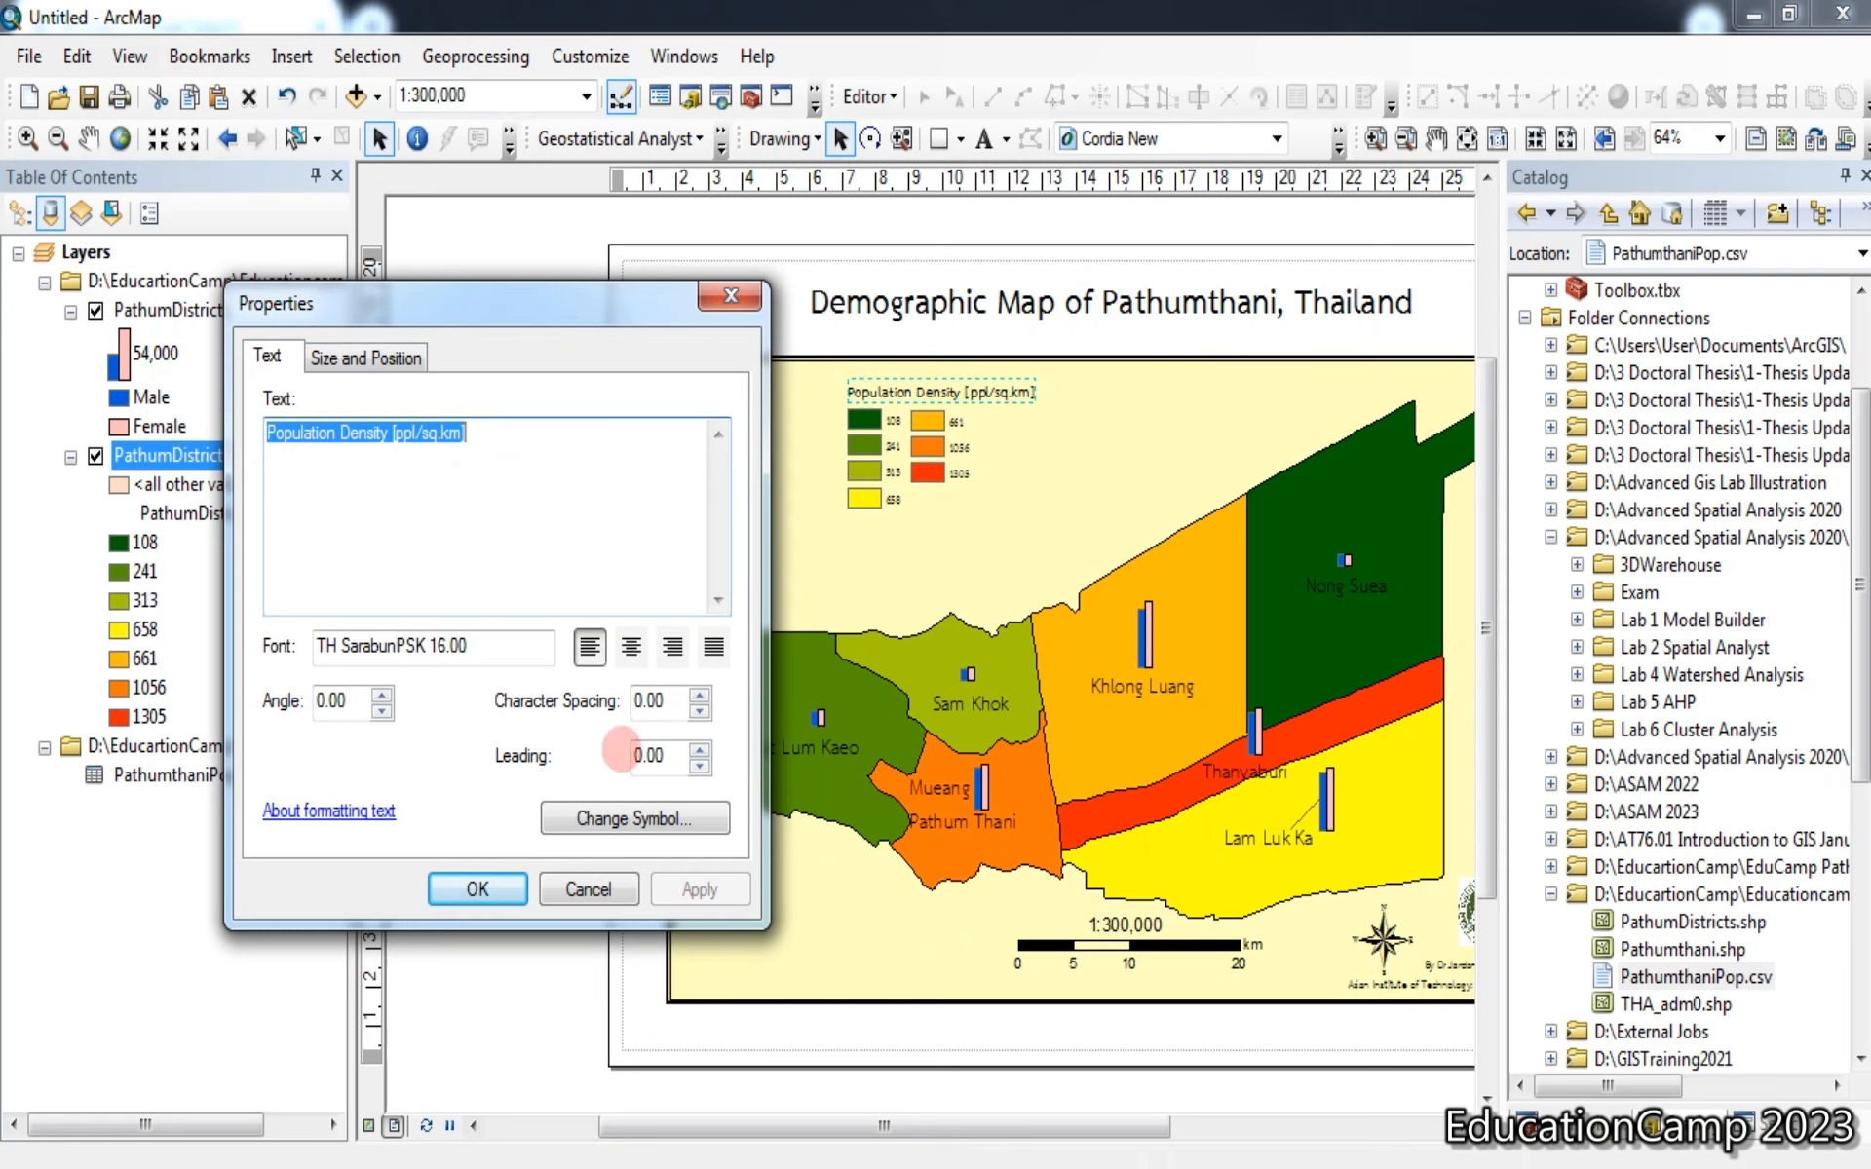
Reduce the population density heading's font size to 14
left_click(638, 816)
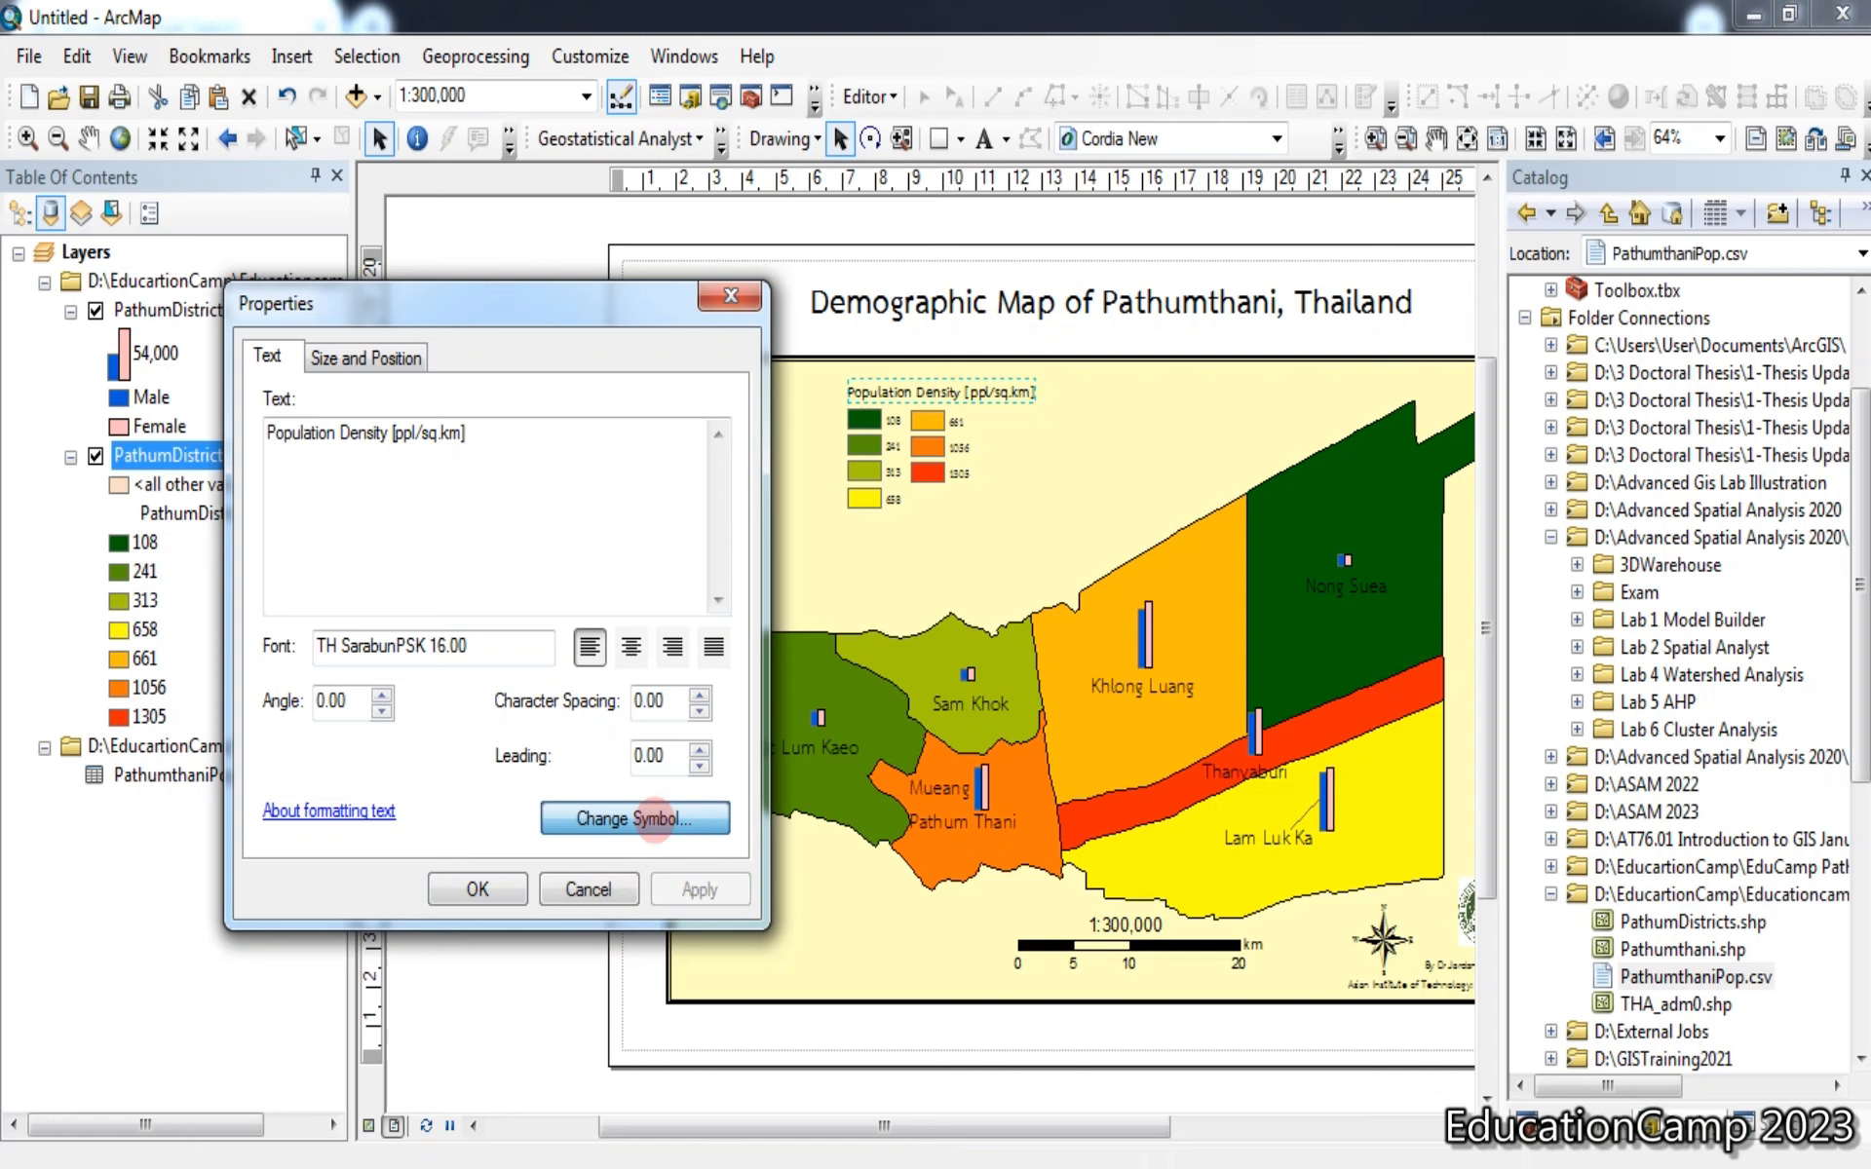
left_click(639, 818)
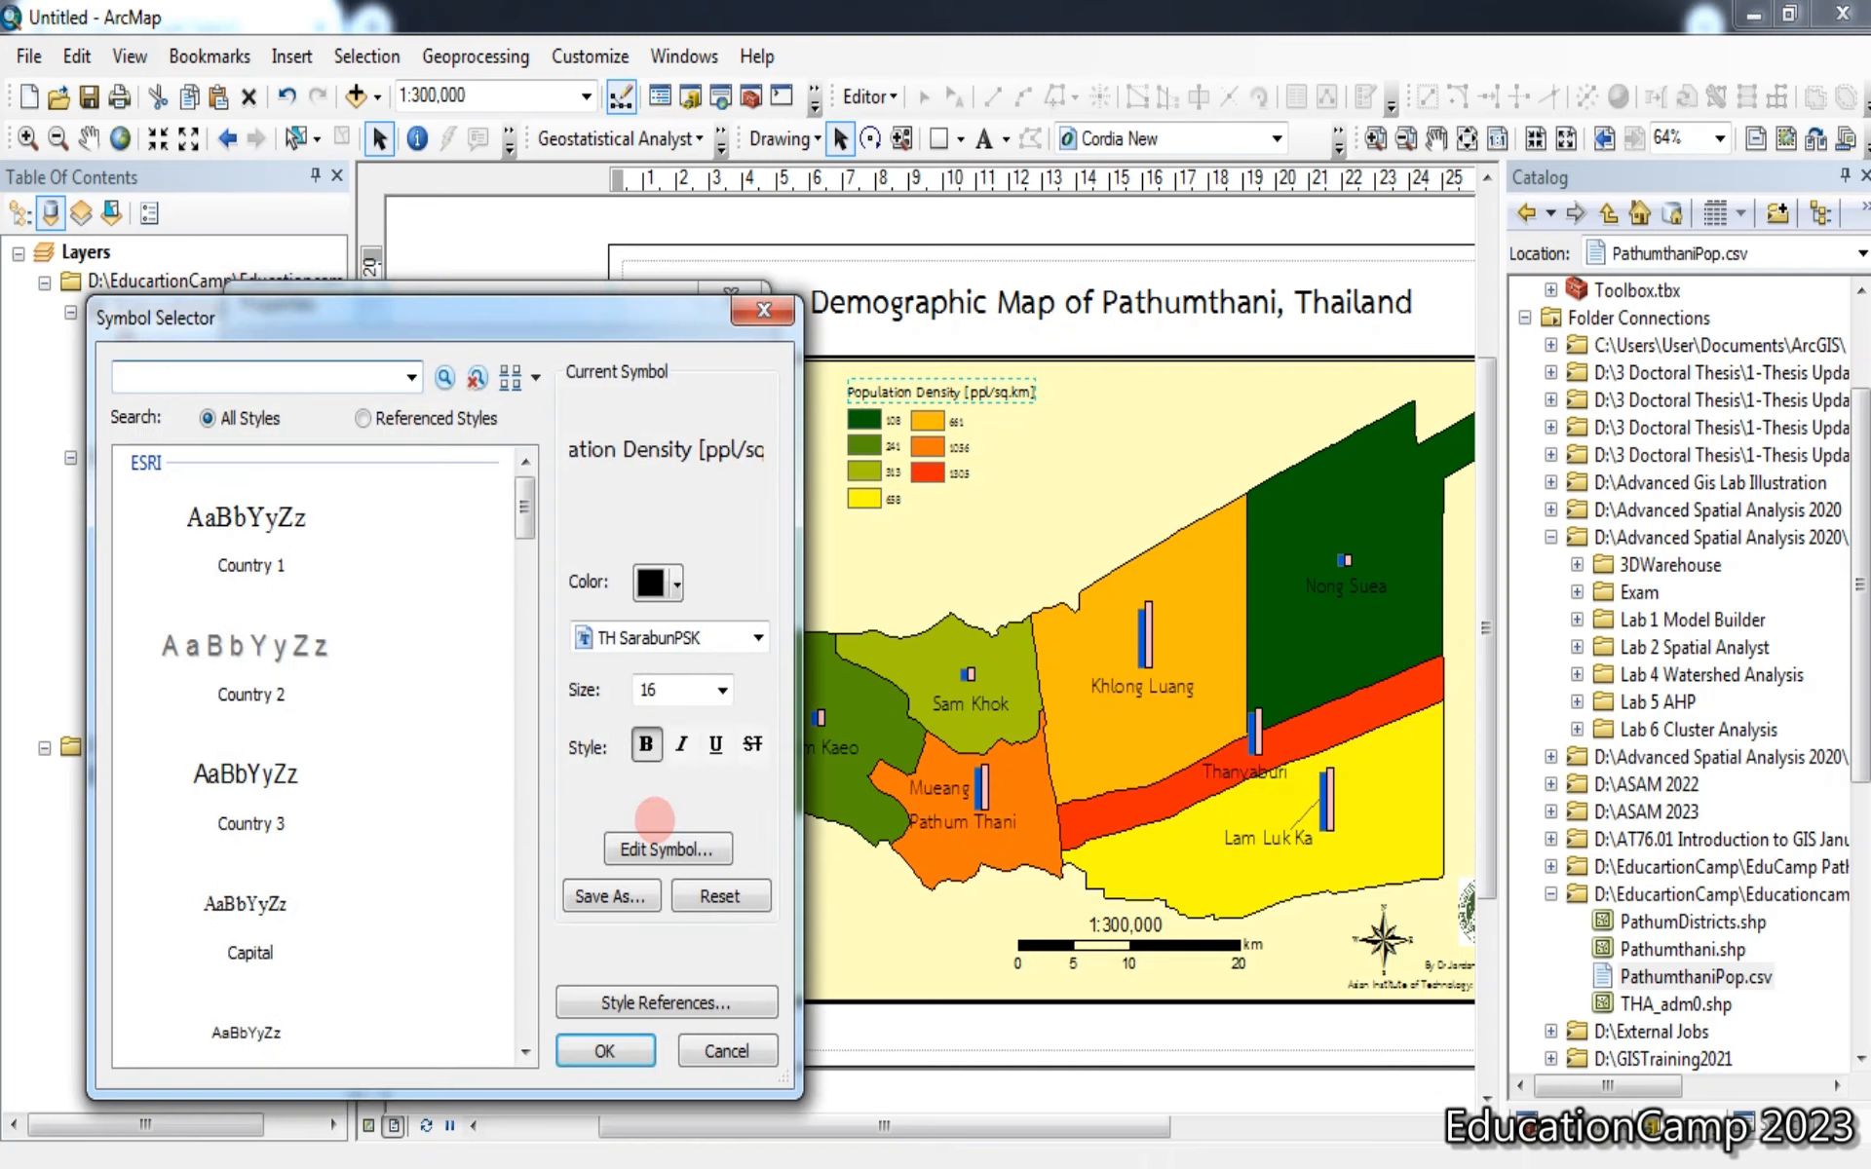
left_click(722, 689)
scroll(682, 760, "up", 1)
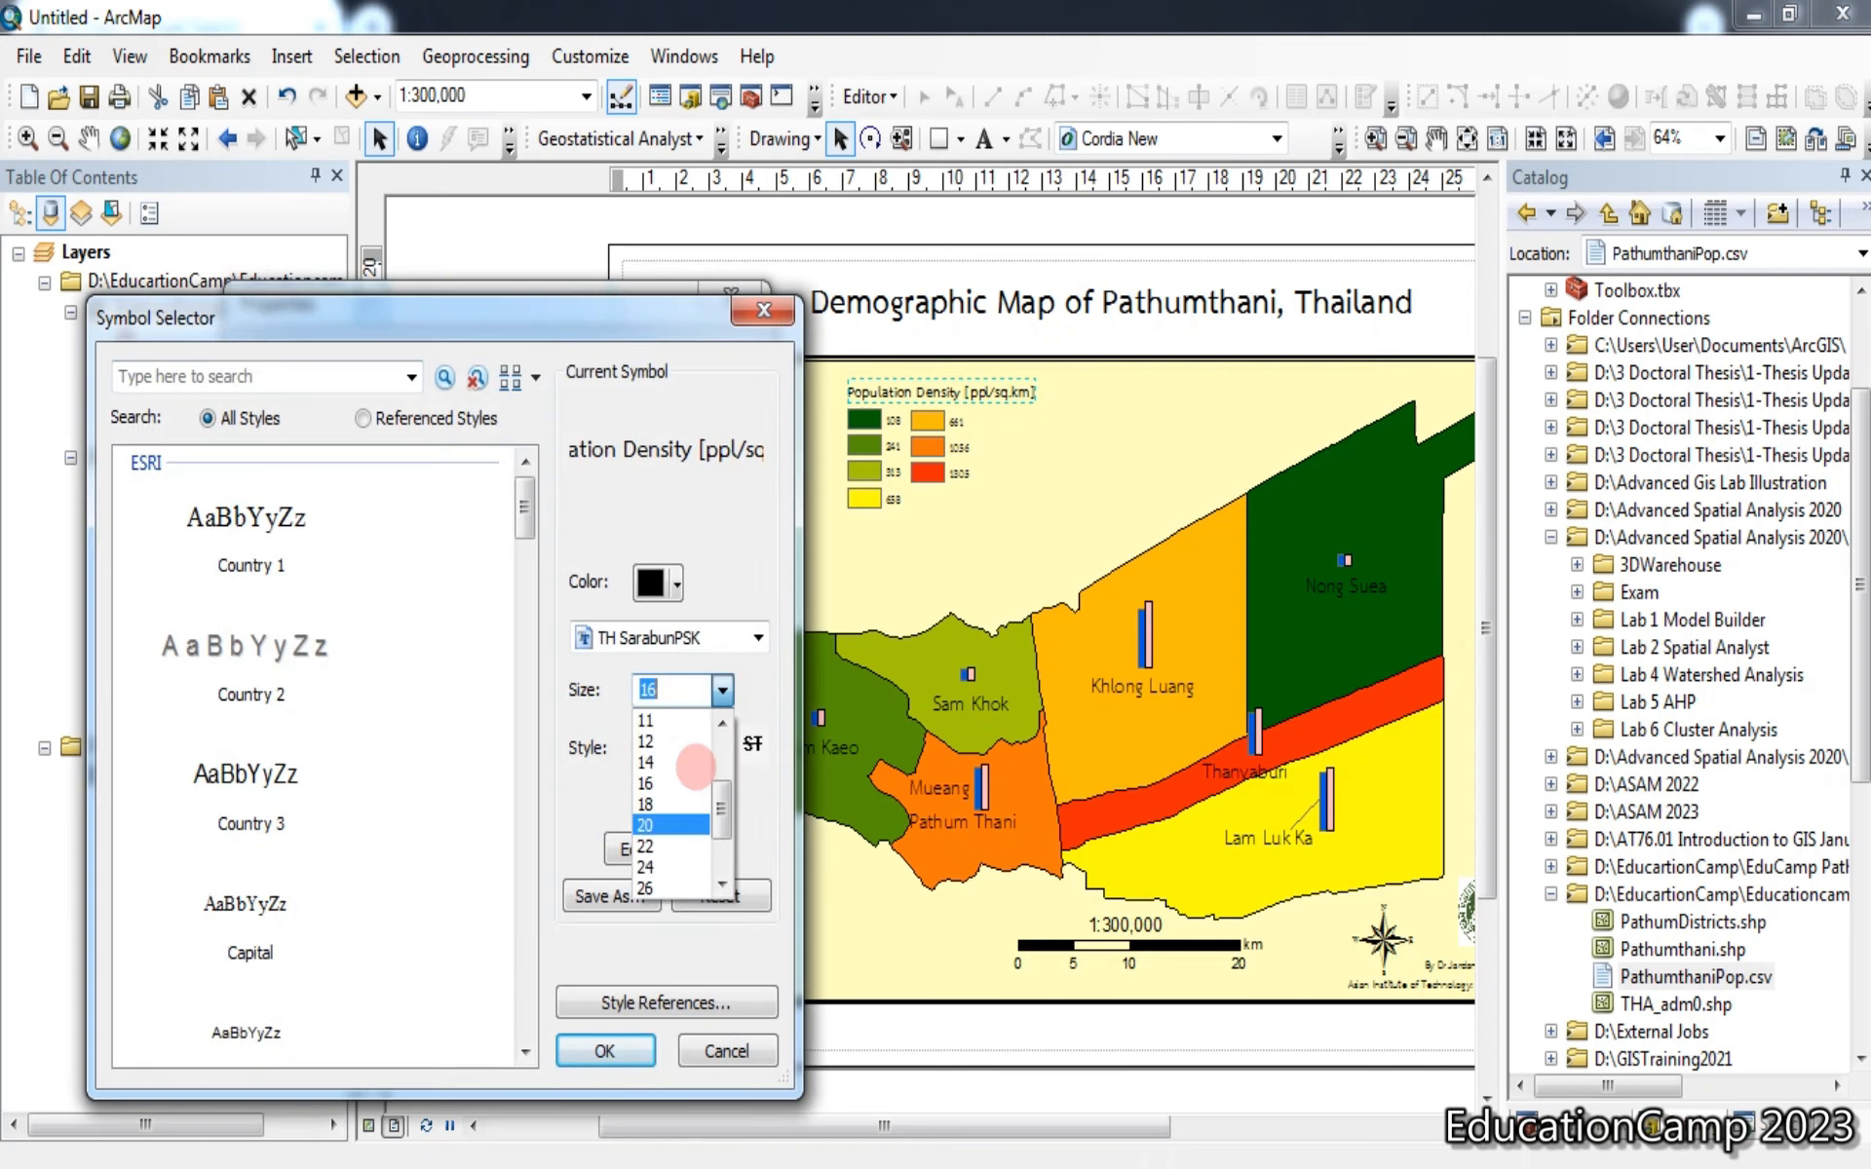
left_click(676, 763)
left_click(604, 1051)
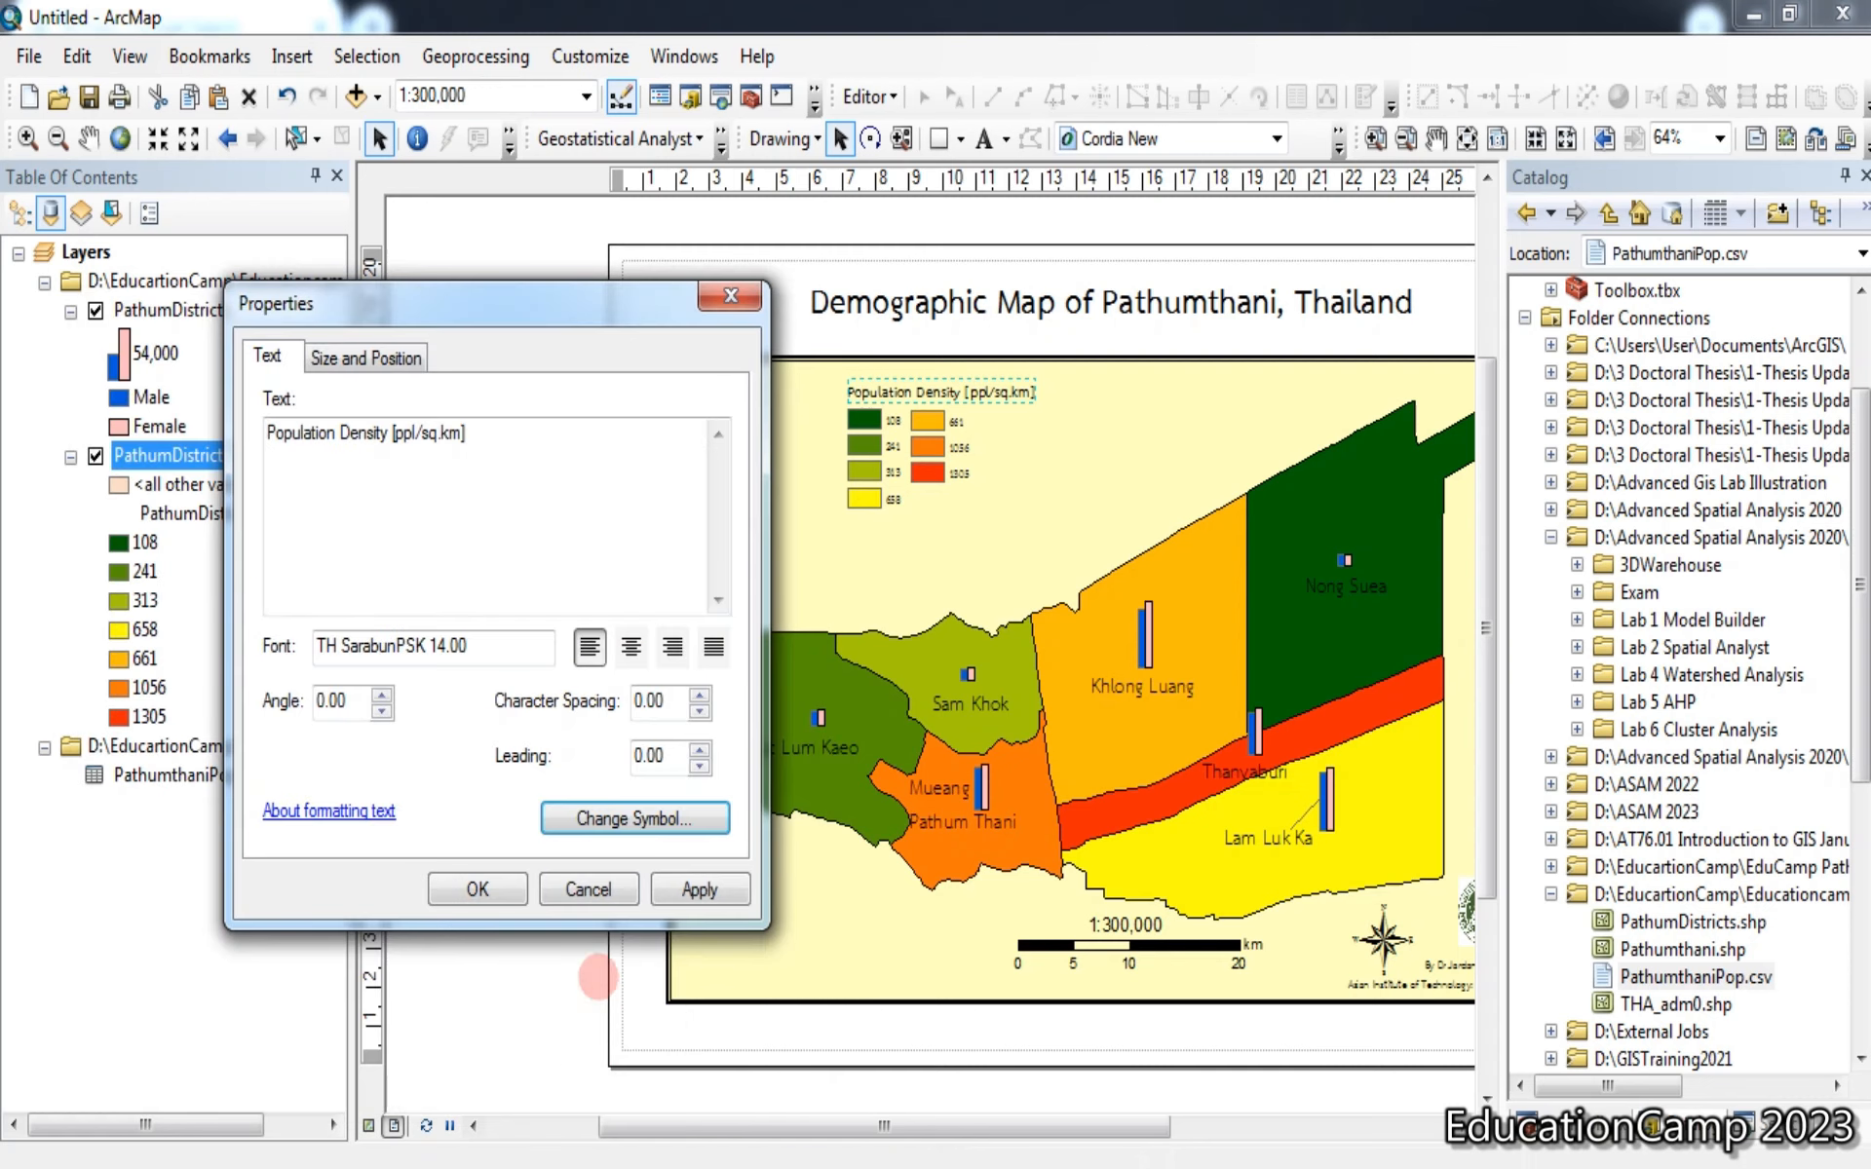
left_click(693, 877)
left_click(477, 889)
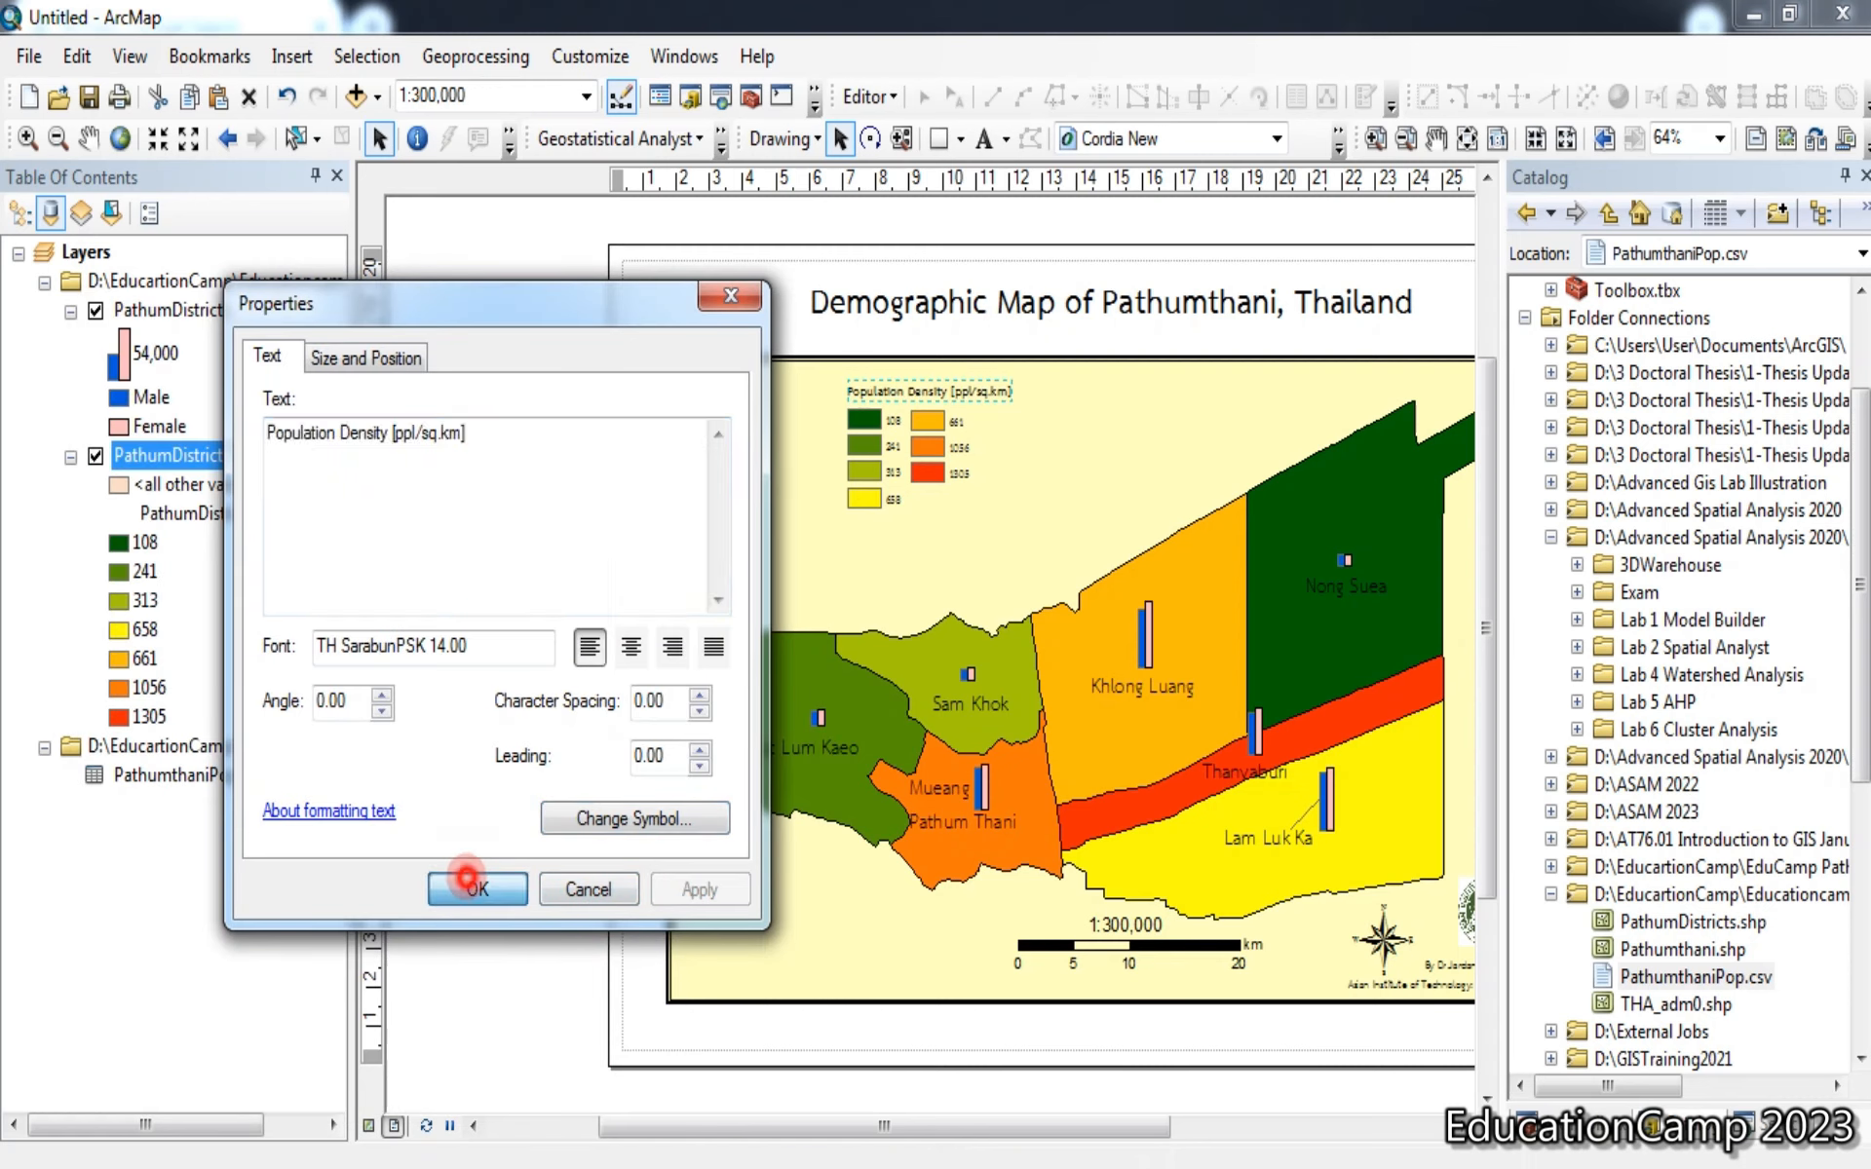
left_click(540, 219)
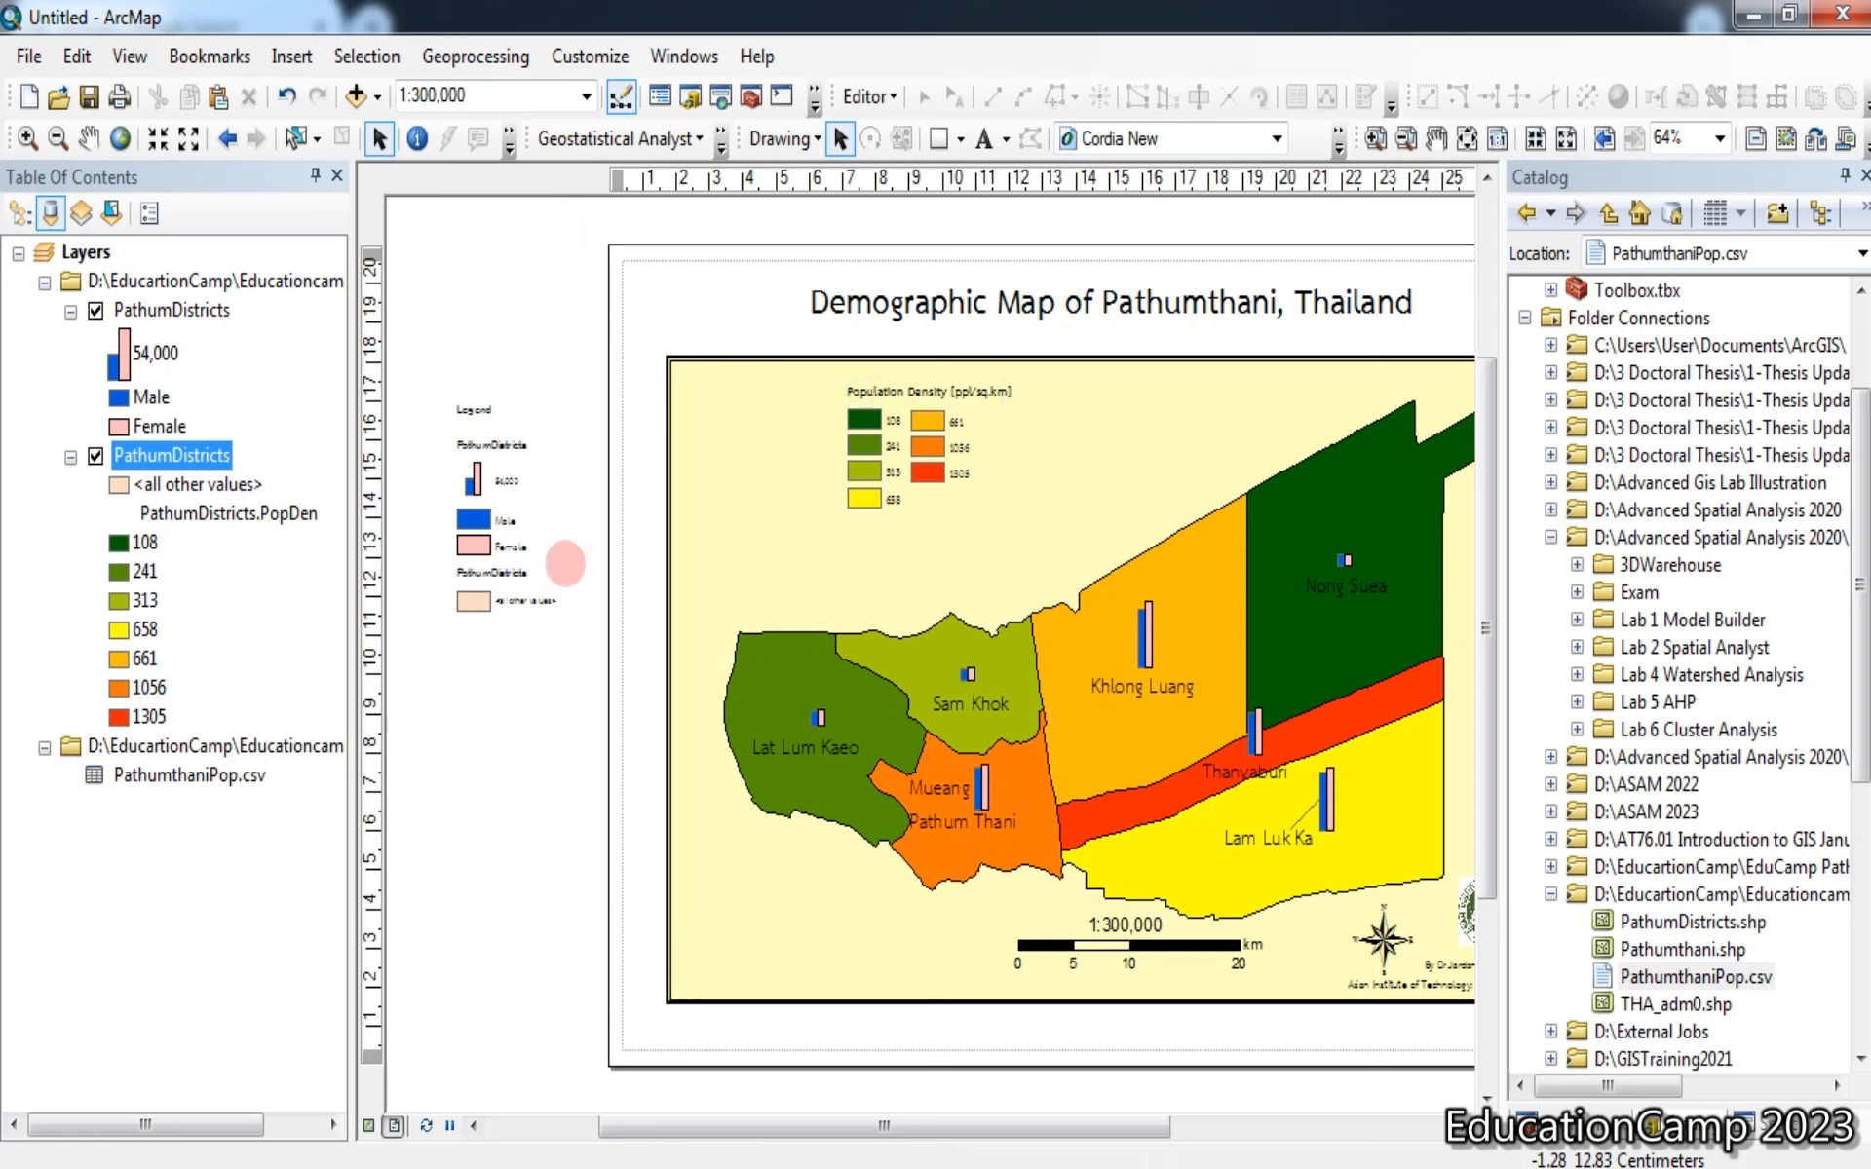
Move the Male/Female chart legend with its PathumDistricts heading beside the density legend and set that heading to TH SarabunPSK, size 14
left_click_drag(565, 564, 1072, 390)
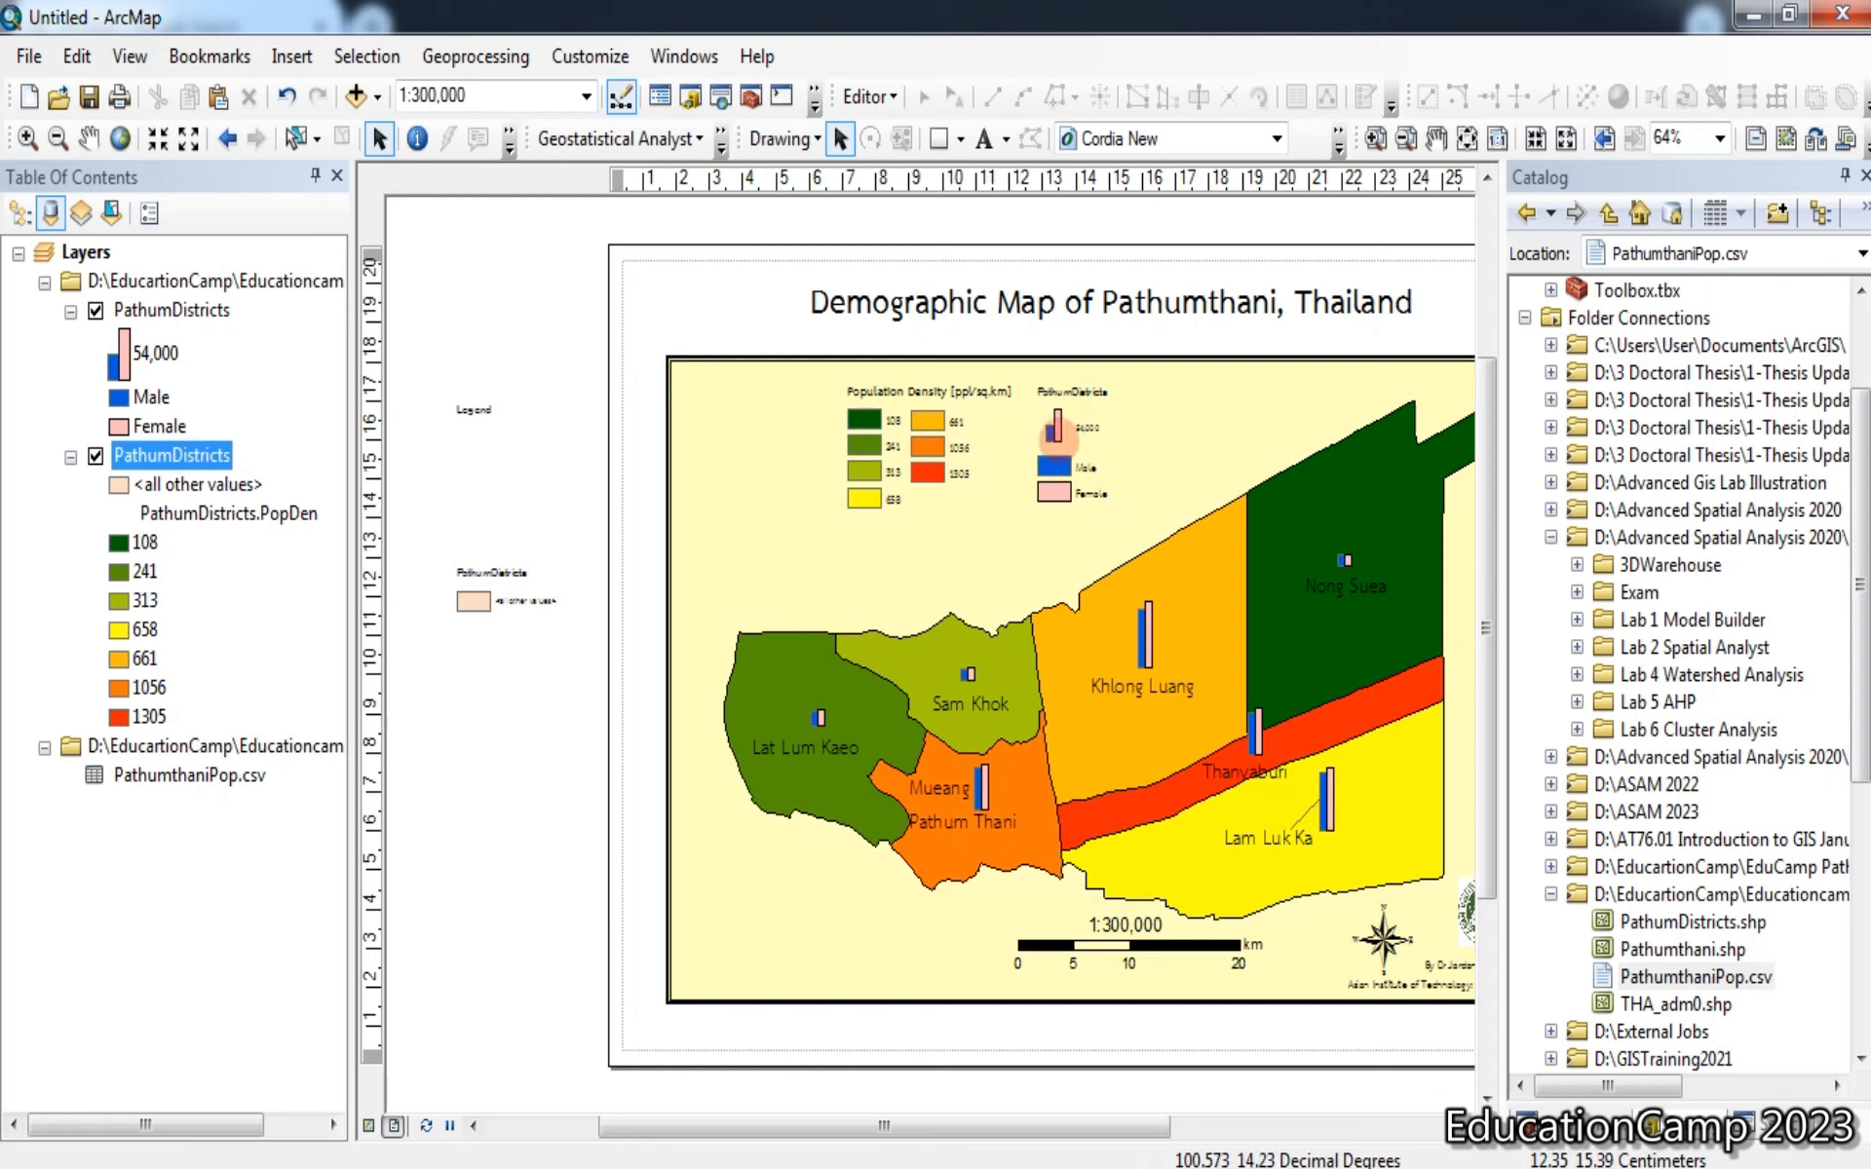
double_click(1064, 392)
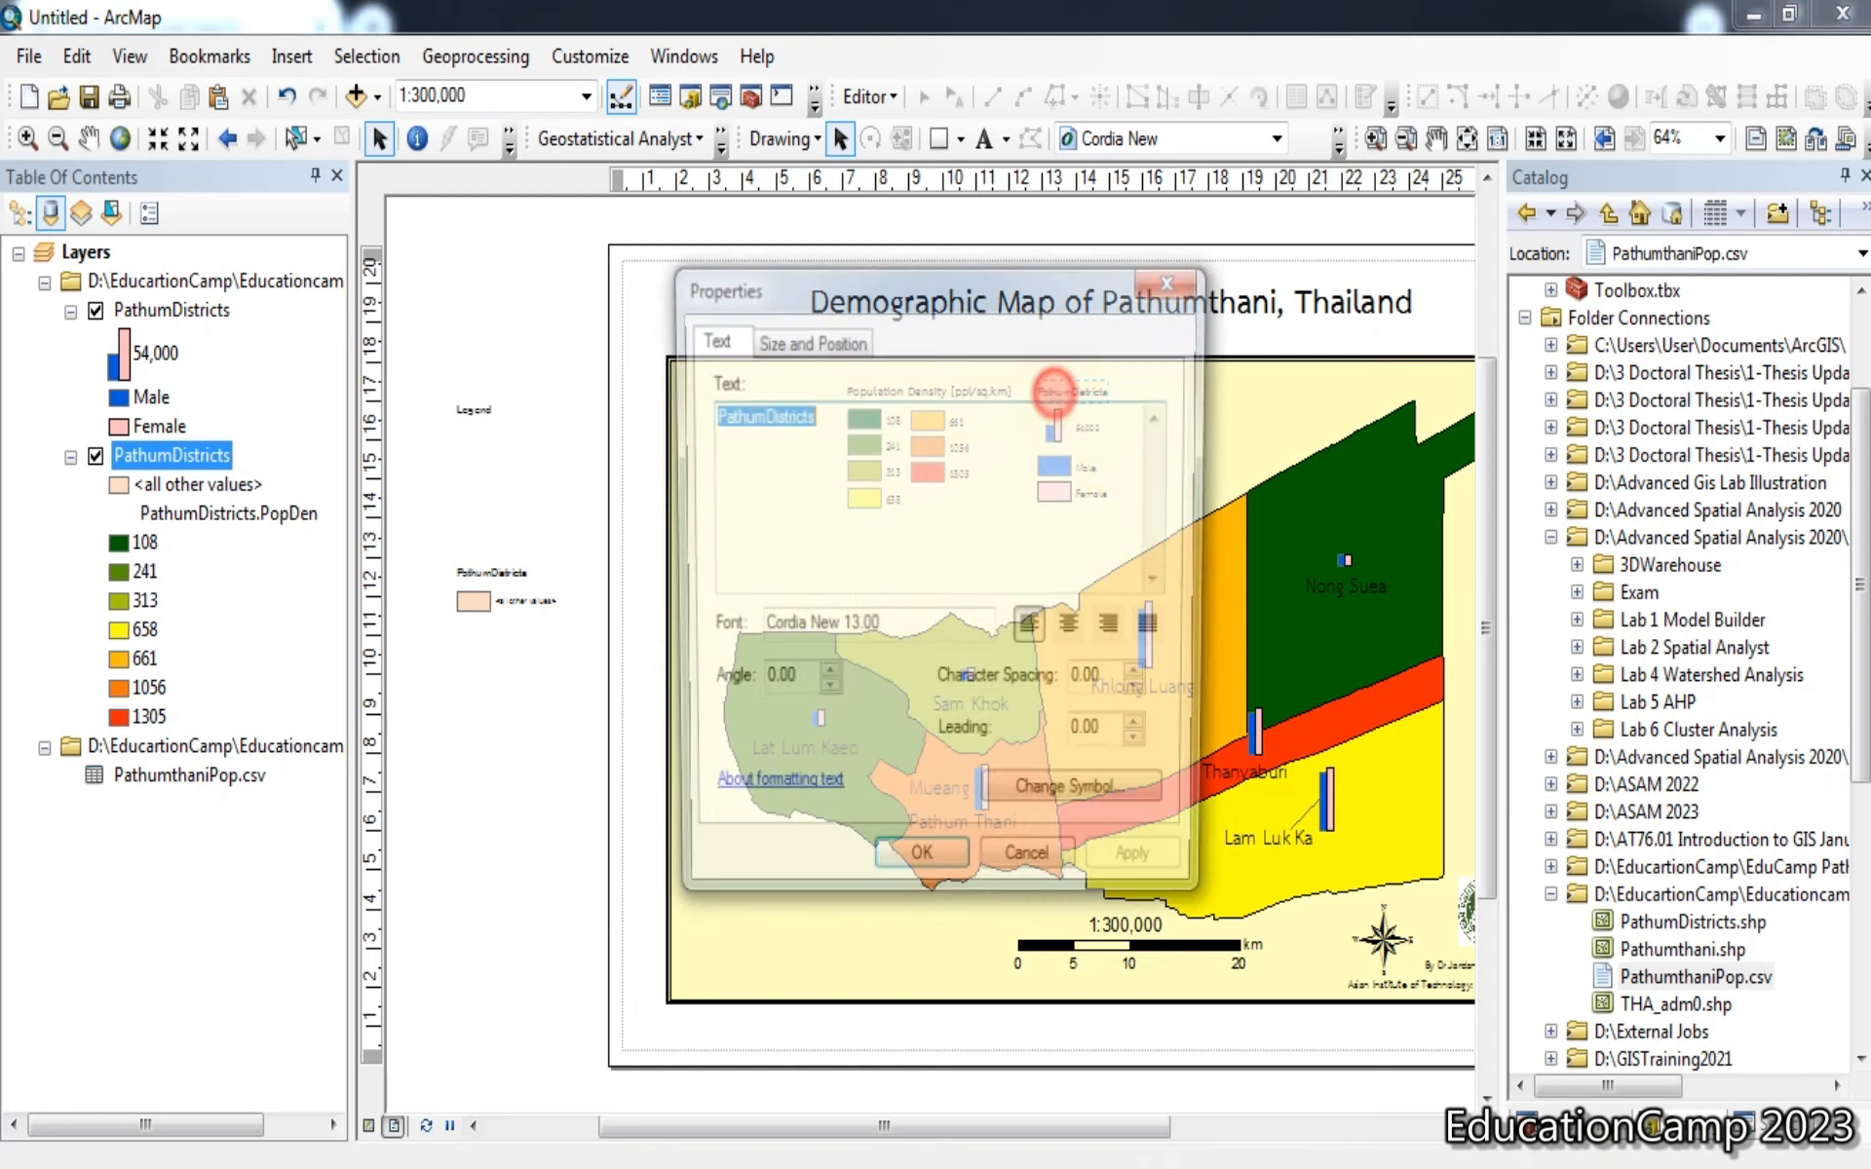
left_click(1052, 794)
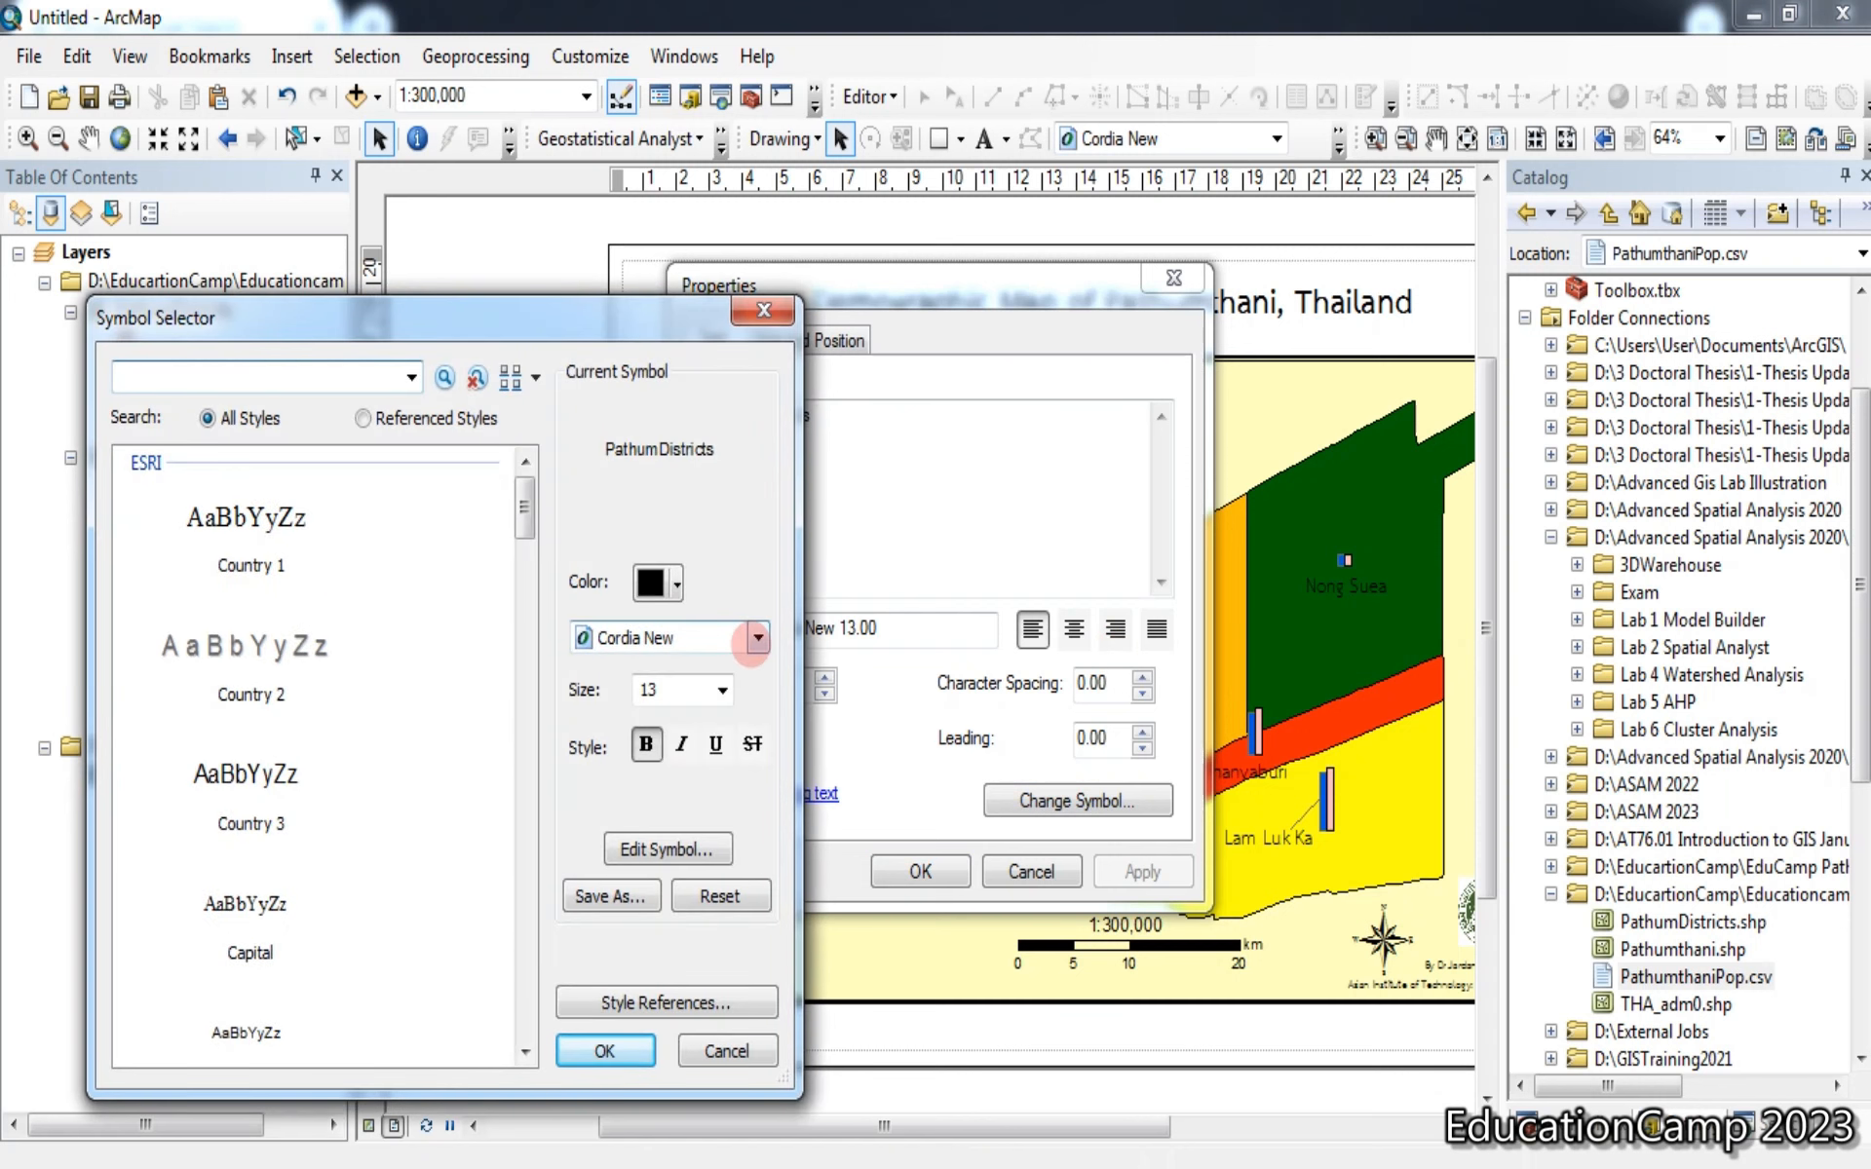
left_click(757, 638)
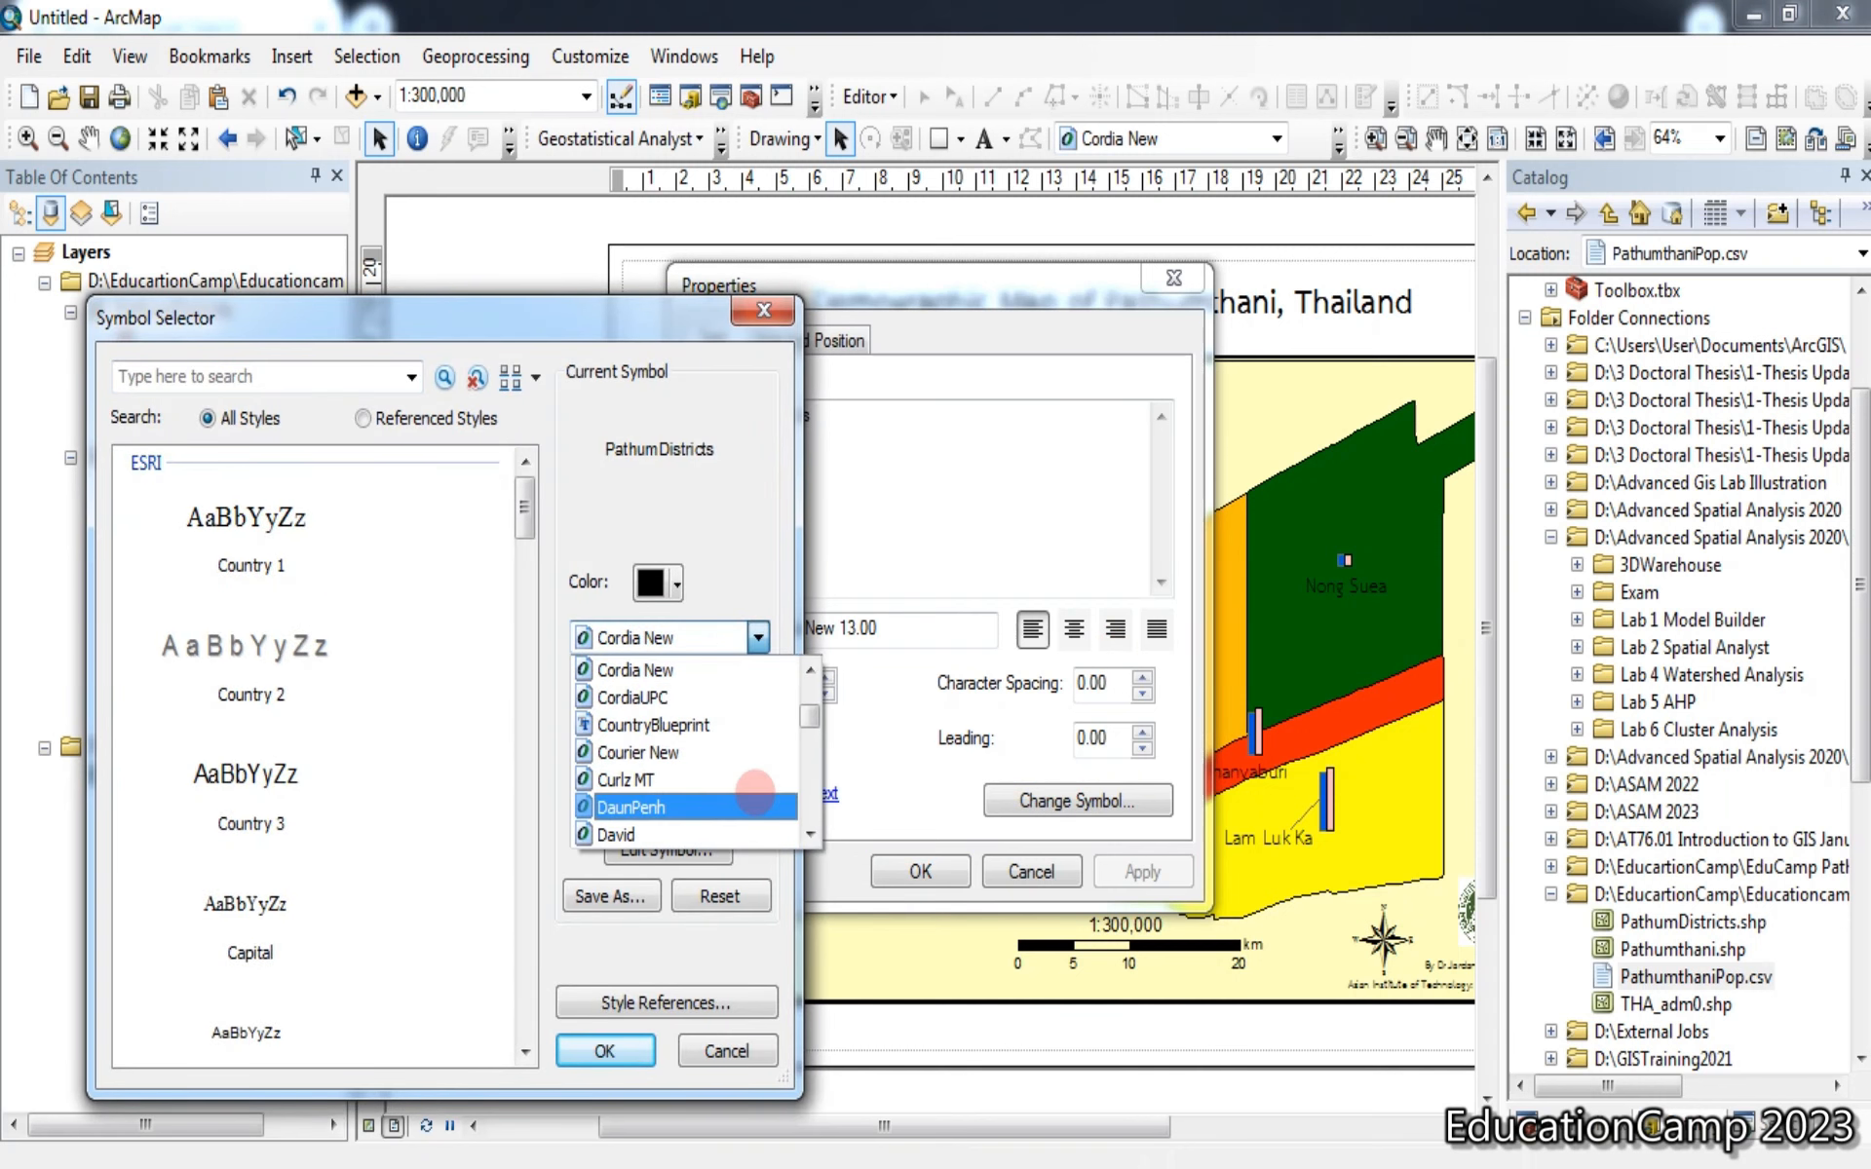
key("t")
key("h")
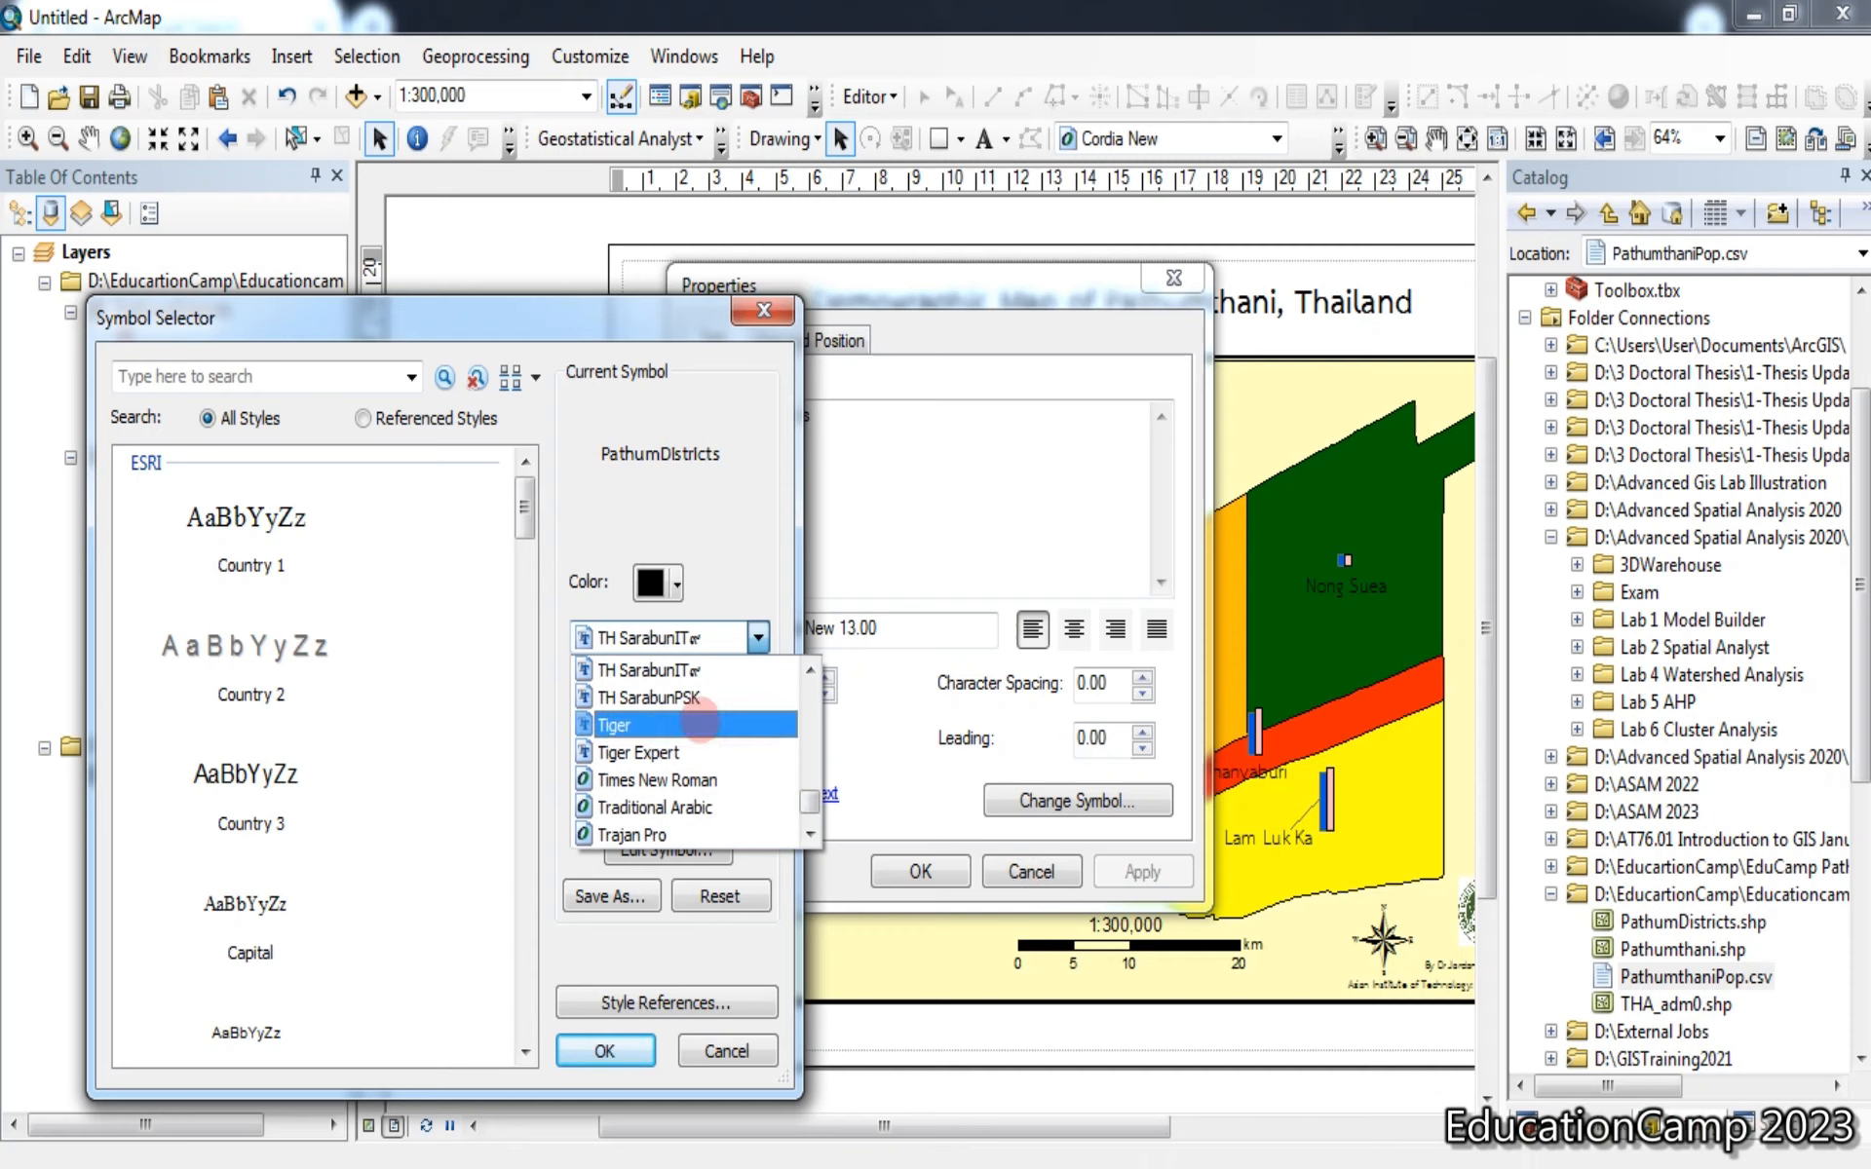
left_click(709, 697)
left_click(722, 689)
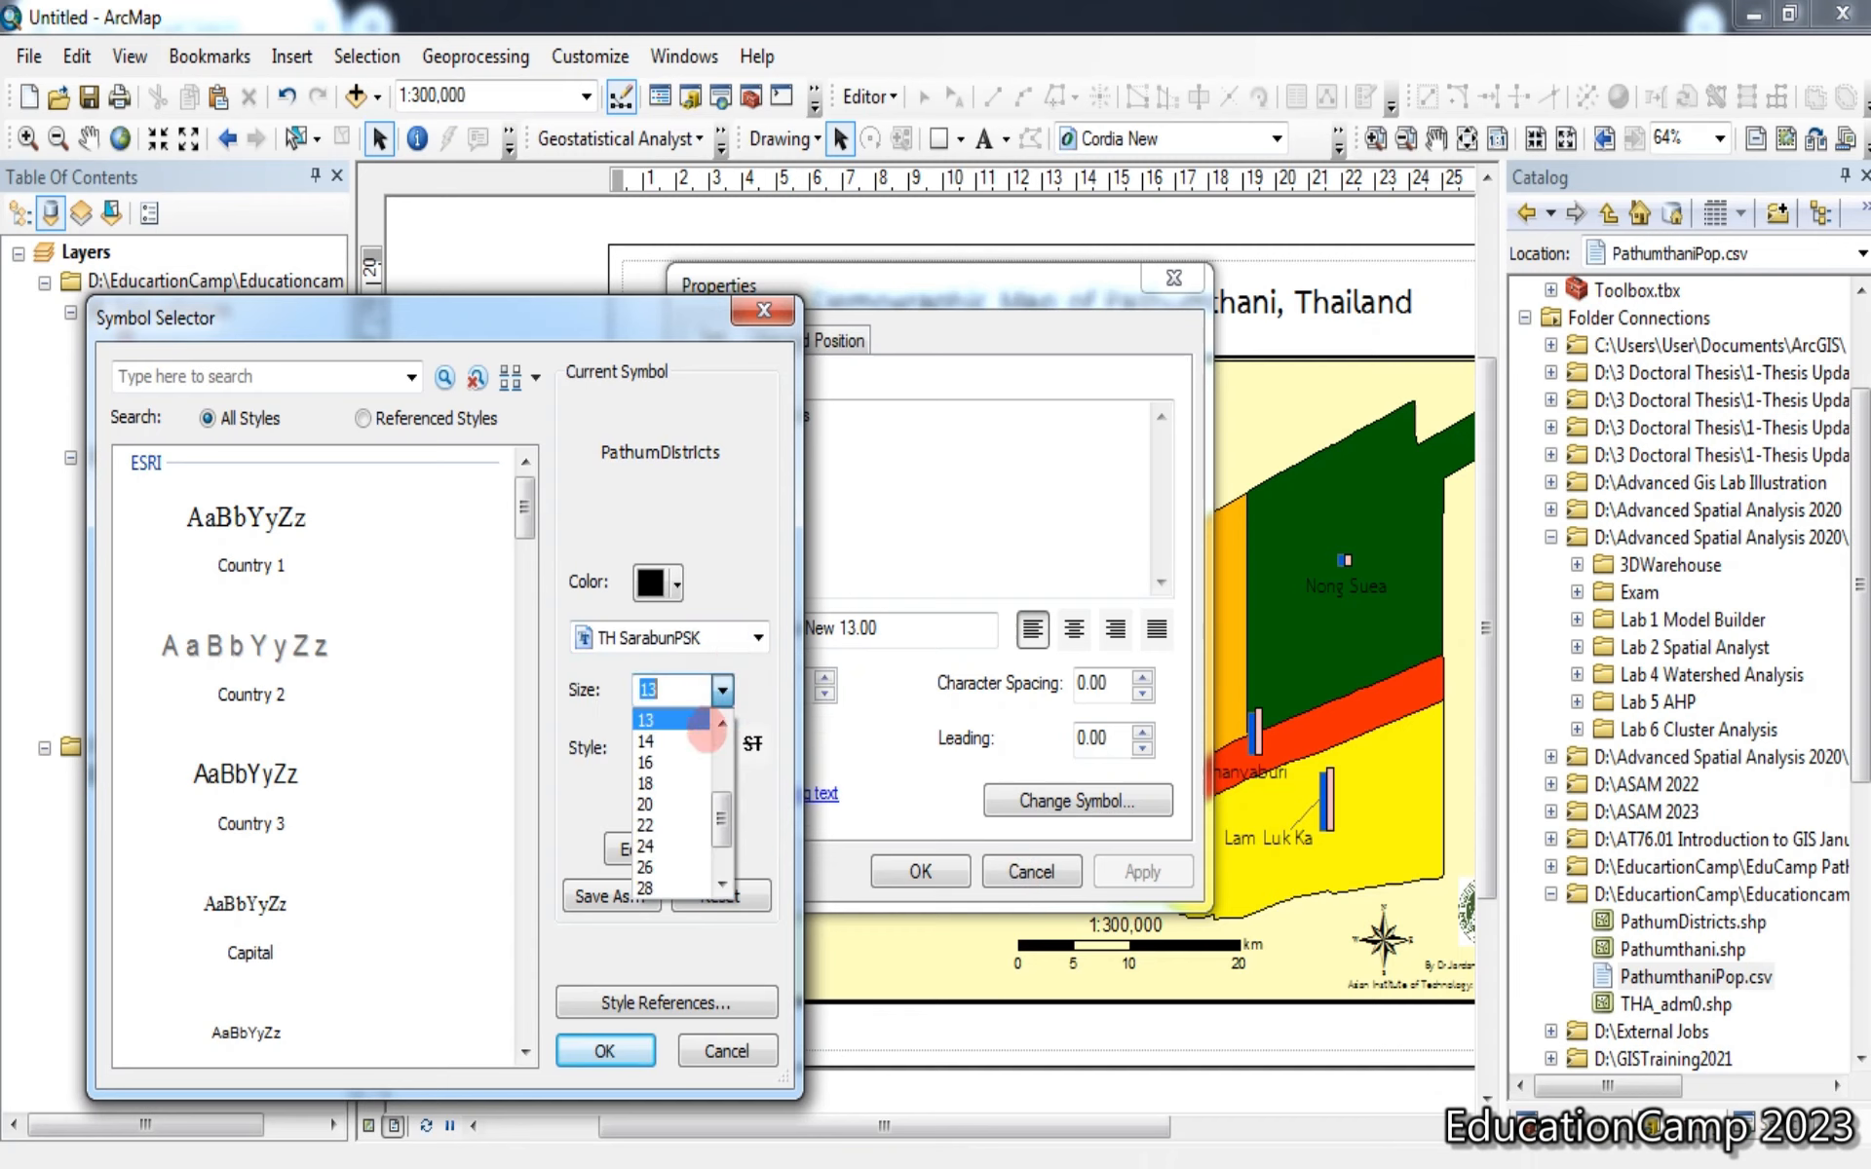
left_click(672, 807)
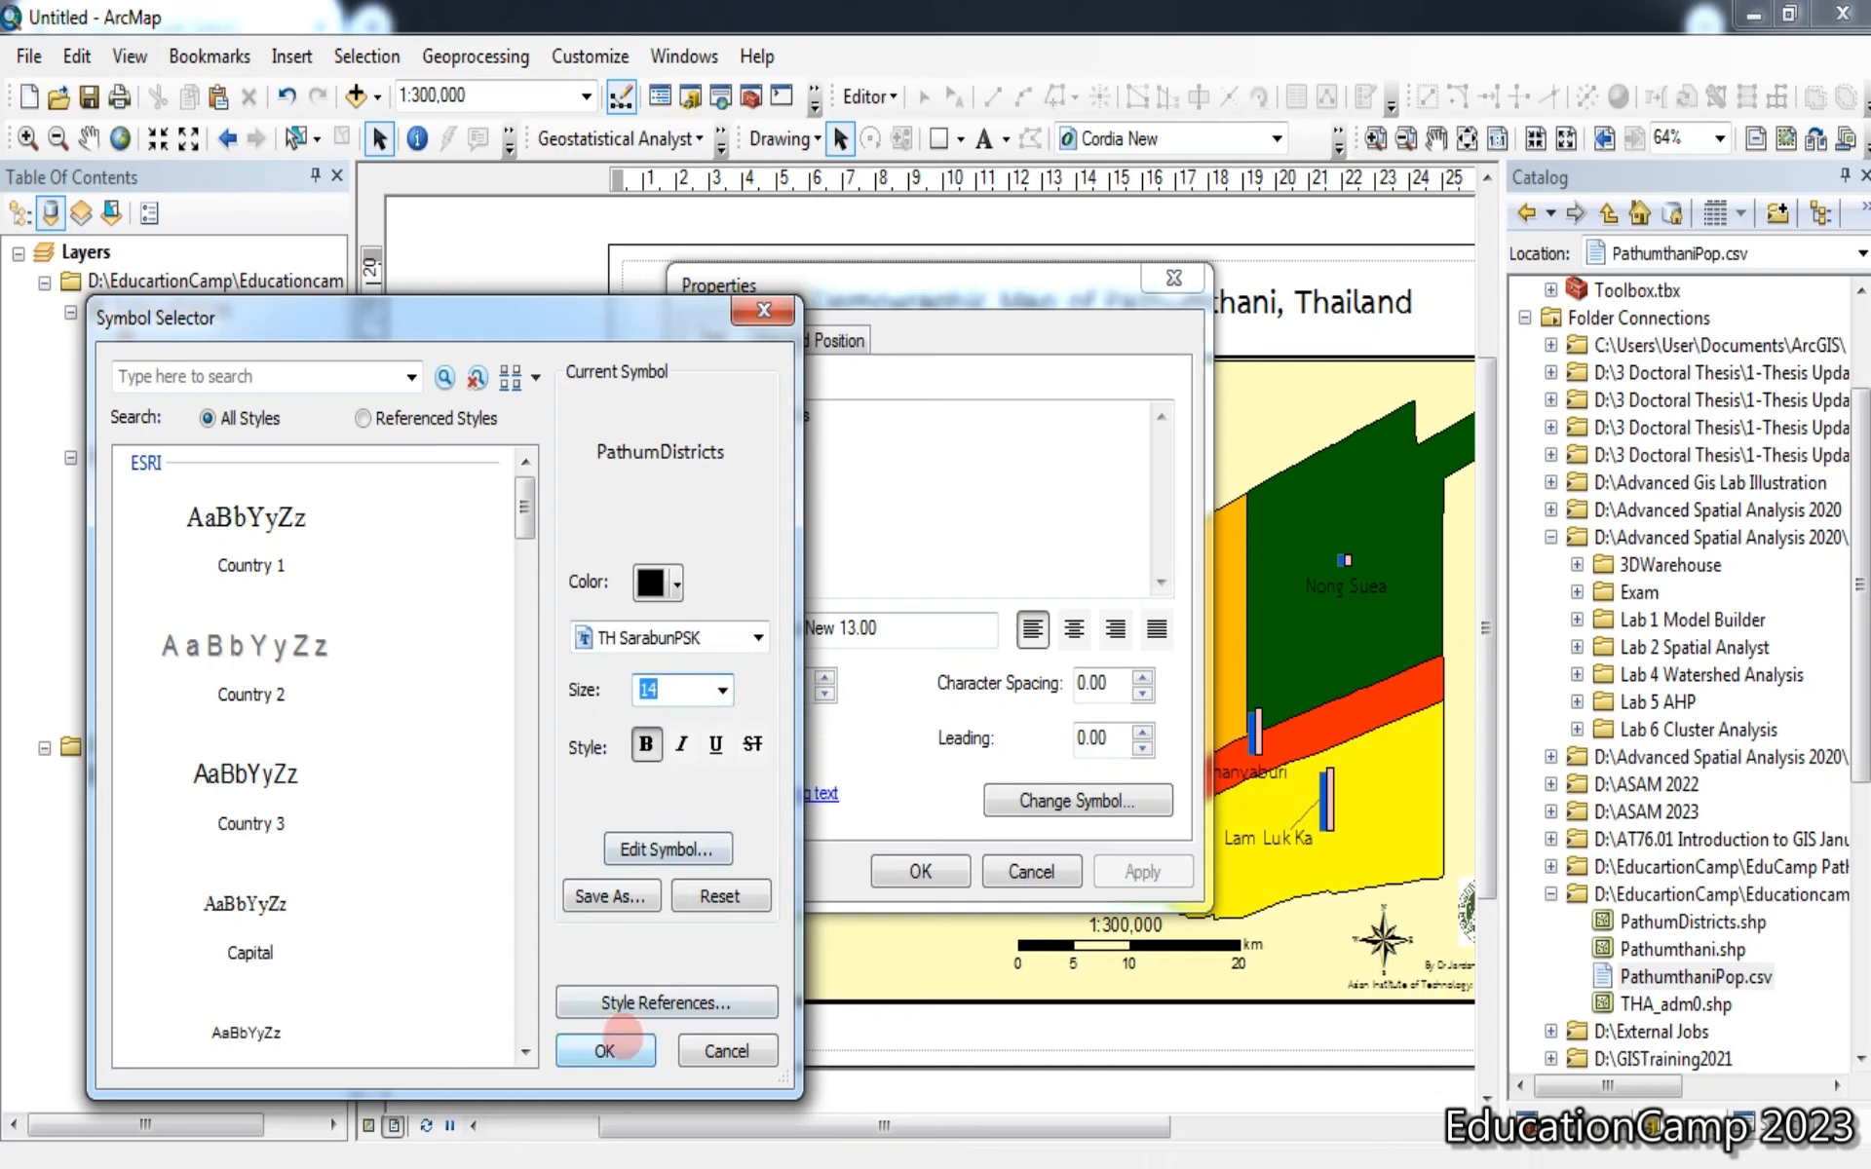
left_click(606, 1049)
left_click(1142, 872)
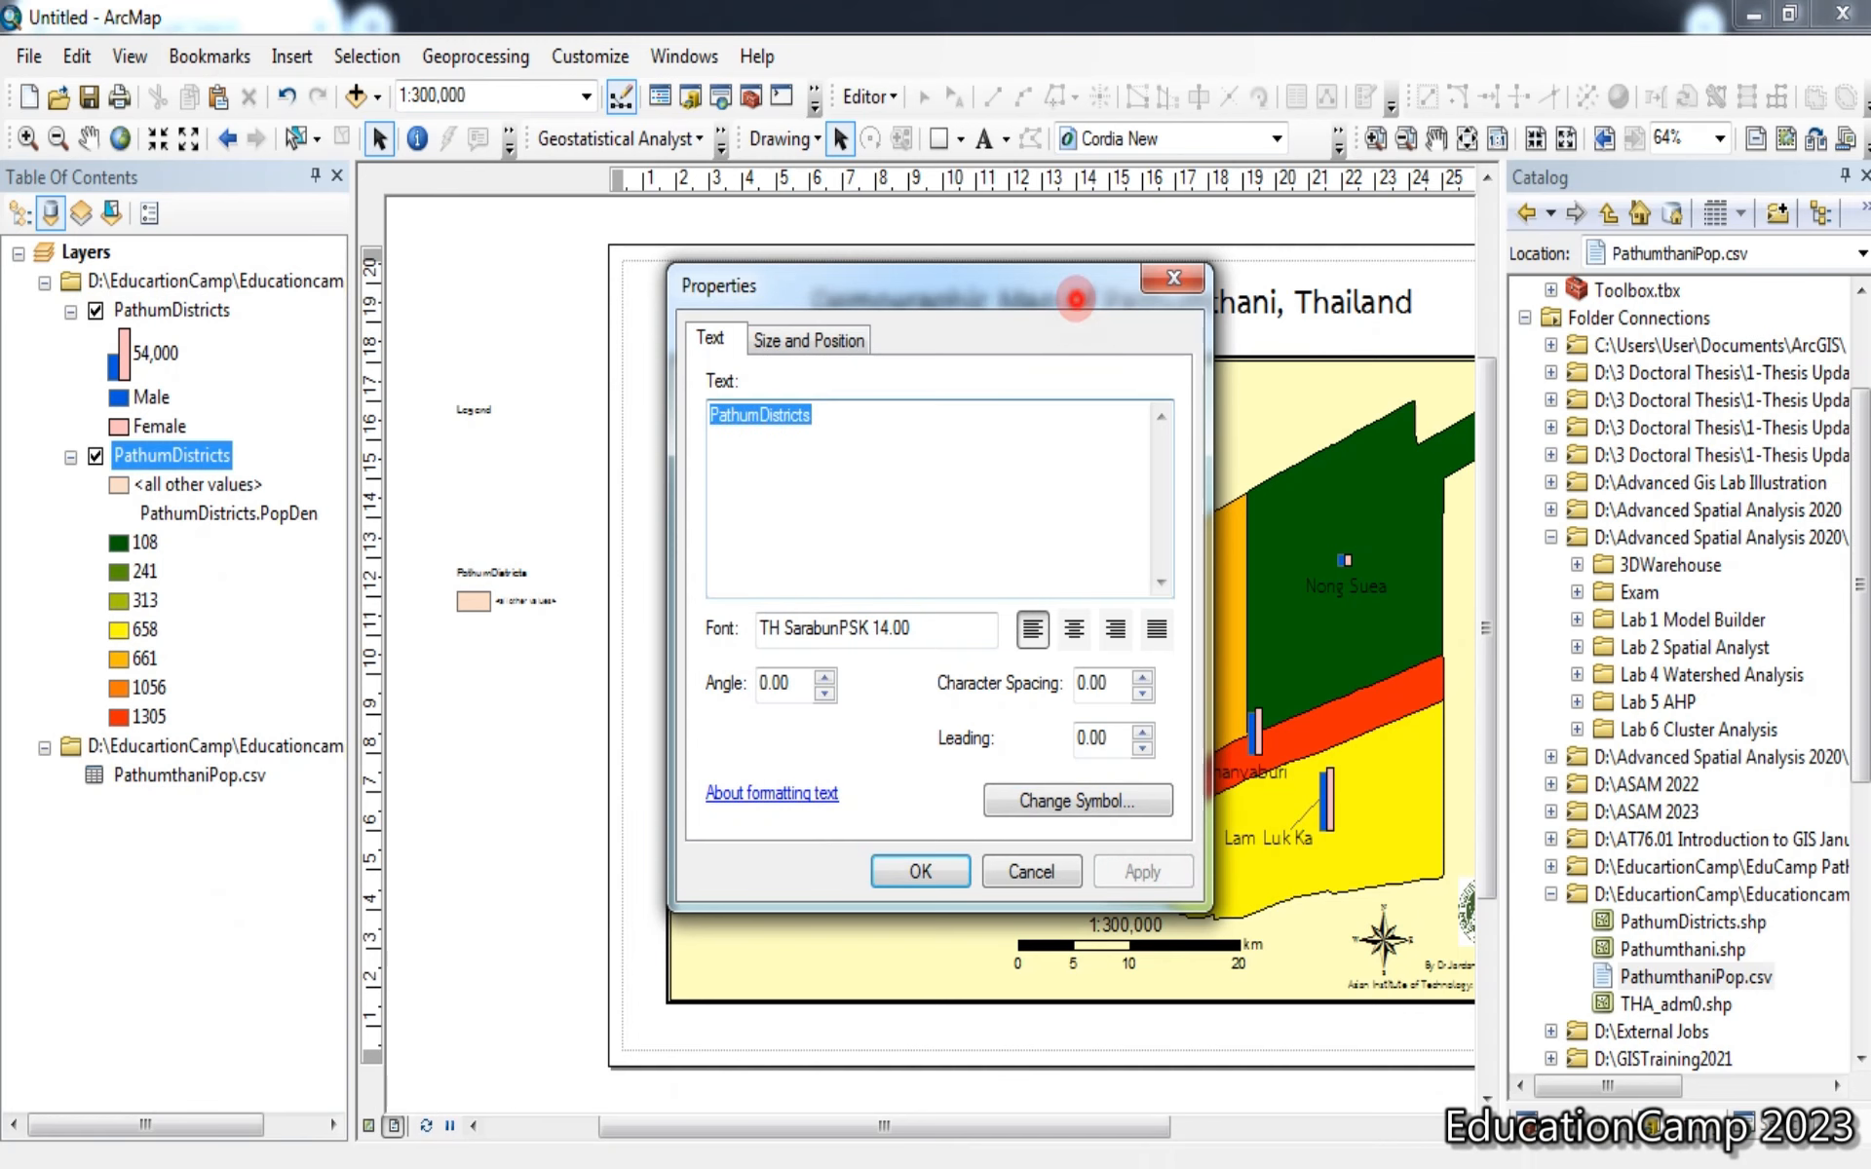
left_click_drag(1076, 299, 459, 189)
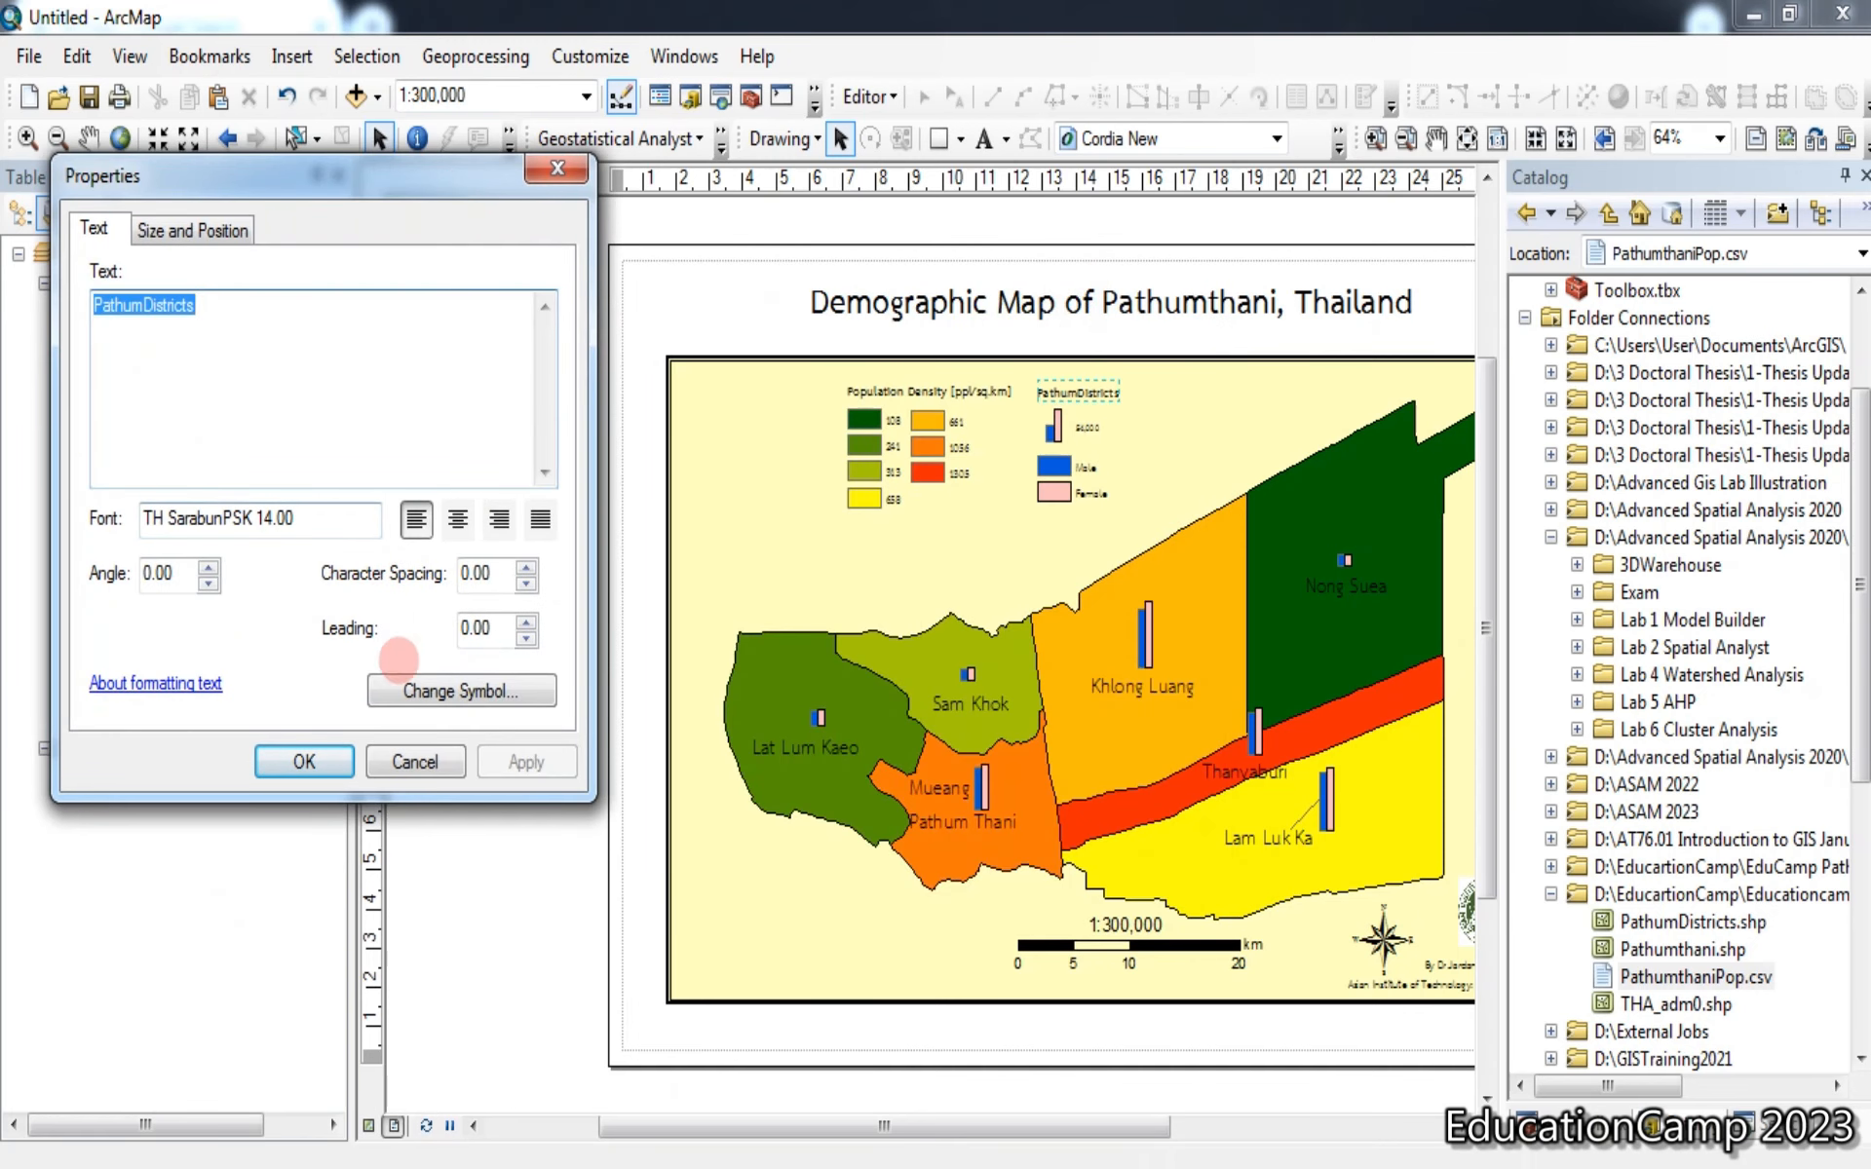
Rename the PathumDistricts heading above the Male/Female chart legend to "Population Numbers"
left_click(410, 690)
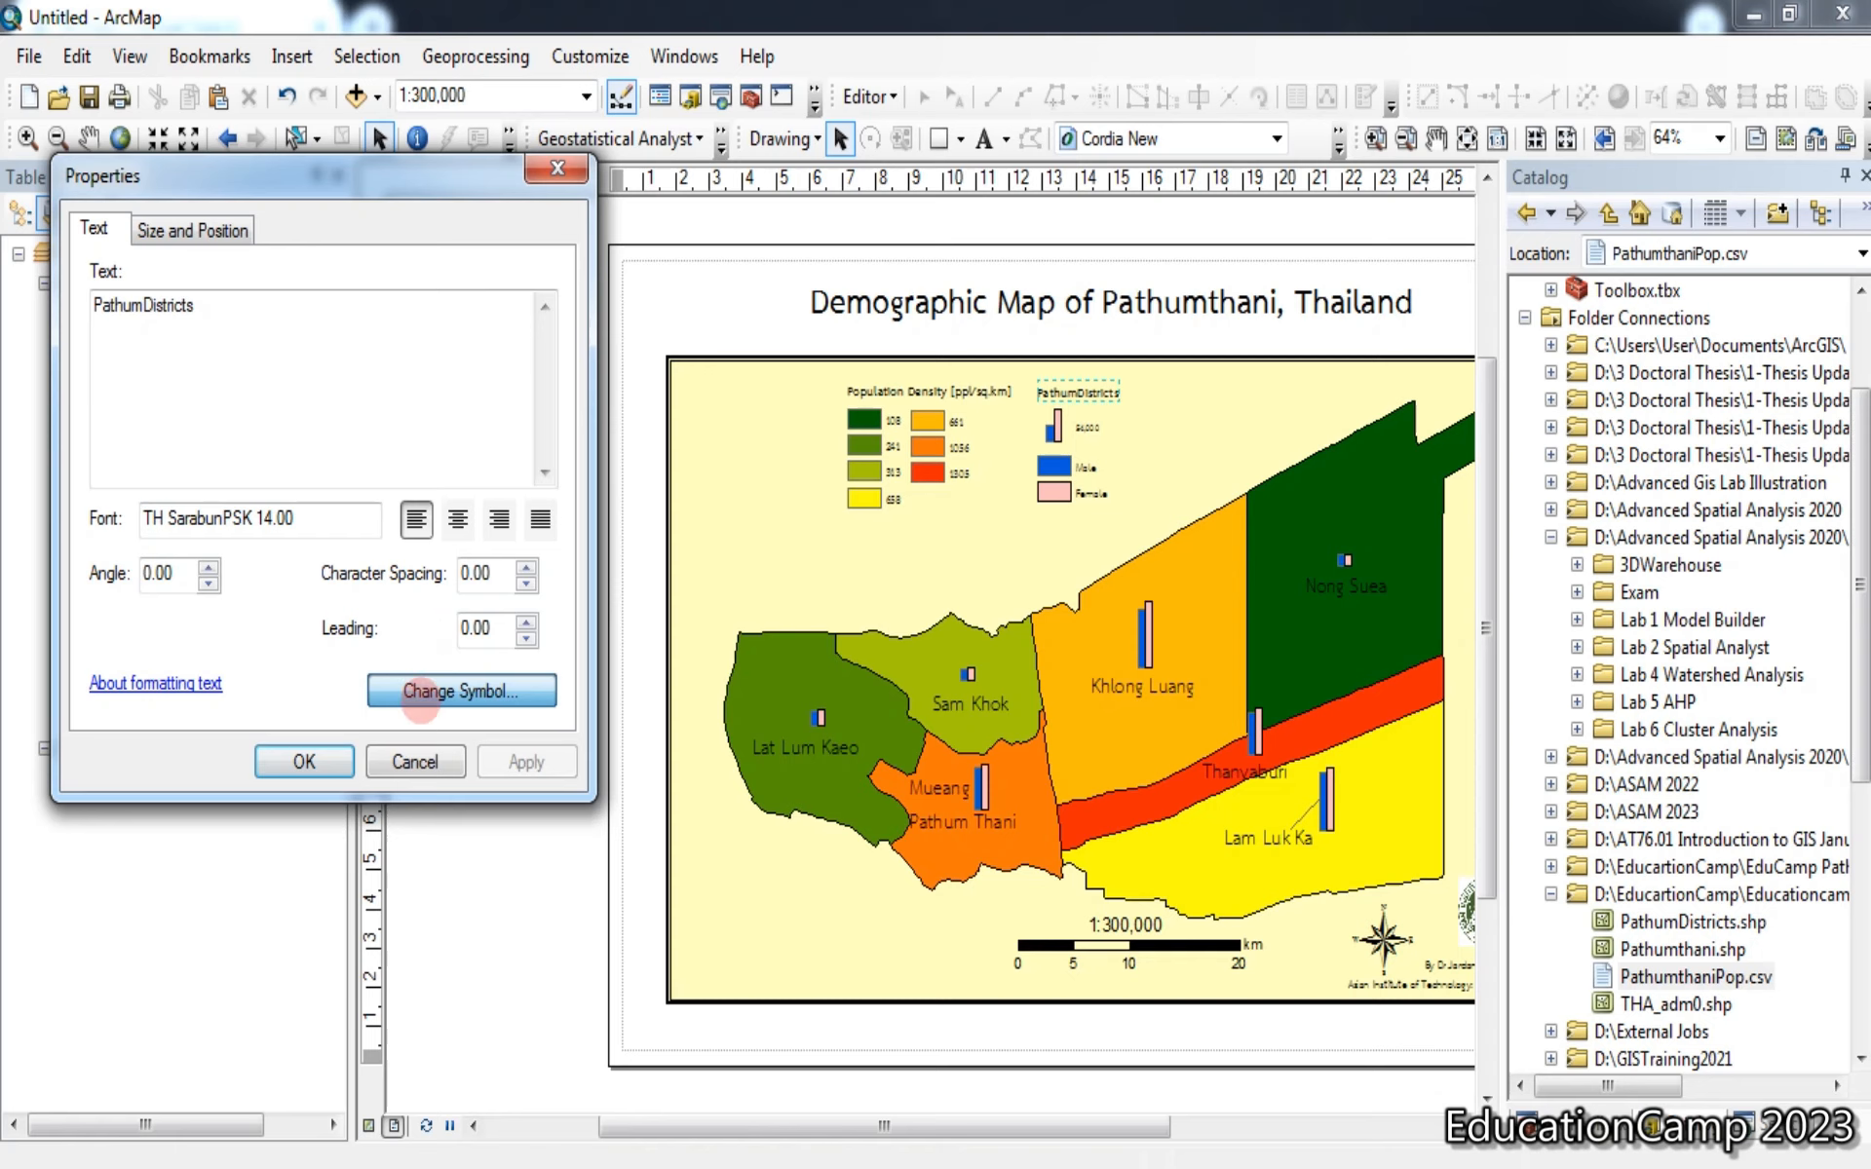
left_click(417, 691)
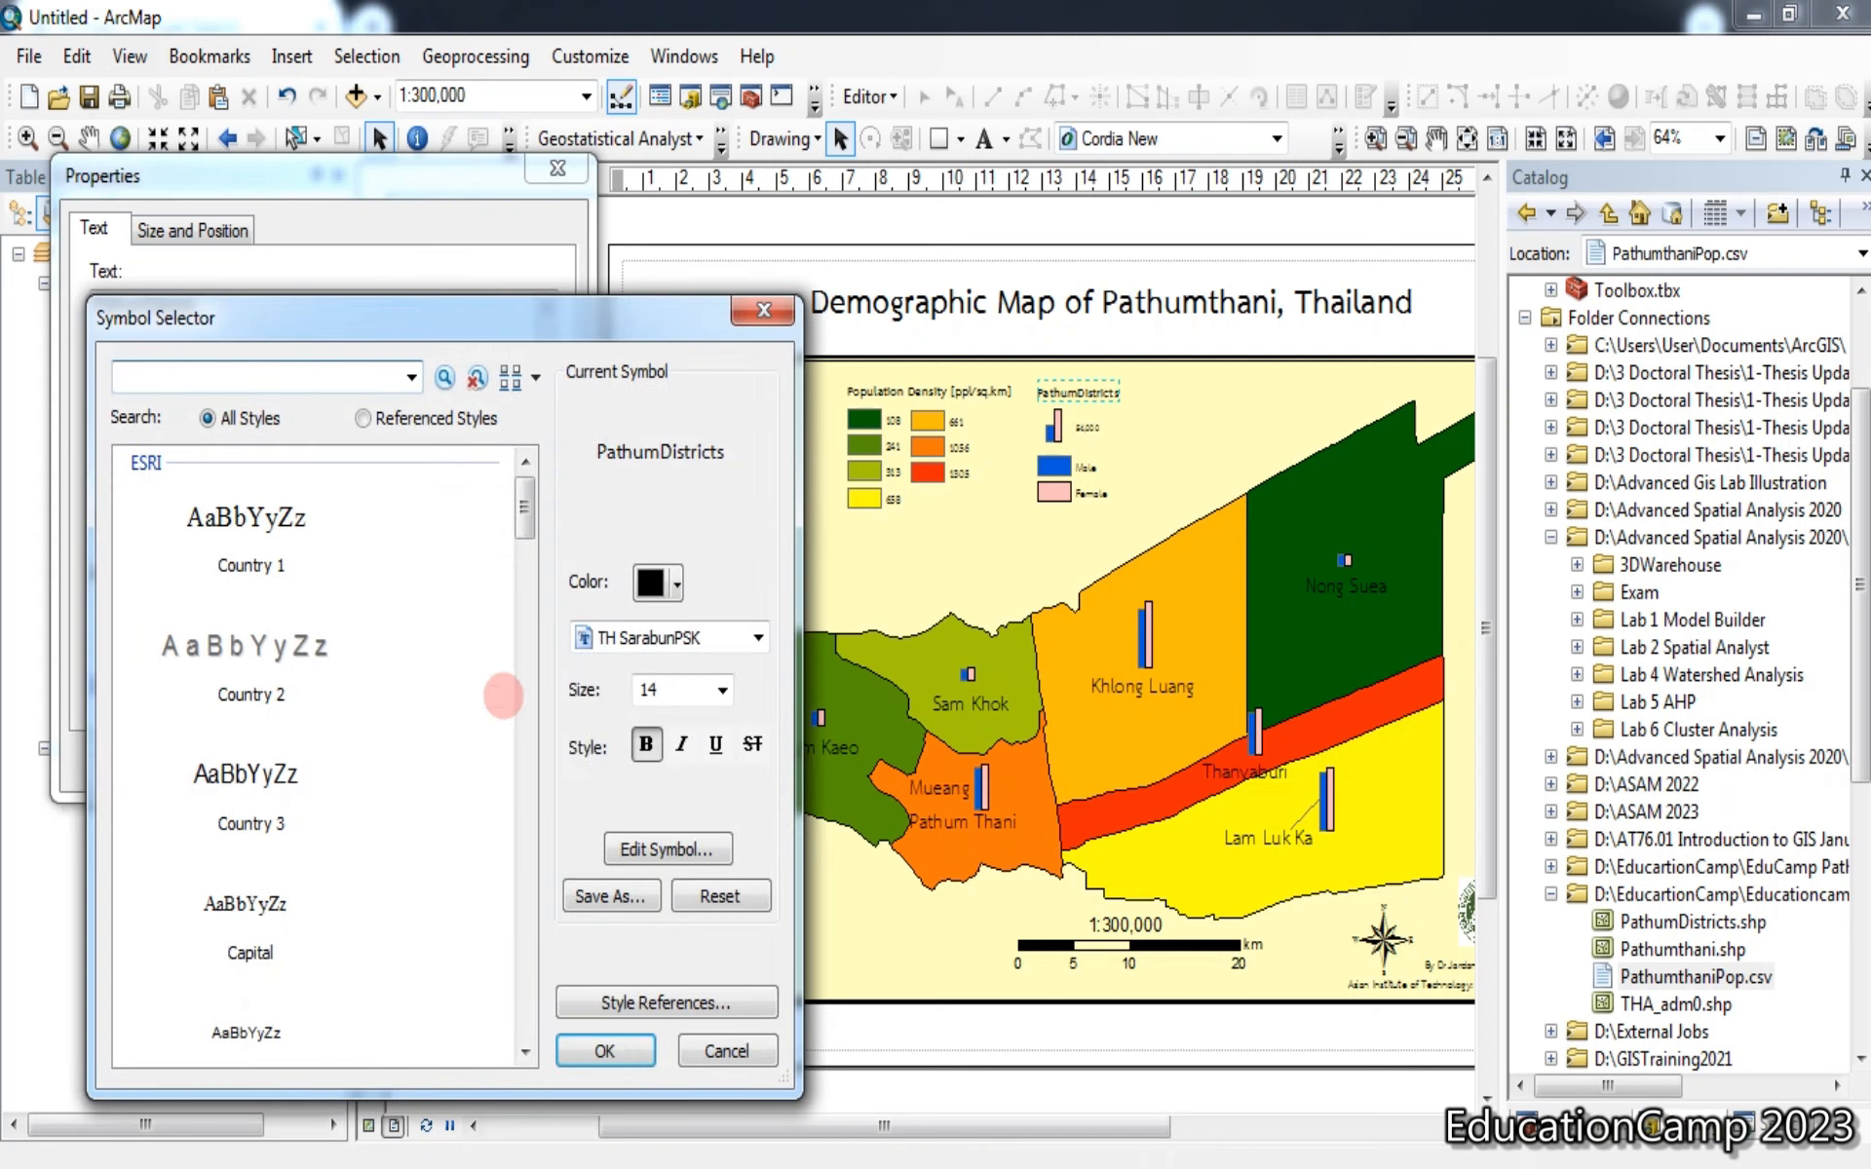
left_click(604, 1050)
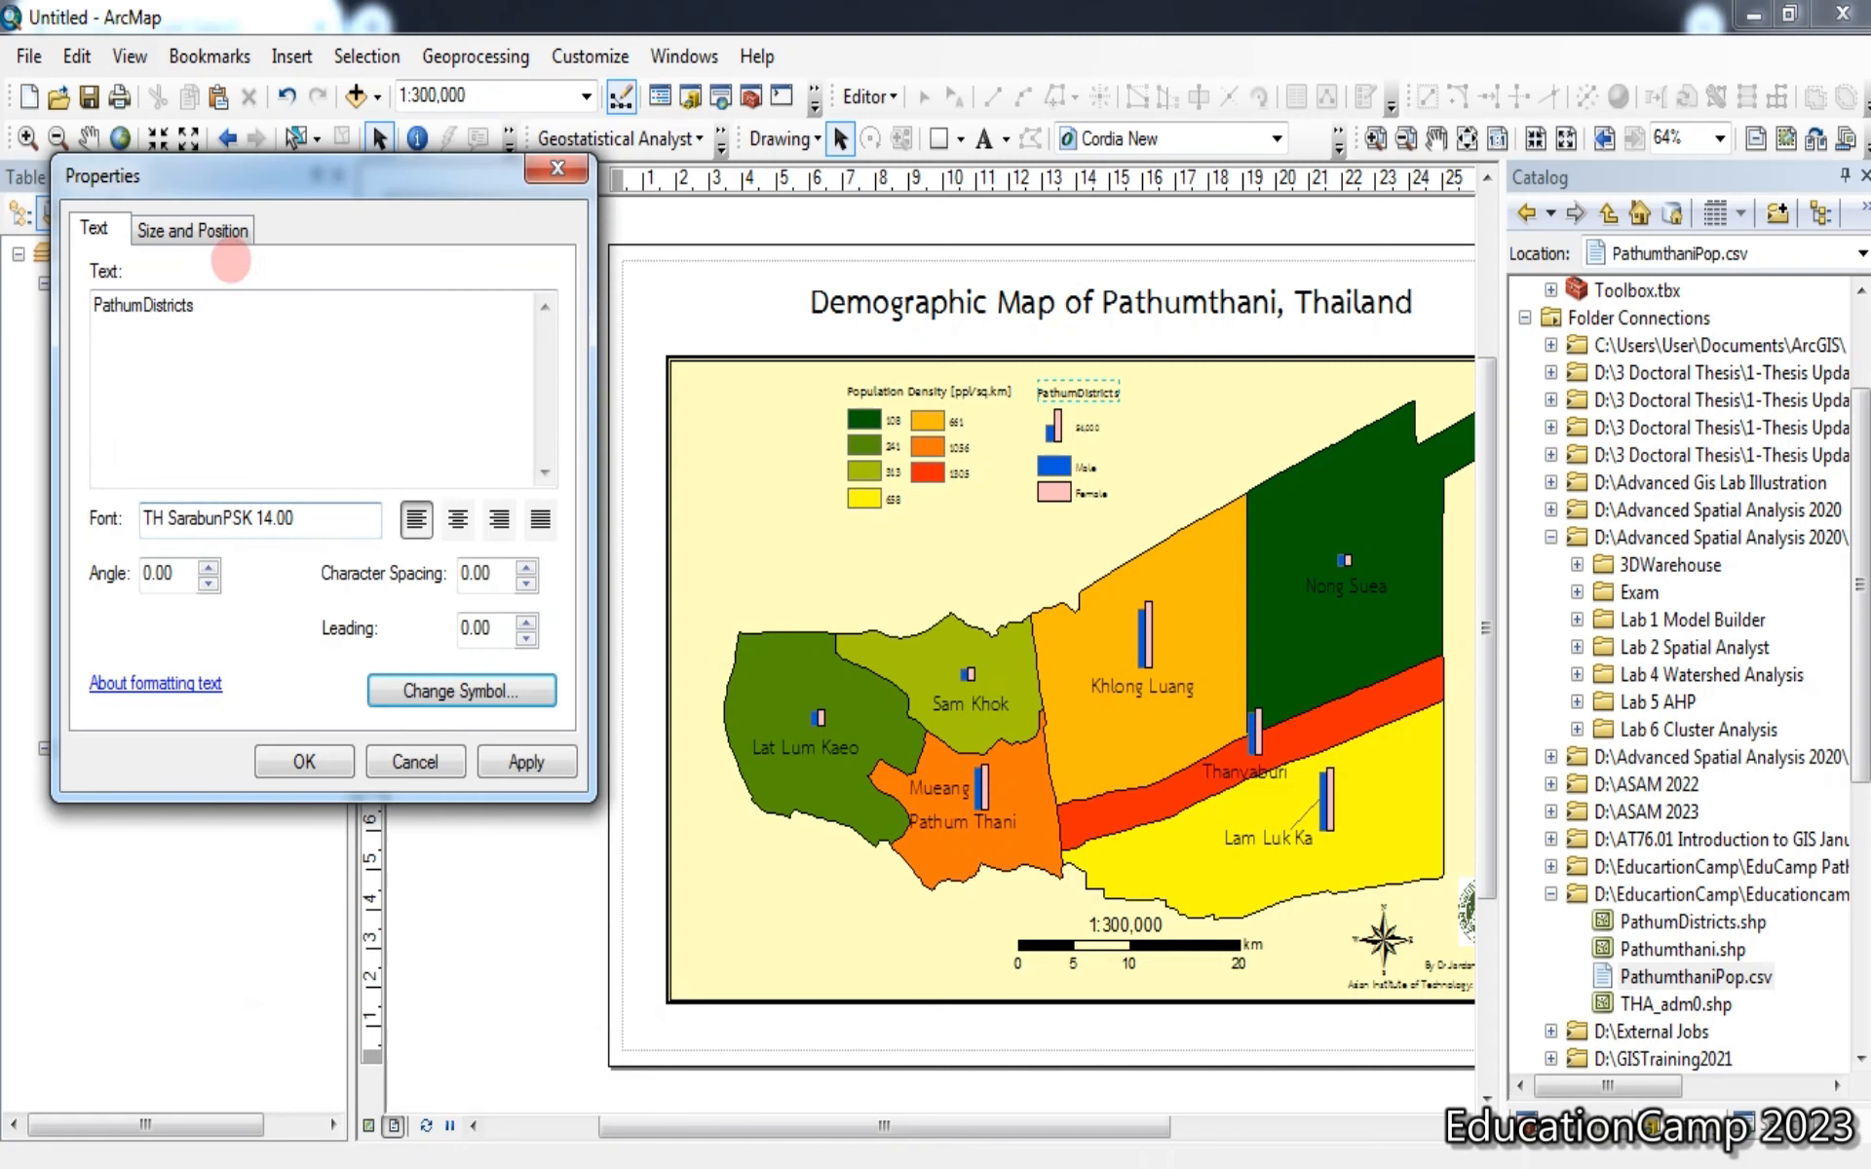
left_click_drag(242, 302, 4, 283)
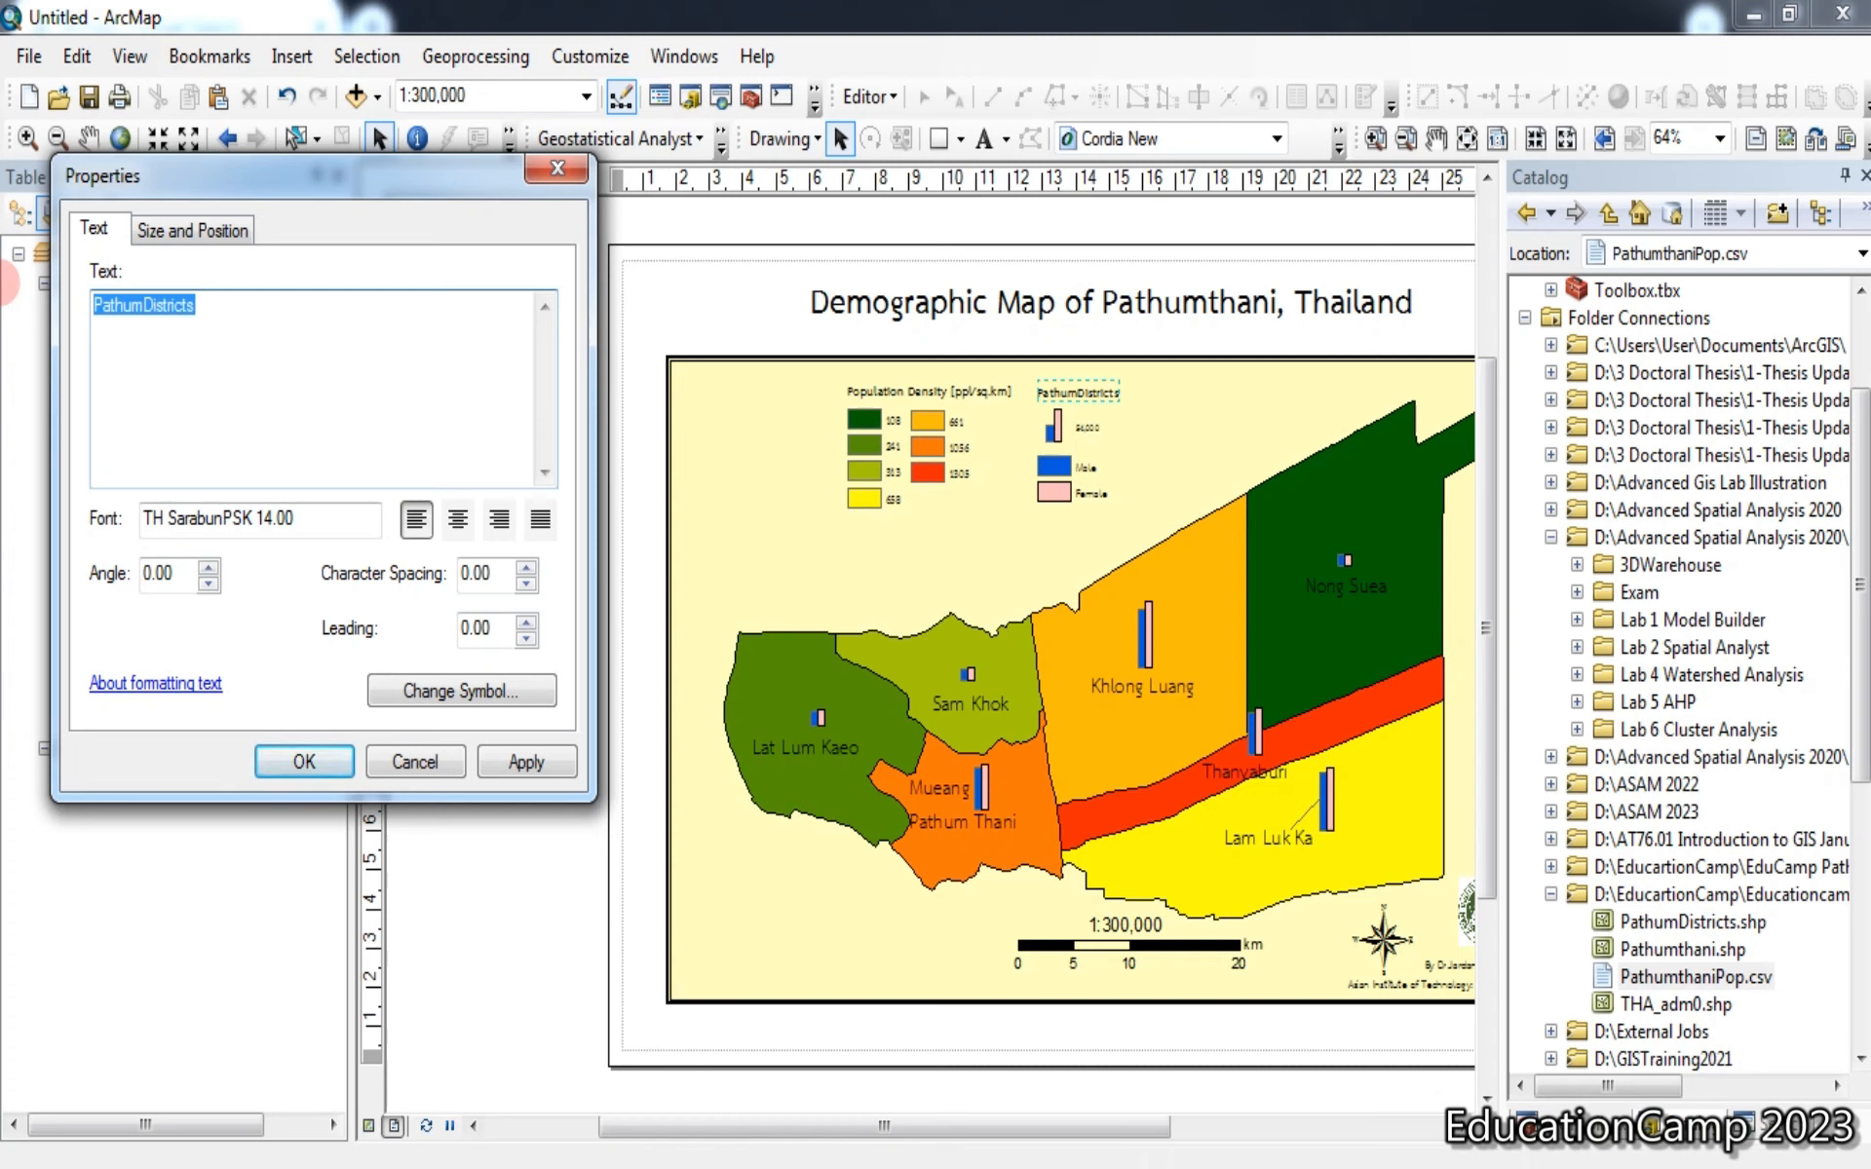
type("Population N")
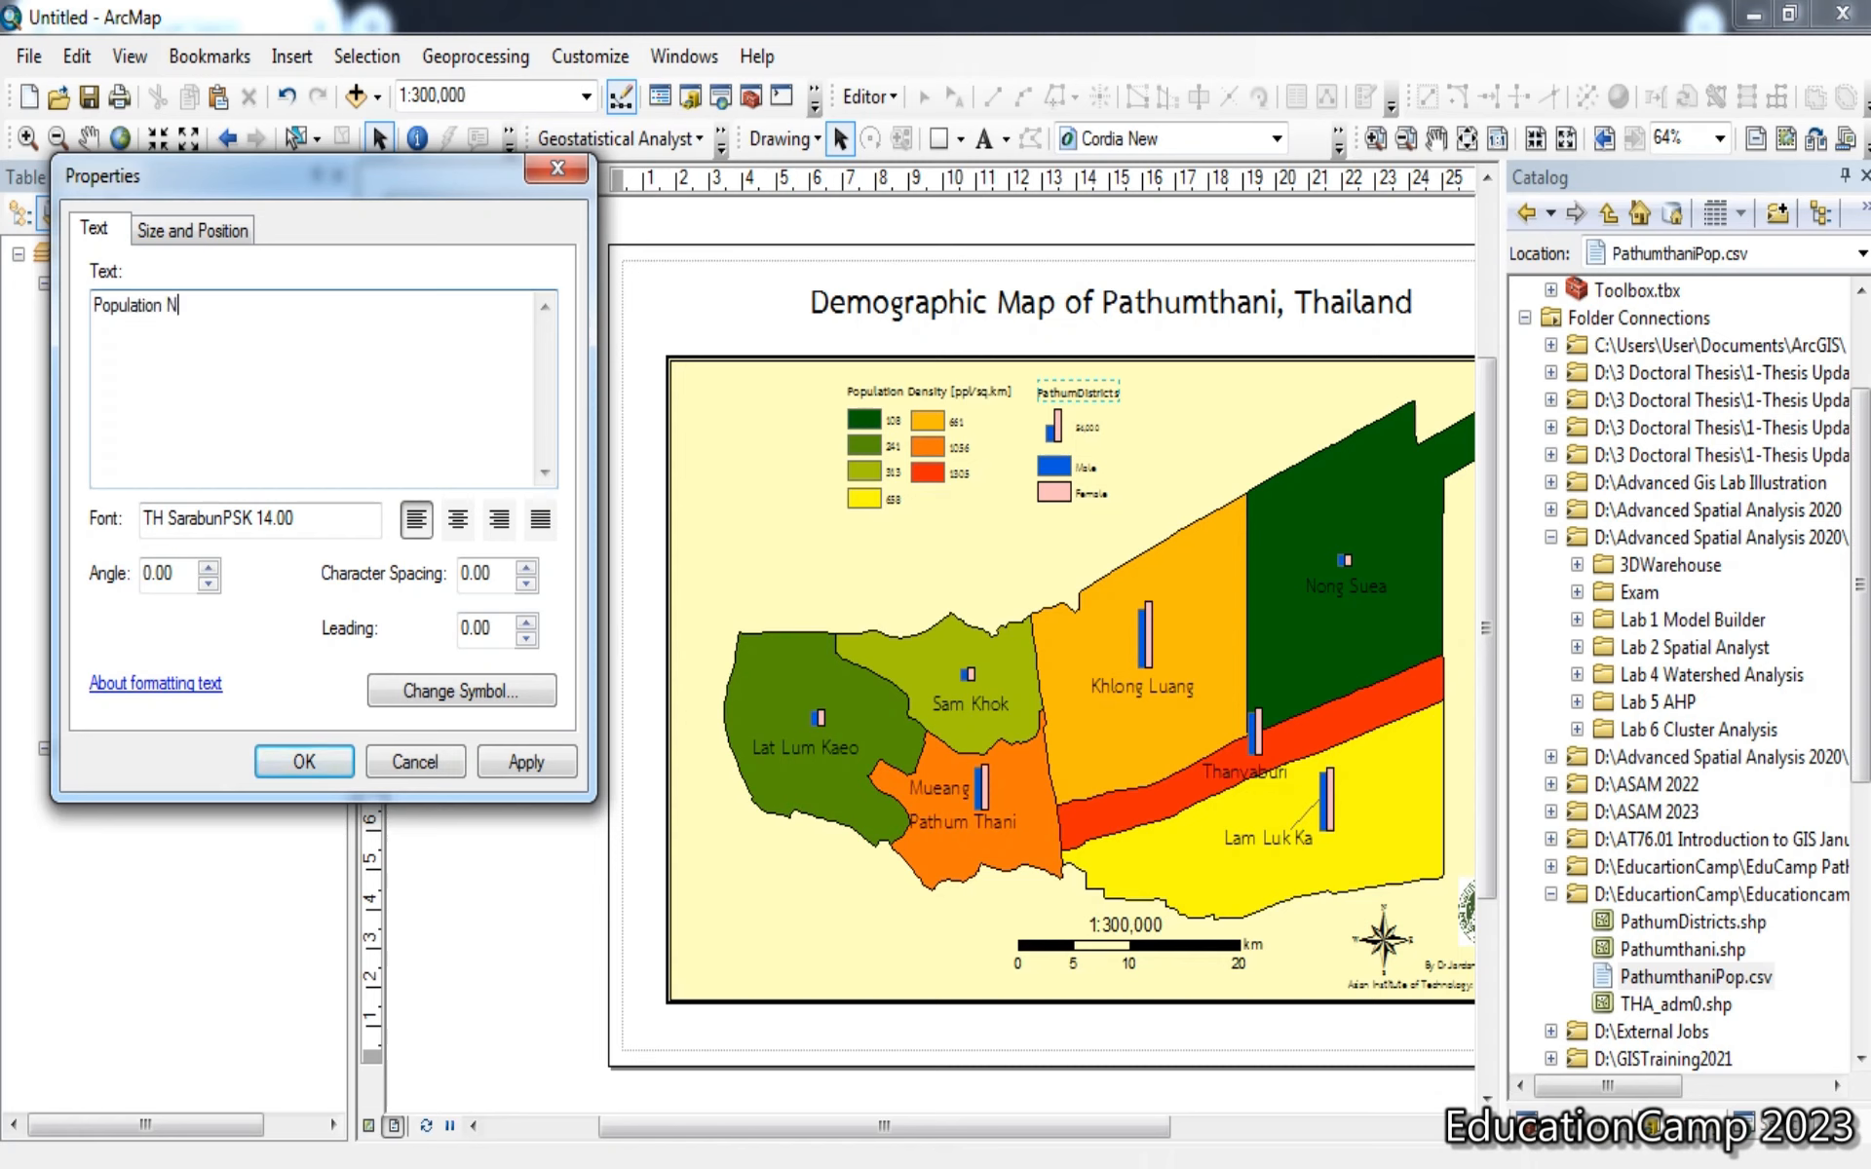
type("s")
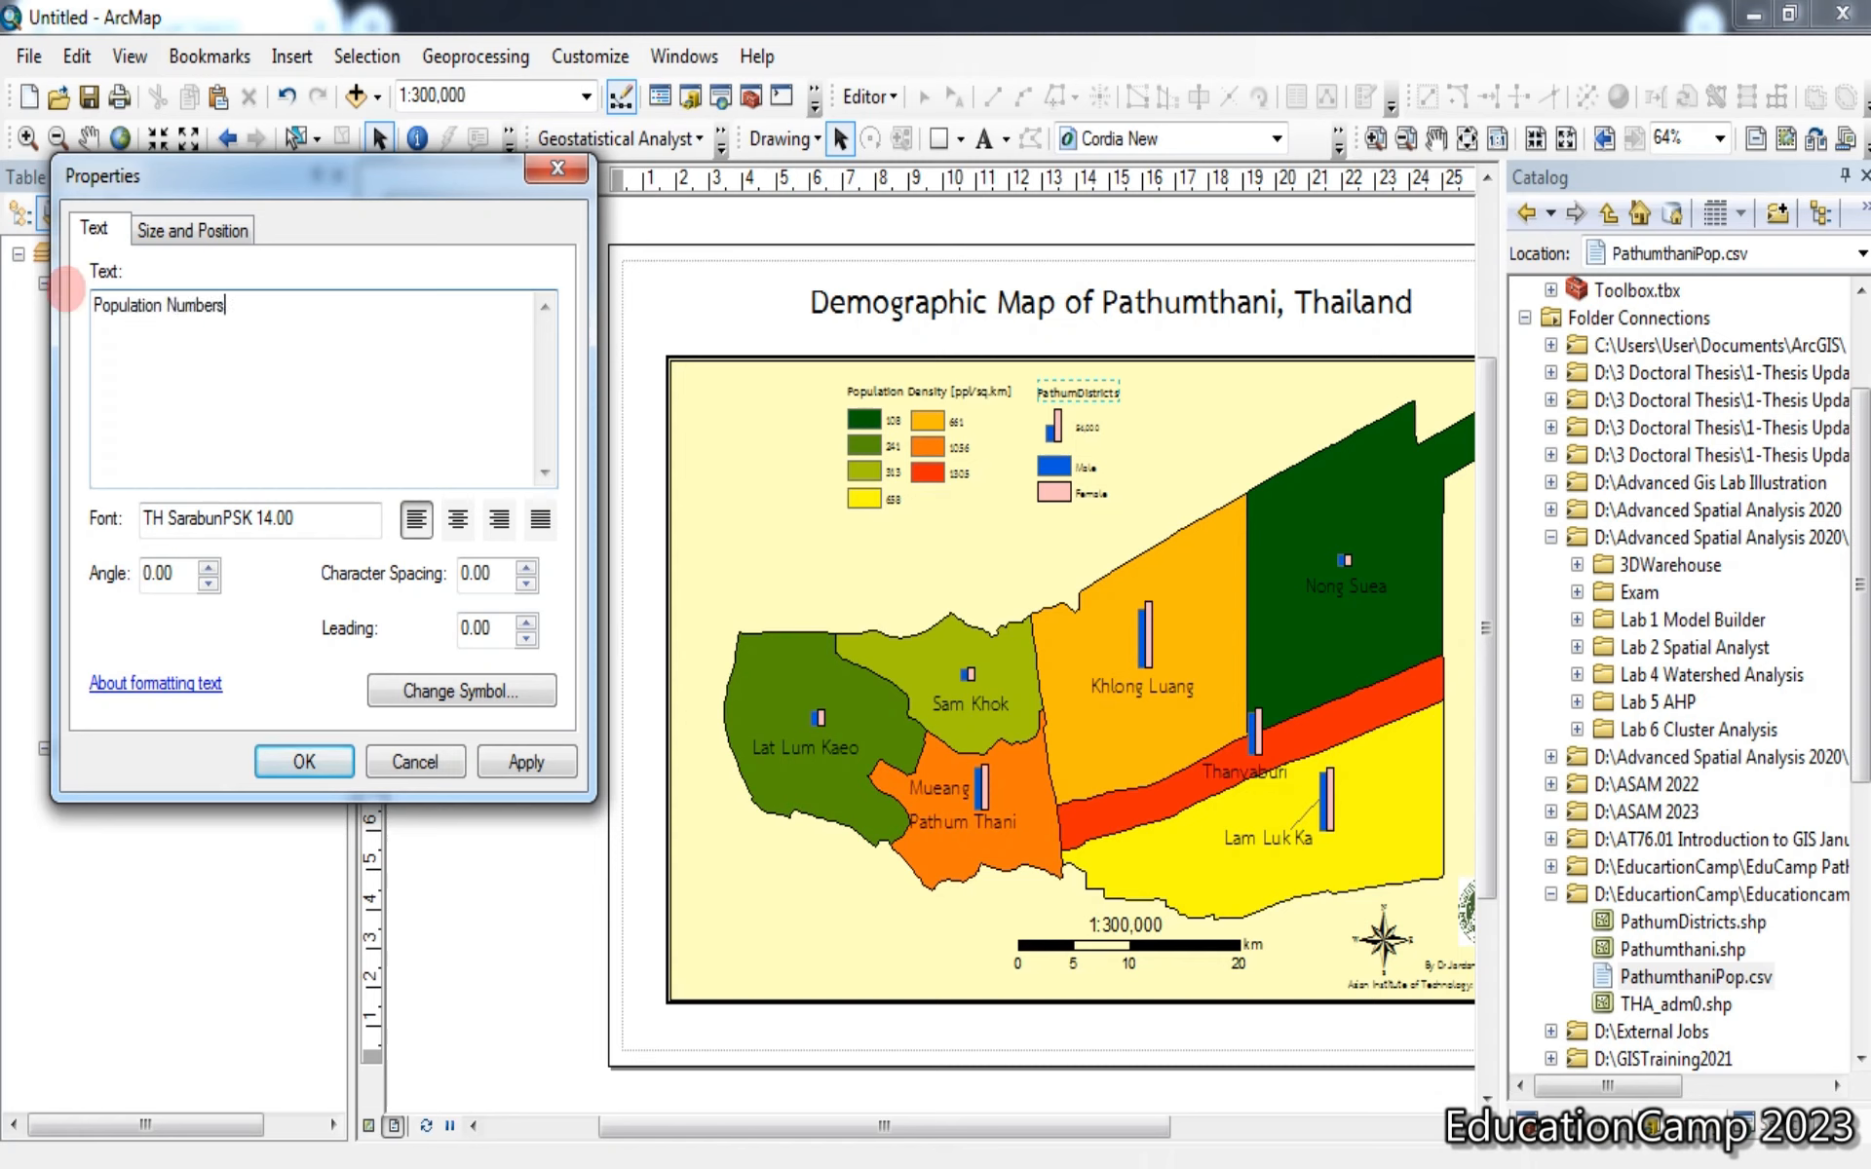
left_click(325, 782)
Delete the leftover Legend title, PathumDistricts heading and "all other values" entry lying outside the page
left_click(510, 464)
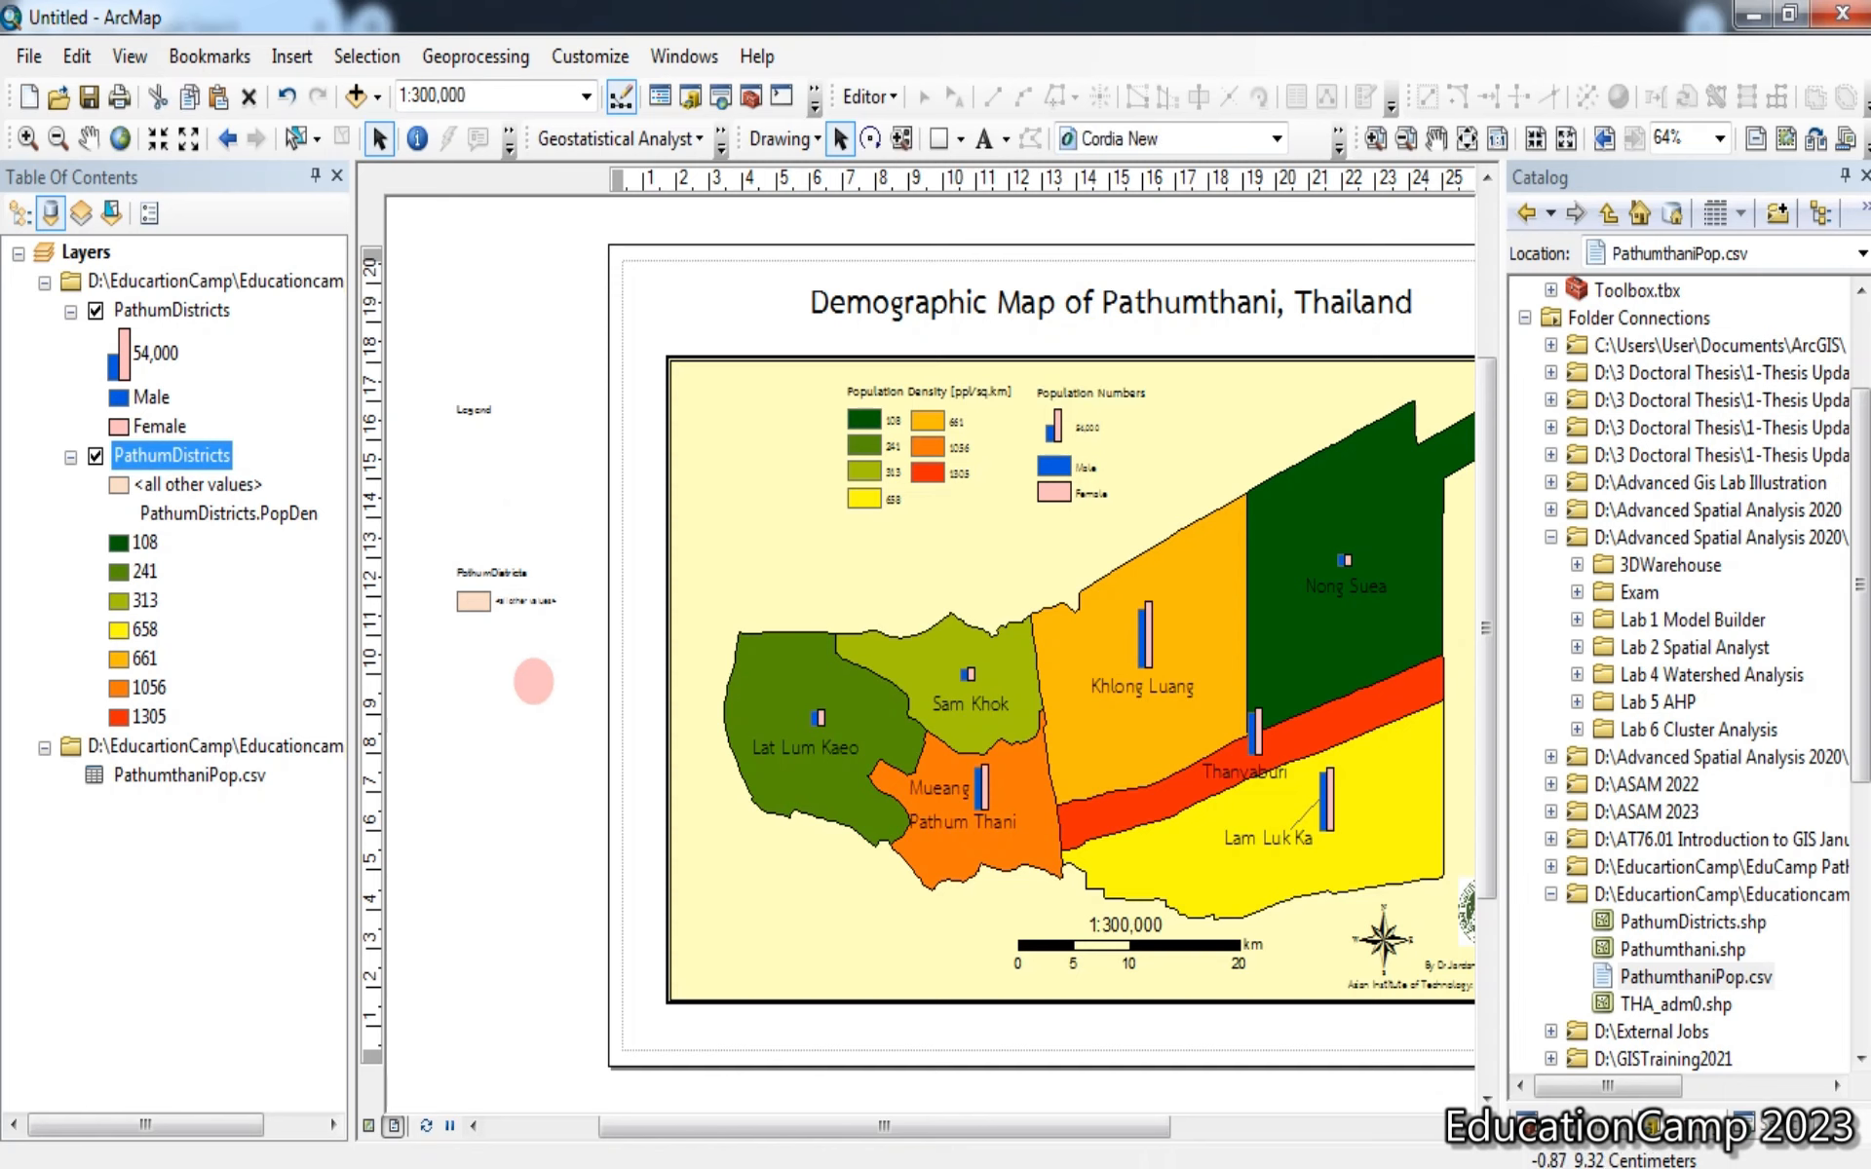
left_click_drag(589, 662, 401, 302)
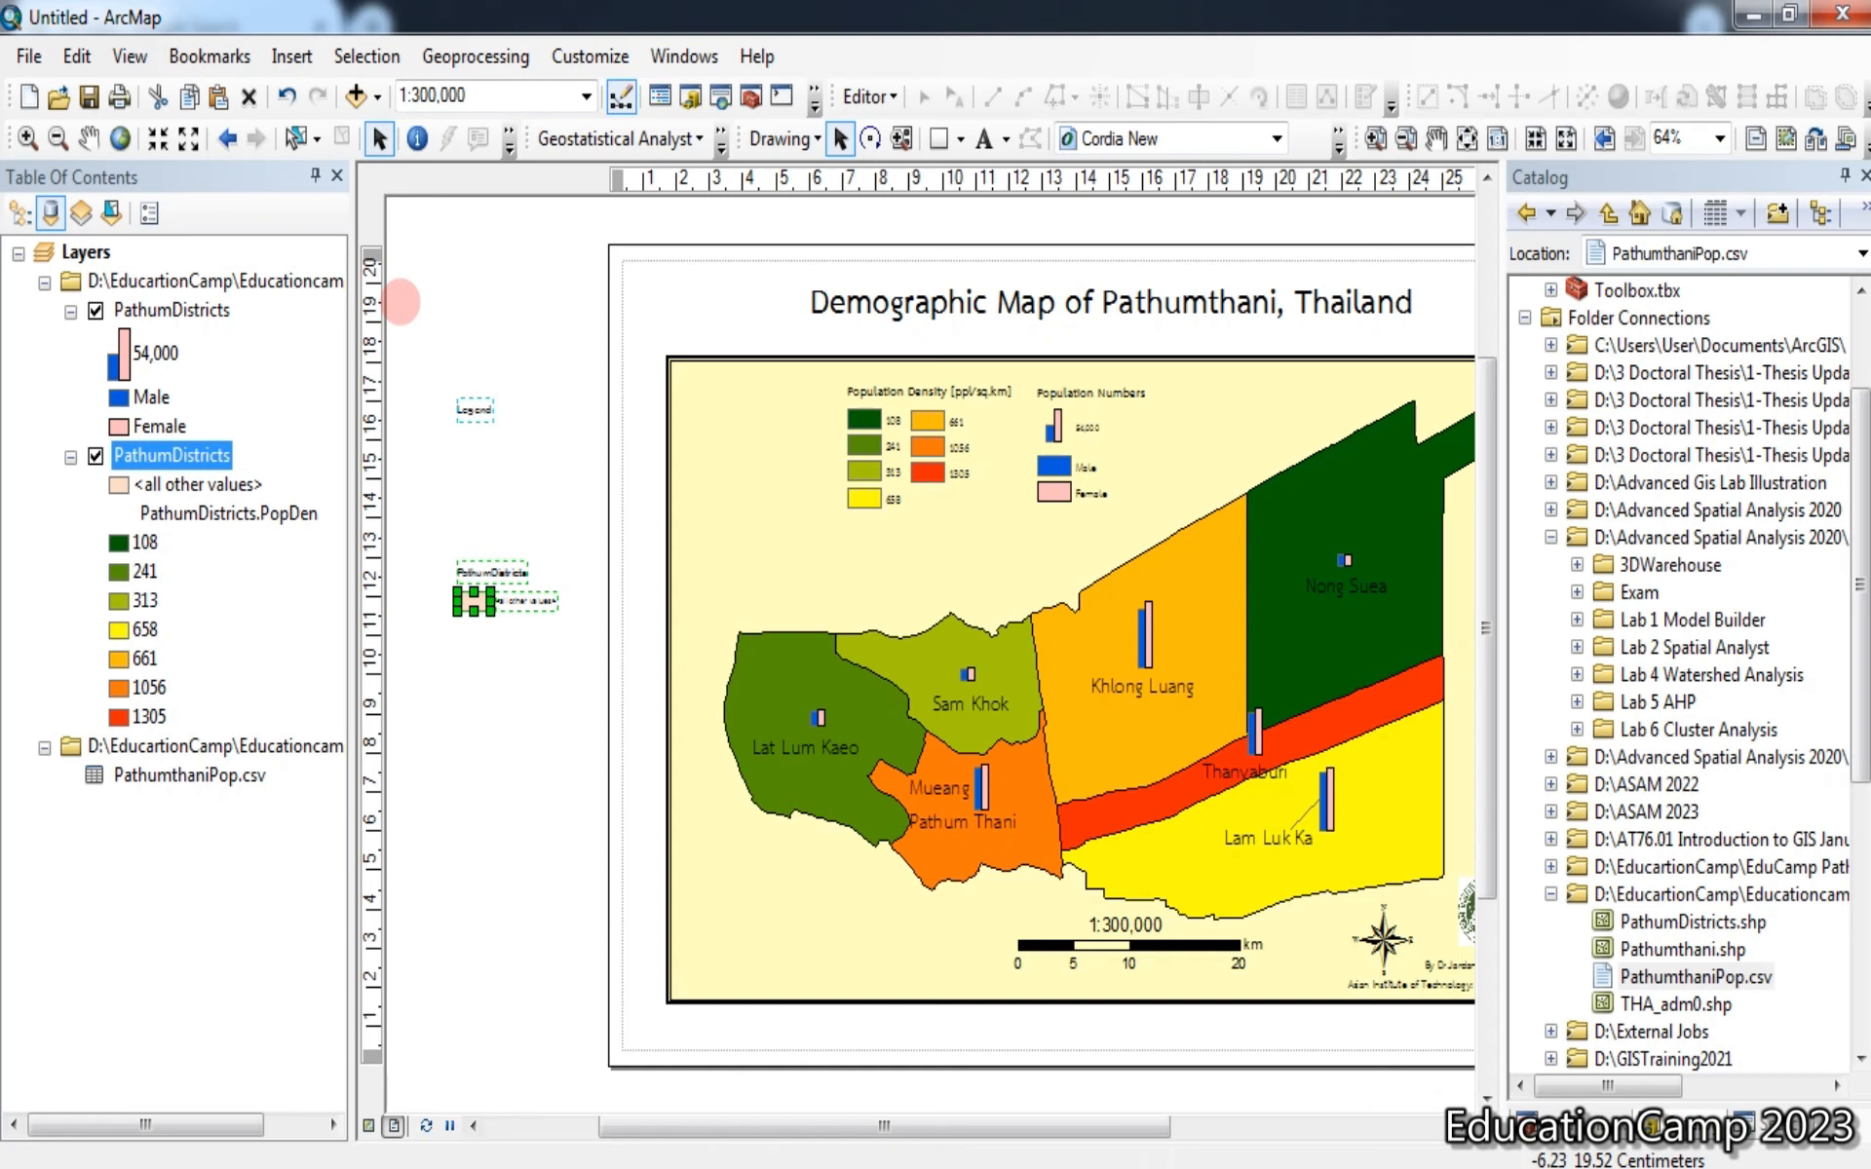
key("Delete")
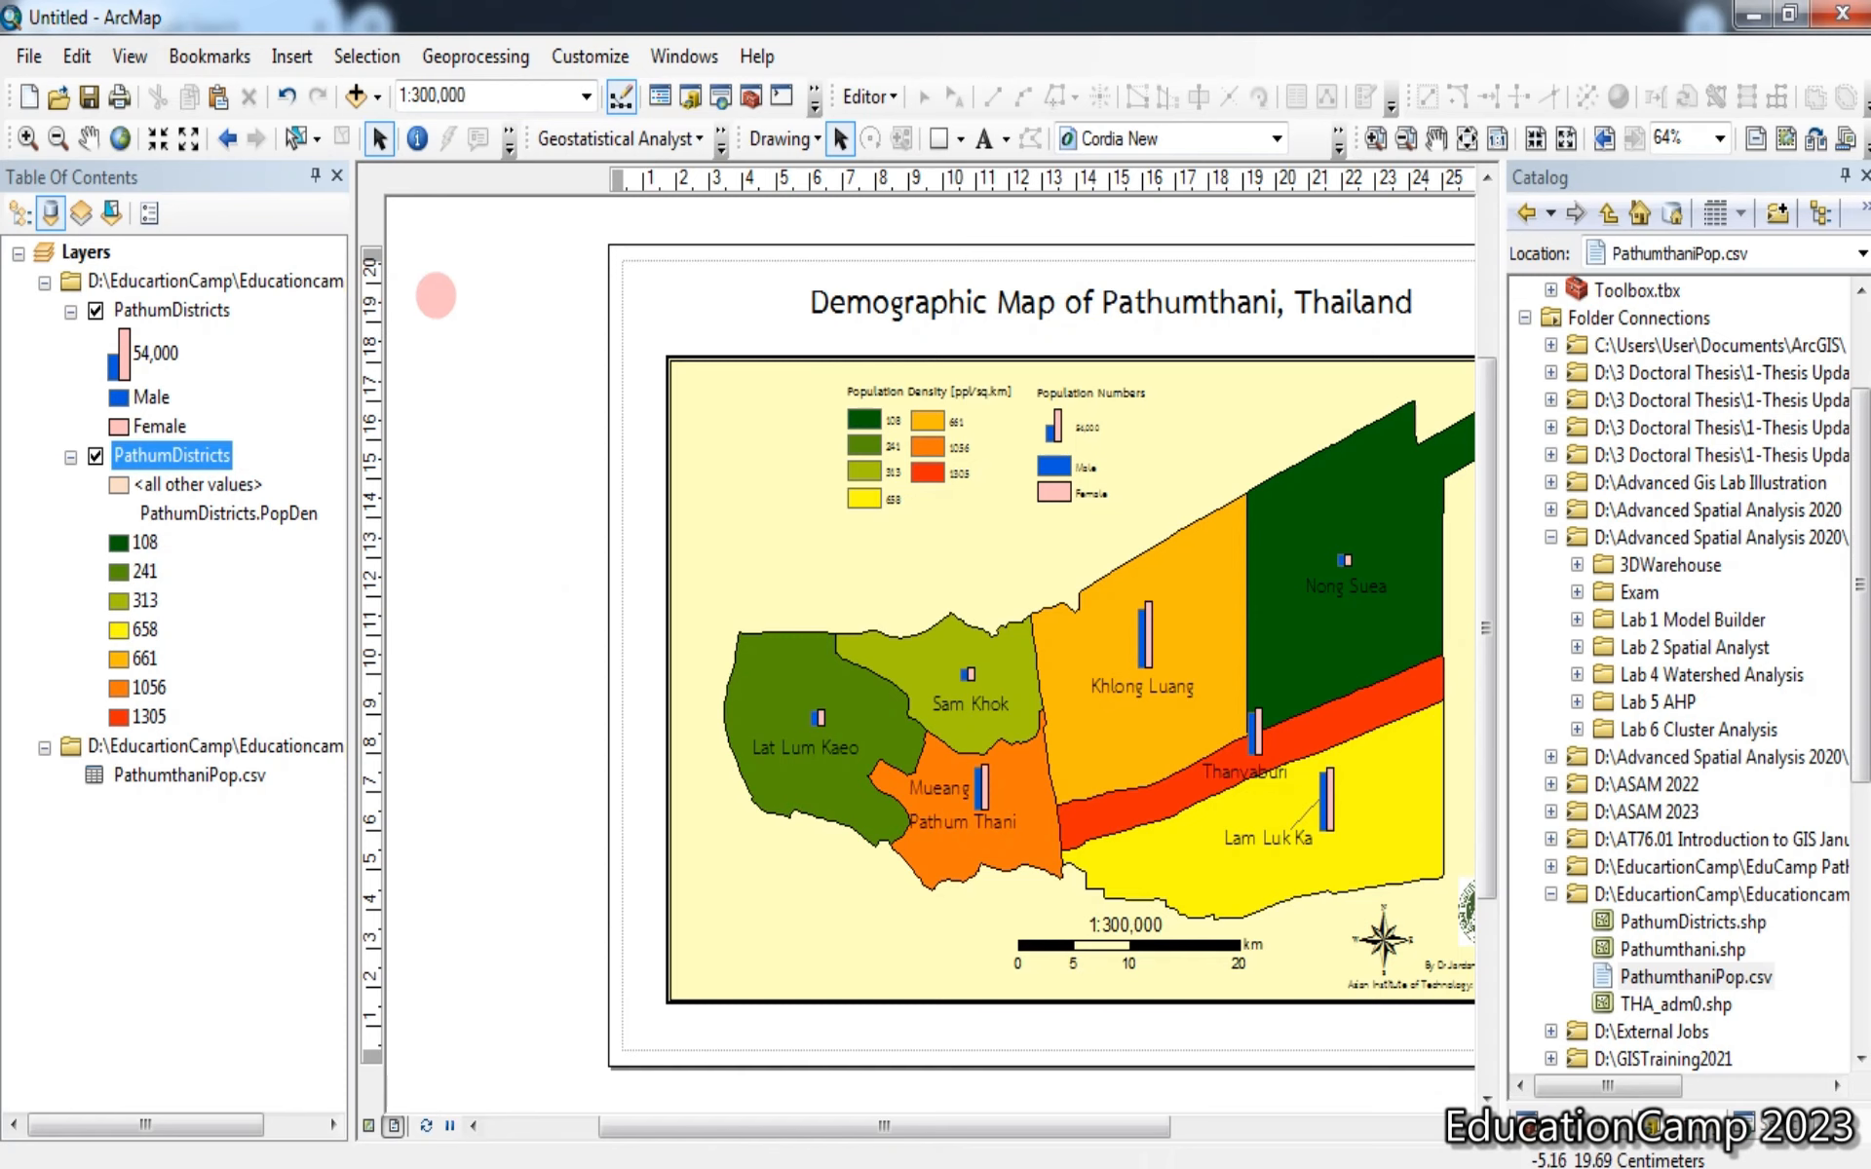
Group the Population Numbers heading with its chart symbol and Male/Female entries, and nudge the group slightly down
scroll(967, 399, "down", 1)
scroll(967, 398, "up", 2)
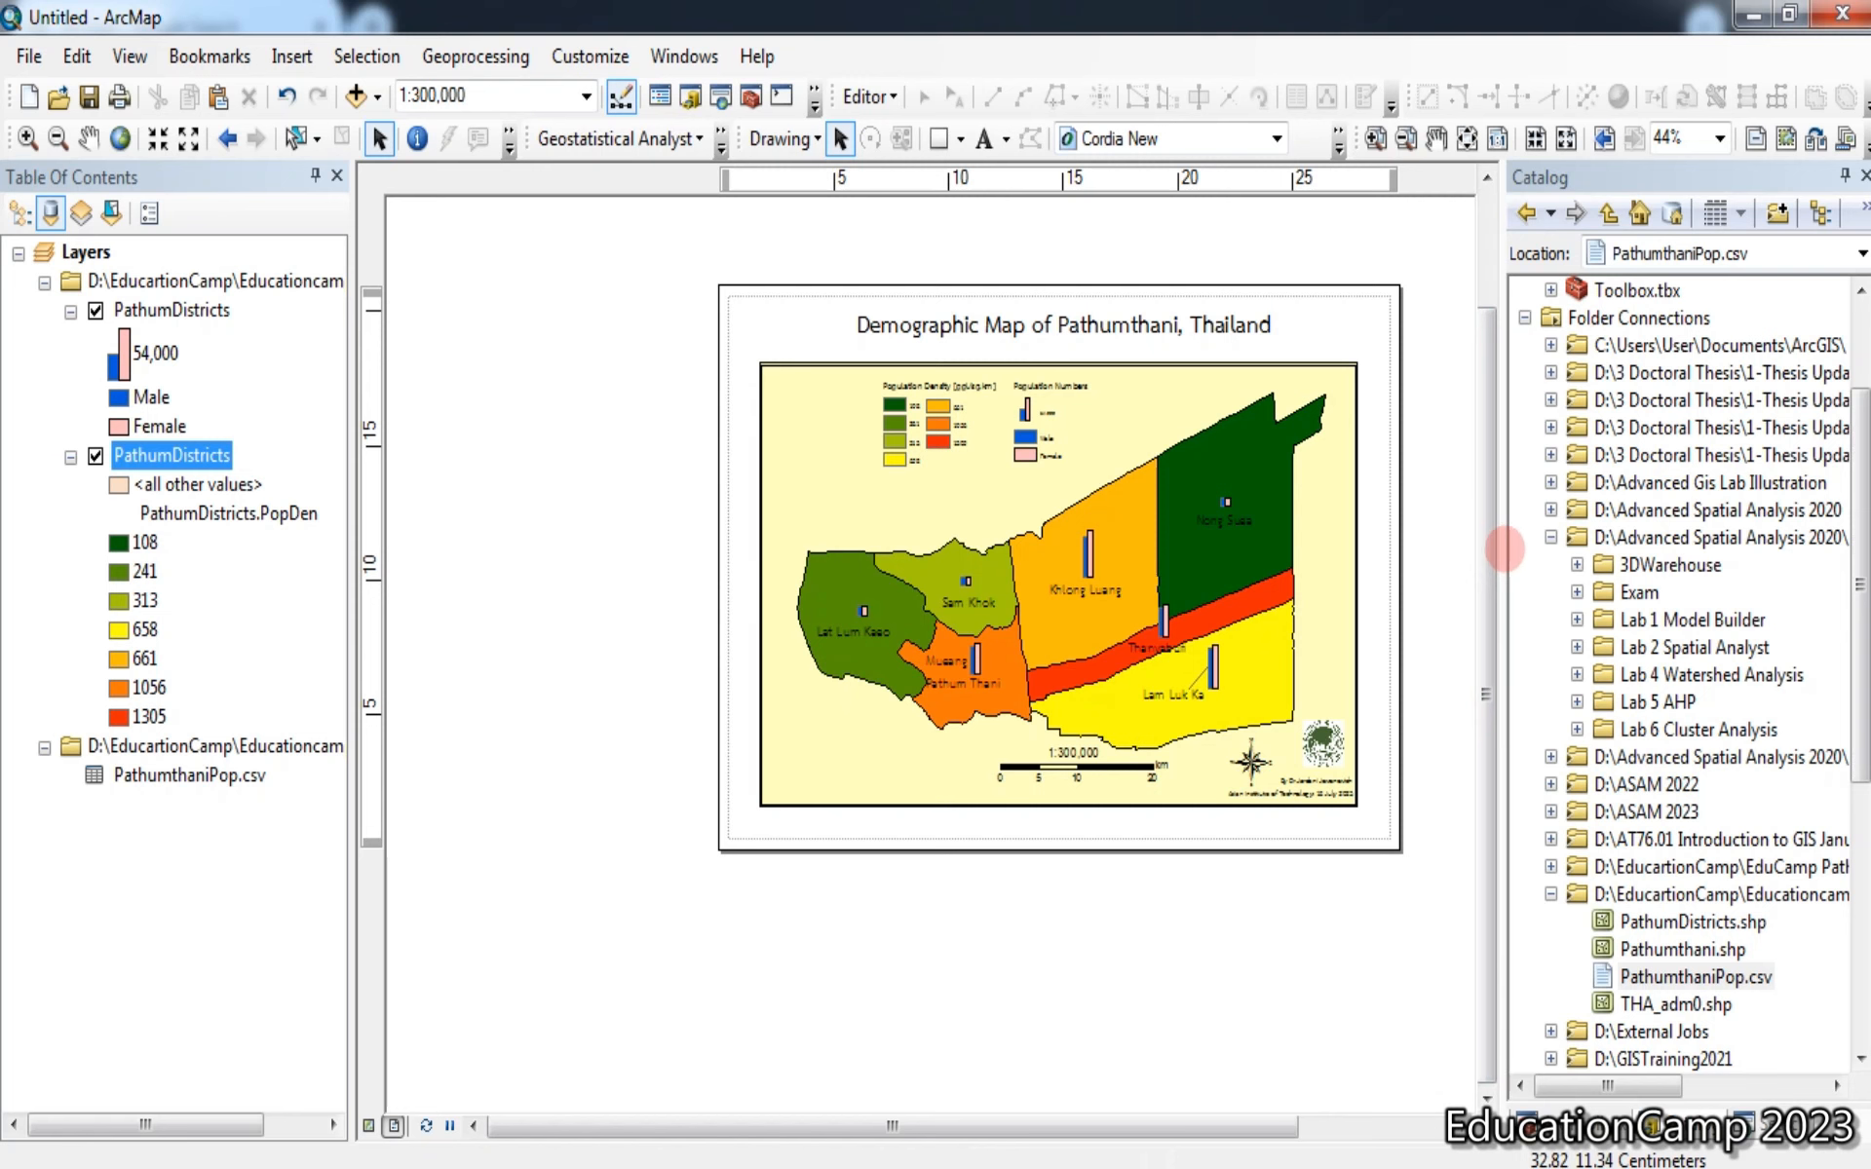
left_click_drag(1506, 549, 1618, 549)
scroll(1150, 383, "down", 1)
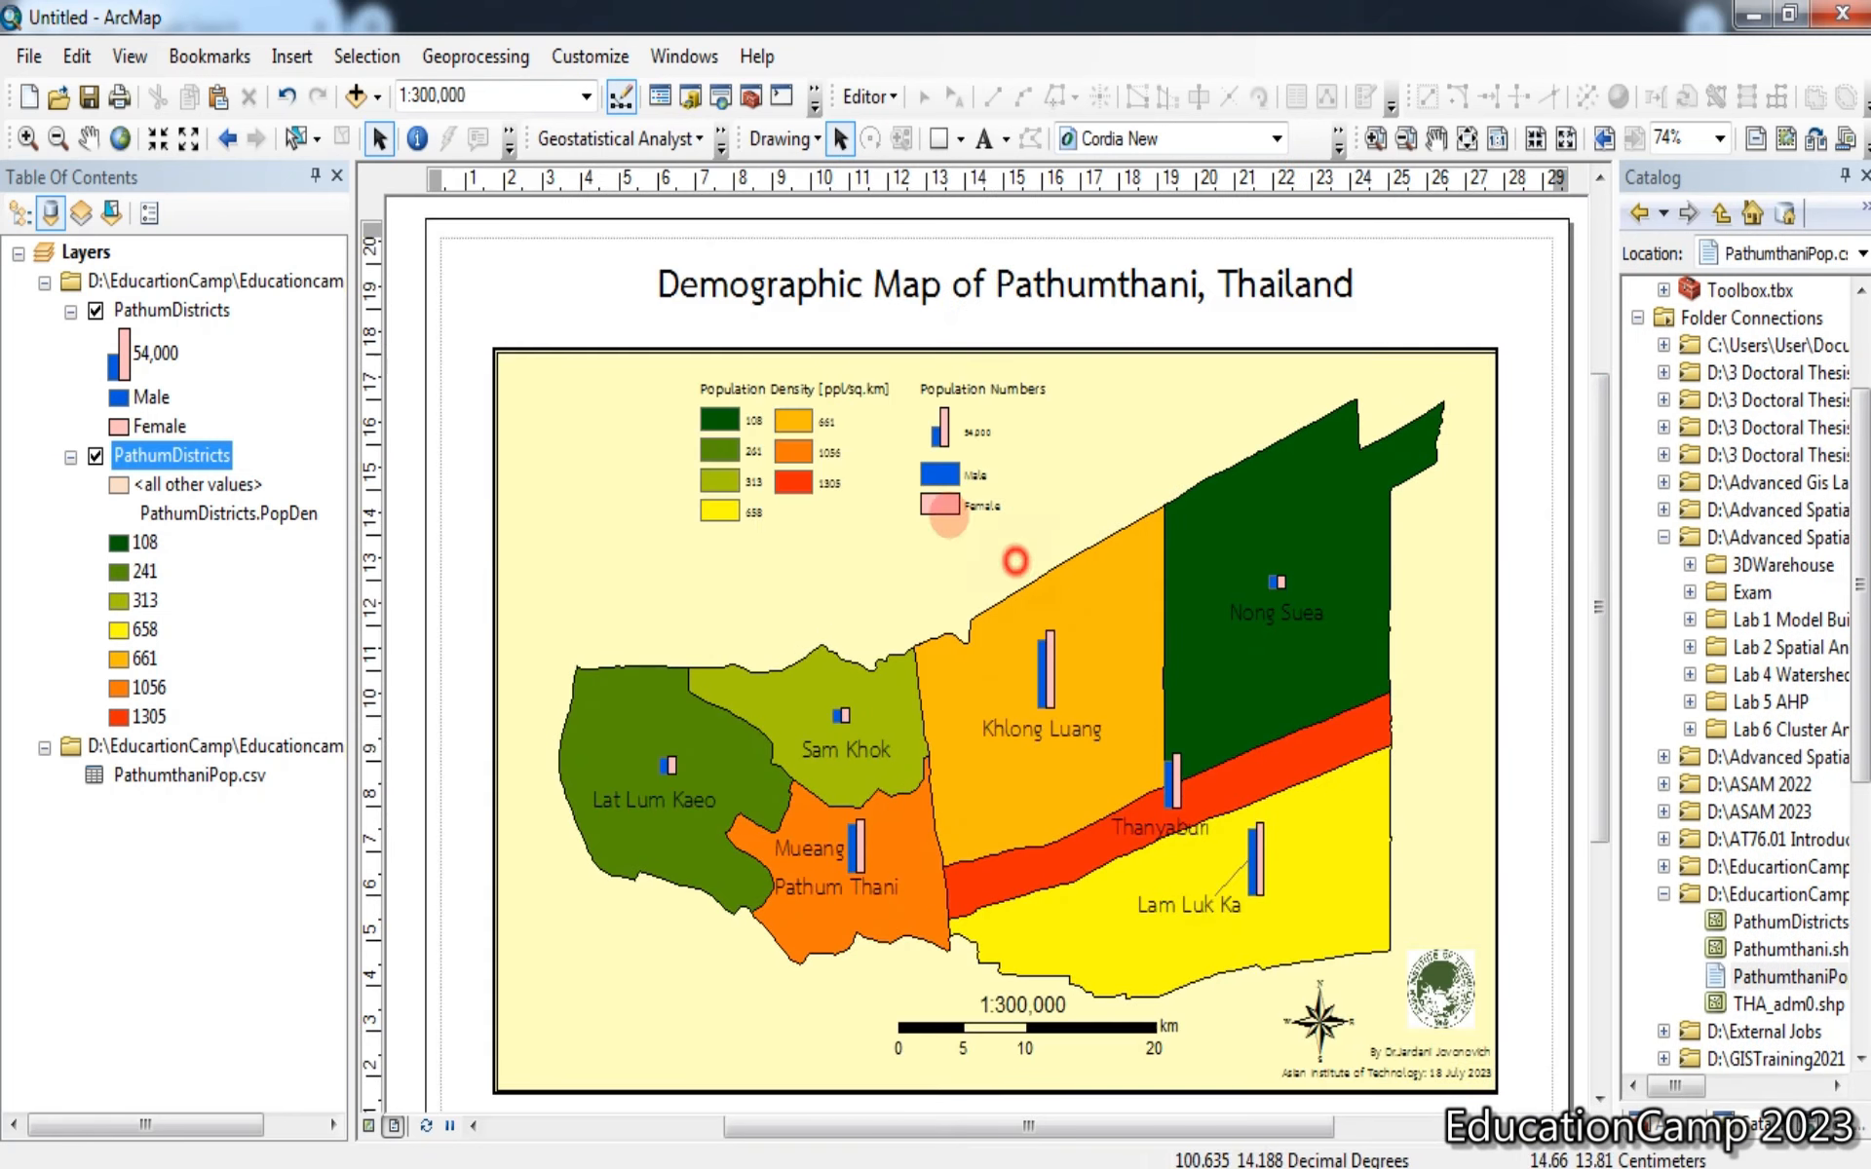
left_click_drag(1015, 561, 660, 334)
left_click(975, 558)
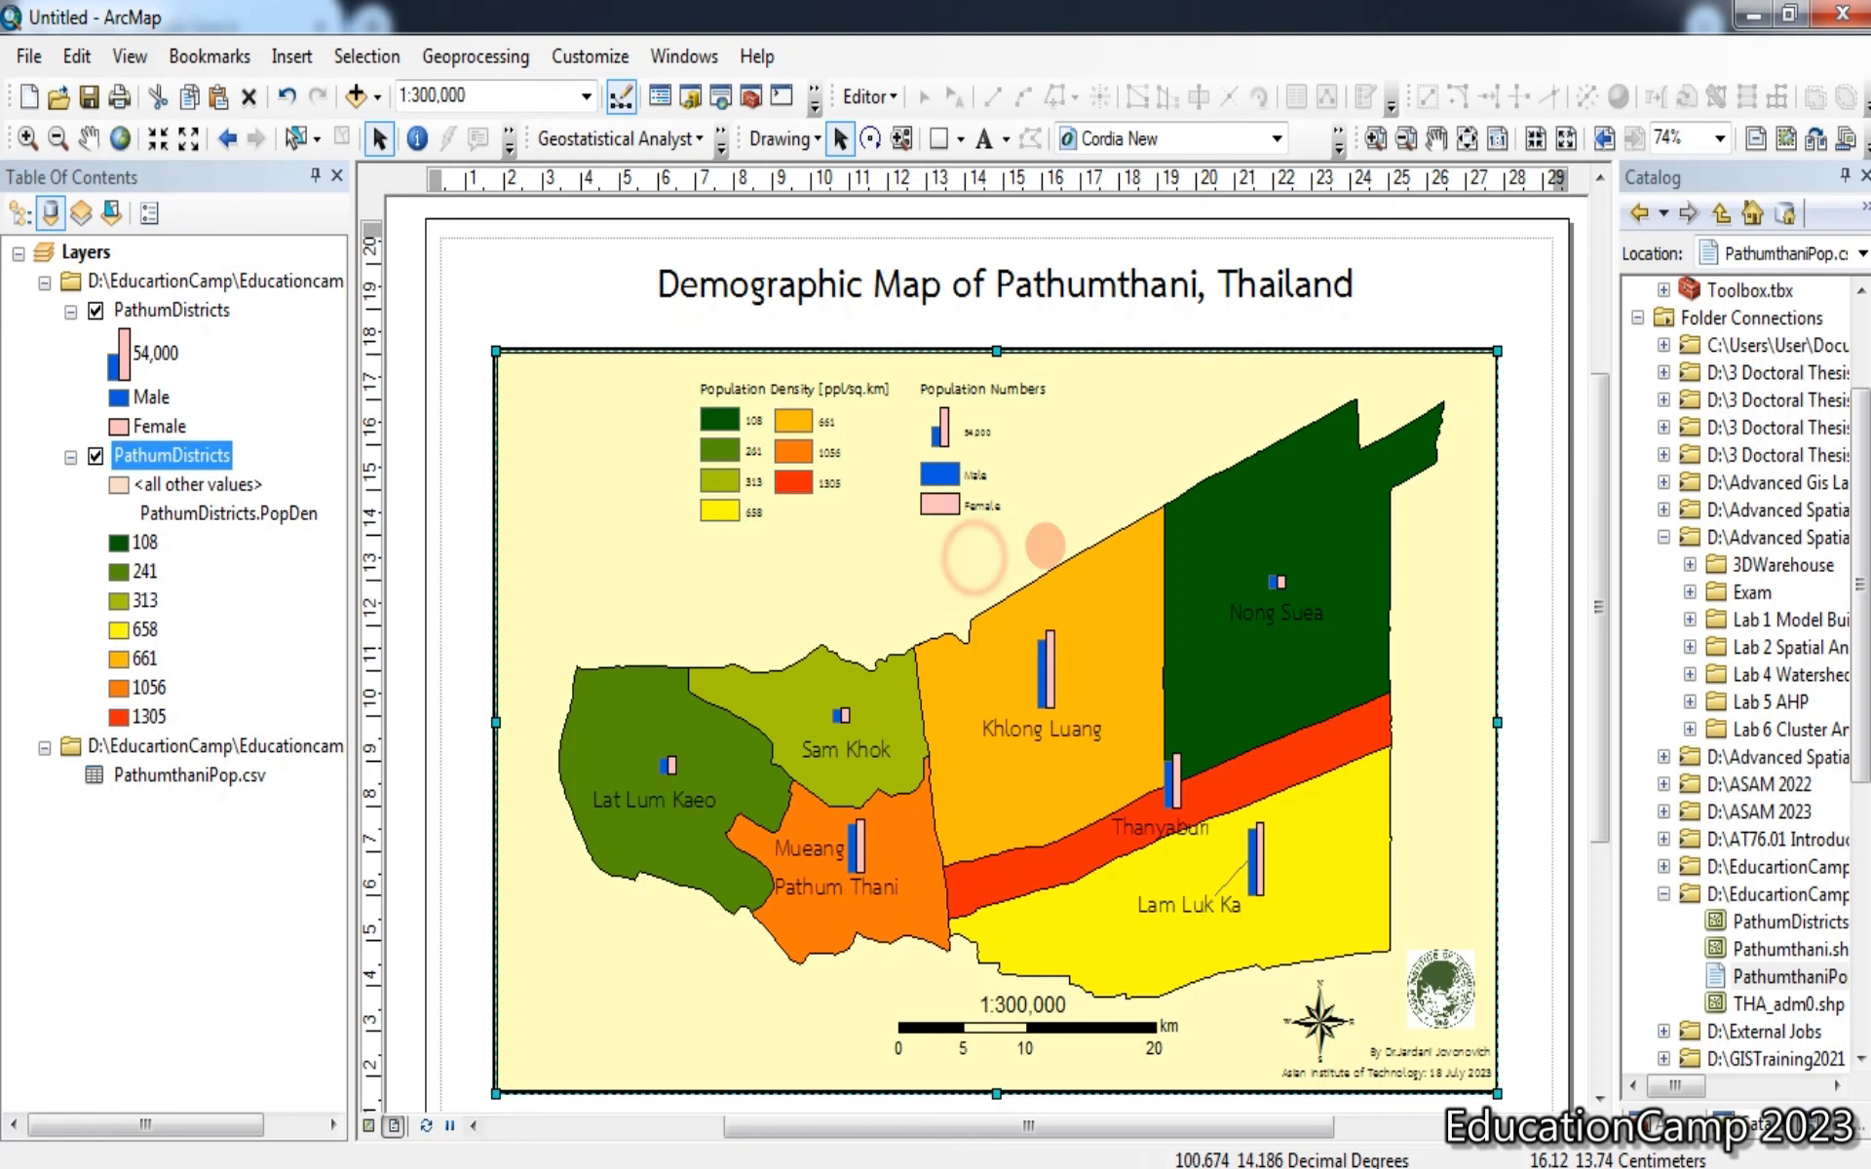
left_click(585, 284)
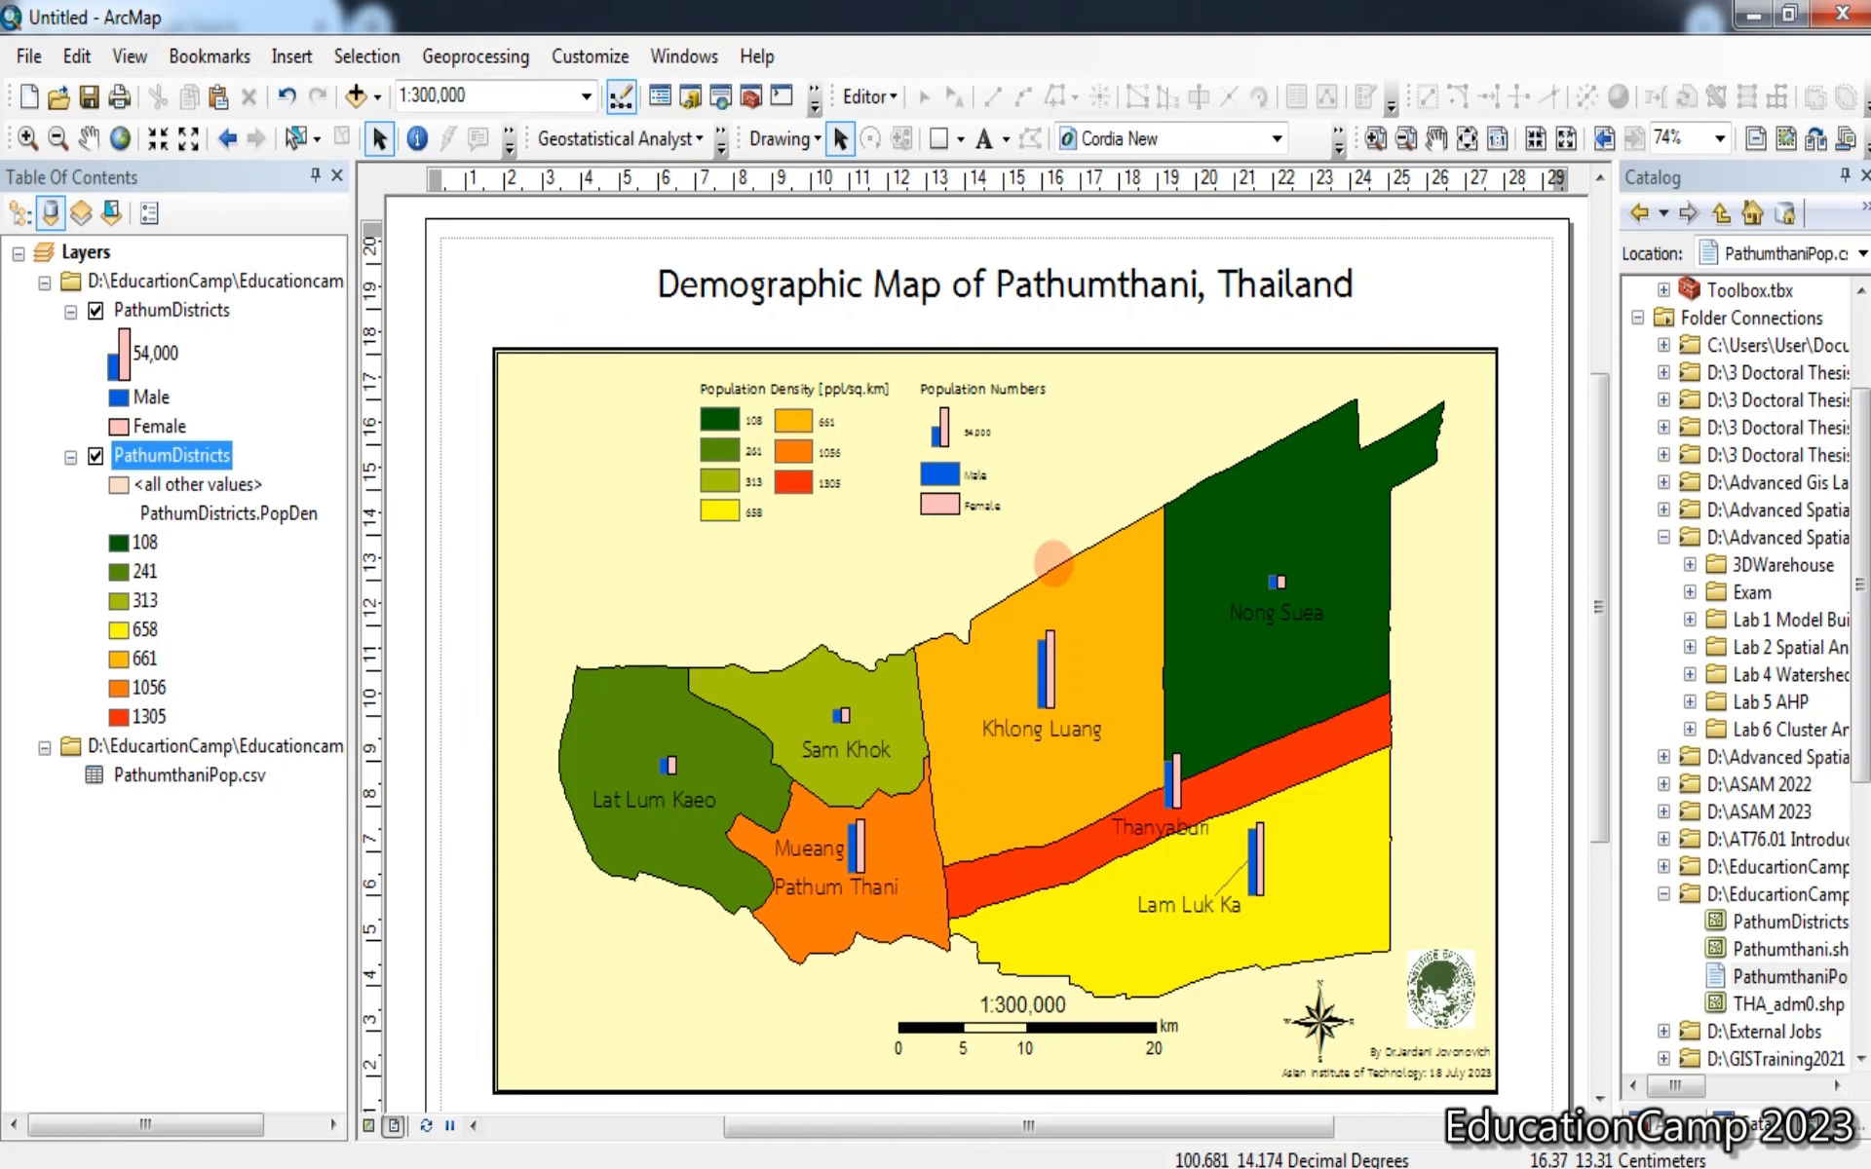
left_click_drag(1065, 539, 882, 336)
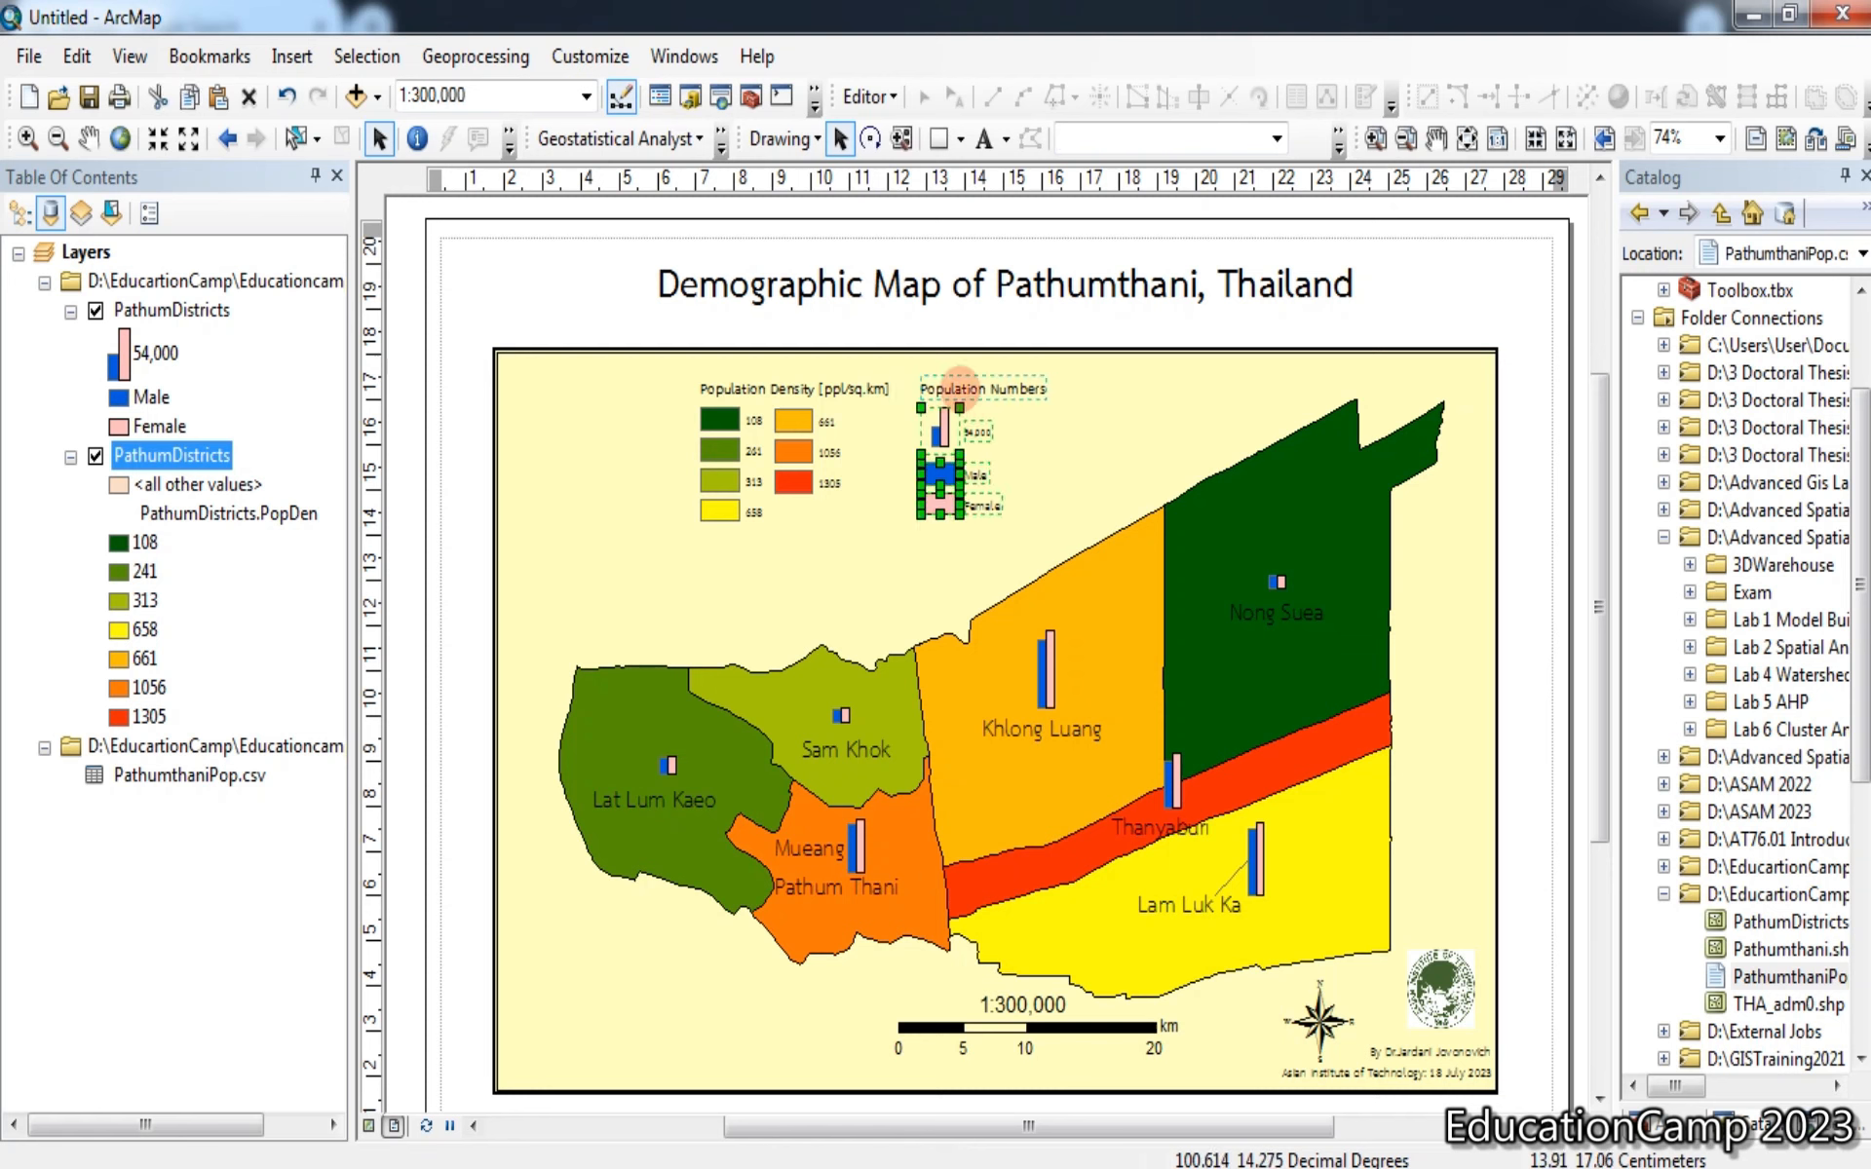
right_click(960, 382)
left_click(1033, 631)
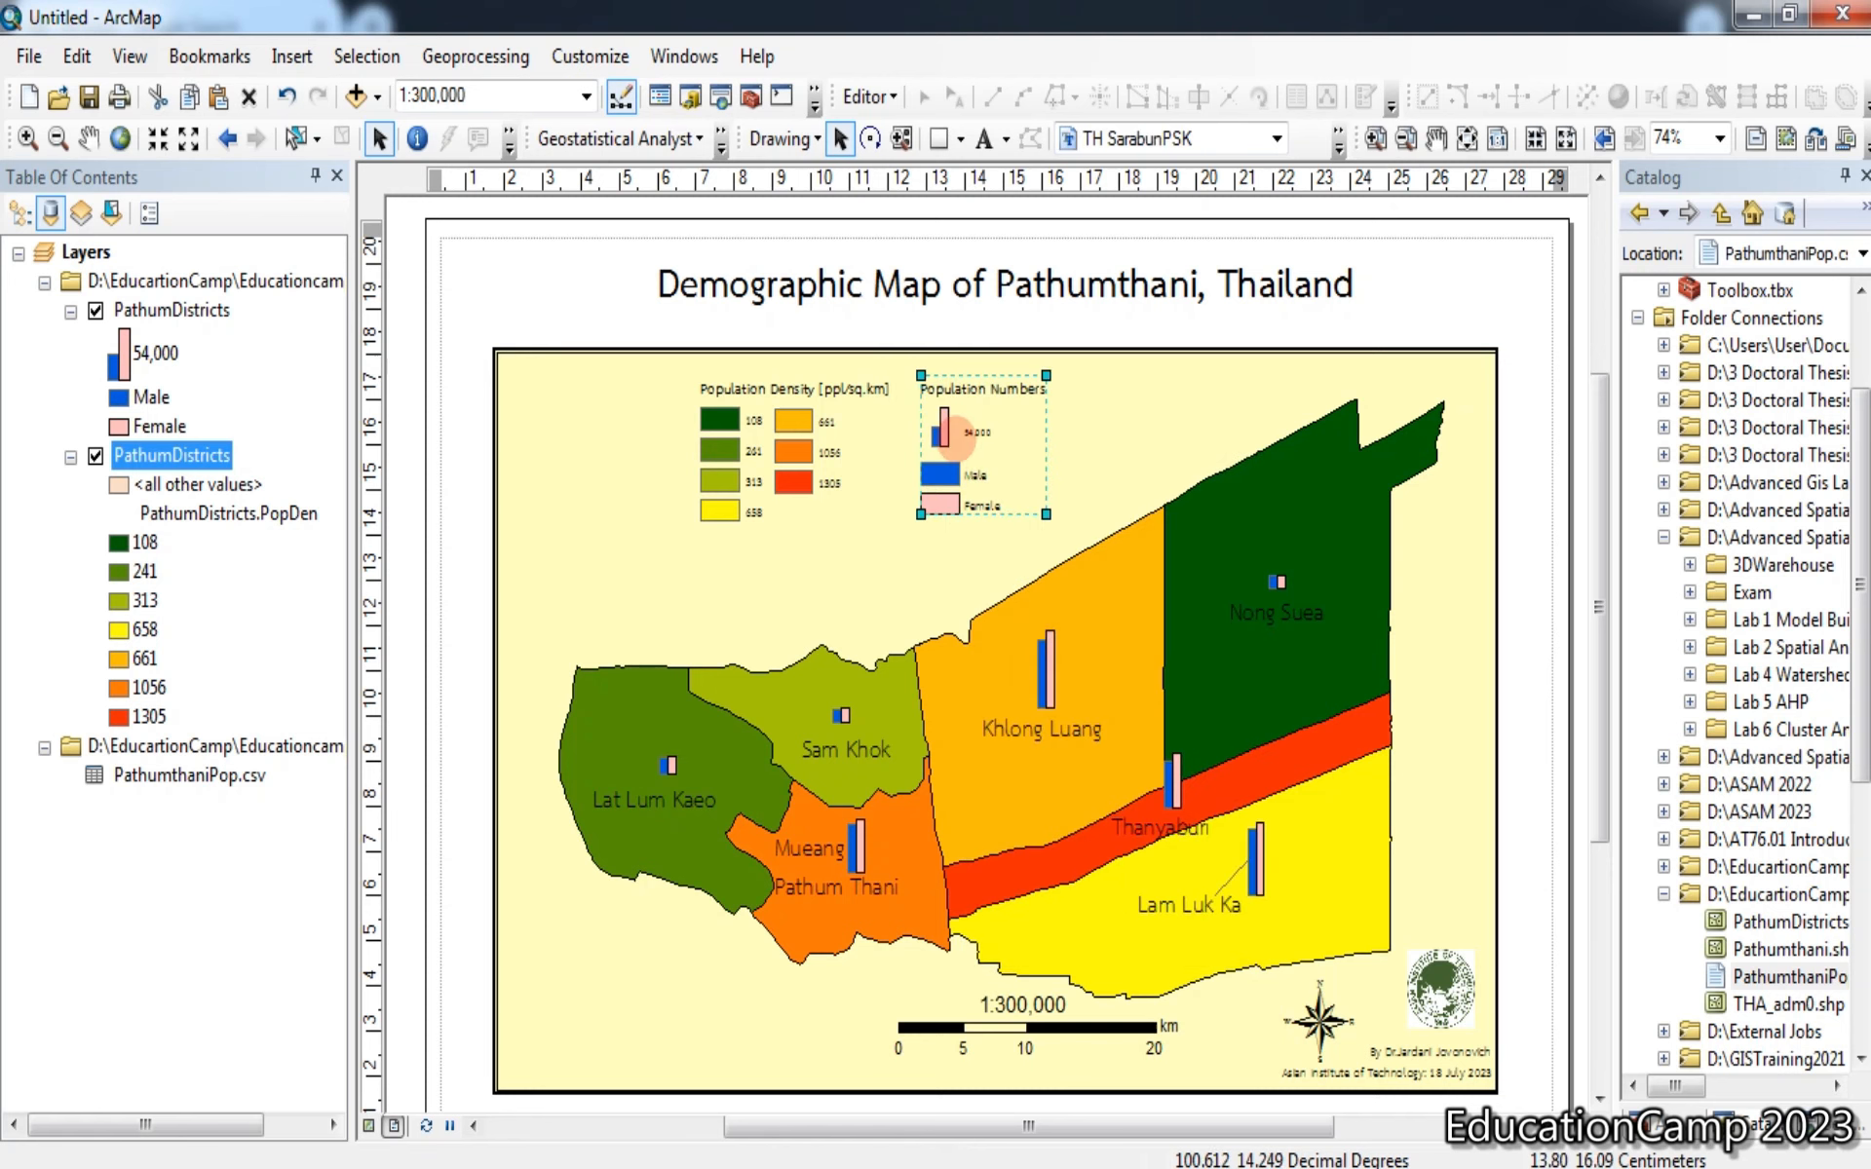
left_click_drag(955, 435, 955, 437)
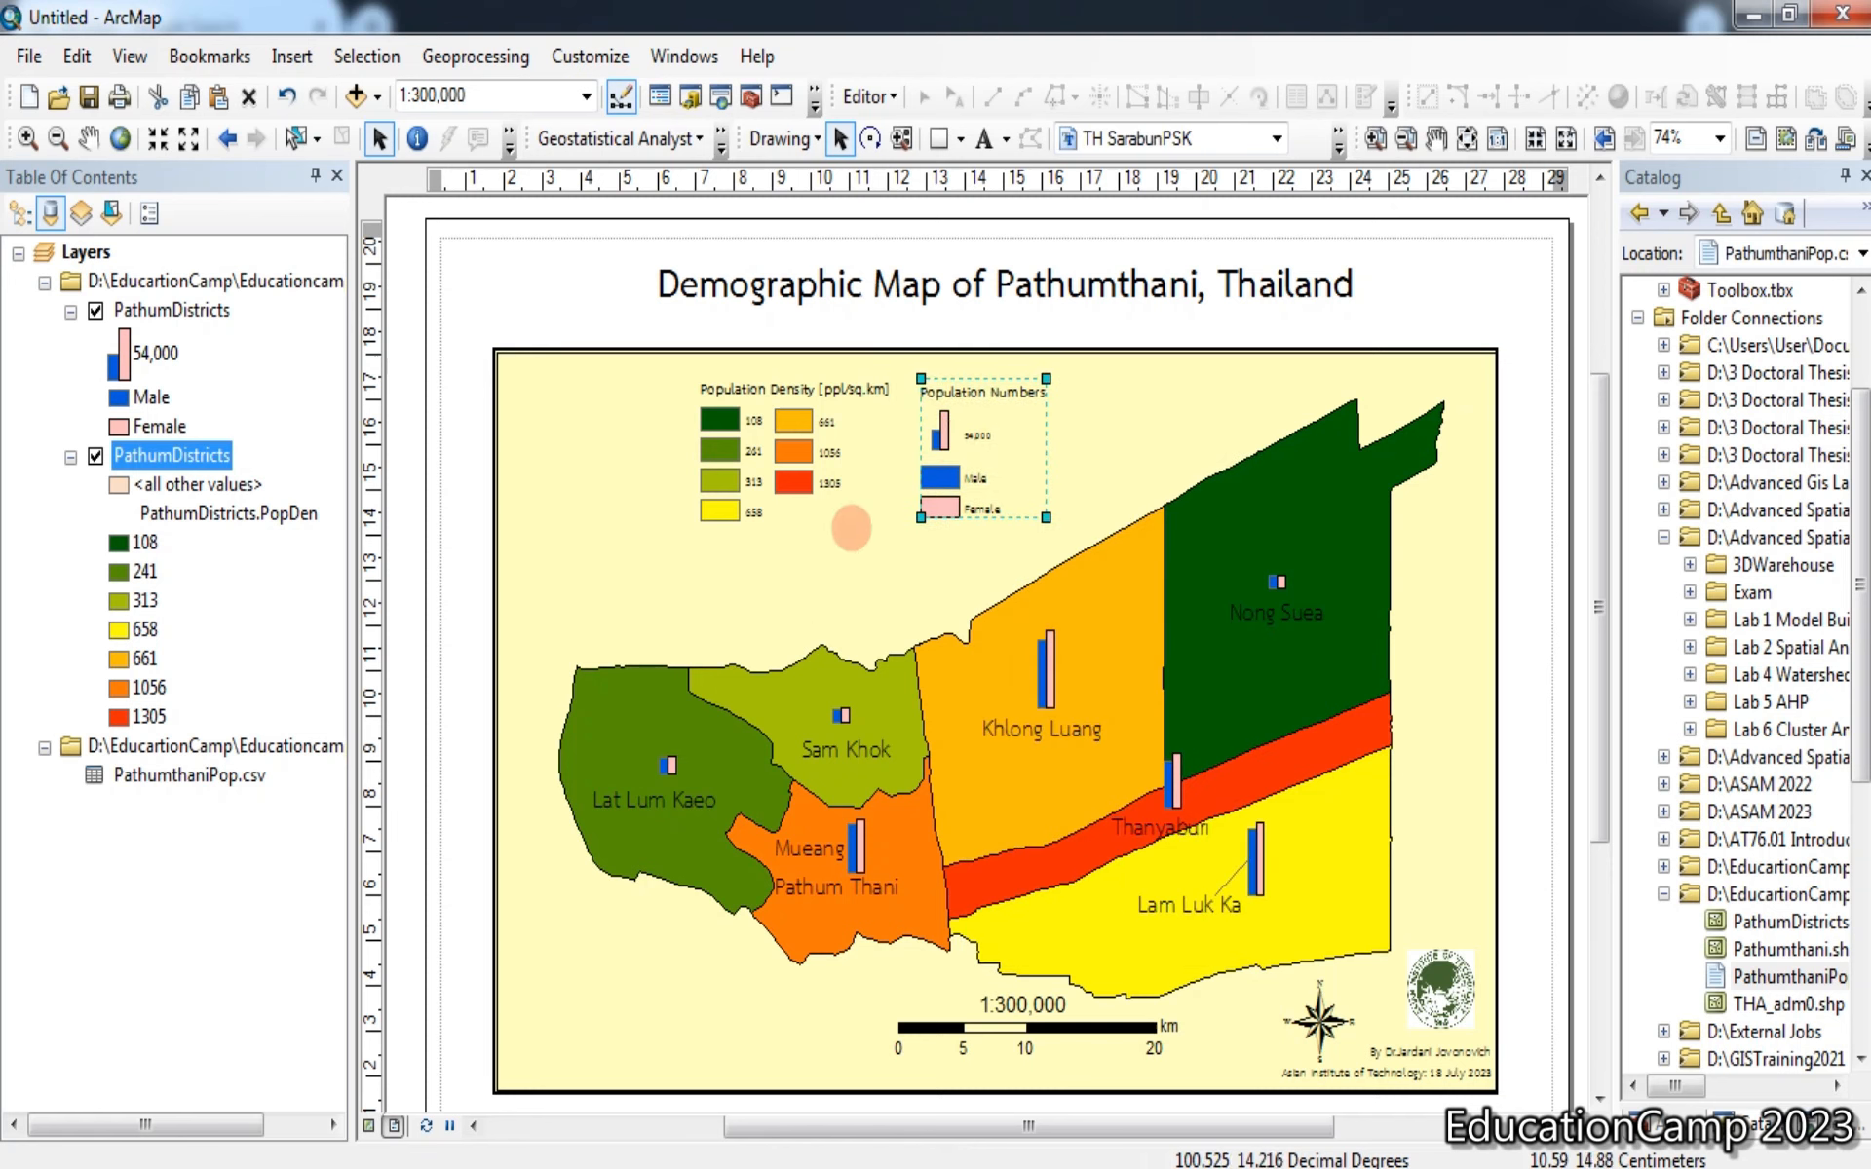
Group the Population Density heading with its color entries and shift the Population Numbers group slightly closer to line up with it
left_click(850, 551)
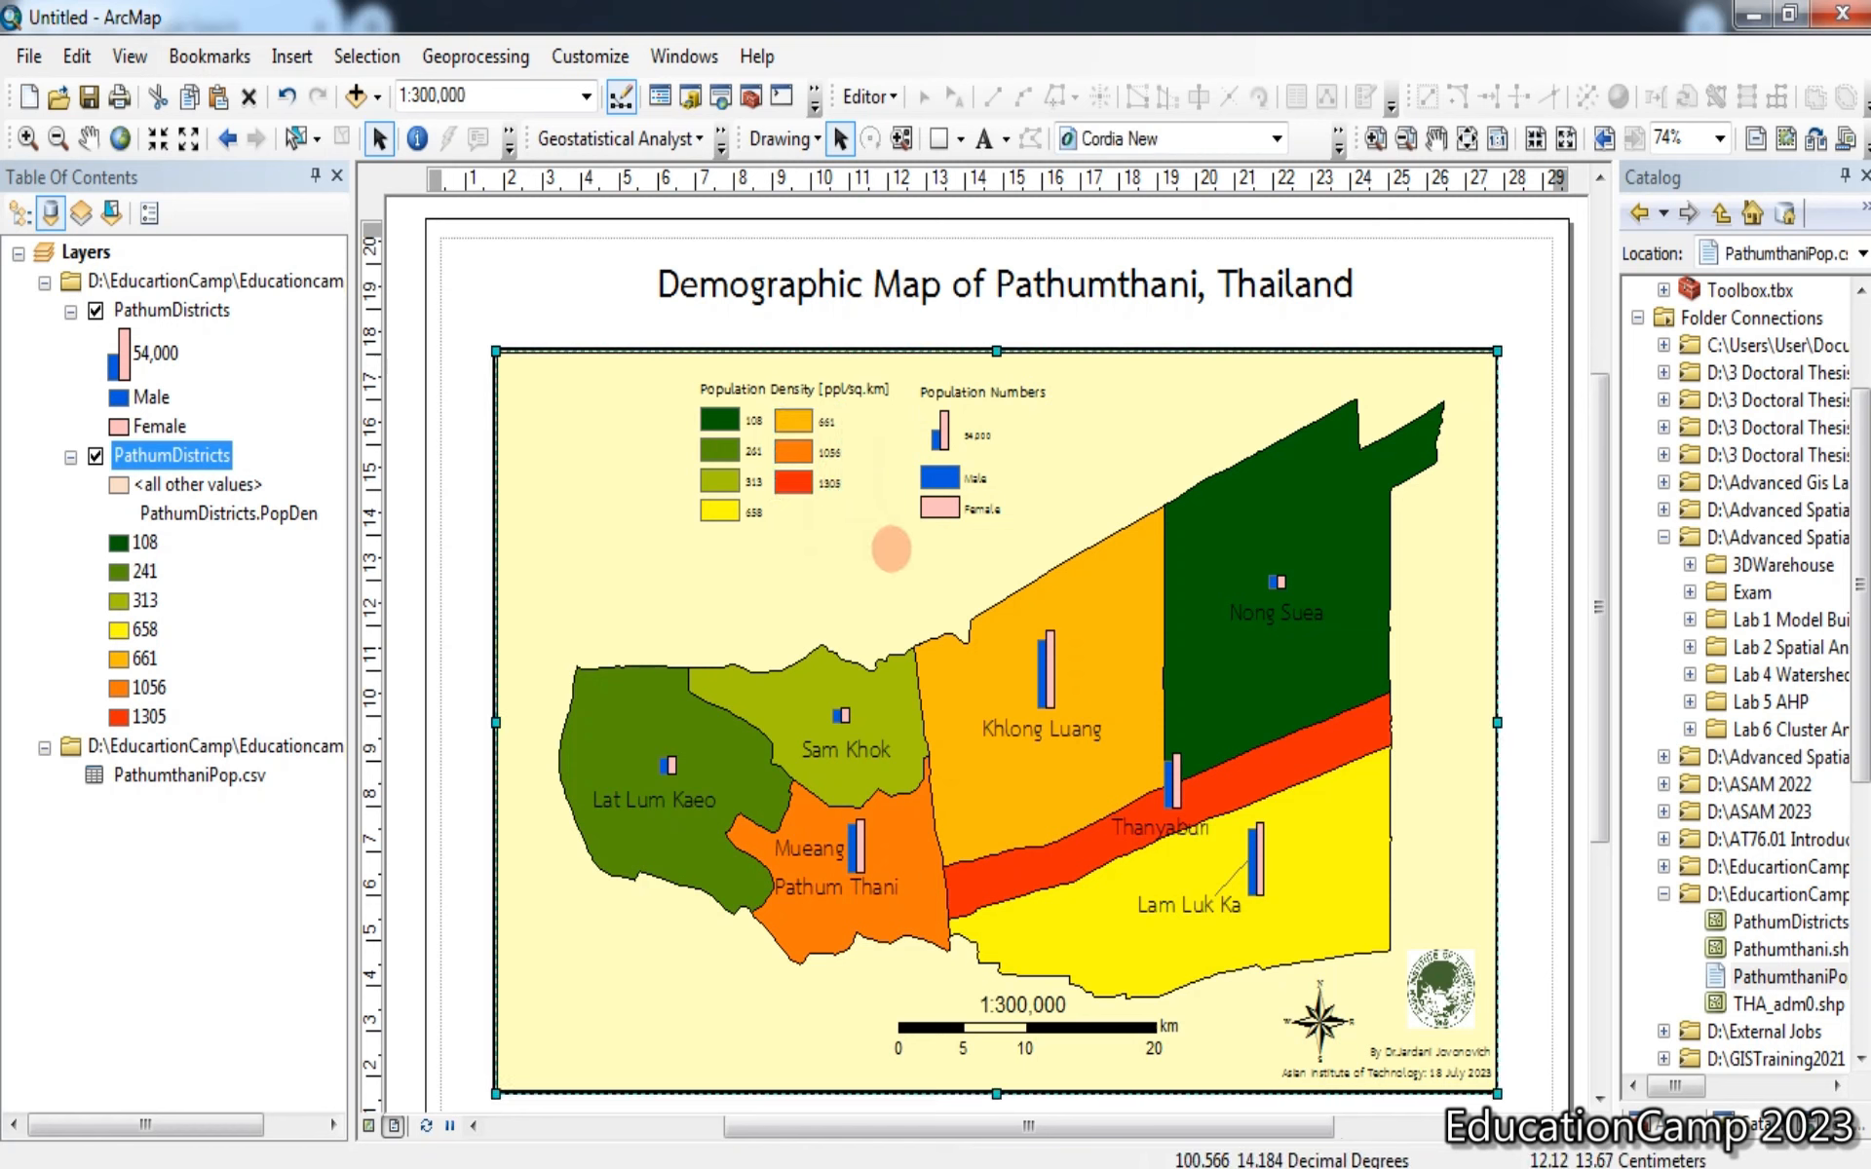
left_click(614, 284)
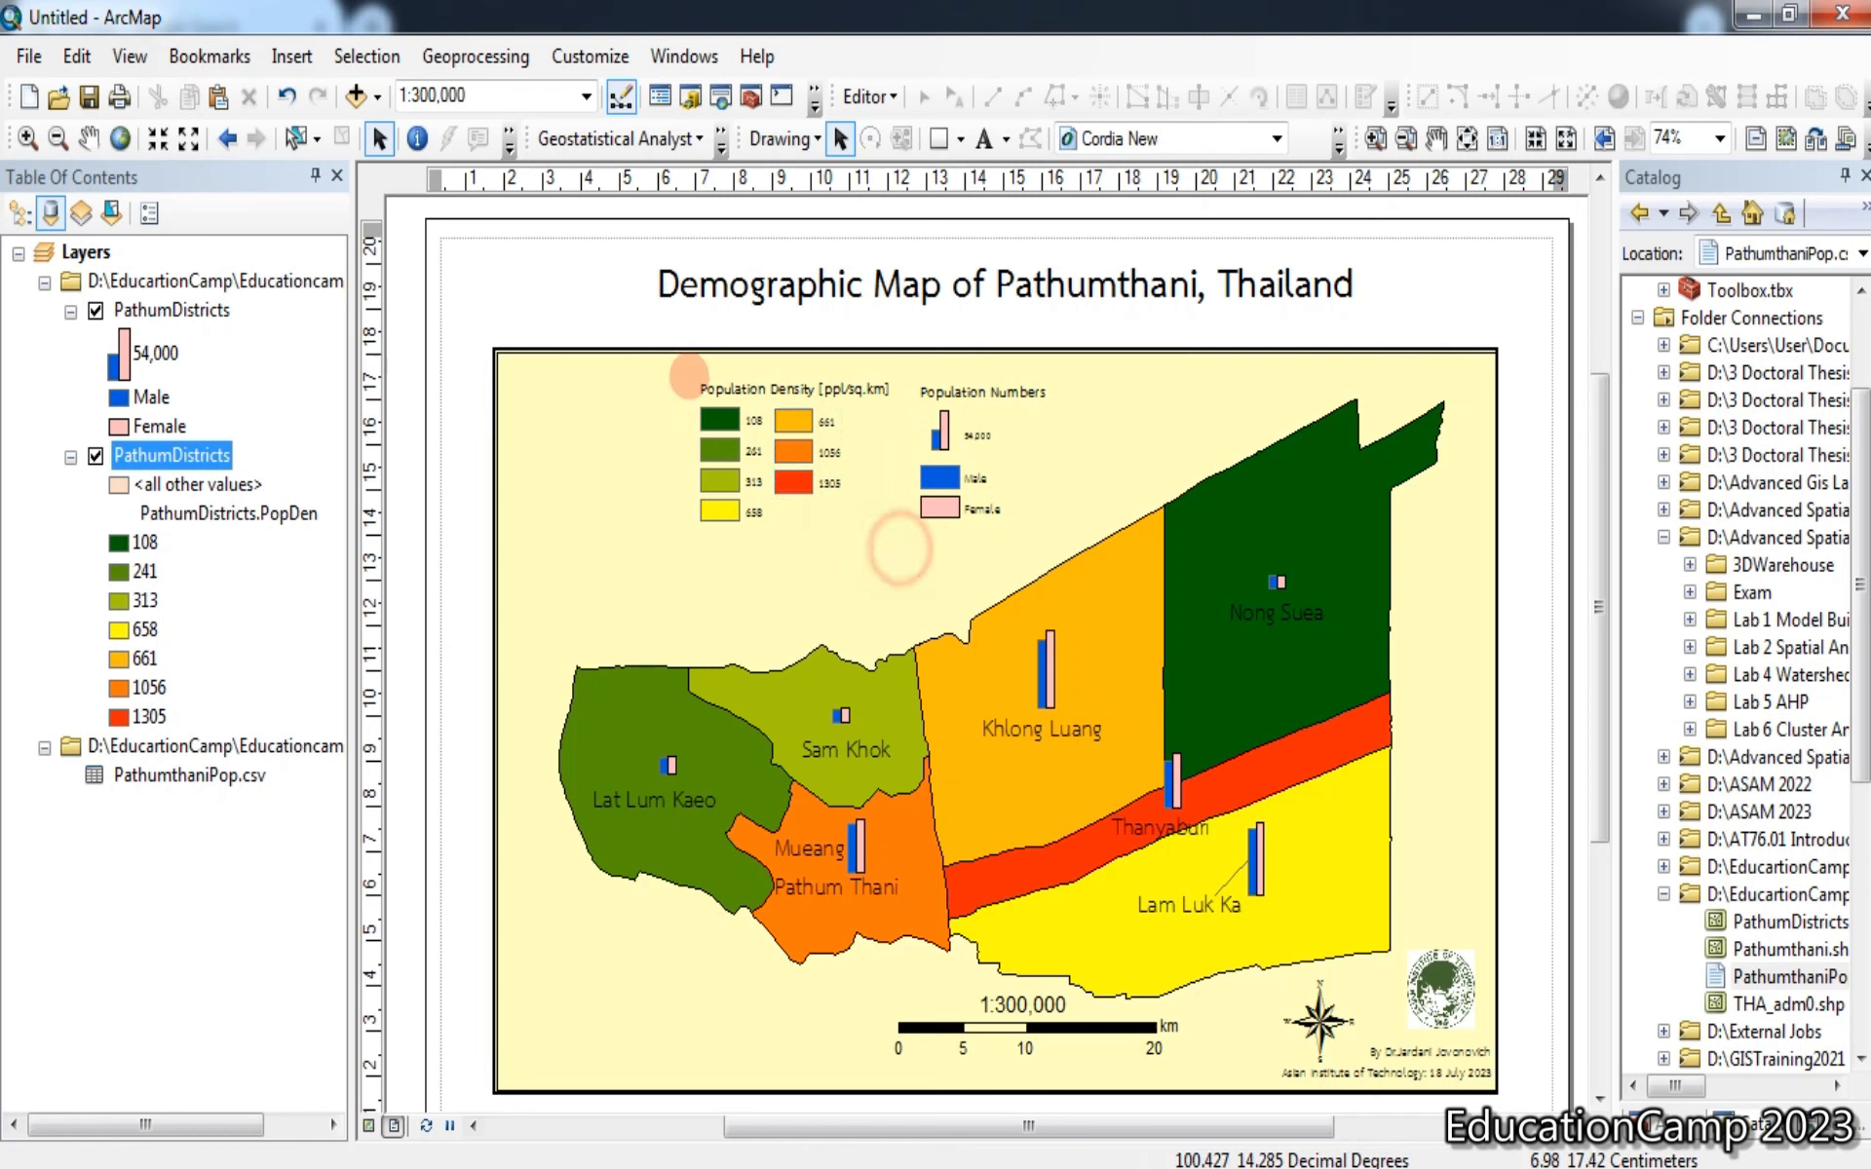
left_click_drag(901, 549, 660, 368)
right_click(744, 421)
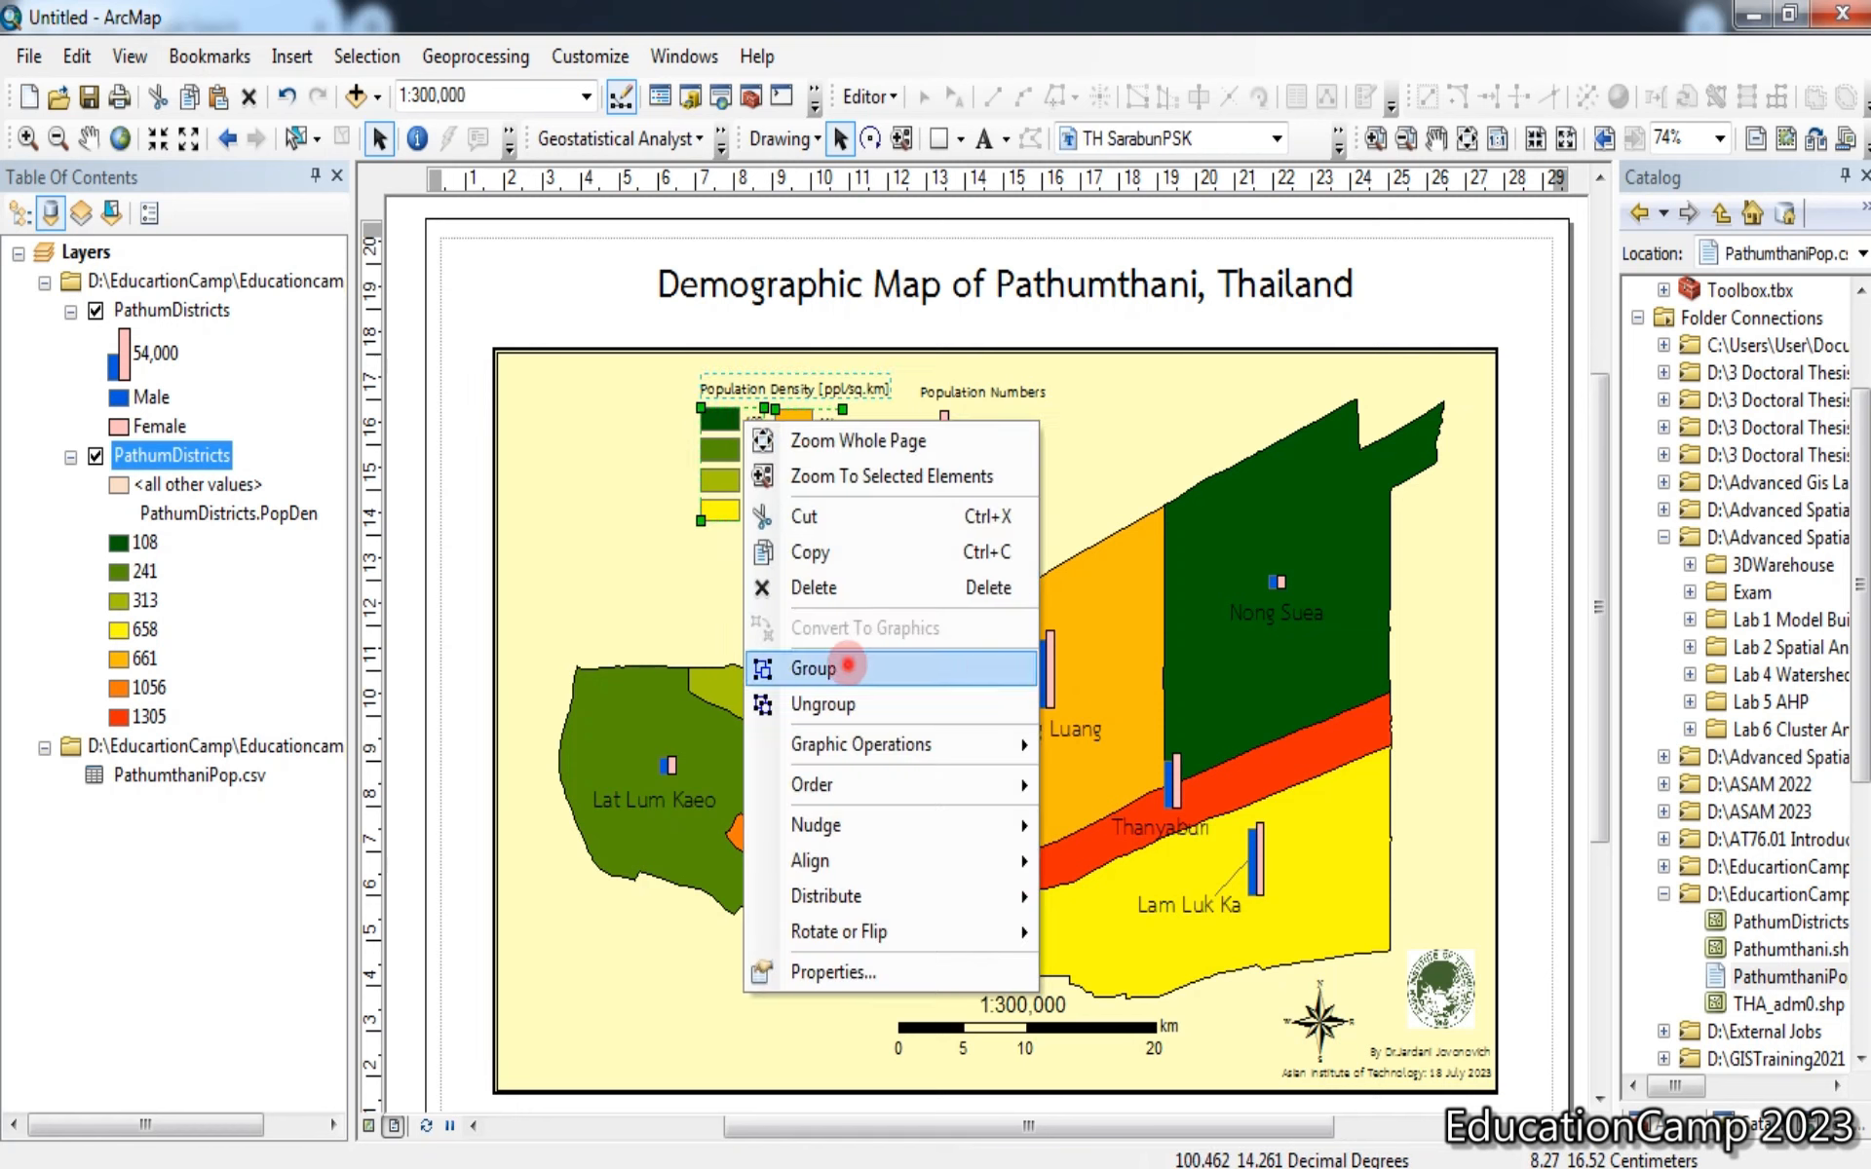
left_click_drag(958, 450, 957, 451)
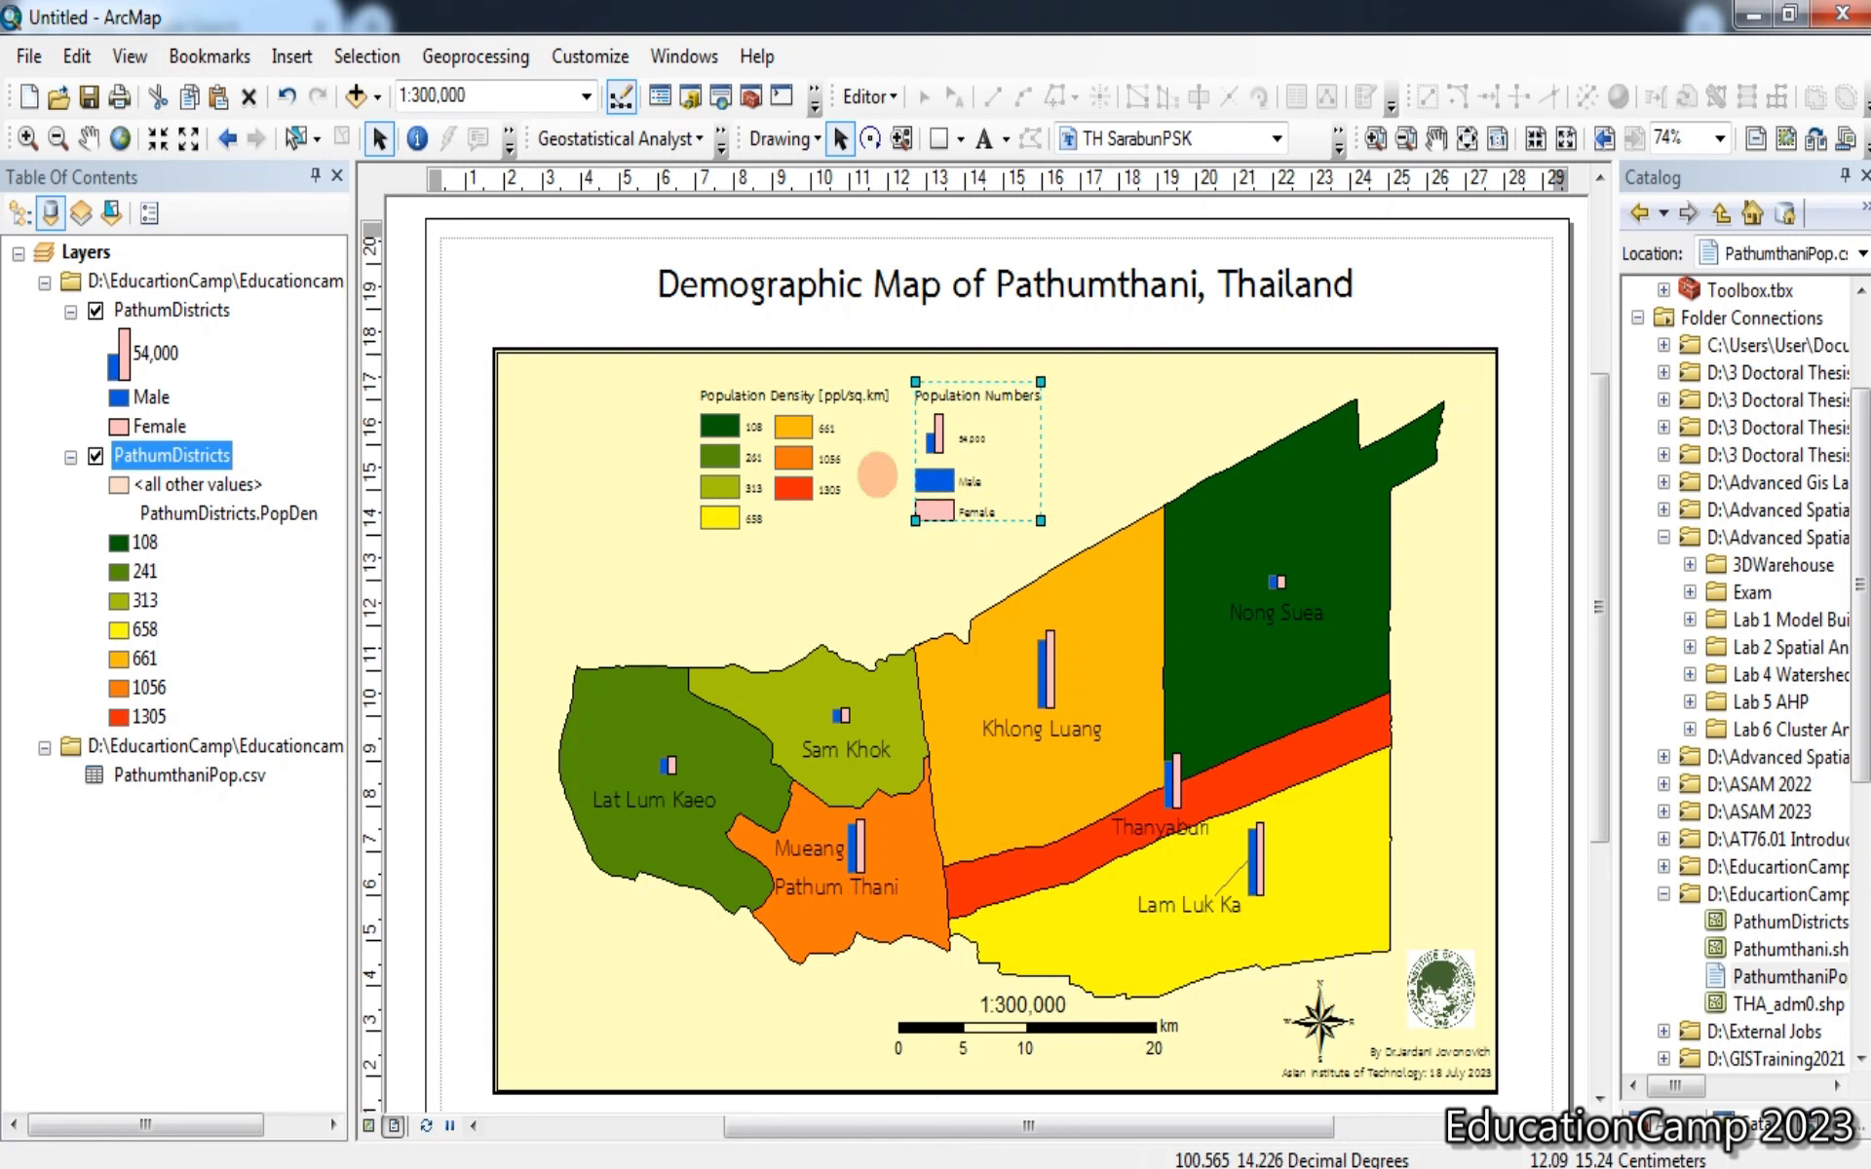
Combine the Population Density and Population Numbers groups into one legend group
left_click(795, 458, "shift")
right_click(794, 460)
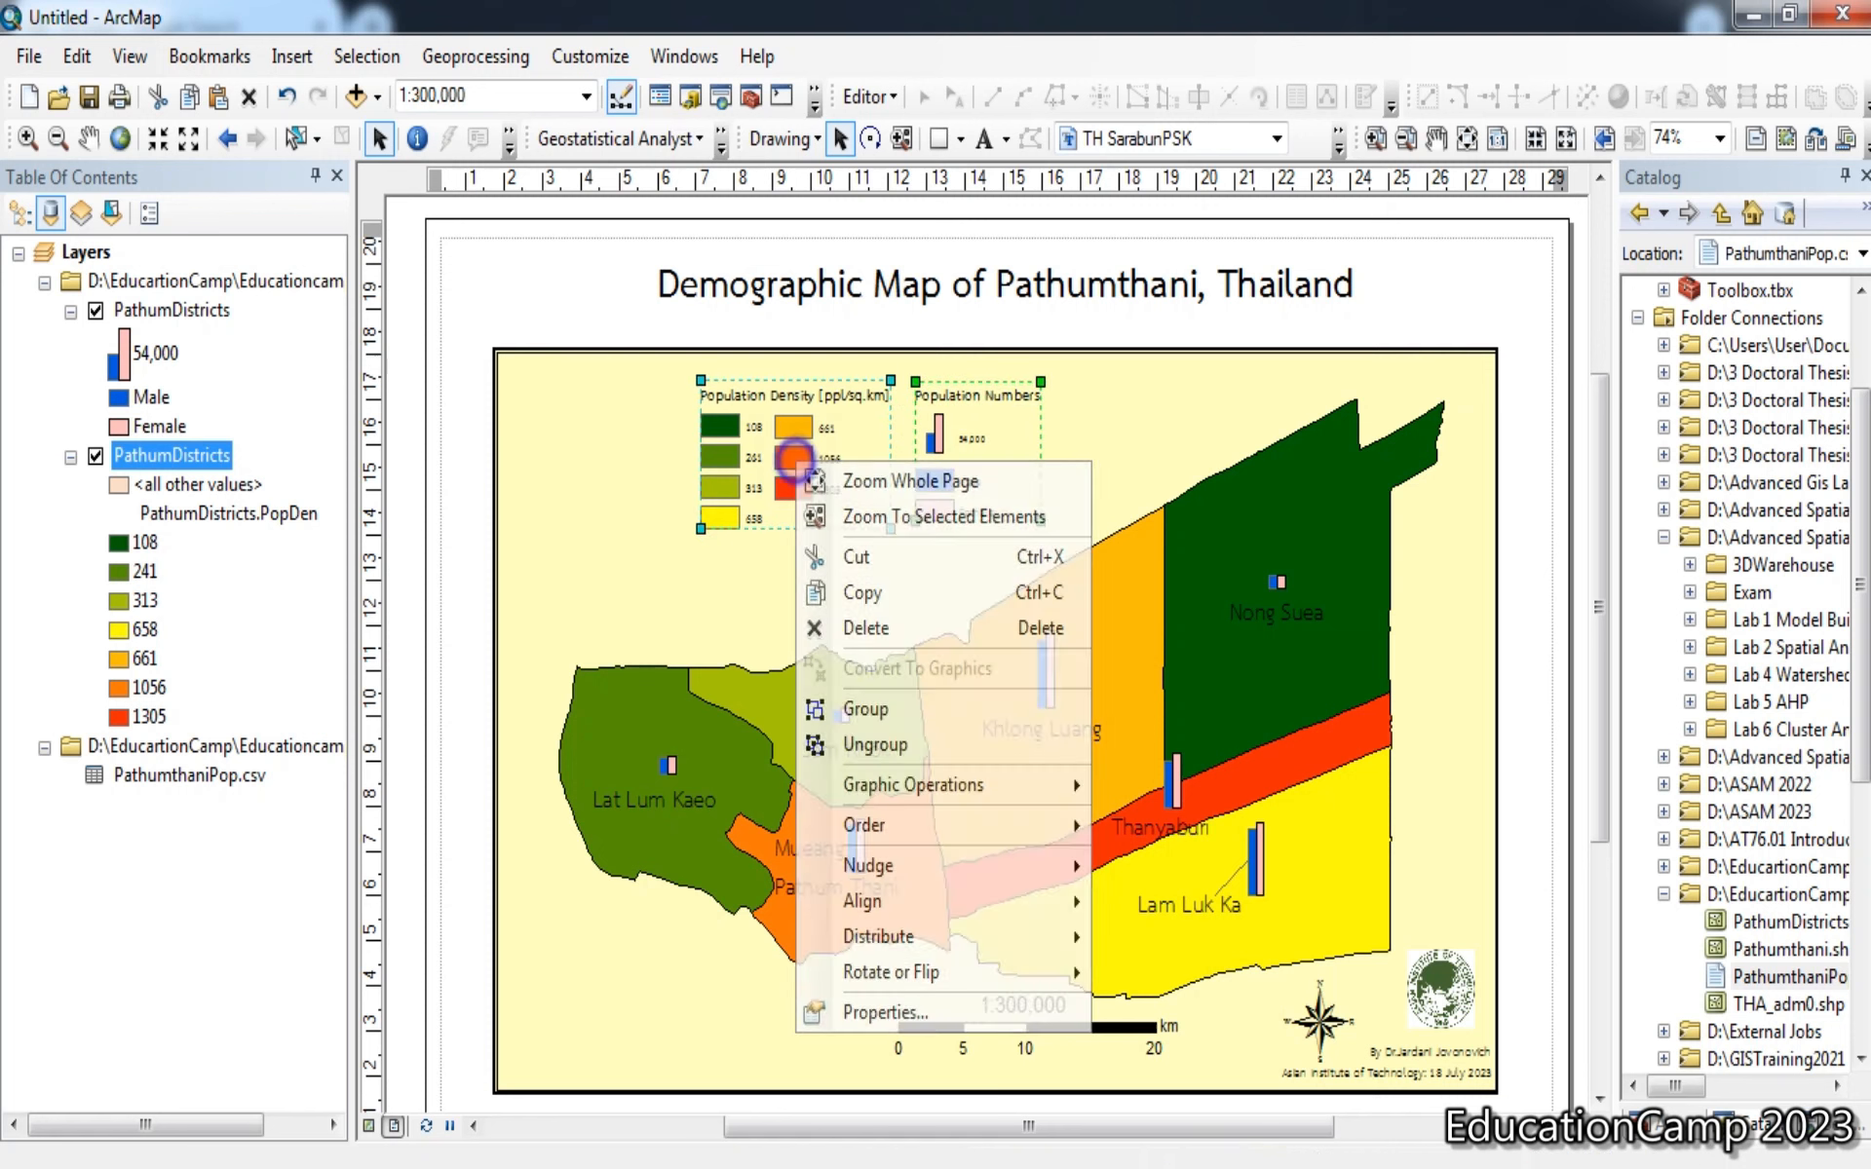
left_click(1034, 714)
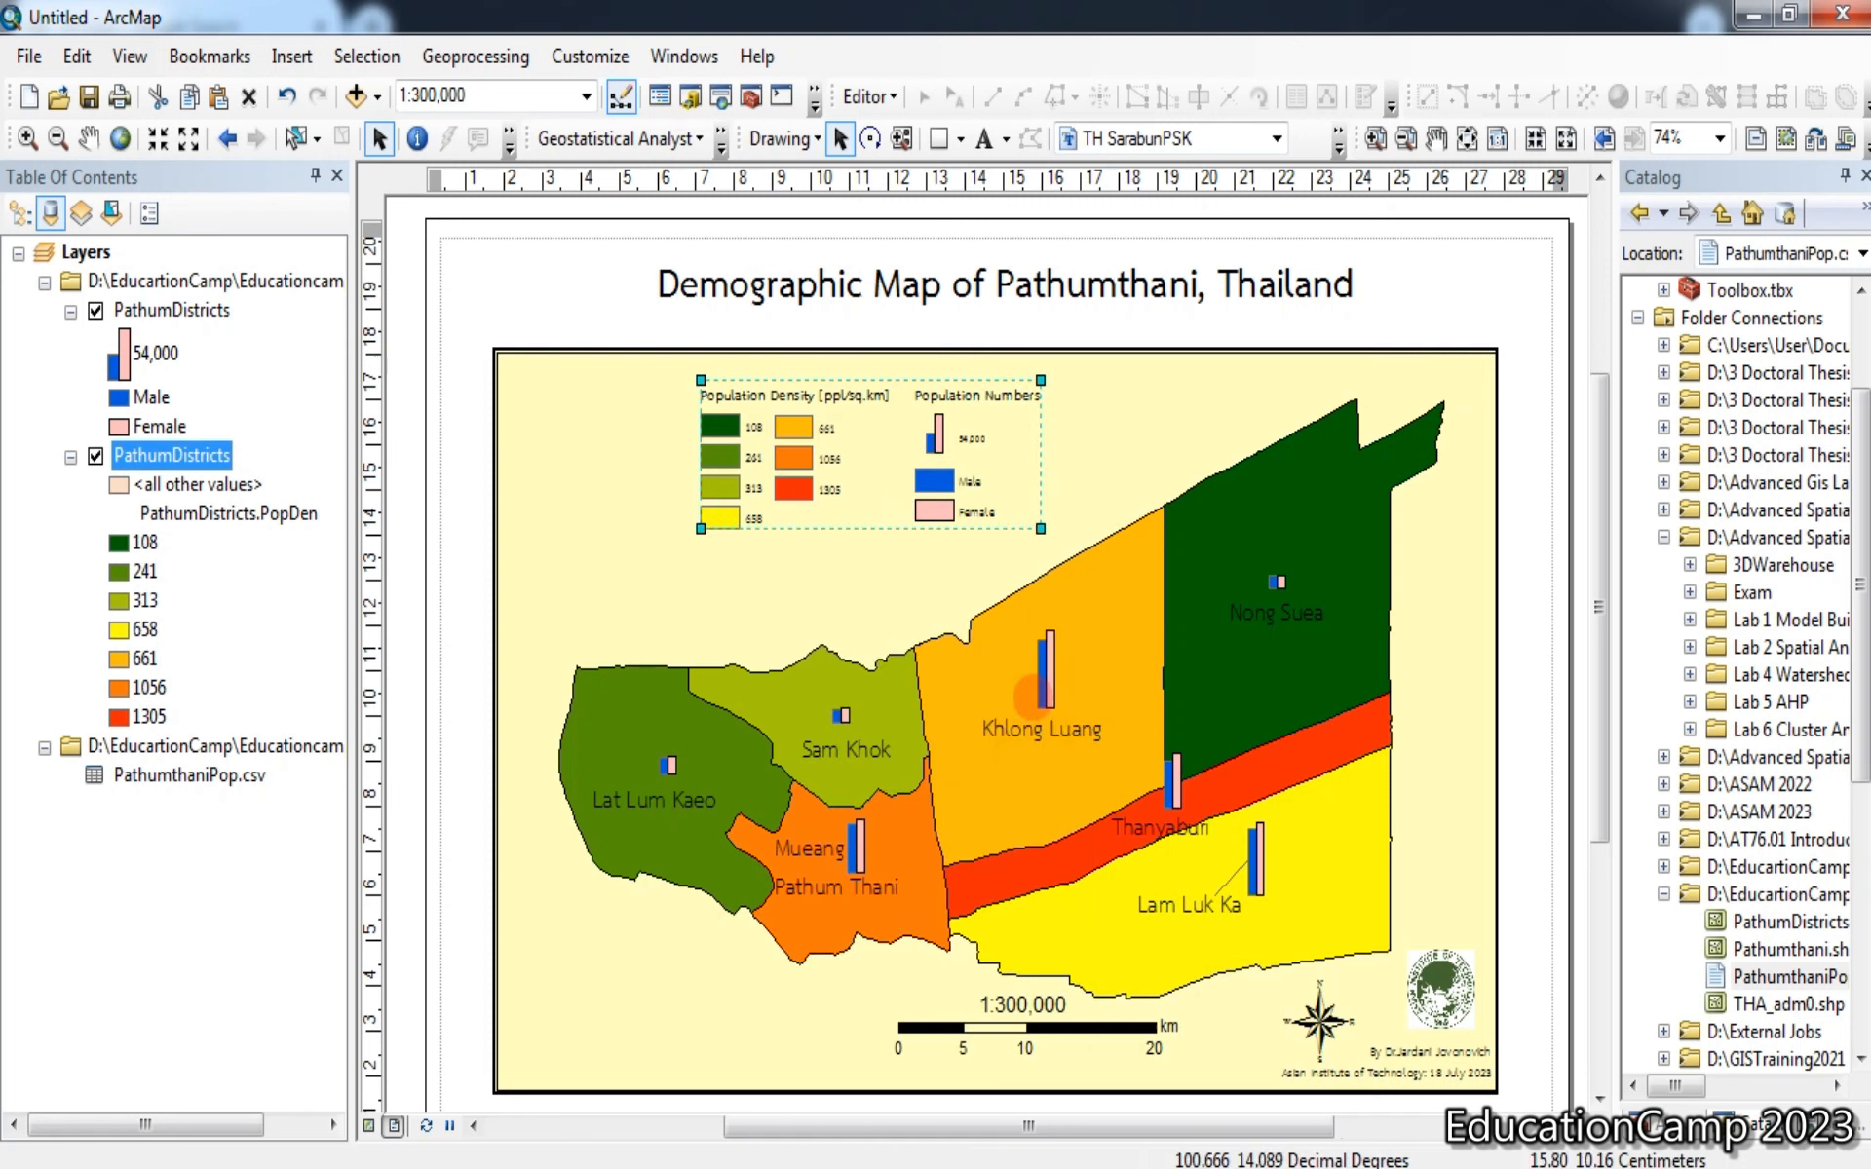
left_click(1436, 283)
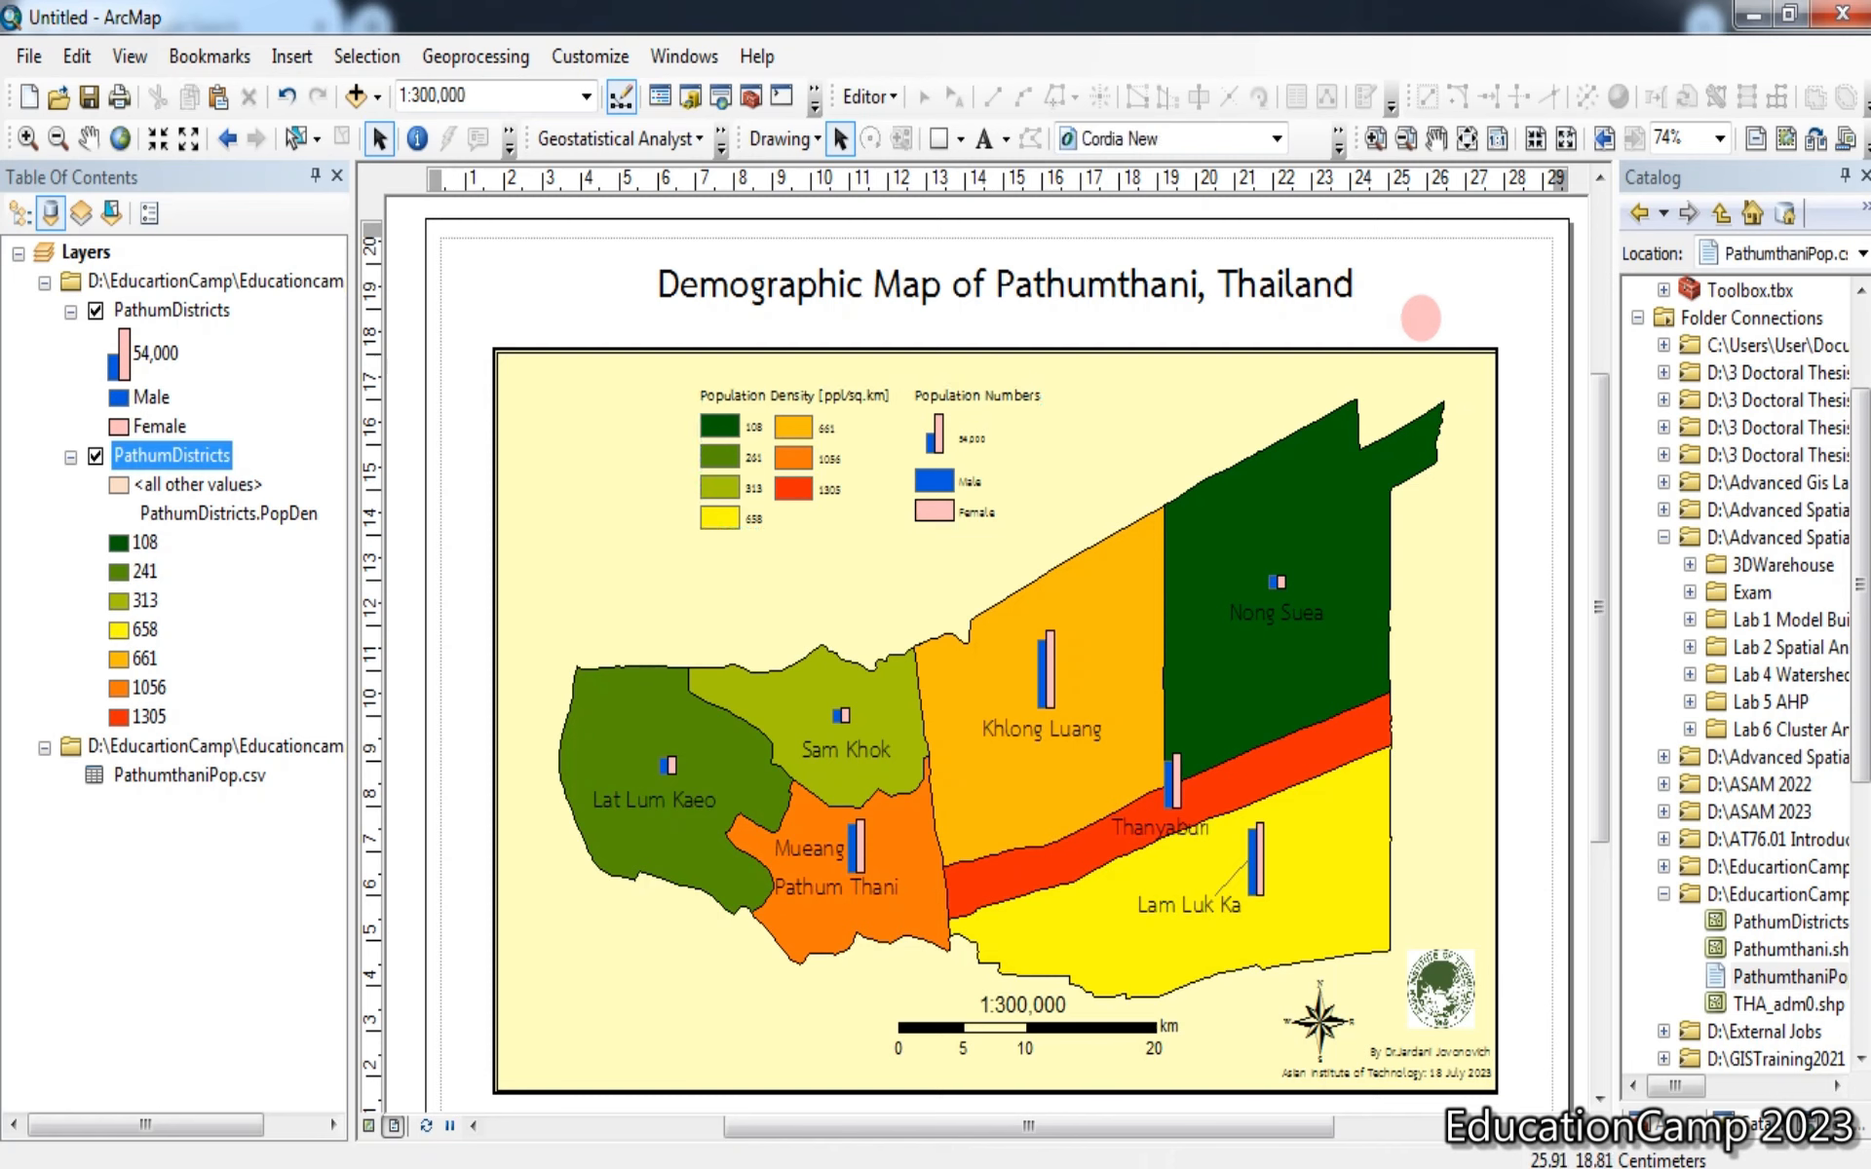
Add a neatline with a 0.5 Point border and Sand background around the combined legend, and move it to the map frame's upper-left corner
left_click(757, 511)
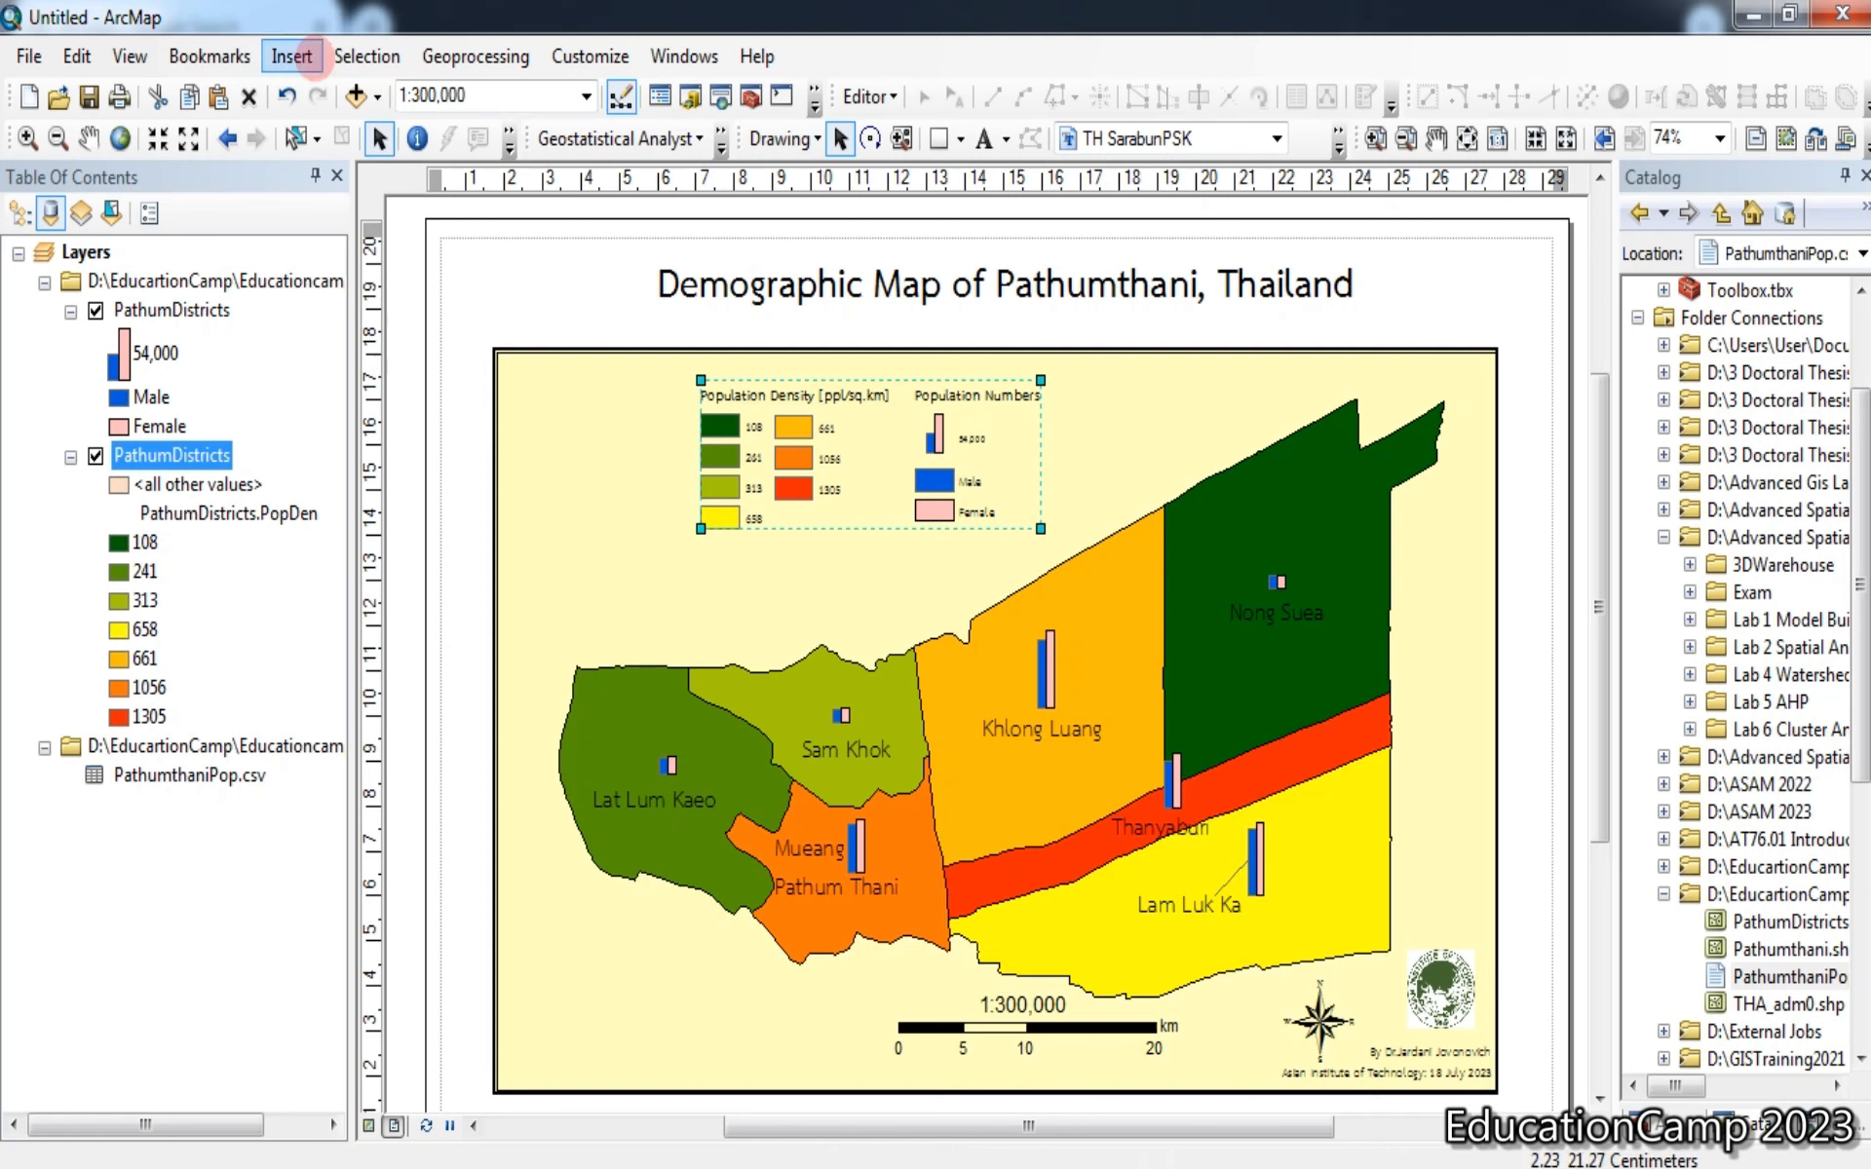
left_click(1143, 264)
left_click(902, 445)
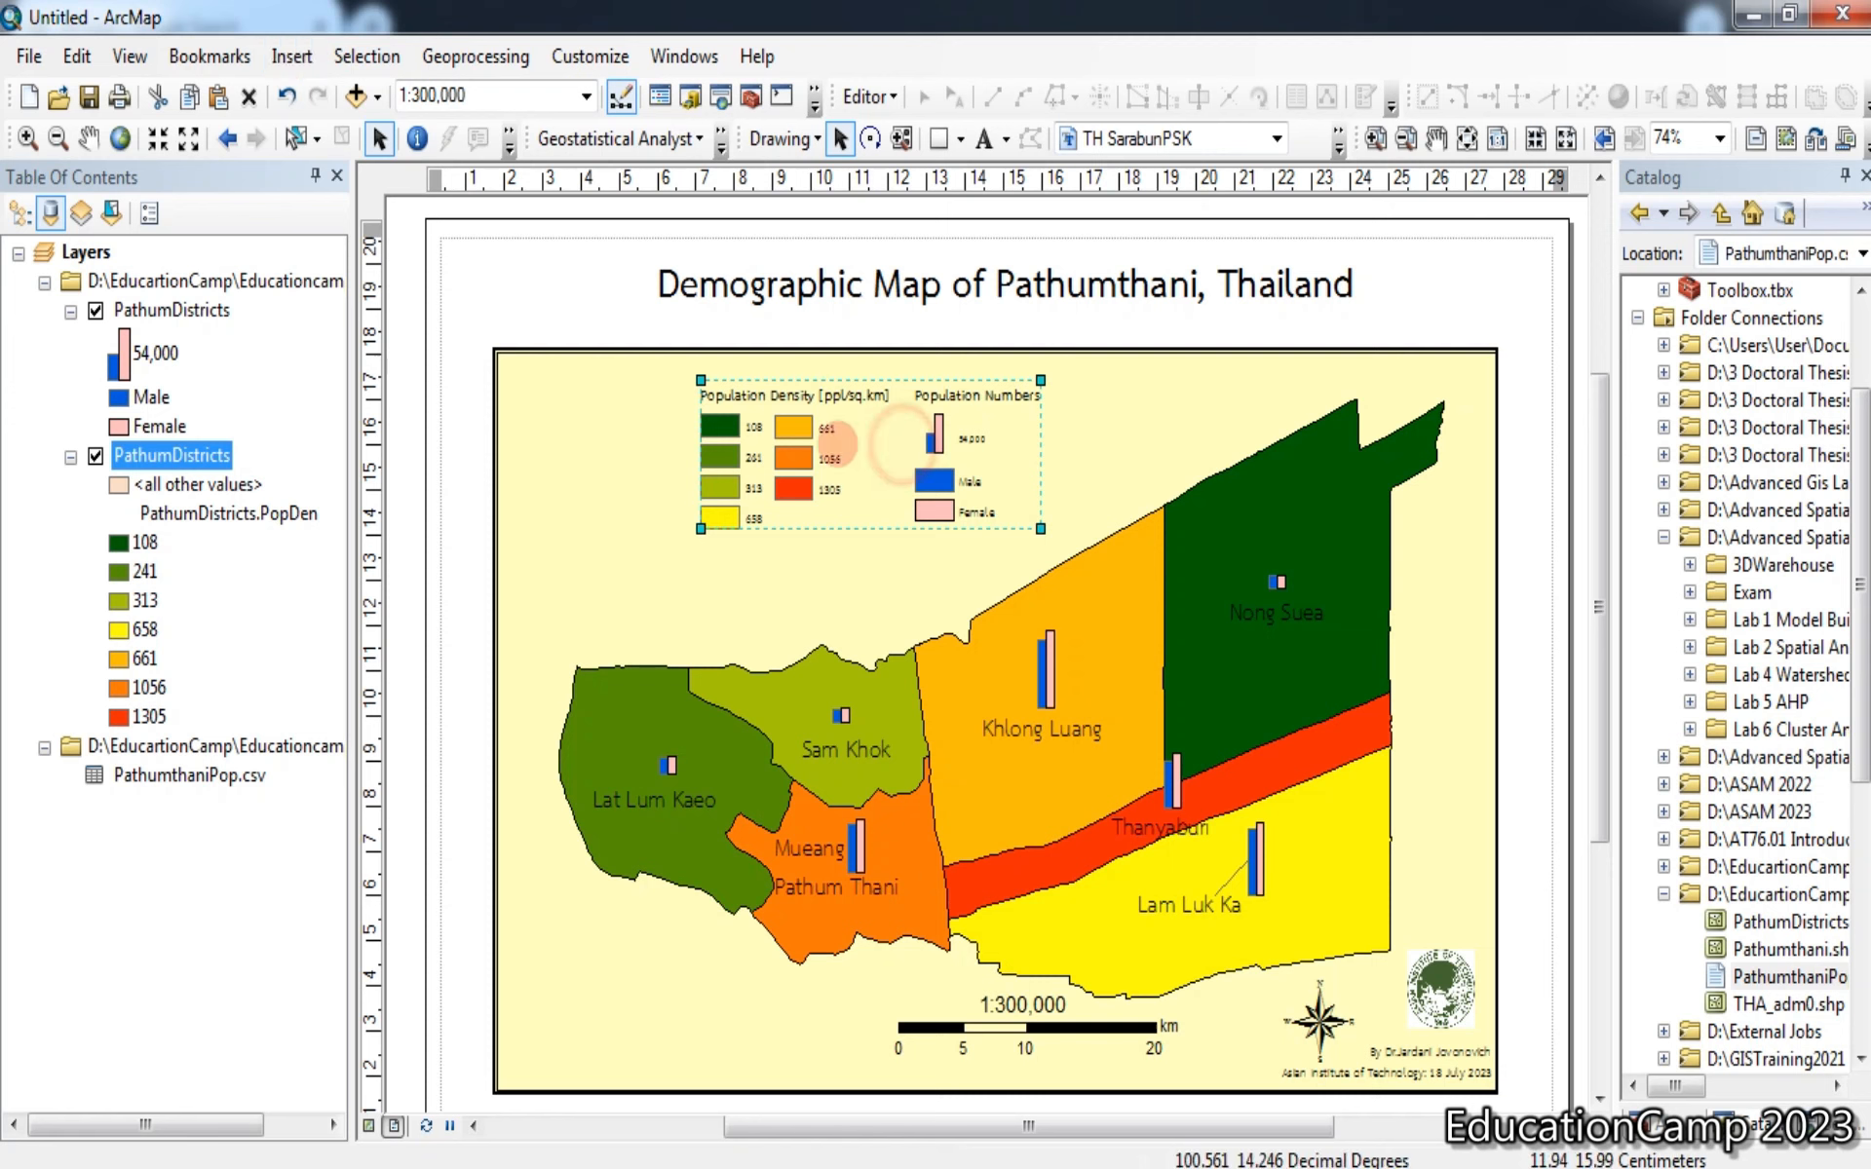
left_click(292, 56)
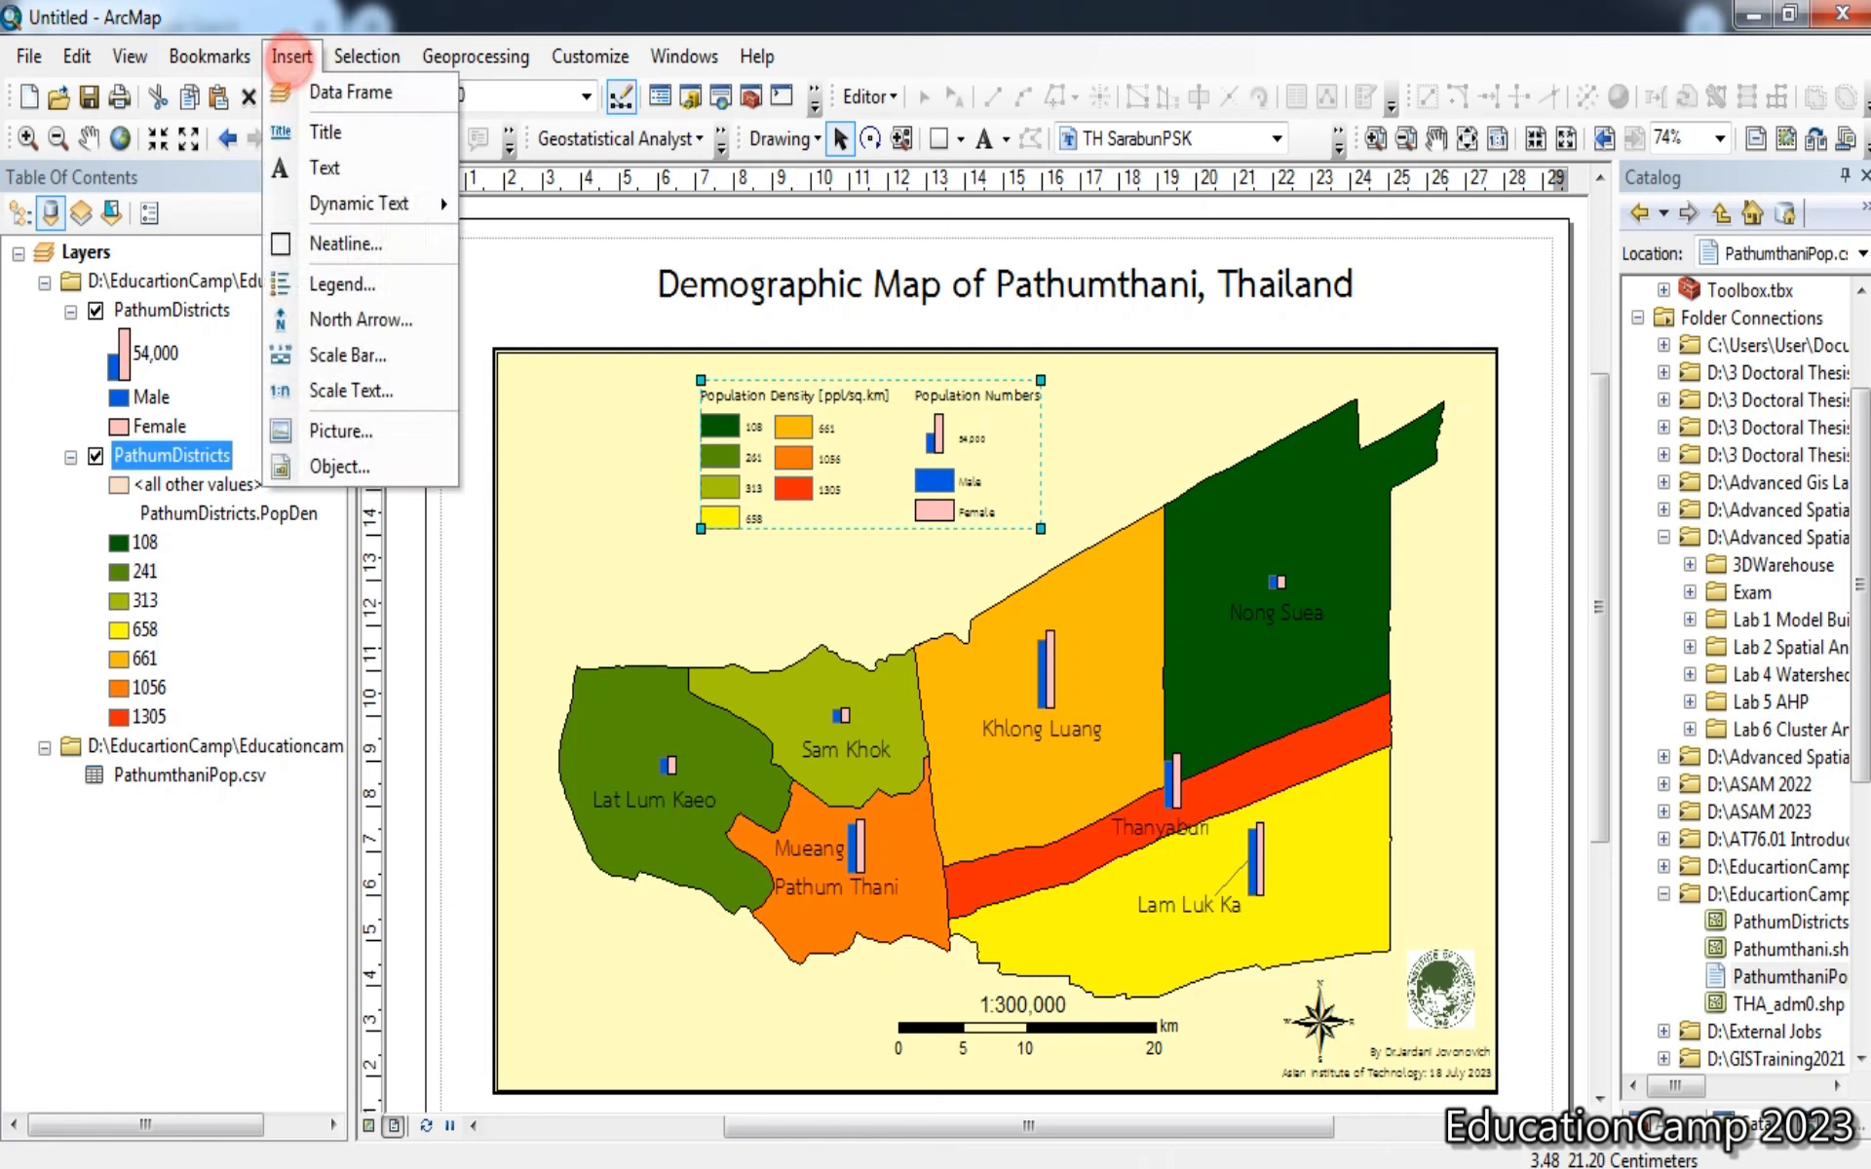
left_click(331, 243)
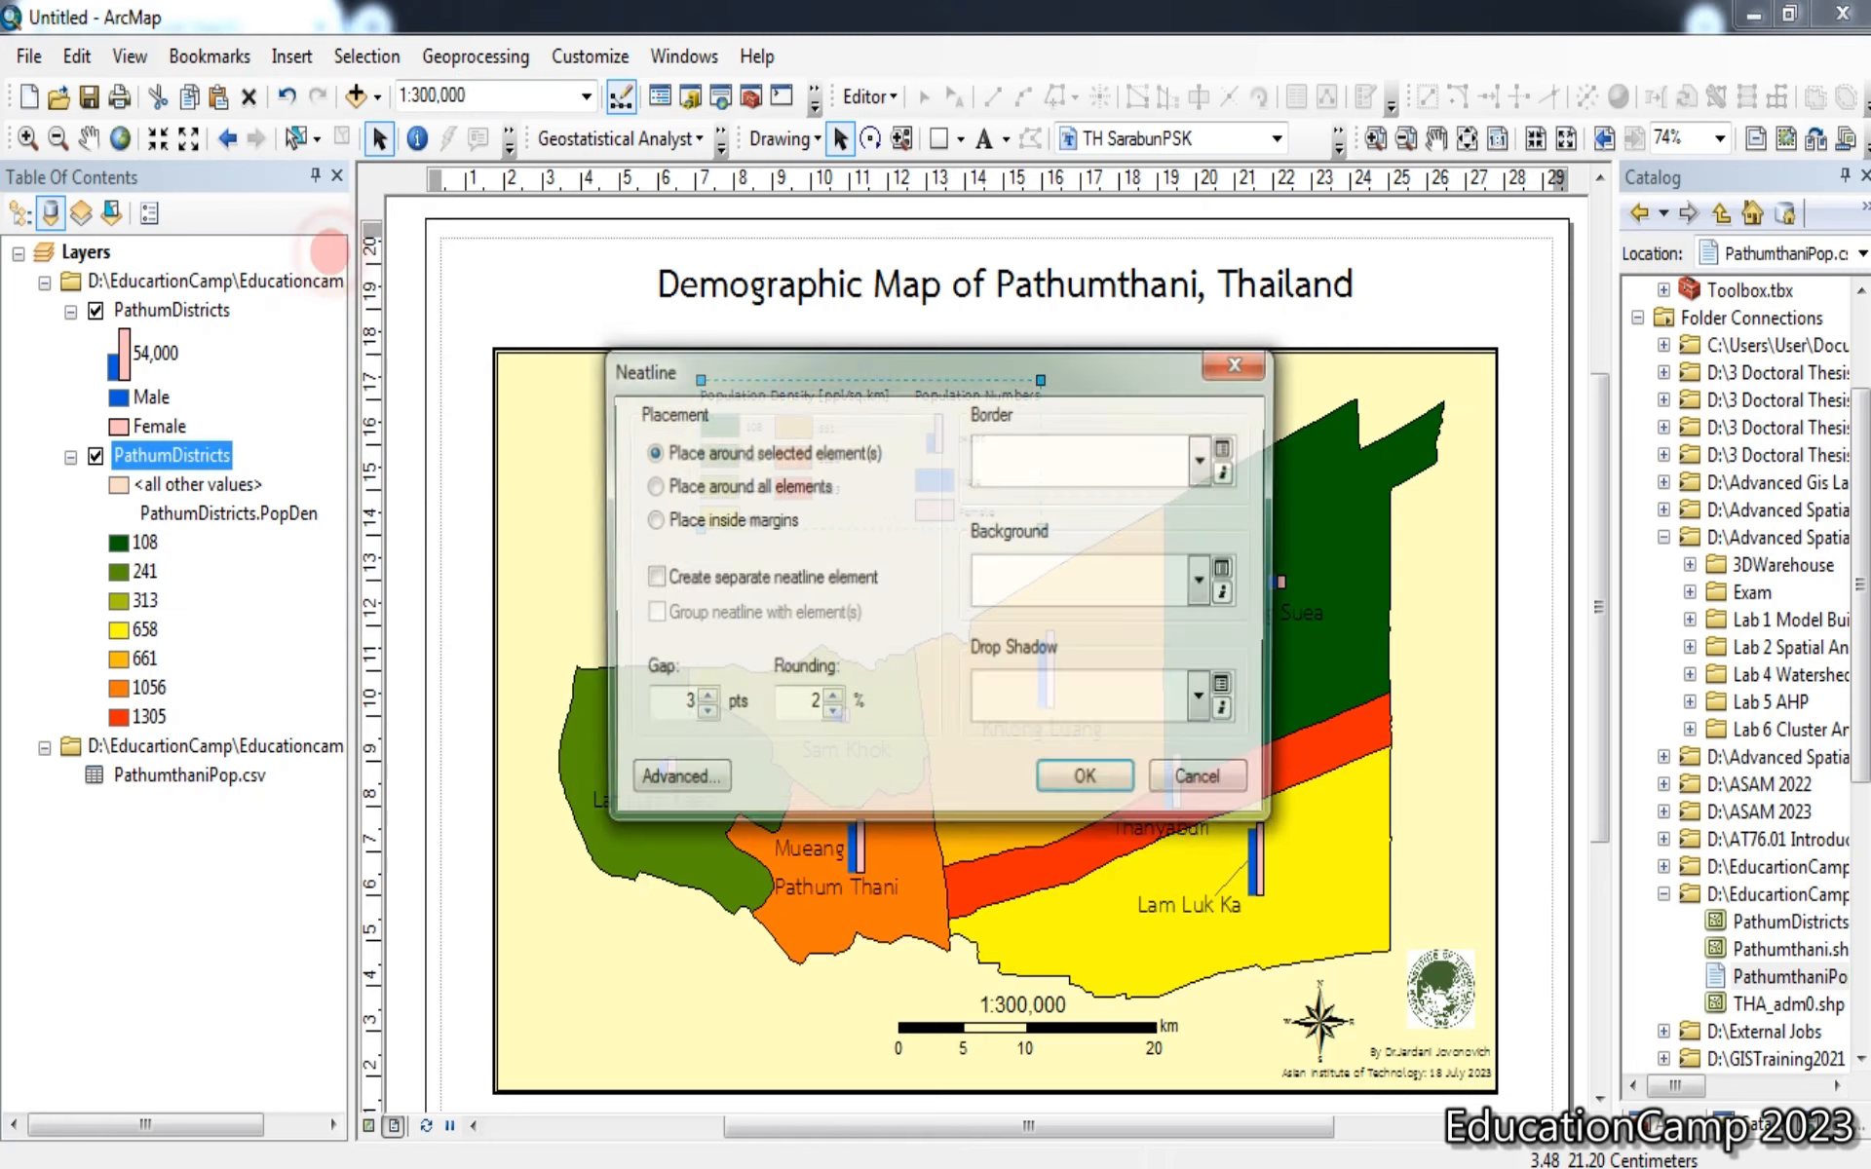
left_click(1205, 462)
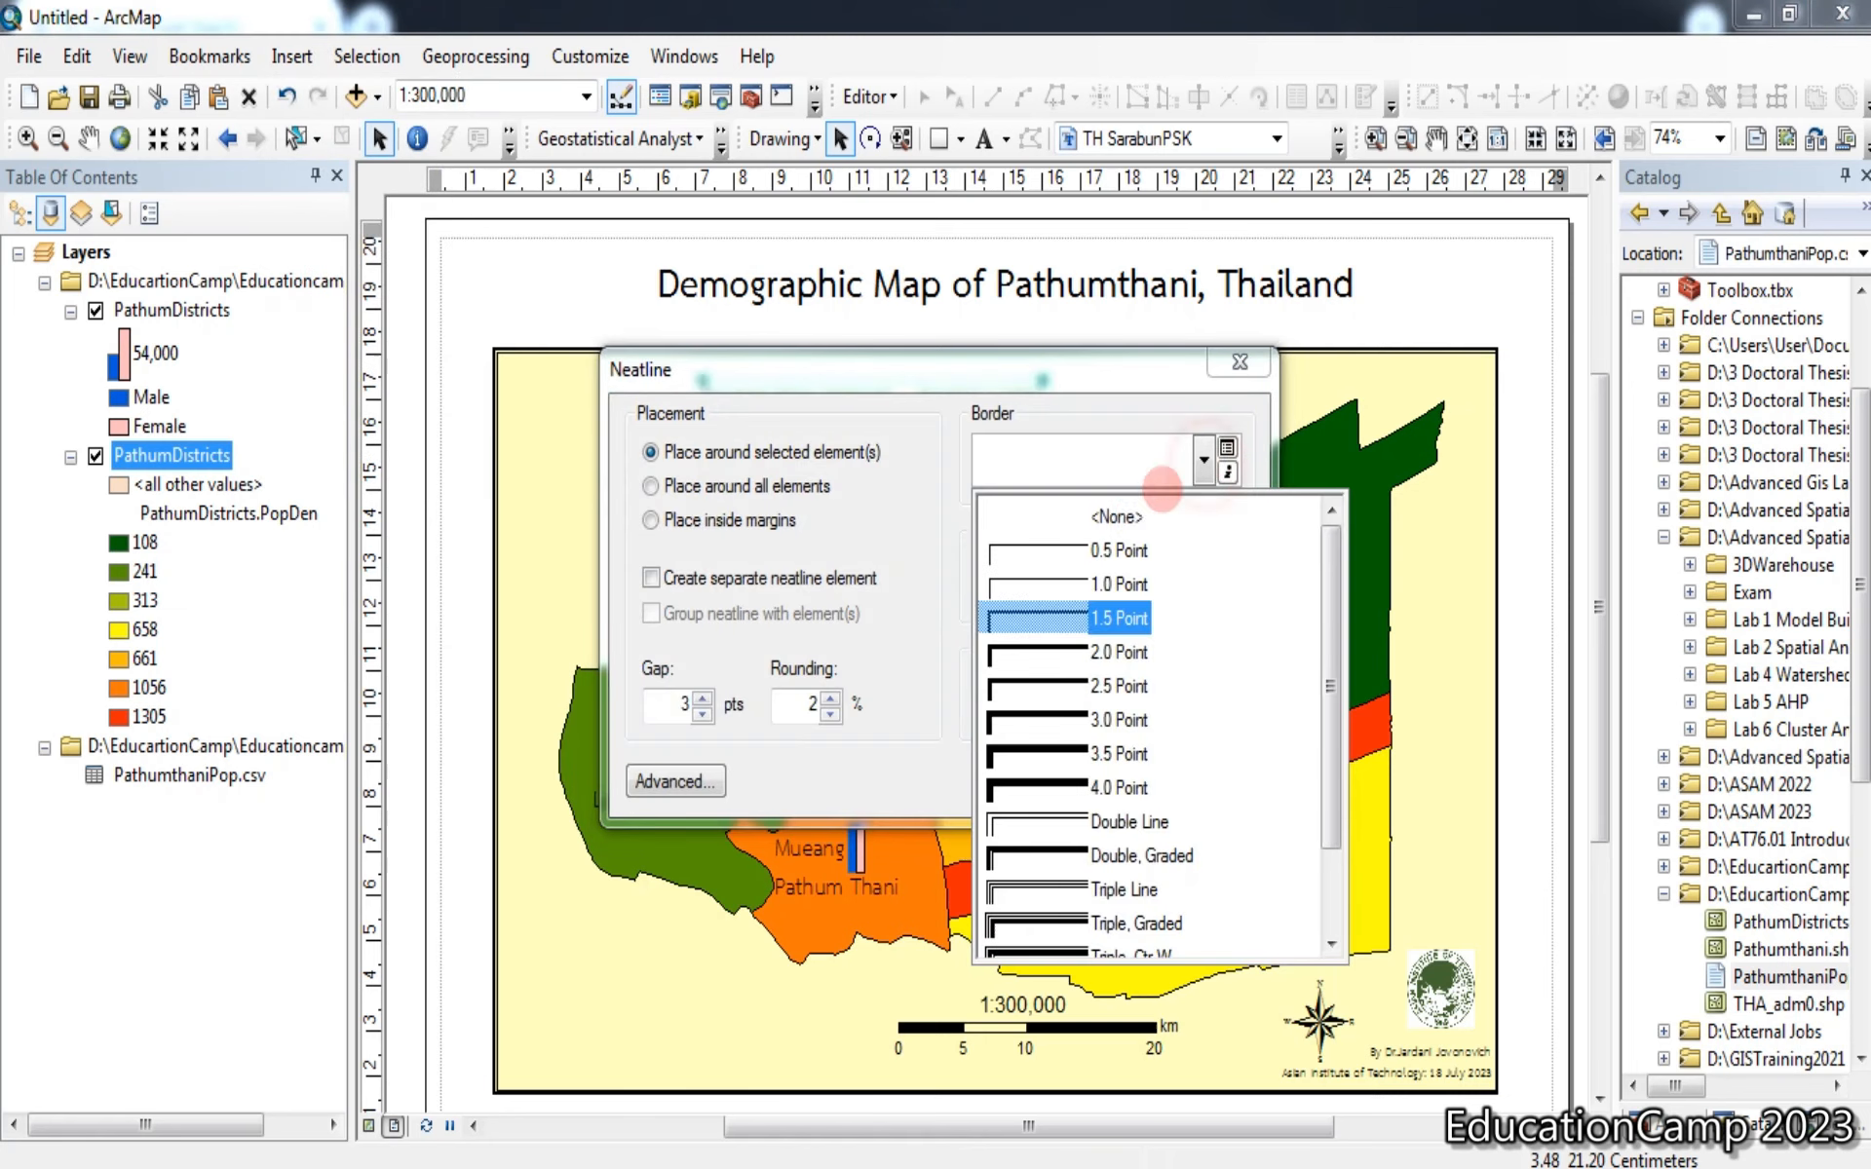
left_click(1121, 565)
left_click(1204, 583)
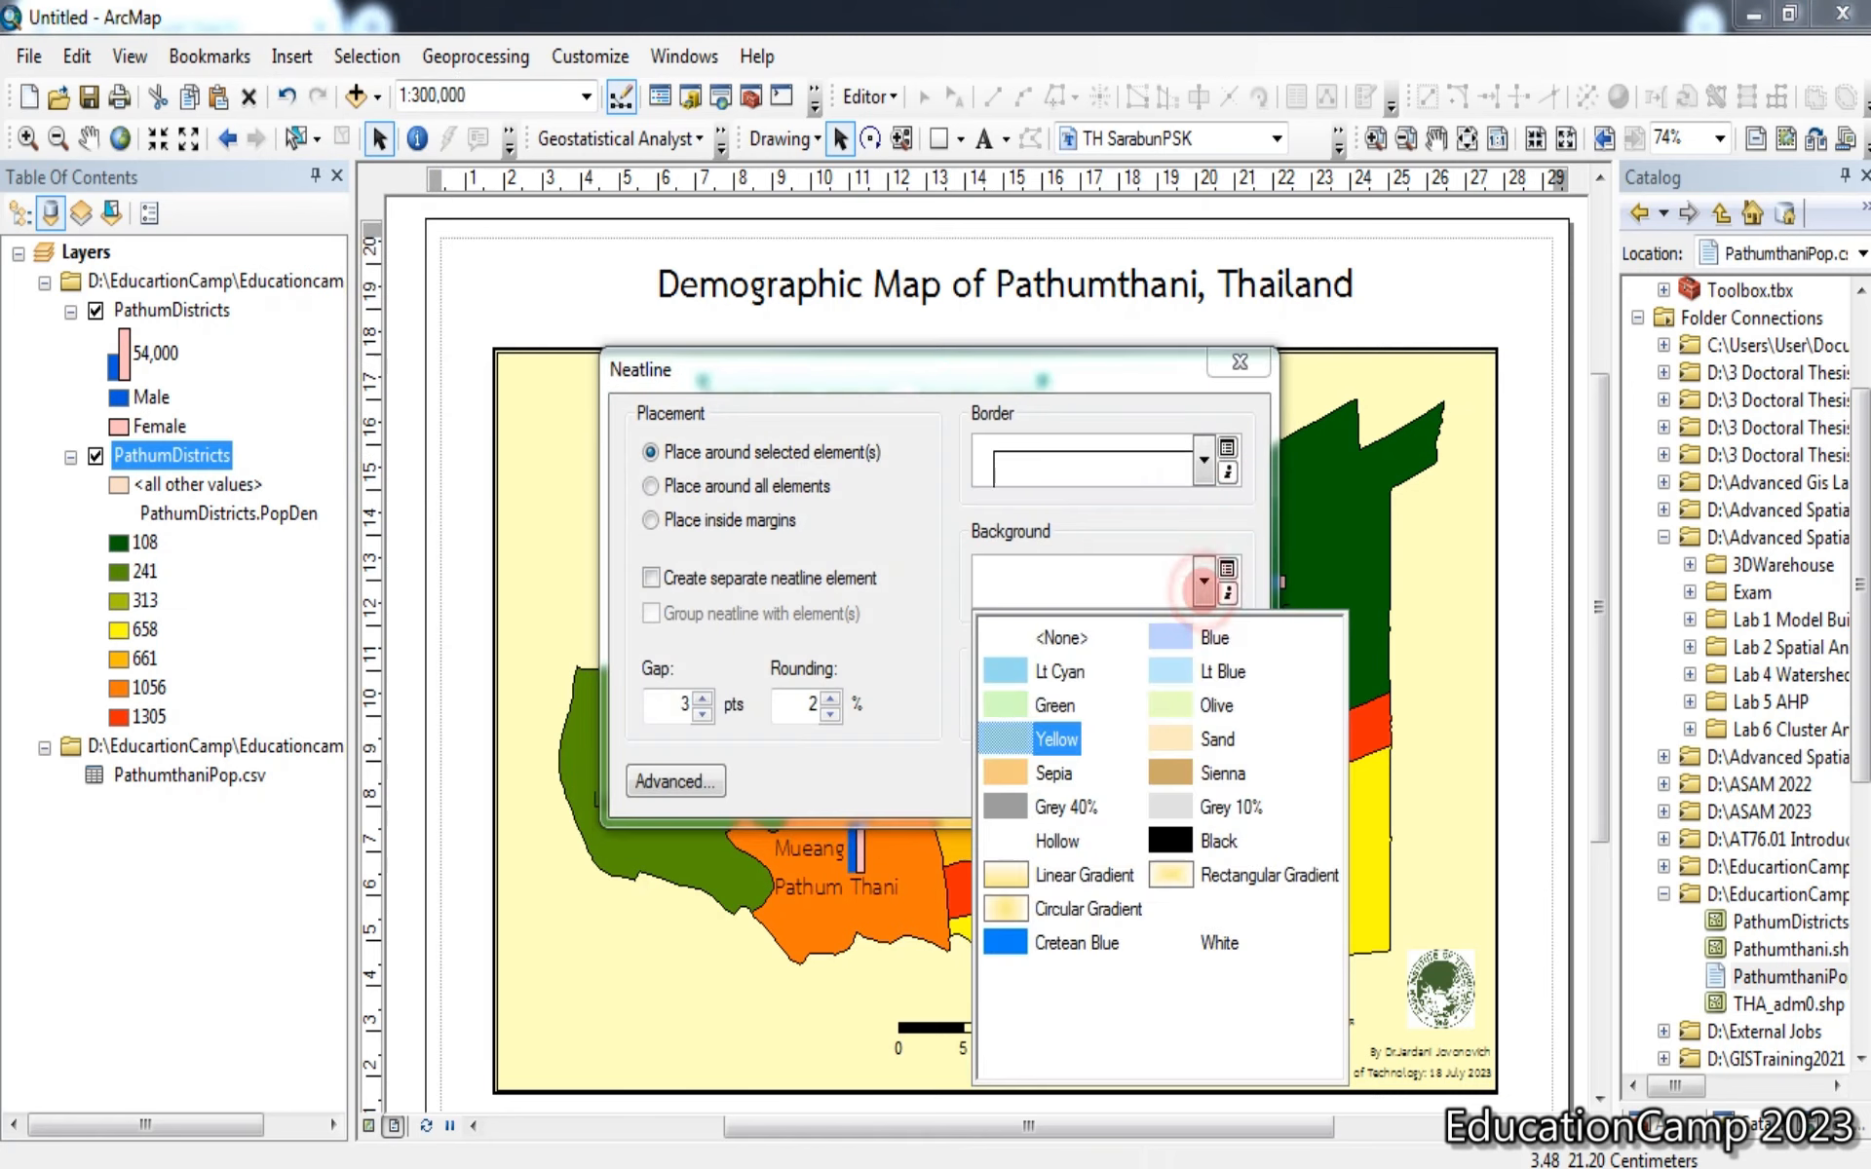
left_click(1182, 739)
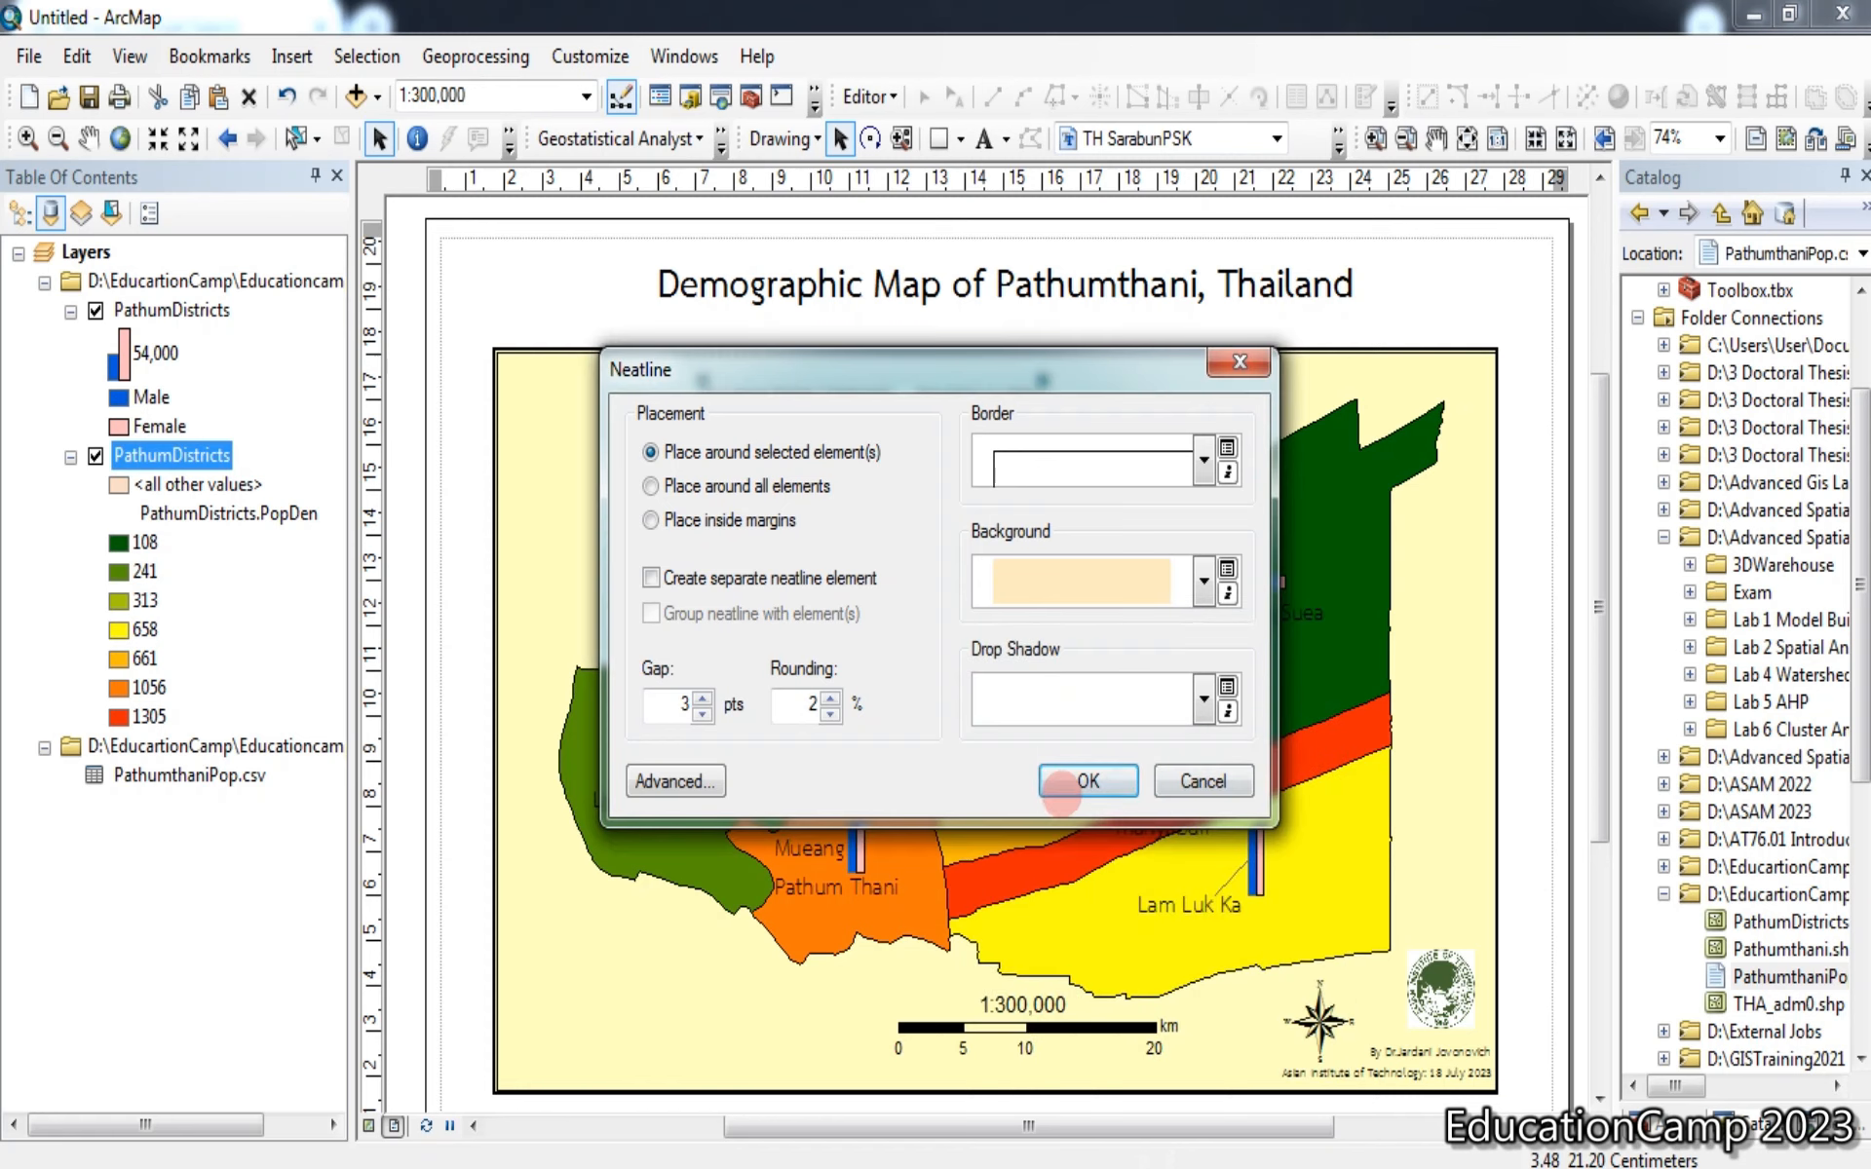
left_click(1087, 777)
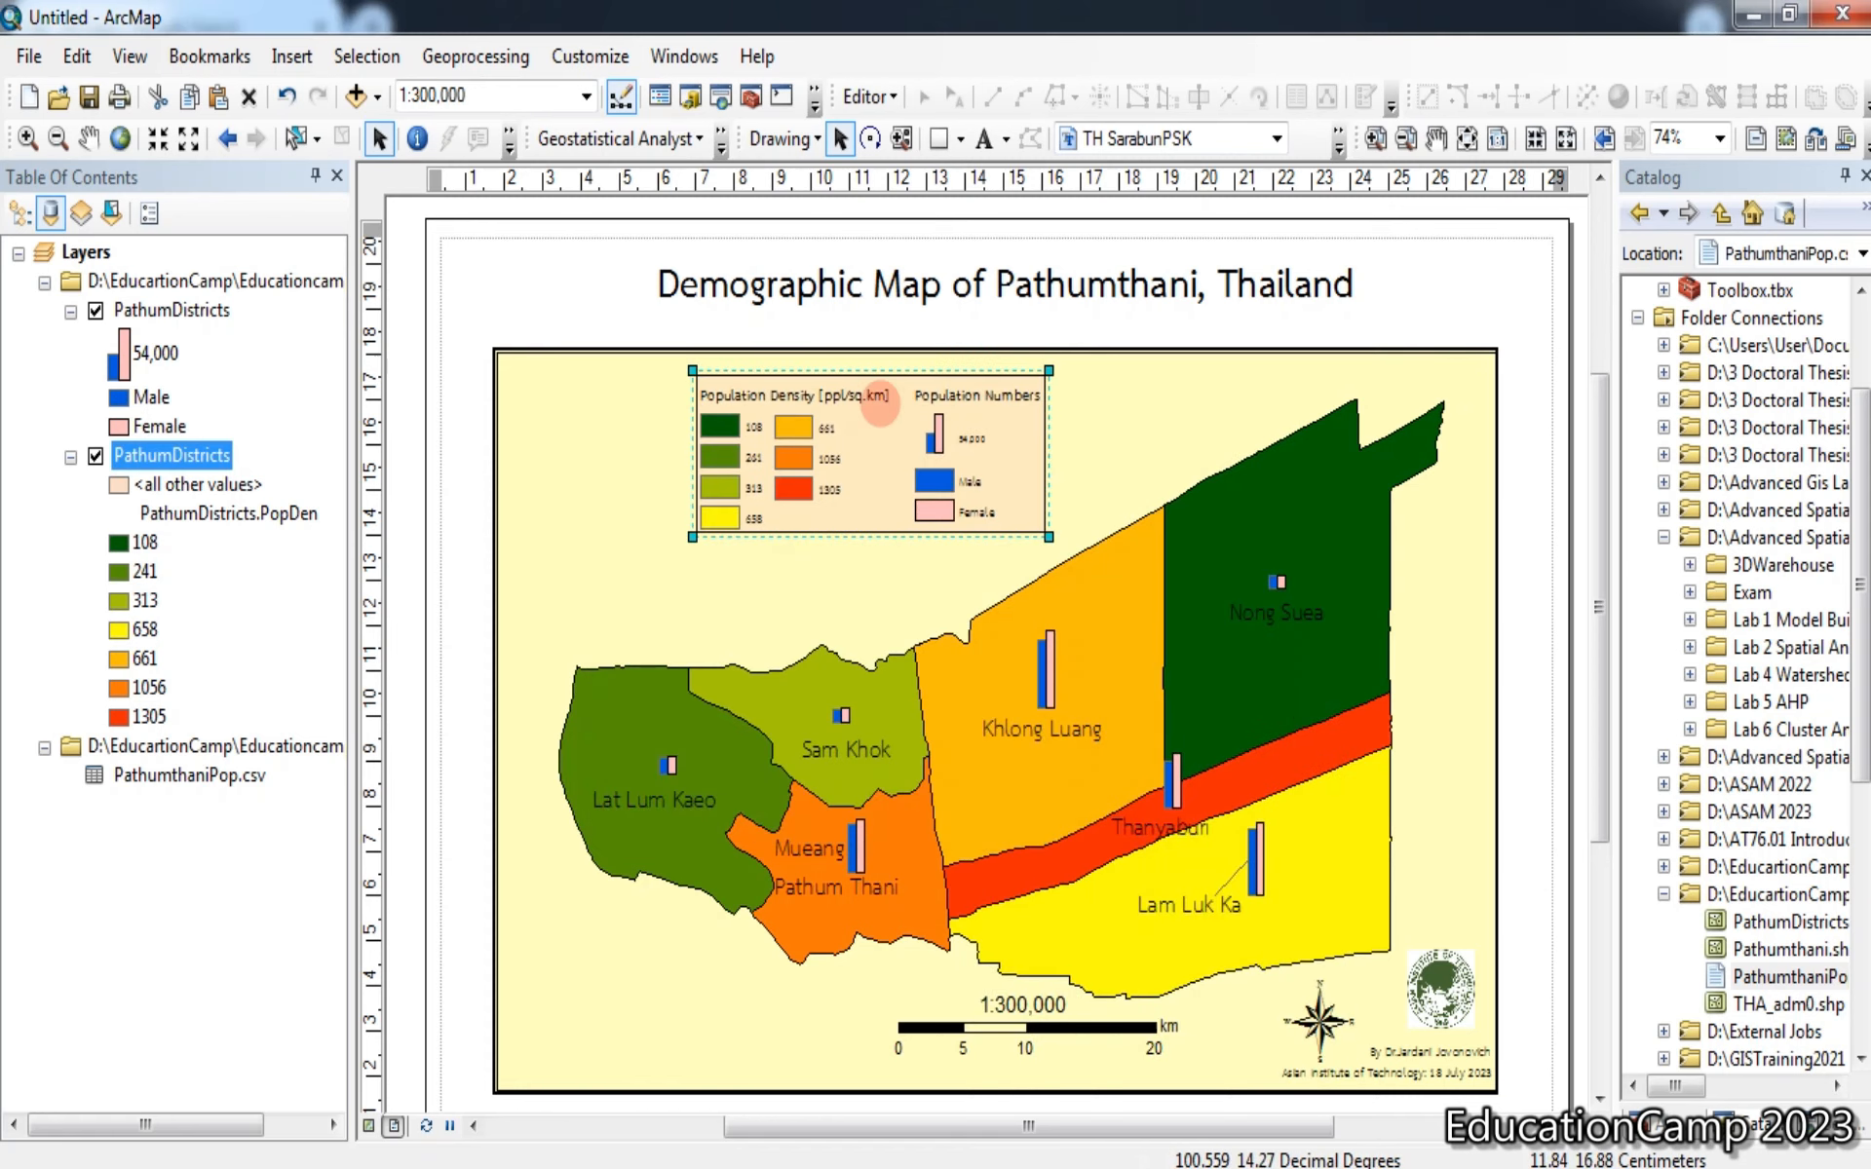
left_click_drag(892, 402, 712, 410)
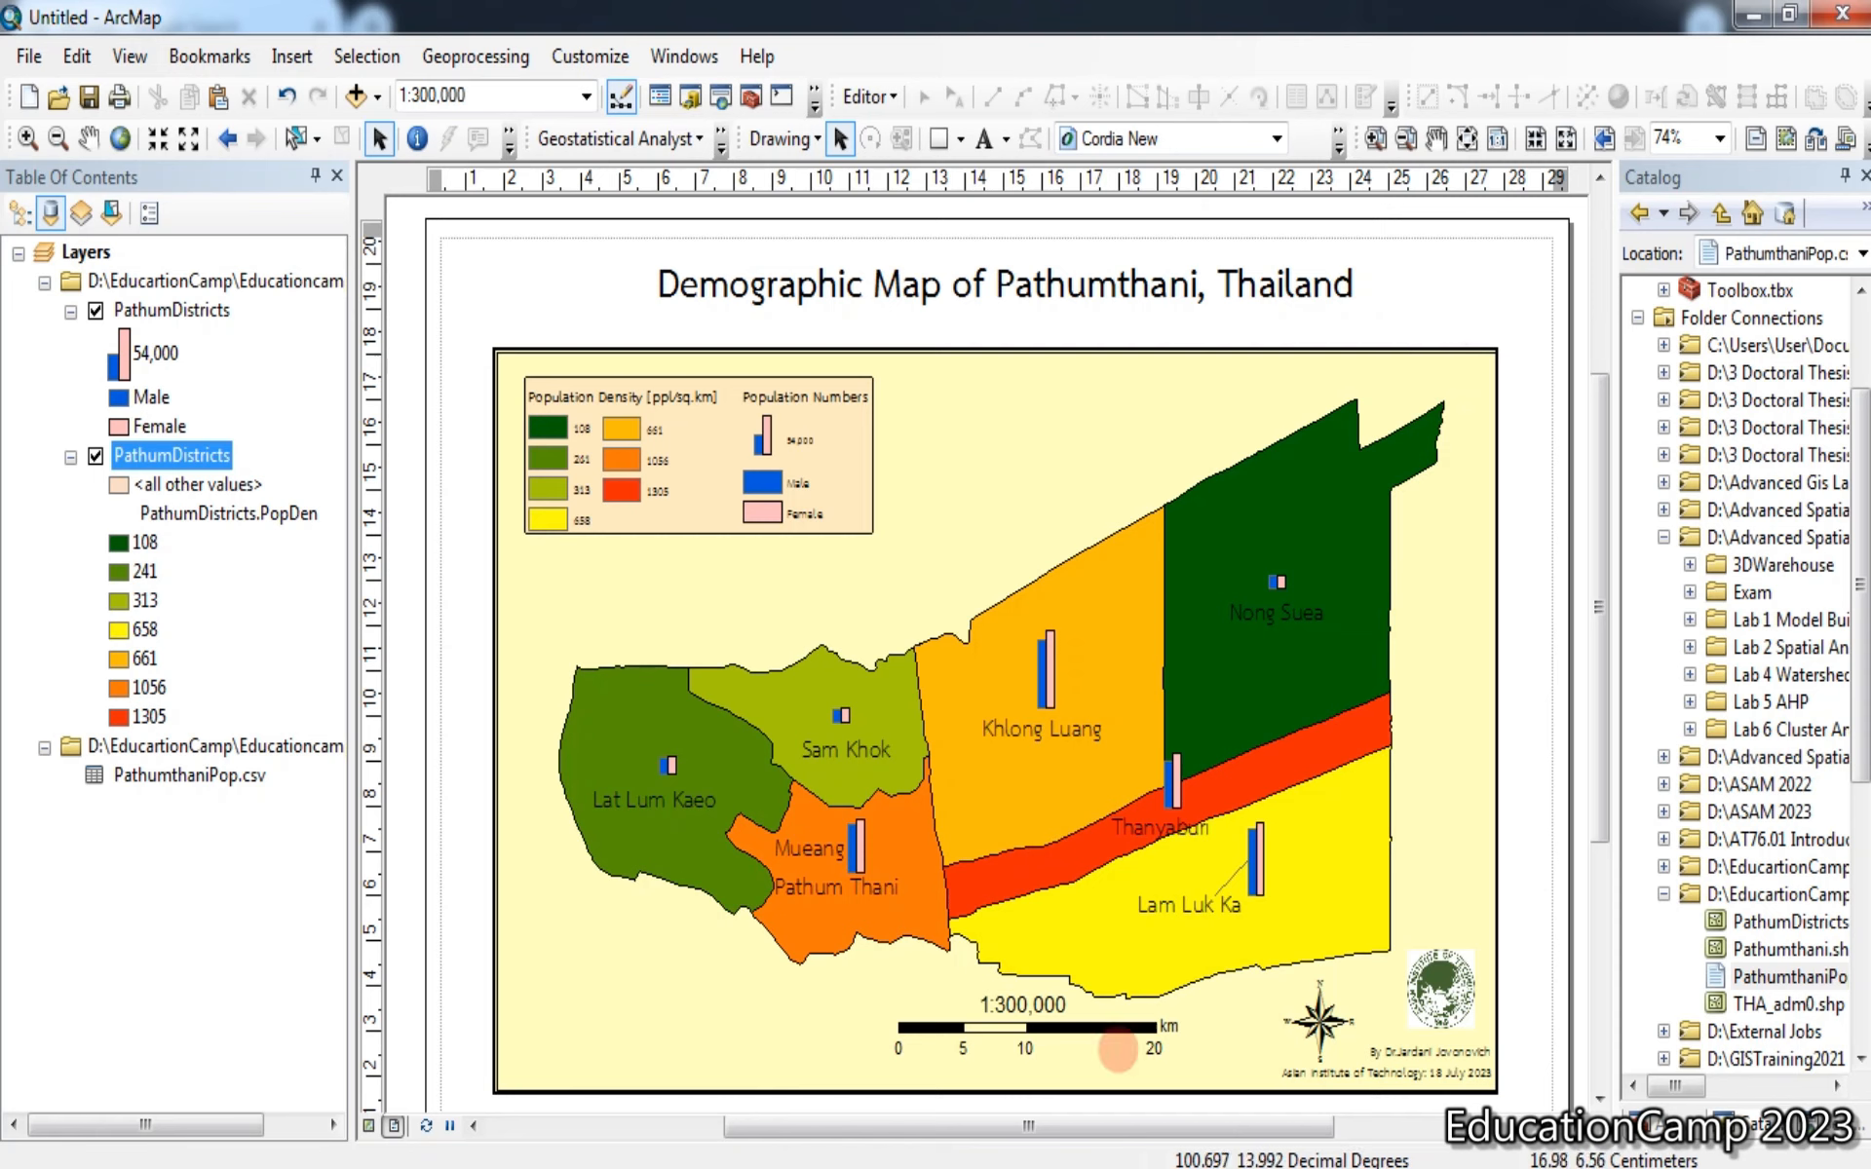
Move the scale bar slightly left and down, and reposition the 1:300,000 scale text above it
left_click(1095, 1019)
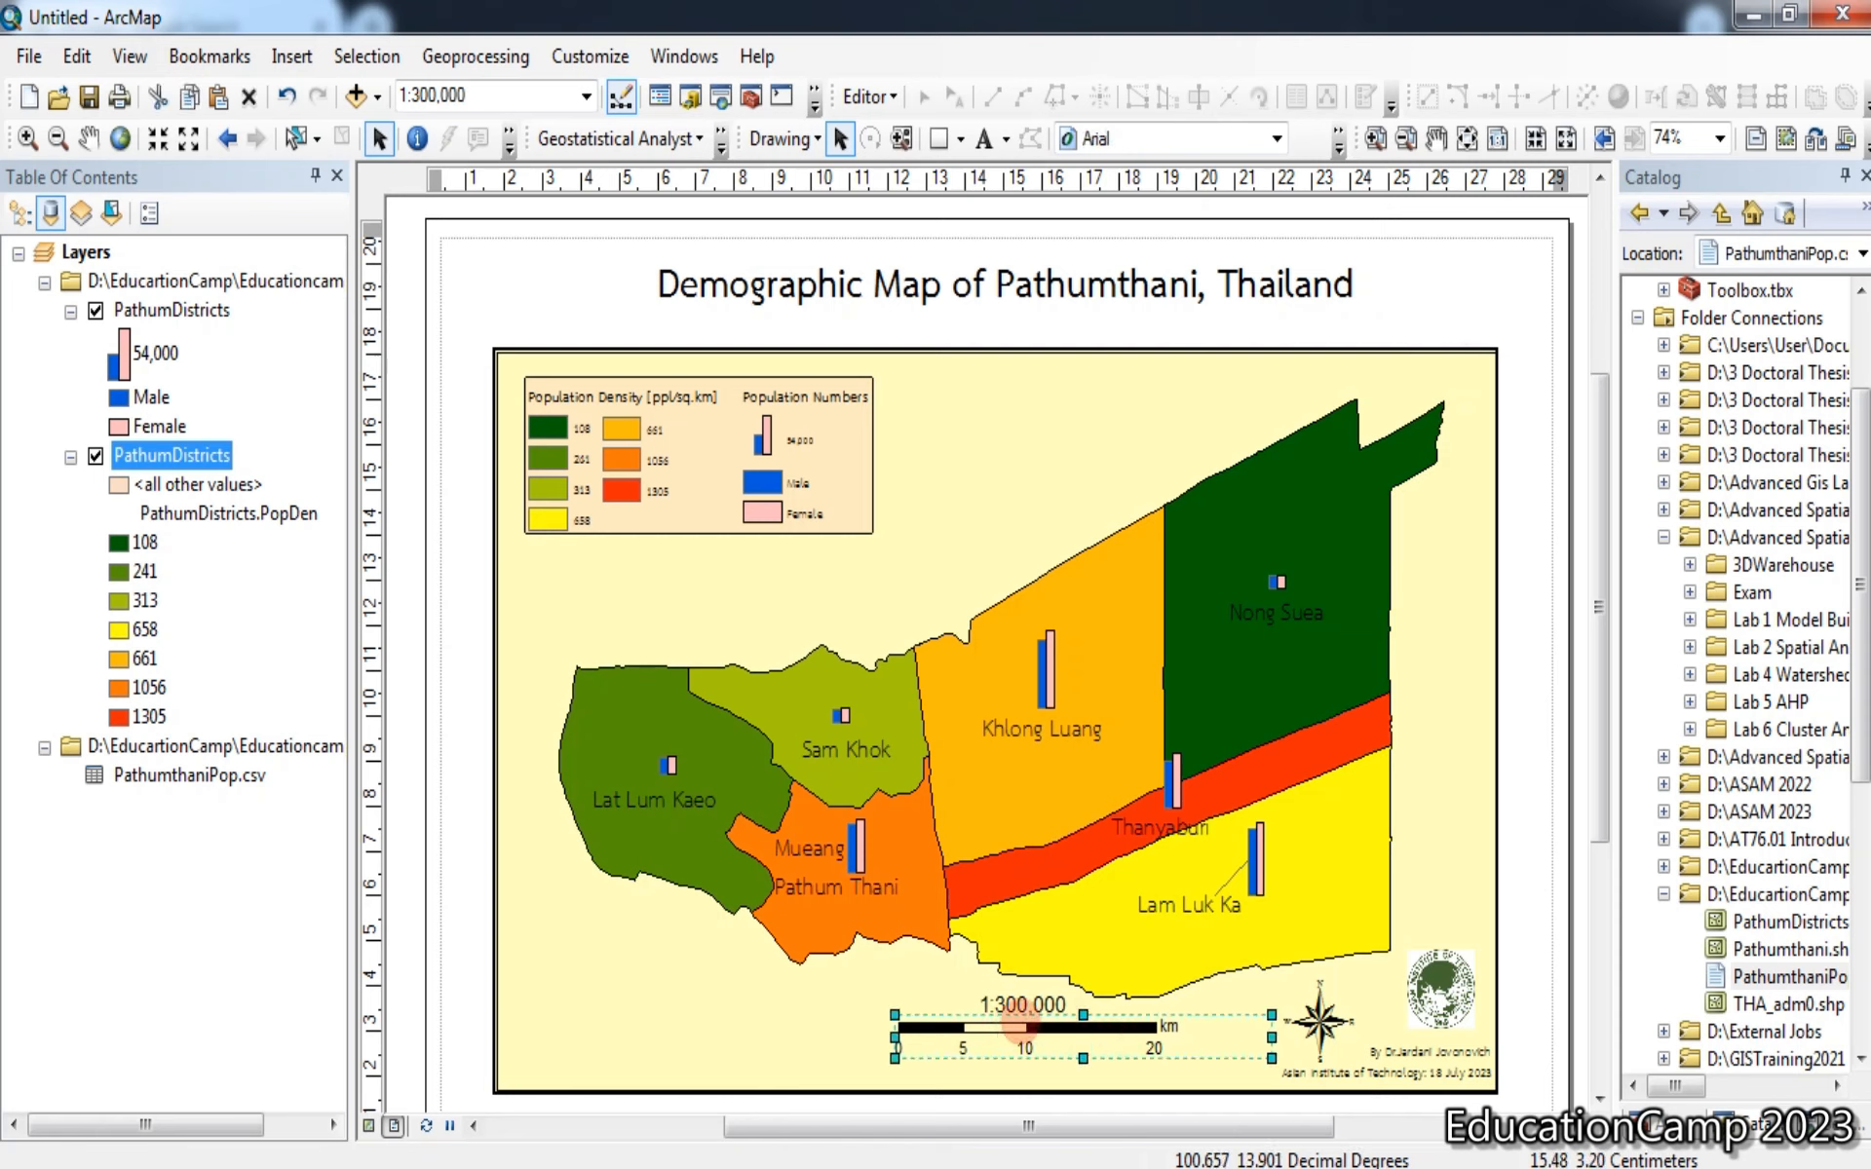
left_click_drag(1013, 1023, 990, 1030)
left_click(1014, 1004)
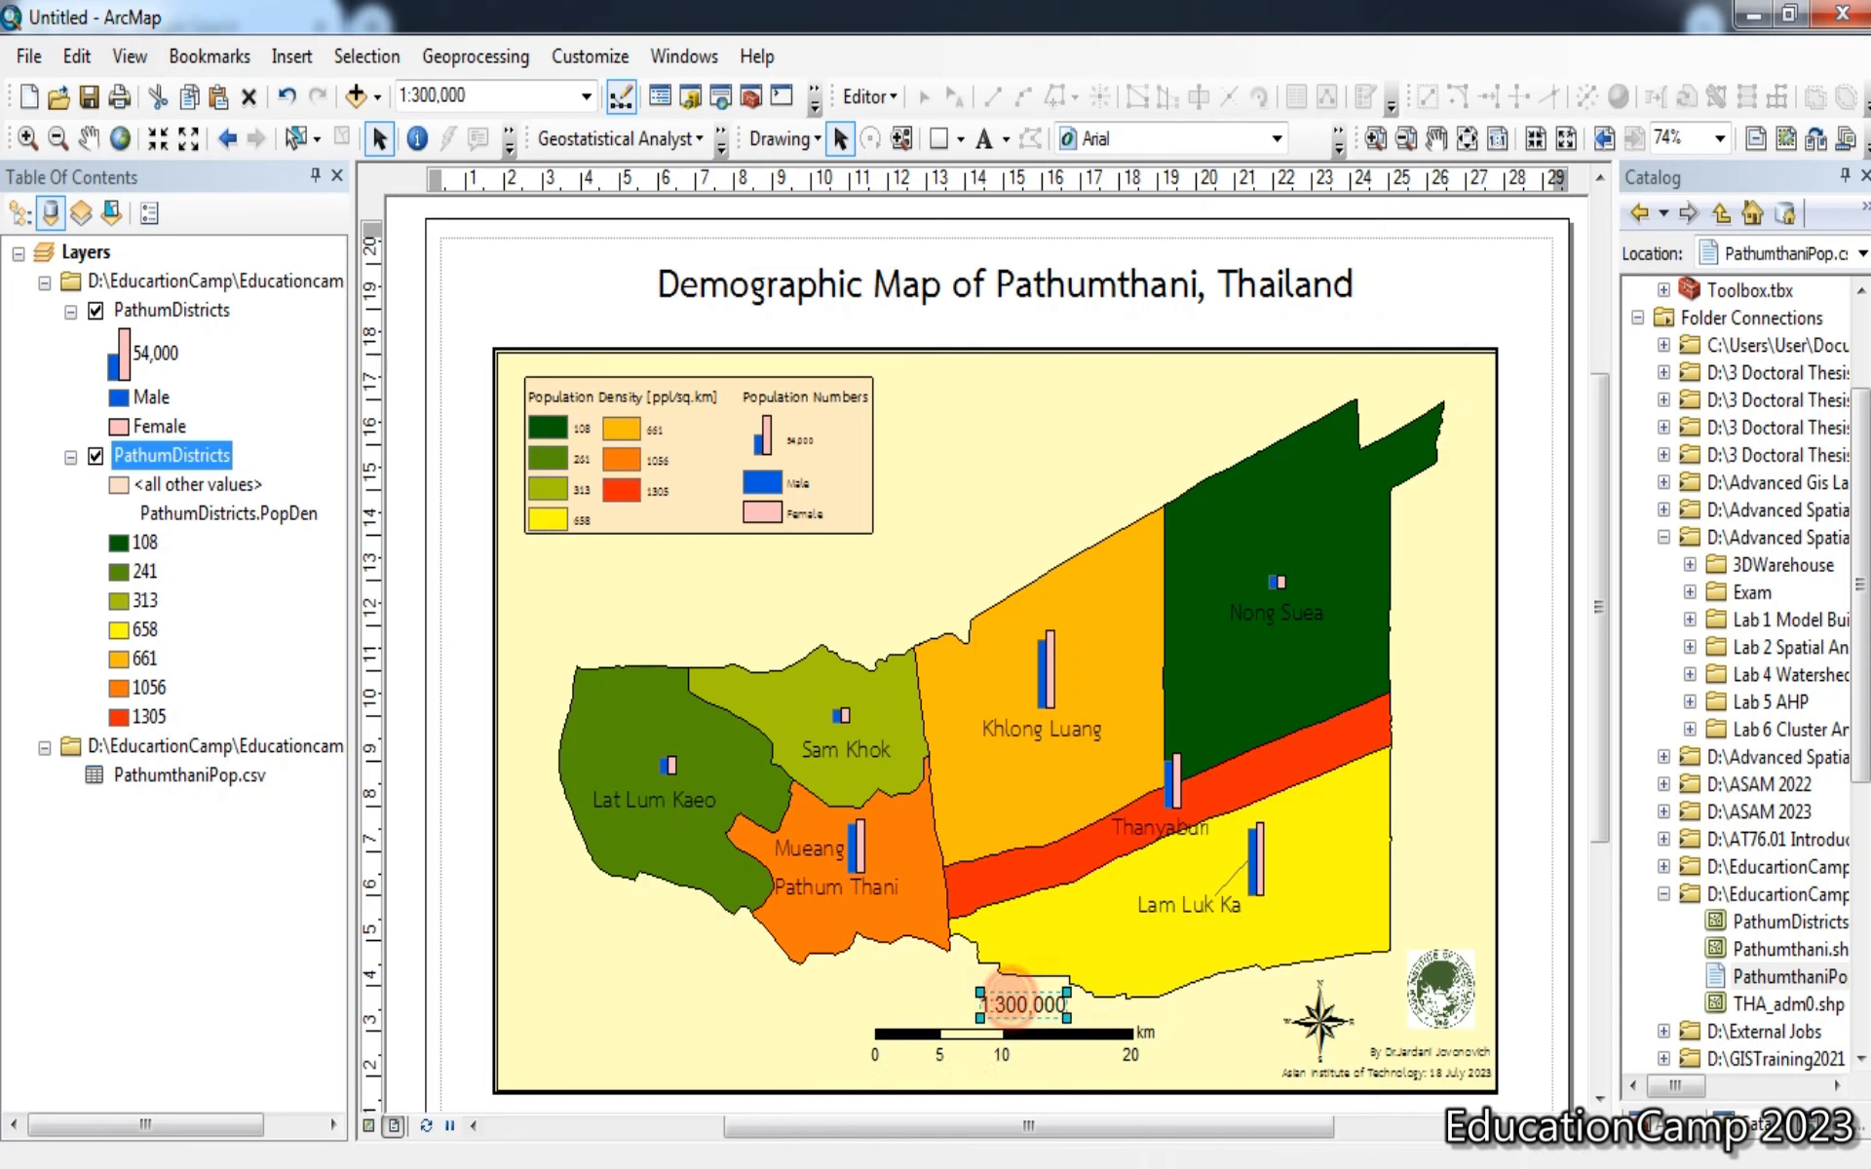
left_click(1013, 1003)
left_click_drag(1004, 1001, 1003, 1003)
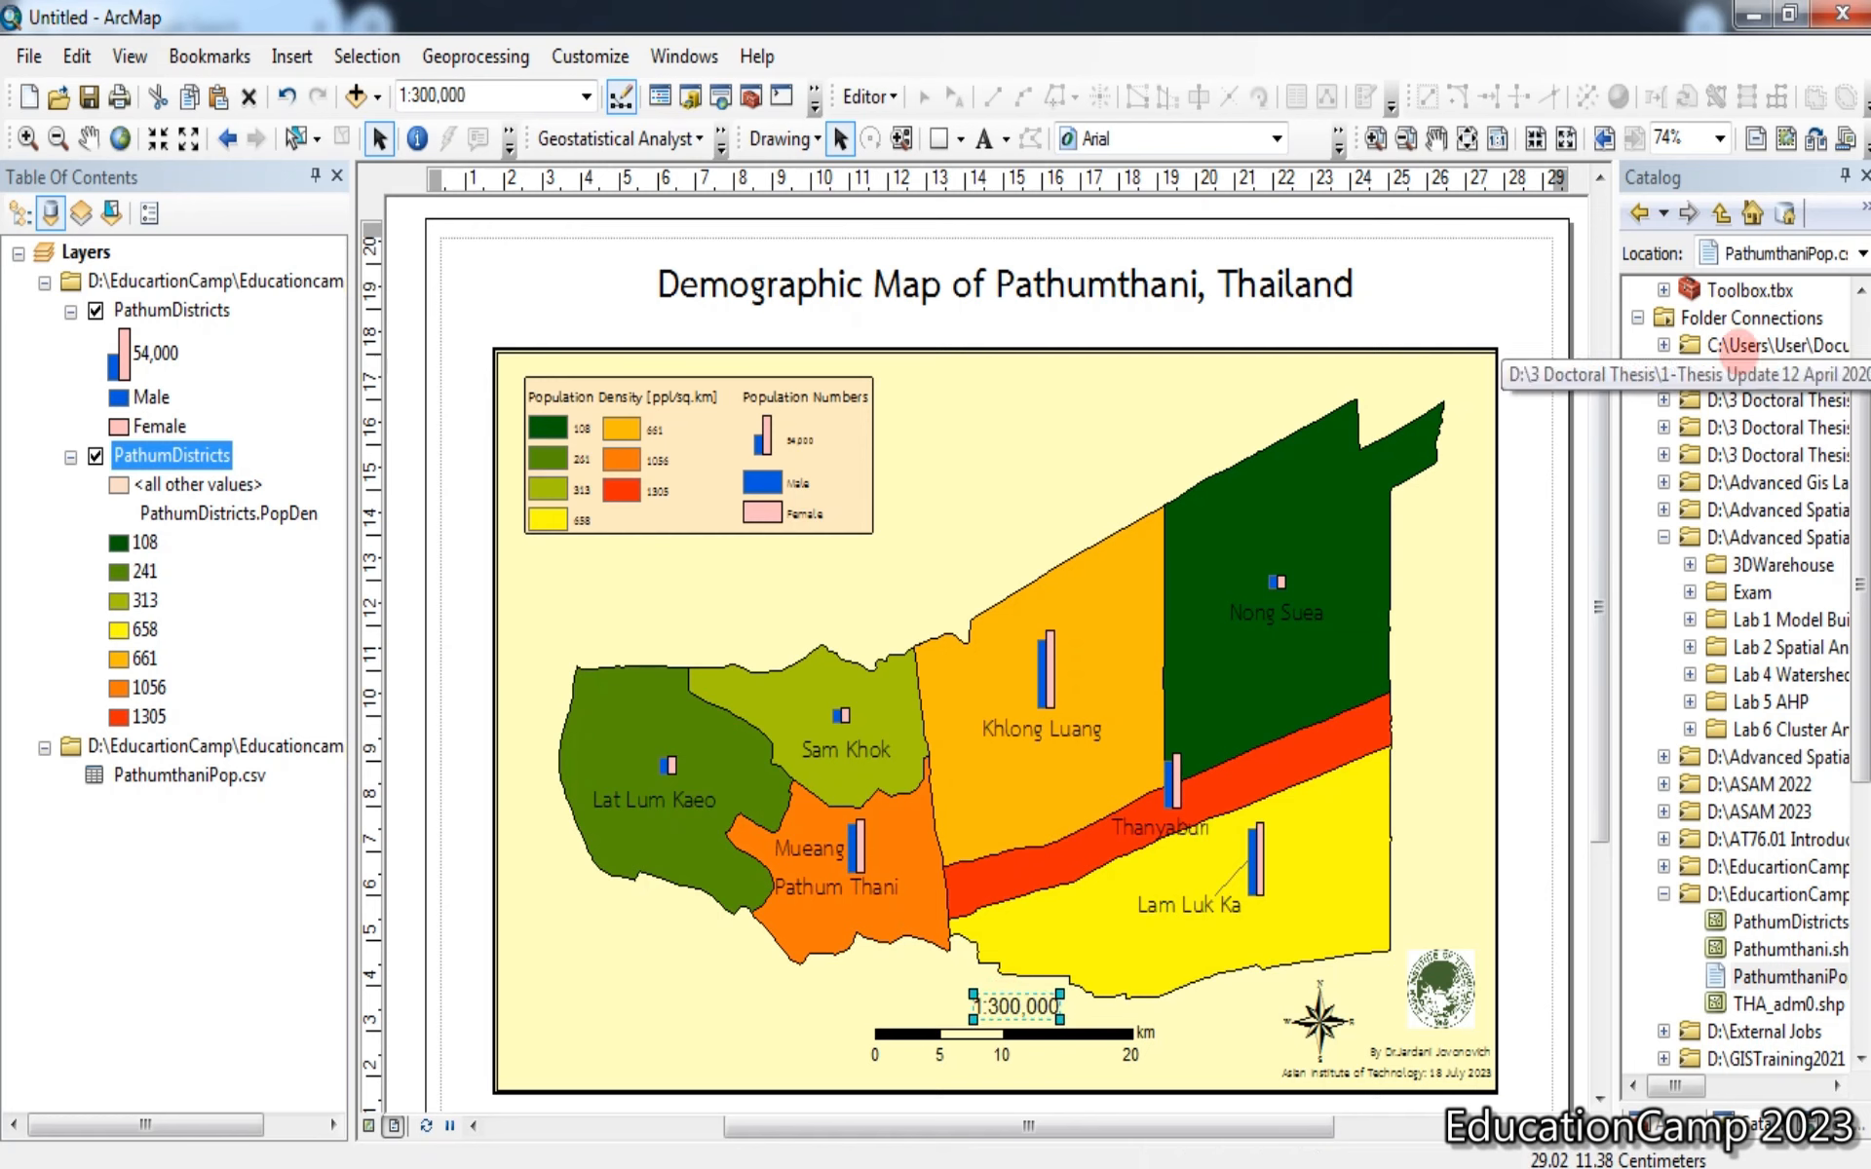
Insert a new data frame, shrink it to inset size and place it in the map frame's lower-left corner
left_click(1494, 253)
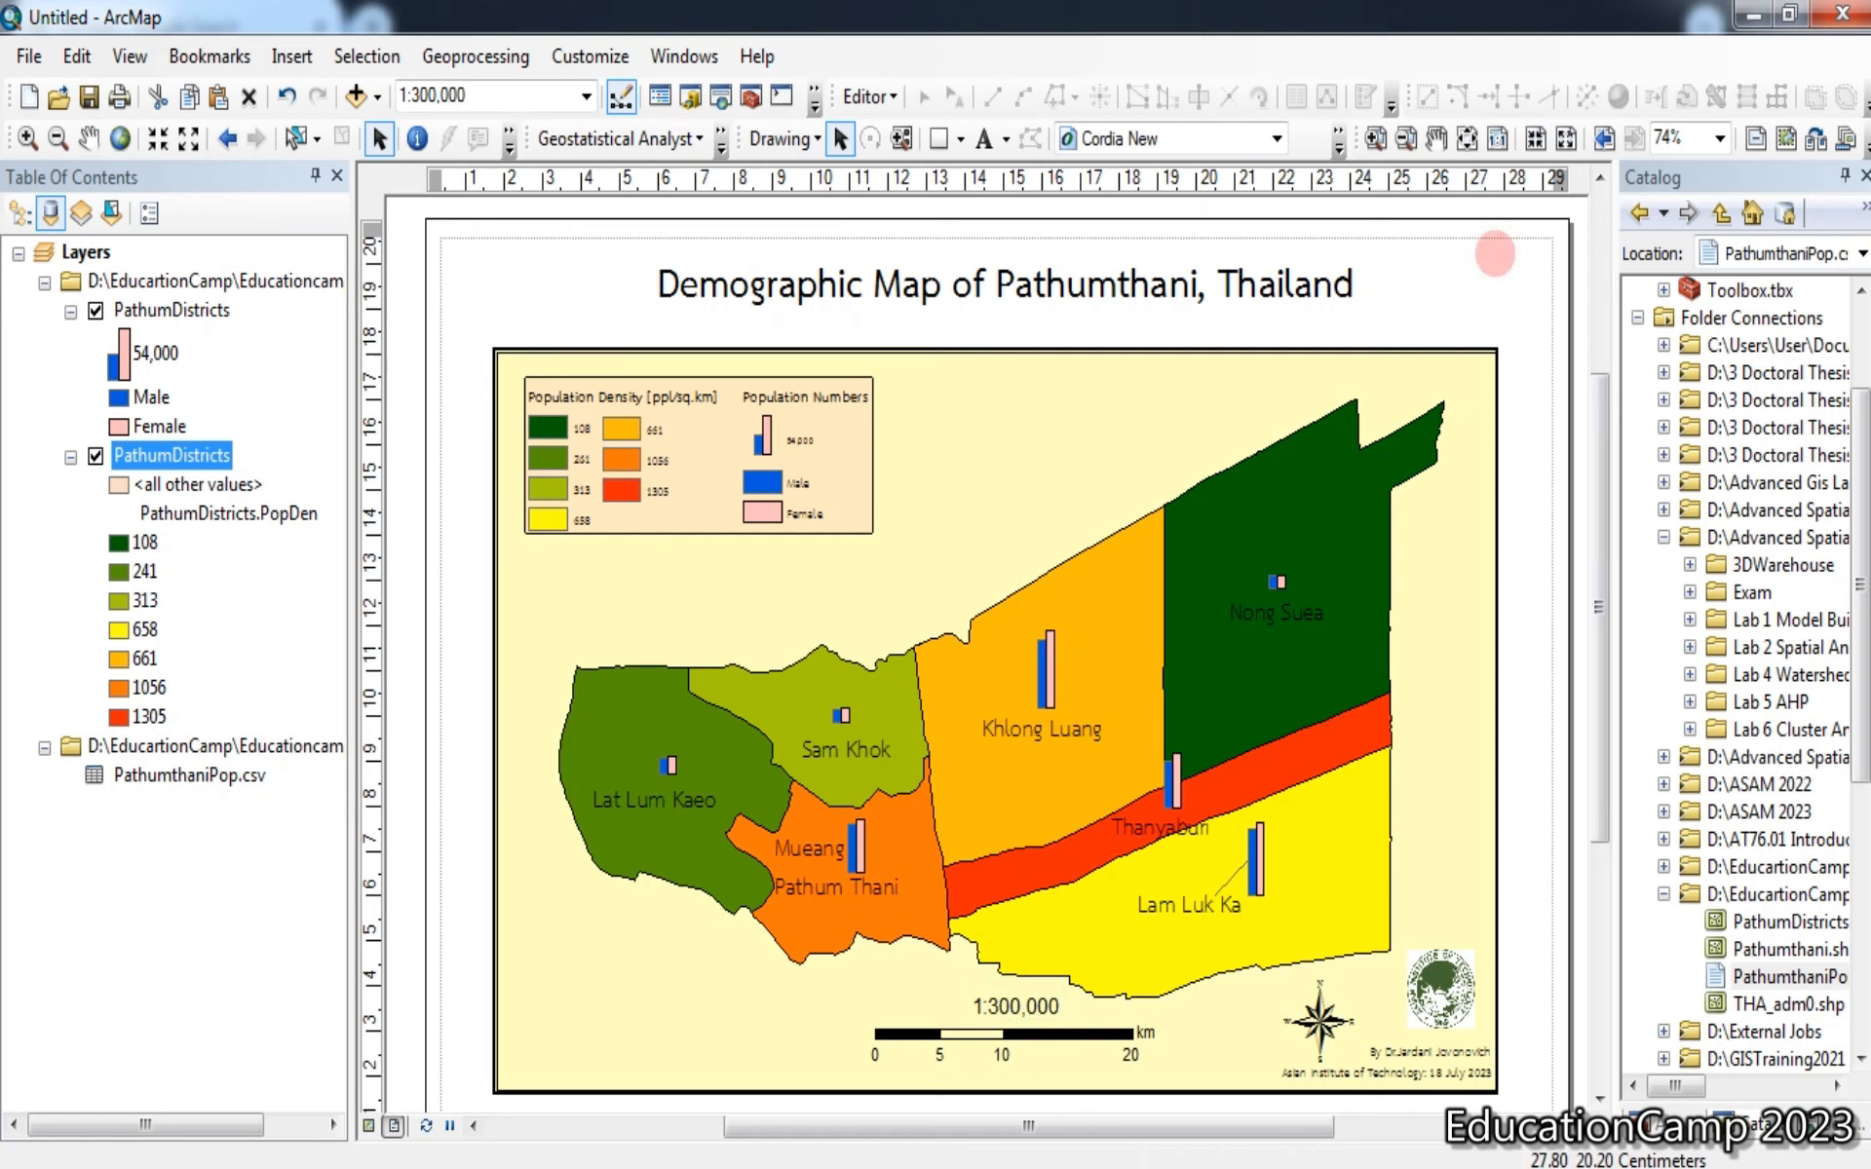
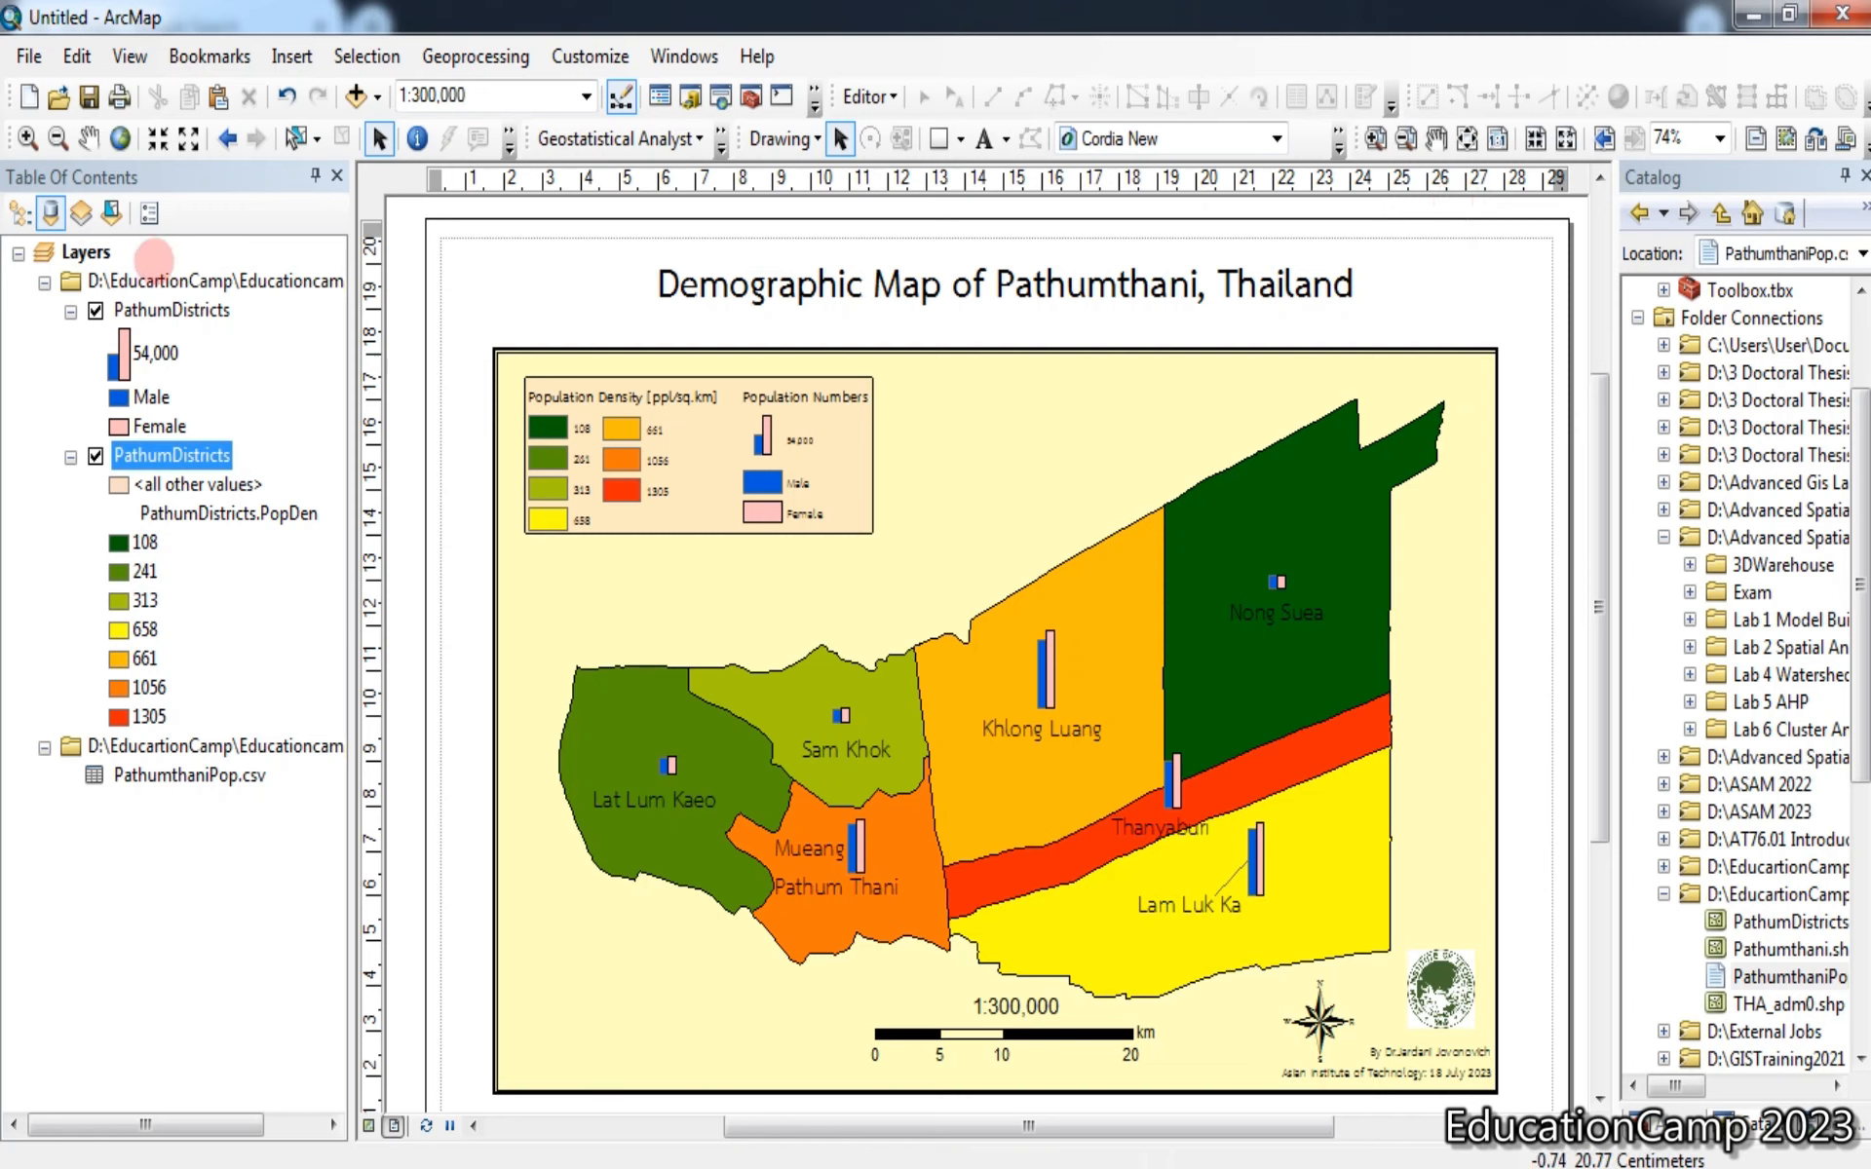
left_click(282, 56)
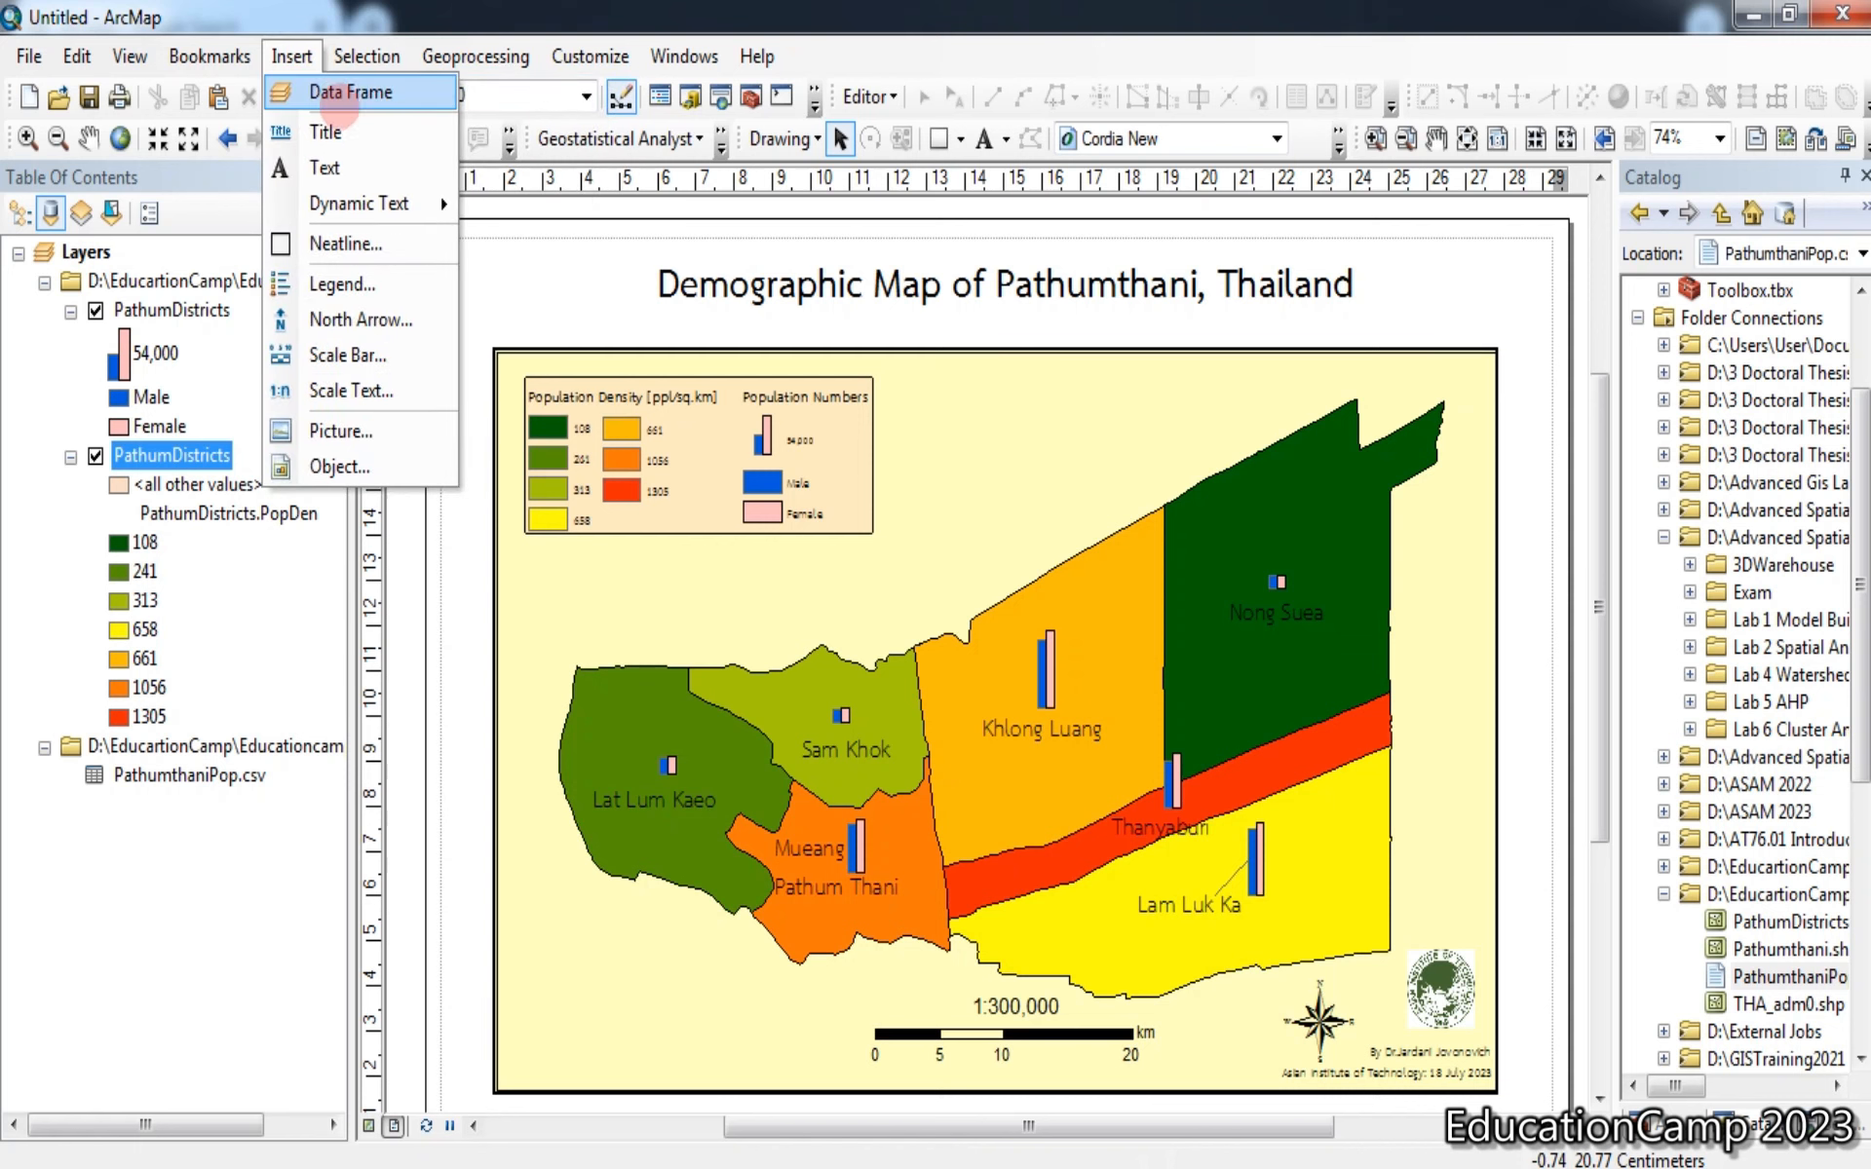
left_click(336, 91)
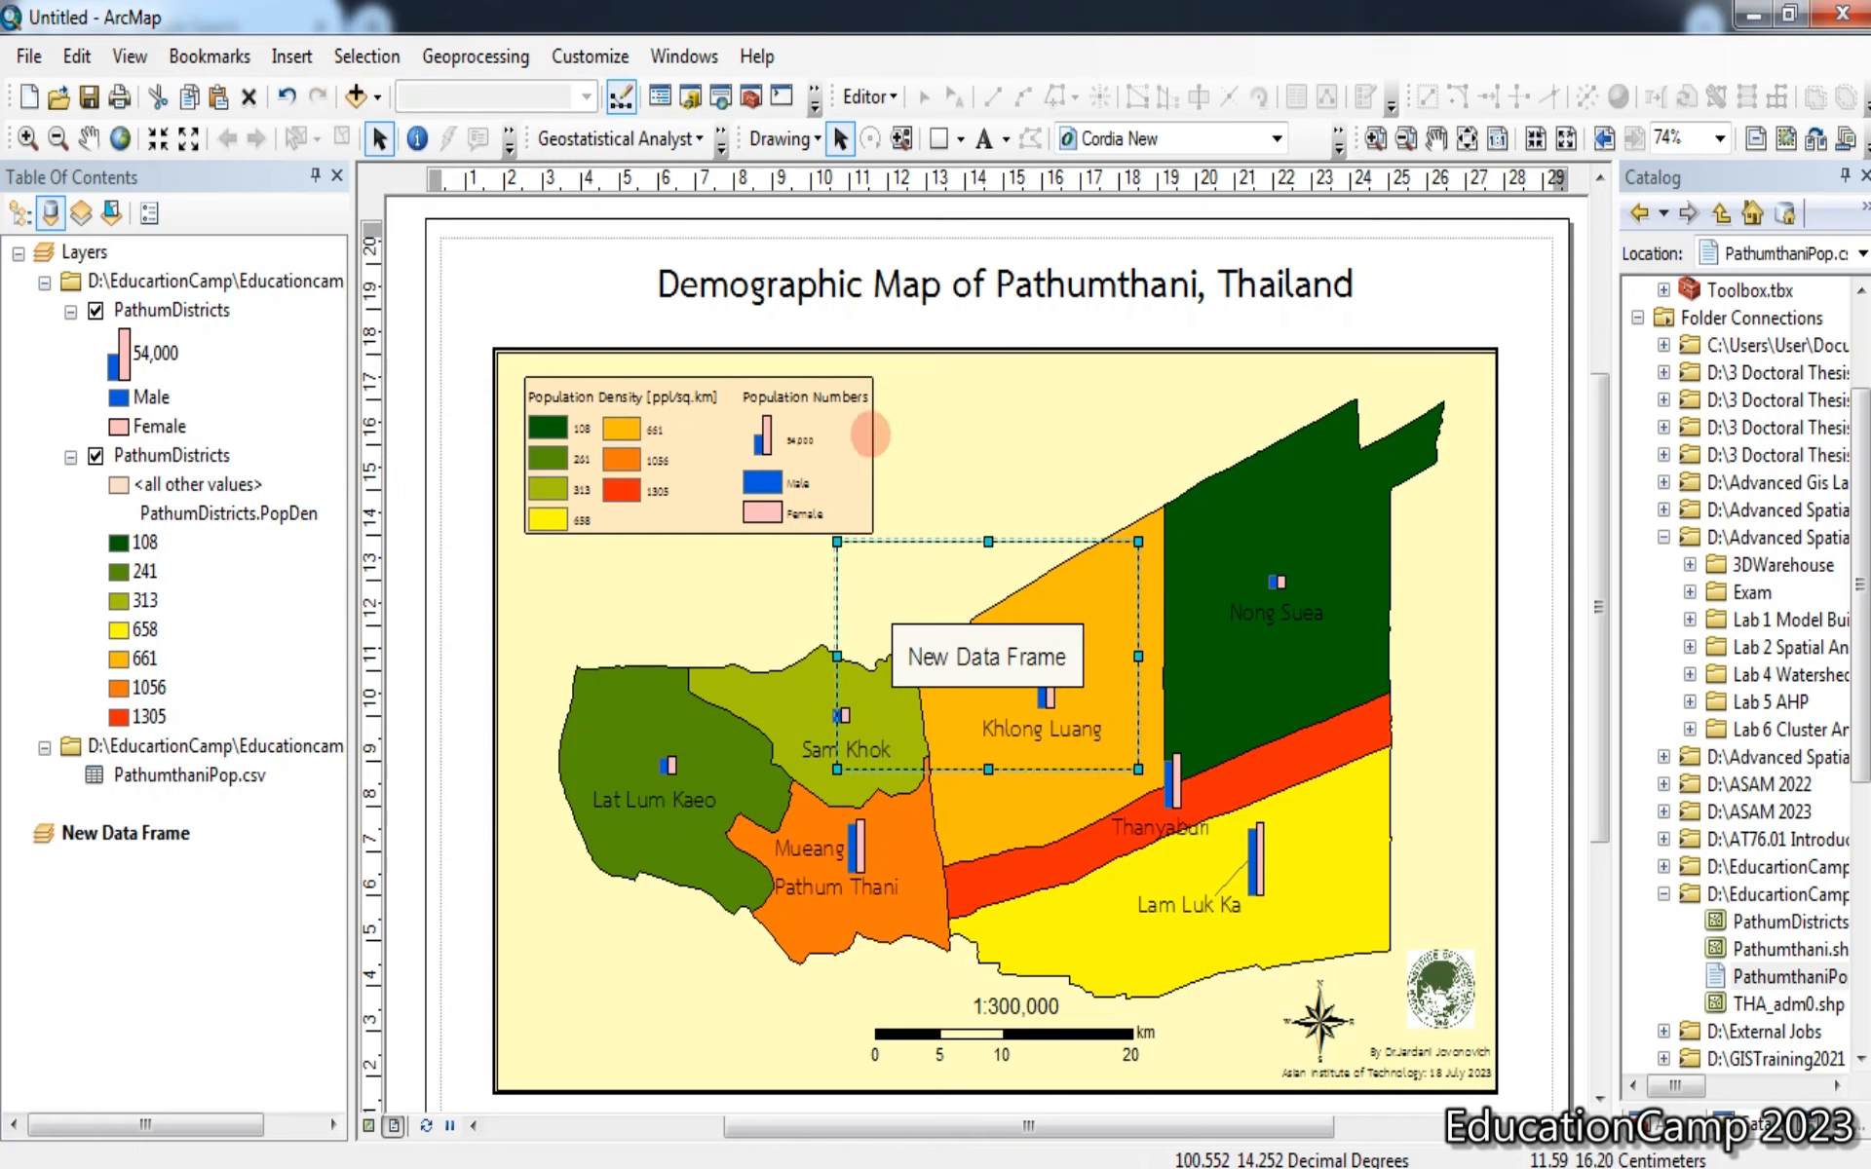
left_click_drag(1138, 657, 1017, 802)
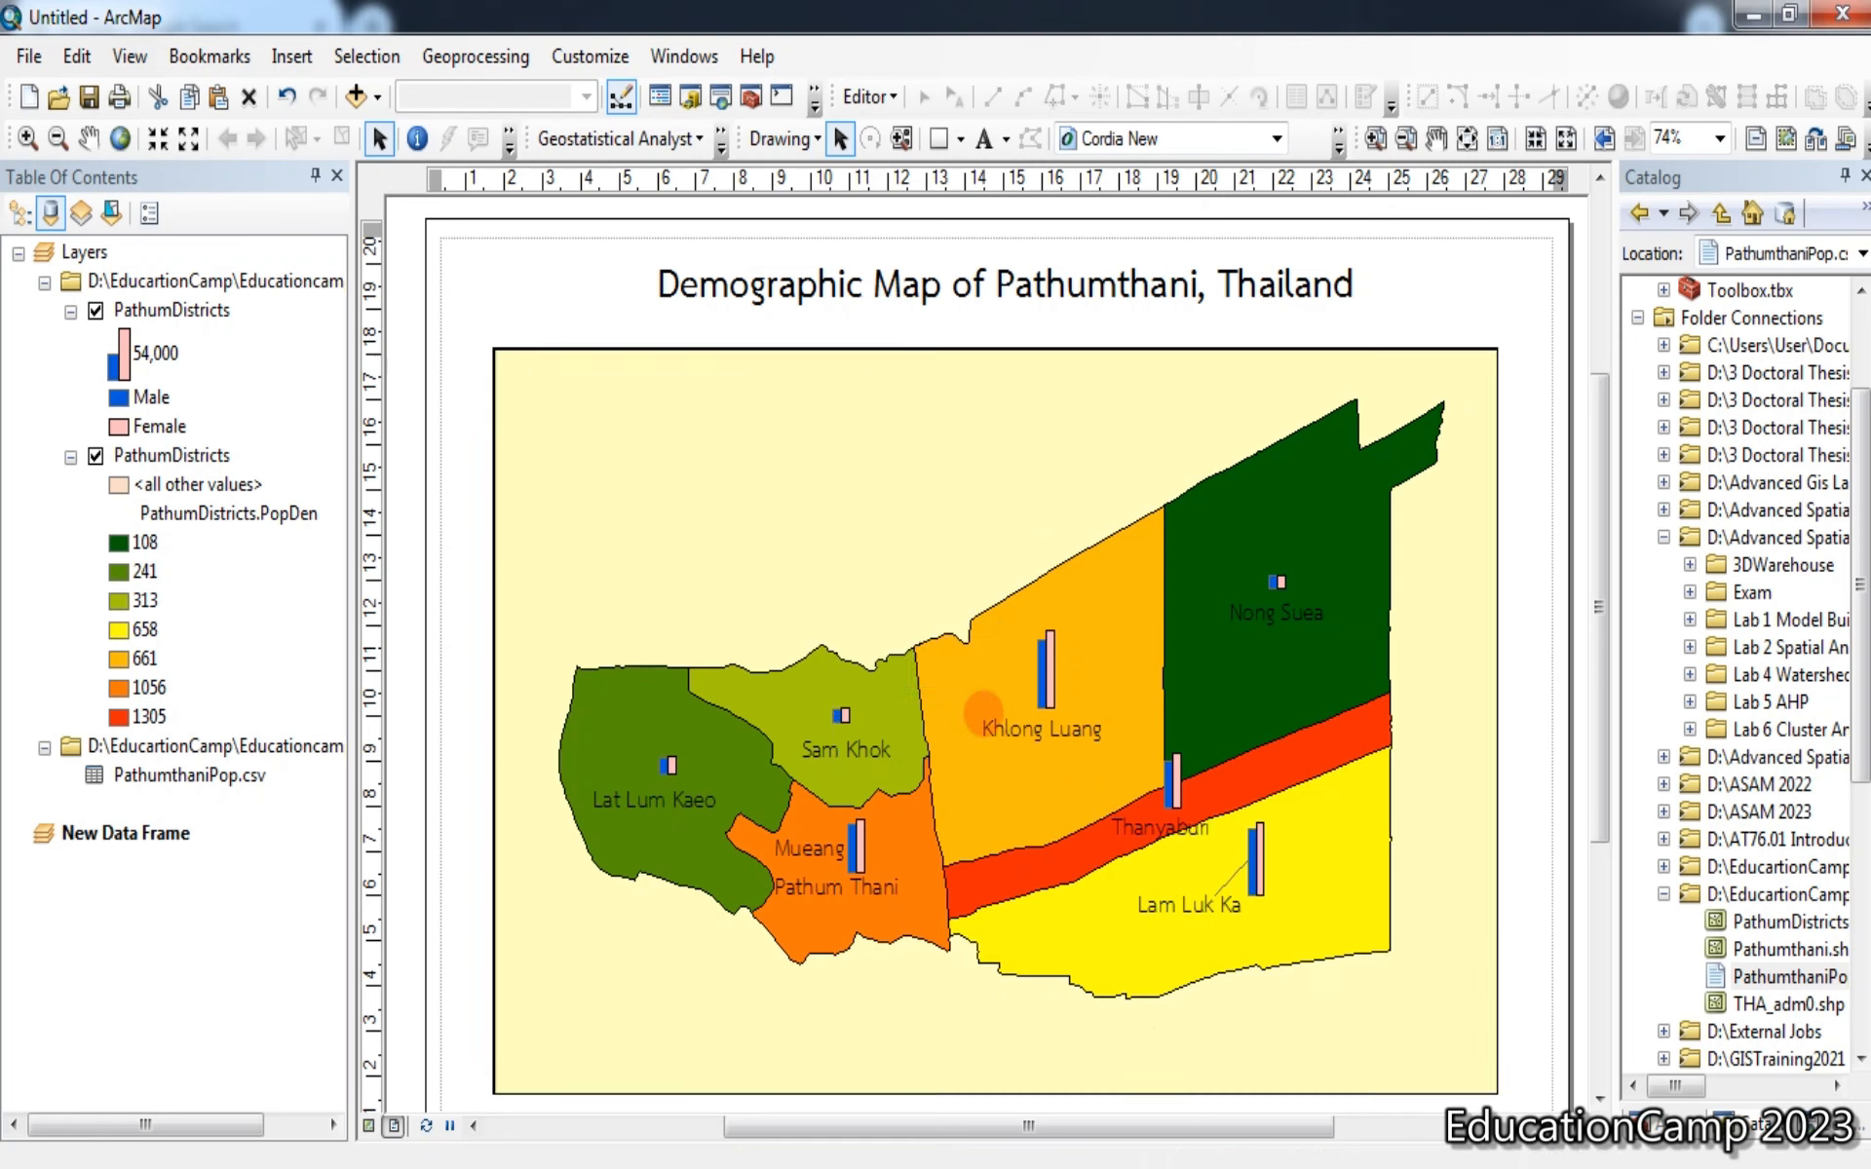
left_click_drag(926, 673, 606, 942)
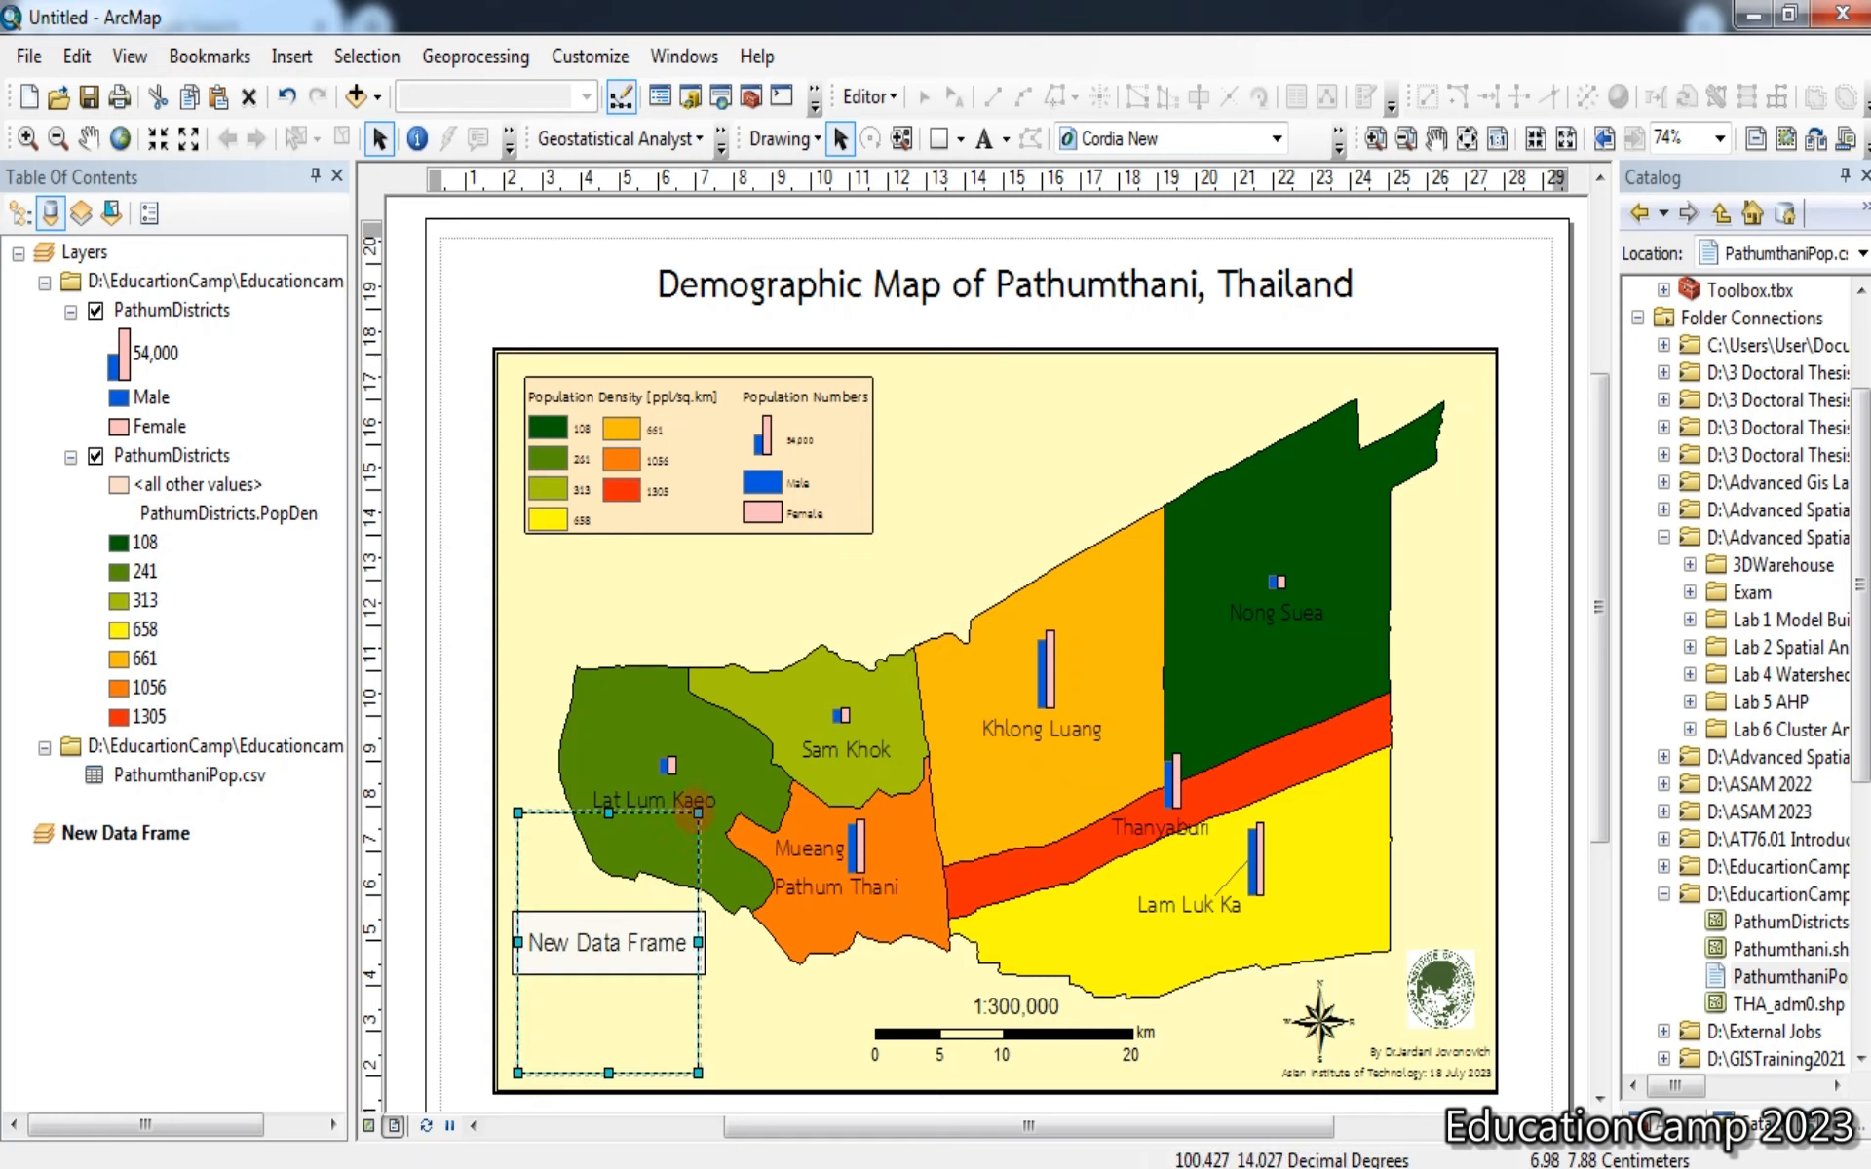
left_click_drag(665, 855, 626, 947)
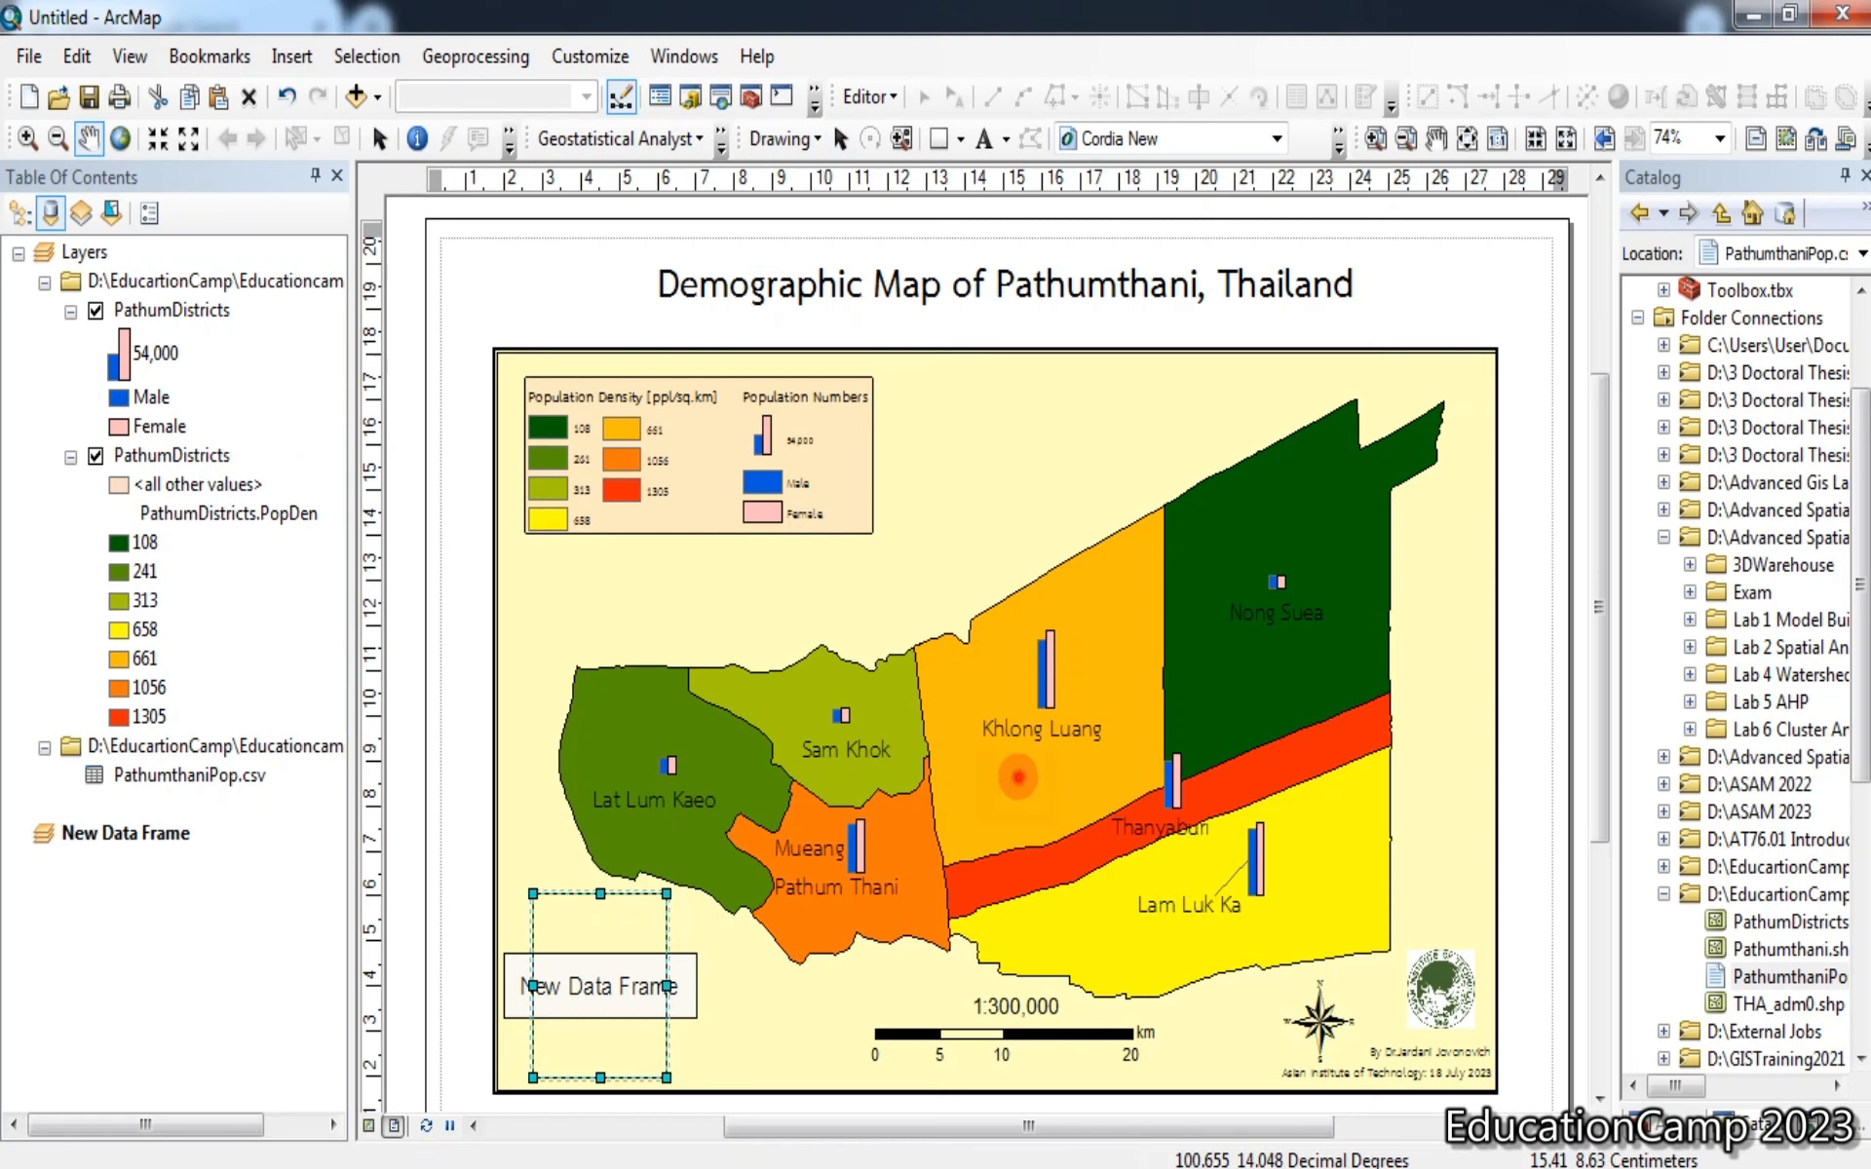
Pan the main district map slightly upward and enlarge the new empty data frame a little toward its upper-right corner
left_click_drag(1018, 778, 1013, 756)
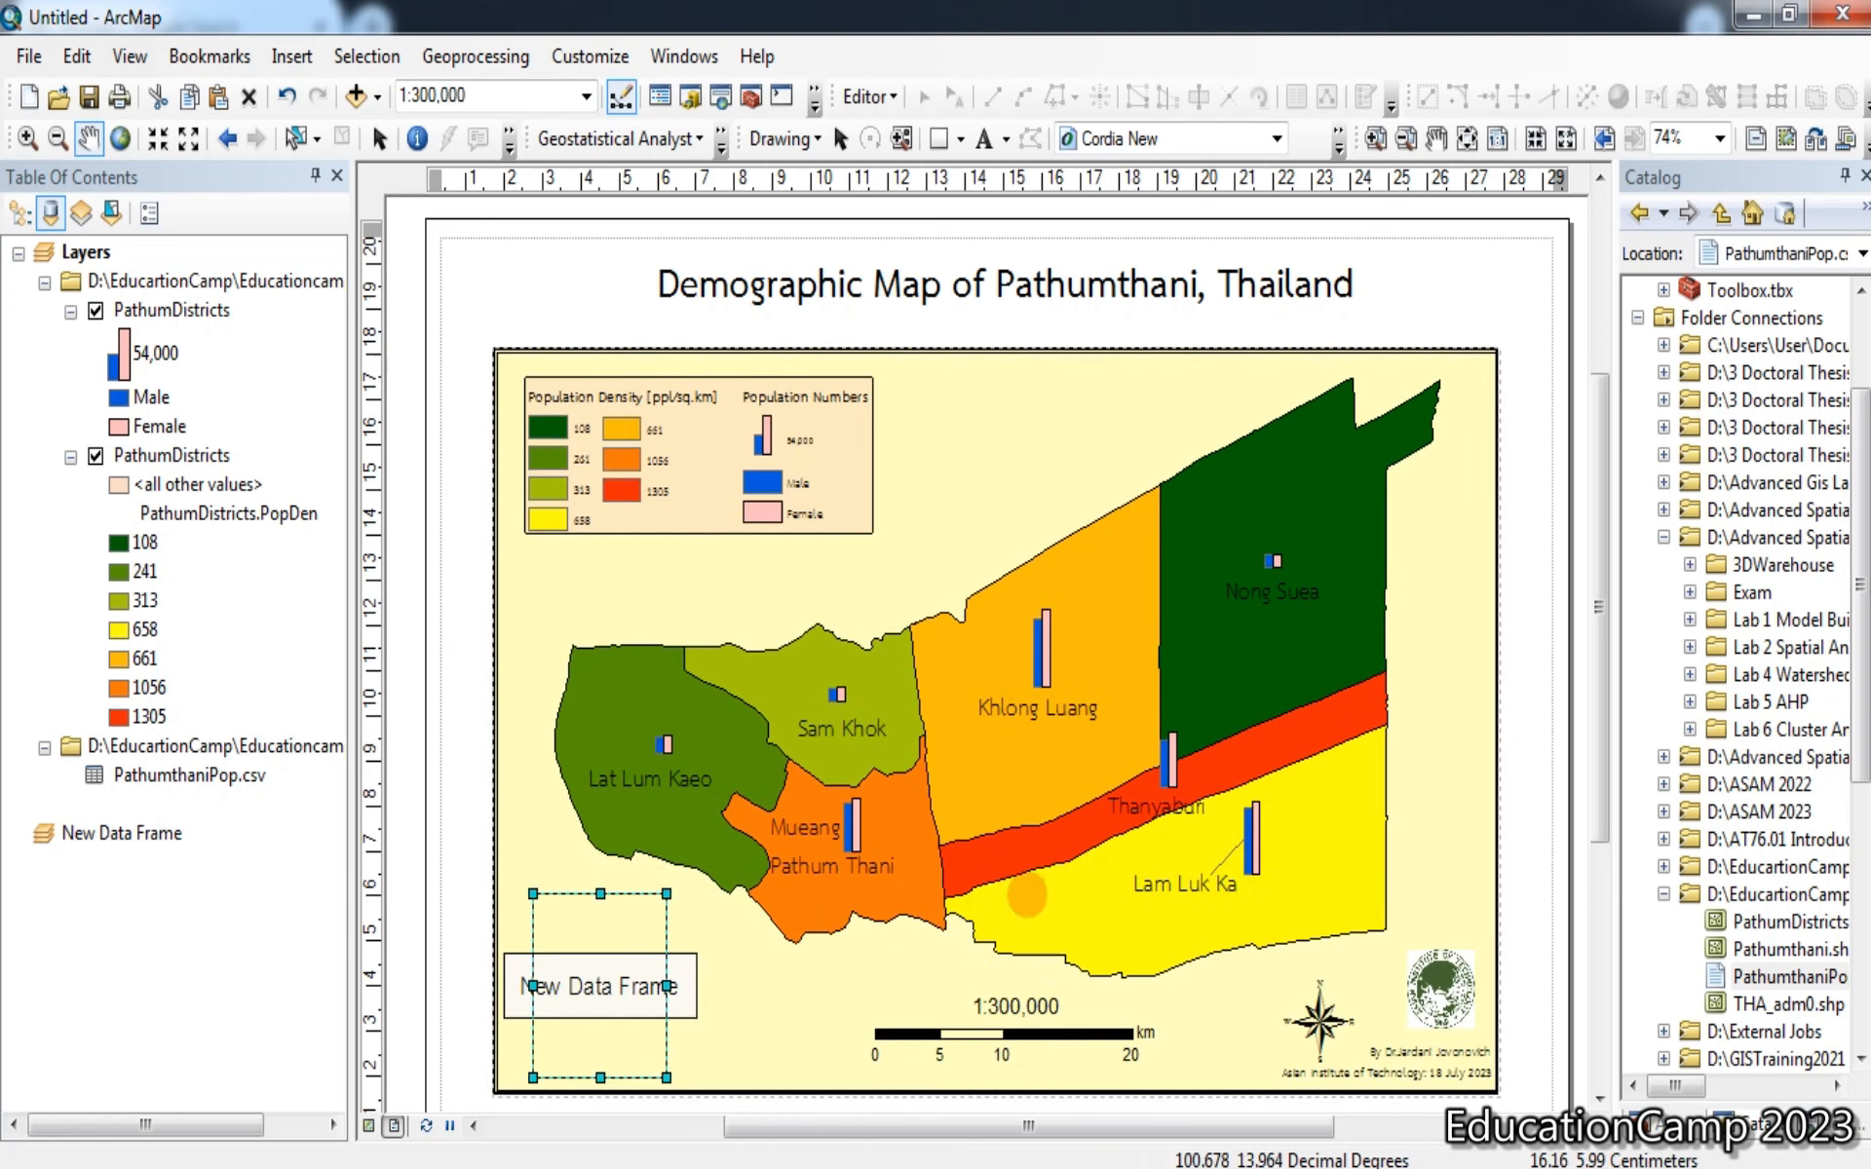
left_click_drag(985, 828, 990, 826)
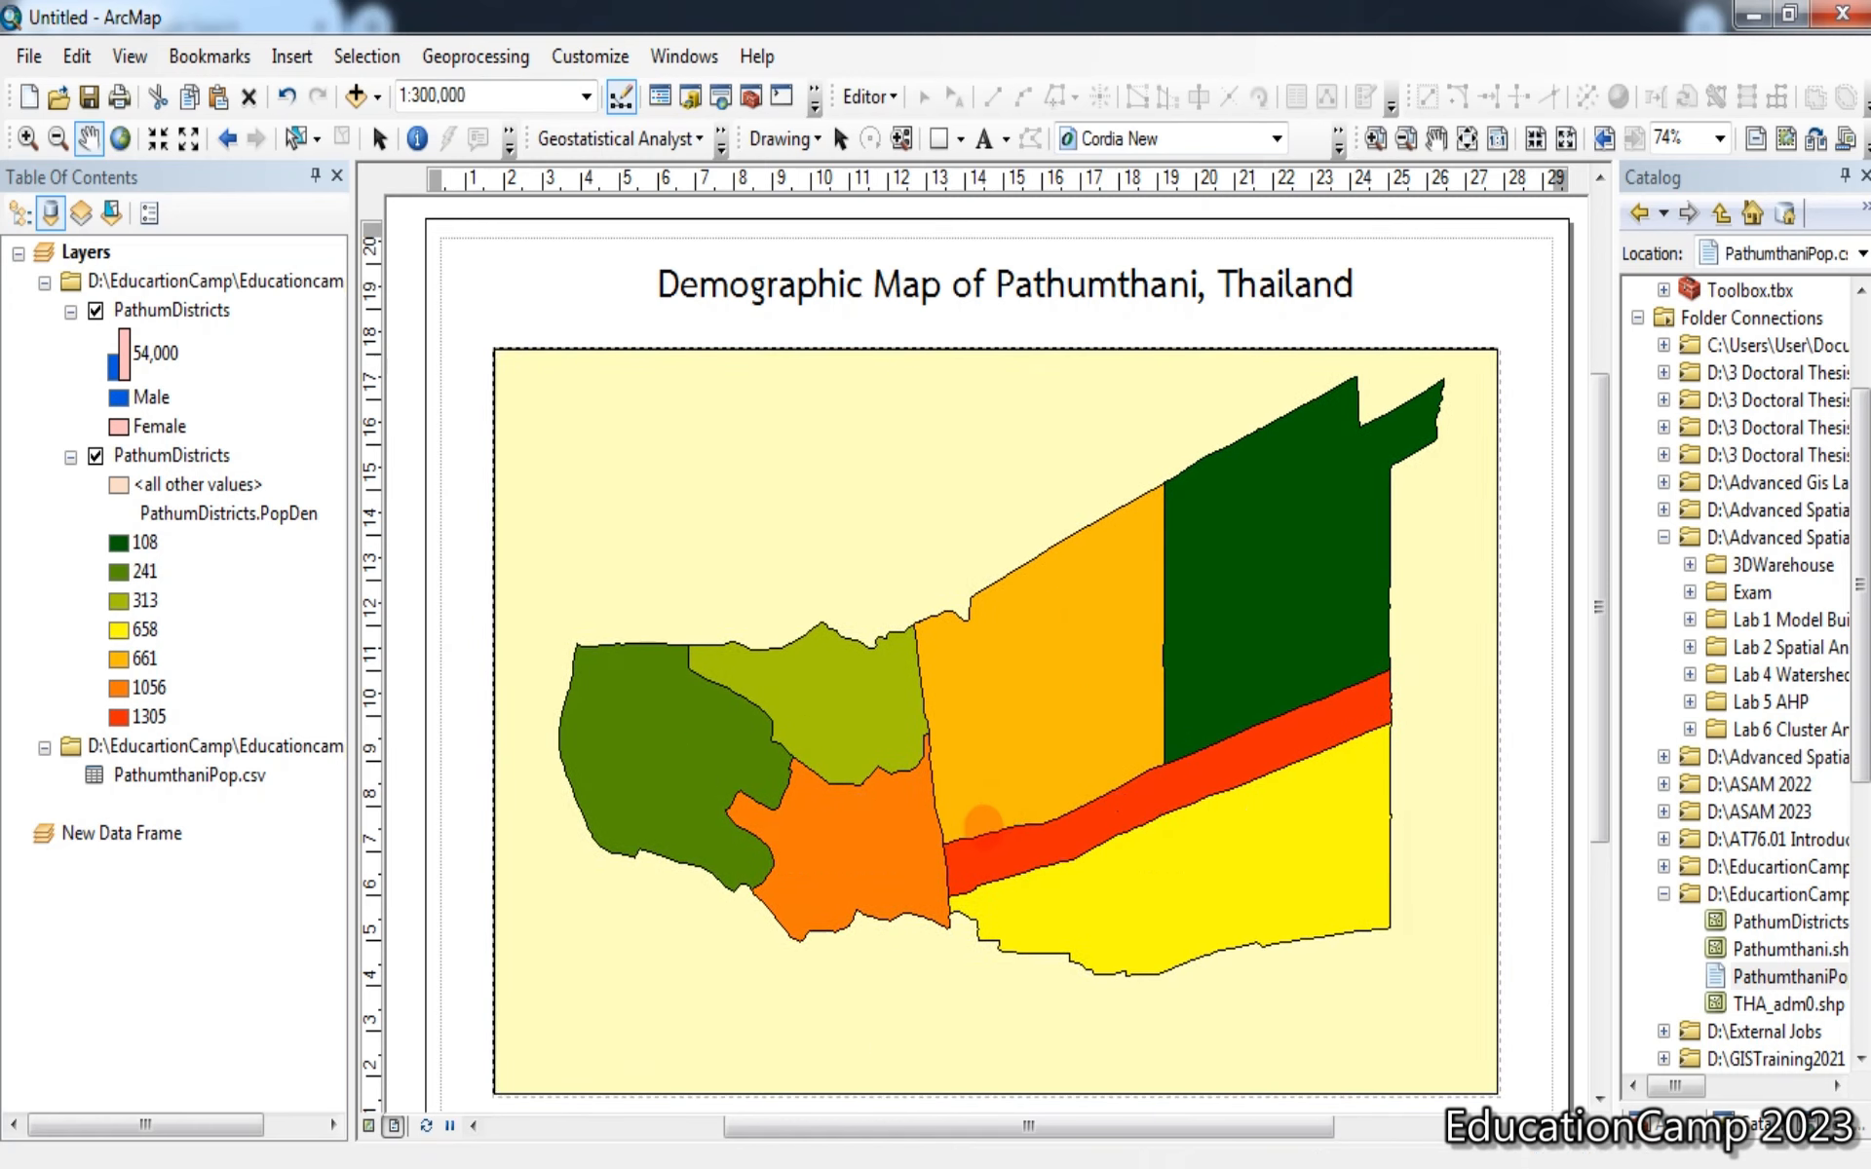
left_click(379, 139)
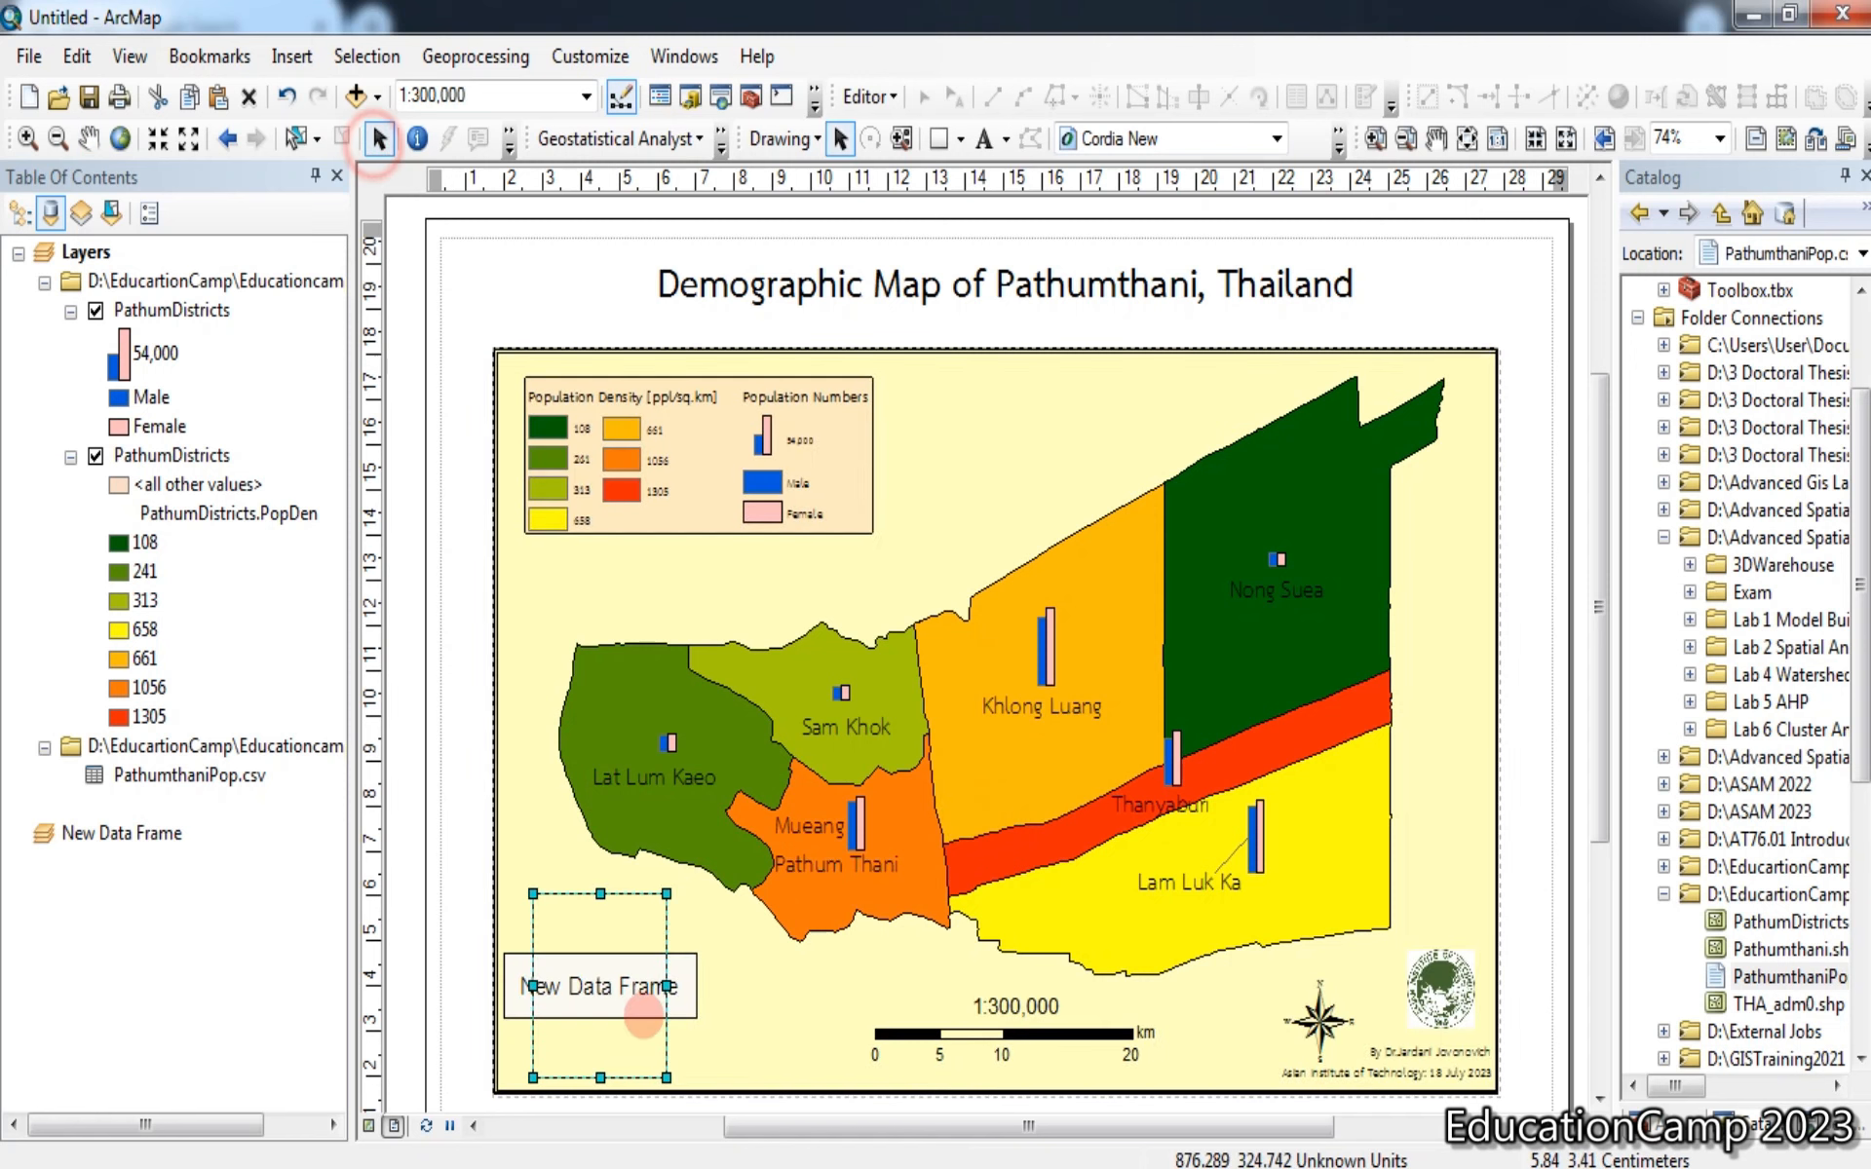
left_click(664, 894)
left_click_drag(666, 894, 689, 876)
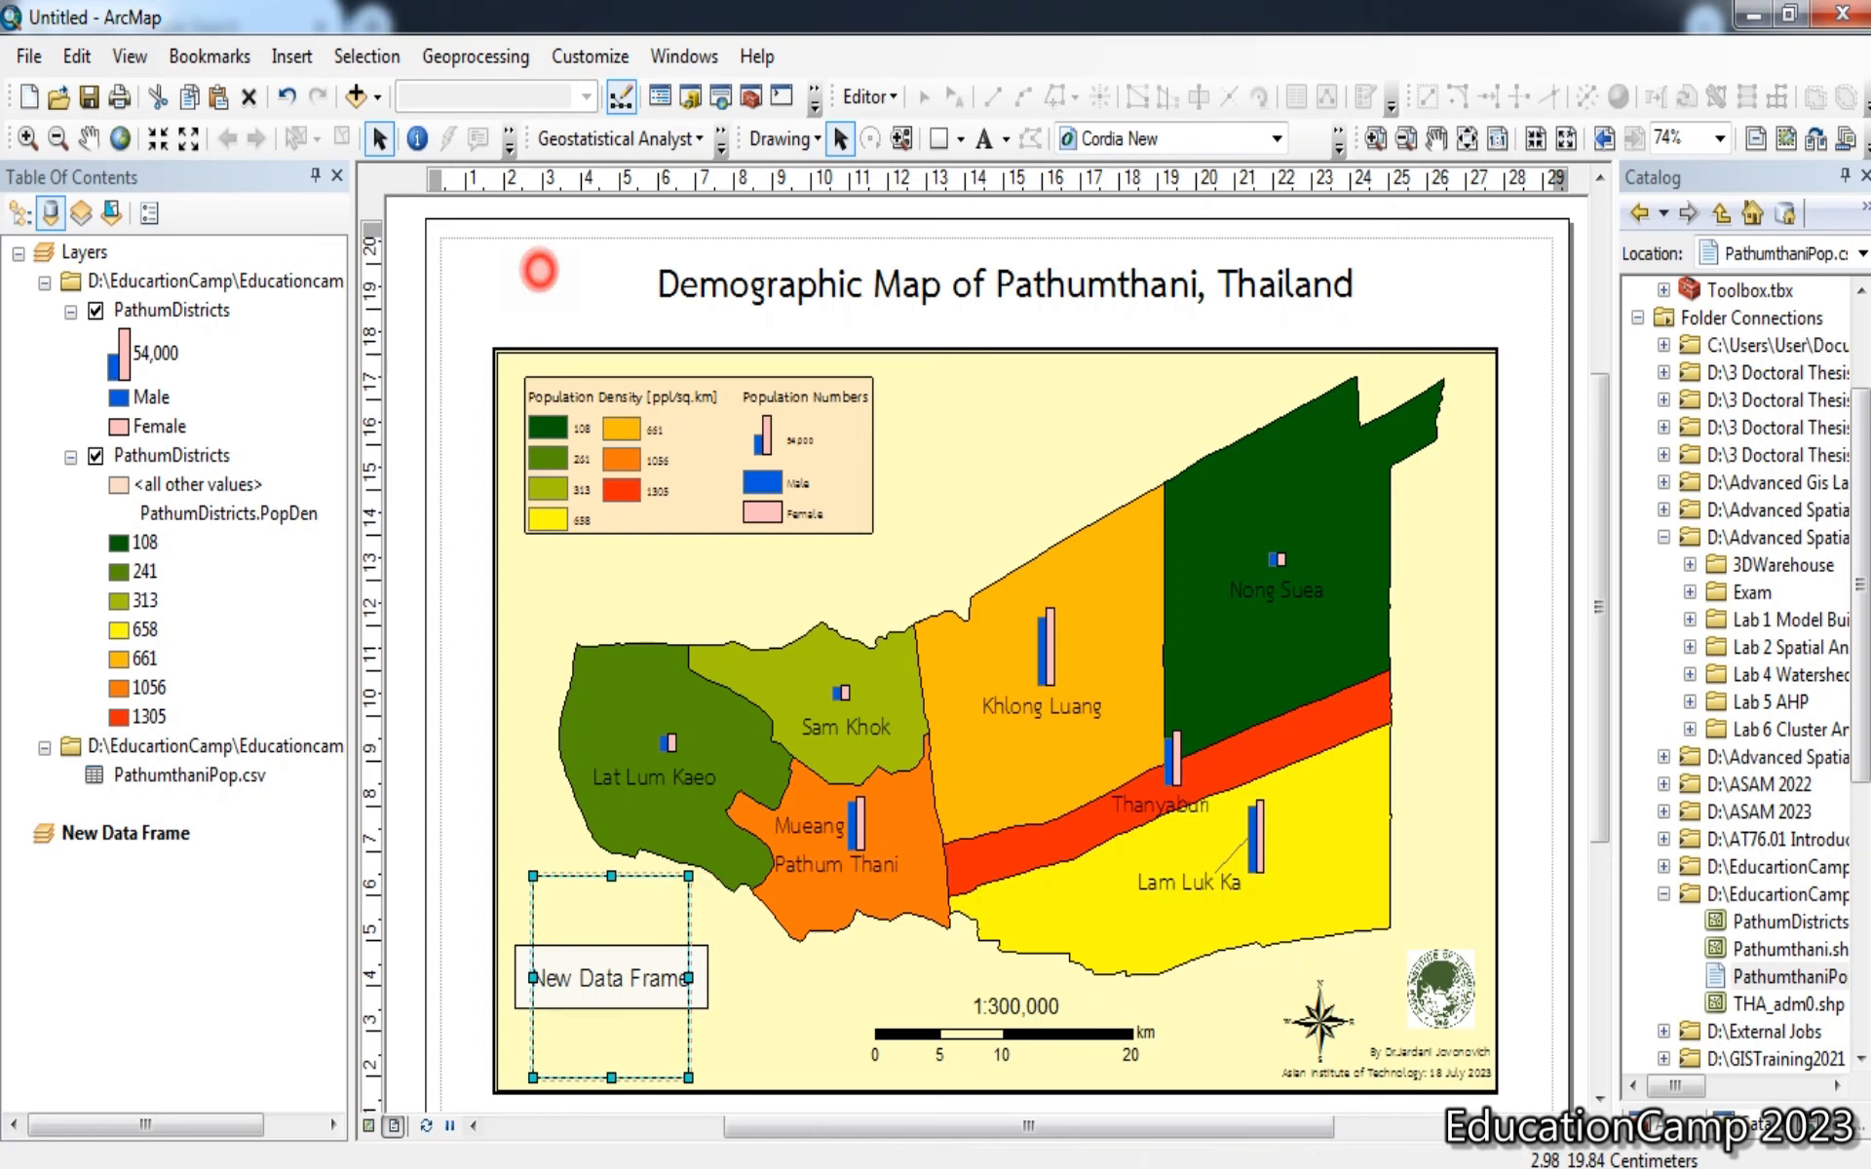
left_click(539, 271)
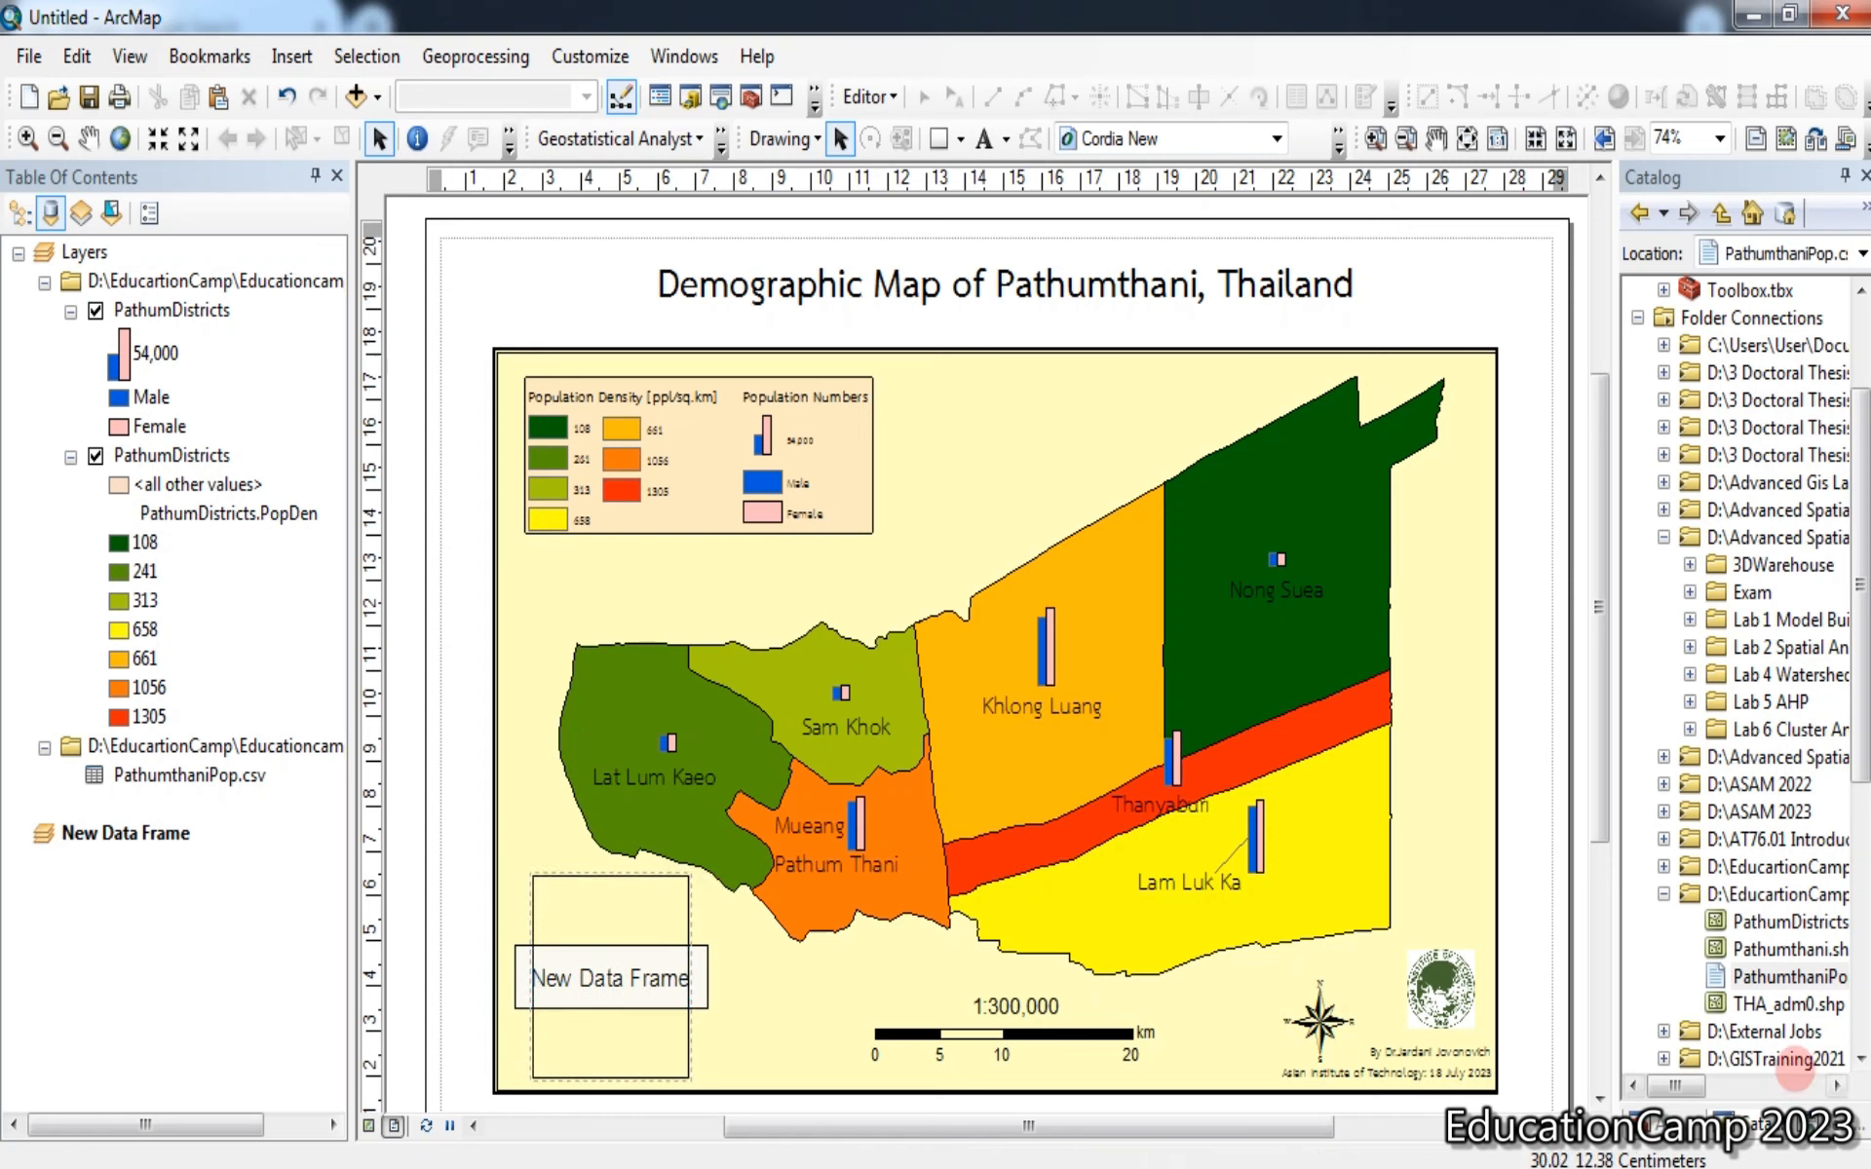
Rename the new data frame as Inset
left_click(167, 835)
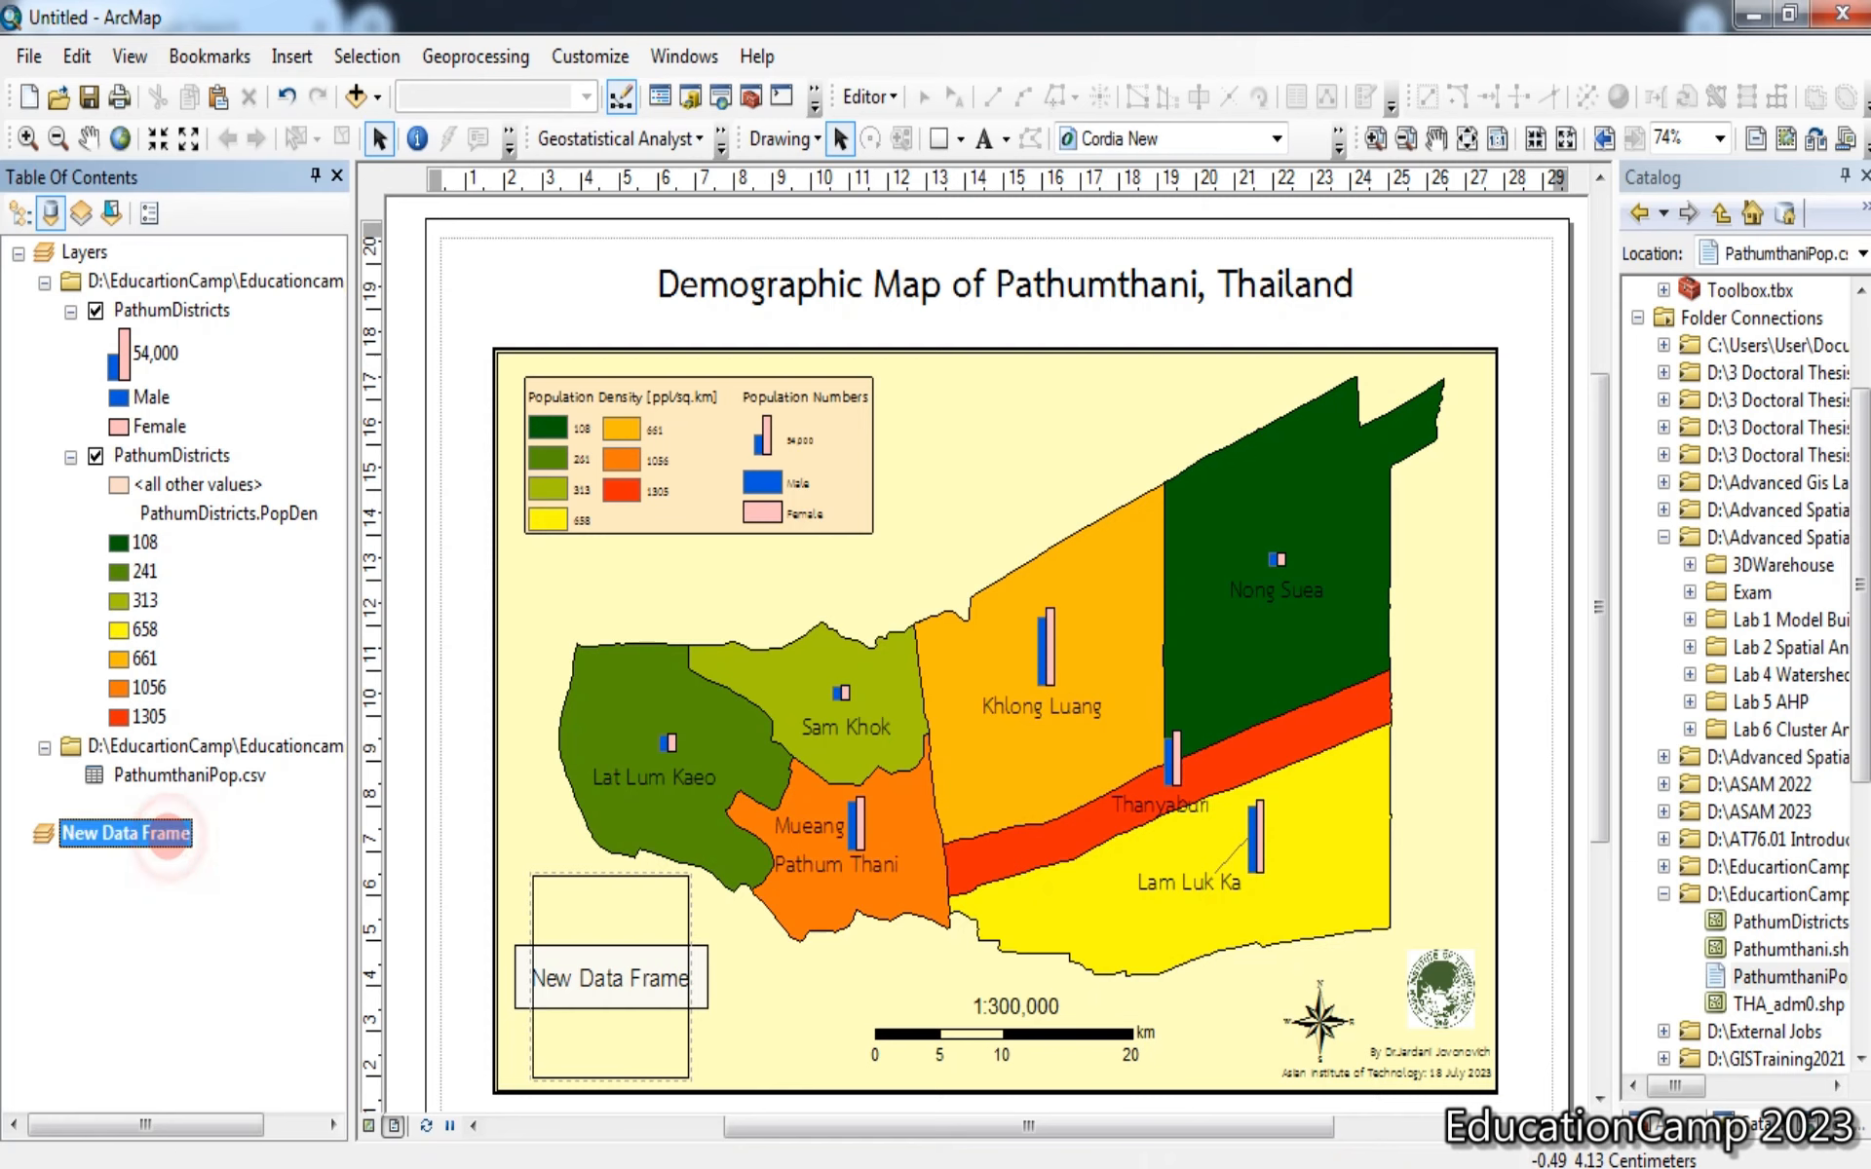
right_click(139, 840)
left_click(170, 820)
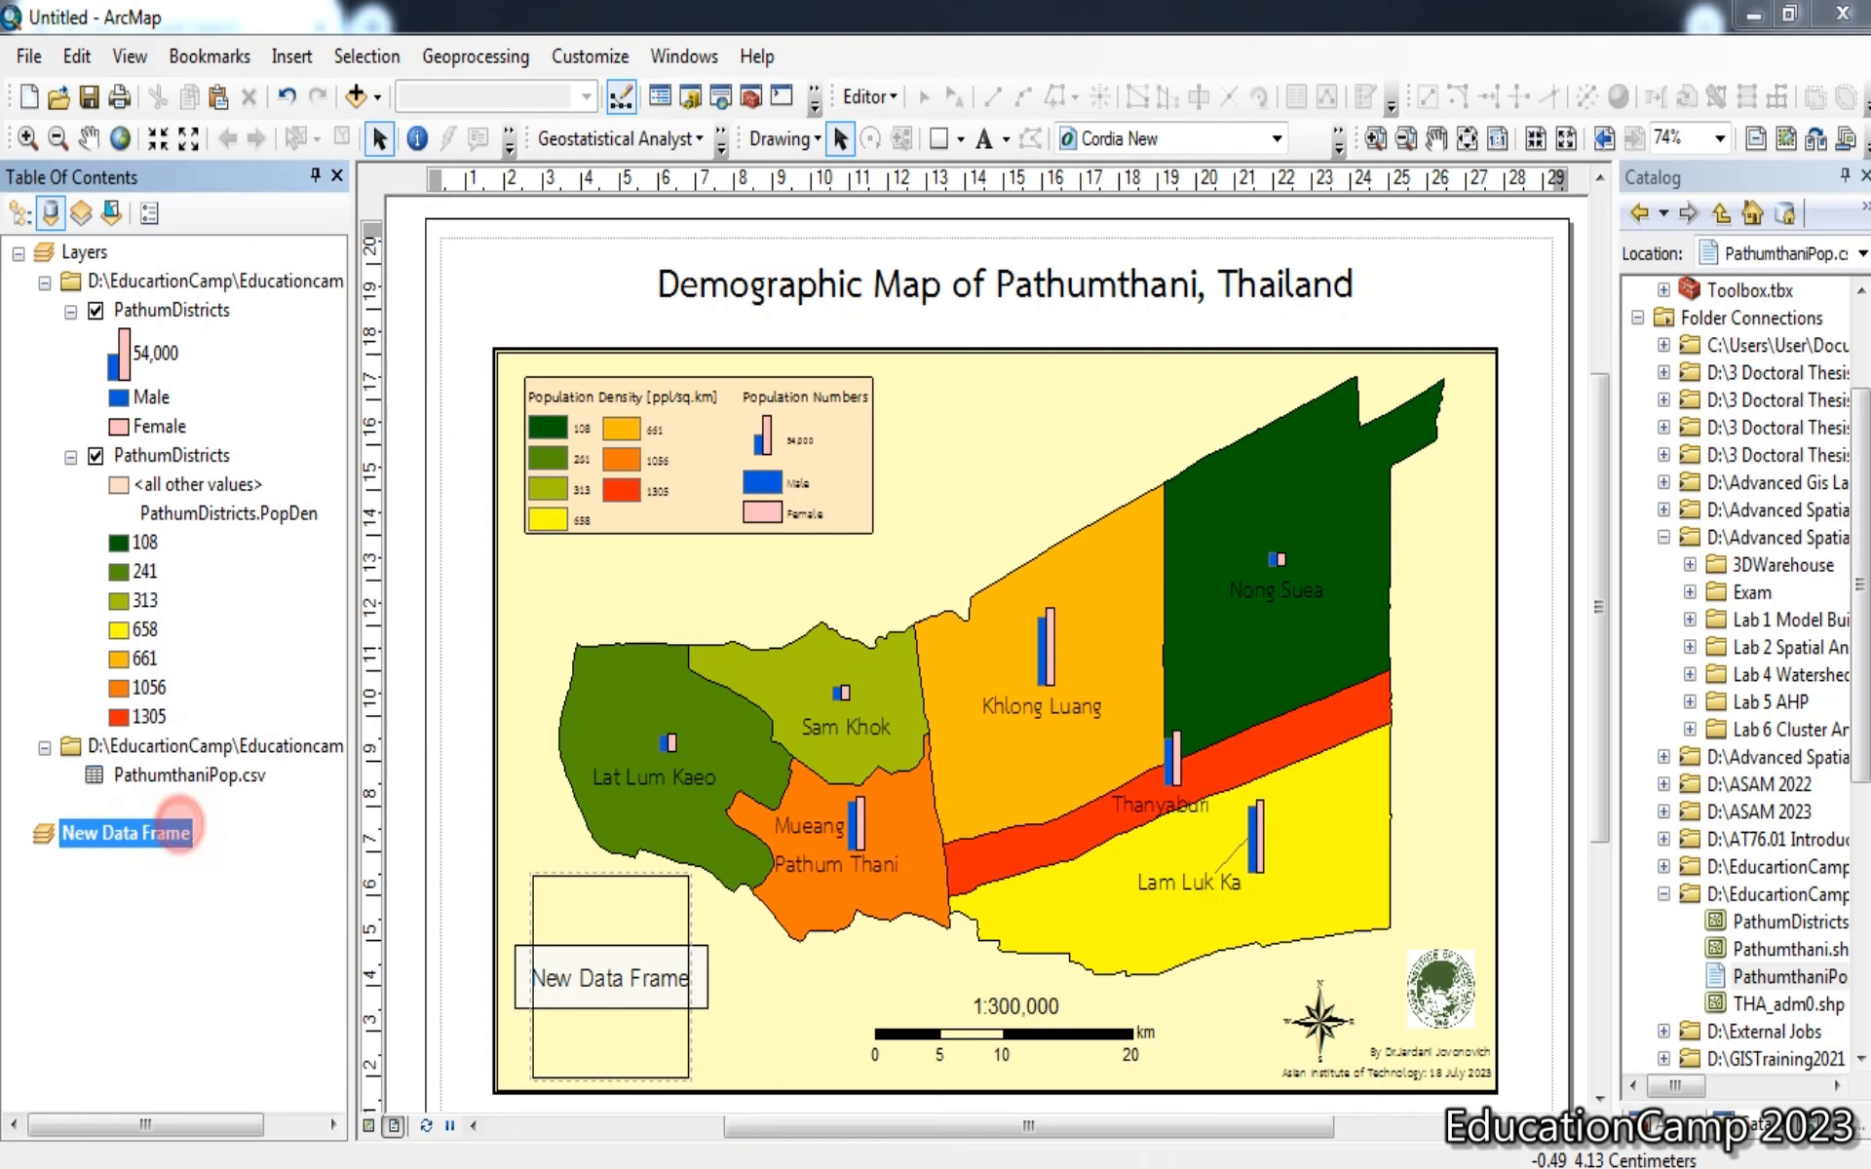
left_click(715, 159)
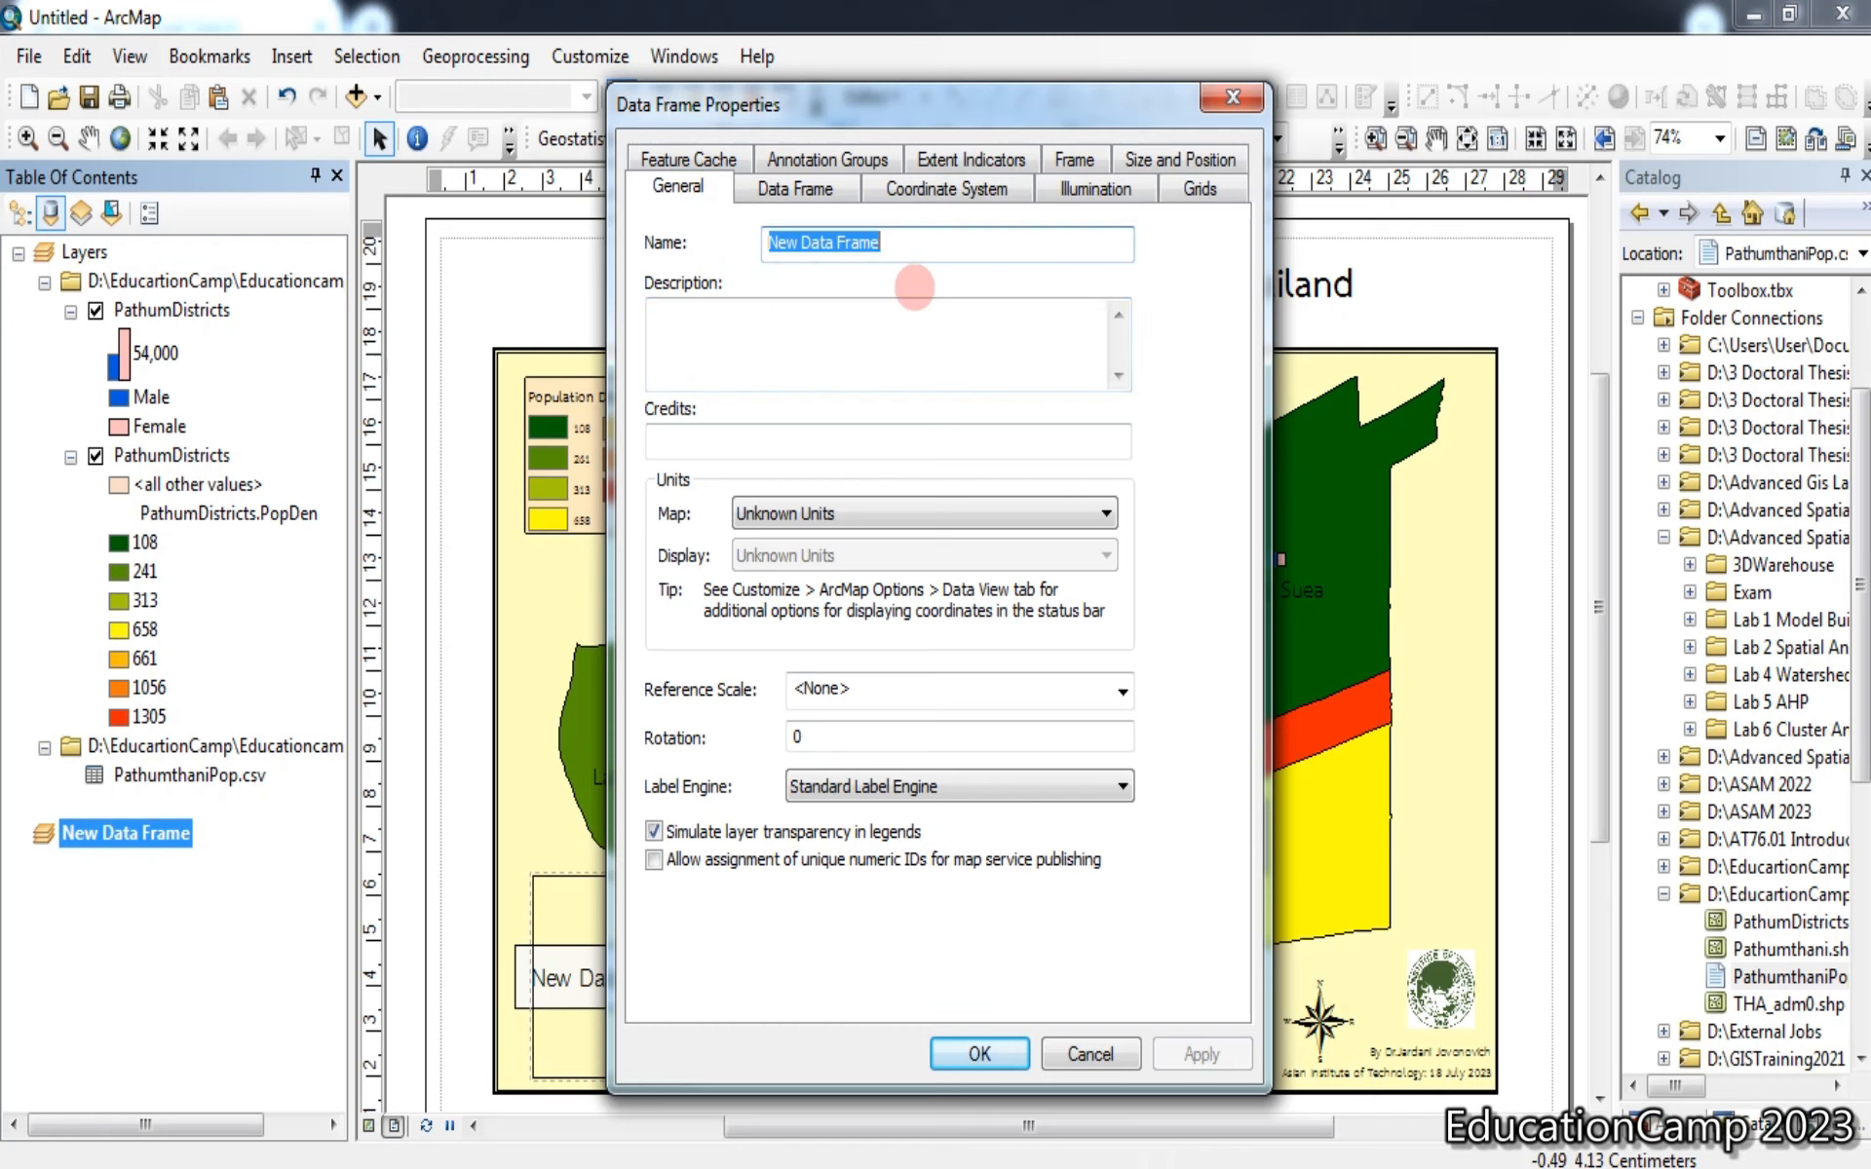
type("Inset")
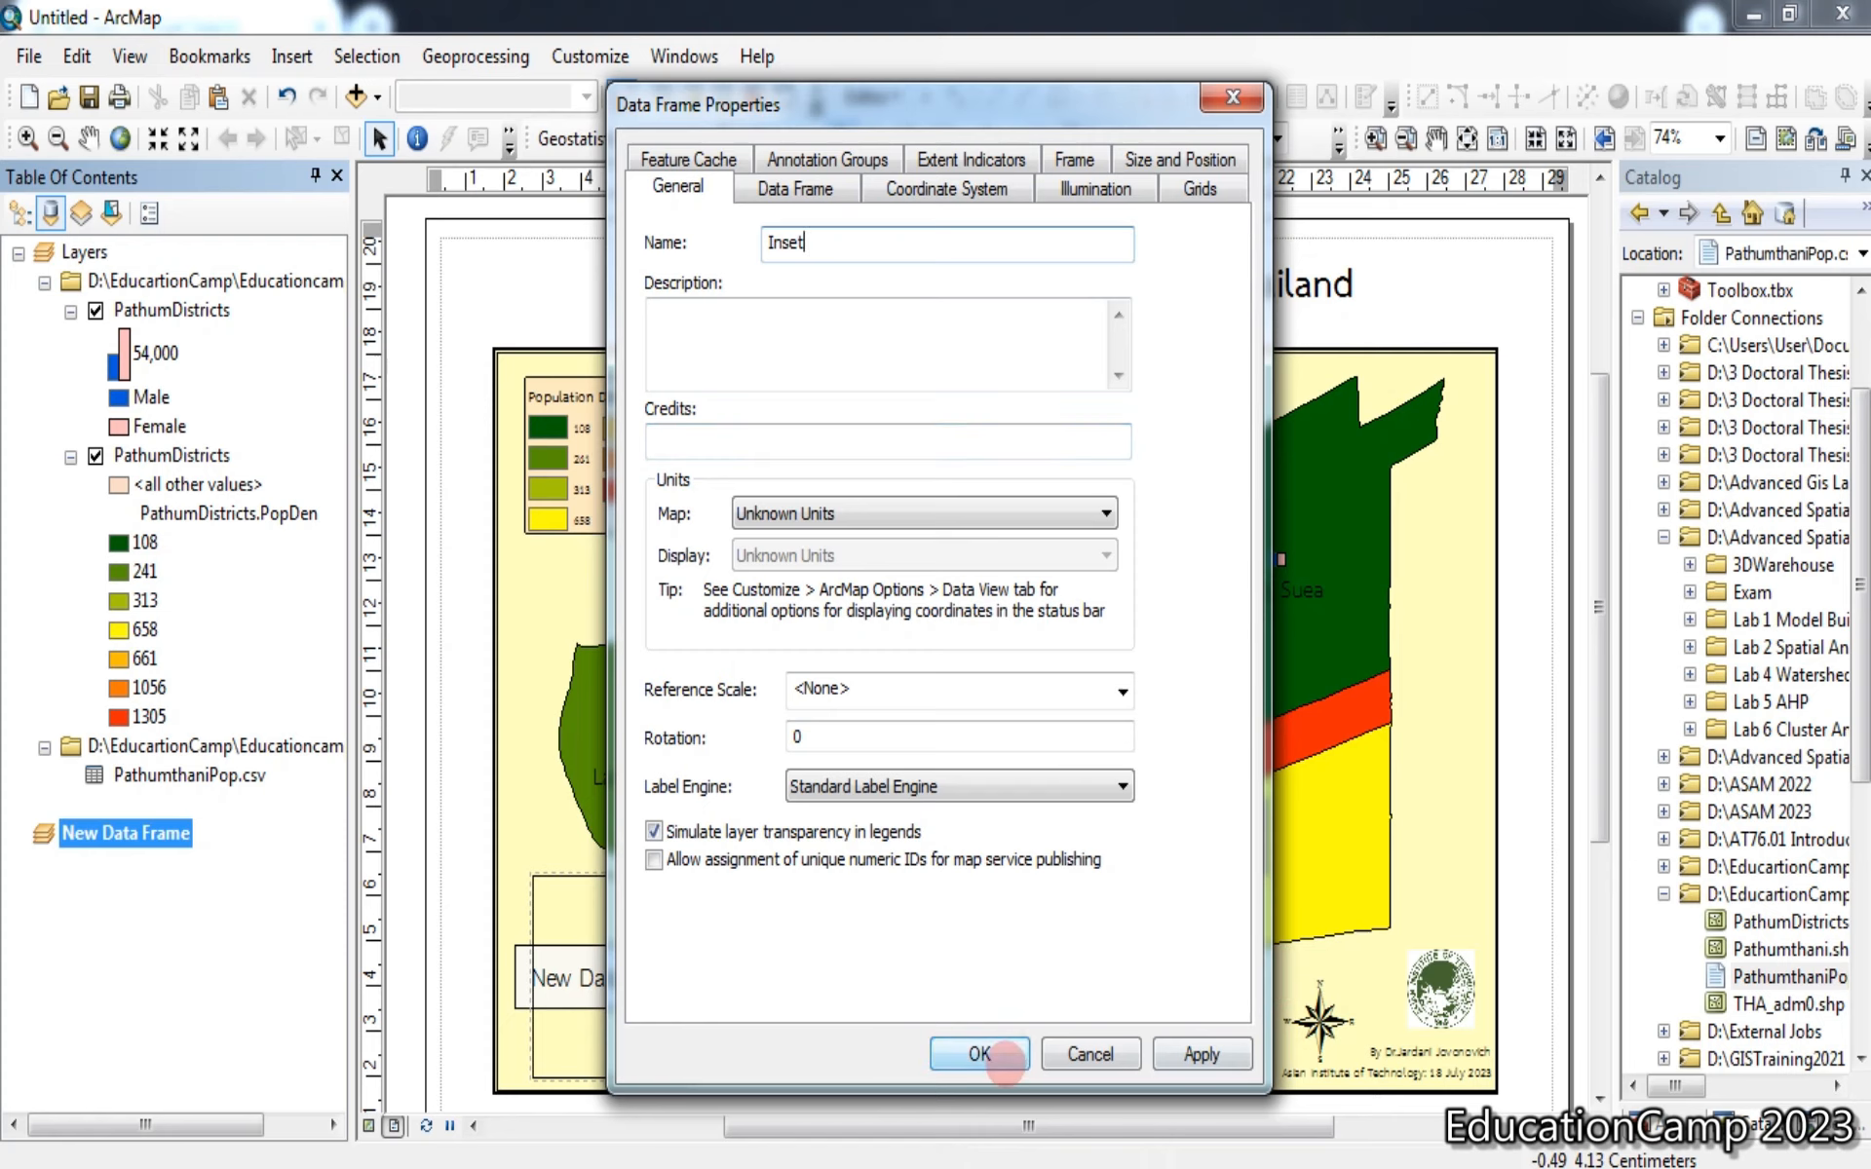
left_click(1014, 1060)
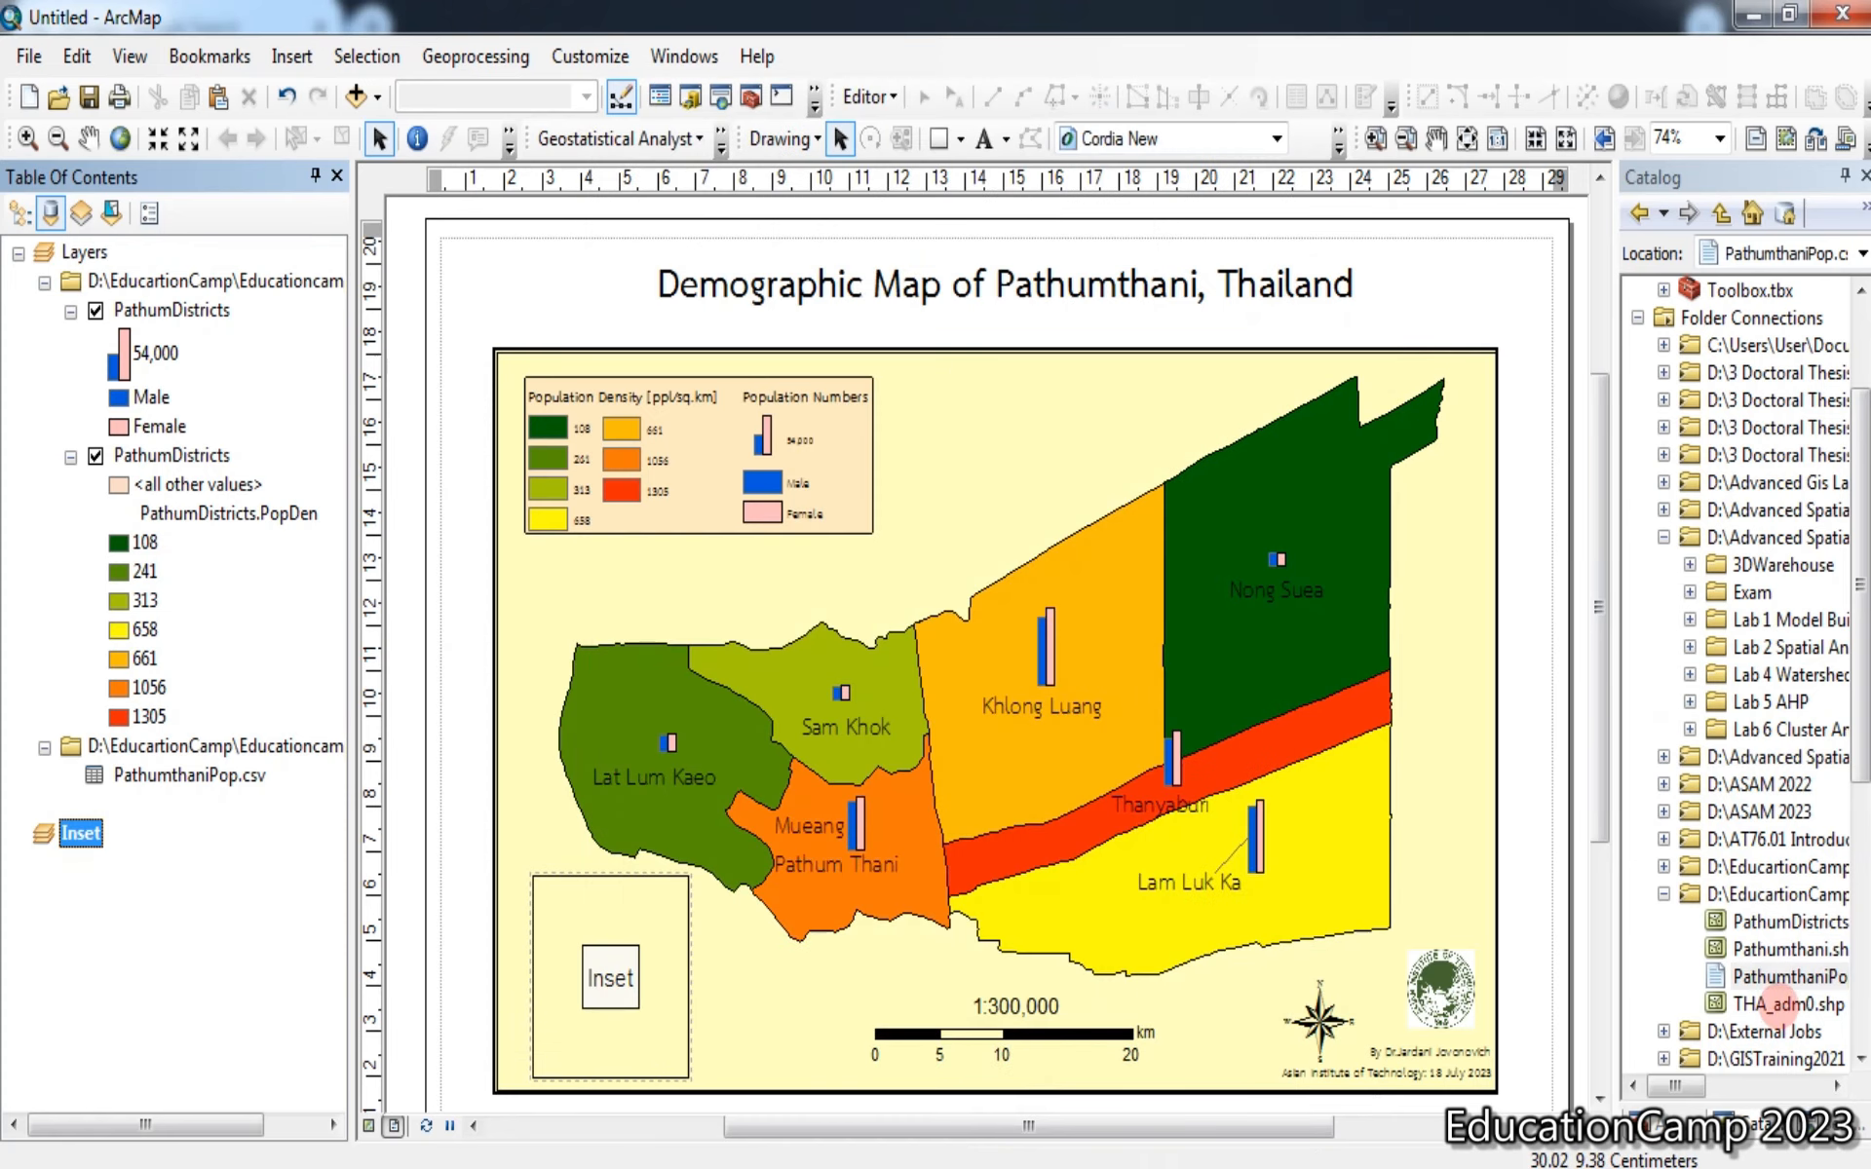
Add the THA_adm0.shp country shapefile to the Inset data frame
left_click(1775, 1003)
left_click_drag(1779, 1005, 1468, 936)
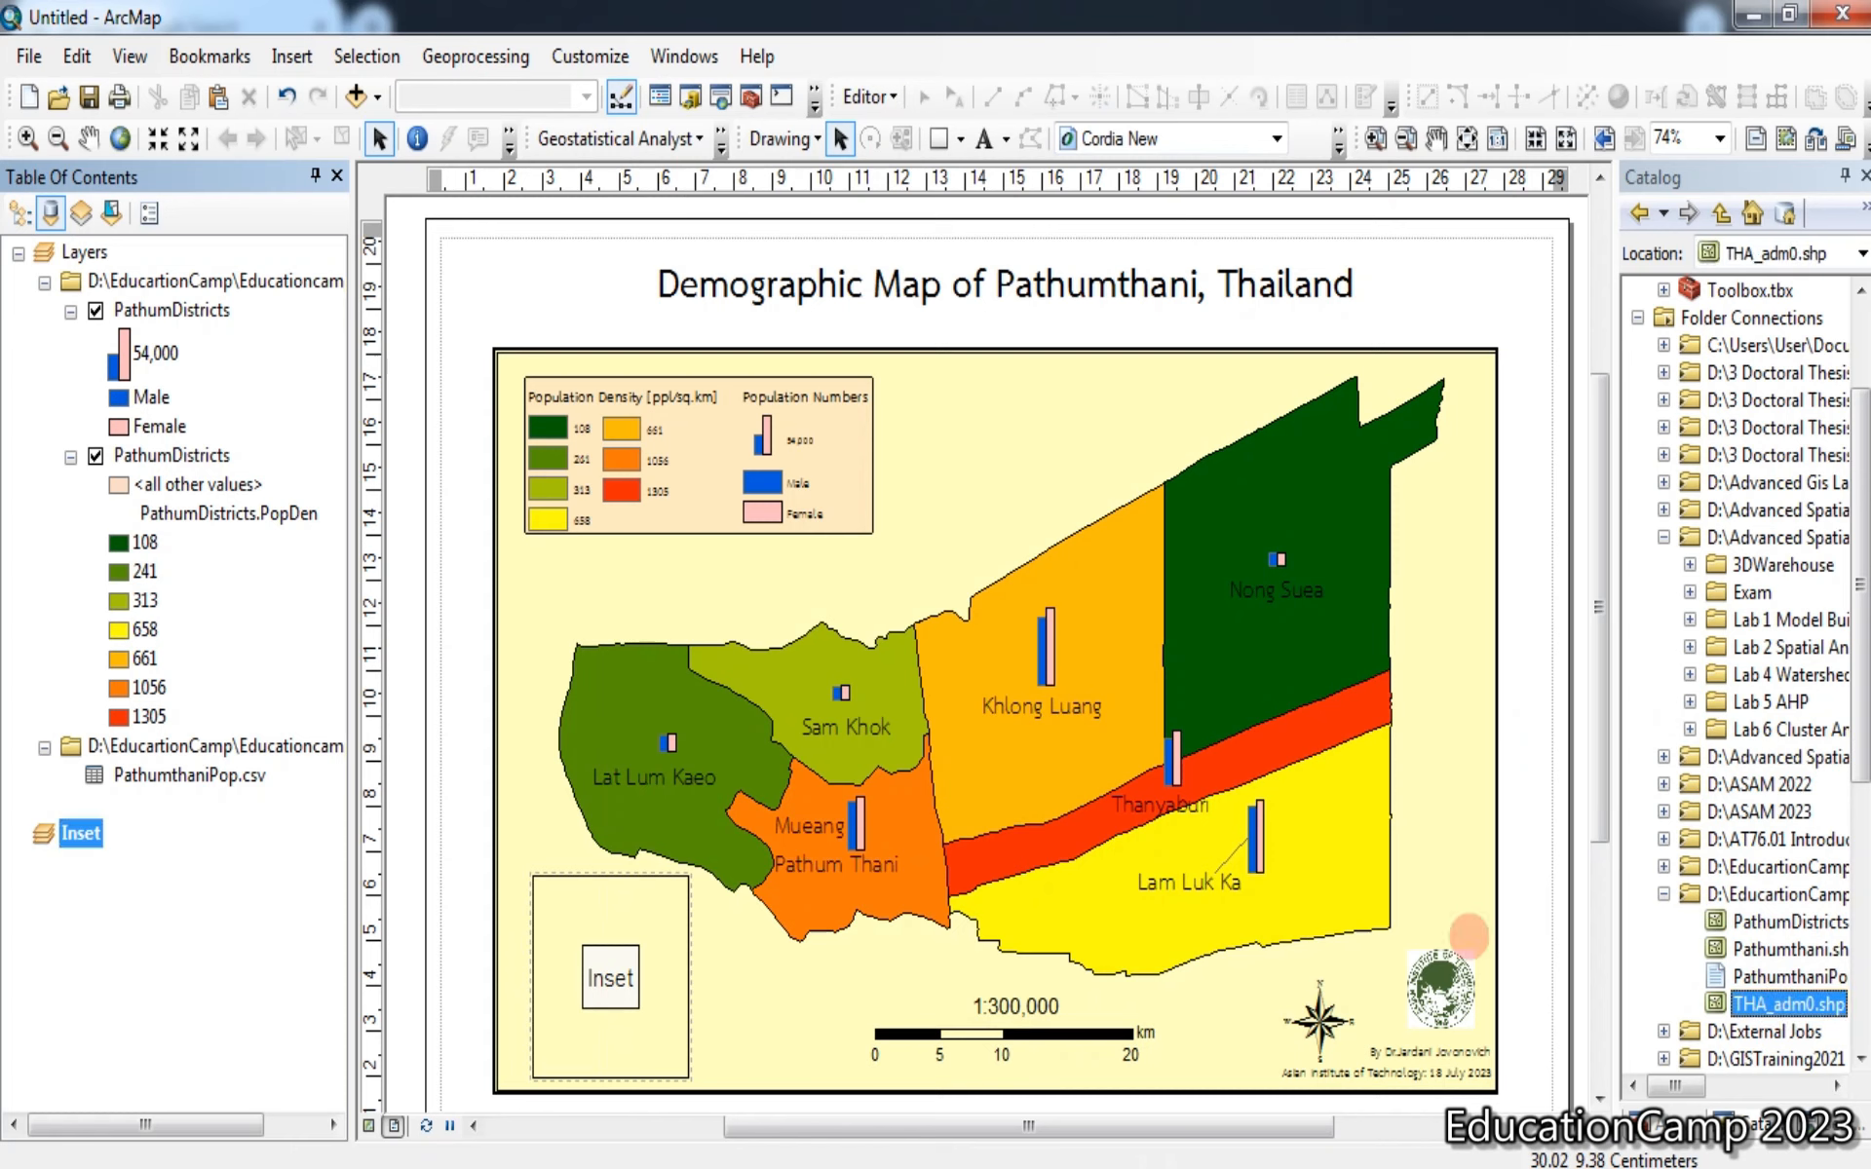
left_click_drag(101, 811, 101, 891)
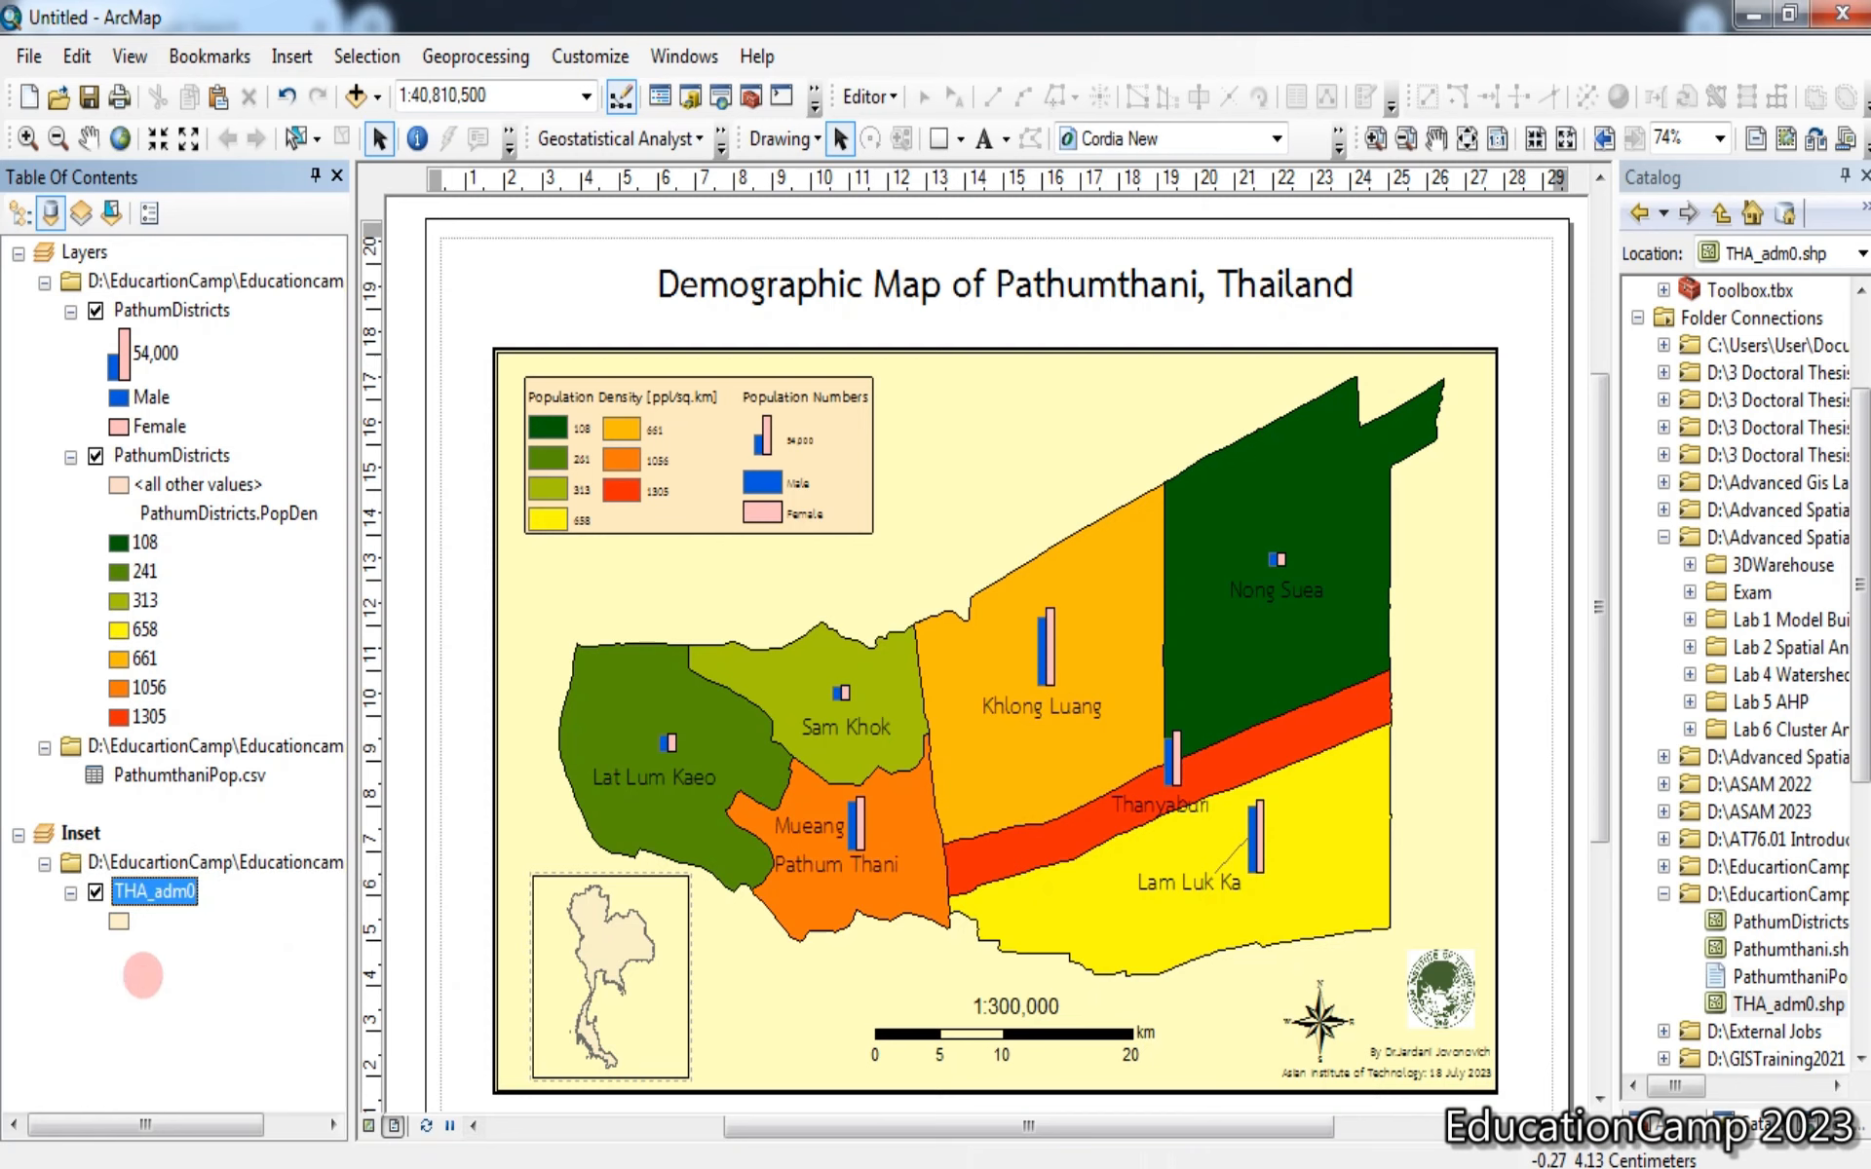
left_click(119, 922)
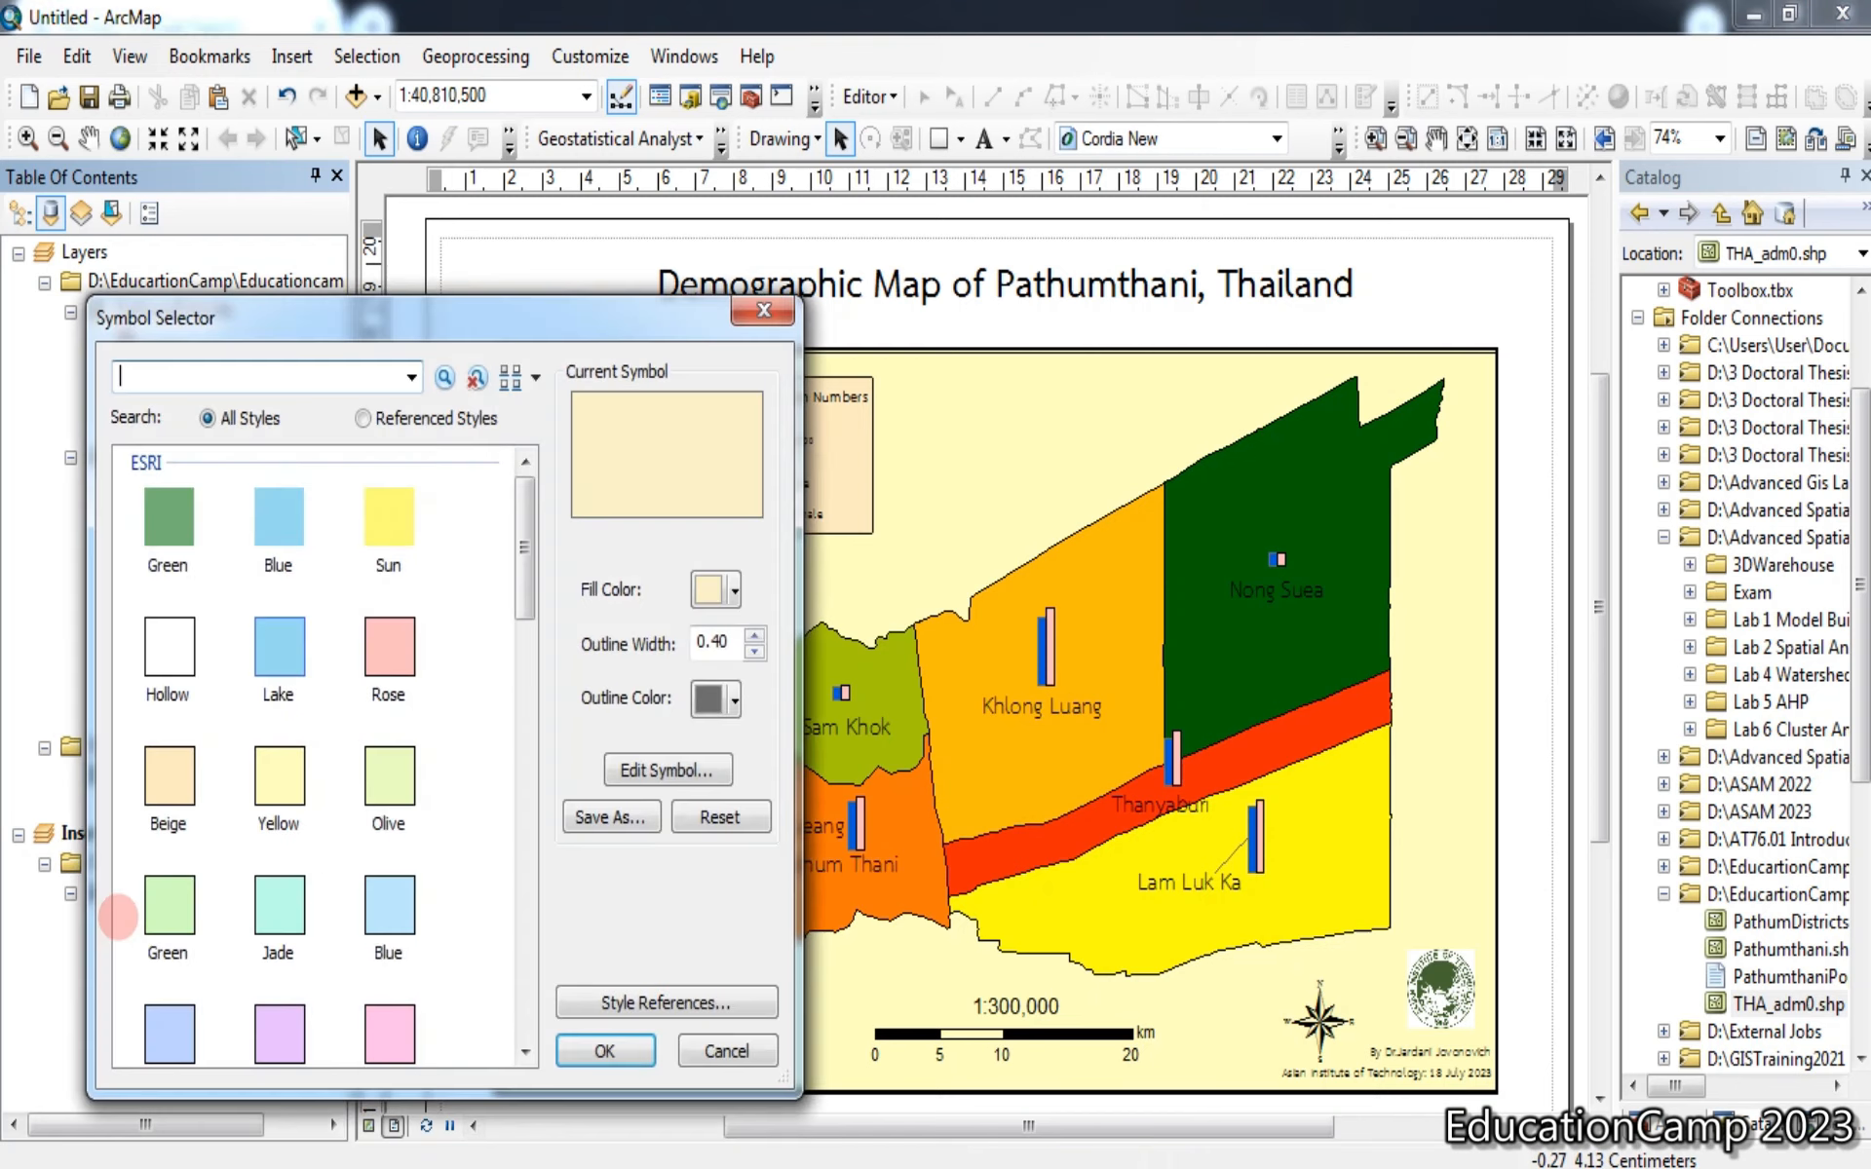
left_click(764, 310)
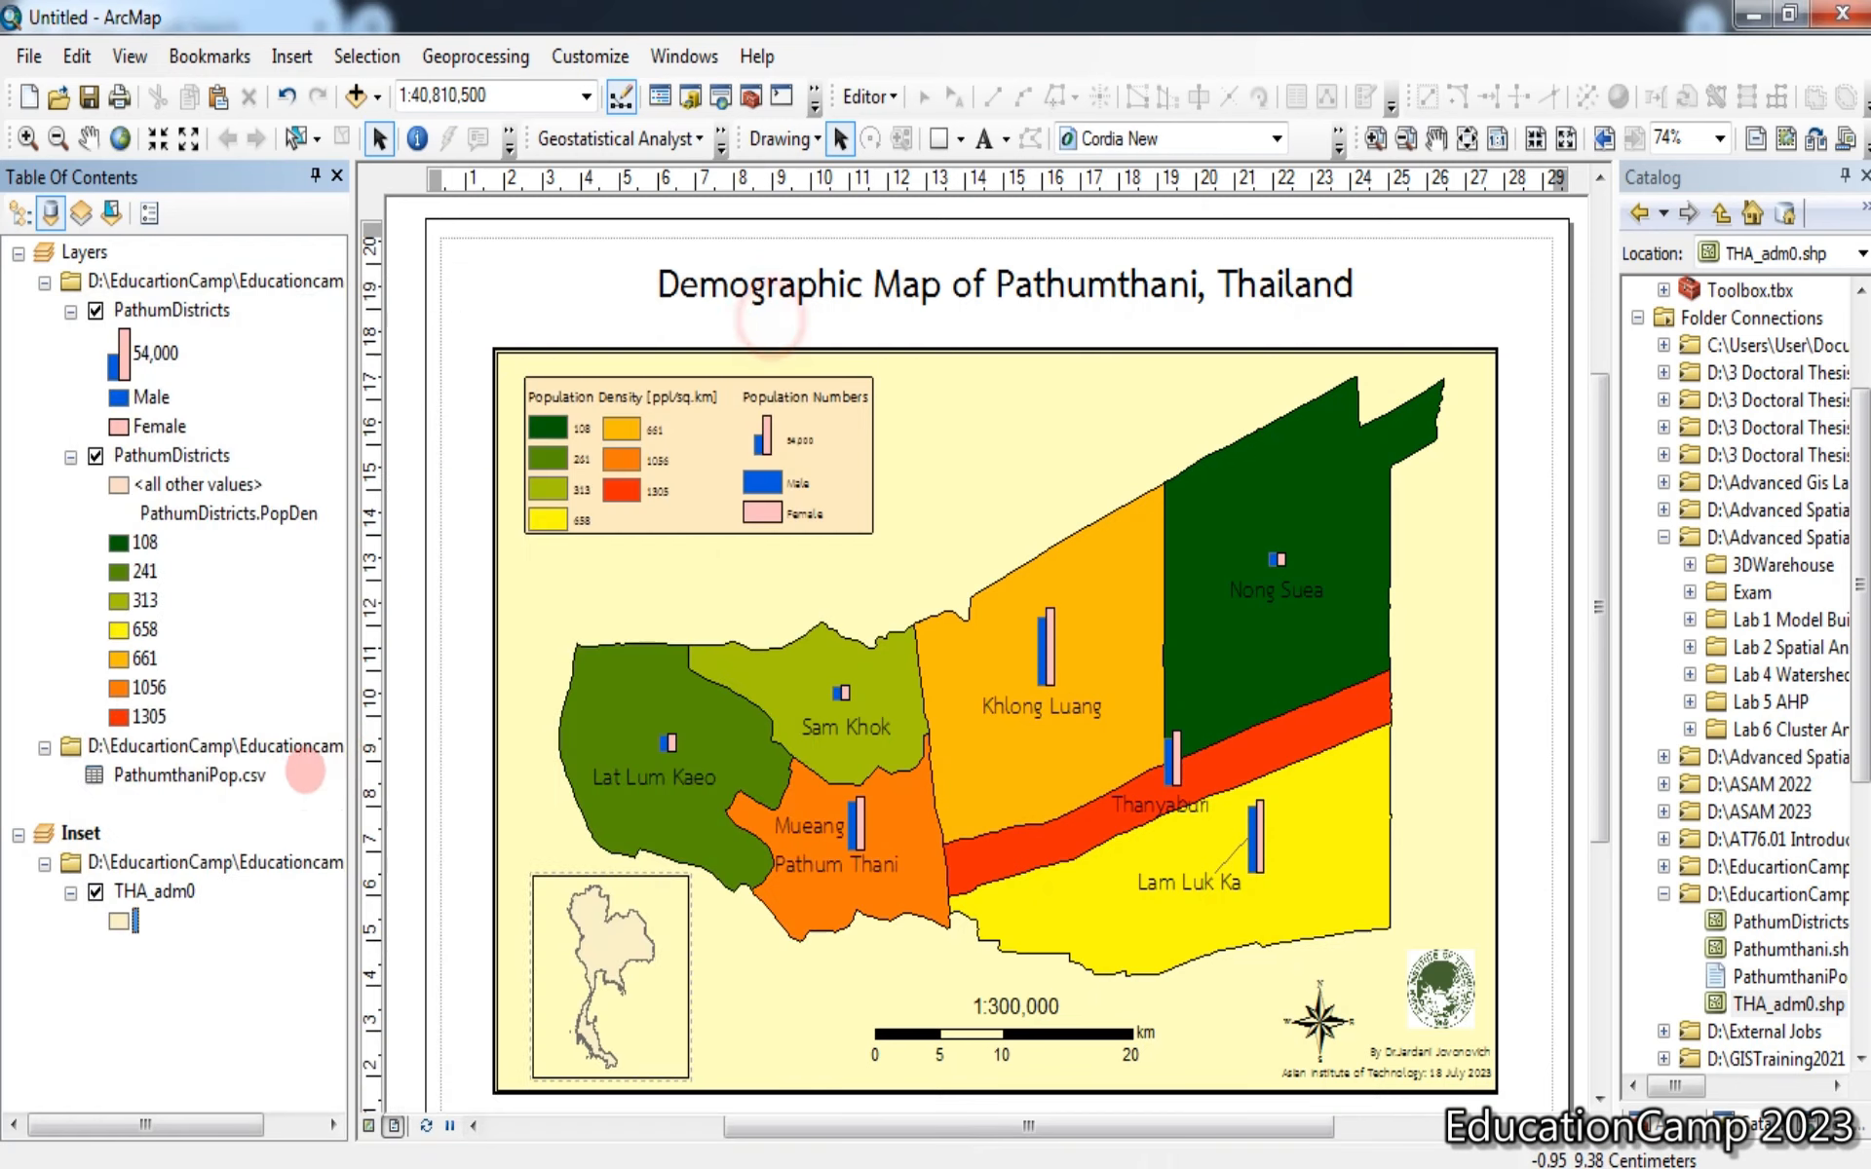
Give the Inset data frame a thicker black border and a Grey 10% background
right_click(97, 833)
left_click(173, 814)
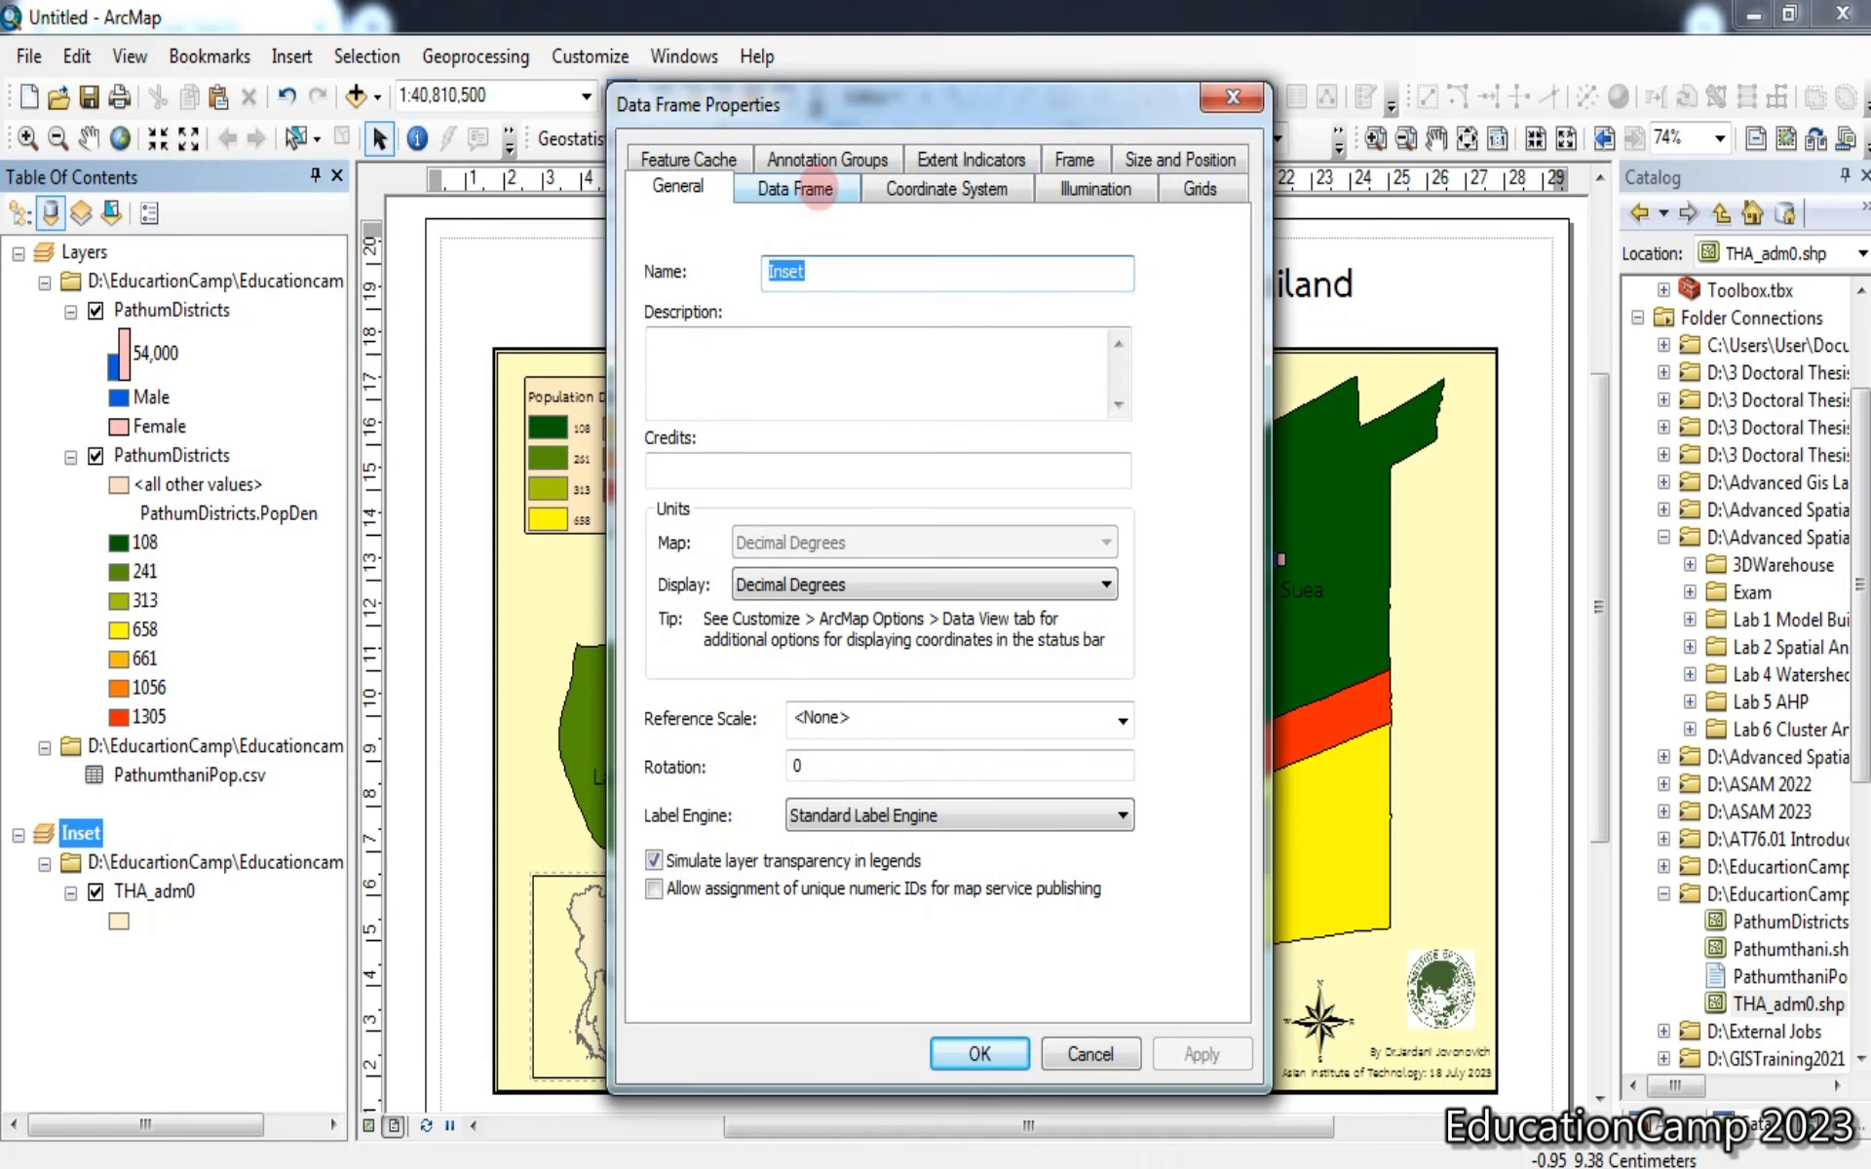
left_click(816, 188)
left_click(1073, 159)
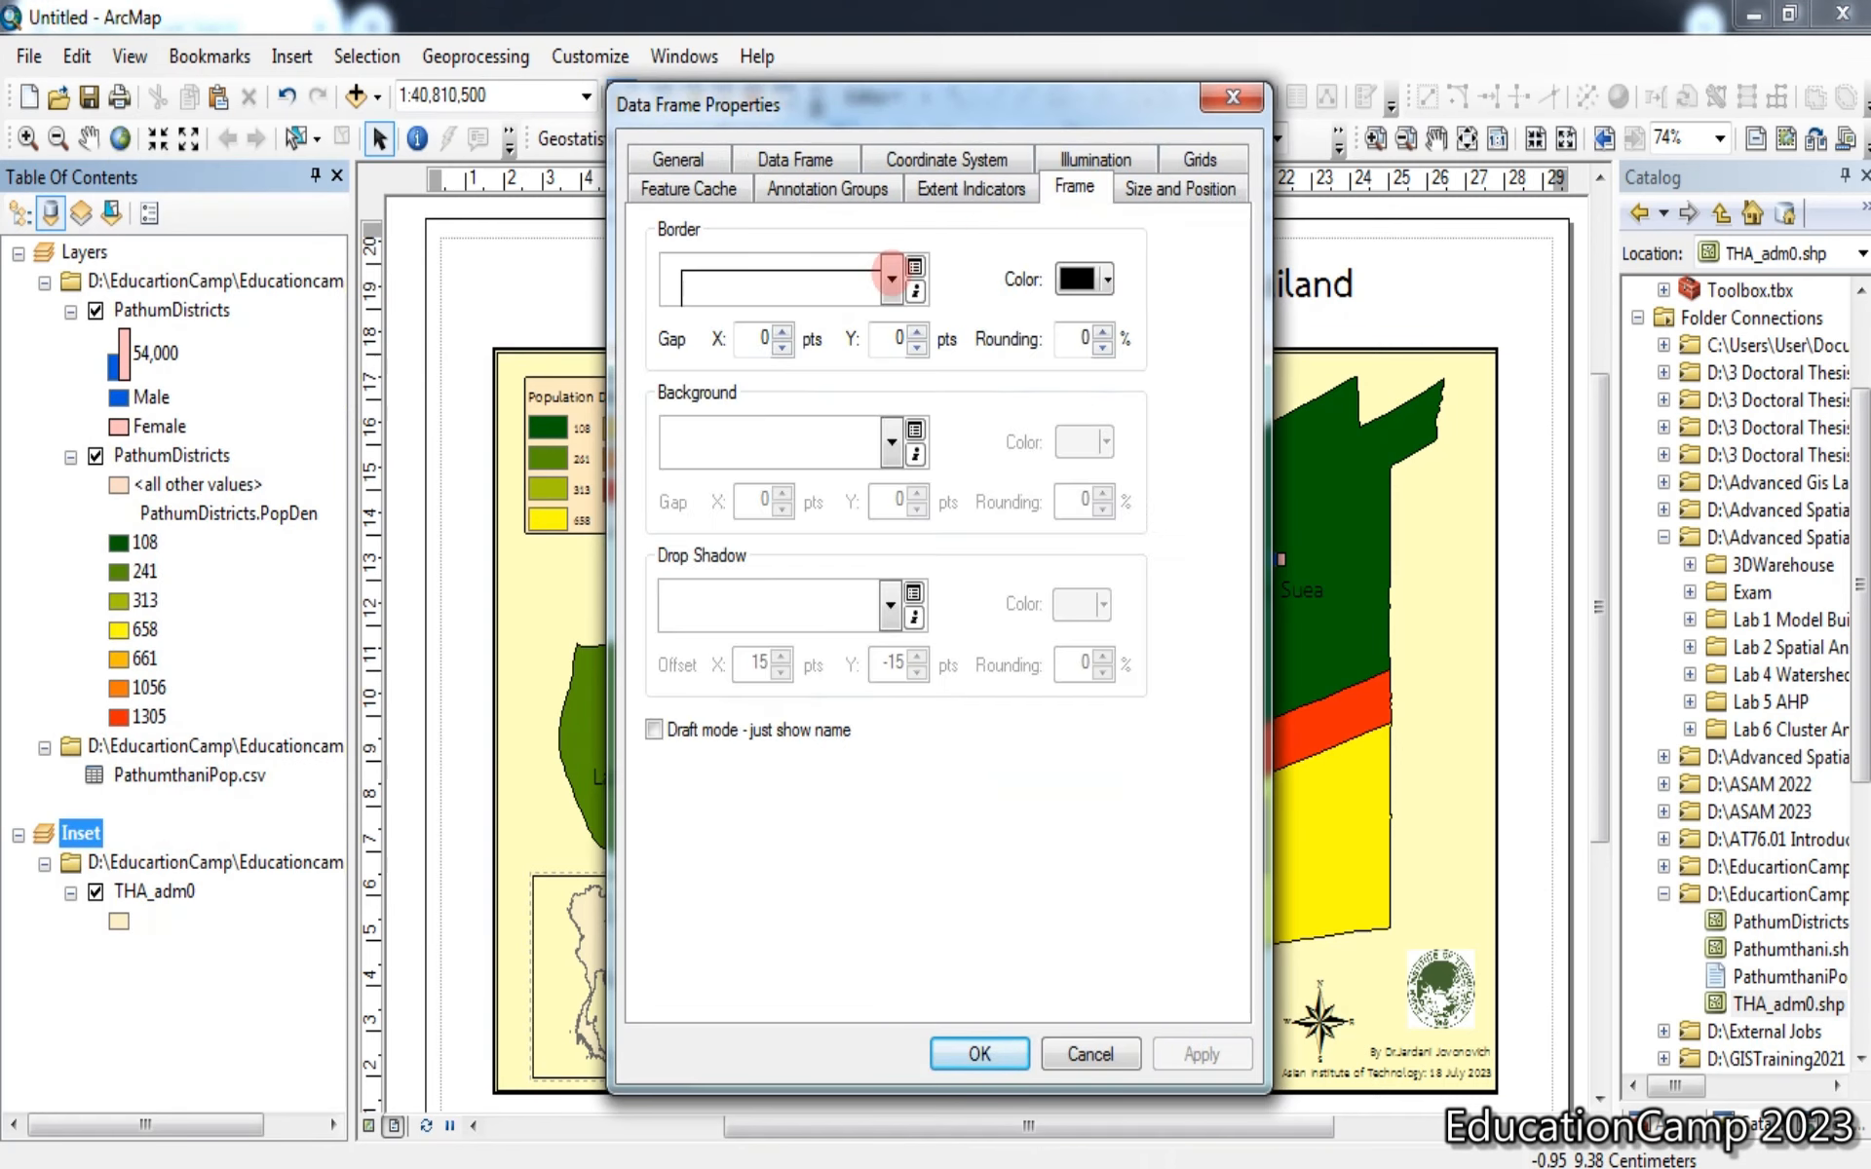
left_click(891, 279)
left_click(788, 330)
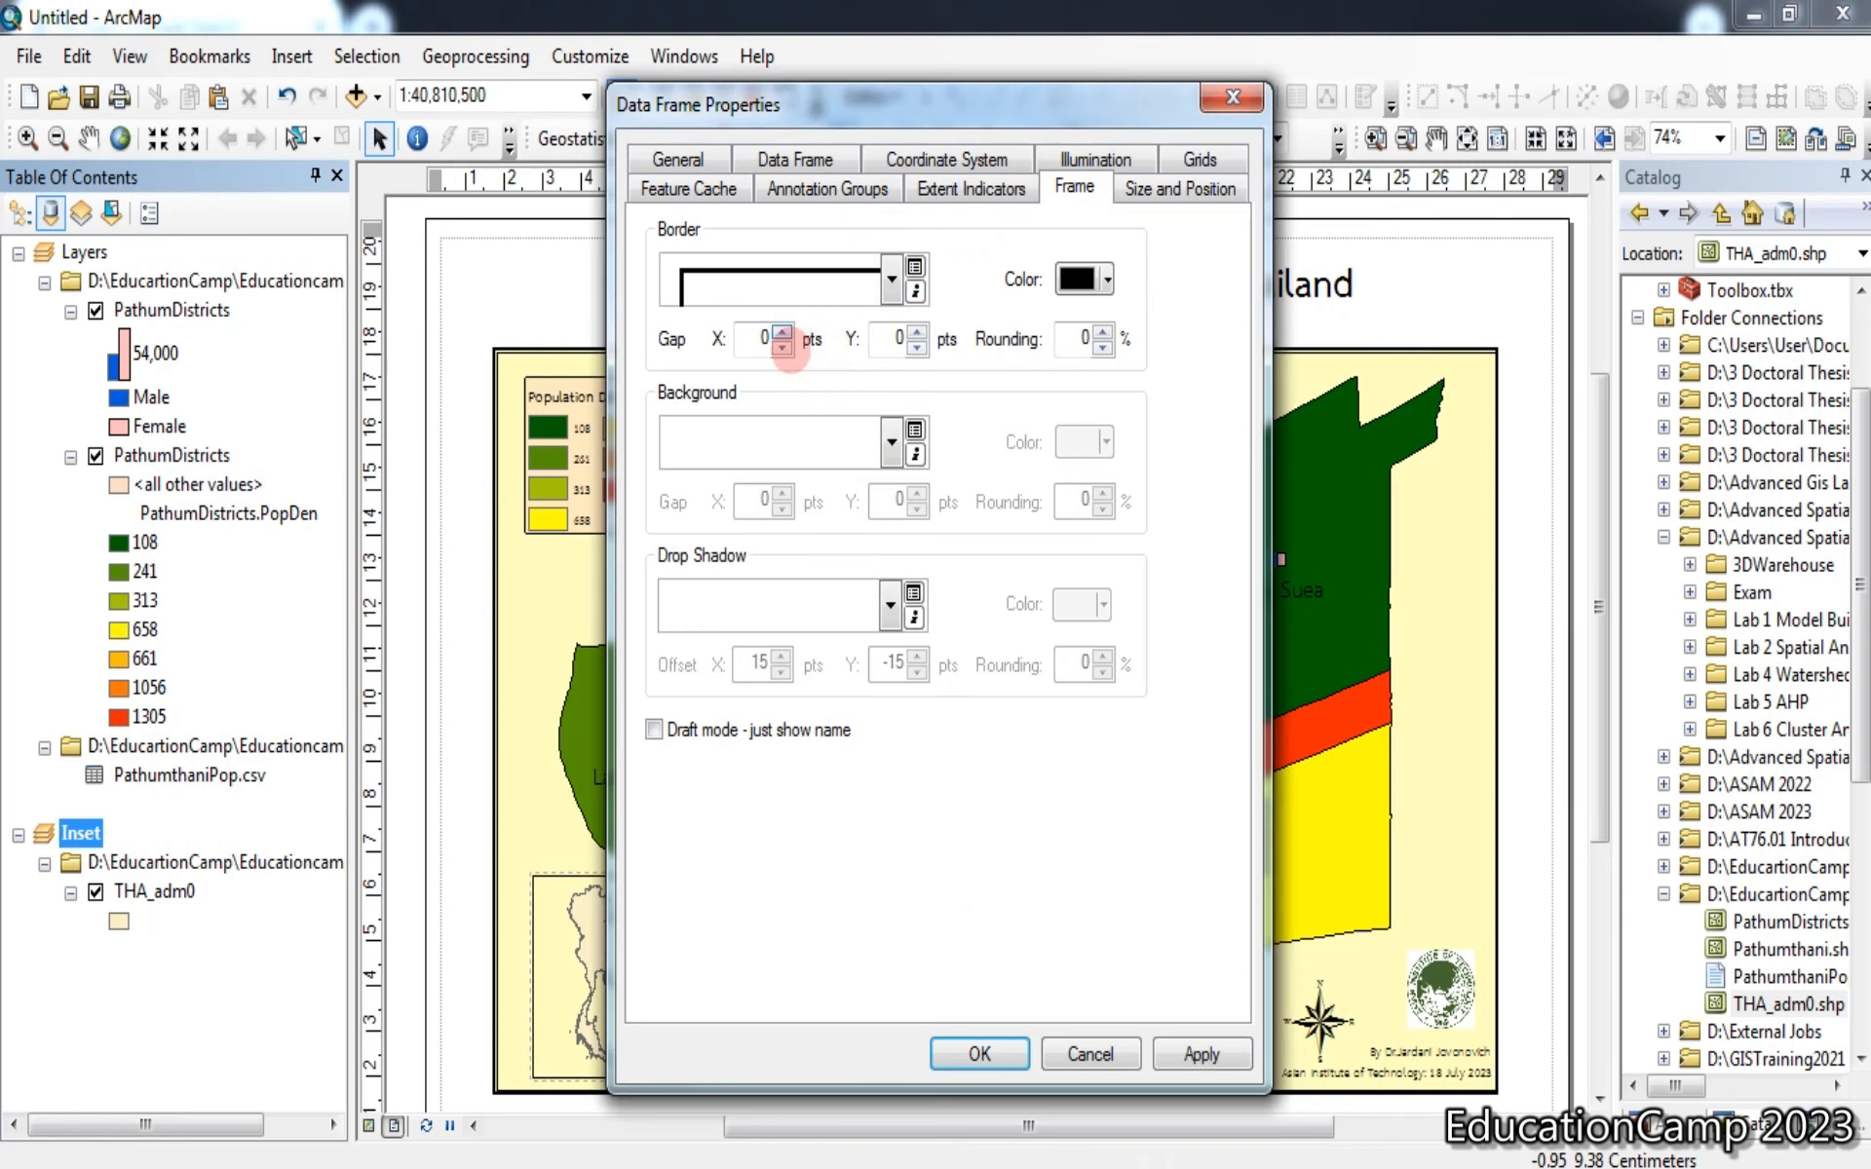
left_click(889, 441)
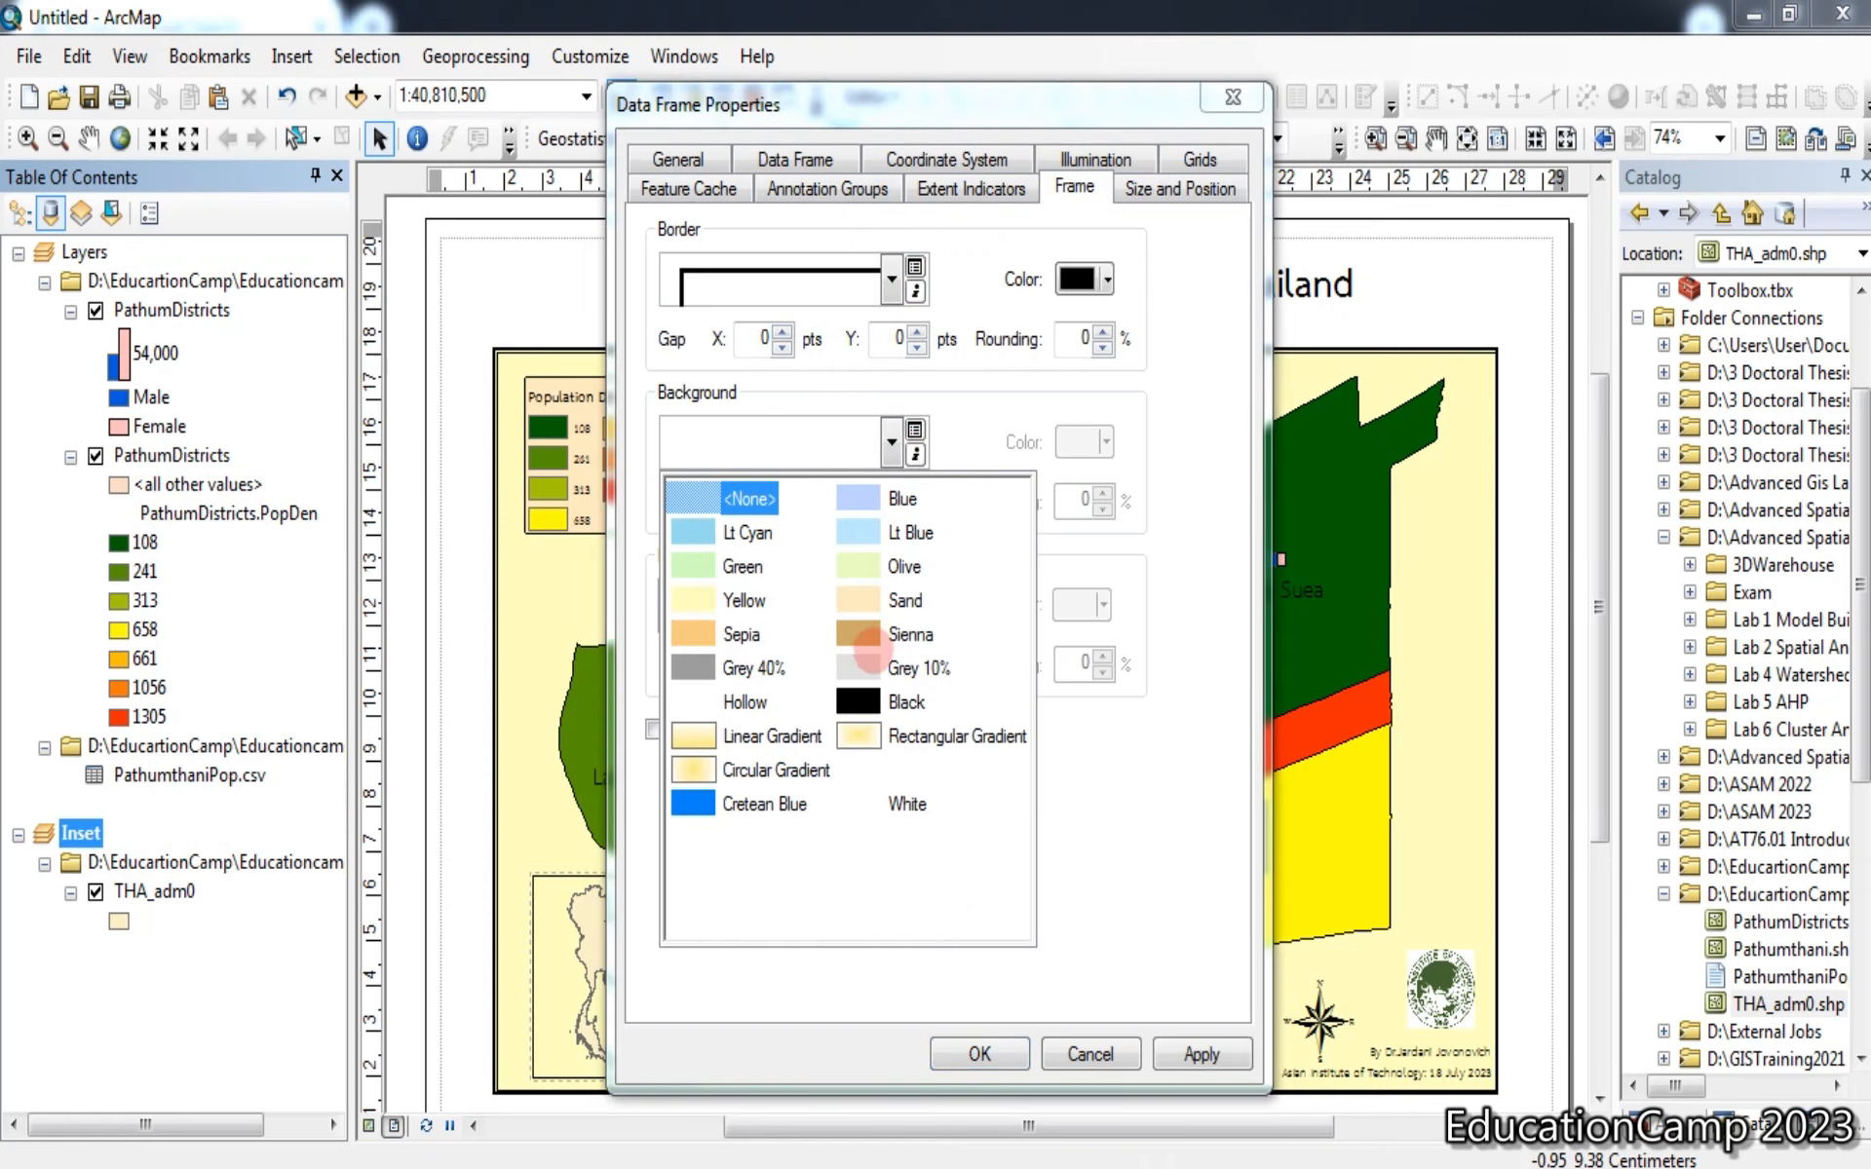
left_click(863, 667)
left_click(980, 1054)
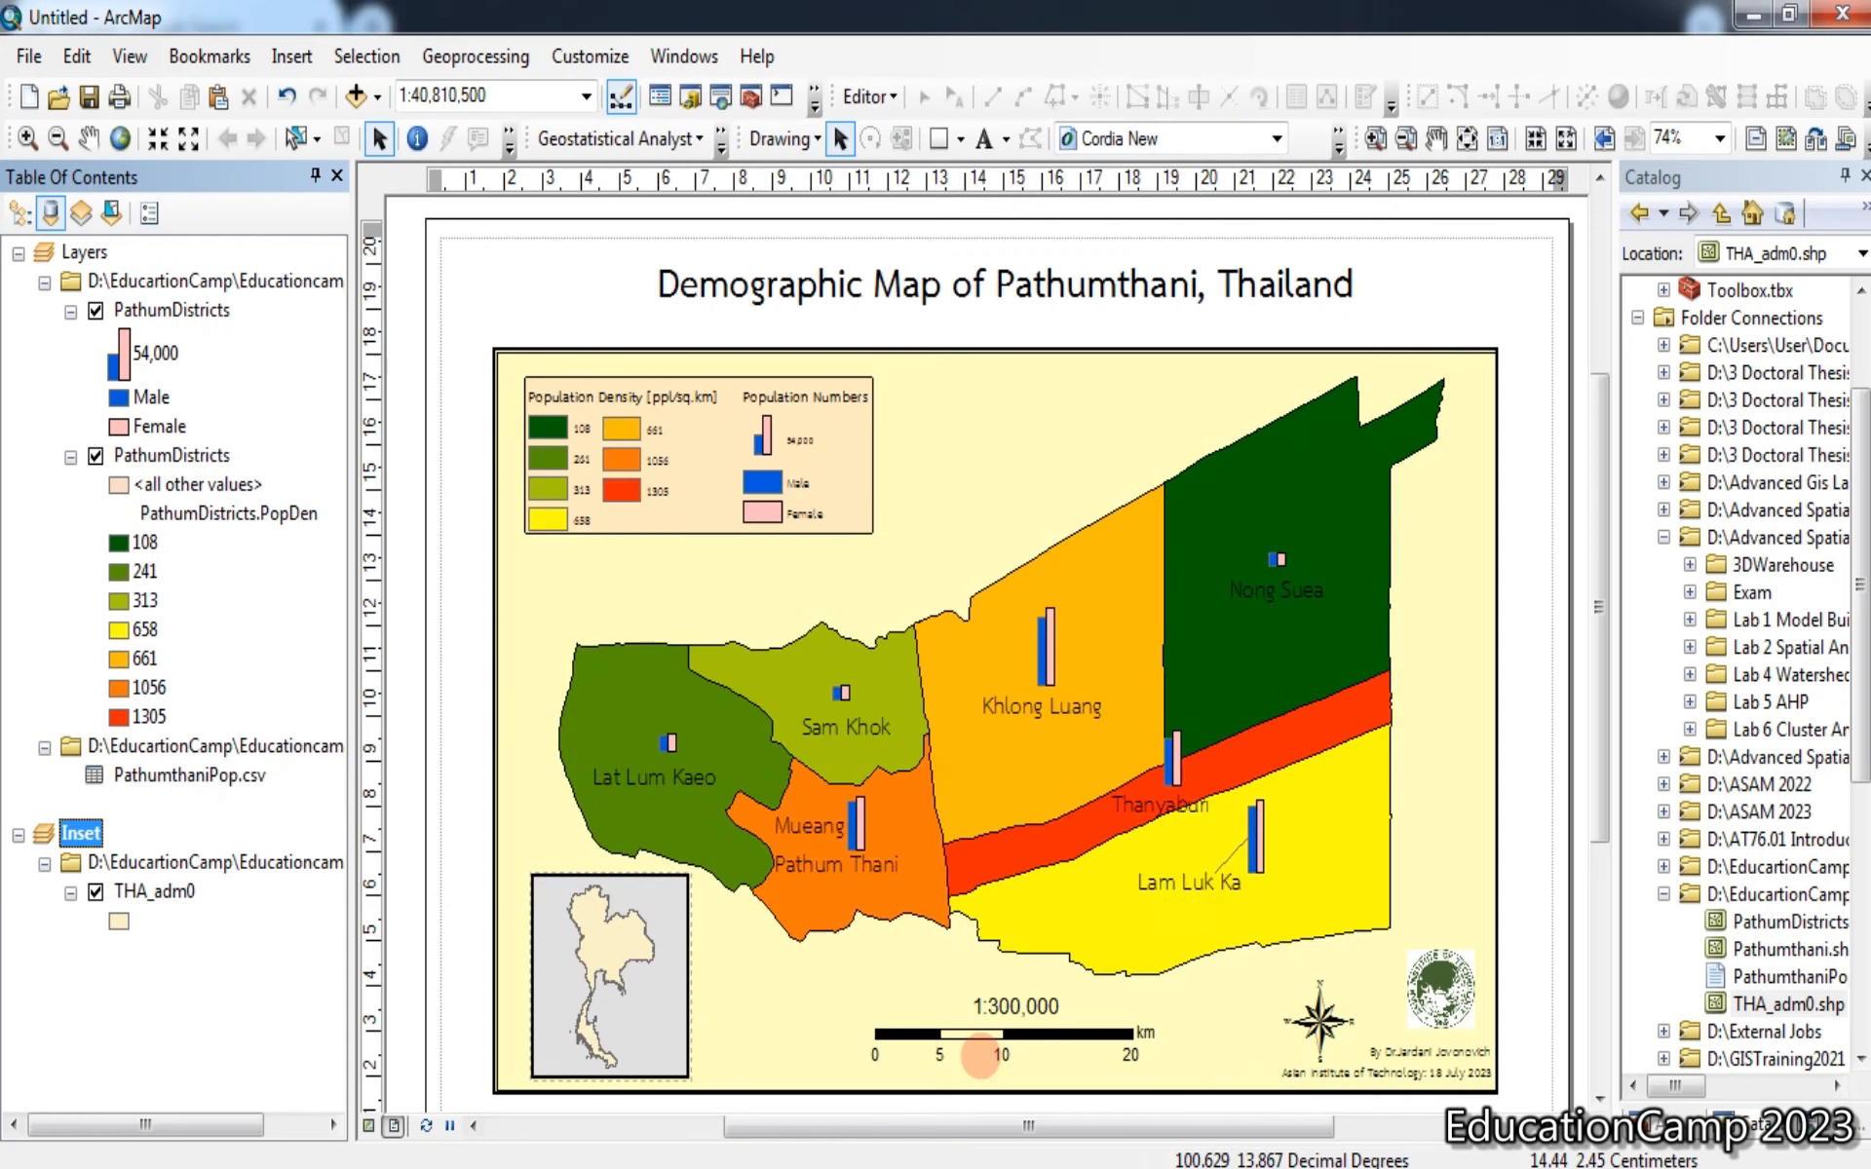
Set the THA_adm0 layer's fill color to Gray 60% and its outline color to black
left_click(119, 921)
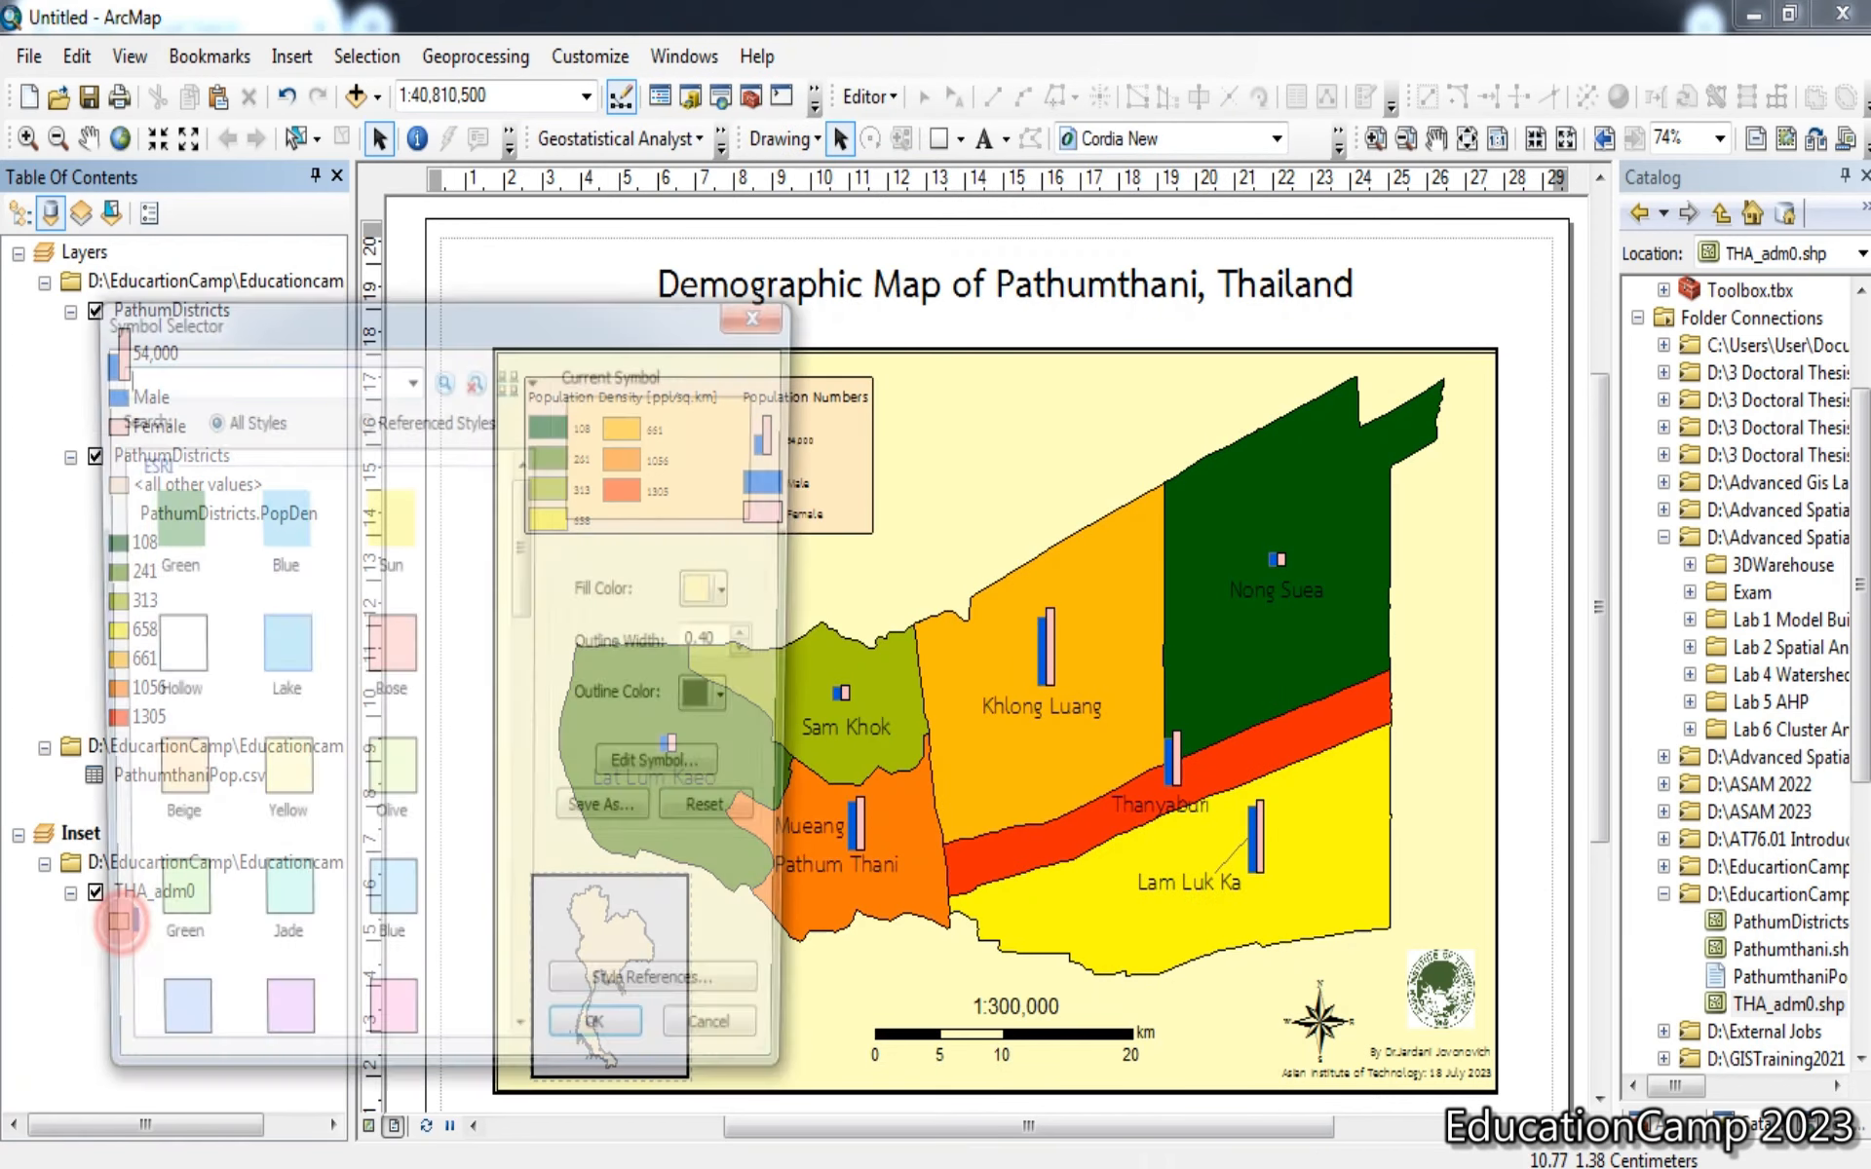
left_click(726, 592)
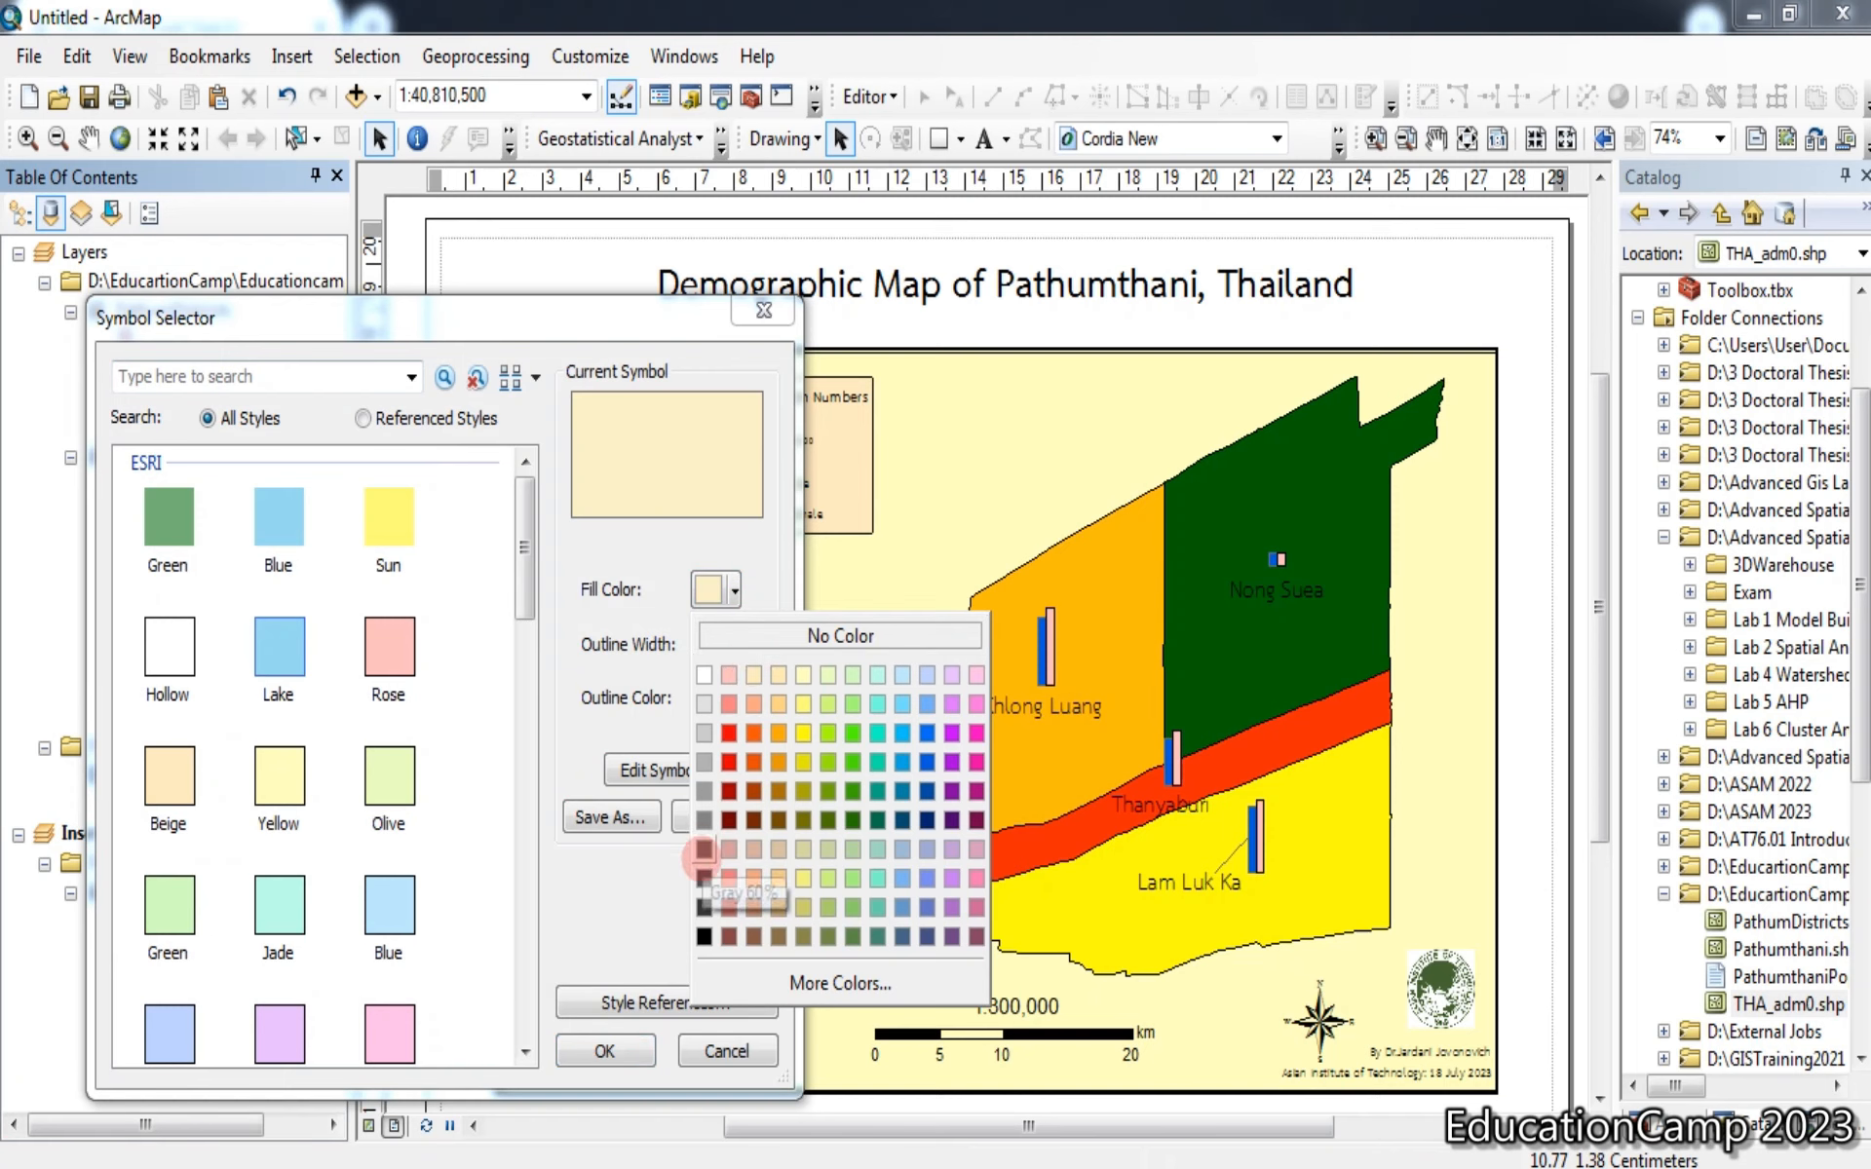
left_click(704, 849)
left_click(606, 1046)
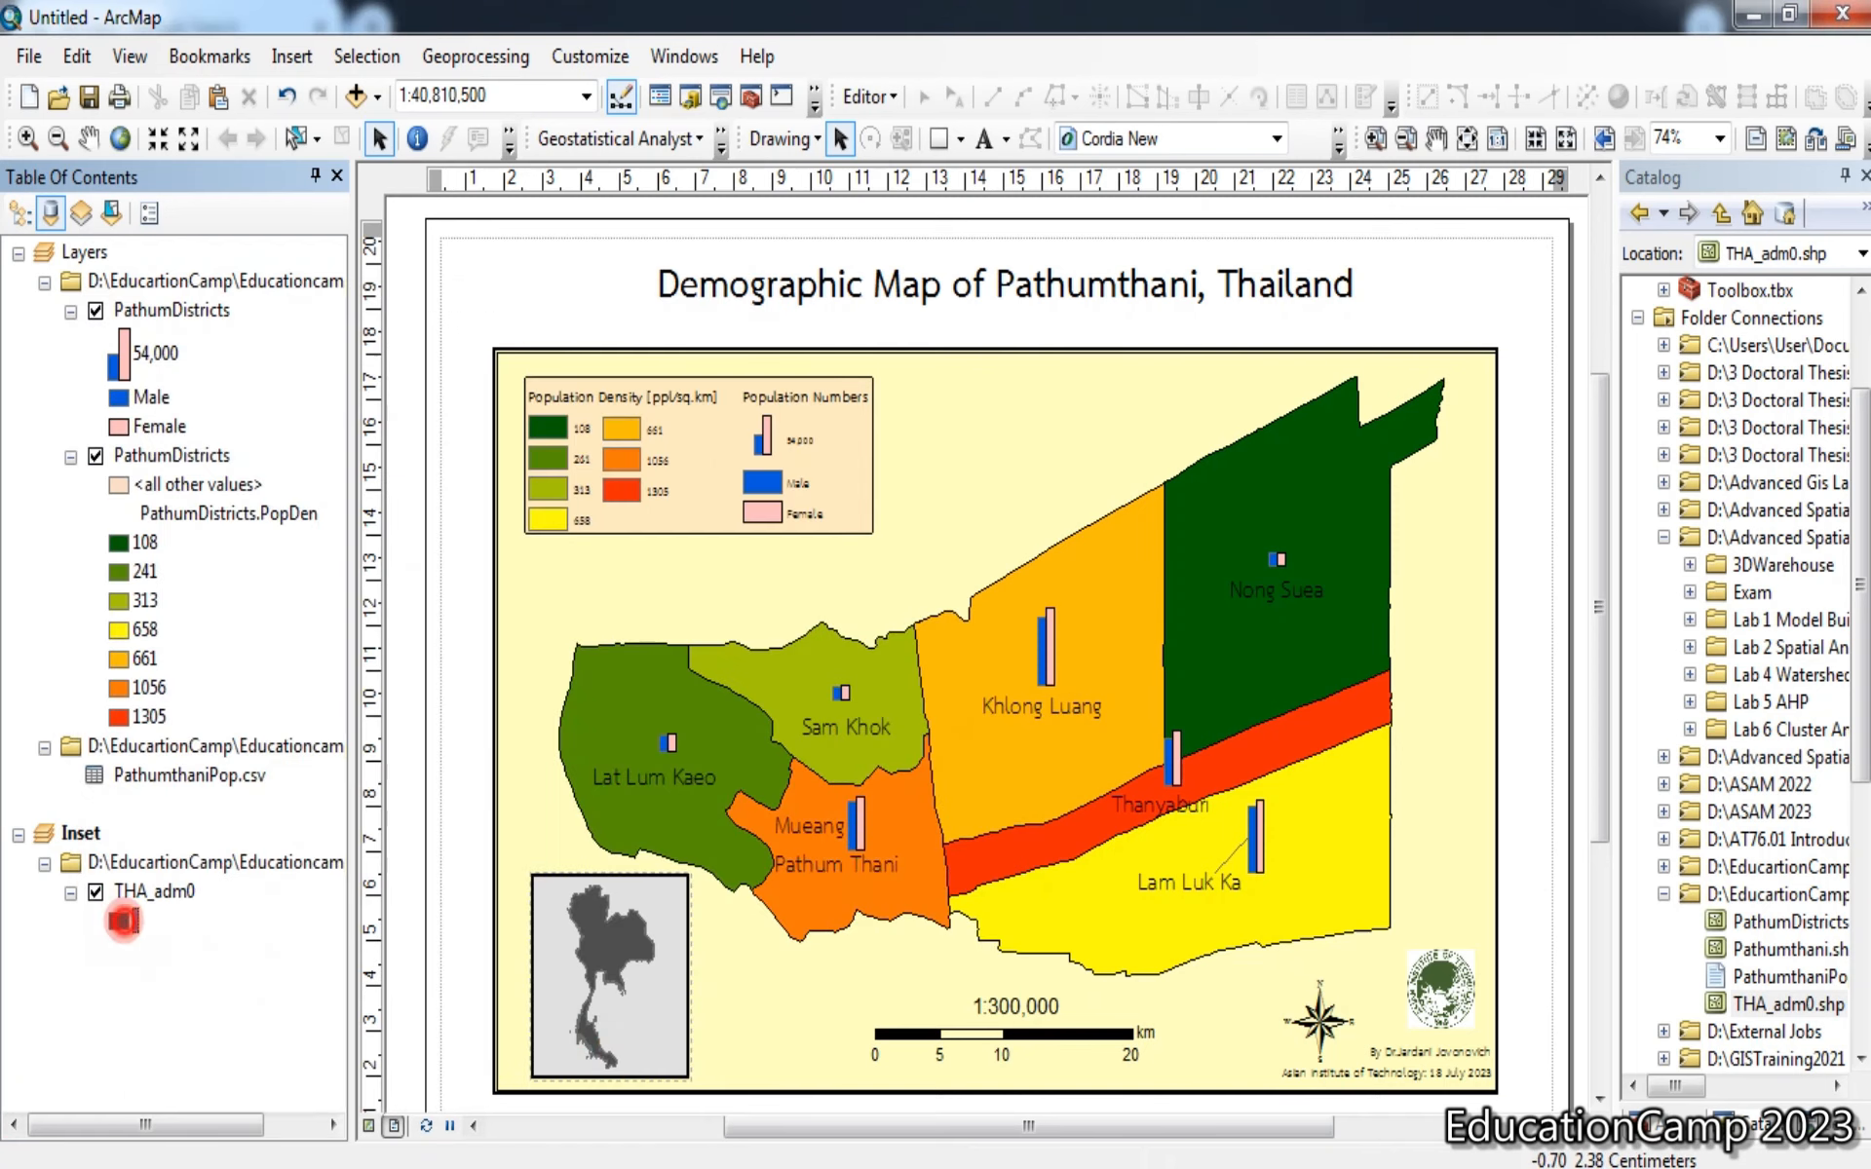
left_click(124, 921)
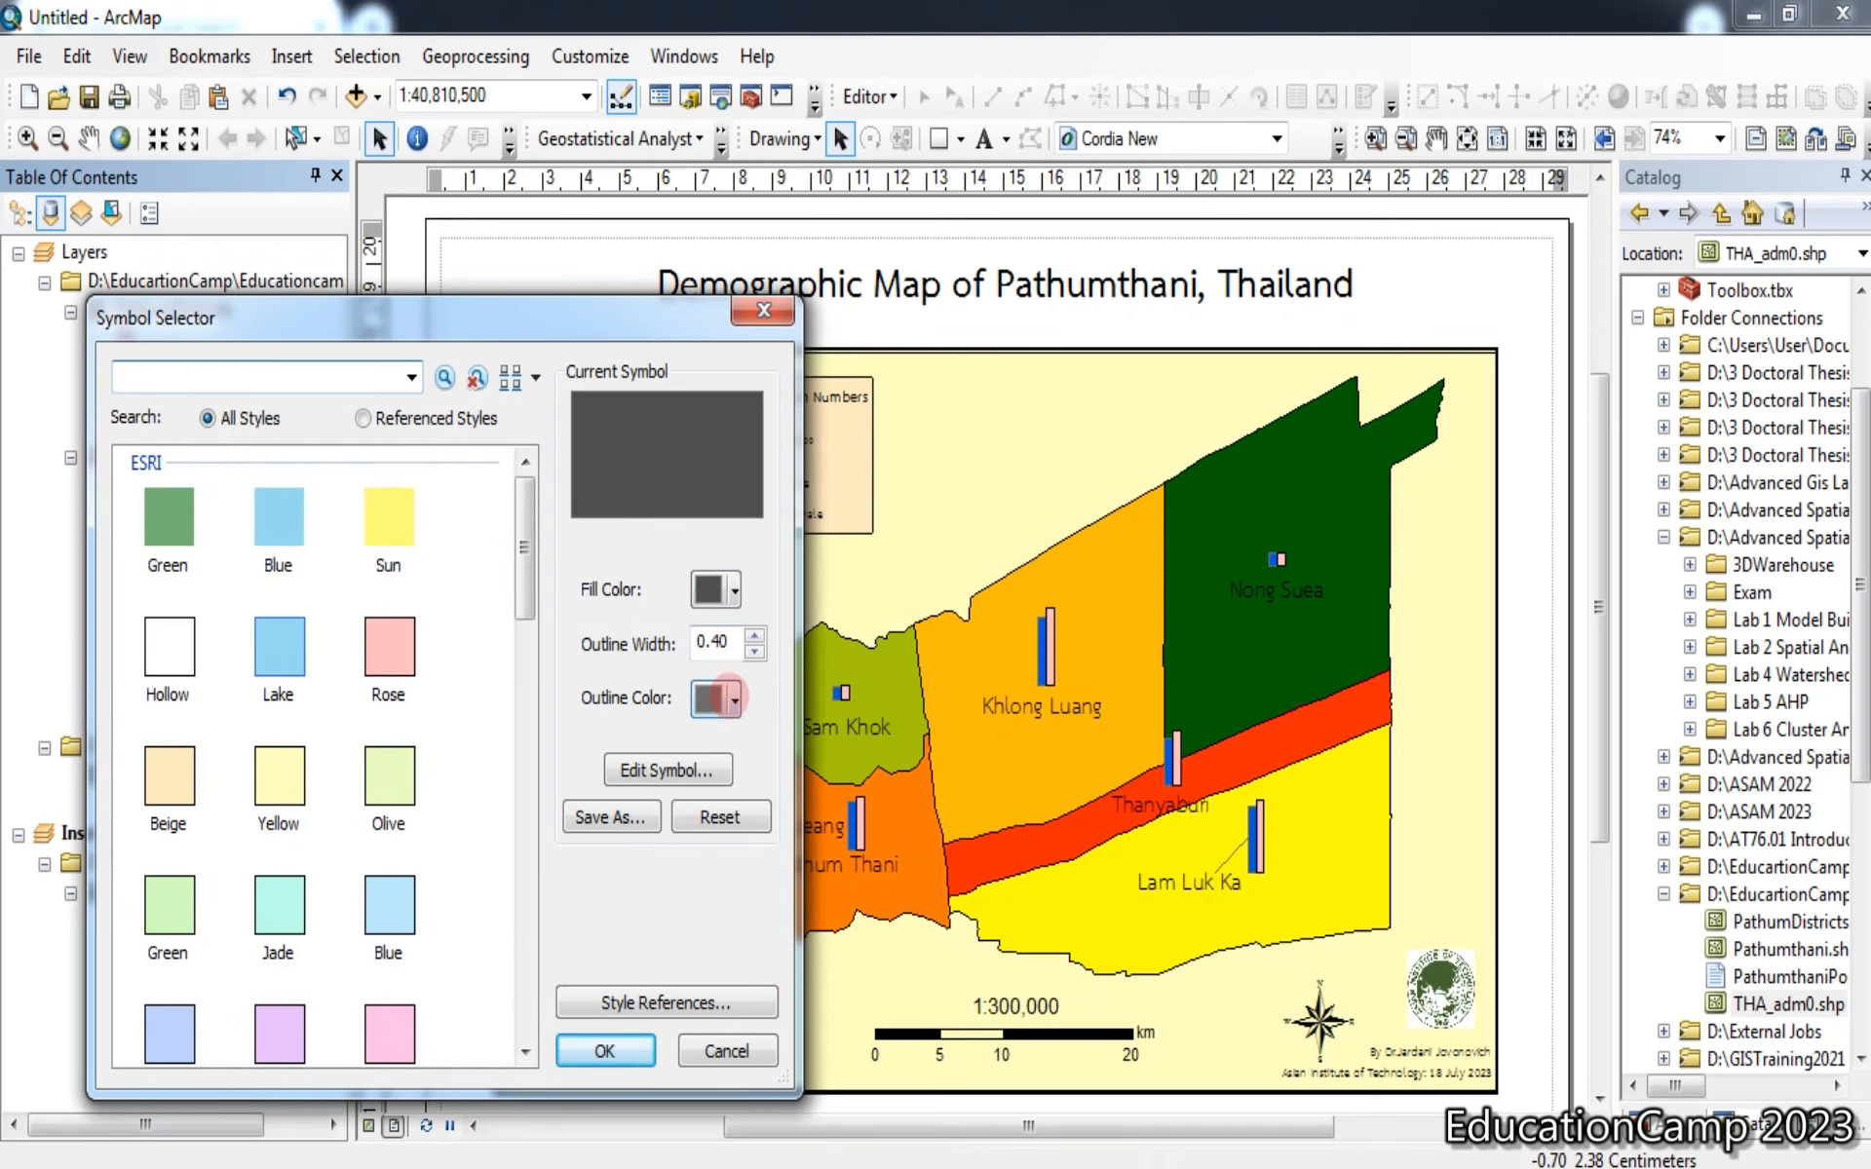
left_click(726, 699)
left_click(709, 996)
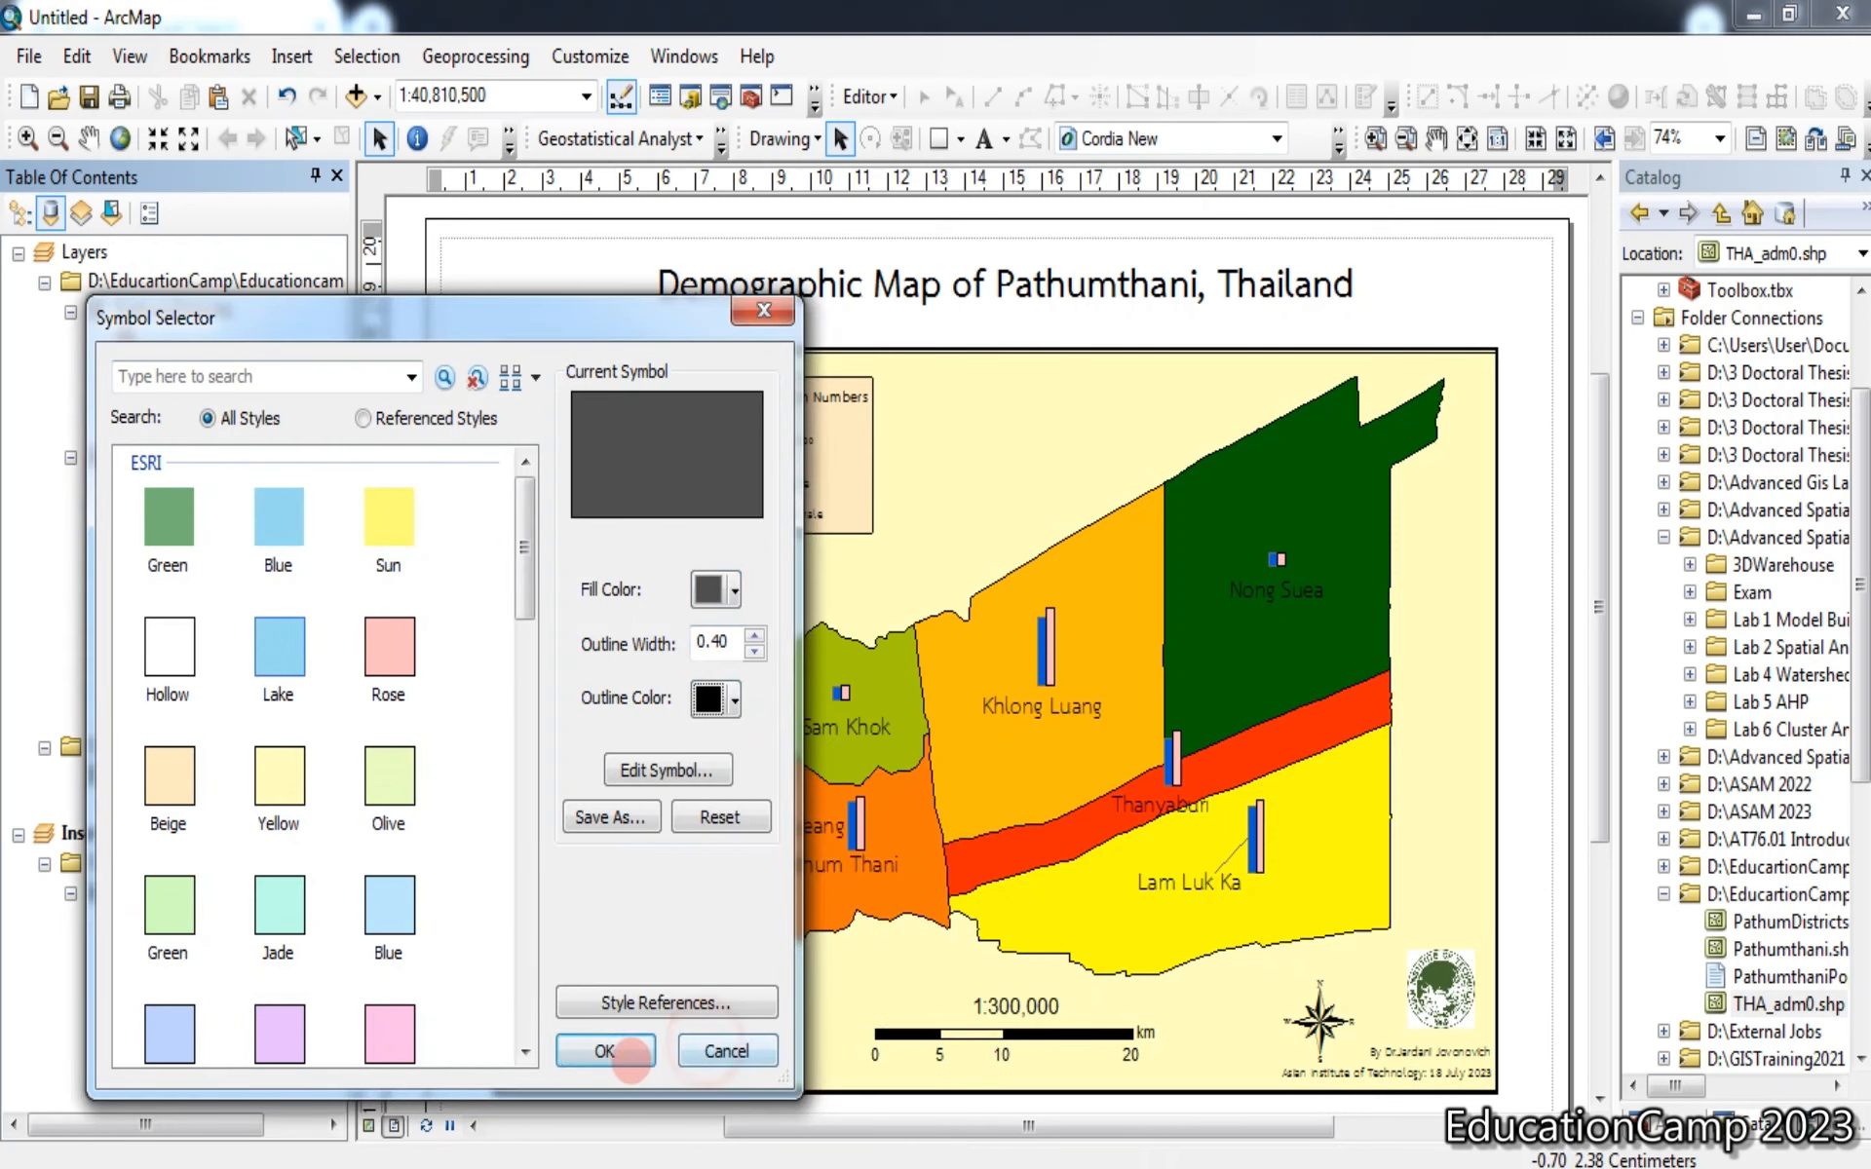
left_click(625, 1058)
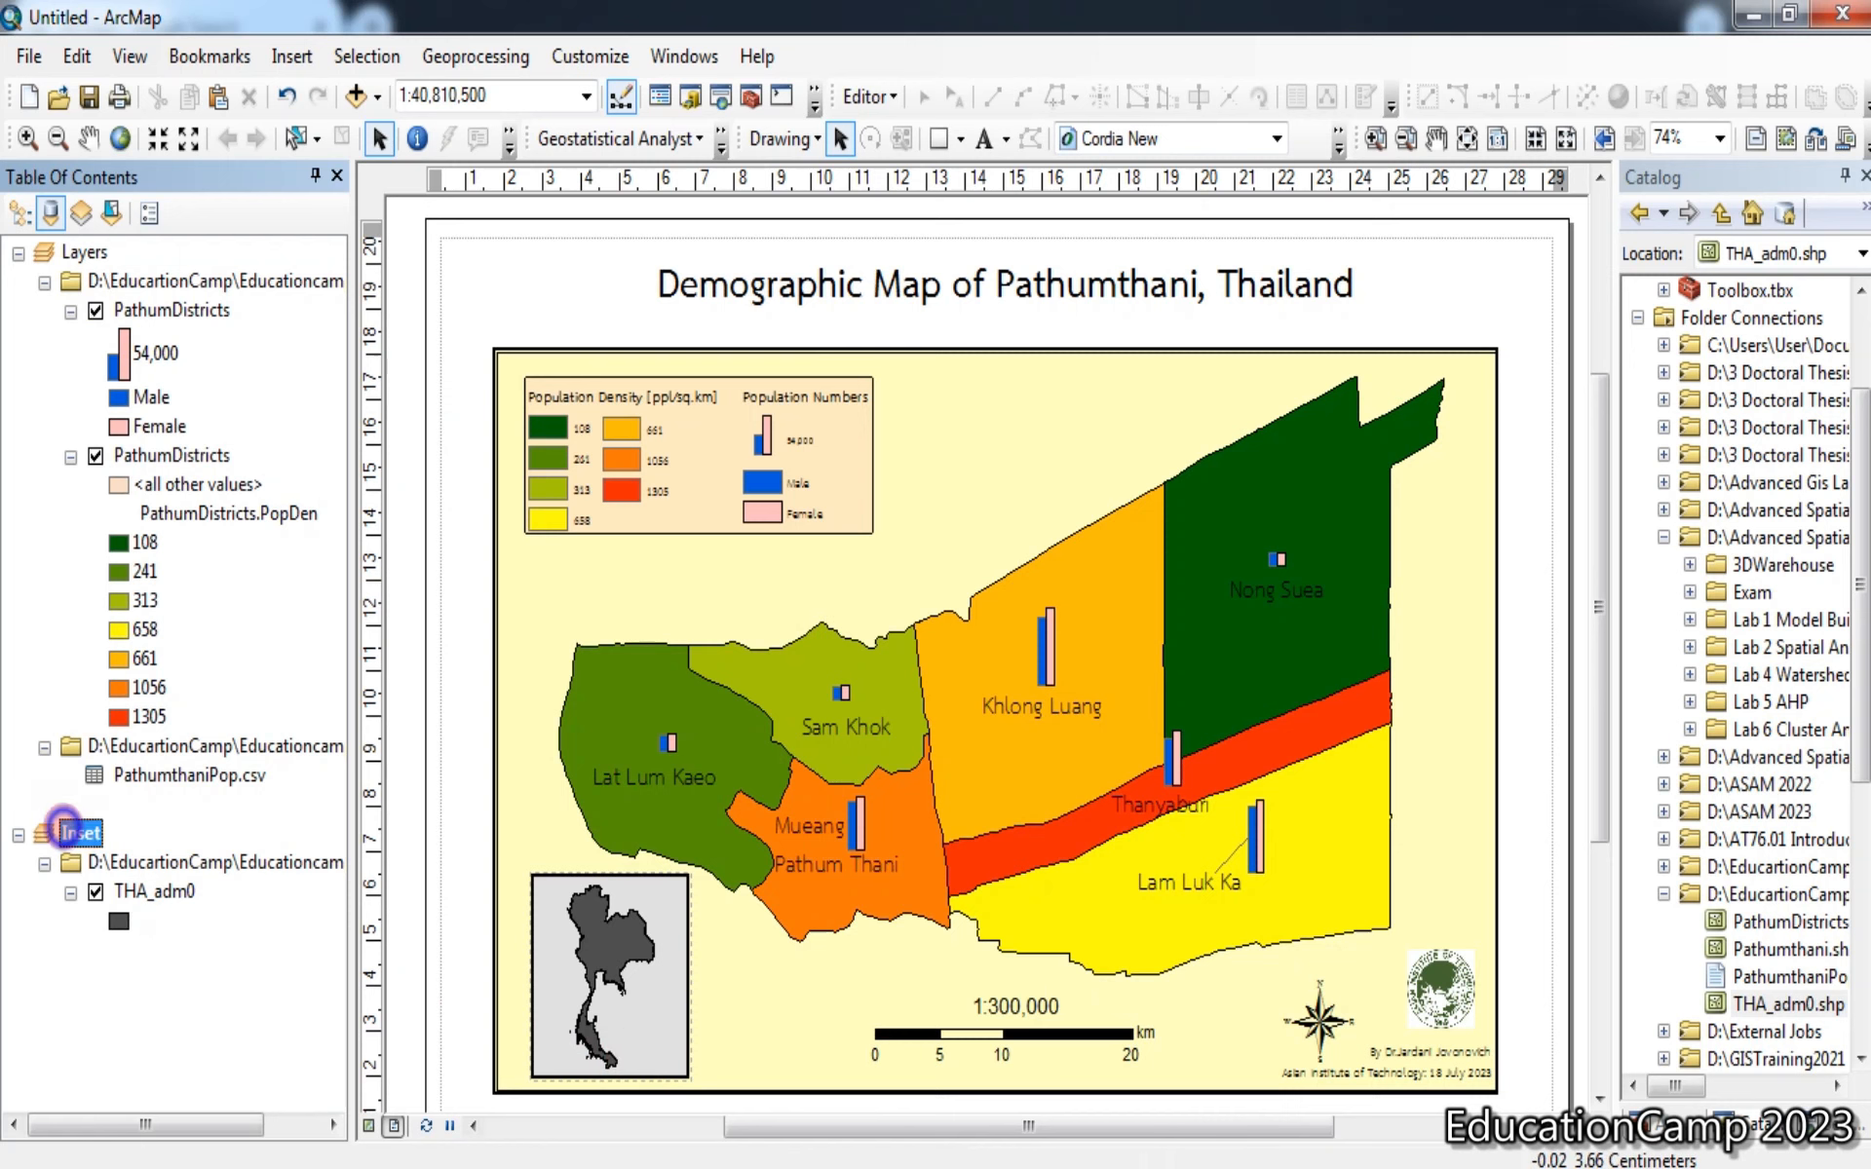
Add an extent indicator for the Layers data frame to the Inset data frame and apply it
right_click(64, 823)
left_click(109, 809)
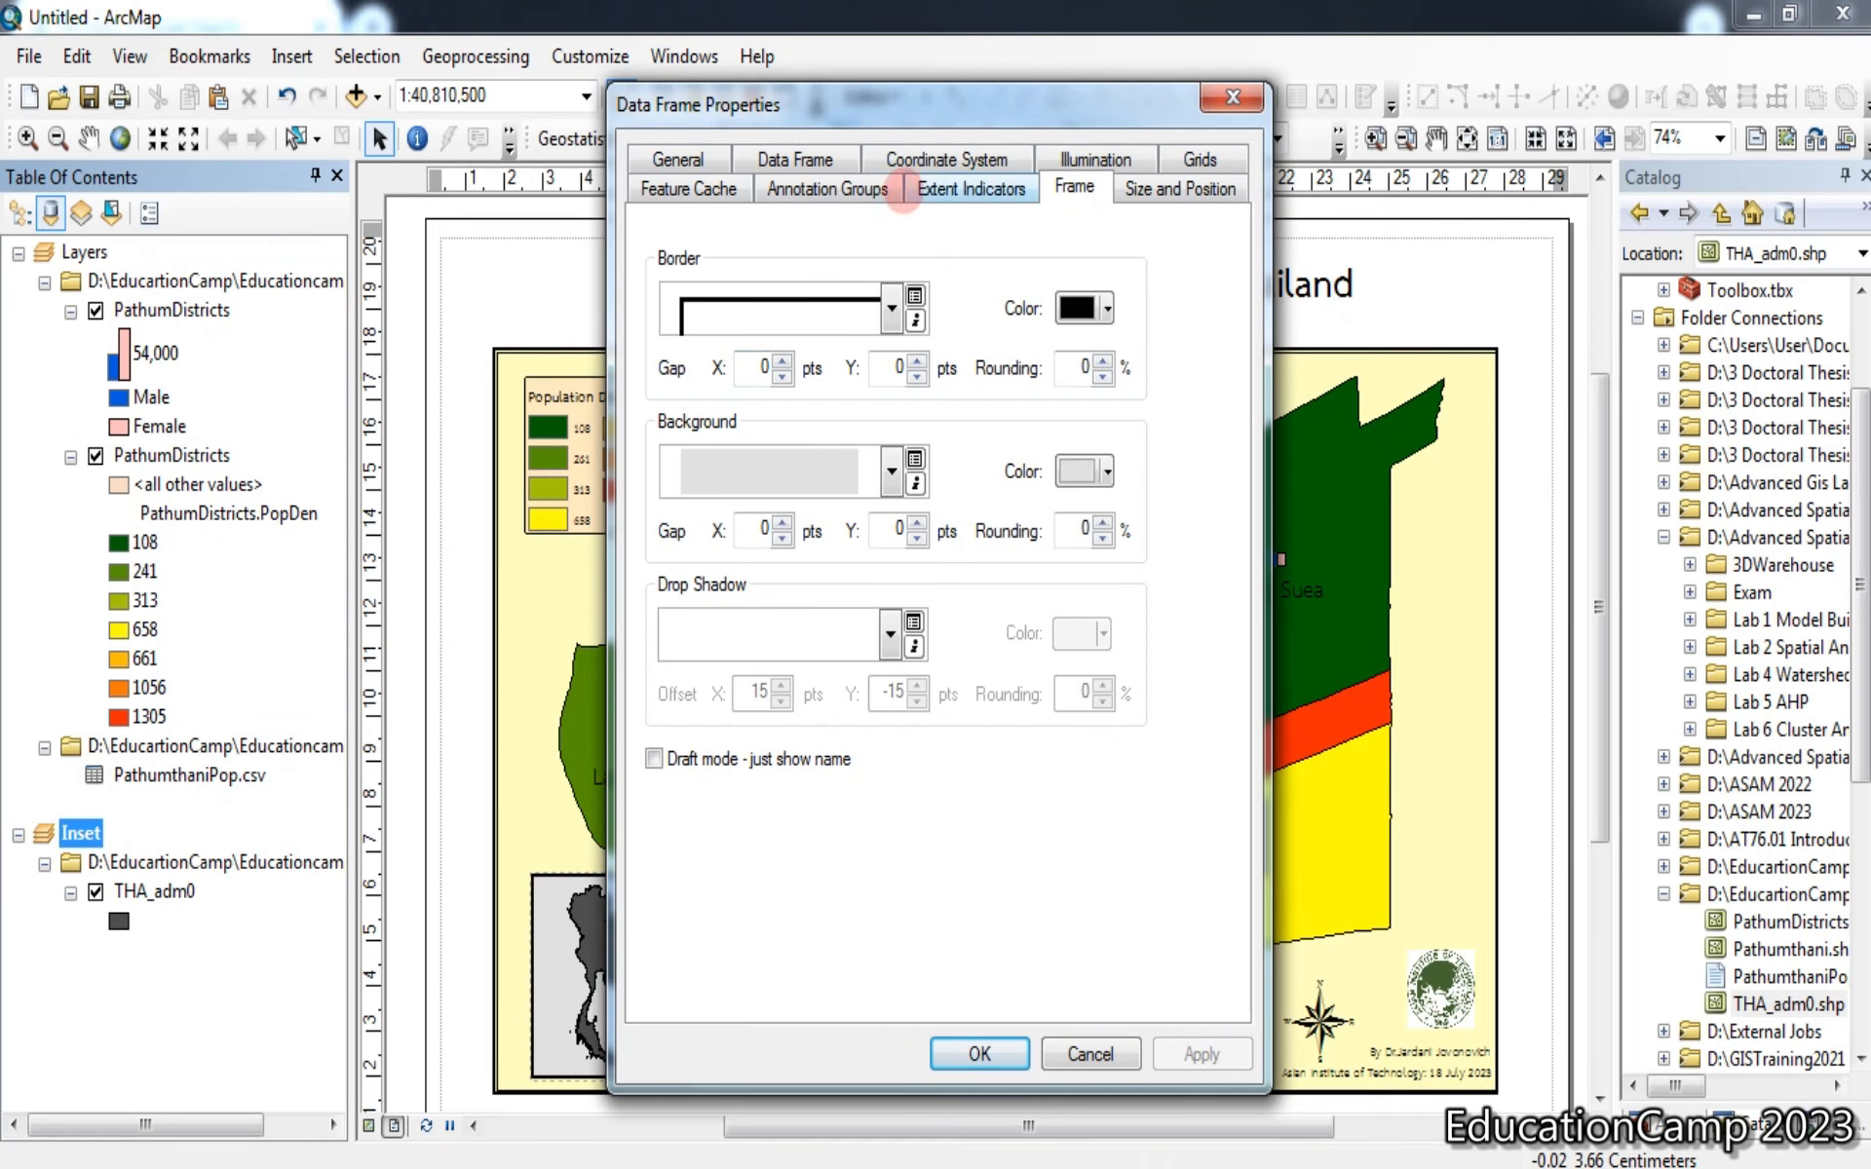
left_click(941, 195)
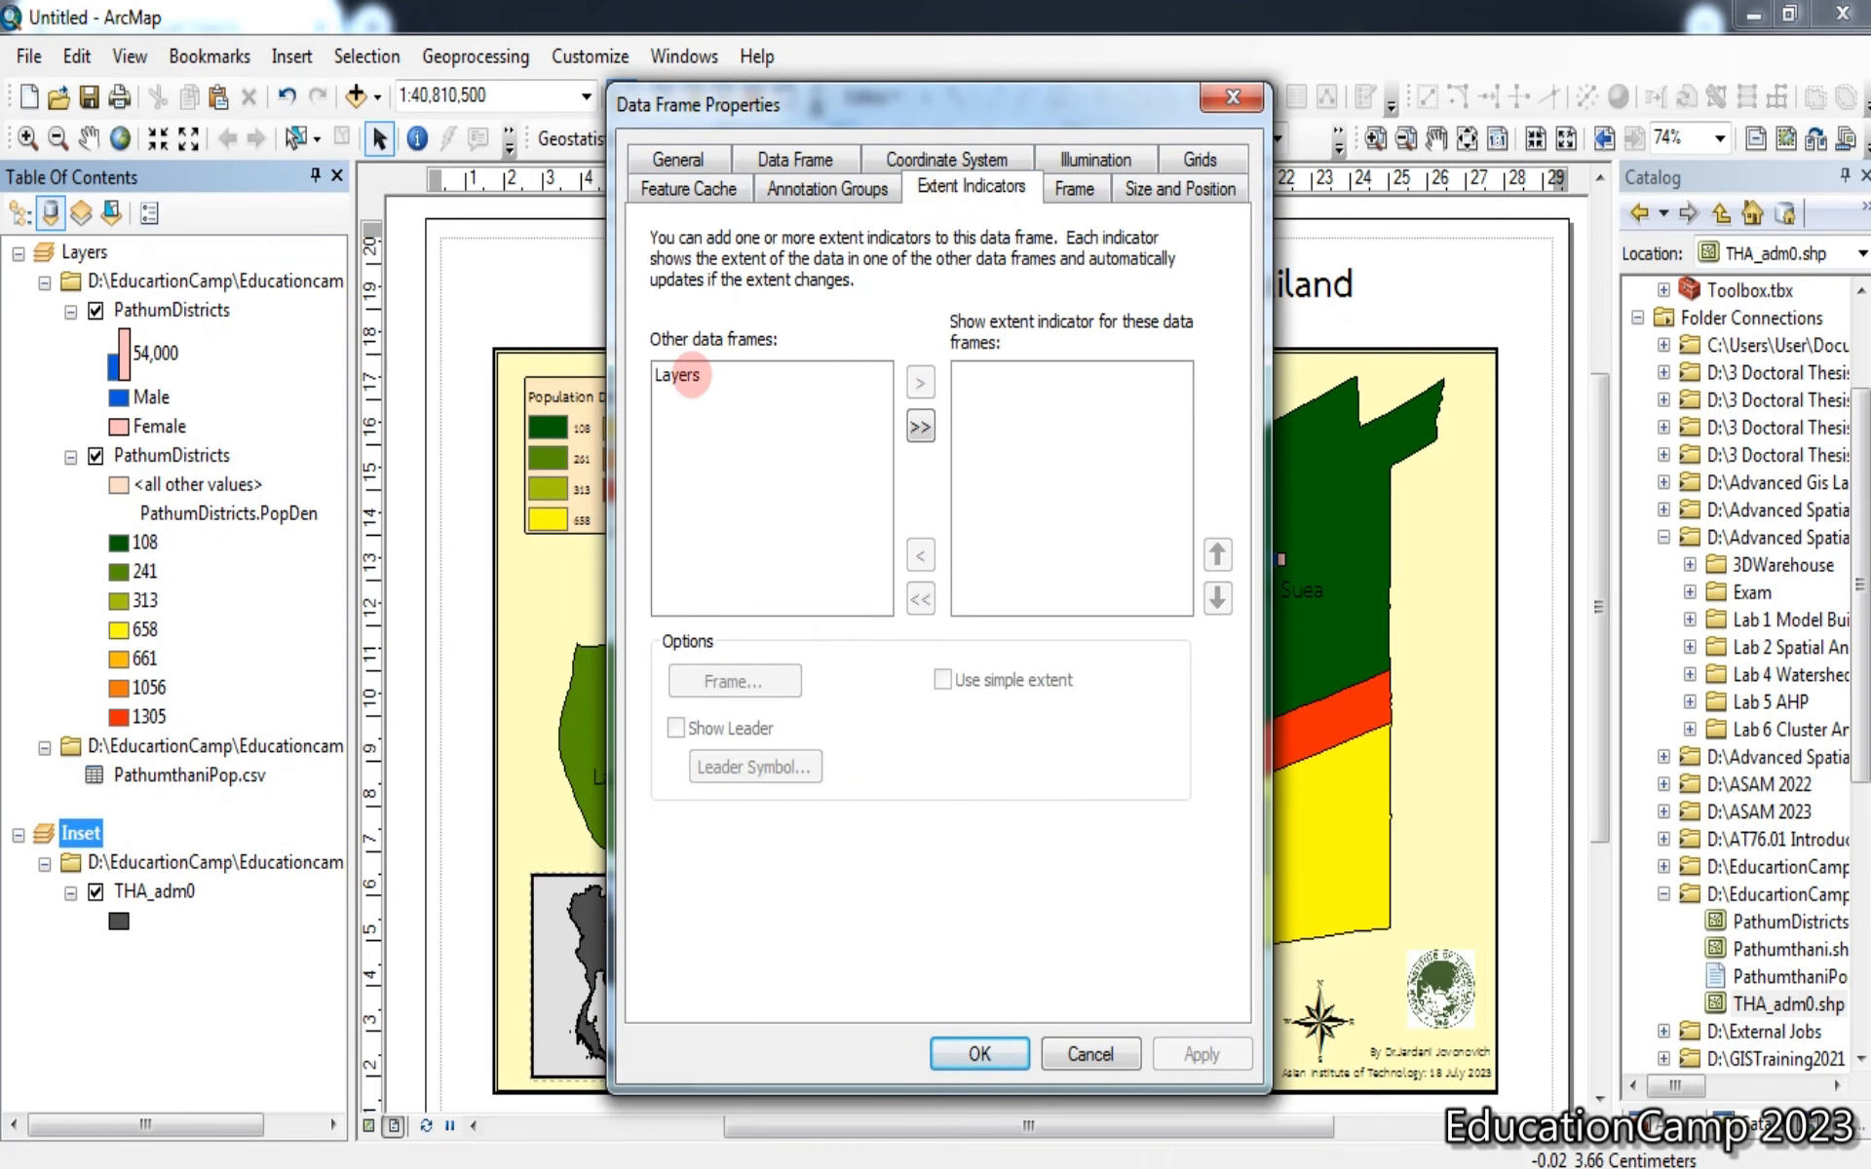
left_click(690, 373)
left_click(919, 382)
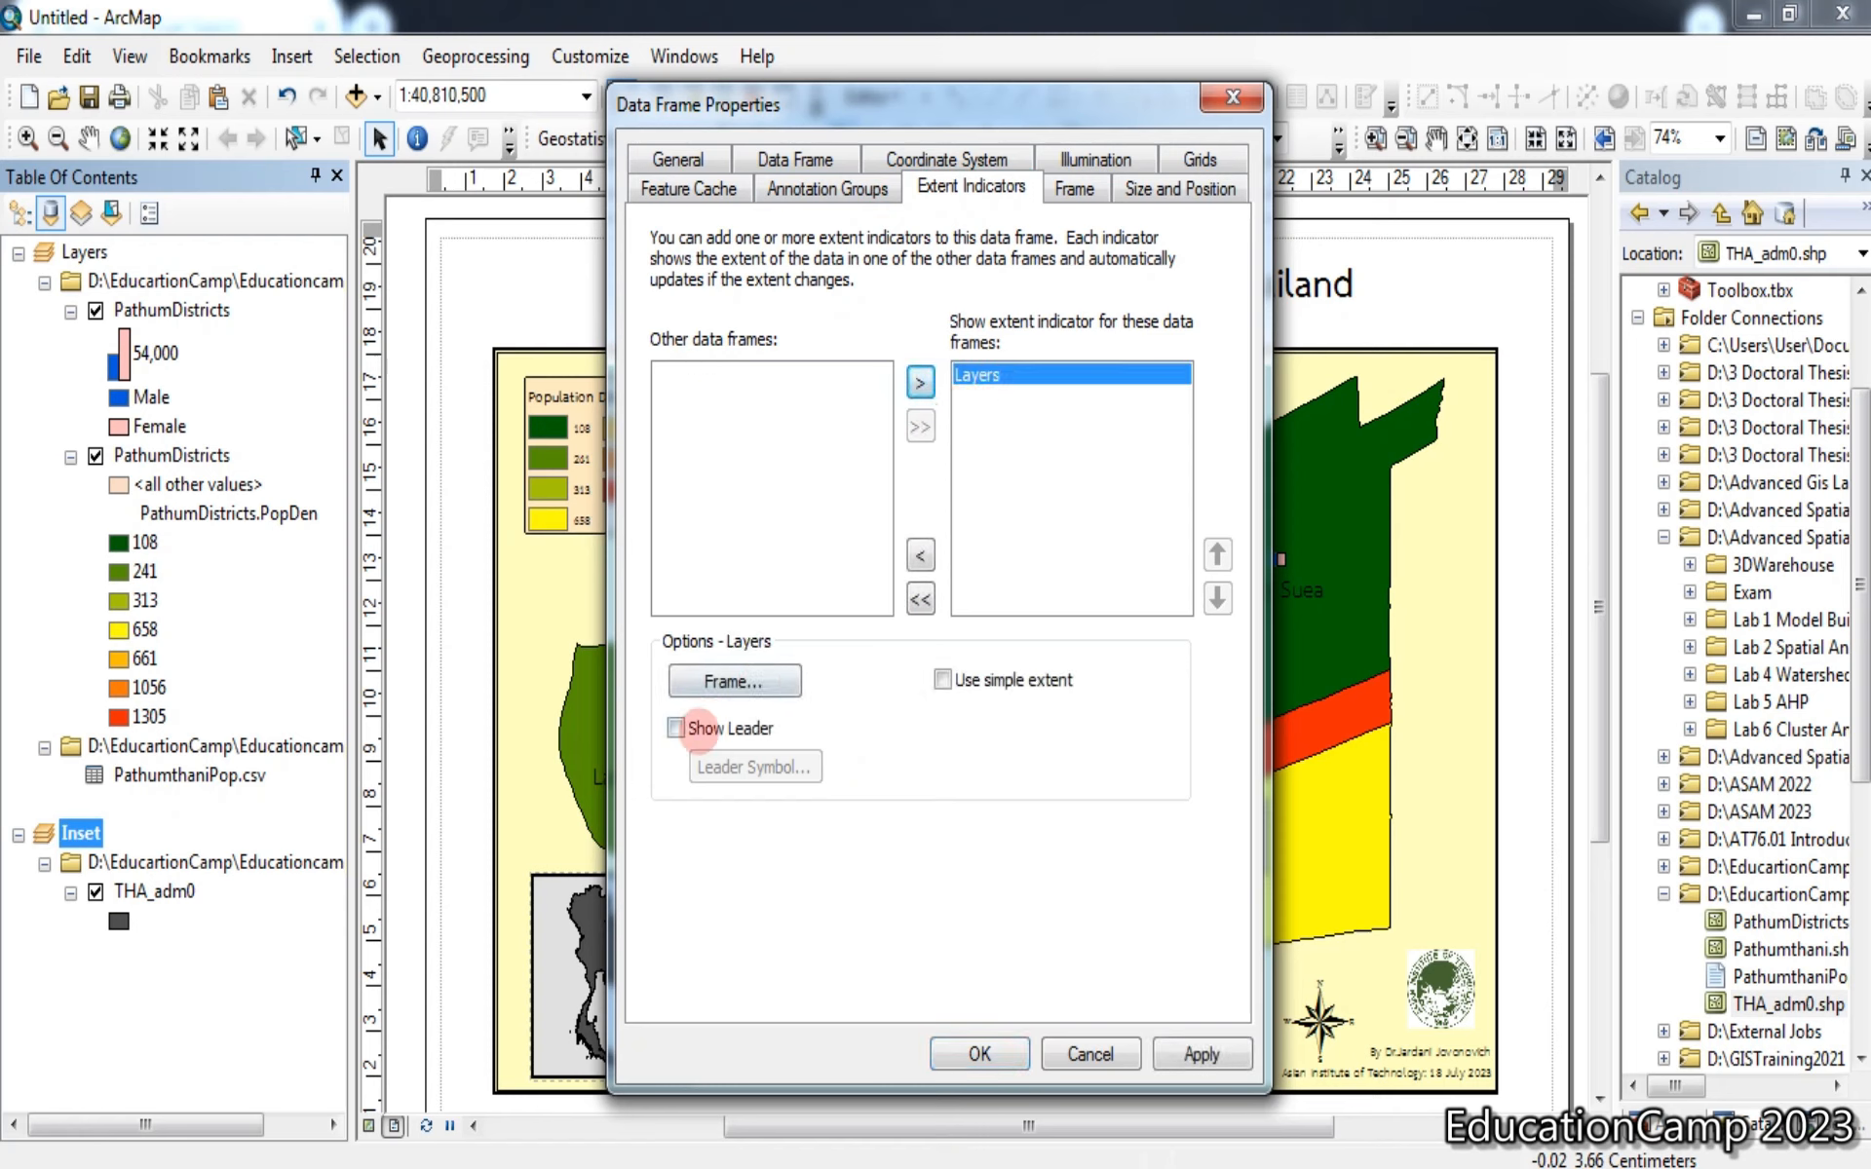
left_click(733, 681)
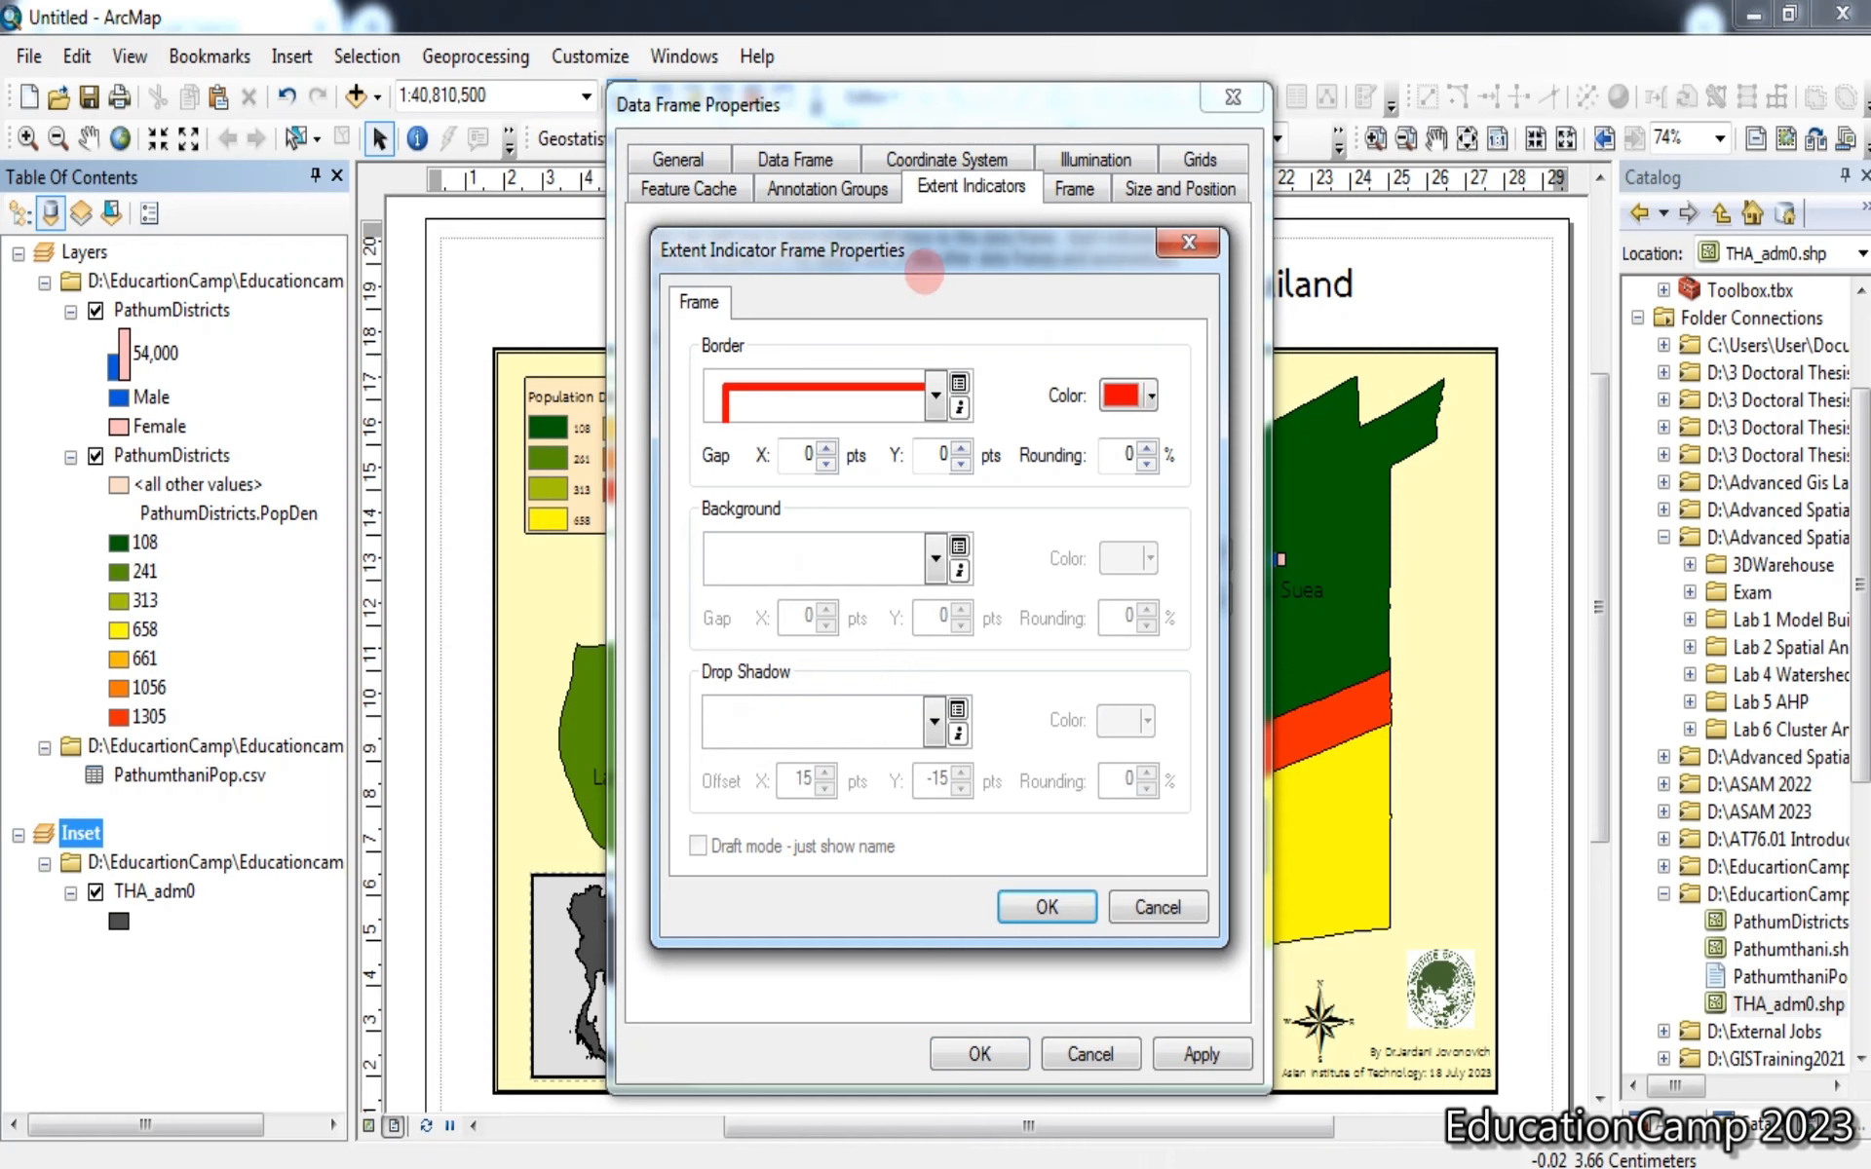
left_click_drag(932, 253, 1291, 248)
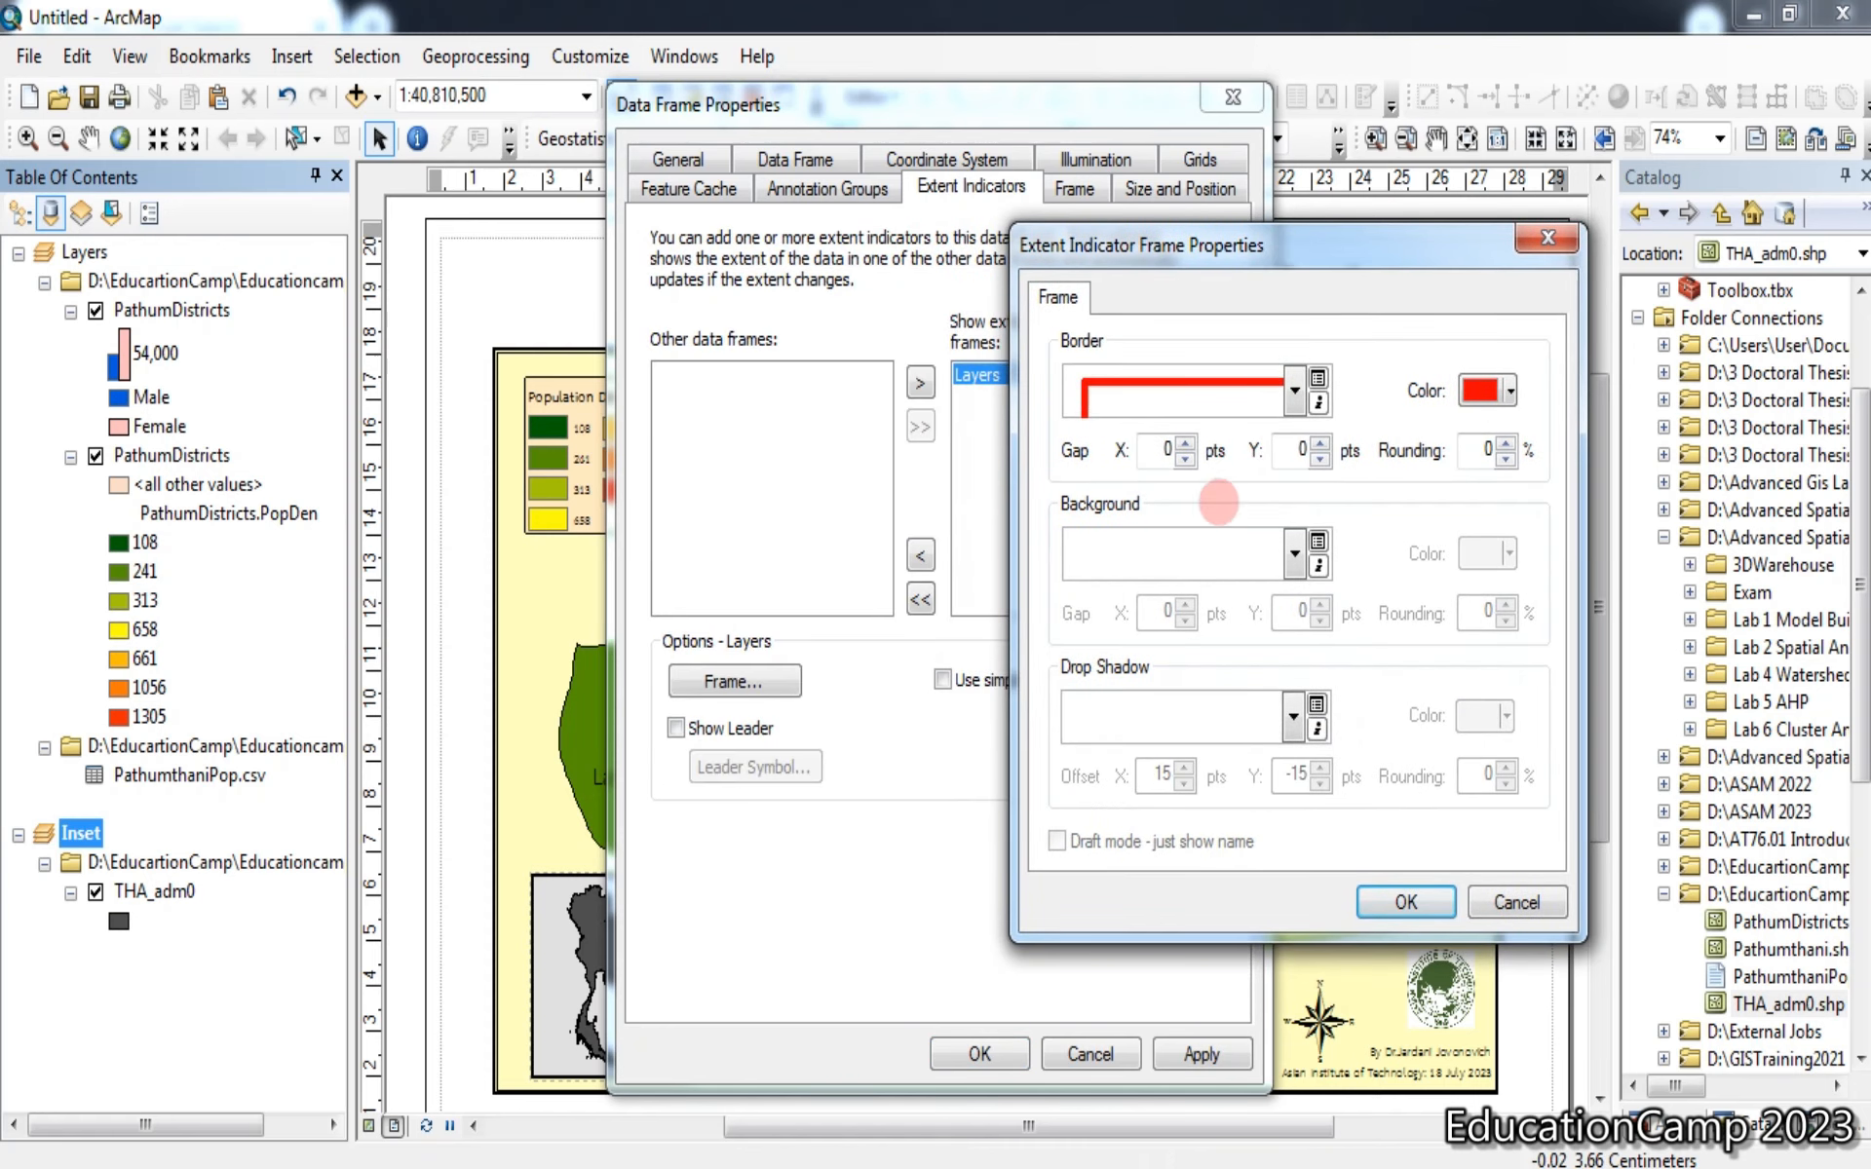
left_click(1404, 902)
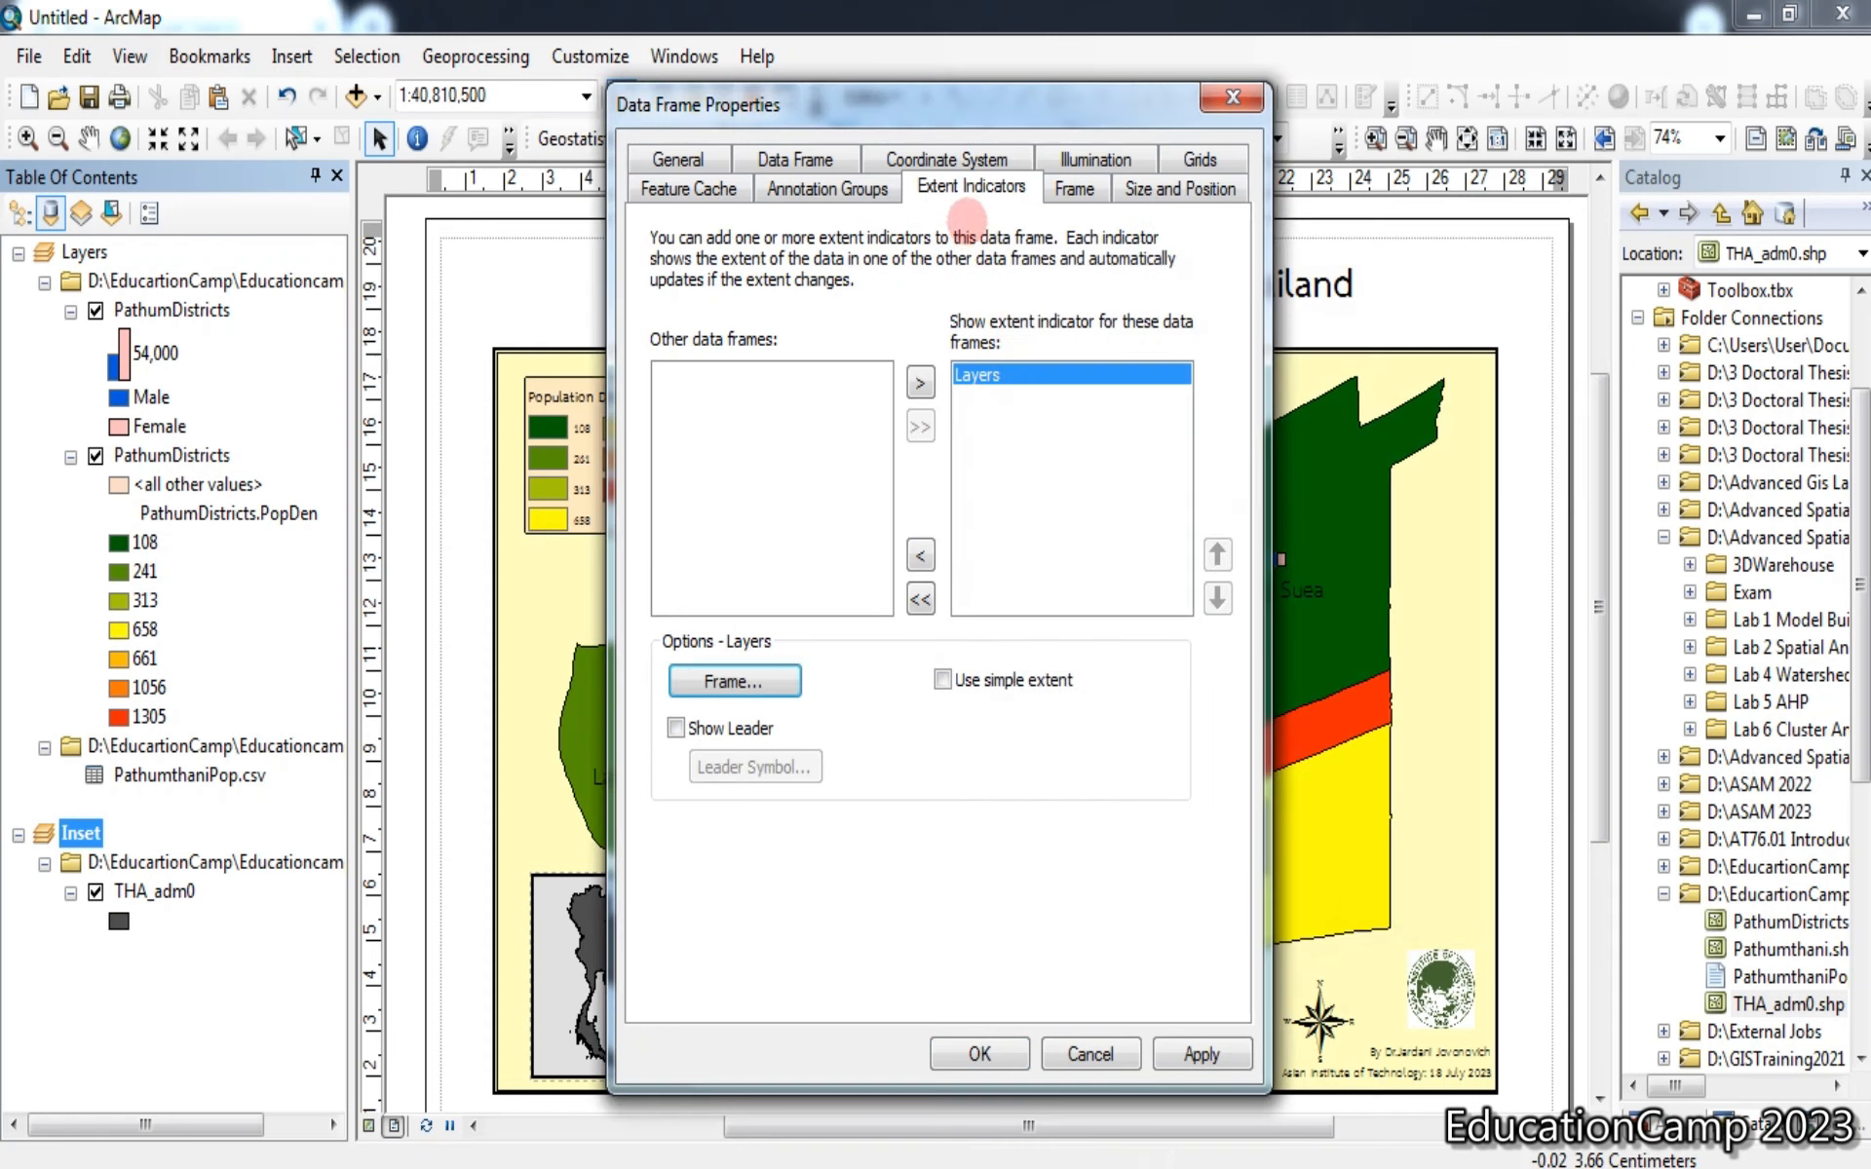
left_click_drag(919, 95, 1174, 110)
left_click(1202, 1056)
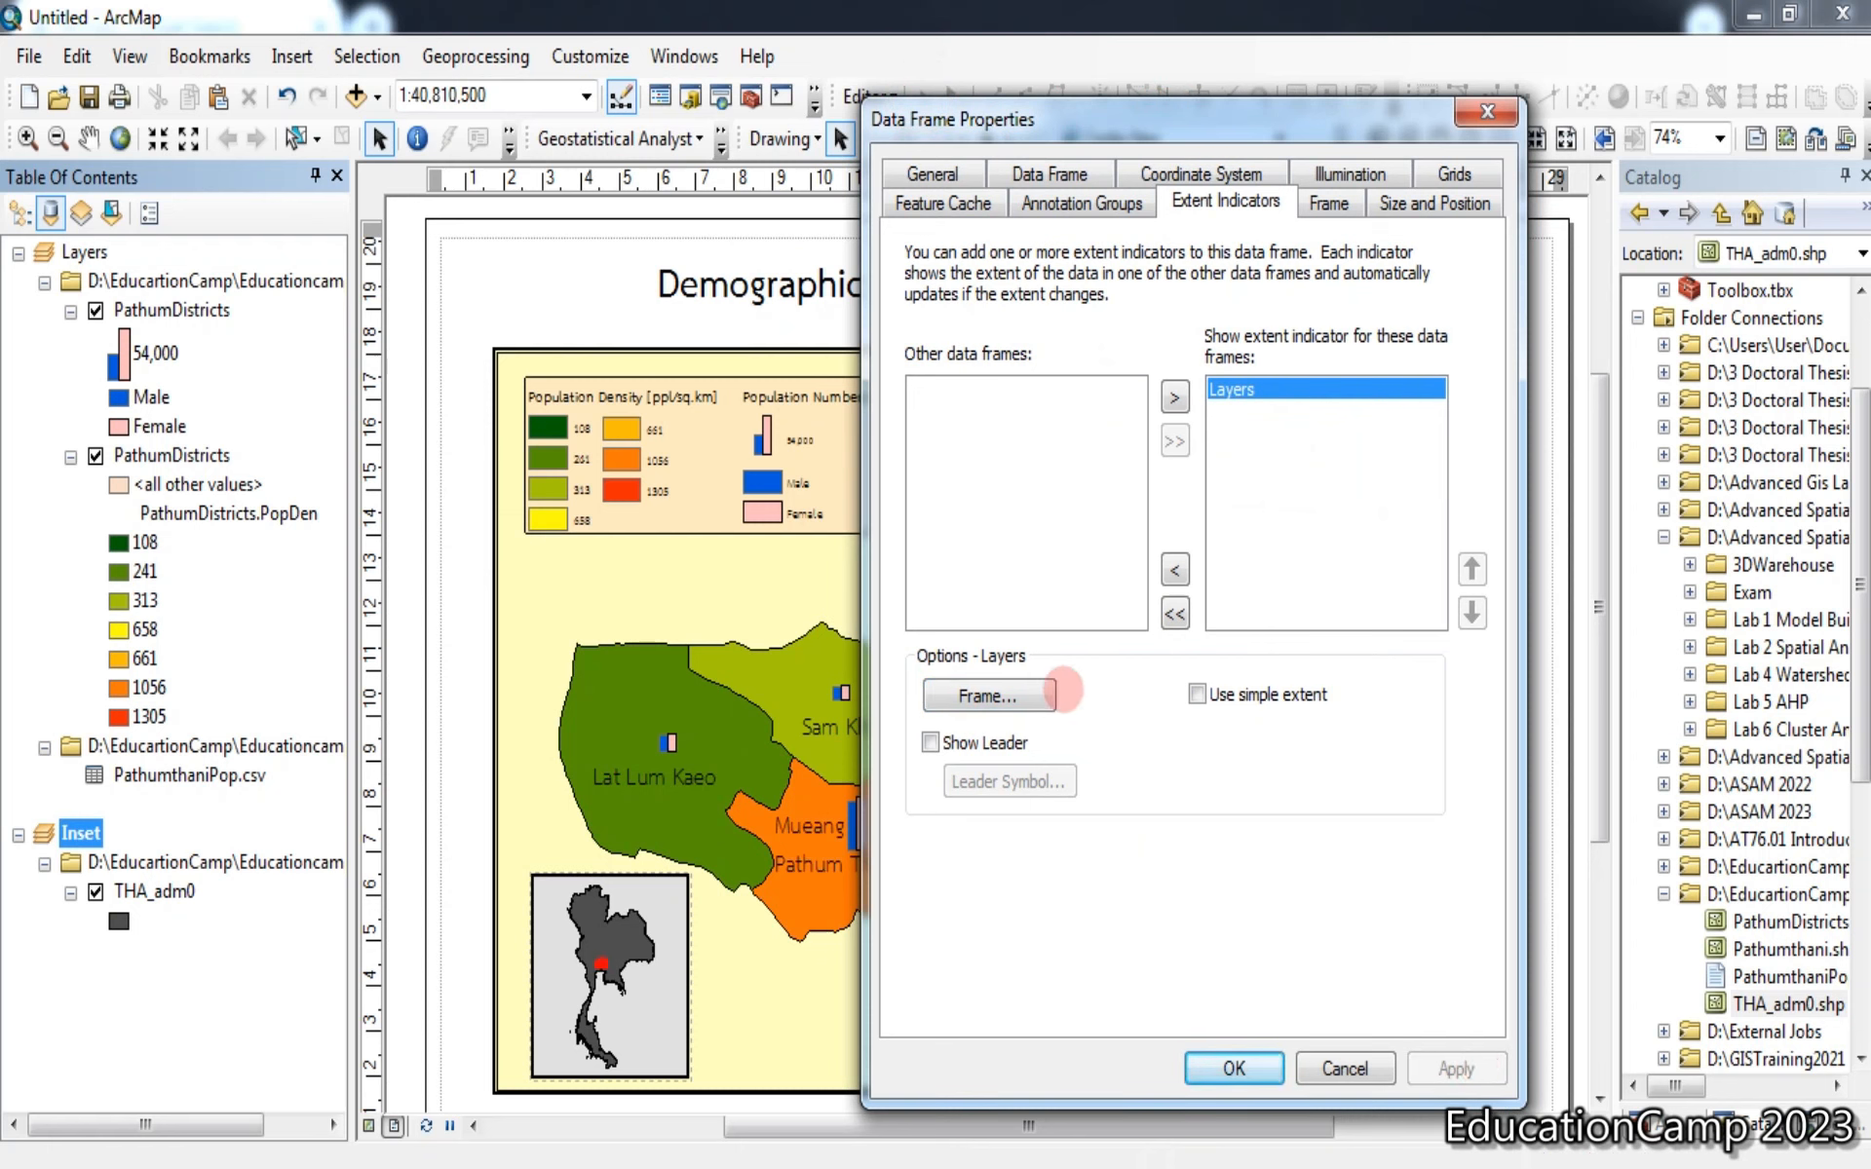
Change the extent indicator's border to a 2.5 Point line in red
left_click(987, 695)
left_click(1189, 414)
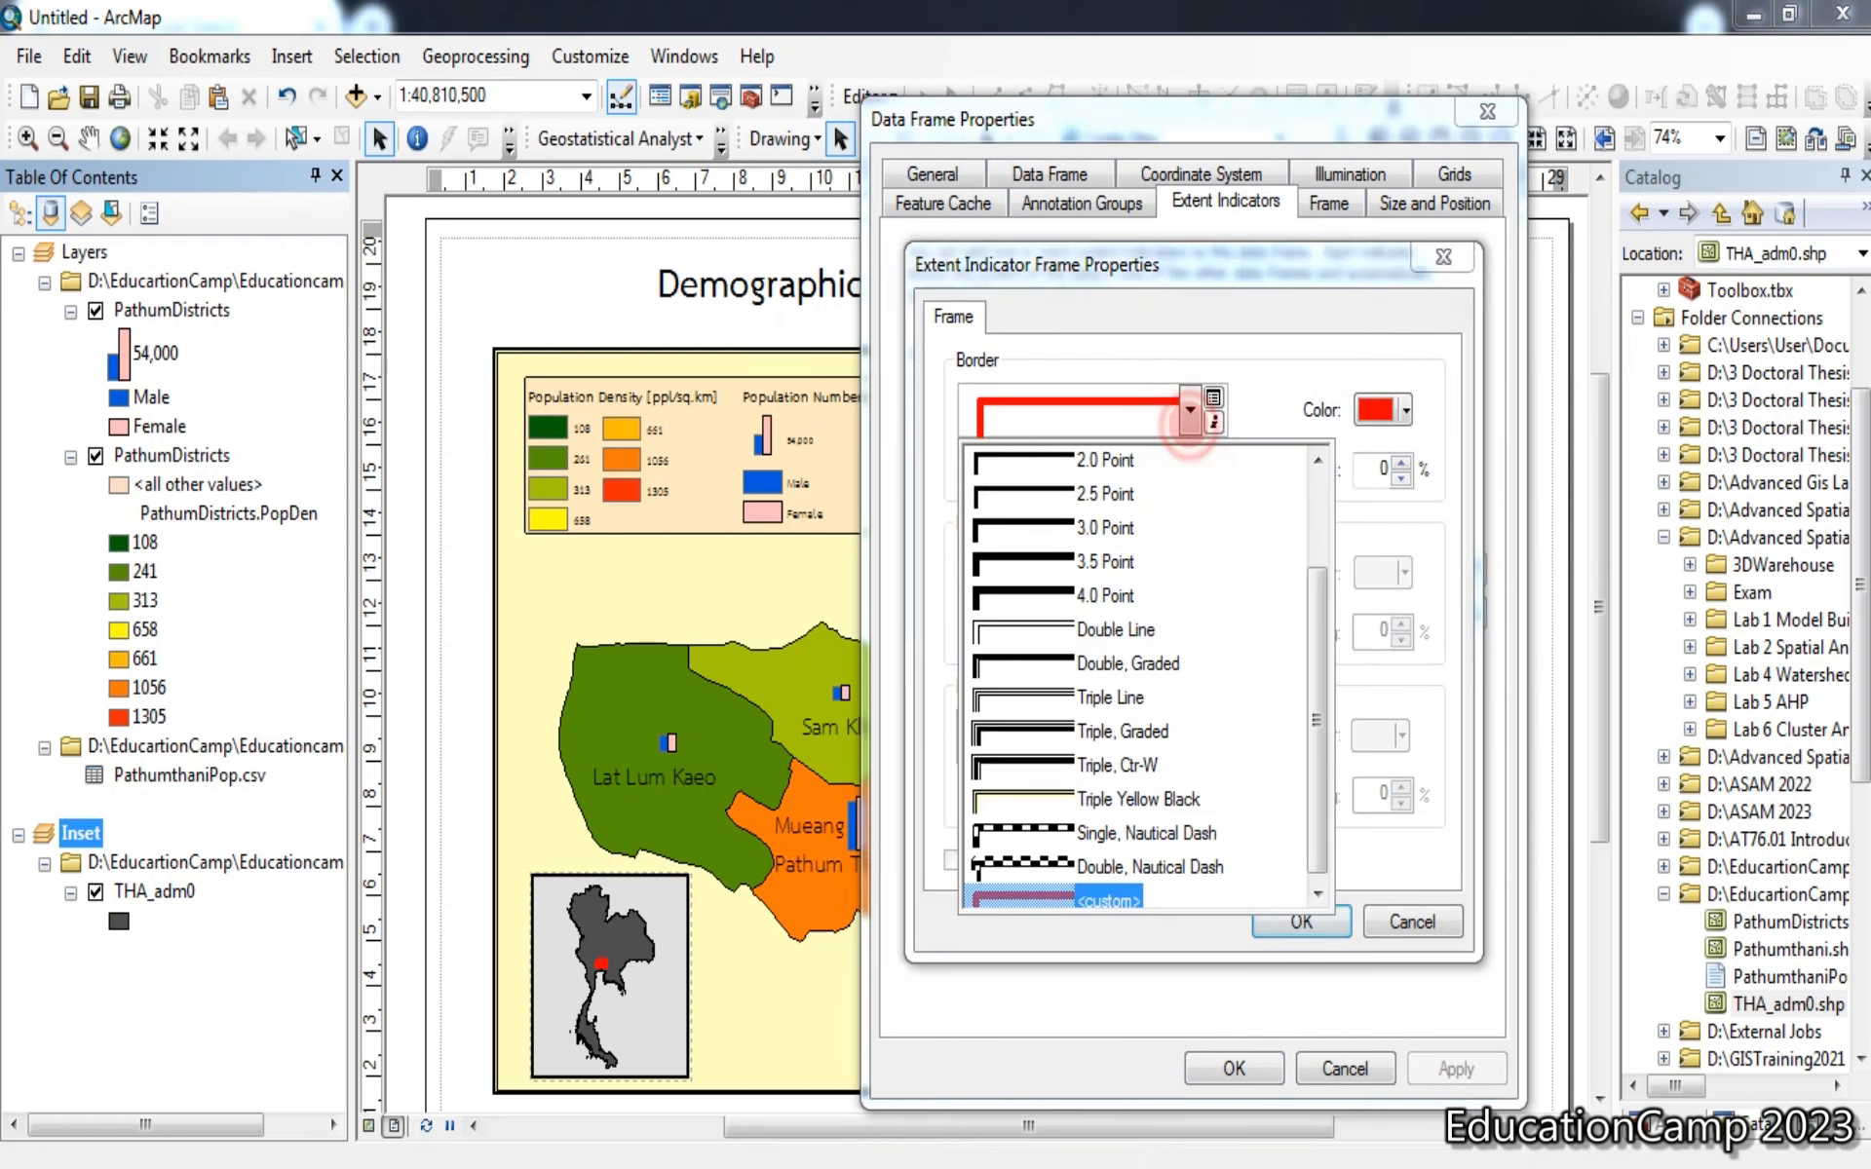
left_click(1111, 493)
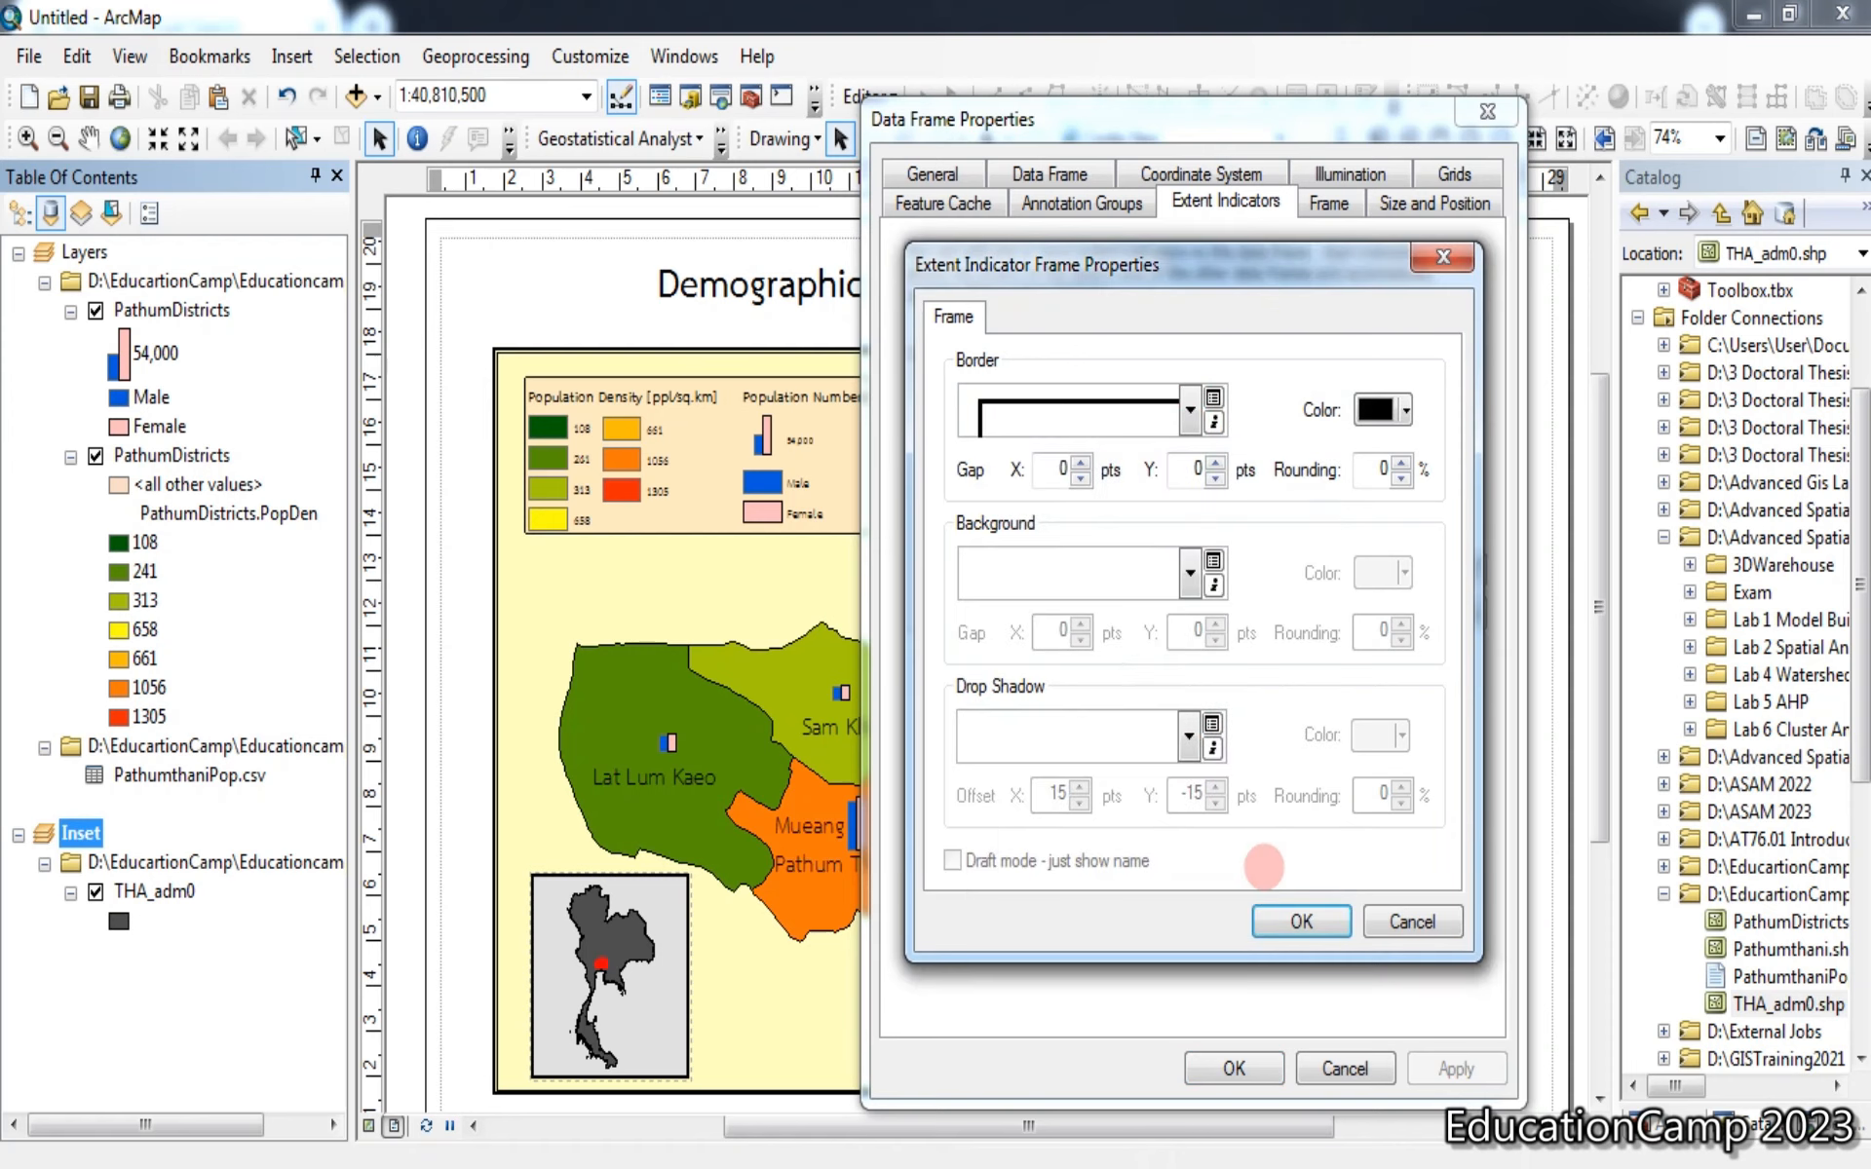
left_click(1405, 407)
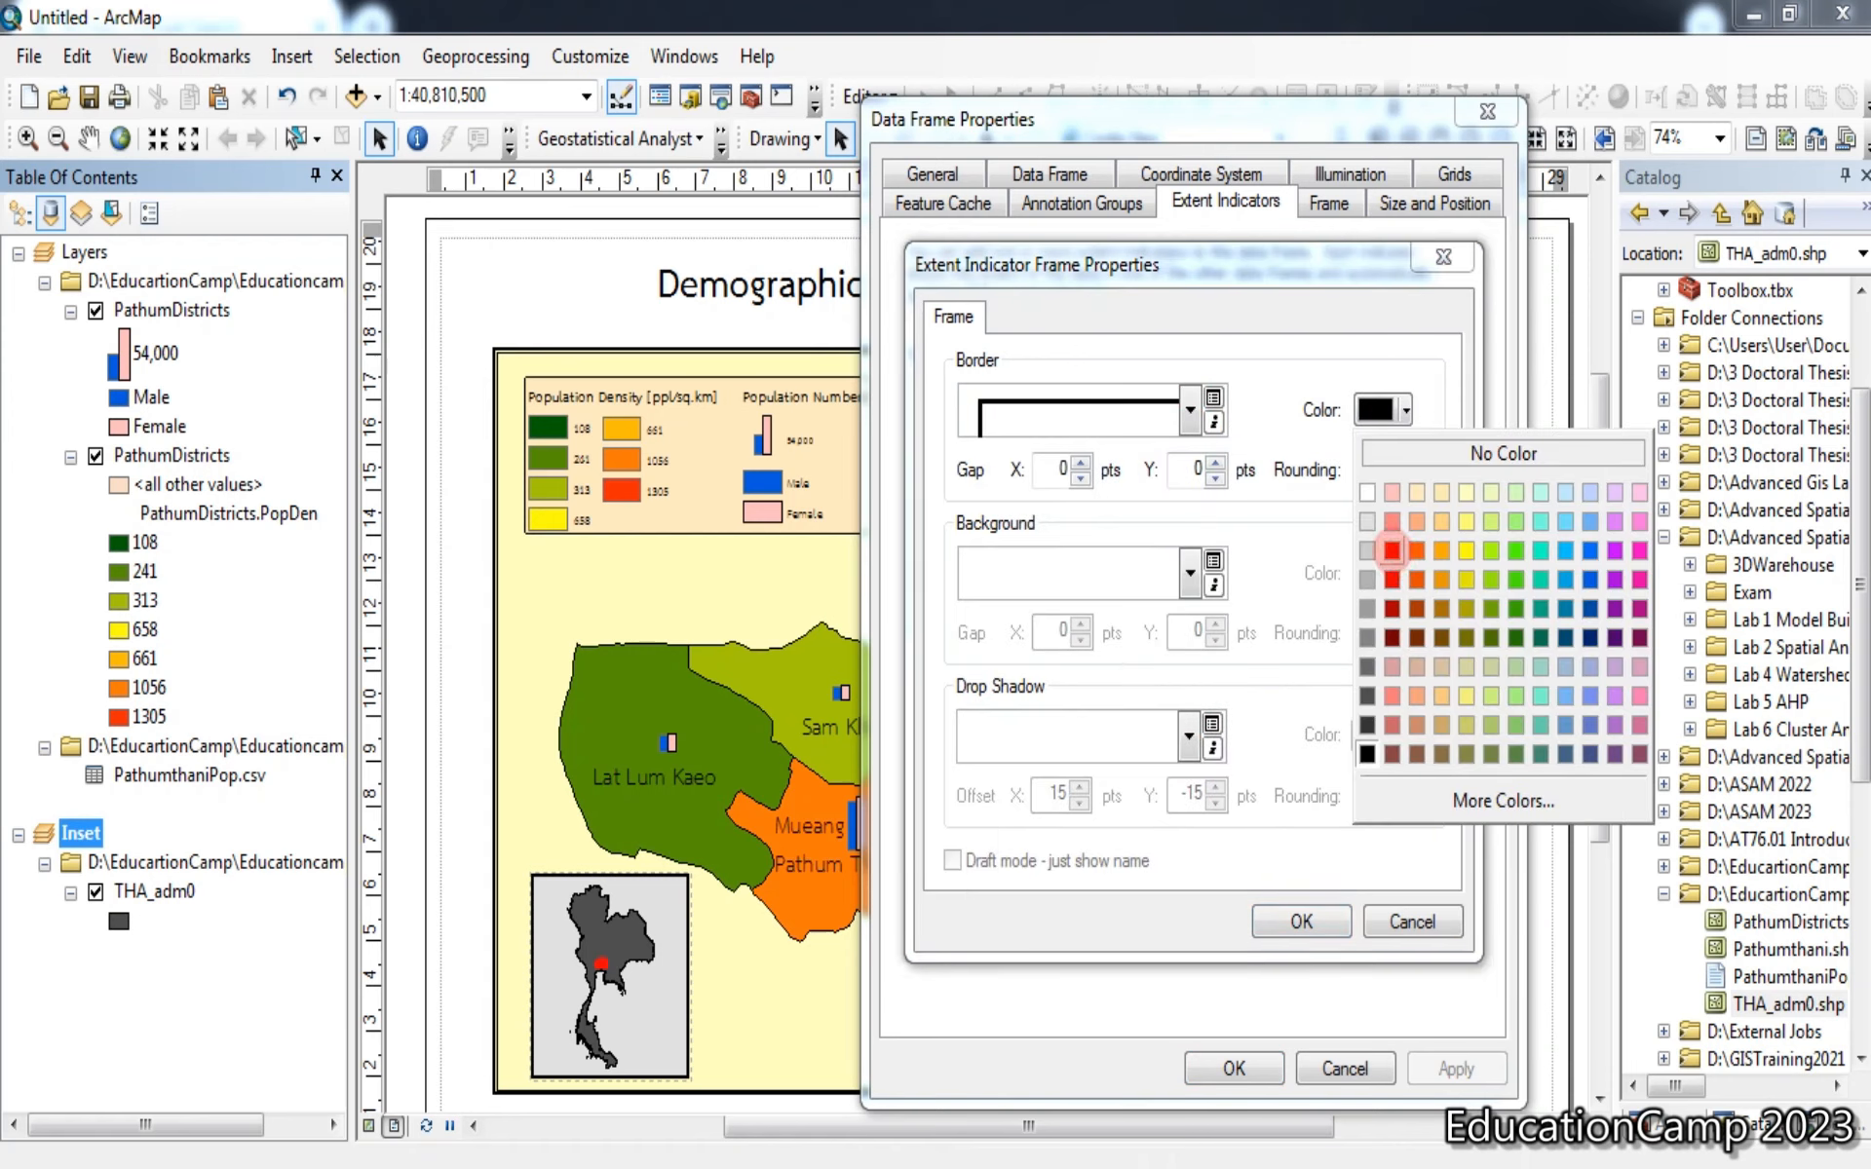
left_click(1391, 550)
left_click(1302, 922)
left_click(1466, 1068)
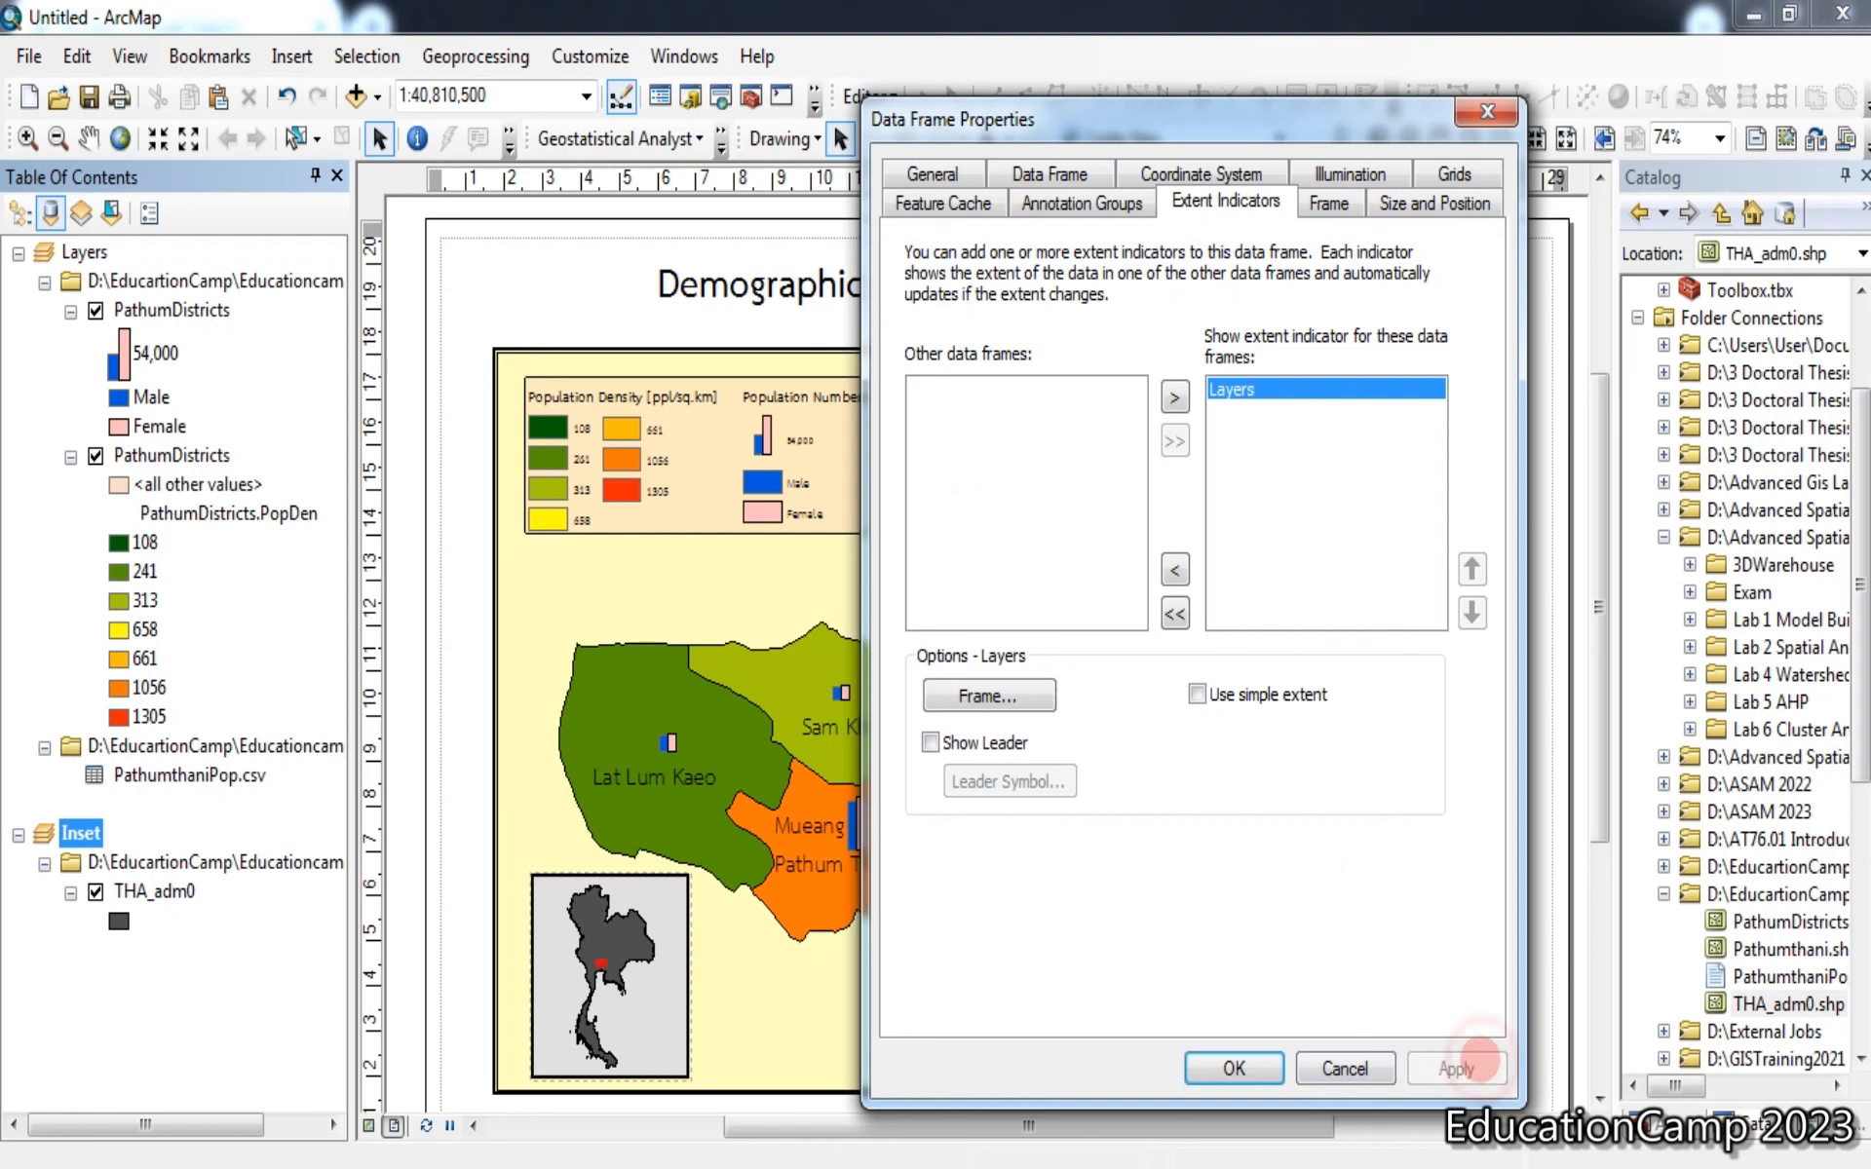
left_click(1233, 1069)
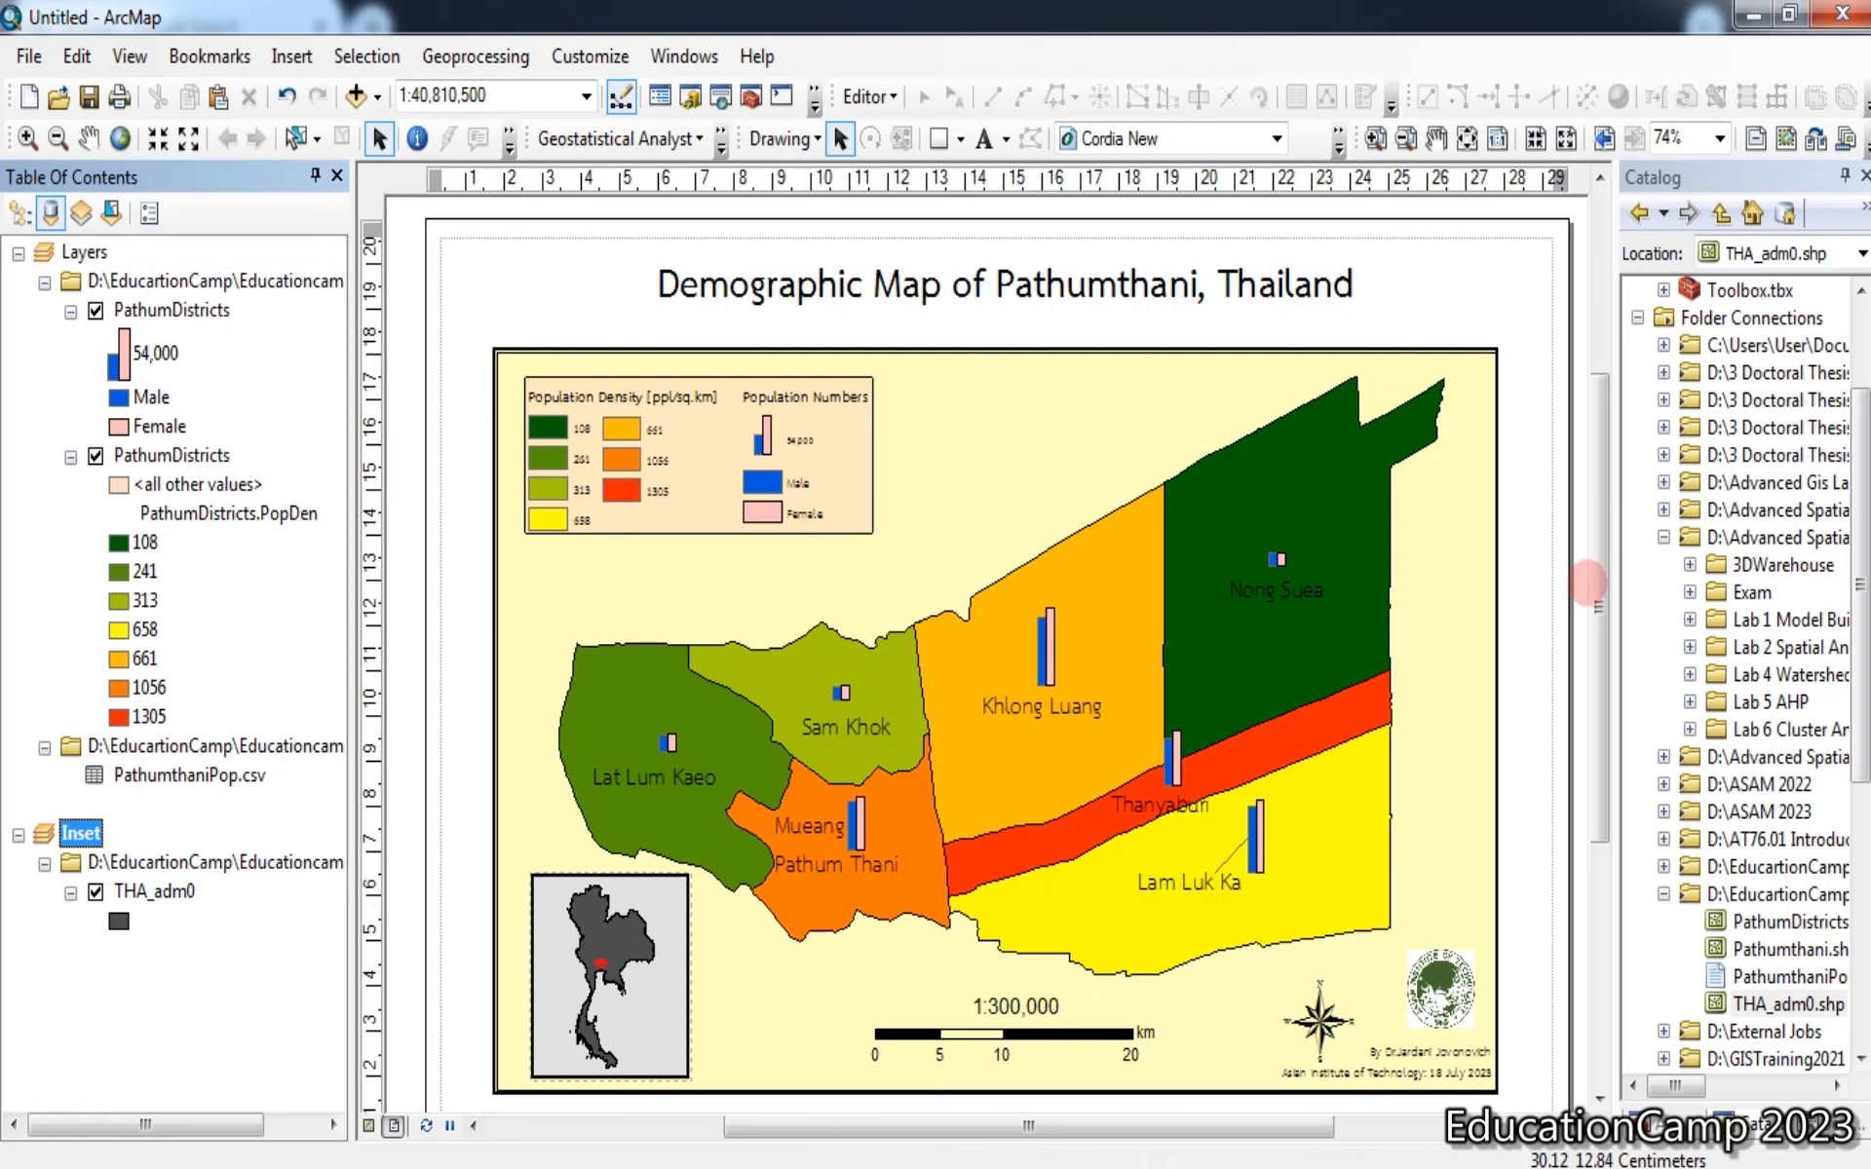
Open the Layers data frame's coordinate system settings and expand the projected coordinate systems
mouse_move(1591, 564)
left_mouse_down()
mouse_move(1587, 651)
mouse_move(1596, 592)
left_mouse_up()
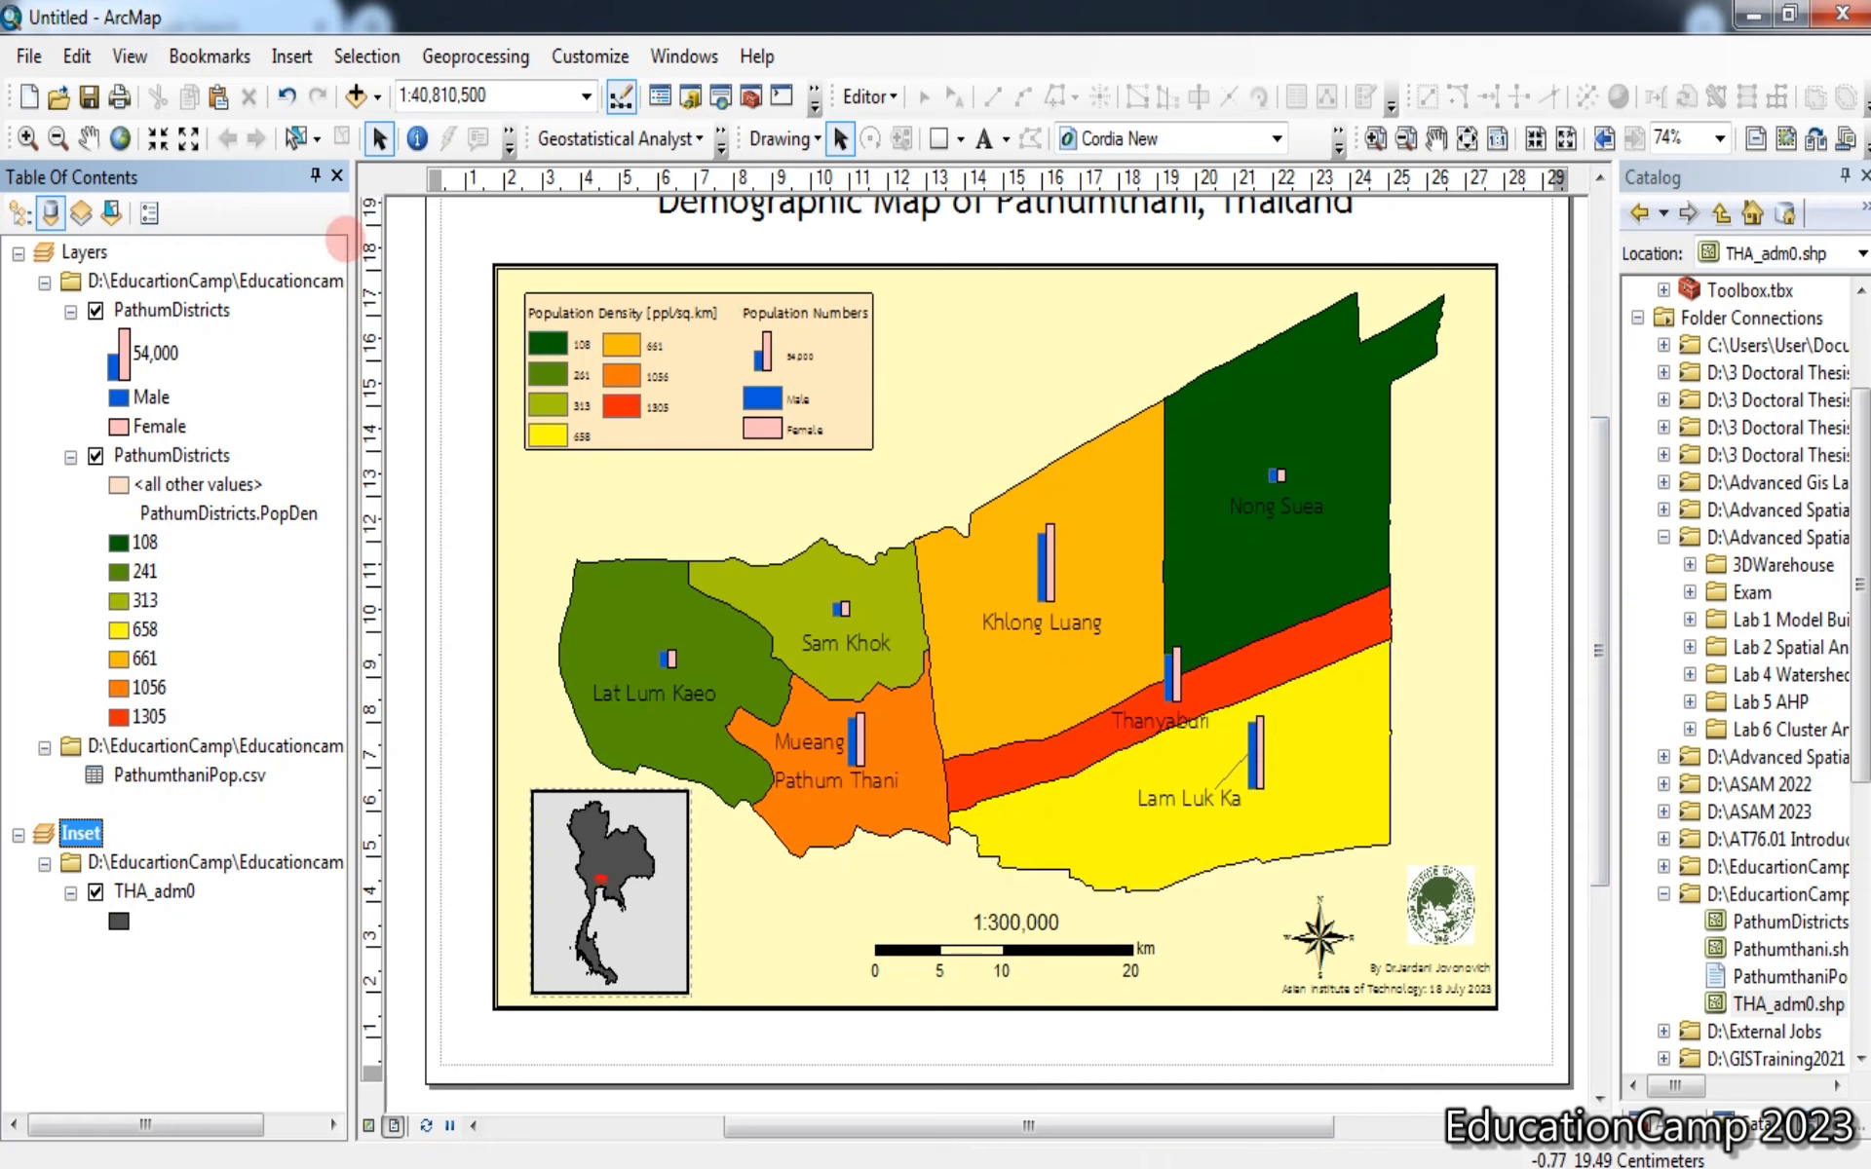
left_click(97, 251)
right_click(105, 251)
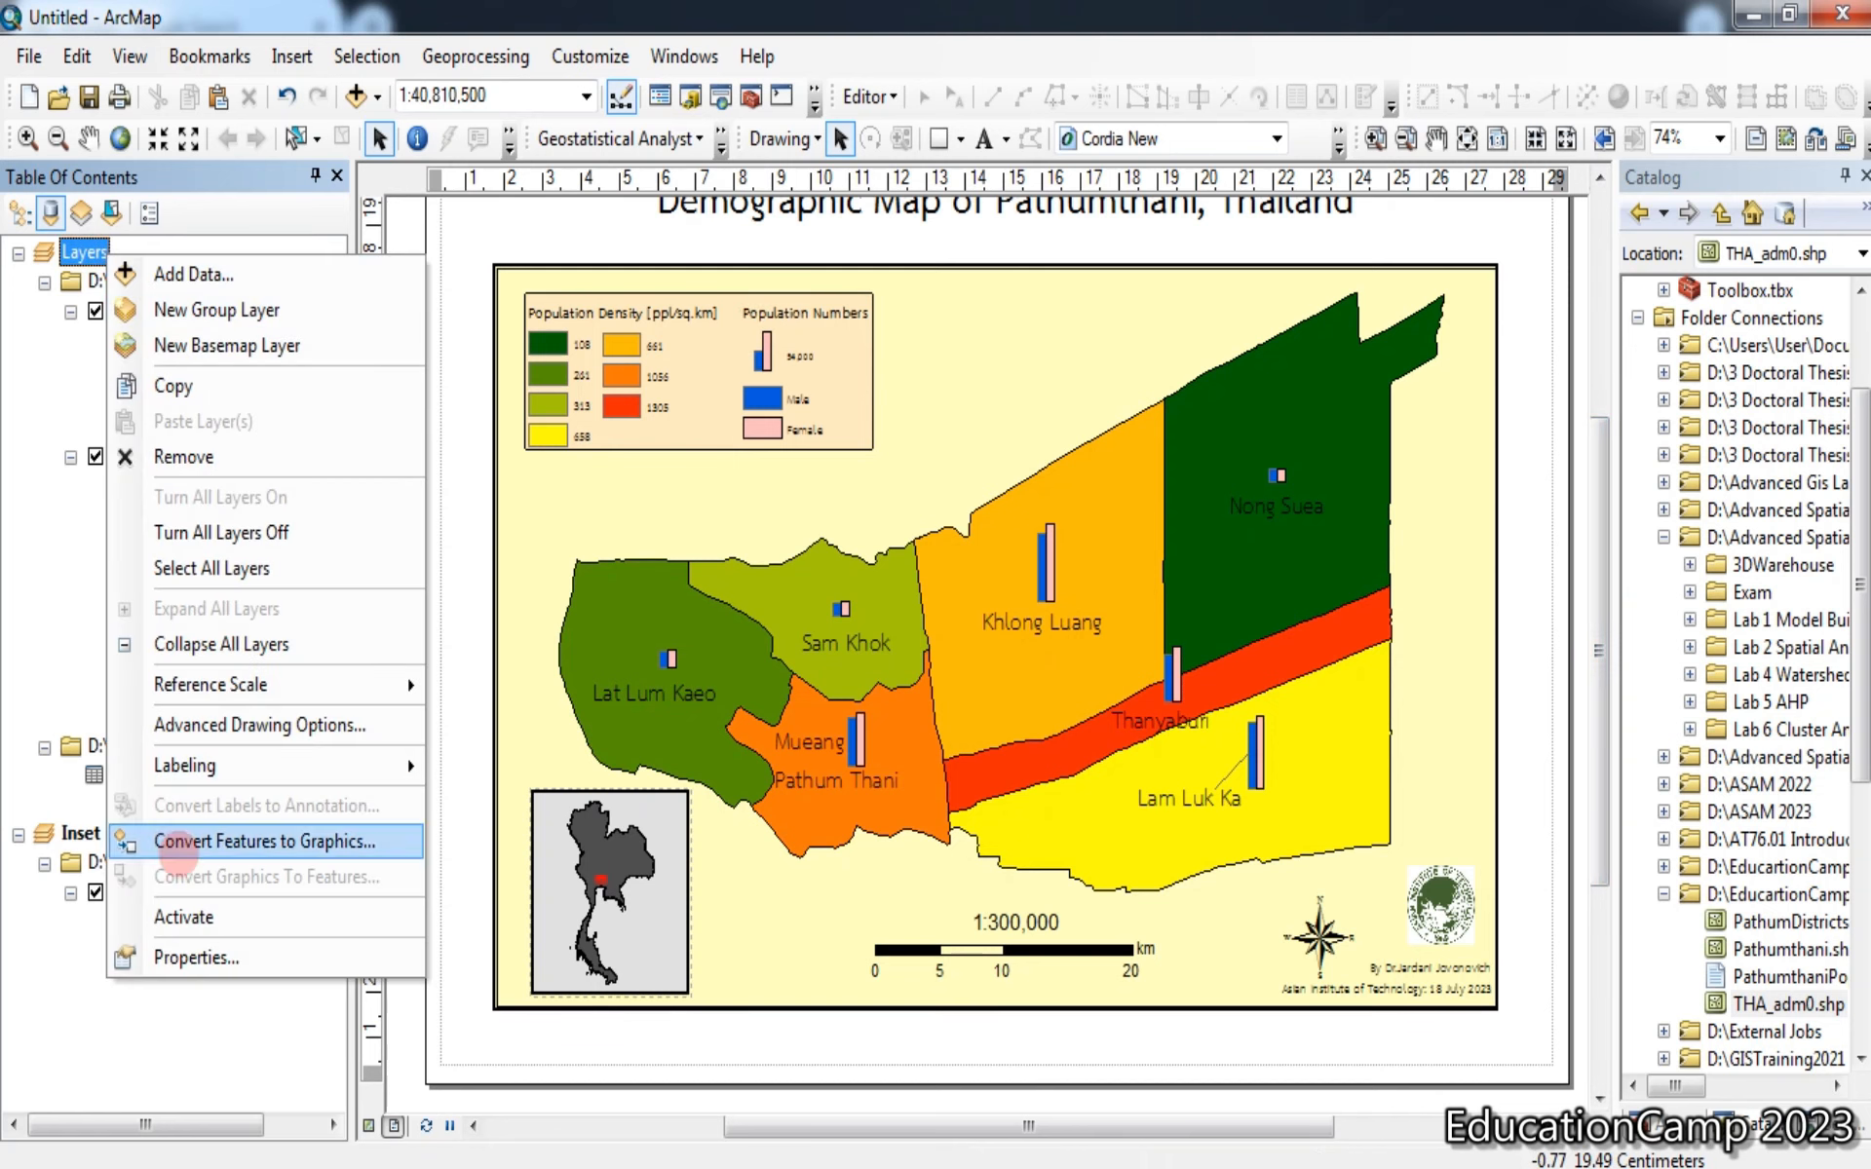
left_click(260, 944)
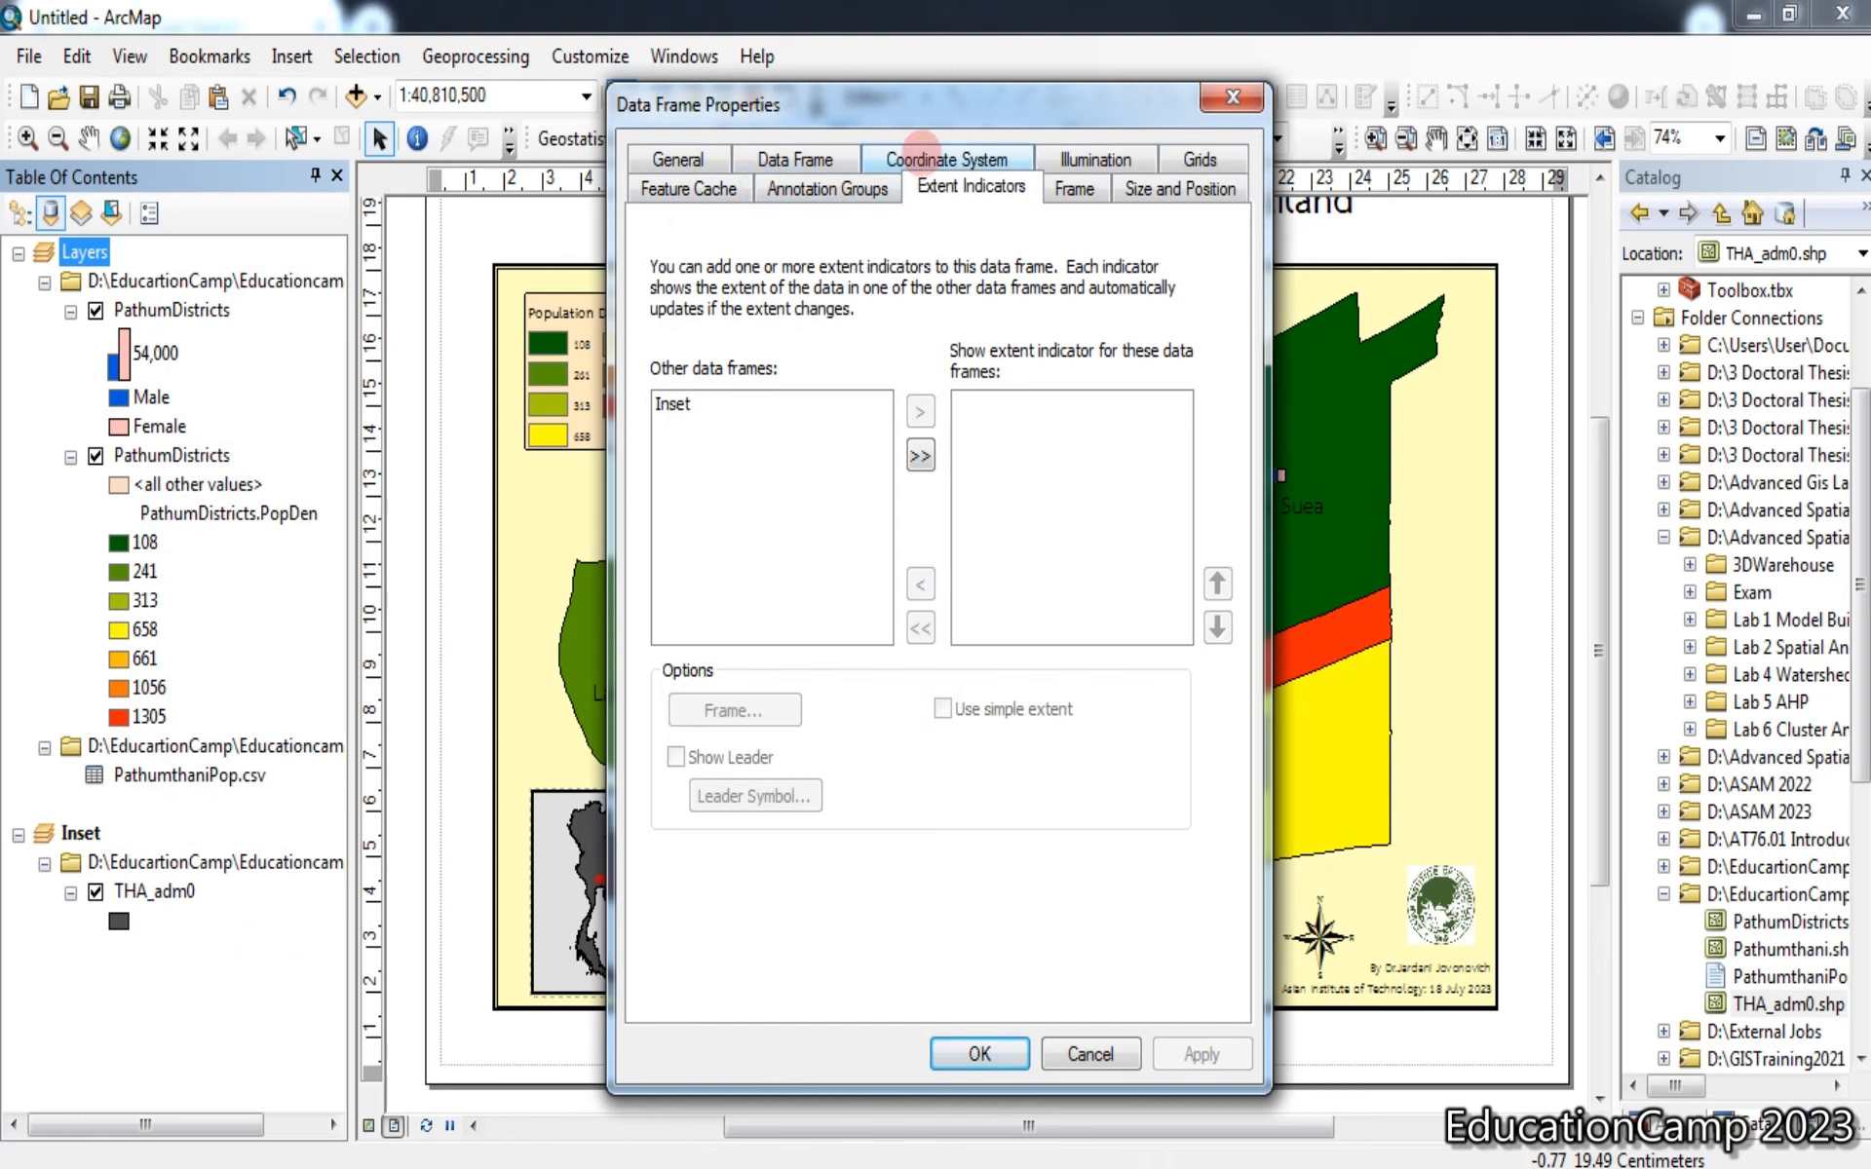
left_click(944, 156)
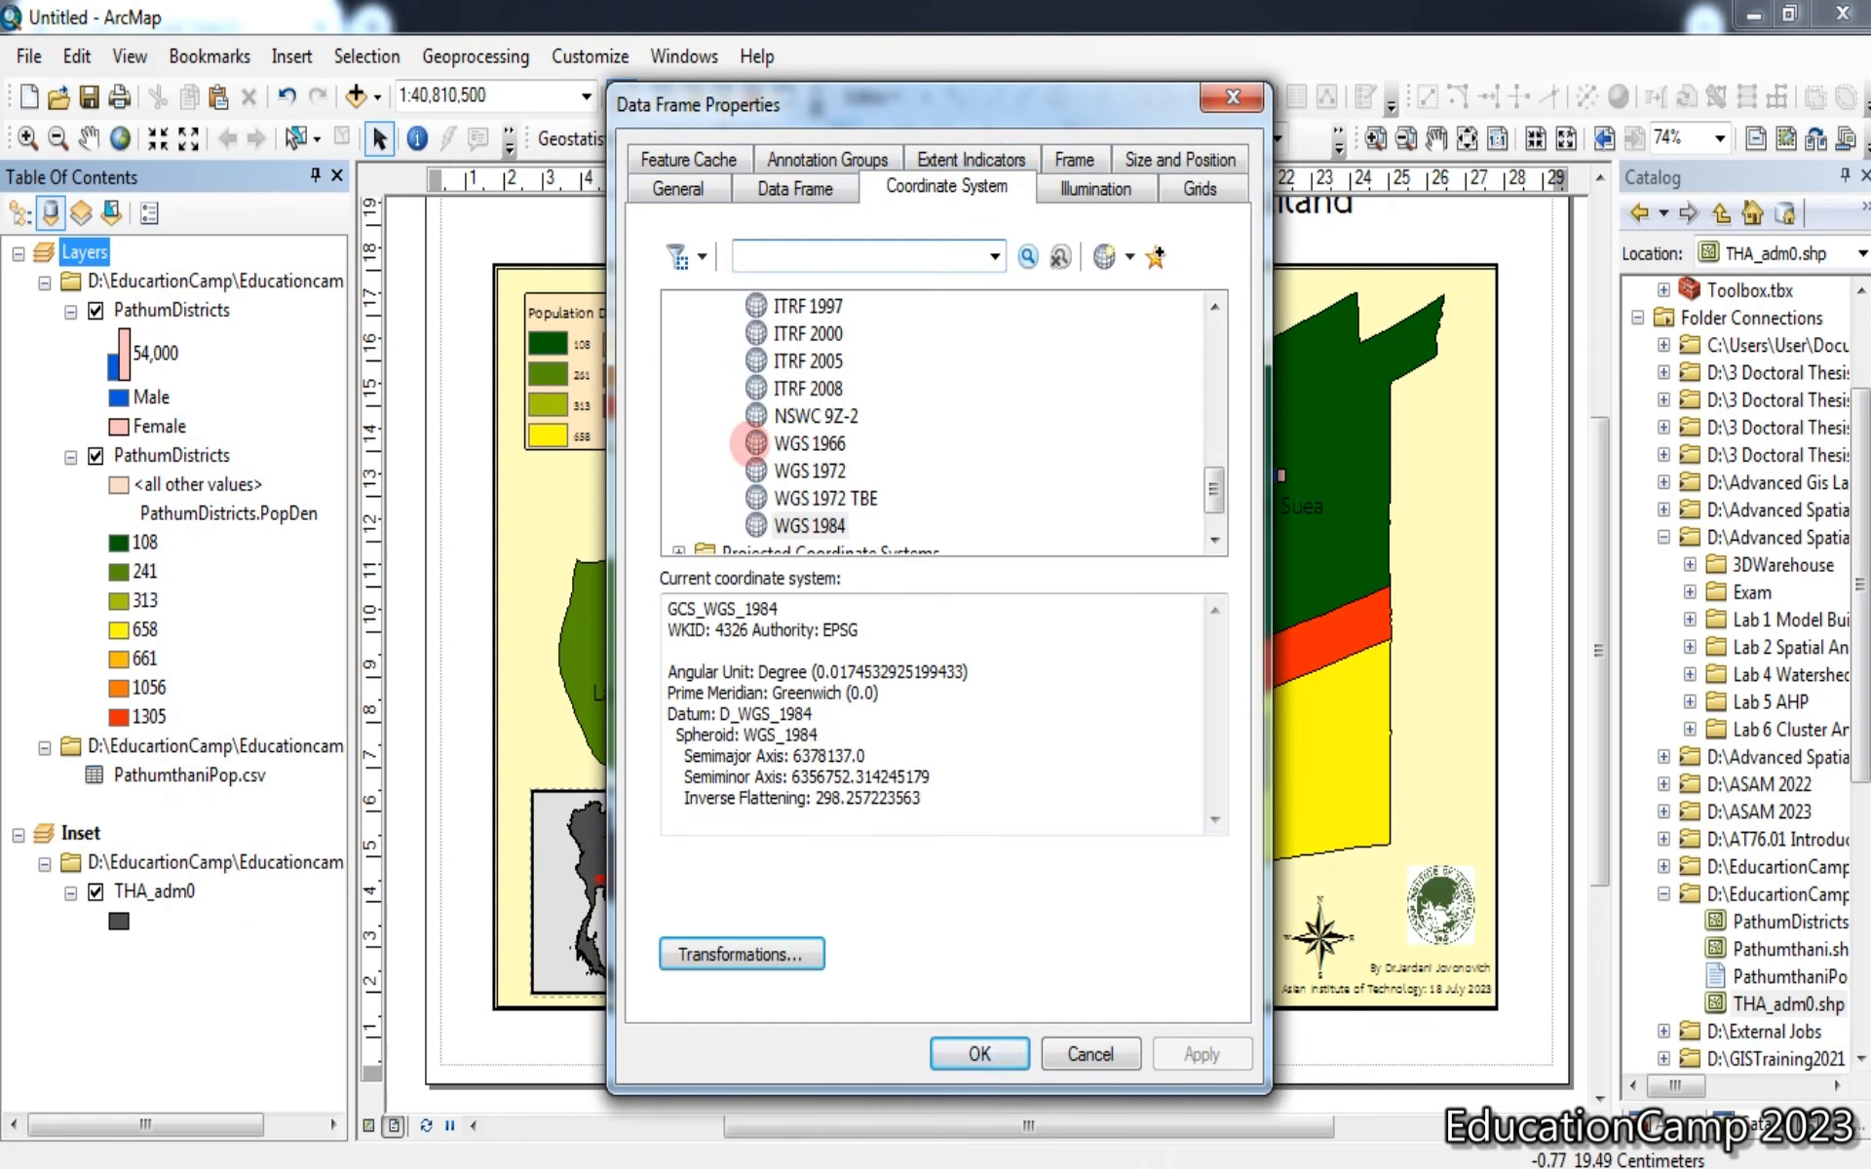
scroll(935, 336, "up", 10)
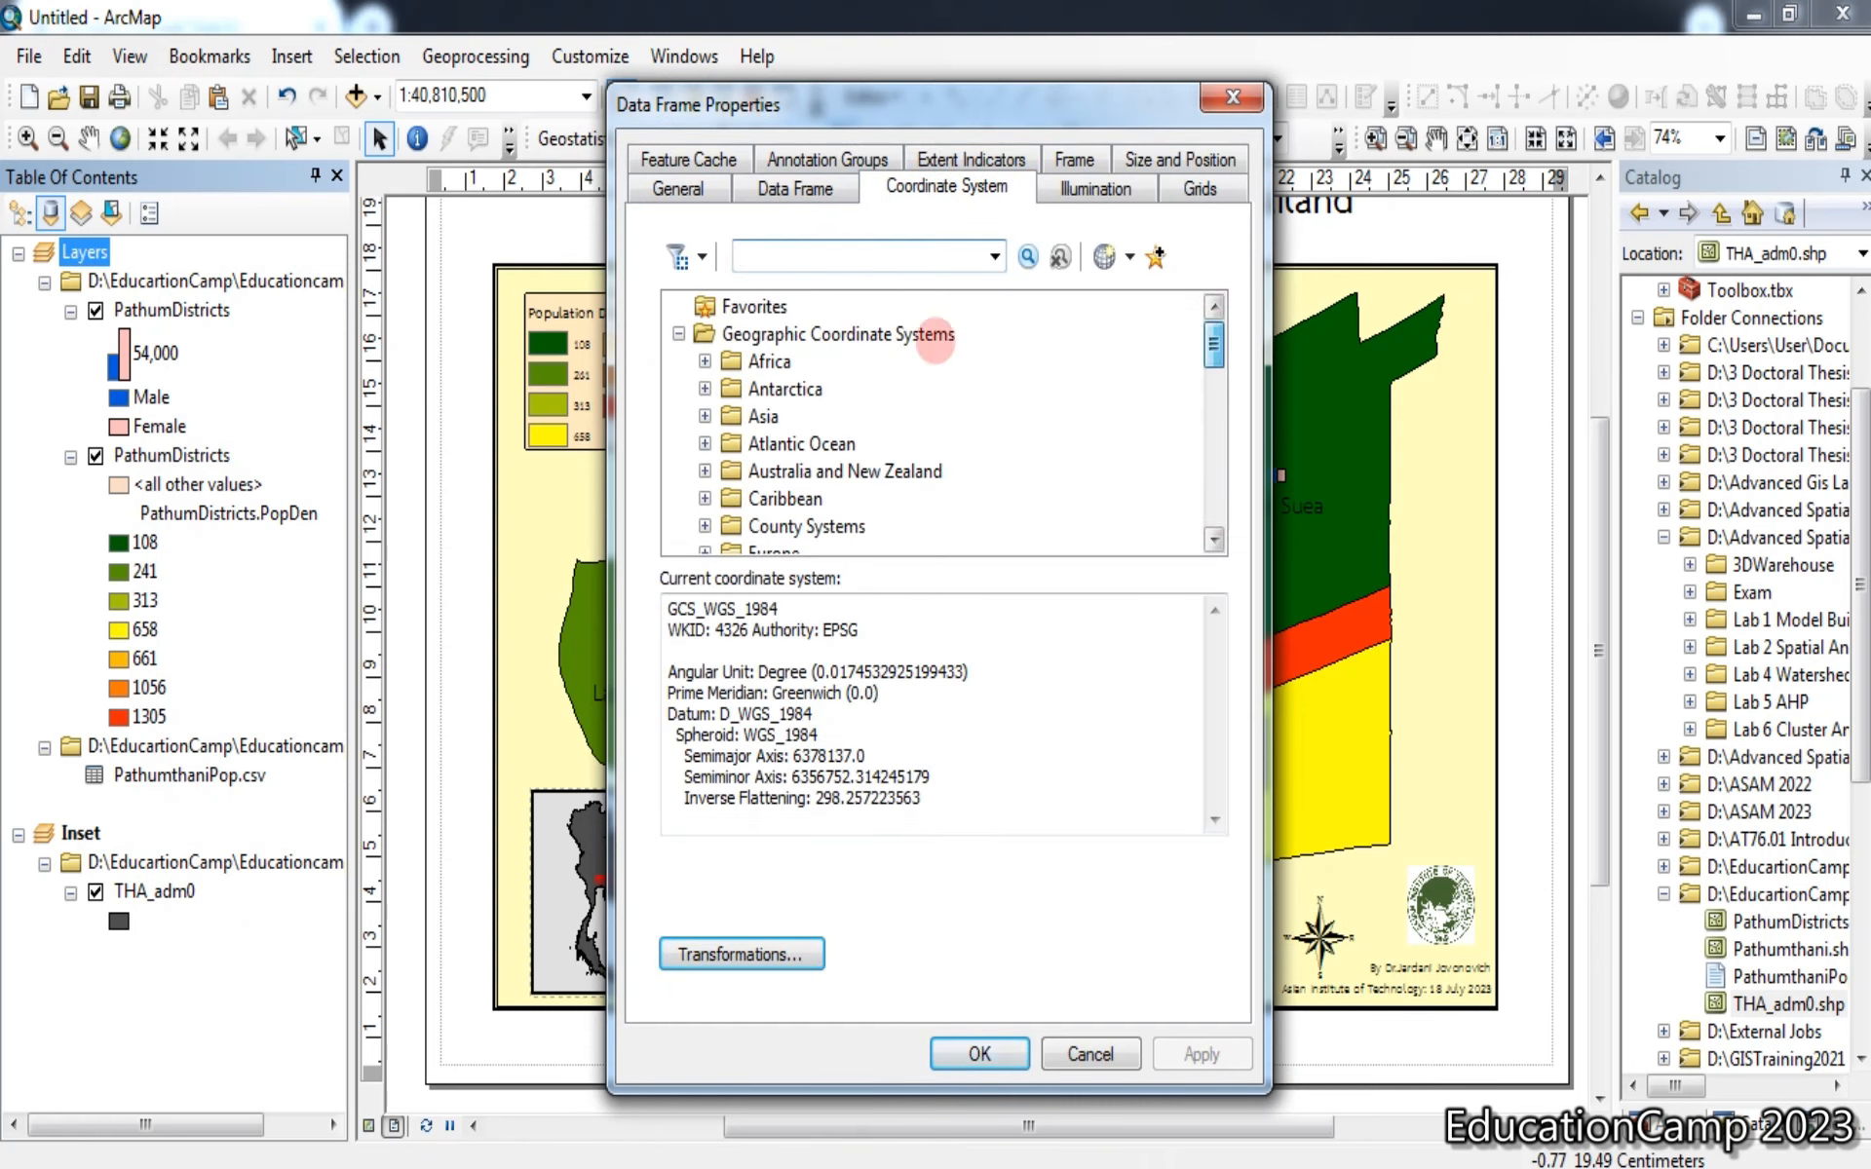
left_click(679, 333)
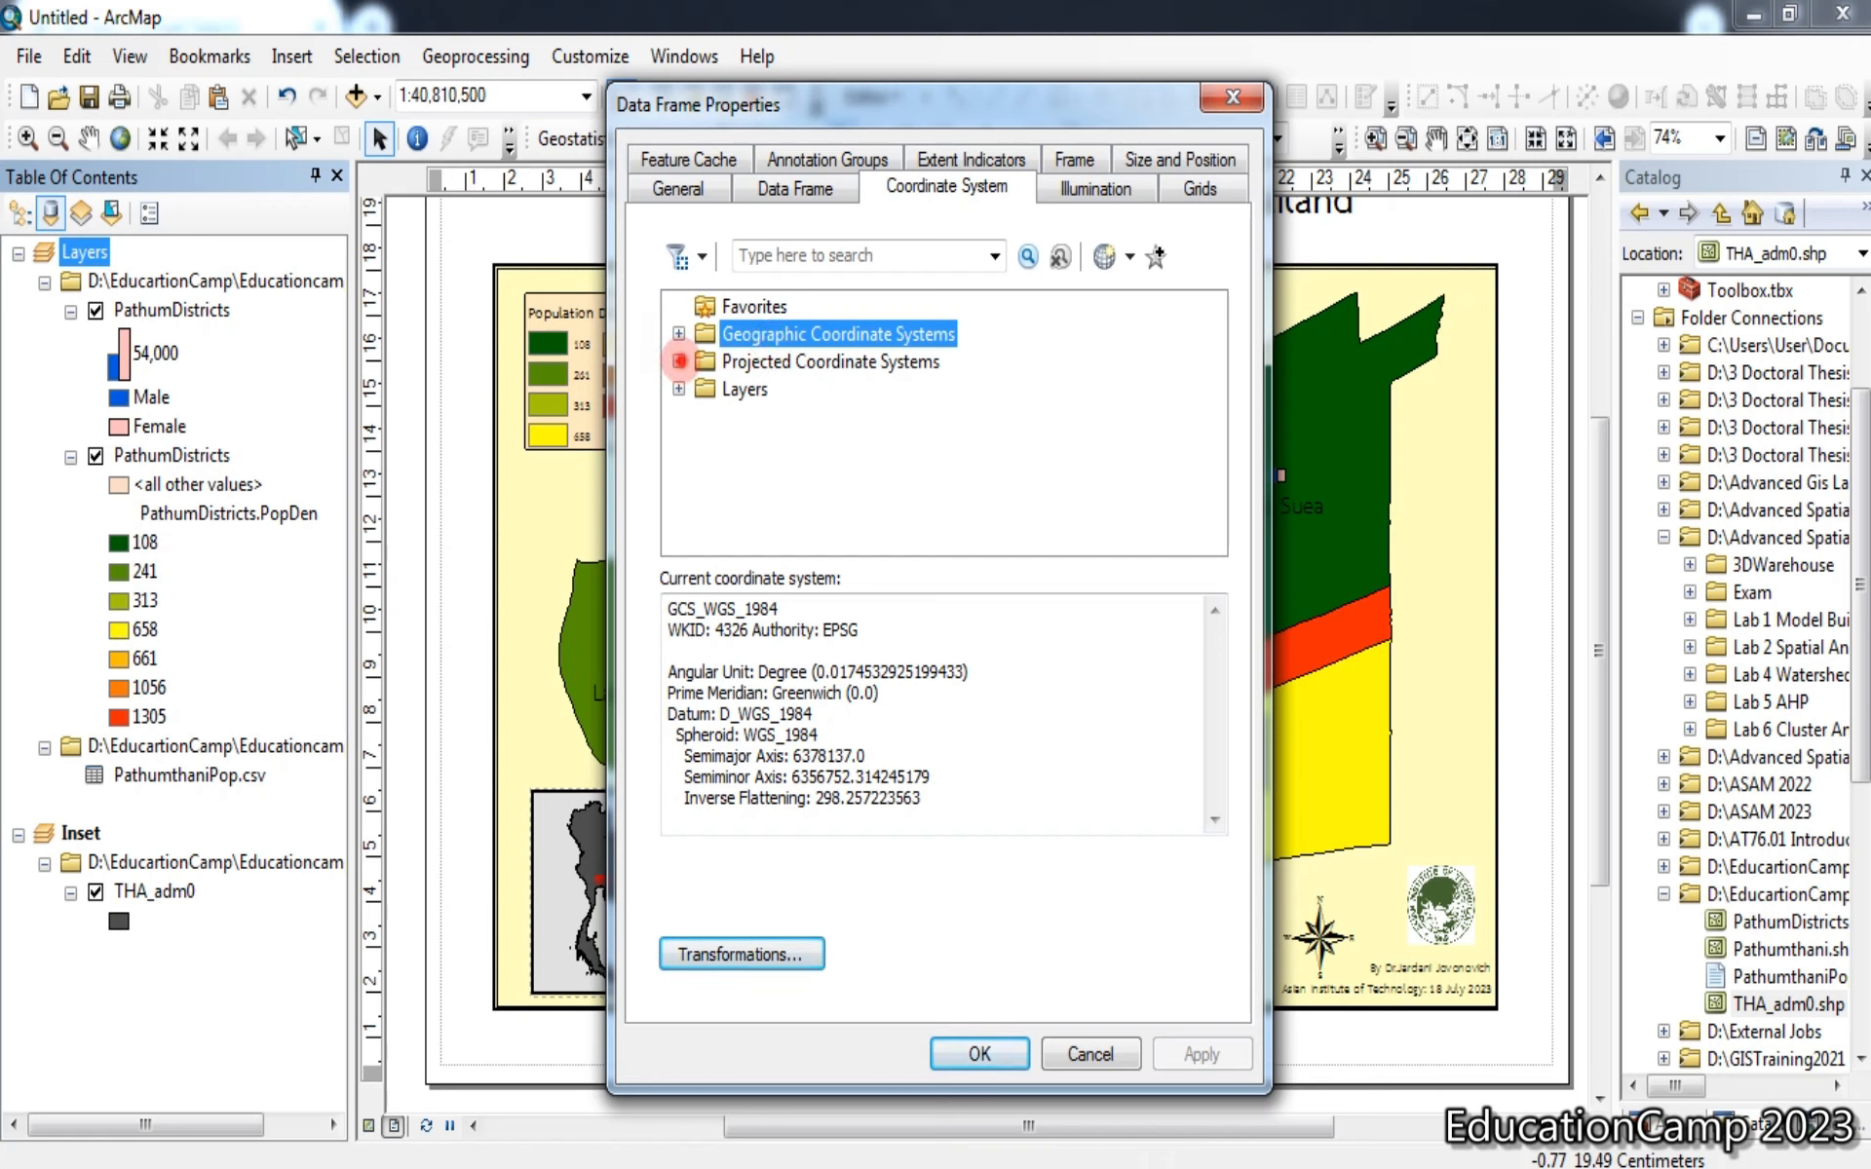
left_click(679, 361)
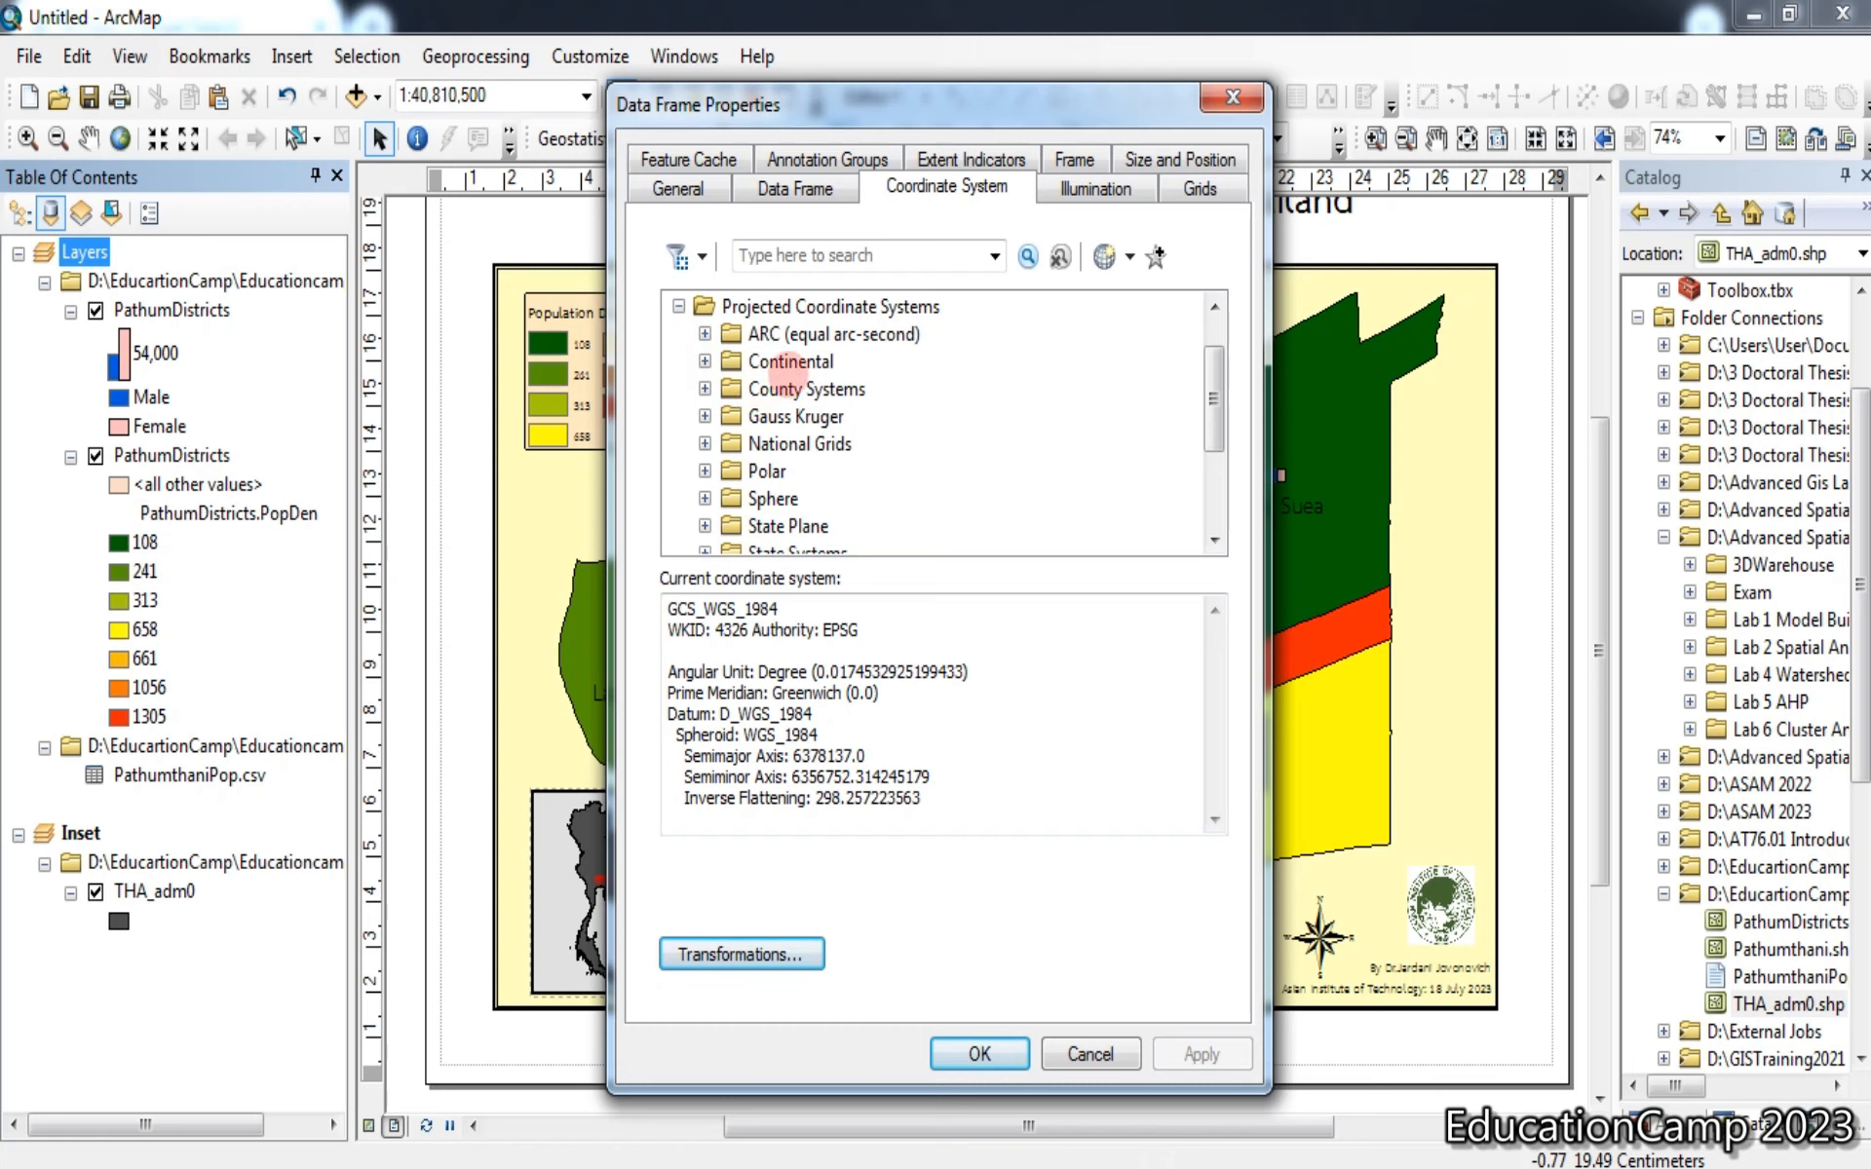
scroll(790, 362, "up", 1)
scroll(792, 375, "down", 1)
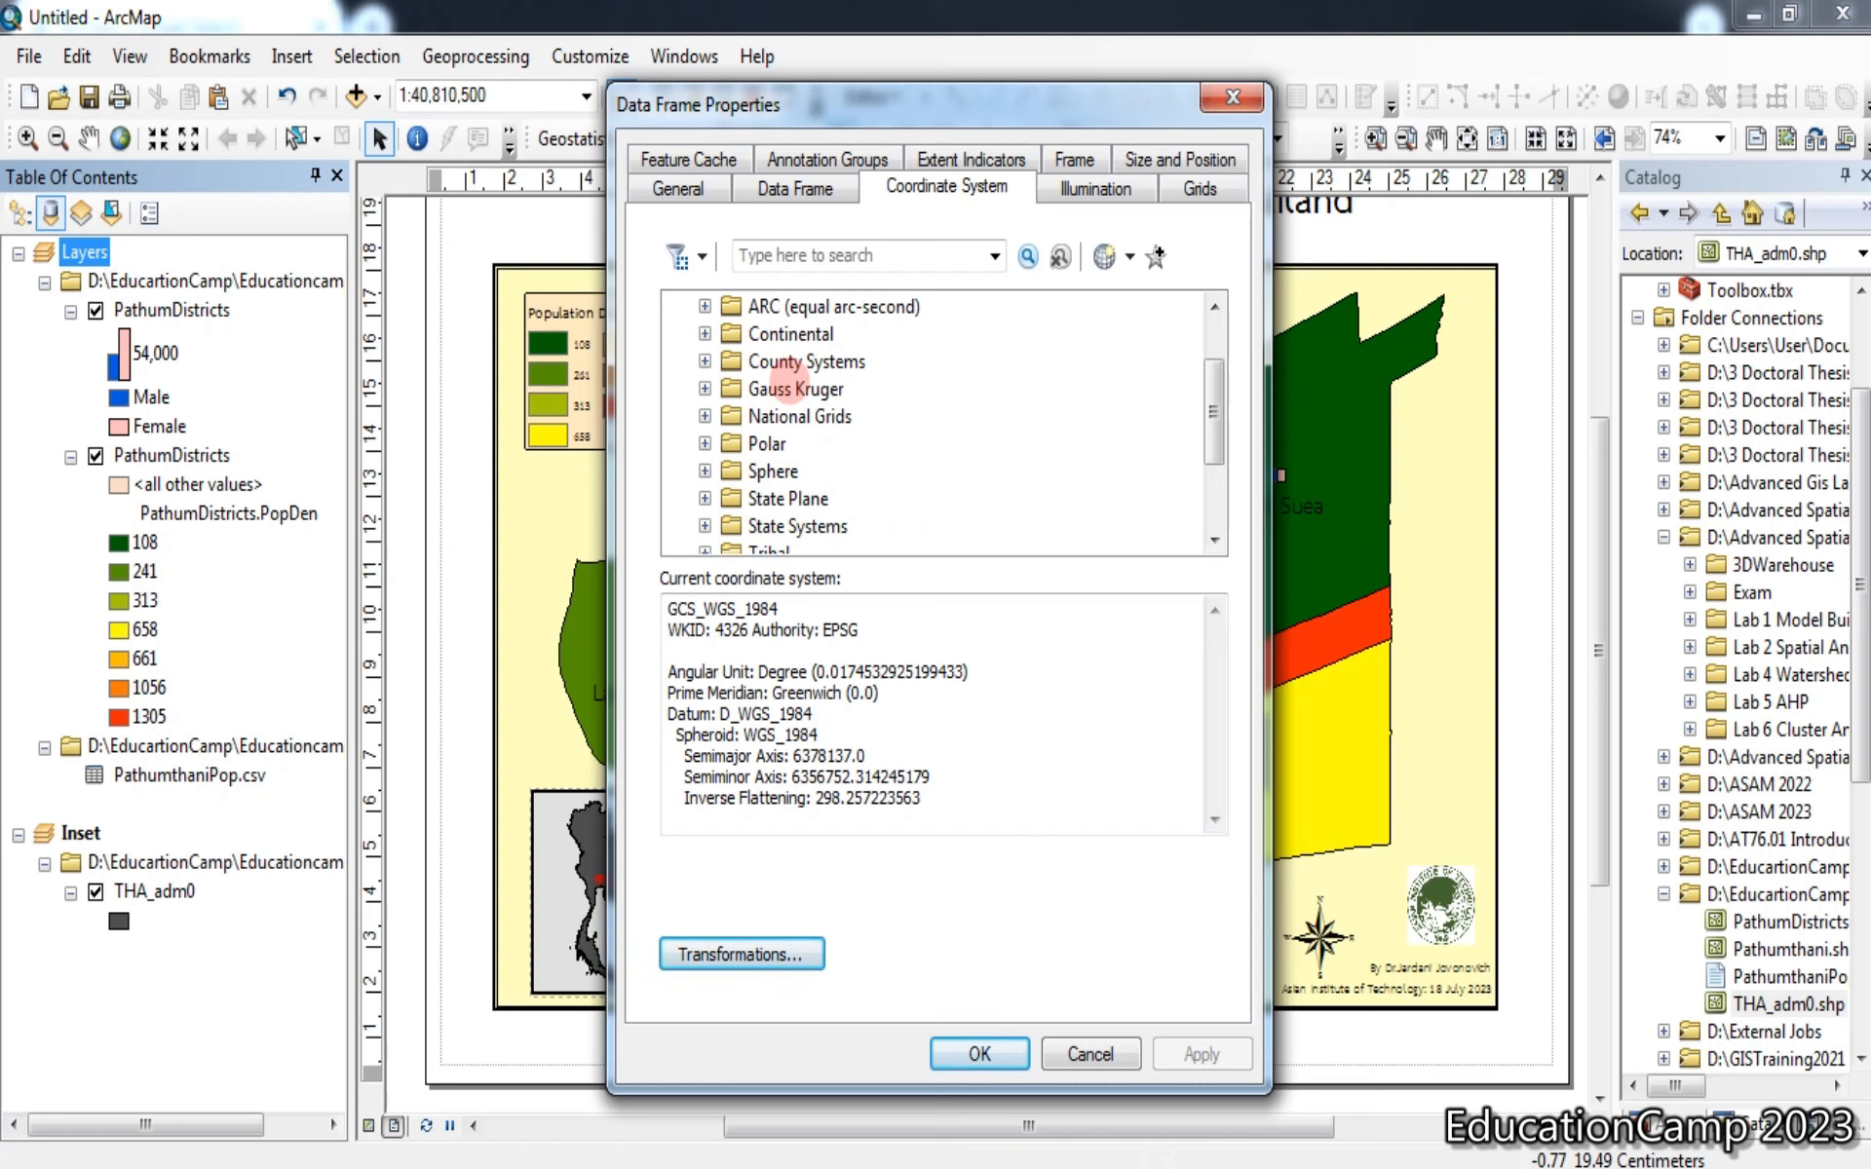
scroll(794, 382, "down", 2)
scroll(794, 390, "up", 3)
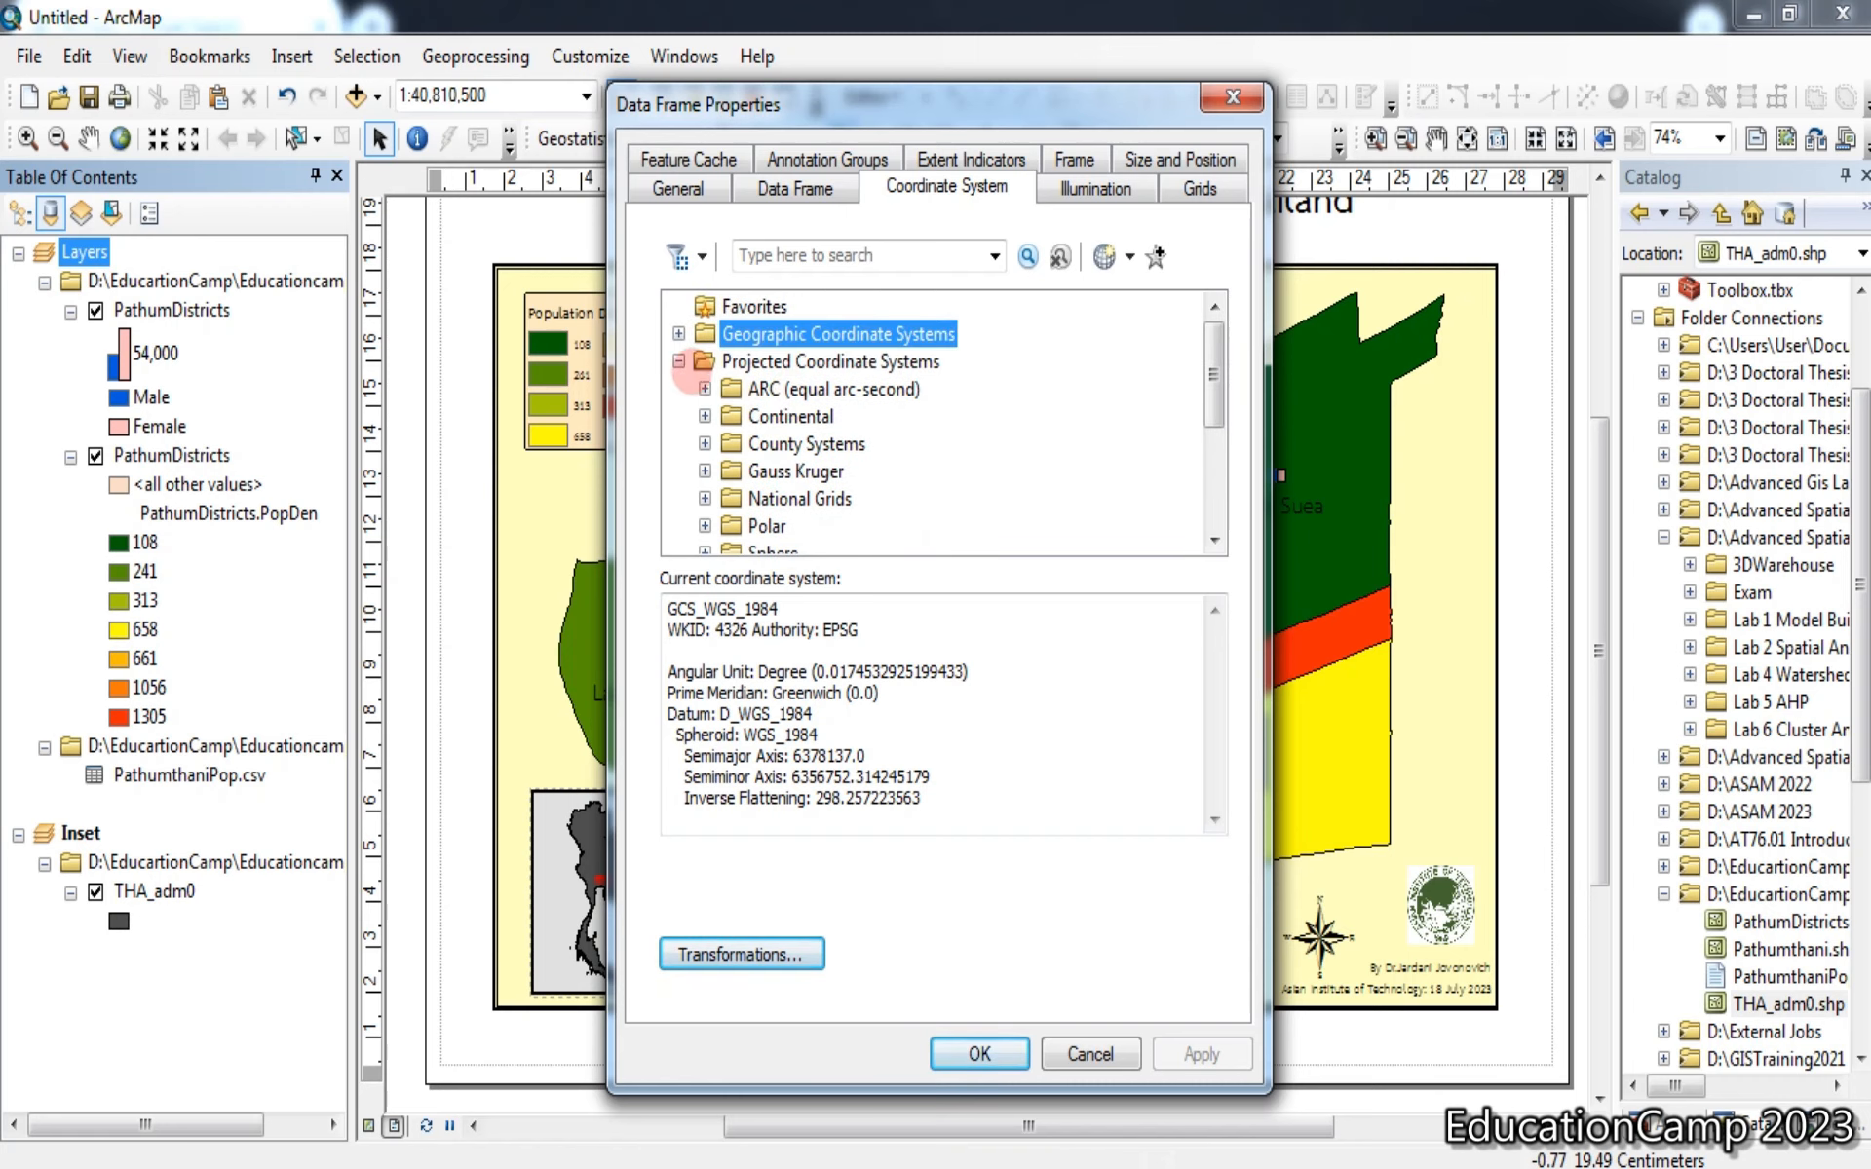
left_click(679, 362)
left_click(679, 361)
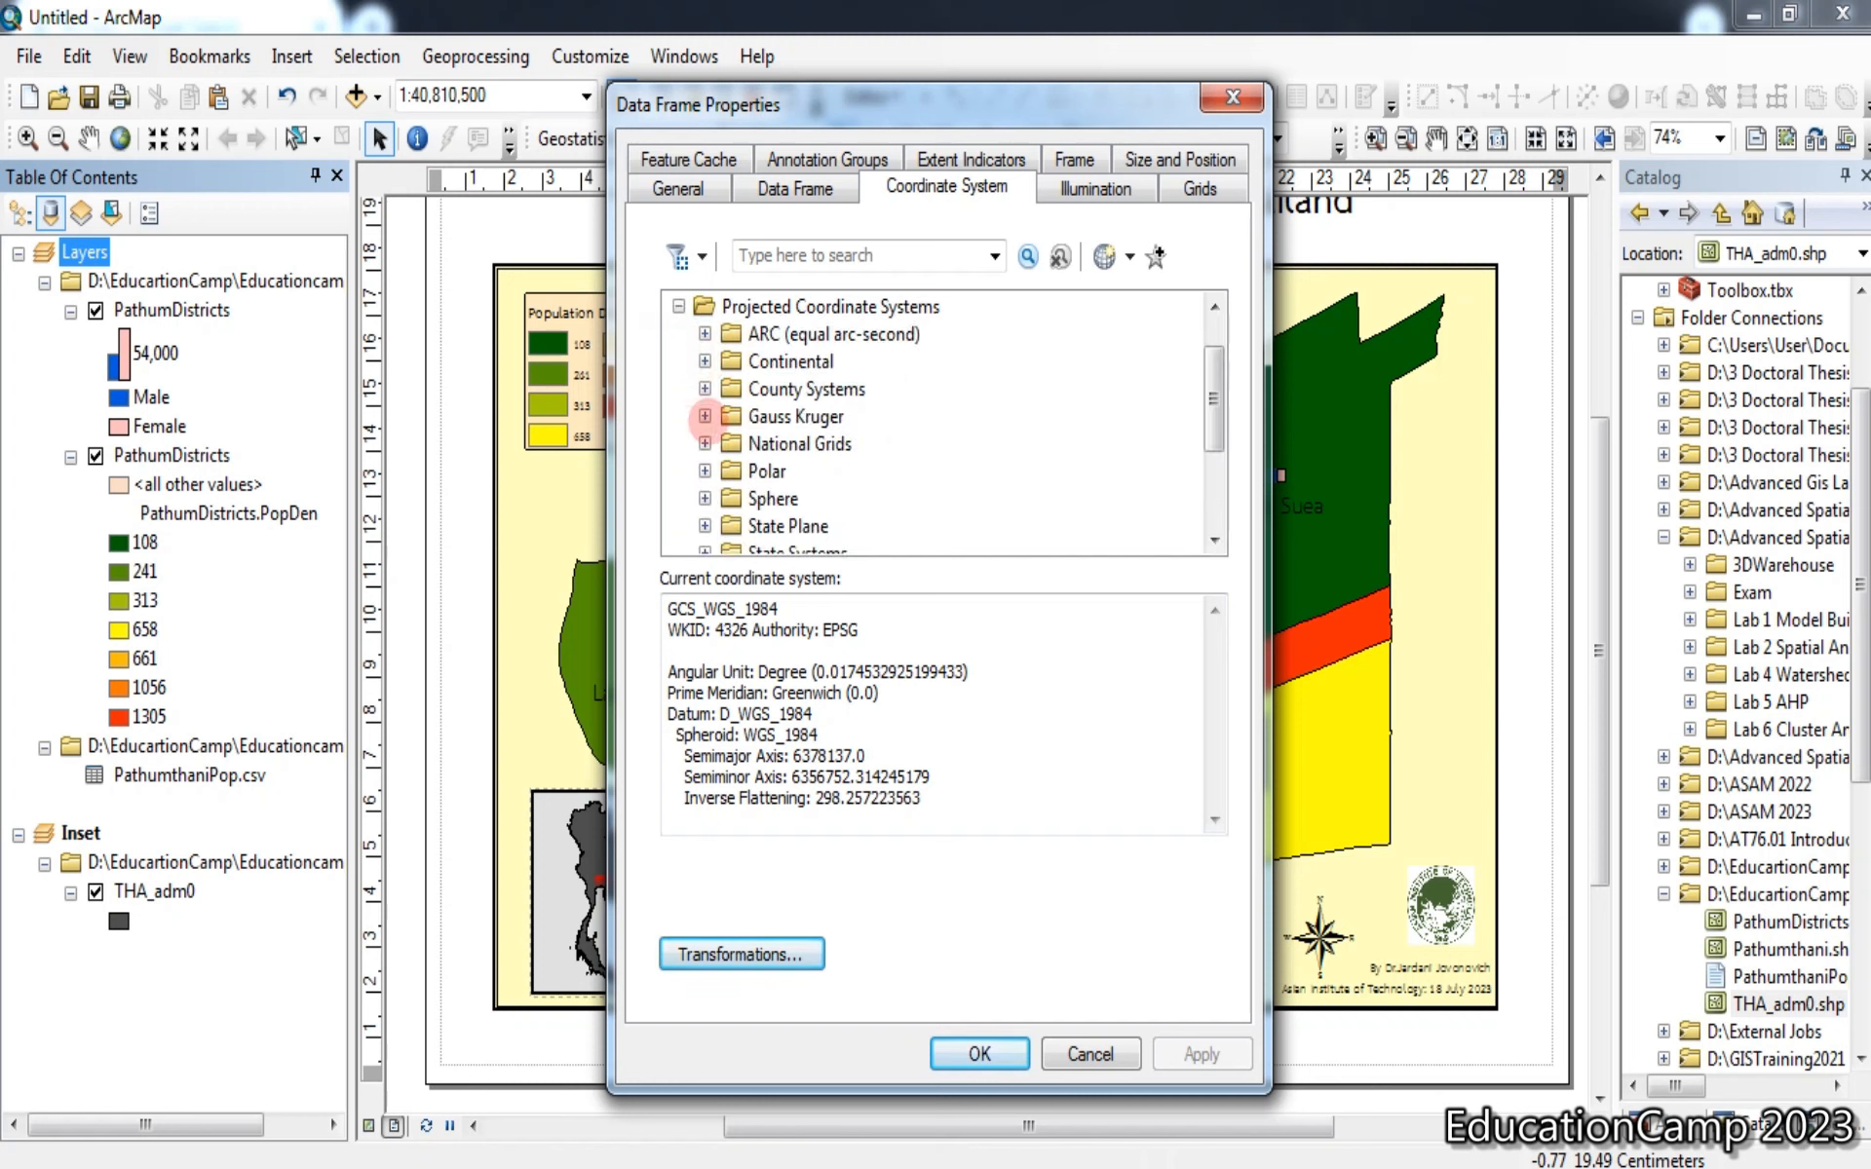
Set the Layers data frame's coordinate system to WGS 1984 UTM Zone 47N from the northern-hemisphere UTM systems
scroll(701, 429, "down", 2)
left_click(704, 444)
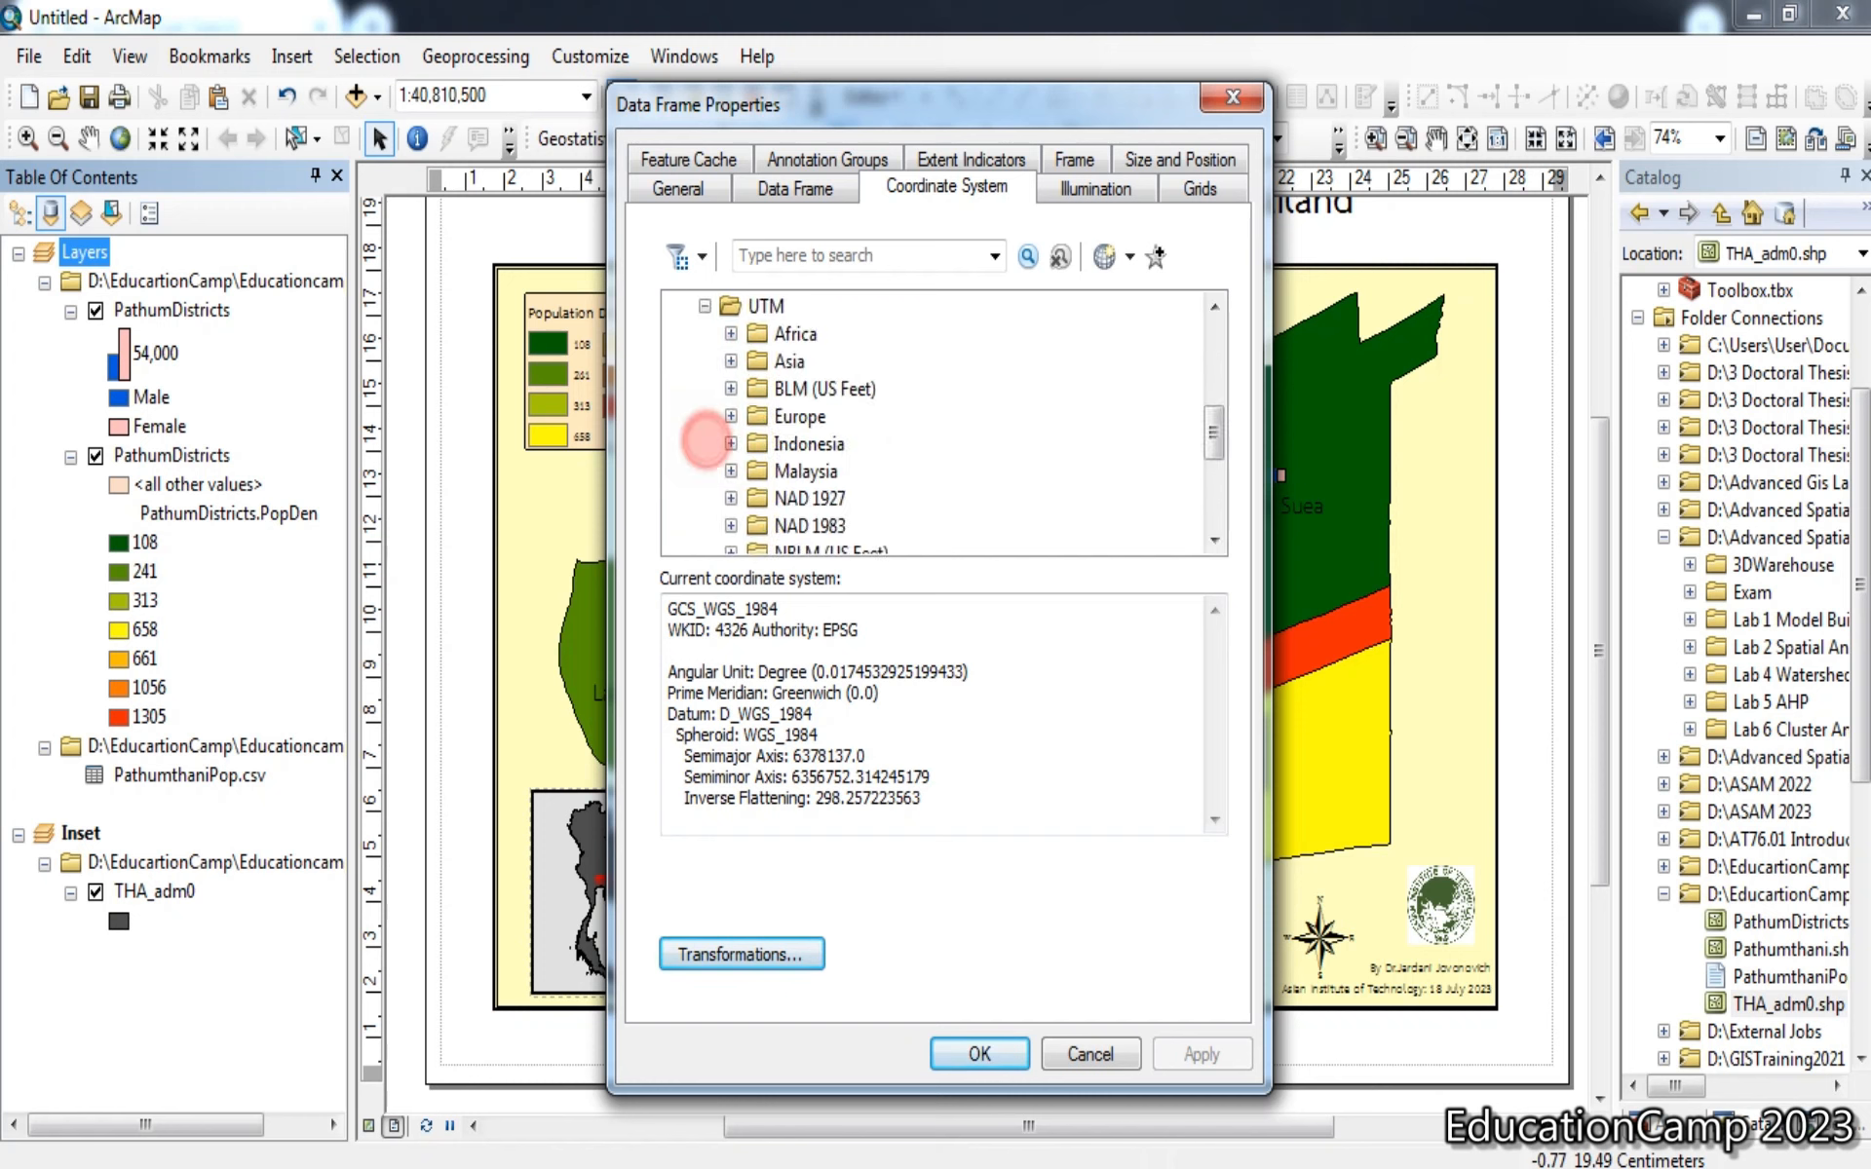
scroll(721, 439, "down", 3)
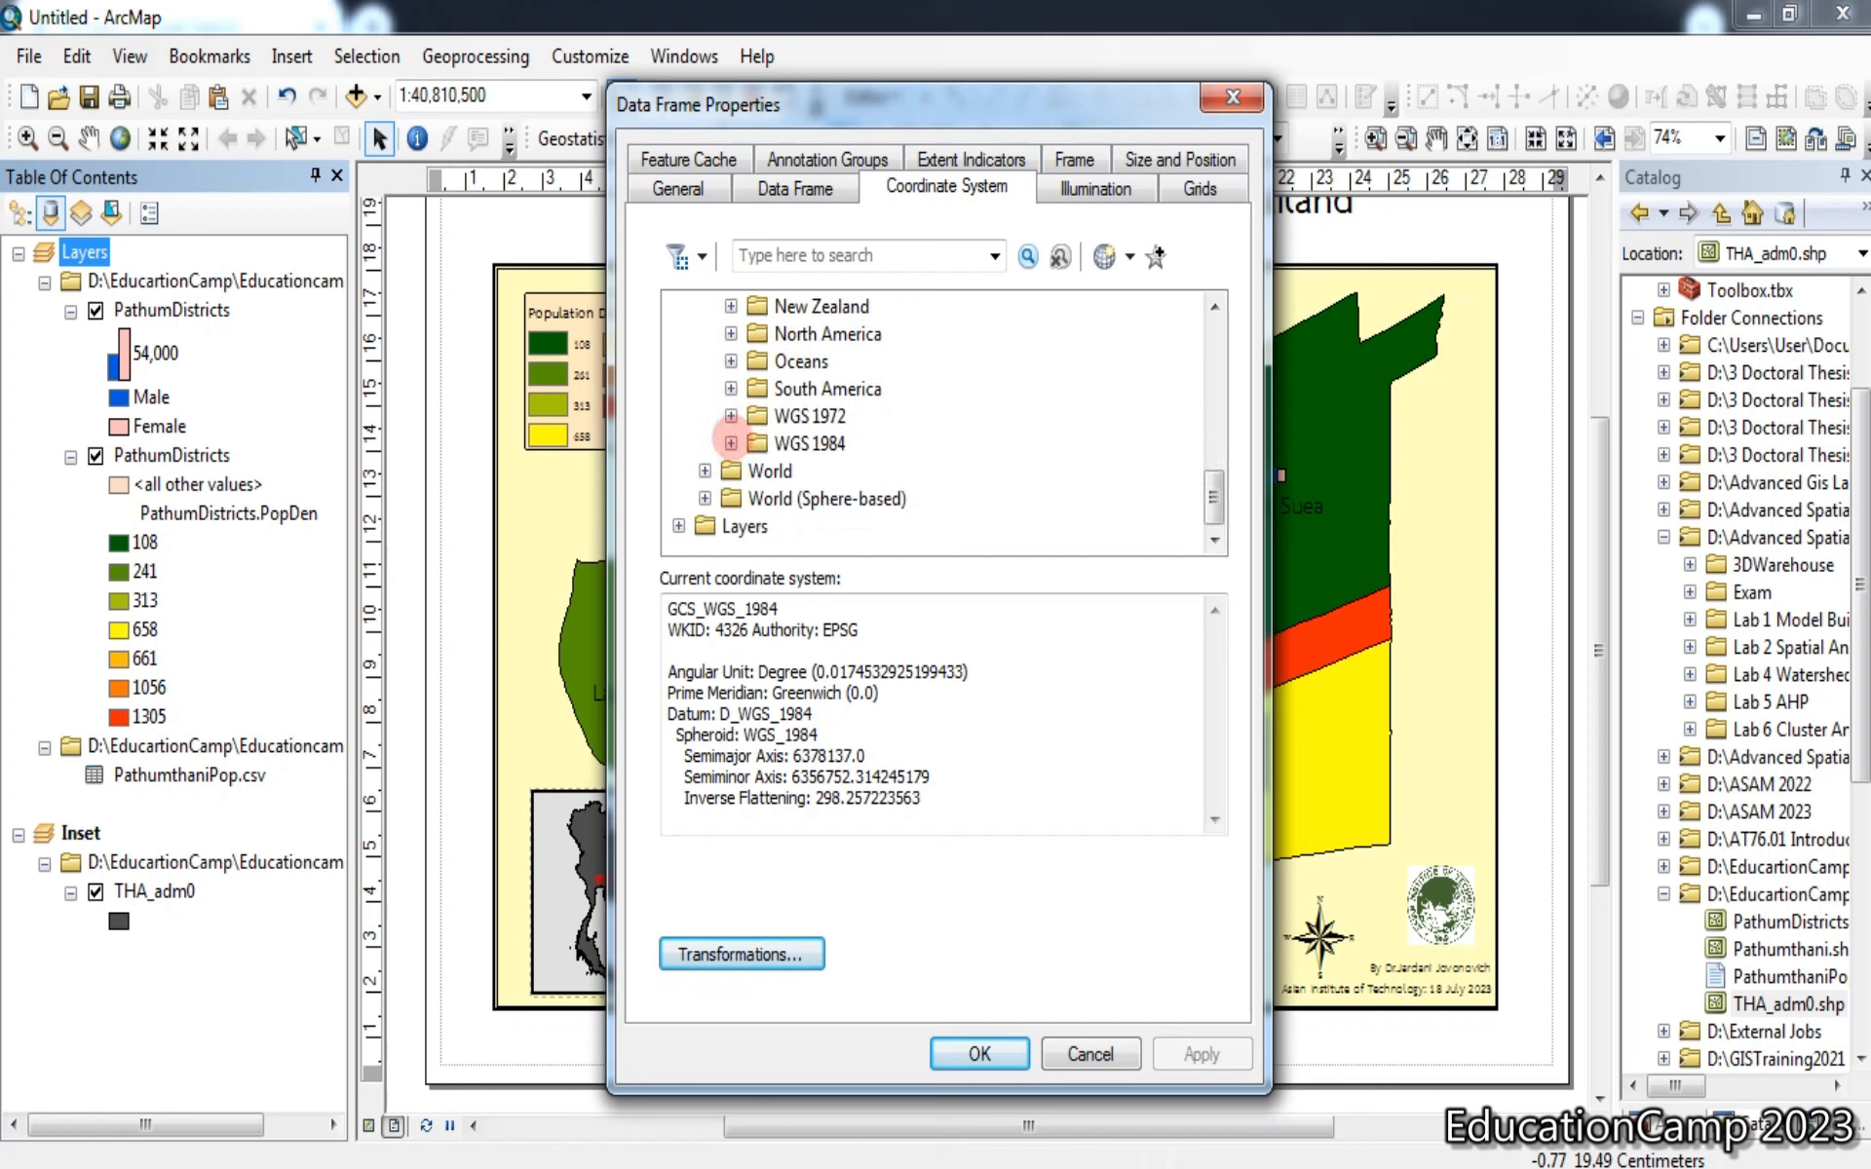
left_click(731, 443)
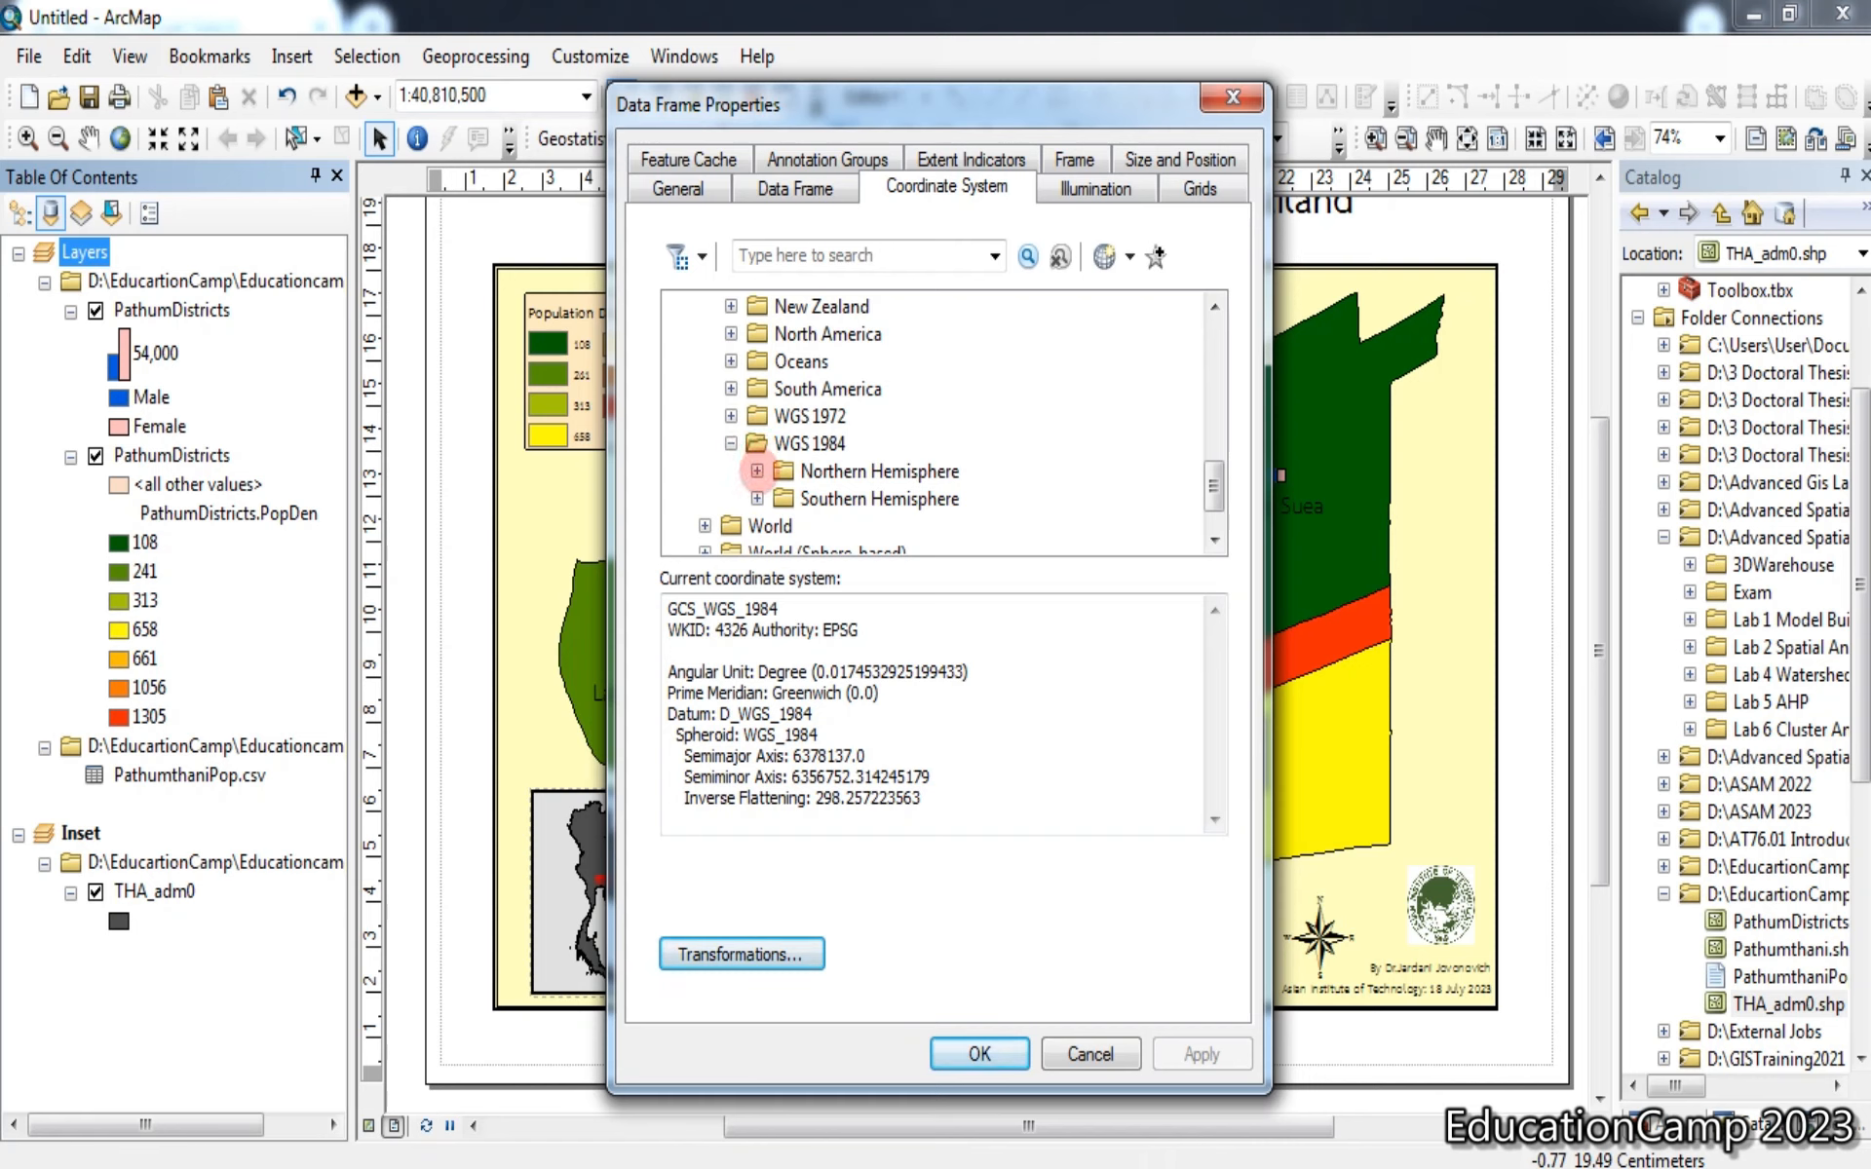
left_click(756, 471)
scroll(755, 470, "down", 5)
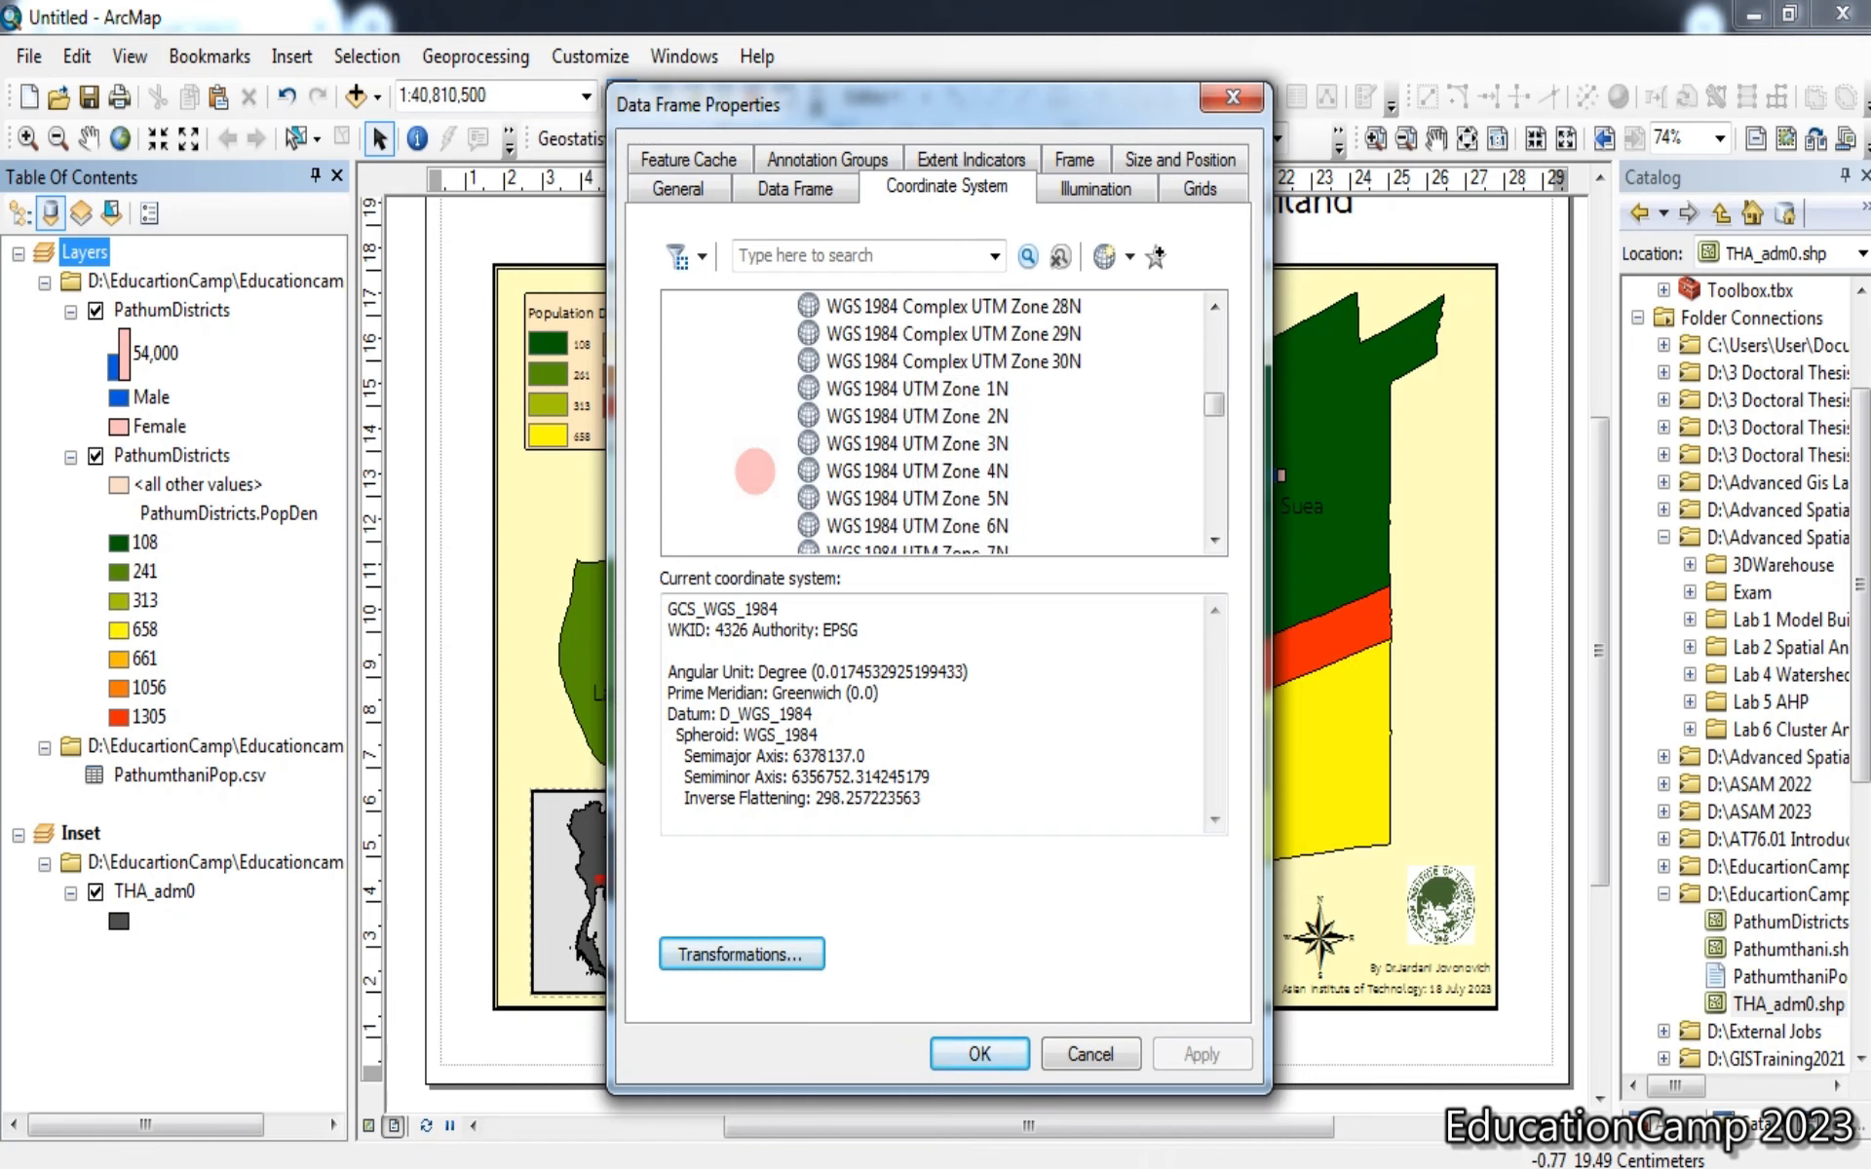
scroll(755, 470, "down", 8)
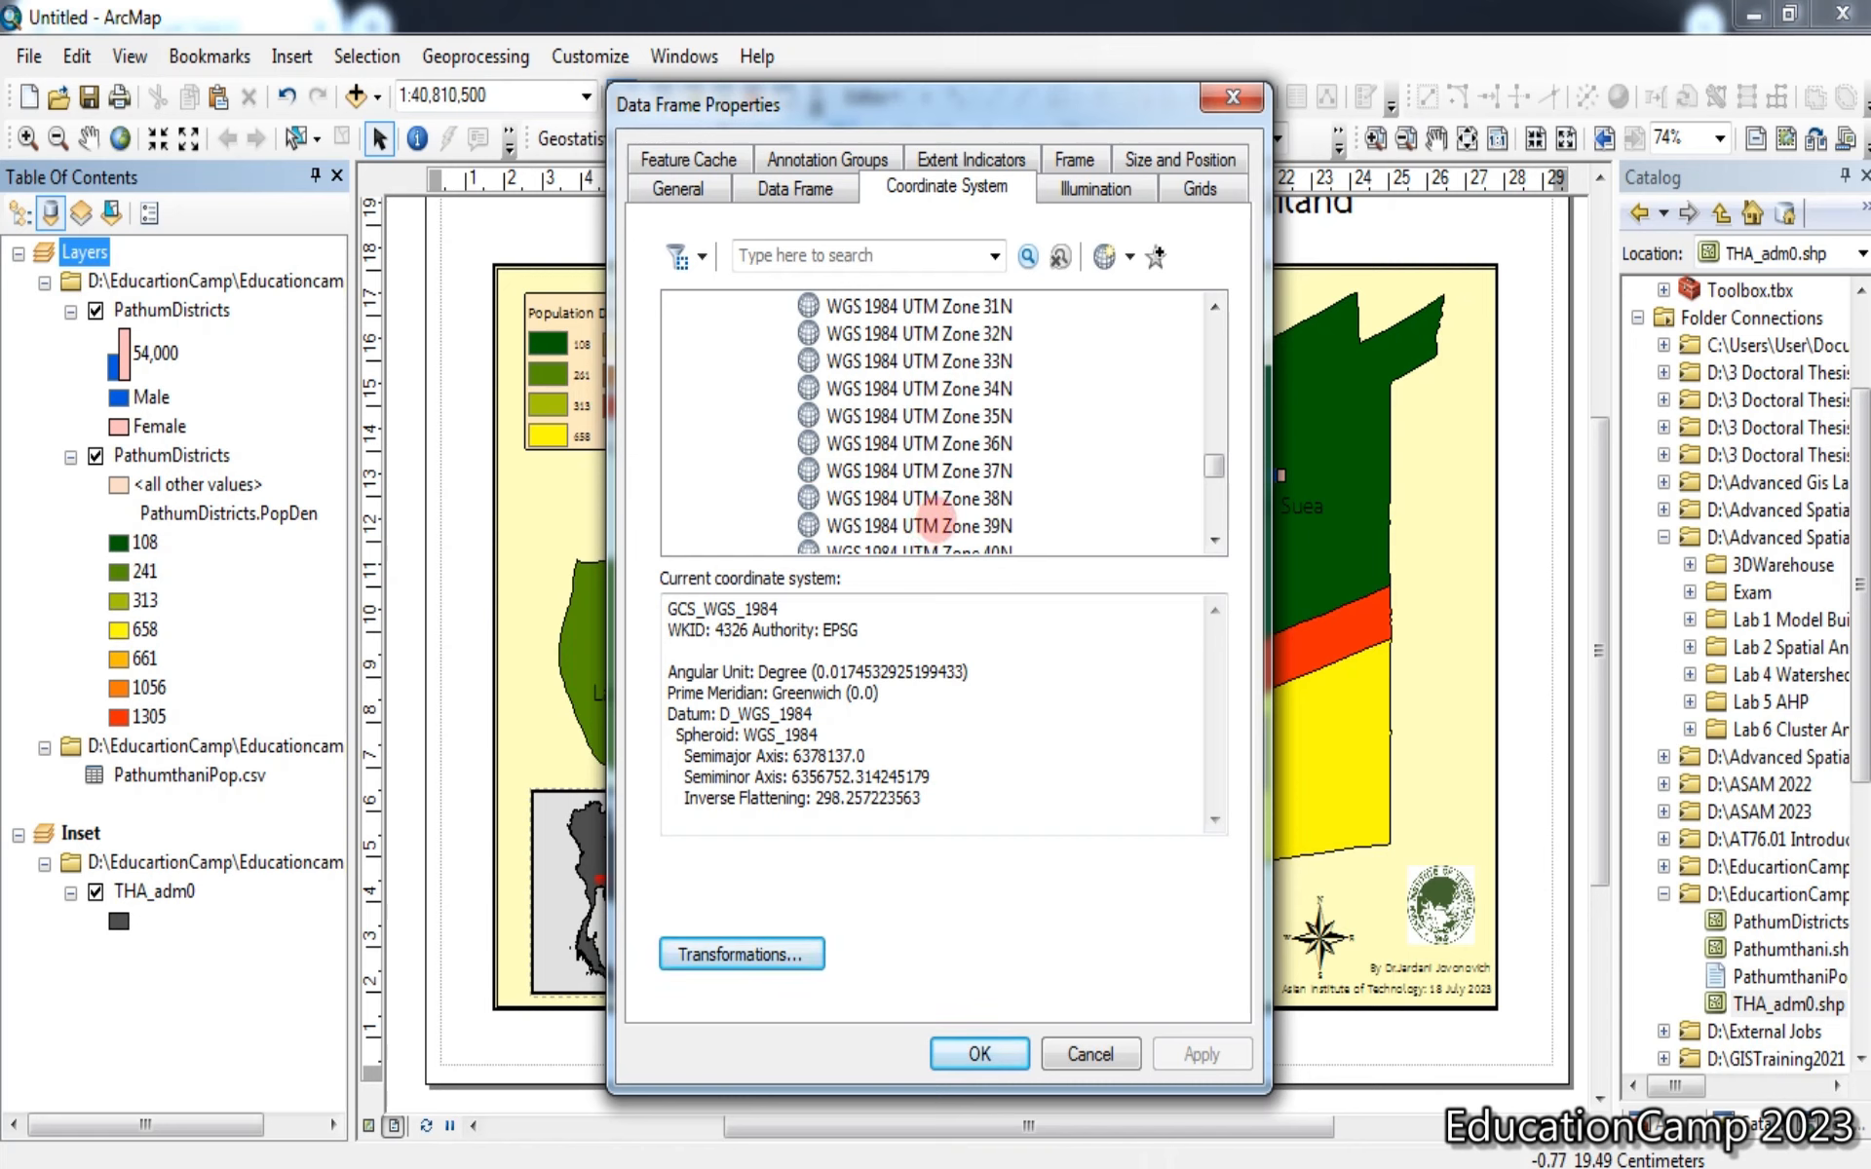
scroll(947, 500, "down", 2)
scroll(947, 500, "down", 2)
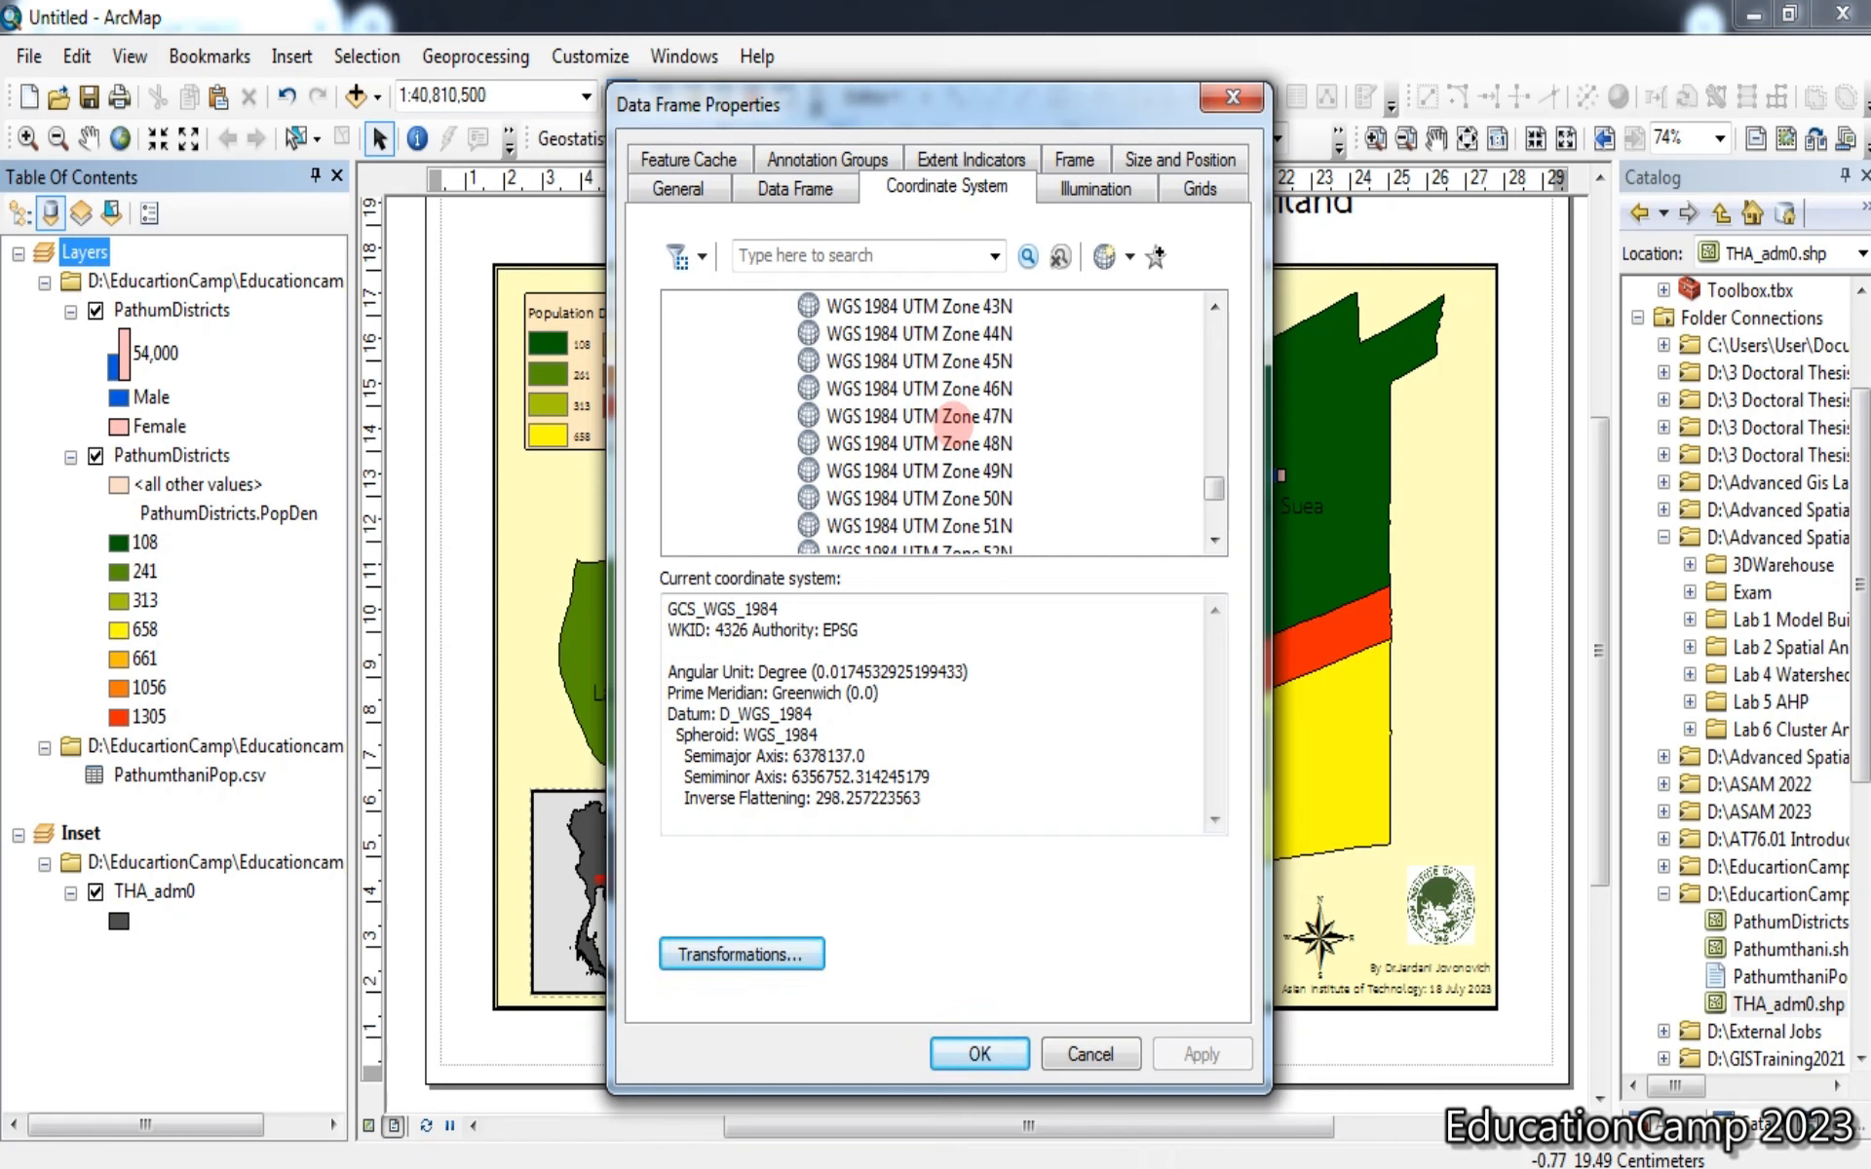
left_click(950, 417)
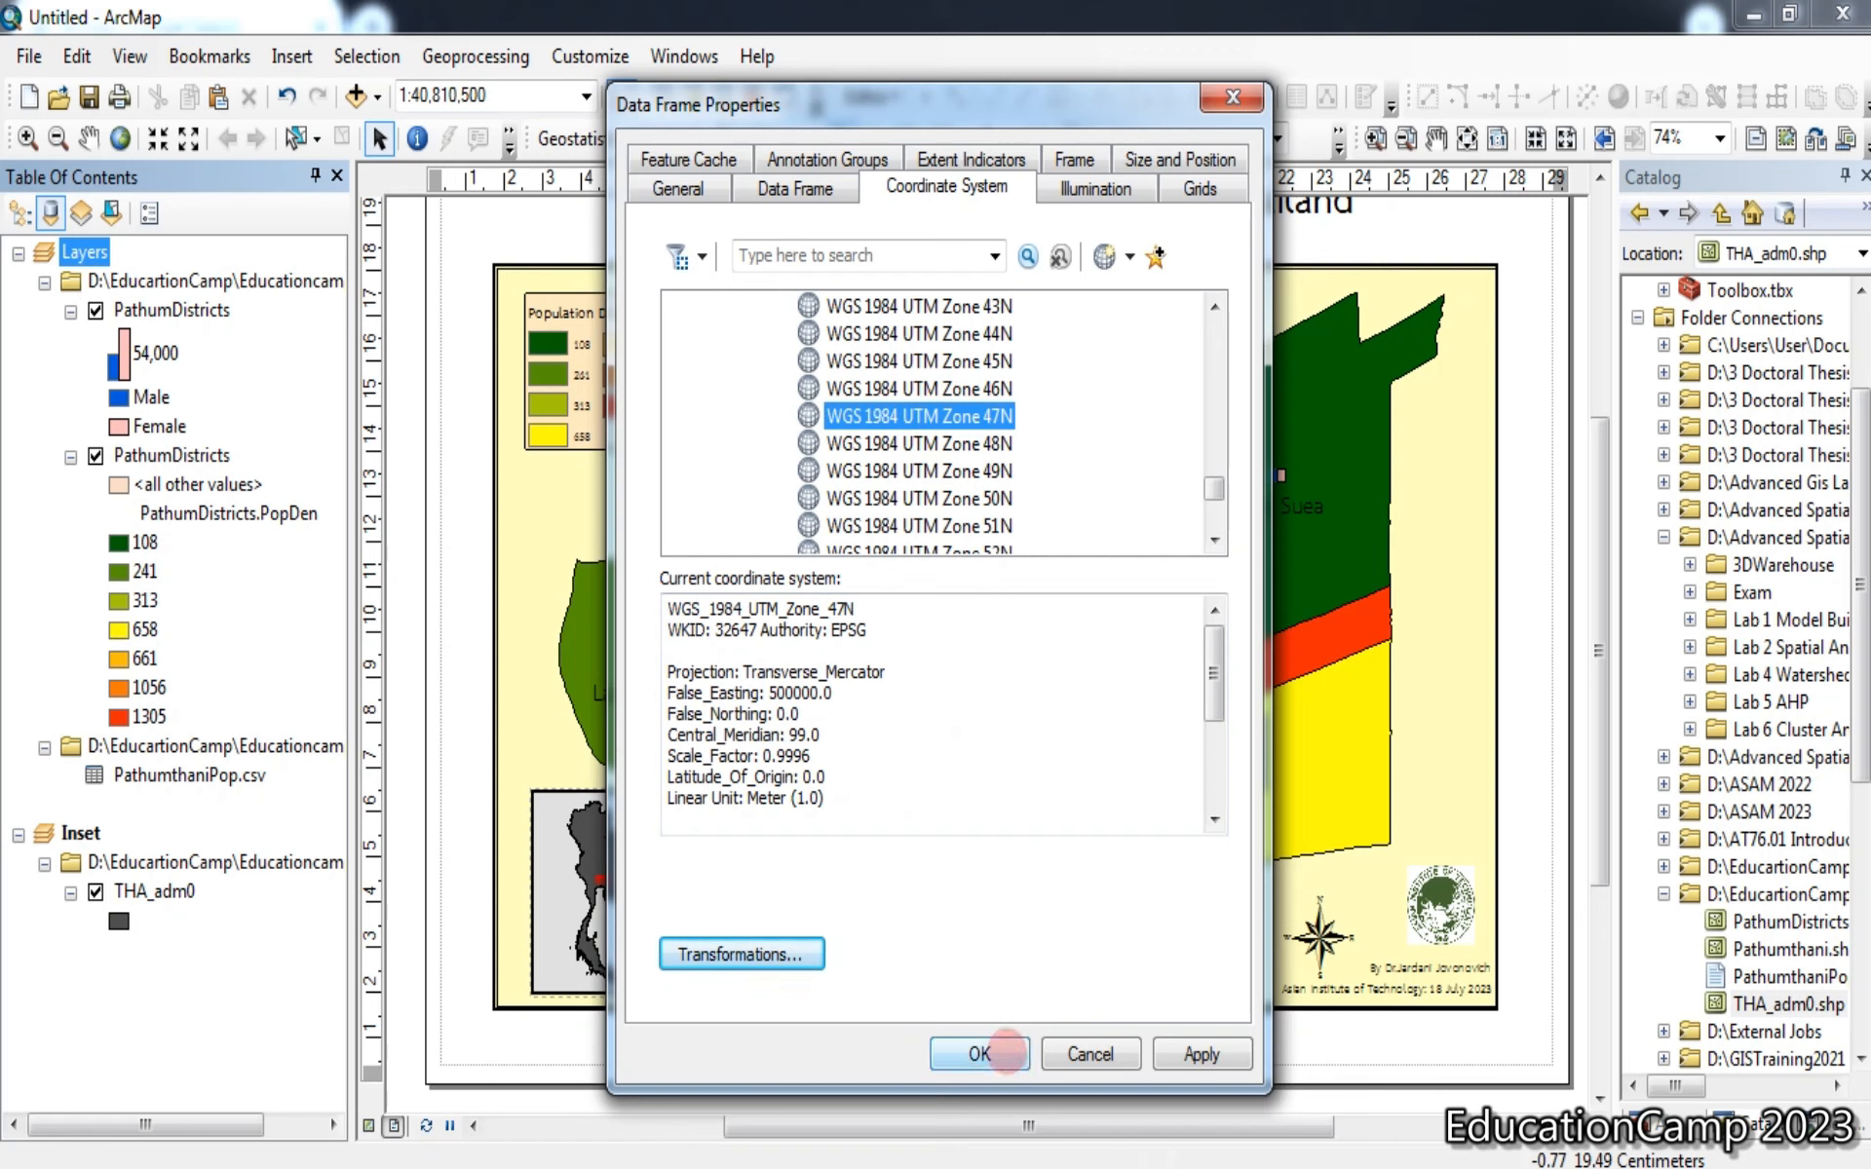
left_click(1004, 1051)
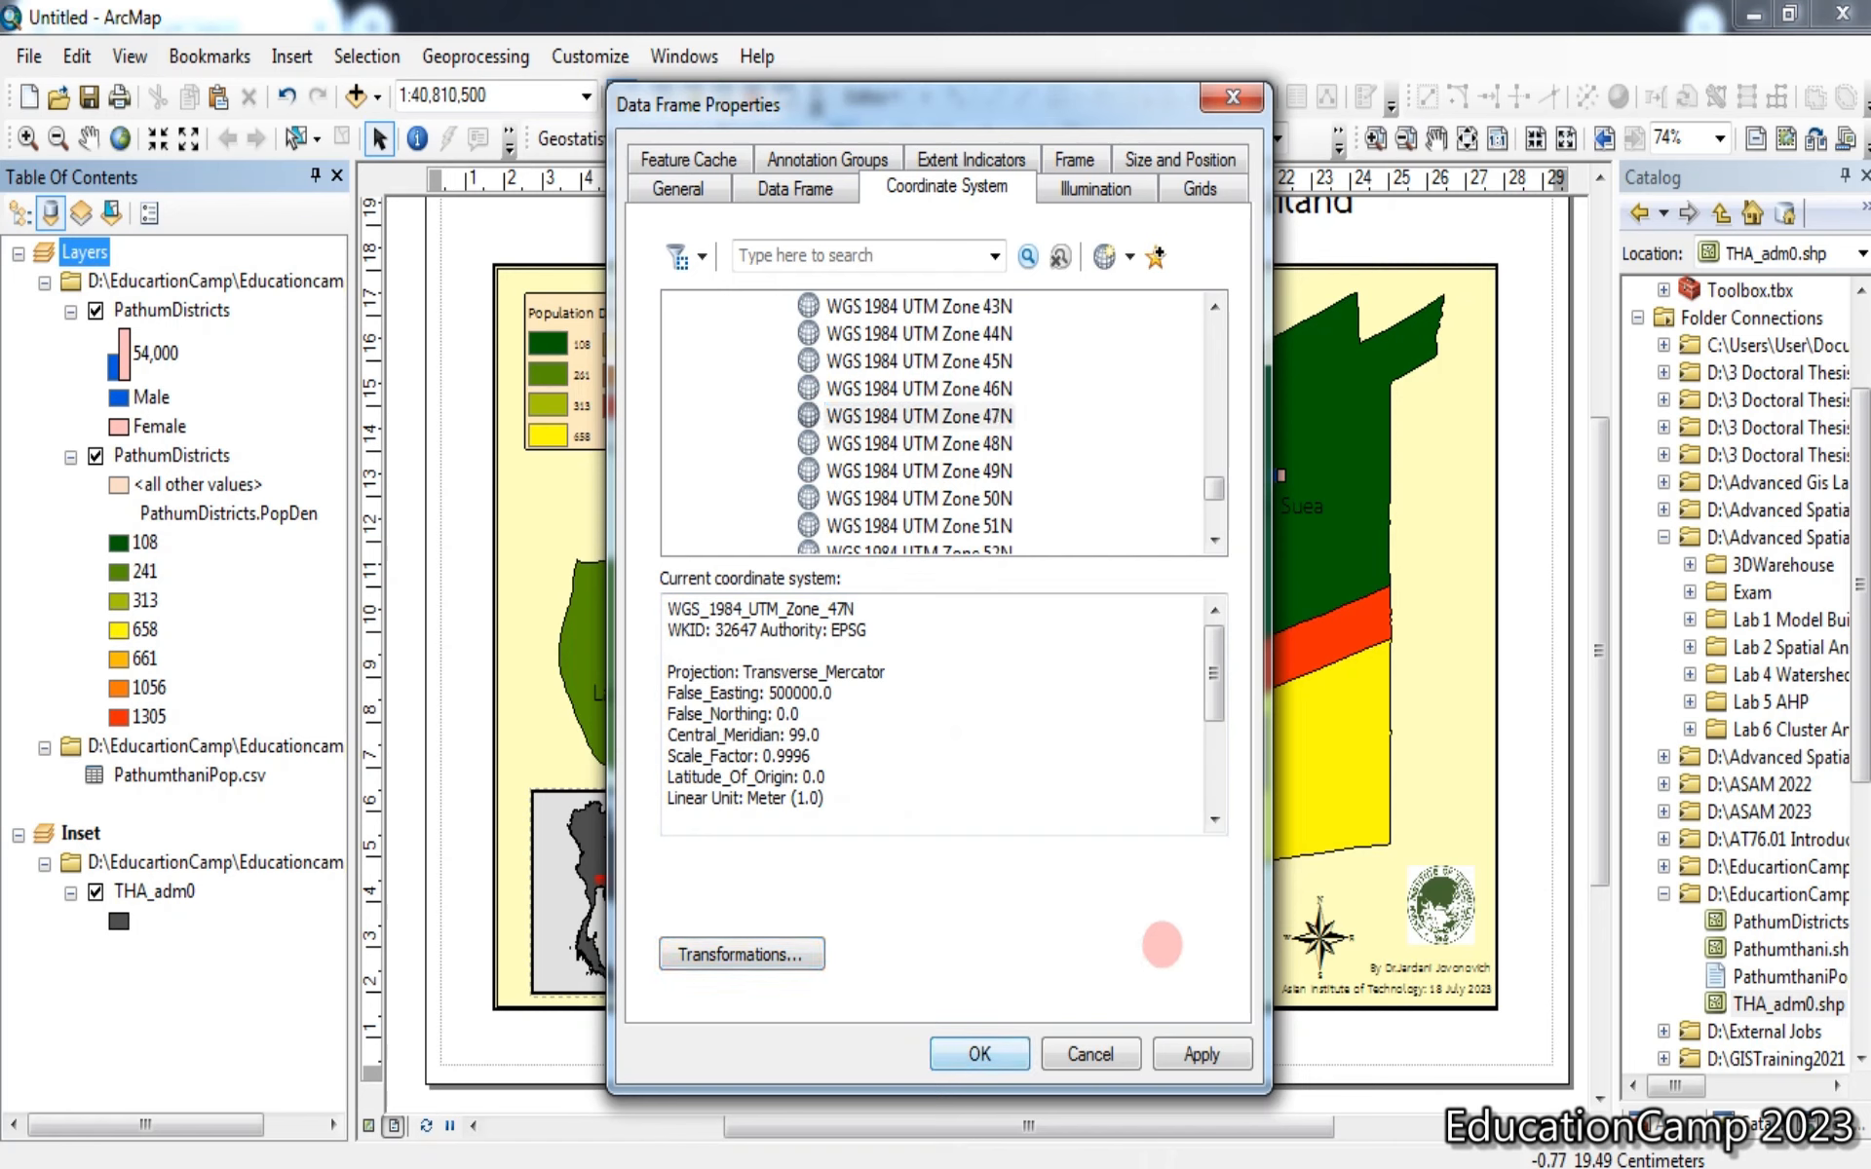
left_click(992, 419)
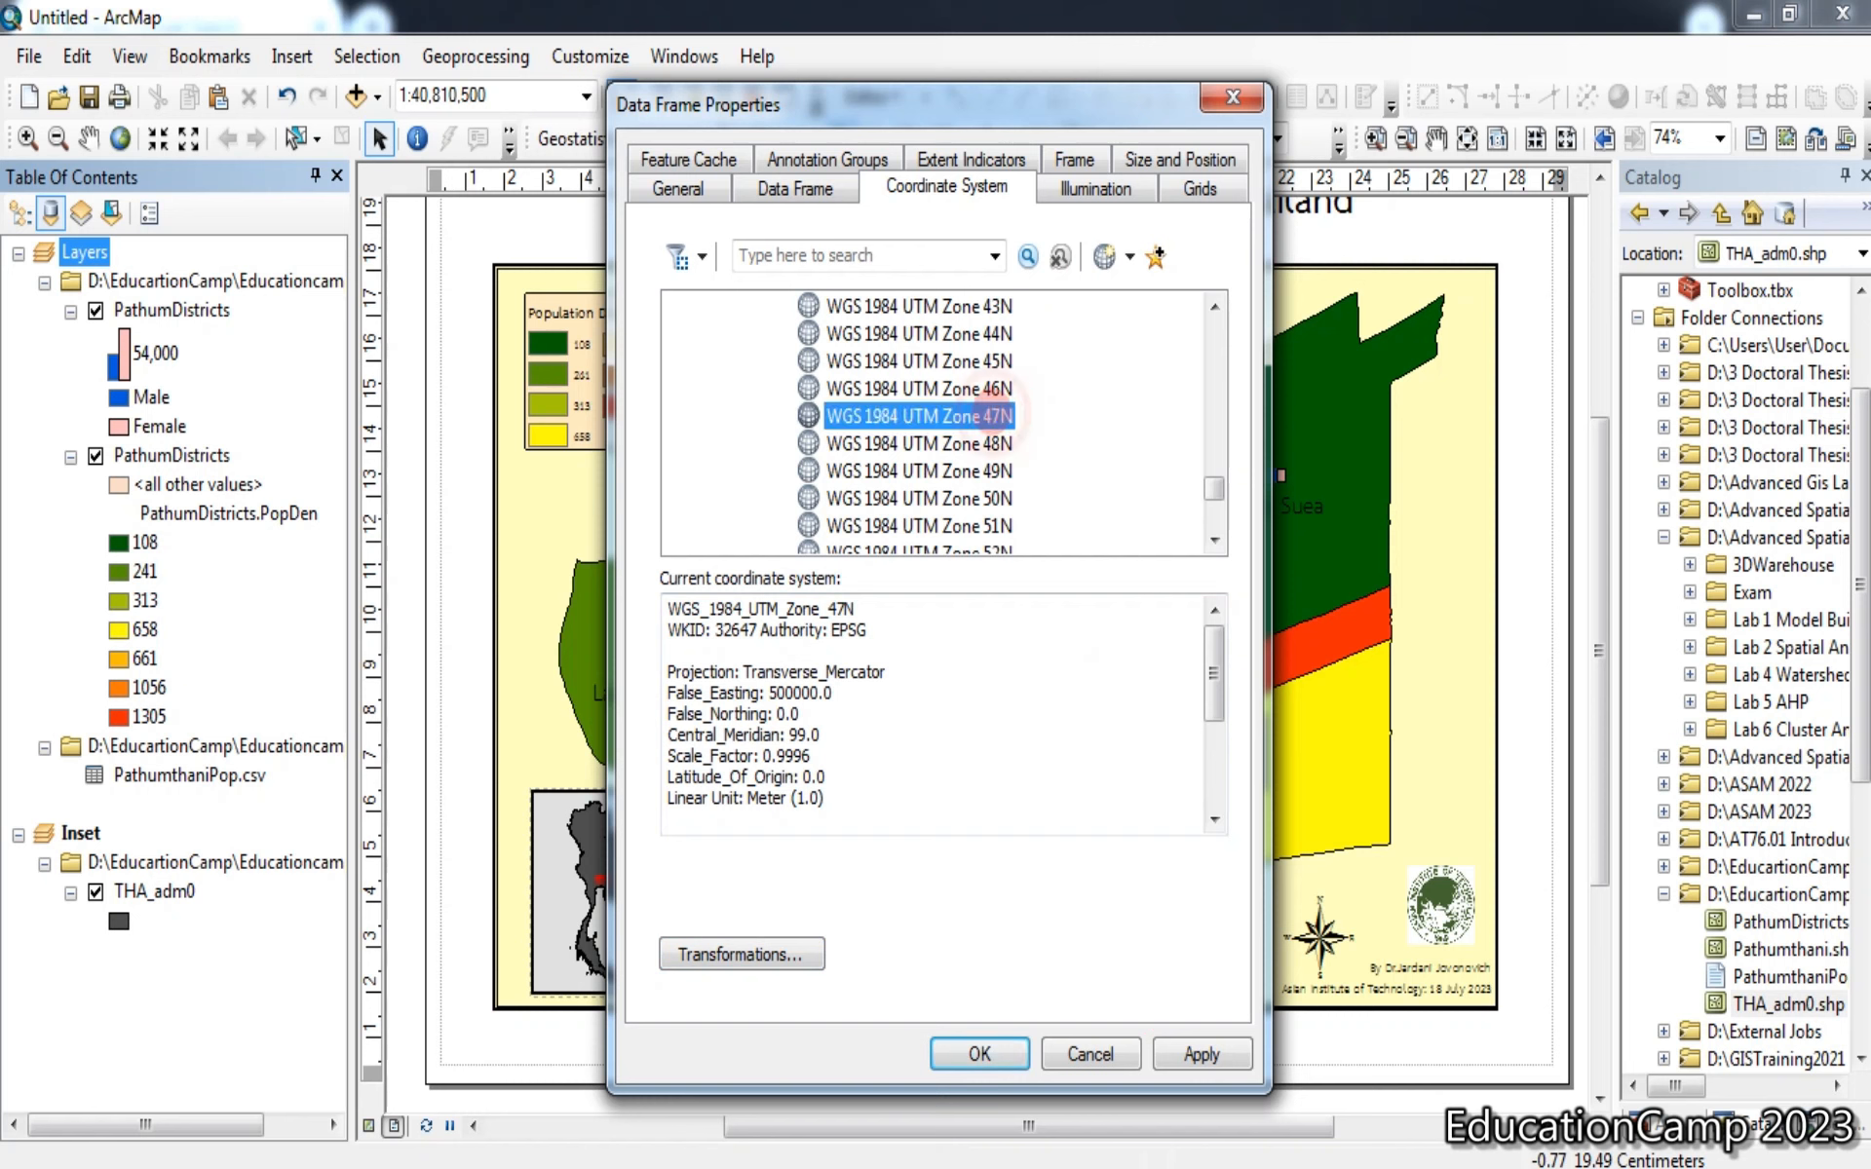
left_click(1186, 1035)
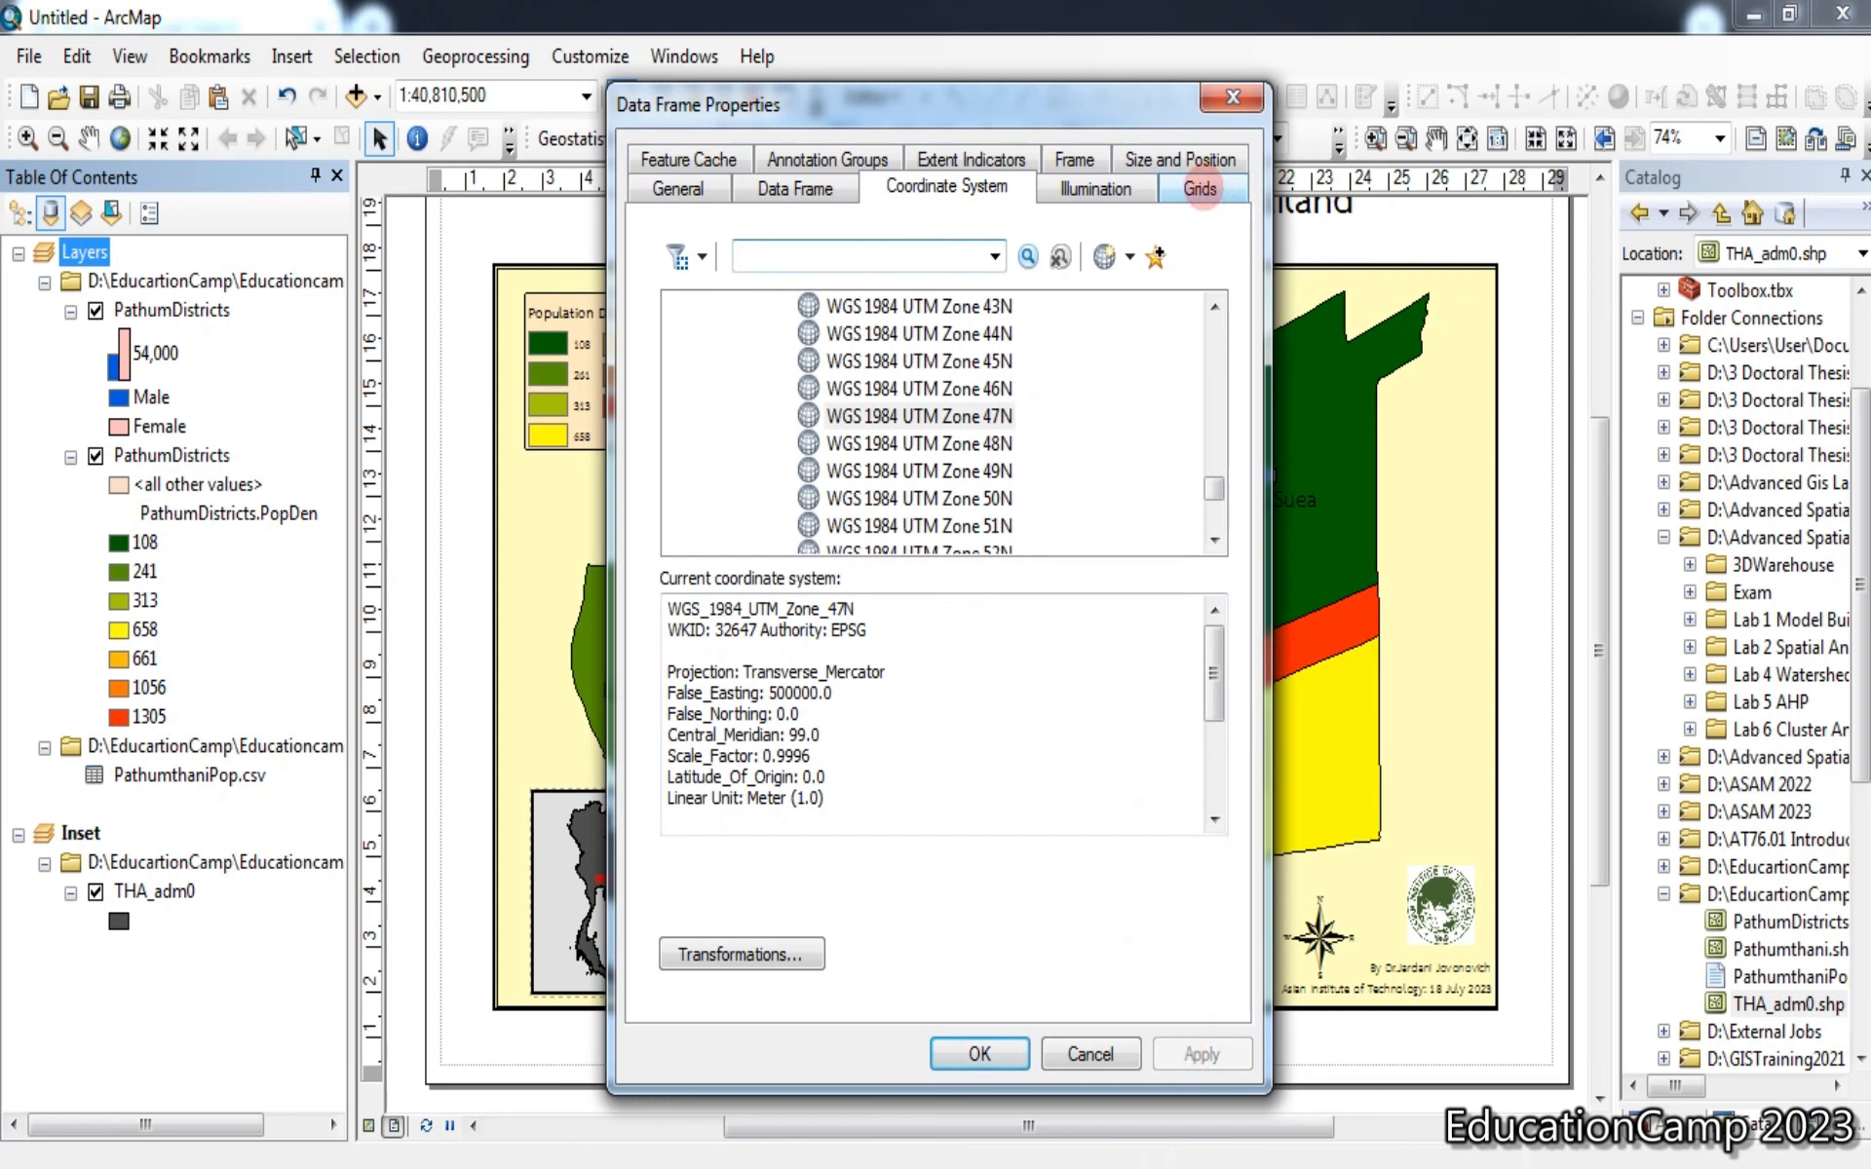
Add a Measured Grid to the Layers data frame with the wizard's default settings and apply it
left_click(1200, 187)
left_click(1130, 290)
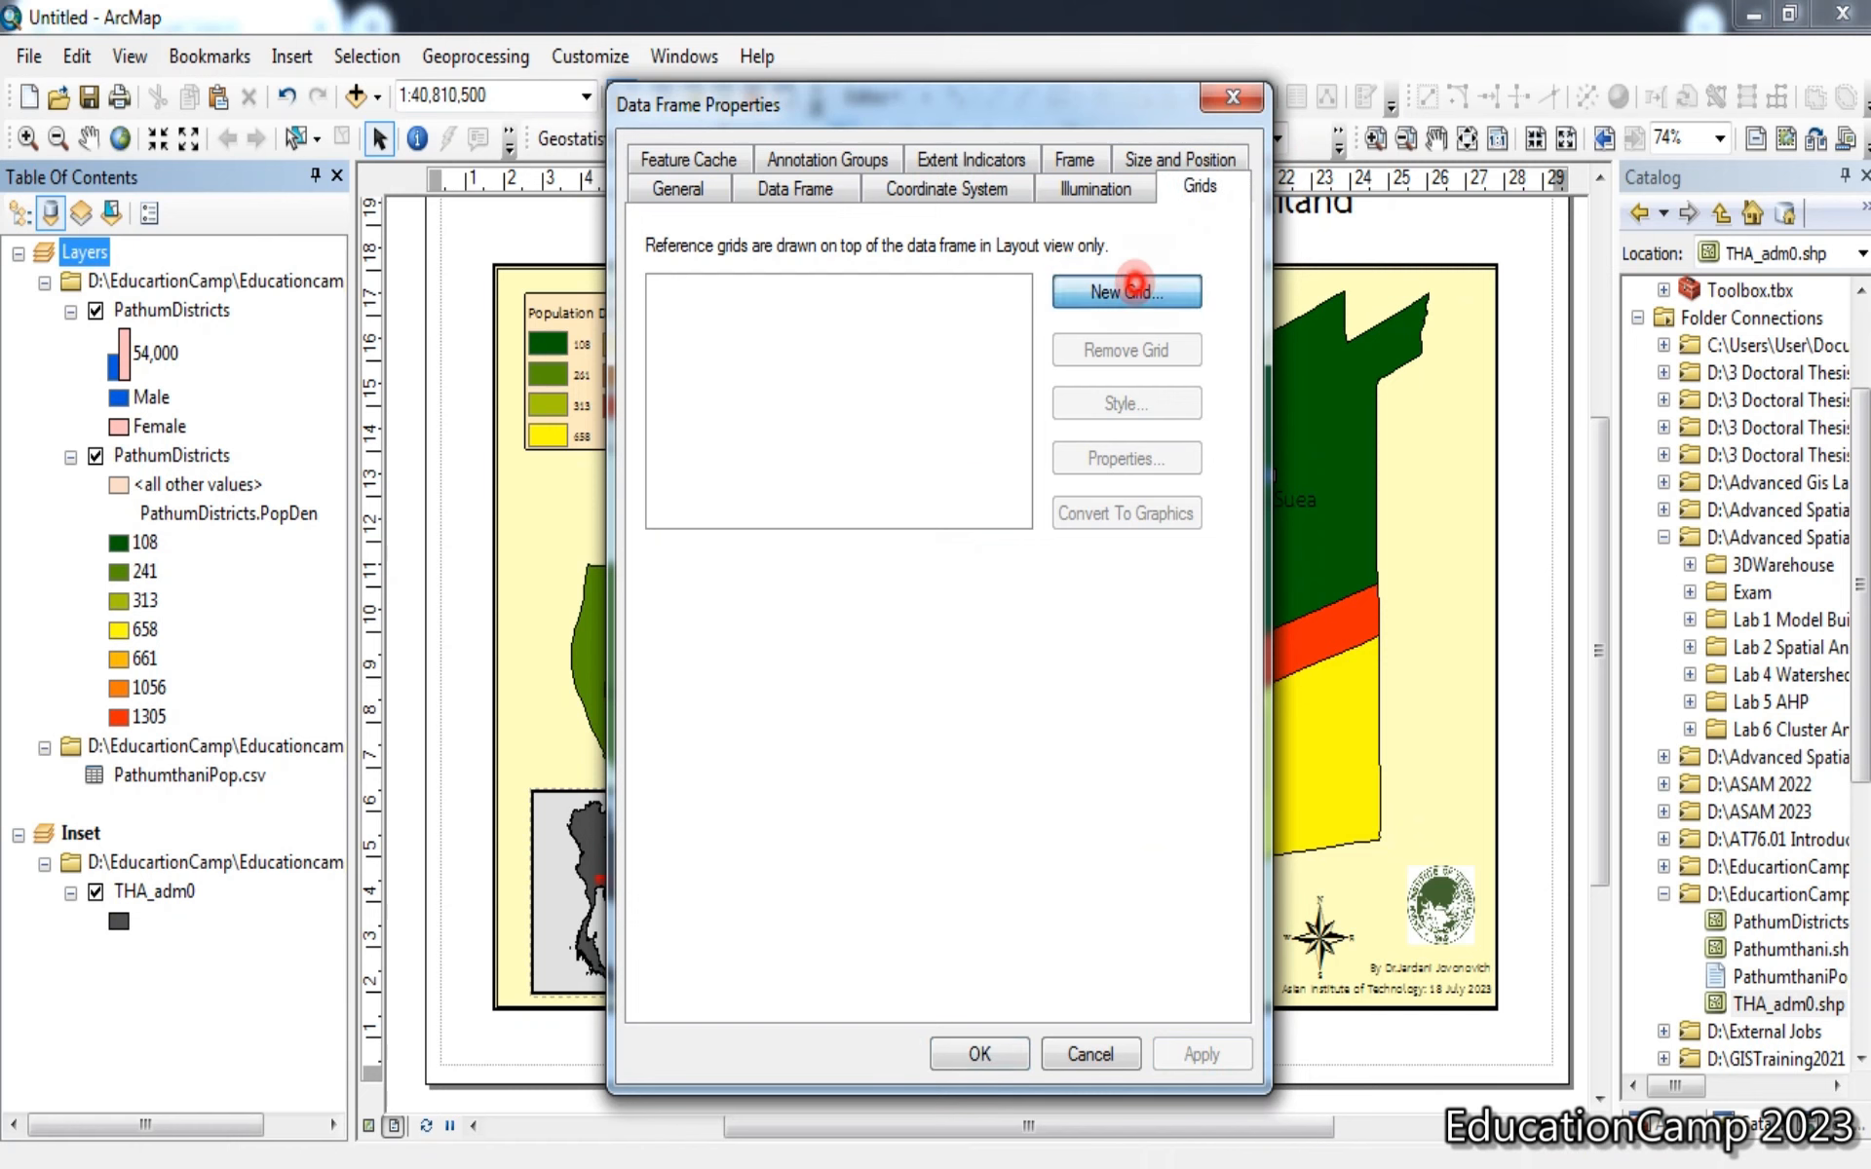
left_click(1057, 492)
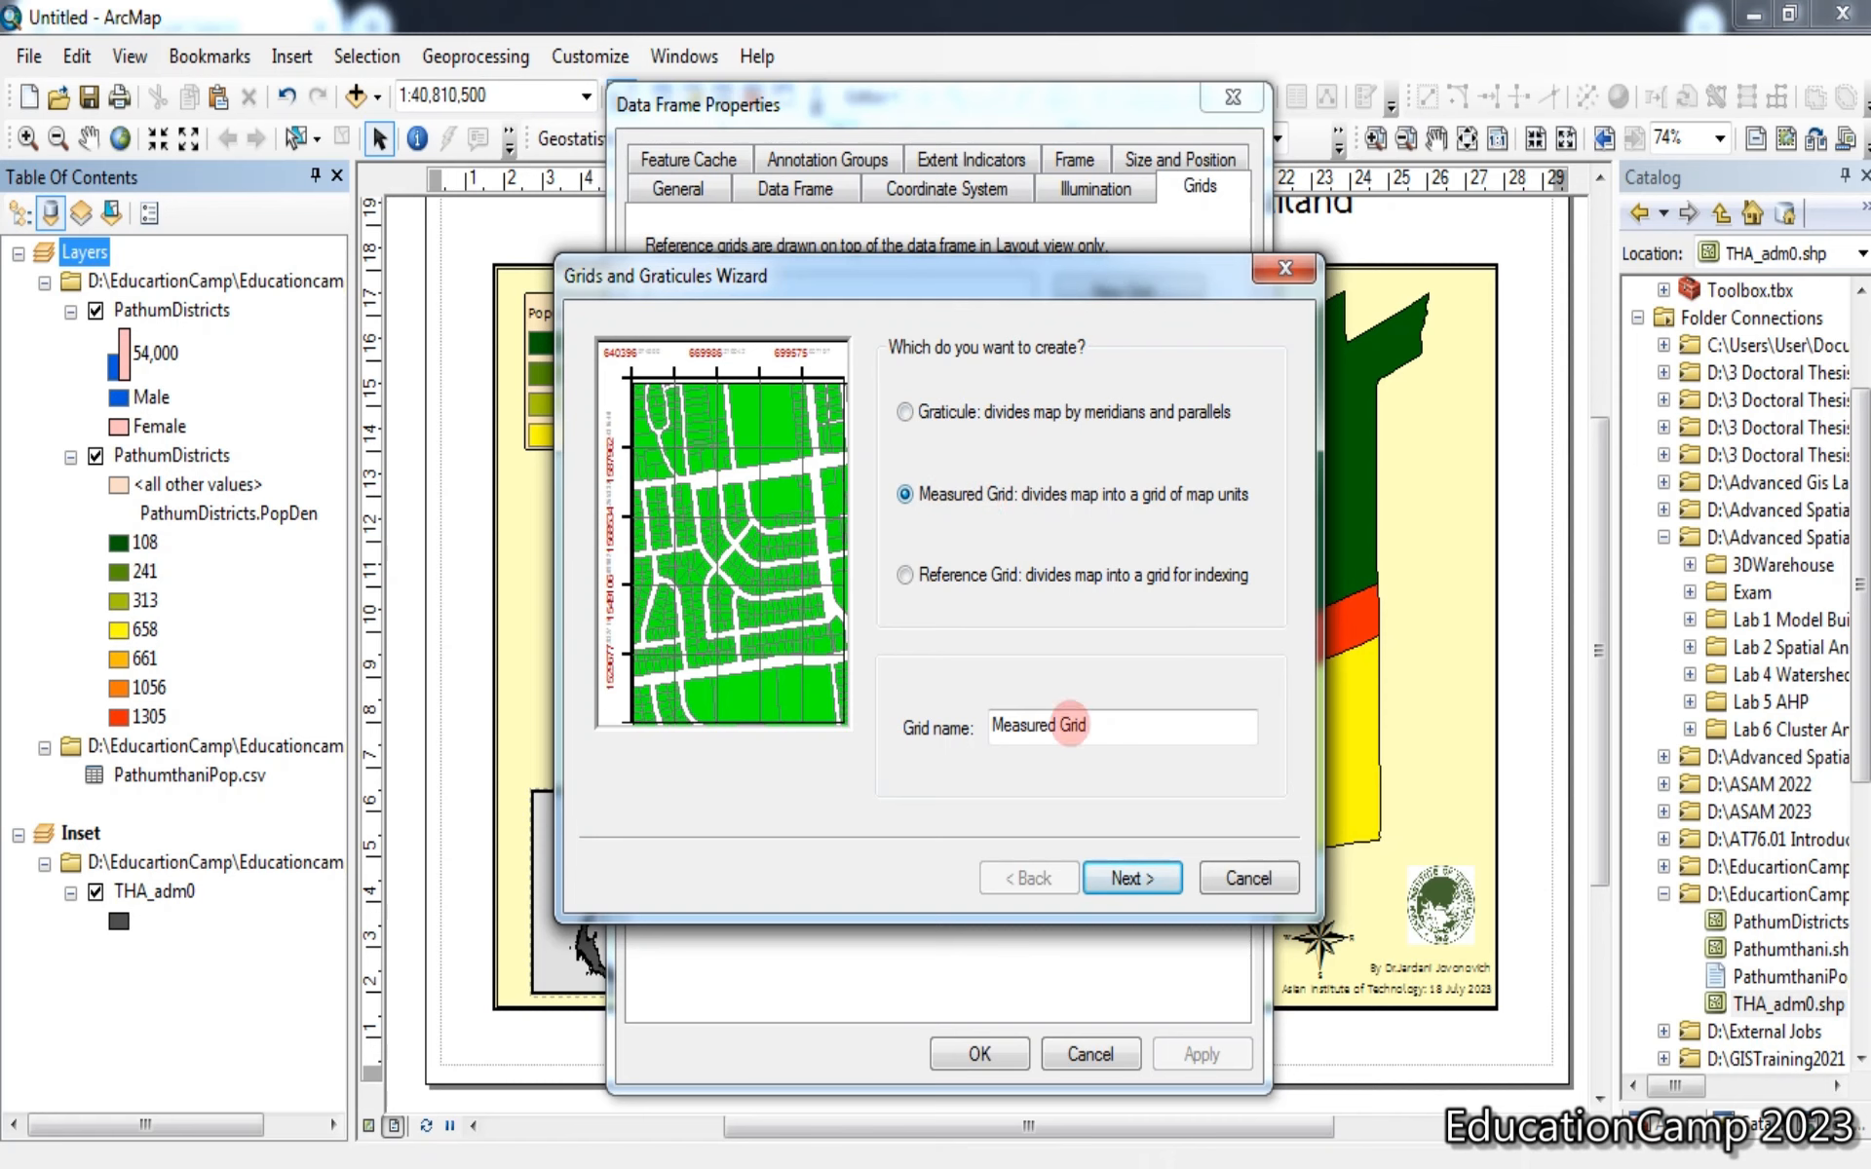
left_click(1140, 877)
left_click(1150, 879)
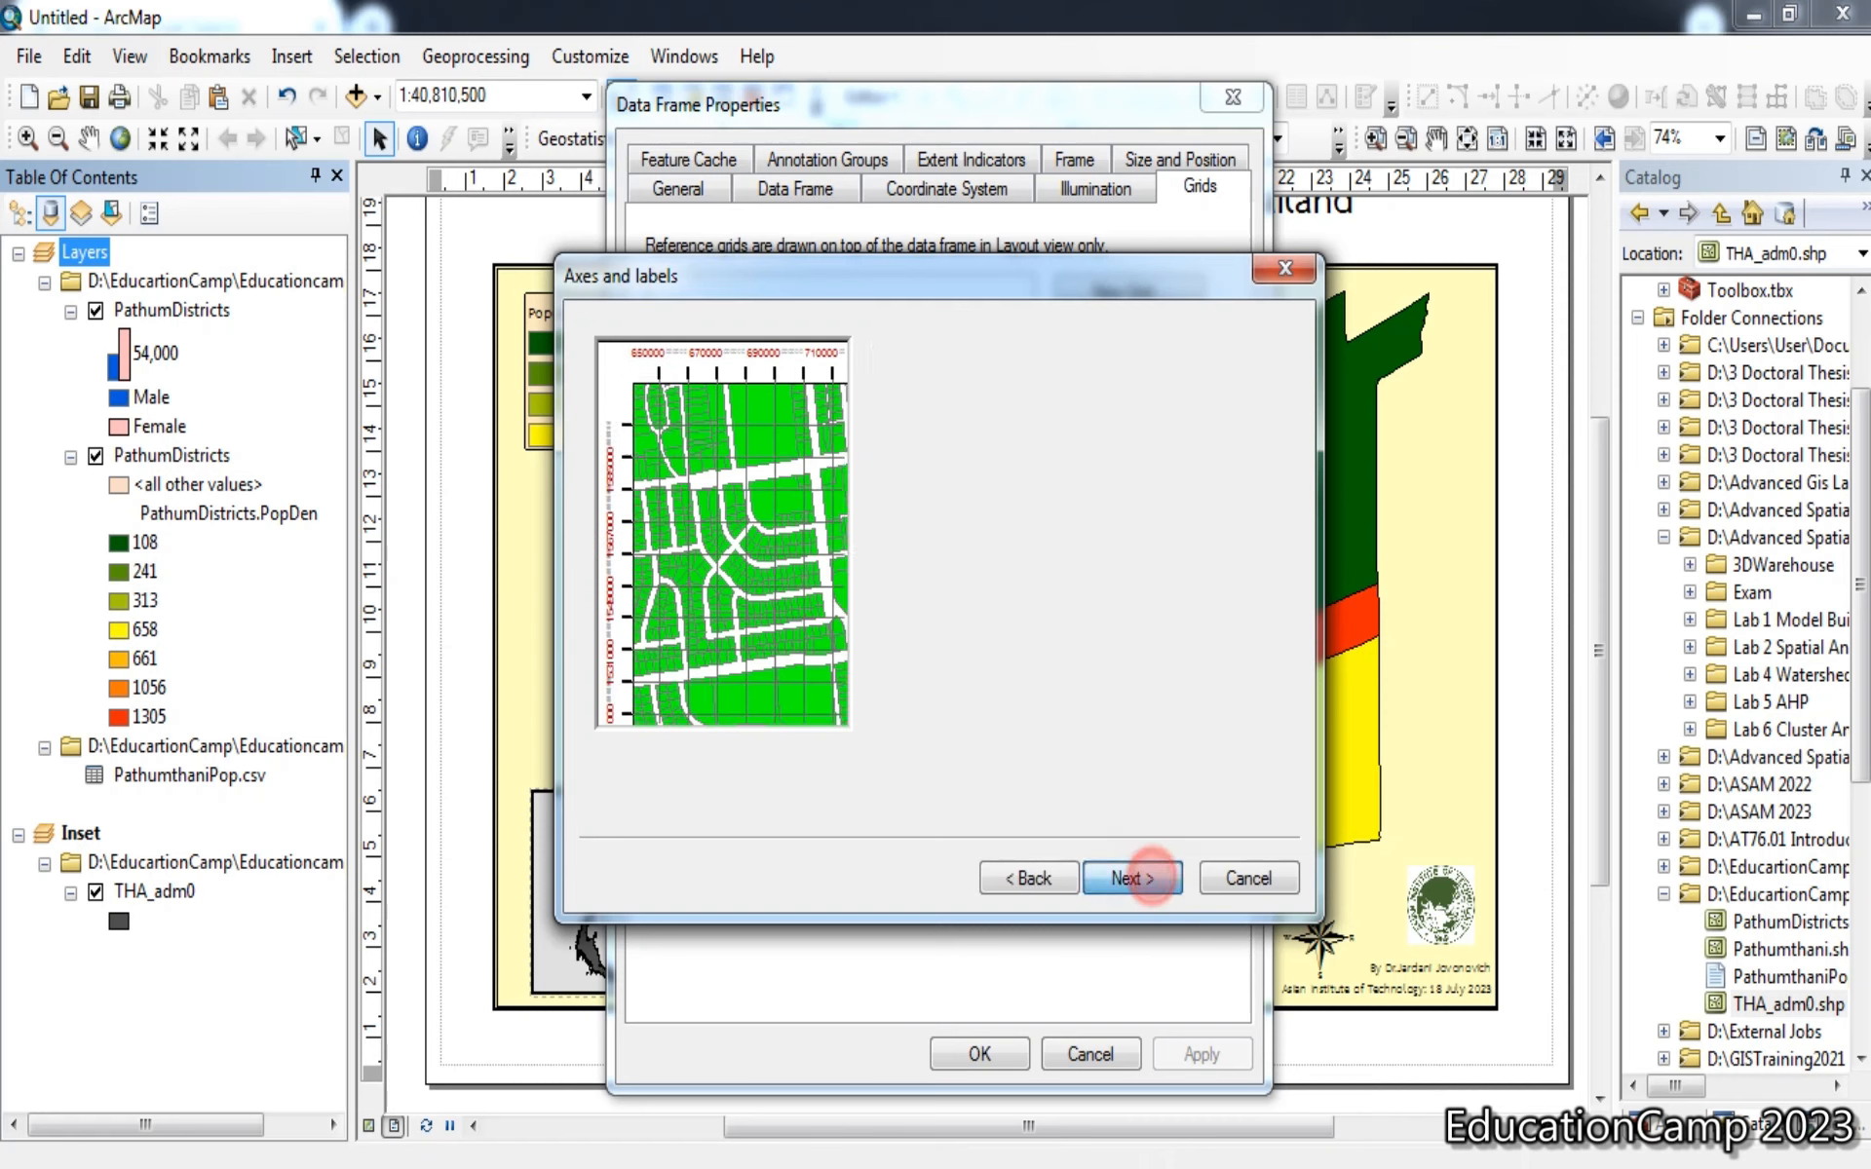
left_click(1150, 879)
left_click(1150, 877)
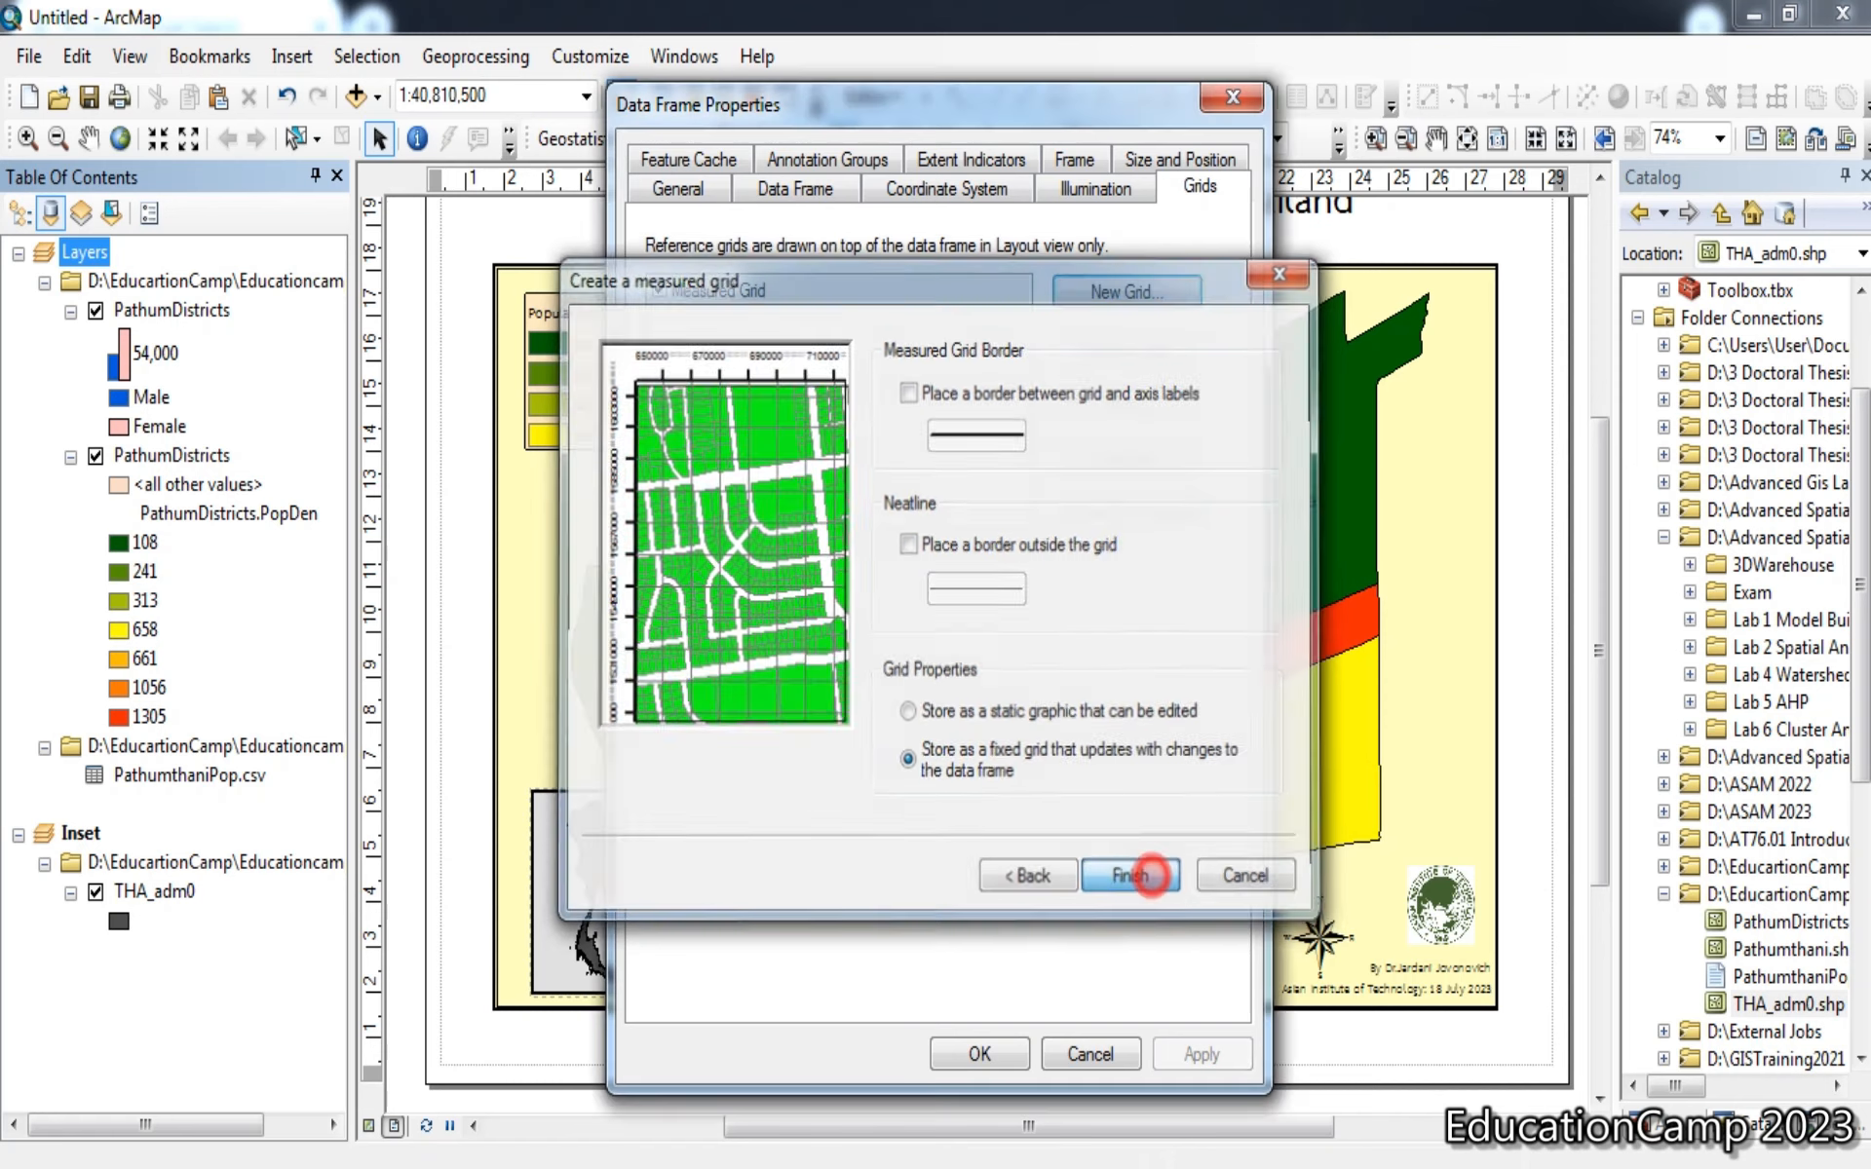
left_click_drag(1056, 96, 475, 122)
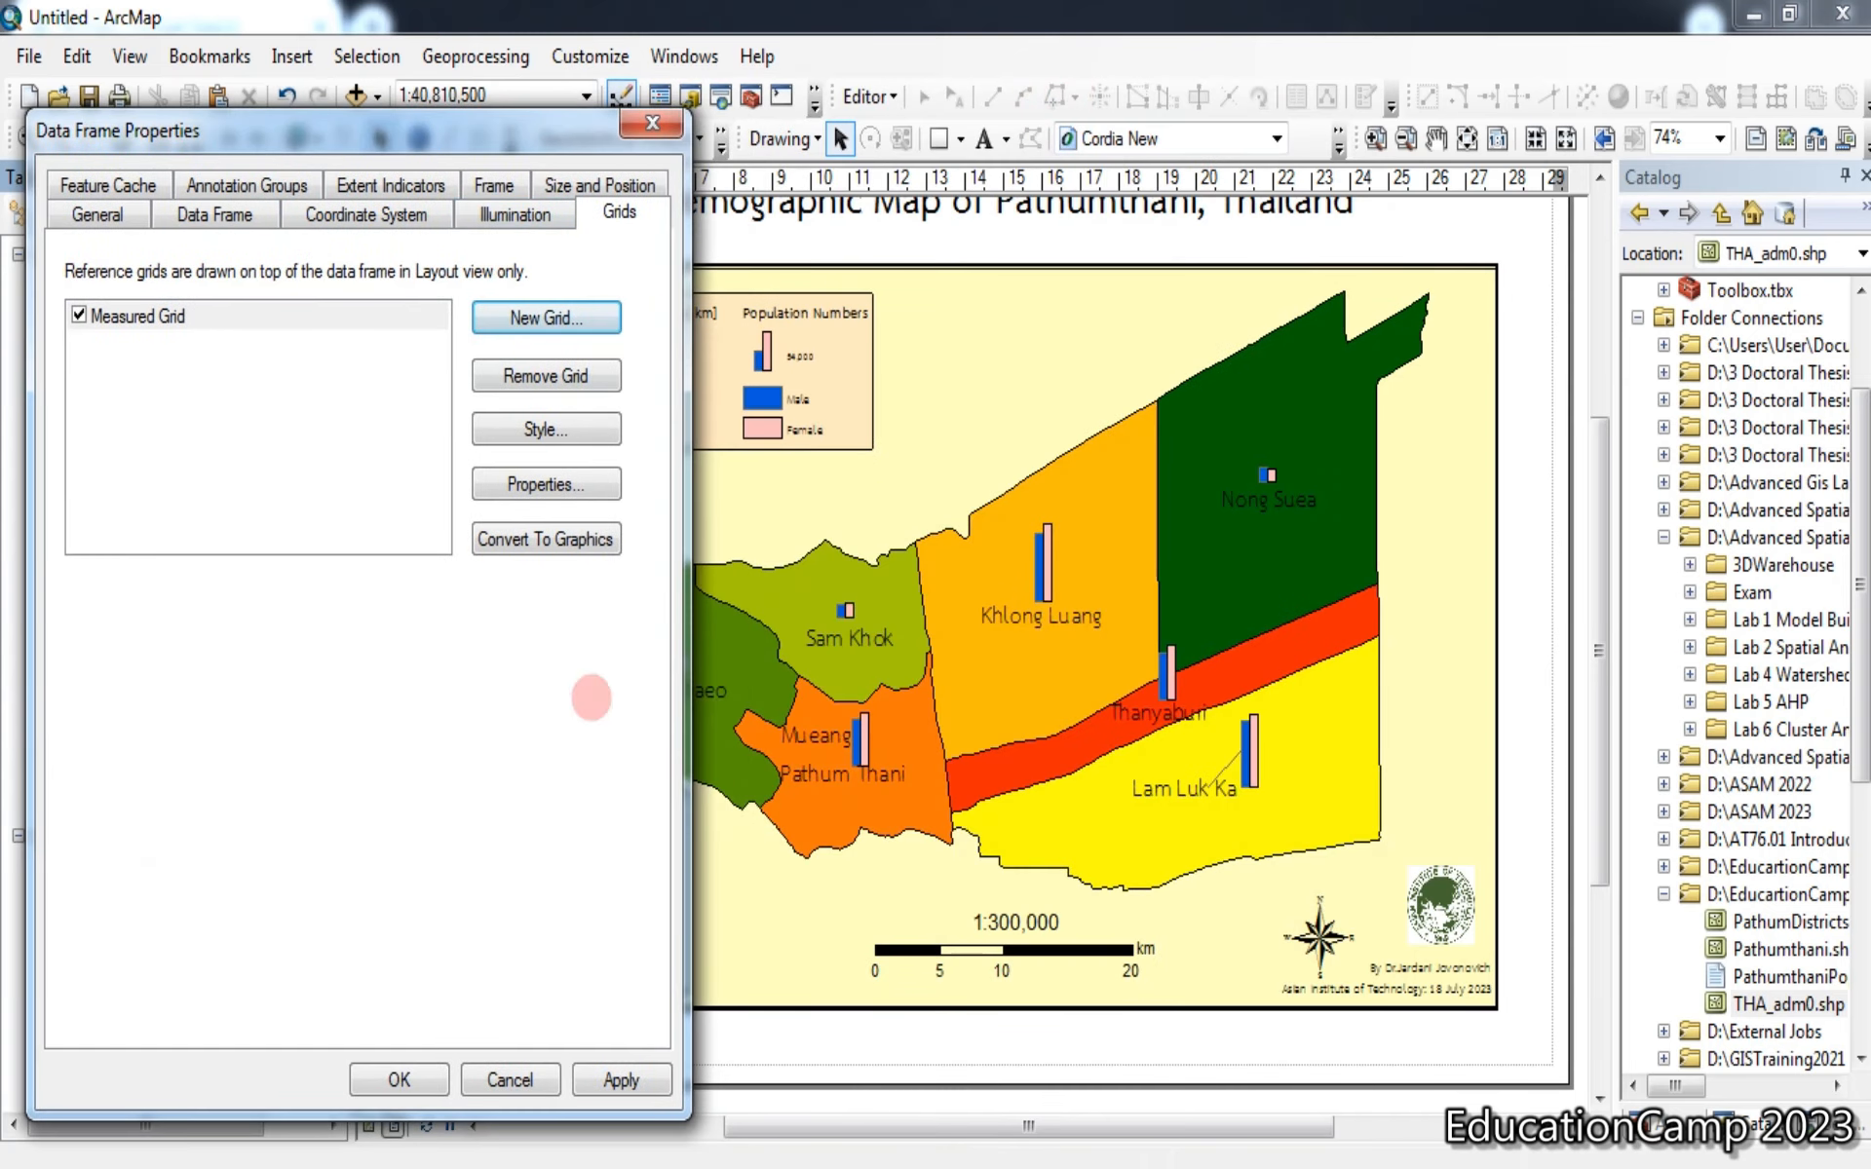
left_click(621, 1079)
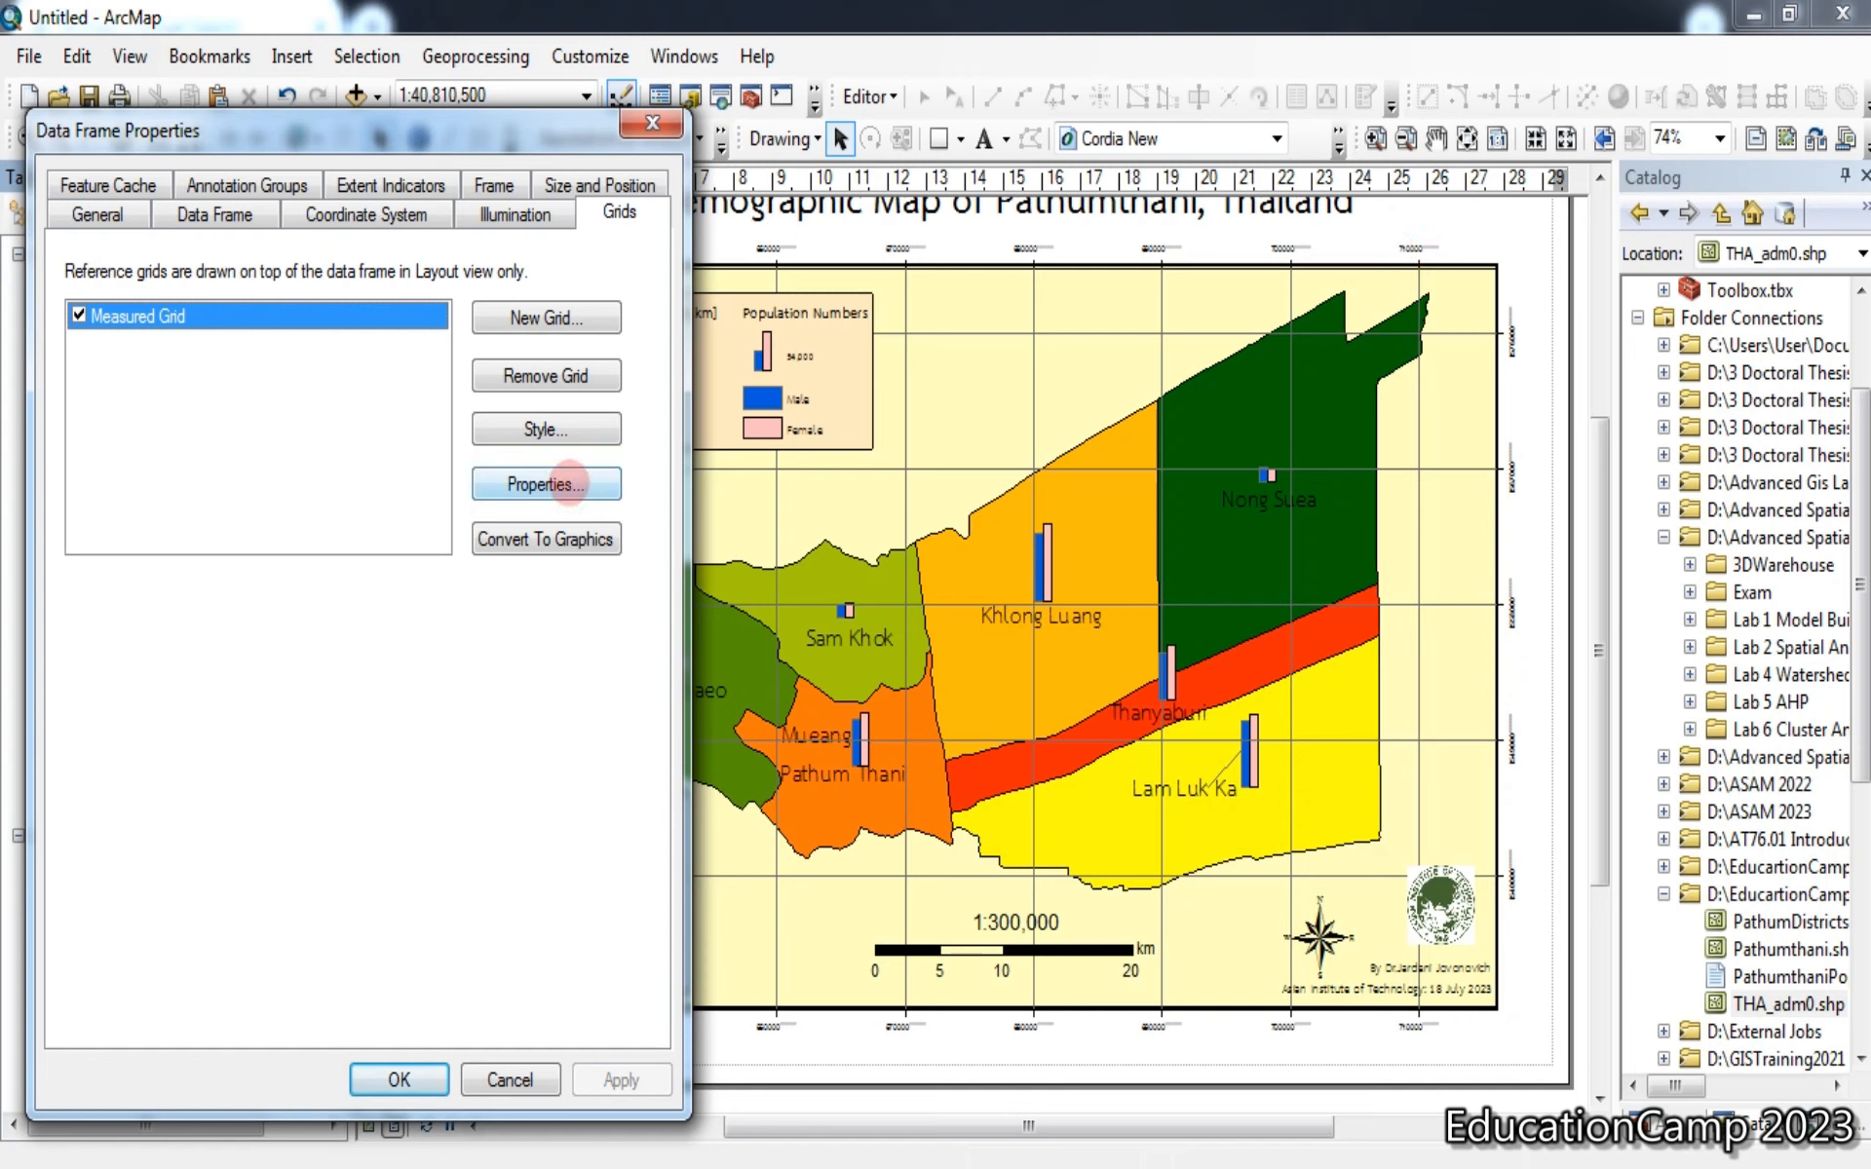
Set the measured grid's X and Y axis intervals to 15000 meters each
left_click(568, 483)
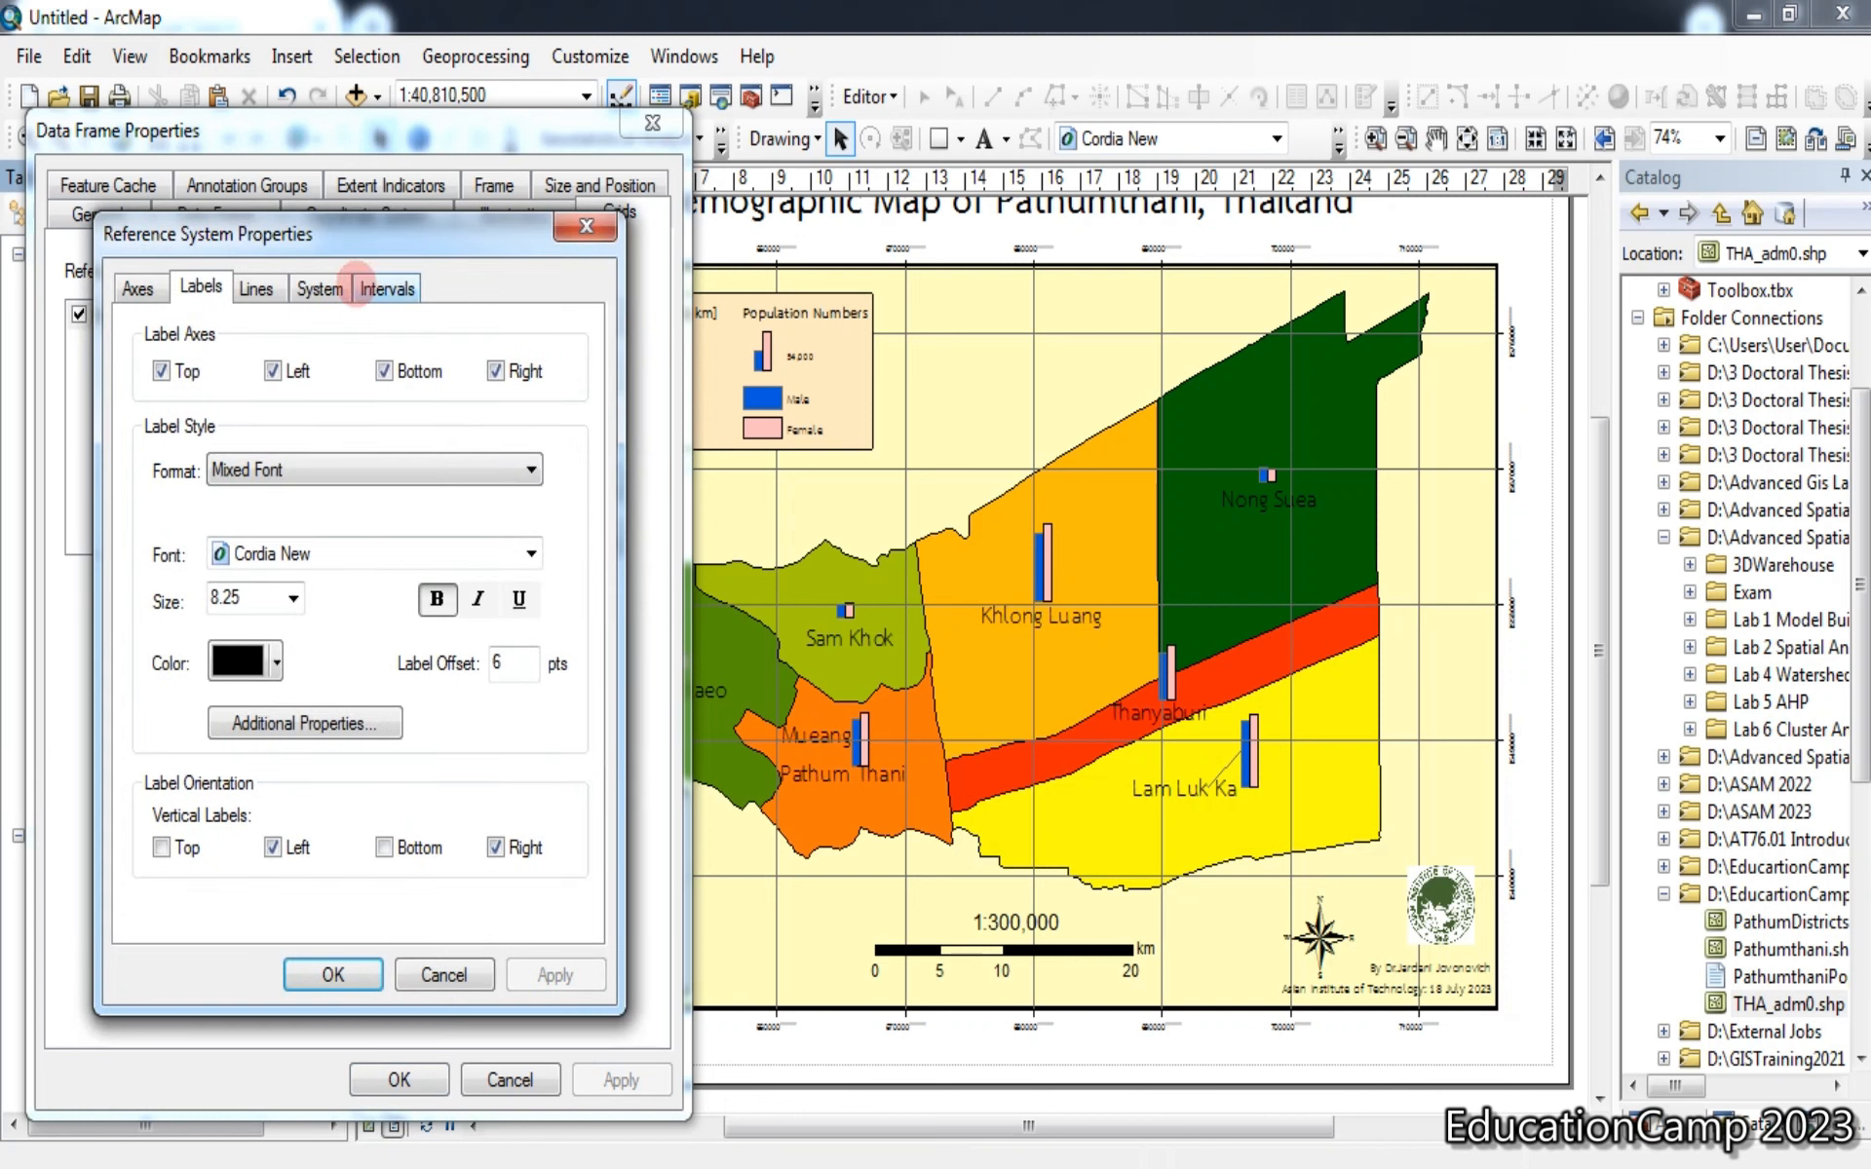
left_click(359, 286)
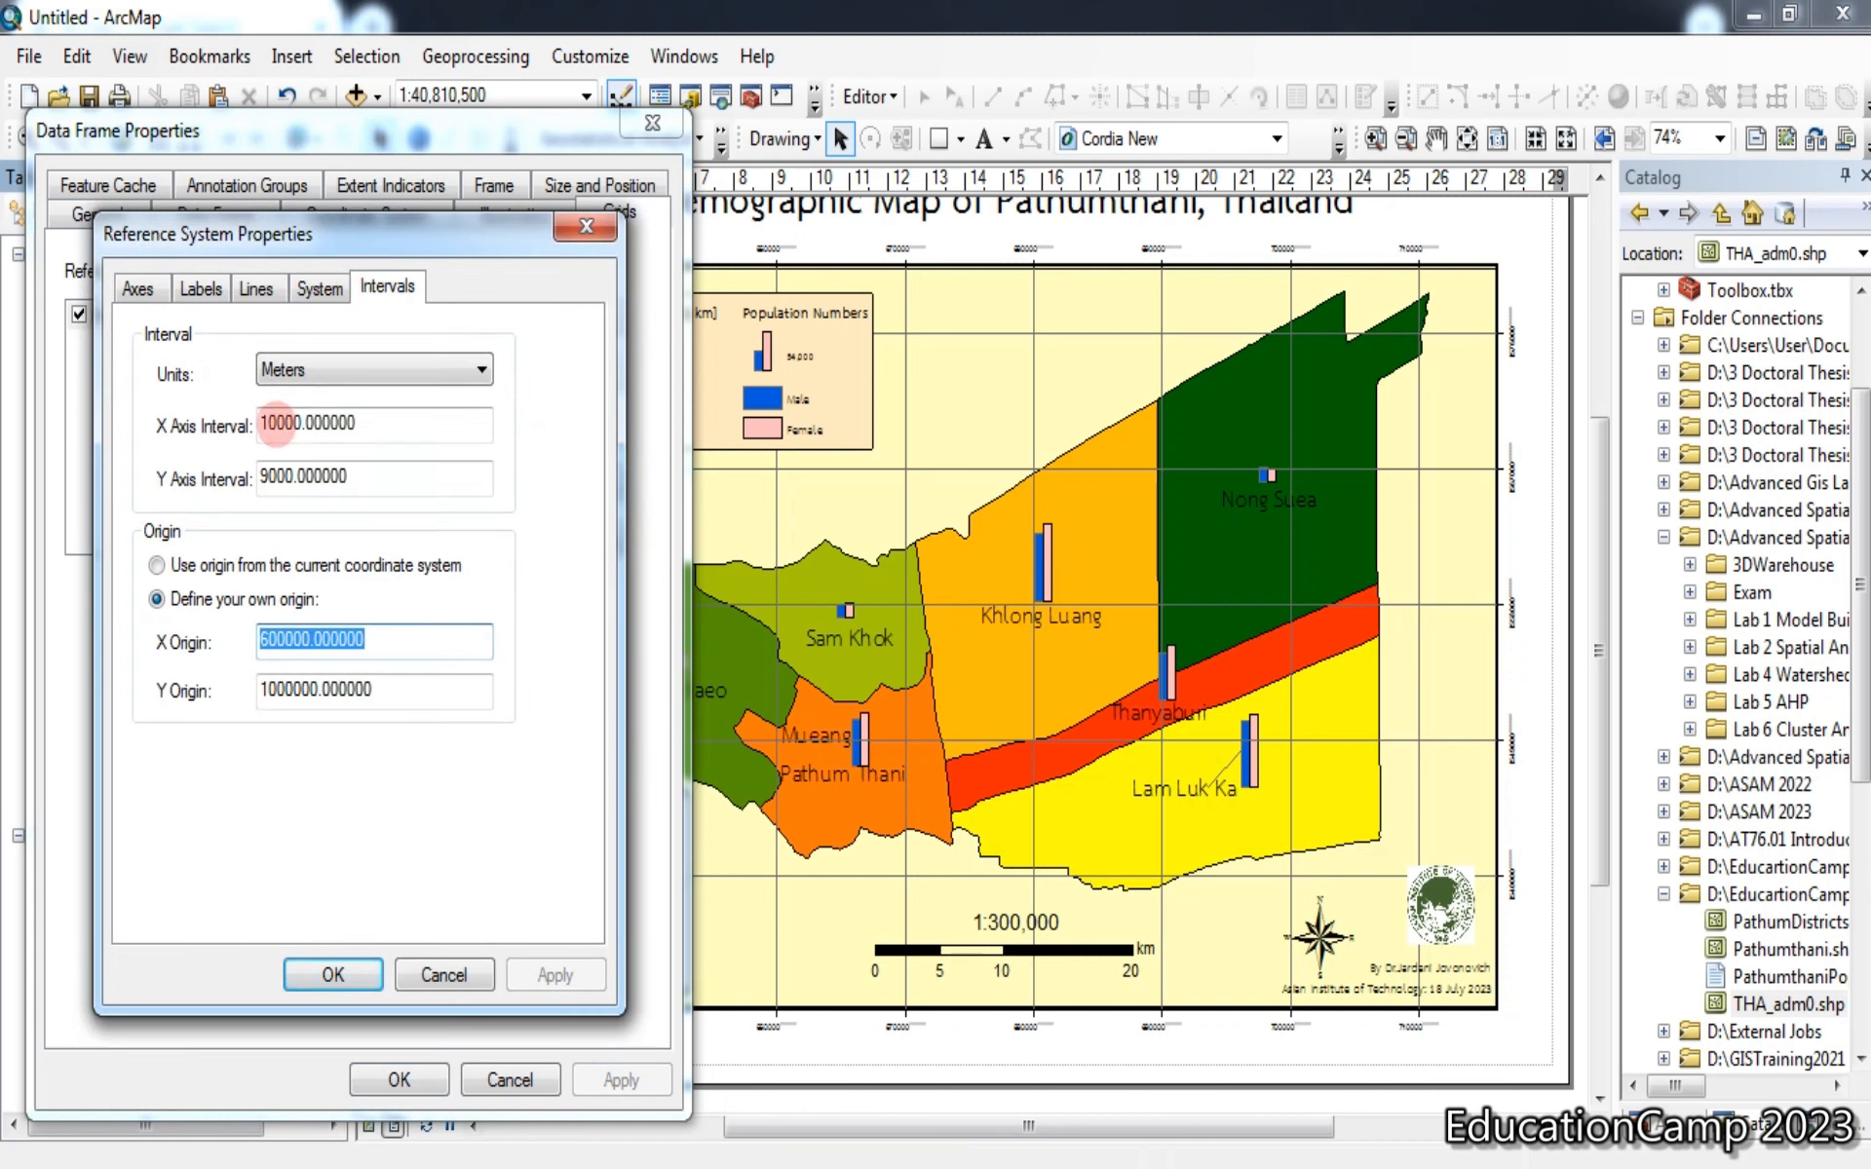
left_click(275, 425)
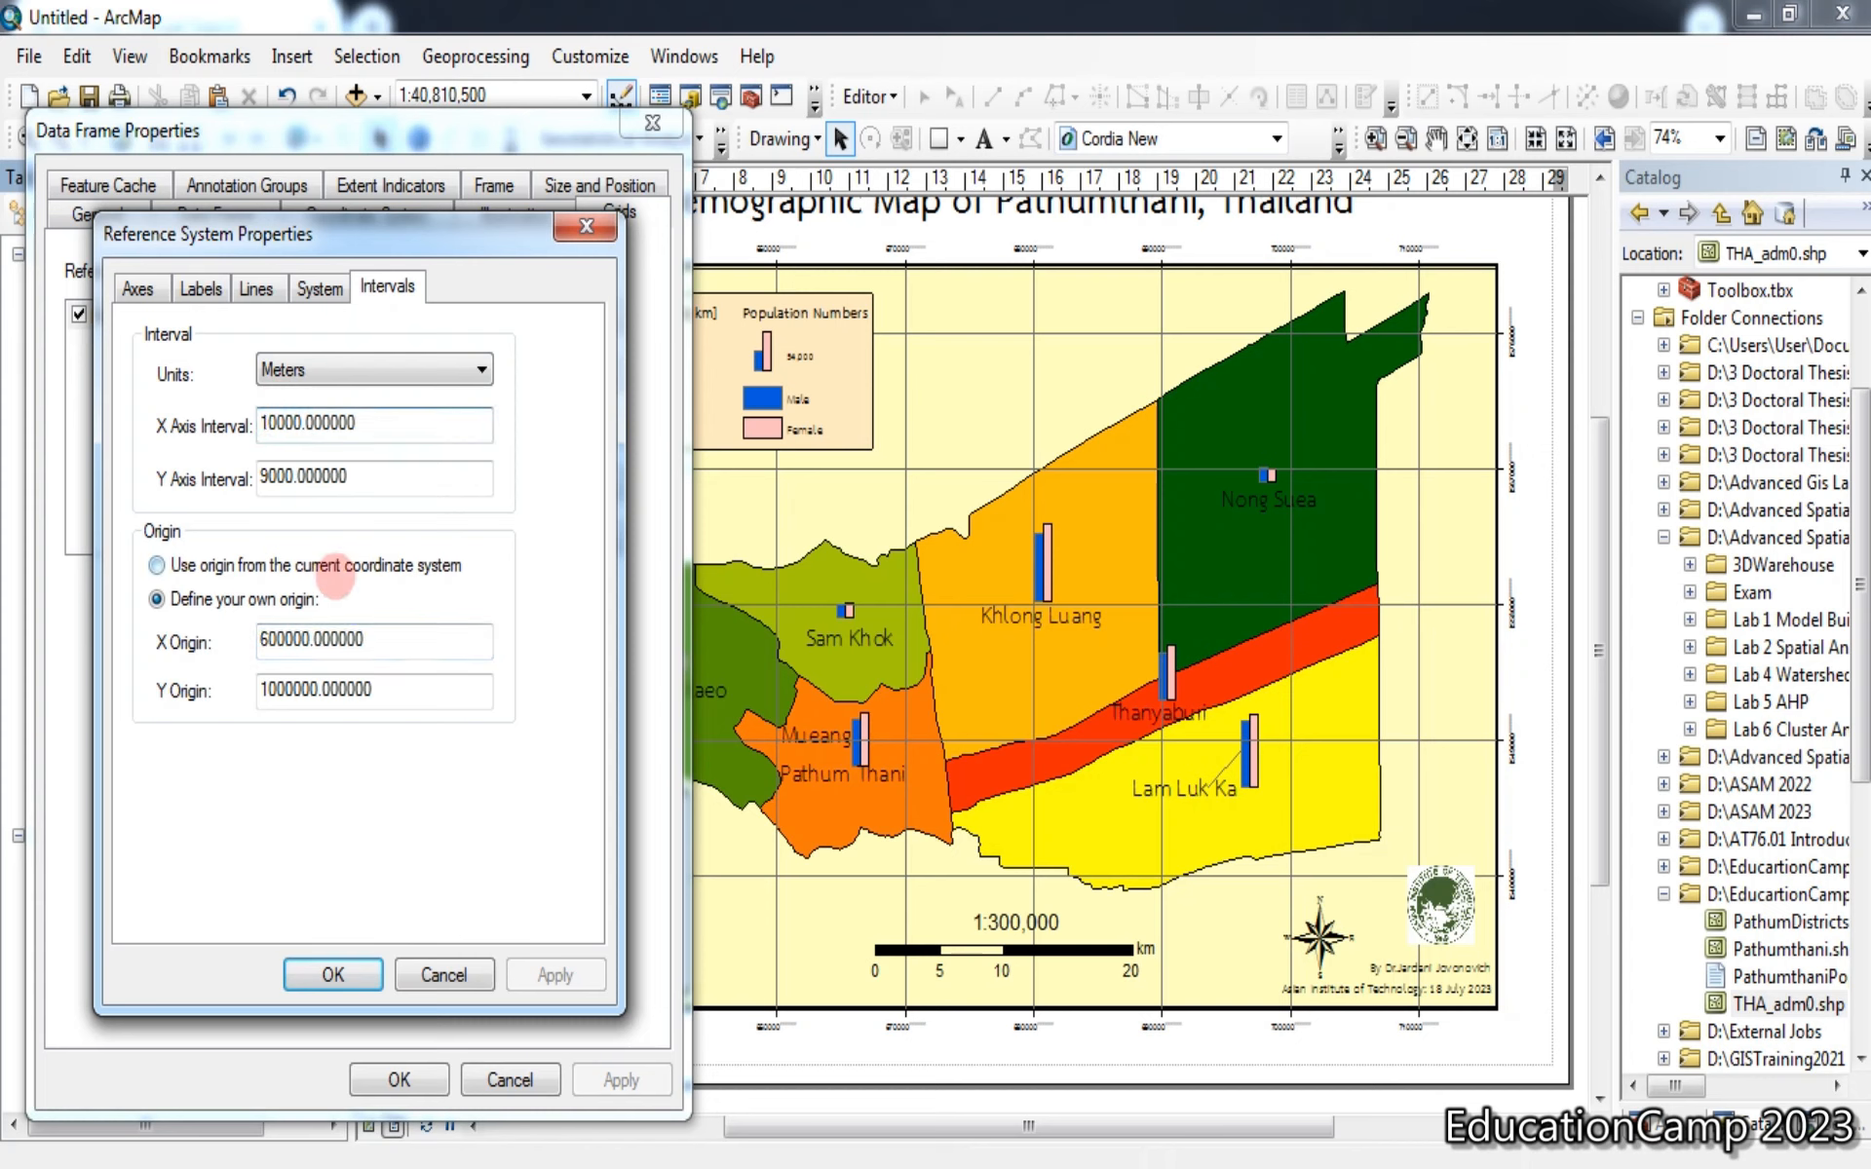
key("BackSpace")
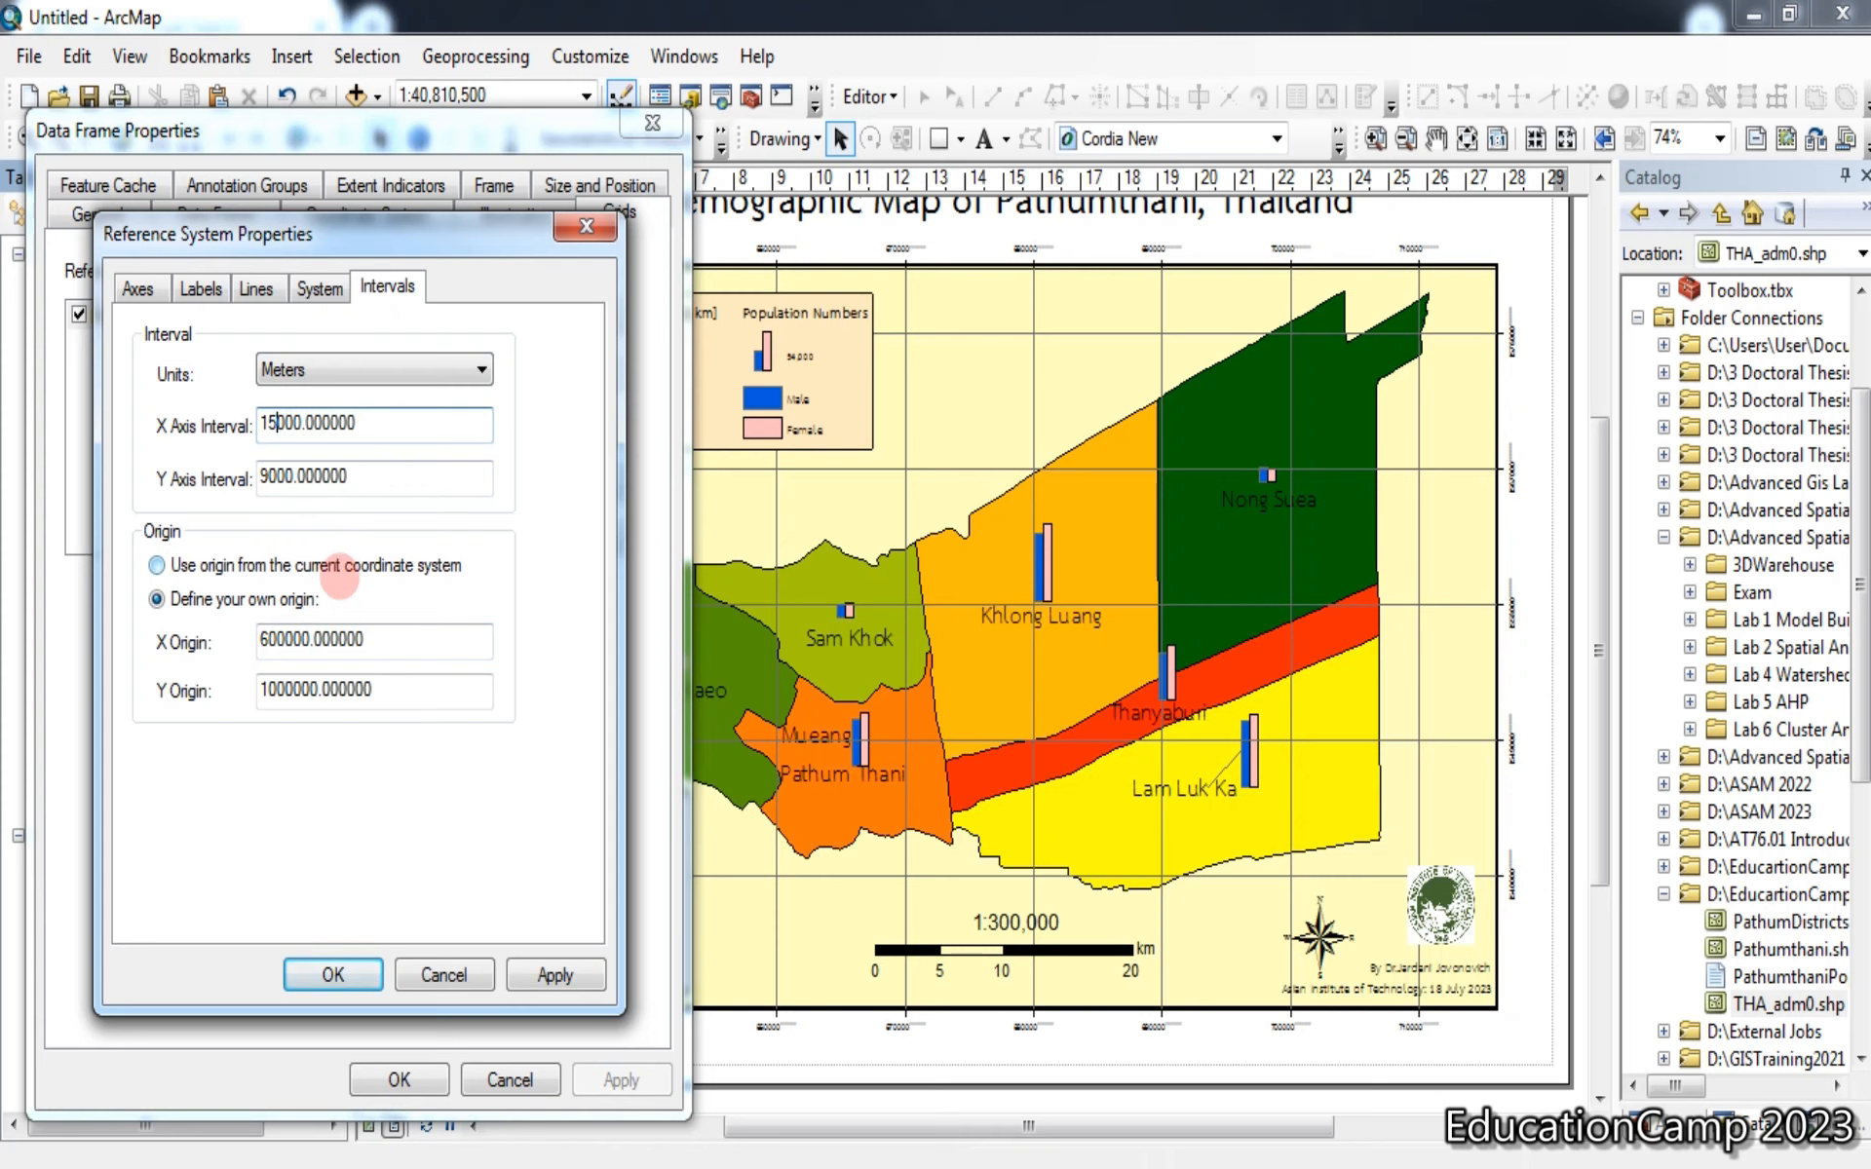
type("5")
left_click(277, 476)
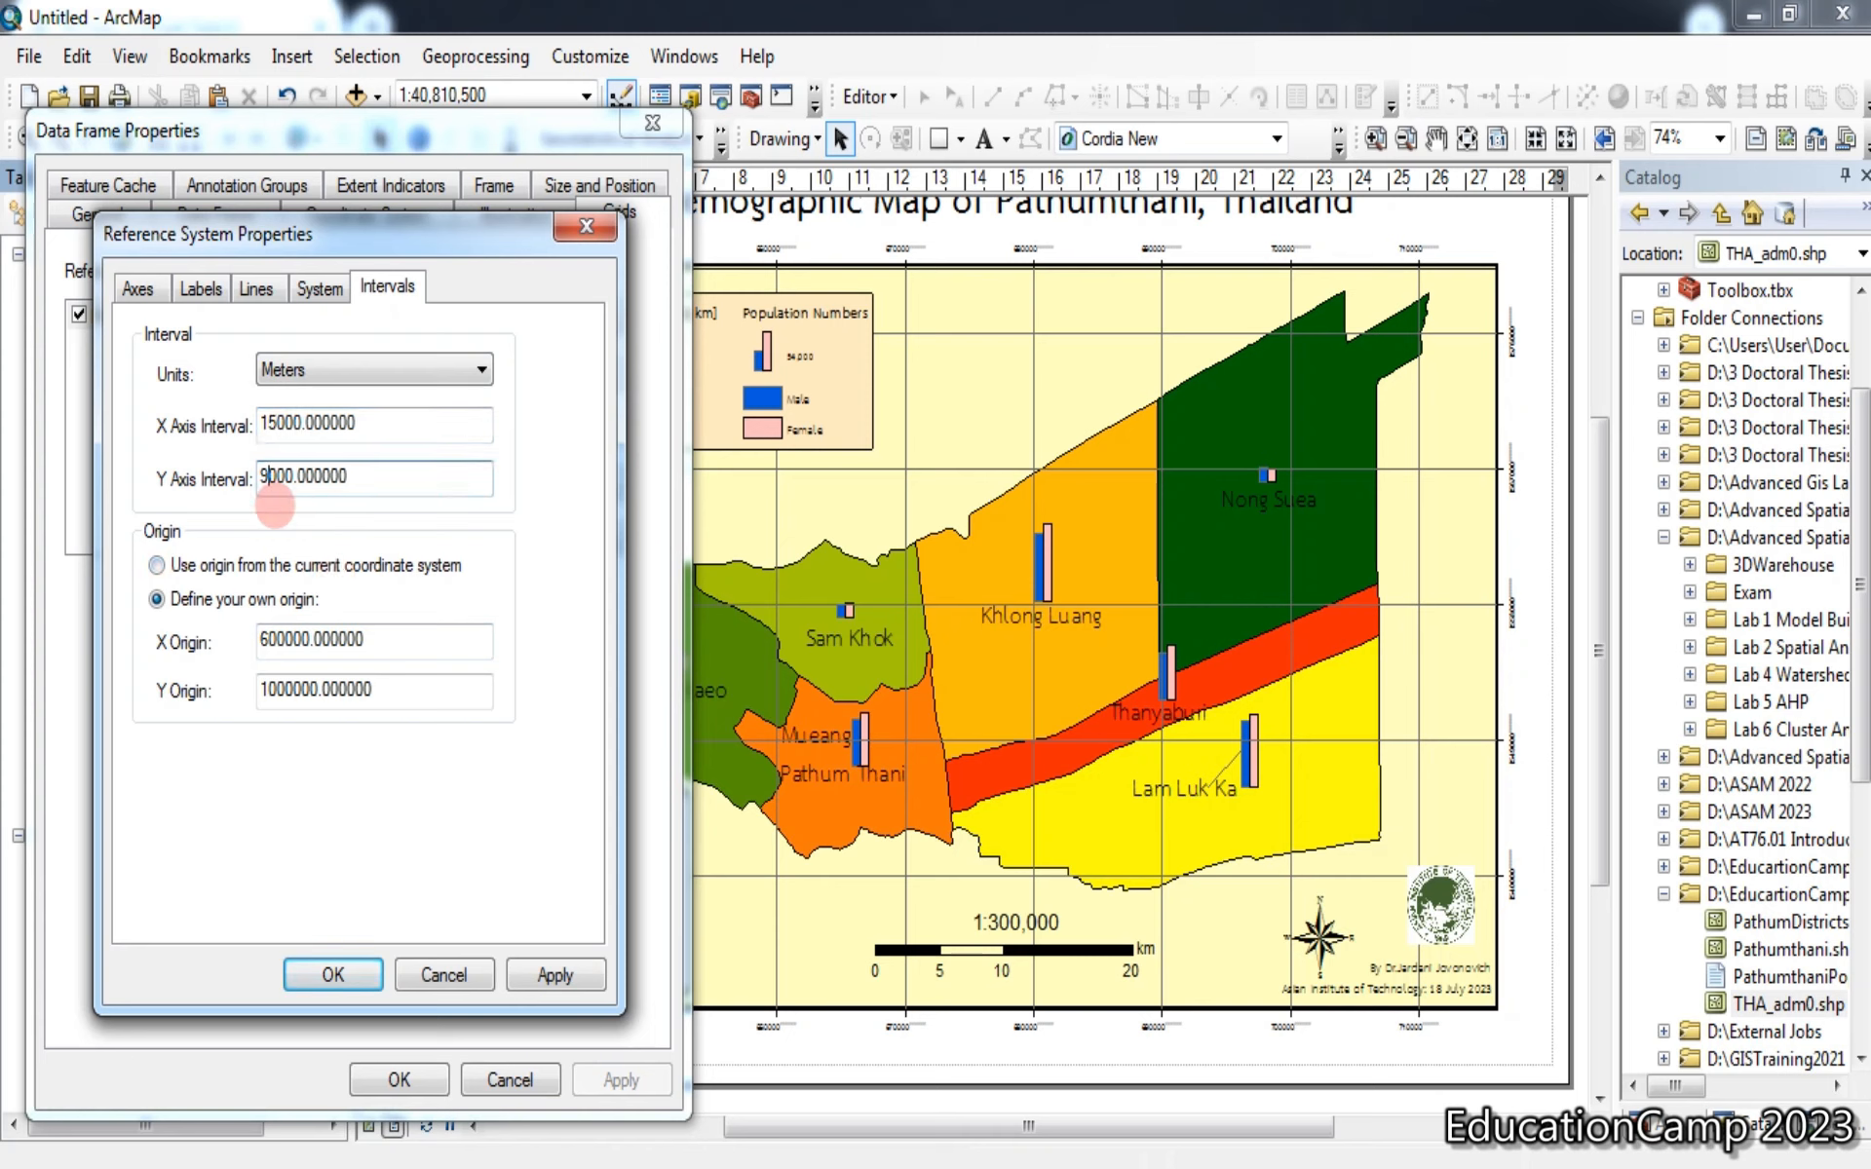
key("BackSpace")
type("1")
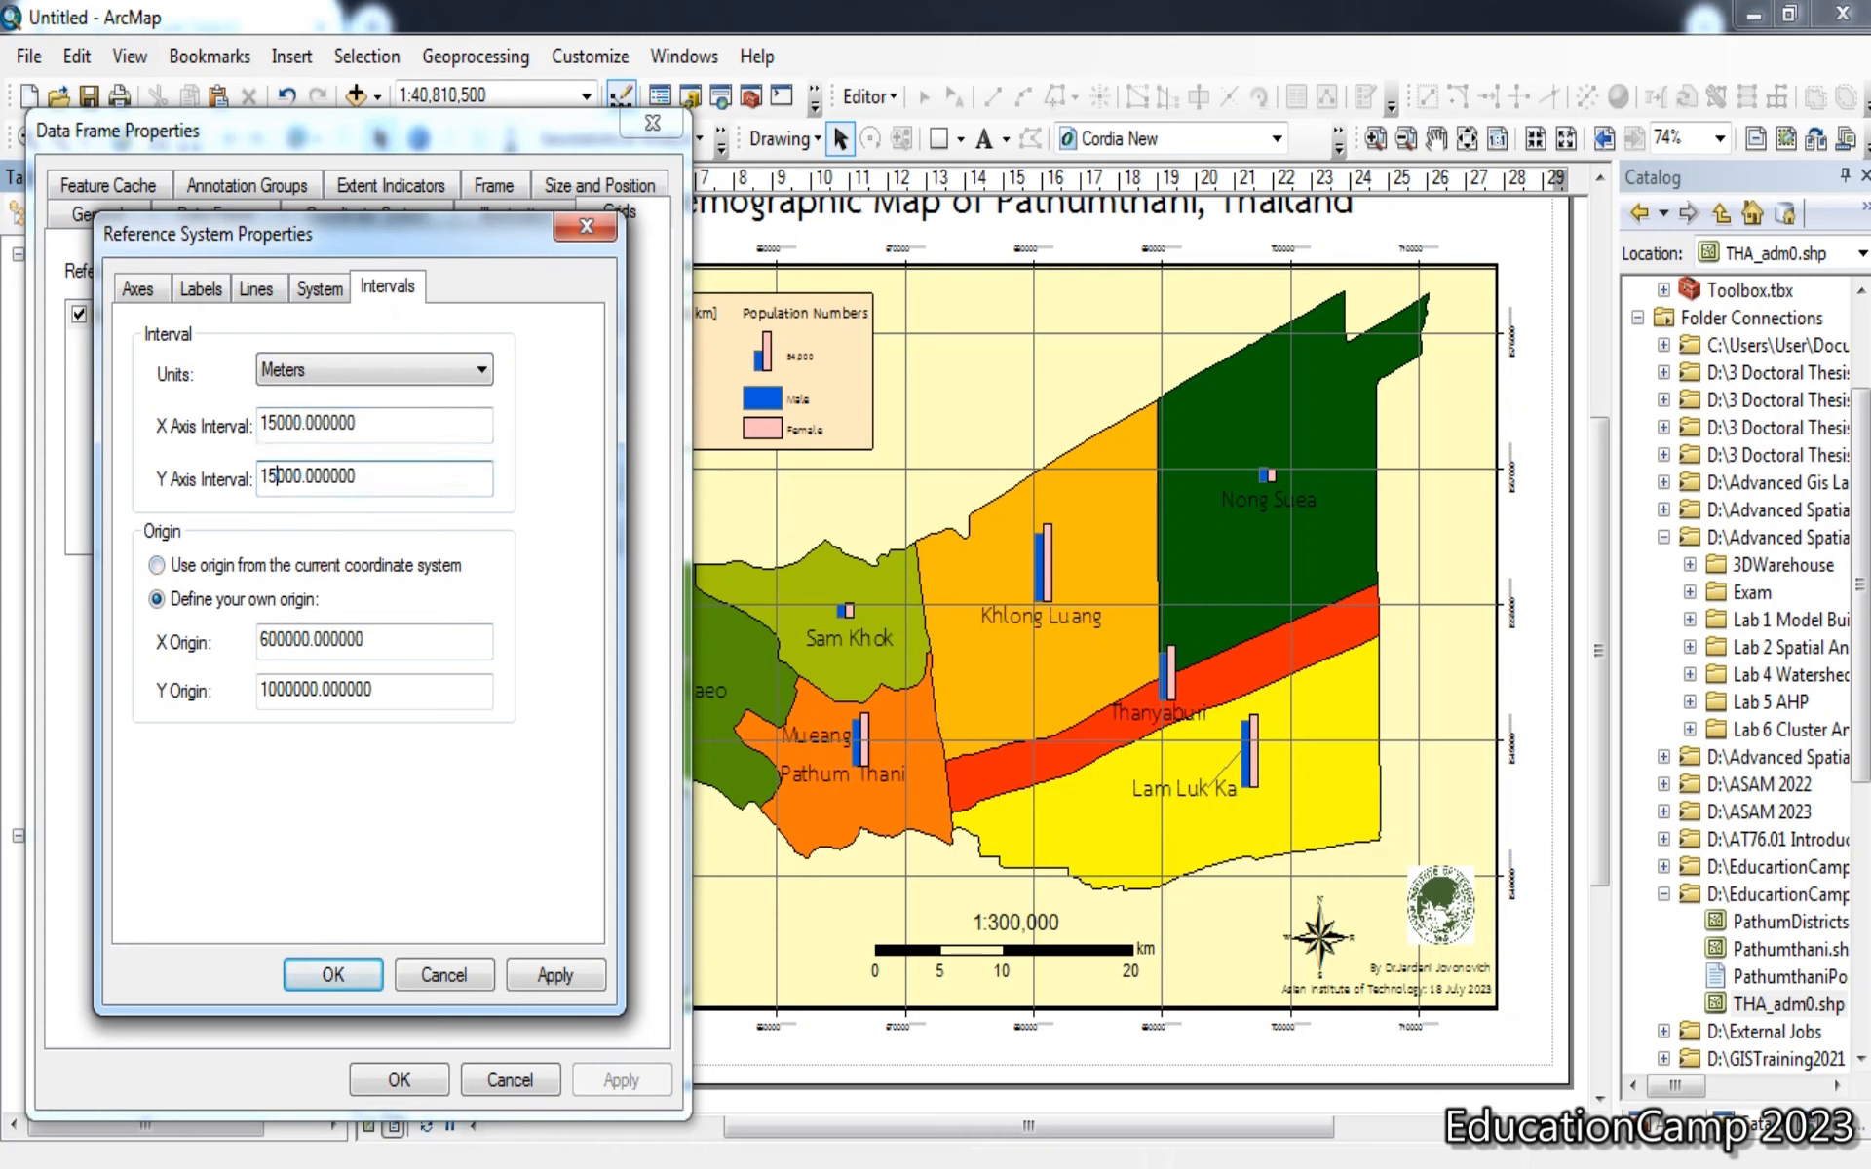
type("5")
Change the grid label style to the Formatted format with the TH SarabunPSK font at size 14
left_click(200, 286)
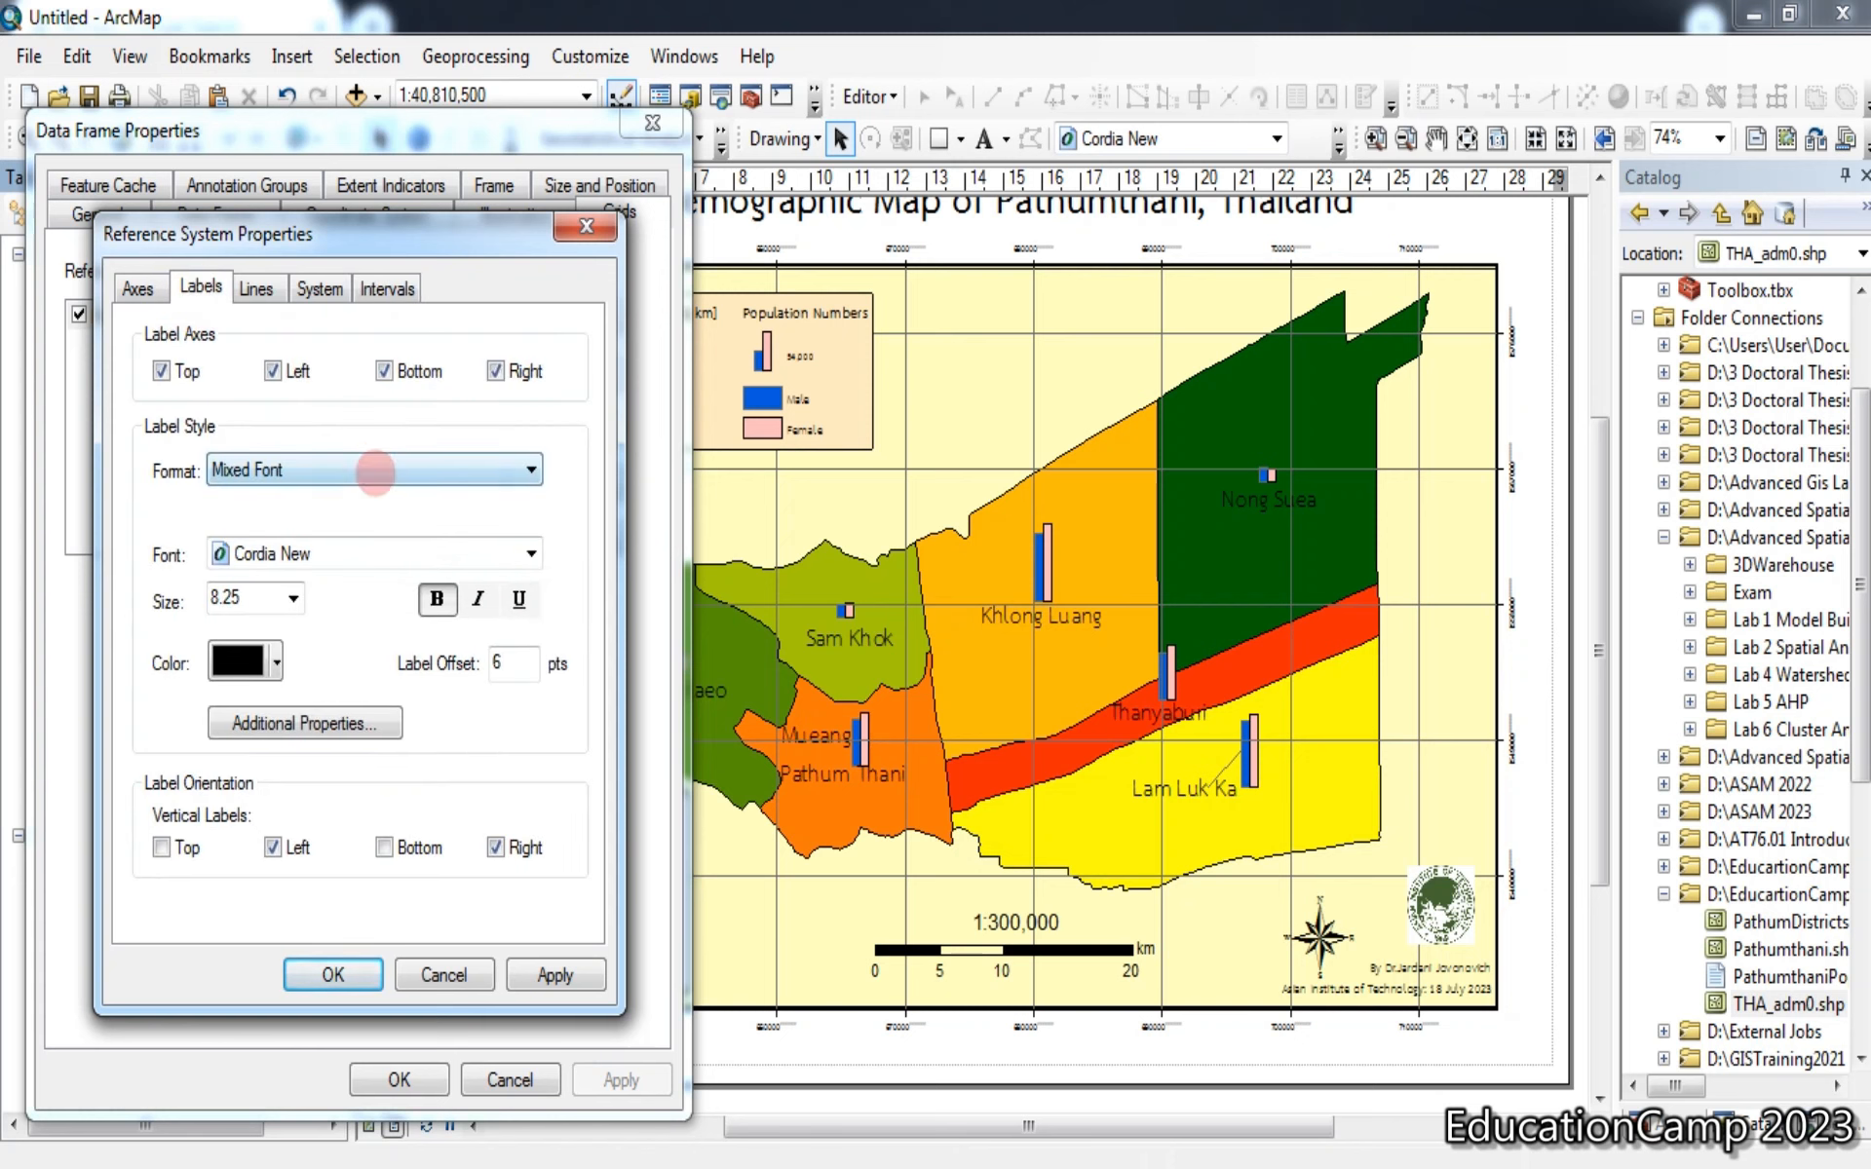
left_click(368, 471)
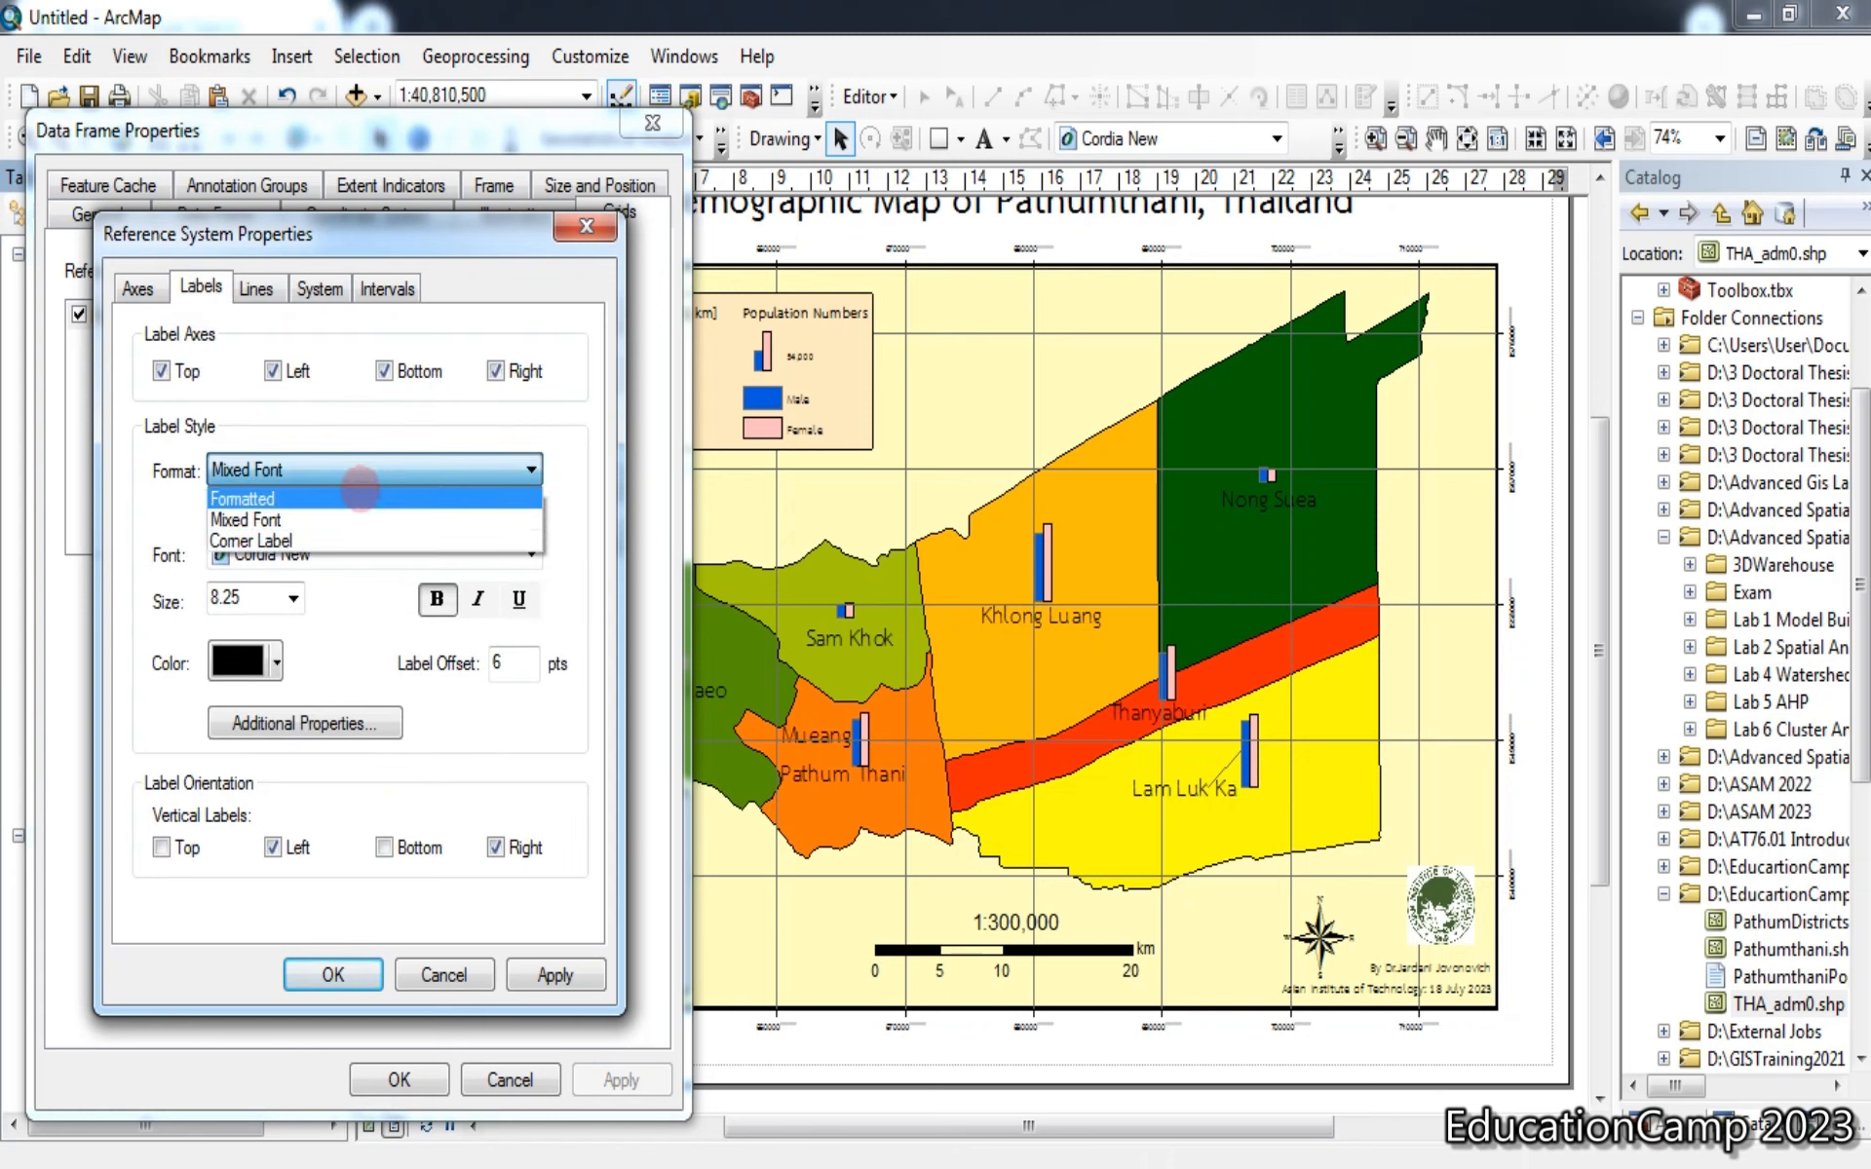
left_click(361, 497)
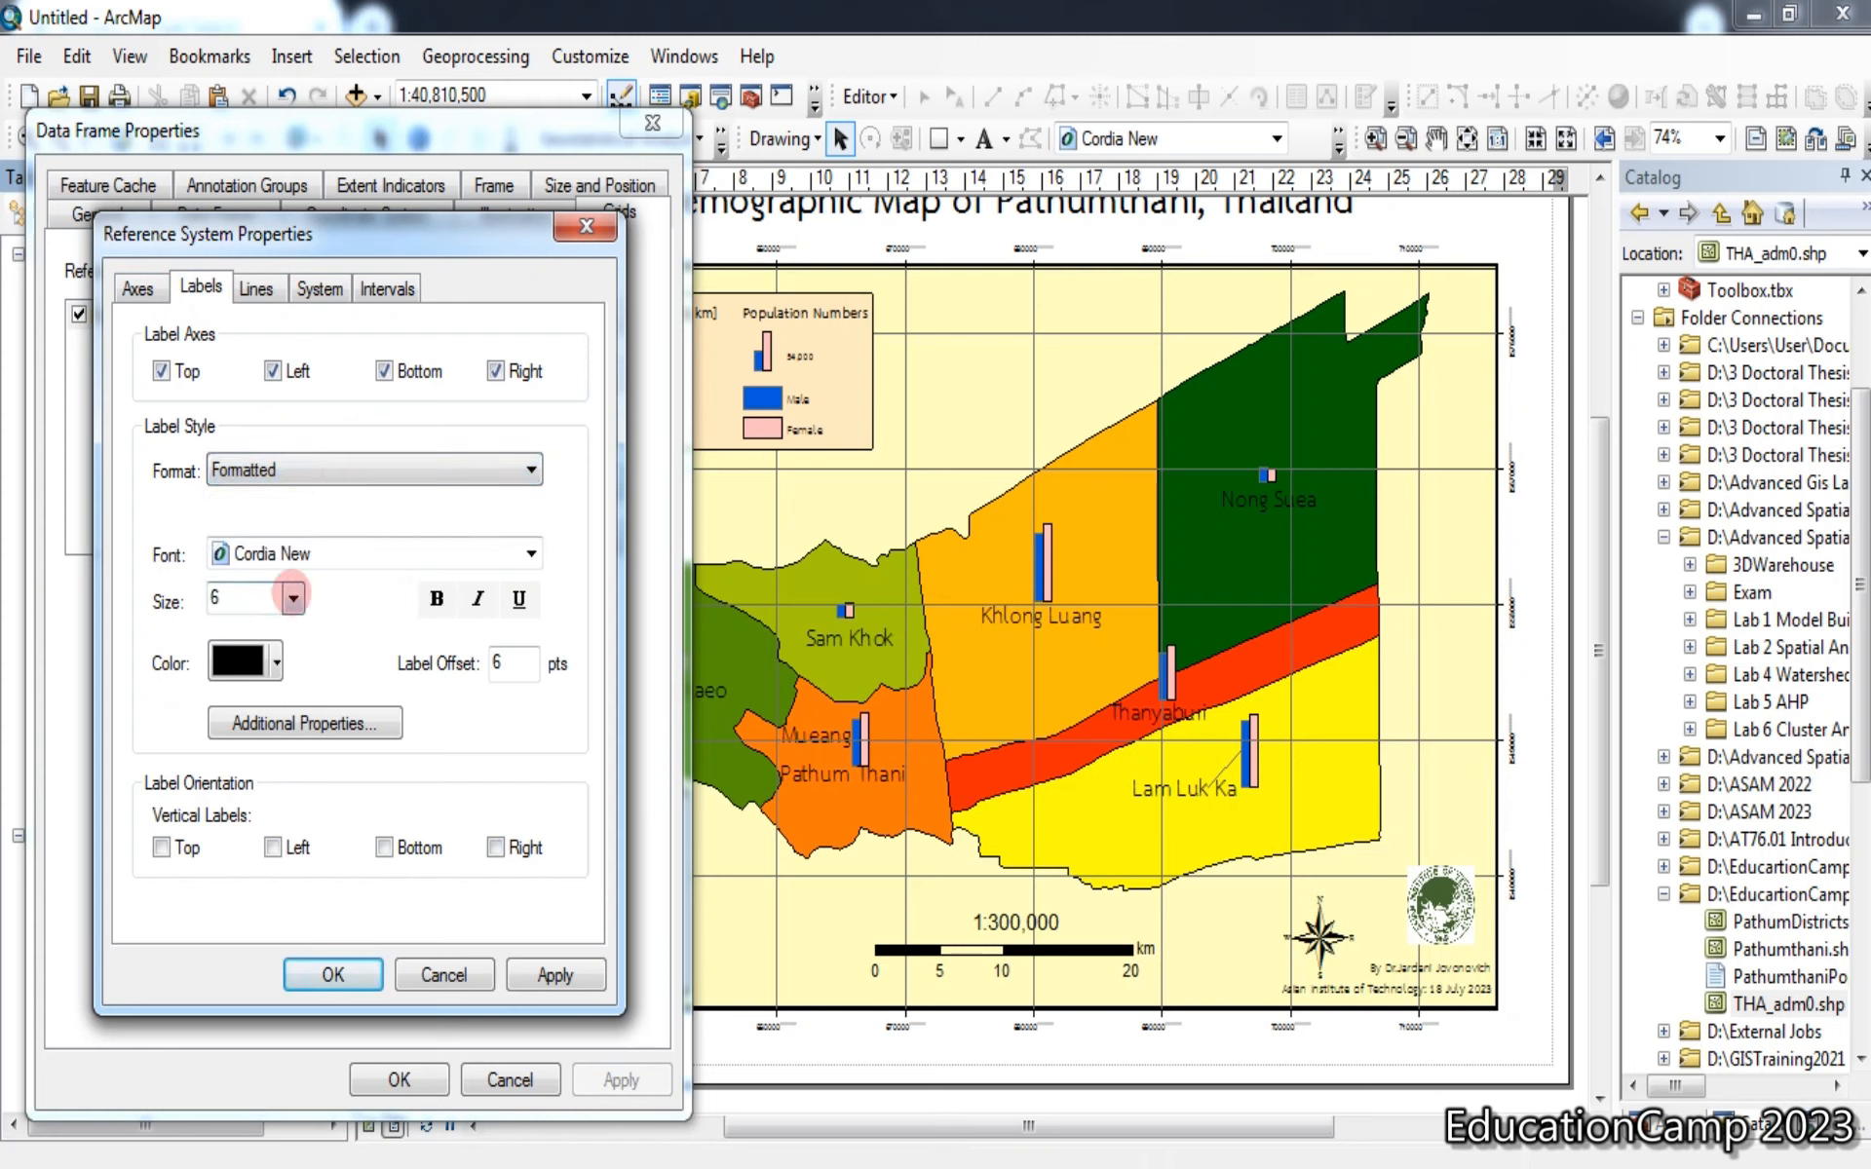
left_click(300, 553)
type("th")
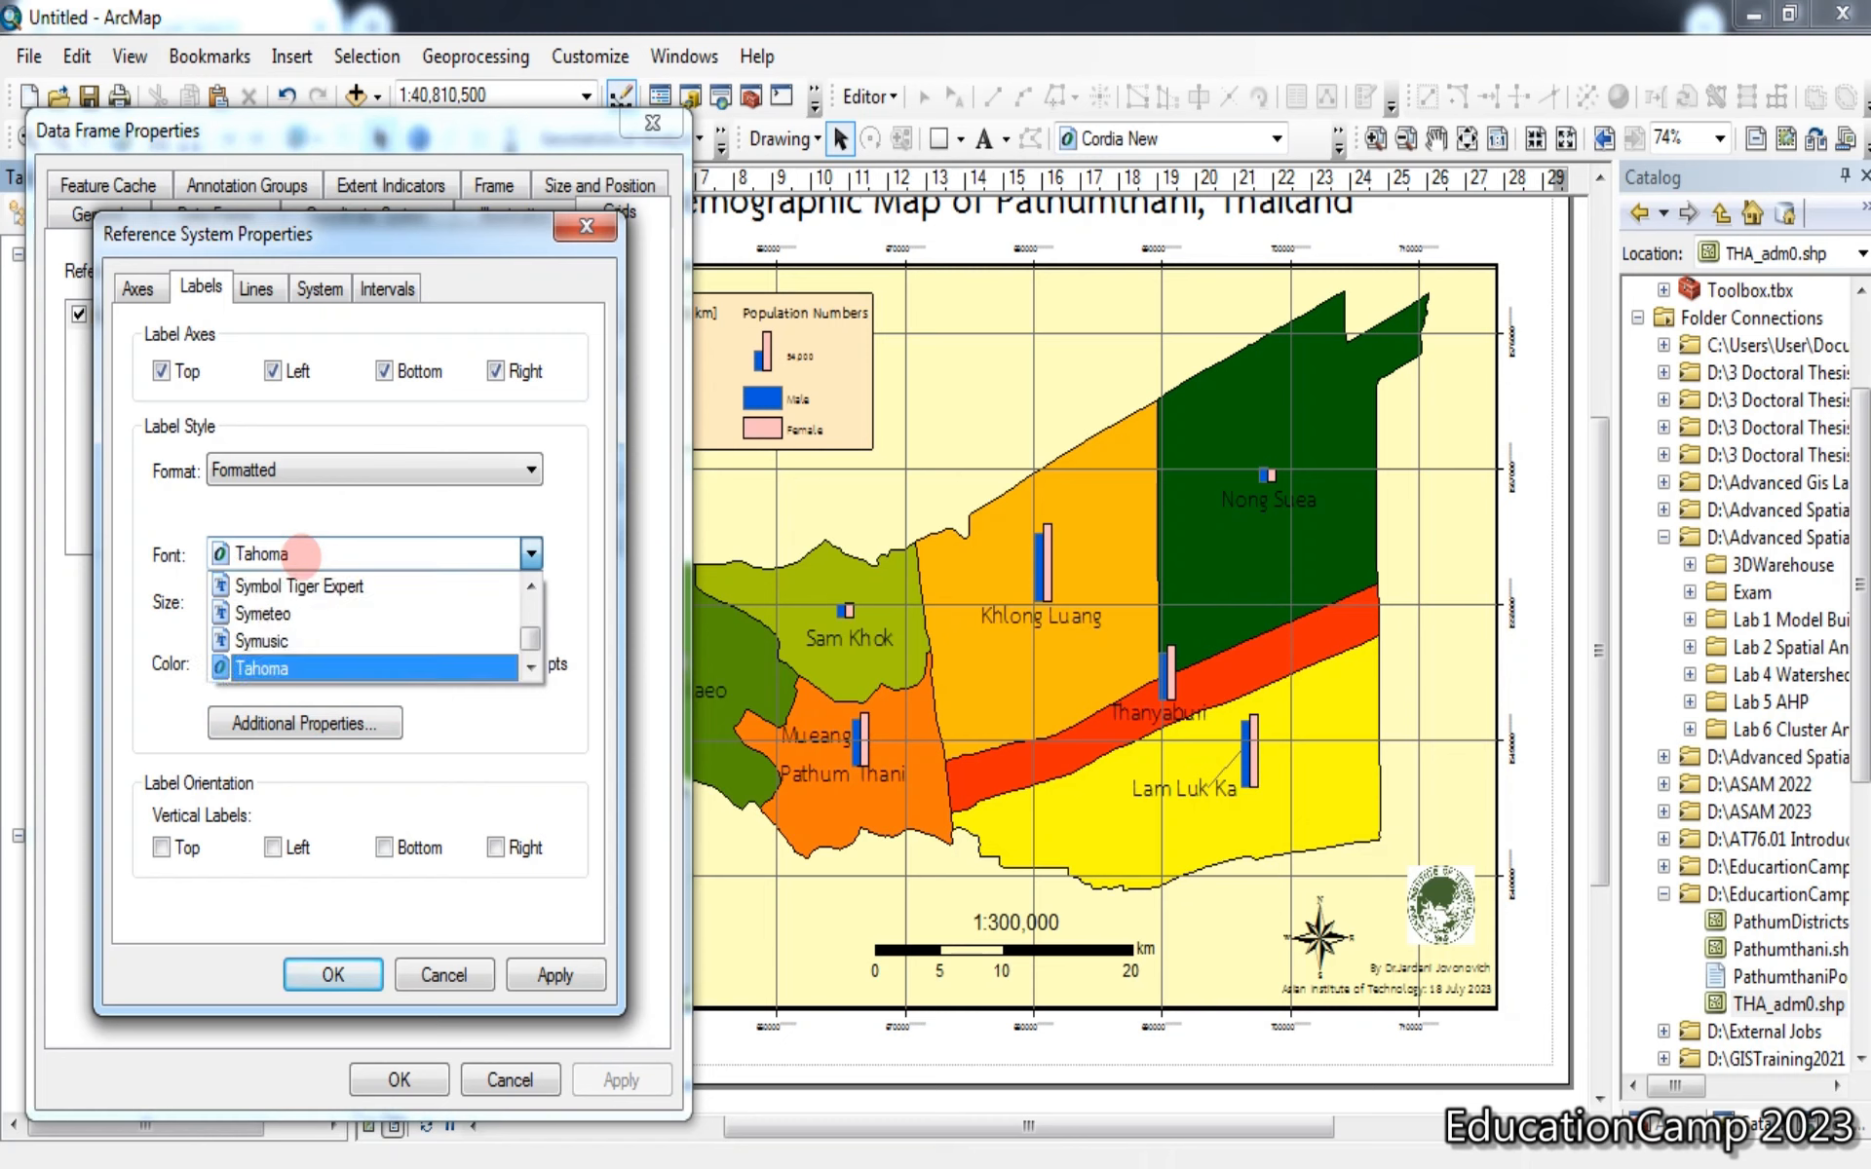
left_click(531, 668)
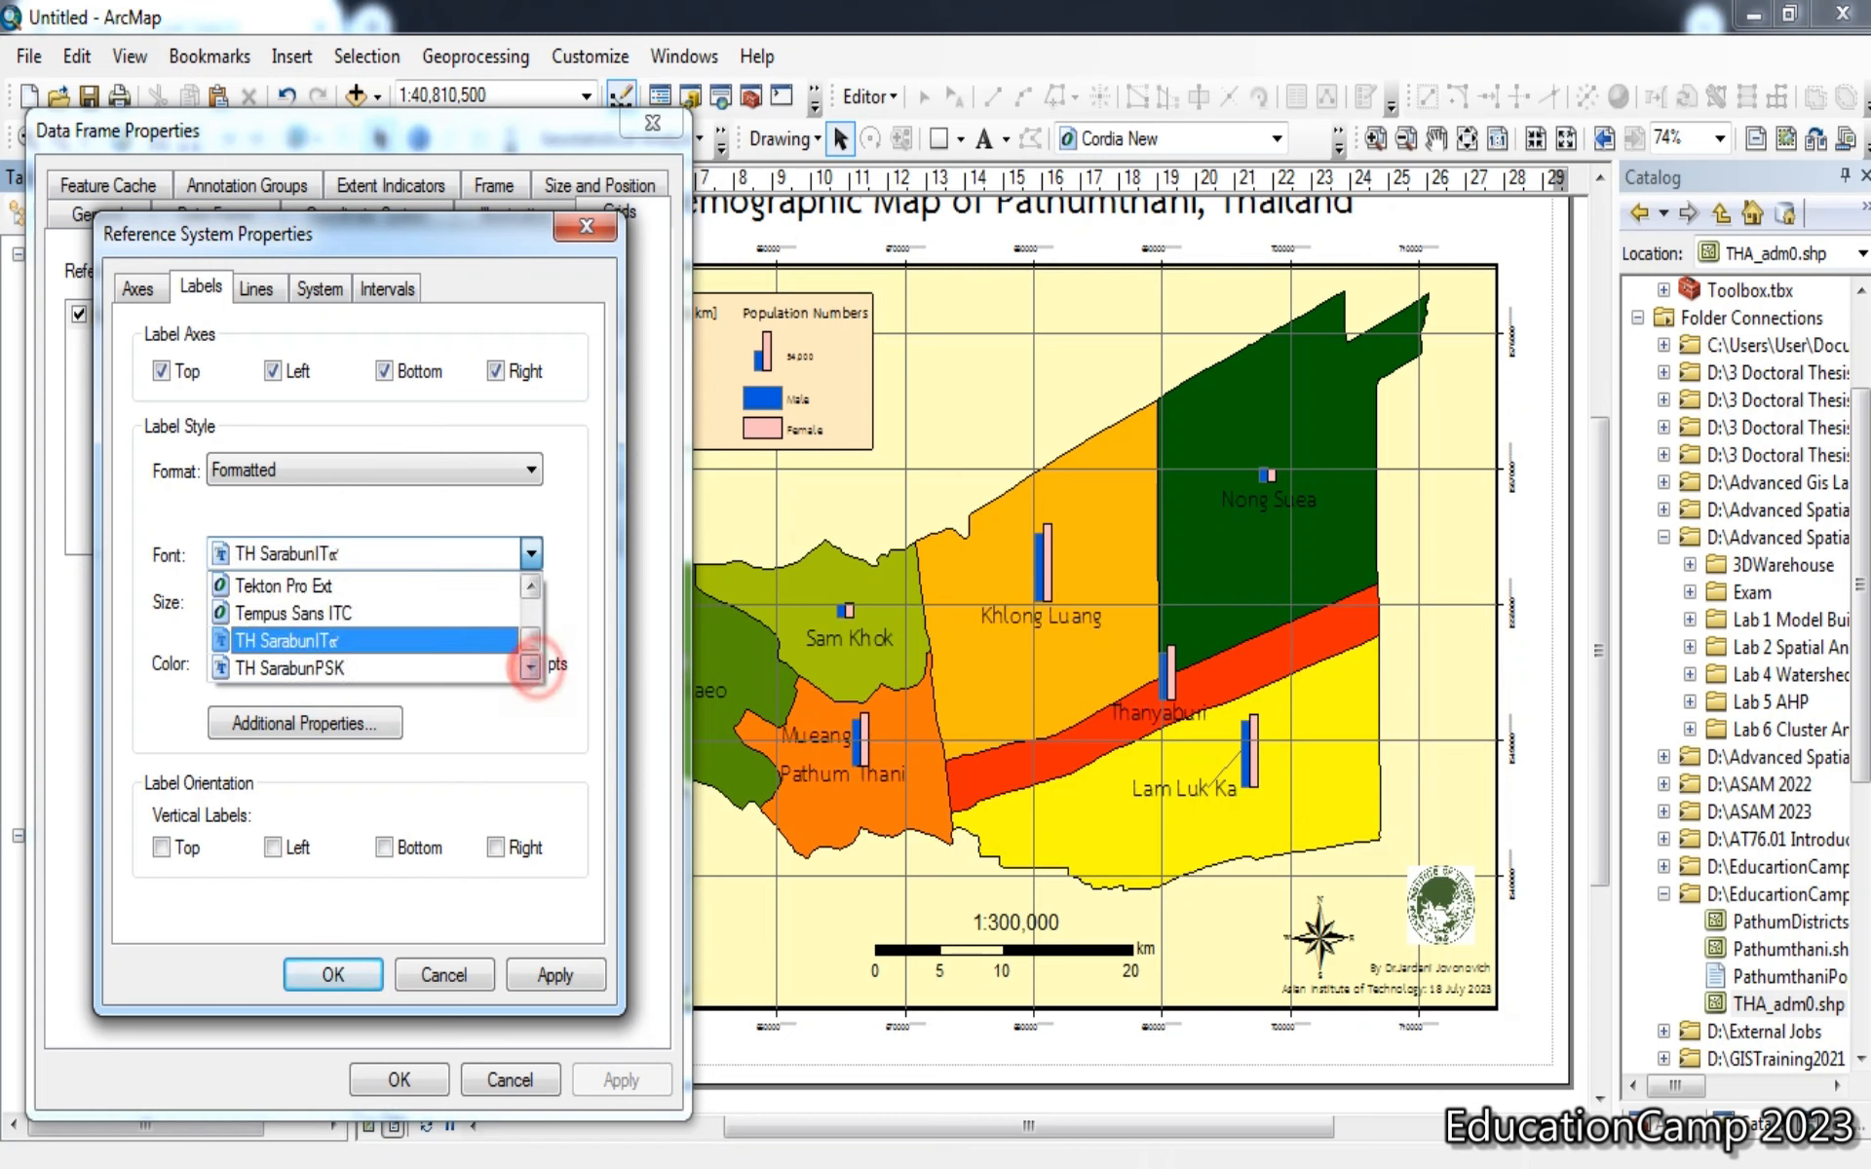
left_click(395, 668)
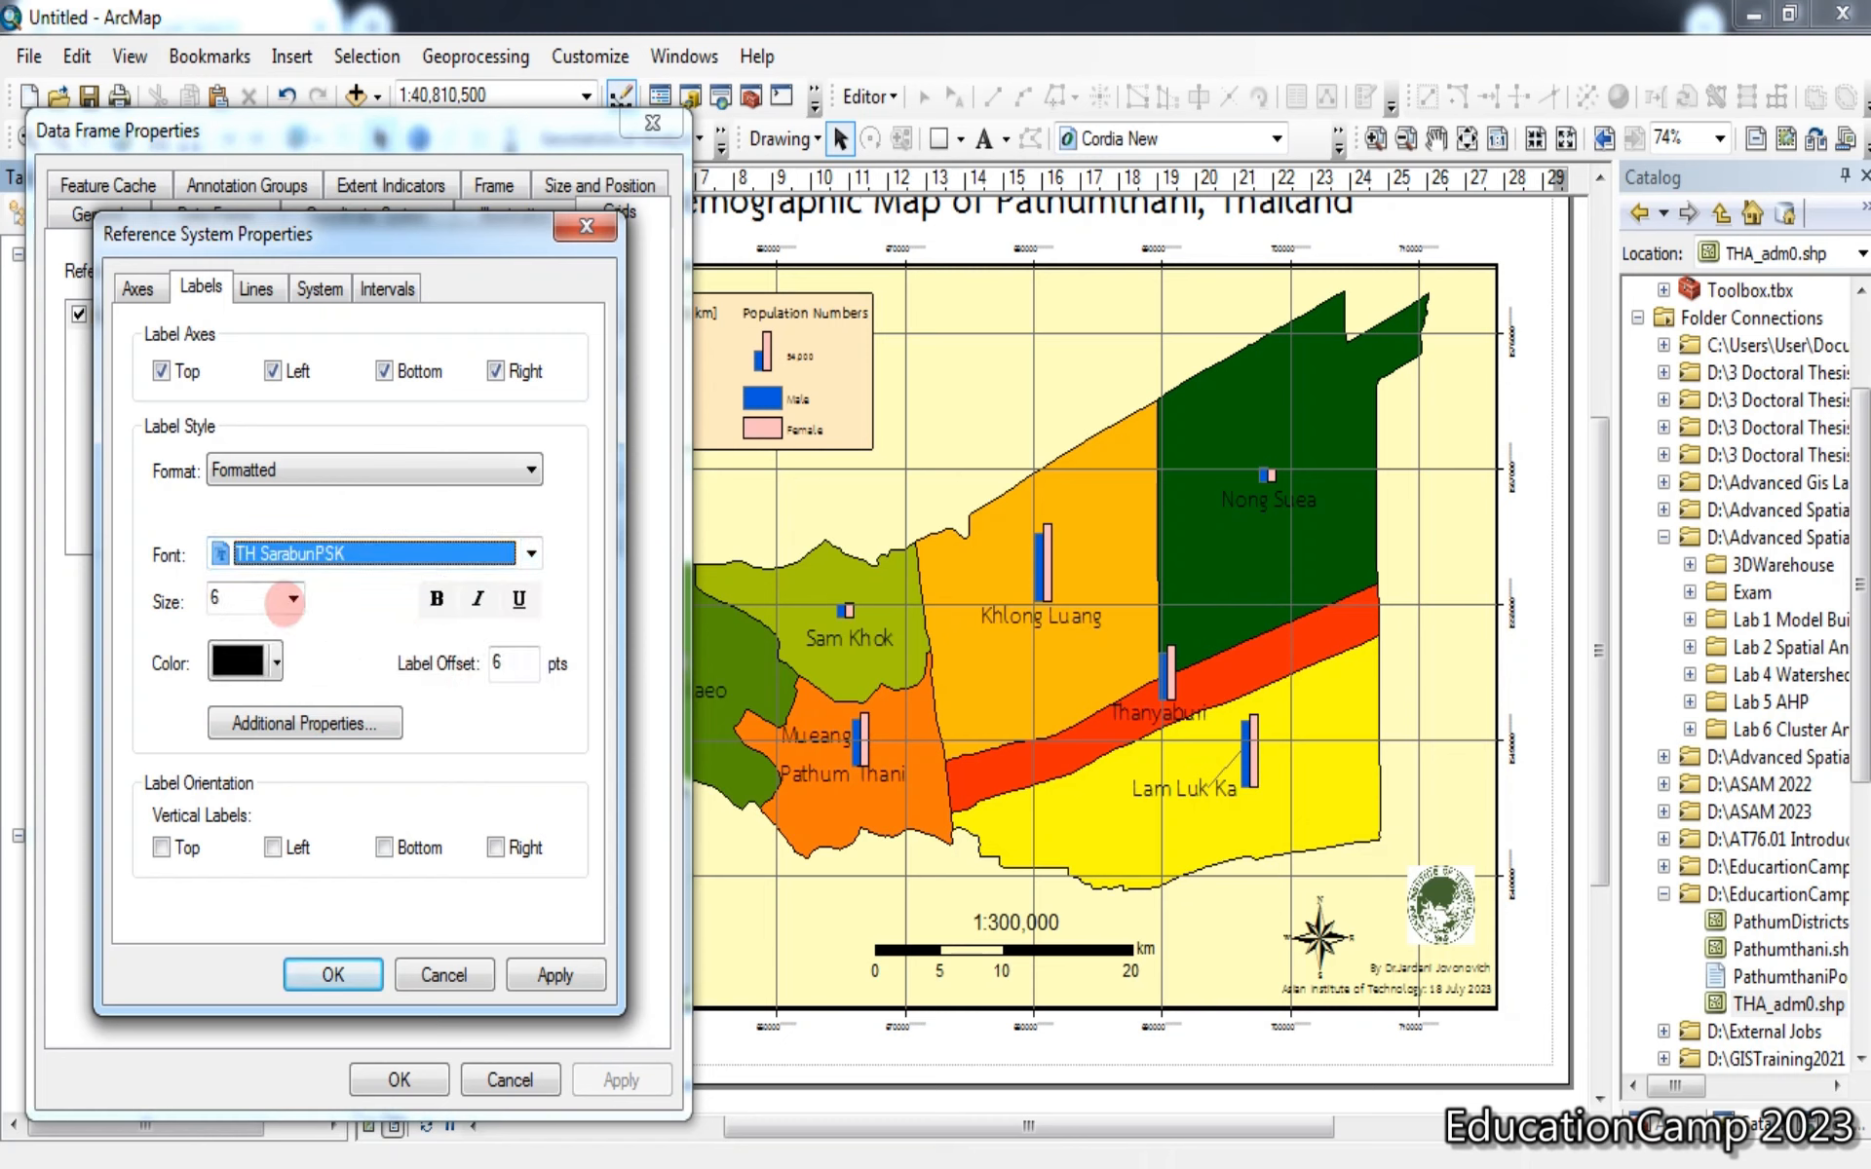
left_click(292, 598)
left_click(292, 751)
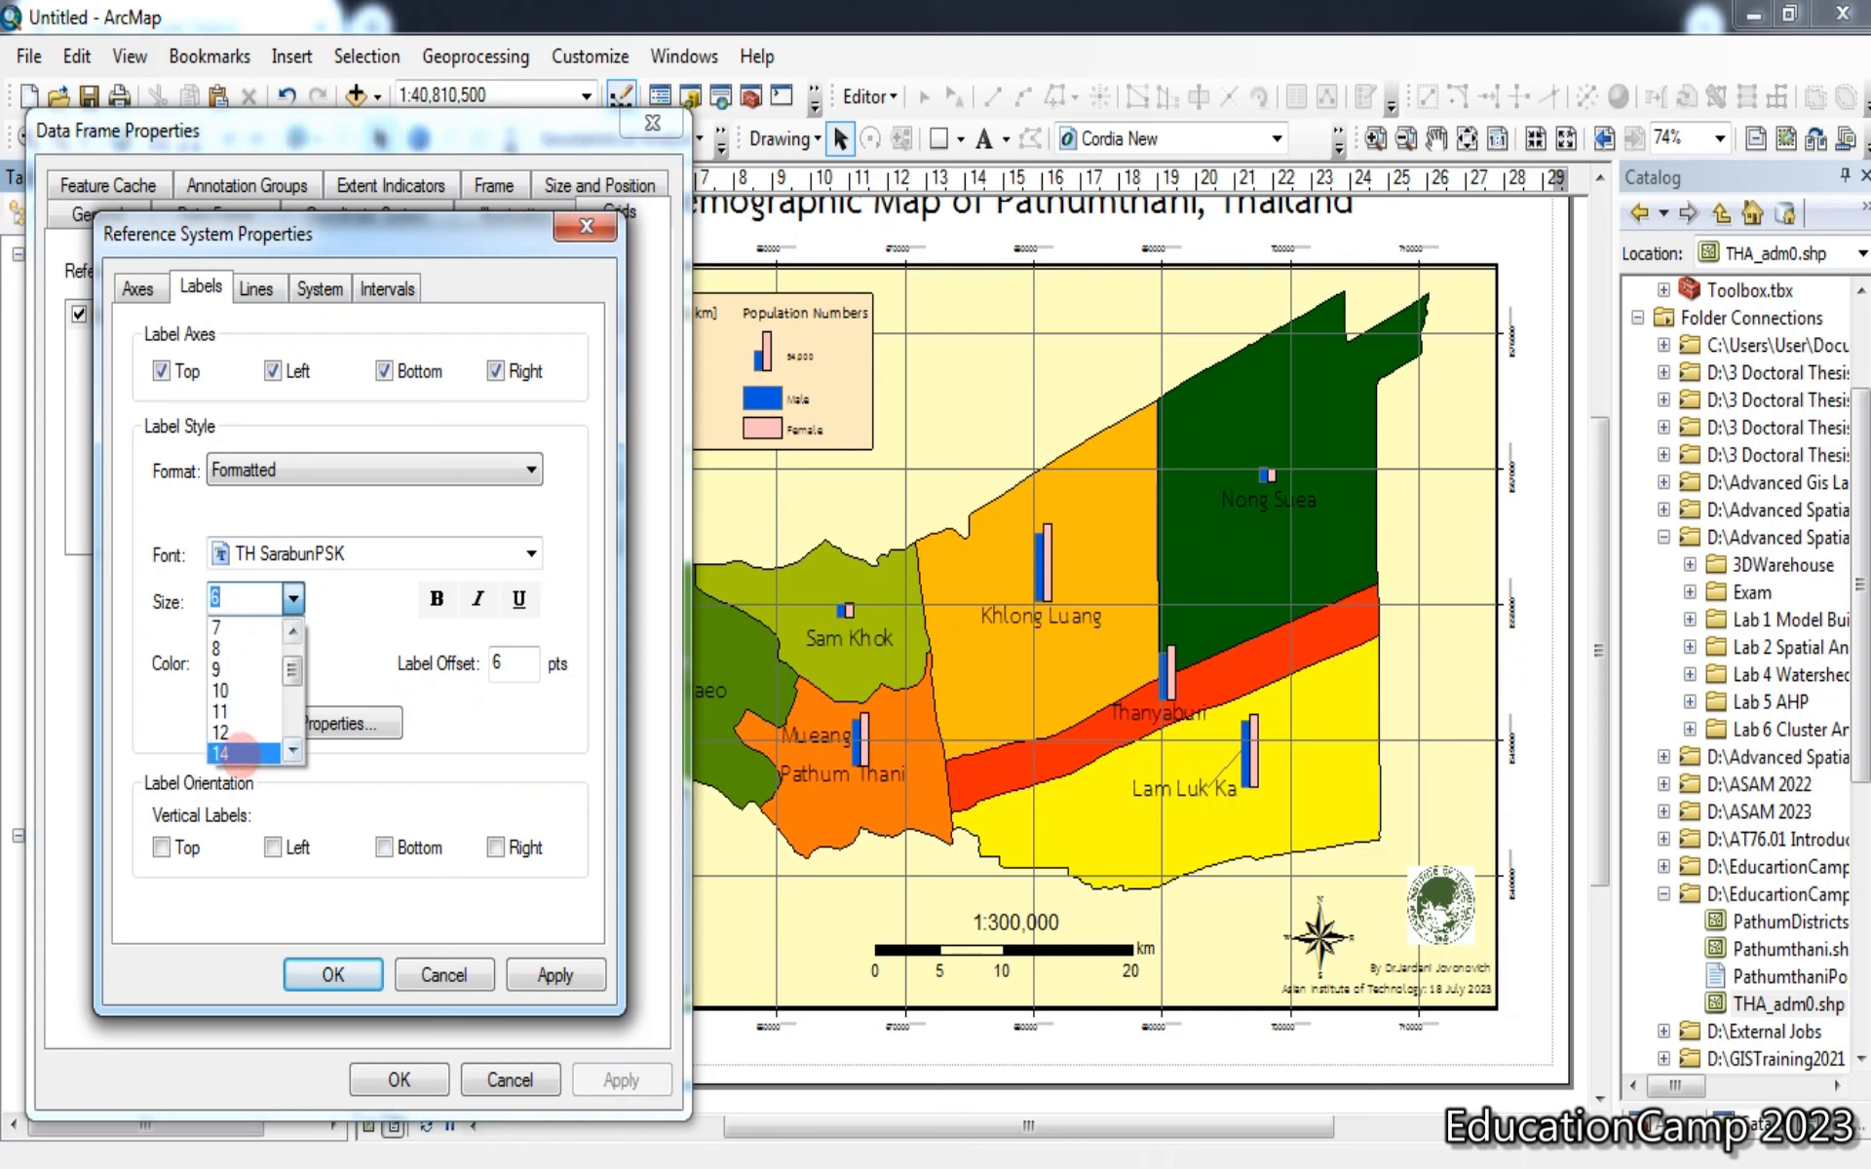
left_click(239, 750)
Set the grid labels' numeric rounding to use the number of decimal places
left_click(264, 721)
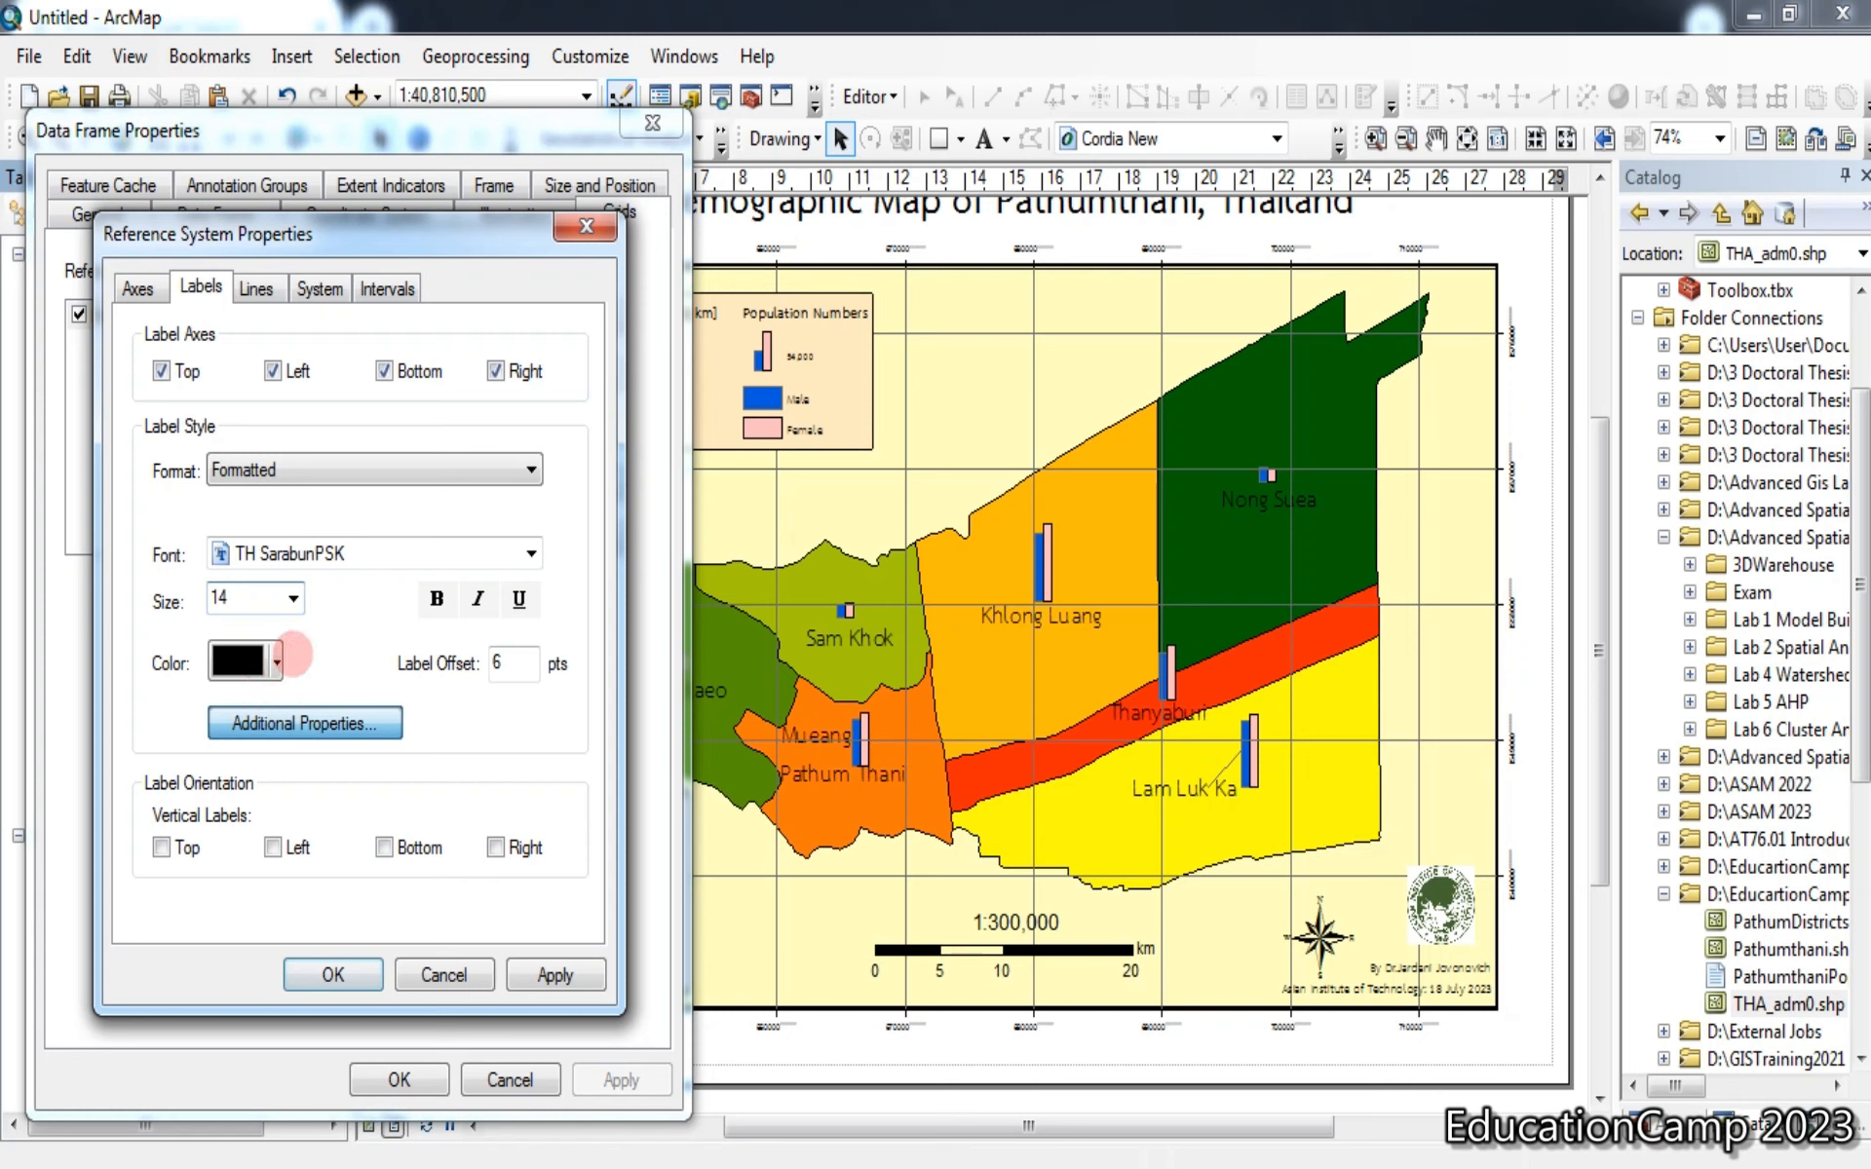
left_click(363, 711)
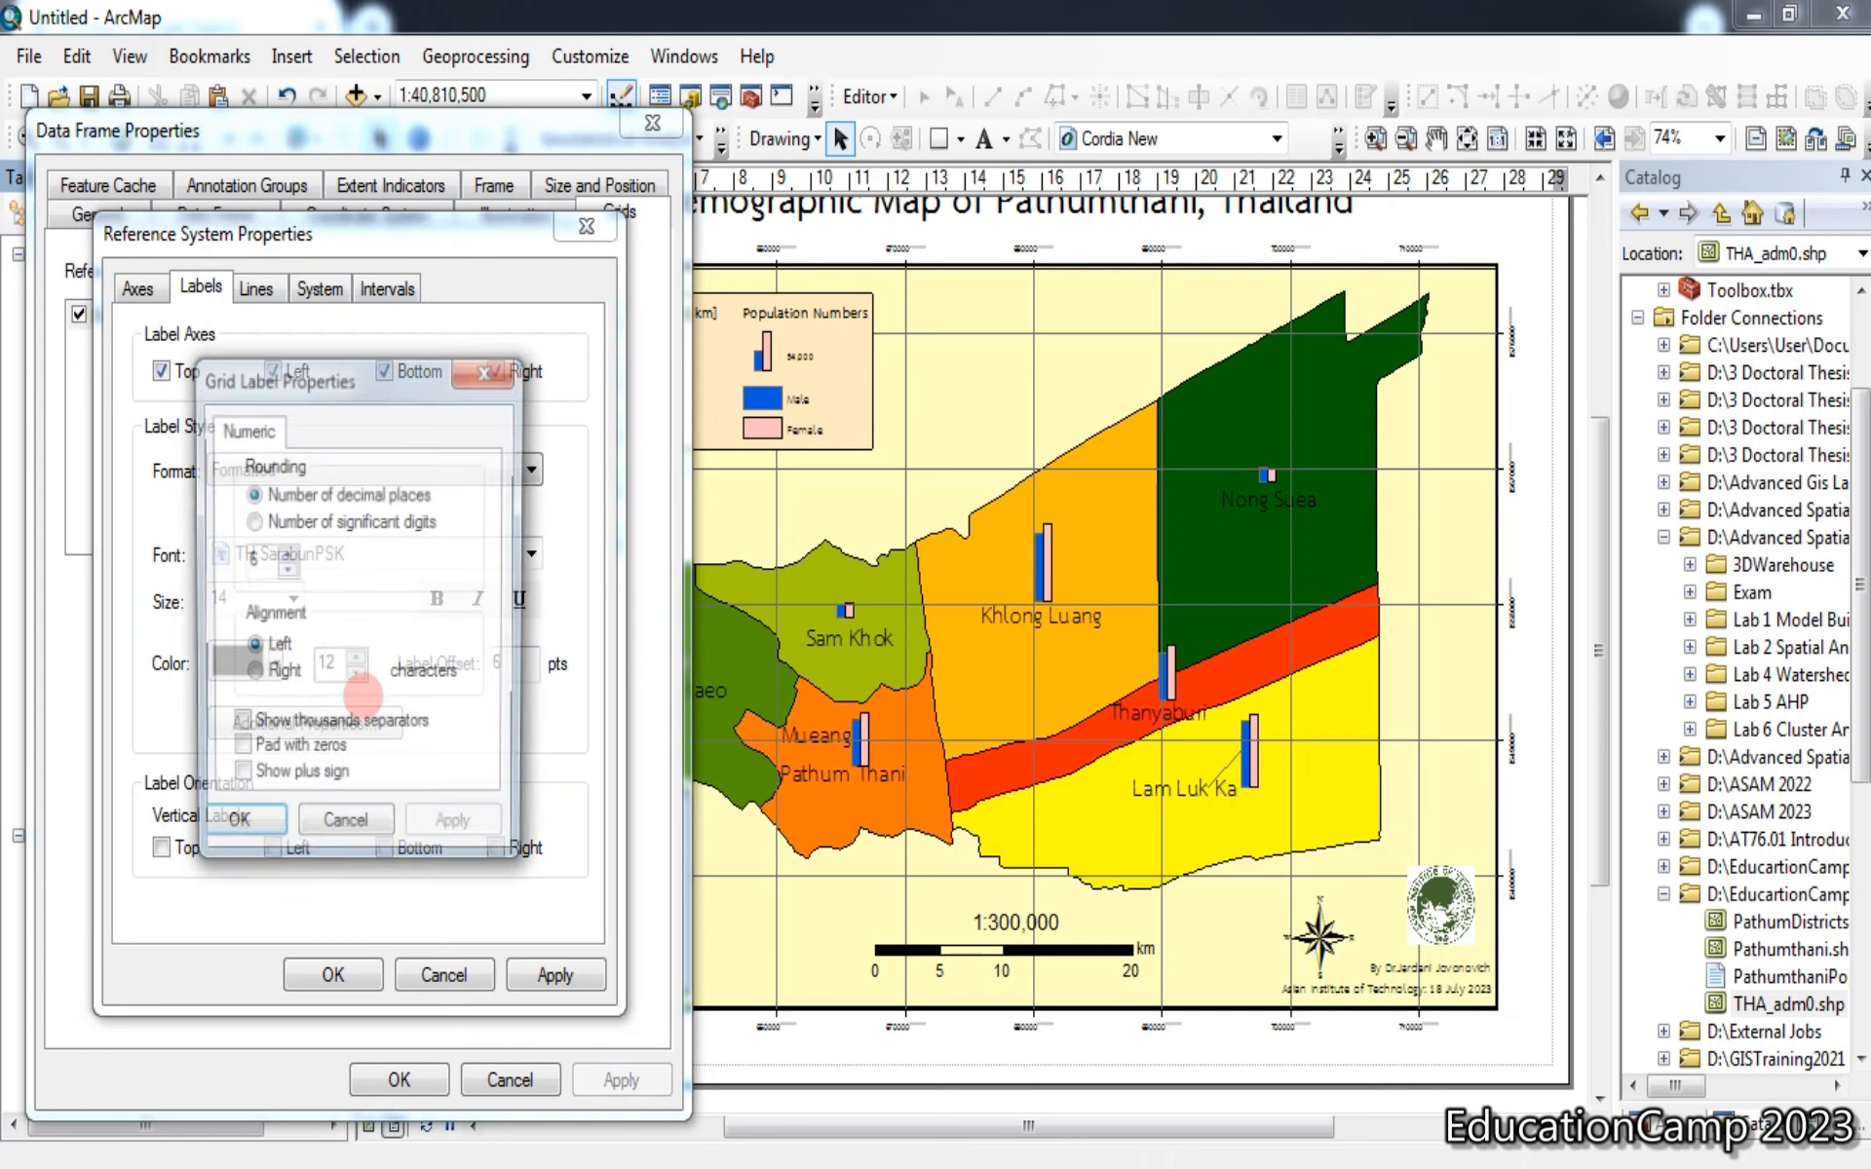
left_click(327, 488)
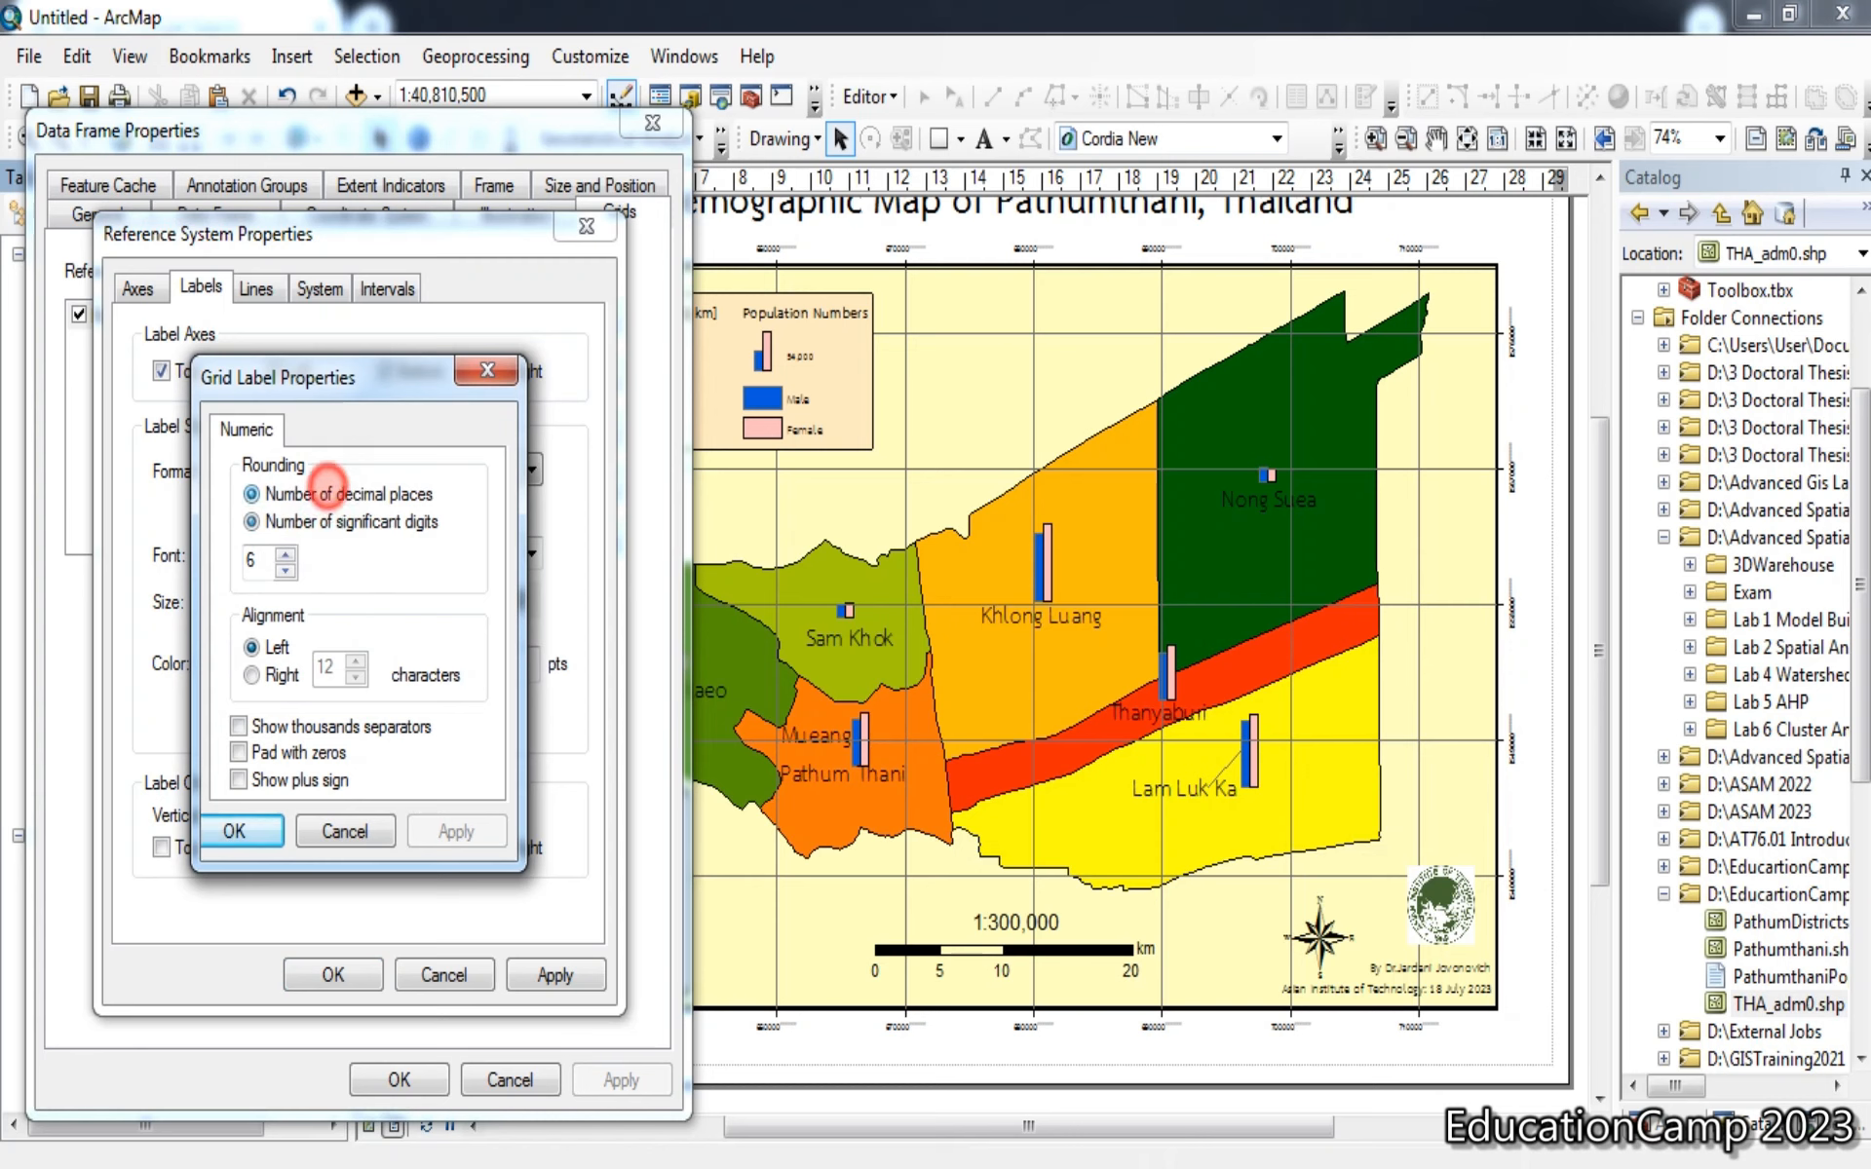
left_click(273, 830)
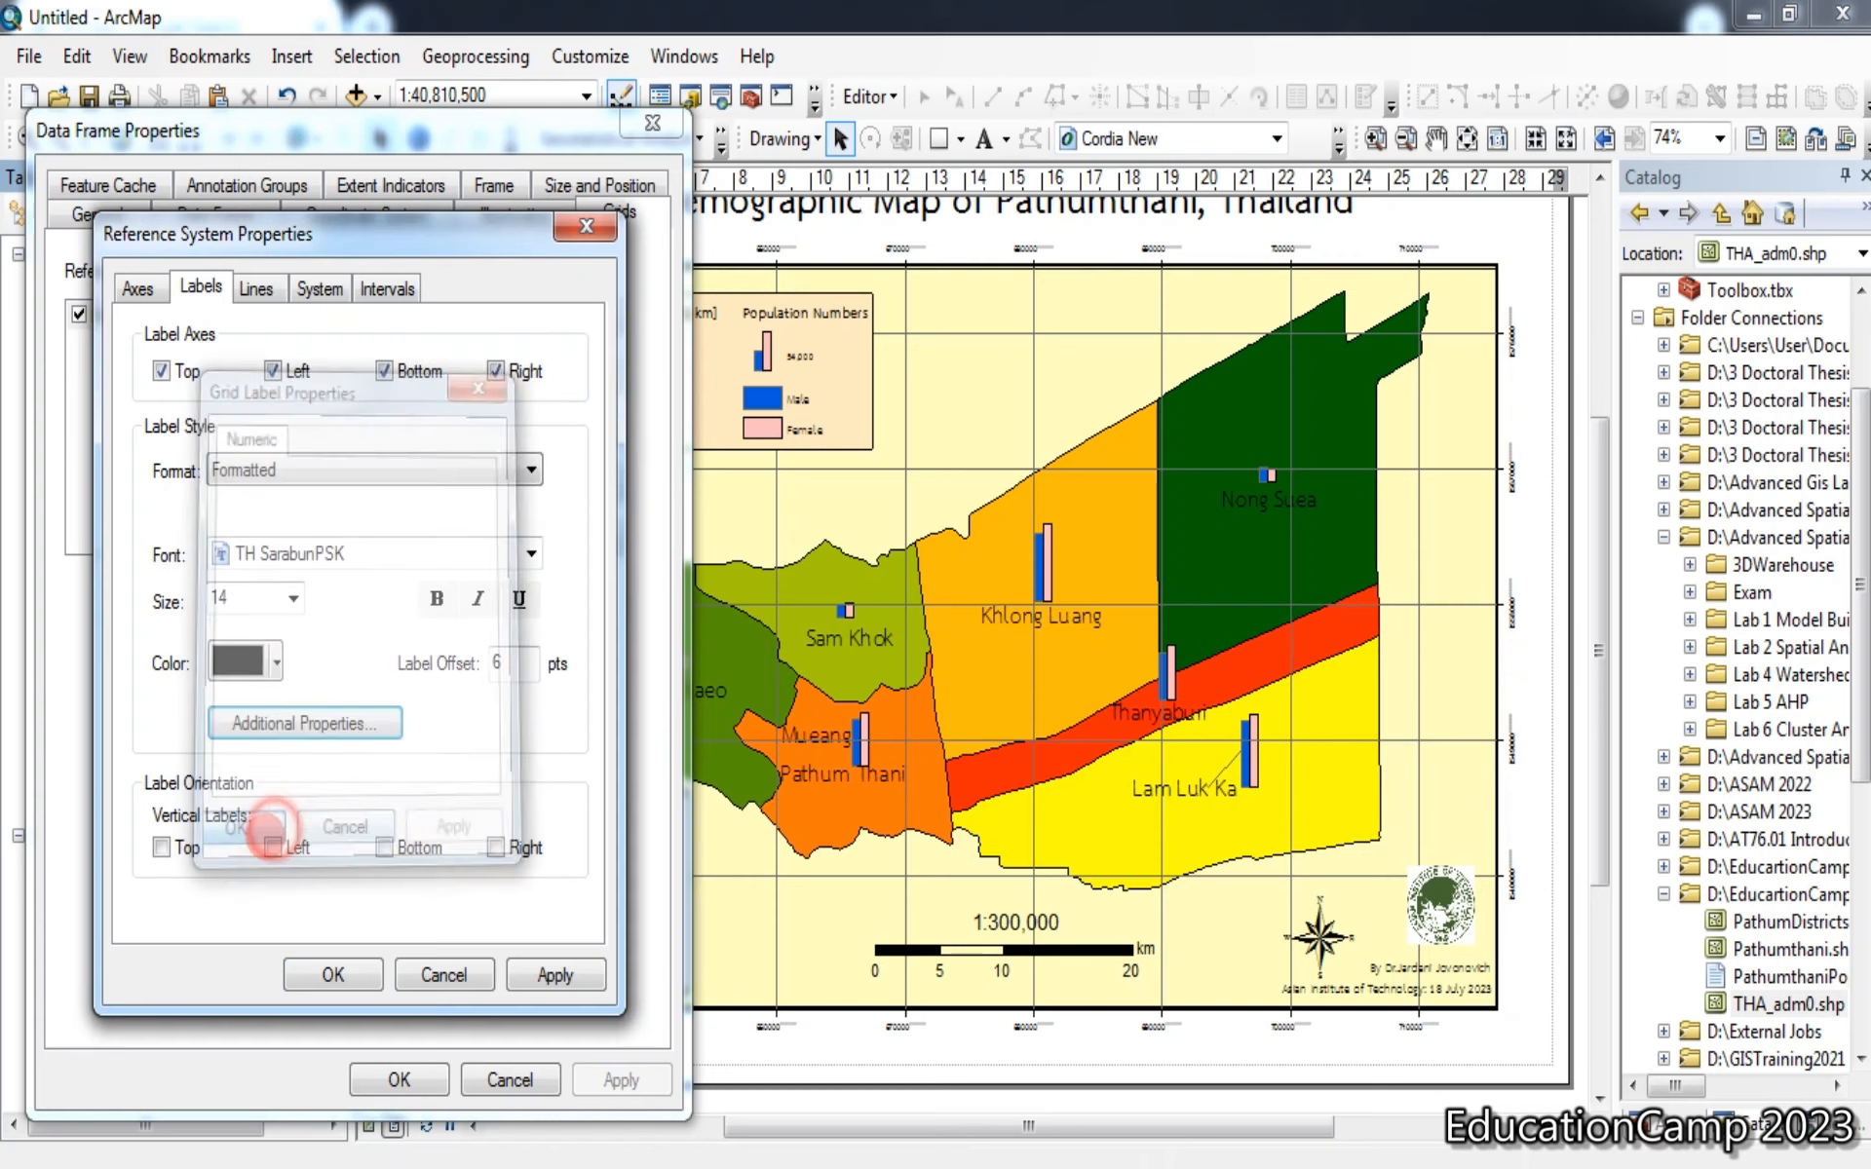
Orient the left and right grid labels vertically and apply the finished grid settings to the data frame
left_click(278, 847)
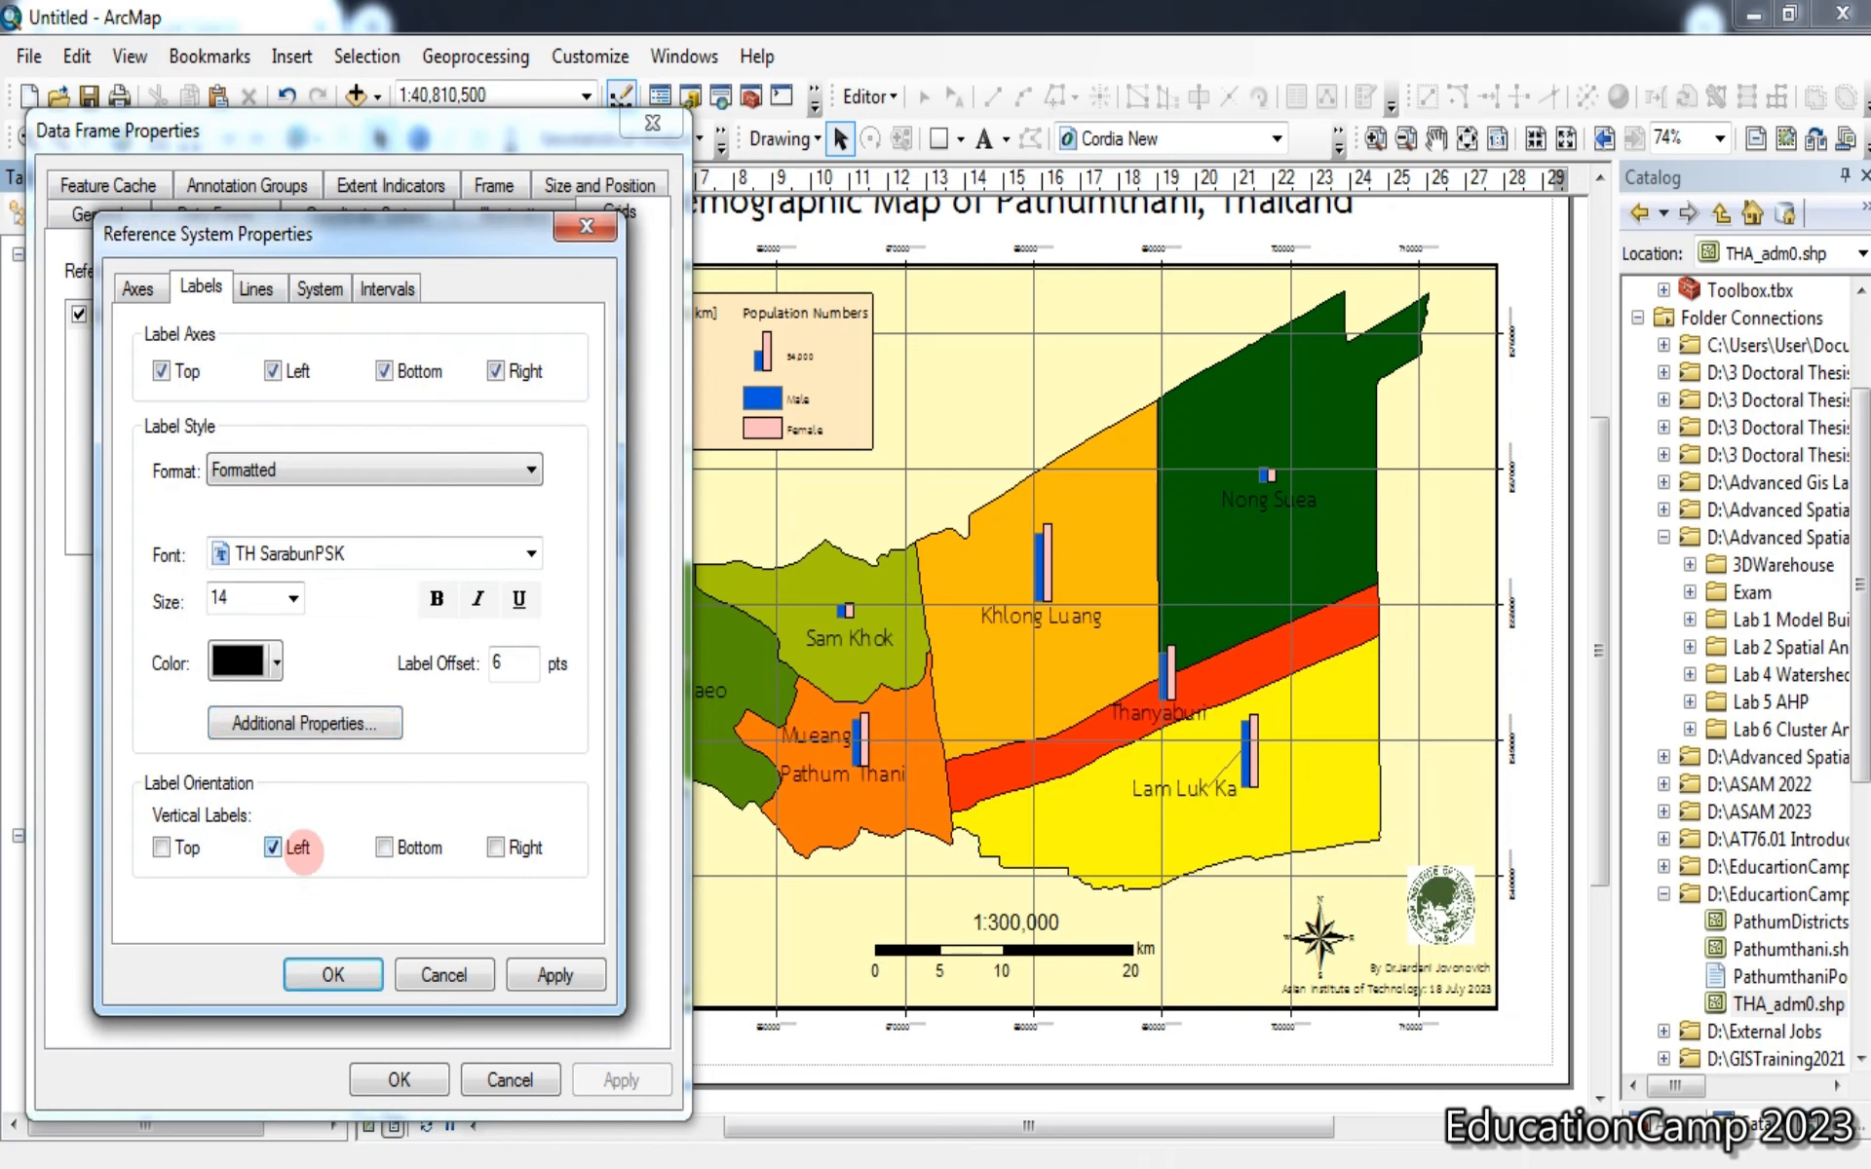
left_click(495, 847)
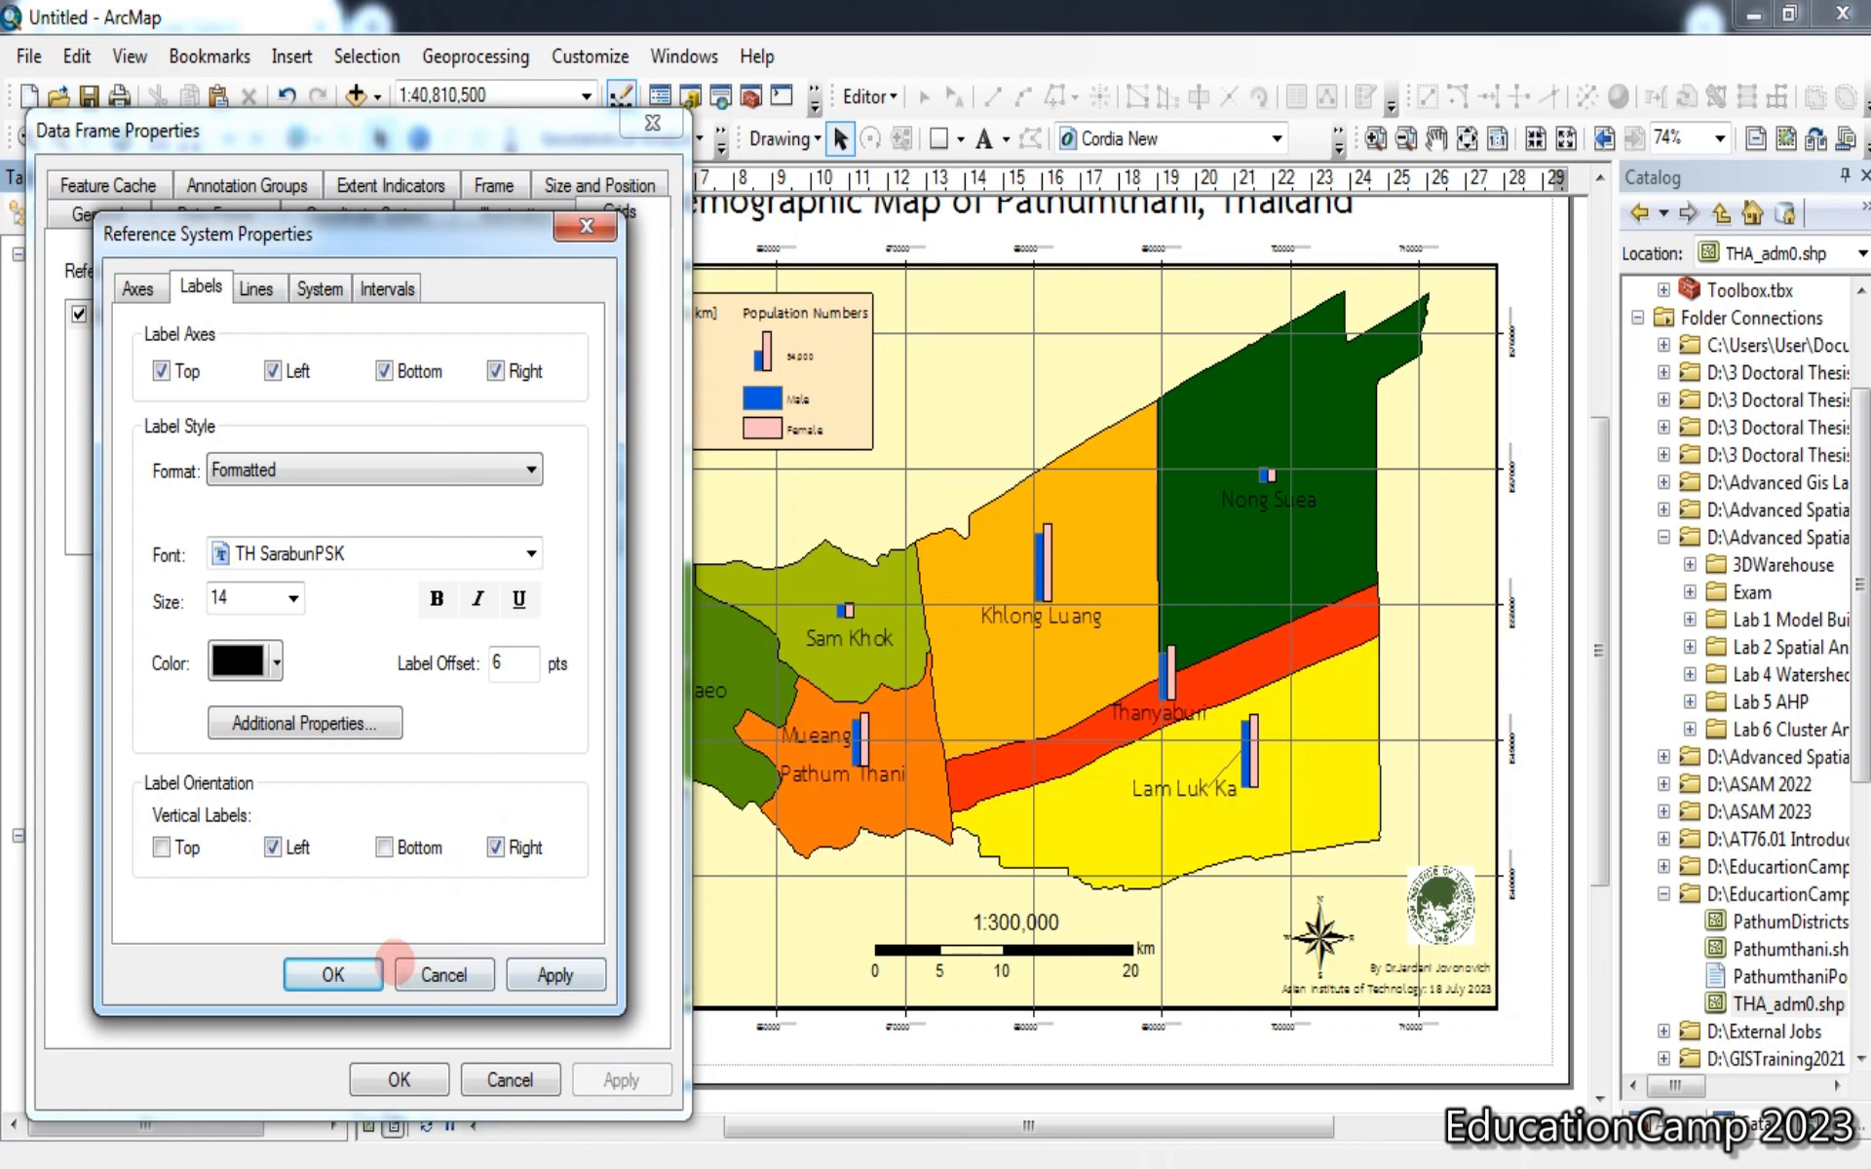
left_click(362, 975)
left_click(614, 1080)
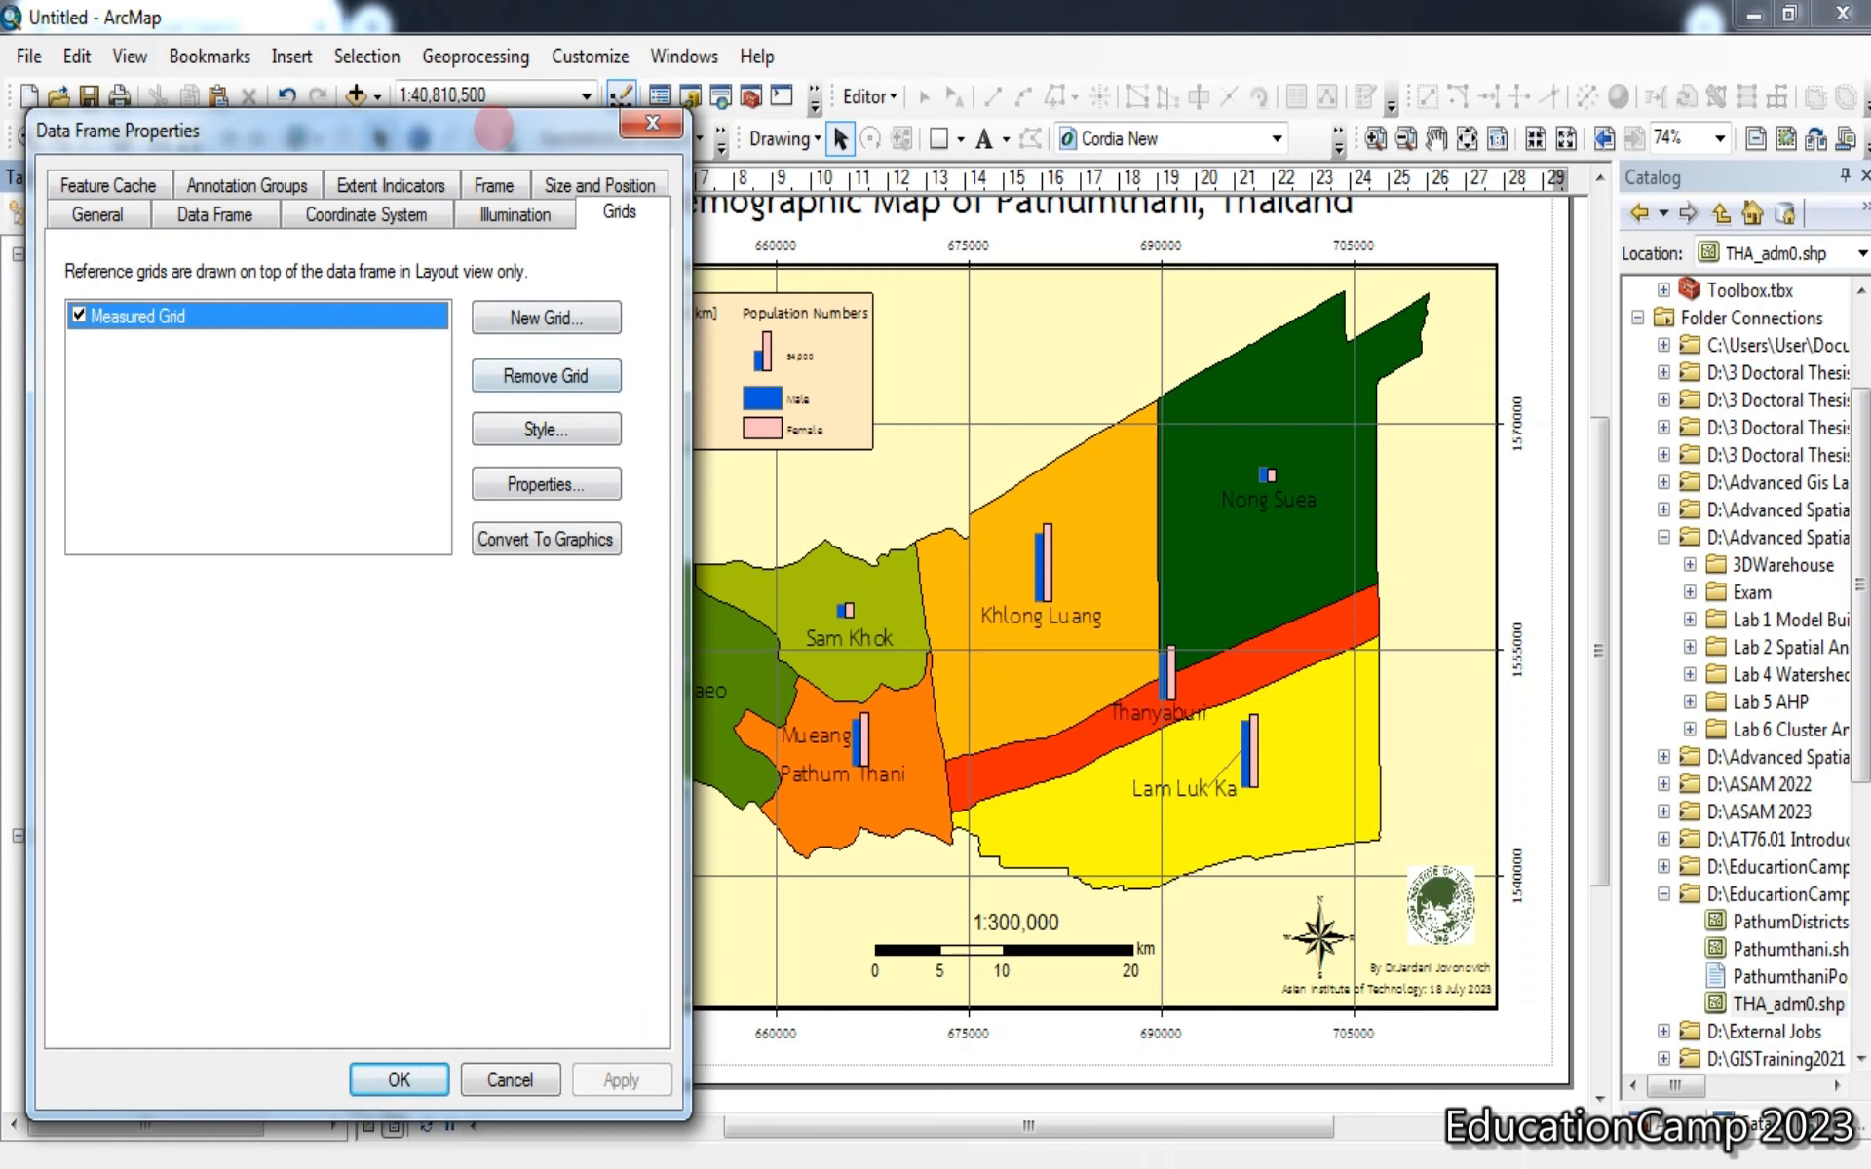
left_click_drag(494, 129, 1415, 208)
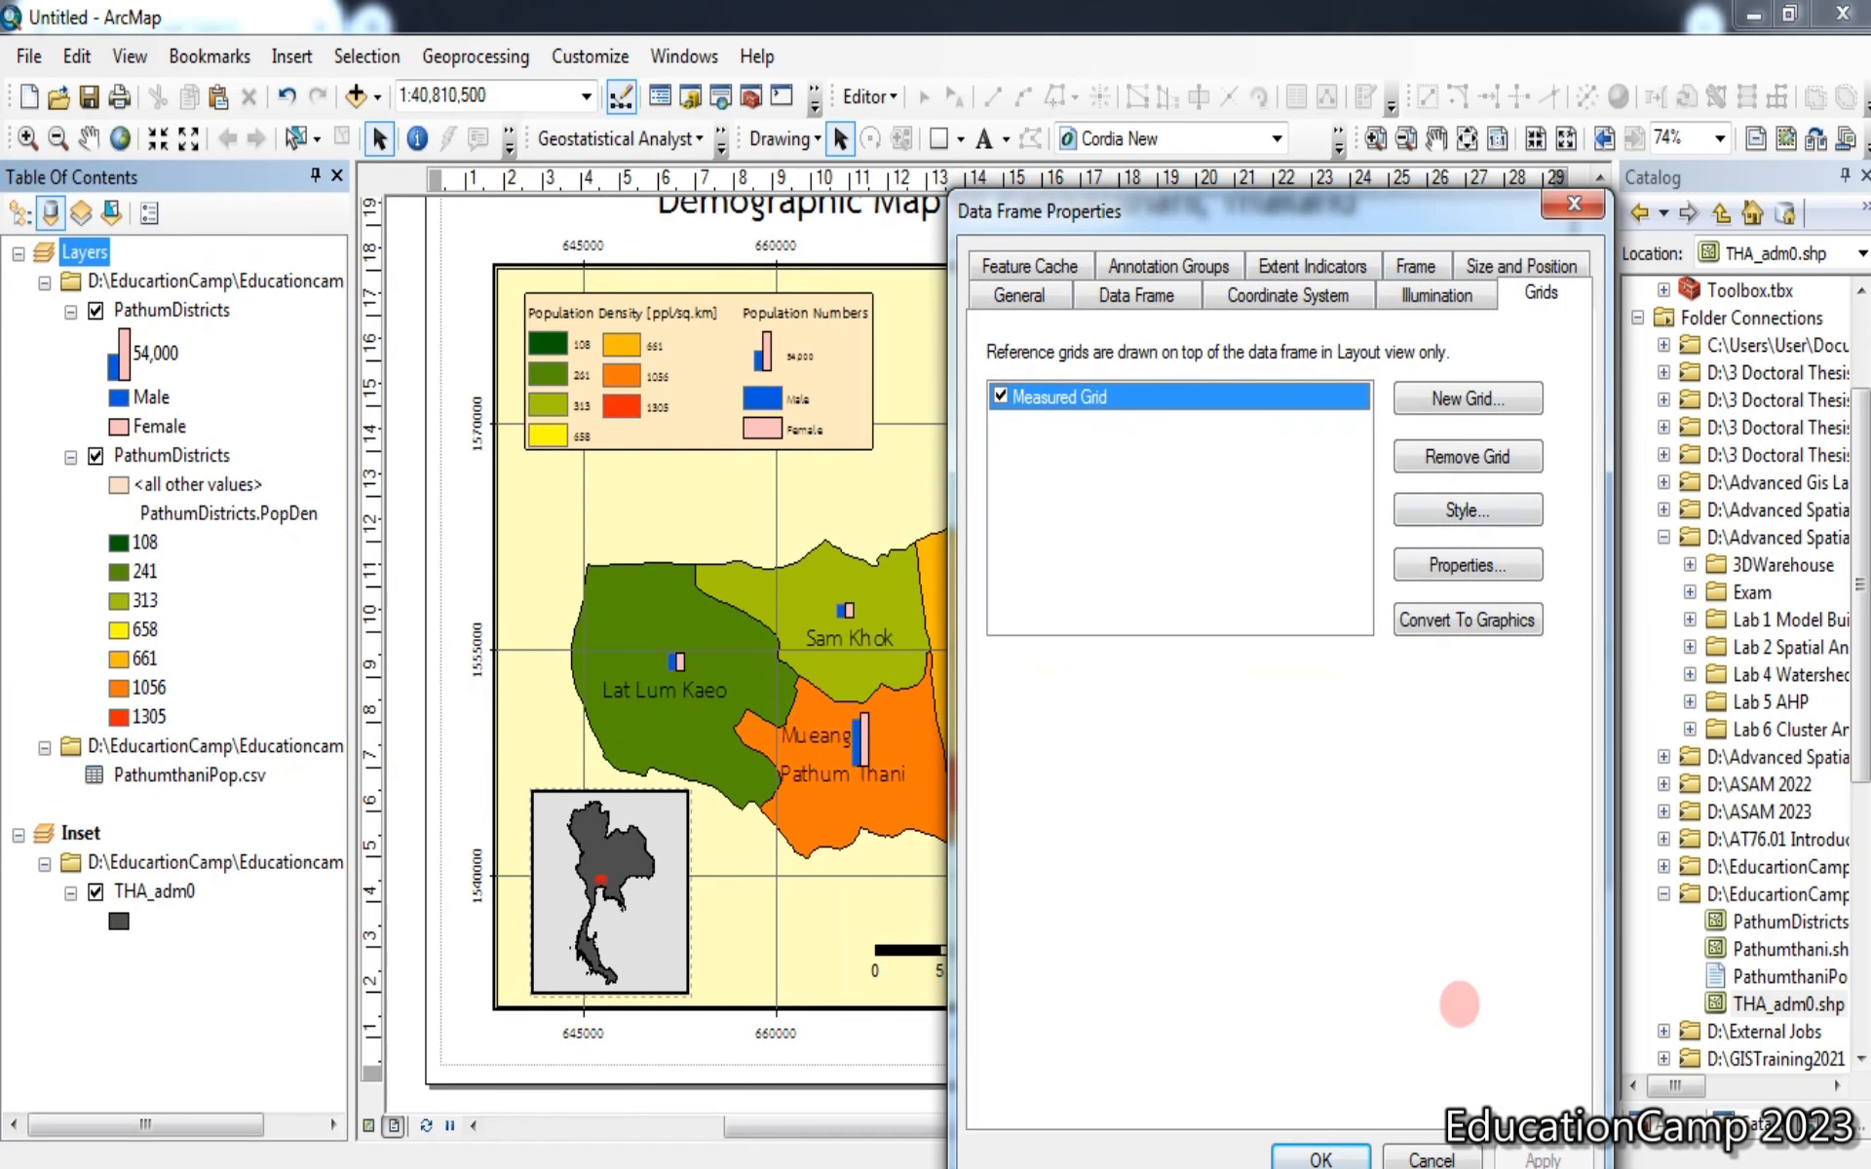
left_click(1337, 1158)
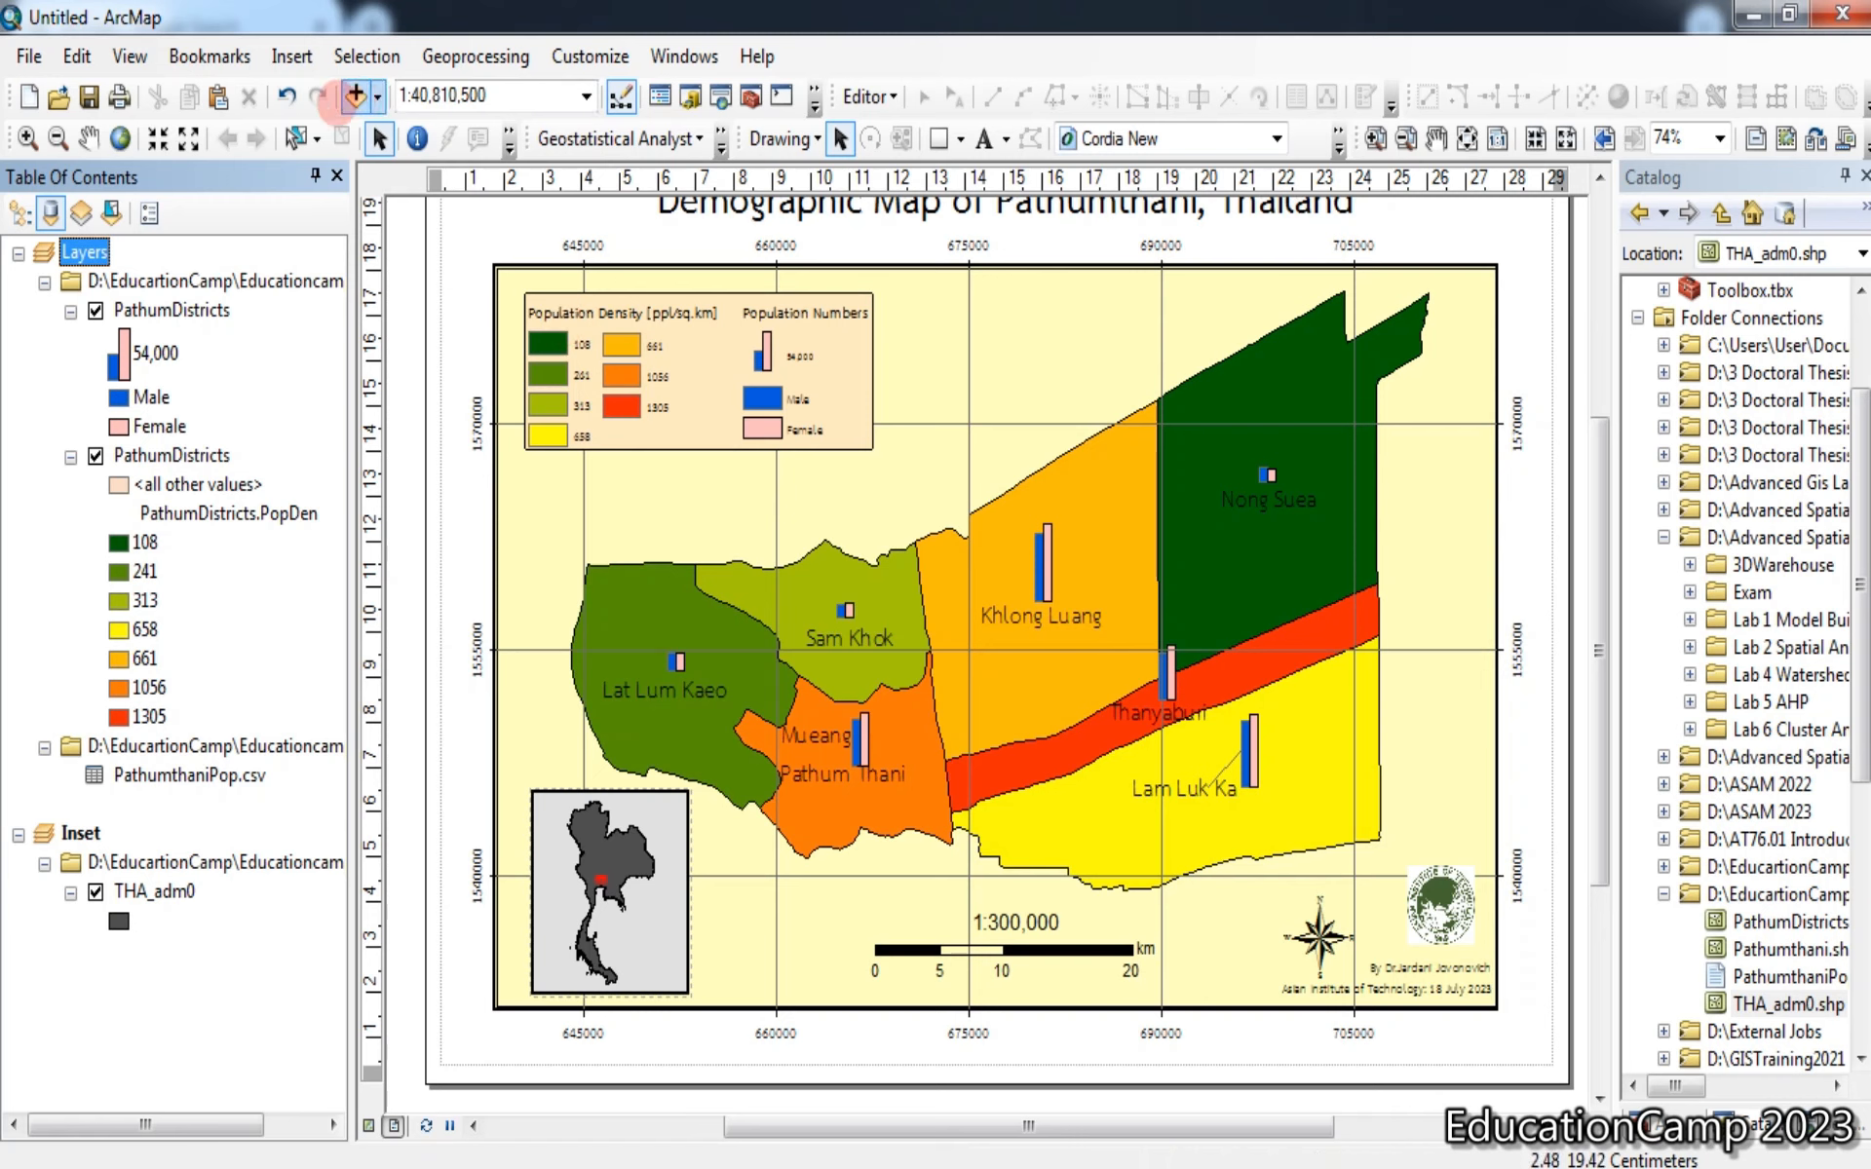
Duplicate the author credit text near the scale bar and replace the copy's wording with "Map Projection: UTM Zone 47N"
left_click(1395, 987)
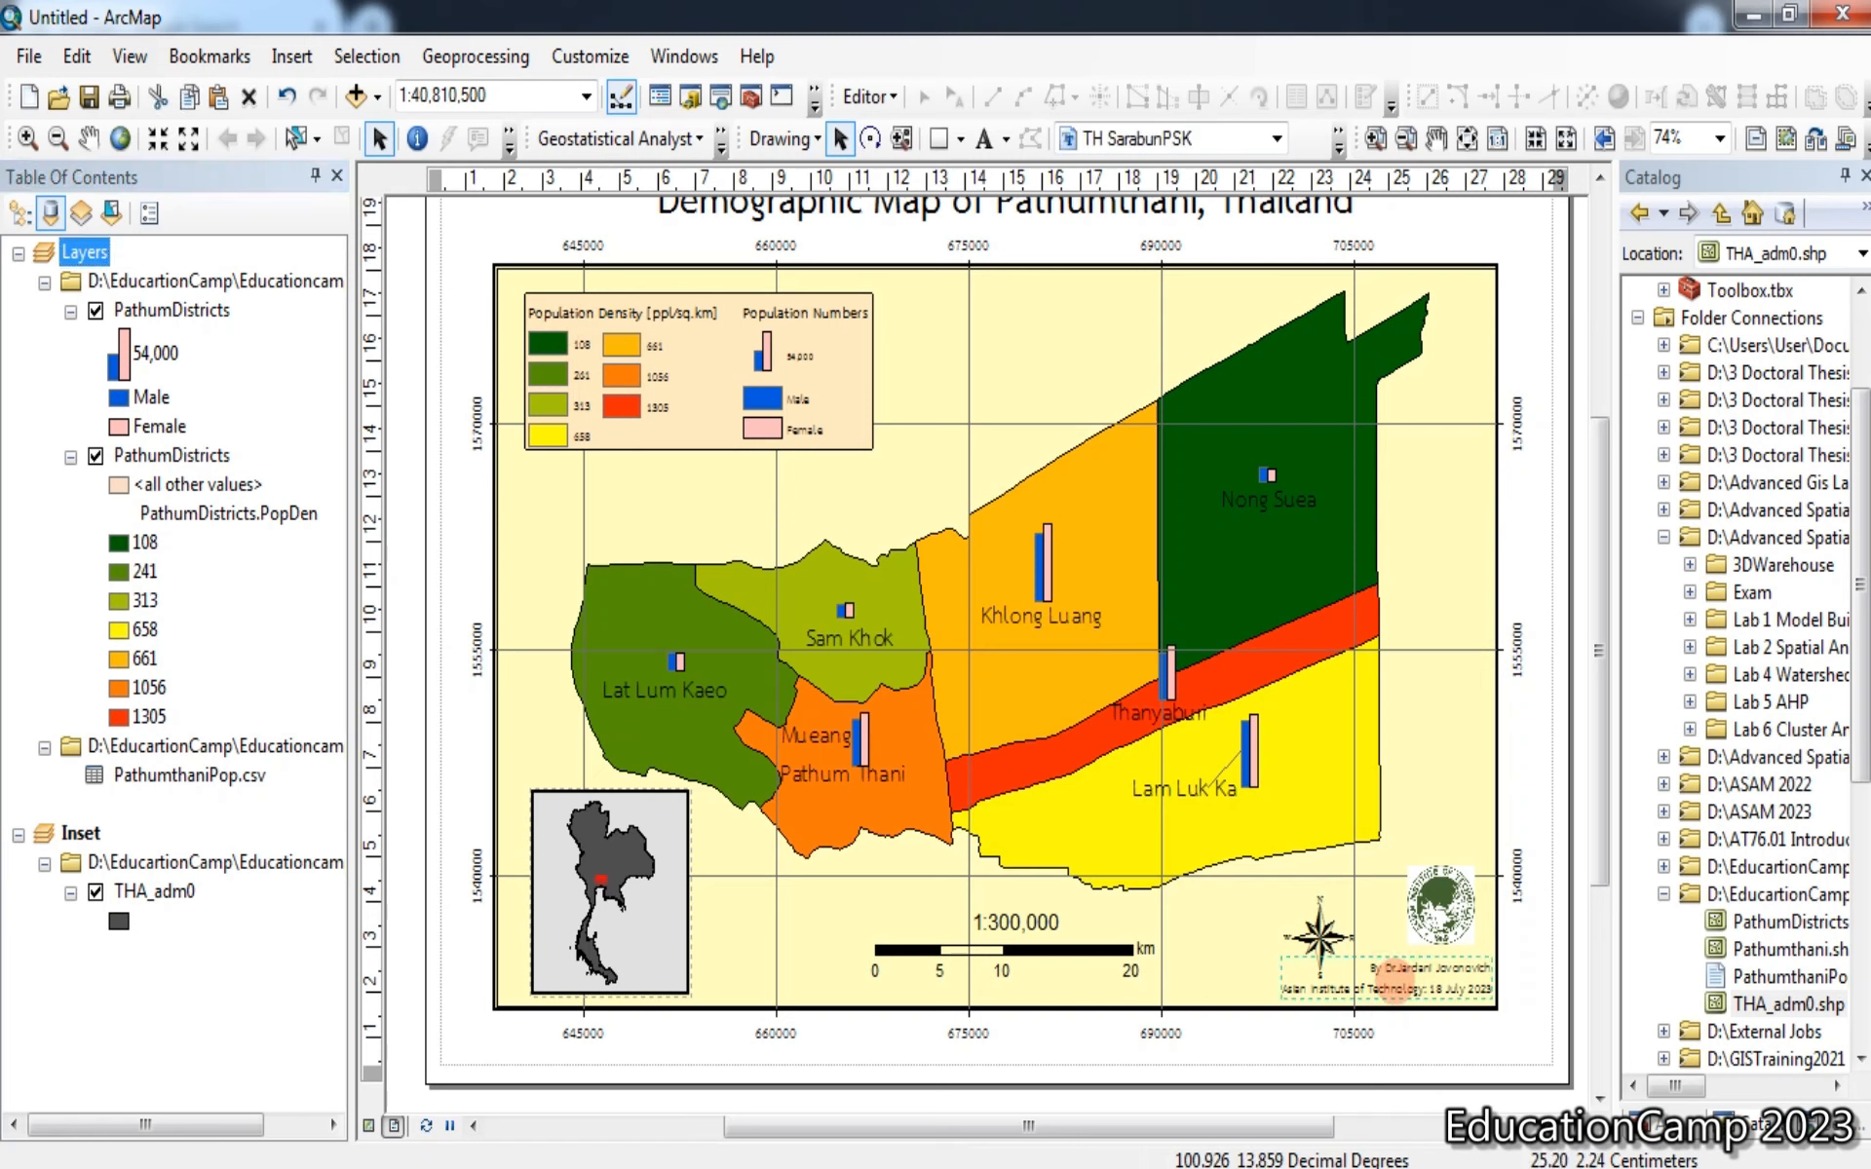
left_click_drag(1396, 986, 1055, 994)
double_click(1056, 994)
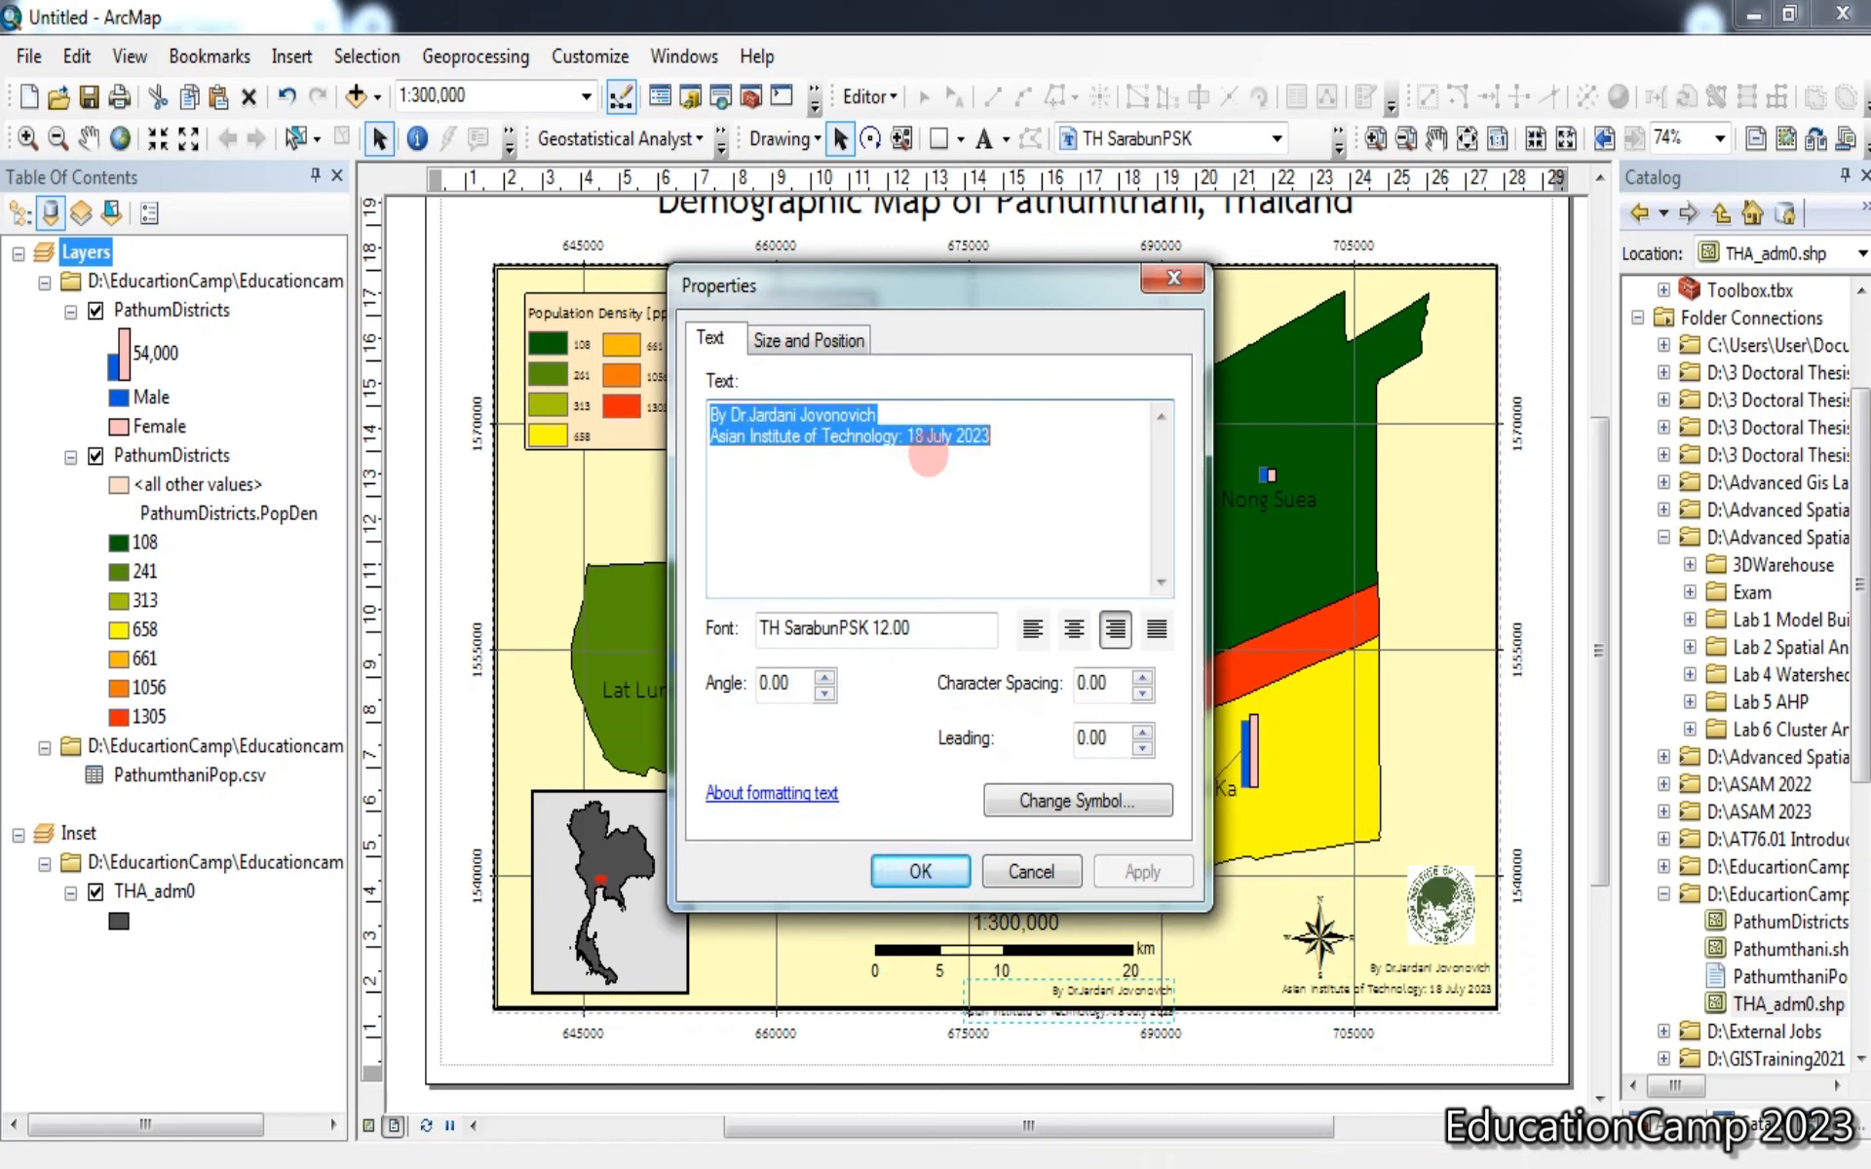
type("Map Projection: UTM Zone 47N")
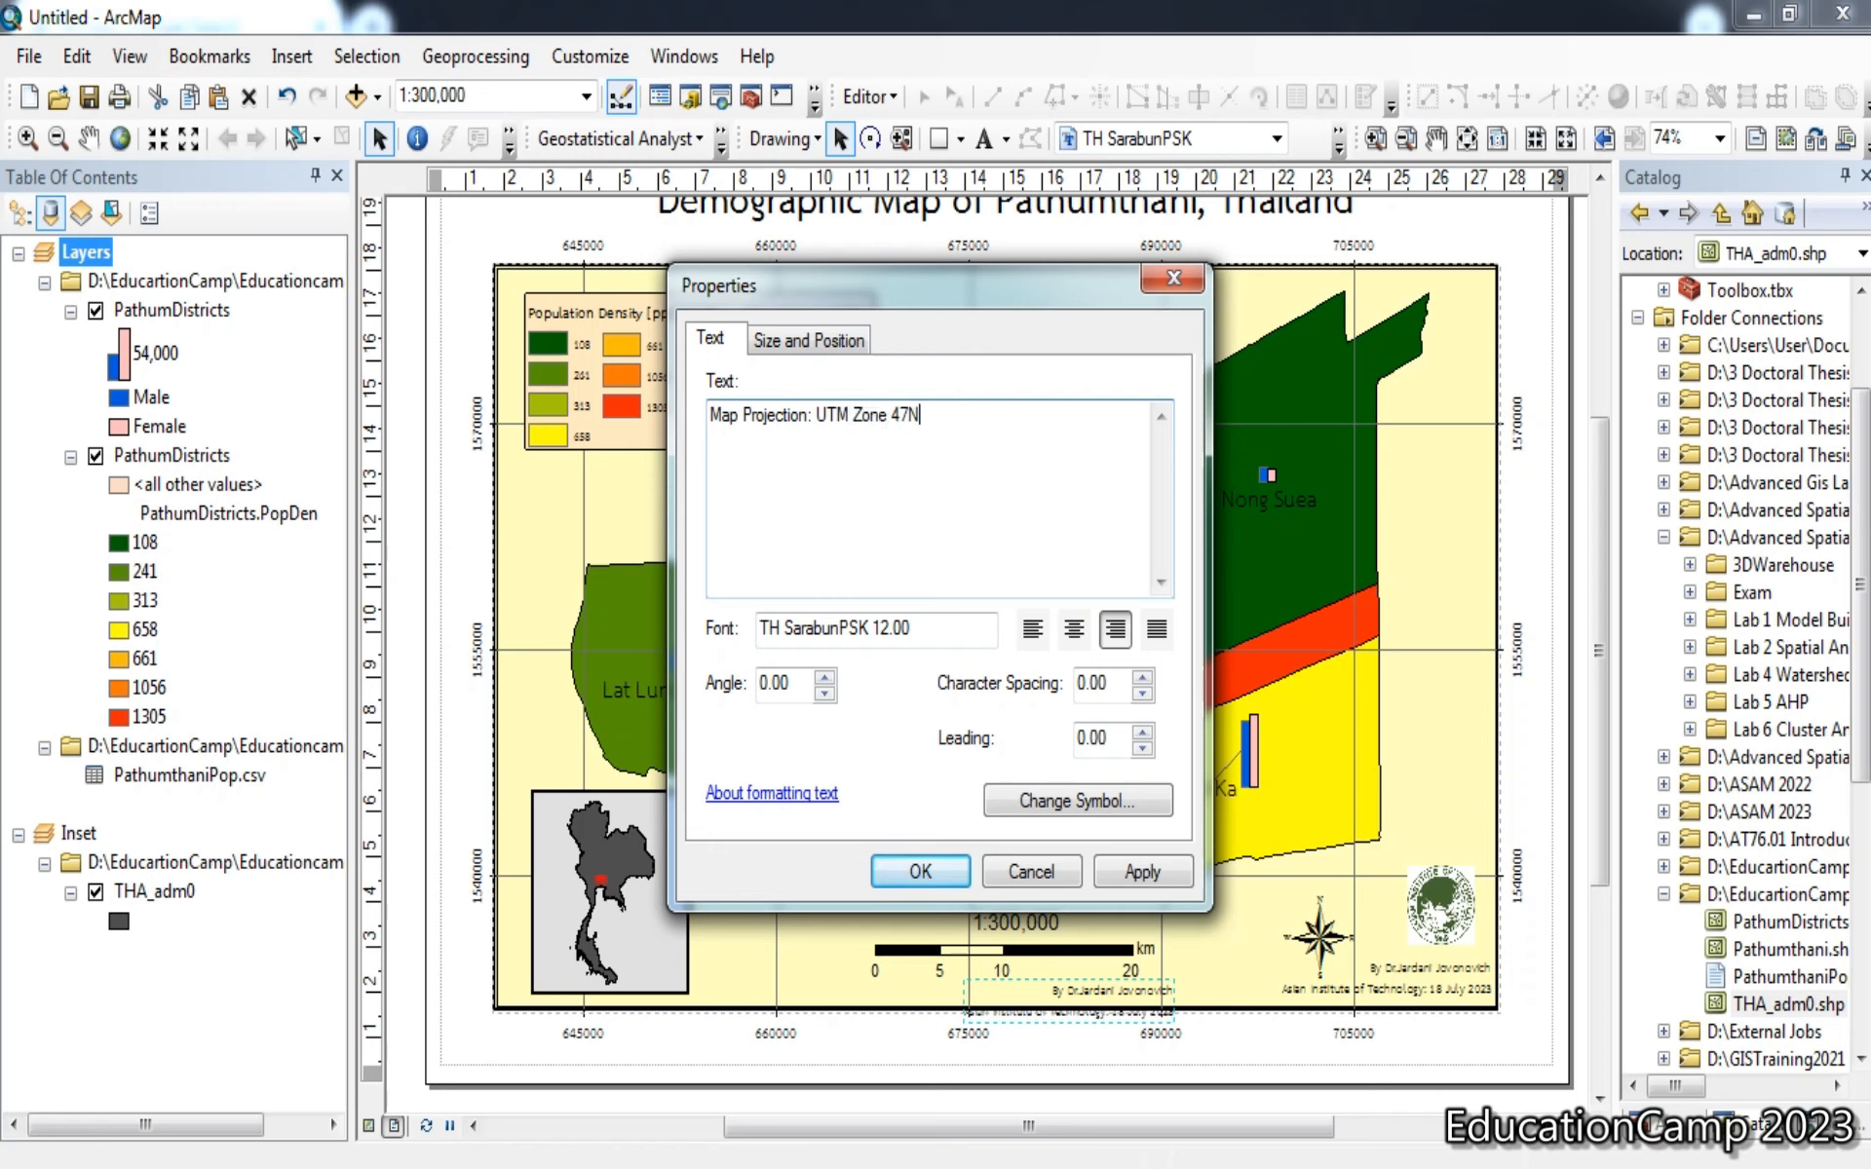
left_click(1140, 872)
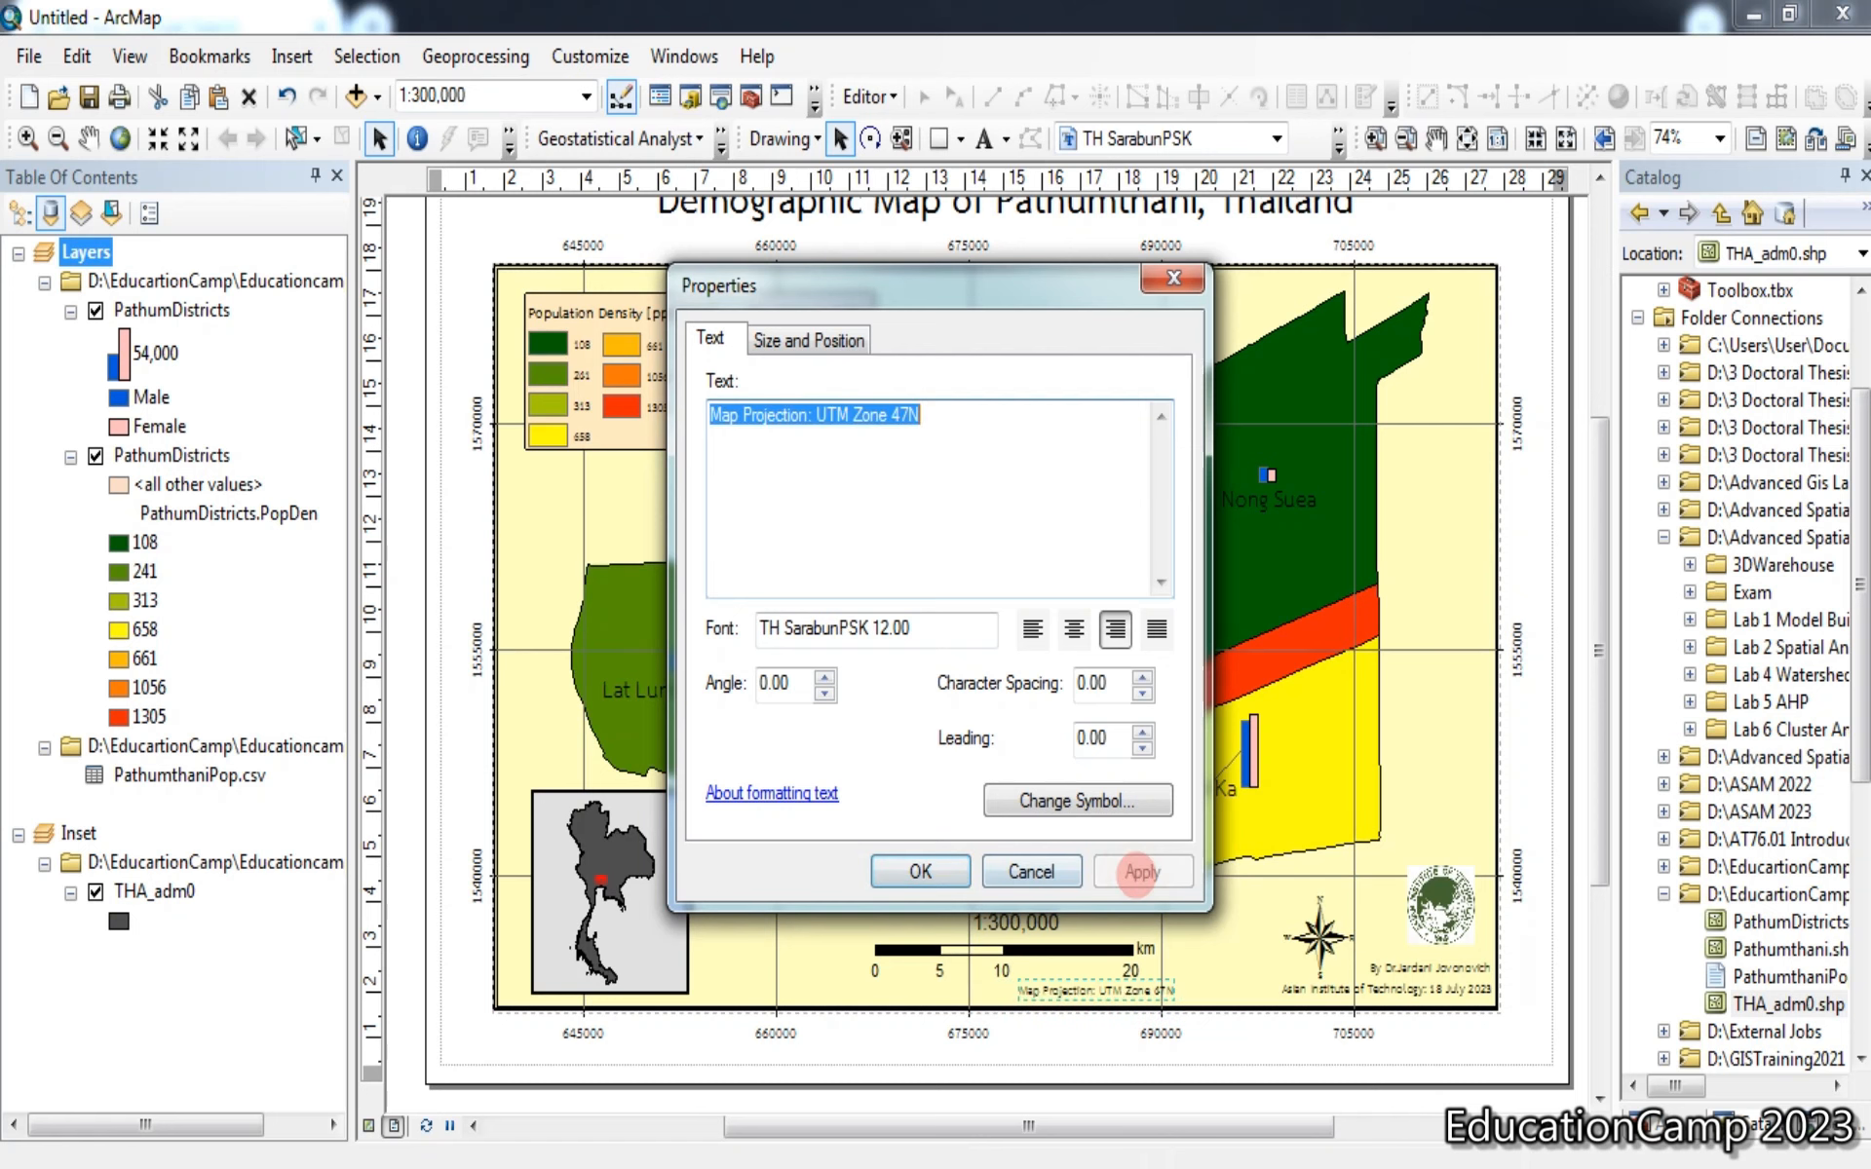
Enlarge the map projection note's text to size 16 and place it centred beneath the scale bar
left_click(1114, 805)
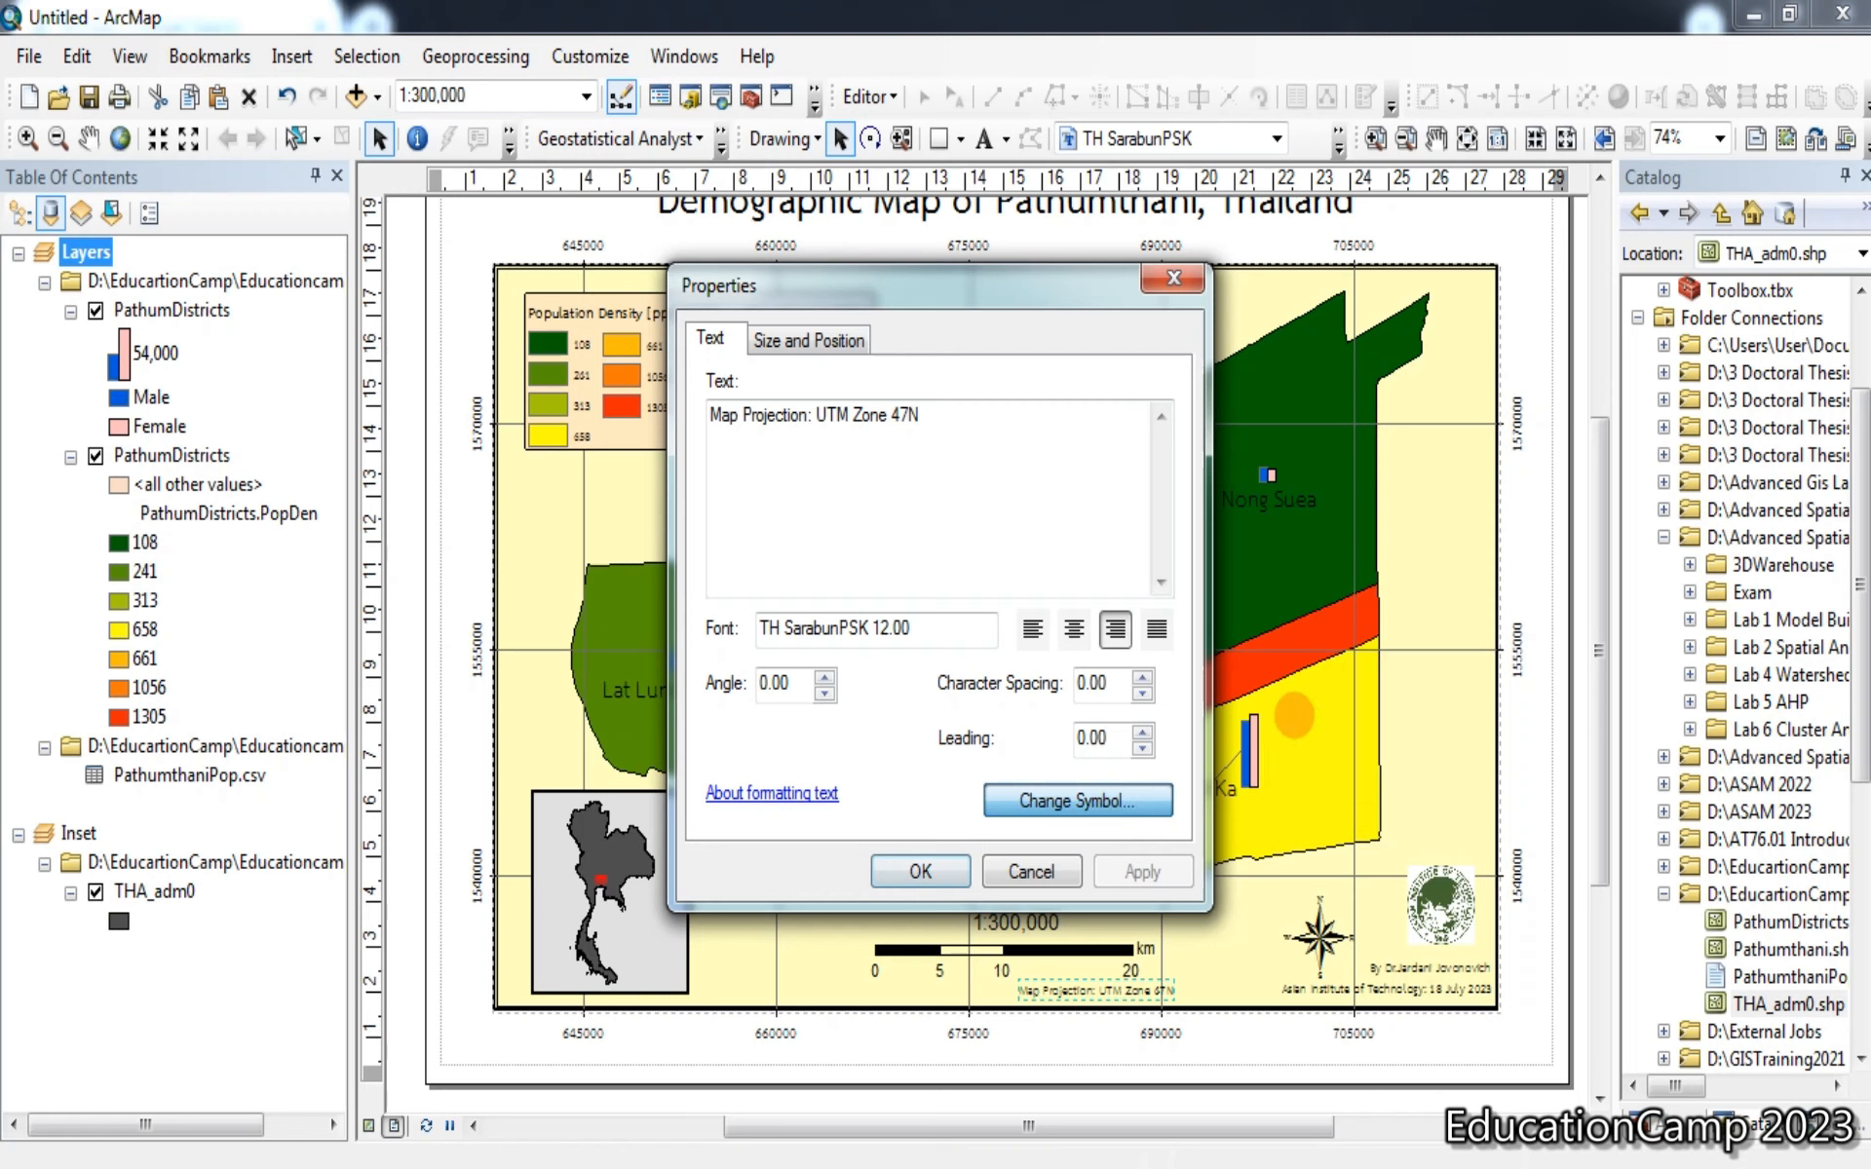
left_click(721, 690)
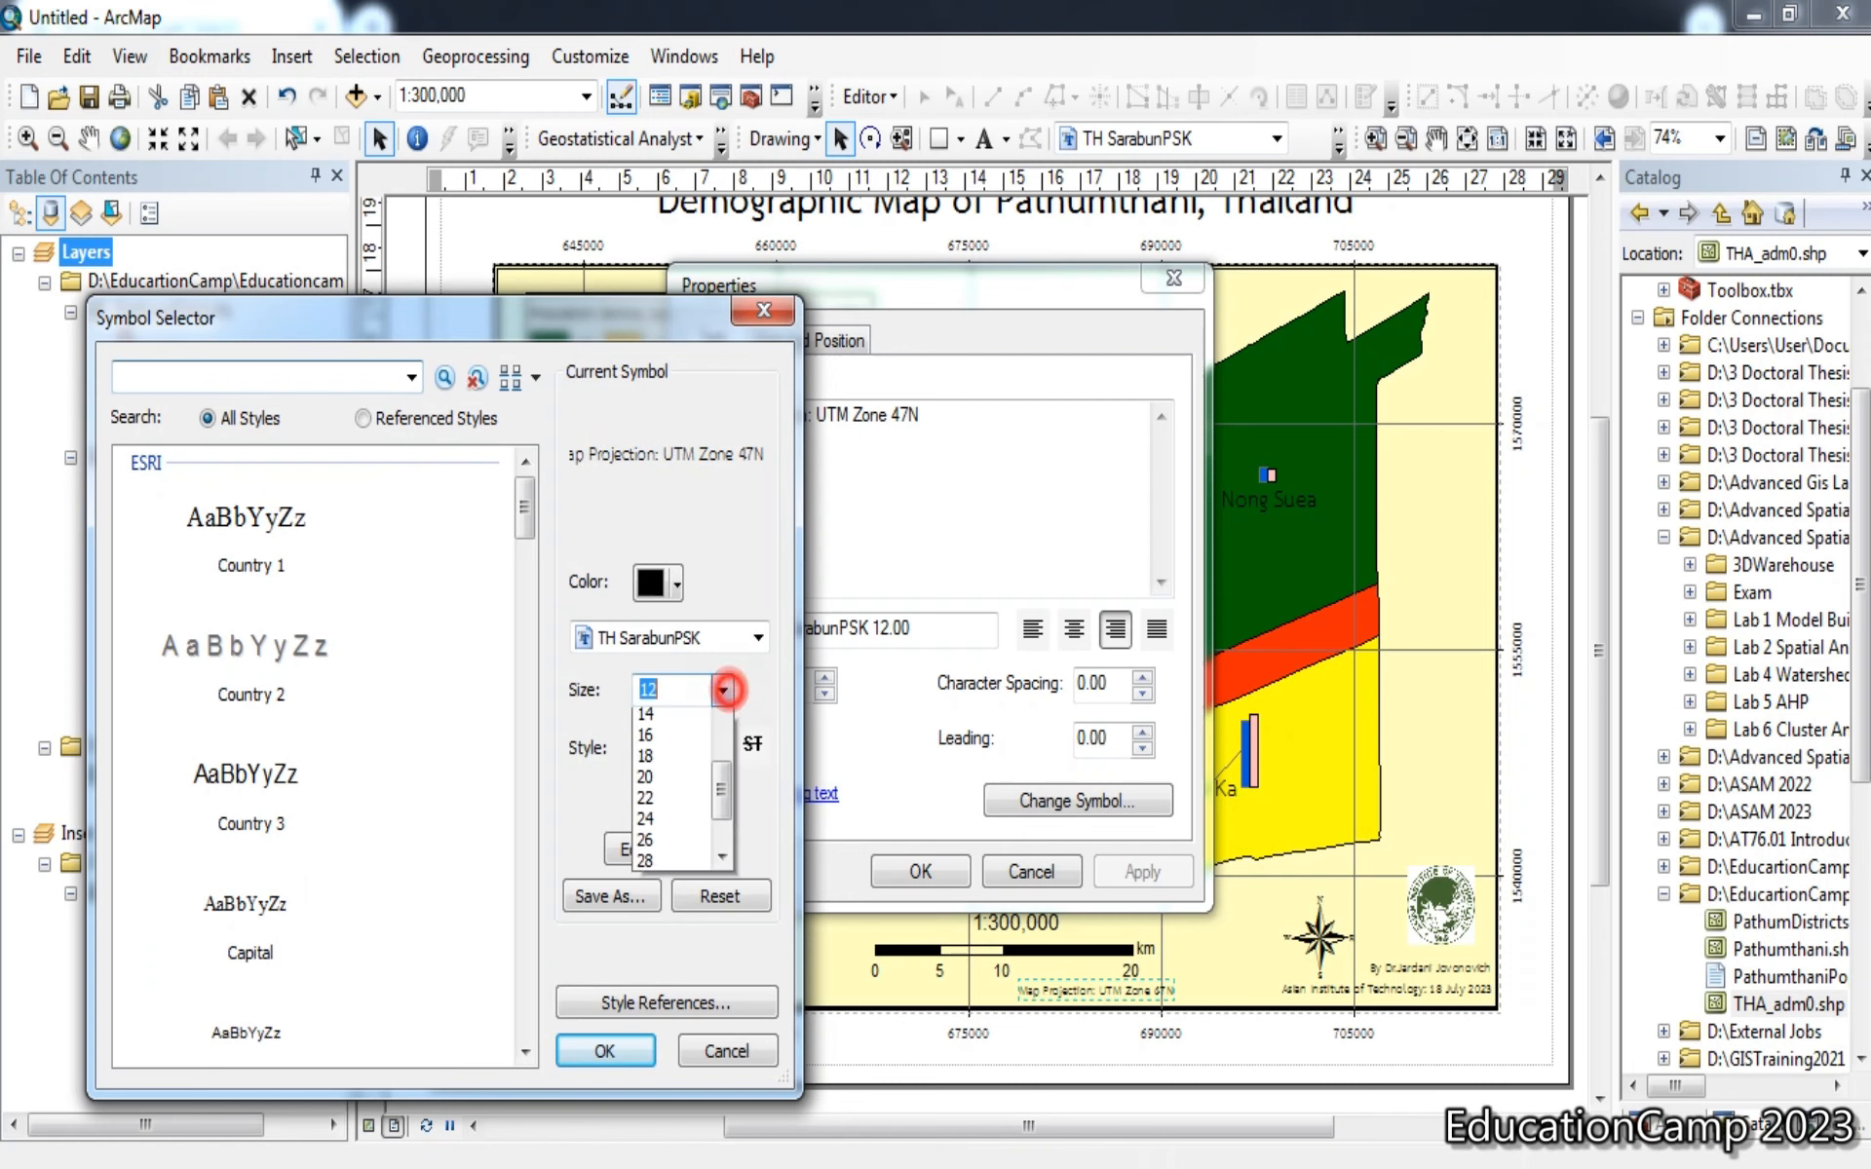
left_click(647, 762)
left_click(612, 1050)
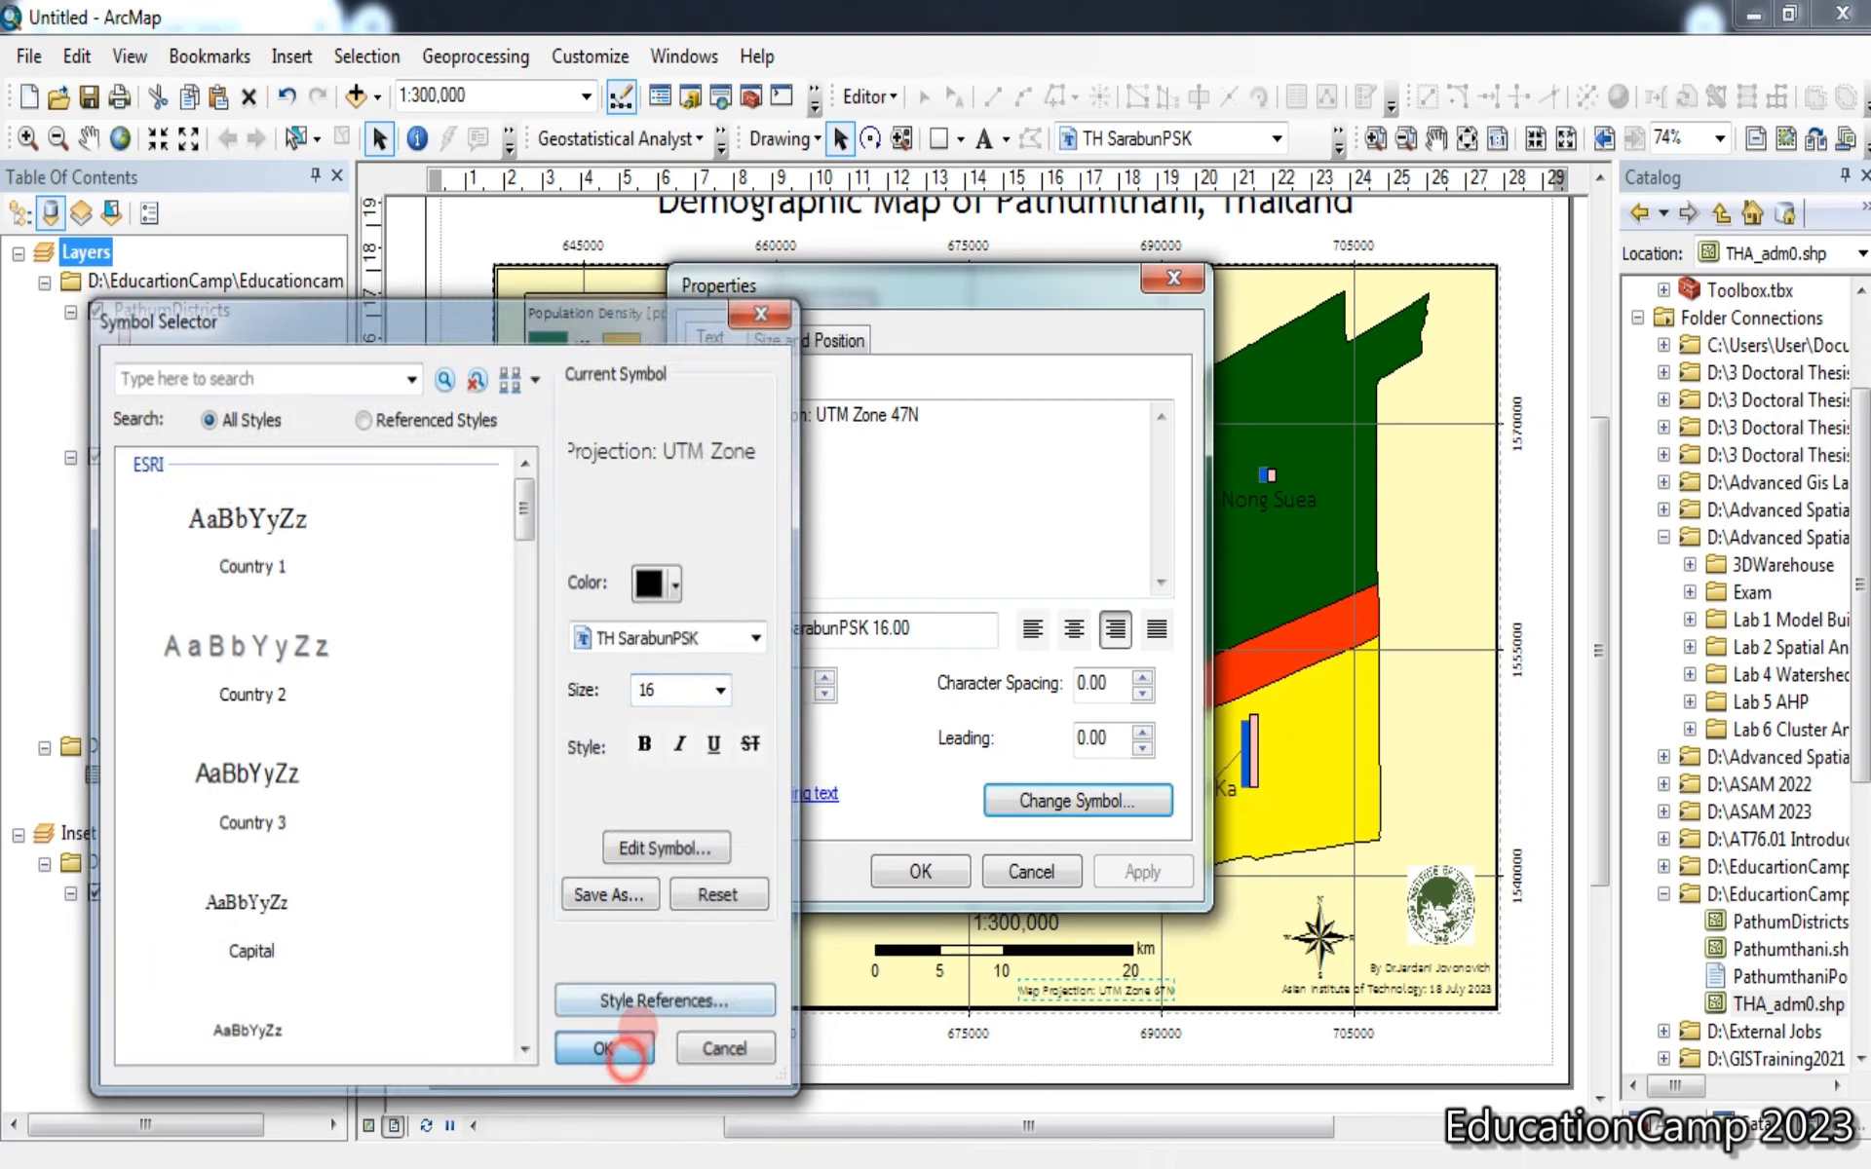
left_click(1167, 872)
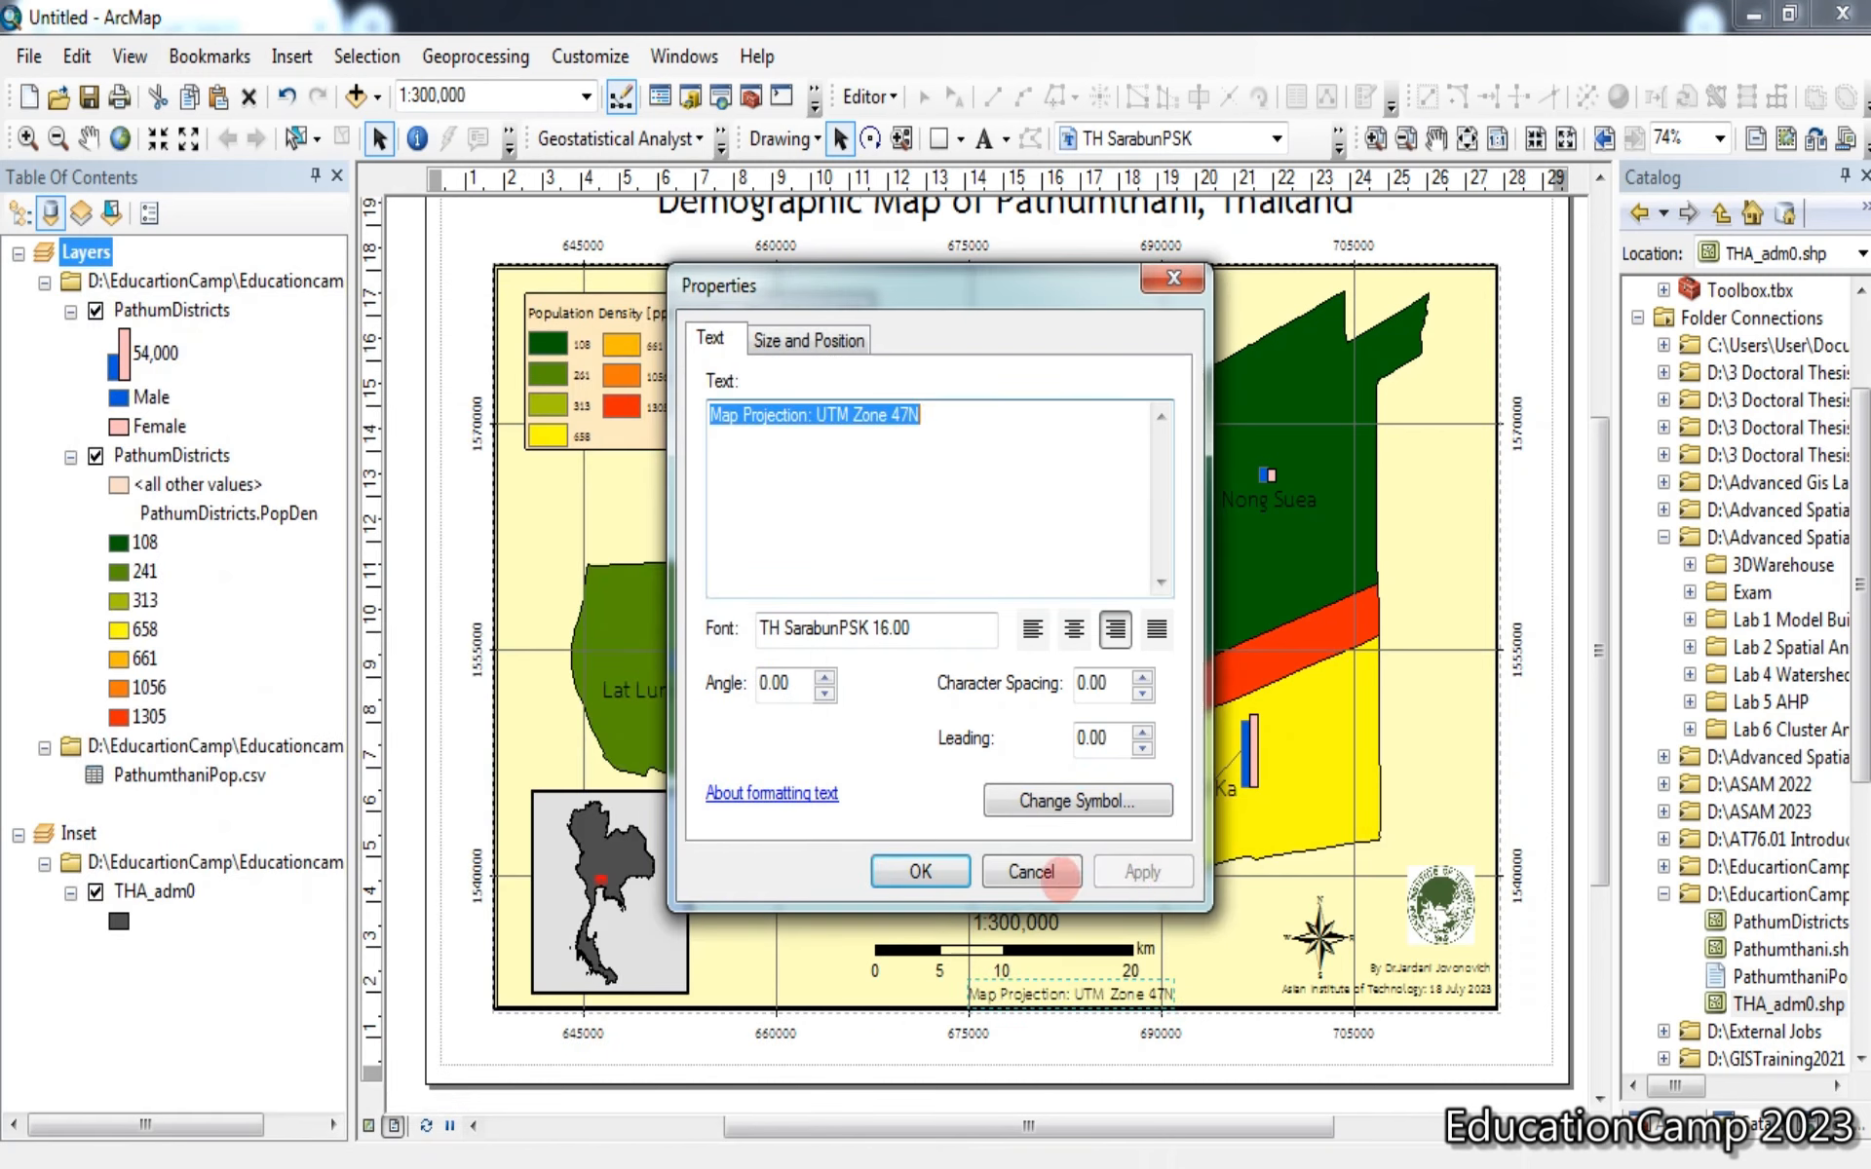
left_click(920, 870)
mouse_move(1080, 986)
left_mouse_down()
mouse_move(1014, 979)
mouse_move(1044, 989)
left_mouse_up()
left_click(1510, 1023)
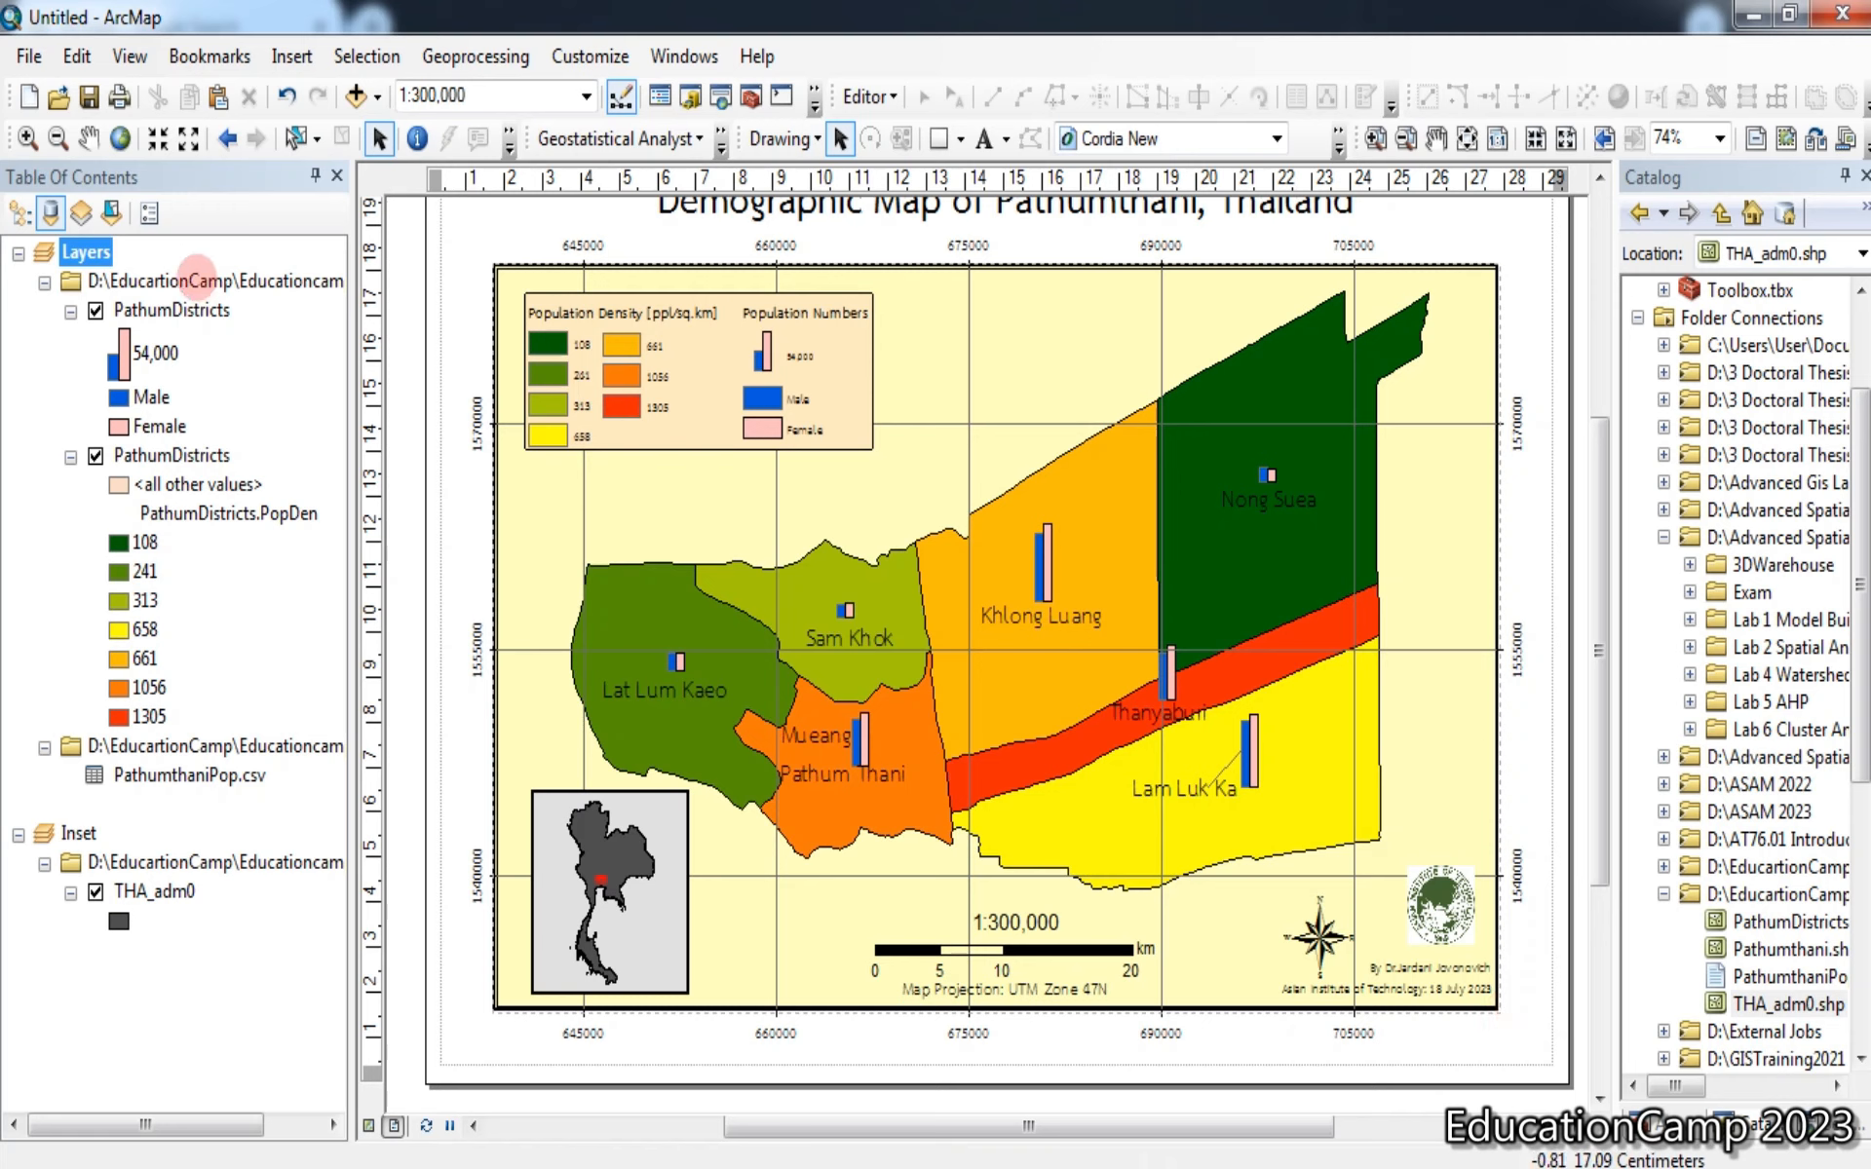
Set the measured grid's label font size to 18 and apply it to the main data frame
right_click(102, 248)
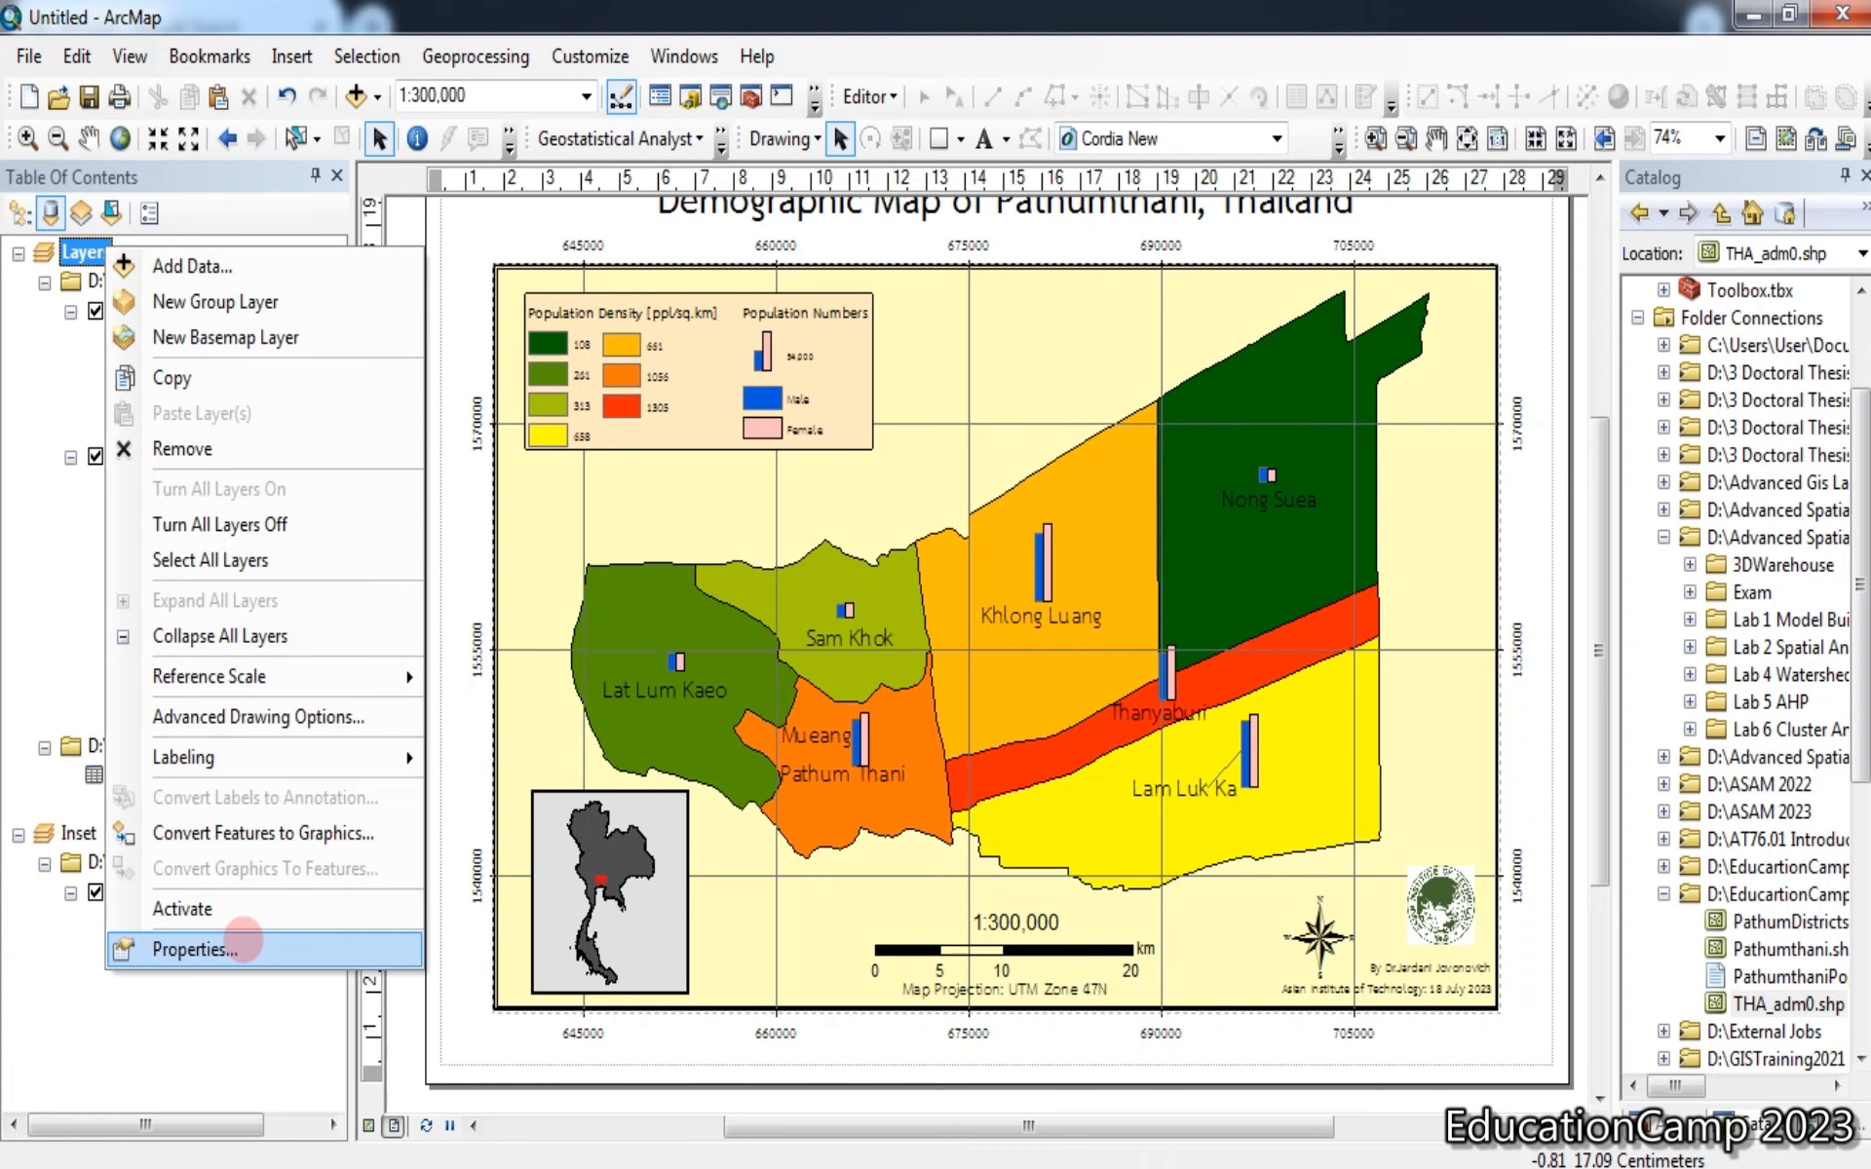
left_click(244, 942)
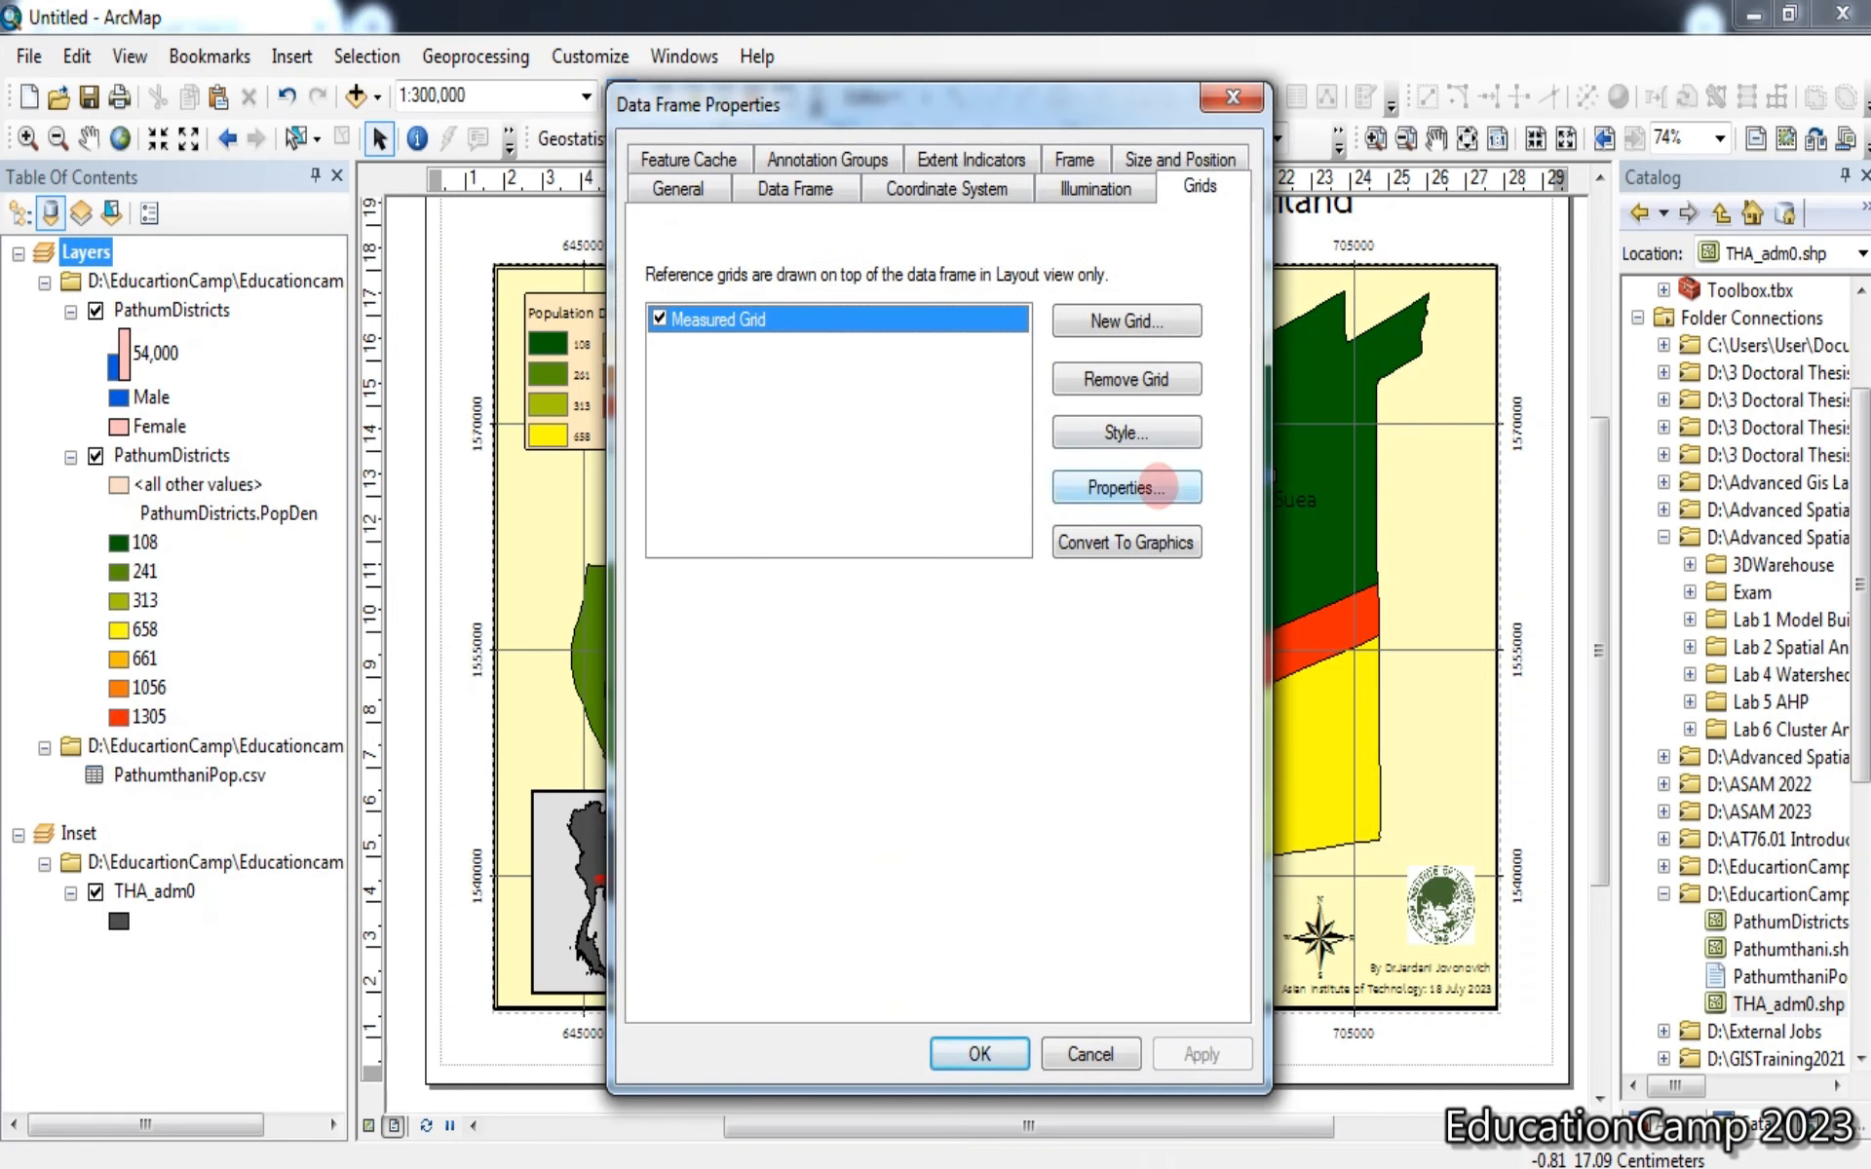
left_click(1165, 487)
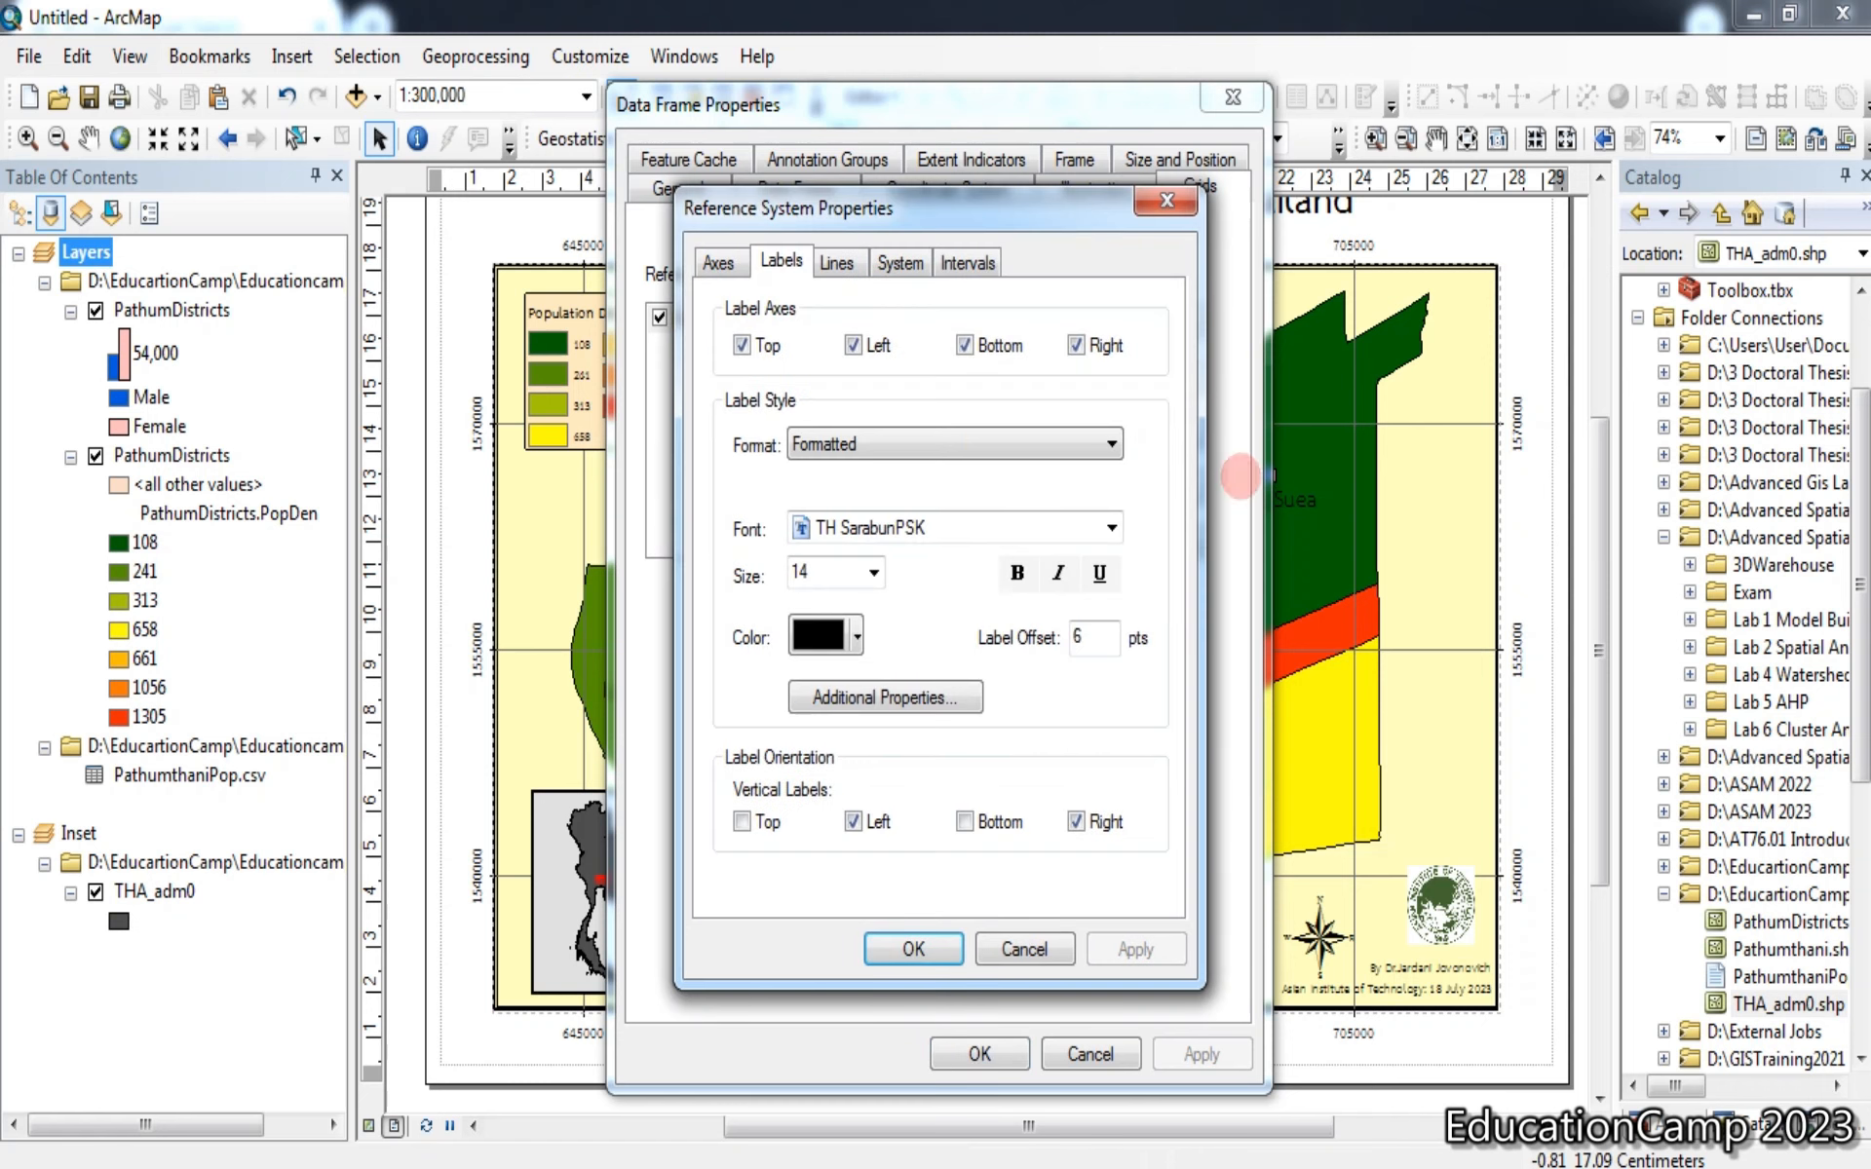
left_click(873, 572)
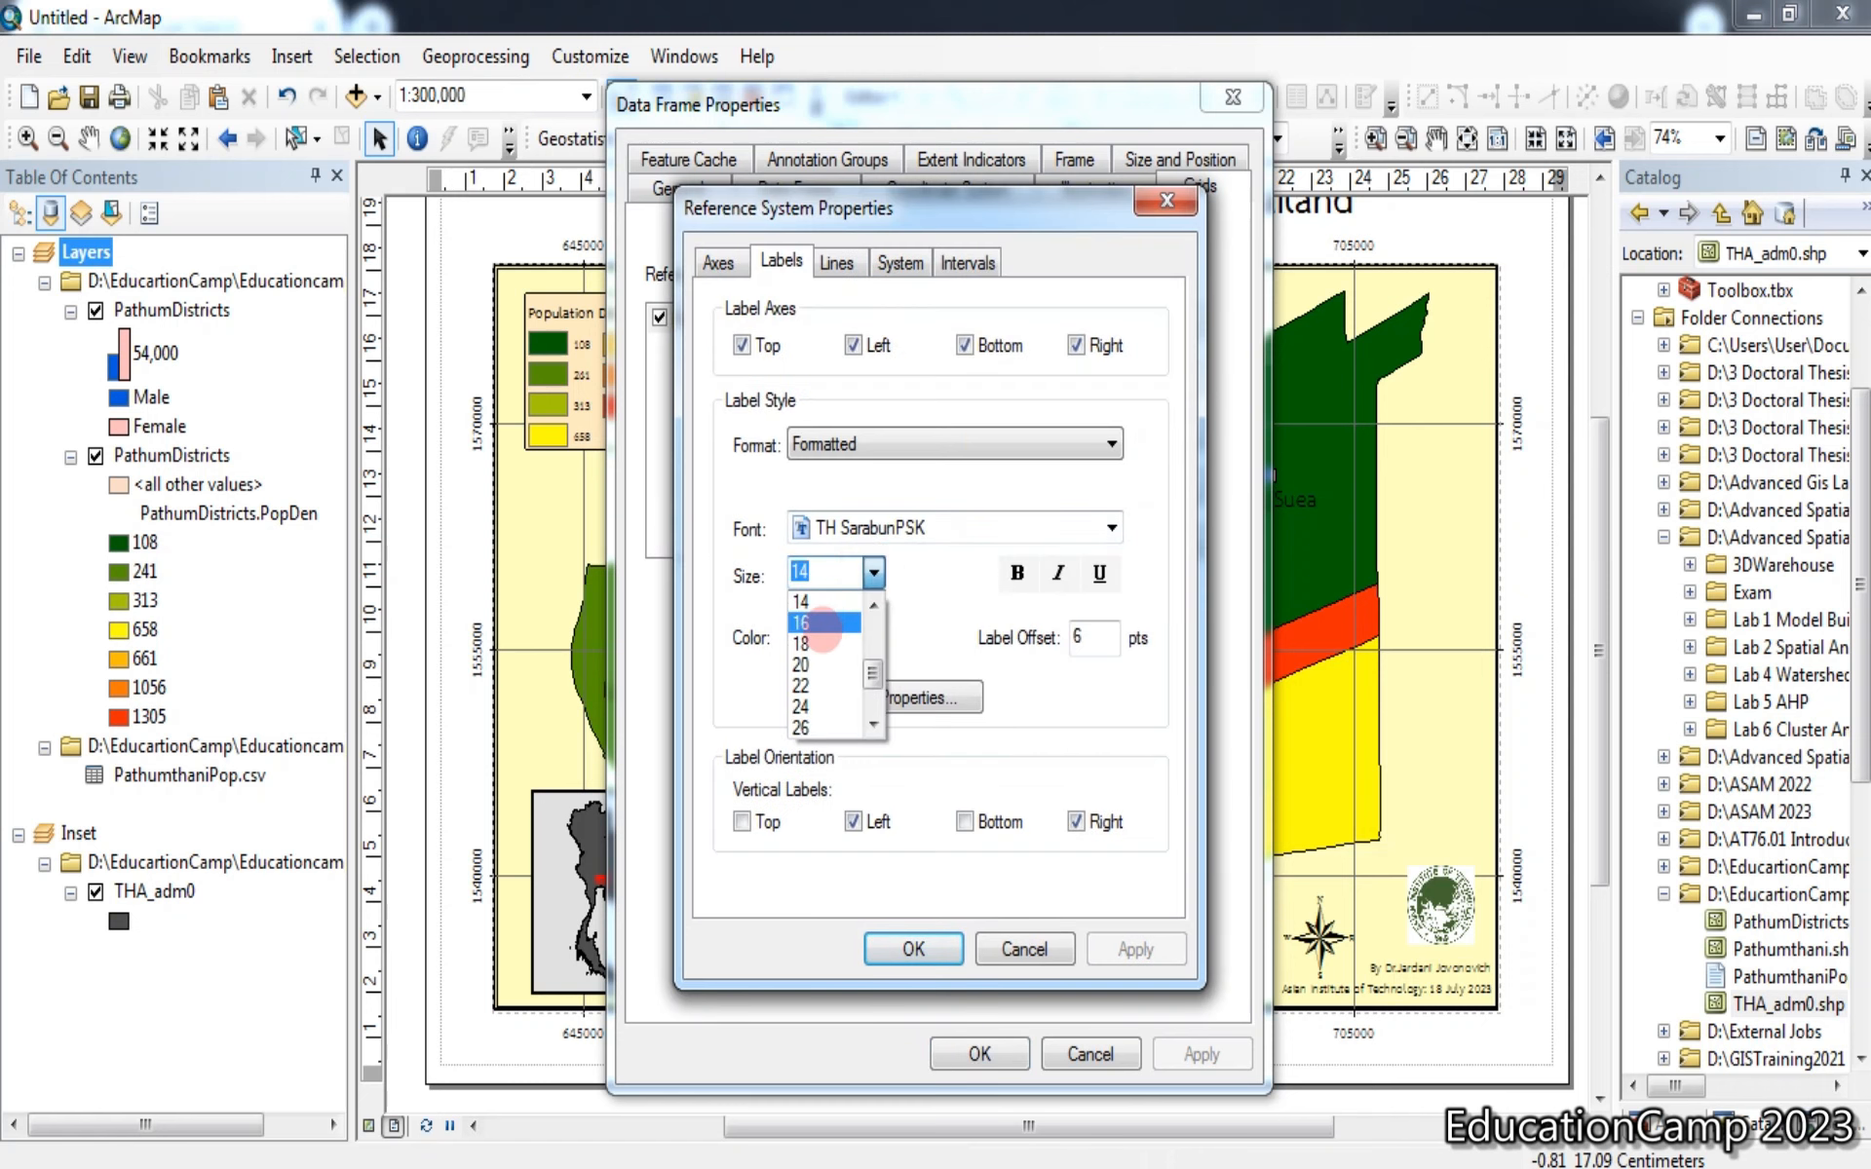
left_click(820, 643)
left_click(911, 946)
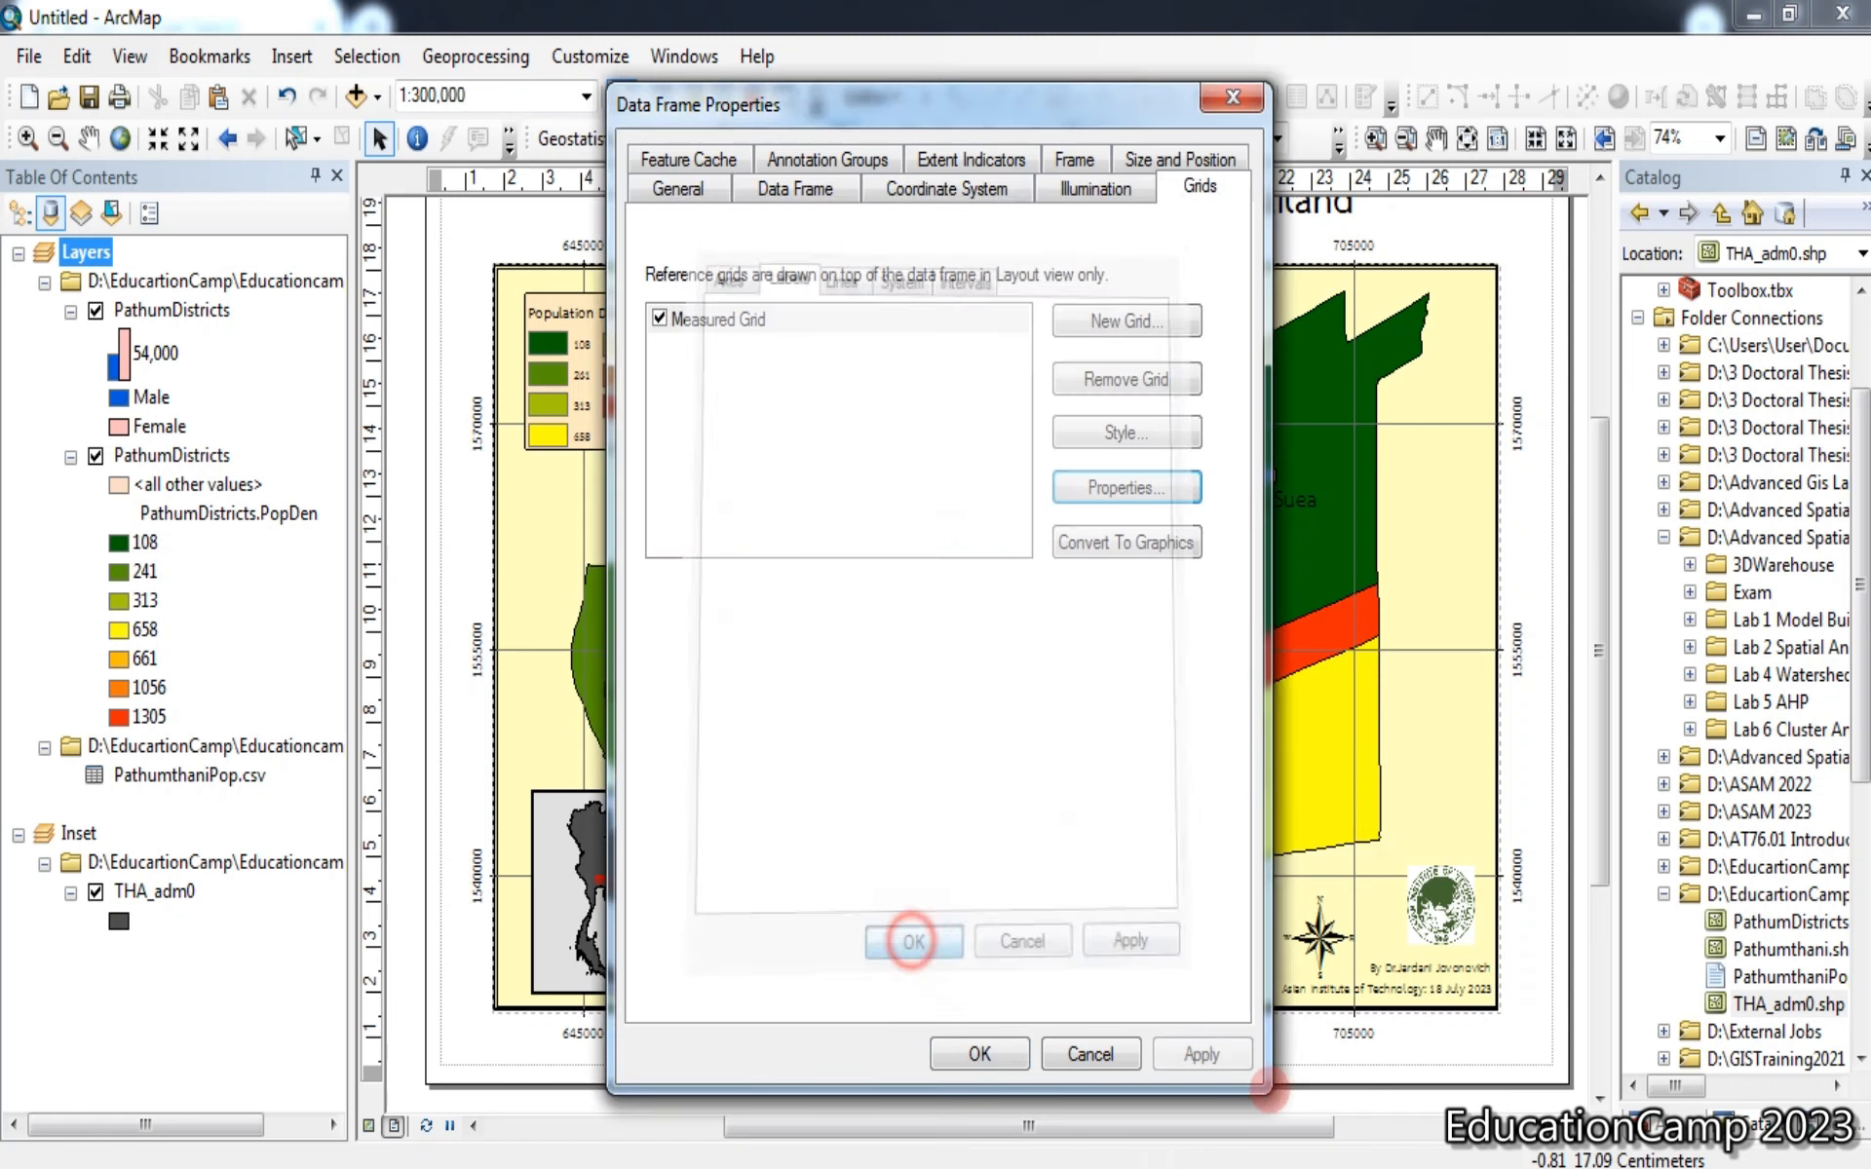
left_click(1201, 1055)
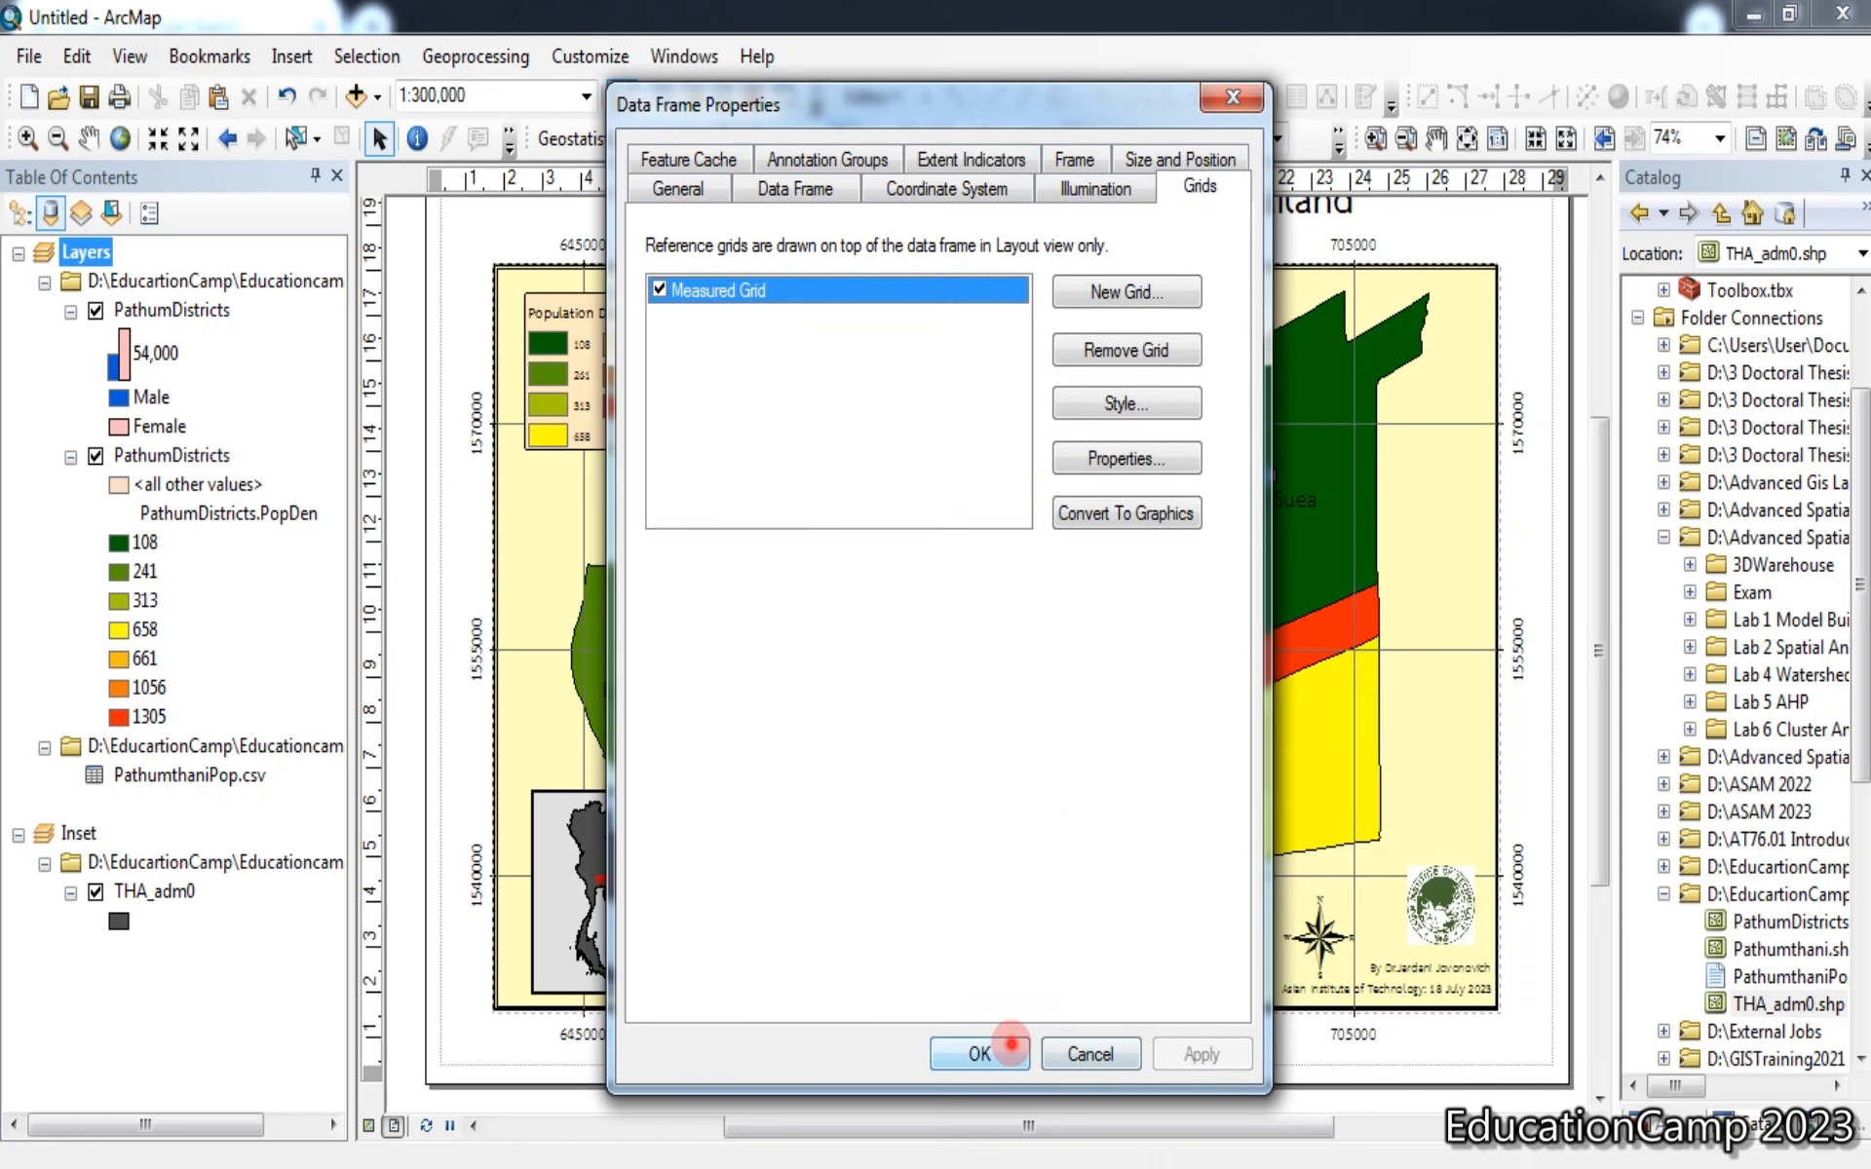
left_click(977, 1054)
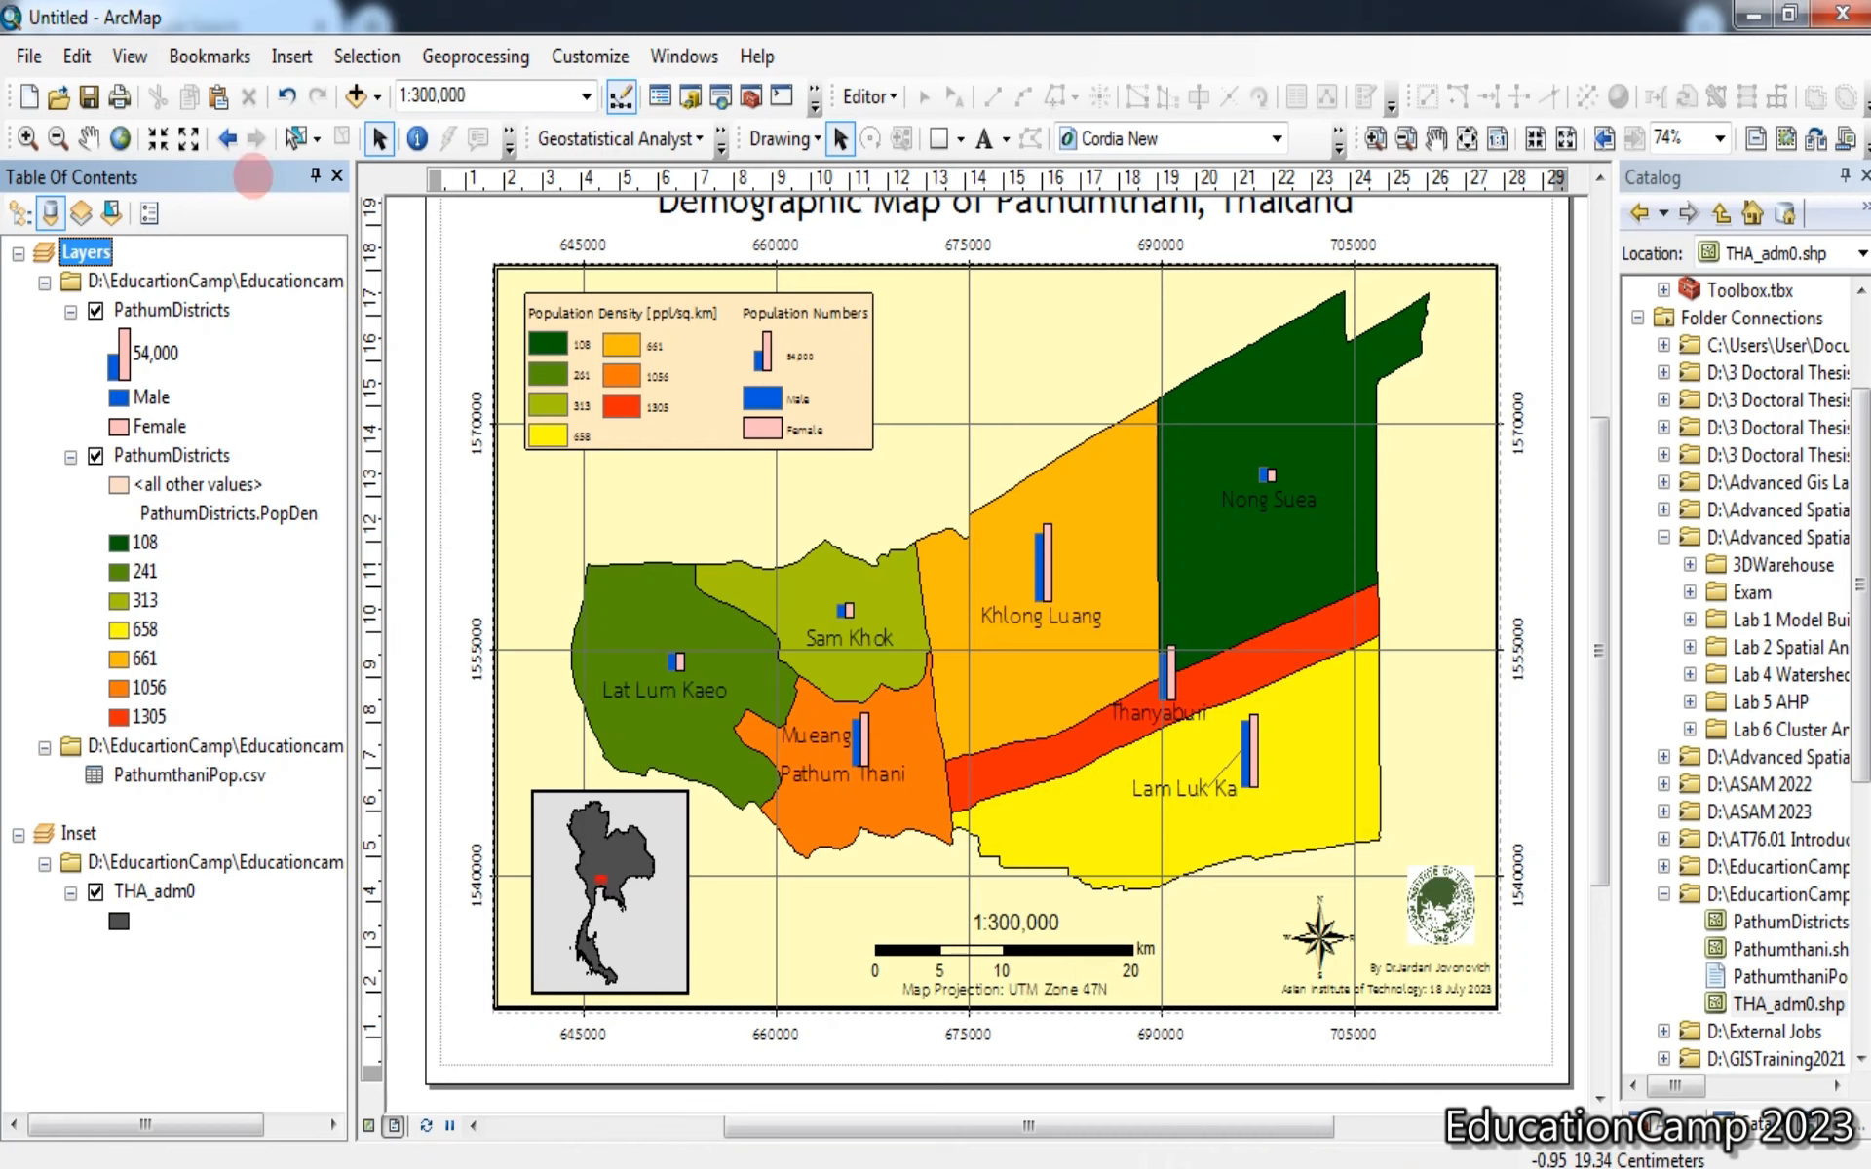
Save the map document as EducampJuly2023.mxd in the EducartionCamp folder, replacing the existing file
left_click(29, 56)
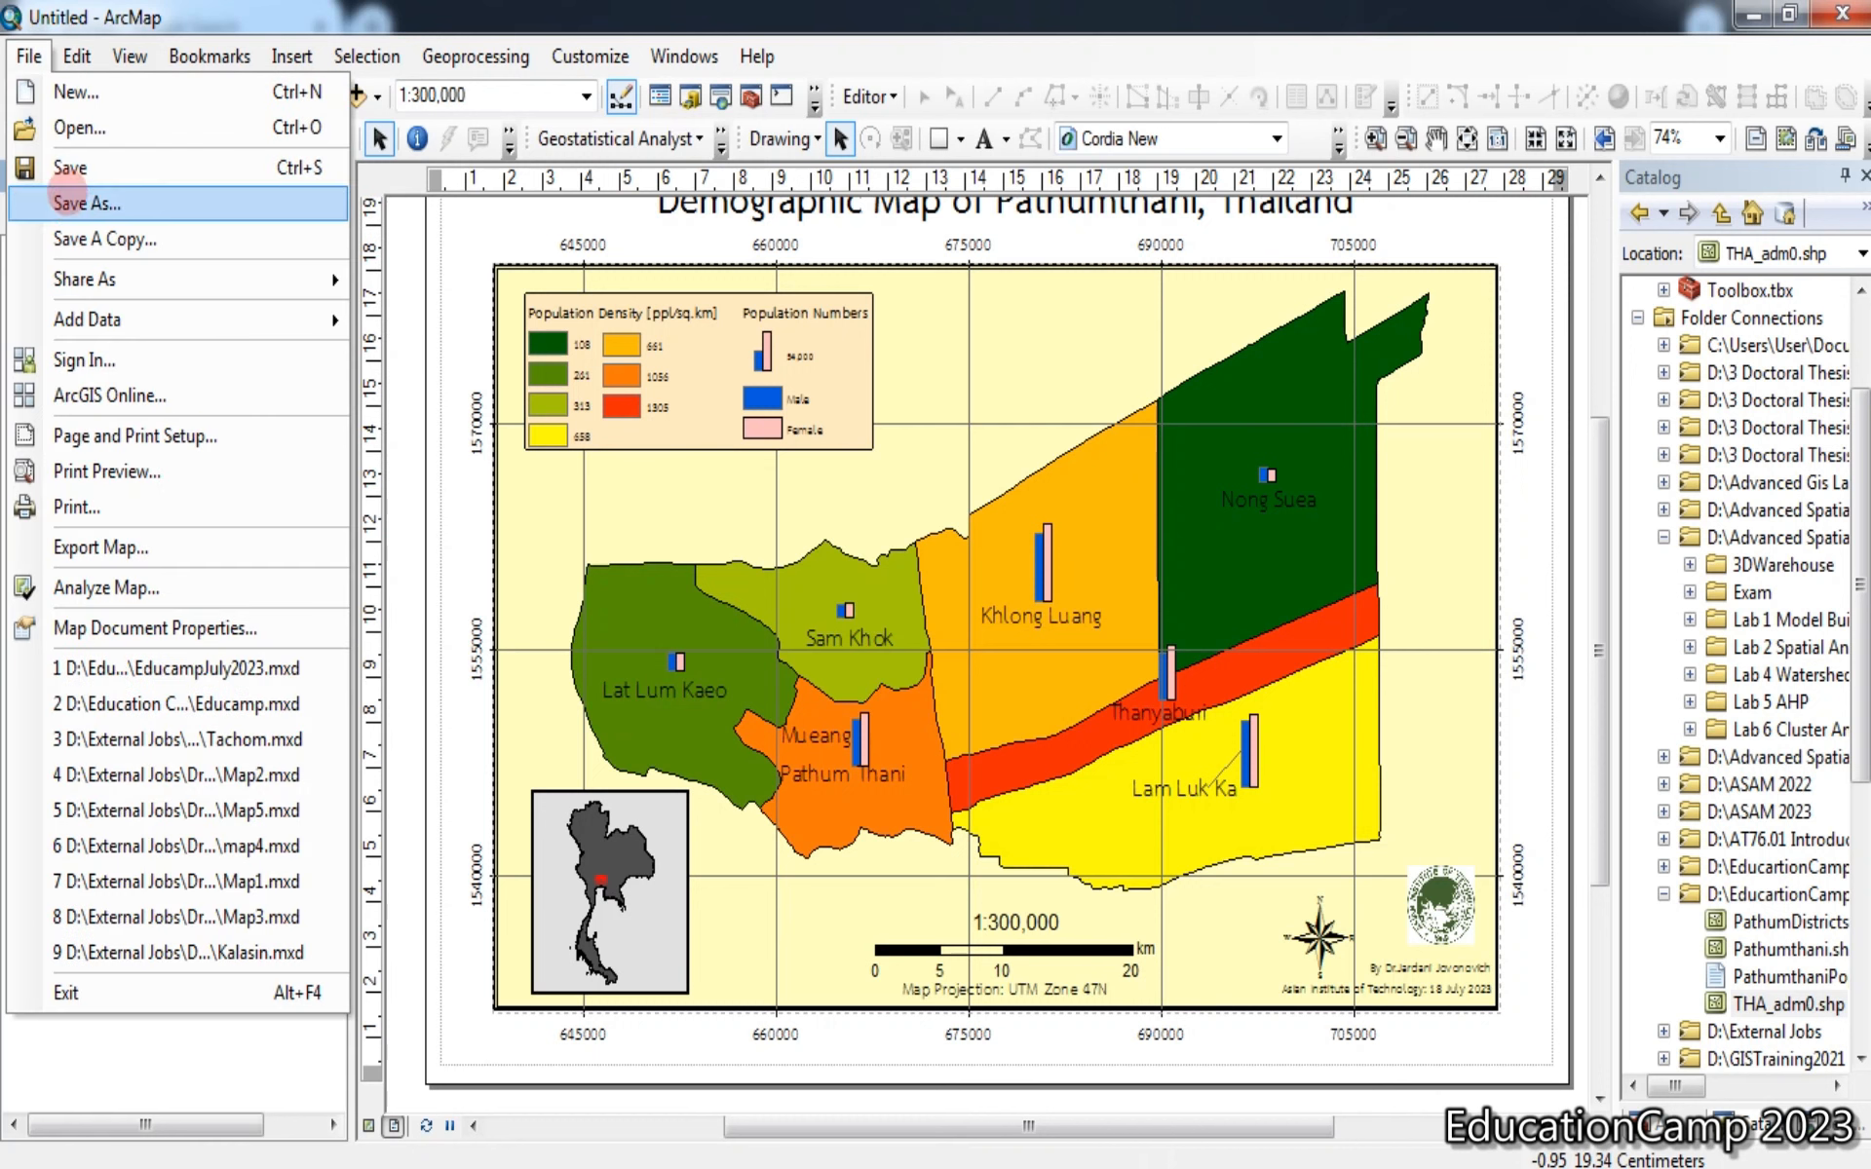
left_click(69, 199)
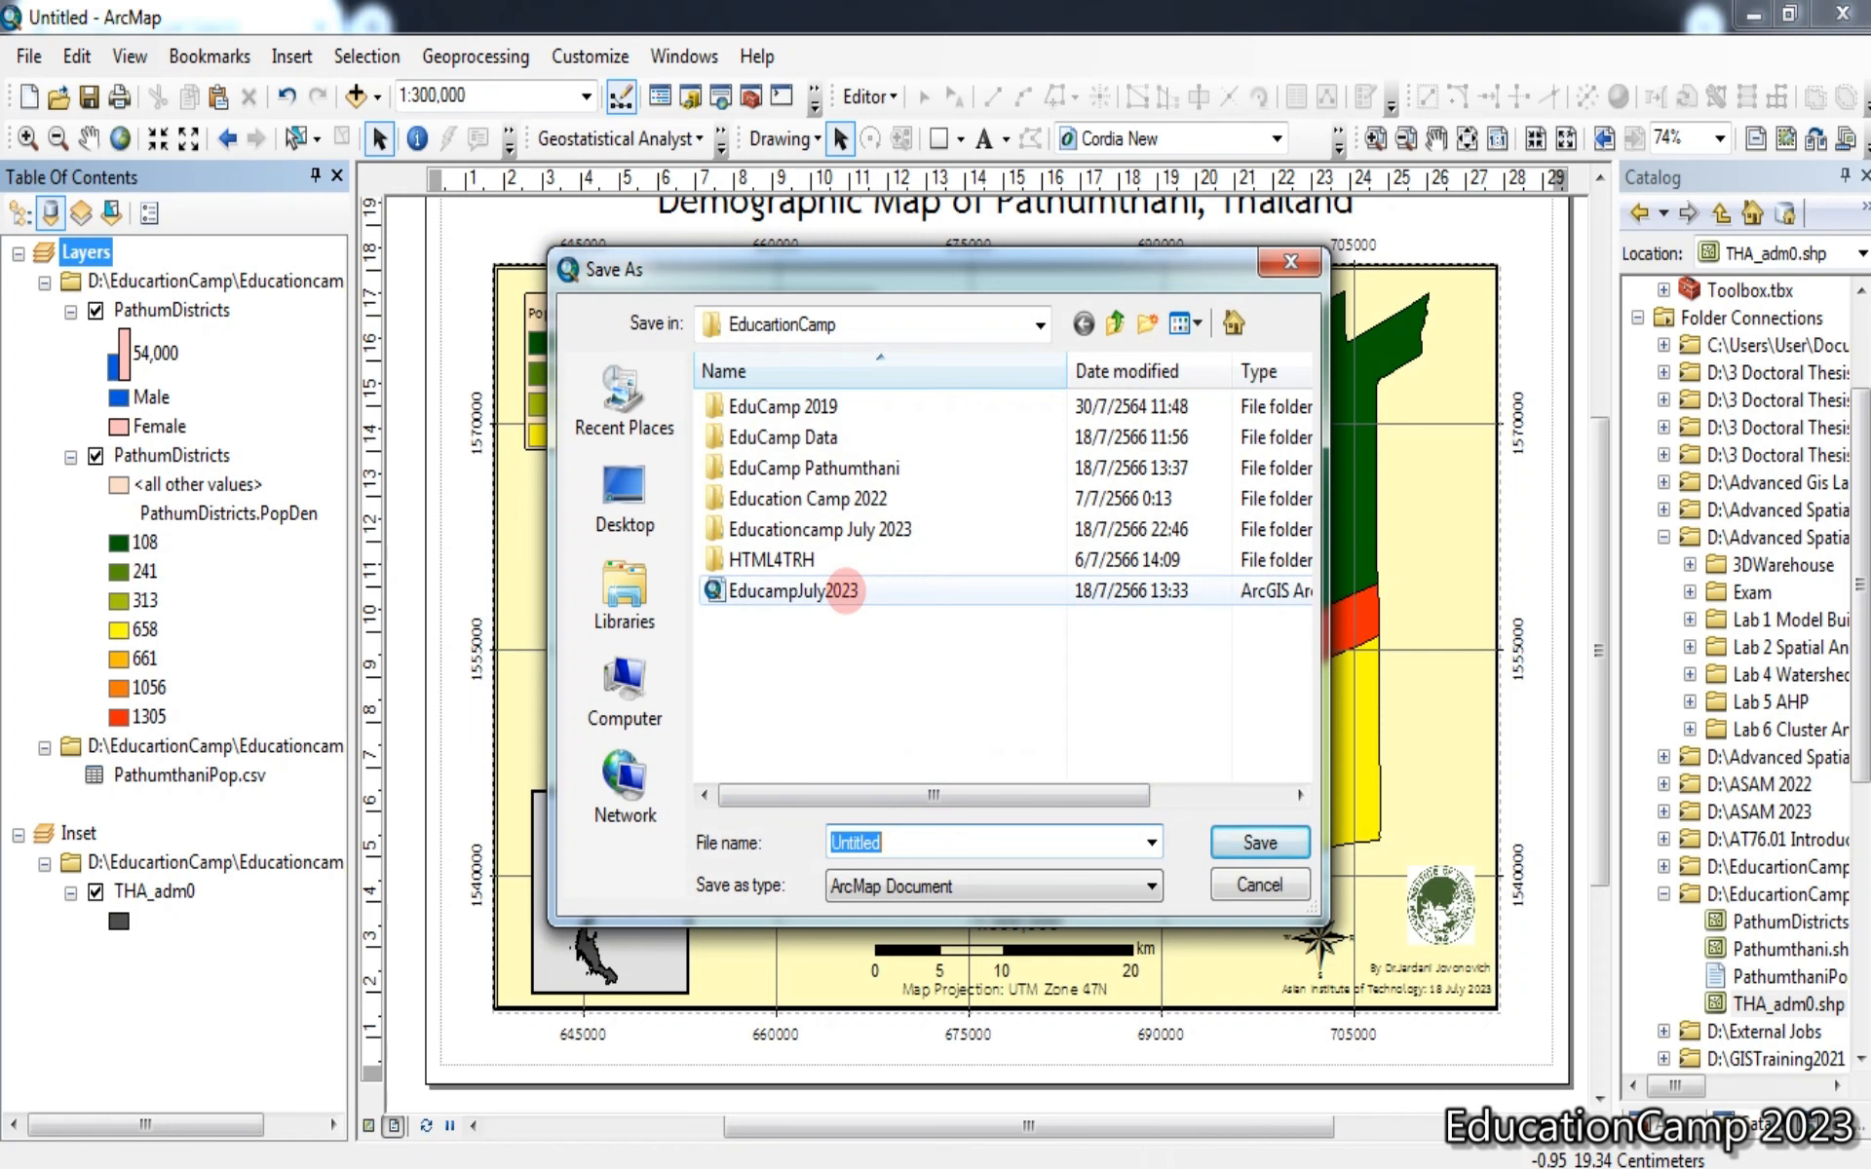
left_click(844, 591)
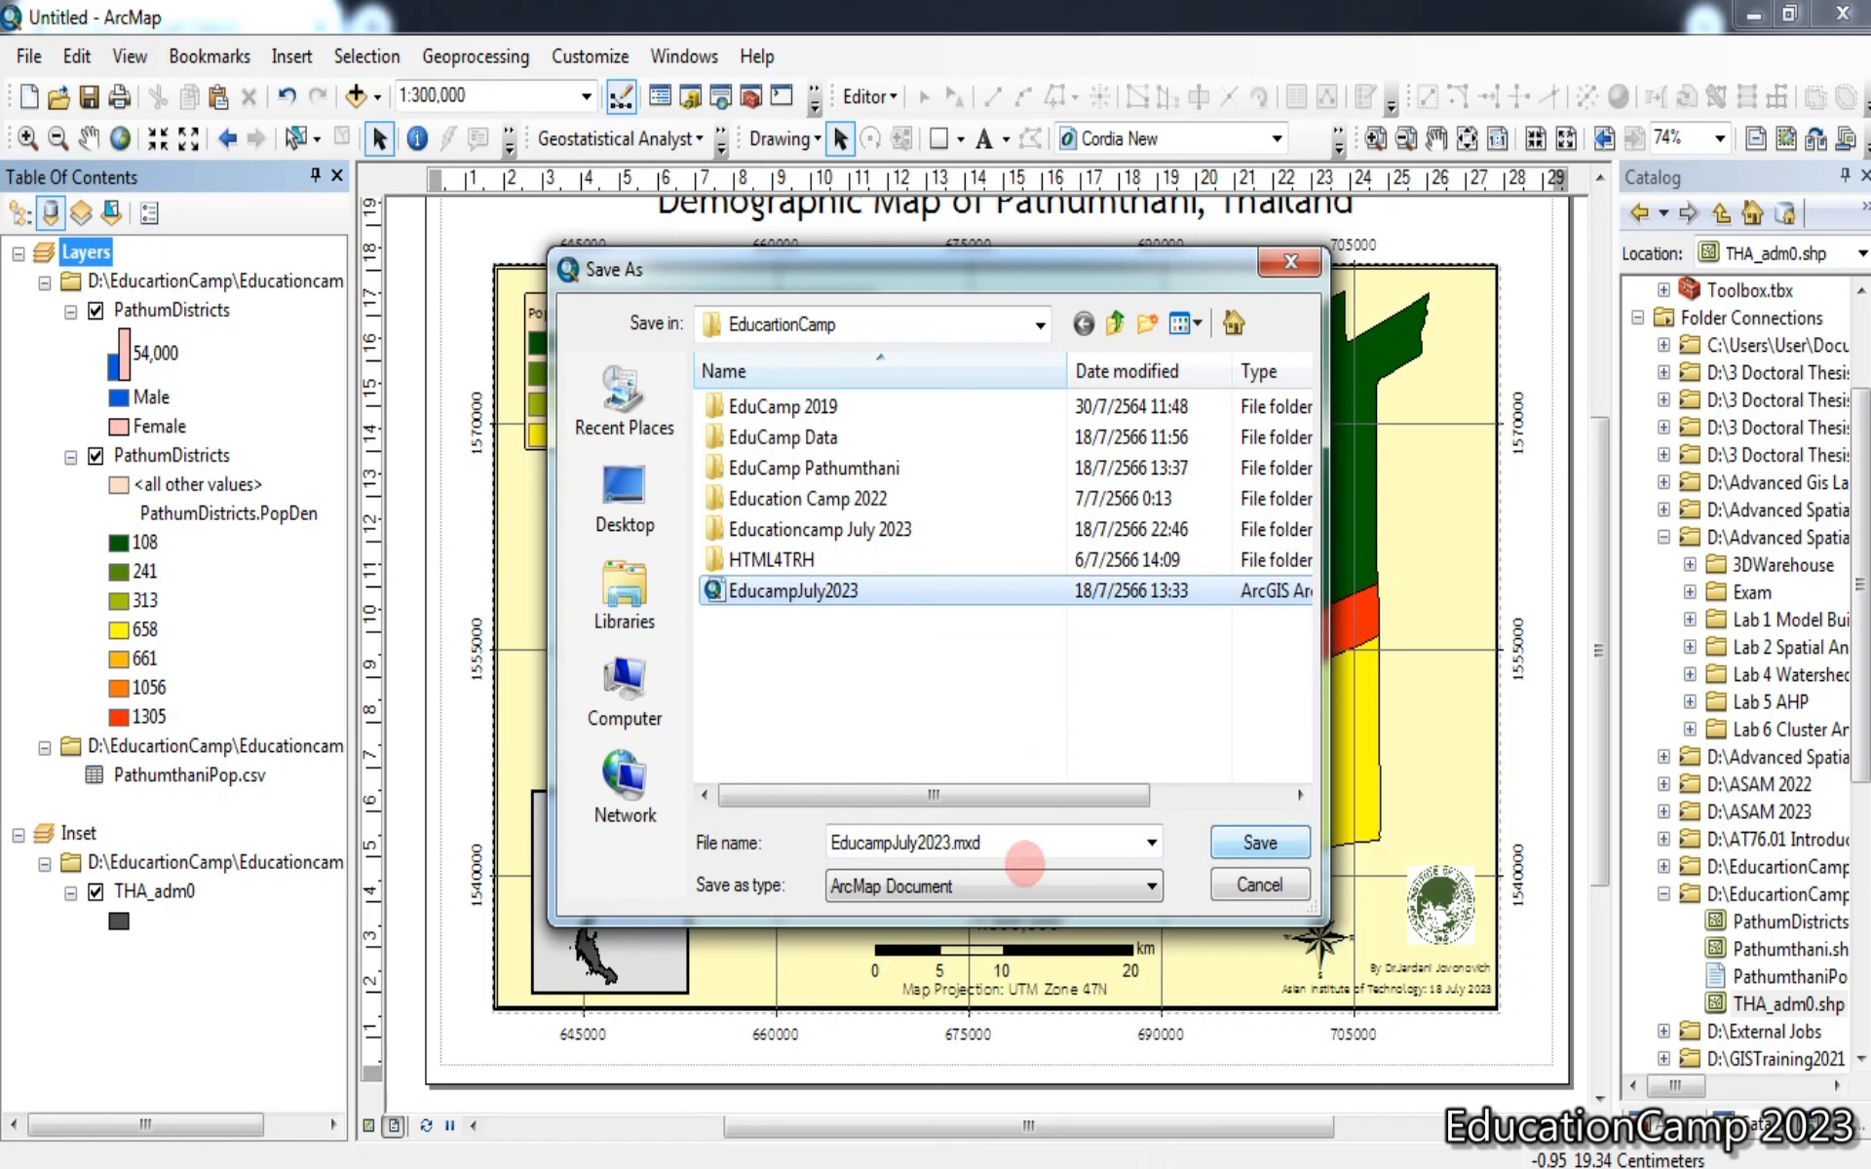
left_click(955, 844)
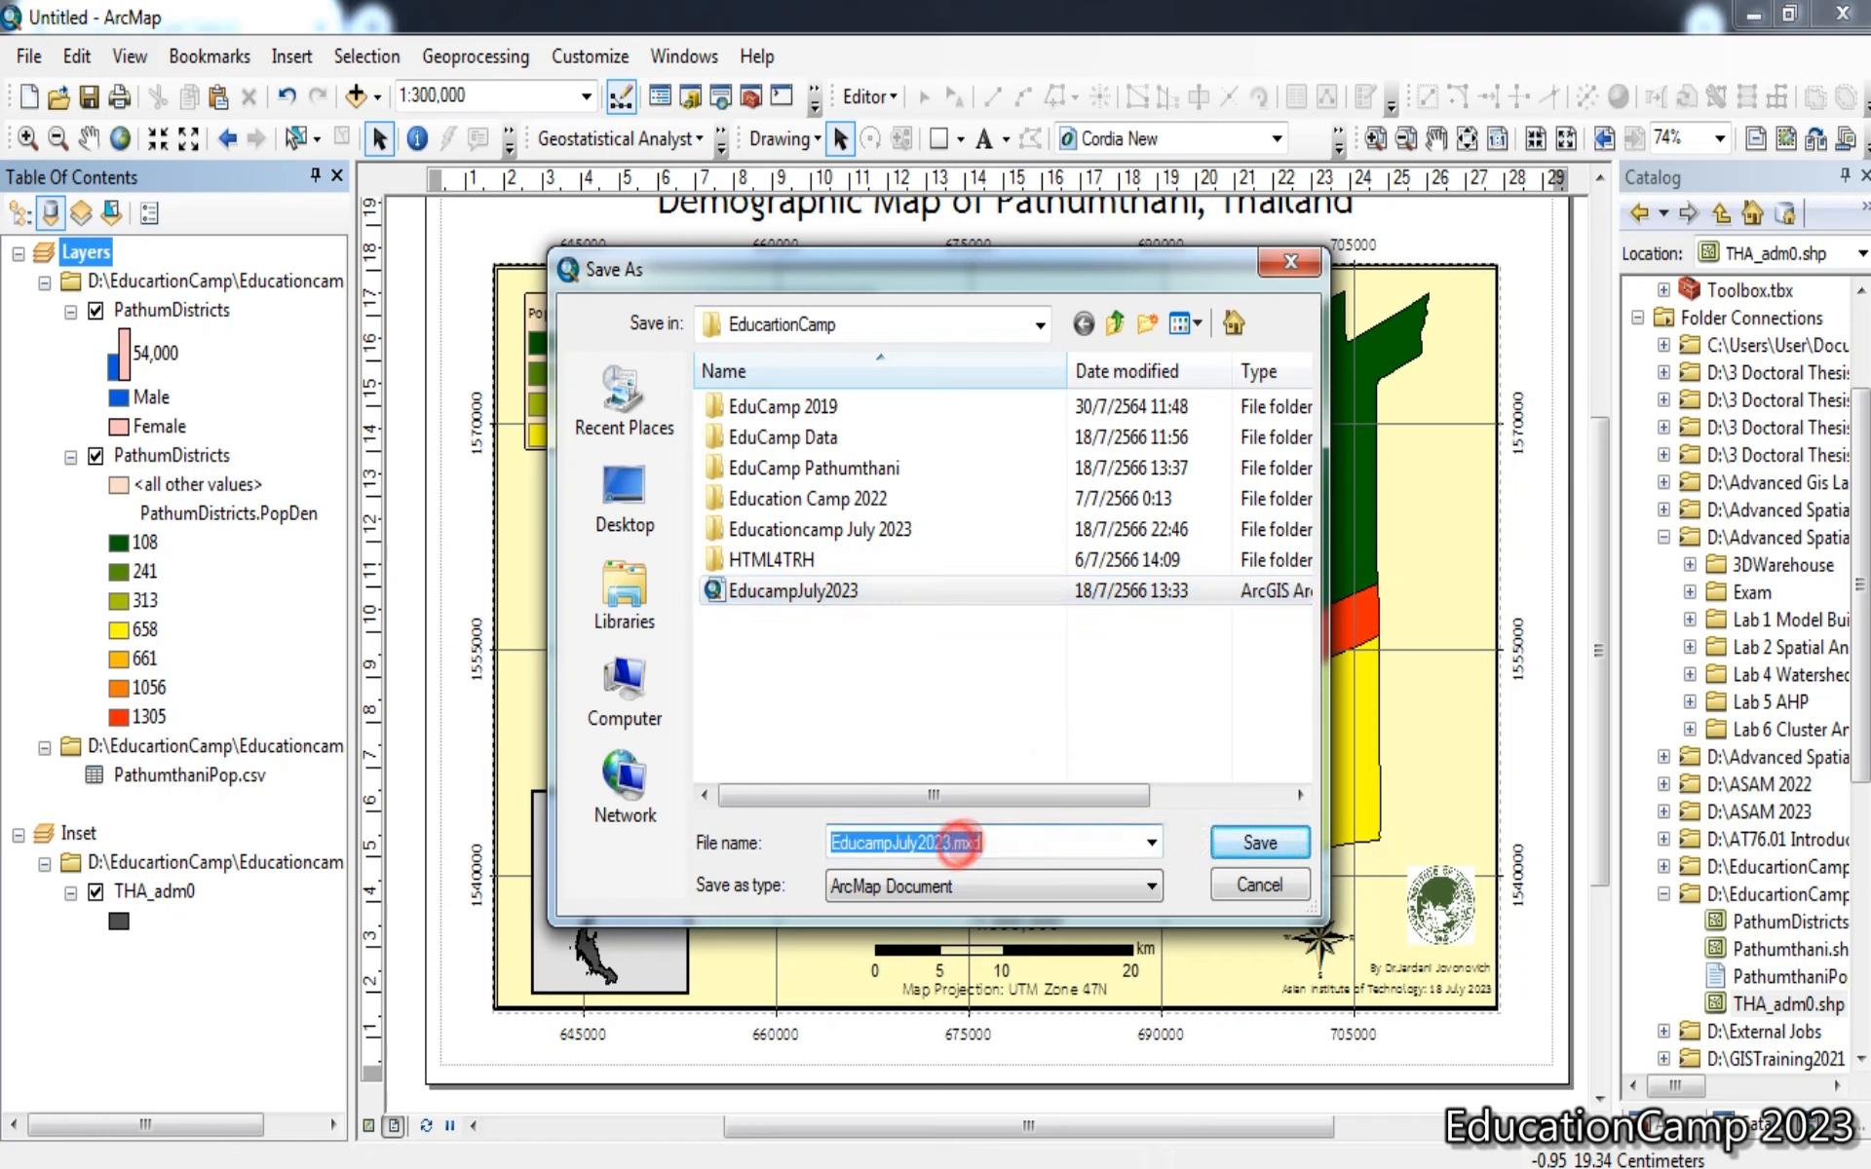
left_click(1255, 842)
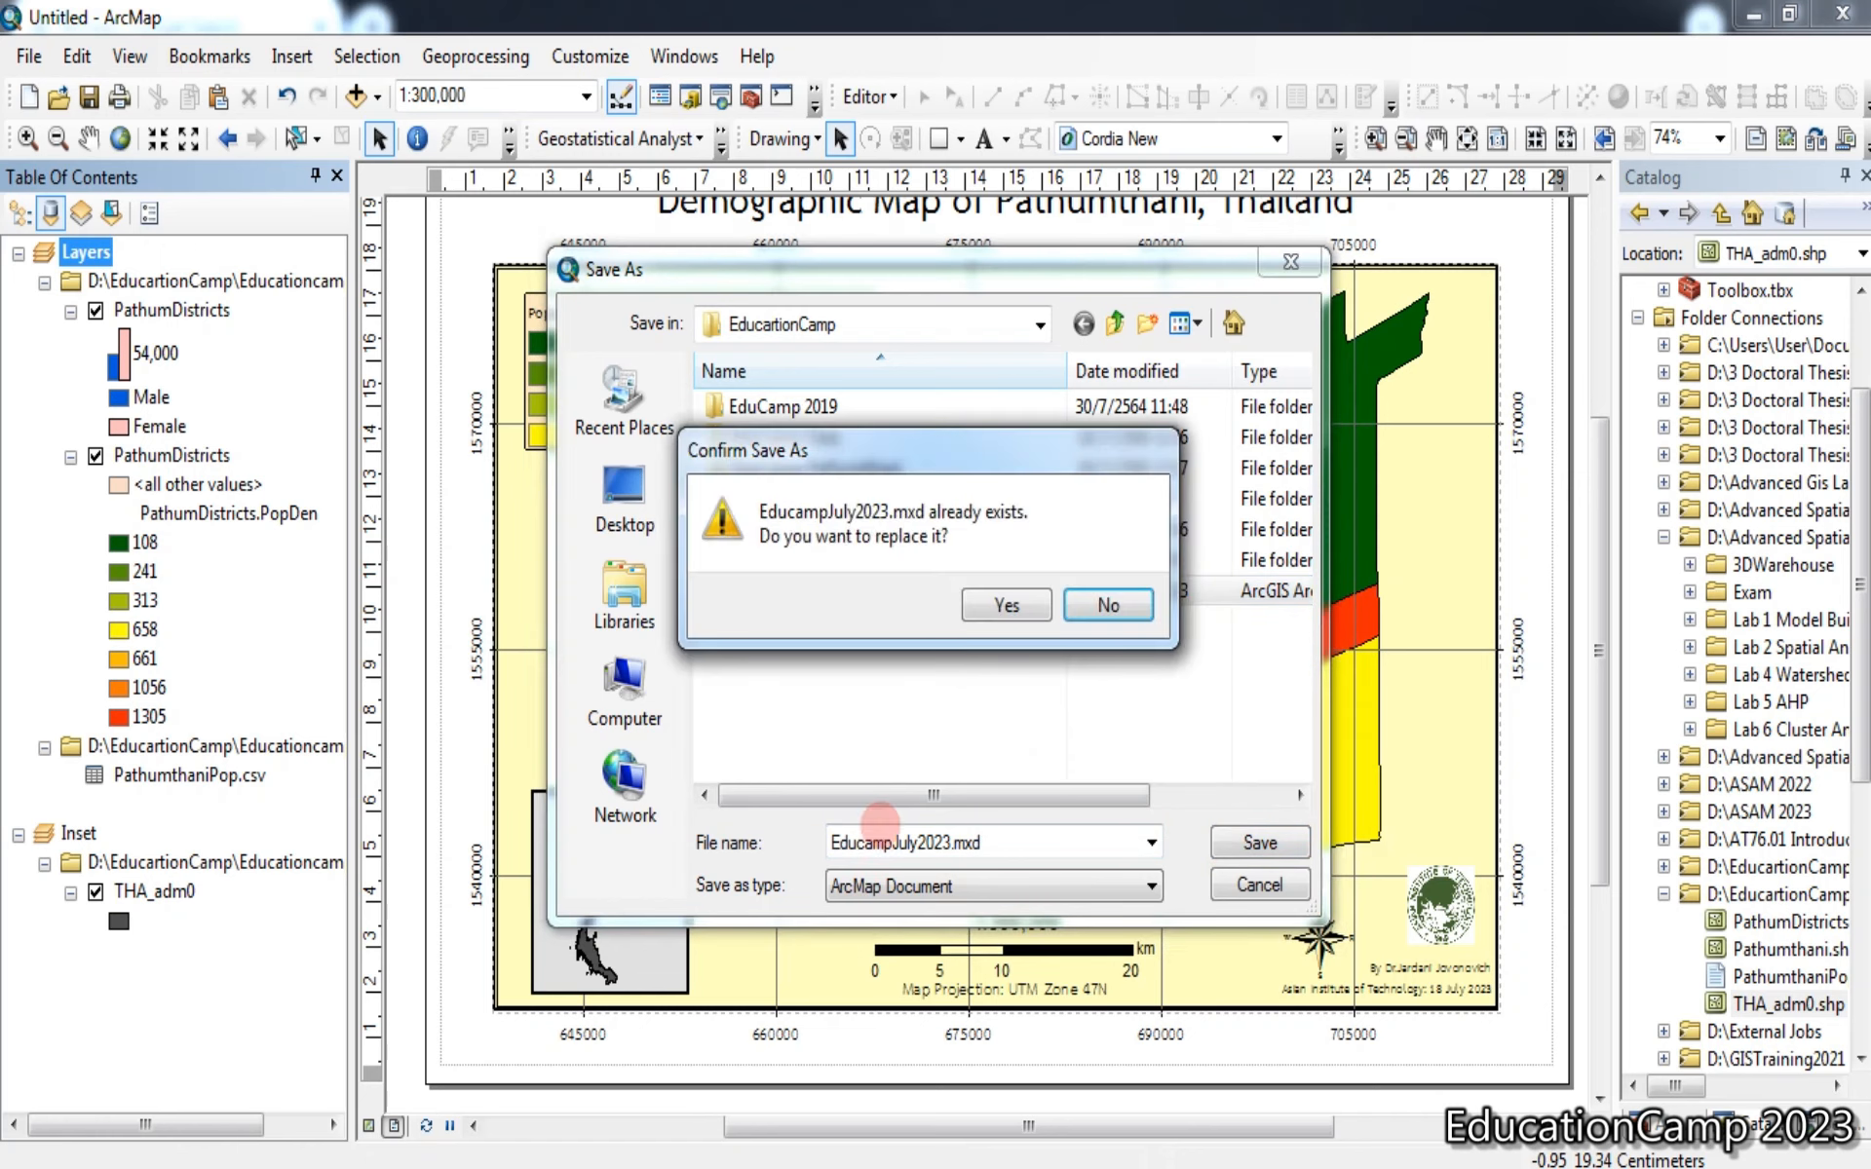
left_click(1003, 601)
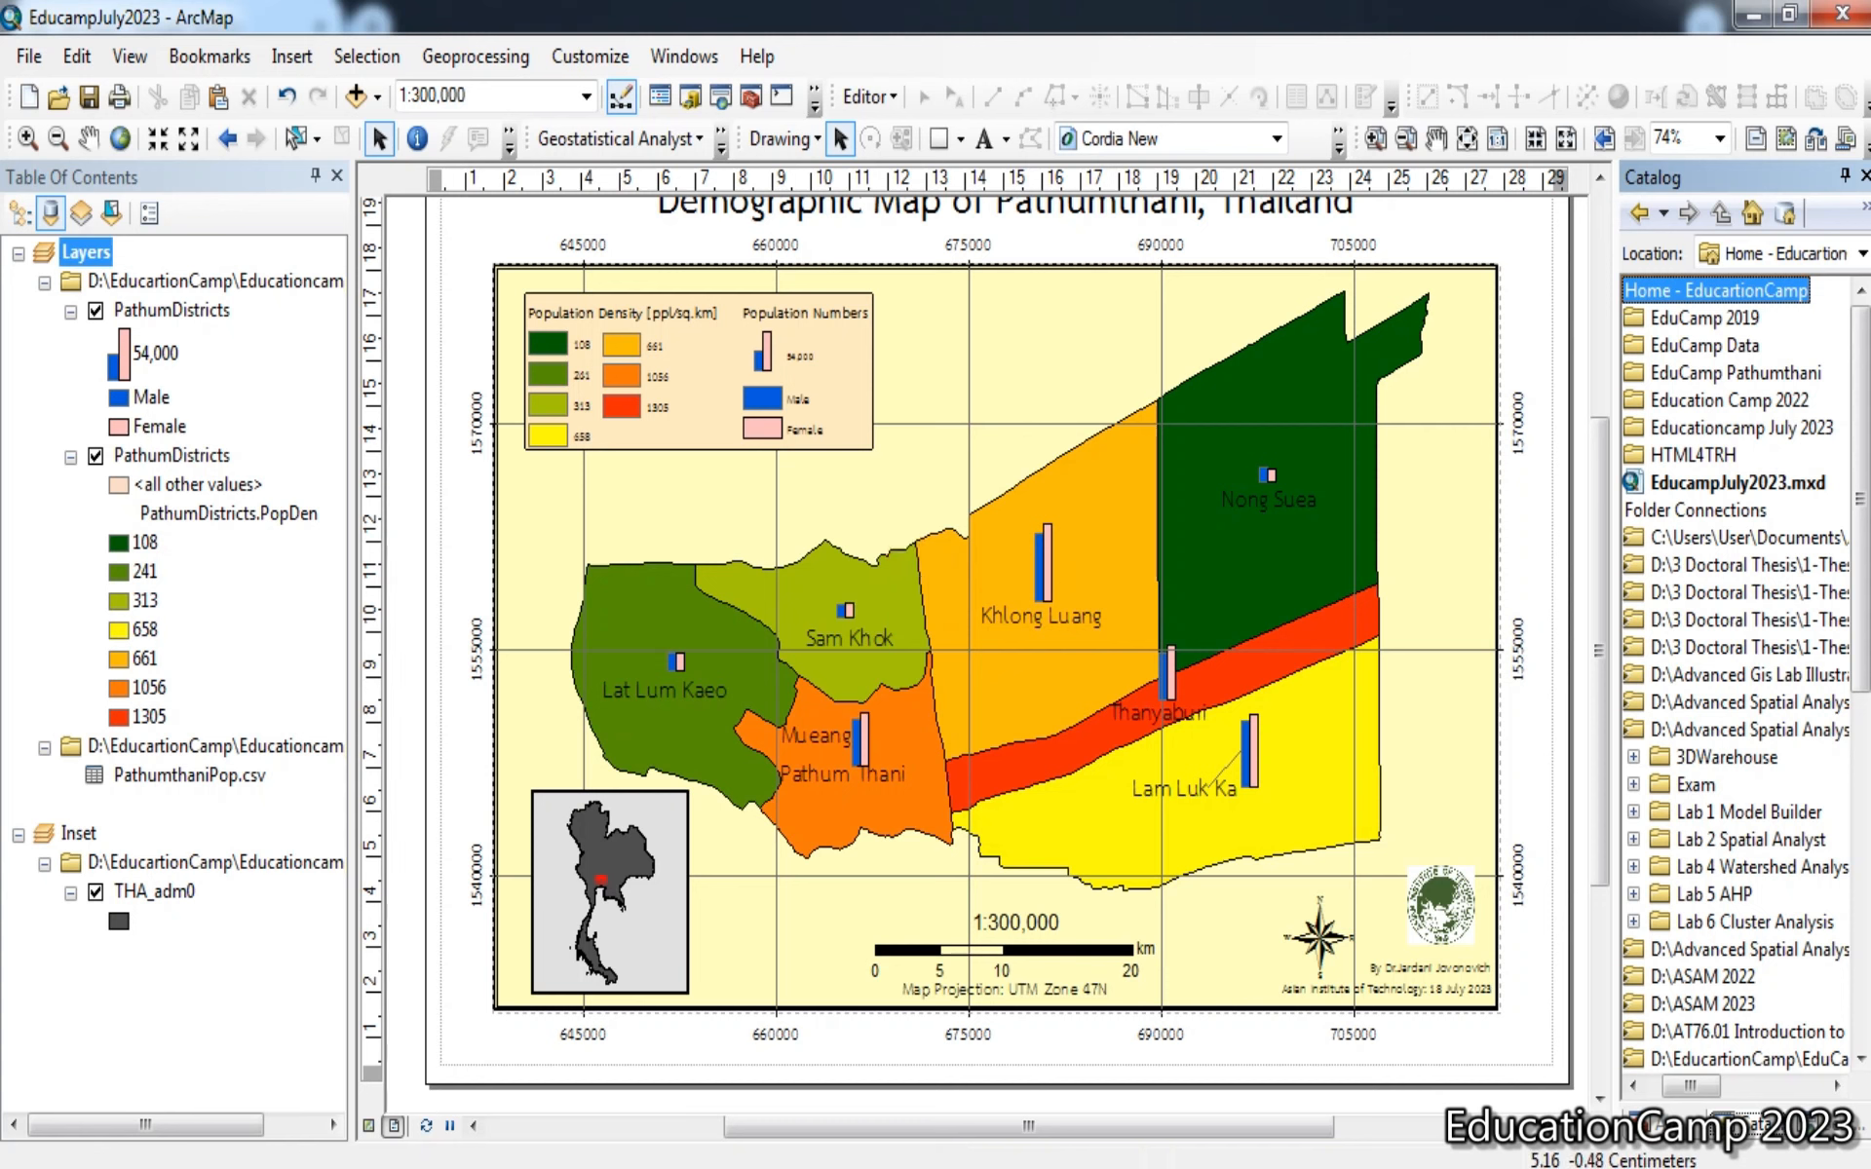
Start exporting the map layout to a file
left_click(29, 57)
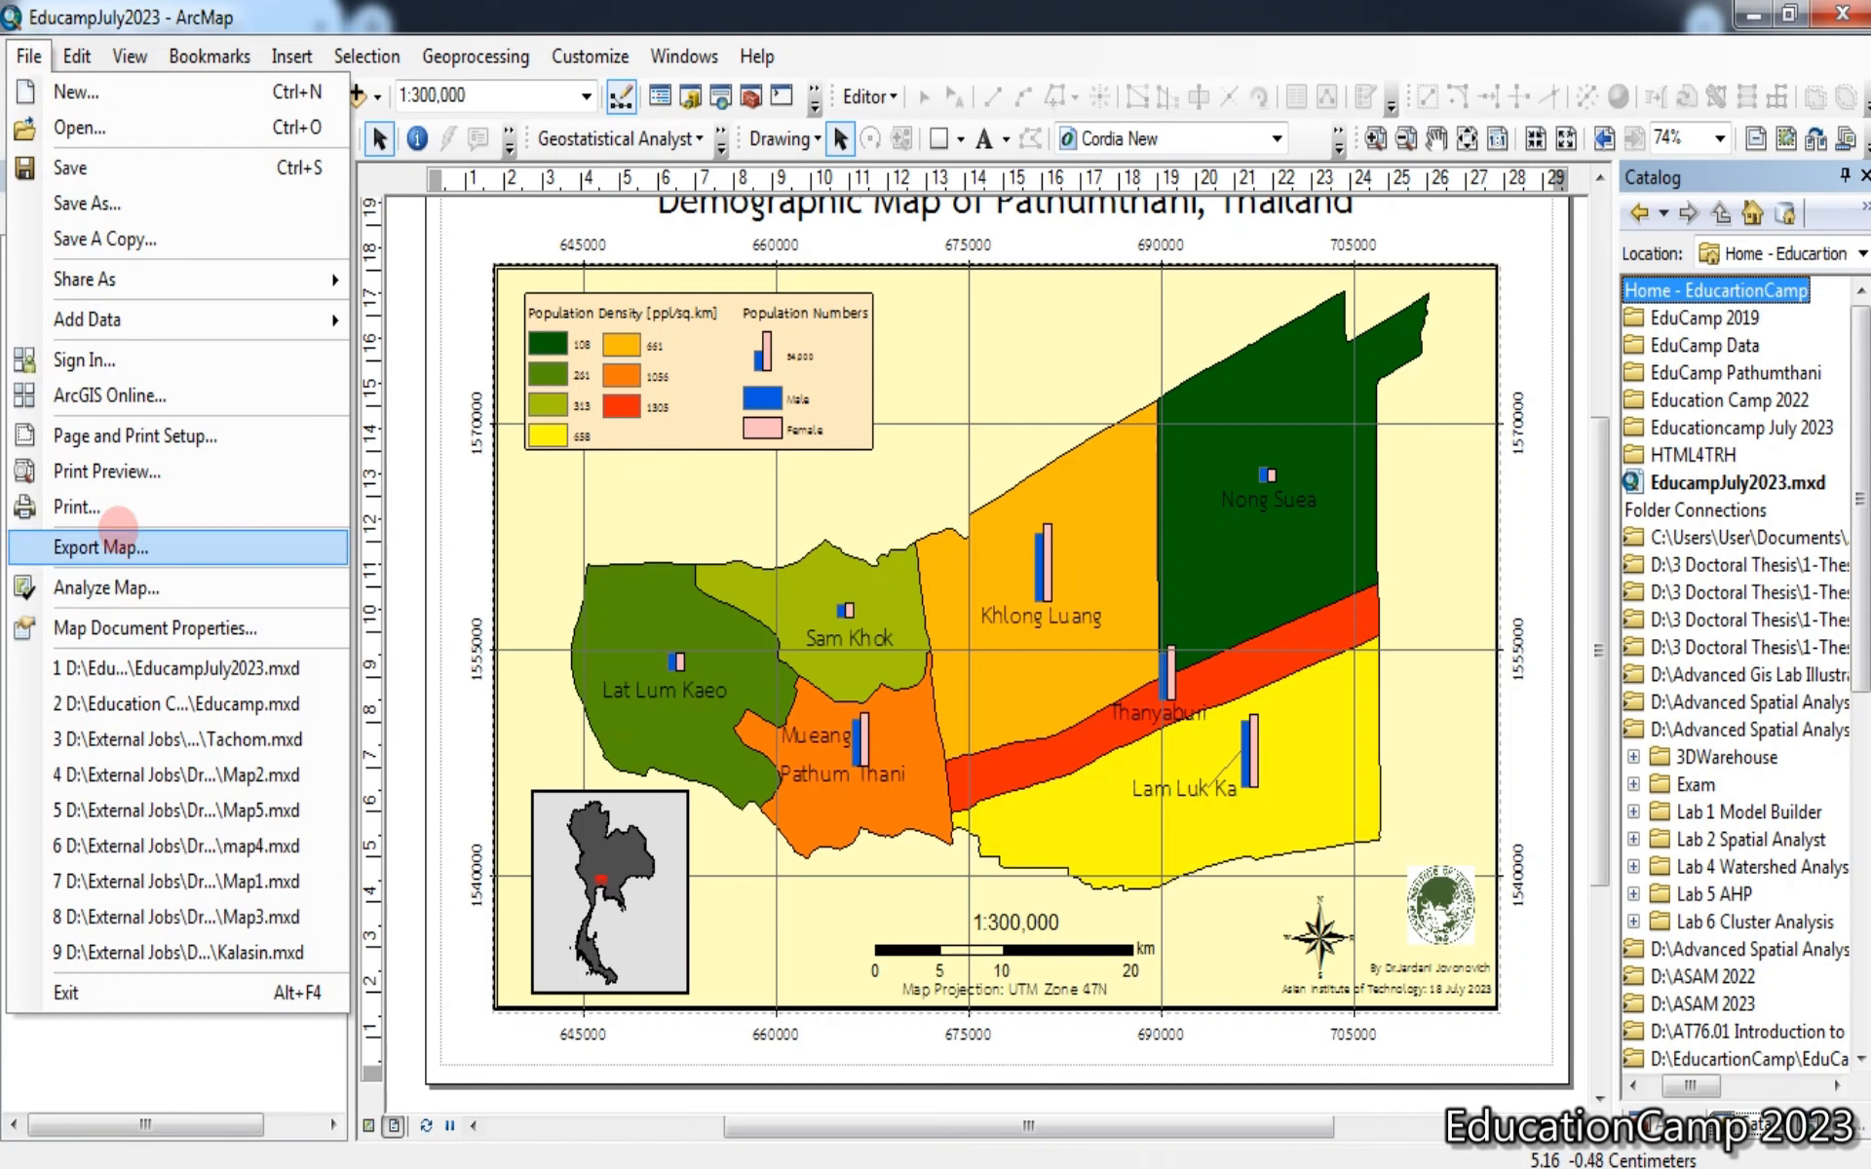
left_click(115, 538)
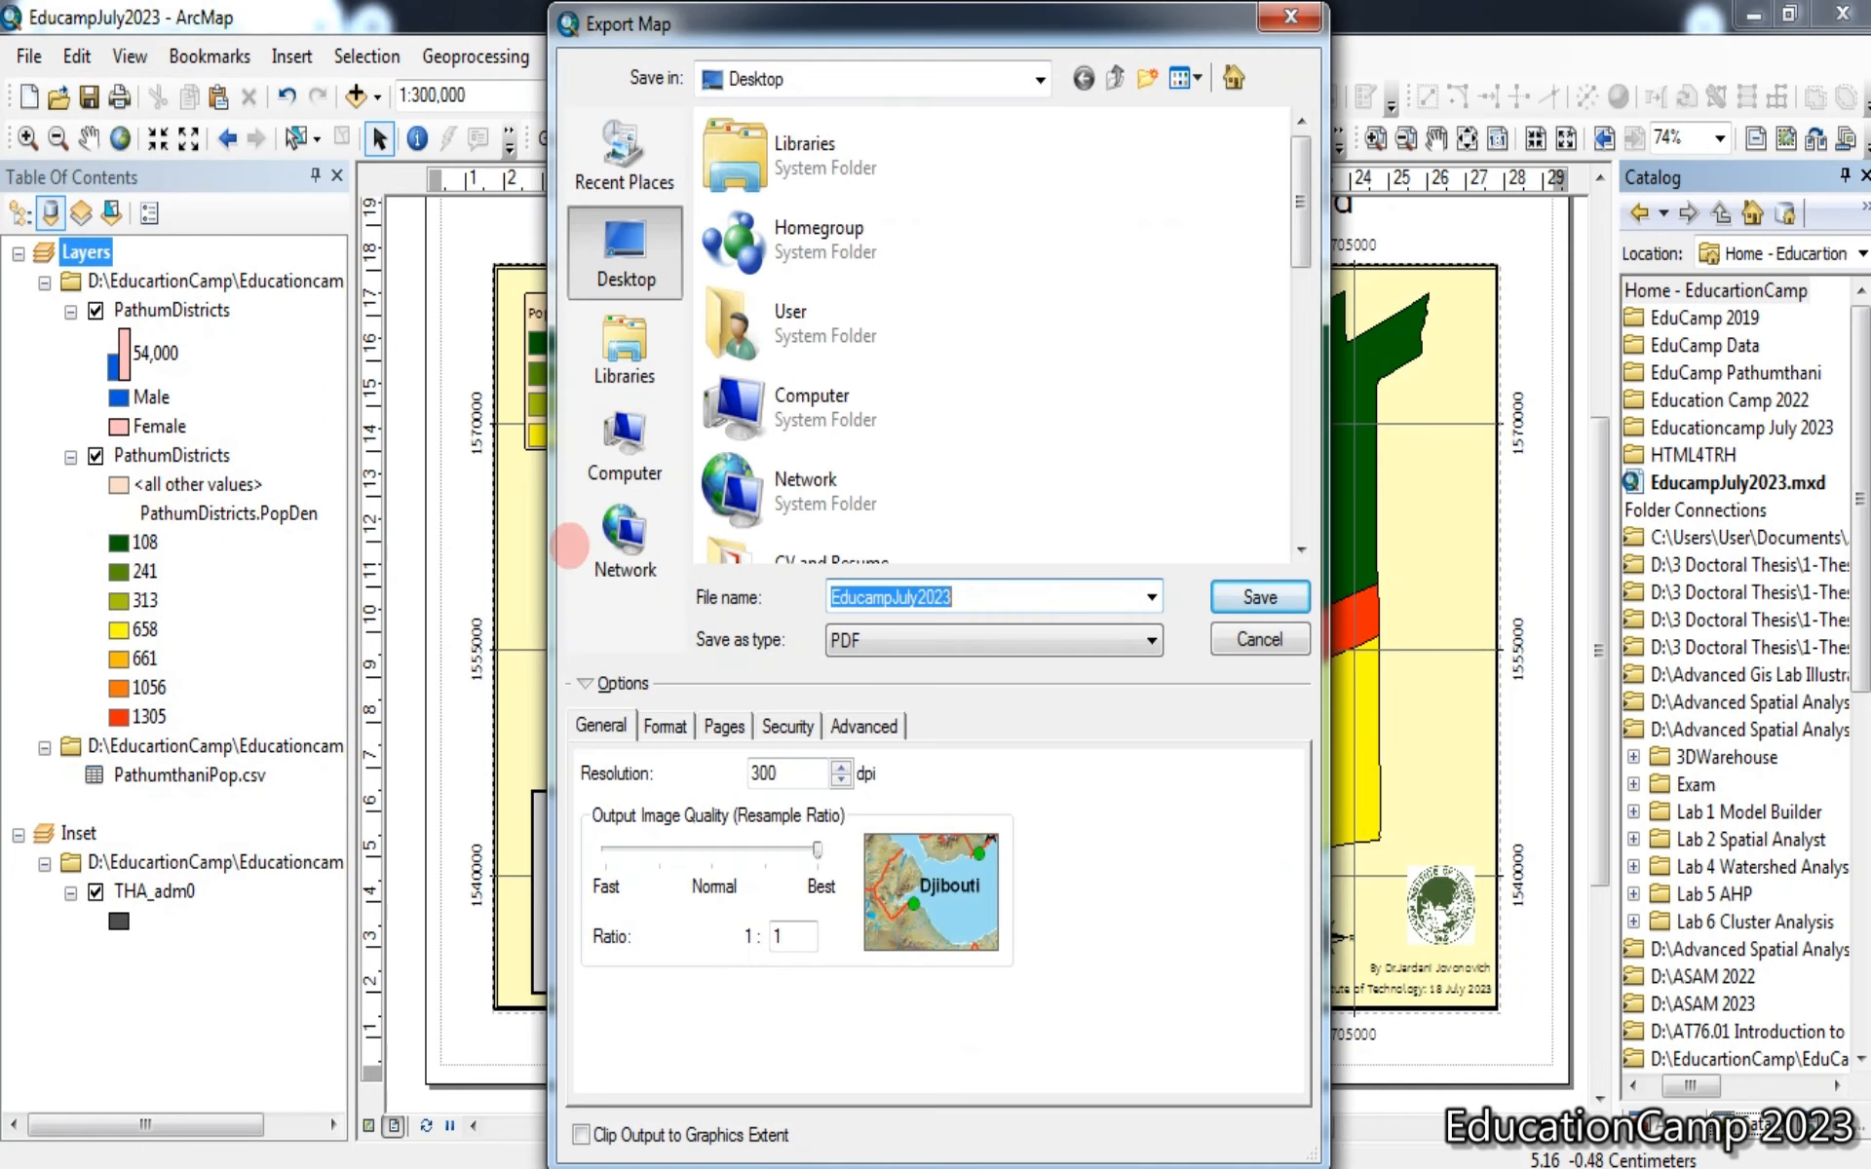
Try JPEG as the export format and check its resolution setting
left_click(933, 629)
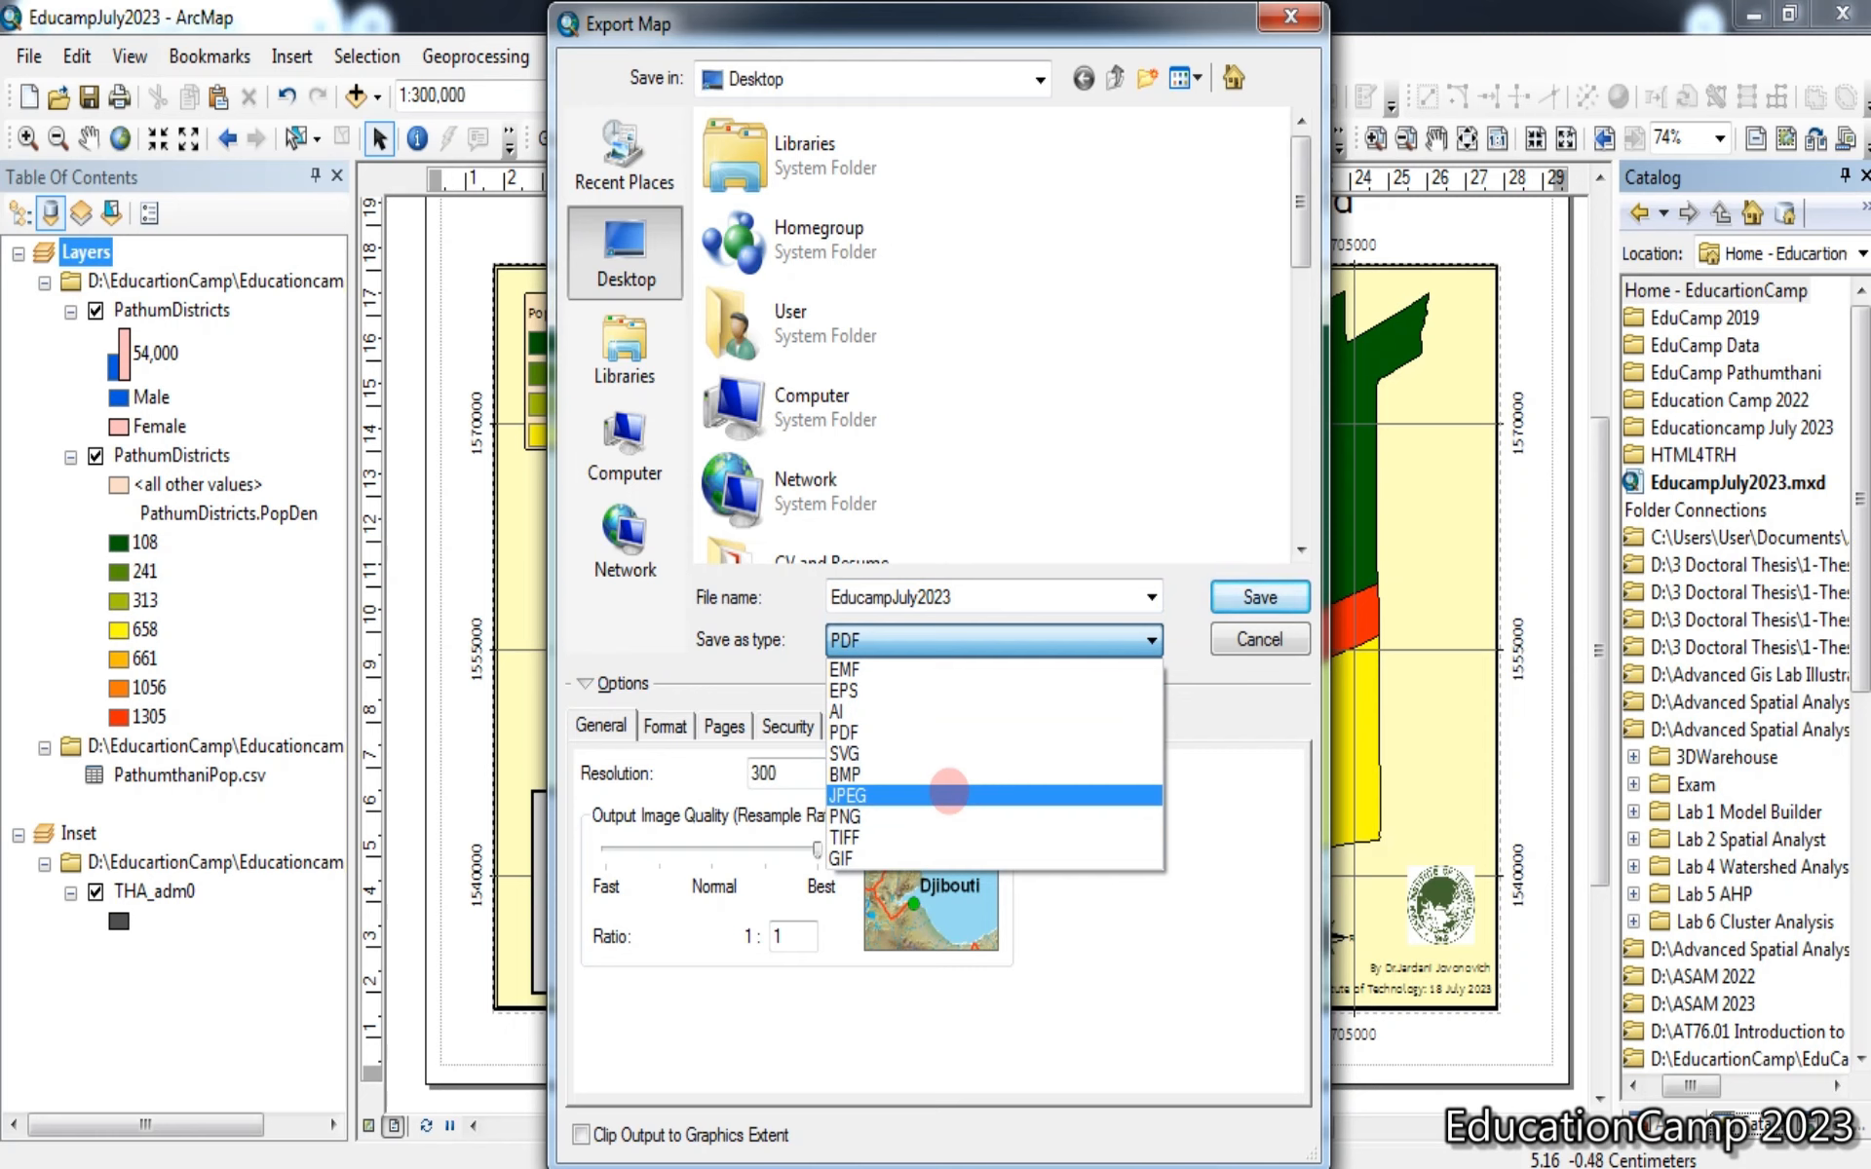
left_click(948, 792)
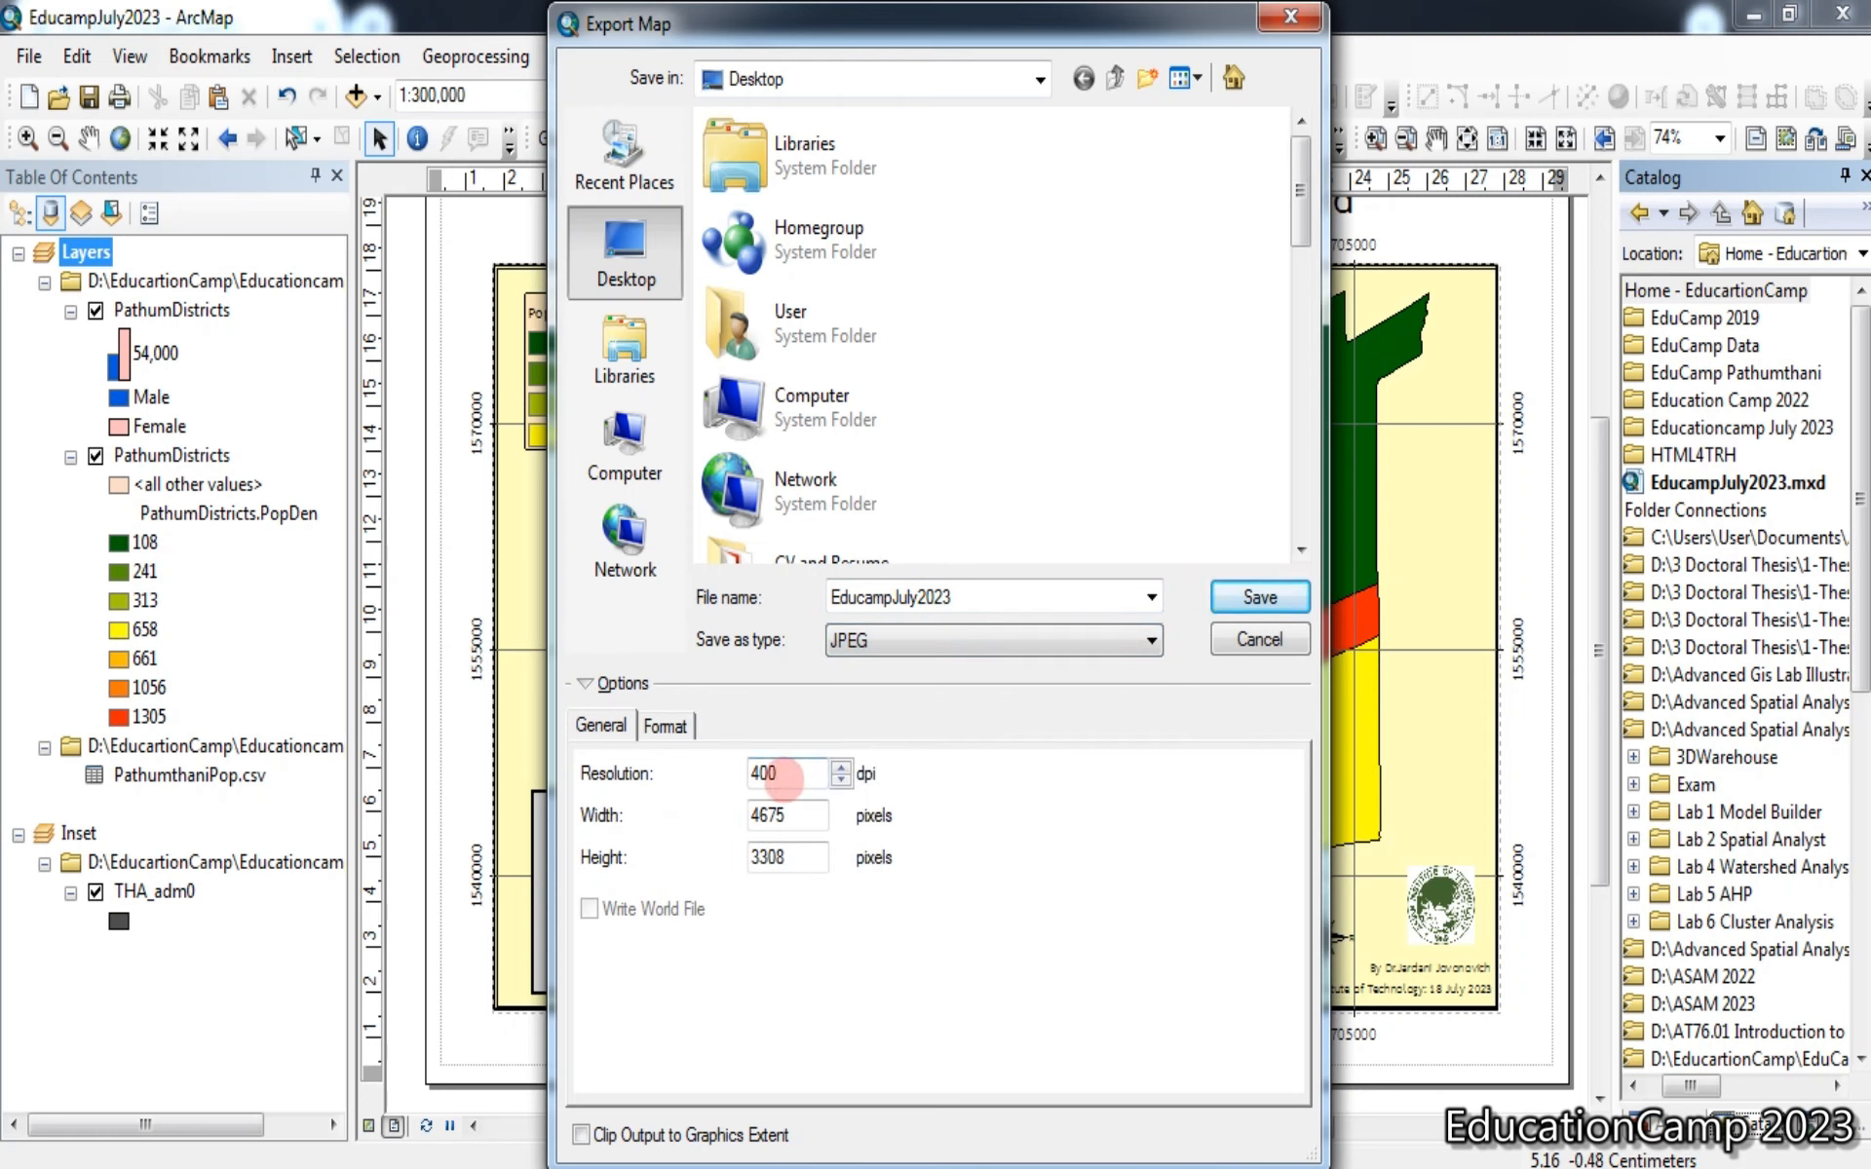
left_click_drag(785, 777, 731, 766)
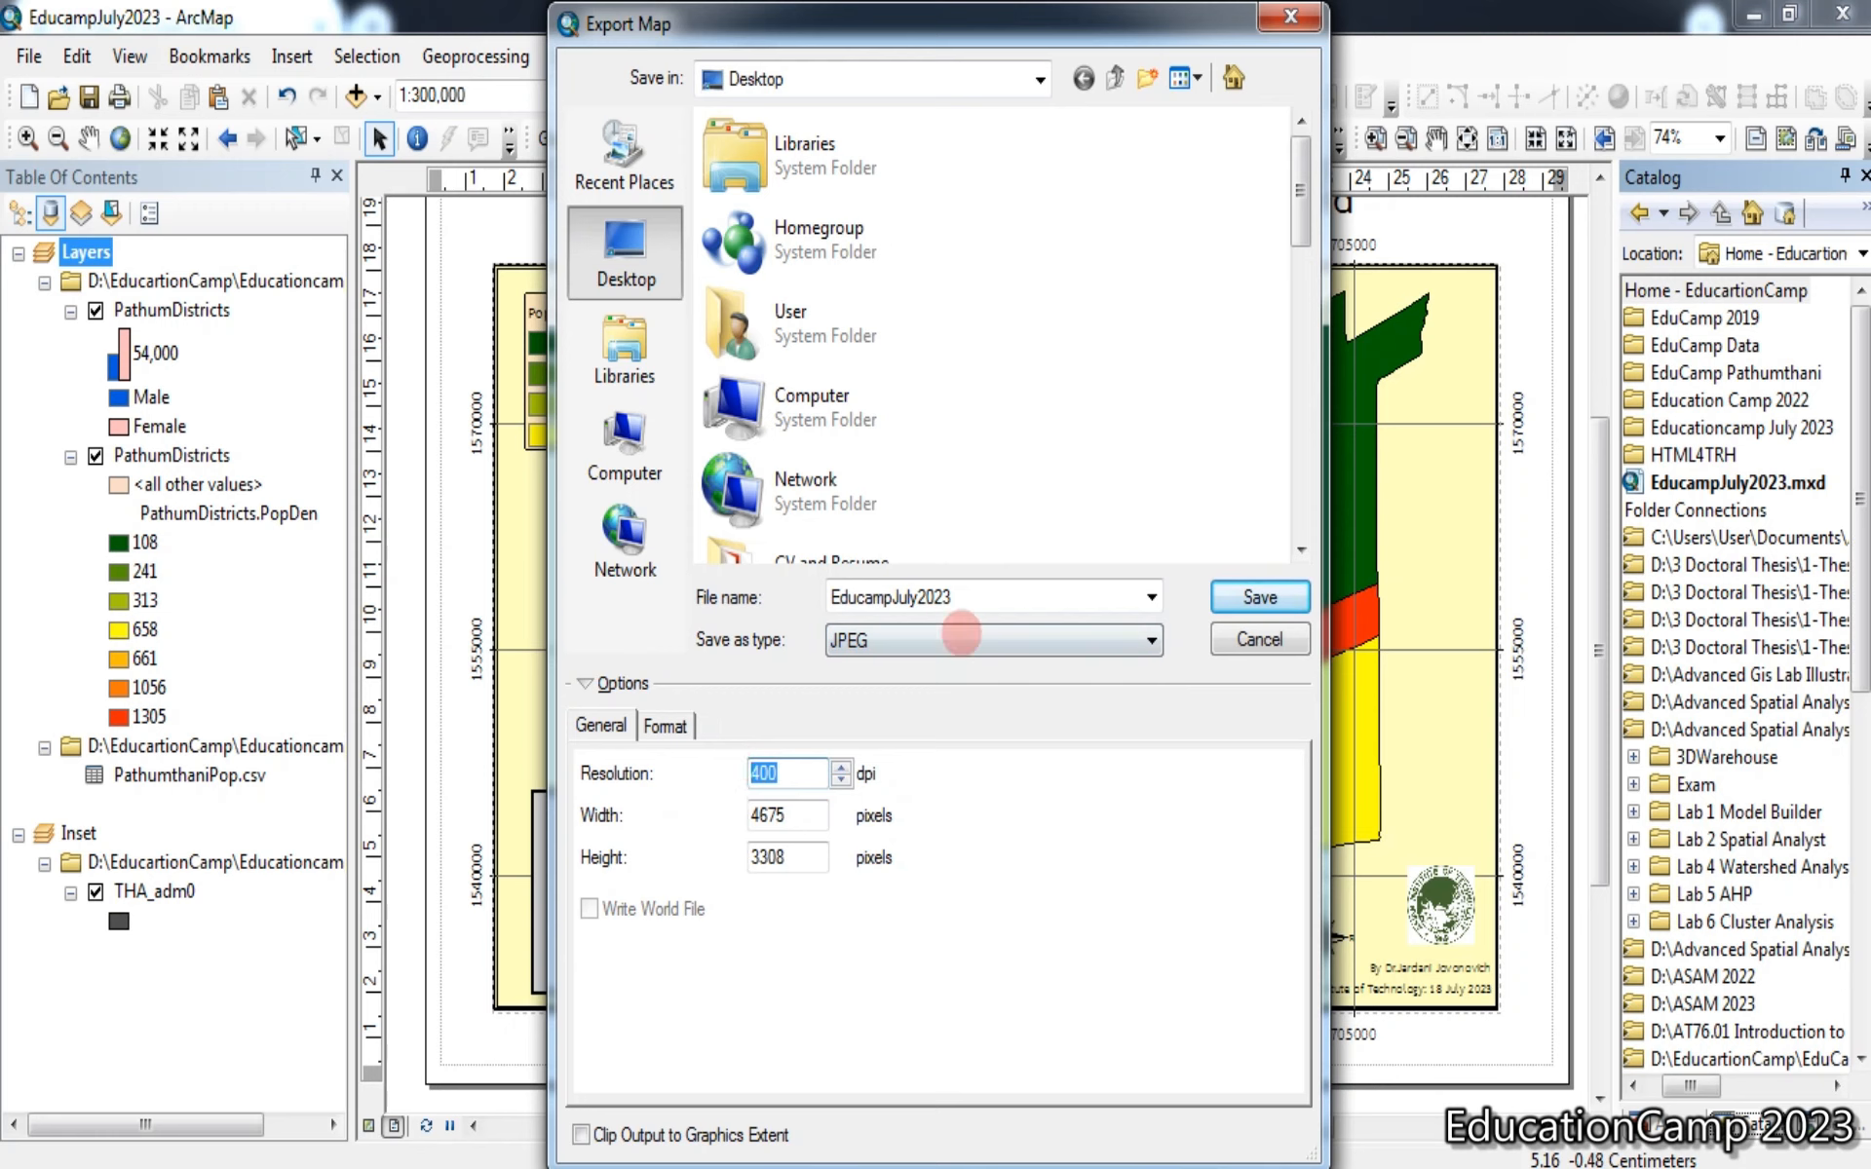
Export the layout to the Desktop as a 300 dpi PDF, with the author's full name followed by "AIT" as the file name
left_click(961, 633)
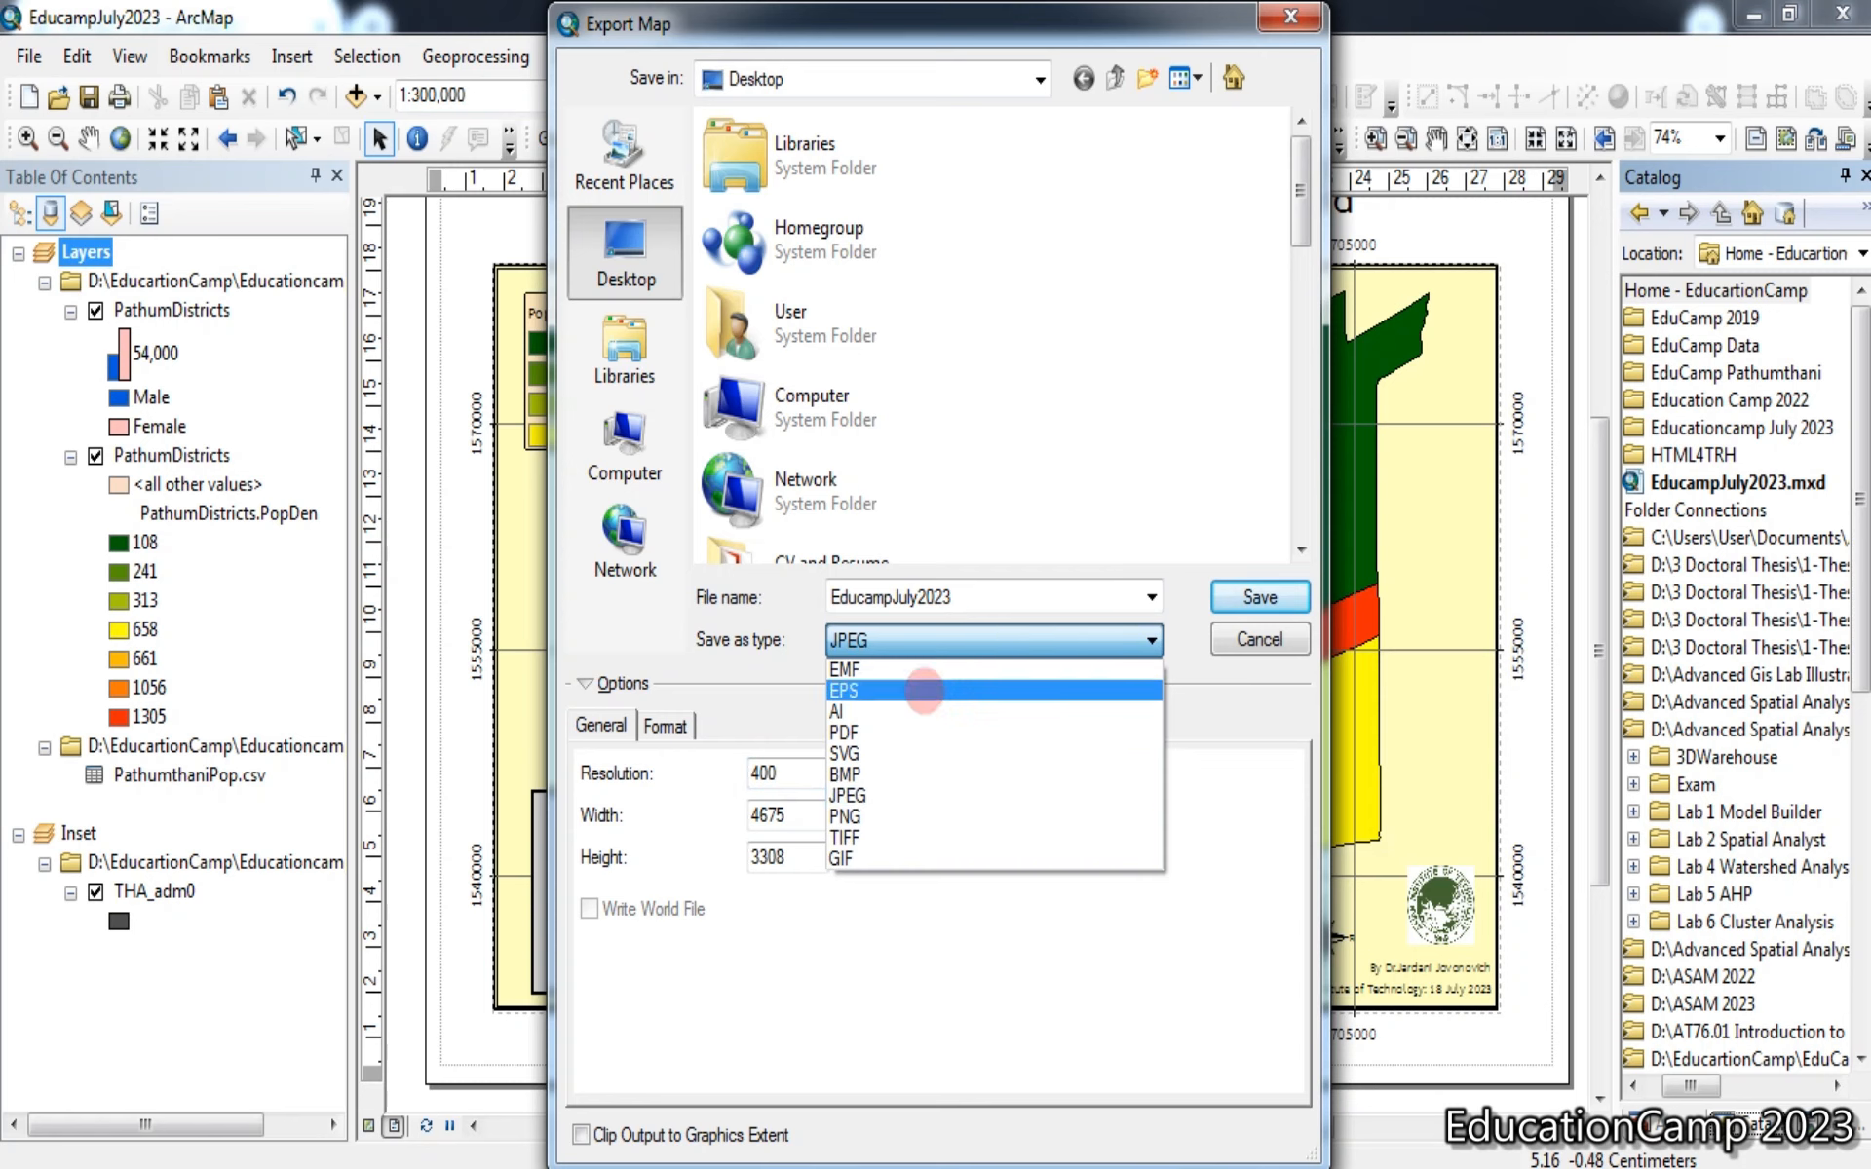
left_click(916, 732)
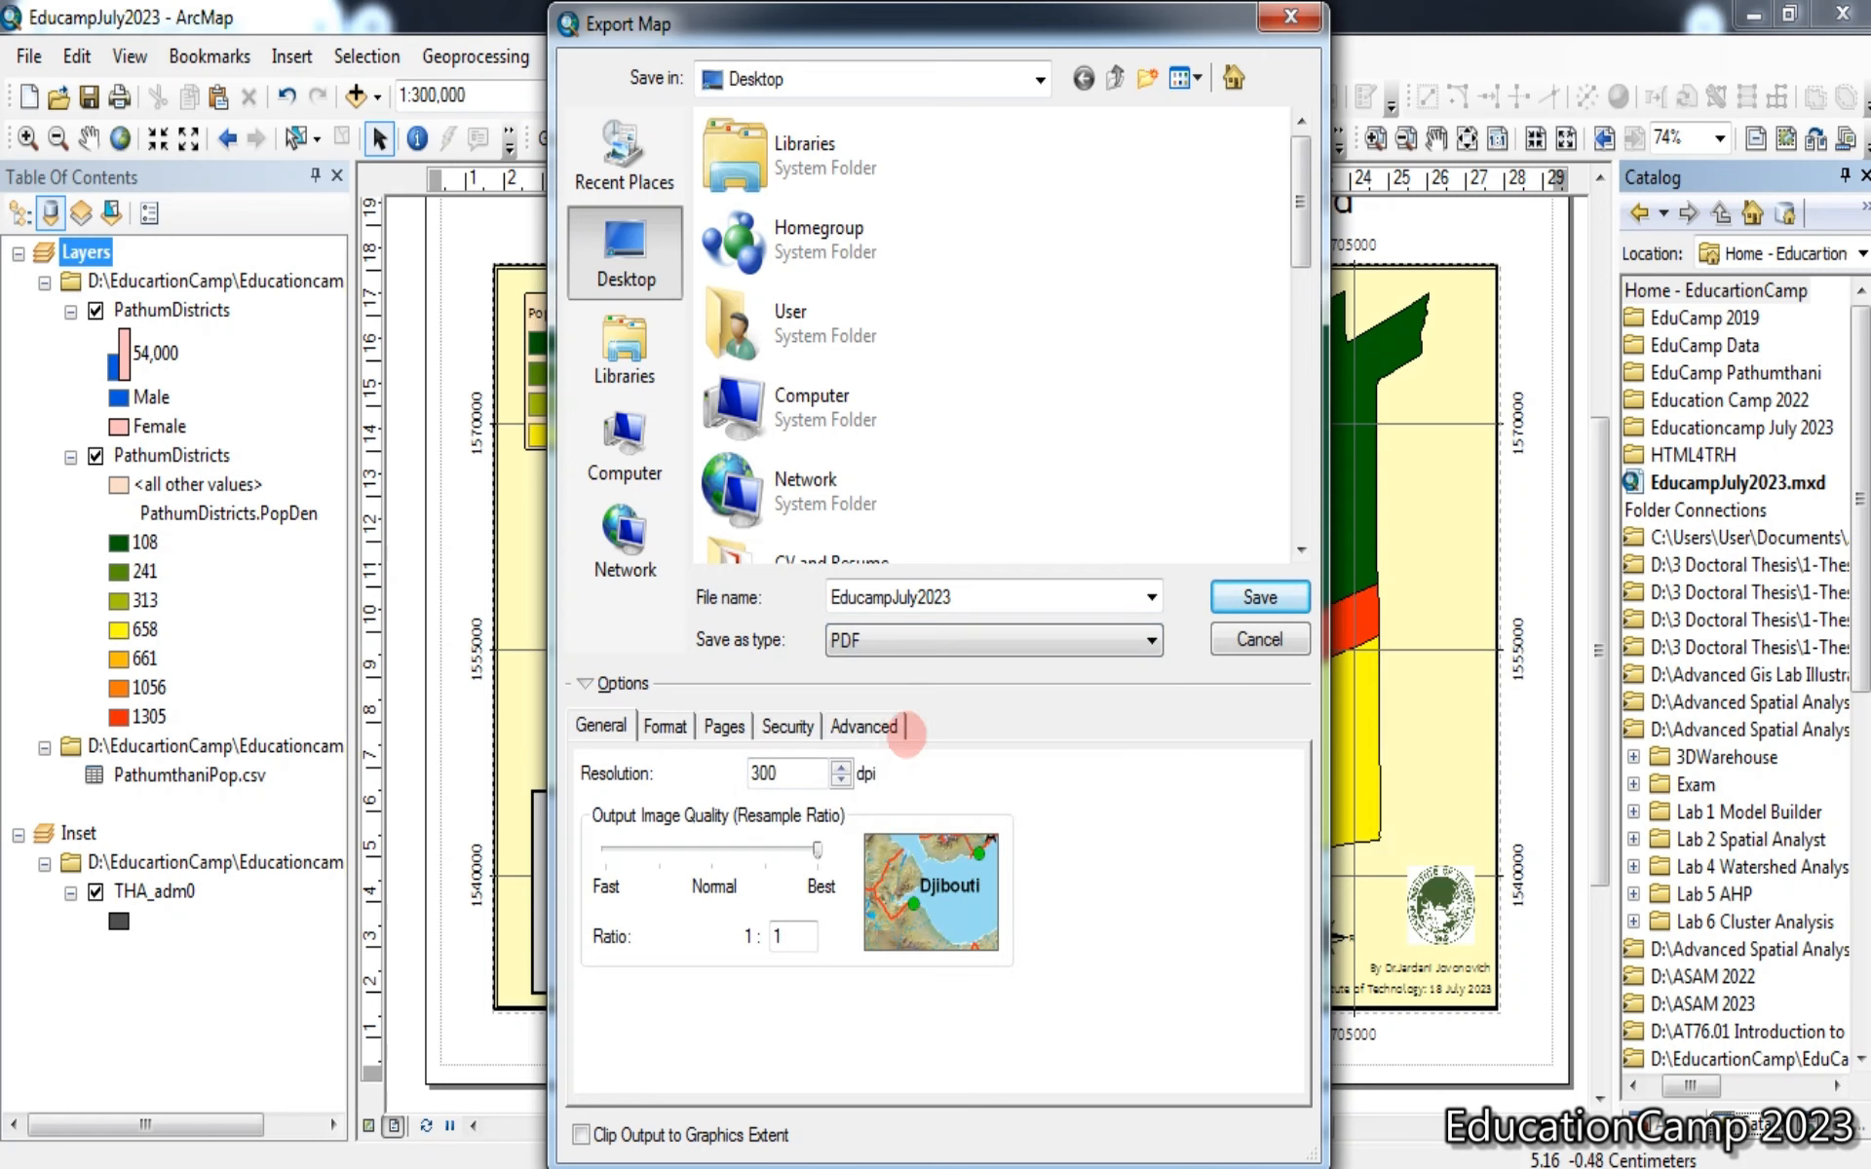
left_click_drag(789, 773, 735, 769)
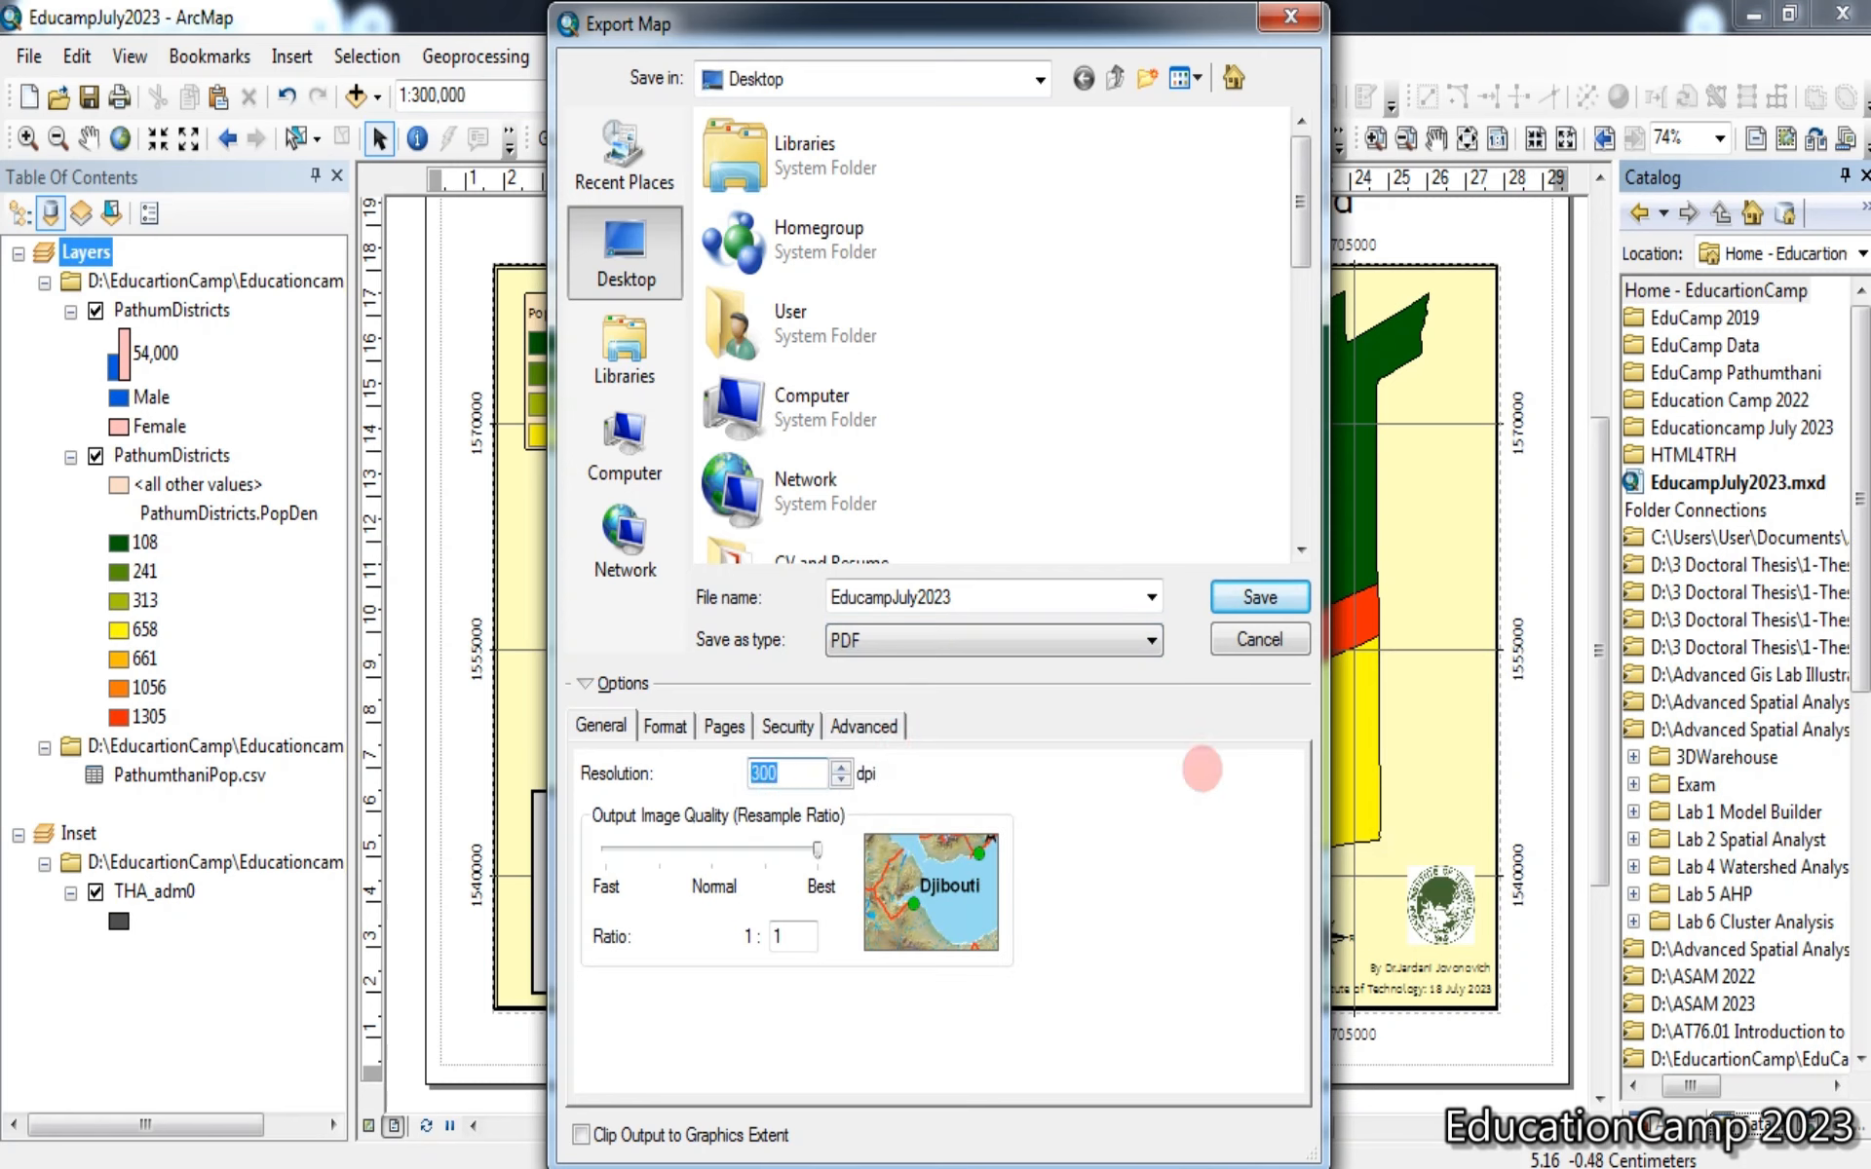
double_click(1017, 598)
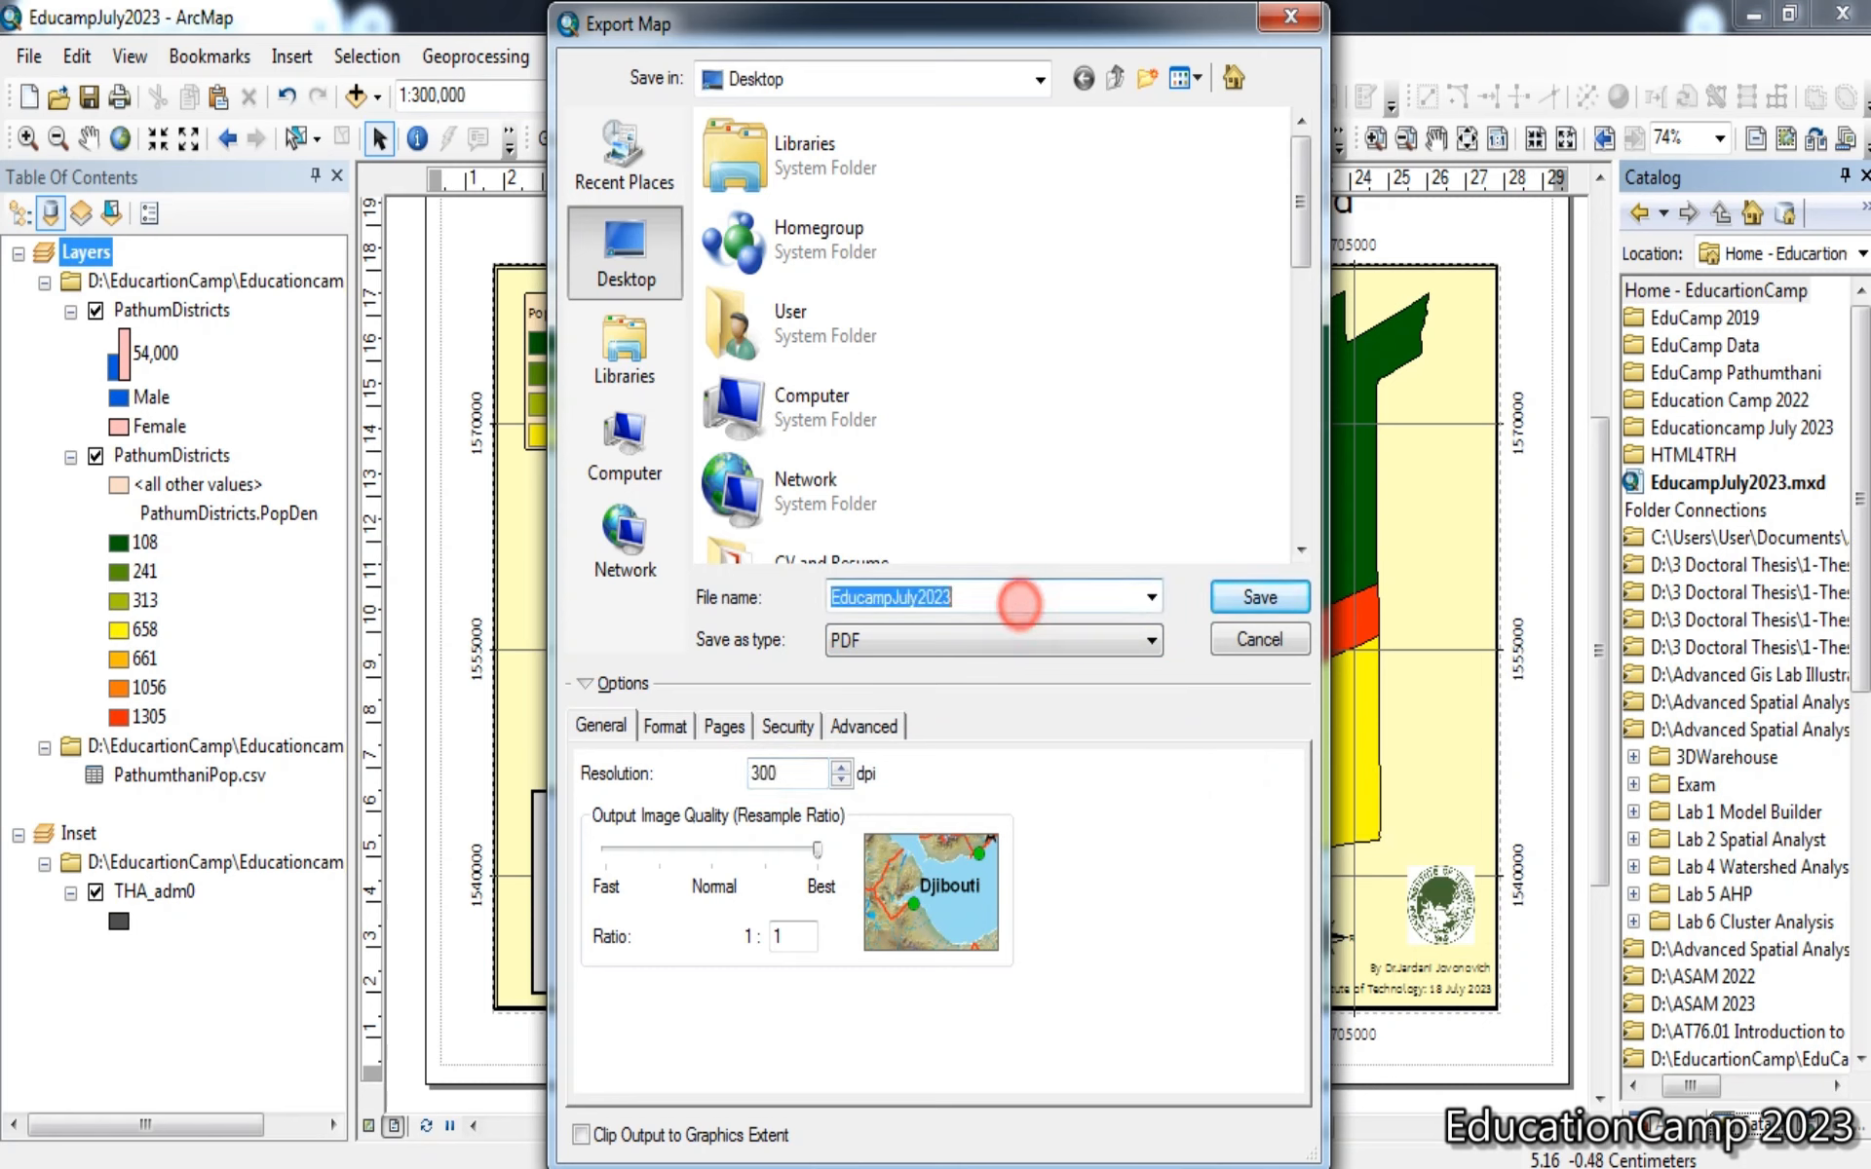
type("J")
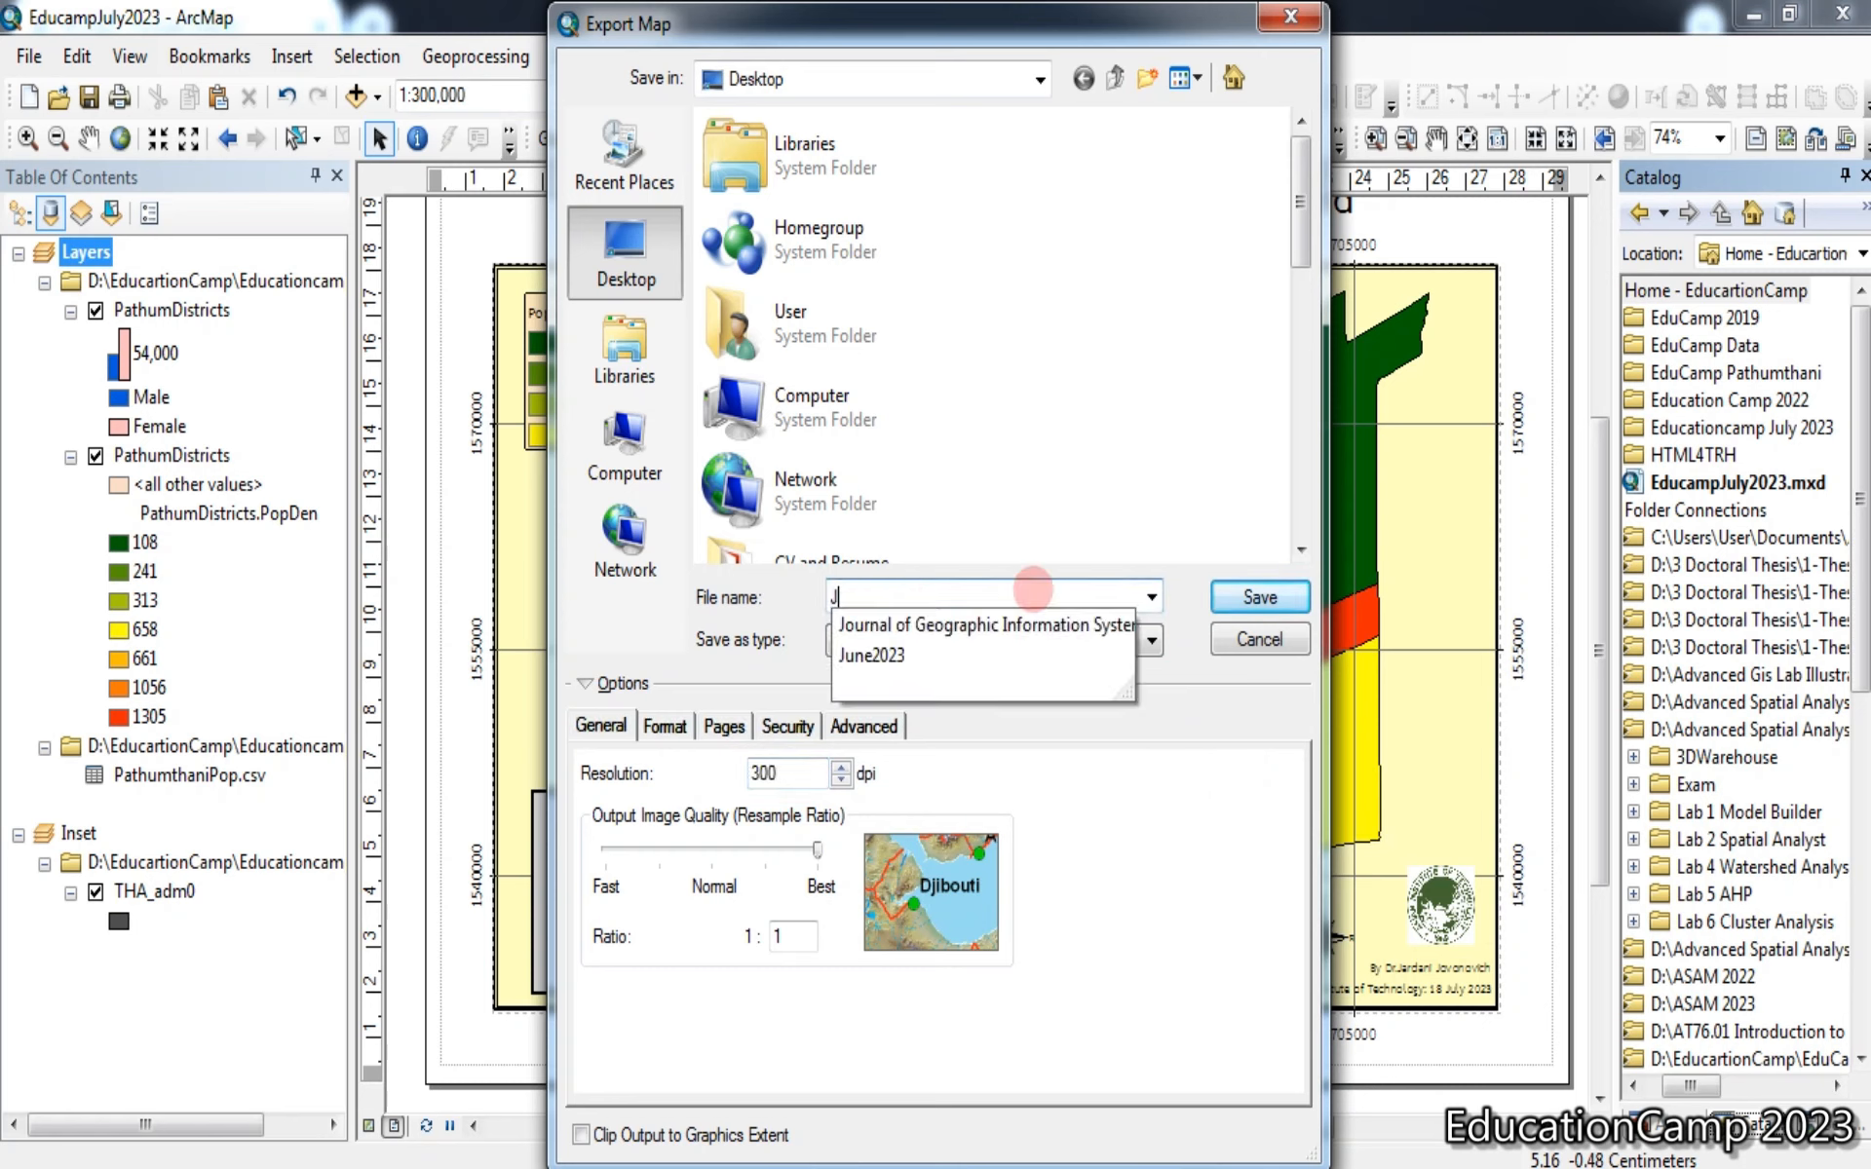
type("ardan")
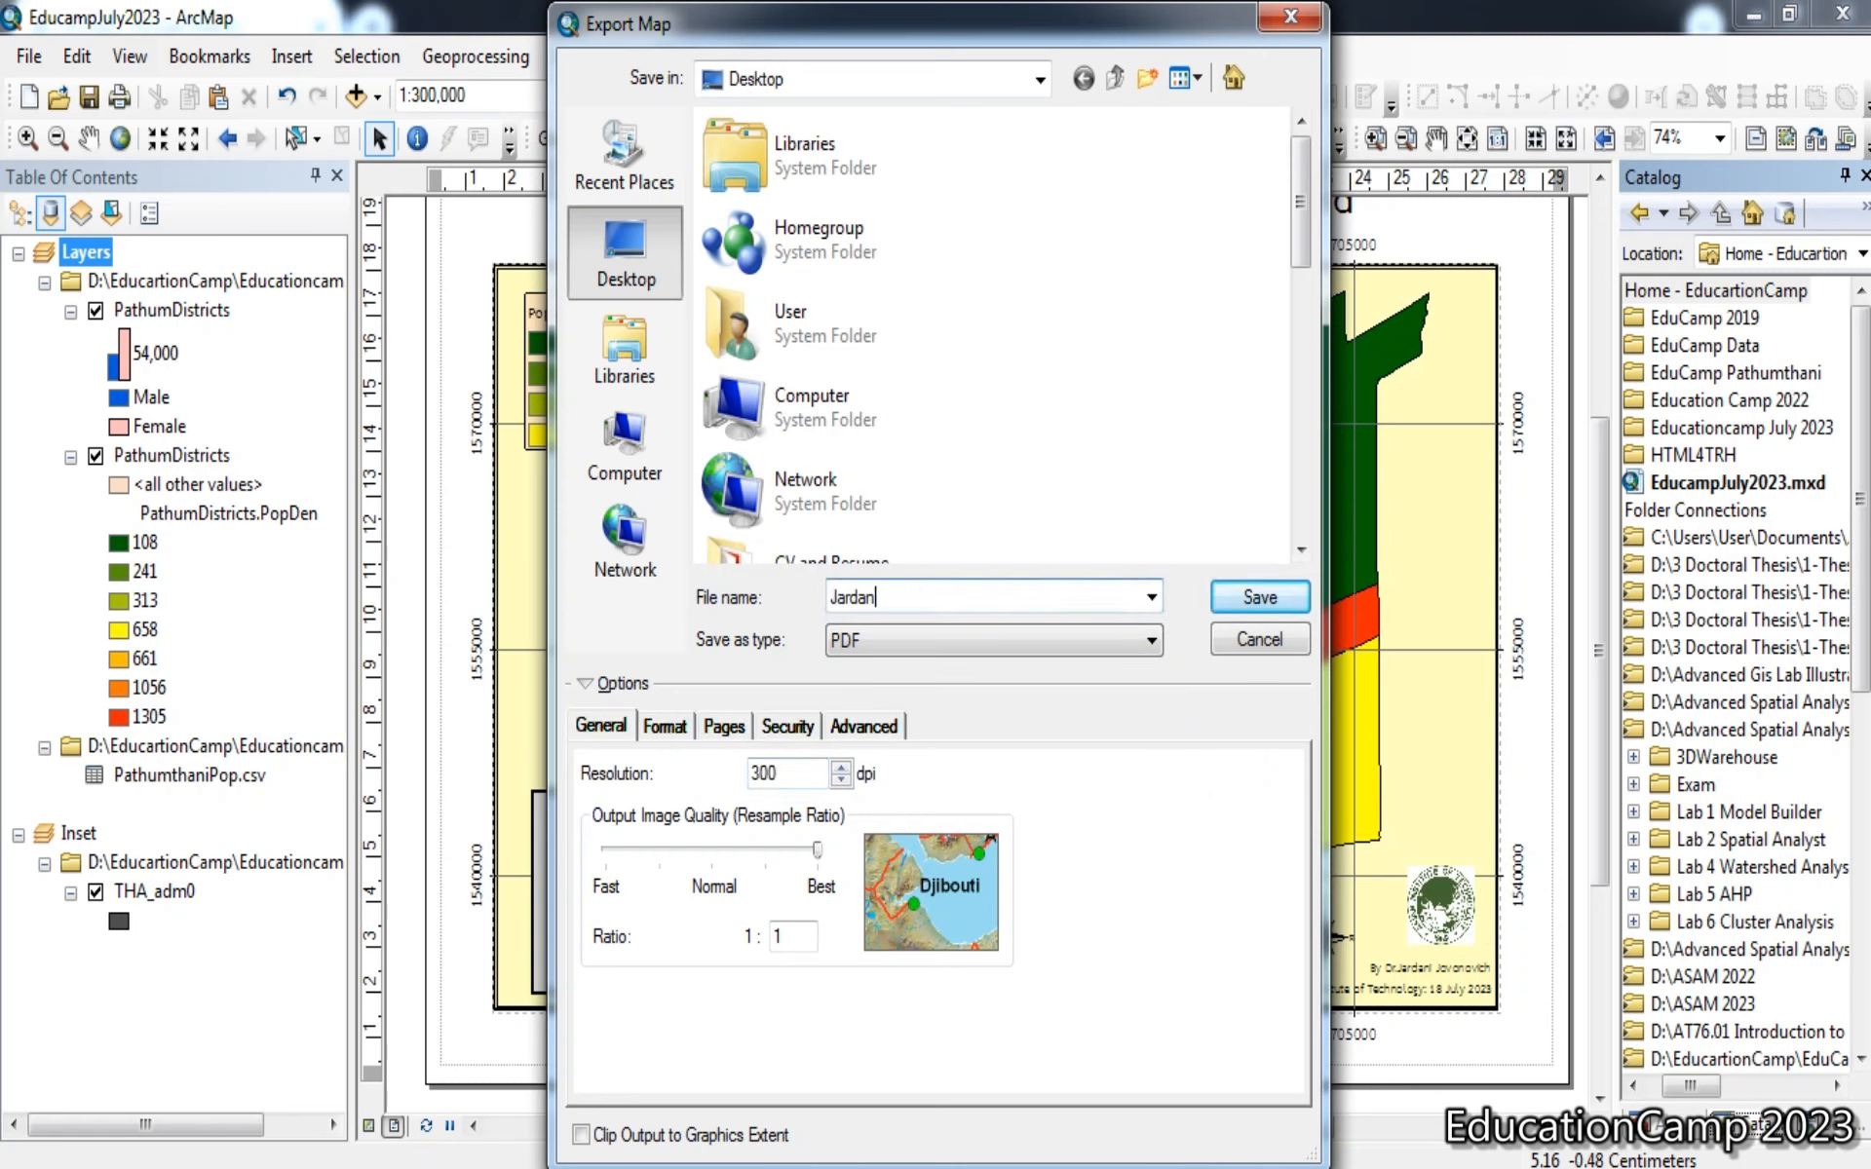
type("i Jovonovic")
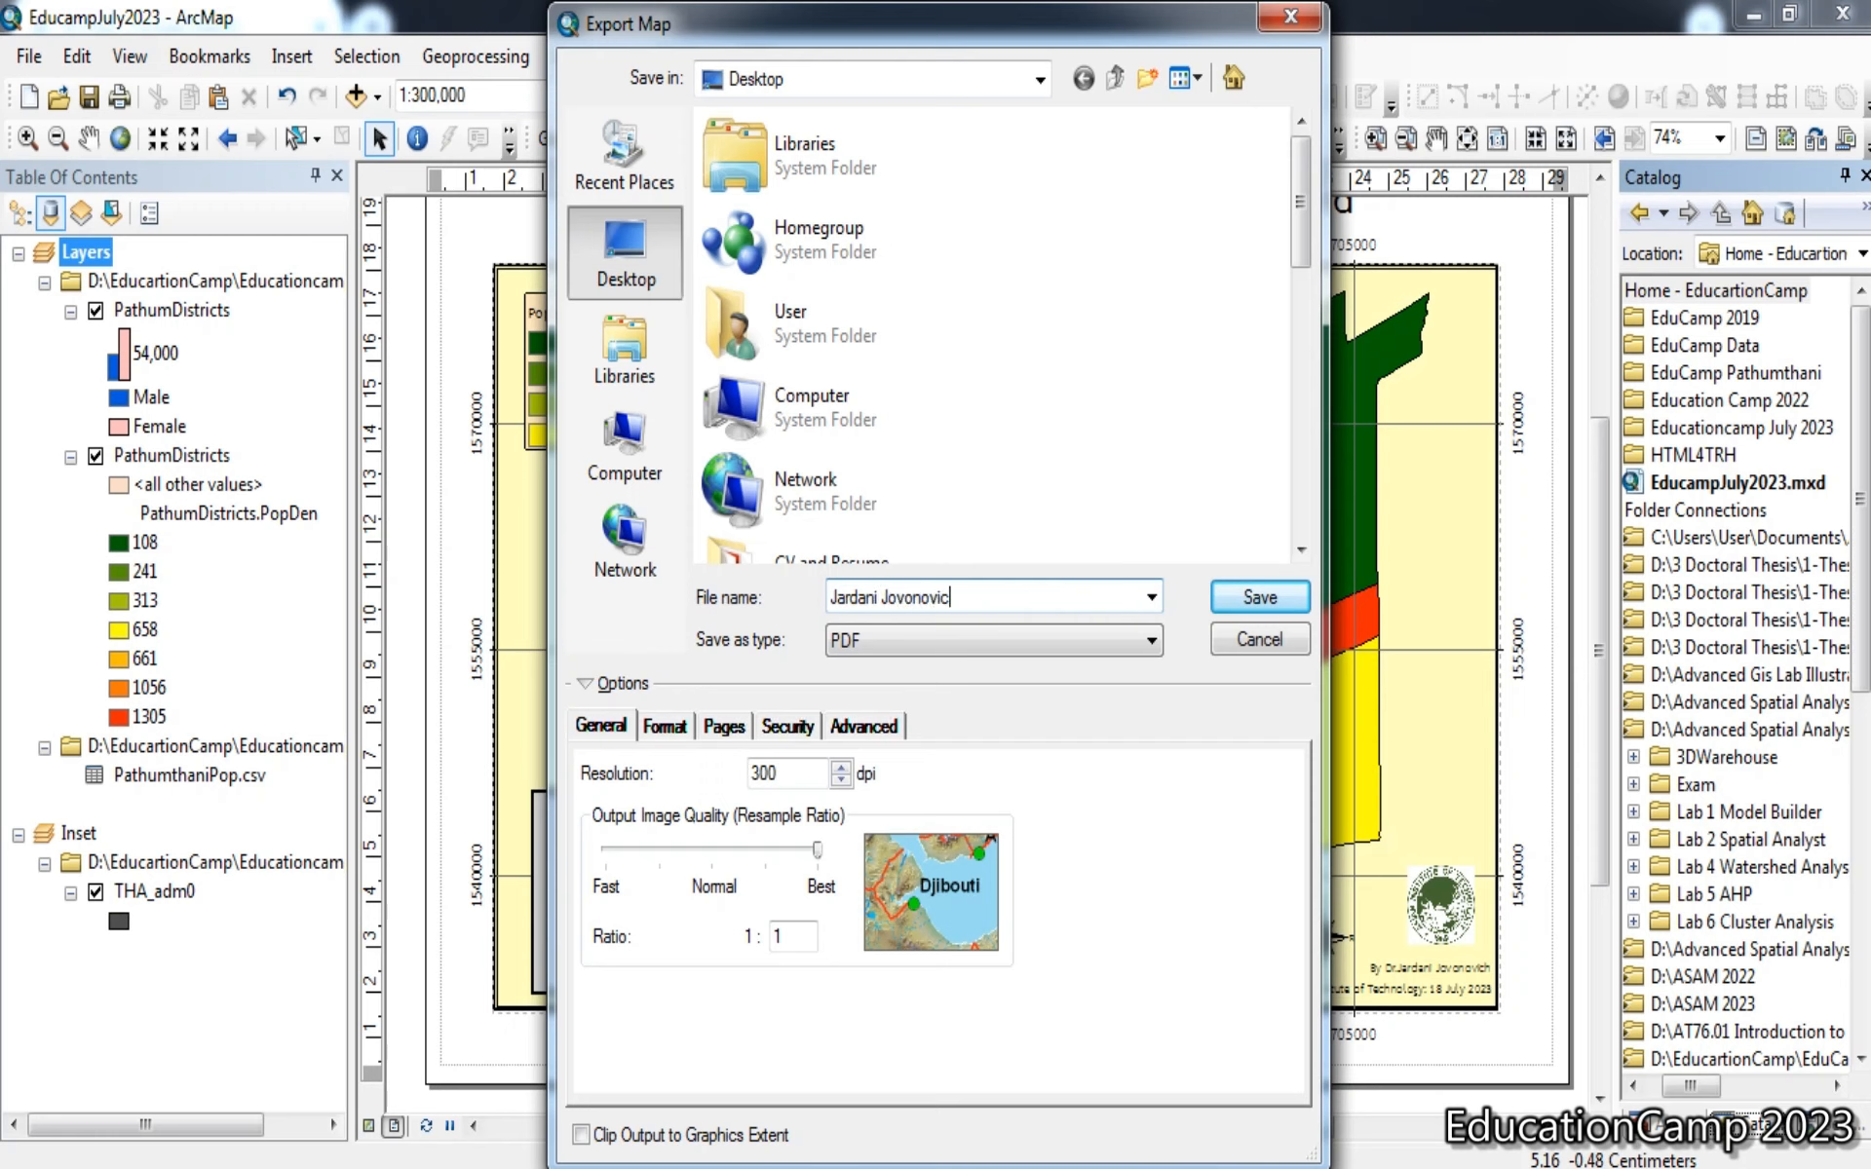
type("h AIT")
left_click(1226, 594)
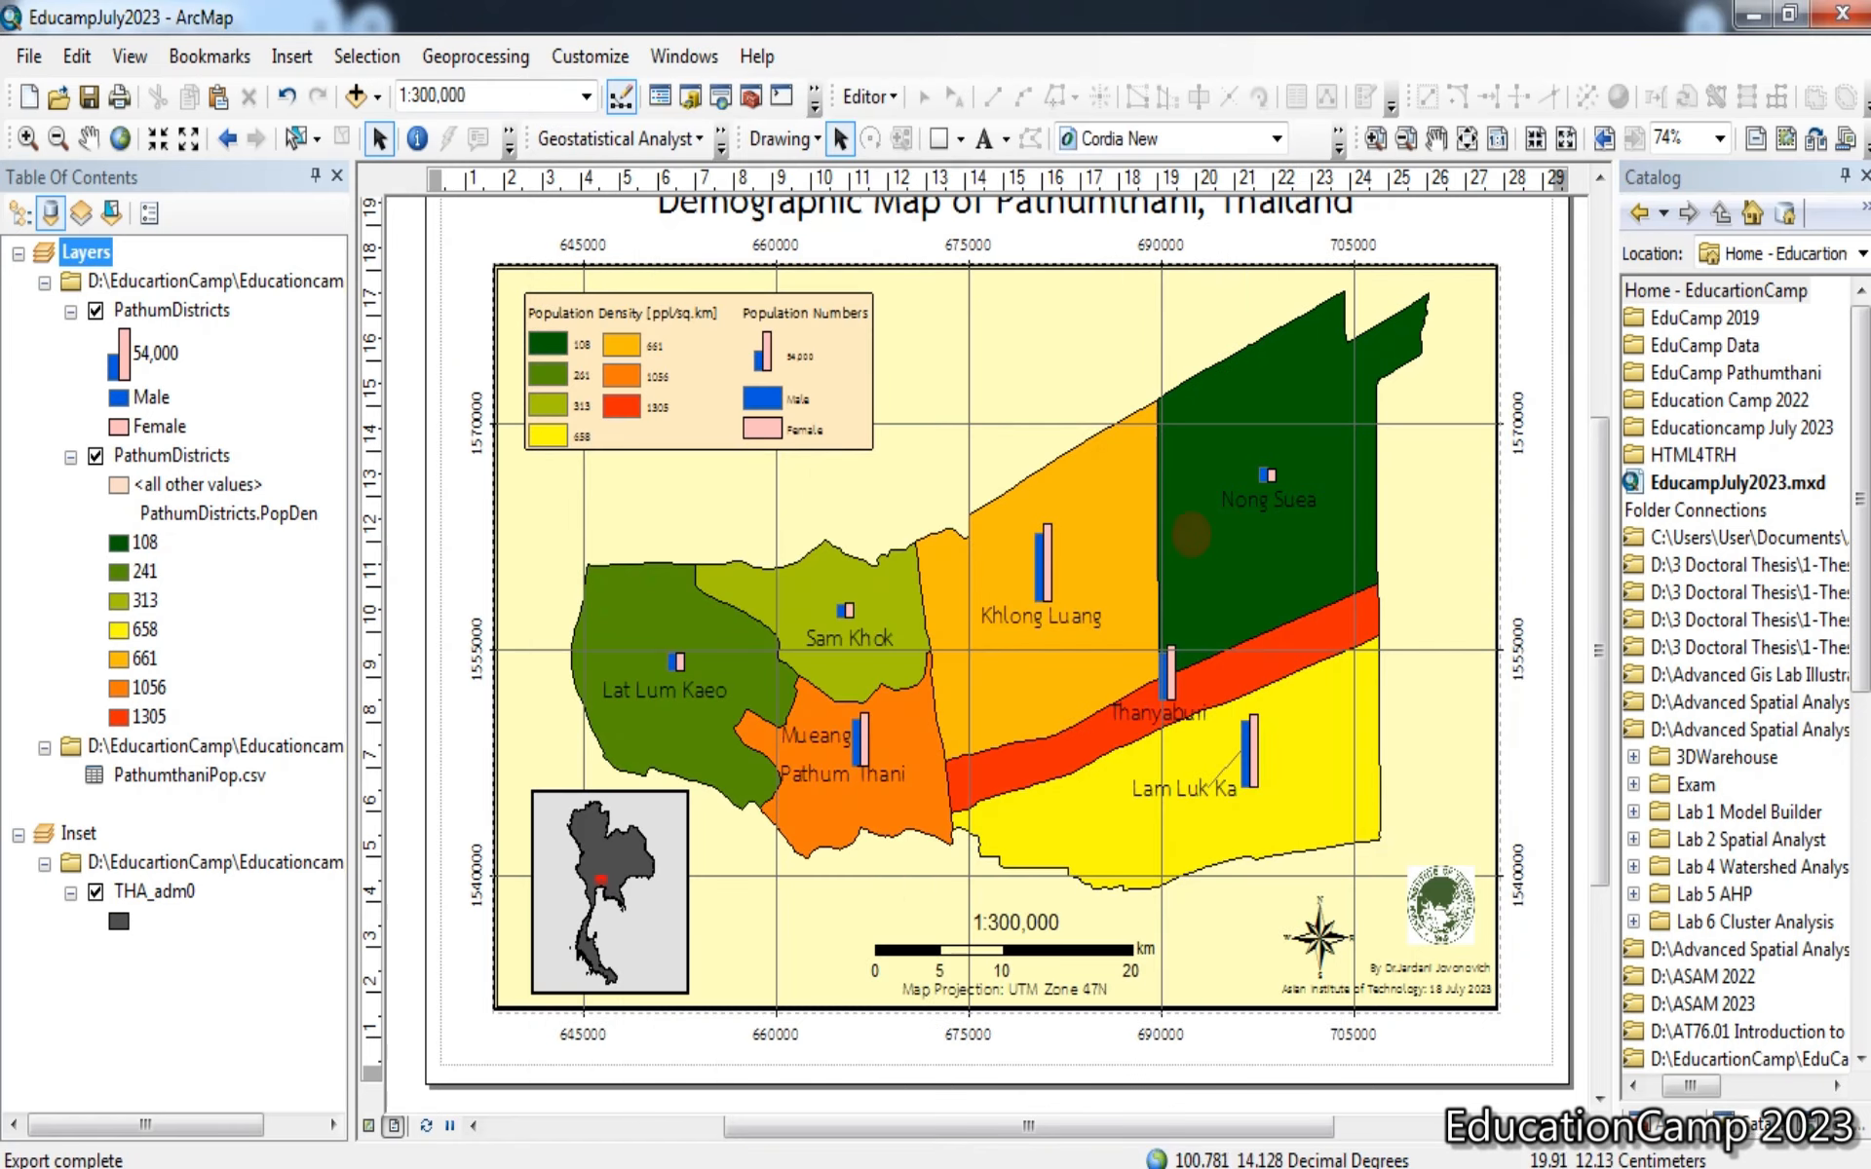
Switch to the desktop and open the exported map PDF in Adobe Acrobat to check the layout
left_click(1751, 15)
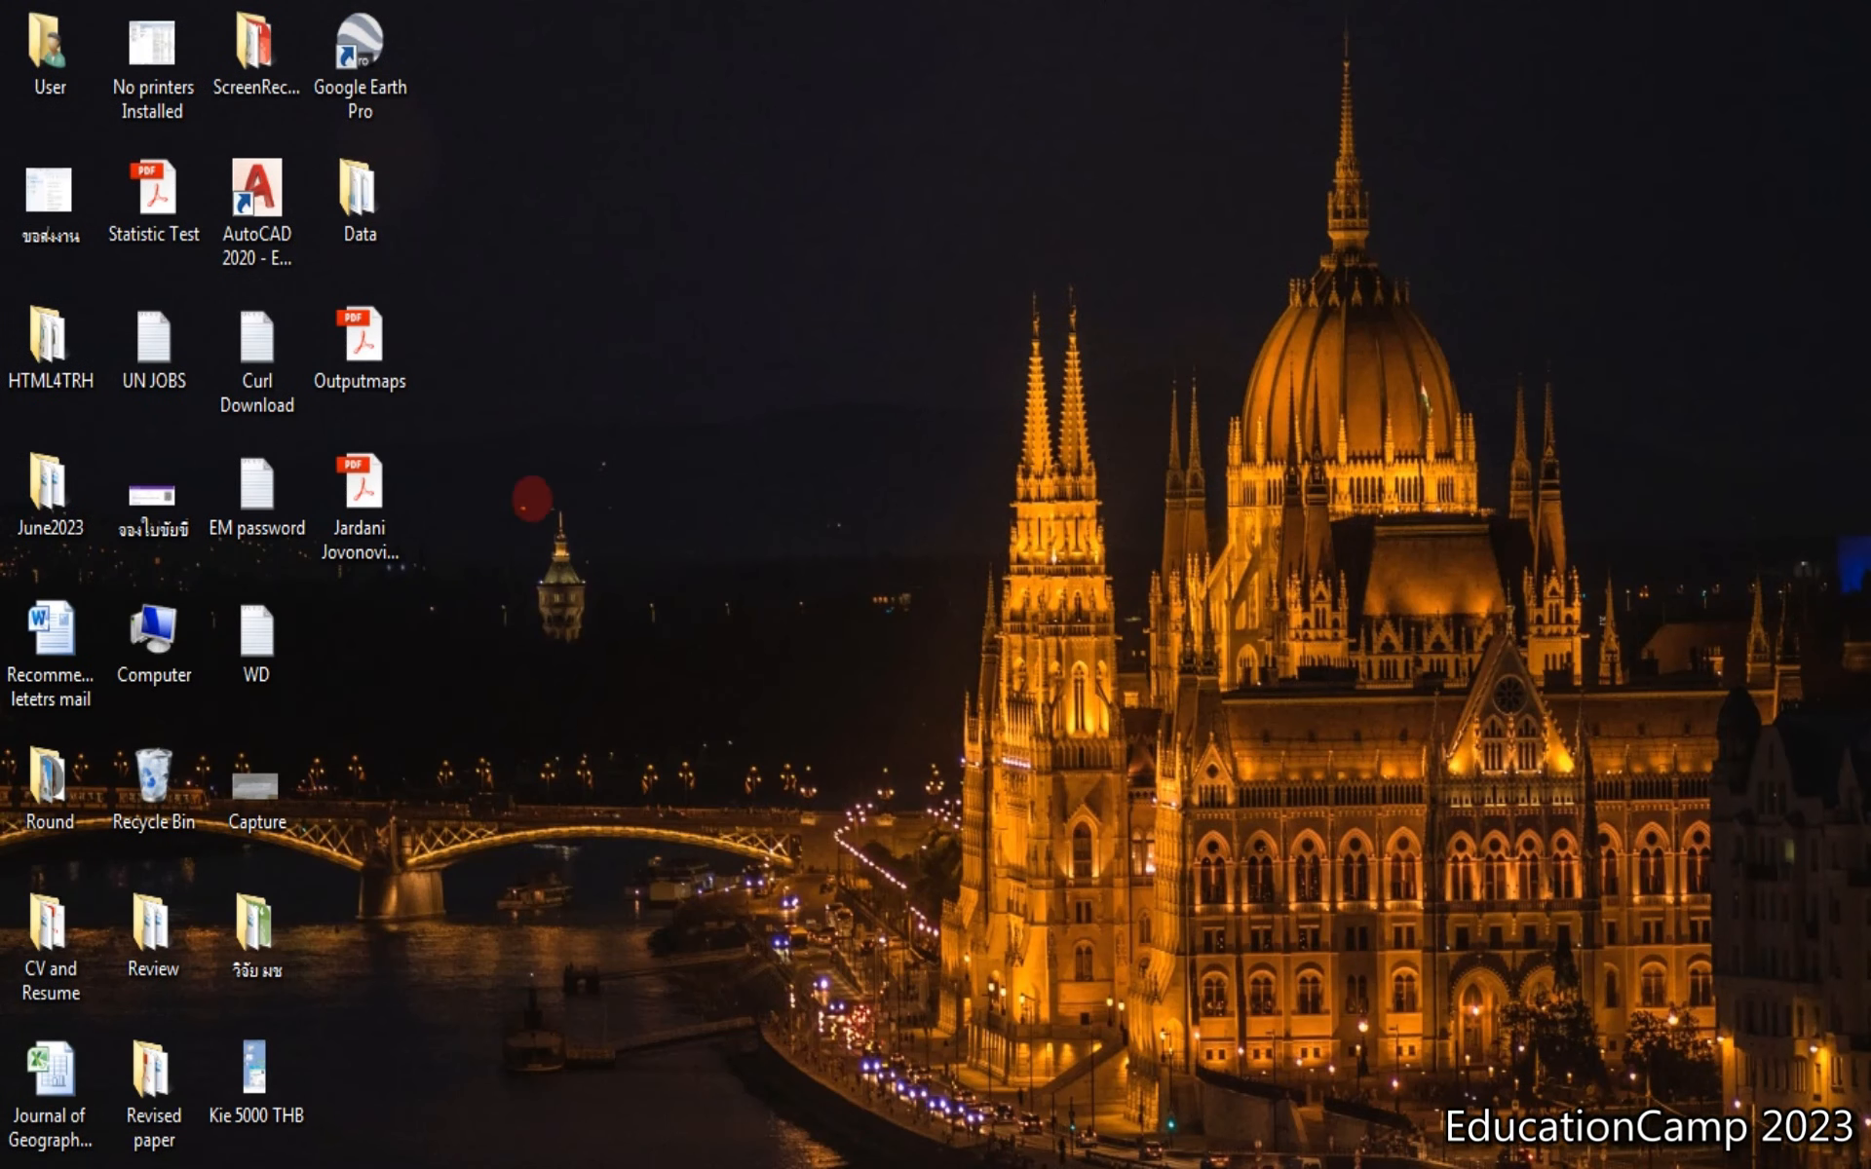
left_click(357, 487)
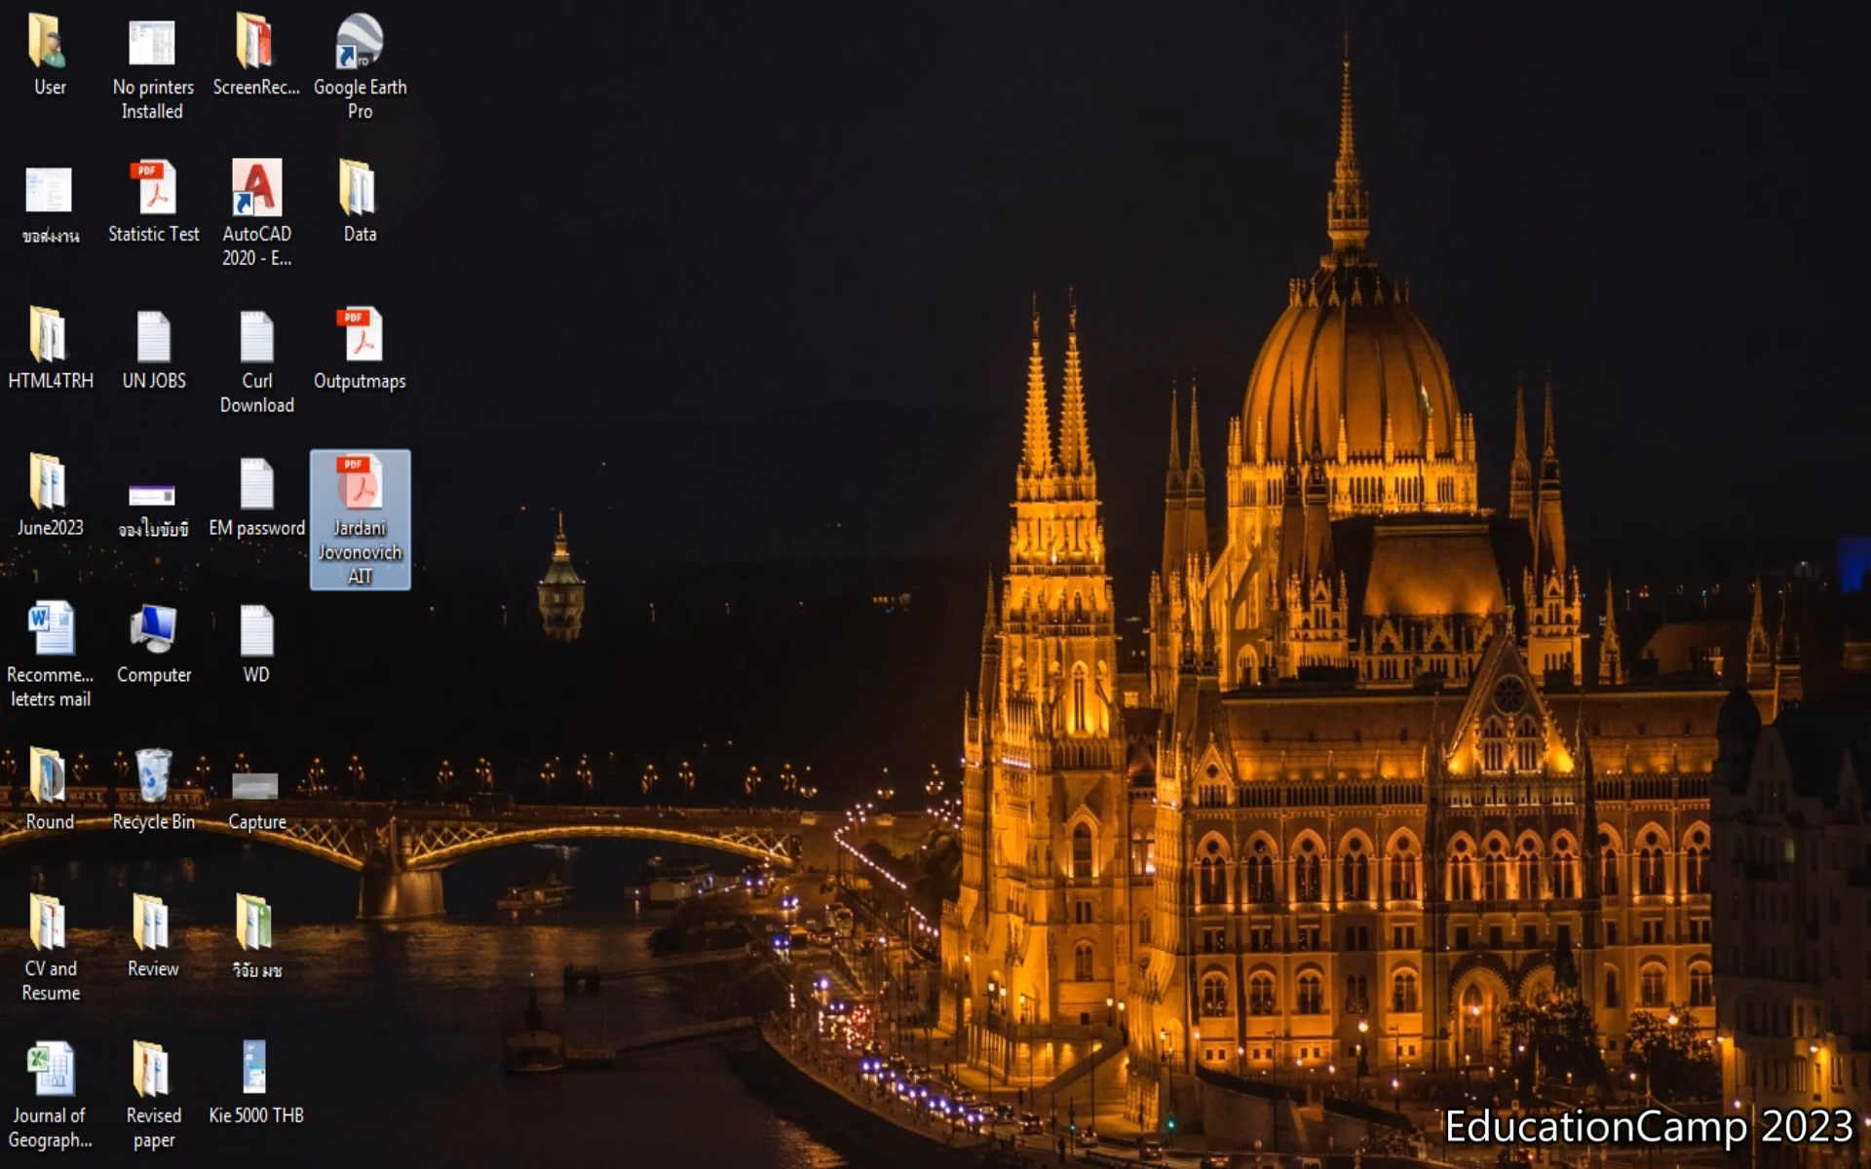
double_click(358, 491)
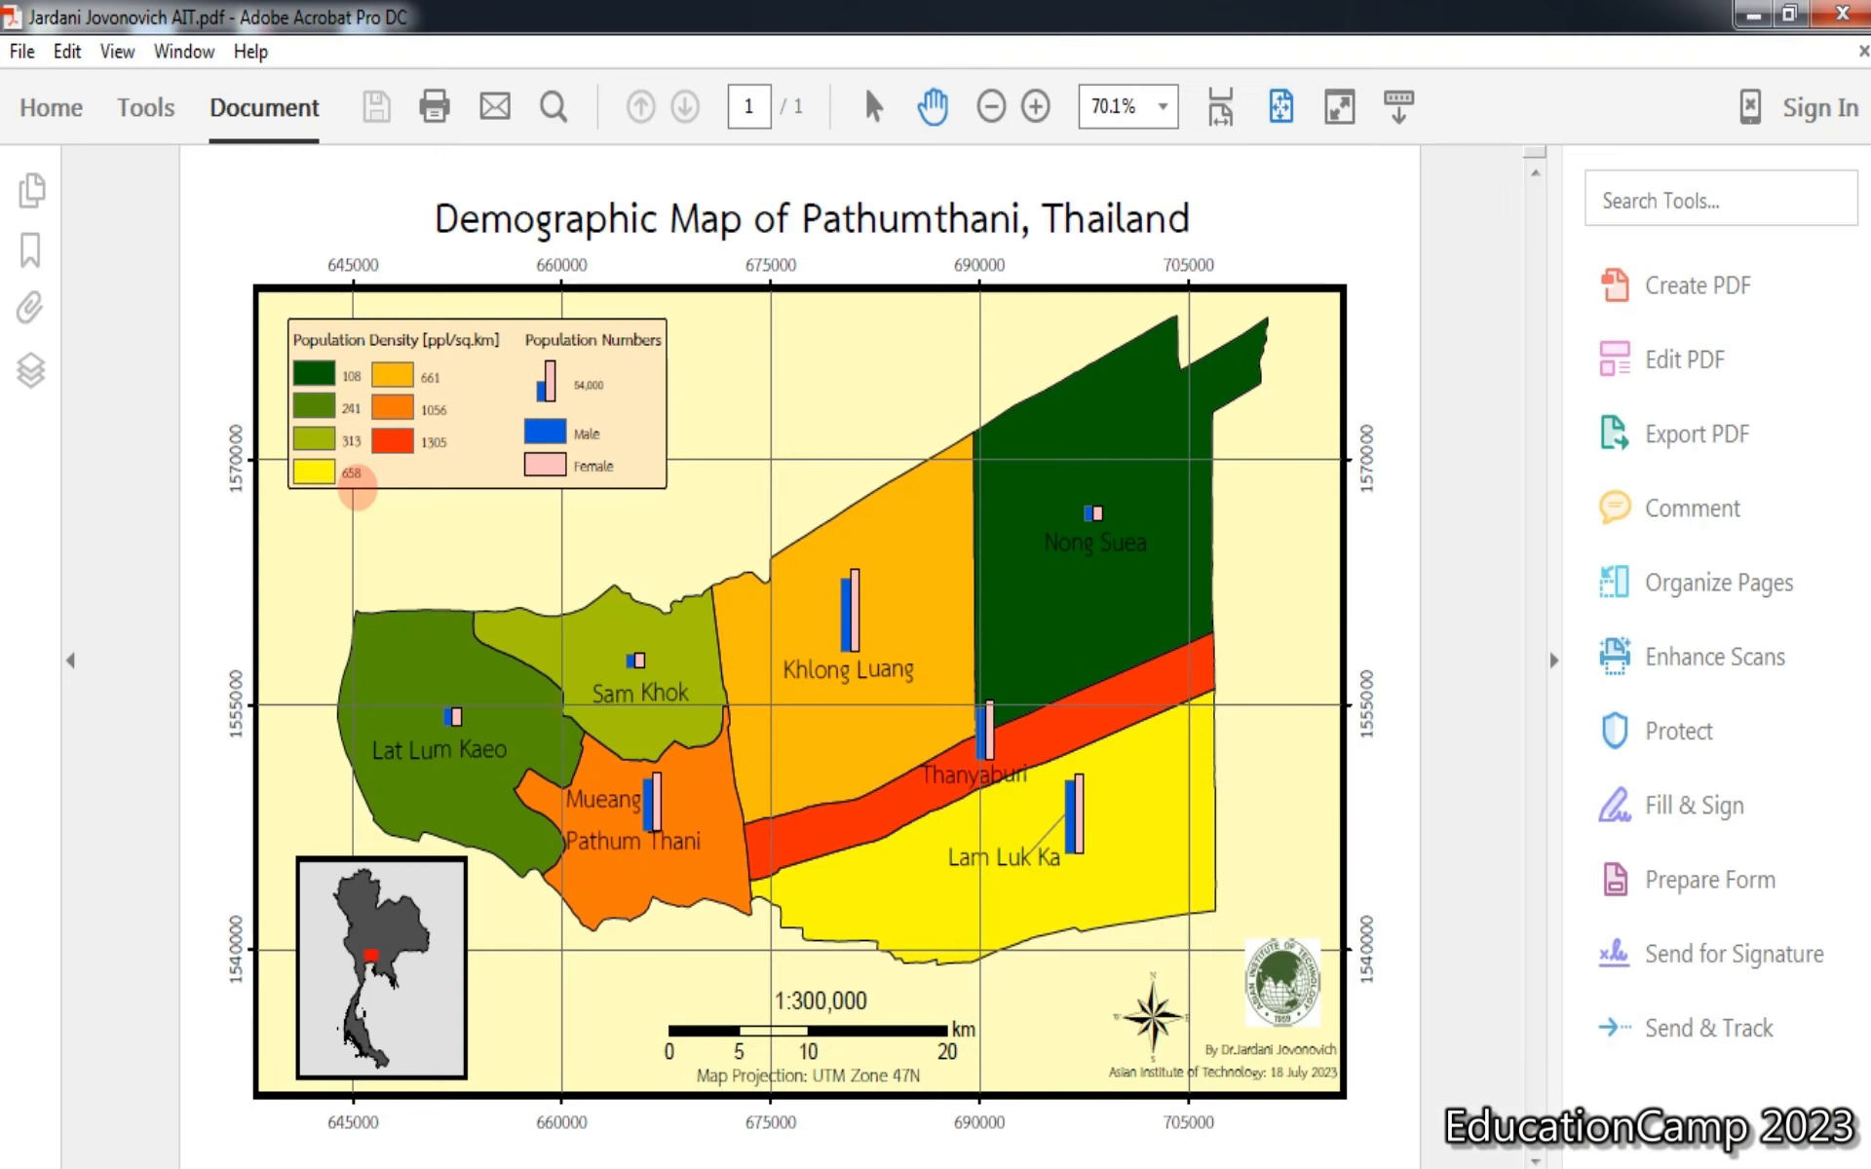